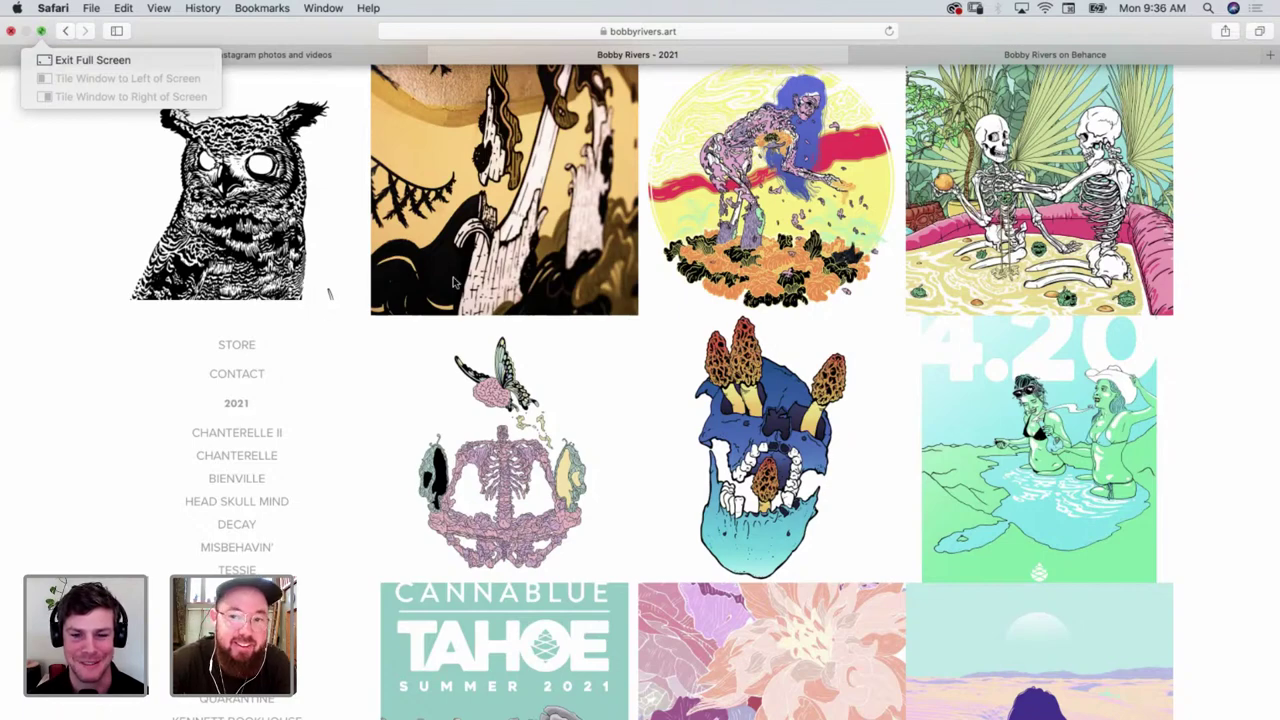
Take the browser out of full screen, switch to Photoshop and close the facemelter.psd document
{"action": "left_click", "coordinate": [88, 60]}
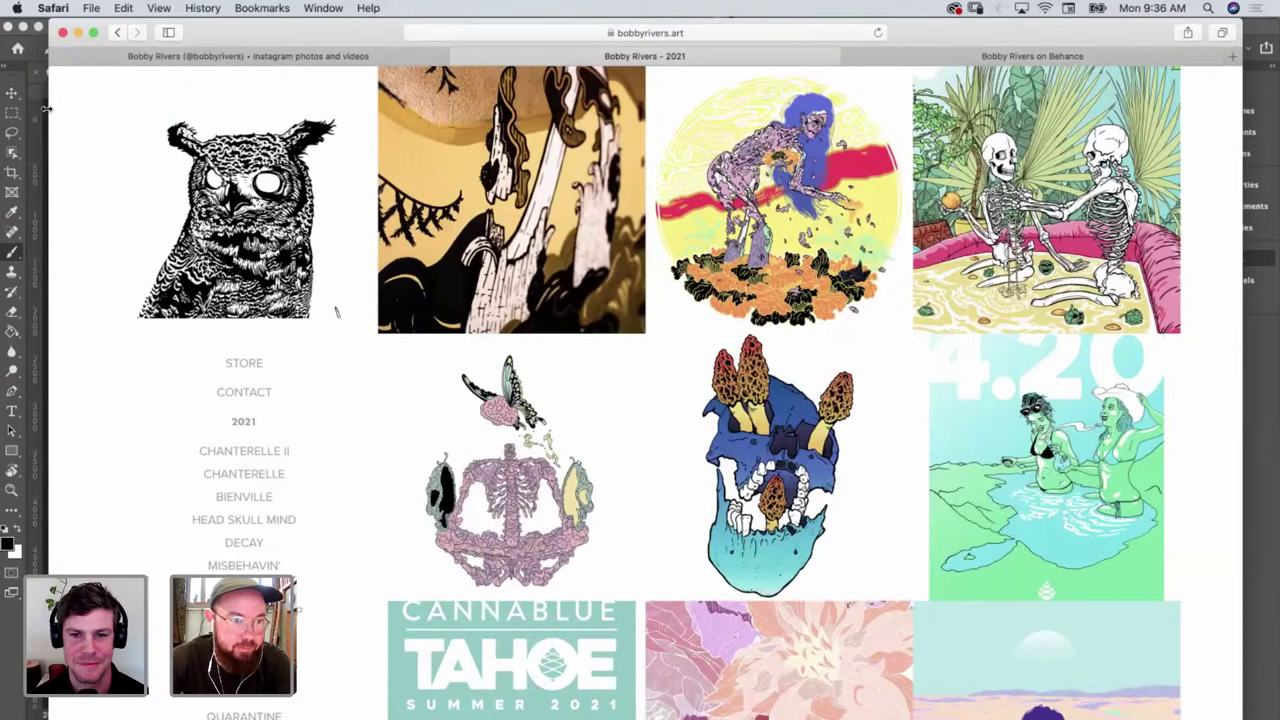
{"action": "left_click", "coordinate": [44, 113]}
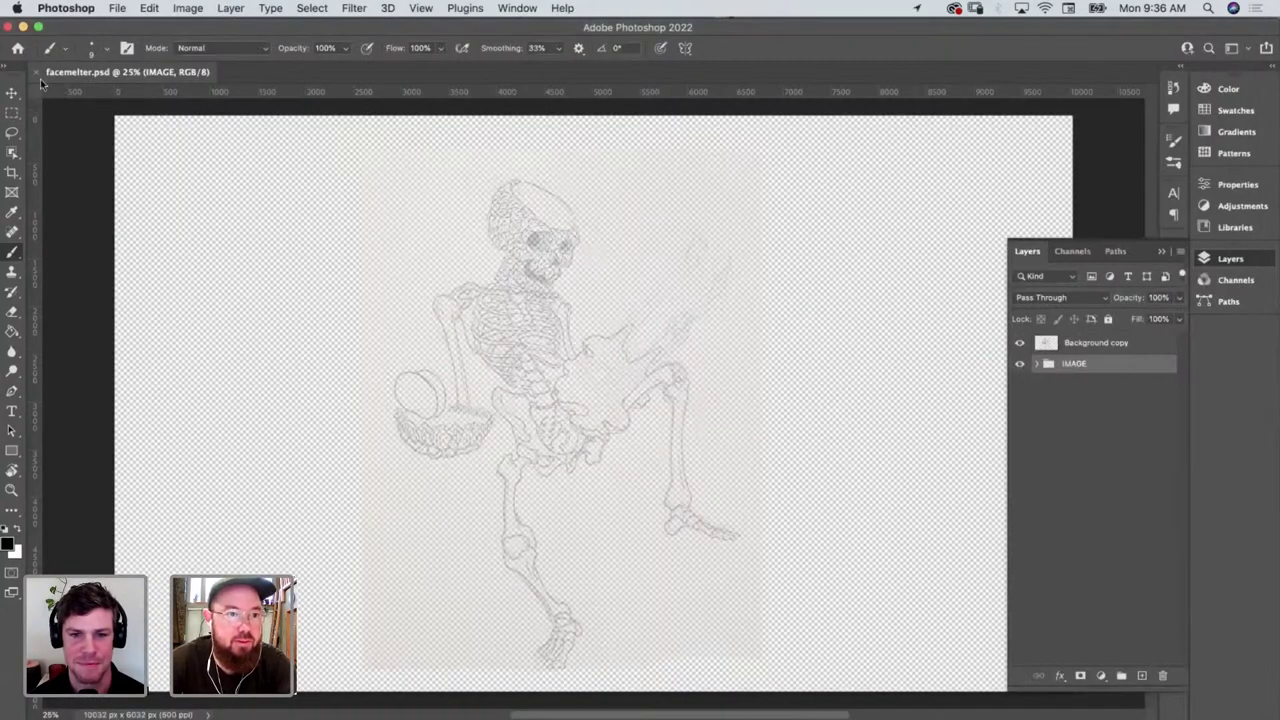
{"action": "left_click", "coordinate": [33, 77]}
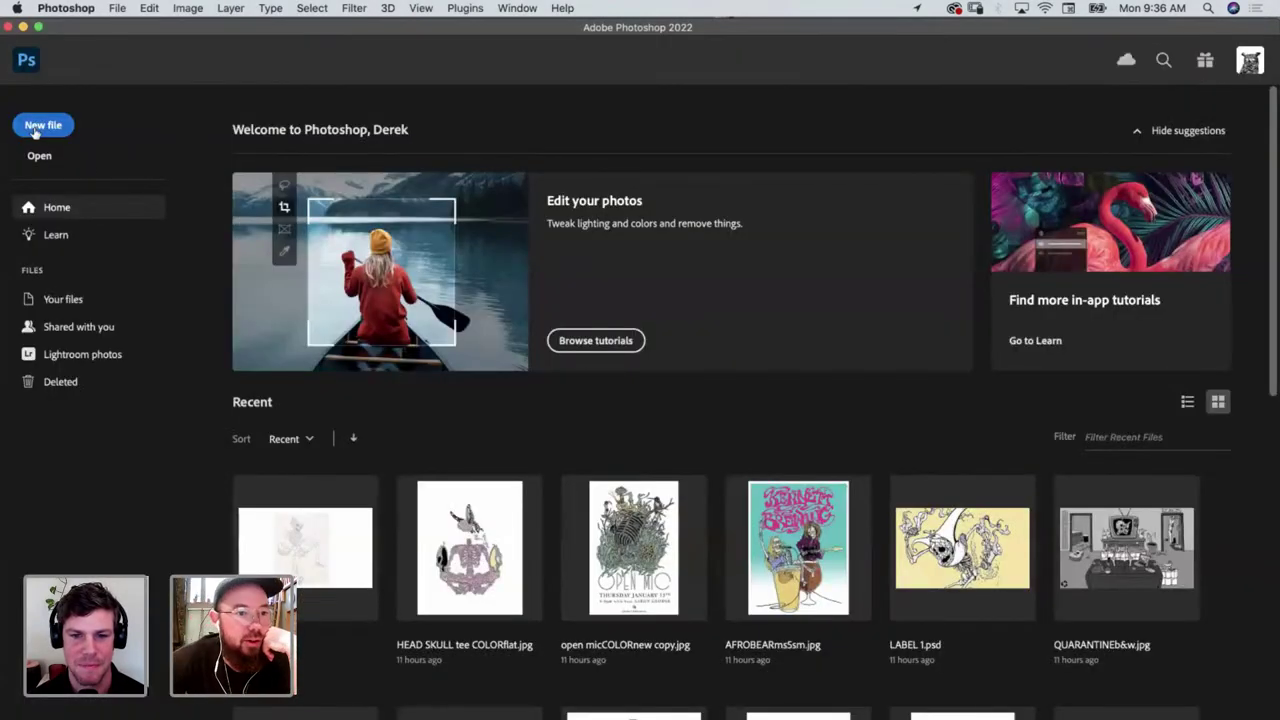
Create a new document 22.063 inches wide by 12.063 inches high at 400 pixels/inch, RGB Color, with a white background
{"action": "key", "text": "super+n"}
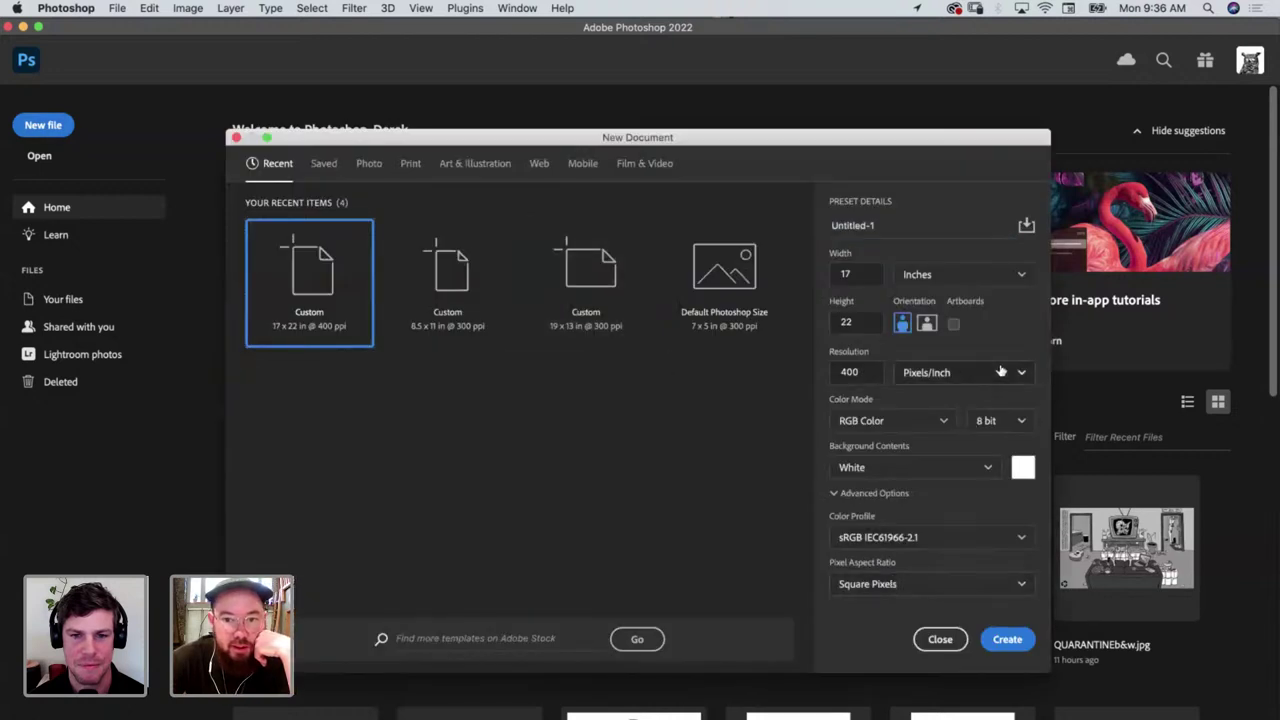
{"action": "left_click", "coordinate": [866, 273]}
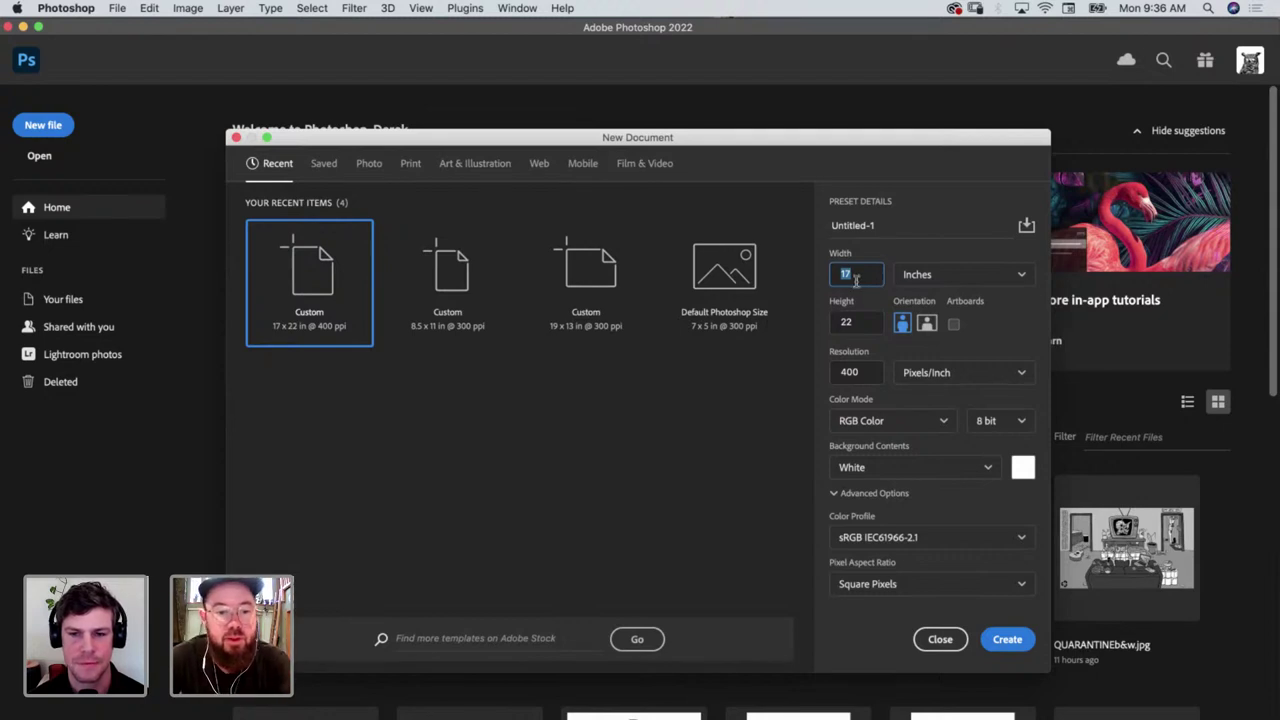
{"action": "type", "text": "22"}
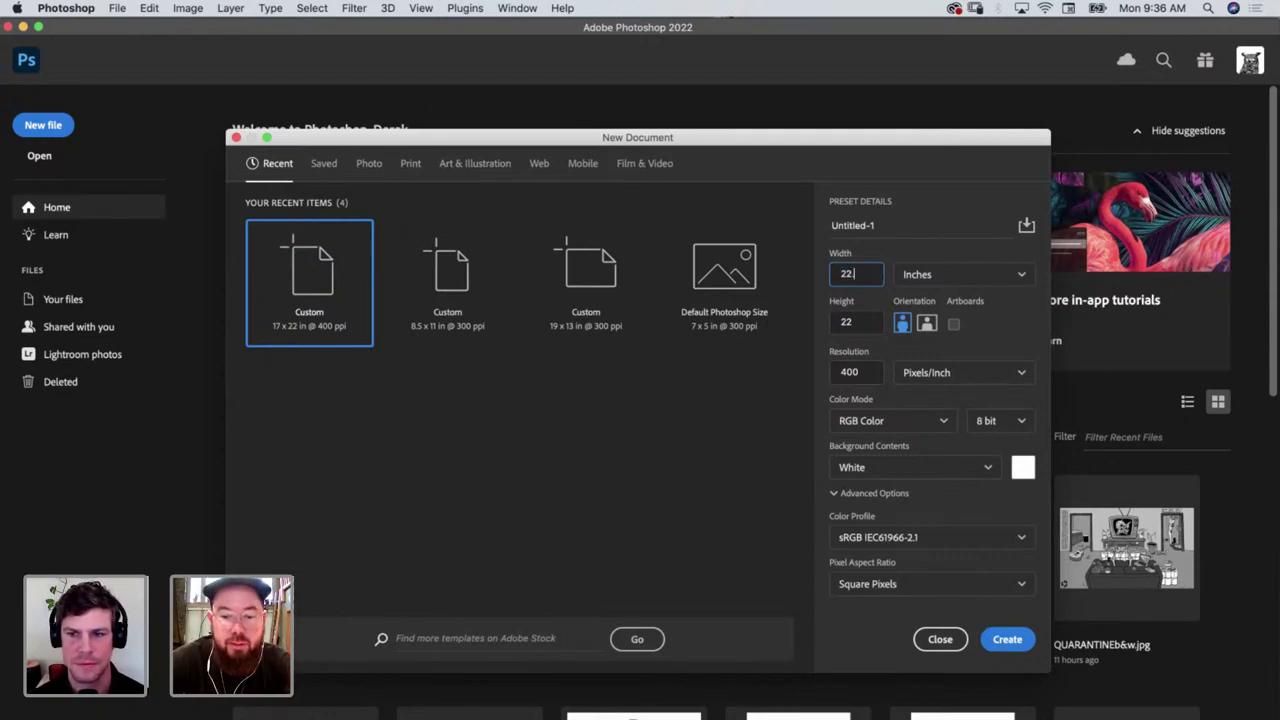
{"action": "type", "text": ".063"}
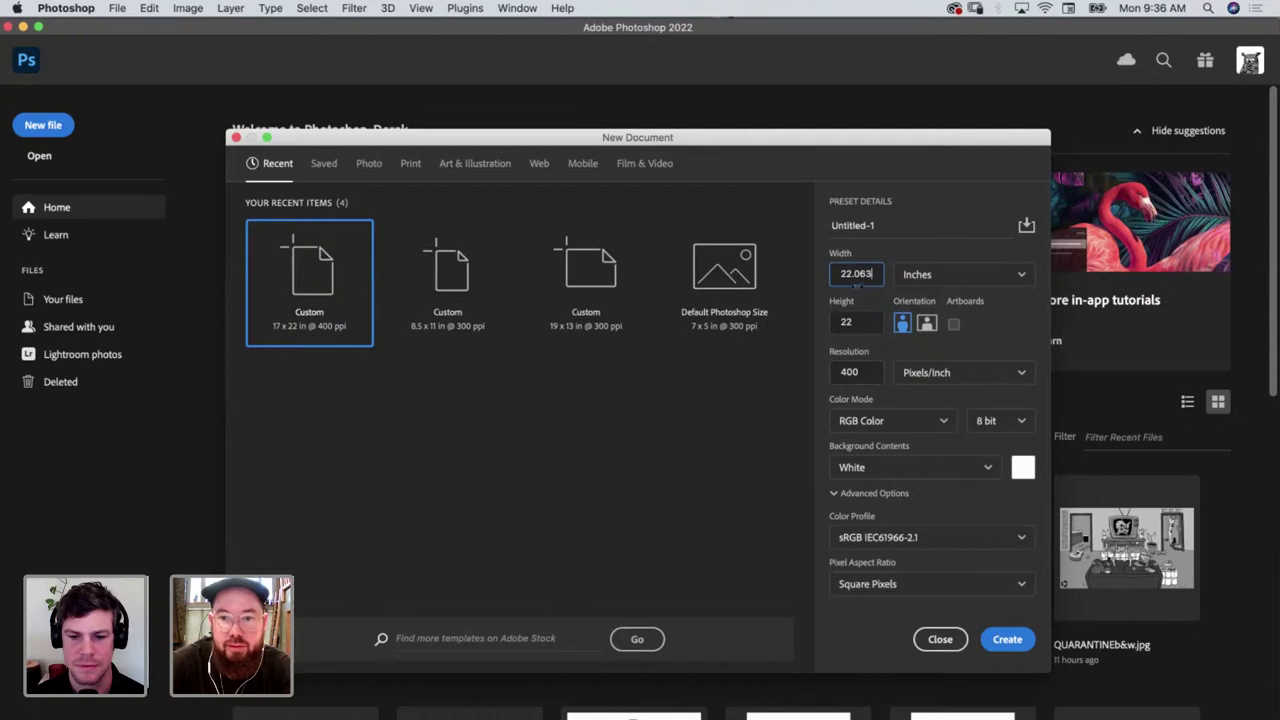
{"action": "left_click", "coordinate": [862, 333]}
{"action": "left_click", "coordinate": [863, 324]}
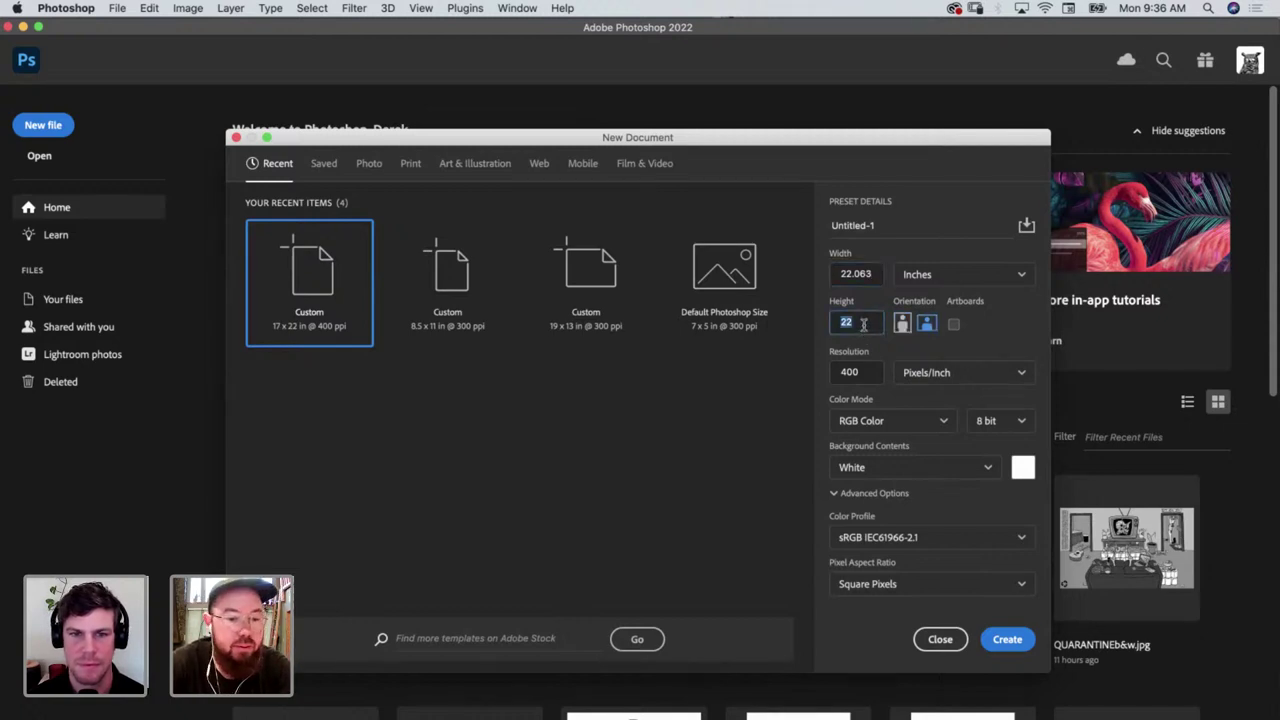
{"action": "type", "text": "12.063"}
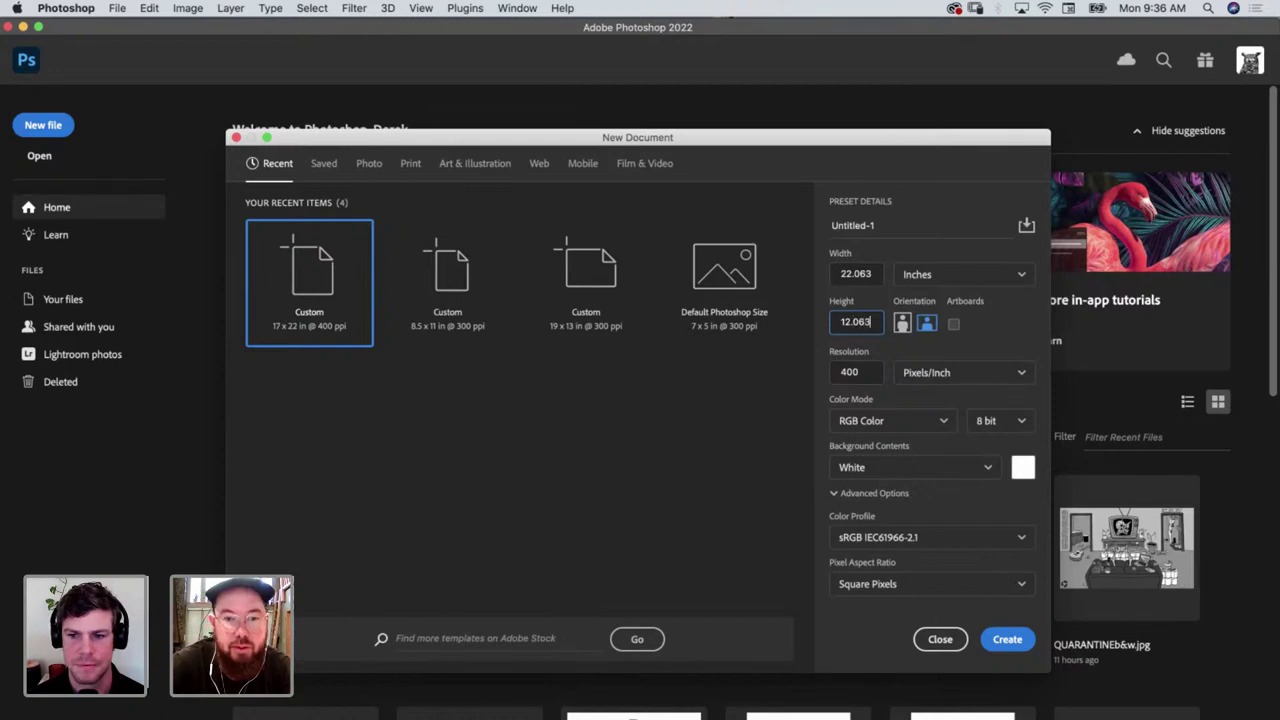
{"action": "left_click", "coordinate": [1007, 639]}
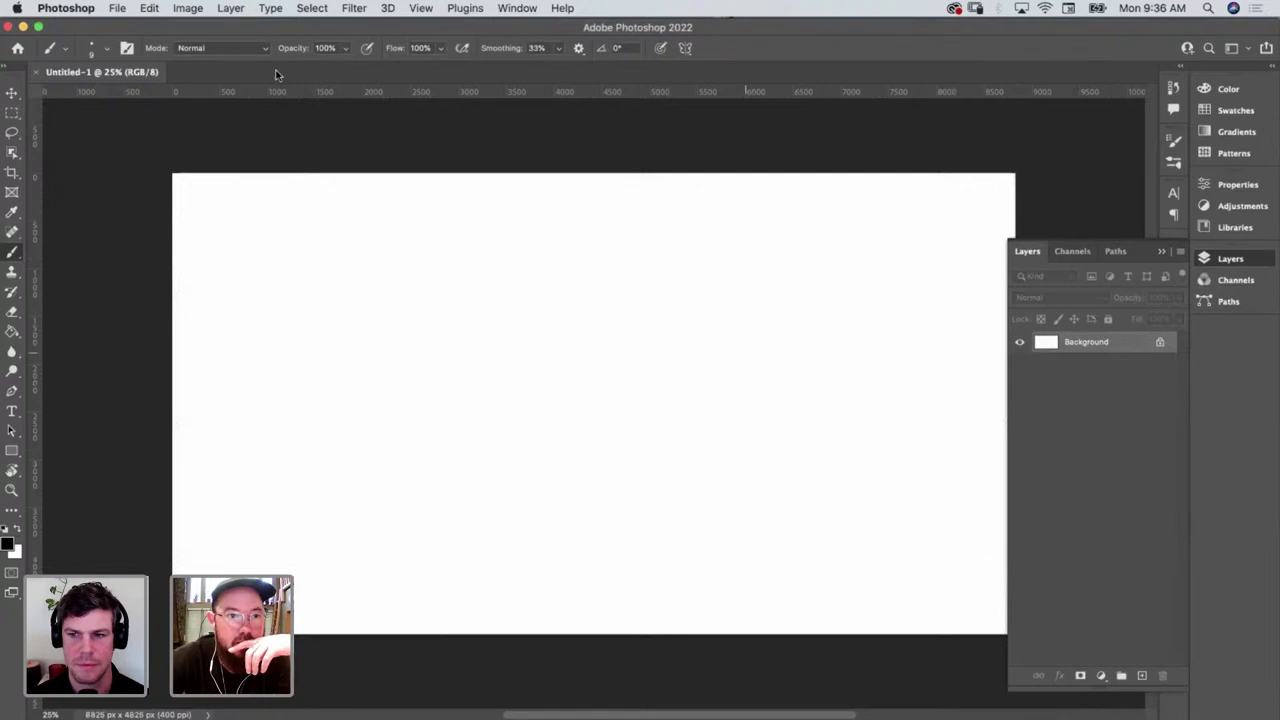
Close the blank document and create it again with the same 22.063 × 12.063 inch, 400 ppi settings
{"action": "left_click", "coordinate": [38, 72]}
{"action": "left_click", "coordinate": [43, 126]}
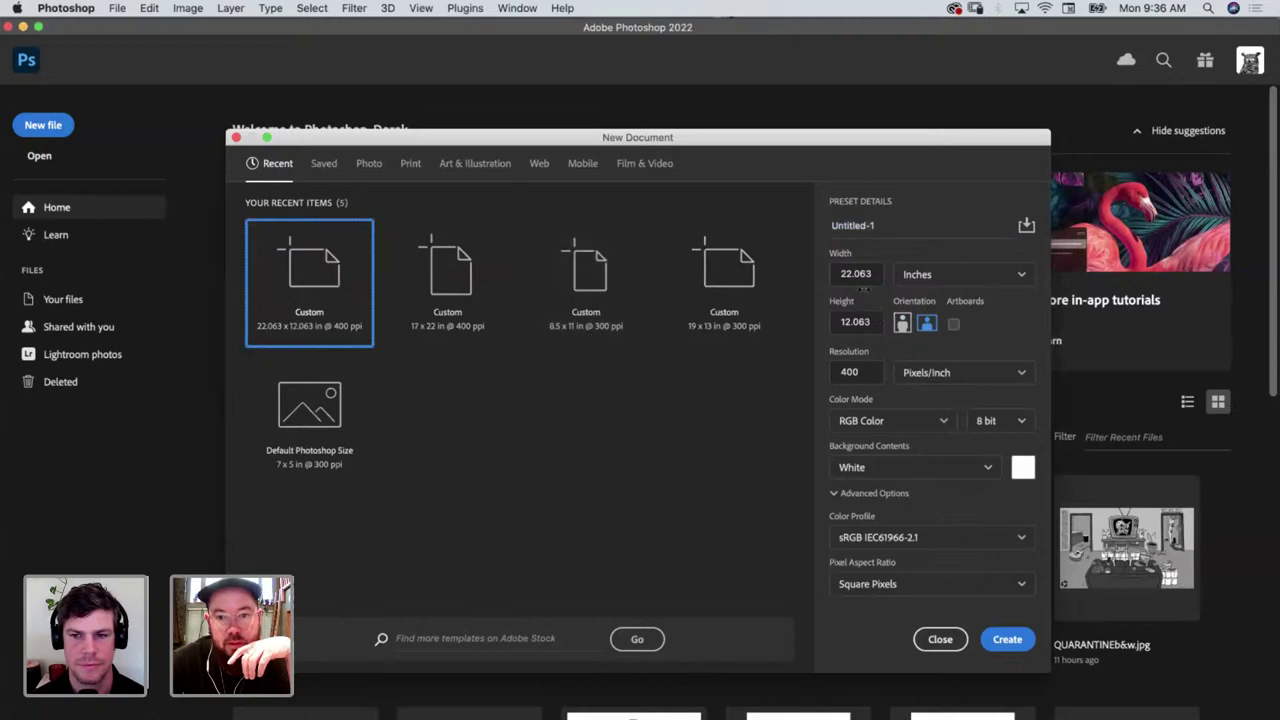
{"action": "left_click", "coordinate": [872, 276]}
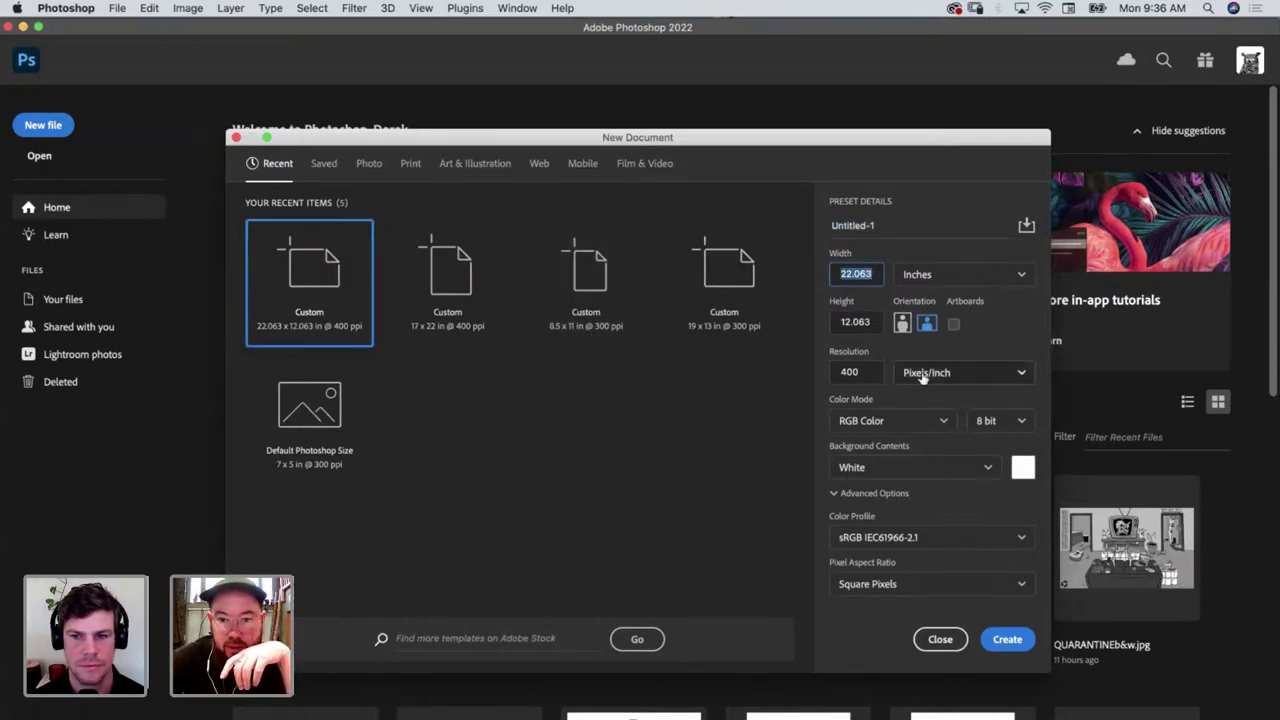
{"action": "left_click", "coordinate": [1005, 638]}
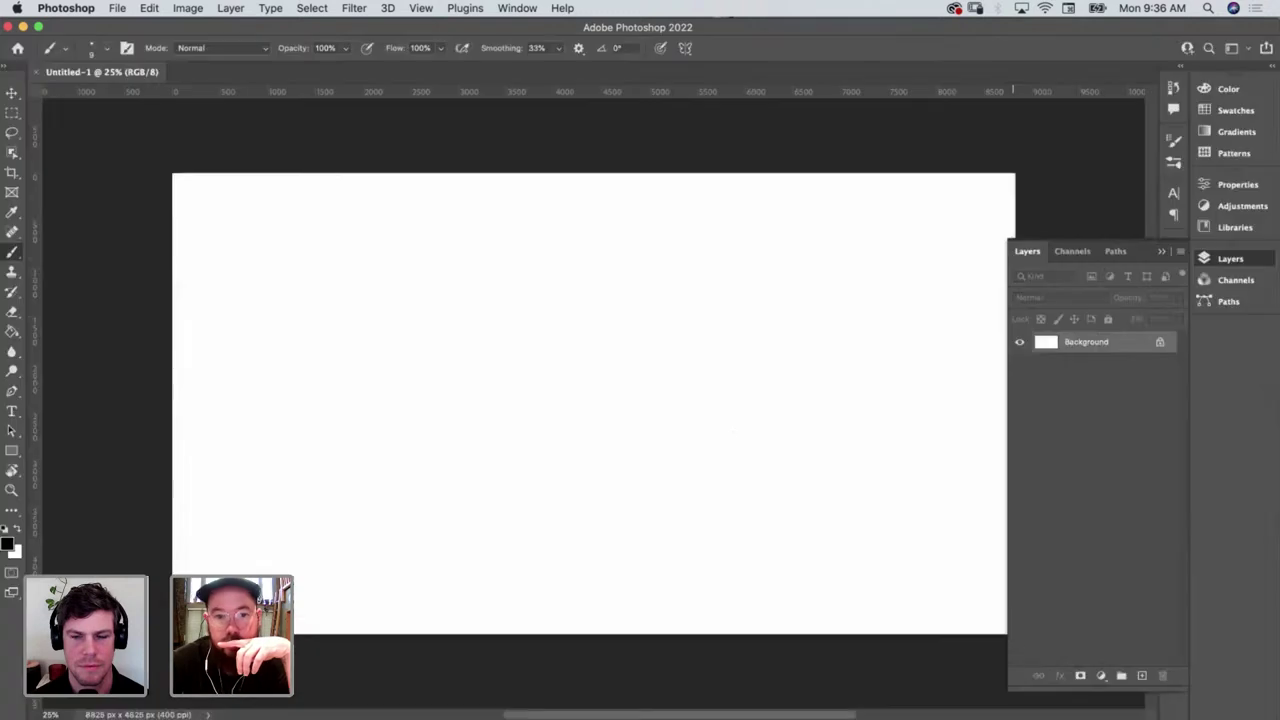
Open the skeleton sketch IMG_0241.jpg from the Desktop folder
{"action": "left_click", "coordinate": [117, 8]}
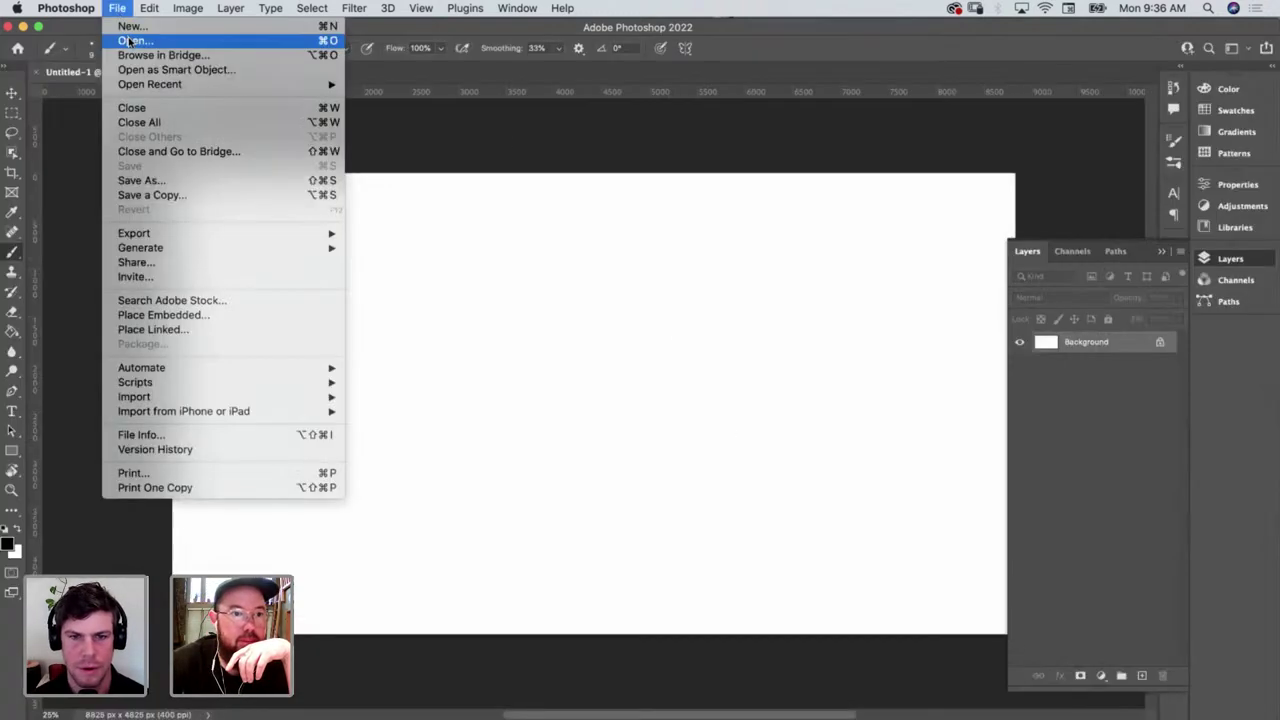
{"action": "left_click", "coordinate": [140, 42]}
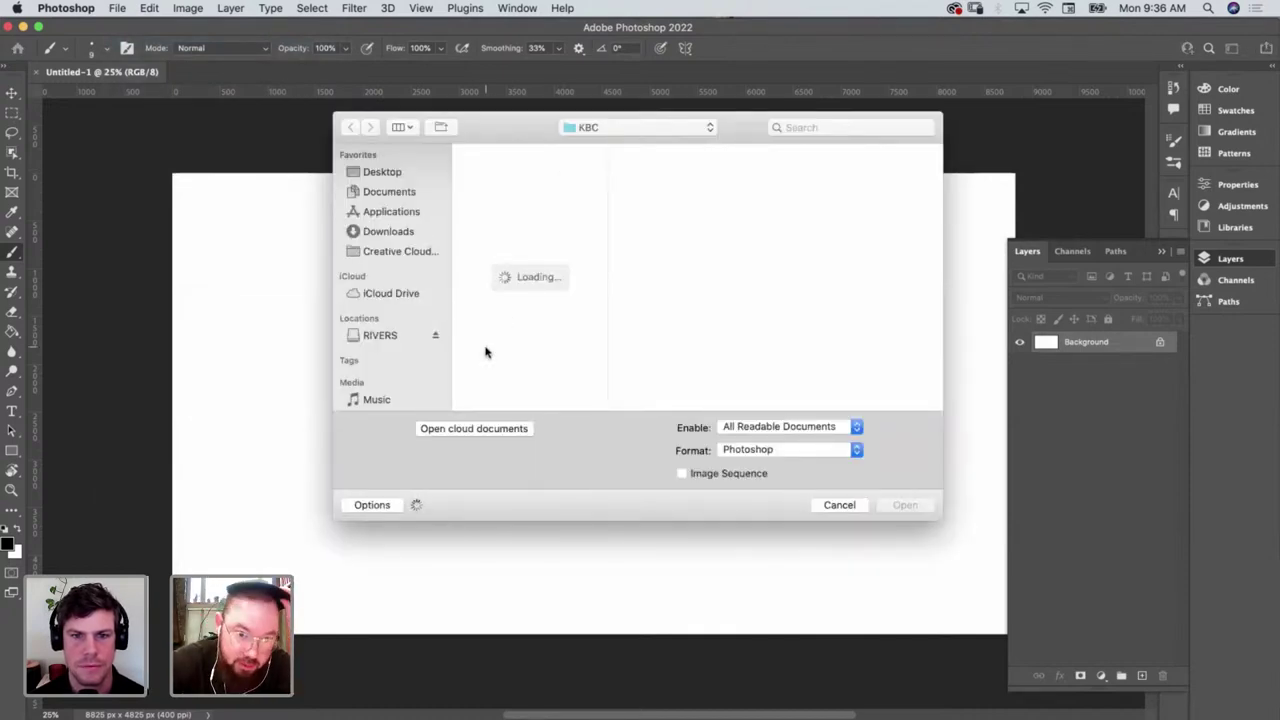
{"action": "left_click", "coordinate": [382, 173]}
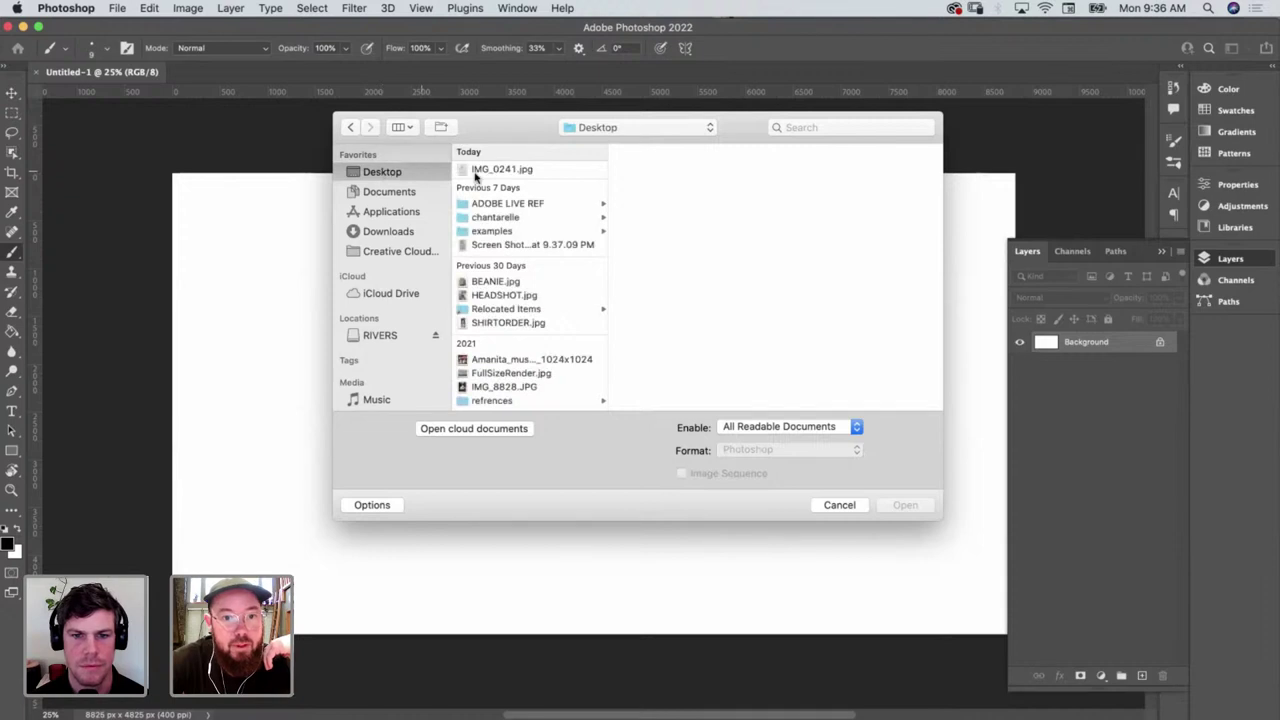
{"action": "left_click", "coordinate": [490, 170]}
{"action": "left_click", "coordinate": [906, 505]}
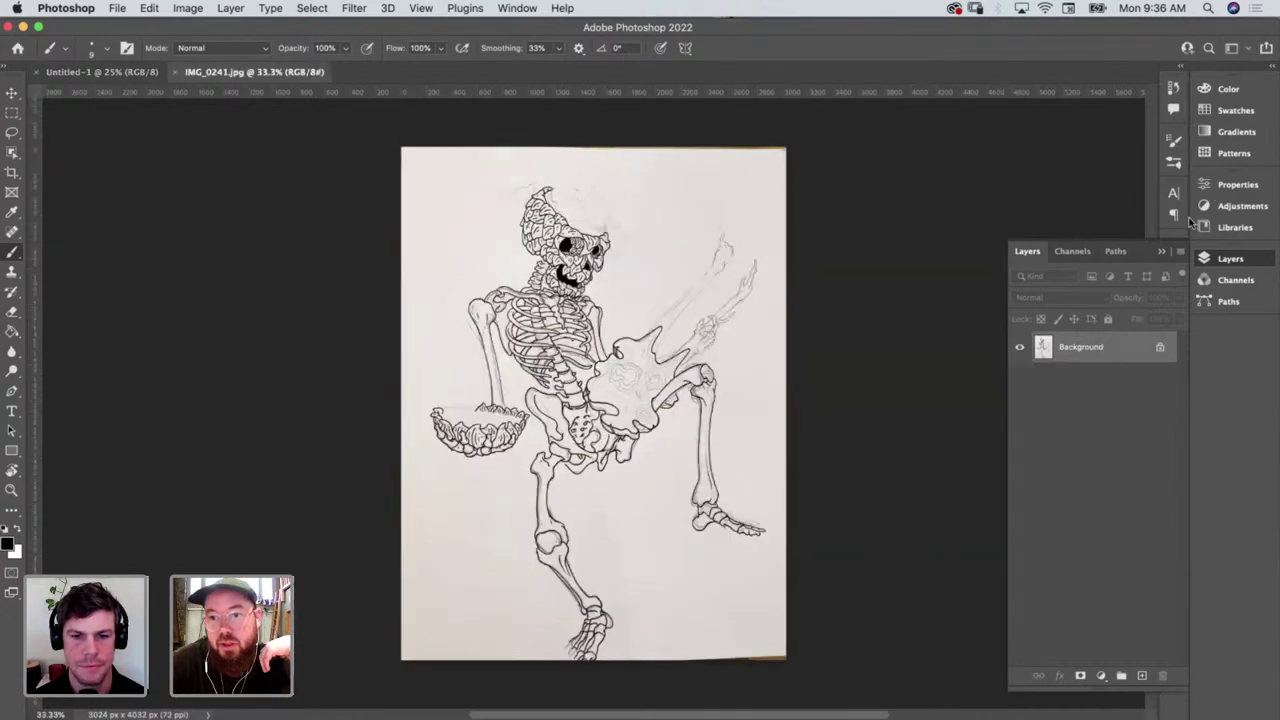
Duplicate the sketch's Background layer into the Untitled-1 document as Background copy
{"action": "right_click", "coordinate": [1062, 358]}
{"action": "left_click", "coordinate": [1080, 382]}
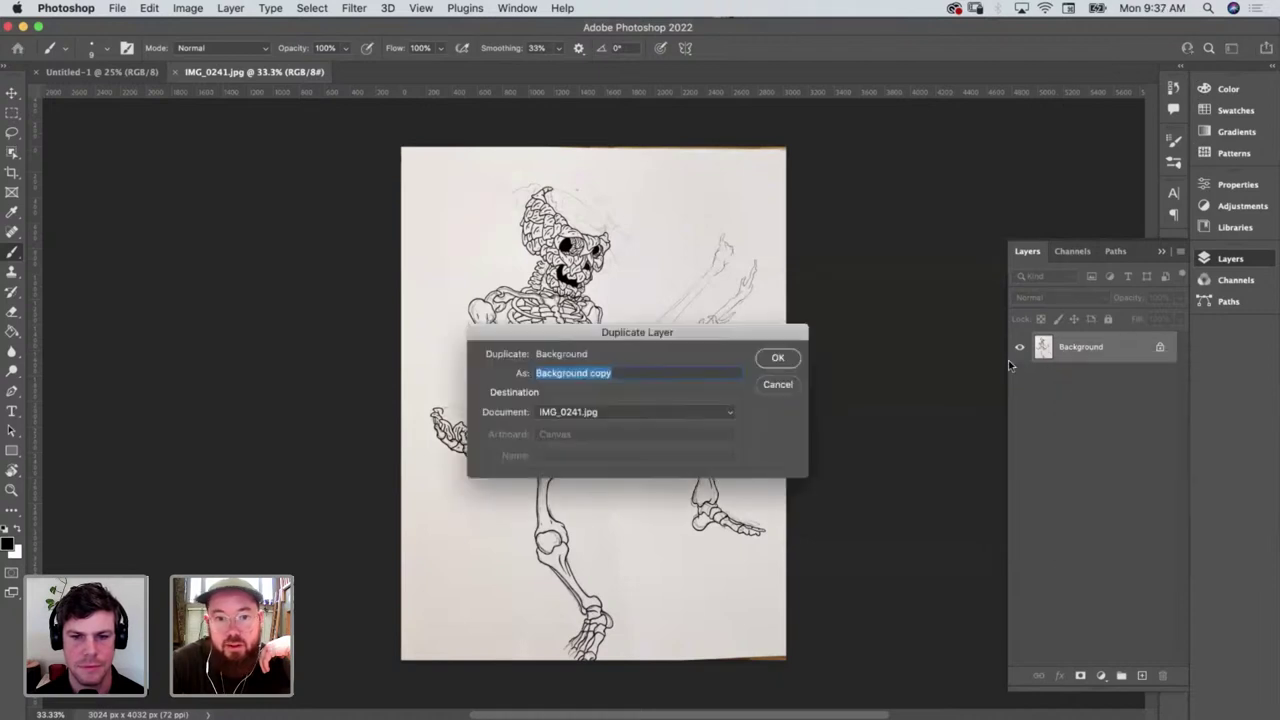
{"action": "left_click", "coordinate": [663, 408]}
{"action": "left_click", "coordinate": [666, 400]}
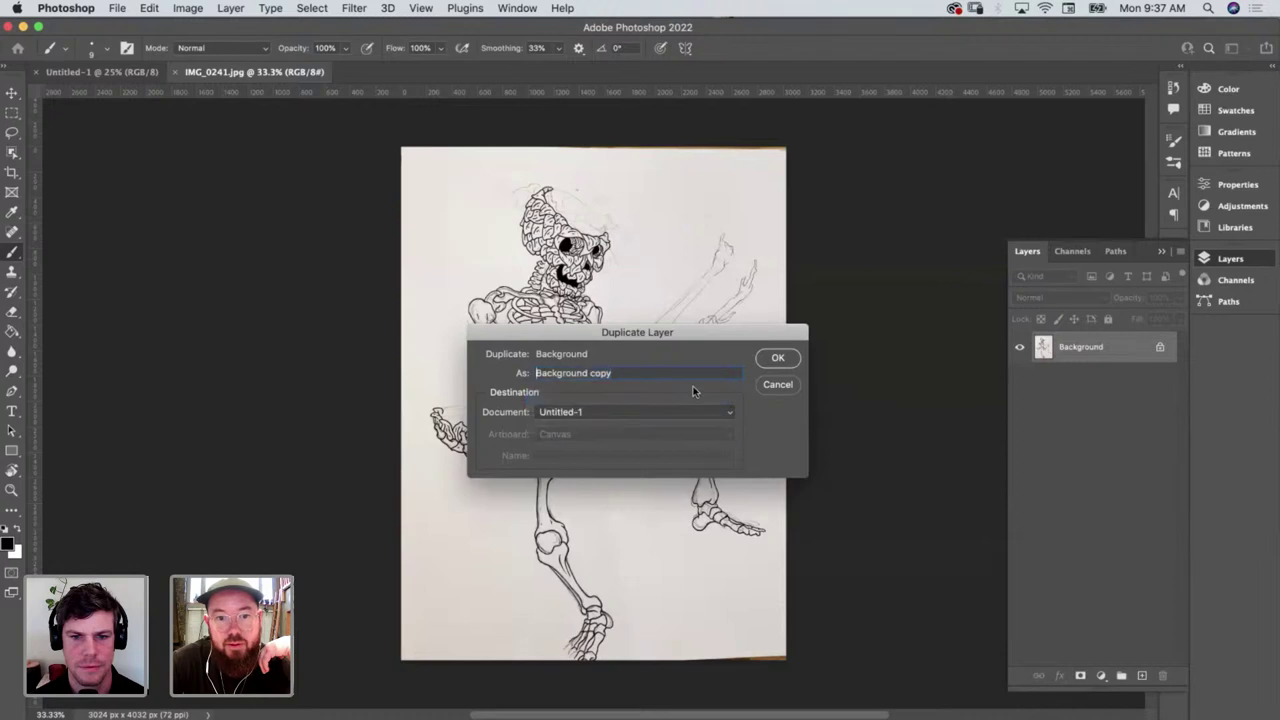
{"action": "left_click", "coordinate": [770, 360]}
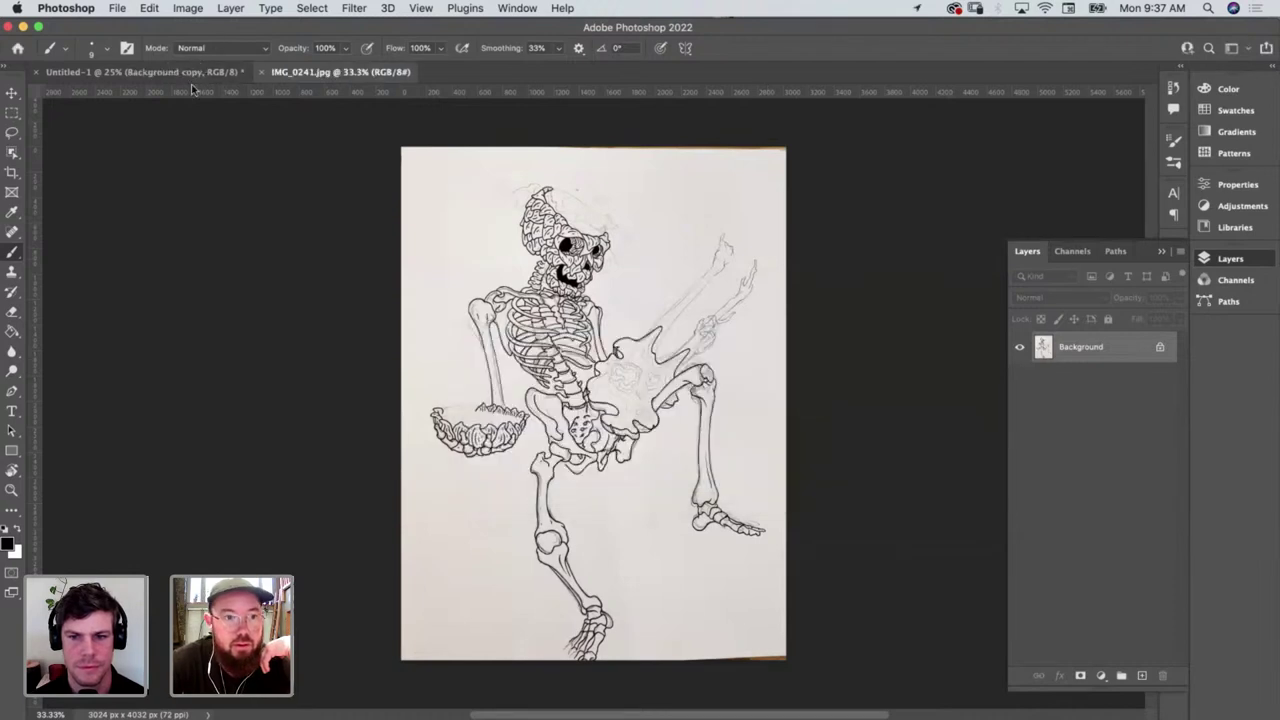
In Untitled-1, enlarge the sketch layer proportionally with Free Transform and center it, leaving a narrow margin above and below
{"action": "left_click", "coordinate": [197, 80]}
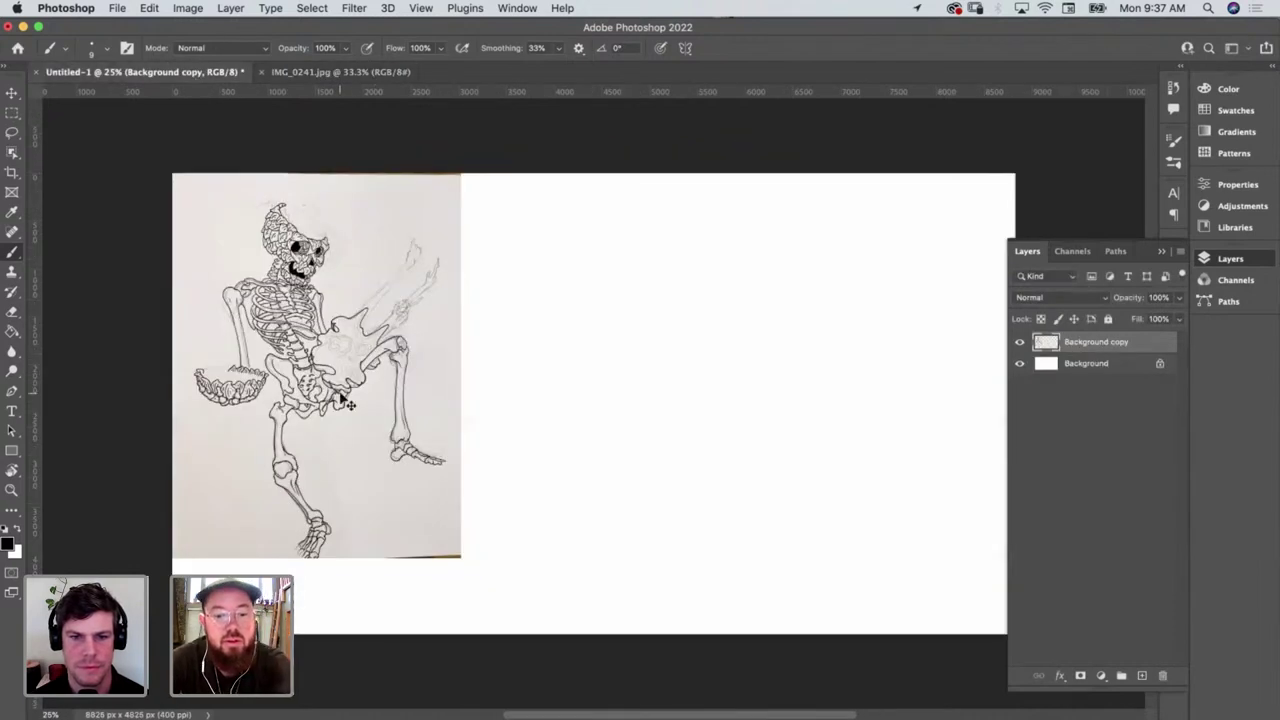
{"action": "key", "text": "super+t"}
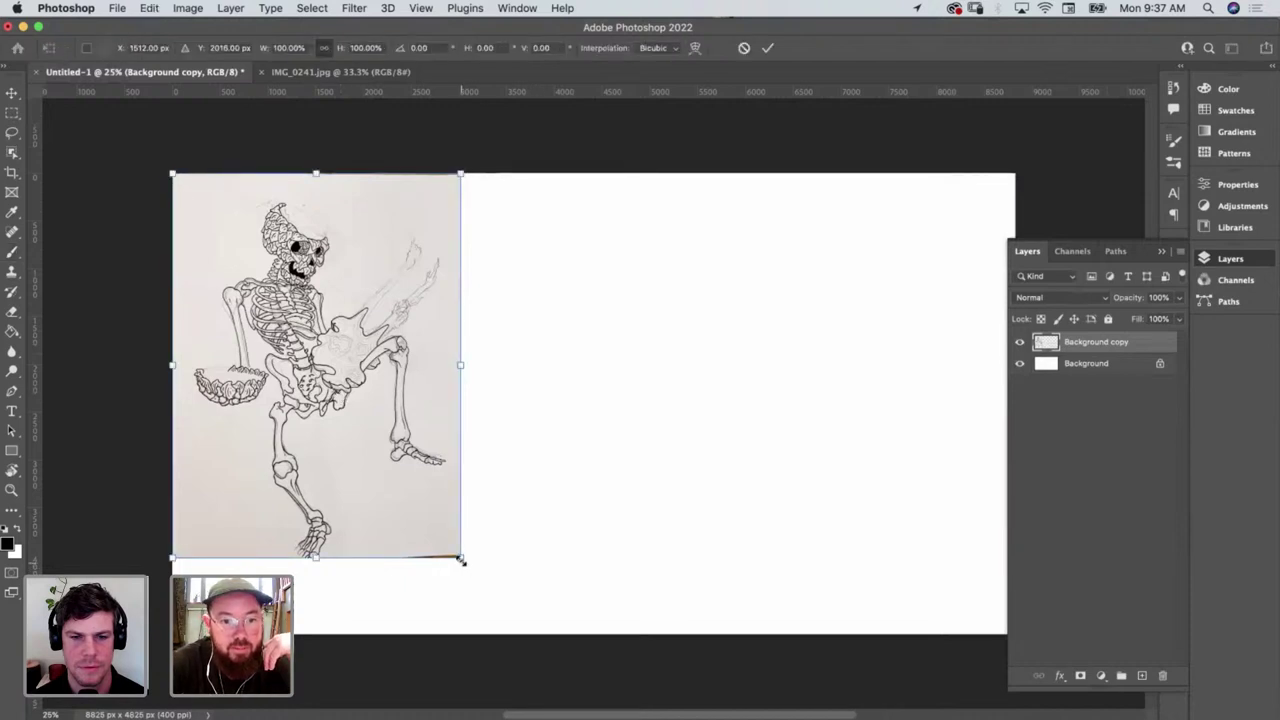
{"action": "left_click_drag", "start_coordinate": [460, 557], "coordinate": [550, 677]}
{"action": "left_click_drag", "start_coordinate": [405, 413], "coordinate": [614, 392]}
{"action": "left_click_drag", "start_coordinate": [760, 153], "coordinate": [731, 175]}
{"action": "left_click_drag", "start_coordinate": [620, 352], "coordinate": [618, 335]}
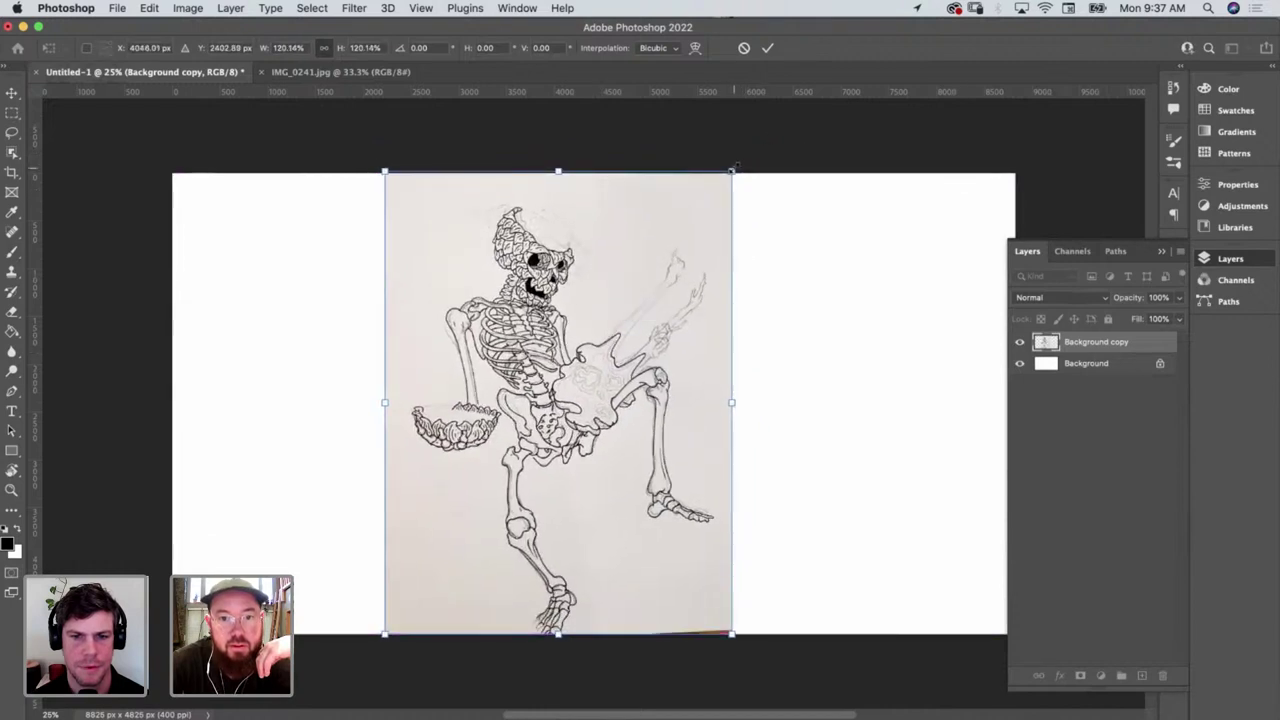
{"action": "left_click_drag", "start_coordinate": [731, 172], "coordinate": [709, 202]}
{"action": "left_click_drag", "start_coordinate": [613, 306], "coordinate": [640, 299]}
{"action": "key", "text": "Return"}
Lower the opacity of the Background copy sketch layer to 45%
{"action": "key", "text": "b"}
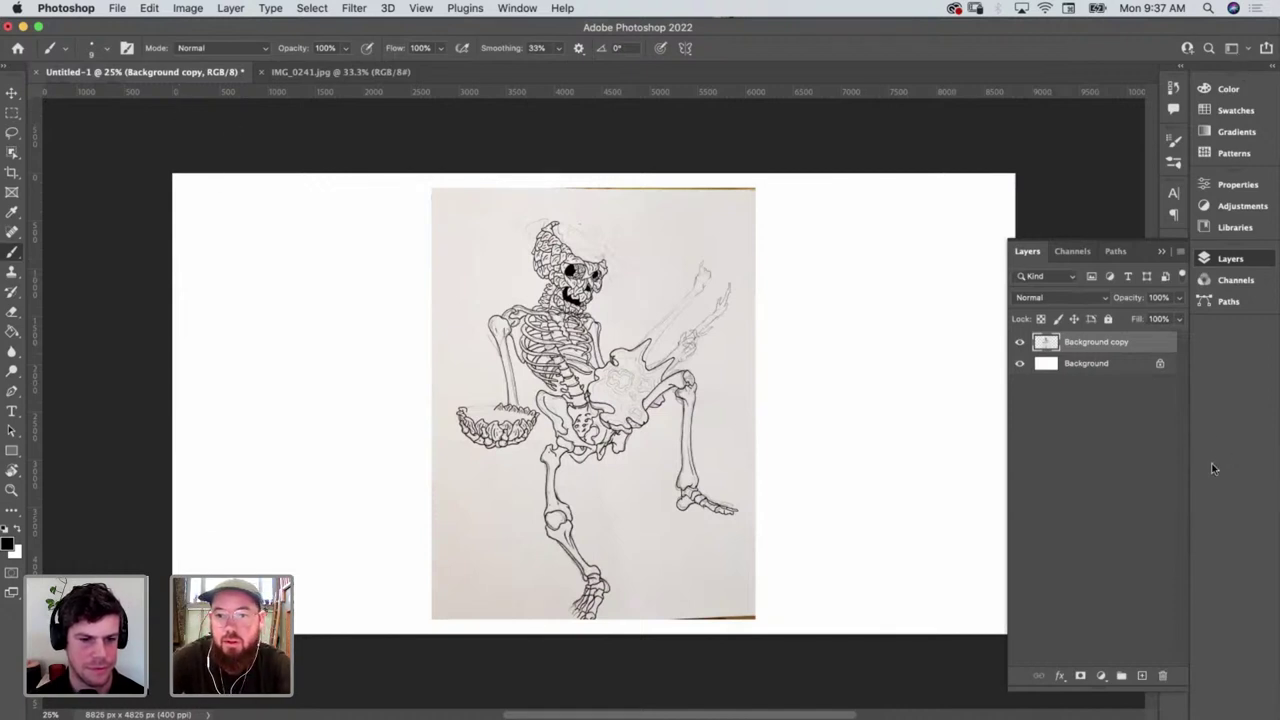
{"action": "left_click", "coordinate": [1180, 298]}
{"action": "left_click_drag", "start_coordinate": [1182, 318], "coordinate": [1139, 316]}
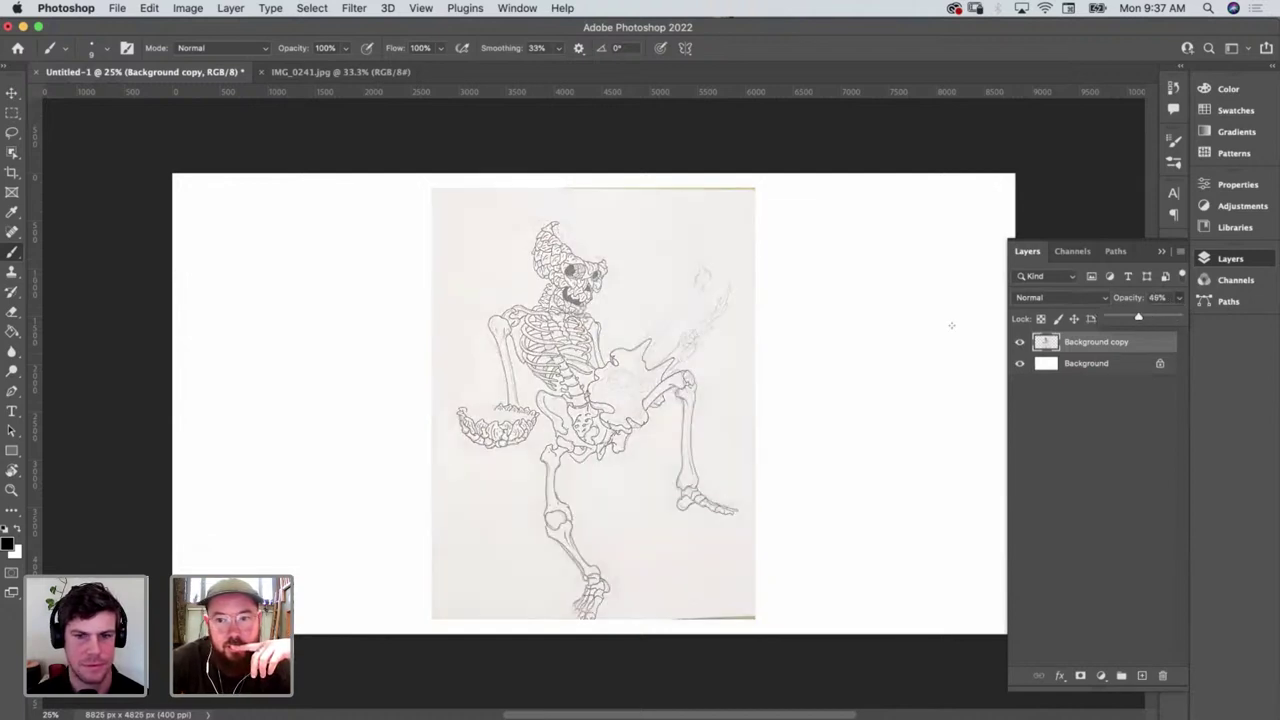
Add a new empty layer above the faded sketch, with the skeleton's upper body framed at 66.7% zoom
{"action": "key", "text": "z"}
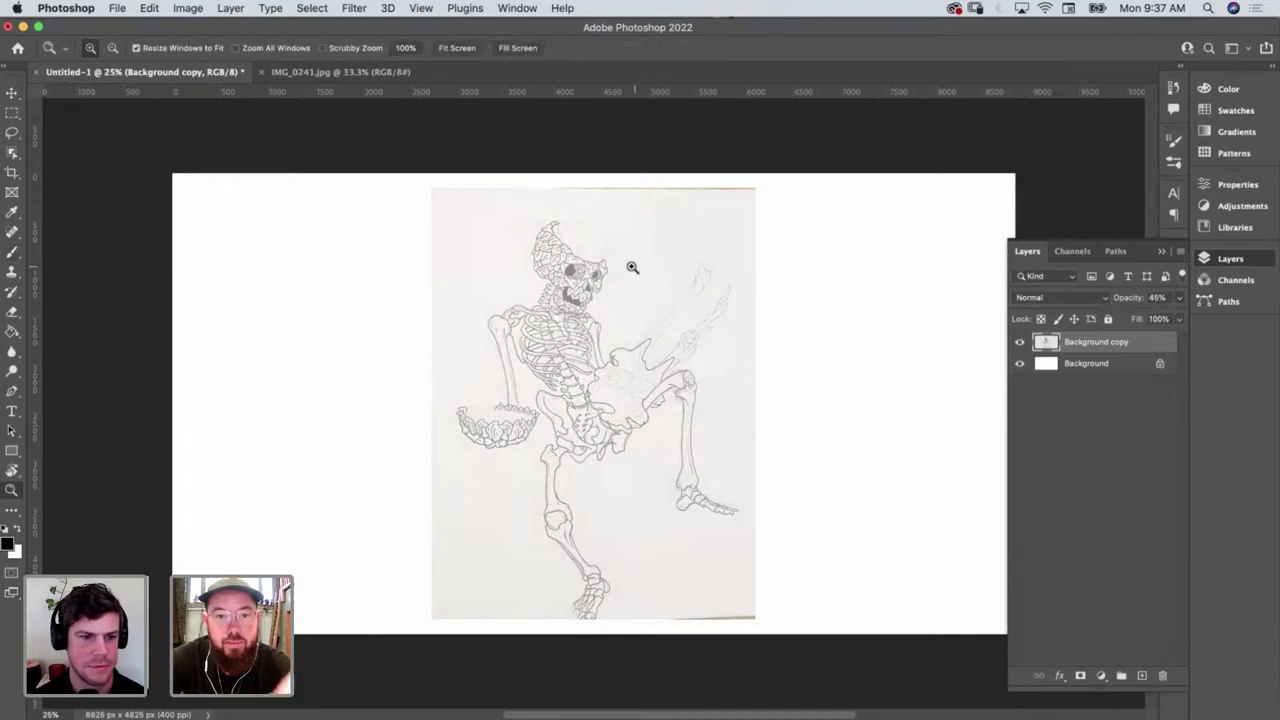
{"action": "left_click", "coordinate": [585, 323]}
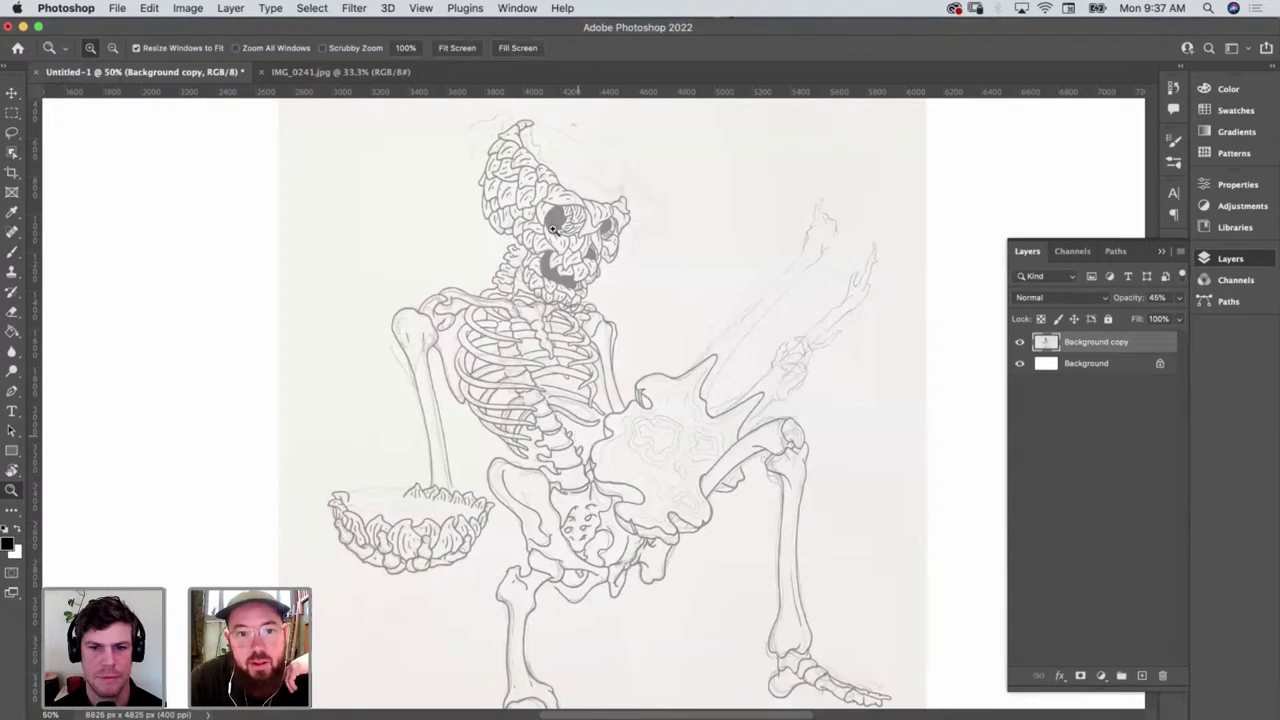
{"action": "left_click", "coordinate": [555, 171]}
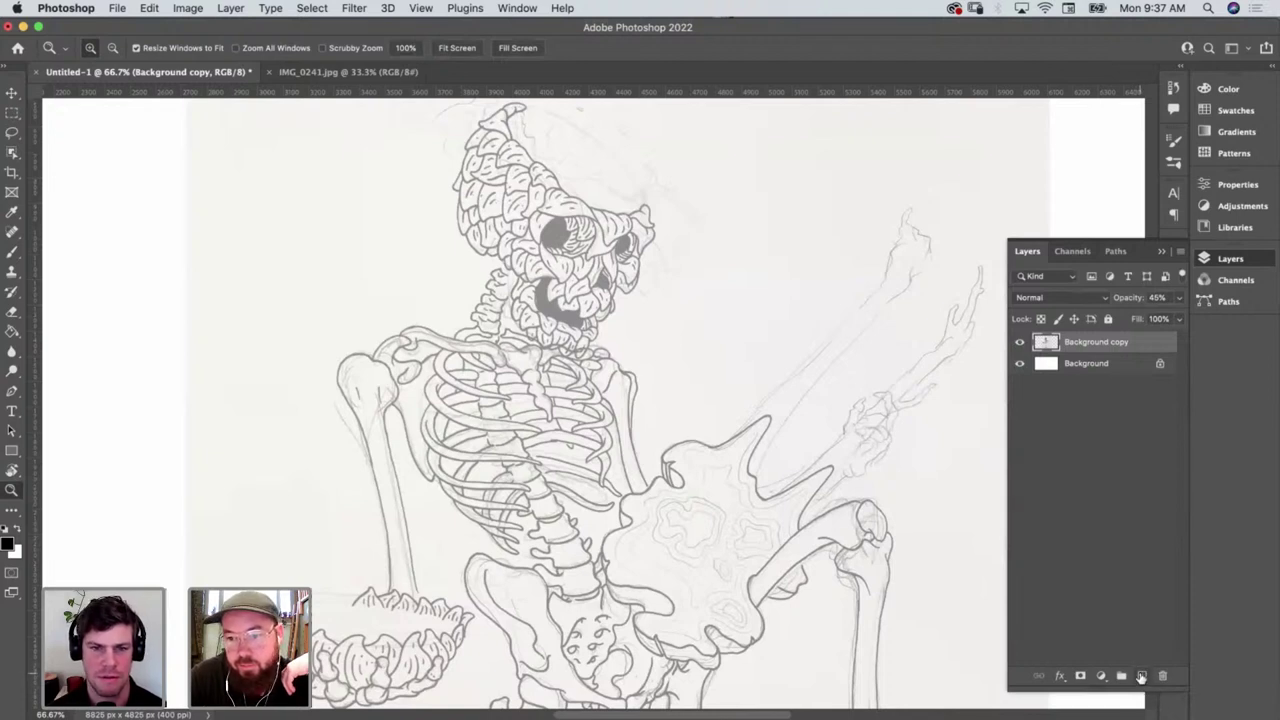
{"action": "left_click", "coordinate": [1142, 676]}
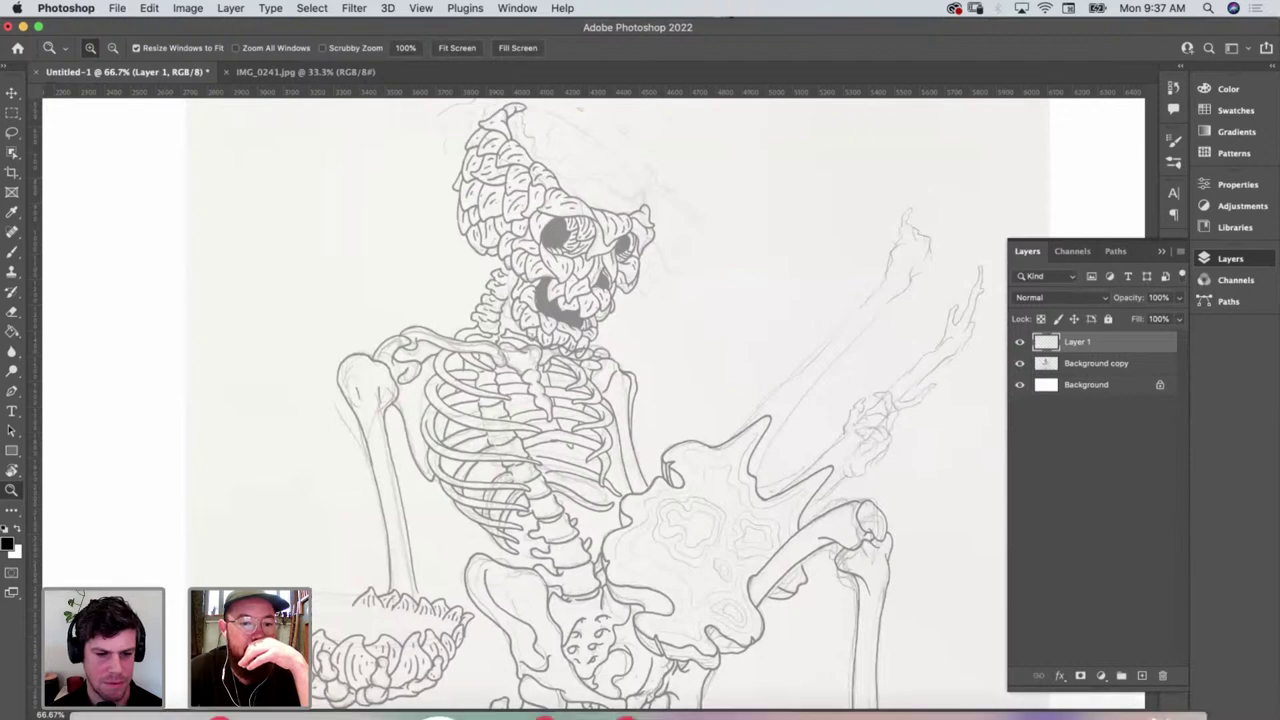
Launch Essential Skeleton from the Applications folder to view its 3D skeleton reference, close it and return to Photoshop
{"action": "left_click", "coordinate": [375, 712]}
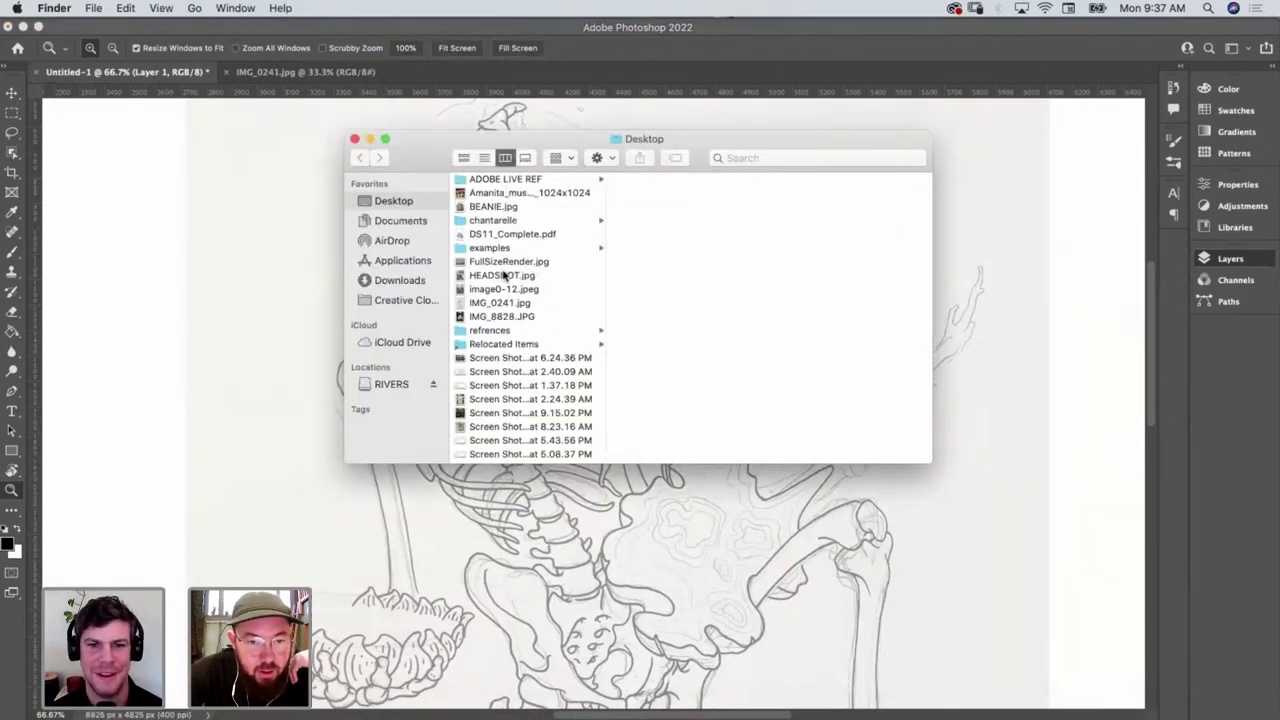
{"action": "left_click", "coordinate": [403, 260]}
{"action": "scroll", "coordinate": [563, 292], "scroll_direction": "up", "scroll_amount": 8}
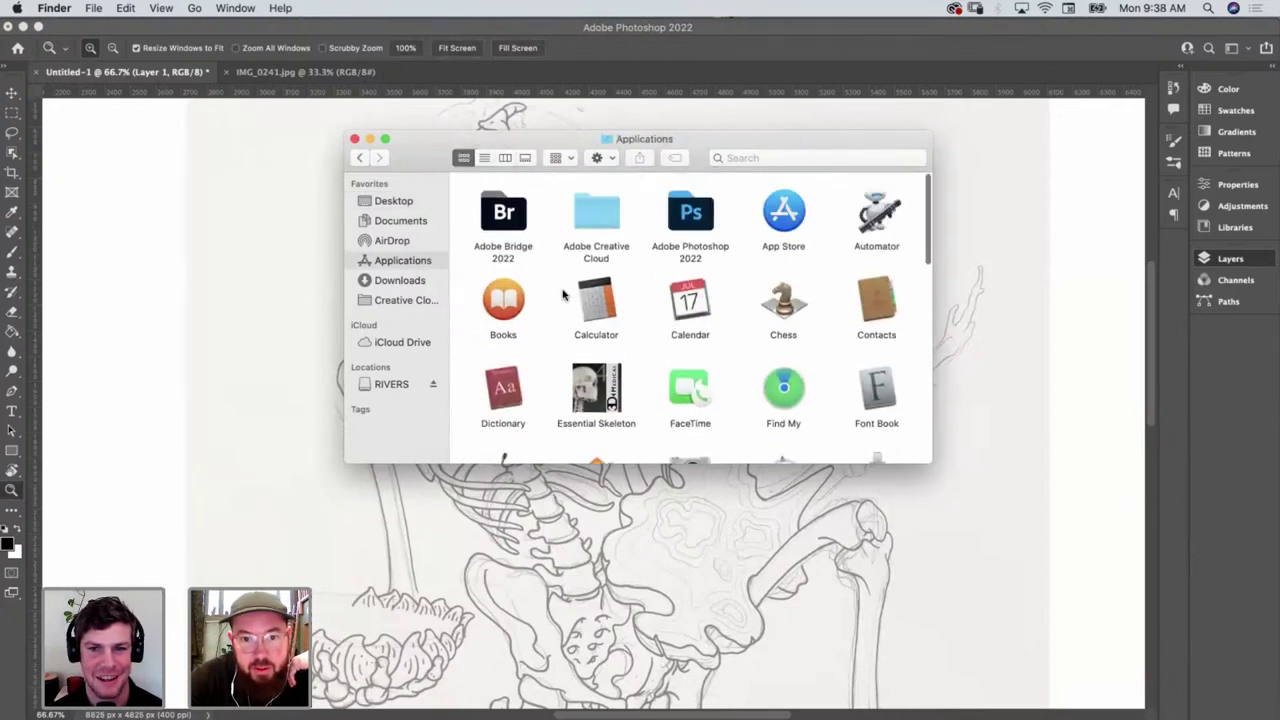
{"action": "double_click", "coordinate": [596, 380]}
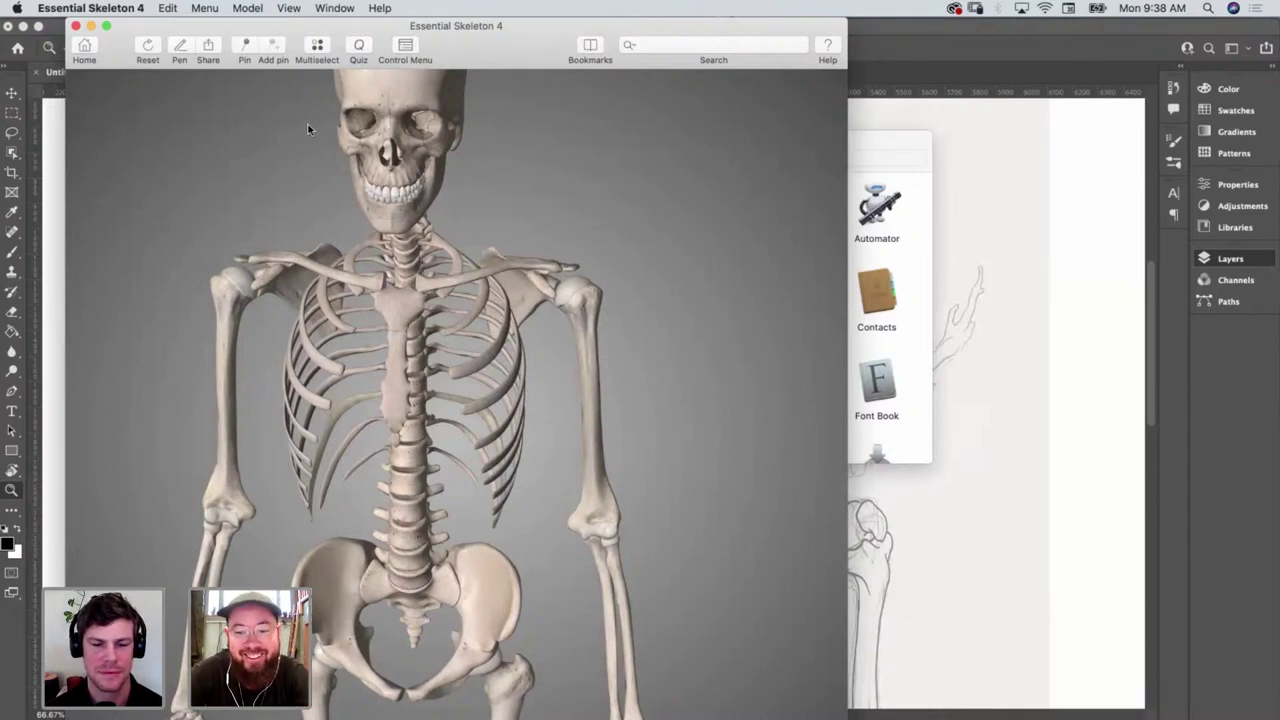
{"action": "left_click", "coordinate": [75, 25]}
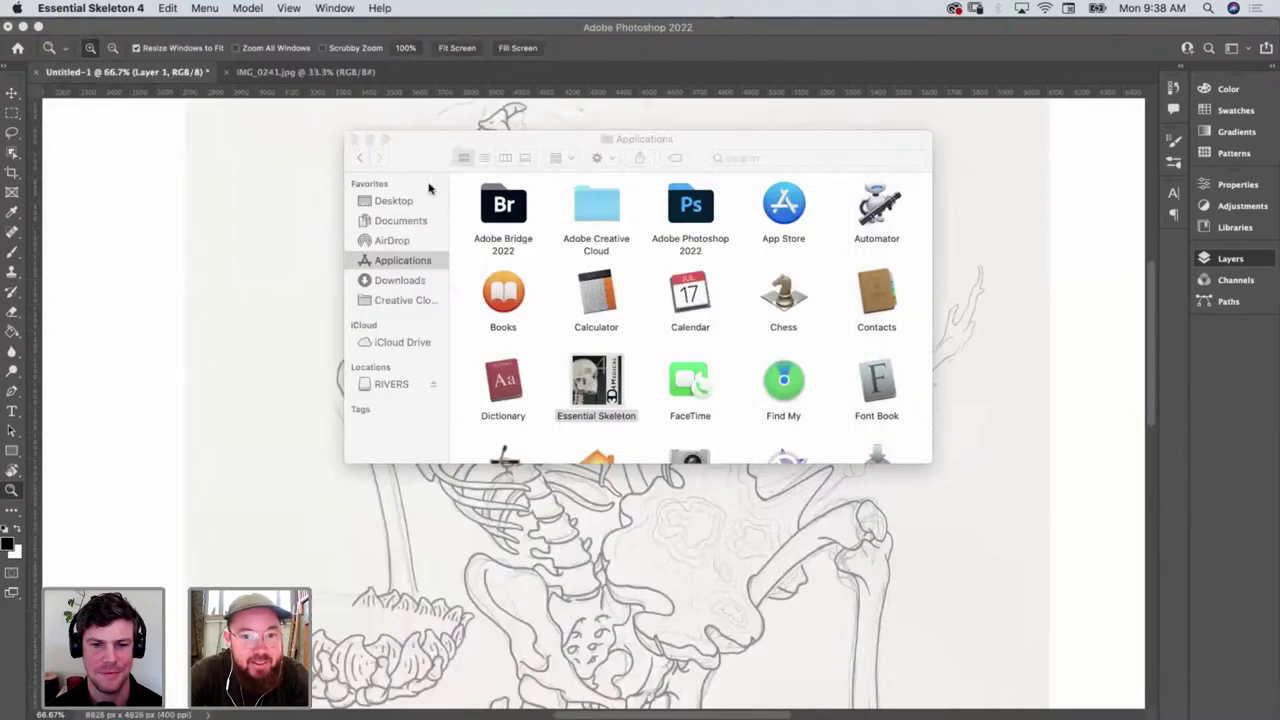
{"action": "left_click", "coordinate": [353, 139]}
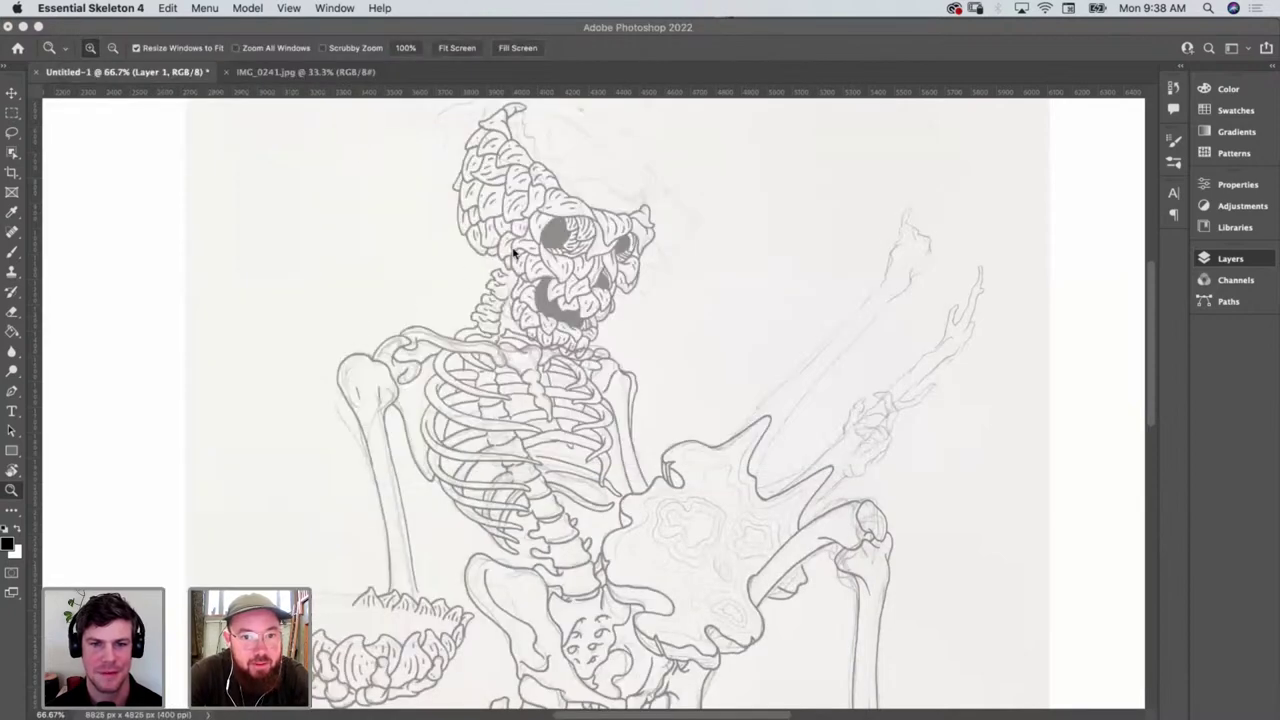
{"action": "left_click", "coordinate": [1093, 425]}
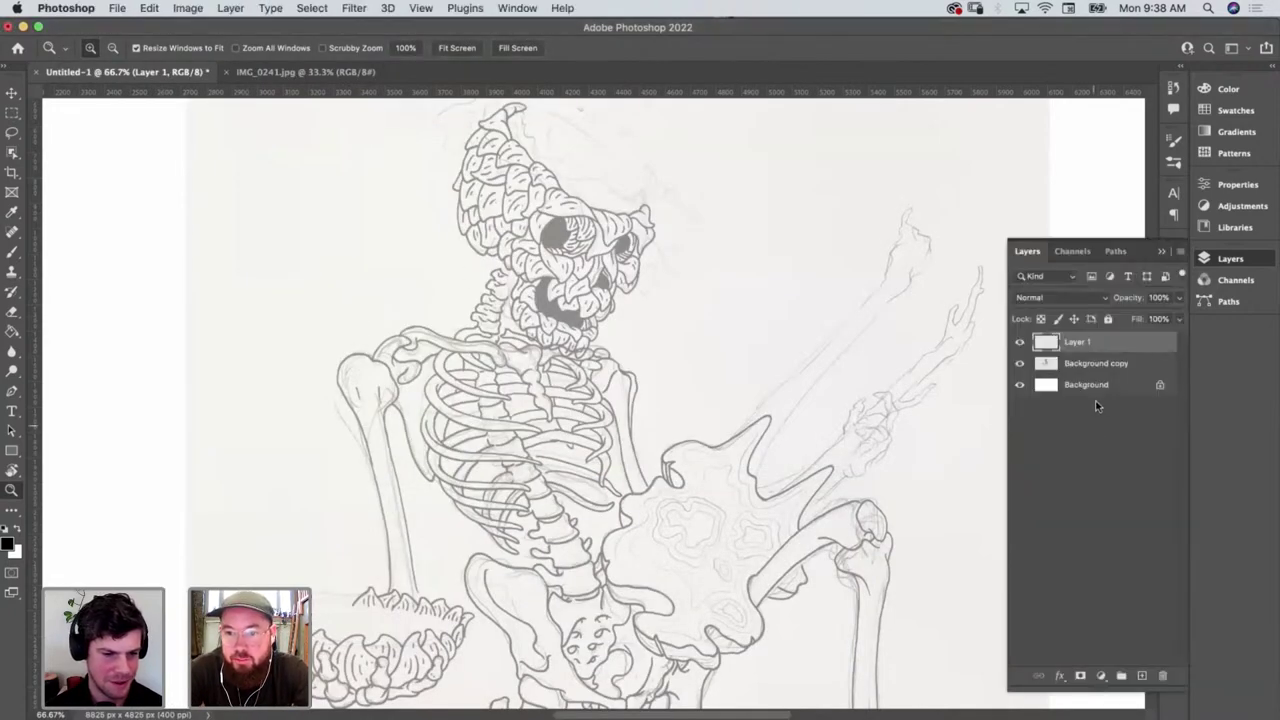
Rename the new empty layer above the sketch to "beer" and switch to the Brush tool
{"action": "double_click", "coordinate": [1076, 342]}
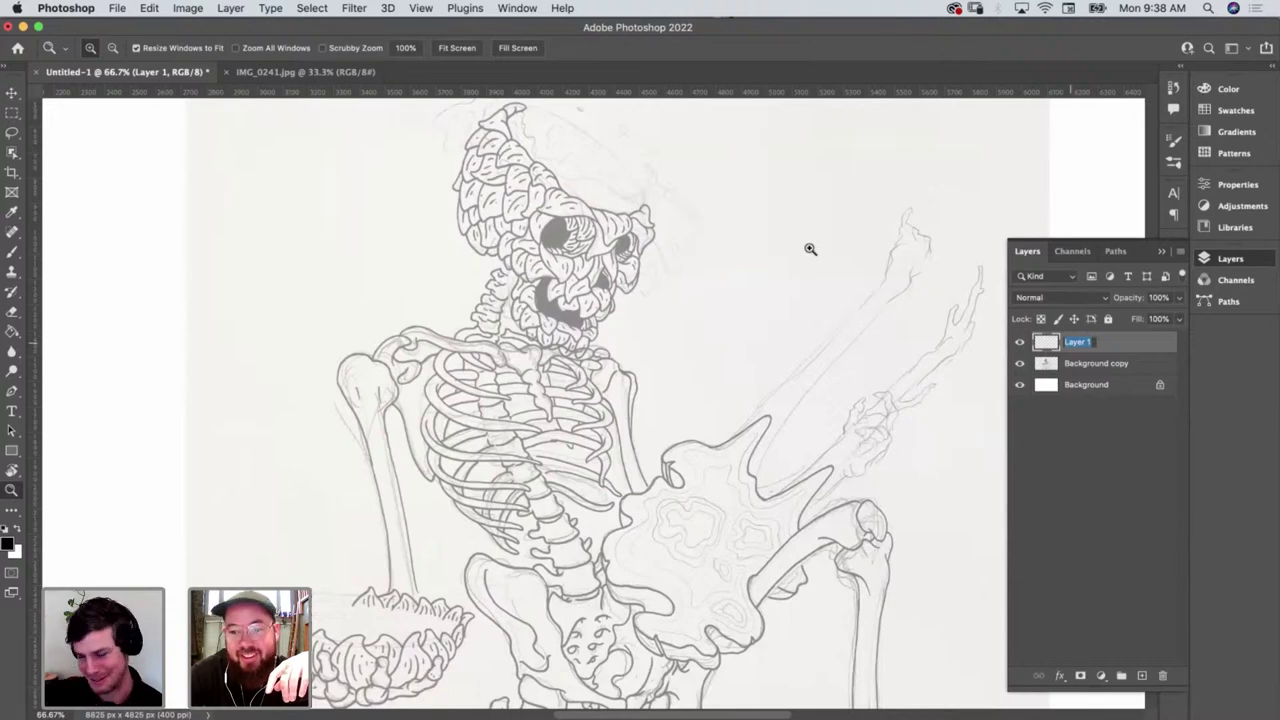
{"action": "left_click", "coordinate": [594, 188]}
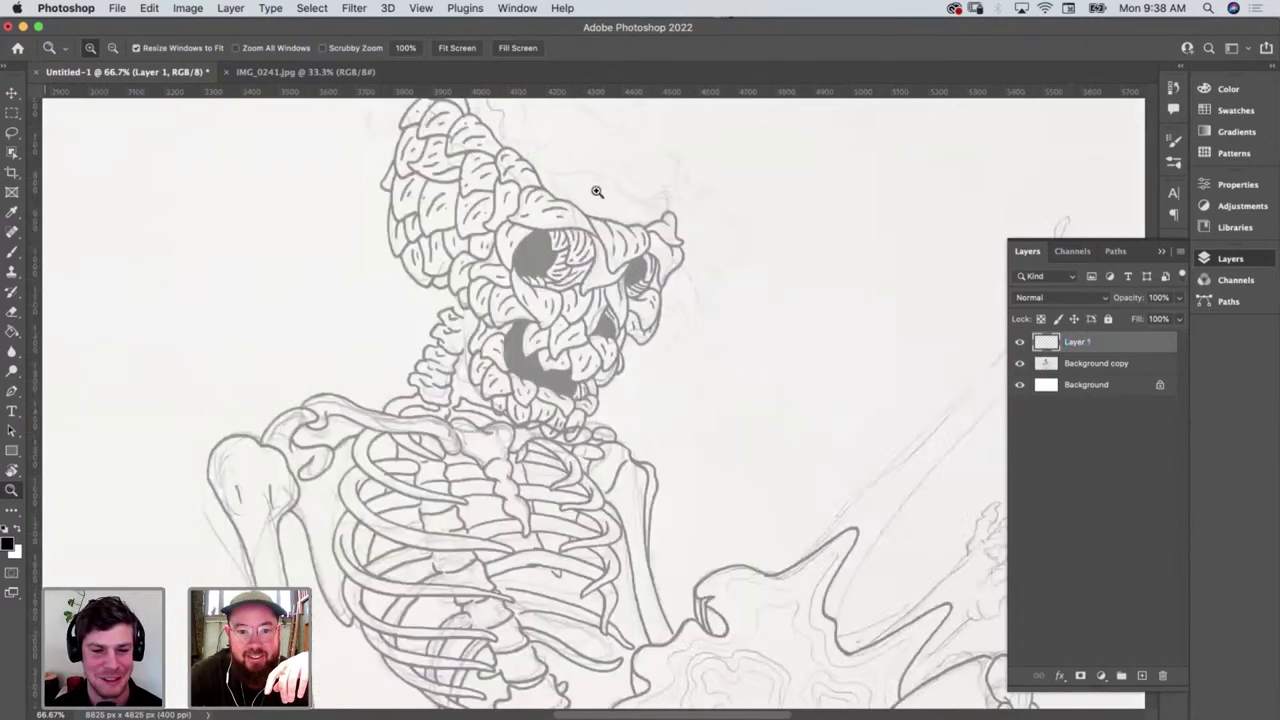
{"action": "left_click", "coordinate": [594, 188]}
{"action": "left_click", "coordinate": [594, 188]}
{"action": "double_click", "coordinate": [1077, 342]}
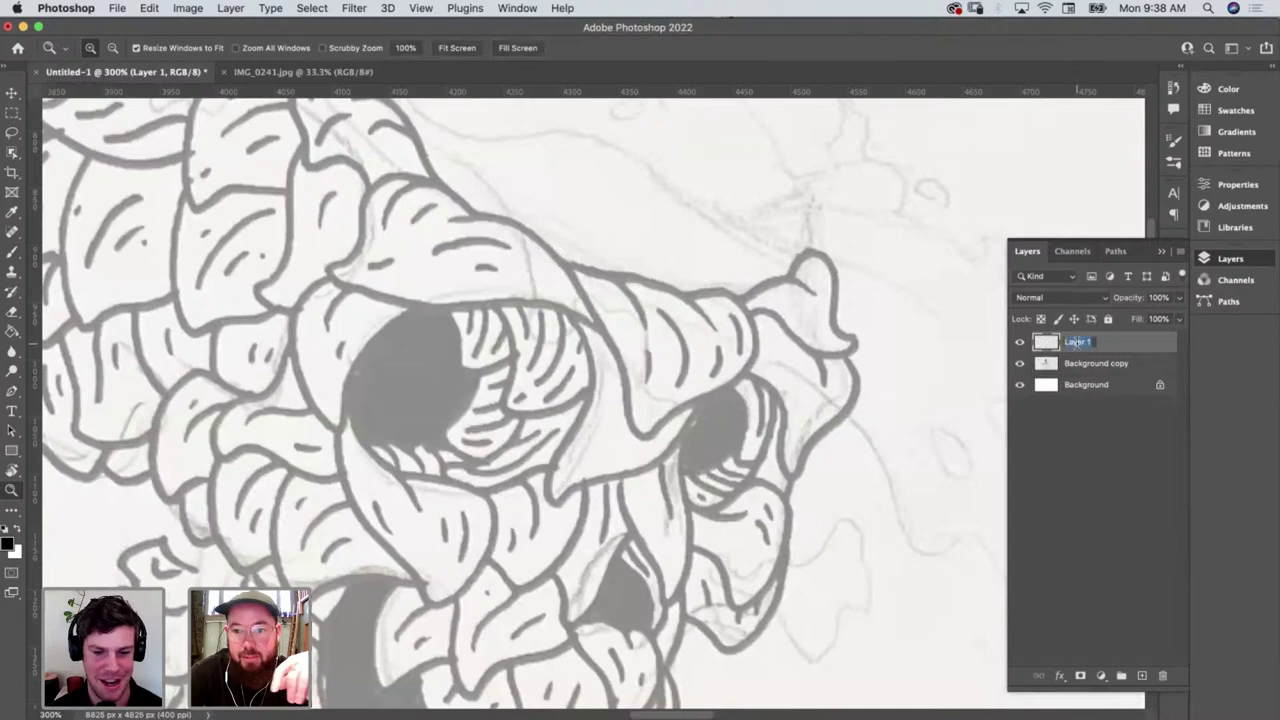
{"action": "type", "text": "beer"}
{"action": "key", "text": "Return"}
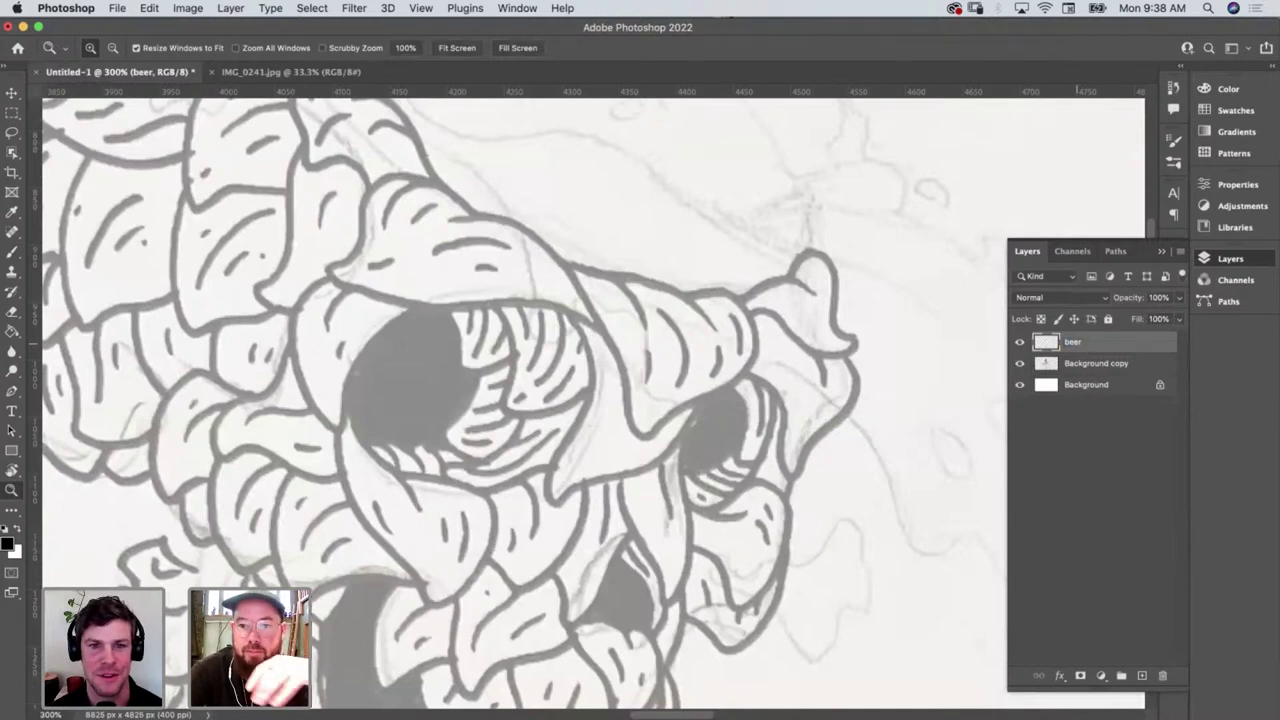
{"action": "left_click", "coordinate": [853, 357], "text": "alt"}
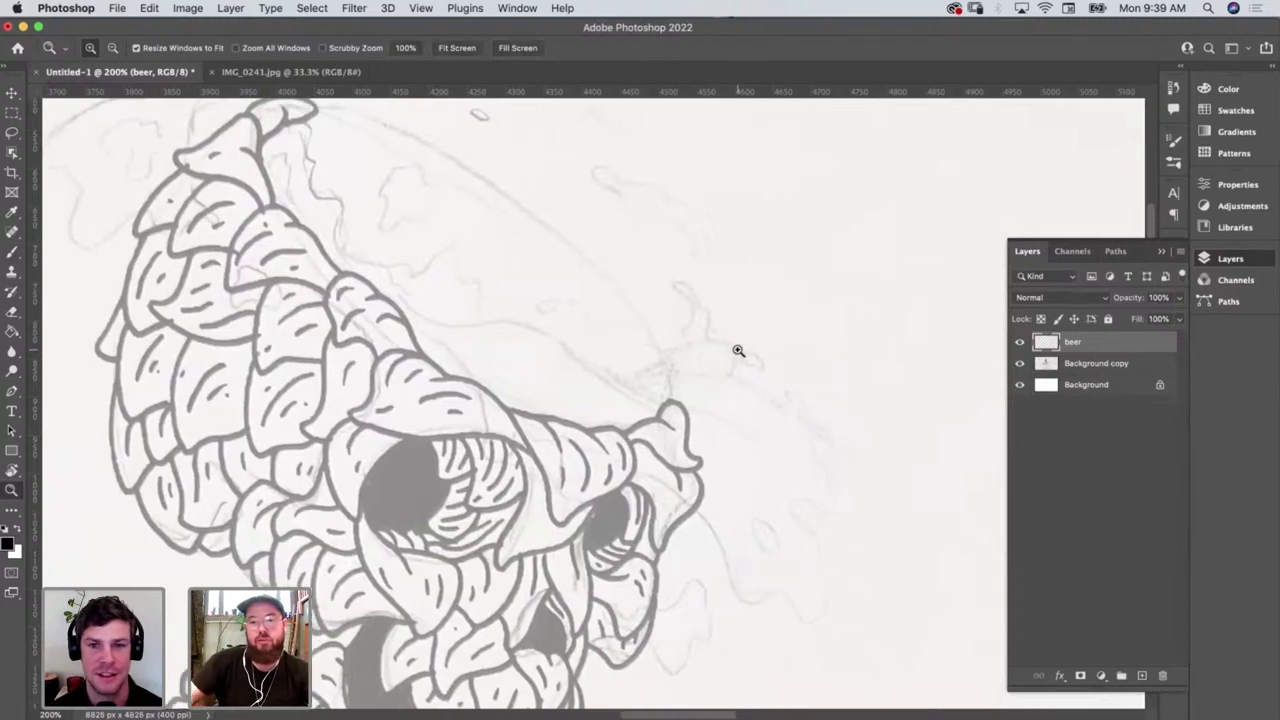
{"action": "key", "text": "b"}
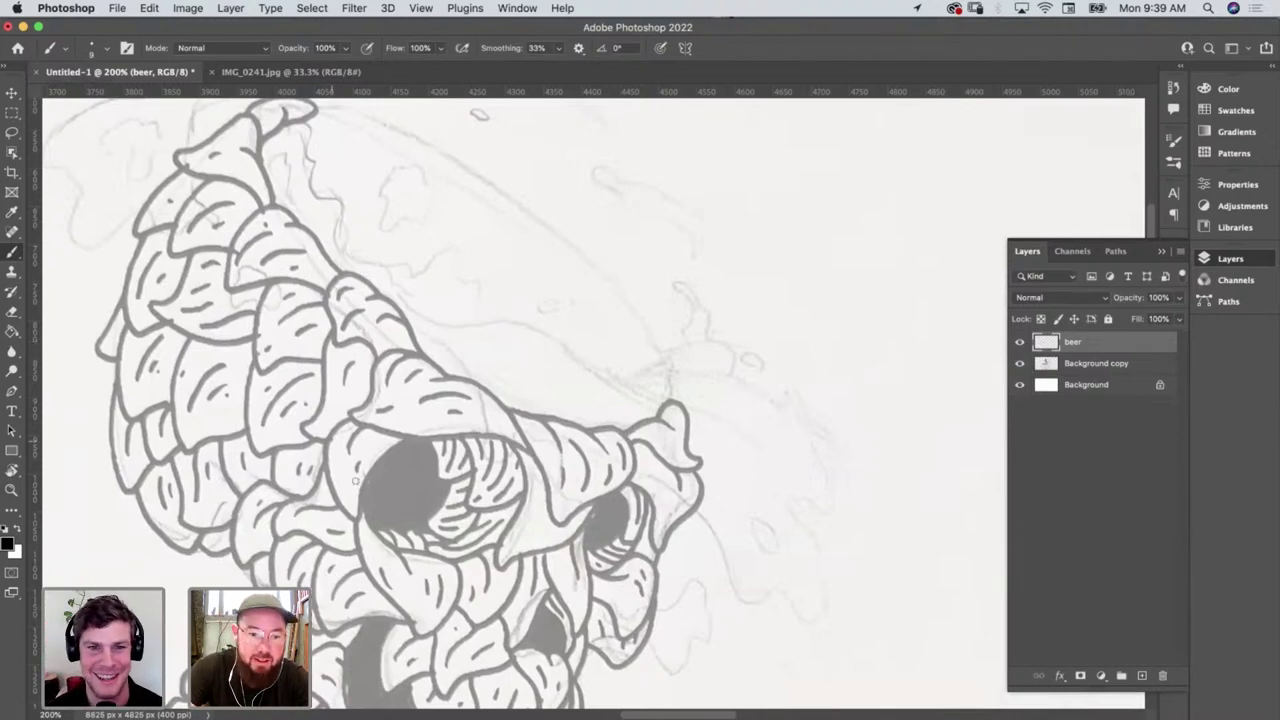
Switch to Safari, view the full Head Skull Mind illustration on the portfolio site, and return to Photoshop
{"action": "key", "text": "super+Tab"}
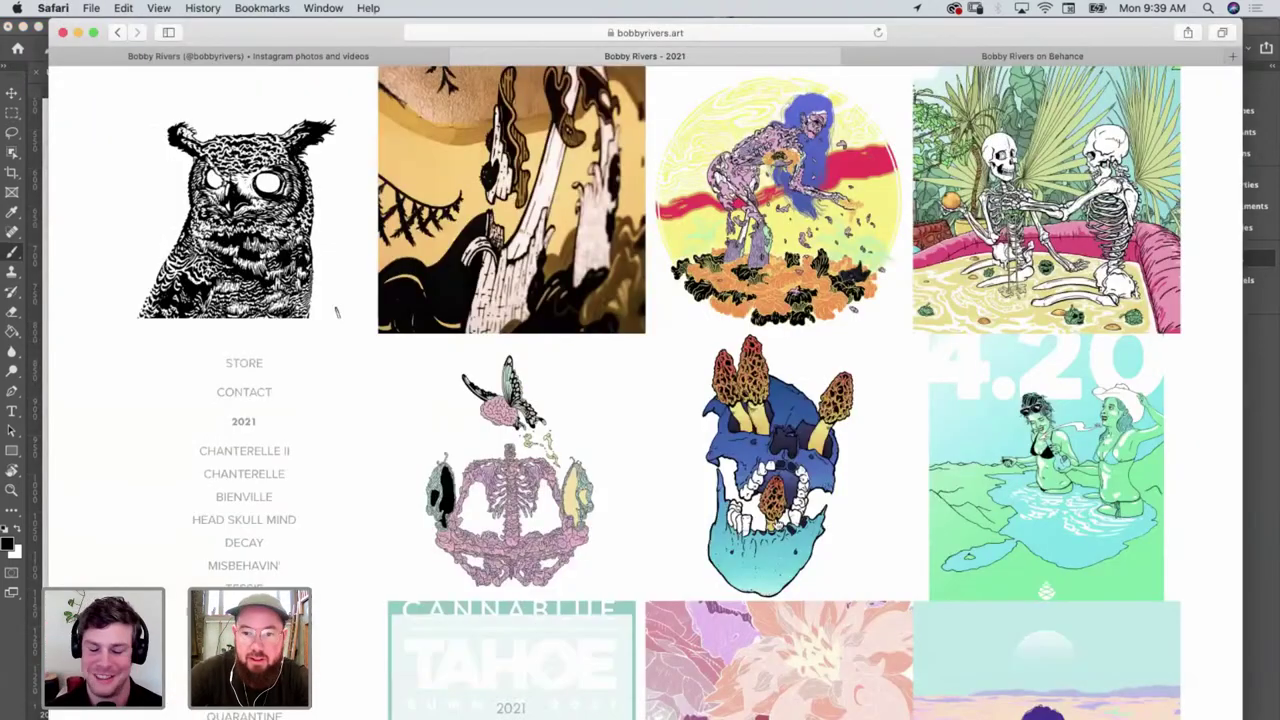
{"action": "left_click", "coordinate": [573, 481]}
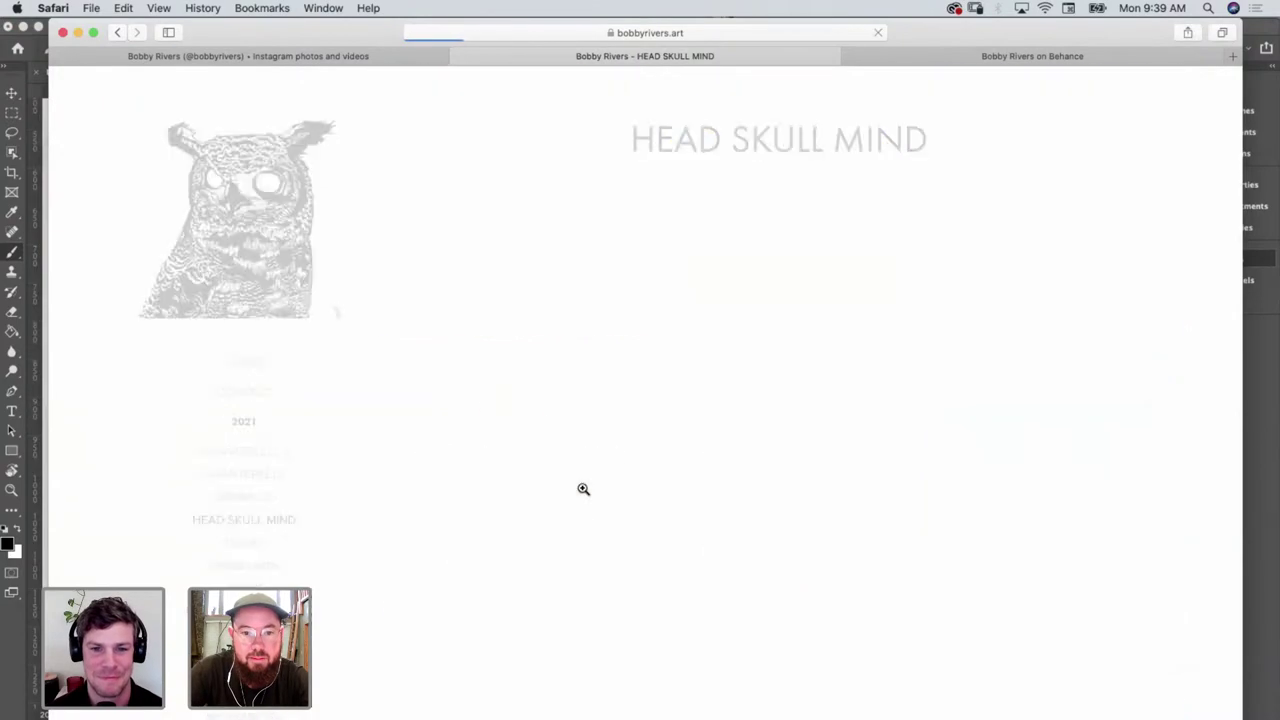
{"action": "scroll", "coordinate": [603, 490], "scroll_direction": "down", "scroll_amount": 20}
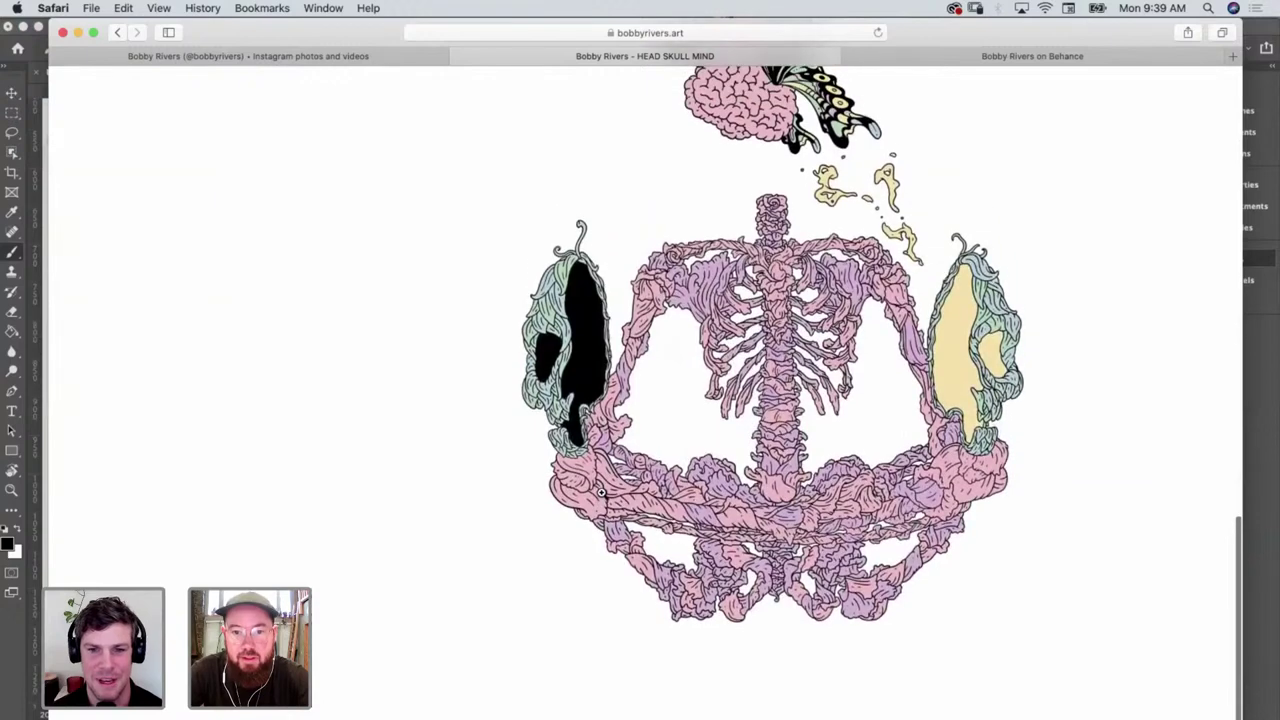
{"action": "left_click", "coordinate": [15, 672]}
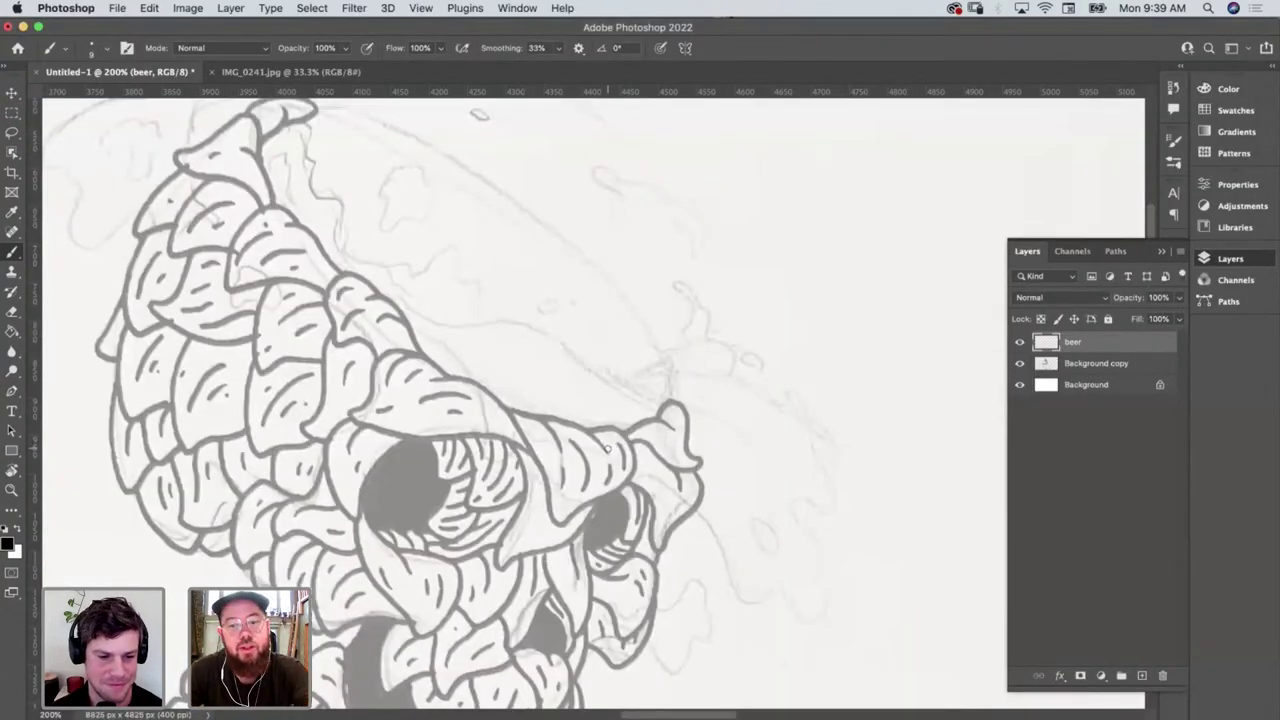
On the beer layer, ink the main liquid outline in black at 200% zoom, flowing over the skull's brow and eye sockets into a splayed, lobed end
{"action": "scroll", "coordinate": [607, 451], "scroll_direction": "right", "scroll_amount": 3}
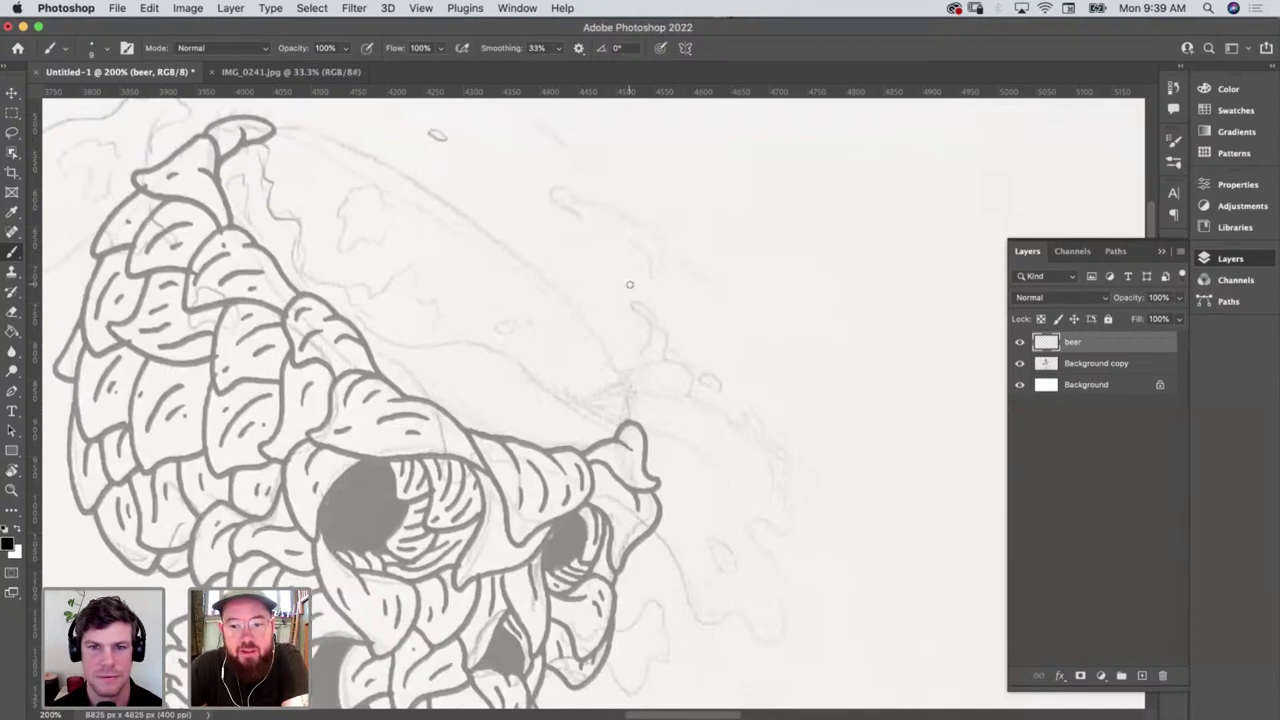
{"action": "scroll", "coordinate": [628, 281], "scroll_direction": "down", "scroll_amount": 3}
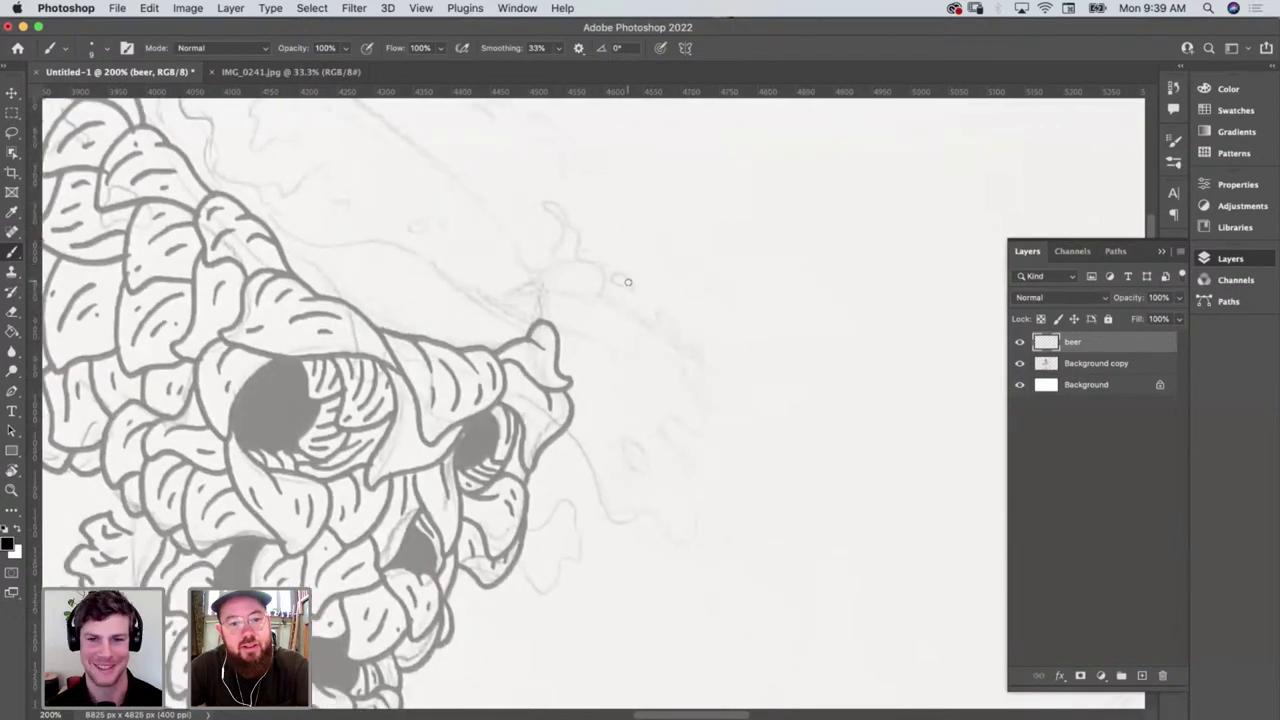
{"action": "scroll", "coordinate": [700, 277], "scroll_direction": "left", "scroll_amount": 4}
{"action": "key", "text": "z"}
{"action": "left_click", "coordinate": [591, 255], "text": "alt"}
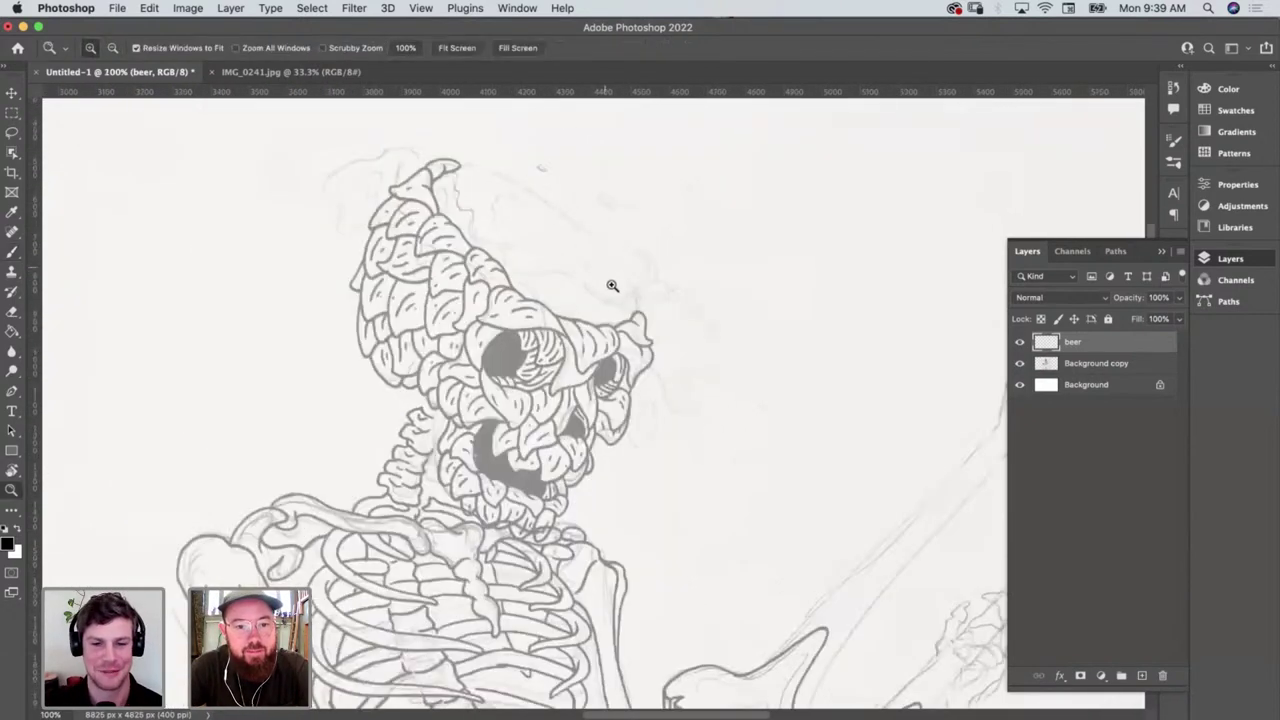
{"action": "scroll", "coordinate": [615, 290], "scroll_direction": "right", "scroll_amount": 5}
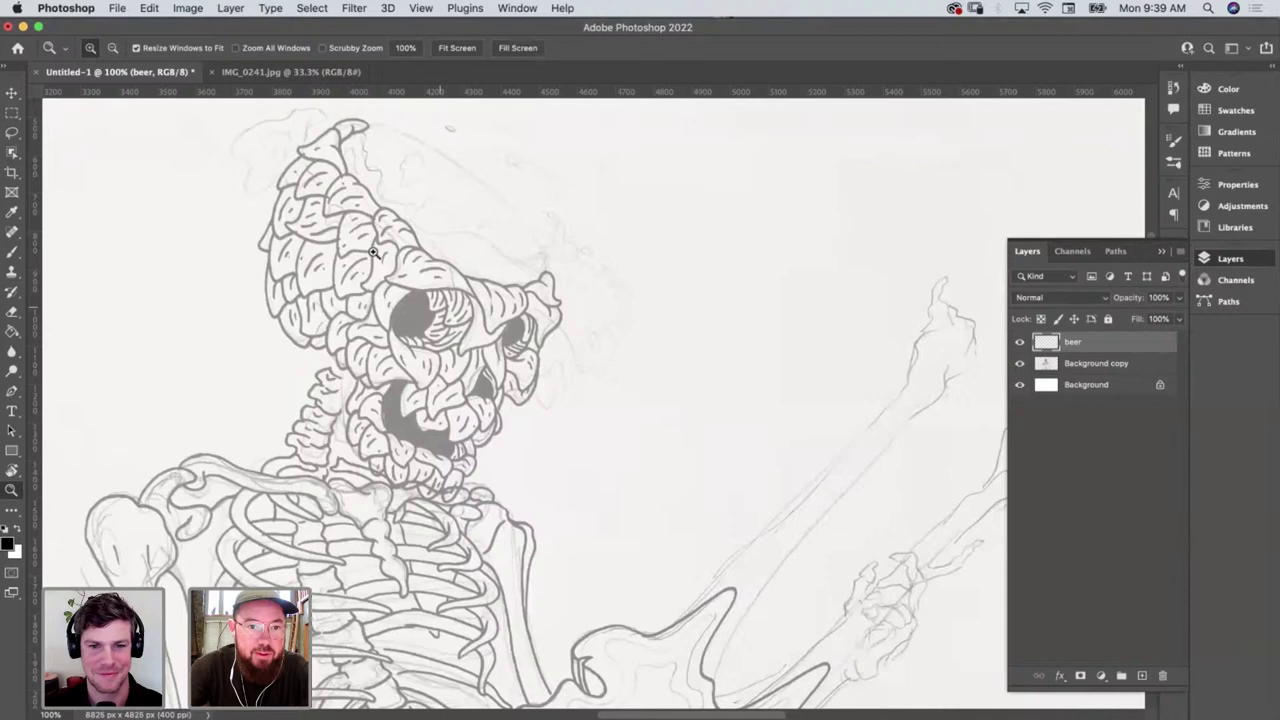
{"action": "left_click", "coordinate": [414, 214]}
{"action": "scroll", "coordinate": [500, 295], "scroll_direction": "up", "scroll_amount": 3}
{"action": "scroll", "coordinate": [500, 297], "scroll_direction": "down", "scroll_amount": 2}
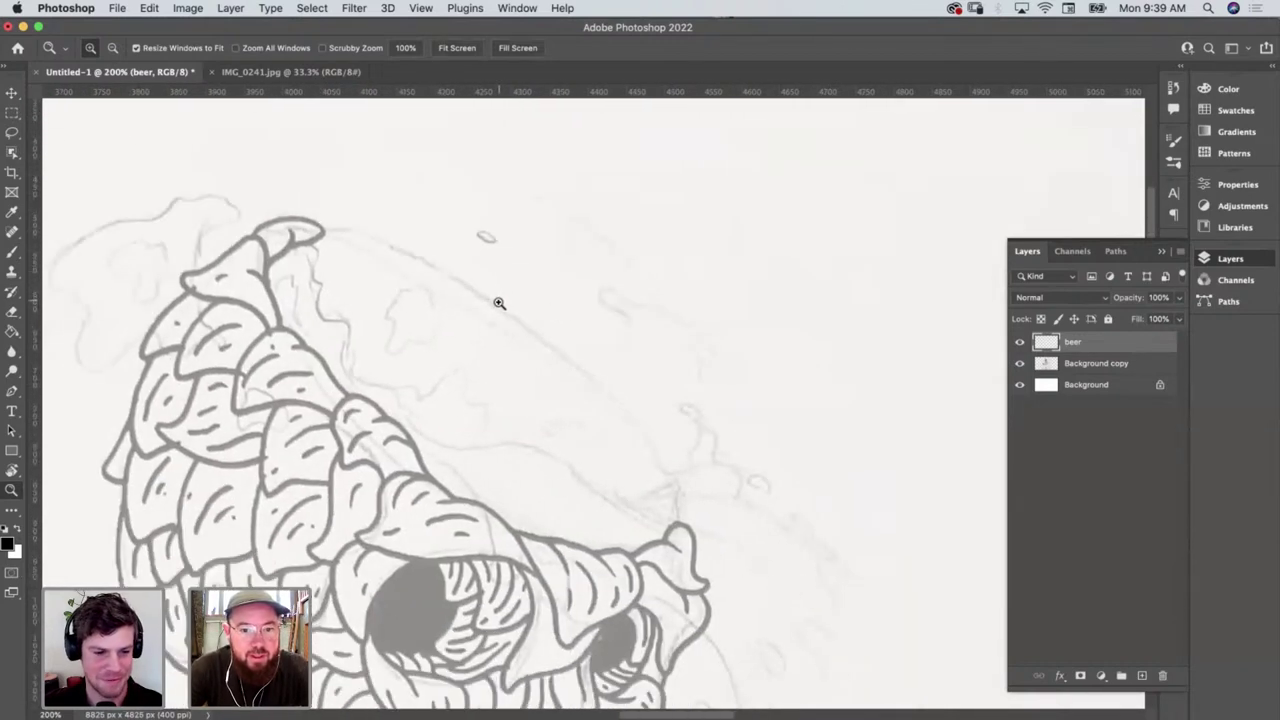
{"action": "key", "text": "b"}
{"action": "scroll", "coordinate": [496, 311], "scroll_direction": "down", "scroll_amount": 3}
{"action": "scroll", "coordinate": [496, 311], "scroll_direction": "right", "scroll_amount": 3}
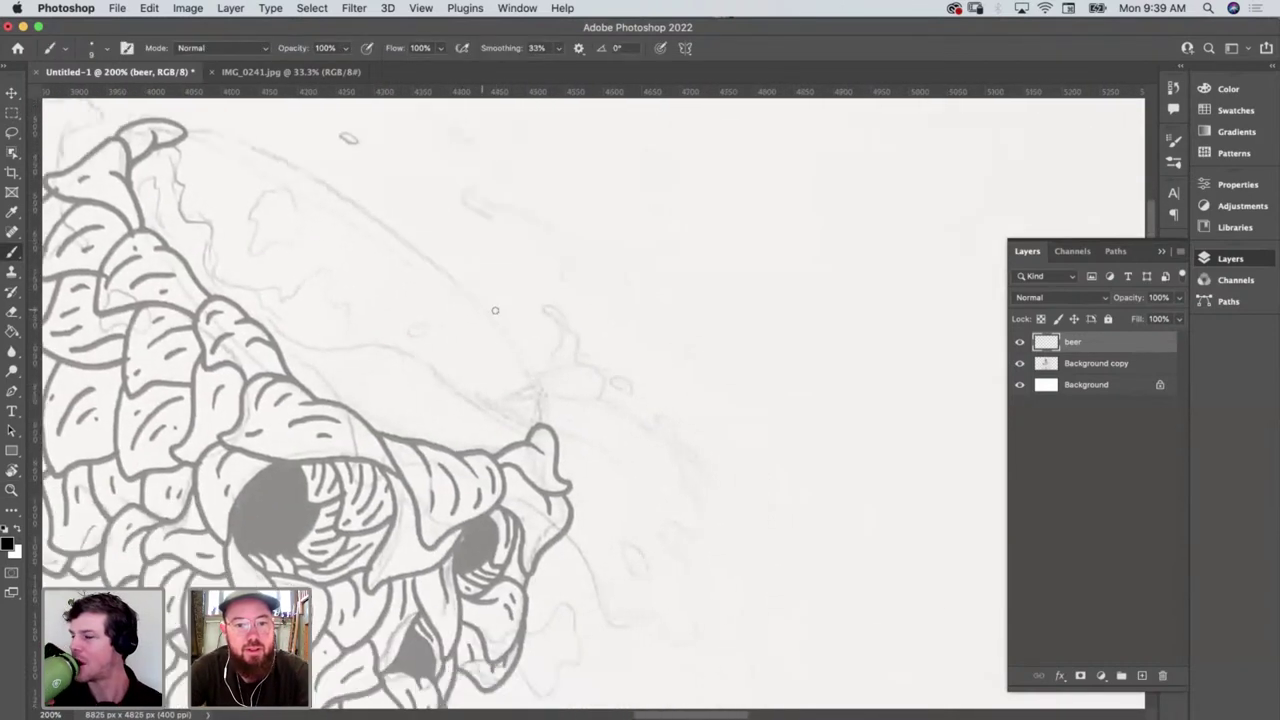
{"action": "scroll", "coordinate": [600, 400], "scroll_direction": "left", "scroll_amount": 1}
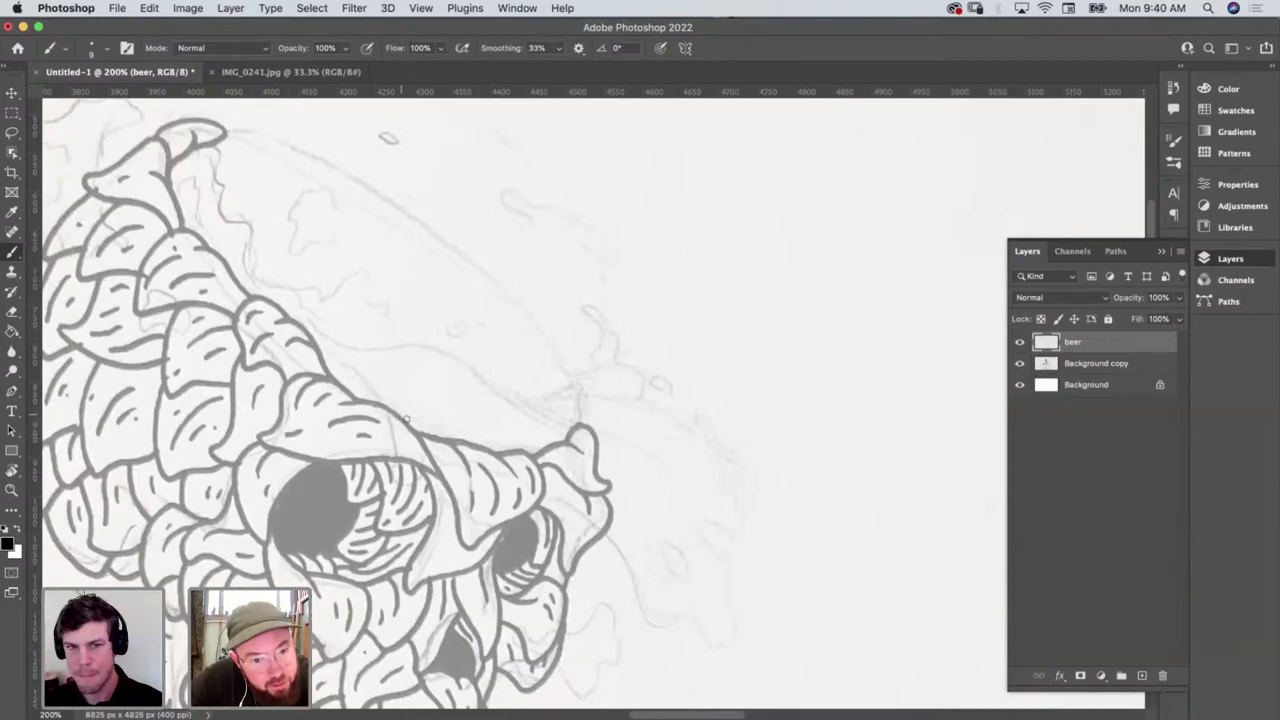
{"action": "mouse_move", "coordinate": [317, 326]}
{"action": "left_mouse_down"}
{"action": "mouse_move", "coordinate": [481, 368]}
{"action": "mouse_move", "coordinate": [605, 438]}
{"action": "mouse_move", "coordinate": [664, 506]}
{"action": "left_mouse_up"}
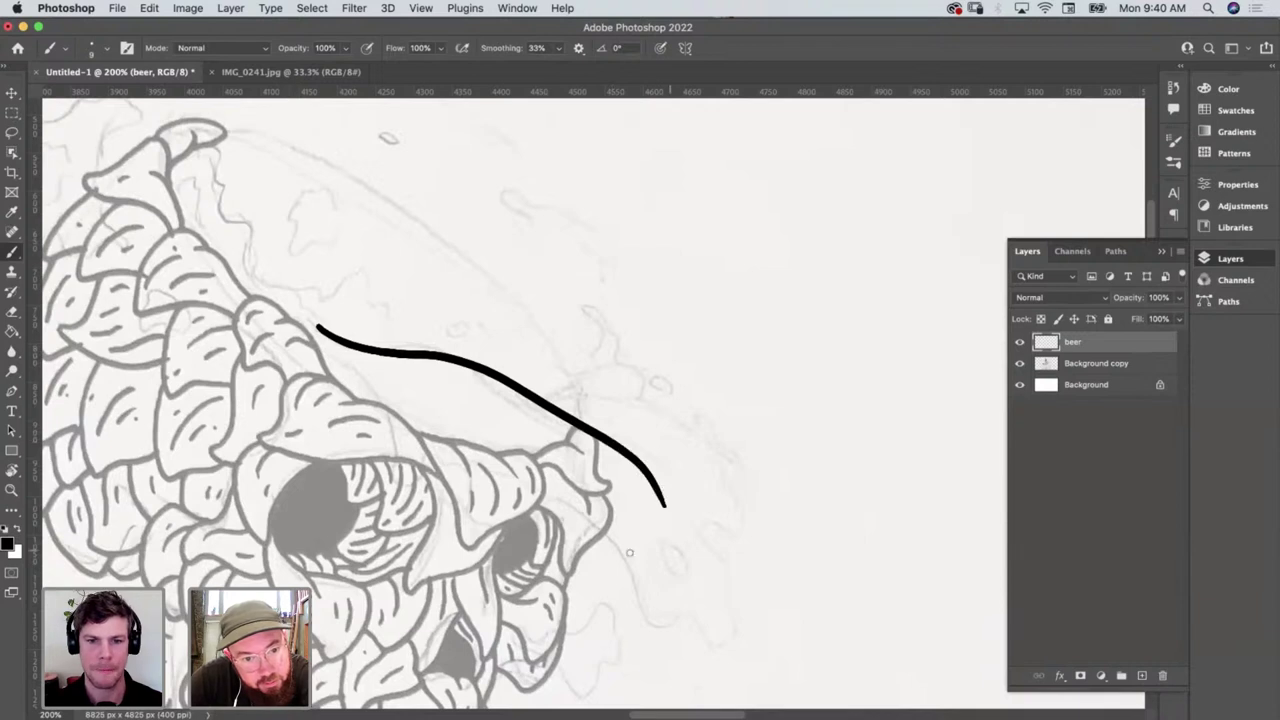
{"action": "mouse_move", "coordinate": [326, 356]}
{"action": "left_mouse_down"}
{"action": "mouse_move", "coordinate": [373, 398]}
{"action": "mouse_move", "coordinate": [412, 490]}
{"action": "mouse_move", "coordinate": [442, 484]}
{"action": "mouse_move", "coordinate": [443, 515]}
{"action": "mouse_move", "coordinate": [482, 535]}
{"action": "mouse_move", "coordinate": [510, 522]}
{"action": "mouse_move", "coordinate": [527, 455]}
{"action": "left_mouse_up"}
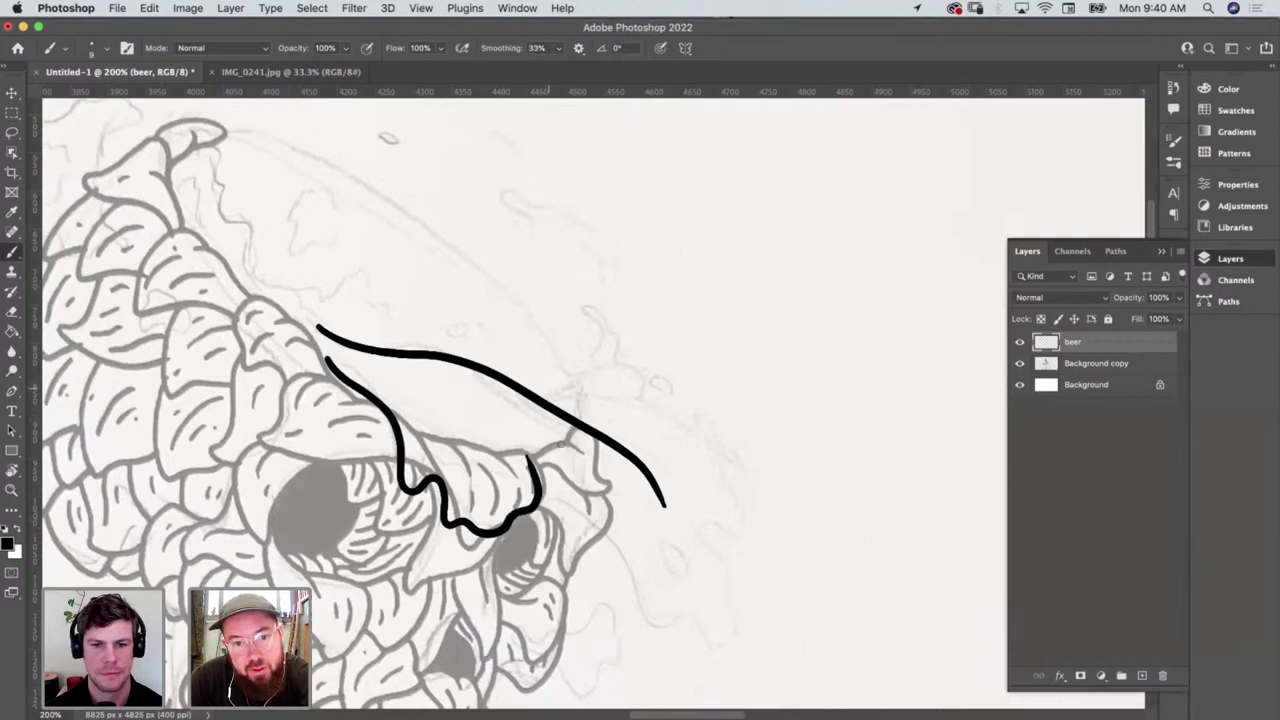
{"action": "mouse_move", "coordinate": [535, 491]}
{"action": "left_mouse_down"}
{"action": "mouse_move", "coordinate": [600, 562]}
{"action": "mouse_move", "coordinate": [627, 619]}
{"action": "mouse_move", "coordinate": [688, 618]}
{"action": "mouse_move", "coordinate": [678, 579]}
{"action": "left_mouse_up"}
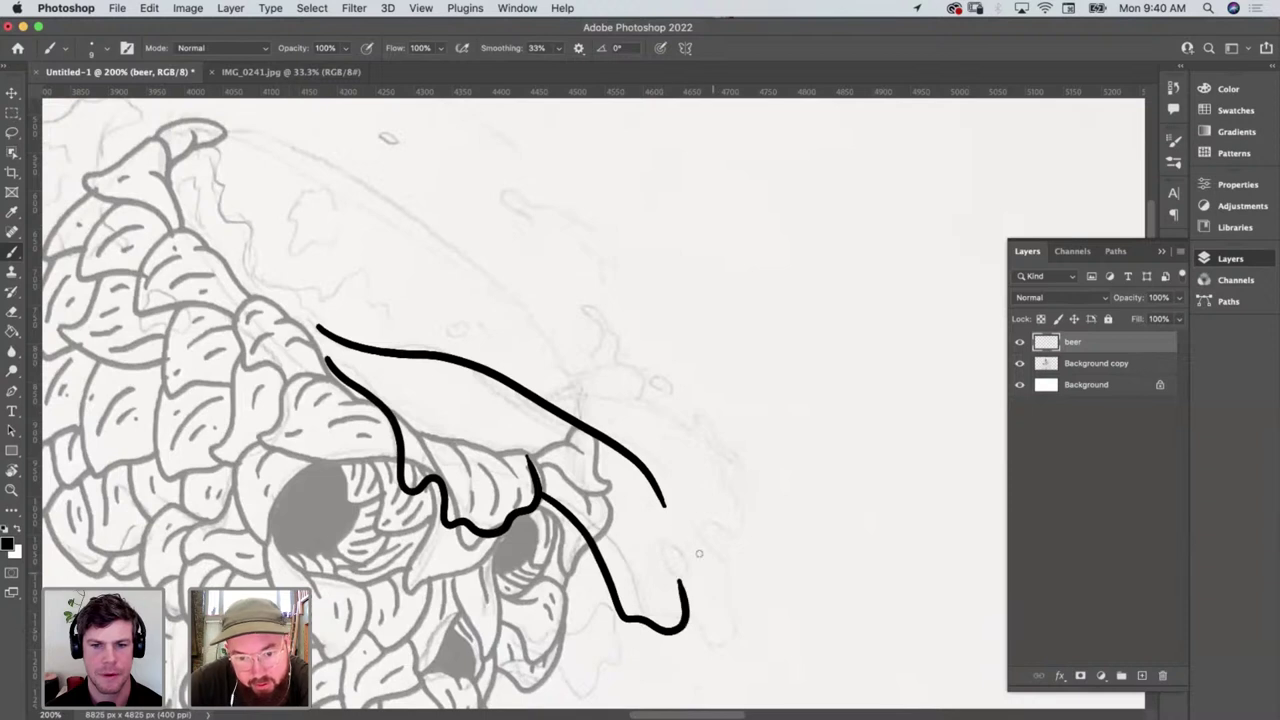
{"action": "mouse_move", "coordinate": [692, 623]}
{"action": "left_mouse_down"}
{"action": "mouse_move", "coordinate": [741, 631]}
{"action": "mouse_move", "coordinate": [733, 576]}
{"action": "mouse_move", "coordinate": [700, 528]}
{"action": "mouse_move", "coordinate": [746, 538]}
{"action": "mouse_move", "coordinate": [748, 480]}
{"action": "mouse_move", "coordinate": [702, 401]}
{"action": "mouse_move", "coordinate": [685, 431]}
{"action": "mouse_move", "coordinate": [612, 398]}
{"action": "left_mouse_up"}
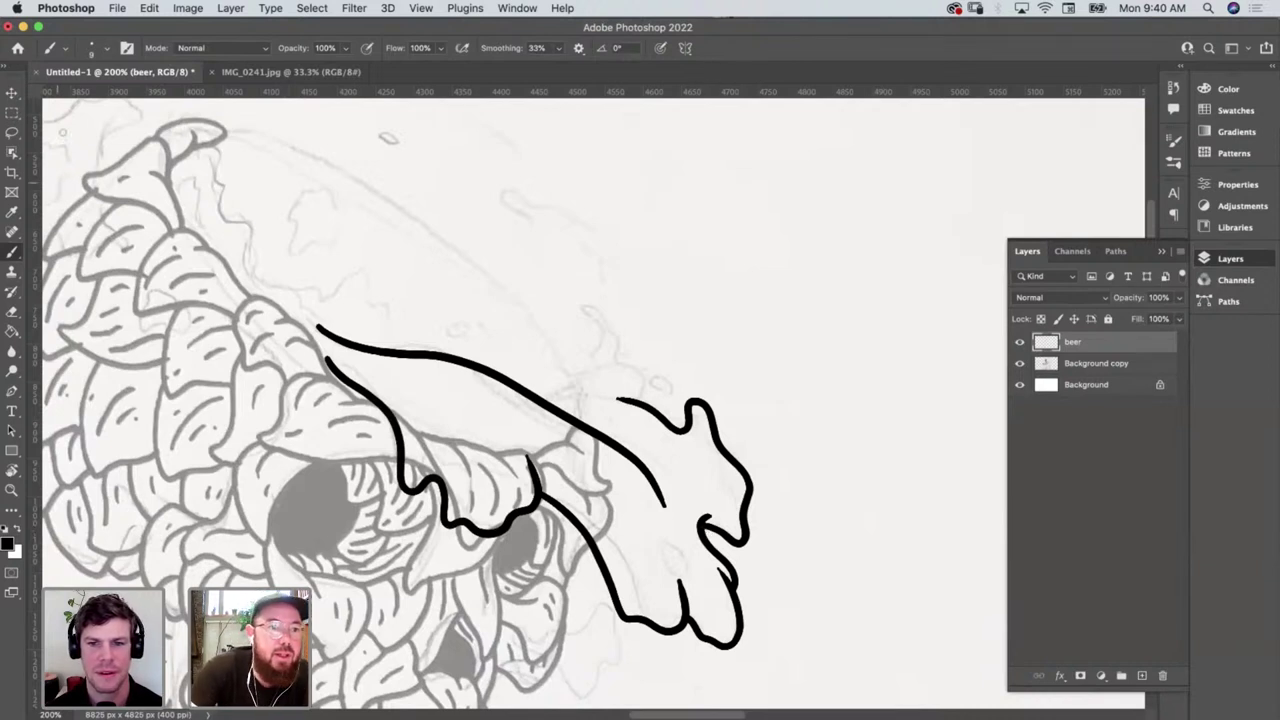
Check the brush preset settings, try two test strokes in the empty area above the splash, and undo them
{"action": "left_click", "coordinate": [104, 47]}
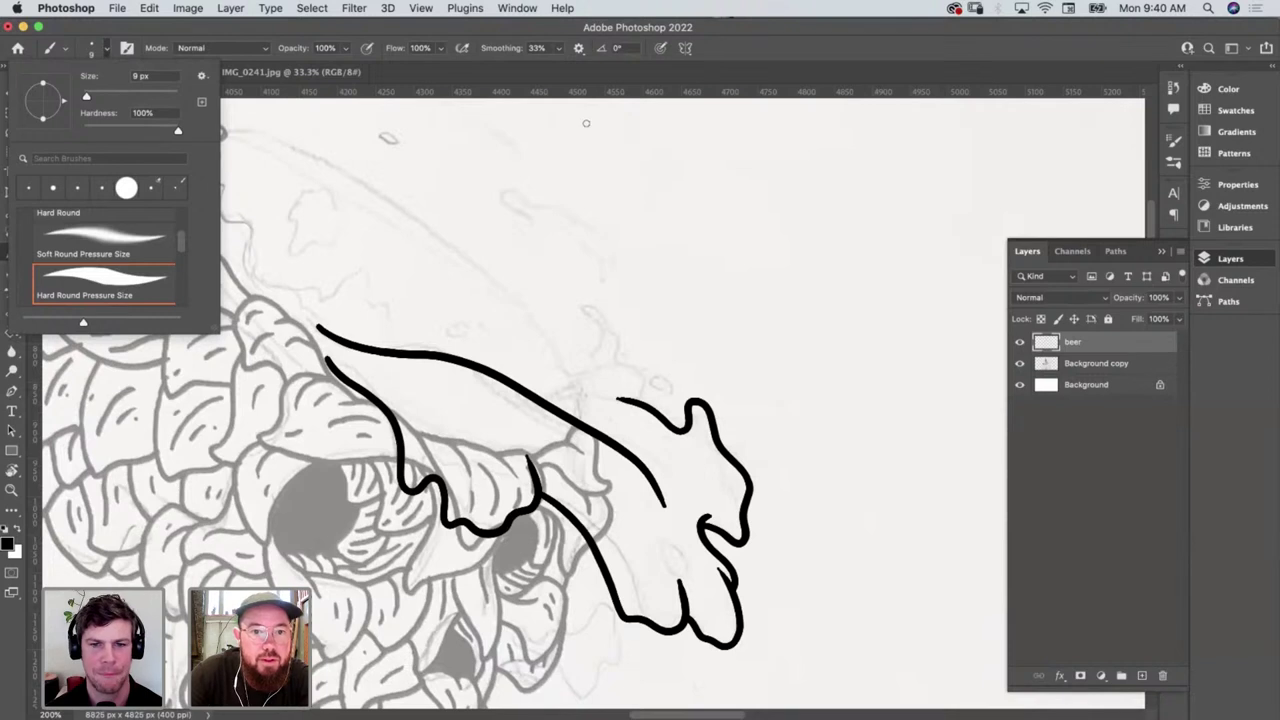
{"action": "left_click", "coordinate": [528, 113]}
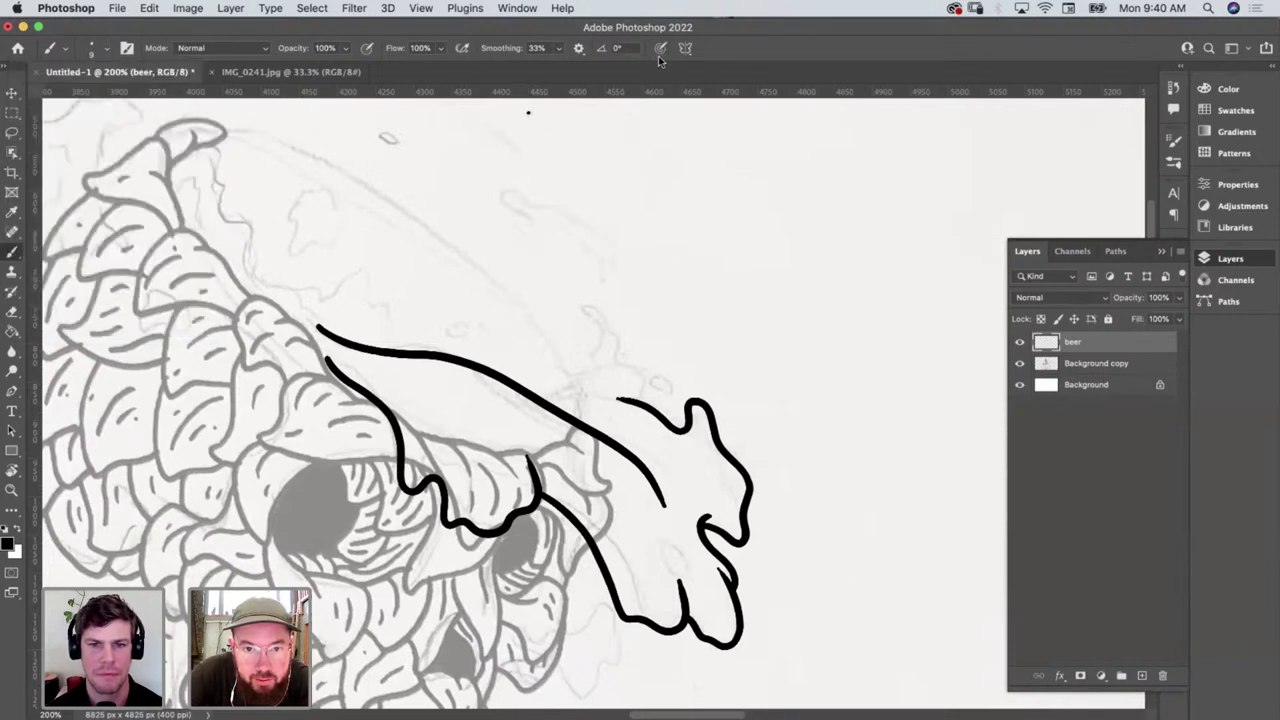
{"action": "left_click_drag", "start_coordinate": [641, 168], "coordinate": [694, 270]}
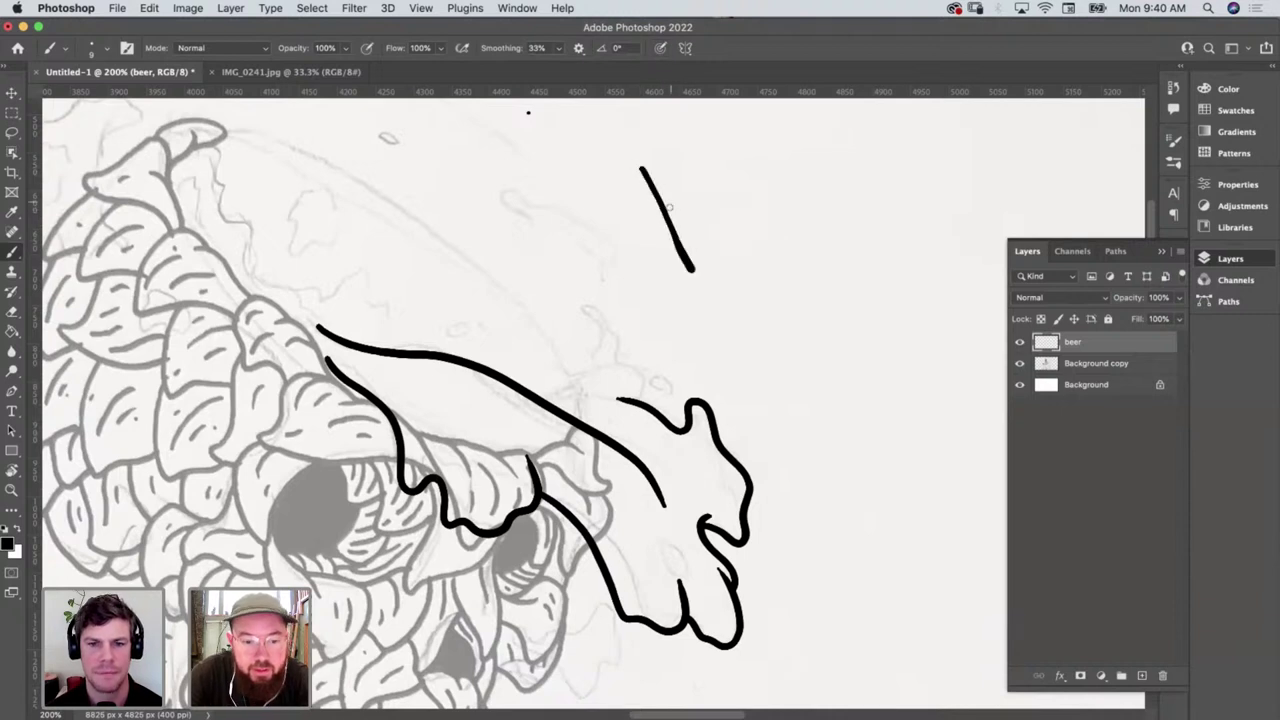
{"action": "left_click_drag", "start_coordinate": [703, 144], "coordinate": [745, 305]}
{"action": "key", "text": "super+z"}
{"action": "key", "text": "super+z"}
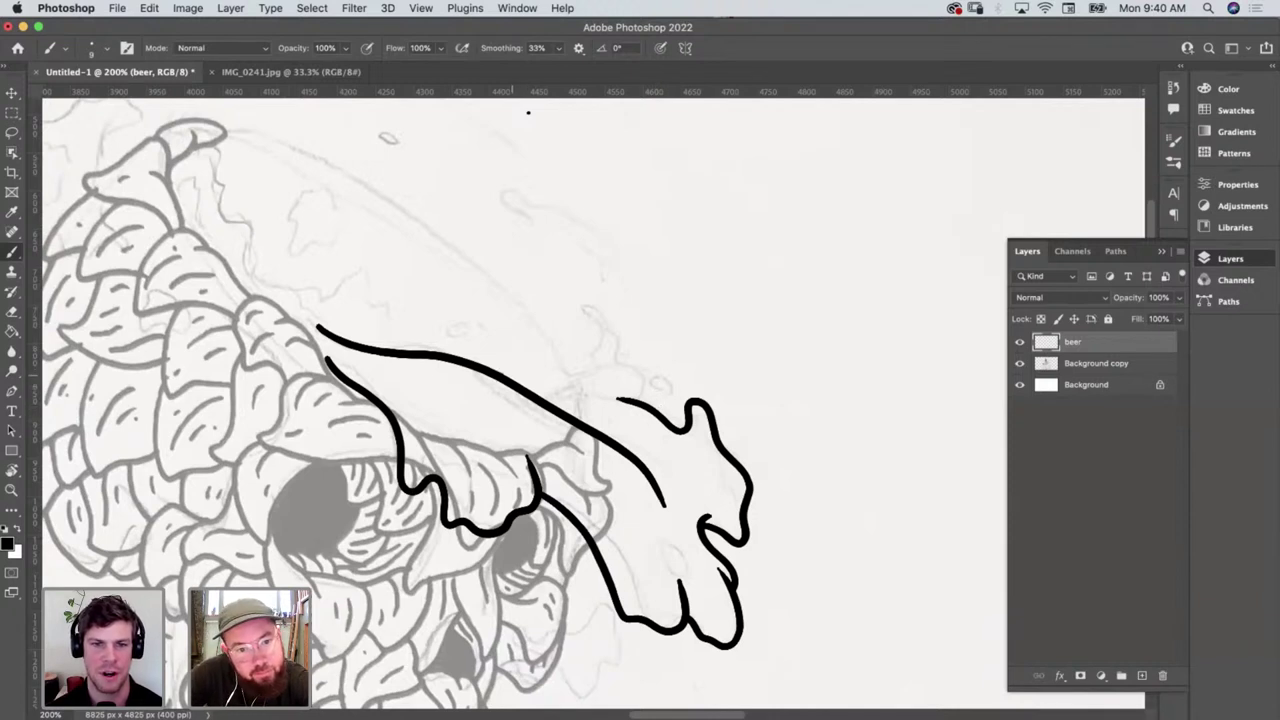
Ink the curled splash peak and a droplet beside it, plus a jagged crest along the liquid's upper edge closer to the crown
{"action": "mouse_move", "coordinate": [508, 383]}
{"action": "left_mouse_down"}
{"action": "mouse_move", "coordinate": [583, 372]}
{"action": "mouse_move", "coordinate": [596, 324]}
{"action": "mouse_move", "coordinate": [563, 297]}
{"action": "mouse_move", "coordinate": [592, 300]}
{"action": "mouse_move", "coordinate": [631, 361]}
{"action": "mouse_move", "coordinate": [635, 336]}
{"action": "mouse_move", "coordinate": [652, 400]}
{"action": "left_mouse_up"}
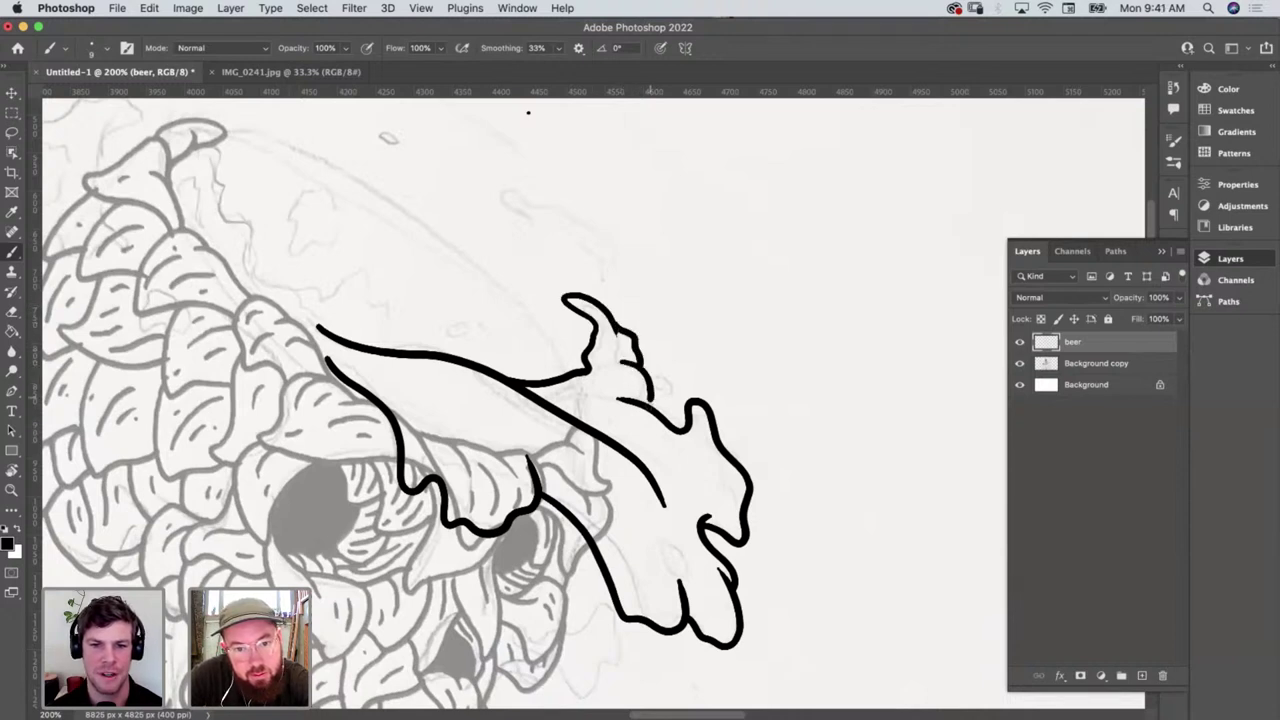
{"action": "mouse_move", "coordinate": [682, 356]}
{"action": "left_mouse_down"}
{"action": "mouse_move", "coordinate": [665, 356]}
{"action": "mouse_move", "coordinate": [688, 380]}
{"action": "mouse_move", "coordinate": [694, 354]}
{"action": "left_mouse_up"}
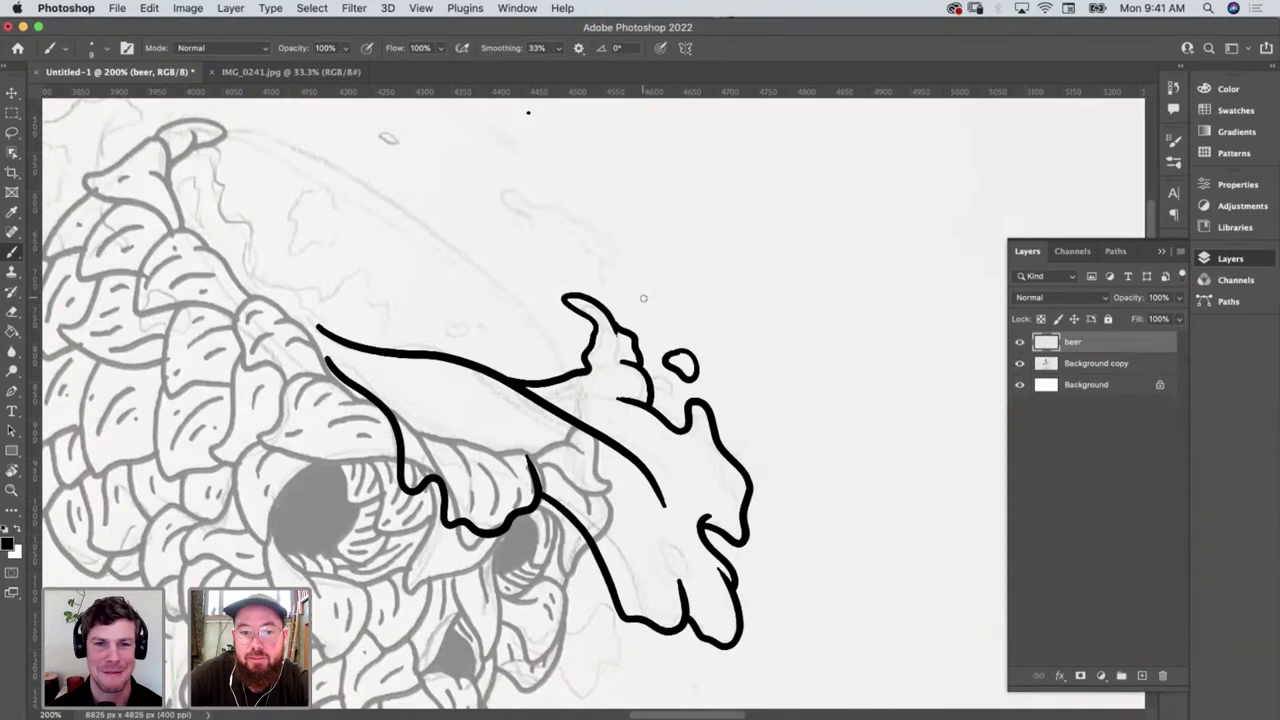
{"action": "scroll", "coordinate": [642, 311], "scroll_direction": "left", "scroll_amount": 5}
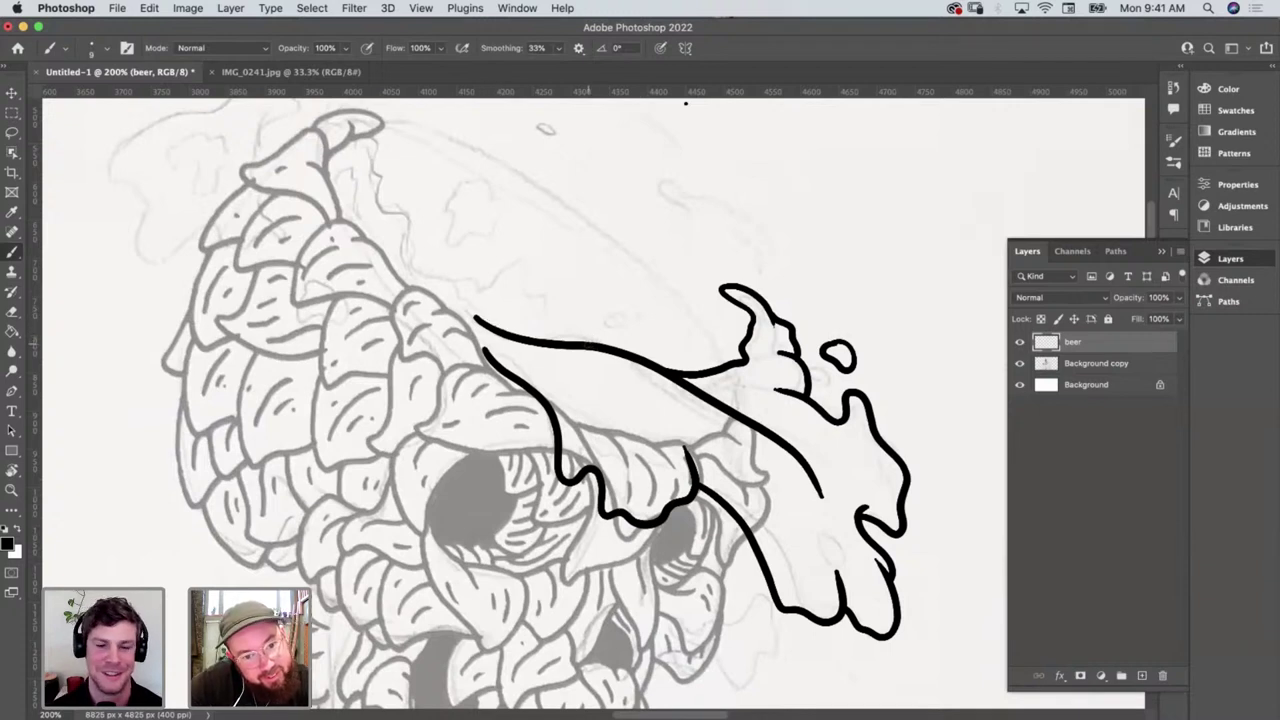
{"action": "mouse_move", "coordinate": [584, 342]}
{"action": "left_mouse_down"}
{"action": "mouse_move", "coordinate": [550, 322]}
{"action": "mouse_move", "coordinate": [549, 290]}
{"action": "mouse_move", "coordinate": [531, 286]}
{"action": "mouse_move", "coordinate": [528, 251]}
{"action": "mouse_move", "coordinate": [486, 283]}
{"action": "mouse_move", "coordinate": [411, 265]}
{"action": "left_mouse_up"}
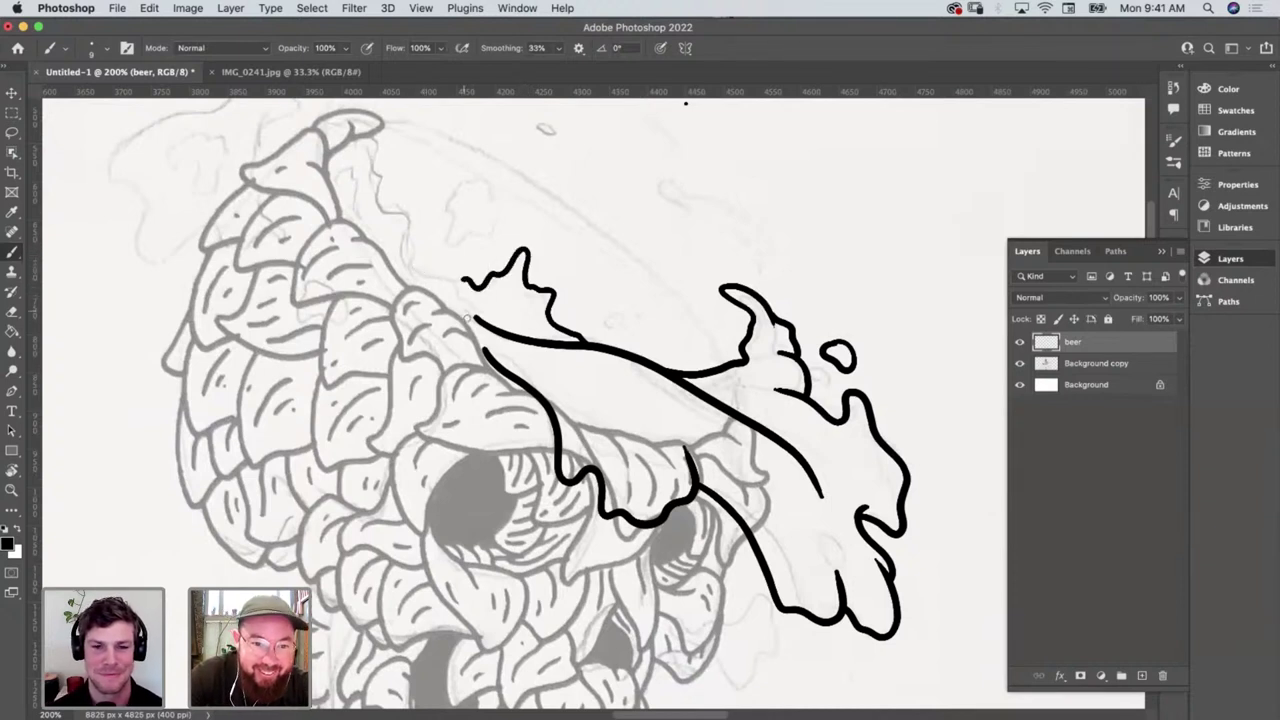
Ink the liquid's lower edge along the skull's open rim to a pointed tip at the crown, and a wavy edge back down to the crest
{"action": "mouse_move", "coordinate": [480, 346]}
{"action": "left_mouse_down"}
{"action": "mouse_move", "coordinate": [464, 315]}
{"action": "mouse_move", "coordinate": [399, 280]}
{"action": "mouse_move", "coordinate": [338, 214]}
{"action": "left_mouse_up"}
{"action": "scroll", "coordinate": [335, 215], "scroll_direction": "up", "scroll_amount": 5}
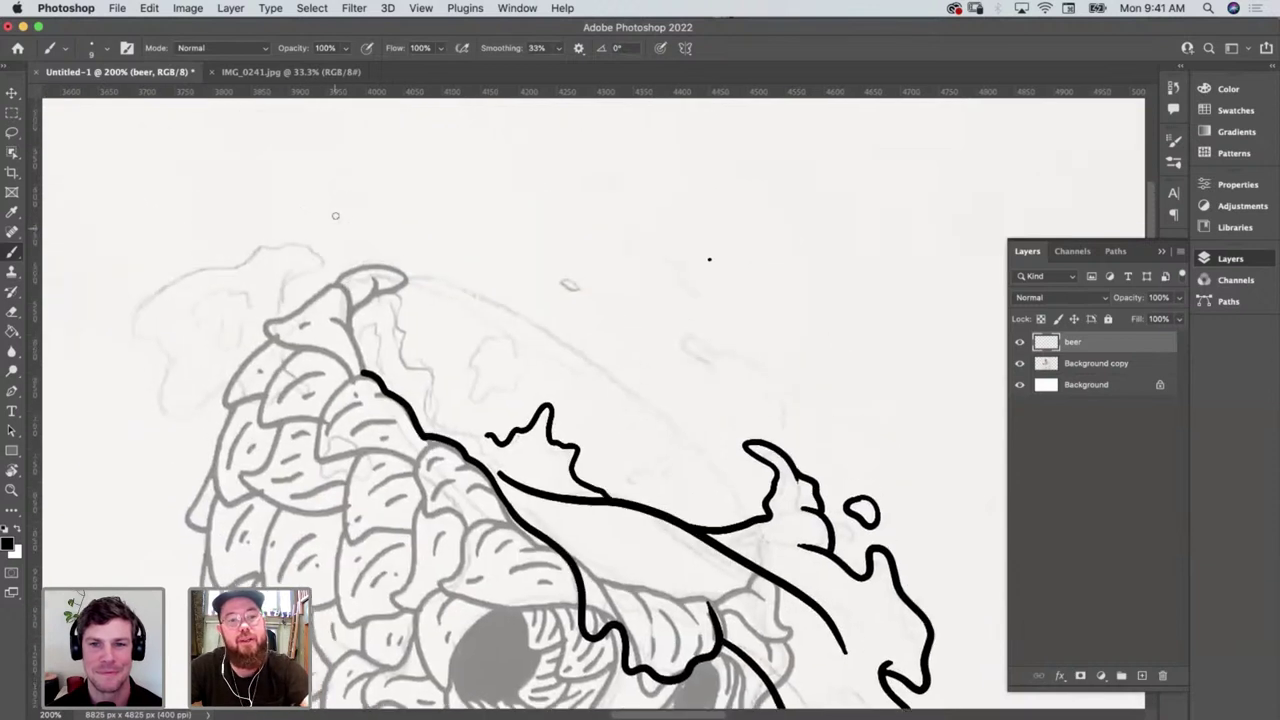
{"action": "mouse_move", "coordinate": [364, 369]}
{"action": "left_mouse_down"}
{"action": "mouse_move", "coordinate": [356, 309]}
{"action": "mouse_move", "coordinate": [390, 254]}
{"action": "mouse_move", "coordinate": [414, 341]}
{"action": "mouse_move", "coordinate": [403, 331]}
{"action": "mouse_move", "coordinate": [415, 335]}
{"action": "mouse_move", "coordinate": [408, 360]}
{"action": "mouse_move", "coordinate": [431, 368]}
{"action": "mouse_move", "coordinate": [445, 423]}
{"action": "mouse_move", "coordinate": [497, 441]}
{"action": "left_mouse_up"}
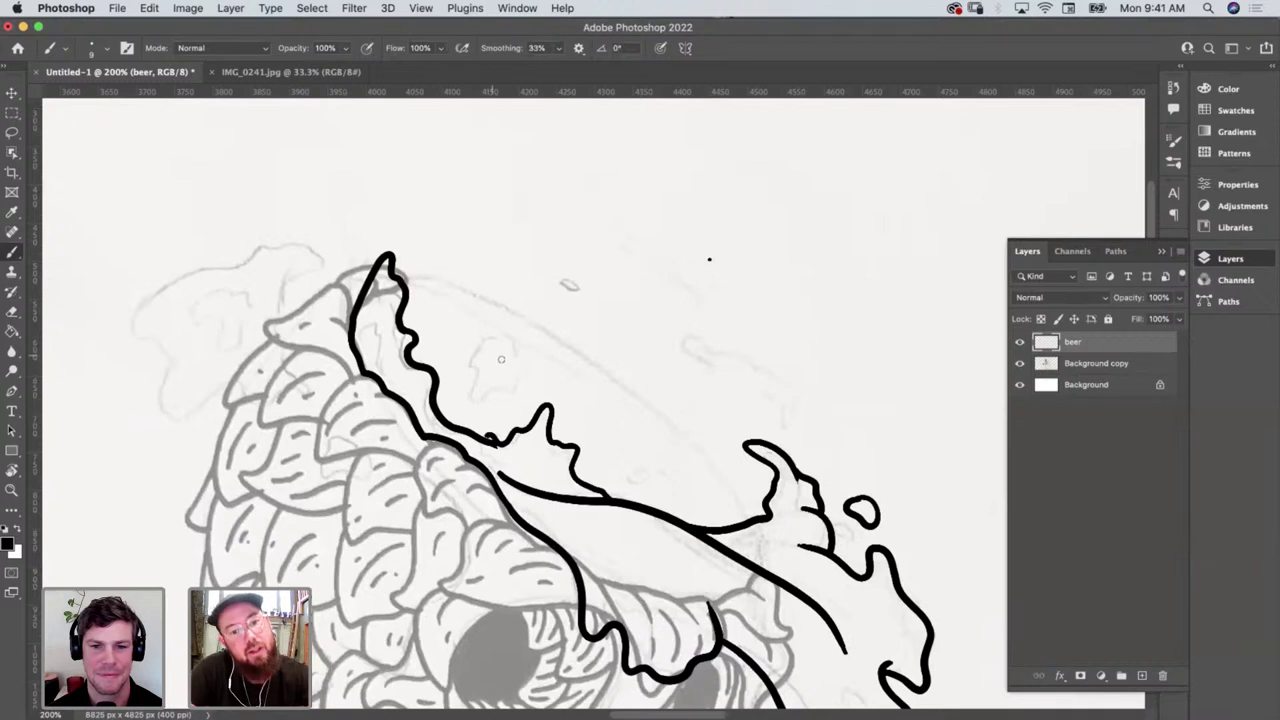
Ink the loose liquid above the skull: a large blob, a long curved splash, a small oval droplet and another beside the crest
{"action": "mouse_move", "coordinate": [489, 335]}
{"action": "left_mouse_down"}
{"action": "mouse_move", "coordinate": [472, 415]}
{"action": "mouse_move", "coordinate": [532, 385]}
{"action": "mouse_move", "coordinate": [525, 353]}
{"action": "mouse_move", "coordinate": [490, 336]}
{"action": "left_mouse_up"}
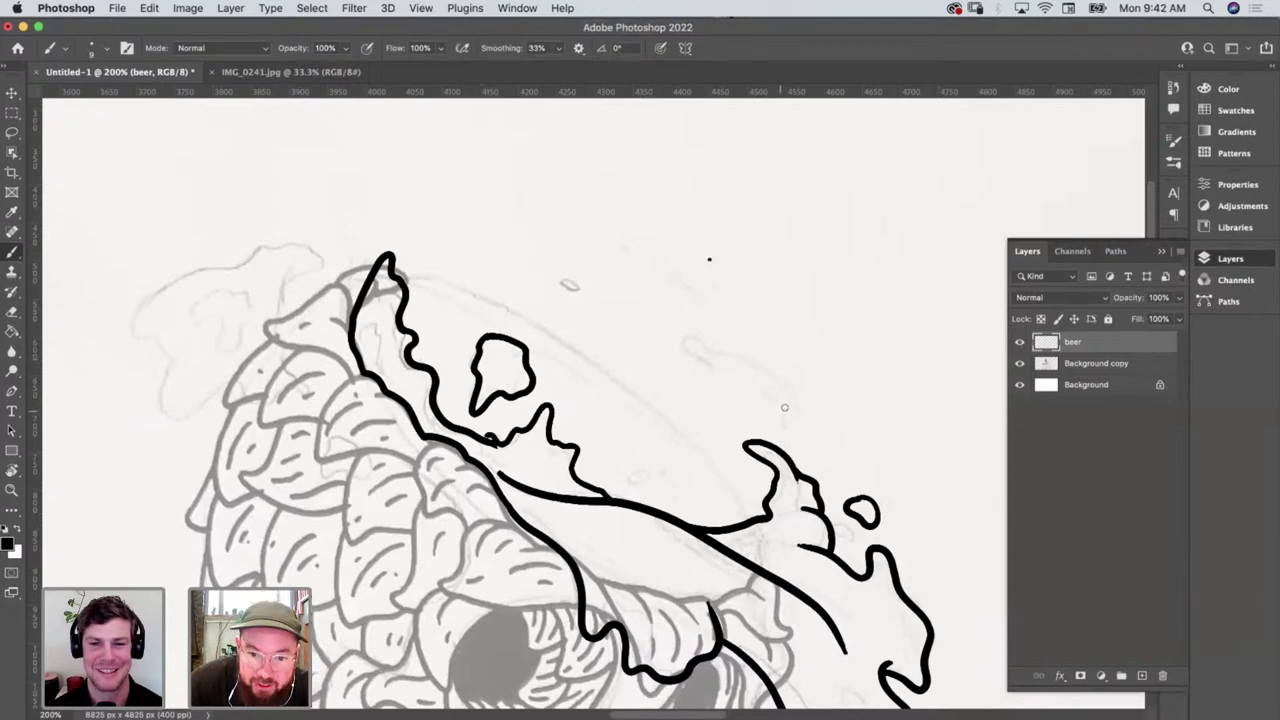
{"action": "mouse_move", "coordinate": [745, 367]}
{"action": "left_mouse_down"}
{"action": "mouse_move", "coordinate": [779, 399]}
{"action": "mouse_move", "coordinate": [672, 340]}
{"action": "mouse_move", "coordinate": [690, 330]}
{"action": "mouse_move", "coordinate": [768, 372]}
{"action": "mouse_move", "coordinate": [790, 416]}
{"action": "mouse_move", "coordinate": [778, 402]}
{"action": "left_mouse_up"}
{"action": "mouse_move", "coordinate": [569, 284]}
{"action": "left_mouse_down"}
{"action": "mouse_move", "coordinate": [550, 276]}
{"action": "mouse_move", "coordinate": [580, 294]}
{"action": "mouse_move", "coordinate": [572, 280]}
{"action": "left_mouse_up"}
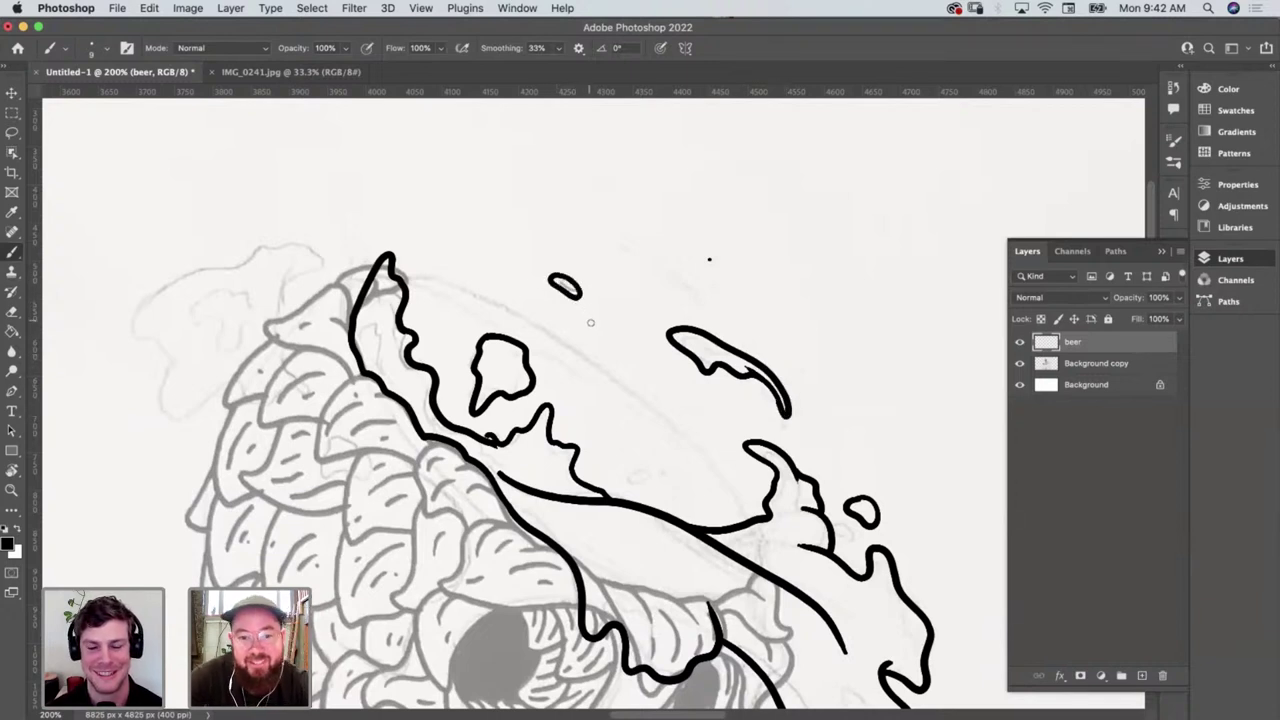
{"action": "scroll", "coordinate": [798, 433], "scroll_direction": "down", "scroll_amount": 5}
{"action": "scroll", "coordinate": [798, 433], "scroll_direction": "right", "scroll_amount": 3}
{"action": "scroll", "coordinate": [798, 433], "scroll_direction": "right", "scroll_amount": 3}
{"action": "scroll", "coordinate": [798, 433], "scroll_direction": "up", "scroll_amount": 1}
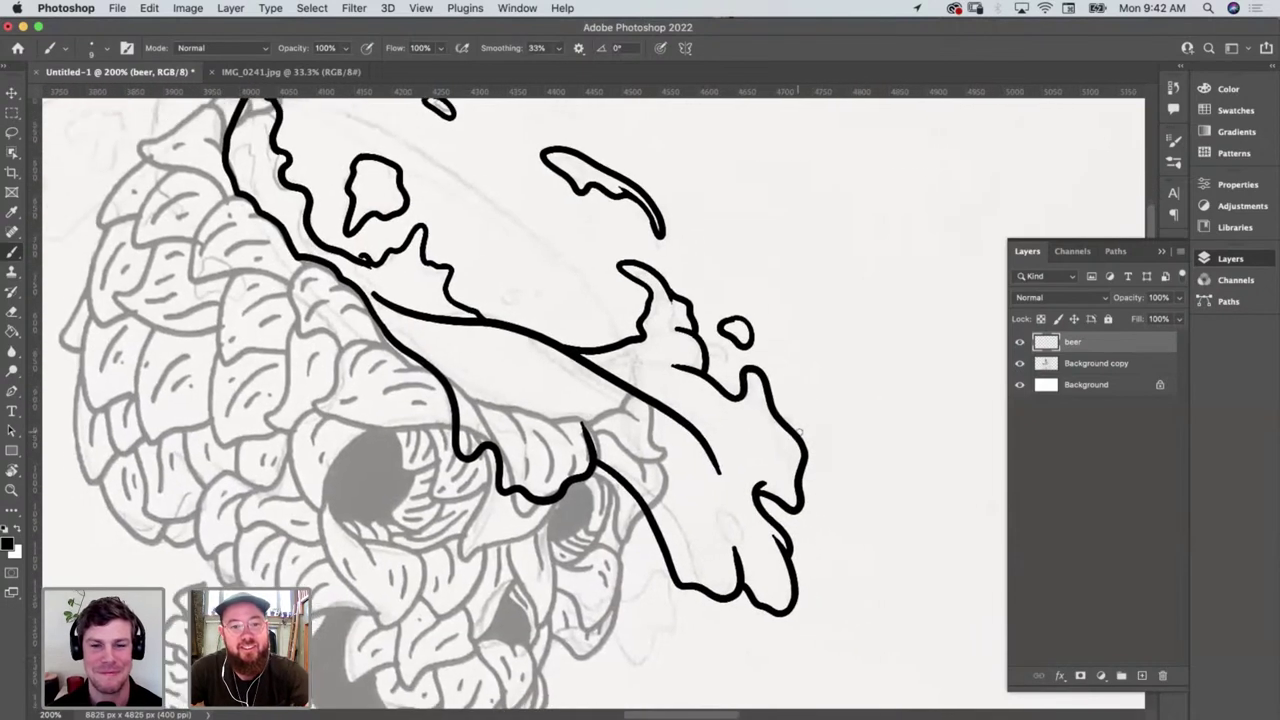
{"action": "left_click_drag", "start_coordinate": [504, 293], "coordinate": [487, 296]}
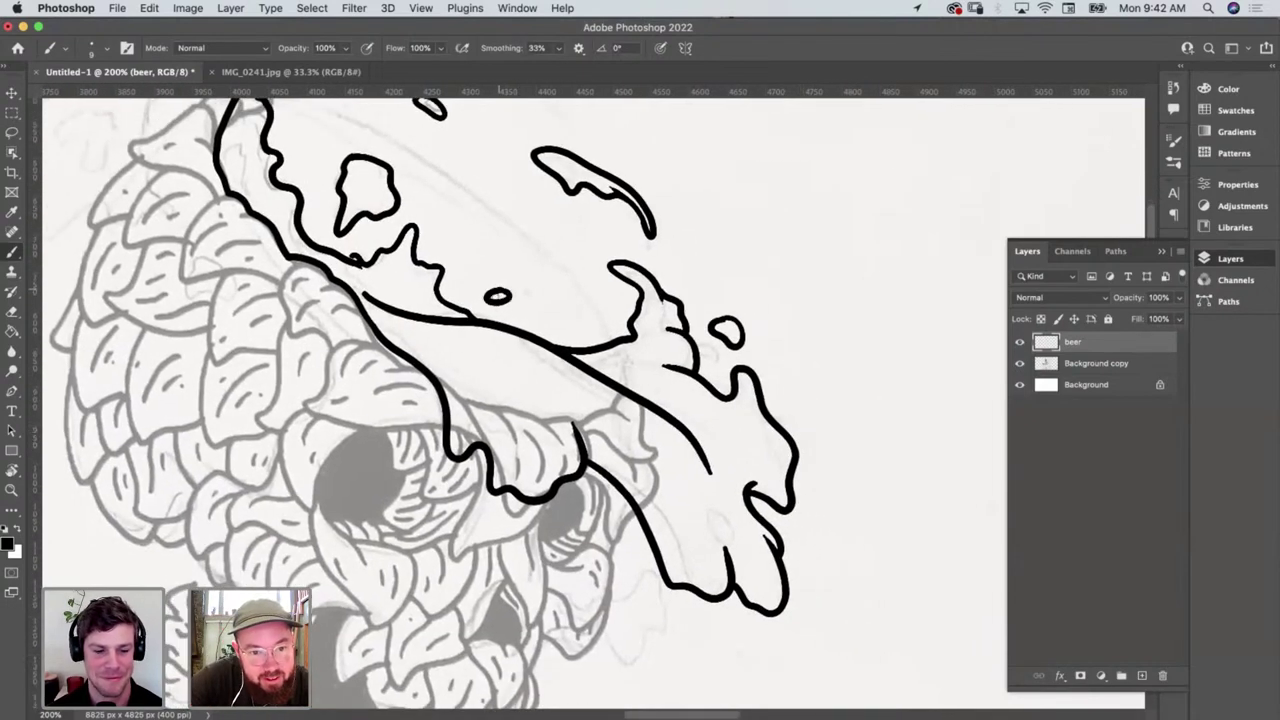
Ink the detached splash behind the skull's crown, with its curled tip, wavy lower edge and an irregular hole inside
{"action": "scroll", "coordinate": [588, 353], "scroll_direction": "up", "scroll_amount": 3}
{"action": "scroll", "coordinate": [588, 353], "scroll_direction": "left", "scroll_amount": 5}
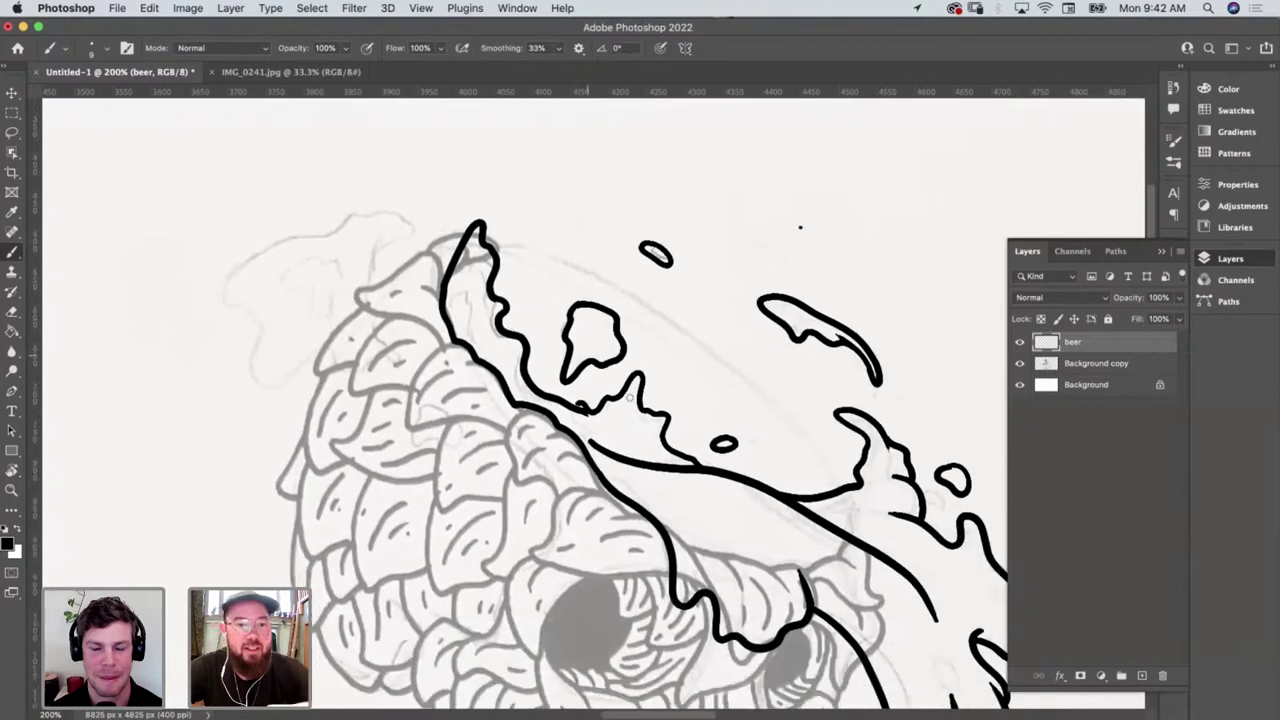
{"action": "mouse_move", "coordinate": [390, 216]}
{"action": "left_mouse_down"}
{"action": "mouse_move", "coordinate": [366, 293]}
{"action": "mouse_move", "coordinate": [403, 351]}
{"action": "mouse_move", "coordinate": [354, 352]}
{"action": "mouse_move", "coordinate": [348, 331]}
{"action": "mouse_move", "coordinate": [253, 370]}
{"action": "mouse_move", "coordinate": [261, 312]}
{"action": "mouse_move", "coordinate": [229, 283]}
{"action": "mouse_move", "coordinate": [237, 247]}
{"action": "mouse_move", "coordinate": [267, 229]}
{"action": "mouse_move", "coordinate": [329, 227]}
{"action": "mouse_move", "coordinate": [373, 197]}
{"action": "left_mouse_up"}
{"action": "mouse_move", "coordinate": [412, 203]}
{"action": "left_mouse_down"}
{"action": "mouse_move", "coordinate": [276, 258]}
{"action": "mouse_move", "coordinate": [318, 297]}
{"action": "mouse_move", "coordinate": [352, 259]}
{"action": "mouse_move", "coordinate": [303, 245]}
{"action": "left_mouse_up"}
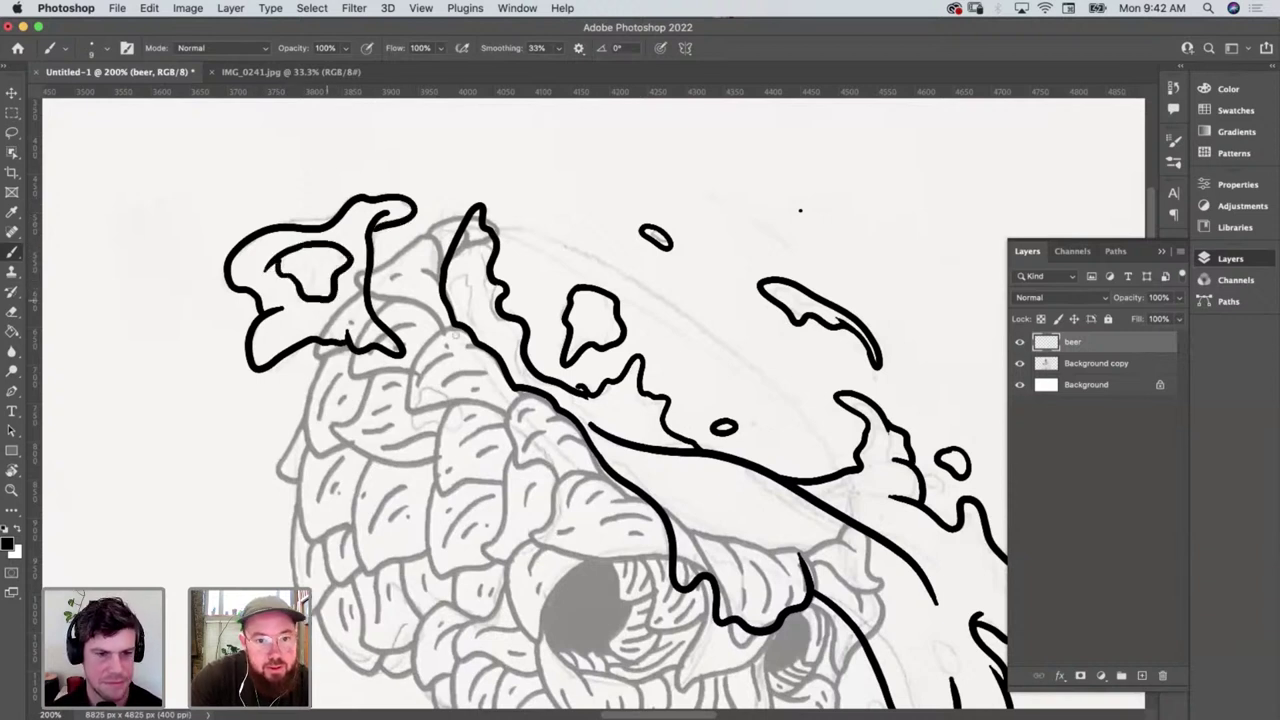
Ink wavy inner contour lines along the jagged crest and inside the pointed tip of liquid at the crown
{"action": "left_click_drag", "start_coordinate": [960, 623], "coordinate": [845, 518]}
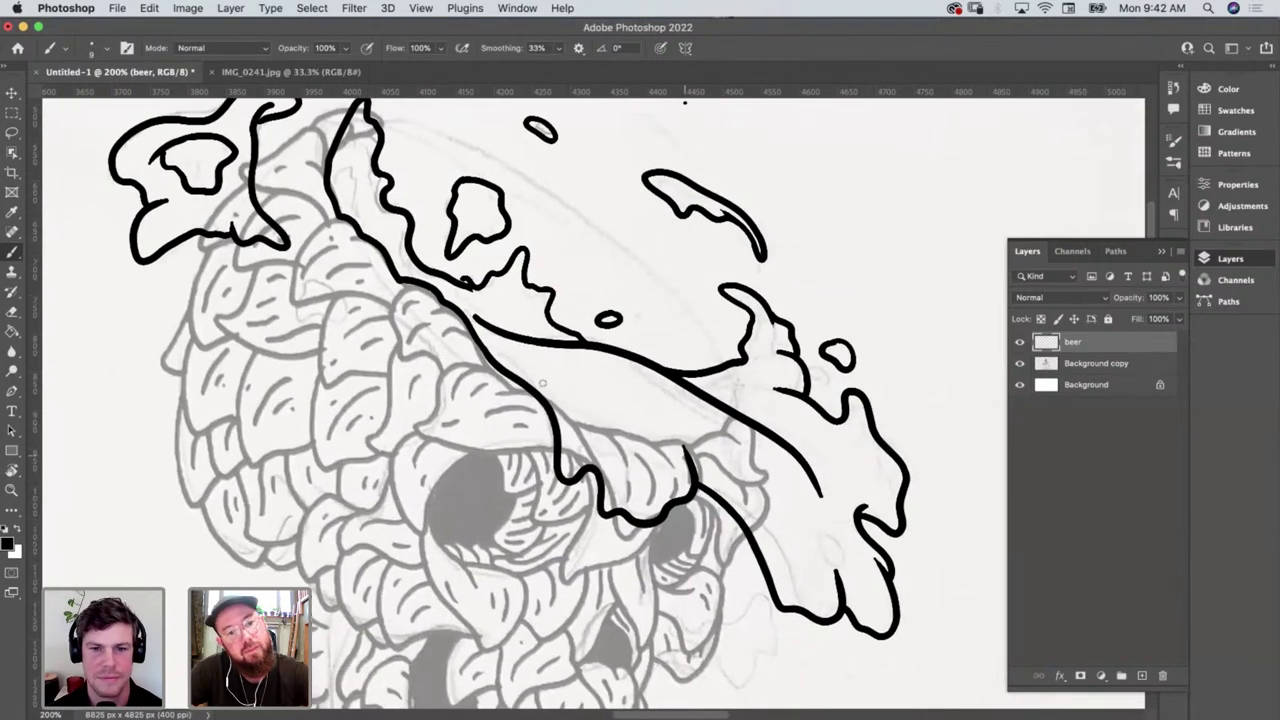
{"action": "mouse_move", "coordinate": [560, 337]}
{"action": "left_mouse_down"}
{"action": "mouse_move", "coordinate": [496, 292]}
{"action": "mouse_move", "coordinate": [455, 286]}
{"action": "left_mouse_up"}
{"action": "mouse_move", "coordinate": [345, 138]}
{"action": "left_mouse_down"}
{"action": "mouse_move", "coordinate": [366, 148]}
{"action": "mouse_move", "coordinate": [370, 192]}
{"action": "mouse_move", "coordinate": [405, 238]}
{"action": "left_mouse_up"}
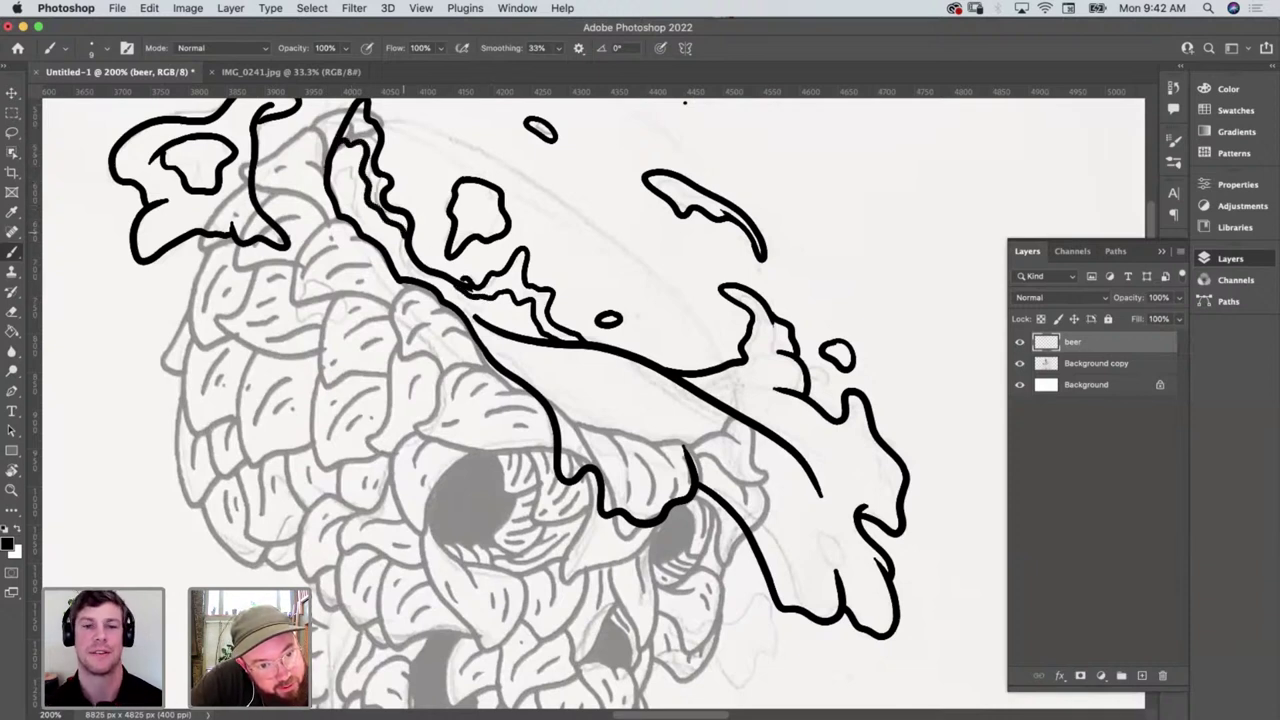
{"action": "left_click_drag", "start_coordinate": [348, 202], "coordinate": [339, 156]}
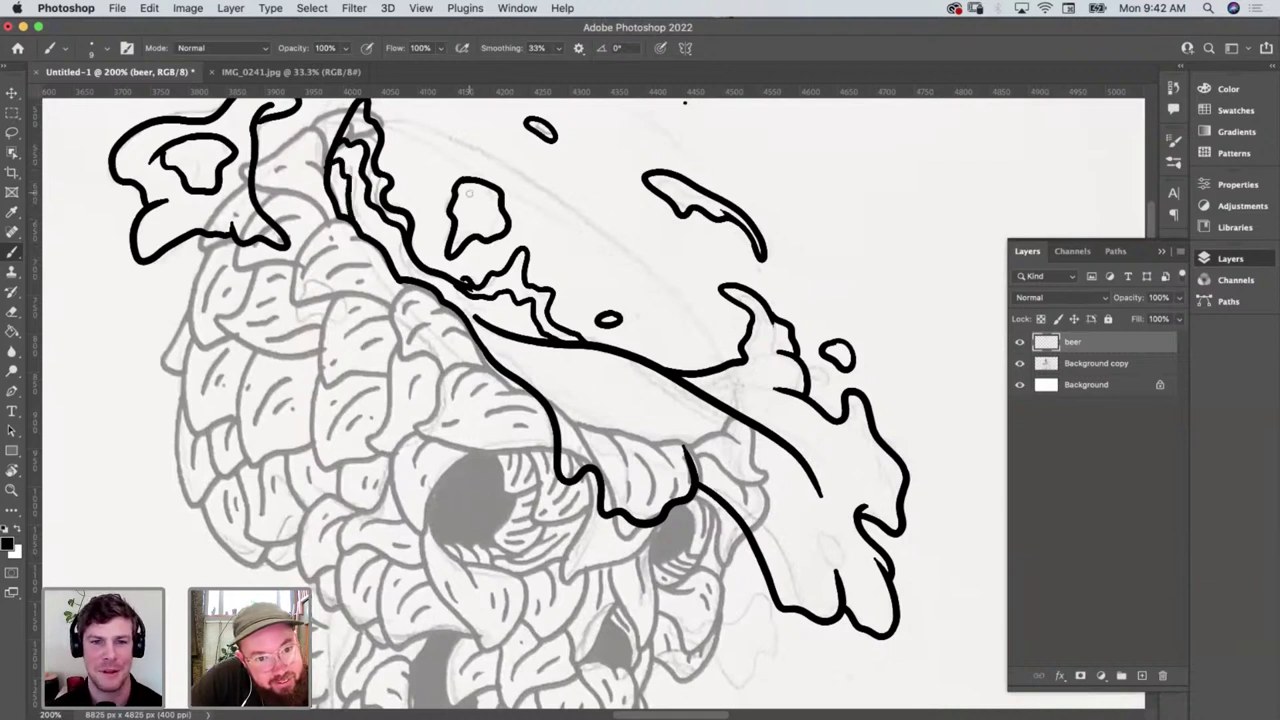
Ink an inner contour following the forehead drips, the outer fingers of the splash and the curled peak
{"action": "scroll", "coordinate": [685, 102], "scroll_direction": "down", "scroll_amount": 5}
{"action": "scroll", "coordinate": [685, 102], "scroll_direction": "right", "scroll_amount": 3}
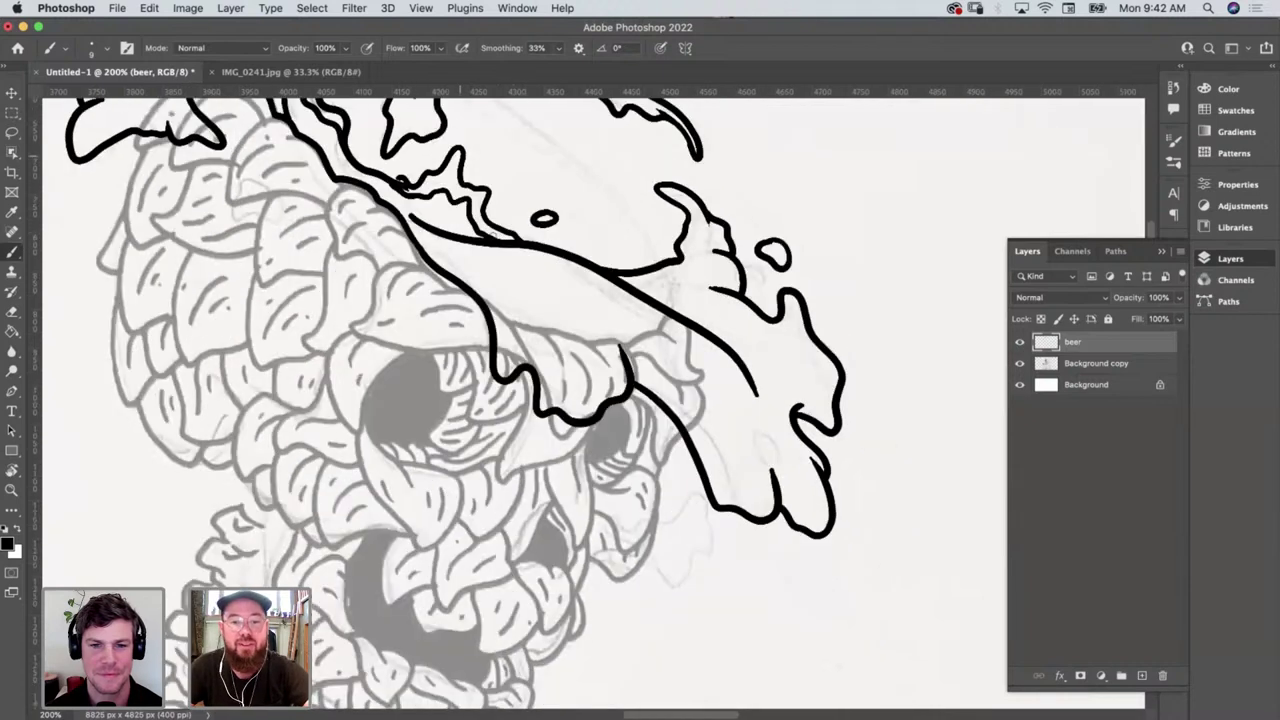
{"action": "scroll", "coordinate": [673, 409], "scroll_direction": "up", "scroll_amount": 2}
{"action": "scroll", "coordinate": [673, 409], "scroll_direction": "left", "scroll_amount": 1}
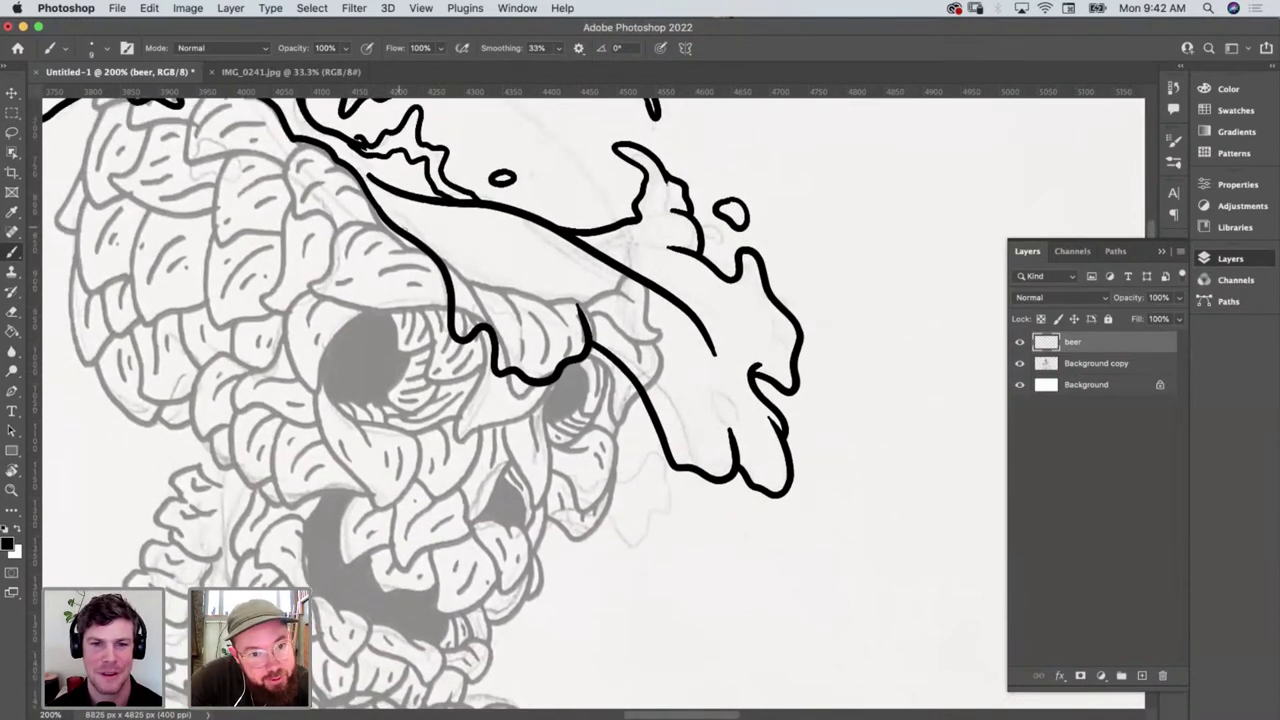
{"action": "mouse_move", "coordinate": [410, 232]}
{"action": "left_mouse_down"}
{"action": "mouse_move", "coordinate": [478, 300]}
{"action": "mouse_move", "coordinate": [512, 310]}
{"action": "mouse_move", "coordinate": [522, 336]}
{"action": "mouse_move", "coordinate": [564, 330]}
{"action": "mouse_move", "coordinate": [562, 284]}
{"action": "mouse_move", "coordinate": [637, 351]}
{"action": "mouse_move", "coordinate": [690, 440]}
{"action": "mouse_move", "coordinate": [720, 456]}
{"action": "mouse_move", "coordinate": [728, 404]}
{"action": "mouse_move", "coordinate": [754, 428]}
{"action": "mouse_move", "coordinate": [746, 368]}
{"action": "mouse_move", "coordinate": [768, 367]}
{"action": "mouse_move", "coordinate": [780, 320]}
{"action": "mouse_move", "coordinate": [745, 257]}
{"action": "mouse_move", "coordinate": [662, 196]}
{"action": "mouse_move", "coordinate": [660, 172]}
{"action": "left_mouse_up"}
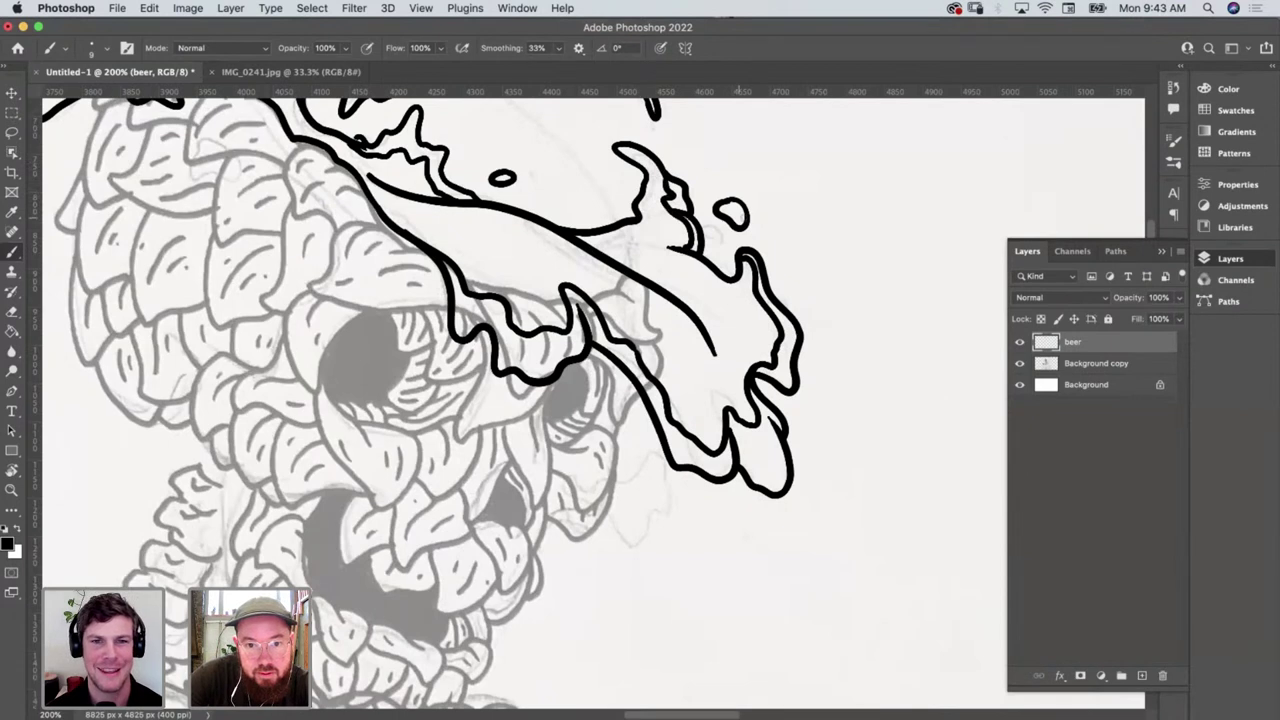
Ink flowing ripple lines across the liquid's surface and two small irregular holes near its outer end
{"action": "mouse_move", "coordinate": [431, 205]}
{"action": "left_mouse_down"}
{"action": "mouse_move", "coordinate": [427, 223]}
{"action": "mouse_move", "coordinate": [493, 261]}
{"action": "mouse_move", "coordinate": [565, 268]}
{"action": "mouse_move", "coordinate": [685, 317]}
{"action": "mouse_move", "coordinate": [633, 246]}
{"action": "mouse_move", "coordinate": [605, 234]}
{"action": "left_mouse_up"}
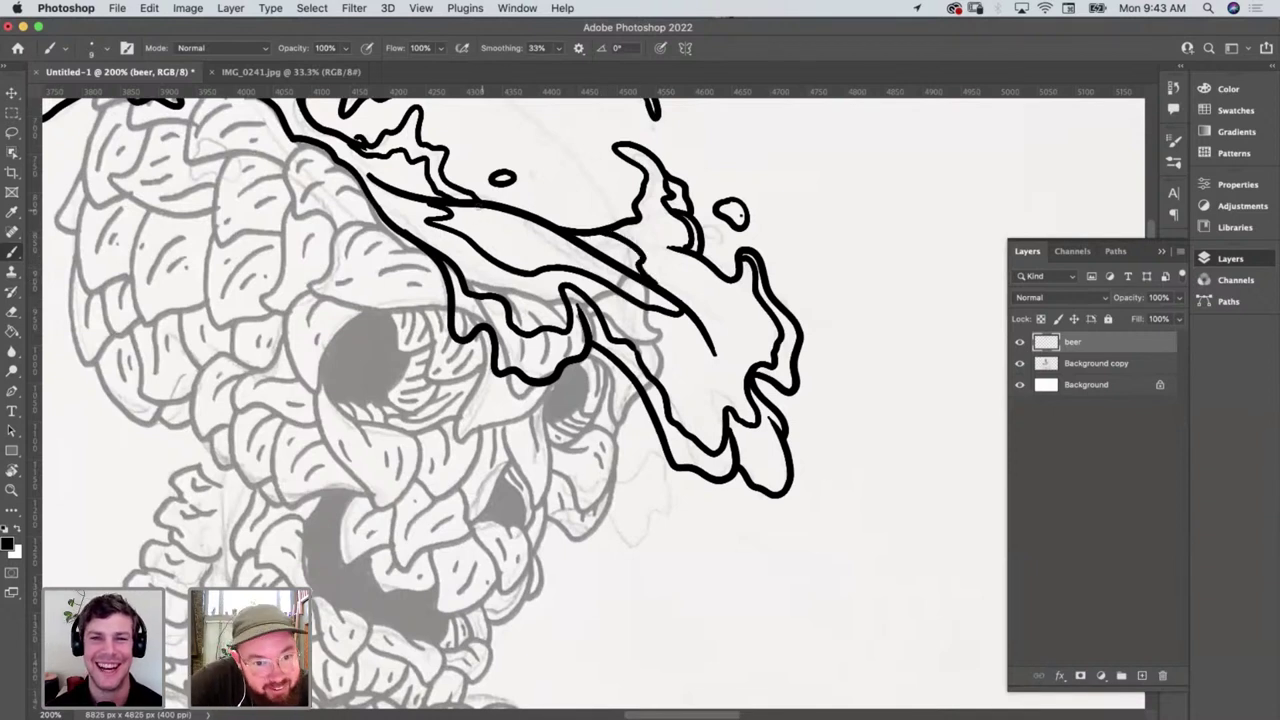
{"action": "mouse_move", "coordinate": [480, 212]}
{"action": "left_mouse_down"}
{"action": "mouse_move", "coordinate": [510, 256]}
{"action": "mouse_move", "coordinate": [583, 262]}
{"action": "mouse_move", "coordinate": [650, 292]}
{"action": "left_mouse_up"}
{"action": "left_click_drag", "start_coordinate": [592, 232], "coordinate": [628, 262]}
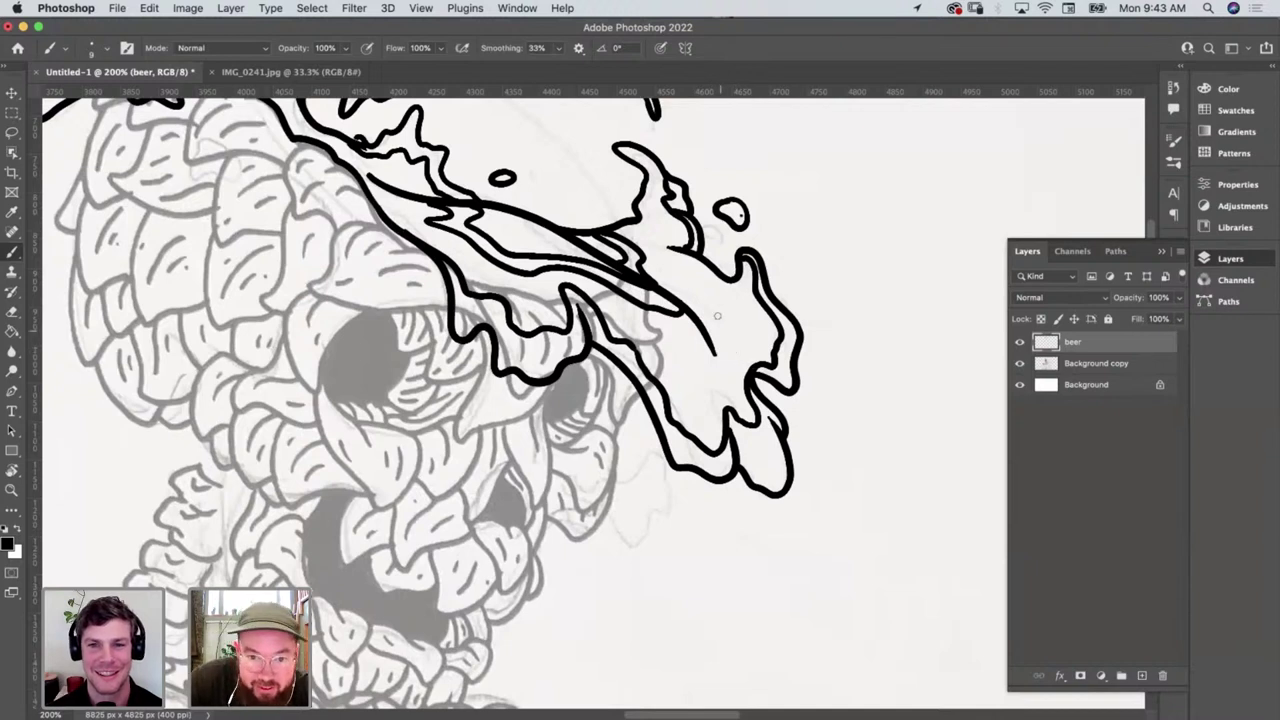
{"action": "mouse_move", "coordinate": [672, 368]}
{"action": "left_mouse_down"}
{"action": "mouse_move", "coordinate": [680, 392]}
{"action": "mouse_move", "coordinate": [724, 386]}
{"action": "mouse_move", "coordinate": [670, 362]}
{"action": "mouse_move", "coordinate": [668, 380]}
{"action": "left_mouse_up"}
{"action": "mouse_move", "coordinate": [744, 334]}
{"action": "left_mouse_down"}
{"action": "mouse_move", "coordinate": [734, 303]}
{"action": "mouse_move", "coordinate": [746, 336]}
{"action": "left_mouse_up"}
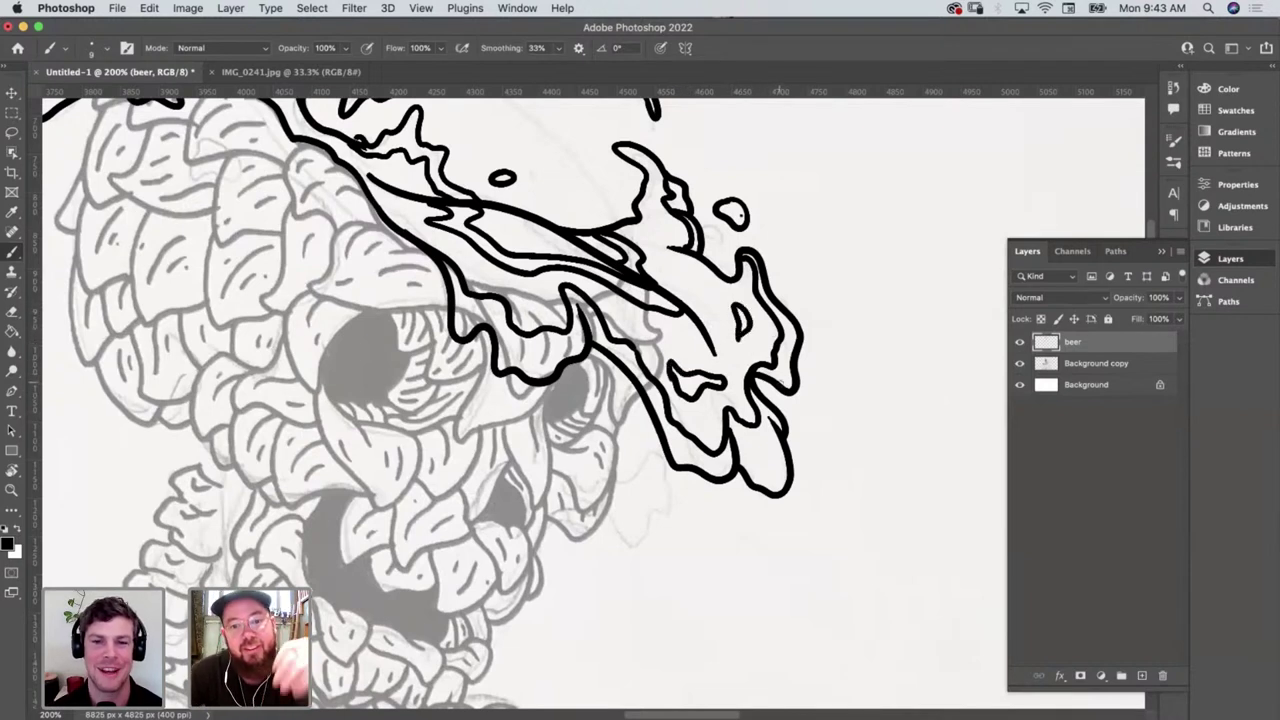
Add a new layer above the beer layer and name it "skull"
{"action": "scroll", "coordinate": [778, 378], "scroll_direction": "up", "scroll_amount": 5}
{"action": "scroll", "coordinate": [778, 378], "scroll_direction": "left", "scroll_amount": 4}
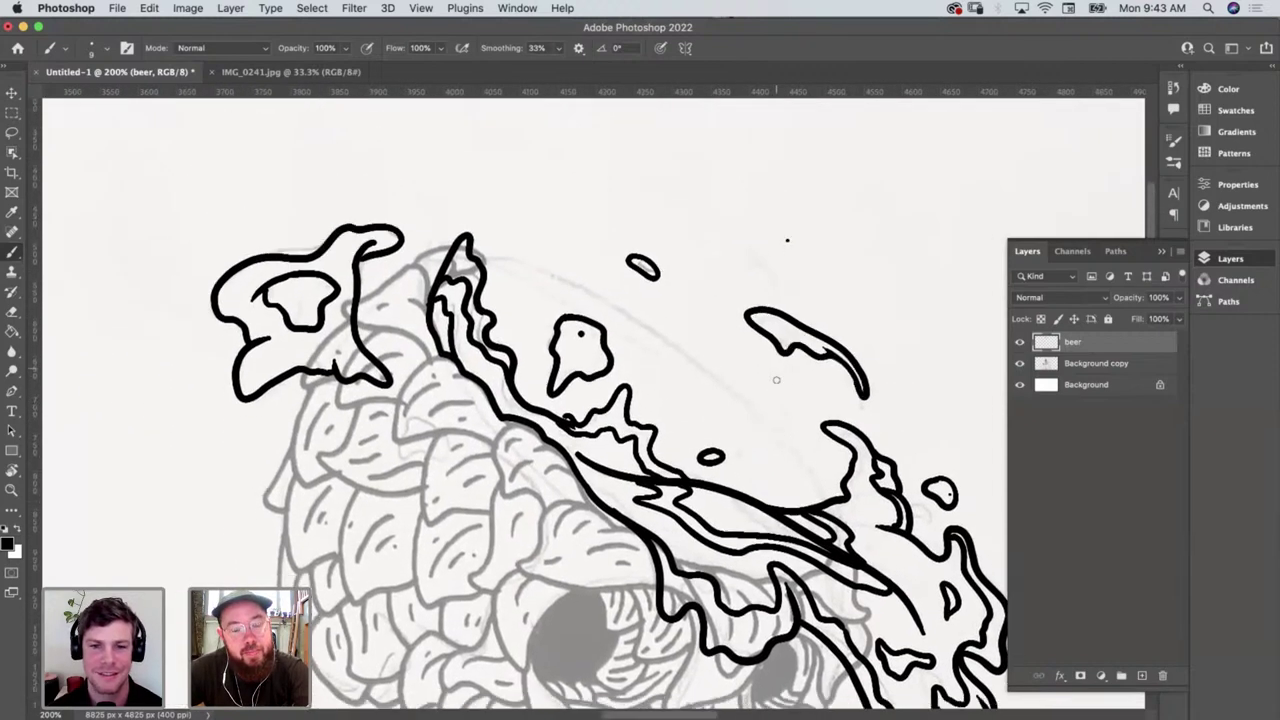
{"action": "key", "text": "z"}
{"action": "left_click", "coordinate": [772, 358], "text": "alt"}
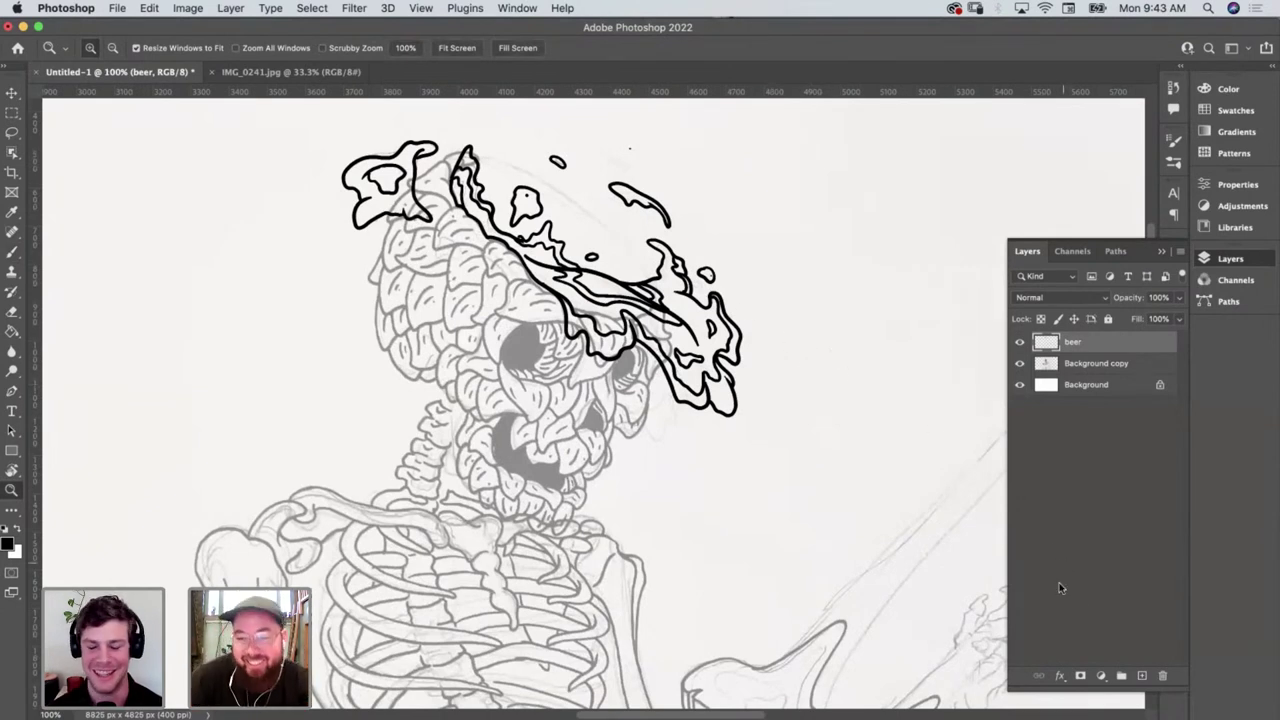
{"action": "left_click", "coordinate": [1142, 677]}
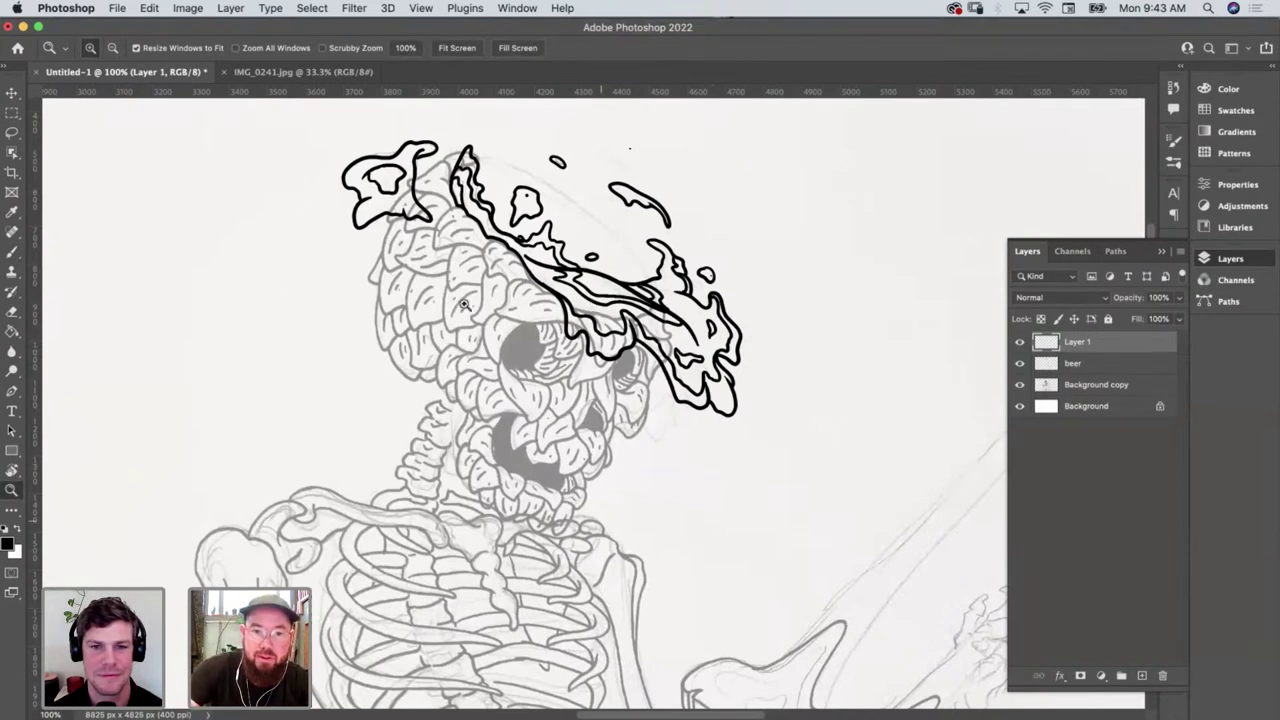
{"action": "left_click", "coordinate": [1085, 367]}
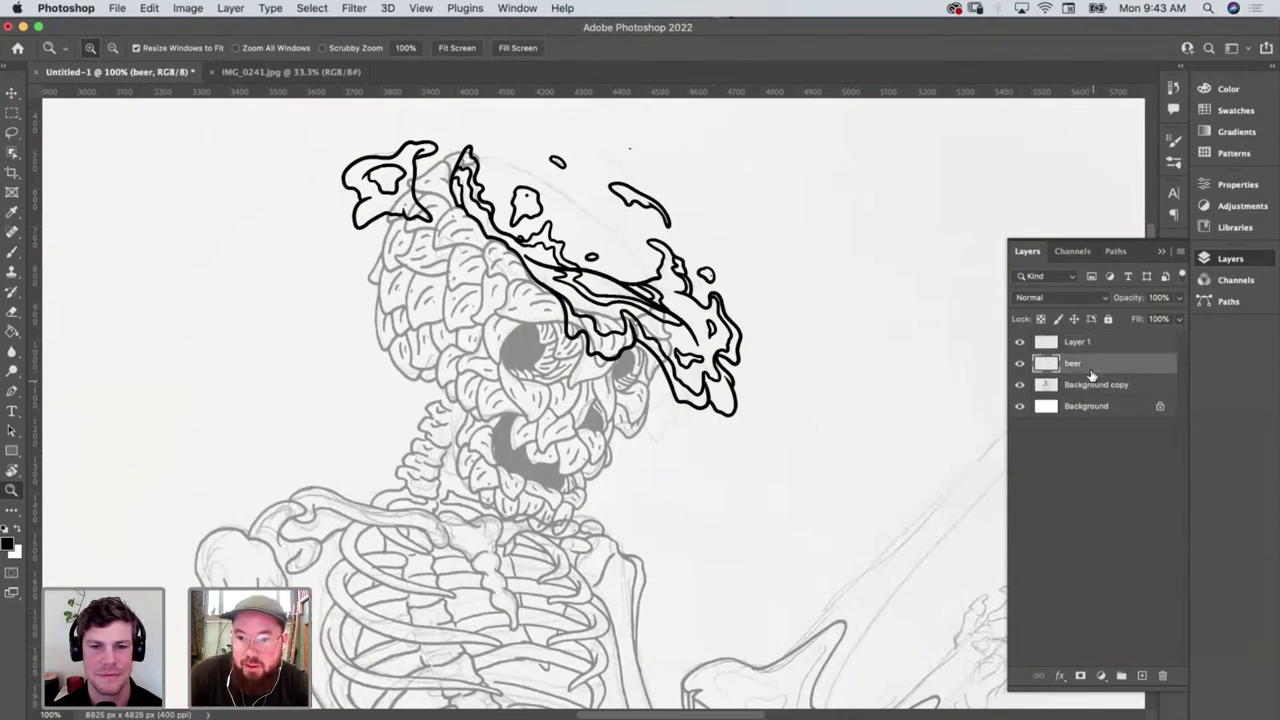
{"action": "double_click", "coordinate": [1078, 341]}
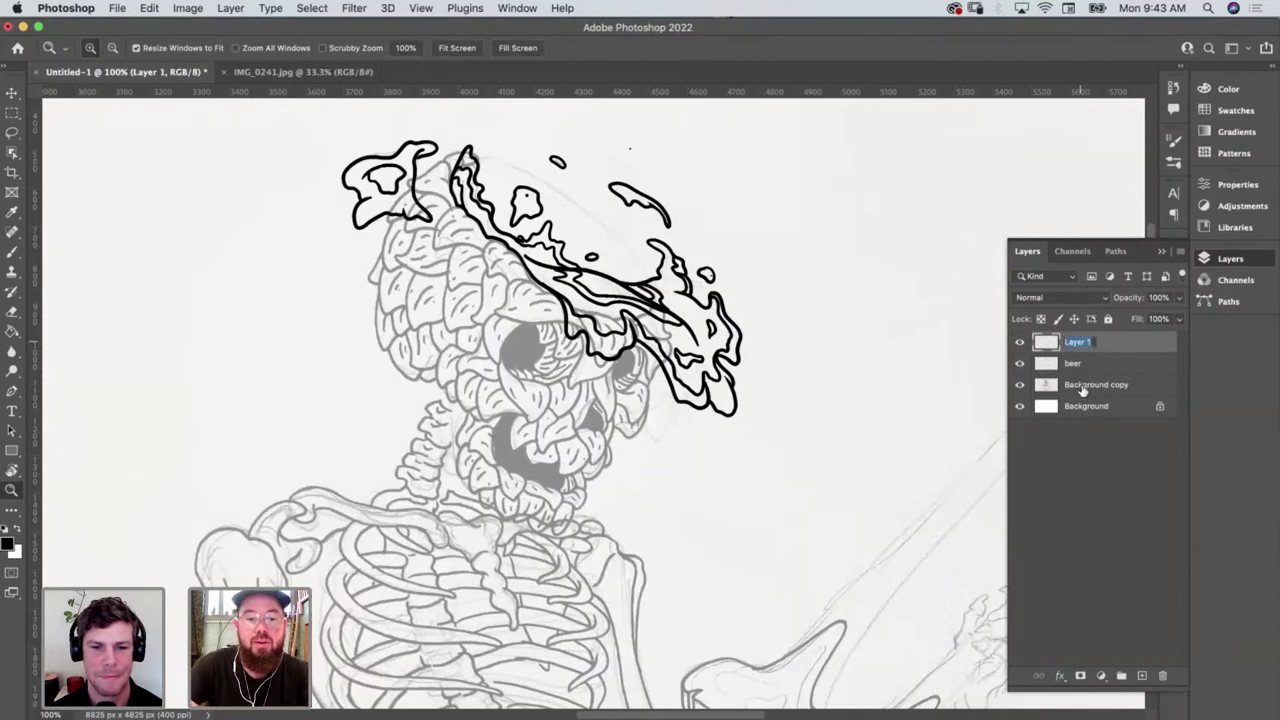
{"action": "type", "text": "h"}
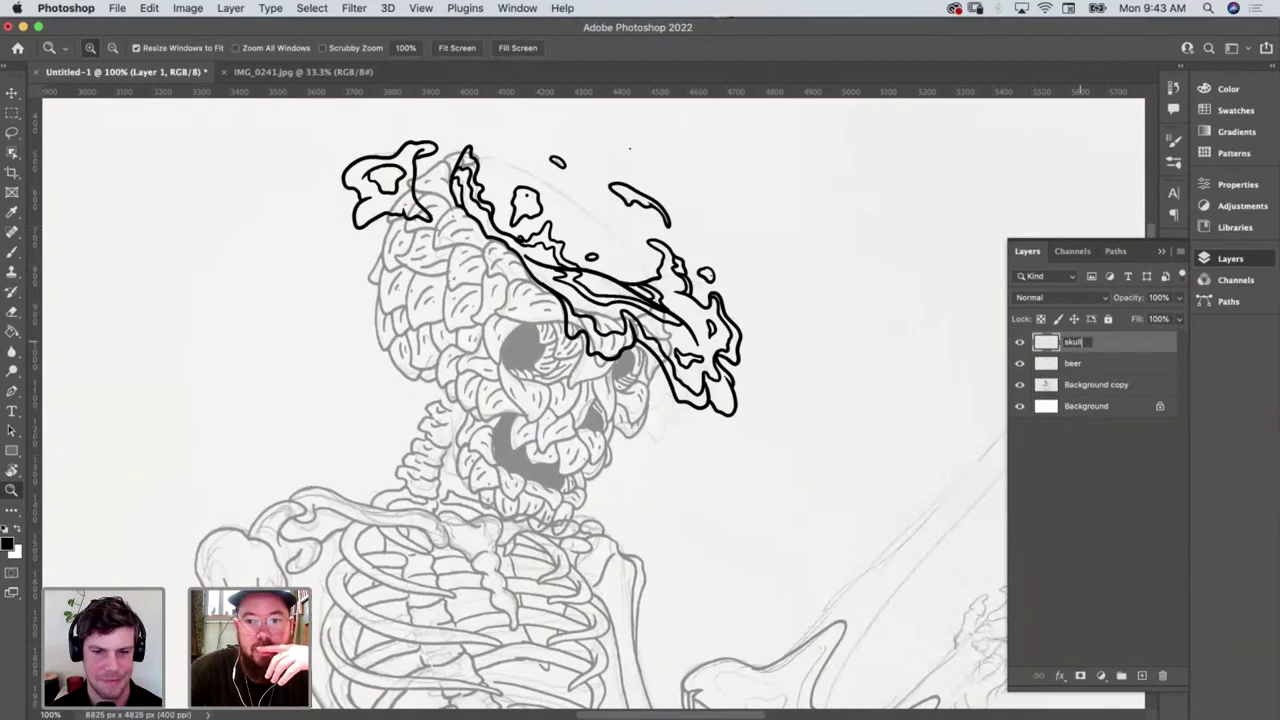
{"action": "type", "text": "kull"}
{"action": "key", "text": "Return"}
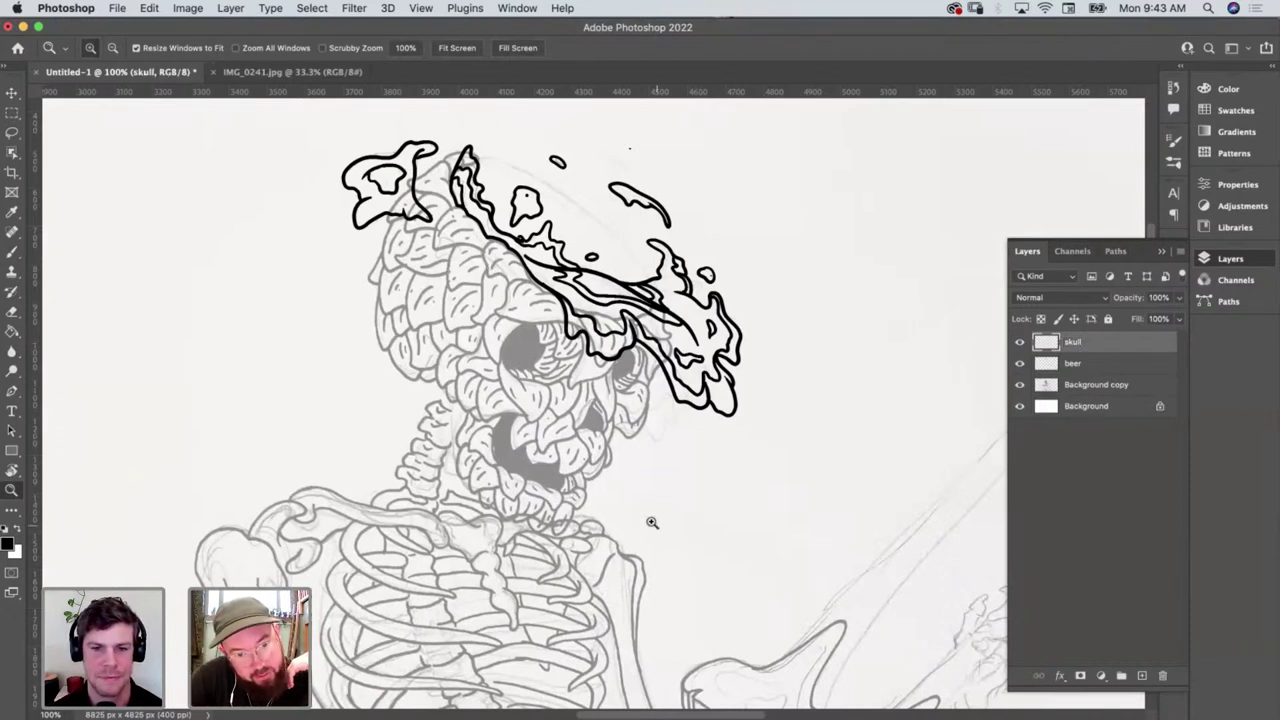
Ink the brow scale above the large eye socket on the skull layer, including its short texture marks
{"action": "left_click", "coordinate": [513, 345]}
{"action": "scroll", "coordinate": [543, 425], "scroll_direction": "right", "scroll_amount": 3}
{"action": "scroll", "coordinate": [543, 425], "scroll_direction": "up", "scroll_amount": 2}
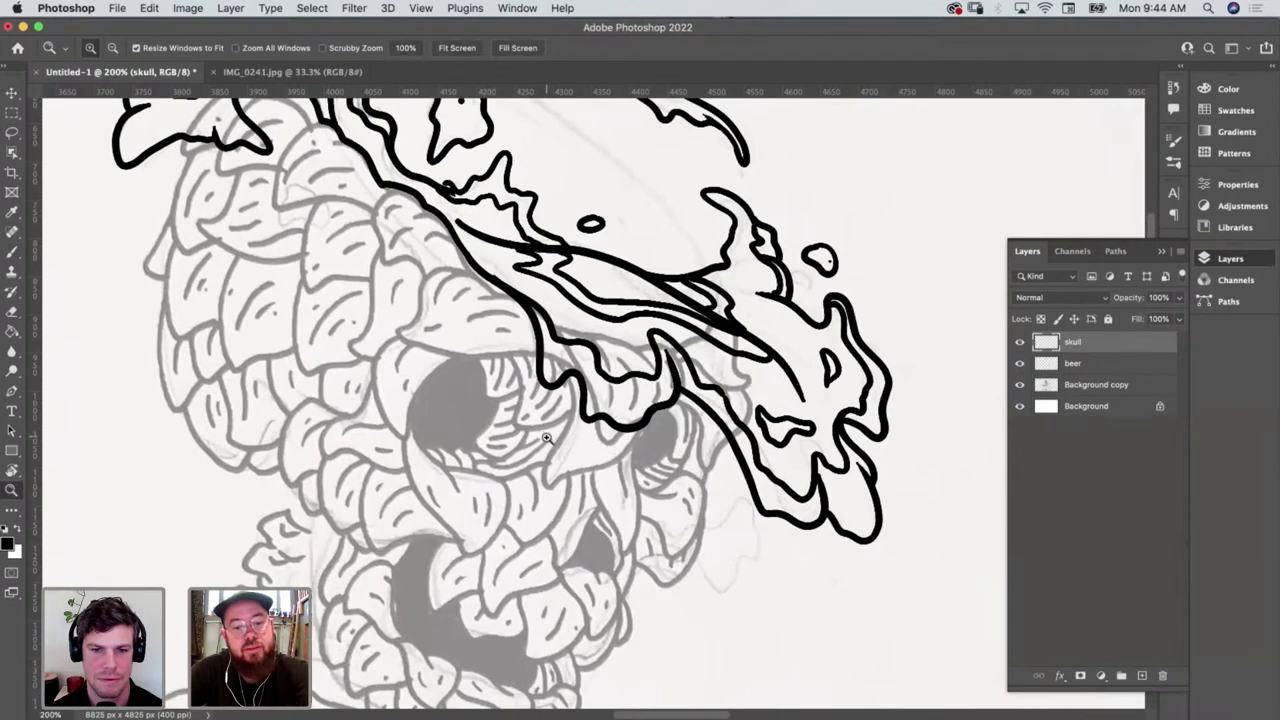
{"action": "key", "text": "b"}
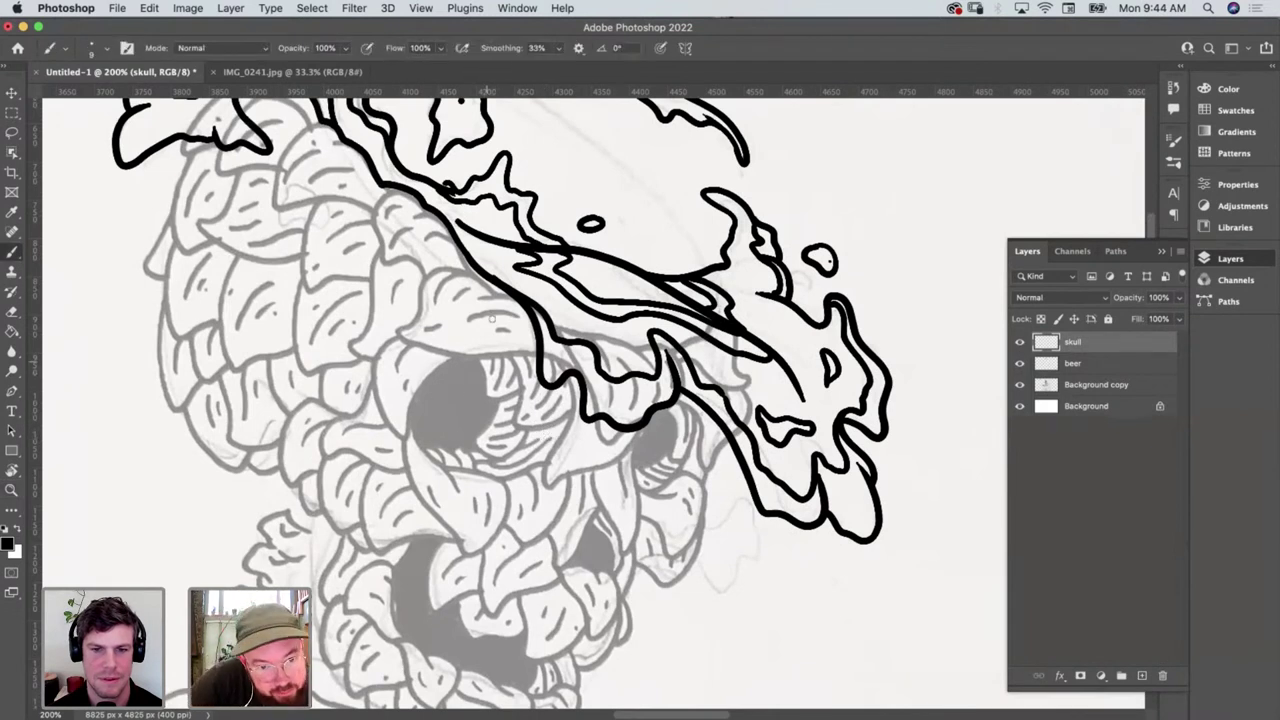
{"action": "mouse_move", "coordinate": [516, 296]}
{"action": "left_mouse_down"}
{"action": "mouse_move", "coordinate": [465, 292]}
{"action": "mouse_move", "coordinate": [486, 295]}
{"action": "mouse_move", "coordinate": [461, 271]}
{"action": "mouse_move", "coordinate": [427, 270]}
{"action": "mouse_move", "coordinate": [411, 325]}
{"action": "mouse_move", "coordinate": [393, 338]}
{"action": "mouse_move", "coordinate": [520, 364]}
{"action": "mouse_move", "coordinate": [512, 316]}
{"action": "mouse_move", "coordinate": [431, 327]}
{"action": "mouse_move", "coordinate": [463, 291]}
{"action": "mouse_move", "coordinate": [443, 308]}
{"action": "mouse_move", "coordinate": [447, 284]}
{"action": "mouse_move", "coordinate": [424, 332]}
{"action": "left_mouse_up"}
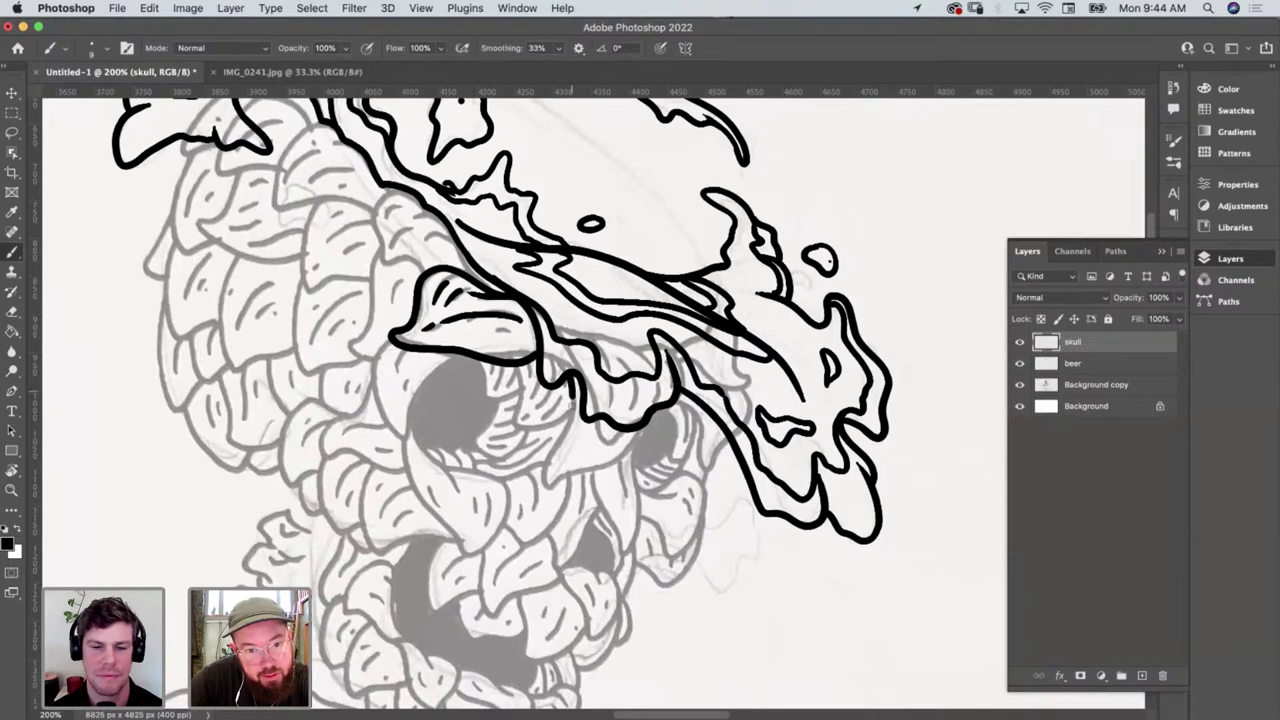
Ink the scale between the eye sockets and the narrow pointed scale below it, adding texture marks under the drip
{"action": "mouse_move", "coordinate": [572, 398]}
{"action": "left_mouse_down"}
{"action": "mouse_move", "coordinate": [543, 486]}
{"action": "mouse_move", "coordinate": [605, 469]}
{"action": "mouse_move", "coordinate": [645, 426]}
{"action": "left_mouse_up"}
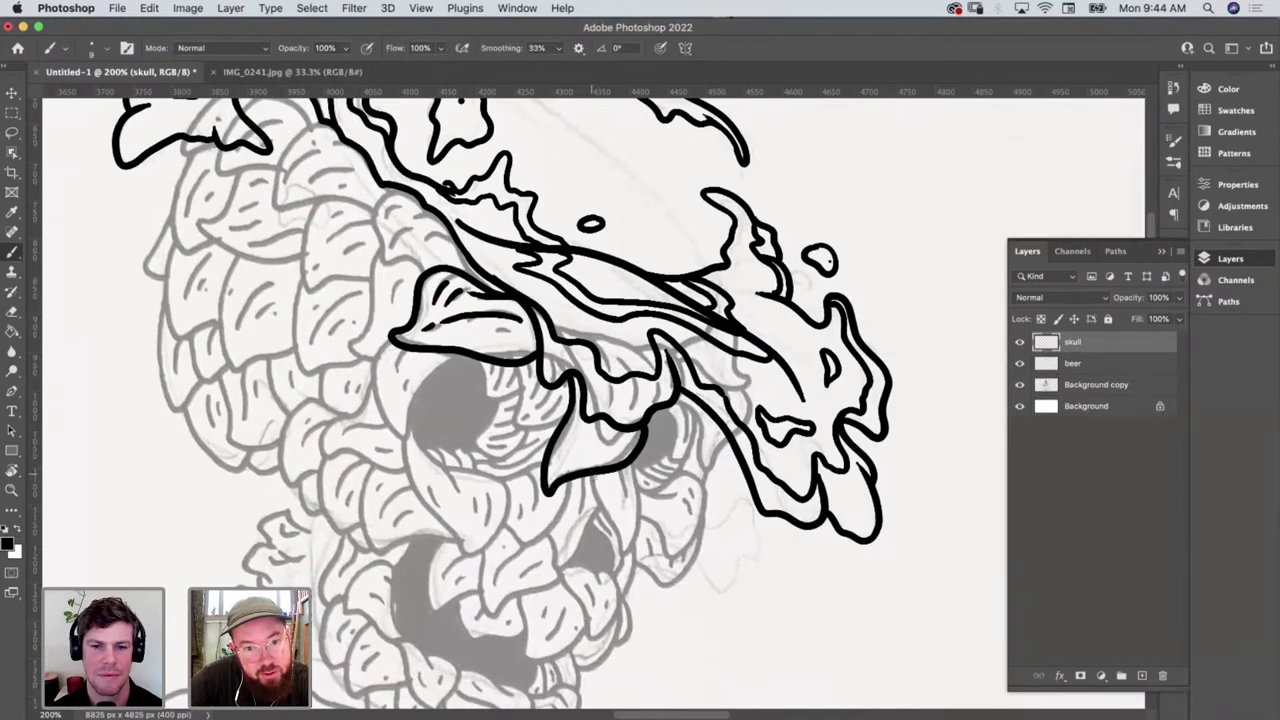
{"action": "mouse_move", "coordinate": [590, 474]}
{"action": "left_mouse_down"}
{"action": "mouse_move", "coordinate": [622, 556]}
{"action": "mouse_move", "coordinate": [638, 528]}
{"action": "mouse_move", "coordinate": [638, 446]}
{"action": "left_mouse_up"}
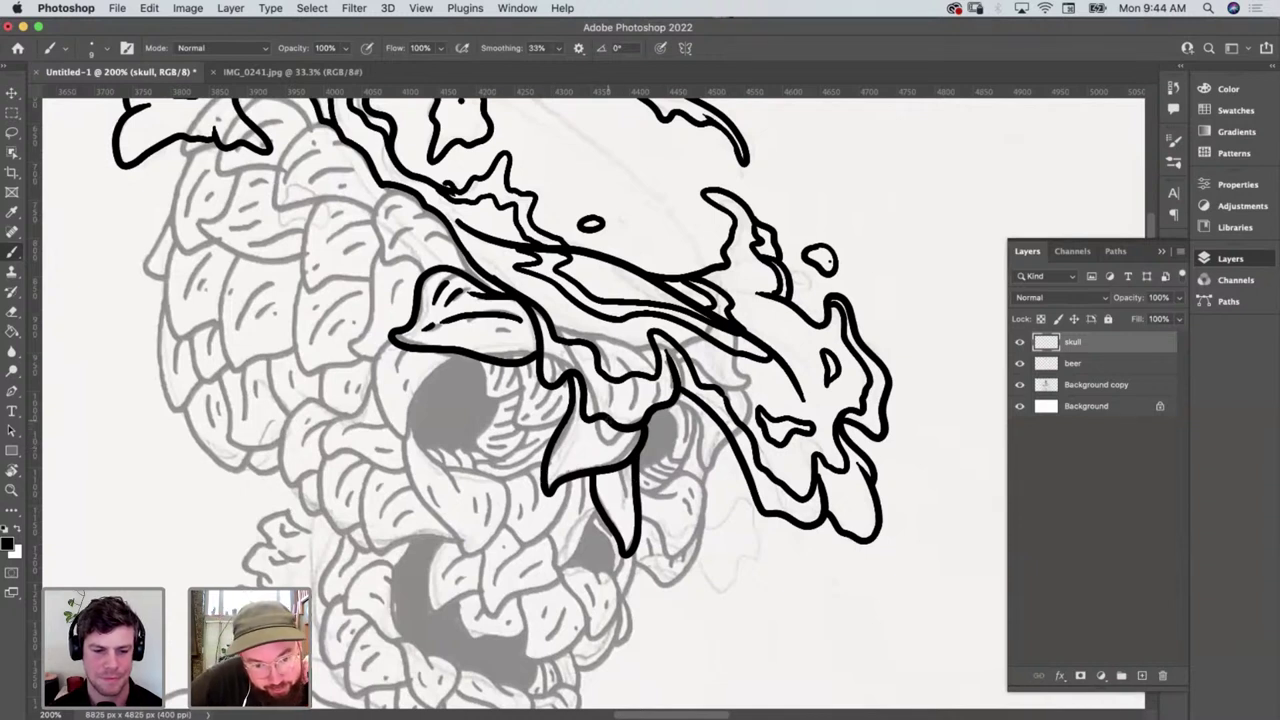
{"action": "left_click_drag", "start_coordinate": [605, 440], "coordinate": [582, 426]}
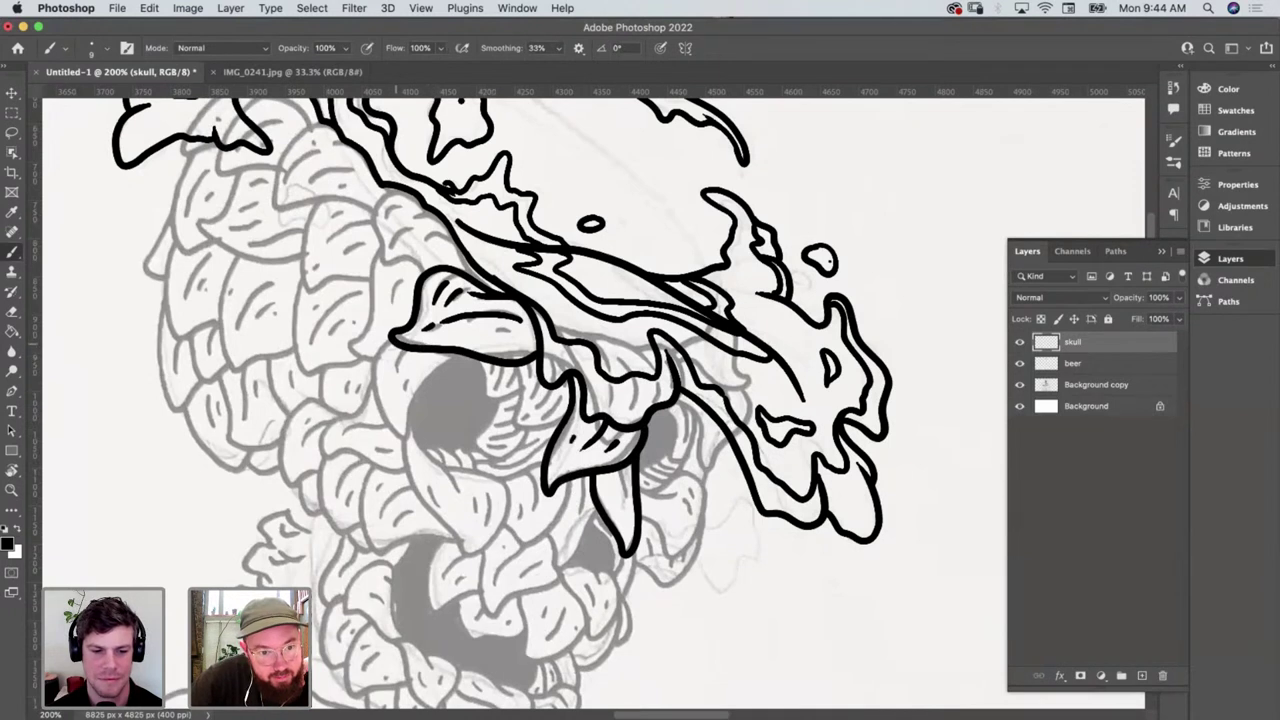
Ink the scales around the large eye socket's outer side and lower rim, undoing the first stroke before redrawing it
{"action": "mouse_move", "coordinate": [388, 350]}
{"action": "left_mouse_down"}
{"action": "mouse_move", "coordinate": [378, 396]}
{"action": "mouse_move", "coordinate": [404, 444]}
{"action": "mouse_move", "coordinate": [440, 372]}
{"action": "mouse_move", "coordinate": [483, 366]}
{"action": "left_mouse_up"}
{"action": "key", "text": "super+z"}
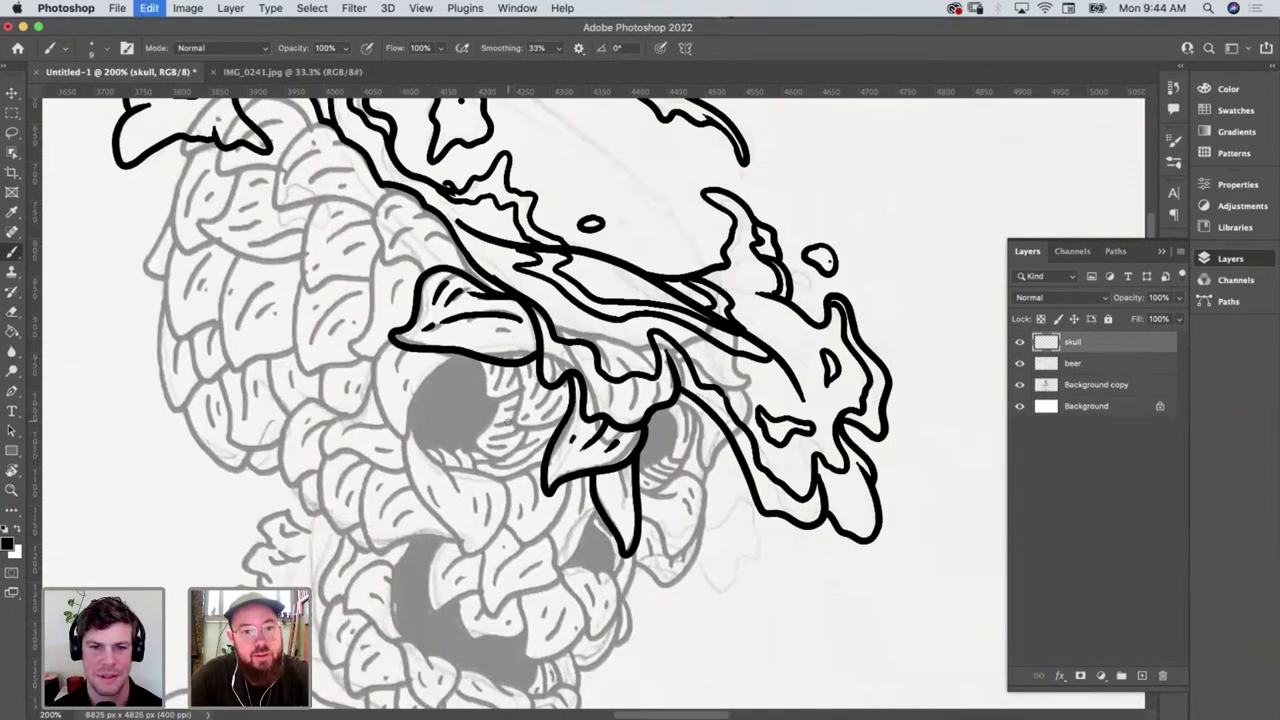
{"action": "mouse_move", "coordinate": [392, 342]}
{"action": "left_mouse_down"}
{"action": "mouse_move", "coordinate": [371, 375]}
{"action": "mouse_move", "coordinate": [399, 444]}
{"action": "mouse_move", "coordinate": [411, 410]}
{"action": "mouse_move", "coordinate": [468, 357]}
{"action": "left_mouse_up"}
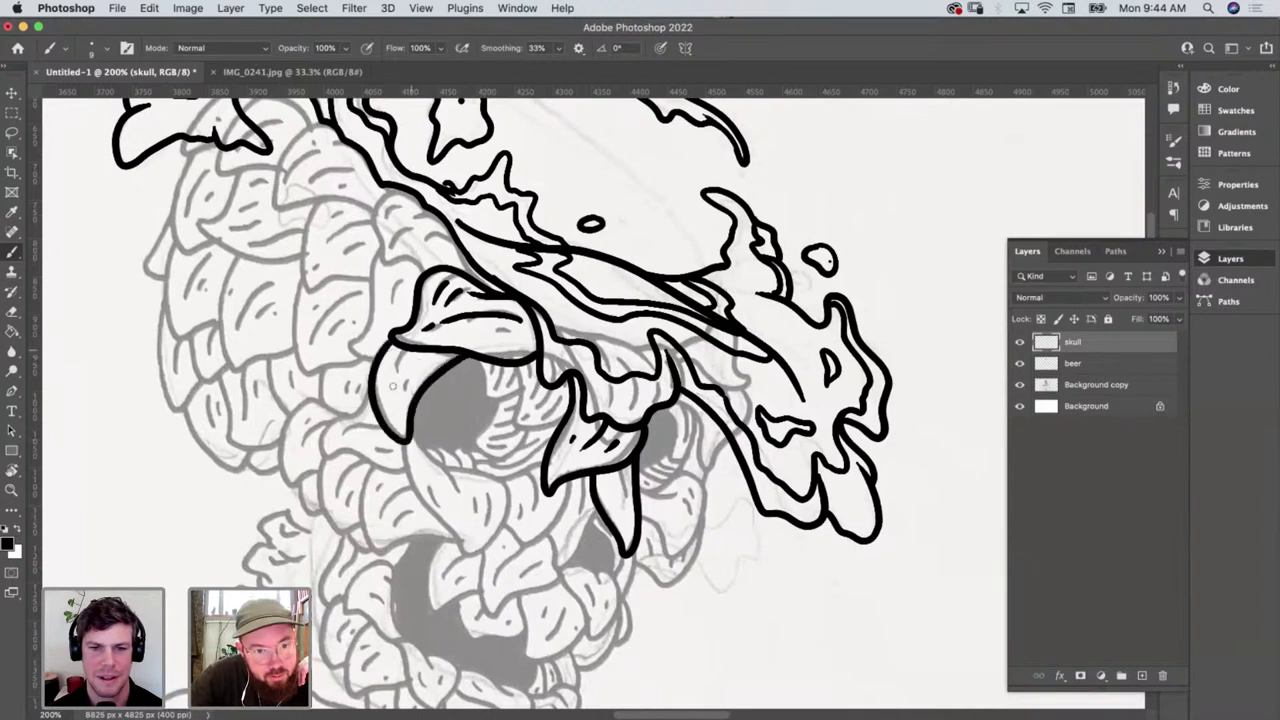
{"action": "mouse_move", "coordinate": [414, 444]}
{"action": "left_mouse_down"}
{"action": "mouse_move", "coordinate": [460, 486]}
{"action": "mouse_move", "coordinate": [490, 472]}
{"action": "mouse_move", "coordinate": [508, 514]}
{"action": "mouse_move", "coordinate": [467, 560]}
{"action": "mouse_move", "coordinate": [406, 480]}
{"action": "mouse_move", "coordinate": [398, 446]}
{"action": "left_mouse_up"}
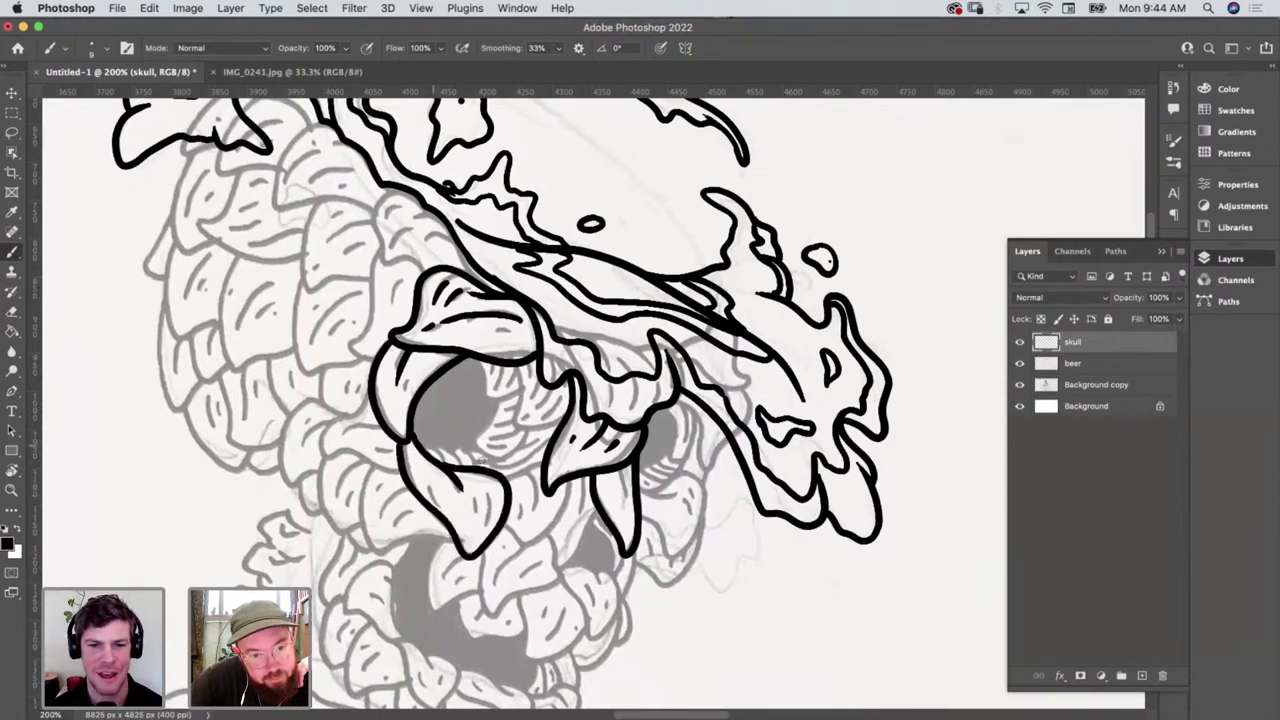
{"action": "left_click_drag", "start_coordinate": [502, 480], "coordinate": [541, 466]}
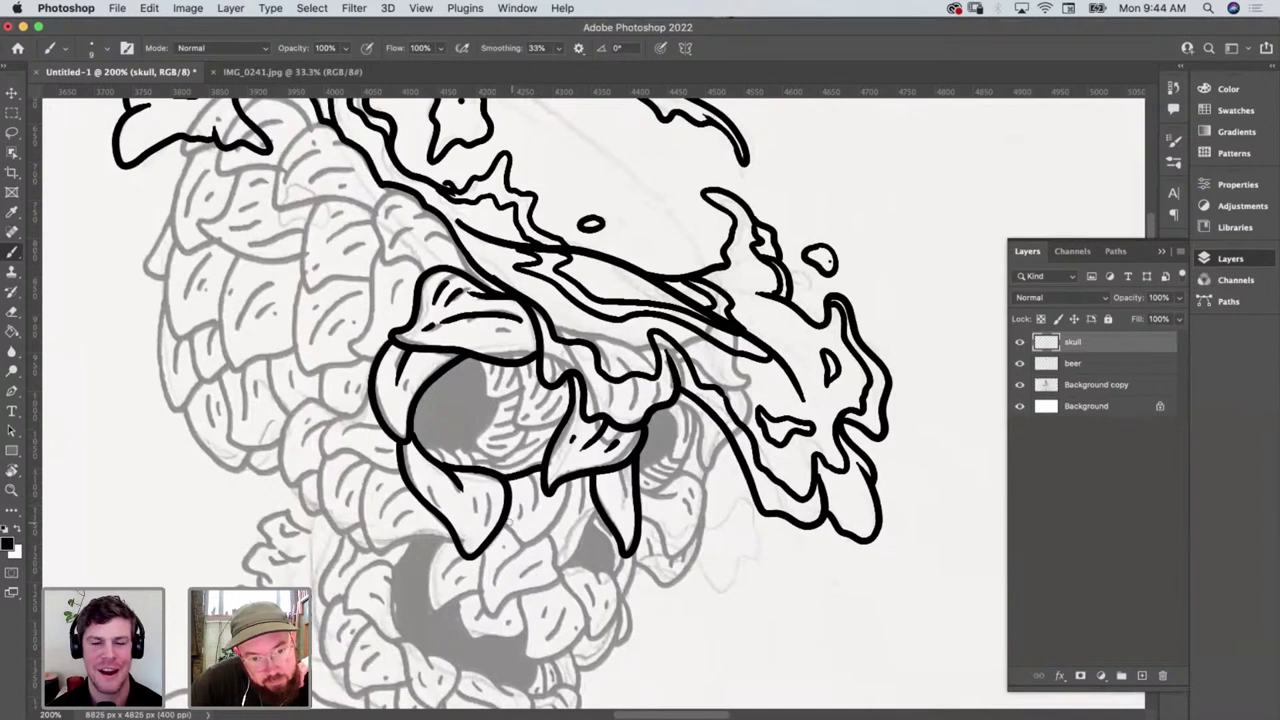
{"action": "mouse_move", "coordinate": [508, 522]}
{"action": "left_mouse_down"}
{"action": "mouse_move", "coordinate": [520, 542]}
{"action": "mouse_move", "coordinate": [556, 518]}
{"action": "mouse_move", "coordinate": [572, 484]}
{"action": "left_mouse_up"}
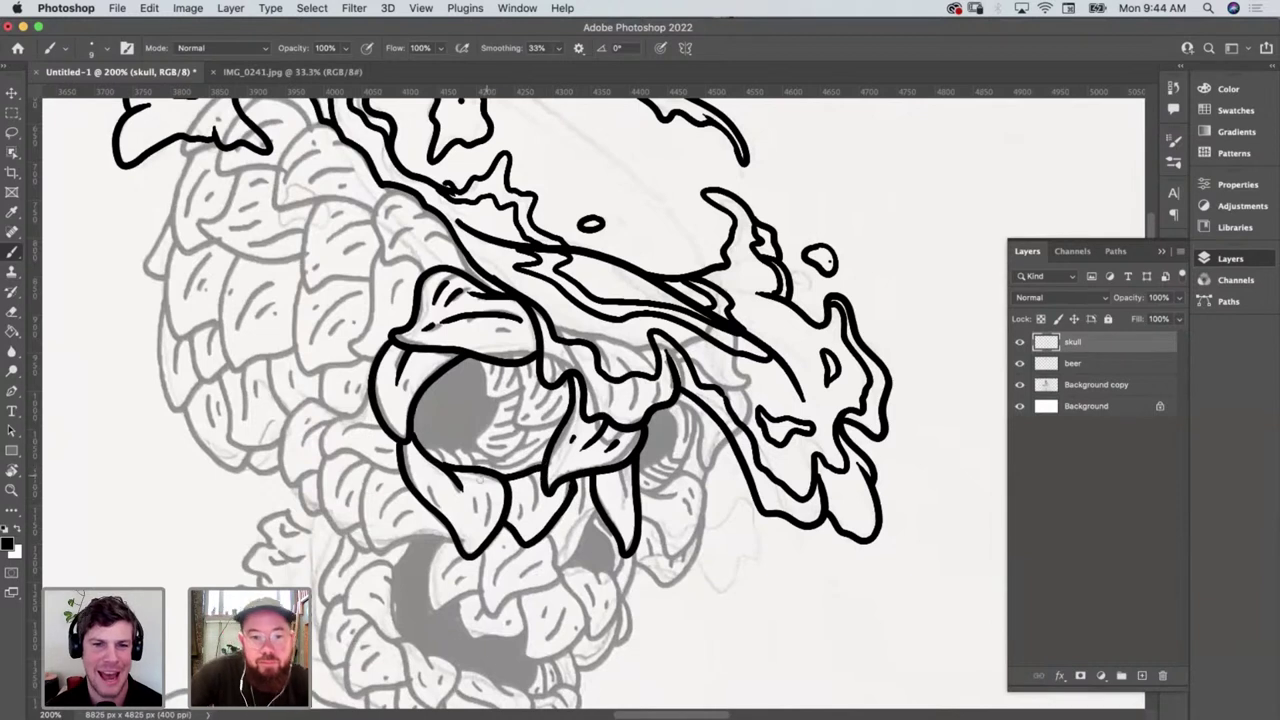
Add short texture marks to the scales below, beside and above the large eye socket
{"action": "mouse_move", "coordinate": [484, 484]}
{"action": "left_mouse_down"}
{"action": "mouse_move", "coordinate": [488, 512]}
{"action": "mouse_move", "coordinate": [466, 528]}
{"action": "mouse_move", "coordinate": [473, 511]}
{"action": "left_mouse_up"}
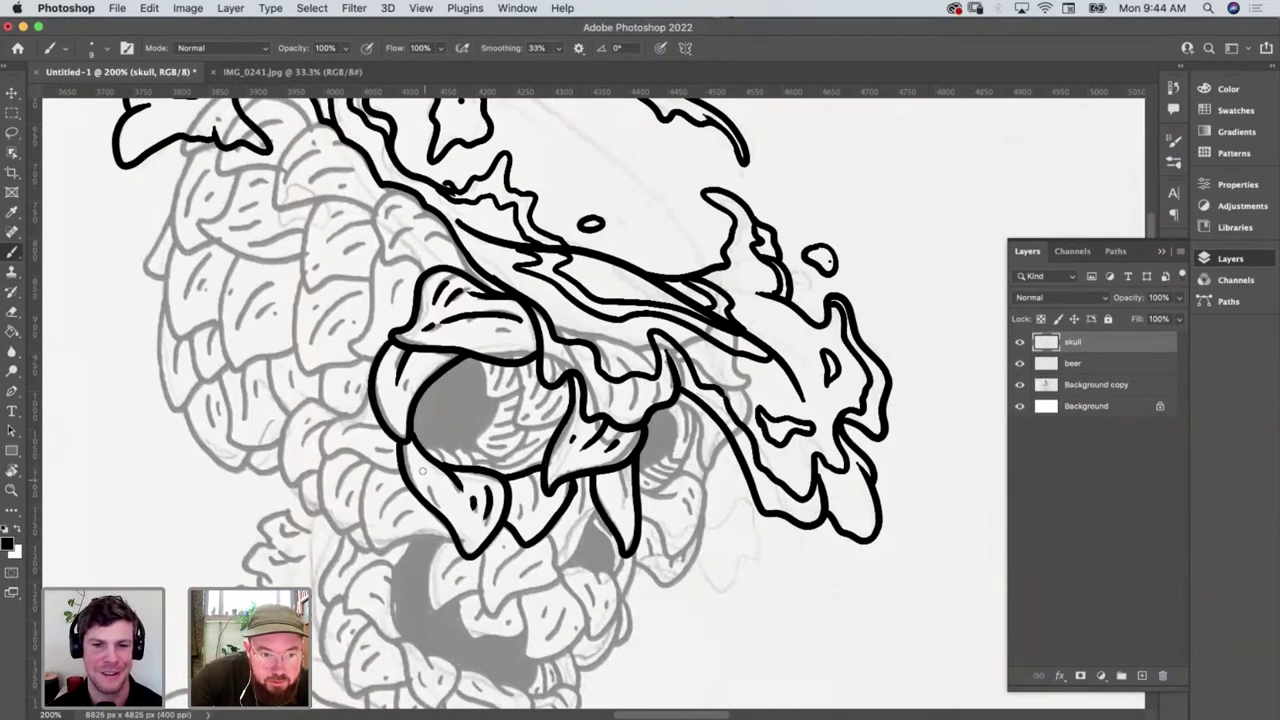
{"action": "left_click_drag", "start_coordinate": [422, 471], "coordinate": [438, 497]}
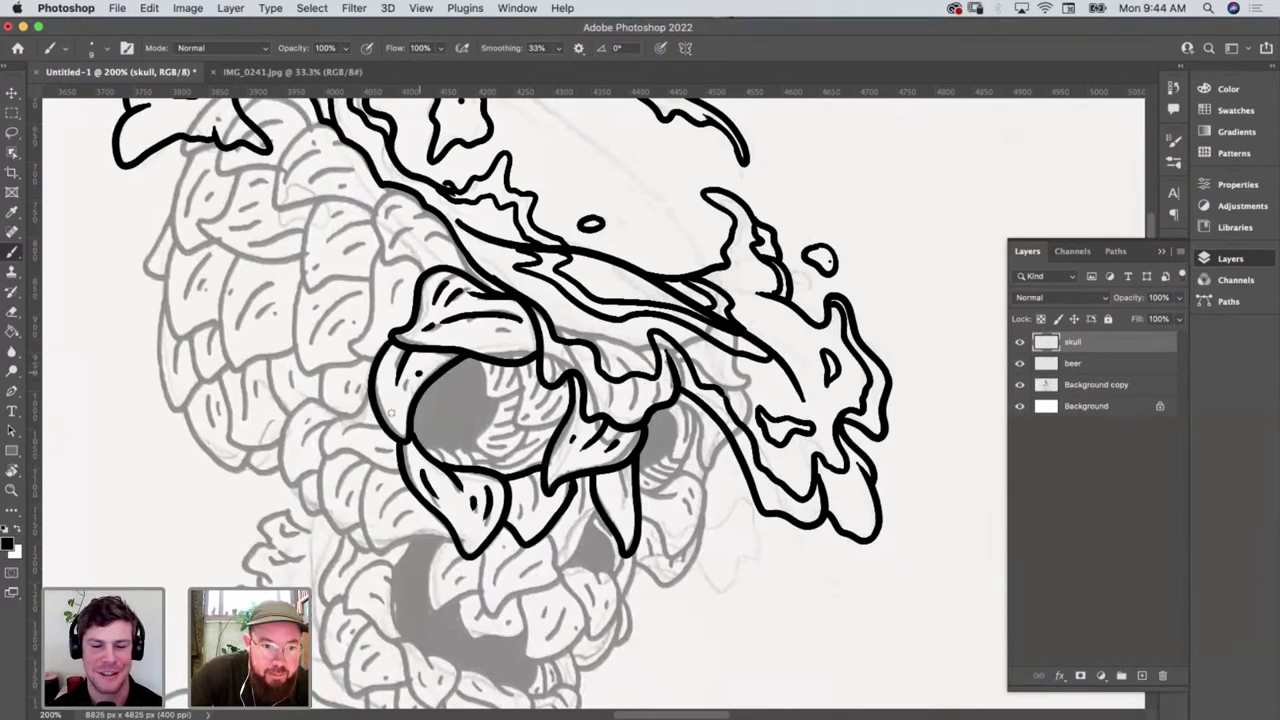
{"action": "left_click_drag", "start_coordinate": [418, 374], "coordinate": [404, 396]}
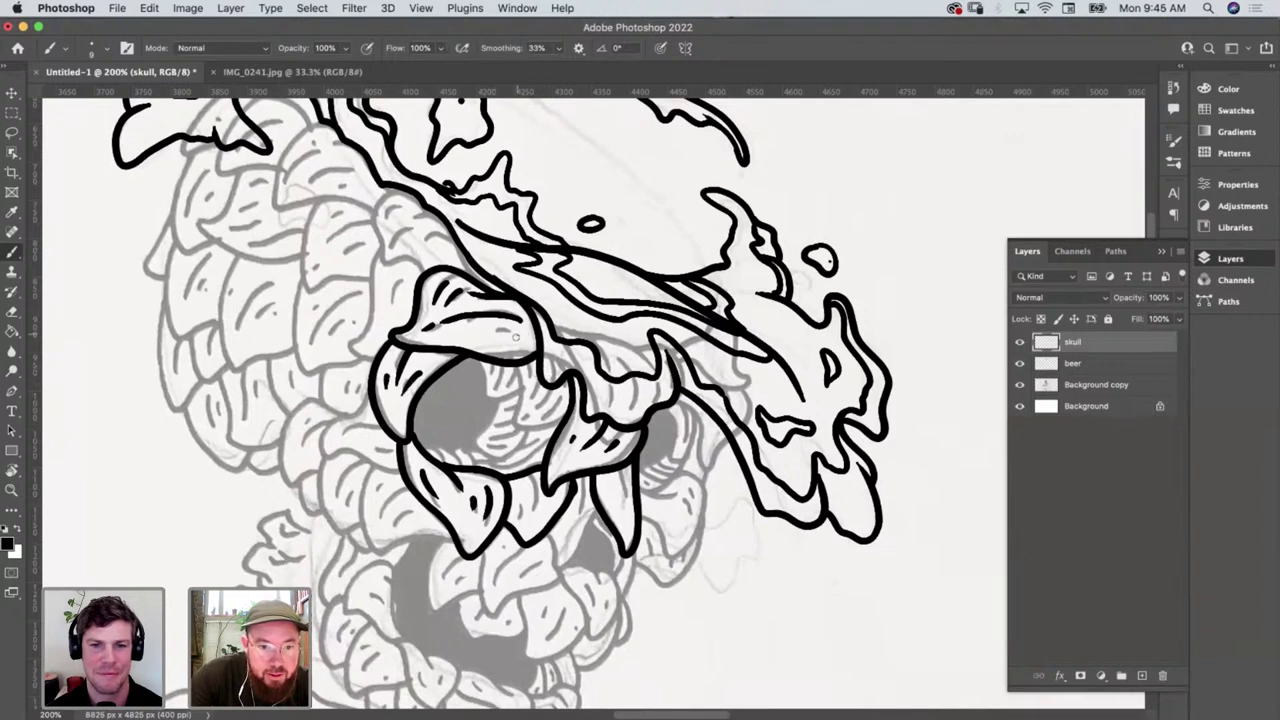
{"action": "left_click_drag", "start_coordinate": [516, 337], "coordinate": [424, 330]}
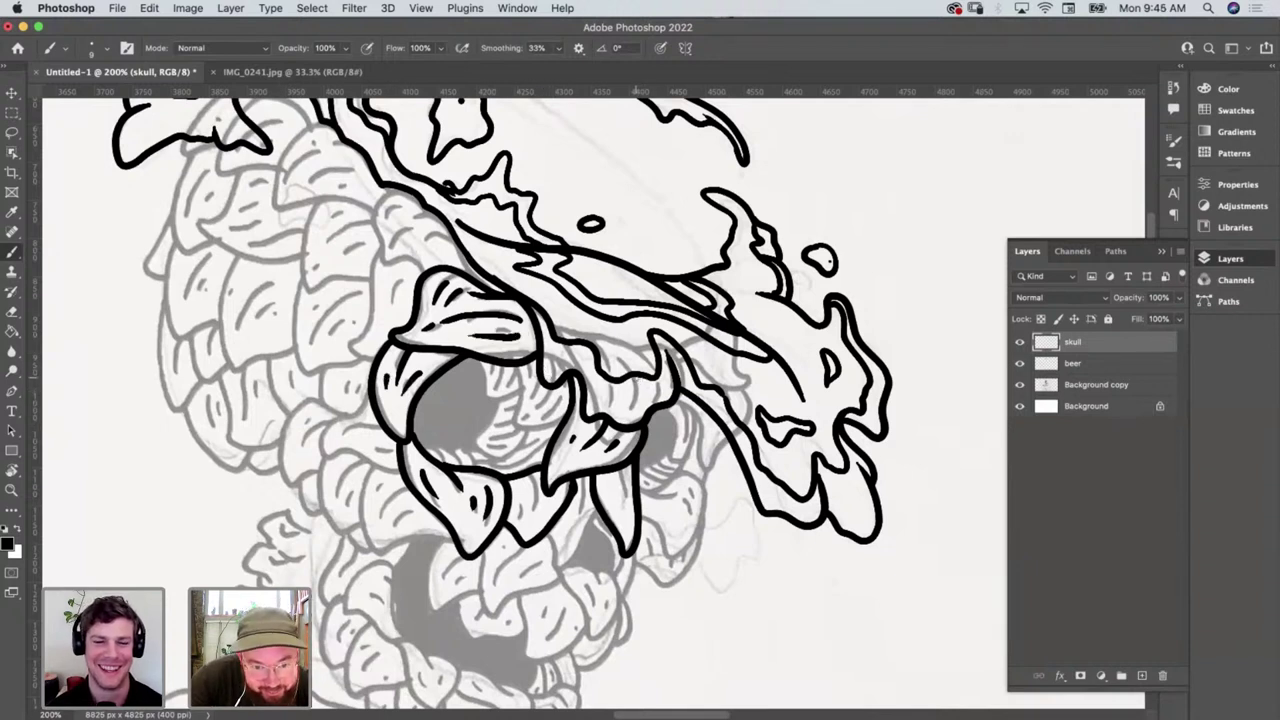
Undo a stray stroke near the forehead drip and ink the curved scale below the smaller eye socket
{"action": "left_click_drag", "start_coordinate": [637, 380], "coordinate": [625, 416]}
{"action": "key", "text": "super+z"}
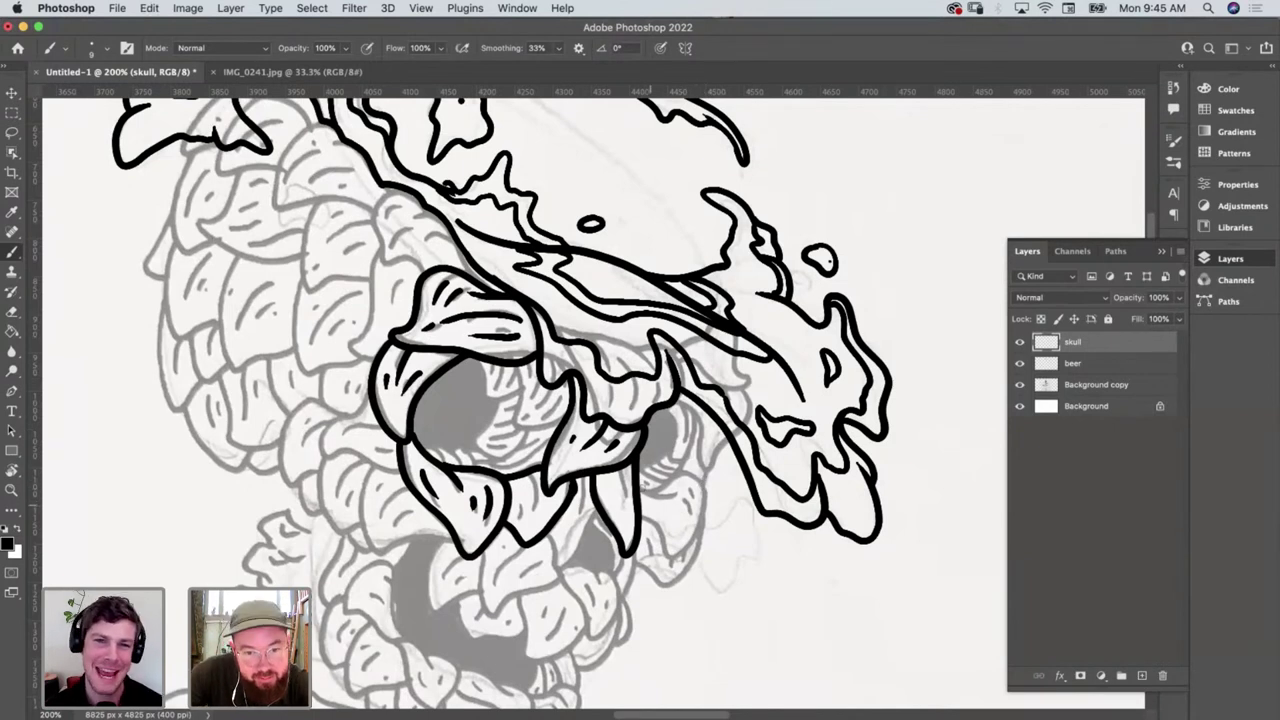
{"action": "mouse_move", "coordinate": [640, 488]}
{"action": "left_mouse_down"}
{"action": "mouse_move", "coordinate": [678, 496]}
{"action": "mouse_move", "coordinate": [694, 476]}
{"action": "mouse_move", "coordinate": [710, 514]}
{"action": "mouse_move", "coordinate": [668, 560]}
{"action": "mouse_move", "coordinate": [640, 514]}
{"action": "left_mouse_up"}
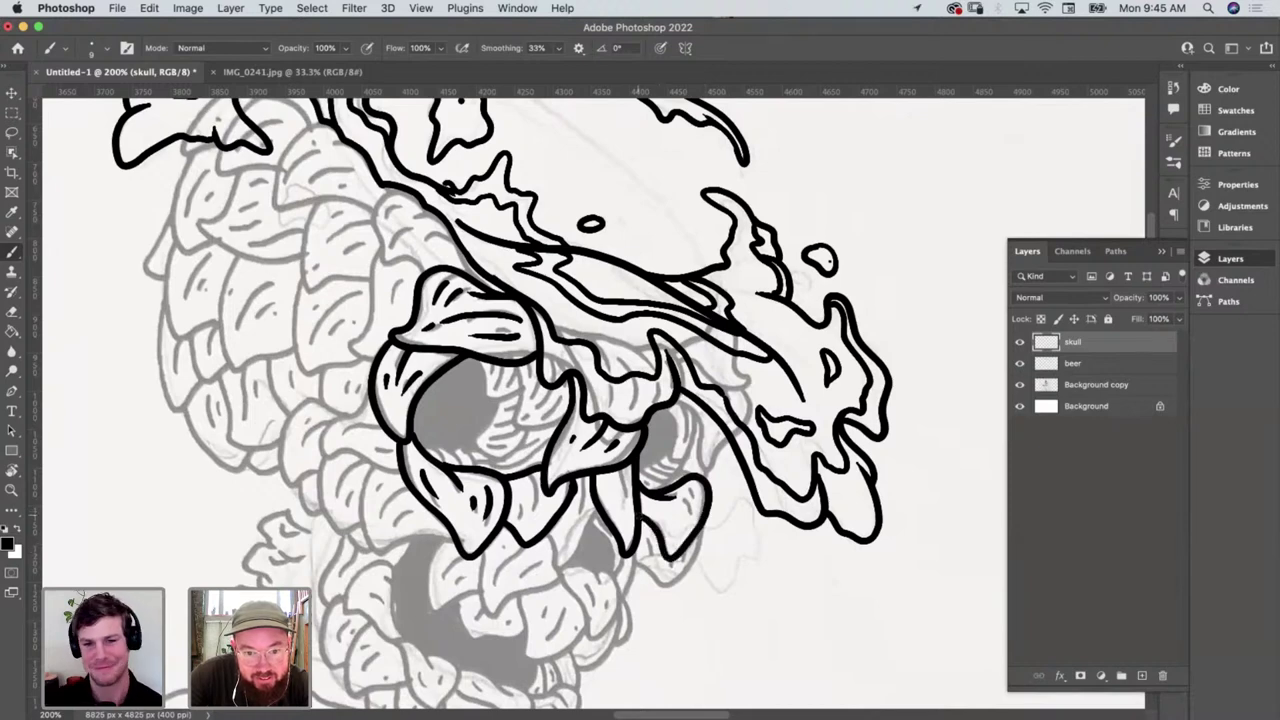
Ink the outer edge and lower rim of the smaller eye socket beneath the beer drips
{"action": "mouse_move", "coordinate": [678, 400]}
{"action": "left_mouse_down"}
{"action": "mouse_move", "coordinate": [702, 472]}
{"action": "mouse_move", "coordinate": [730, 440]}
{"action": "left_mouse_up"}
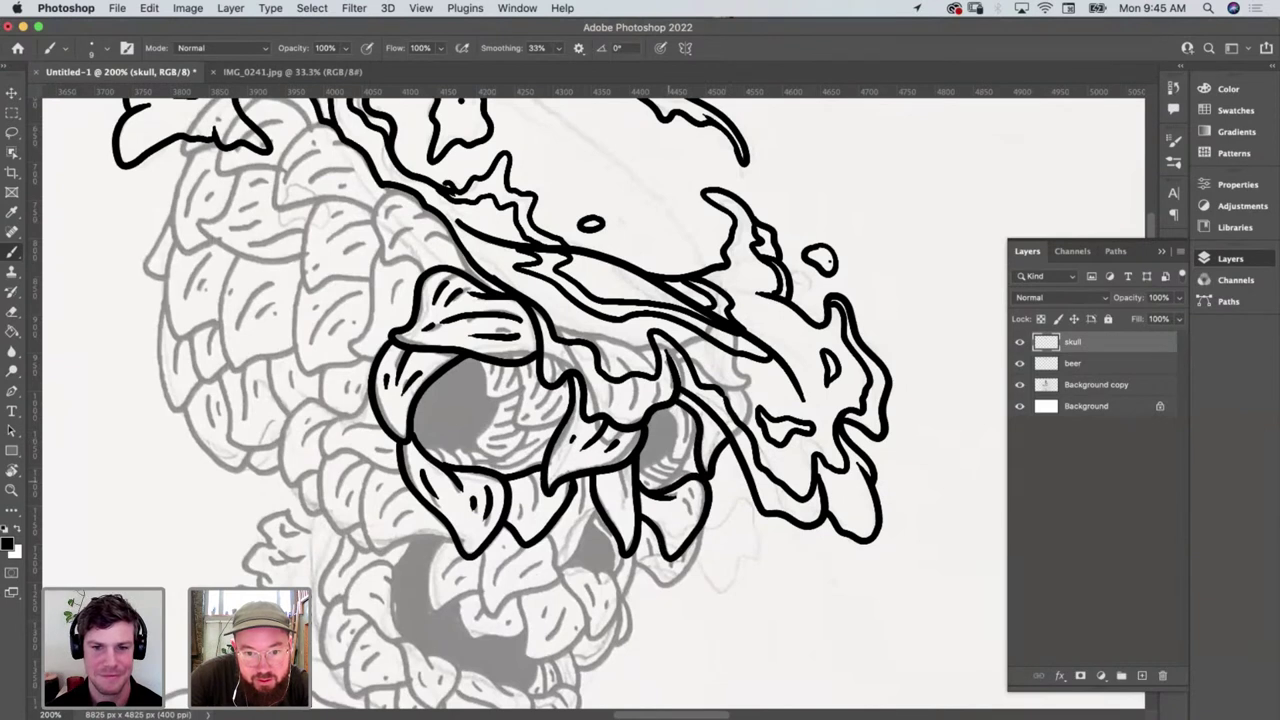
{"action": "left_click_drag", "start_coordinate": [664, 486], "coordinate": [698, 442]}
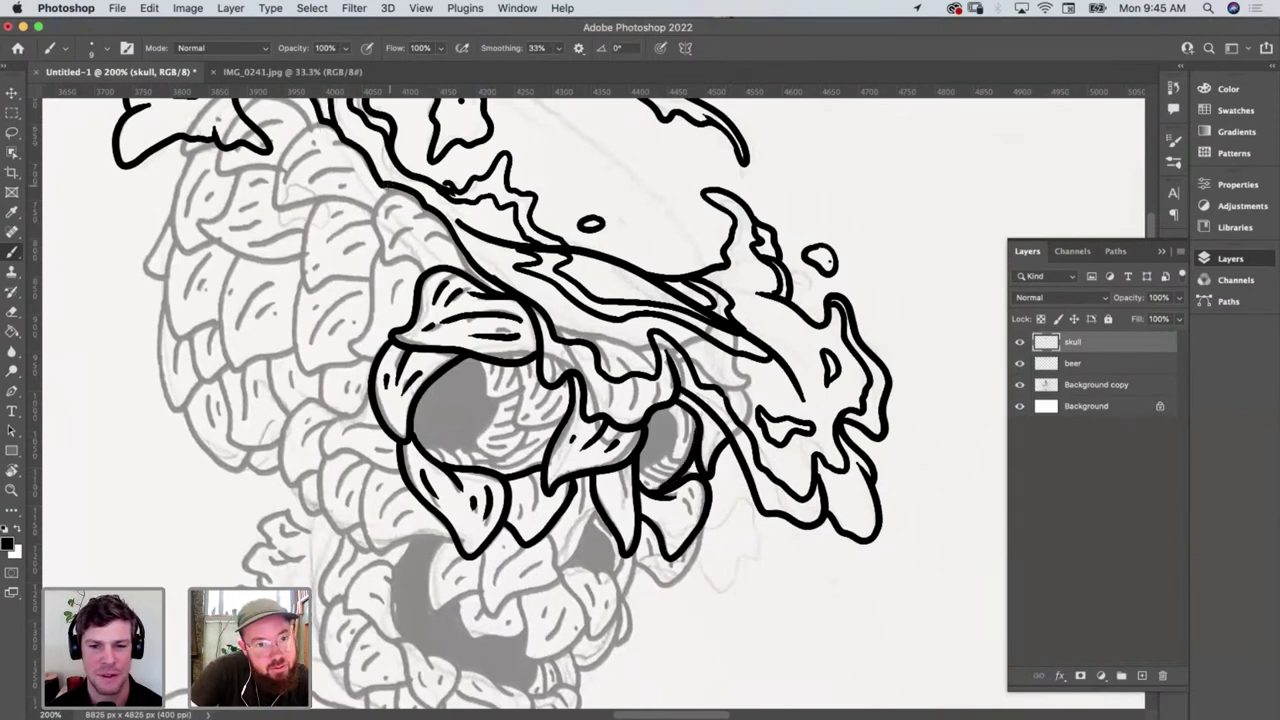
Ink the scale edges along the underside of the beer splash, from above the large eye socket's brow up to the crown
{"action": "mouse_move", "coordinate": [378, 190]}
{"action": "left_mouse_down"}
{"action": "mouse_move", "coordinate": [382, 272]}
{"action": "mouse_move", "coordinate": [436, 280]}
{"action": "left_mouse_up"}
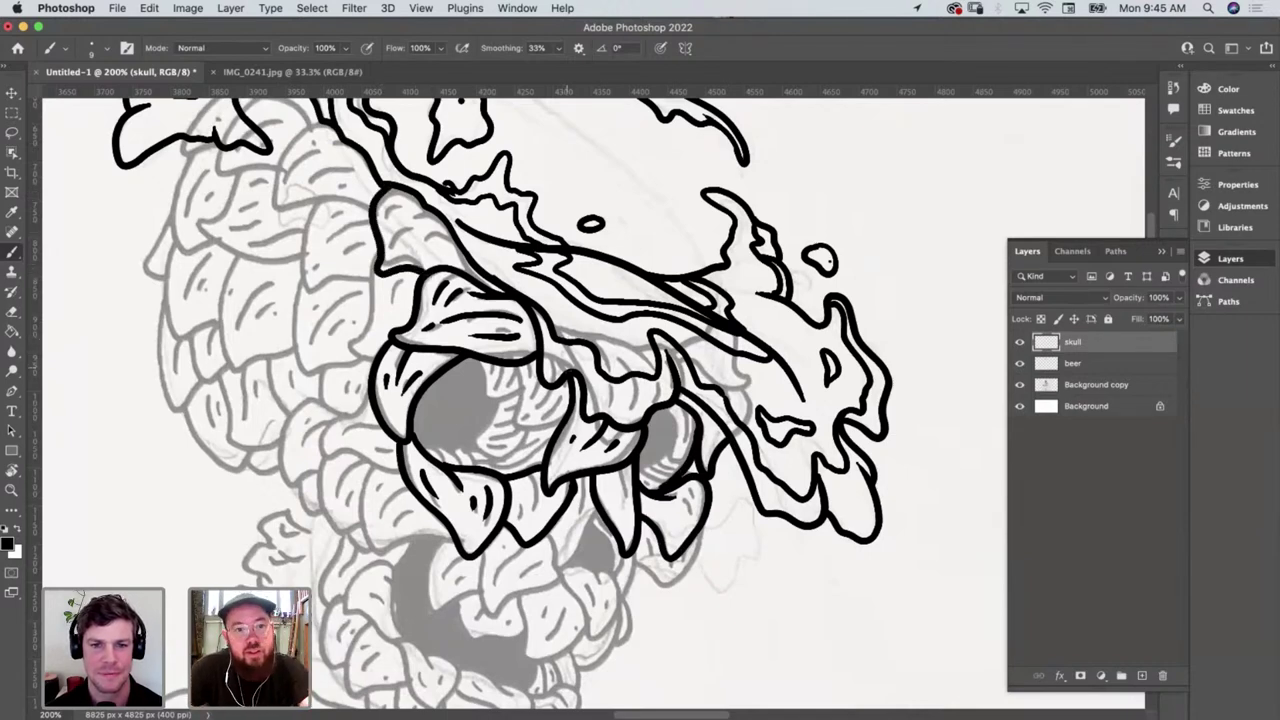
{"action": "scroll", "coordinate": [565, 400], "scroll_direction": "up", "scroll_amount": 5}
{"action": "scroll", "coordinate": [565, 400], "scroll_direction": "left", "scroll_amount": 4}
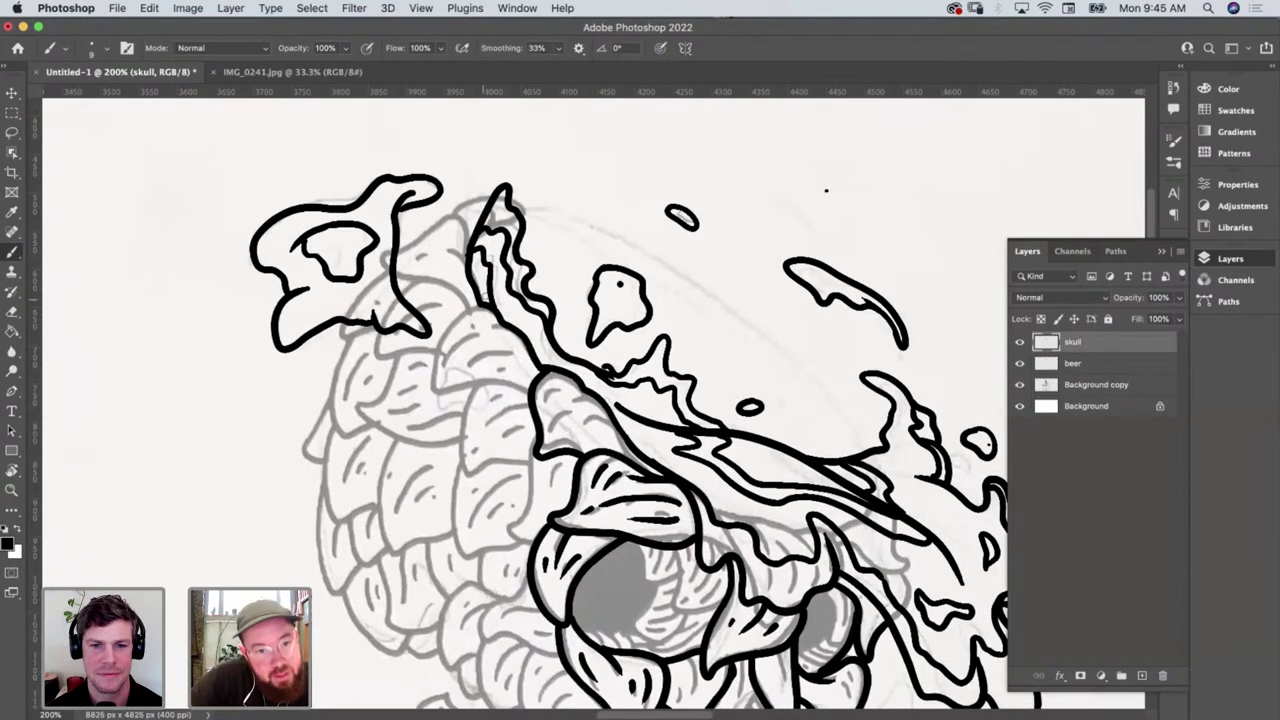
{"action": "mouse_move", "coordinate": [478, 304]}
{"action": "left_mouse_down"}
{"action": "mouse_move", "coordinate": [439, 391]}
{"action": "mouse_move", "coordinate": [452, 379]}
{"action": "mouse_move", "coordinate": [533, 389]}
{"action": "left_mouse_up"}
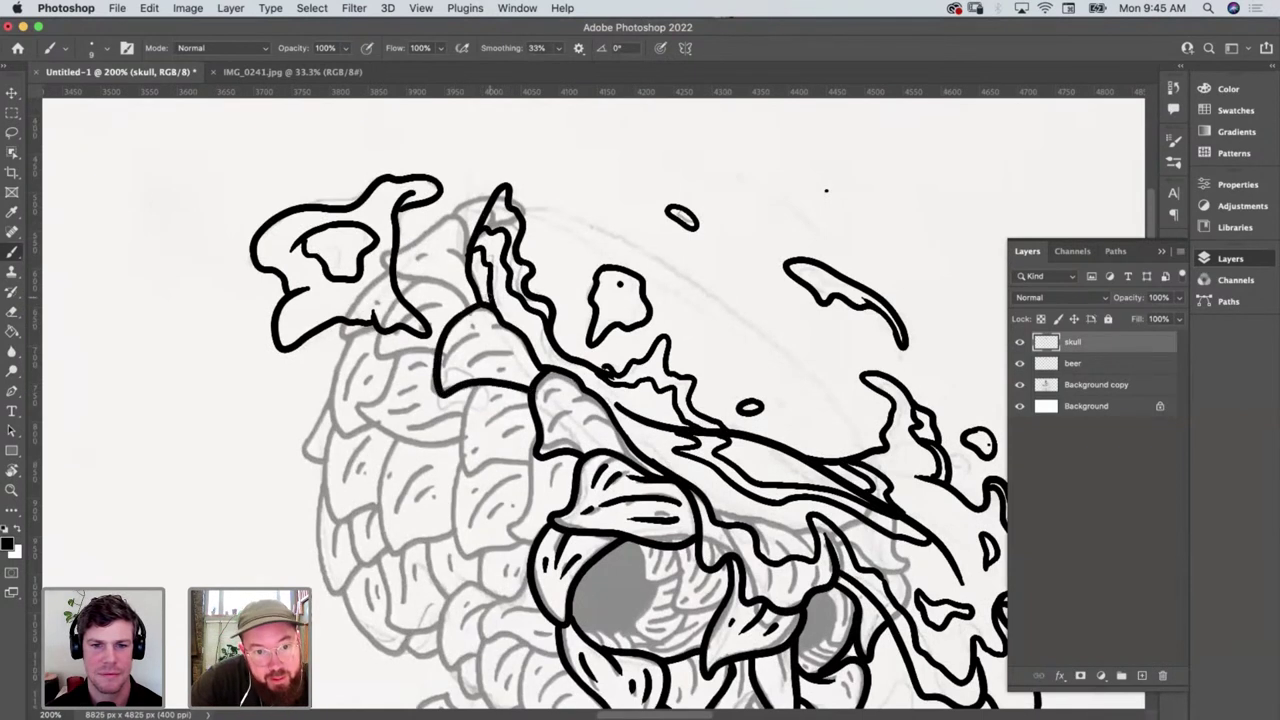
{"action": "mouse_move", "coordinate": [468, 304]}
{"action": "left_mouse_down"}
{"action": "mouse_move", "coordinate": [392, 270]}
{"action": "mouse_move", "coordinate": [462, 214]}
{"action": "mouse_move", "coordinate": [469, 257]}
{"action": "left_mouse_up"}
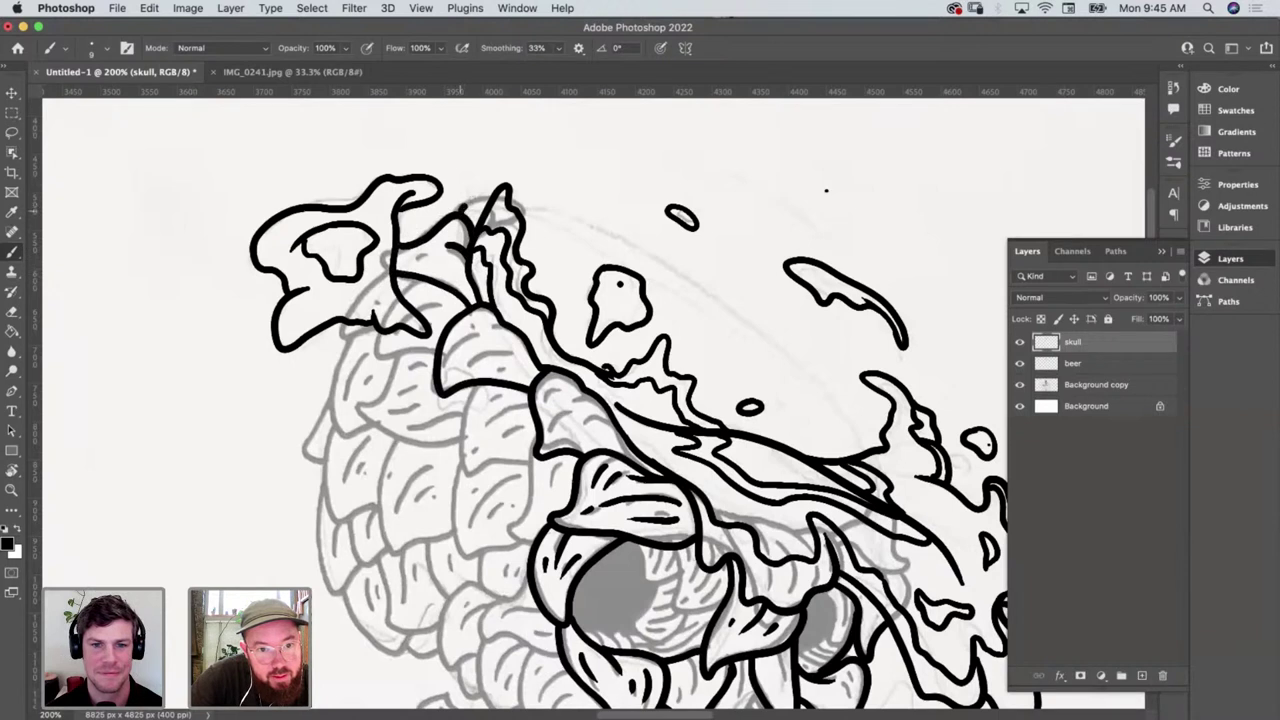
{"action": "left_click_drag", "start_coordinate": [462, 207], "coordinate": [488, 190]}
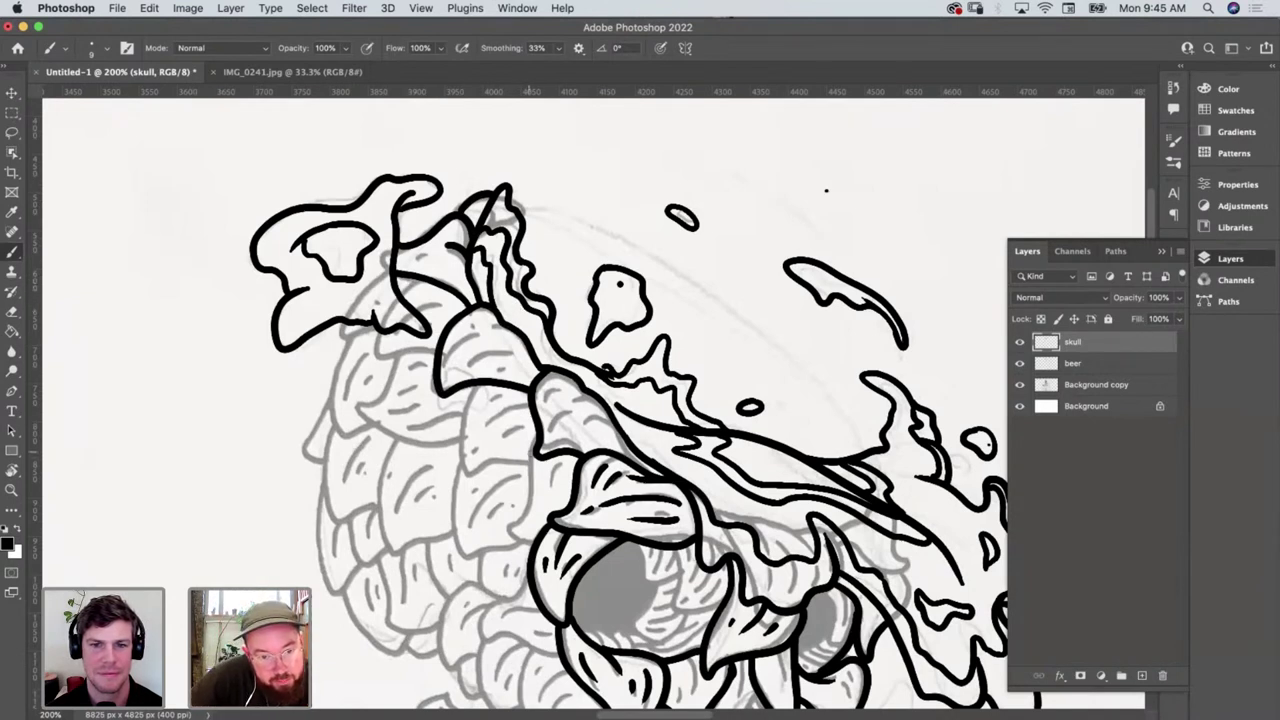
Outline the next row of scales from beside the large eye socket's brow back to below the detached splash
{"action": "left_click_drag", "start_coordinate": [542, 451], "coordinate": [532, 485]}
{"action": "mouse_move", "coordinate": [512, 518]}
{"action": "left_mouse_down"}
{"action": "mouse_move", "coordinate": [514, 538]}
{"action": "mouse_move", "coordinate": [540, 542]}
{"action": "left_mouse_up"}
{"action": "mouse_move", "coordinate": [534, 463]}
{"action": "left_mouse_down"}
{"action": "mouse_move", "coordinate": [458, 482]}
{"action": "mouse_move", "coordinate": [474, 400]}
{"action": "mouse_move", "coordinate": [504, 389]}
{"action": "left_mouse_up"}
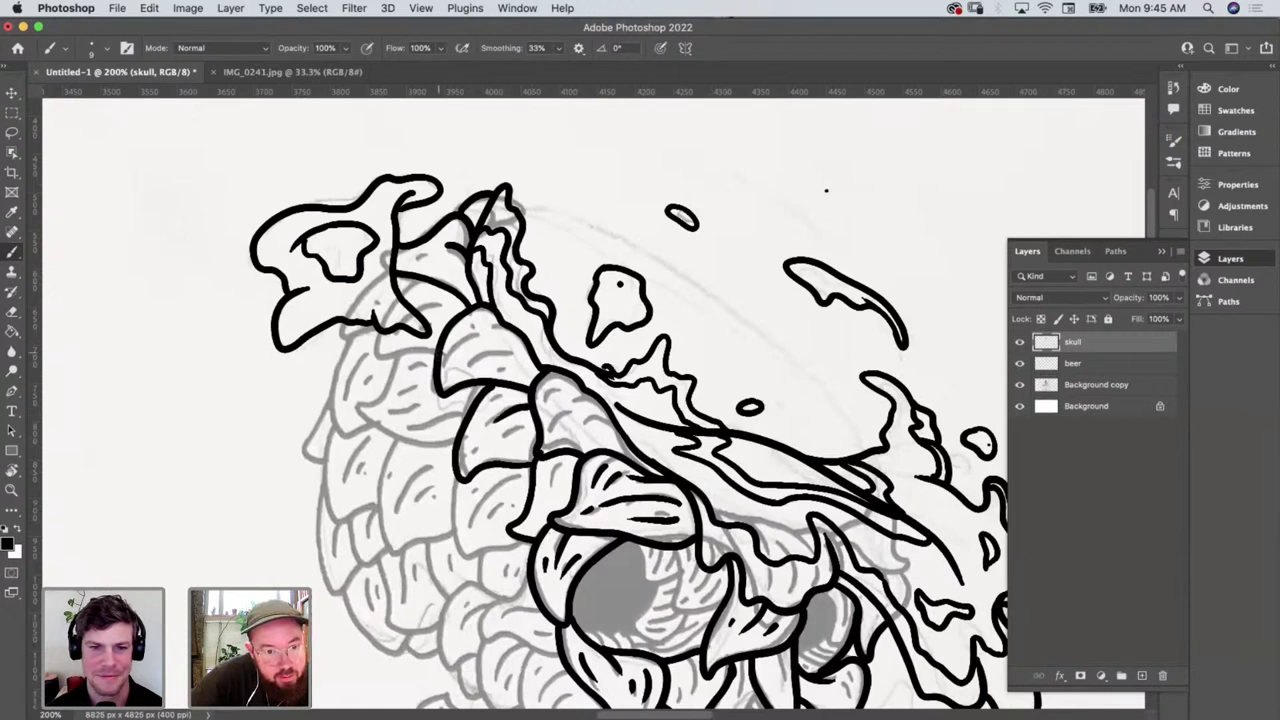
{"action": "mouse_move", "coordinate": [438, 352]}
{"action": "left_mouse_down"}
{"action": "mouse_move", "coordinate": [372, 355]}
{"action": "mouse_move", "coordinate": [376, 328]}
{"action": "mouse_move", "coordinate": [338, 345]}
{"action": "mouse_move", "coordinate": [342, 324]}
{"action": "left_mouse_up"}
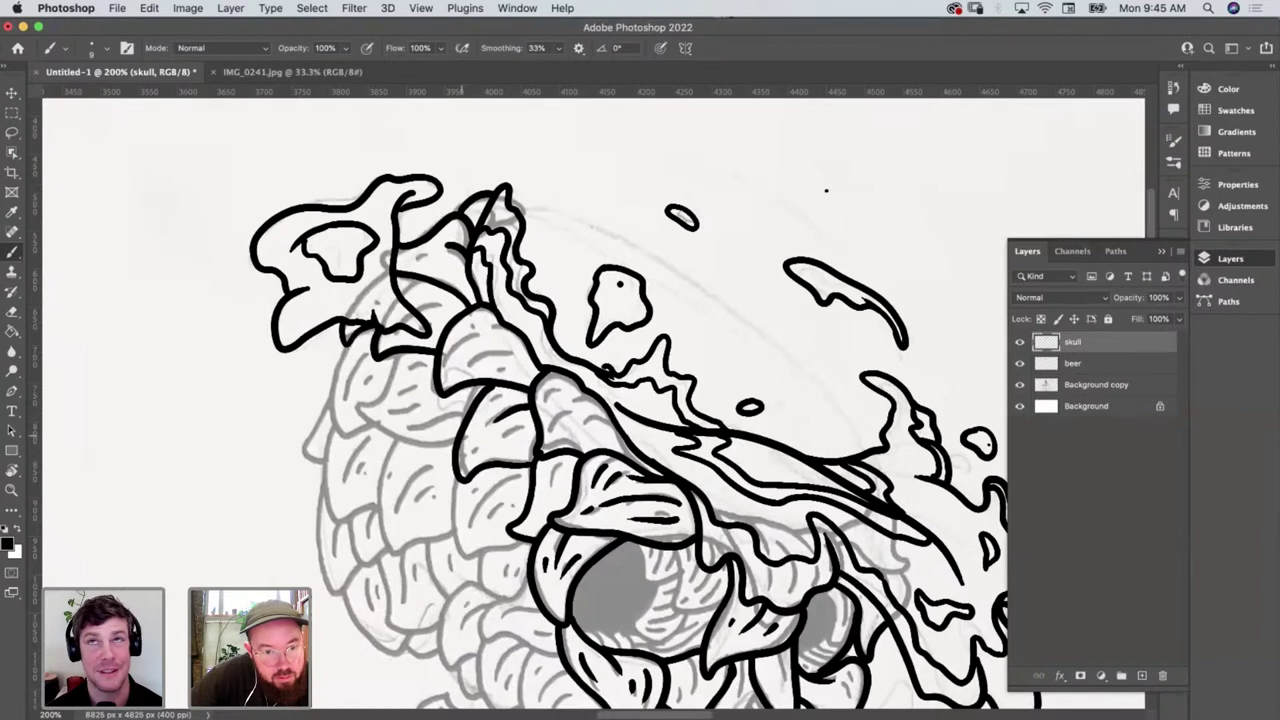
{"action": "mouse_move", "coordinate": [450, 440]}
{"action": "left_mouse_down"}
{"action": "mouse_move", "coordinate": [414, 443]}
{"action": "mouse_move", "coordinate": [360, 420]}
{"action": "mouse_move", "coordinate": [402, 354]}
{"action": "left_mouse_up"}
{"action": "mouse_move", "coordinate": [368, 426]}
{"action": "left_mouse_down"}
{"action": "mouse_move", "coordinate": [340, 442]}
{"action": "mouse_move", "coordinate": [331, 382]}
{"action": "mouse_move", "coordinate": [346, 342]}
{"action": "left_mouse_up"}
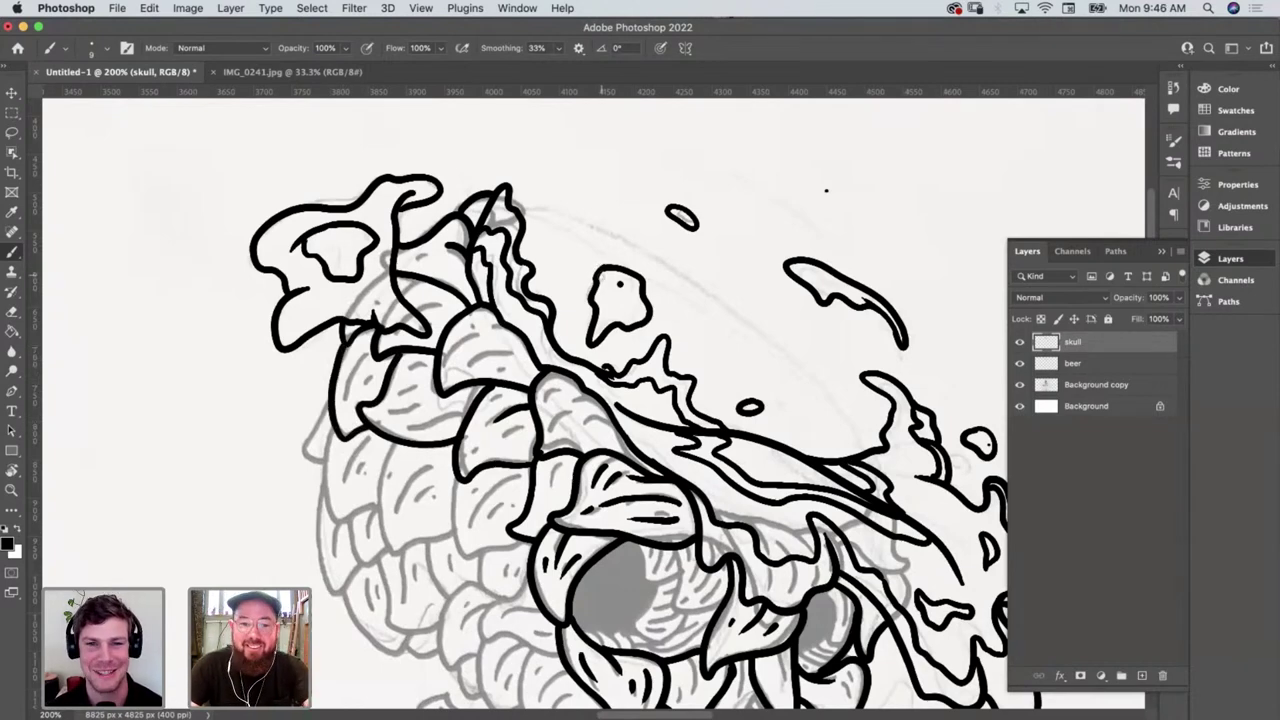
Ink the scalloped crown outline from the splash's upper tip over to the large droplet
{"action": "scroll", "coordinate": [599, 277], "scroll_direction": "down", "scroll_amount": 5}
{"action": "scroll", "coordinate": [599, 277], "scroll_direction": "right", "scroll_amount": 5}
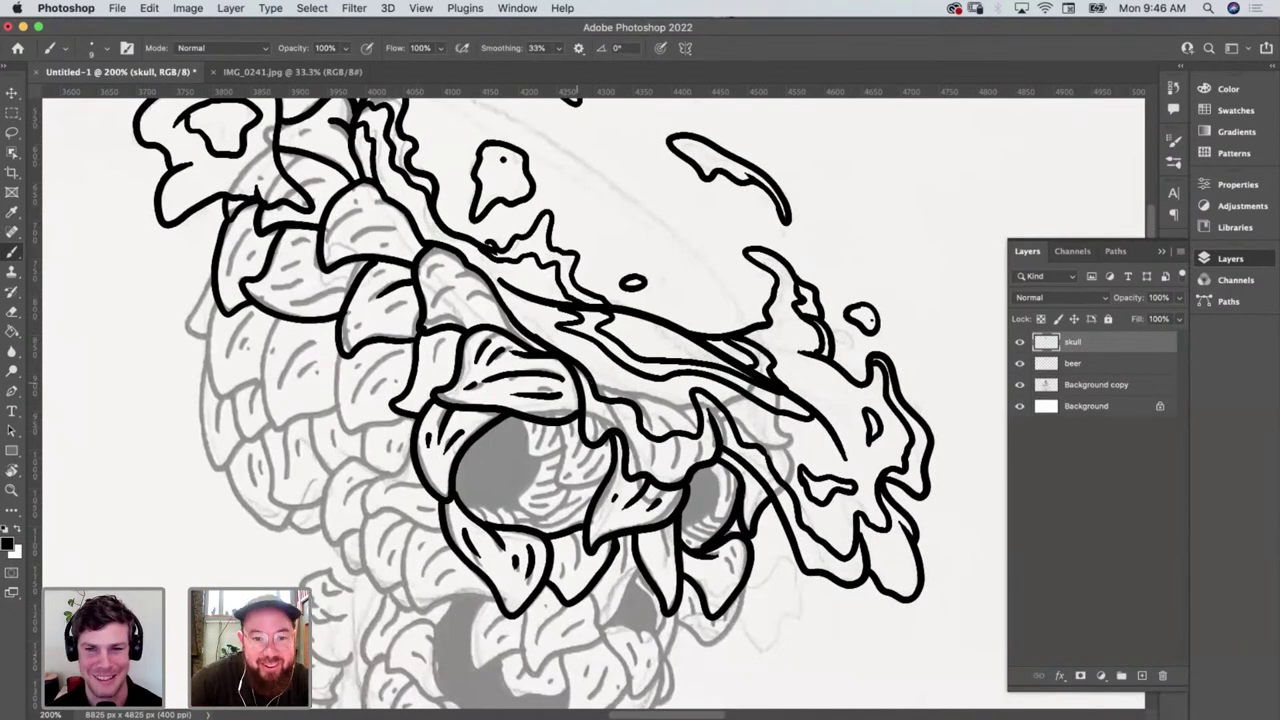
{"action": "scroll", "coordinate": [749, 213], "scroll_direction": "up", "scroll_amount": 6}
{"action": "scroll", "coordinate": [749, 213], "scroll_direction": "left", "scroll_amount": 2}
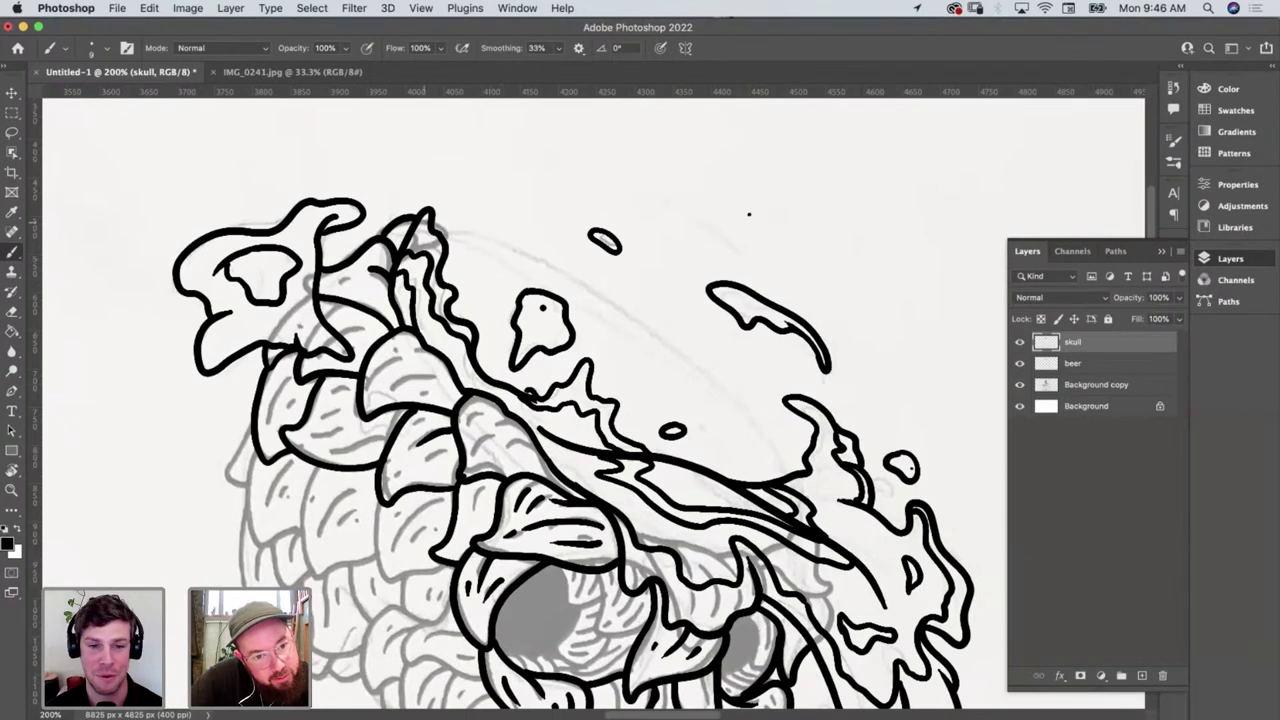
{"action": "mouse_move", "coordinate": [433, 217]}
{"action": "left_mouse_down"}
{"action": "mouse_move", "coordinate": [458, 232]}
{"action": "mouse_move", "coordinate": [446, 247]}
{"action": "left_mouse_up"}
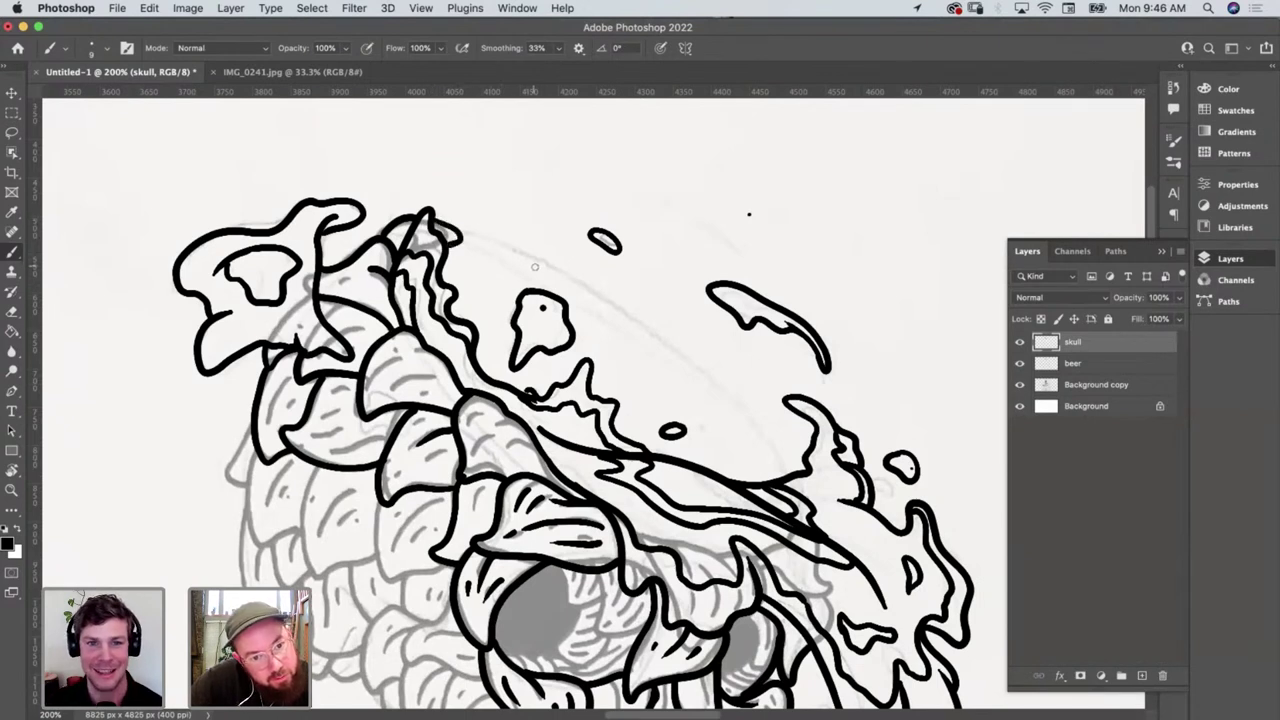
{"action": "mouse_move", "coordinate": [532, 270]}
{"action": "left_mouse_down"}
{"action": "mouse_move", "coordinate": [514, 242]}
{"action": "mouse_move", "coordinate": [454, 221]}
{"action": "left_mouse_up"}
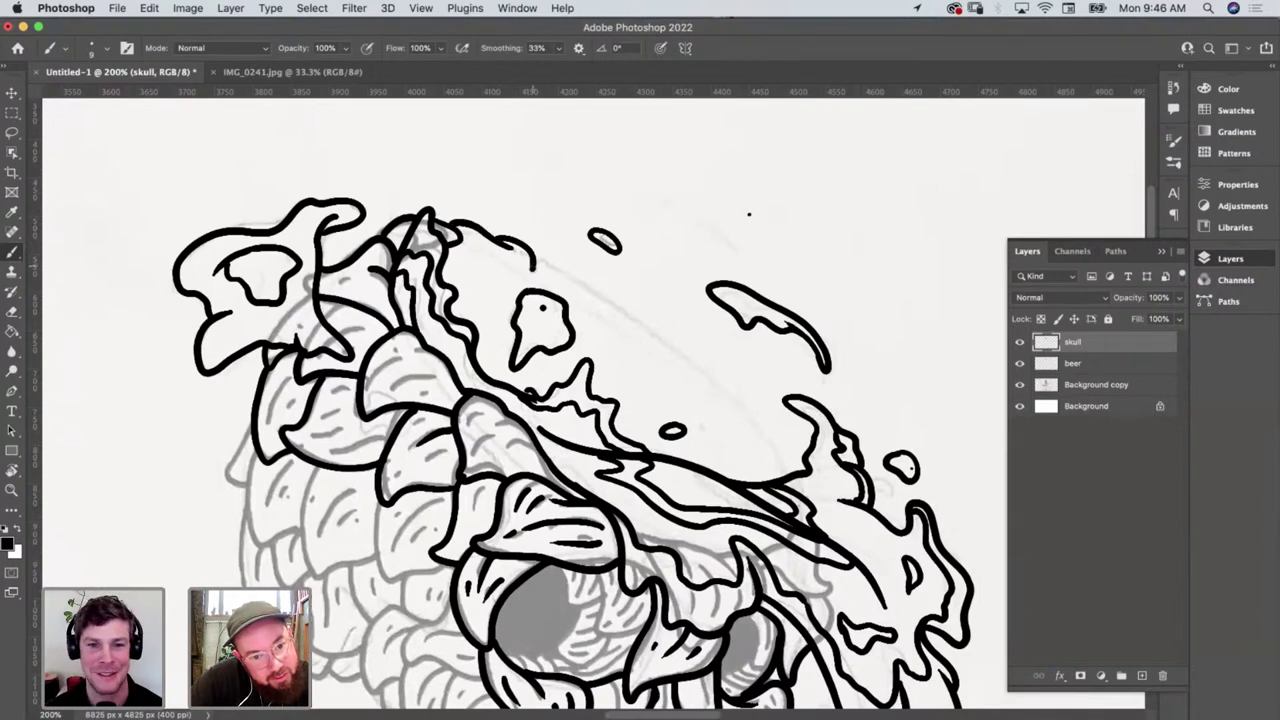
{"action": "left_click_drag", "start_coordinate": [534, 266], "coordinate": [508, 298]}
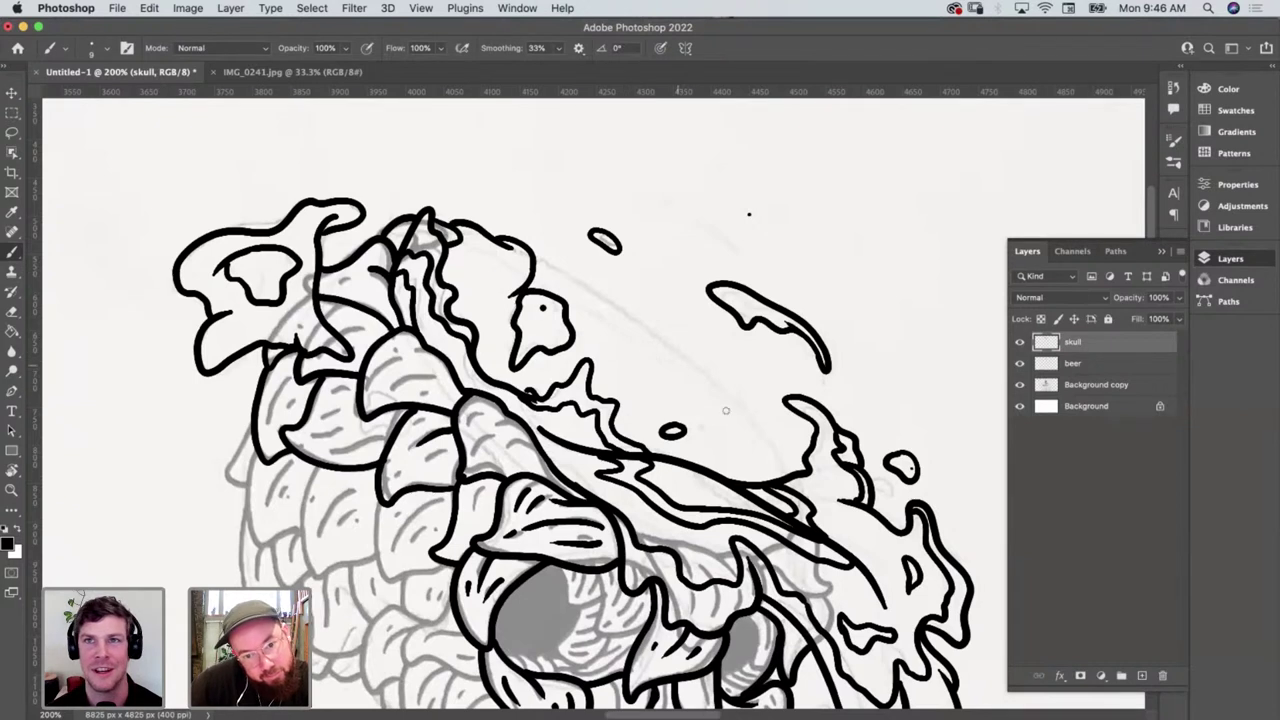
Ink the cluster of overlapping scales behind the splash's upper edge, around the small oval droplet, with short texture marks
{"action": "mouse_move", "coordinate": [797, 469]}
{"action": "left_mouse_down"}
{"action": "mouse_move", "coordinate": [725, 410]}
{"action": "mouse_move", "coordinate": [716, 462]}
{"action": "mouse_move", "coordinate": [709, 428]}
{"action": "mouse_move", "coordinate": [684, 450]}
{"action": "mouse_move", "coordinate": [706, 470]}
{"action": "left_mouse_up"}
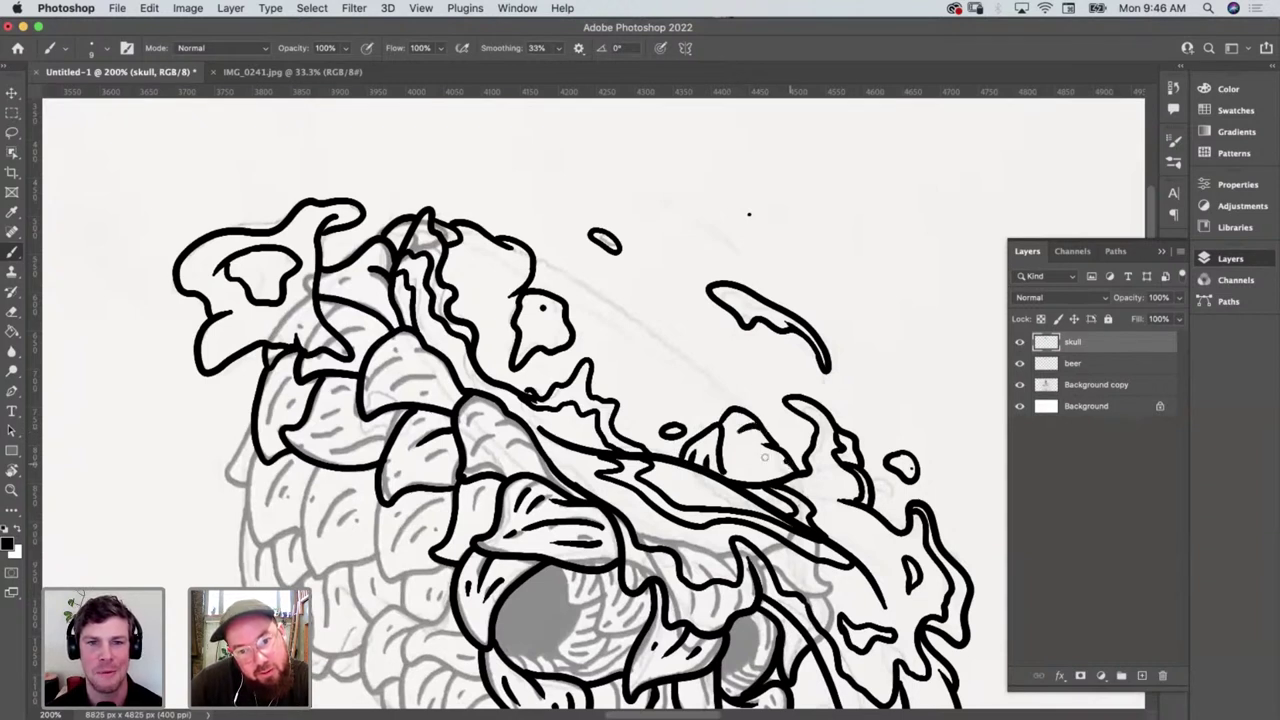
{"action": "left_click_drag", "start_coordinate": [764, 456], "coordinate": [732, 460]}
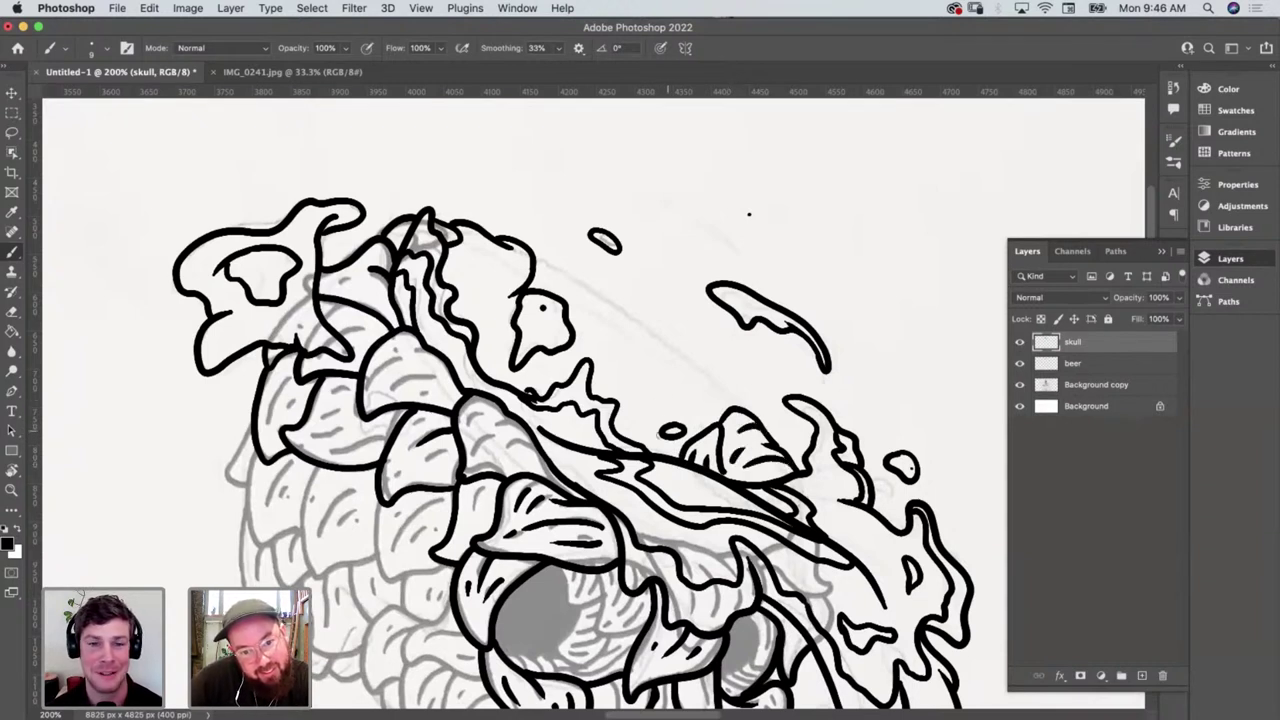
{"action": "mouse_move", "coordinate": [652, 452]}
{"action": "left_mouse_down"}
{"action": "mouse_move", "coordinate": [650, 389]}
{"action": "mouse_move", "coordinate": [622, 399]}
{"action": "mouse_move", "coordinate": [640, 426]}
{"action": "left_mouse_up"}
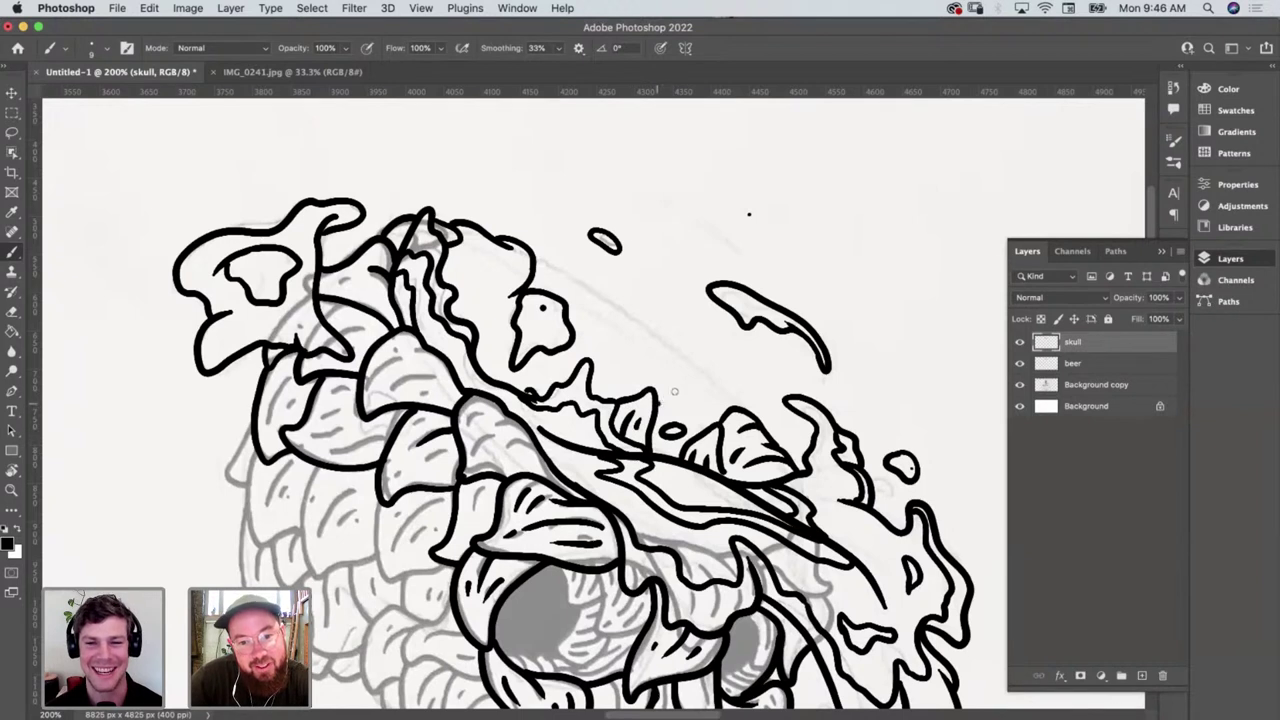
{"action": "mouse_move", "coordinate": [662, 402]}
{"action": "left_mouse_down"}
{"action": "mouse_move", "coordinate": [708, 378]}
{"action": "mouse_move", "coordinate": [706, 426]}
{"action": "mouse_move", "coordinate": [688, 428]}
{"action": "left_mouse_up"}
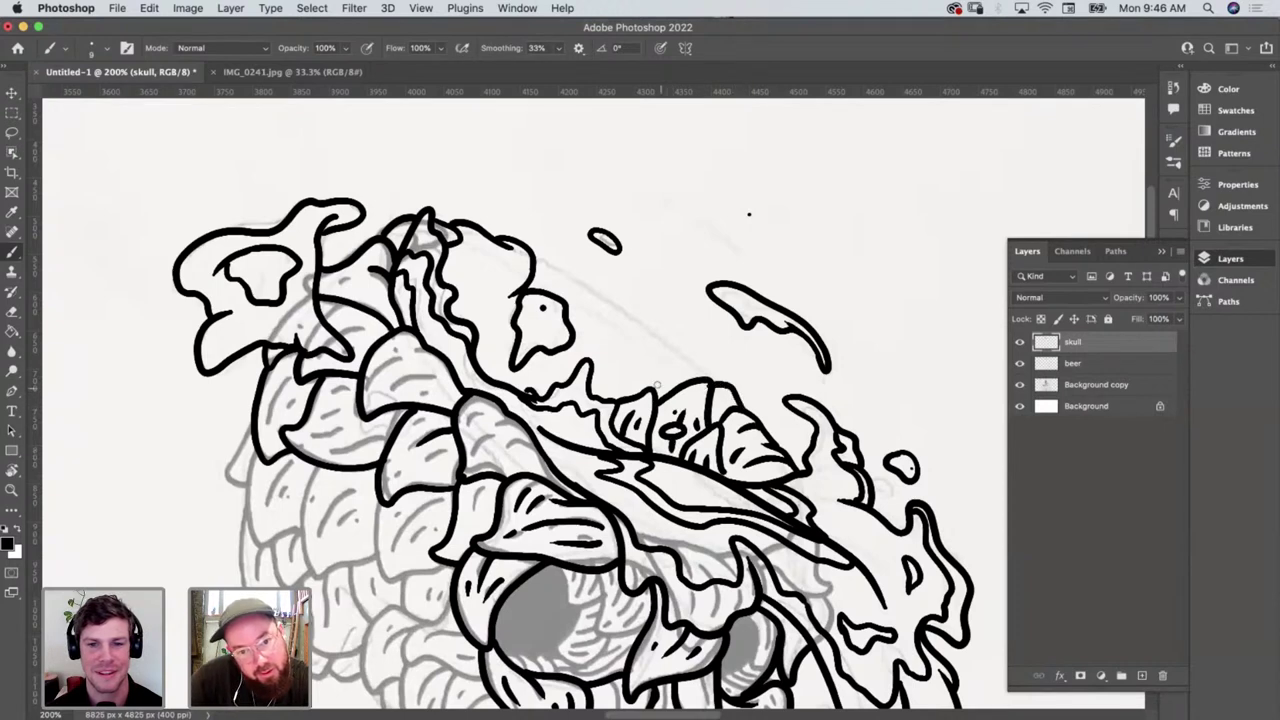
{"action": "mouse_move", "coordinate": [620, 392]}
{"action": "left_mouse_down"}
{"action": "mouse_move", "coordinate": [622, 330]}
{"action": "mouse_move", "coordinate": [572, 350]}
{"action": "mouse_move", "coordinate": [548, 388]}
{"action": "mouse_move", "coordinate": [660, 332]}
{"action": "mouse_move", "coordinate": [703, 354]}
{"action": "mouse_move", "coordinate": [712, 376]}
{"action": "mouse_move", "coordinate": [630, 372]}
{"action": "left_mouse_up"}
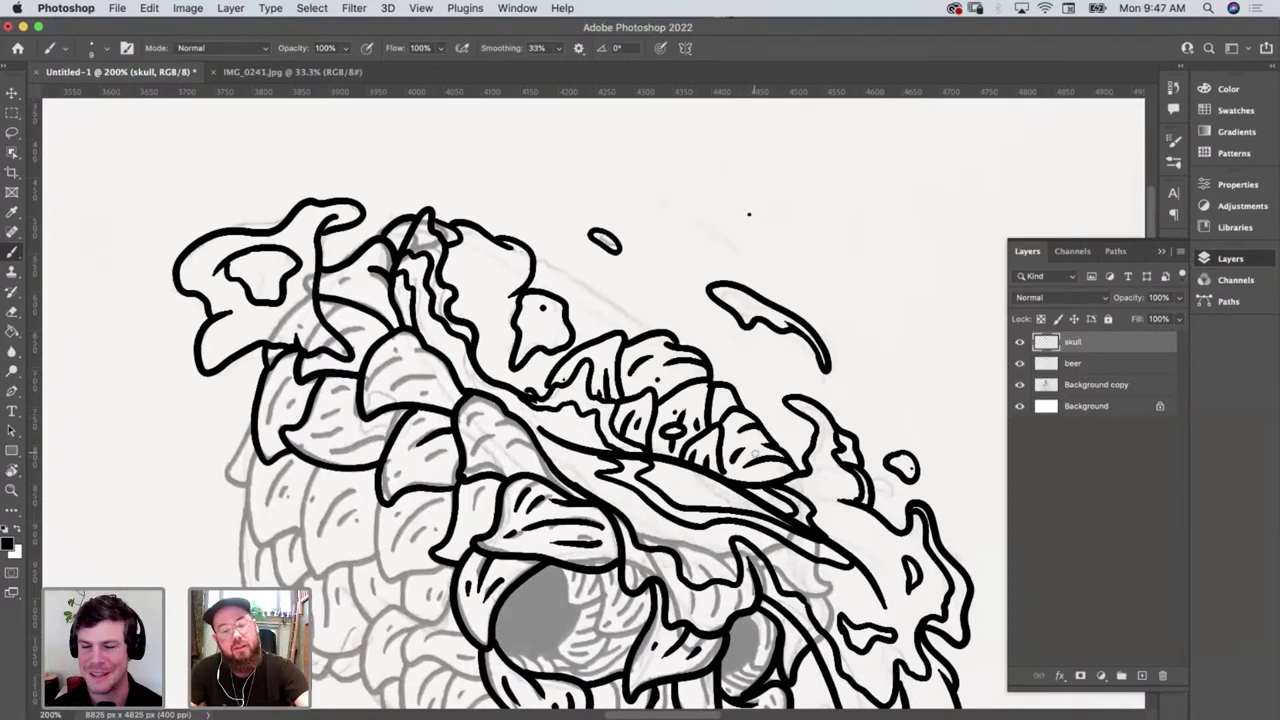
Ink the small layered scales and texture marks along the inner side and lower rim of the large eye socket
{"action": "scroll", "coordinate": [749, 213], "scroll_direction": "down", "scroll_amount": 5}
{"action": "scroll", "coordinate": [749, 213], "scroll_direction": "right", "scroll_amount": 2}
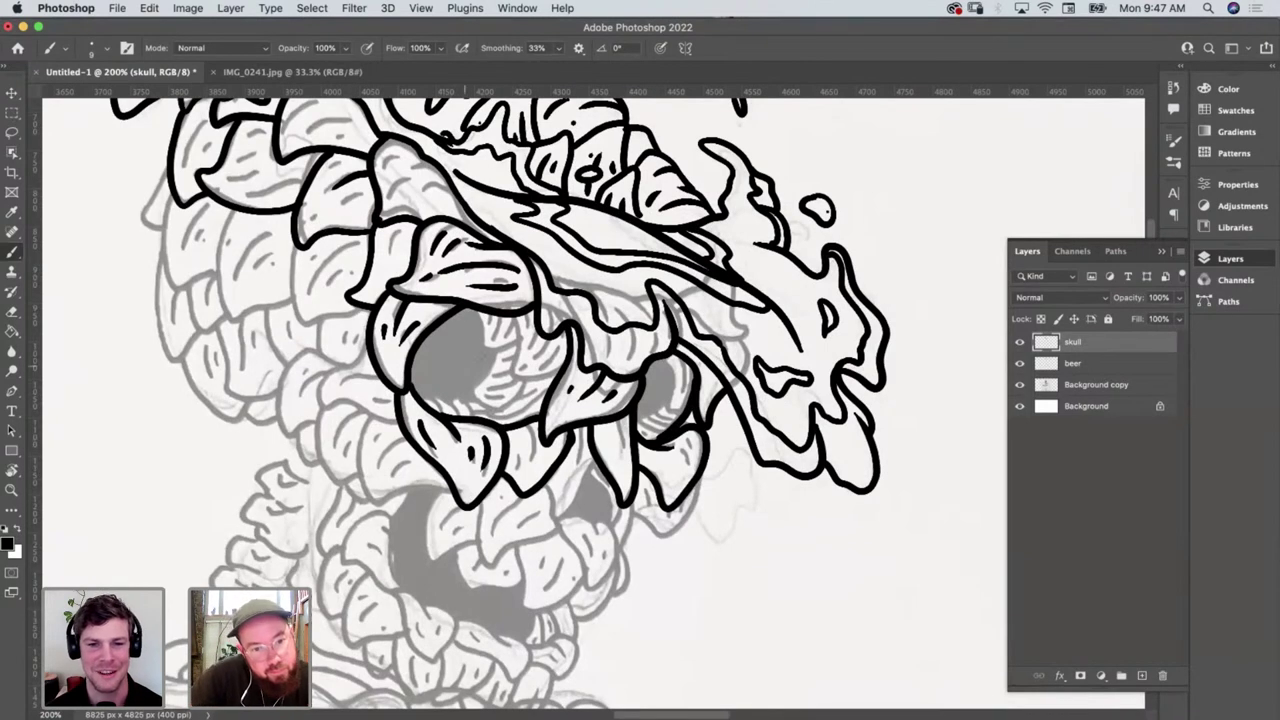
{"action": "mouse_move", "coordinate": [521, 312]}
{"action": "left_mouse_down"}
{"action": "mouse_move", "coordinate": [513, 374]}
{"action": "mouse_move", "coordinate": [546, 381]}
{"action": "mouse_move", "coordinate": [532, 360]}
{"action": "left_mouse_up"}
{"action": "mouse_move", "coordinate": [488, 320]}
{"action": "left_mouse_down"}
{"action": "mouse_move", "coordinate": [486, 352]}
{"action": "mouse_move", "coordinate": [512, 345]}
{"action": "left_mouse_up"}
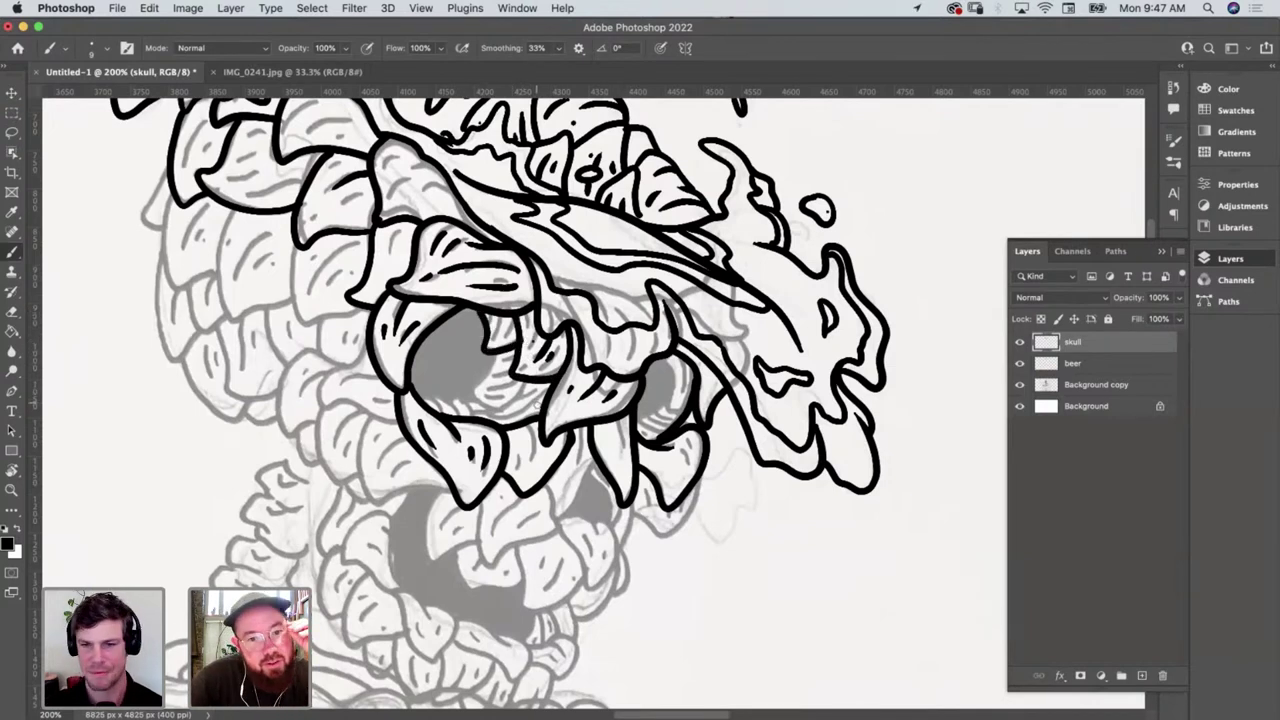
{"action": "scroll", "coordinate": [536, 429], "scroll_direction": "left", "scroll_amount": 5}
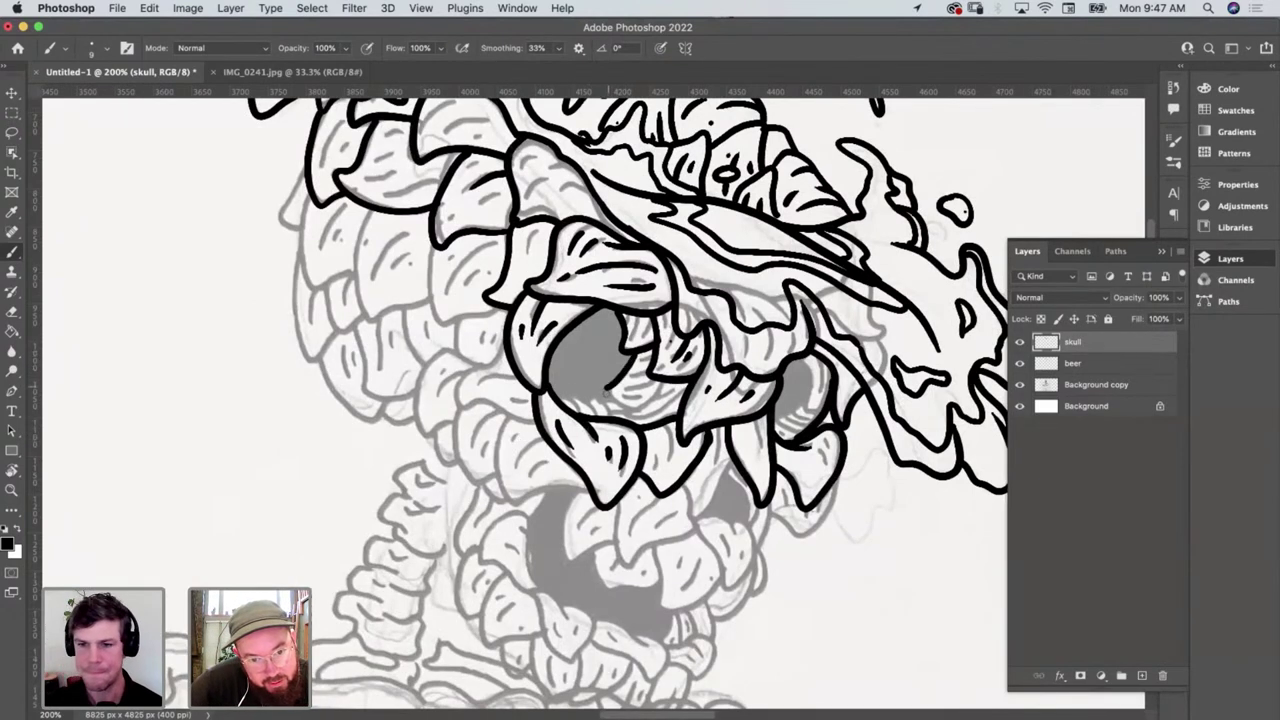
{"action": "mouse_move", "coordinate": [648, 406]}
{"action": "left_mouse_down"}
{"action": "mouse_move", "coordinate": [580, 410]}
{"action": "mouse_move", "coordinate": [608, 402]}
{"action": "left_mouse_up"}
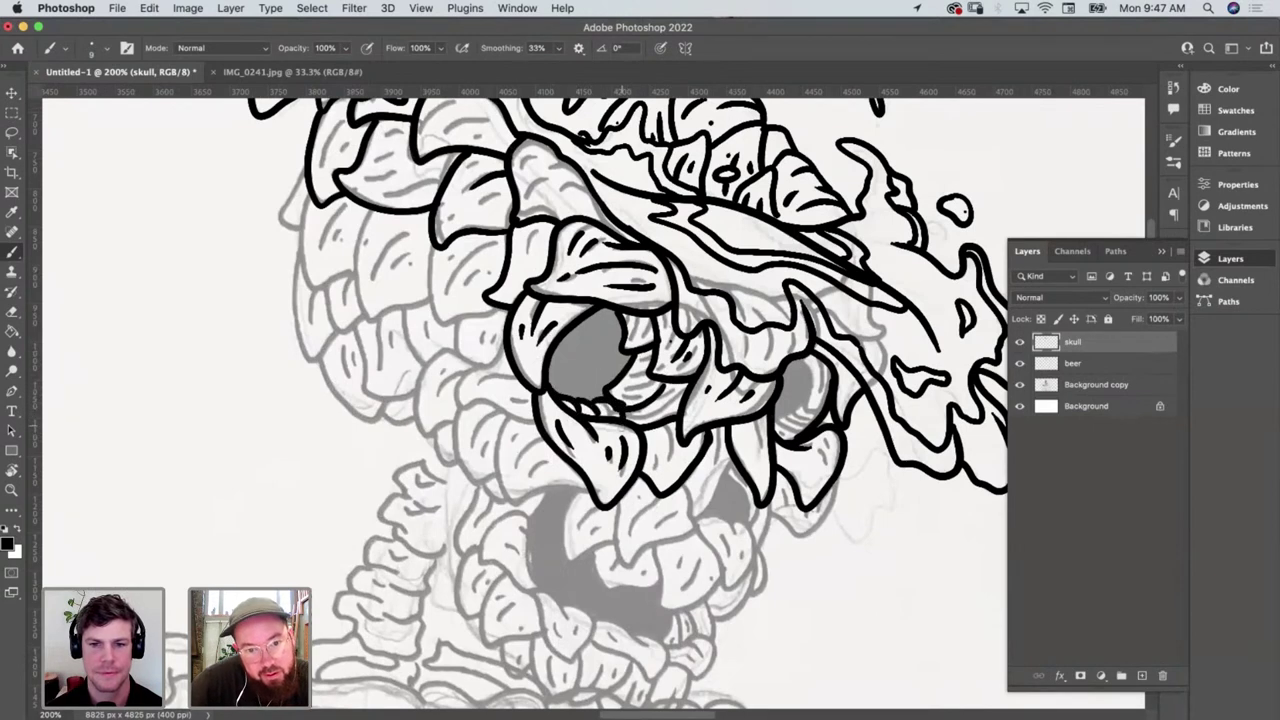
{"action": "mouse_move", "coordinate": [656, 414]}
{"action": "left_mouse_down"}
{"action": "mouse_move", "coordinate": [676, 404]}
{"action": "mouse_move", "coordinate": [636, 375]}
{"action": "left_mouse_up"}
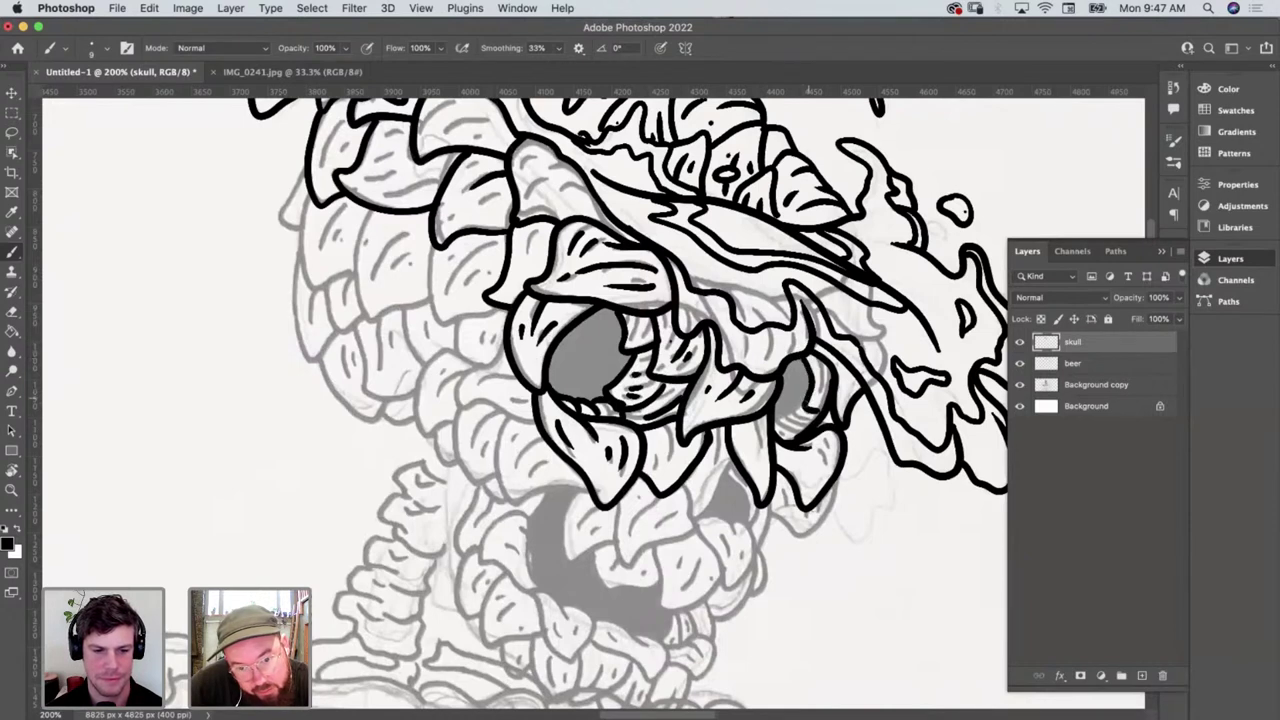
Add short texture lines inside the smaller eye socket's rim and on the scale beside the large socket
{"action": "mouse_move", "coordinate": [804, 405]}
{"action": "left_mouse_down"}
{"action": "mouse_move", "coordinate": [778, 413]}
{"action": "mouse_move", "coordinate": [798, 428]}
{"action": "mouse_move", "coordinate": [812, 418]}
{"action": "left_mouse_up"}
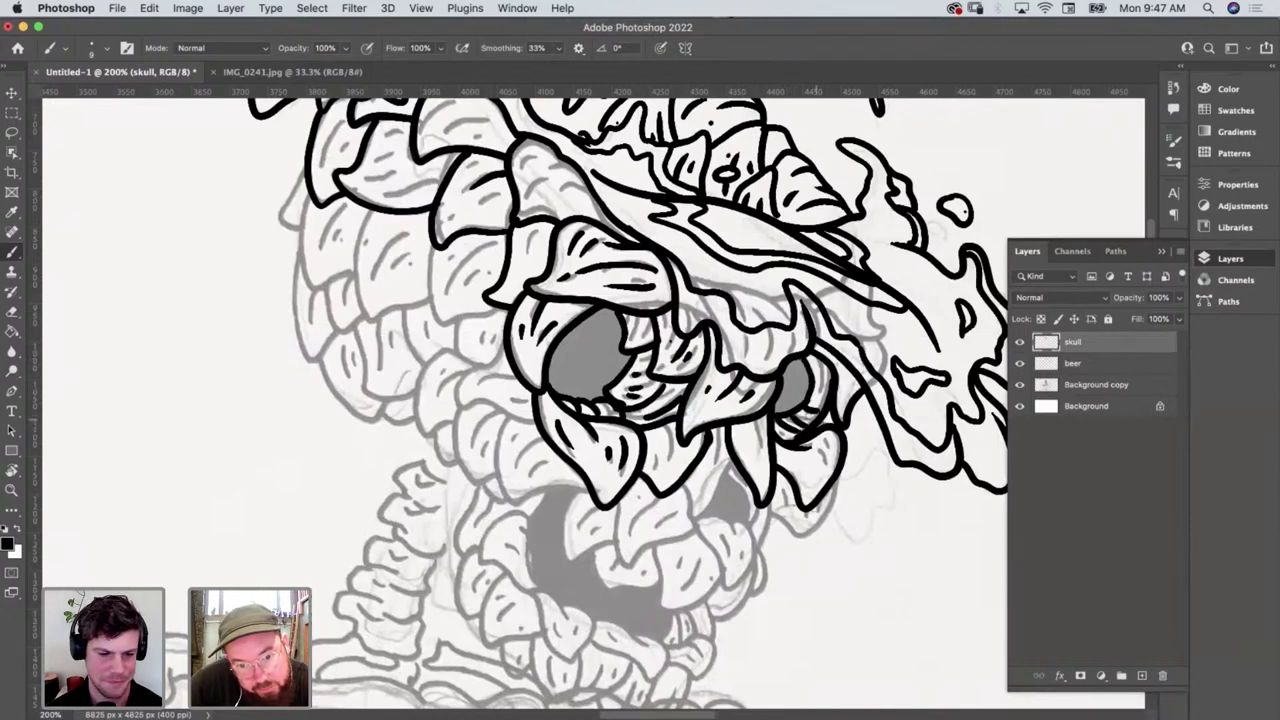
{"action": "left_click_drag", "start_coordinate": [822, 362], "coordinate": [823, 396]}
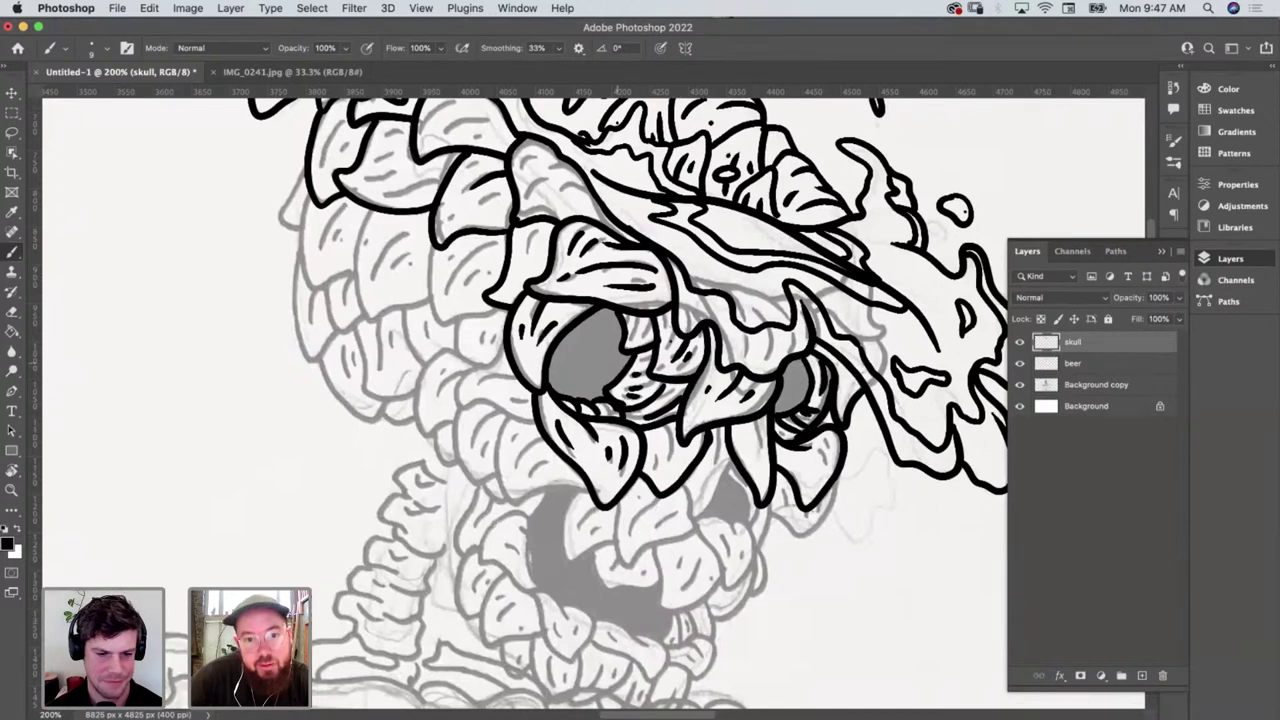
{"action": "left_click_drag", "start_coordinate": [674, 348], "coordinate": [664, 322]}
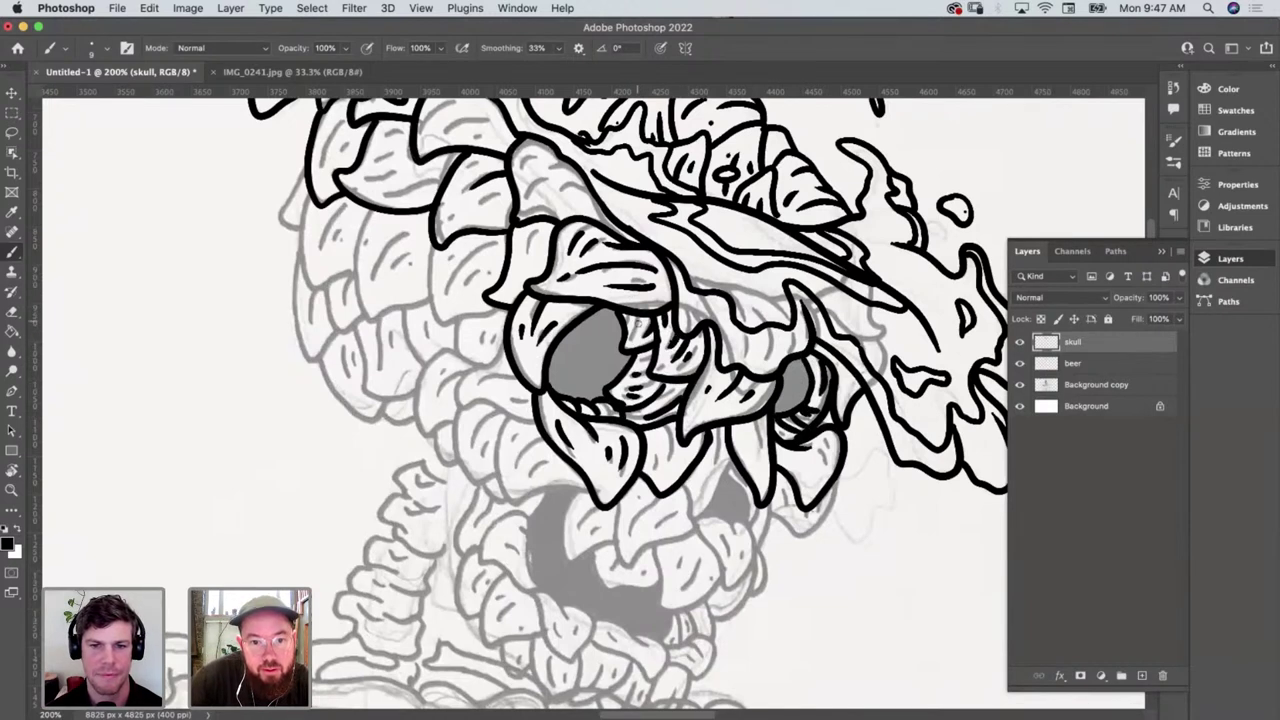
Hide the "Background copy" sketch layer to check the inked linework alone, and show it again
{"action": "left_click", "coordinate": [1020, 384]}
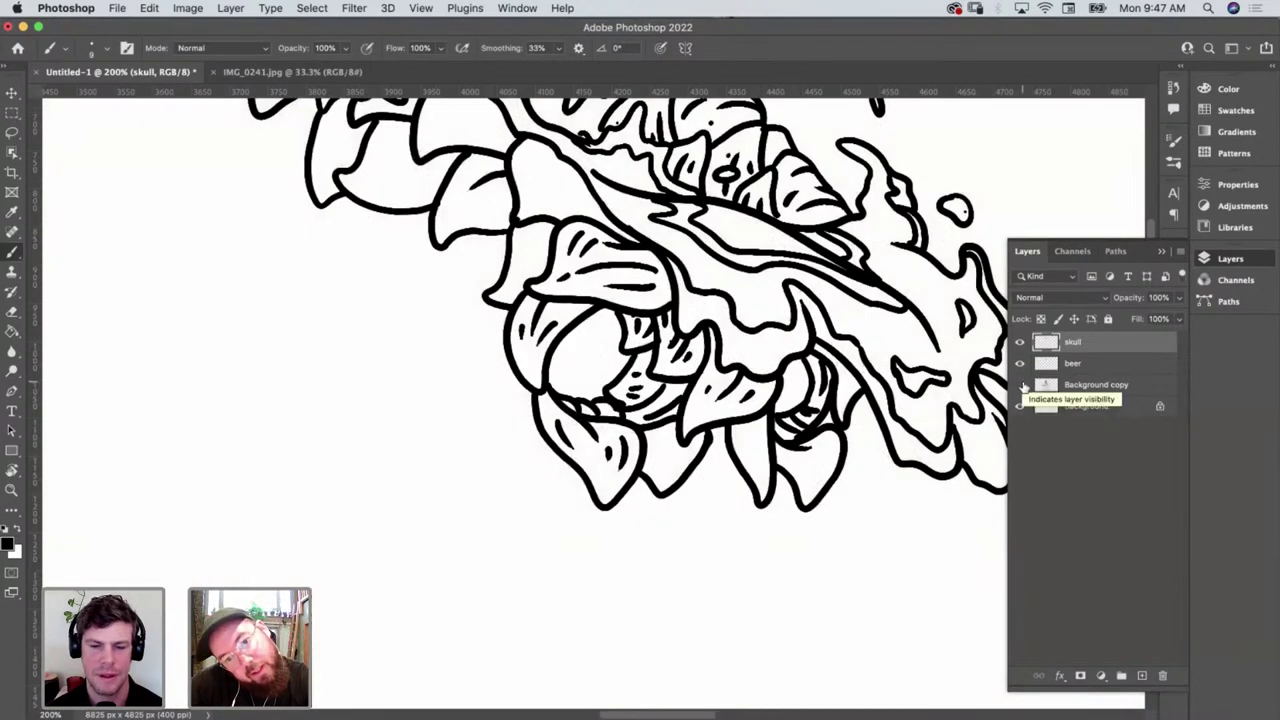
{"action": "left_click", "coordinate": [1020, 386]}
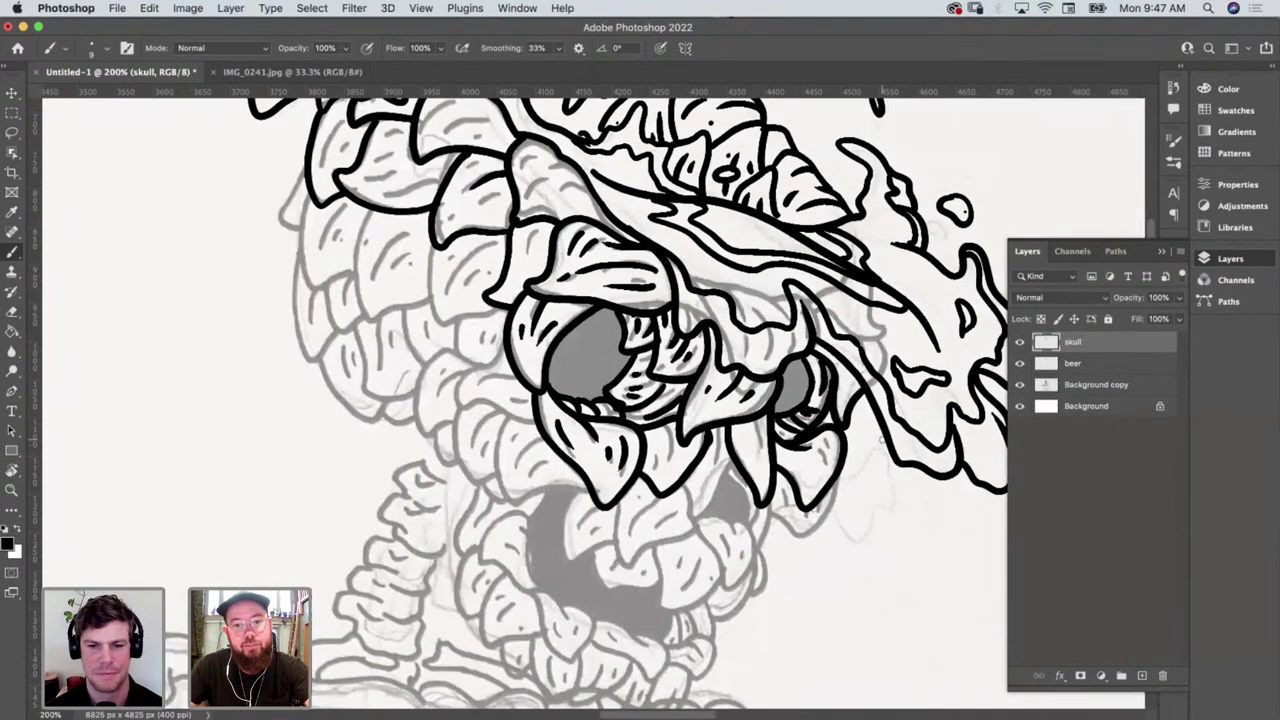
Fill the large eye socket with solid black, and undo a fill tried for the smaller socket
{"action": "scroll", "coordinate": [813, 155], "scroll_direction": "up", "scroll_amount": 5}
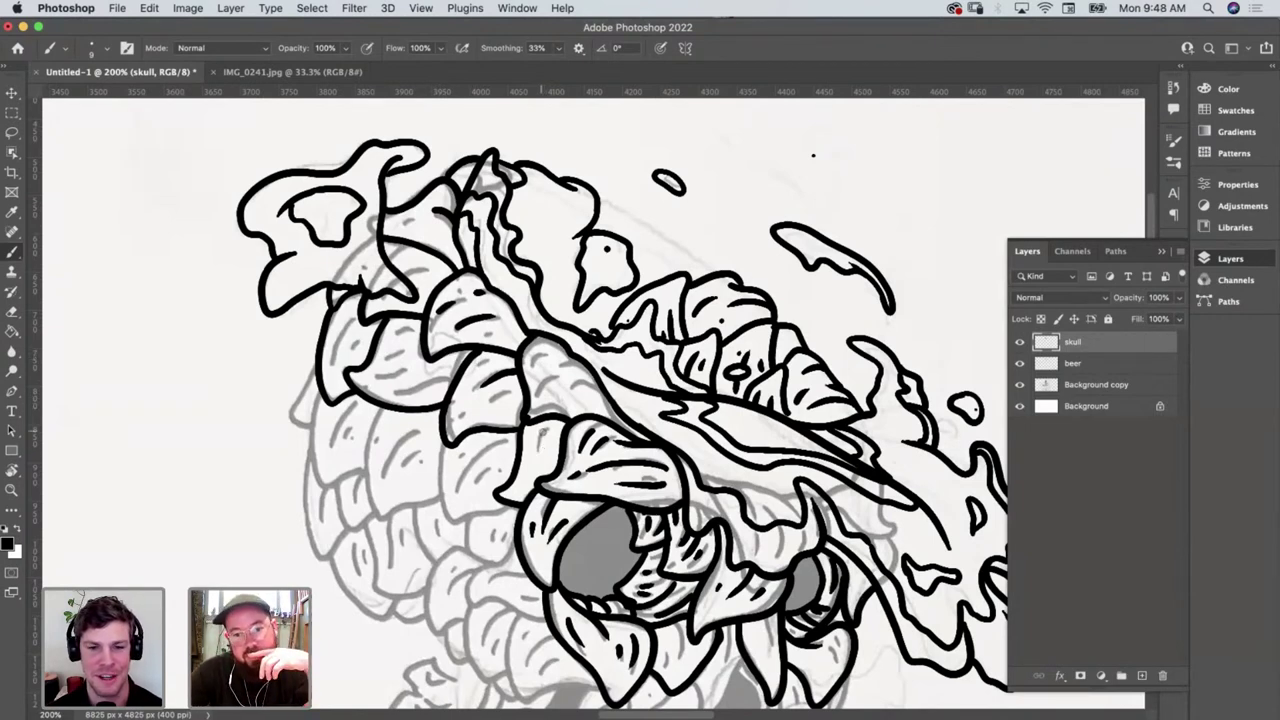
{"action": "scroll", "coordinate": [550, 448], "scroll_direction": "down", "scroll_amount": 3}
{"action": "scroll", "coordinate": [550, 448], "scroll_direction": "right", "scroll_amount": 4}
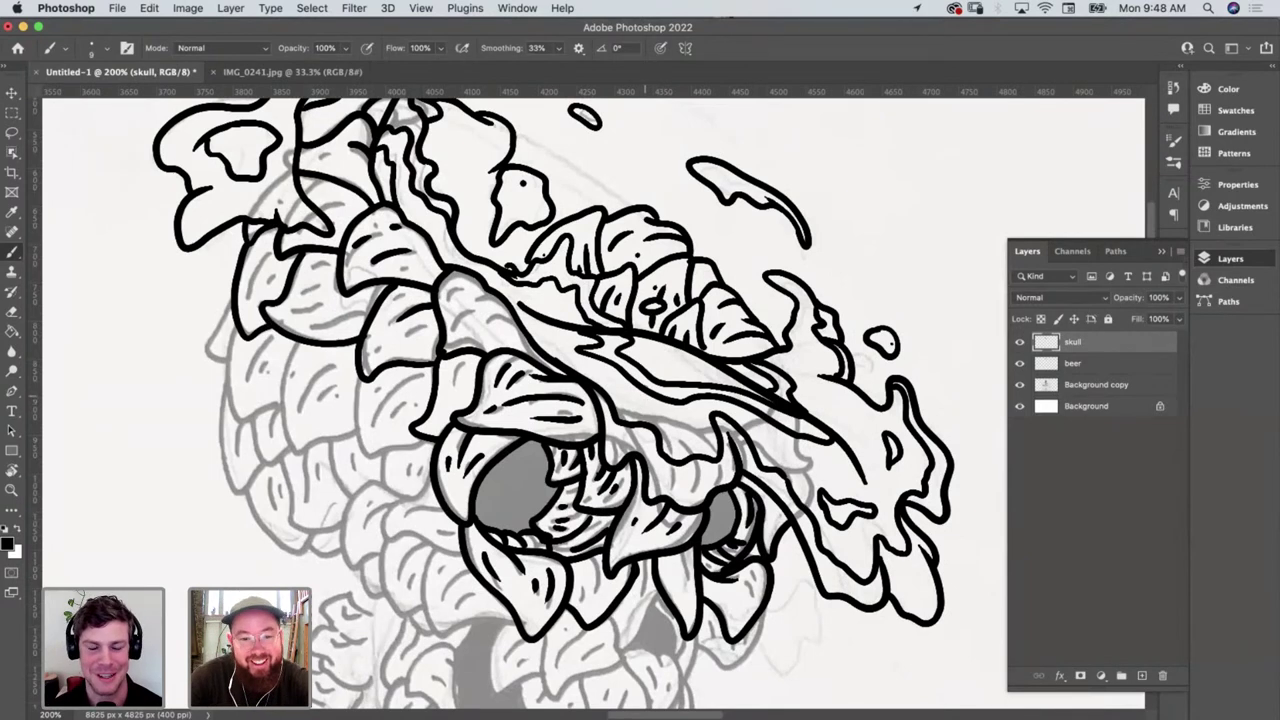
{"action": "key", "text": "g"}
{"action": "left_click", "coordinate": [530, 482]}
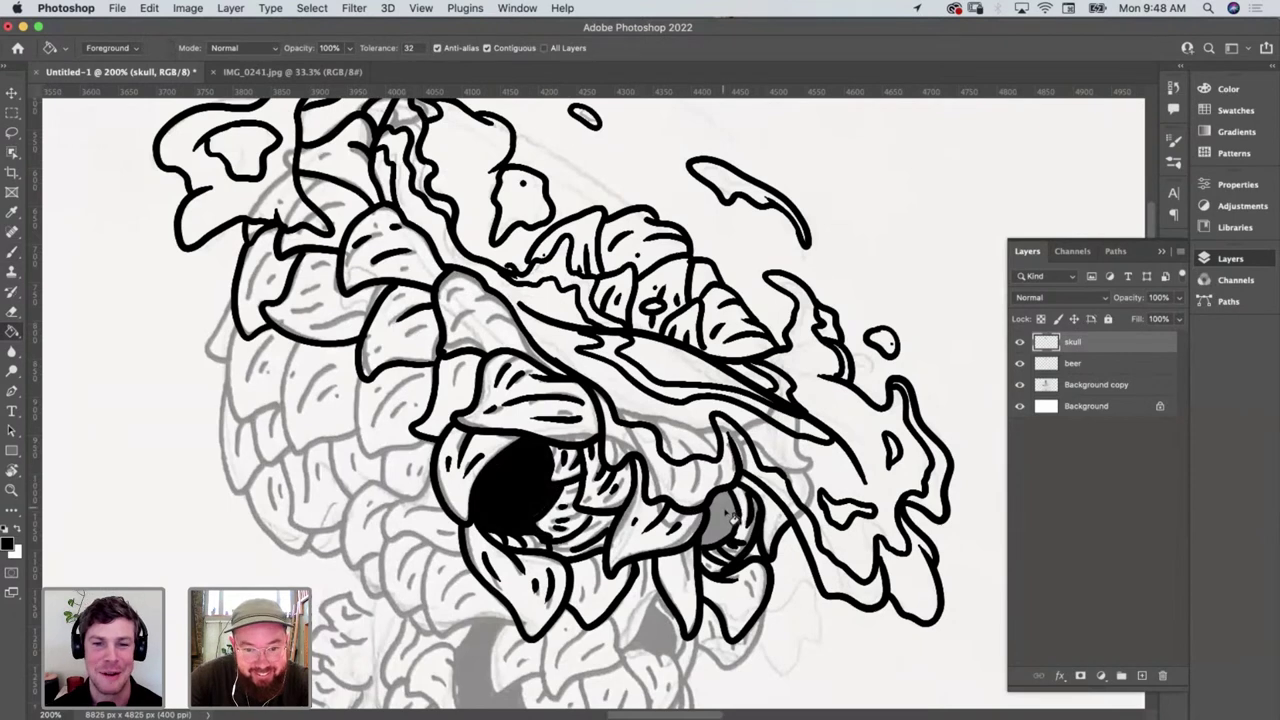
{"action": "left_click", "coordinate": [788, 625]}
{"action": "key", "text": "super+z"}
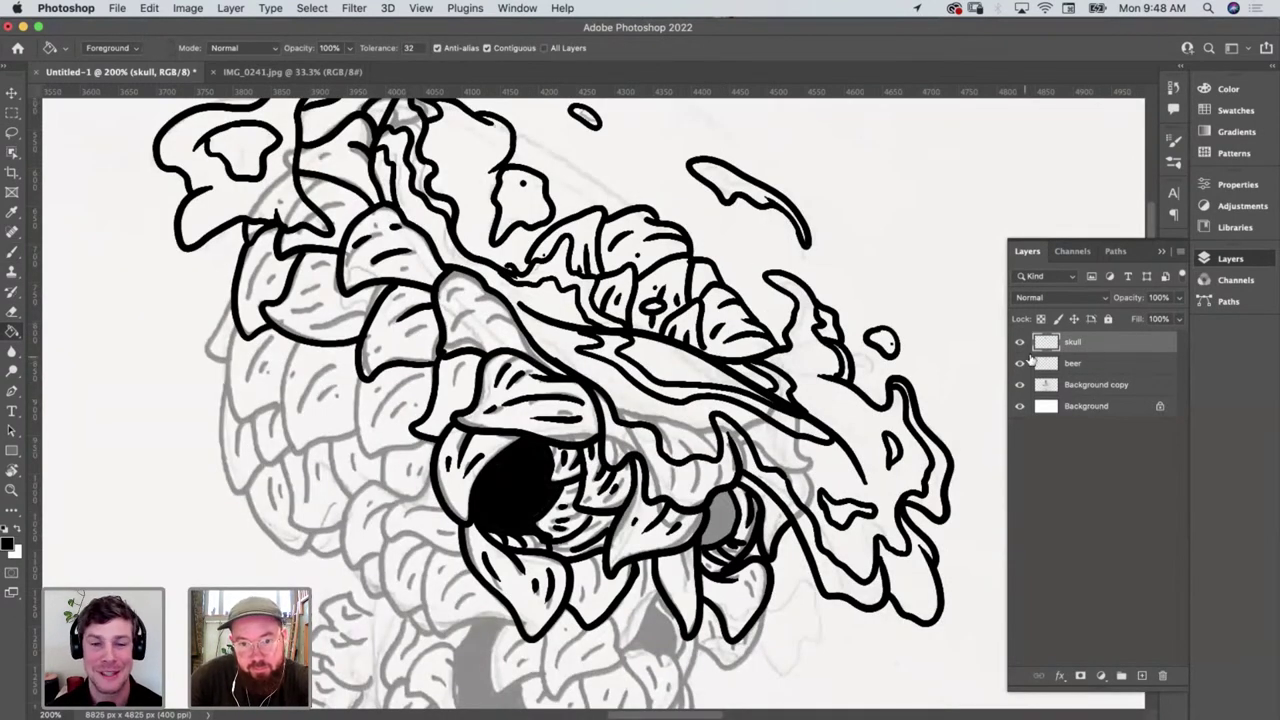
{"action": "key", "text": "z"}
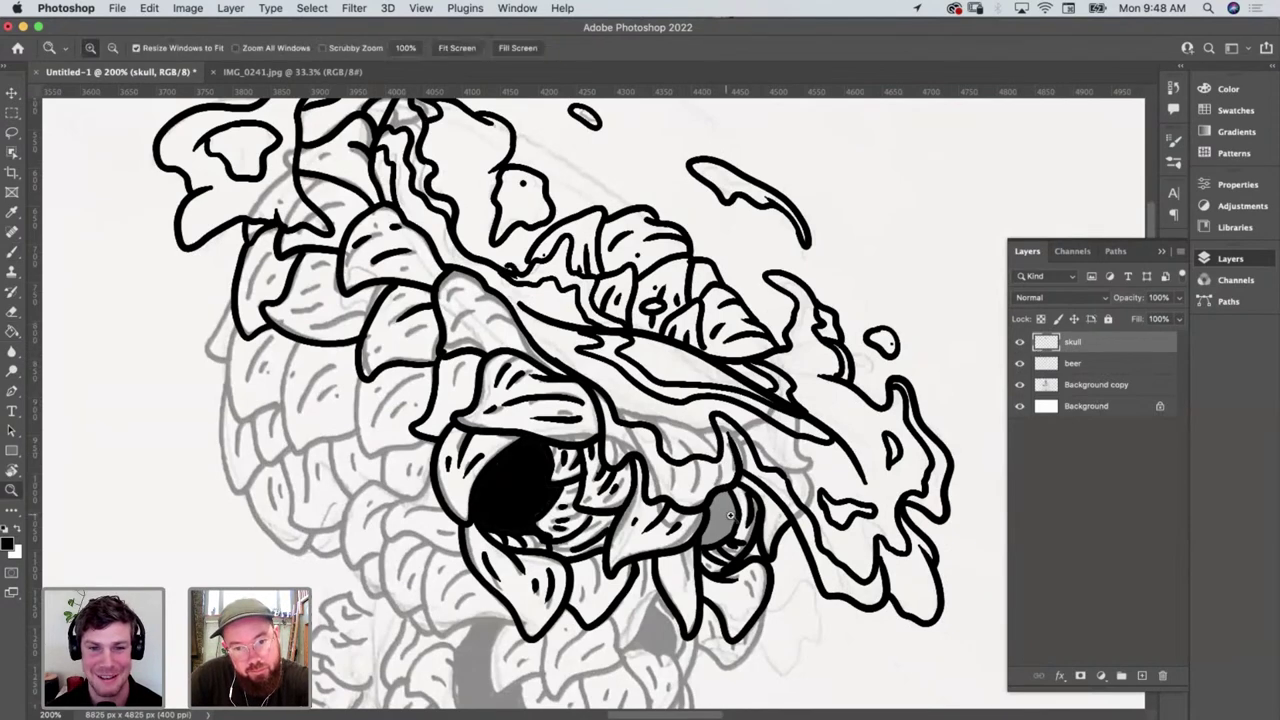
{"action": "left_click", "coordinate": [737, 520]}
{"action": "key", "text": "g"}
{"action": "left_click", "coordinate": [726, 527]}
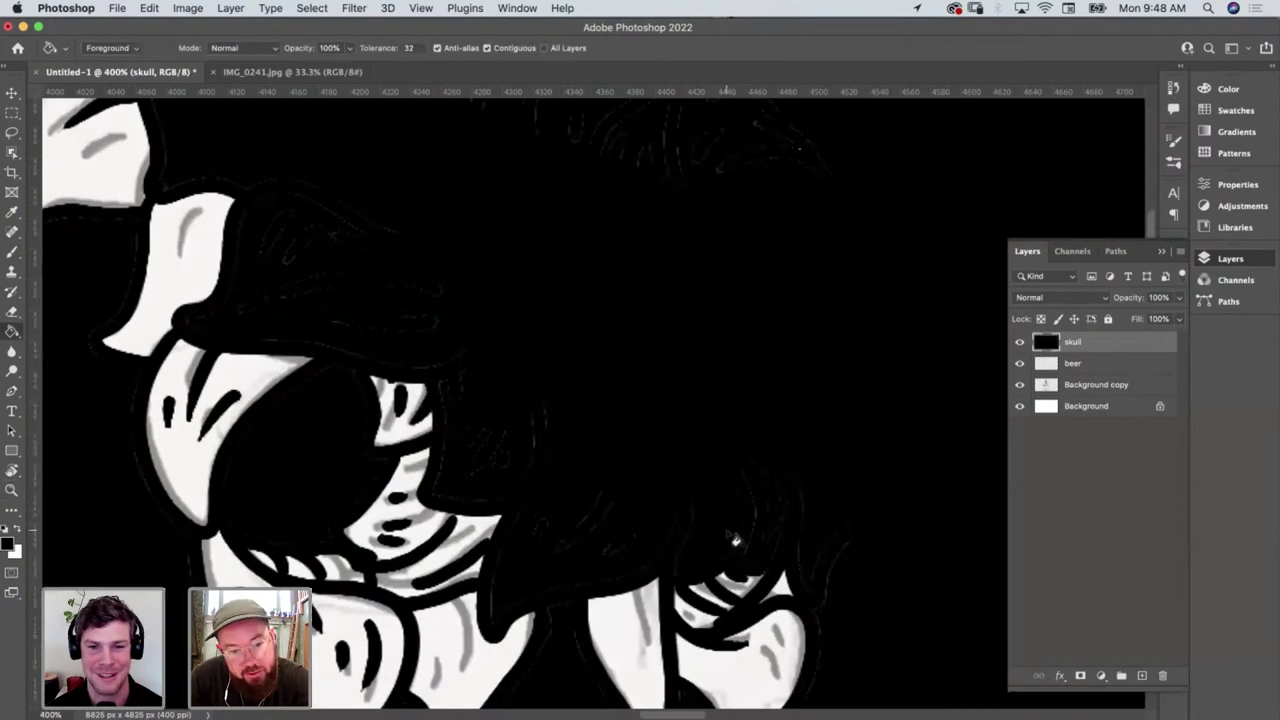
{"action": "key", "text": "super+z"}
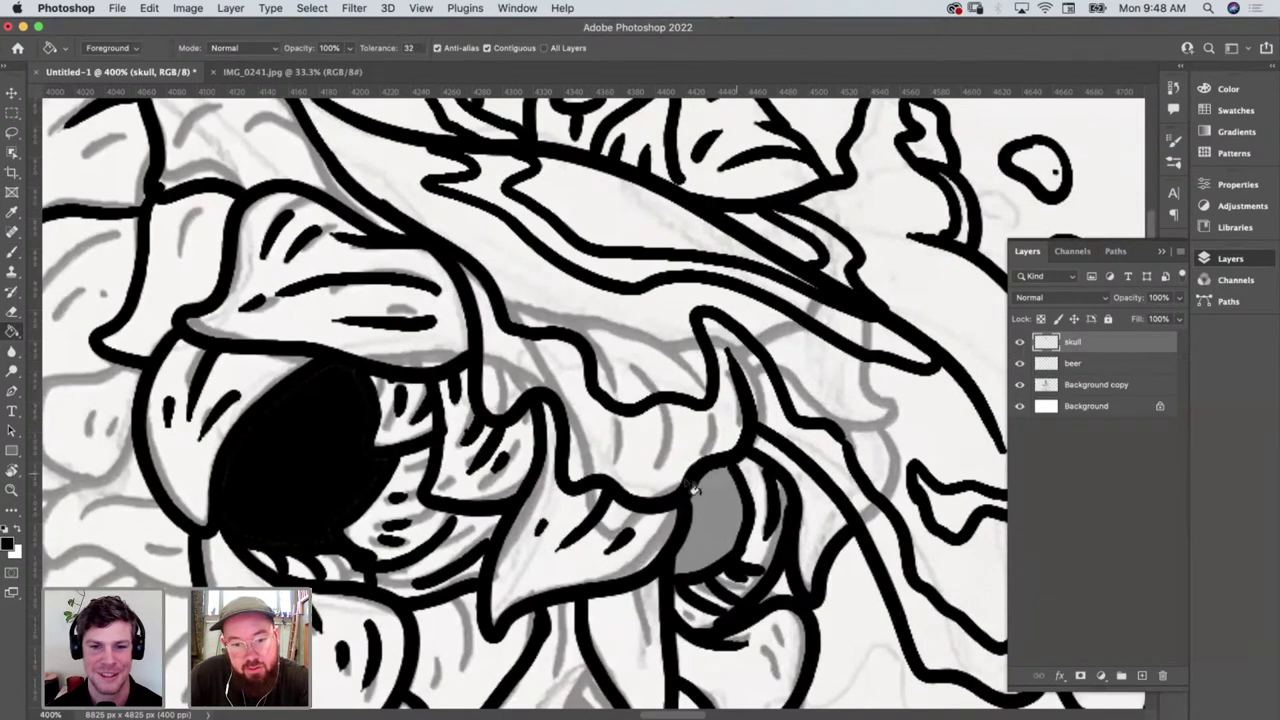
Paint the smaller eye socket solid black by hand with the Brush tool
{"action": "key", "text": "b"}
{"action": "mouse_move", "coordinate": [728, 466]}
{"action": "left_mouse_down"}
{"action": "mouse_move", "coordinate": [697, 497]}
{"action": "mouse_move", "coordinate": [690, 552]}
{"action": "mouse_move", "coordinate": [708, 484]}
{"action": "mouse_move", "coordinate": [691, 557]}
{"action": "mouse_move", "coordinate": [719, 482]}
{"action": "mouse_move", "coordinate": [715, 525]}
{"action": "left_mouse_up"}
{"action": "key", "text": "z"}
{"action": "left_click", "coordinate": [485, 500], "text": "alt"}
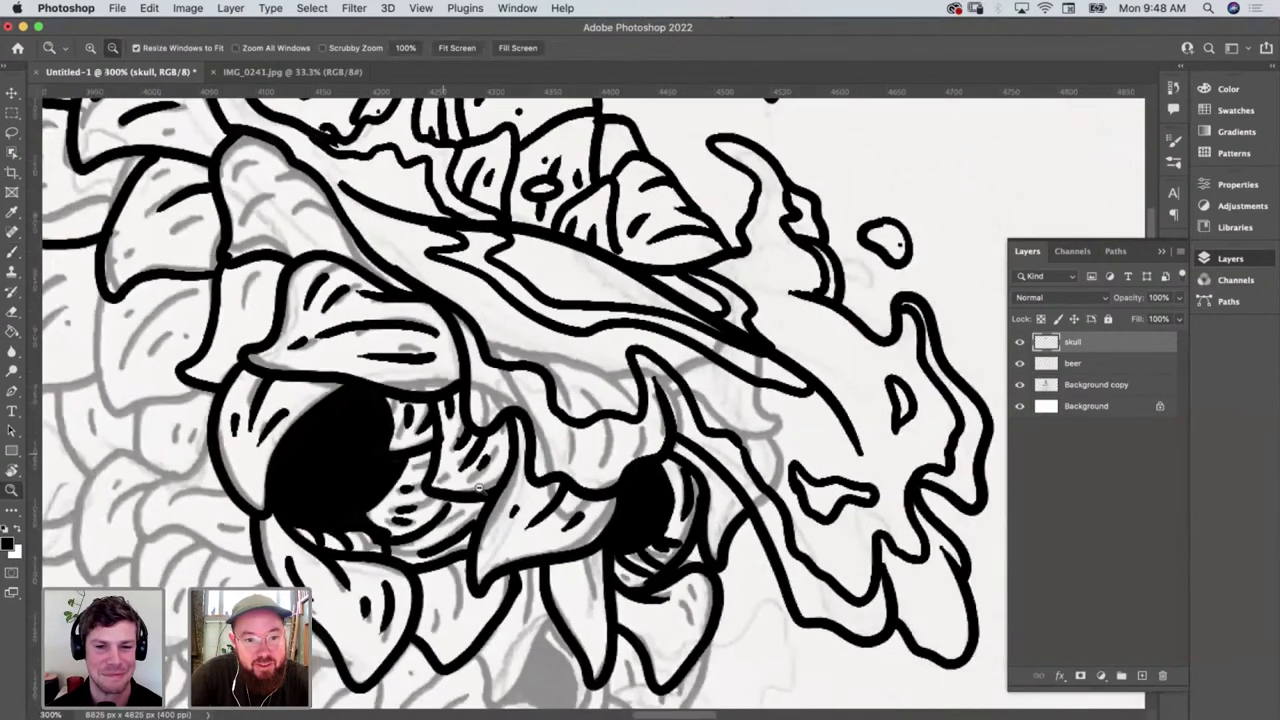
{"action": "left_click", "coordinate": [486, 502], "text": "alt"}
{"action": "scroll", "coordinate": [523, 588], "scroll_direction": "left", "scroll_amount": 10}
{"action": "scroll", "coordinate": [523, 588], "scroll_direction": "up", "scroll_amount": 5}
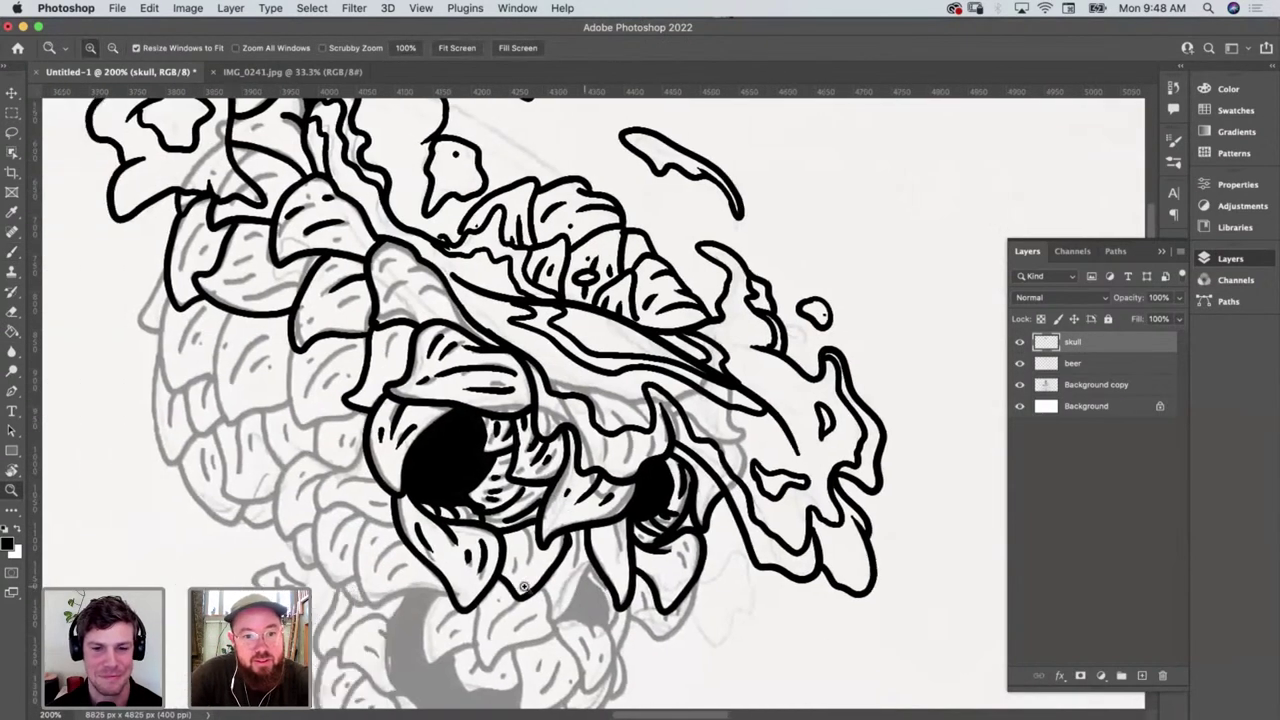
{"action": "scroll", "coordinate": [523, 587], "scroll_direction": "down", "scroll_amount": 3}
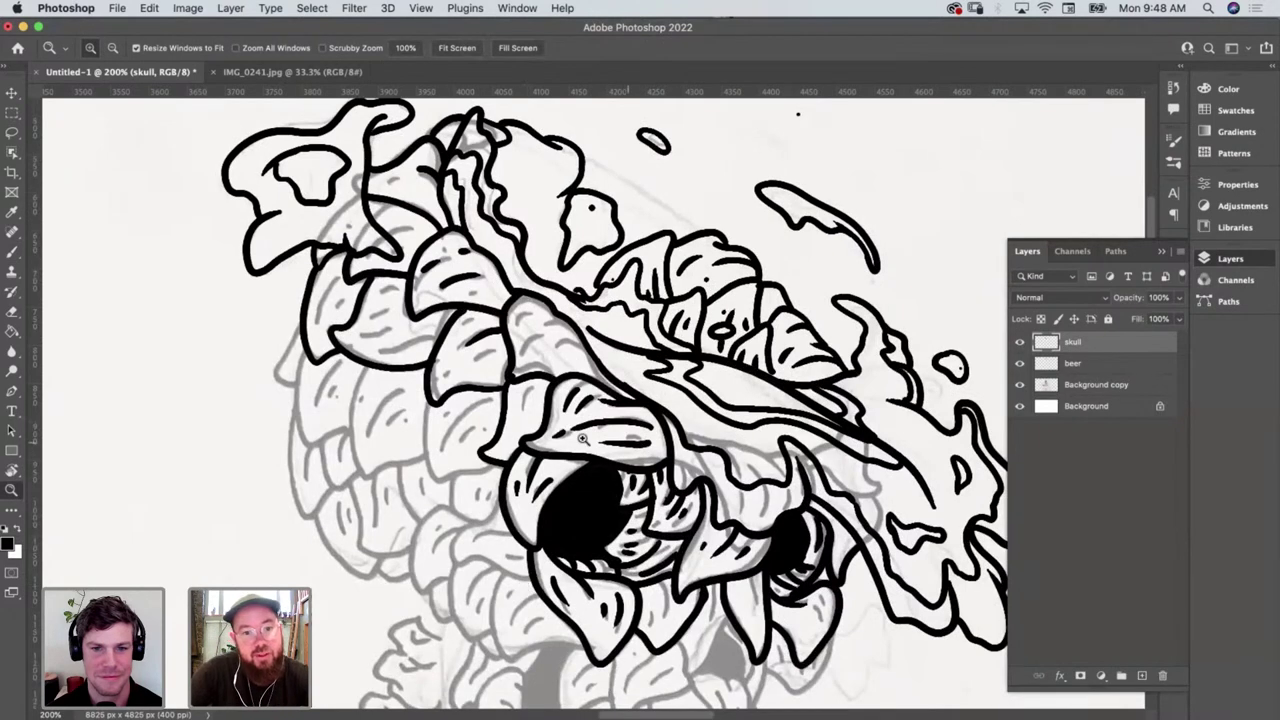
Thicken the shadow lines beneath the brow scales, around the large socket's upper and inner rim, and under the scales between the sockets
{"action": "key", "text": "b"}
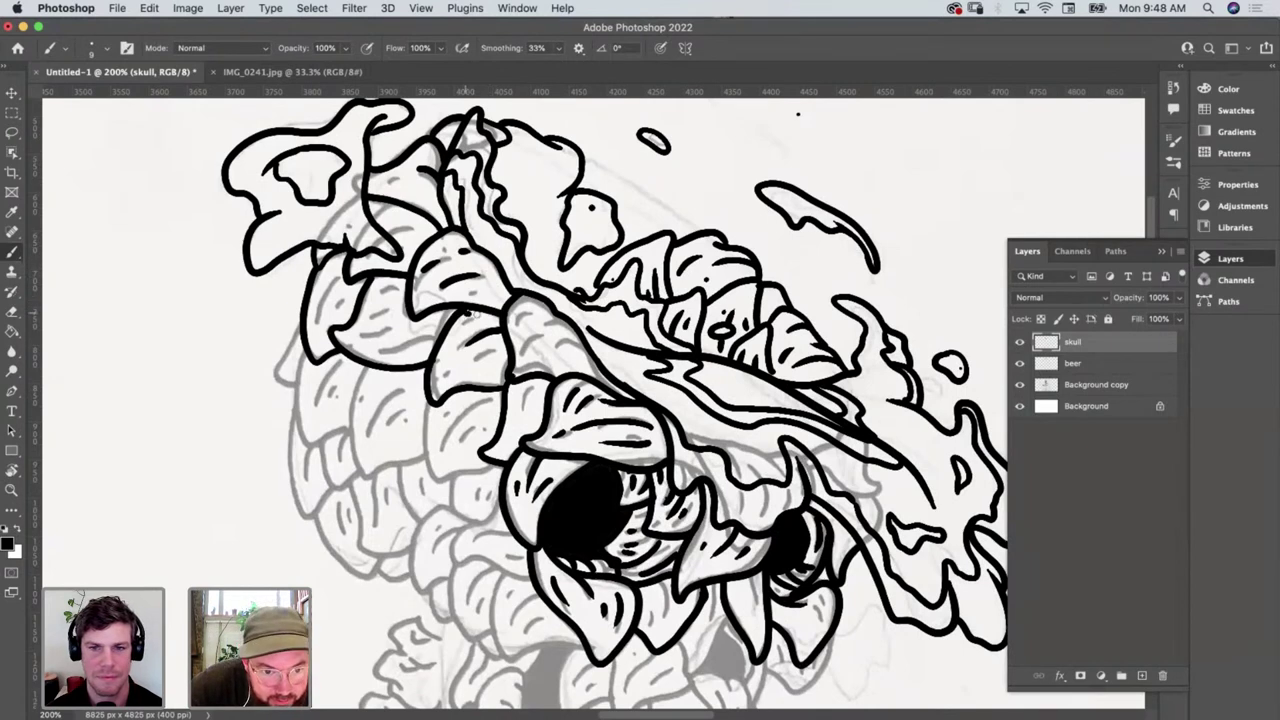
{"action": "mouse_move", "coordinate": [468, 314]}
{"action": "left_mouse_down"}
{"action": "mouse_move", "coordinate": [497, 316]}
{"action": "mouse_move", "coordinate": [426, 323]}
{"action": "mouse_move", "coordinate": [460, 314]}
{"action": "left_mouse_up"}
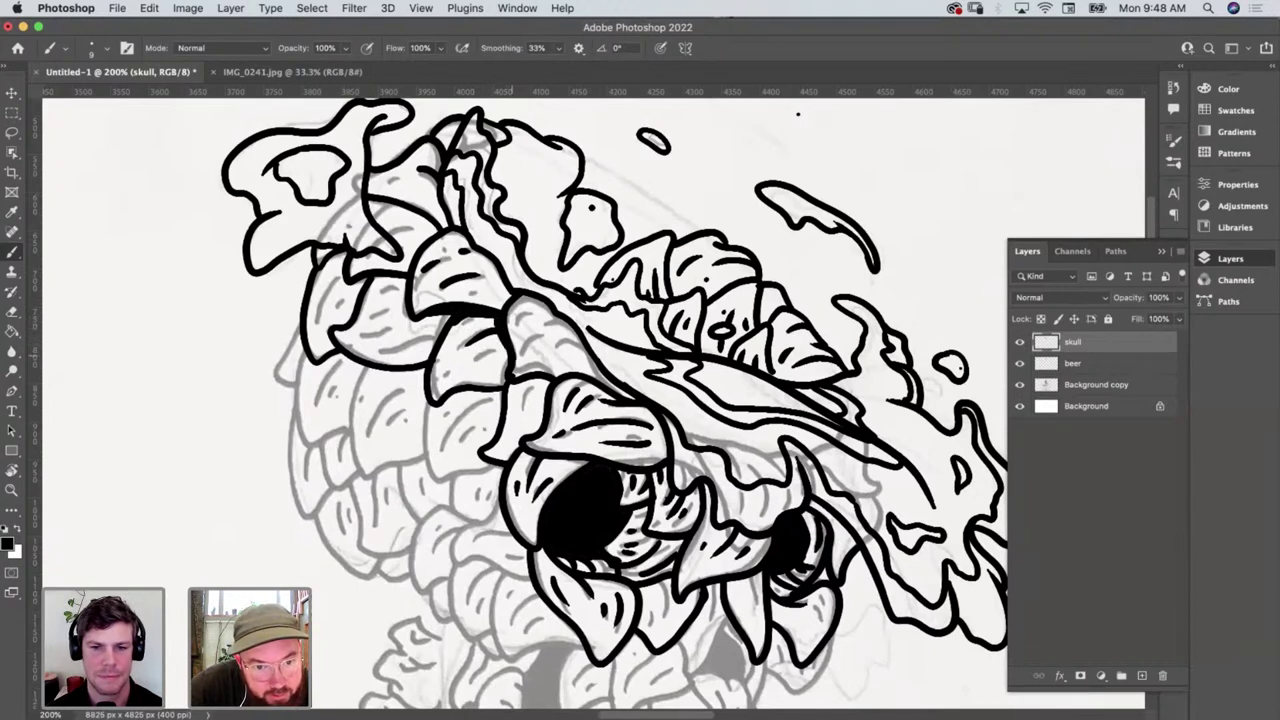
{"action": "mouse_move", "coordinate": [514, 366]}
{"action": "left_mouse_down"}
{"action": "mouse_move", "coordinate": [524, 385]}
{"action": "mouse_move", "coordinate": [545, 384]}
{"action": "mouse_move", "coordinate": [526, 434]}
{"action": "mouse_move", "coordinate": [547, 462]}
{"action": "mouse_move", "coordinate": [651, 478]}
{"action": "left_mouse_up"}
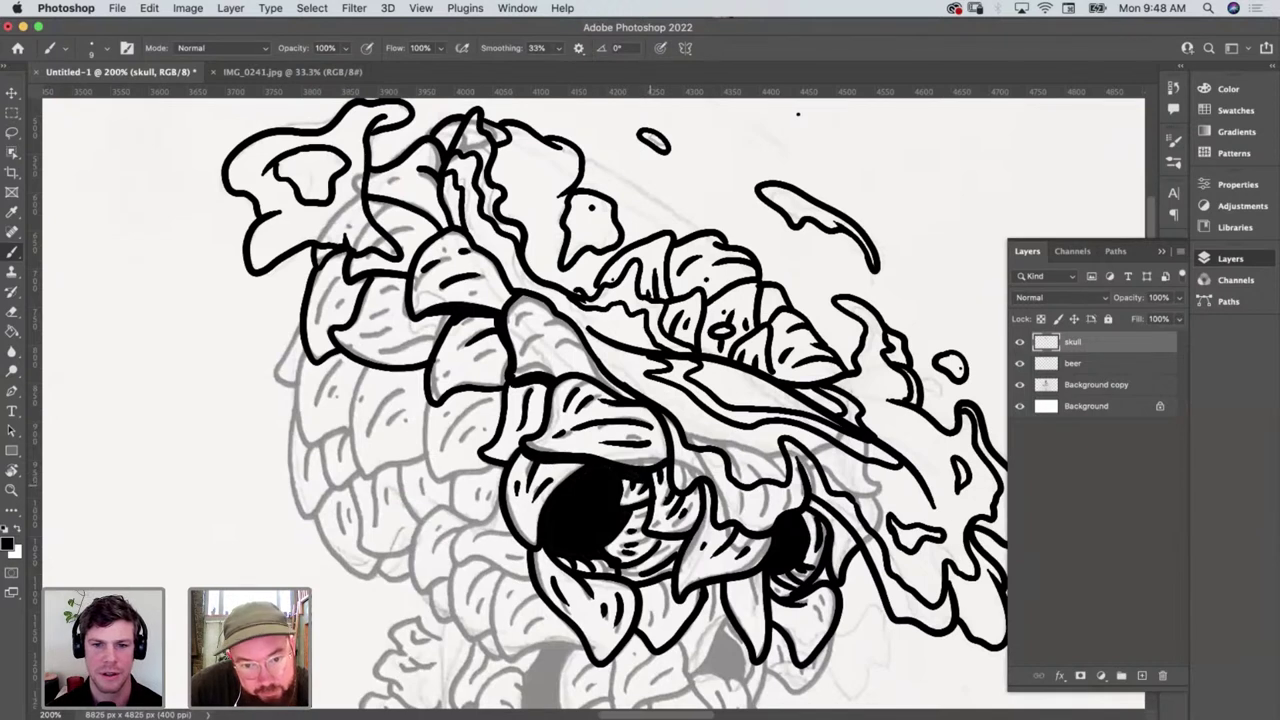
{"action": "mouse_move", "coordinate": [646, 510]}
{"action": "left_mouse_down"}
{"action": "mouse_move", "coordinate": [630, 520]}
{"action": "mouse_move", "coordinate": [659, 541]}
{"action": "left_mouse_up"}
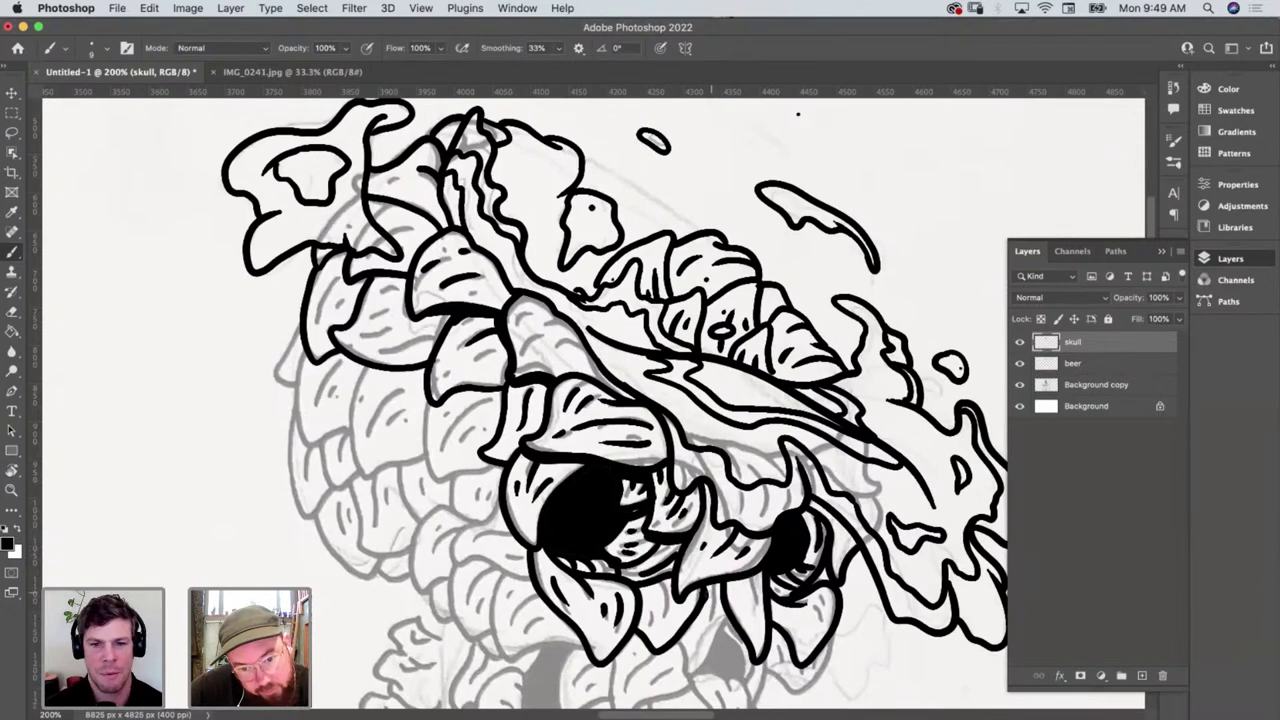
{"action": "left_click_drag", "start_coordinate": [724, 588], "coordinate": [706, 594]}
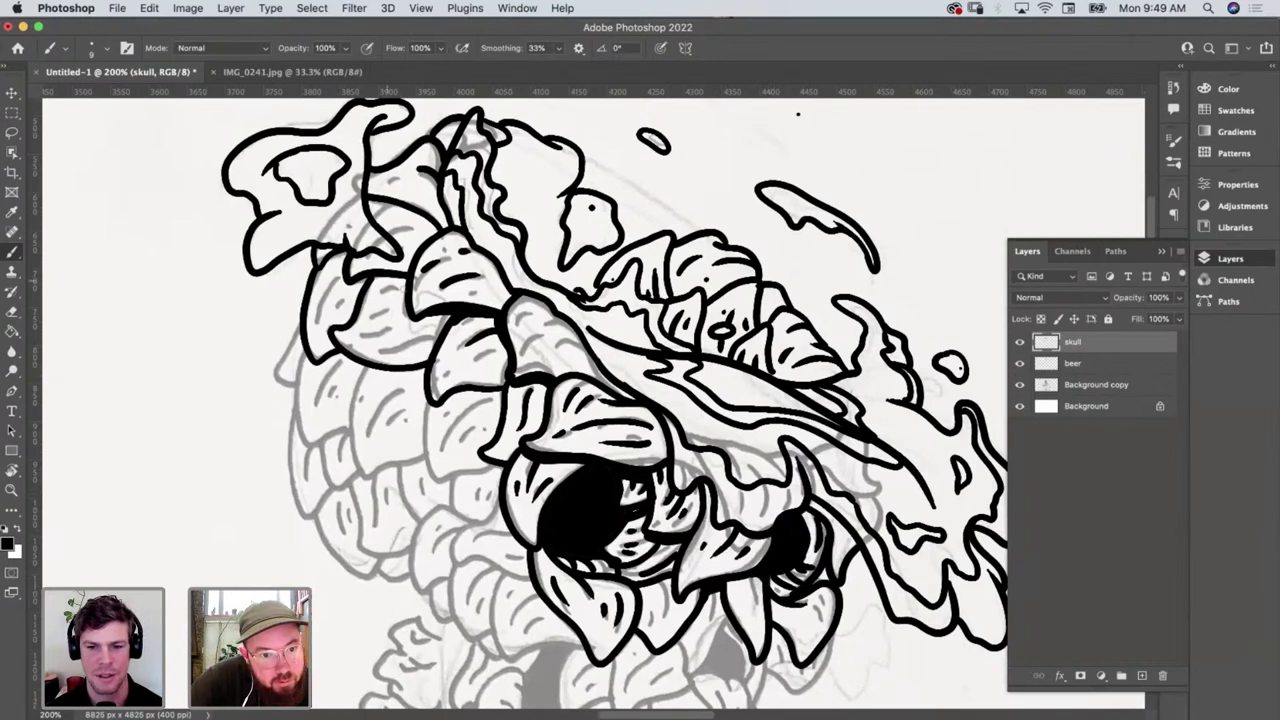
Thicken the upper edges of the side scale below the splash and add short texture marks inside it
{"action": "left_click_drag", "start_coordinate": [378, 279], "coordinate": [406, 288]}
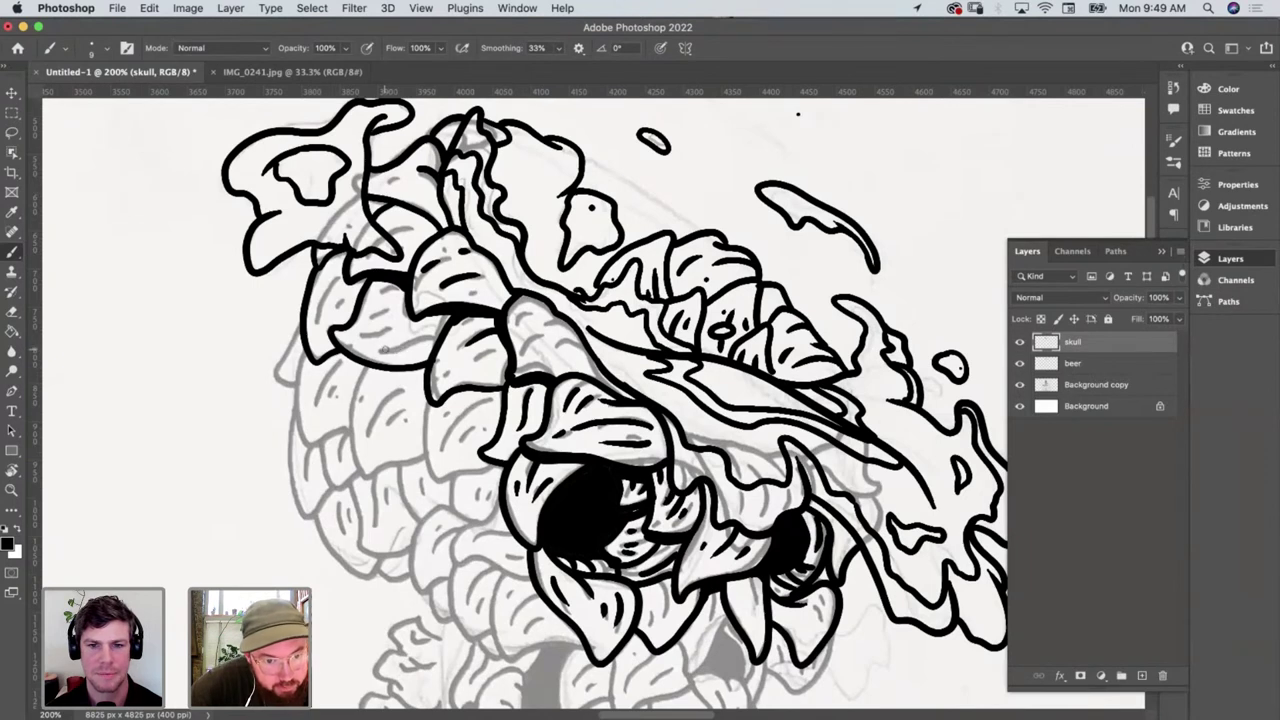
{"action": "mouse_move", "coordinate": [384, 349]}
{"action": "left_mouse_down"}
{"action": "mouse_move", "coordinate": [436, 333]}
{"action": "mouse_move", "coordinate": [388, 333]}
{"action": "left_mouse_up"}
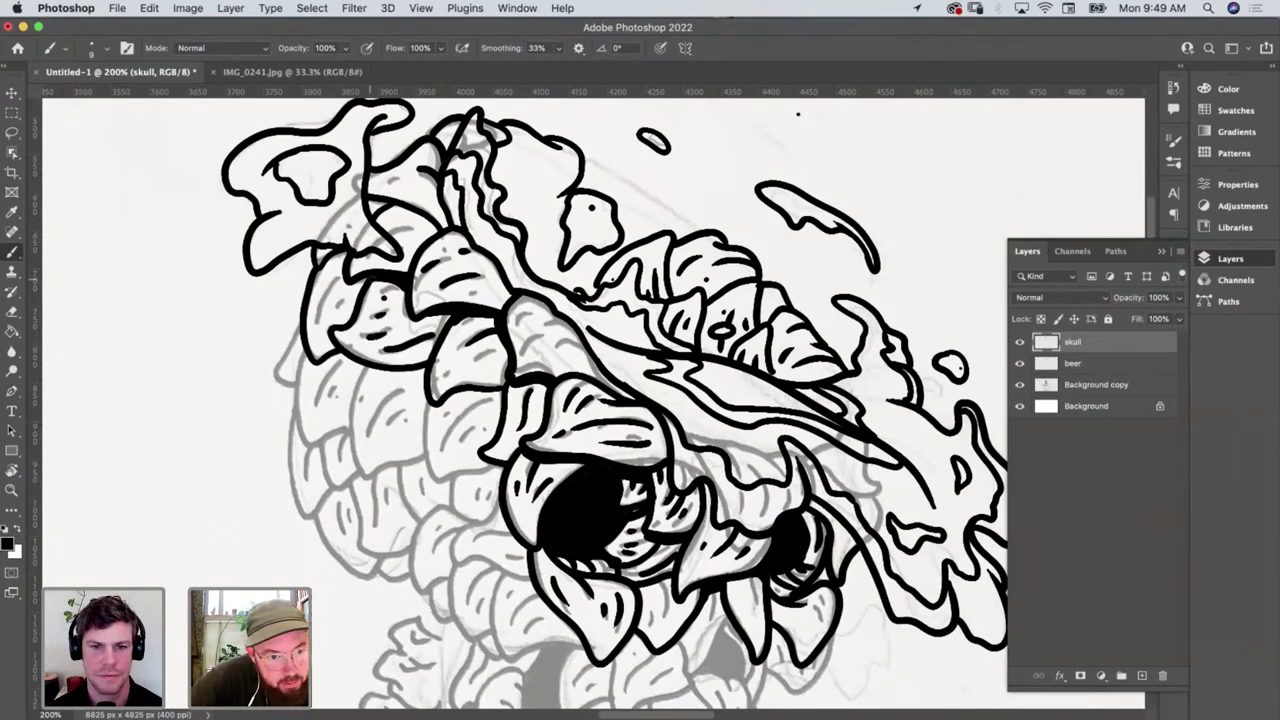
{"action": "mouse_move", "coordinate": [372, 279]}
{"action": "left_mouse_down"}
{"action": "mouse_move", "coordinate": [344, 290]}
{"action": "mouse_move", "coordinate": [340, 256]}
{"action": "left_mouse_up"}
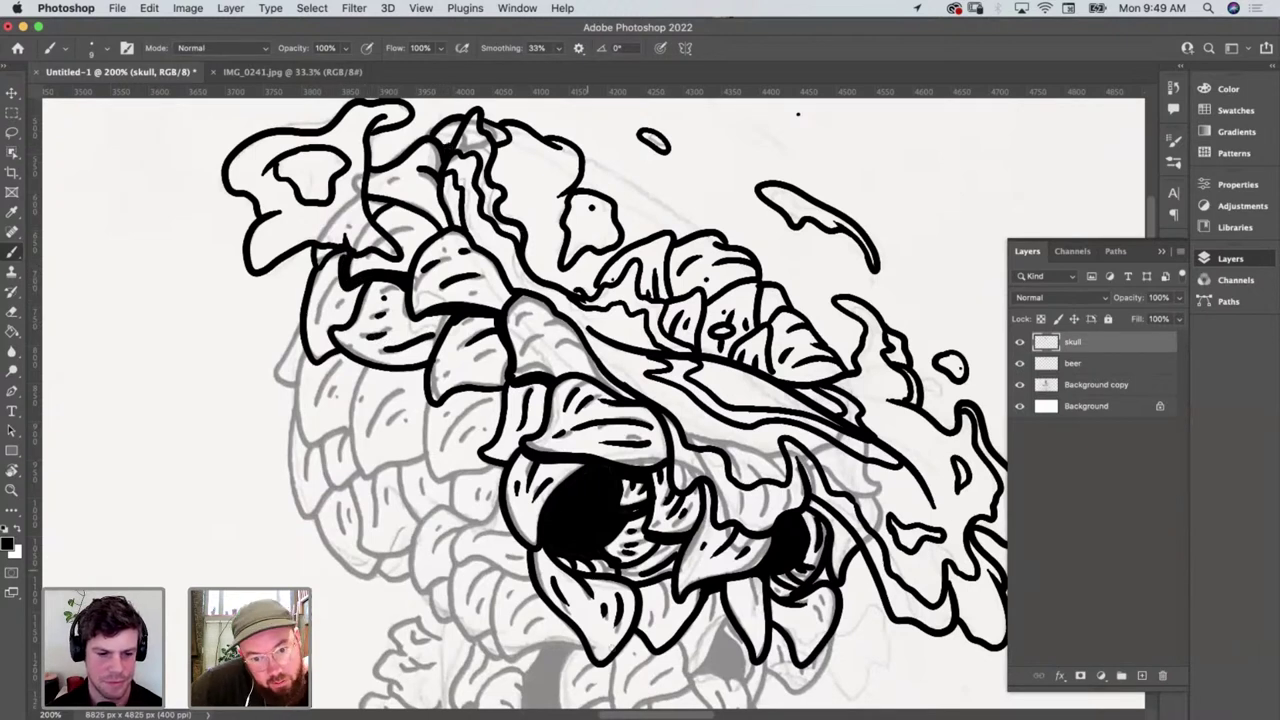
Ink the outline and inner texture lines of the cheek-side scale just above and outside the large eye socket
{"action": "scroll", "coordinate": [797, 113], "scroll_direction": "down", "scroll_amount": 2}
{"action": "scroll", "coordinate": [797, 113], "scroll_direction": "right", "scroll_amount": 2}
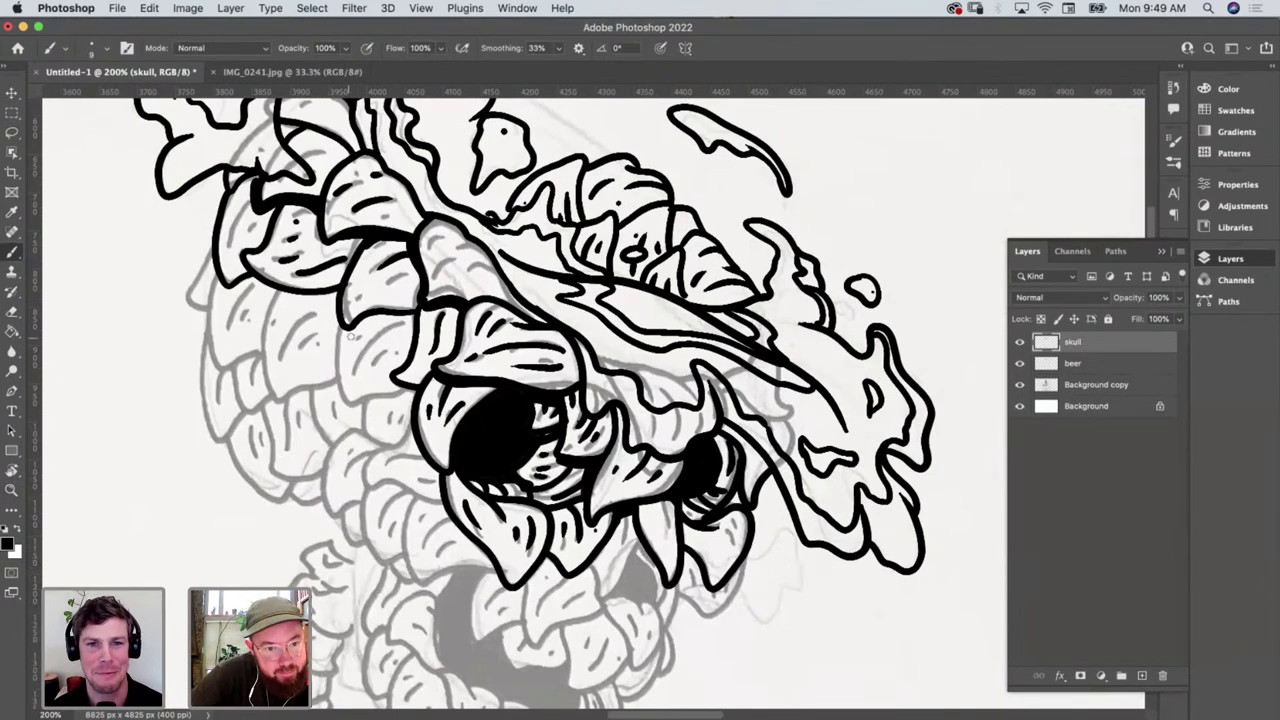
{"action": "mouse_move", "coordinate": [338, 328]}
{"action": "left_mouse_down"}
{"action": "mouse_move", "coordinate": [340, 392]}
{"action": "mouse_move", "coordinate": [410, 390]}
{"action": "left_mouse_up"}
{"action": "left_click_drag", "start_coordinate": [403, 324], "coordinate": [353, 374]}
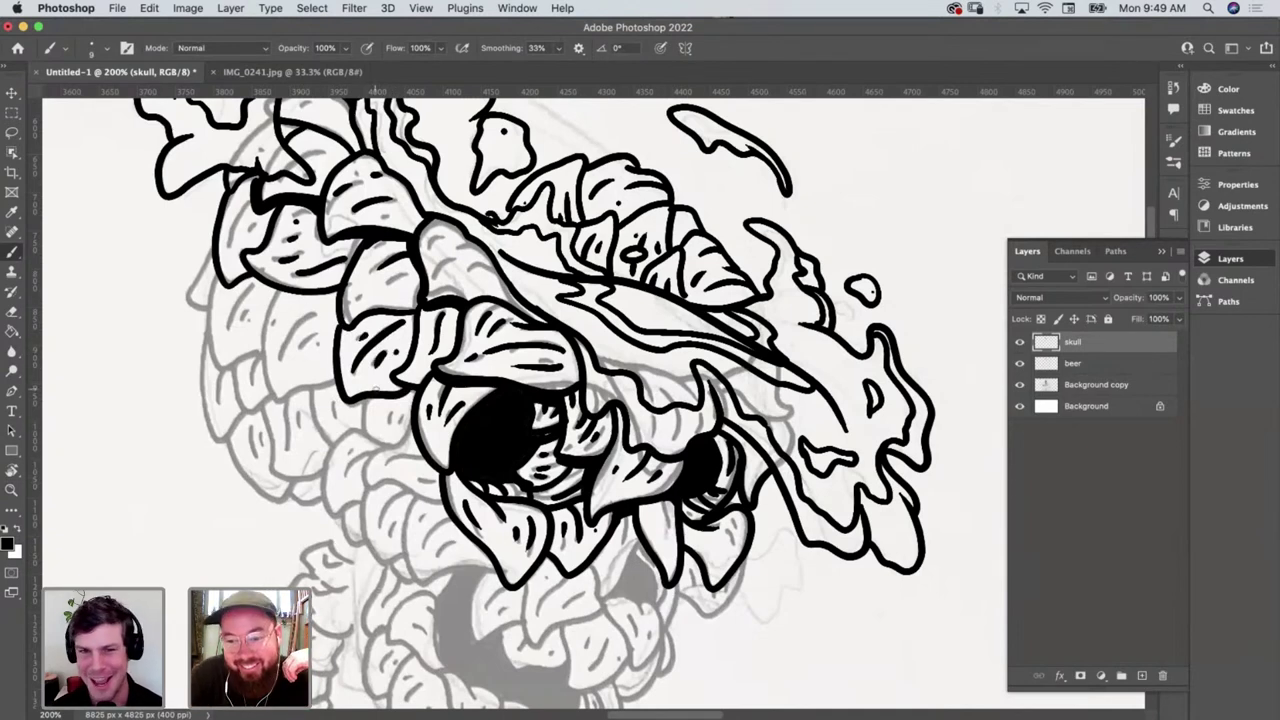
Check the IMG_0241.jpg photo, and close both the untitled drawing, without saving its changes, and the photo
{"action": "left_click", "coordinate": [275, 72]}
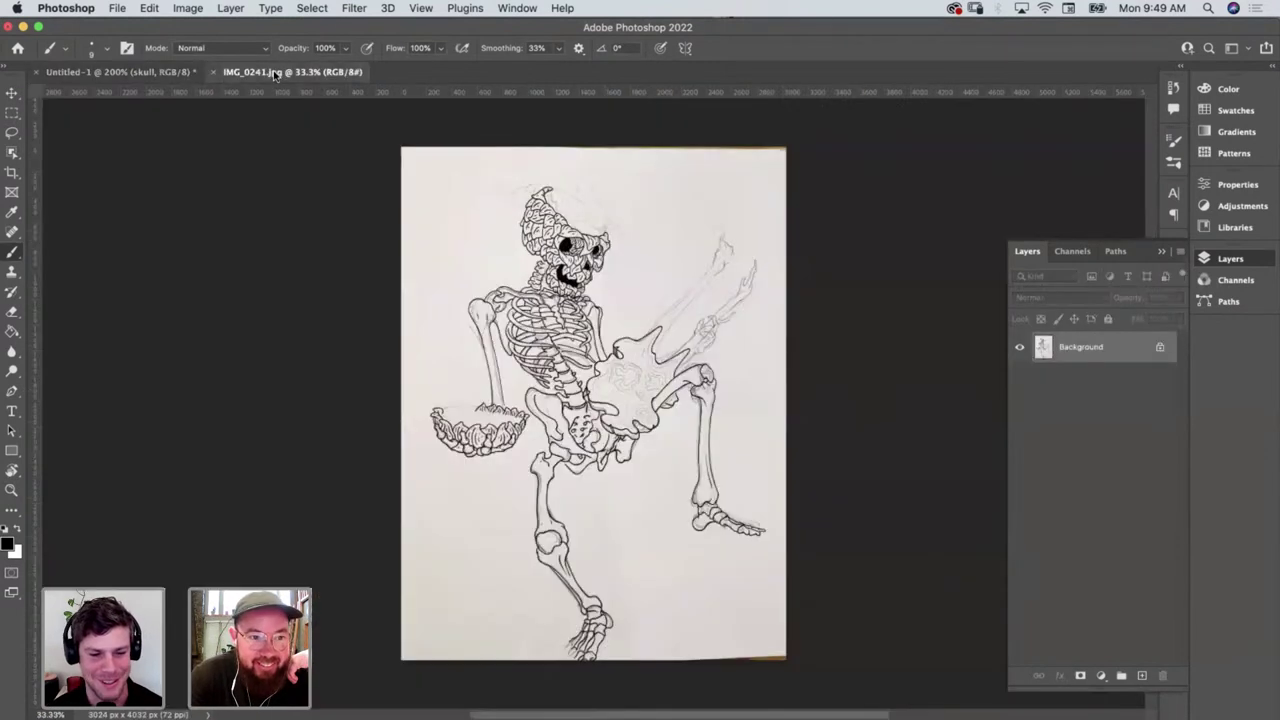
{"action": "left_click", "coordinate": [167, 71]}
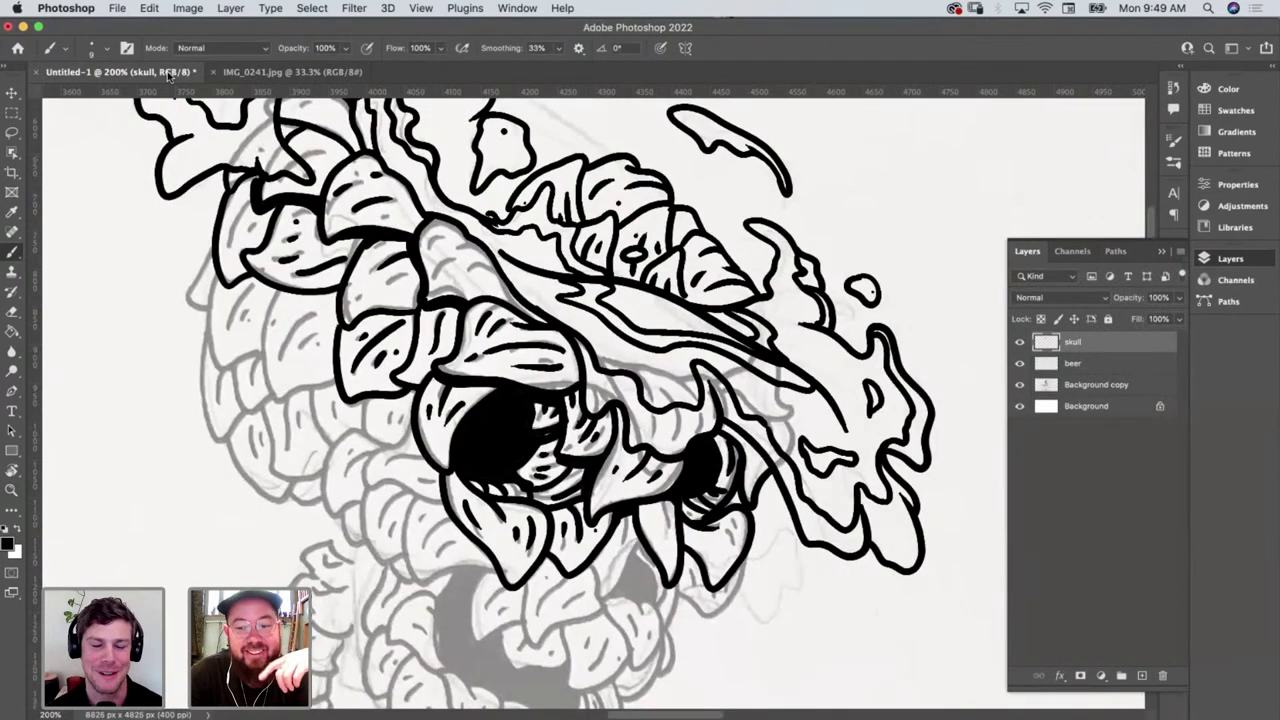
{"action": "left_click", "coordinate": [37, 75]}
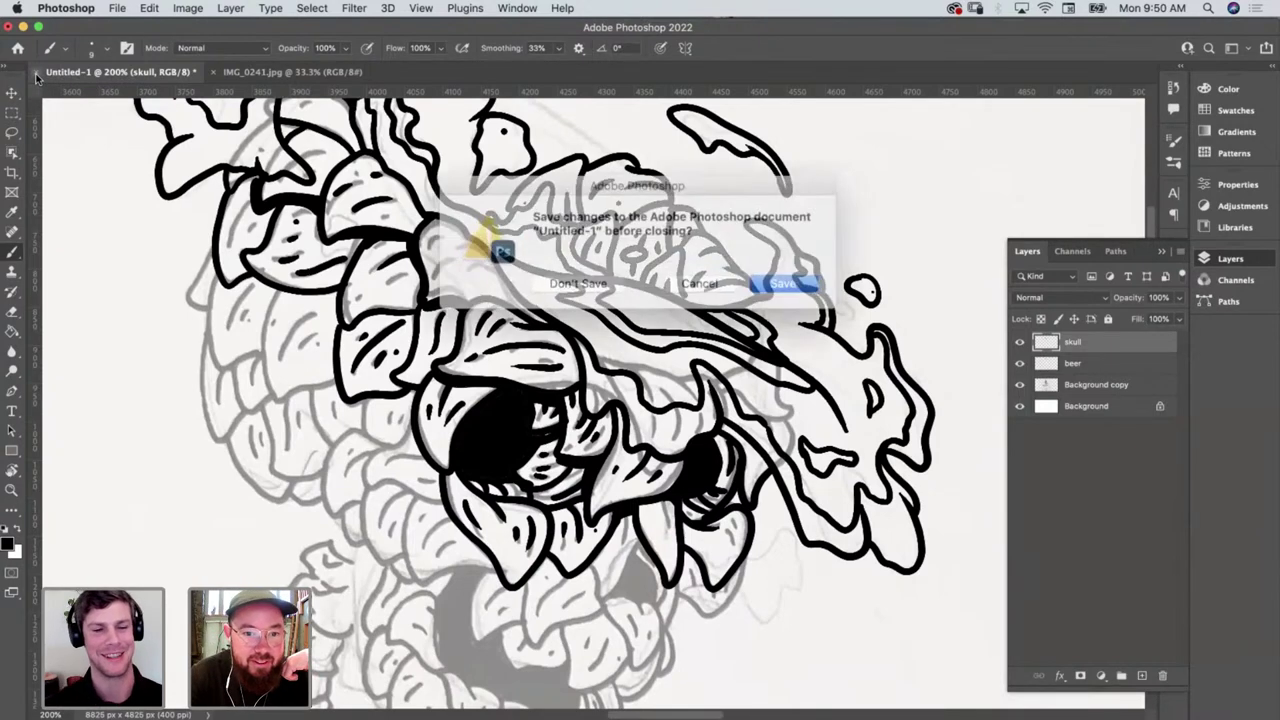
{"action": "left_click", "coordinate": [597, 279]}
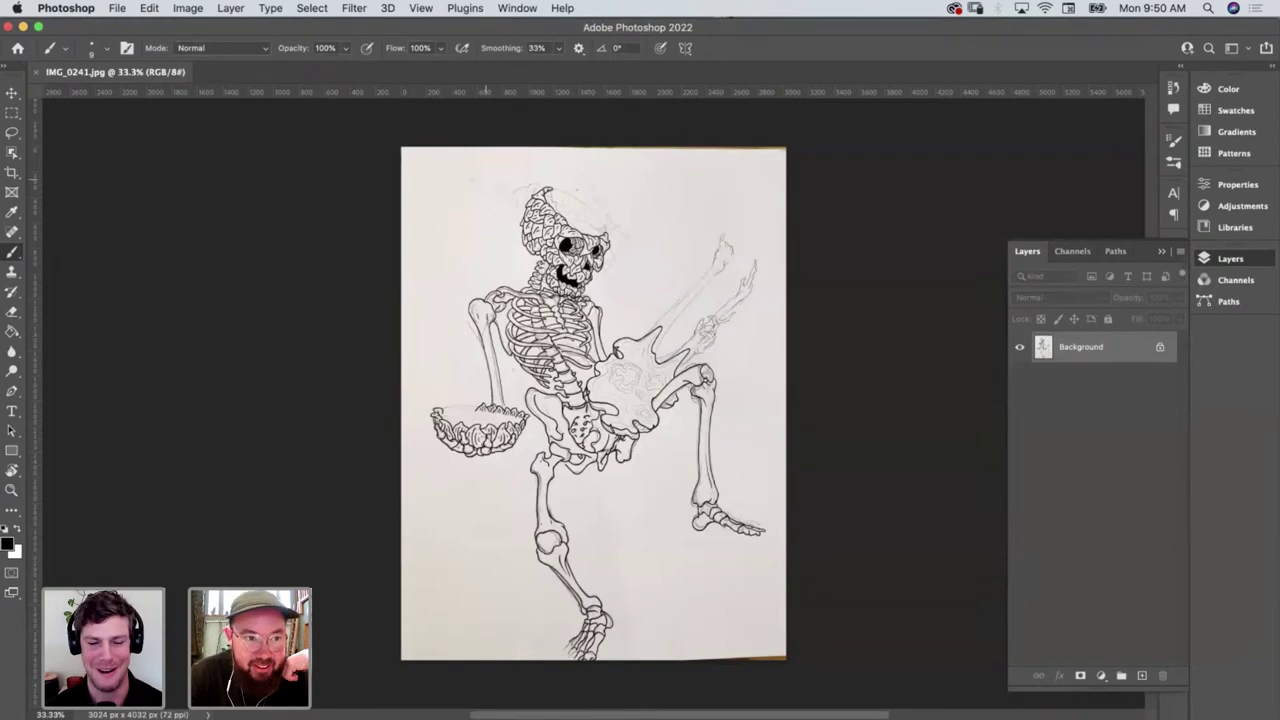
{"action": "left_click", "coordinate": [37, 73]}
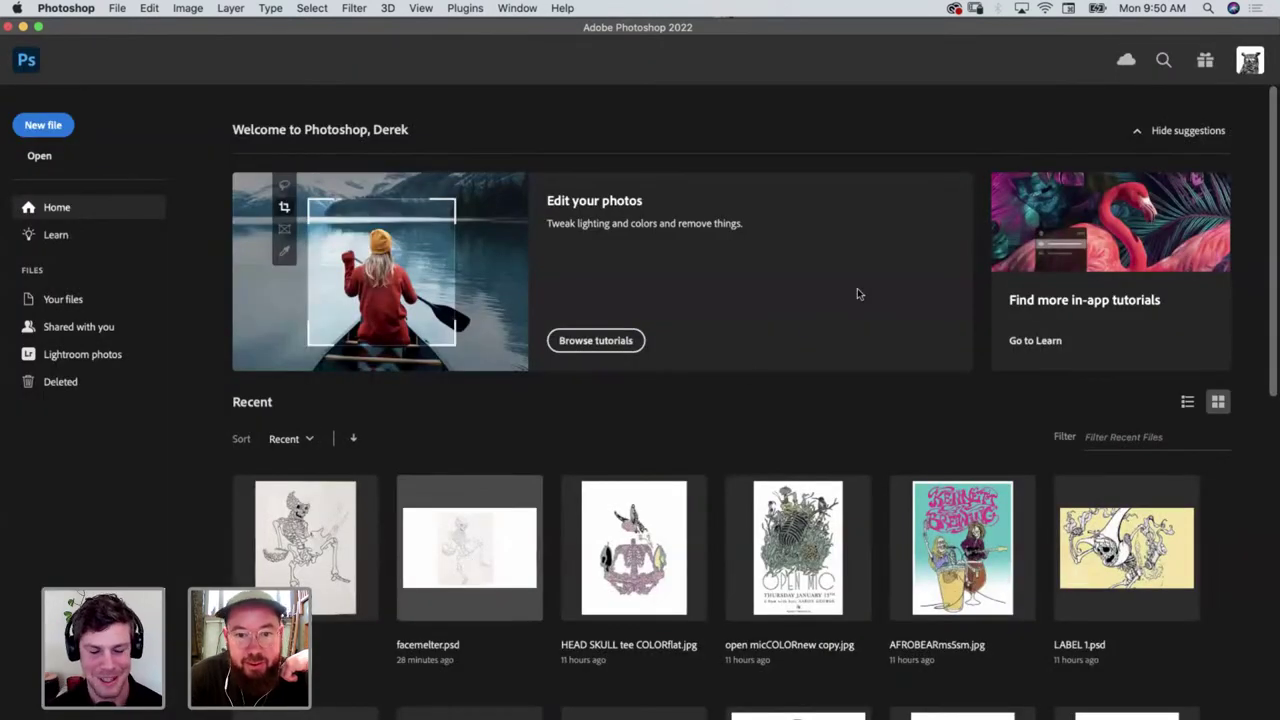
Open the recent file facemelter.psd and show the "beer" and "skull" layers inside the IMAGE group
{"action": "left_click", "coordinate": [450, 531]}
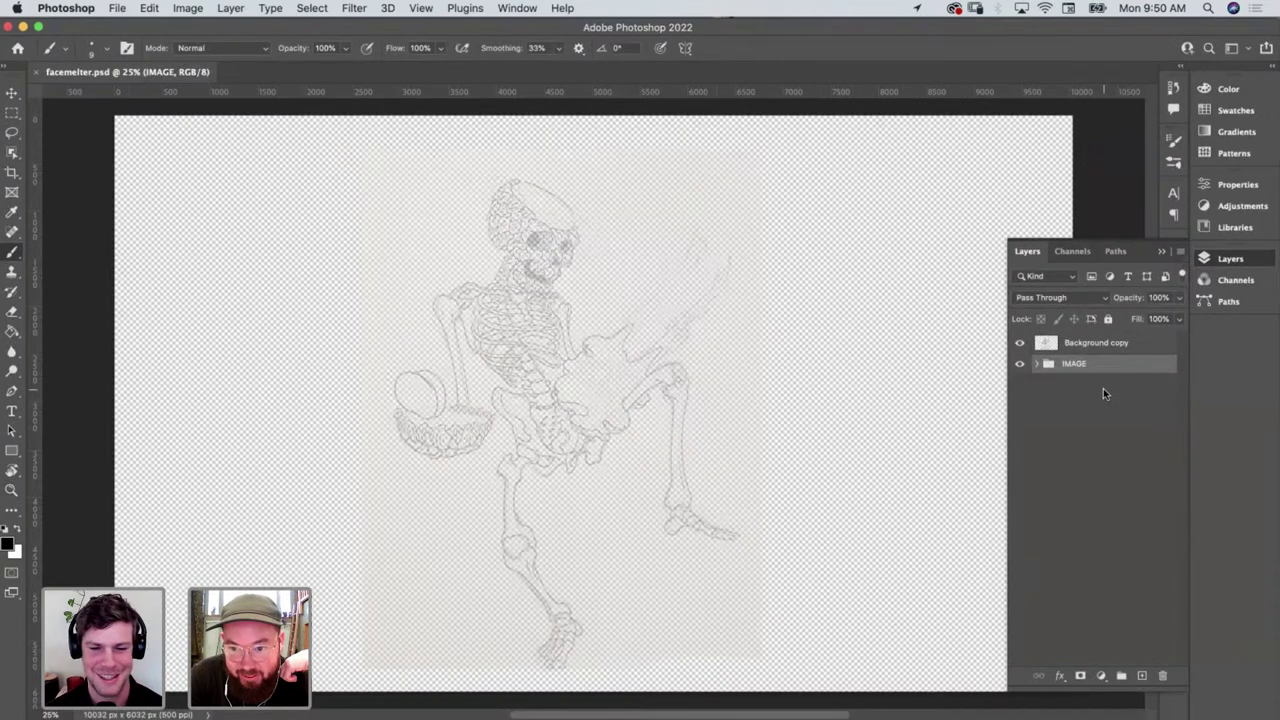
{"action": "left_click", "coordinate": [1036, 366]}
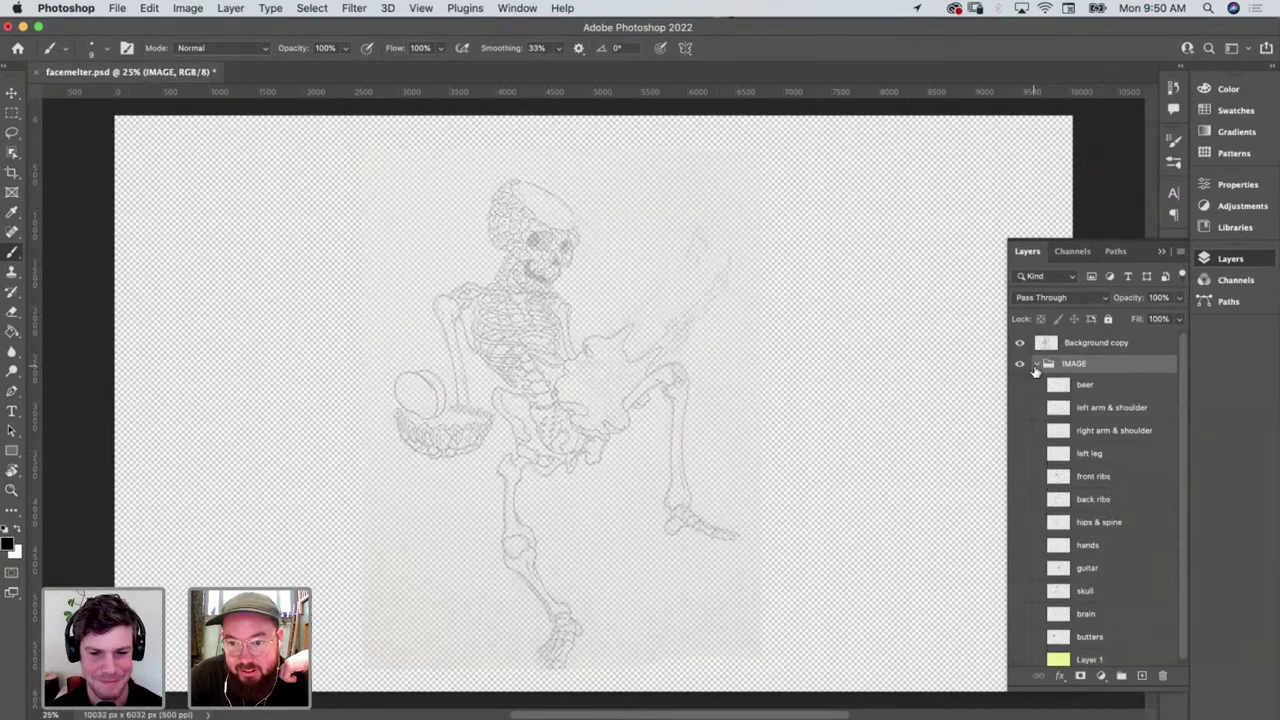
{"action": "left_click", "coordinate": [1019, 385]}
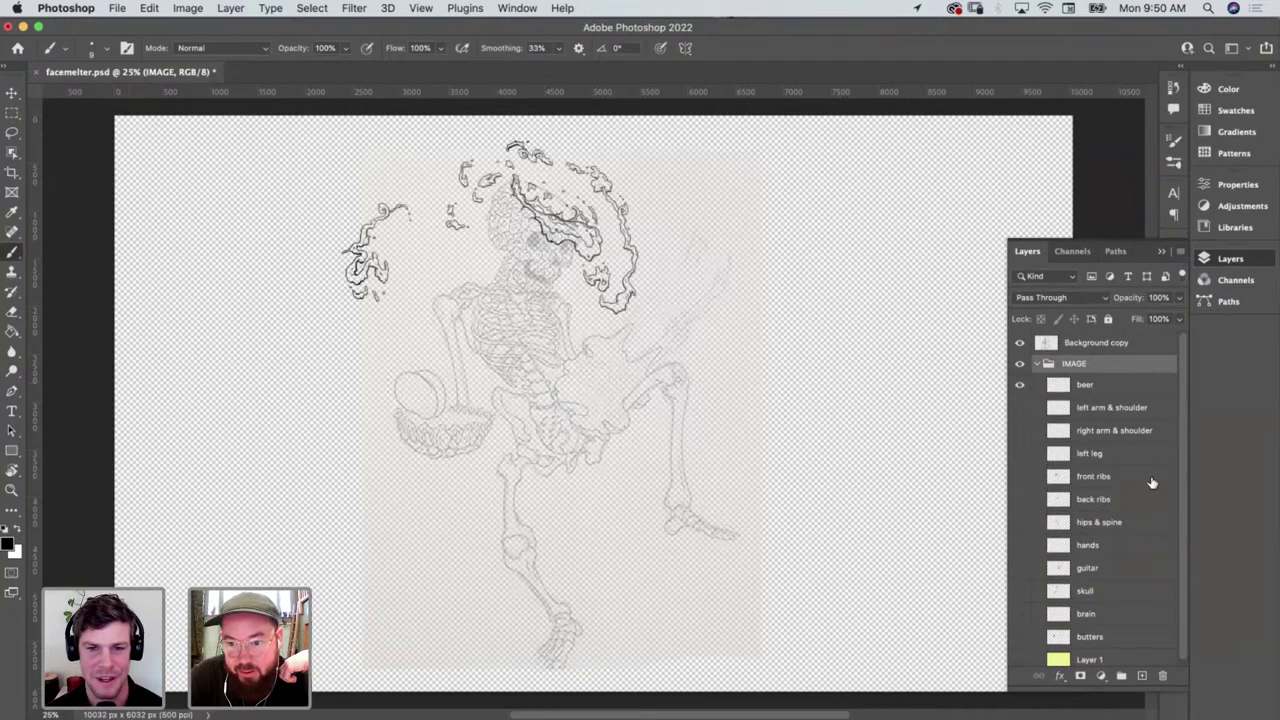
{"action": "left_click", "coordinate": [1019, 591]}
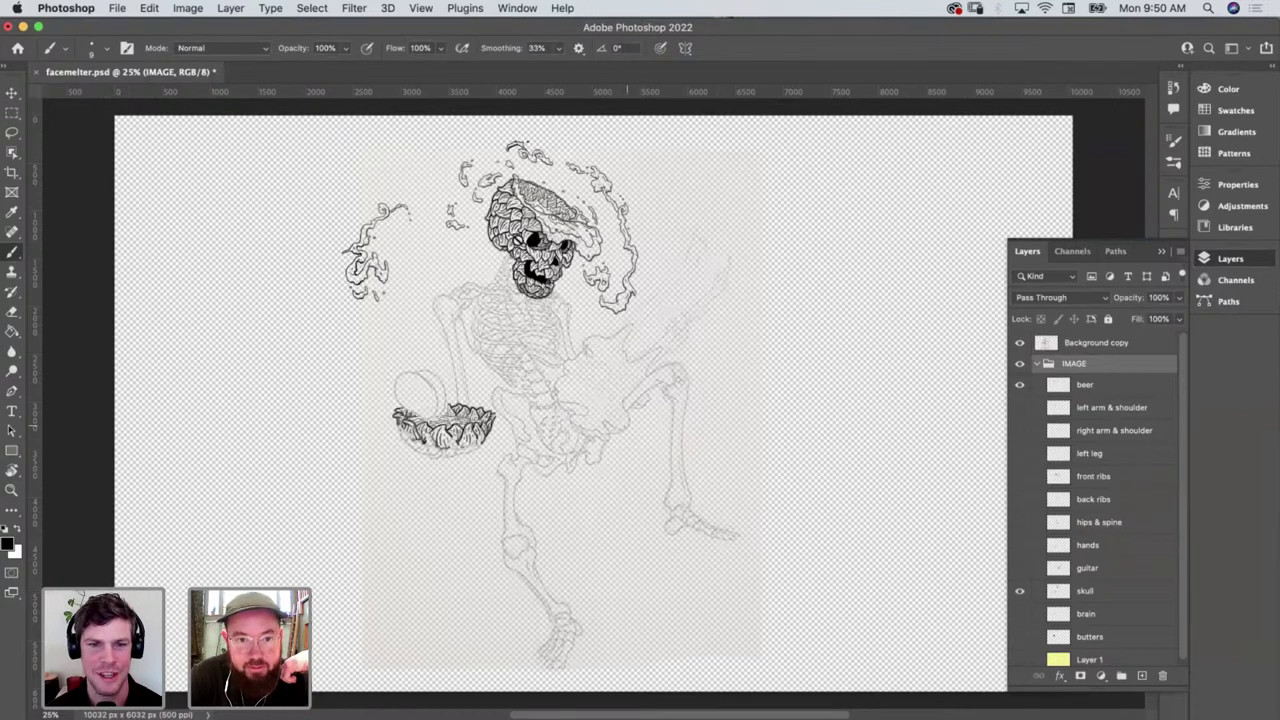
{"action": "left_click", "coordinate": [518, 241]}
{"action": "left_click", "coordinate": [750, 280]}
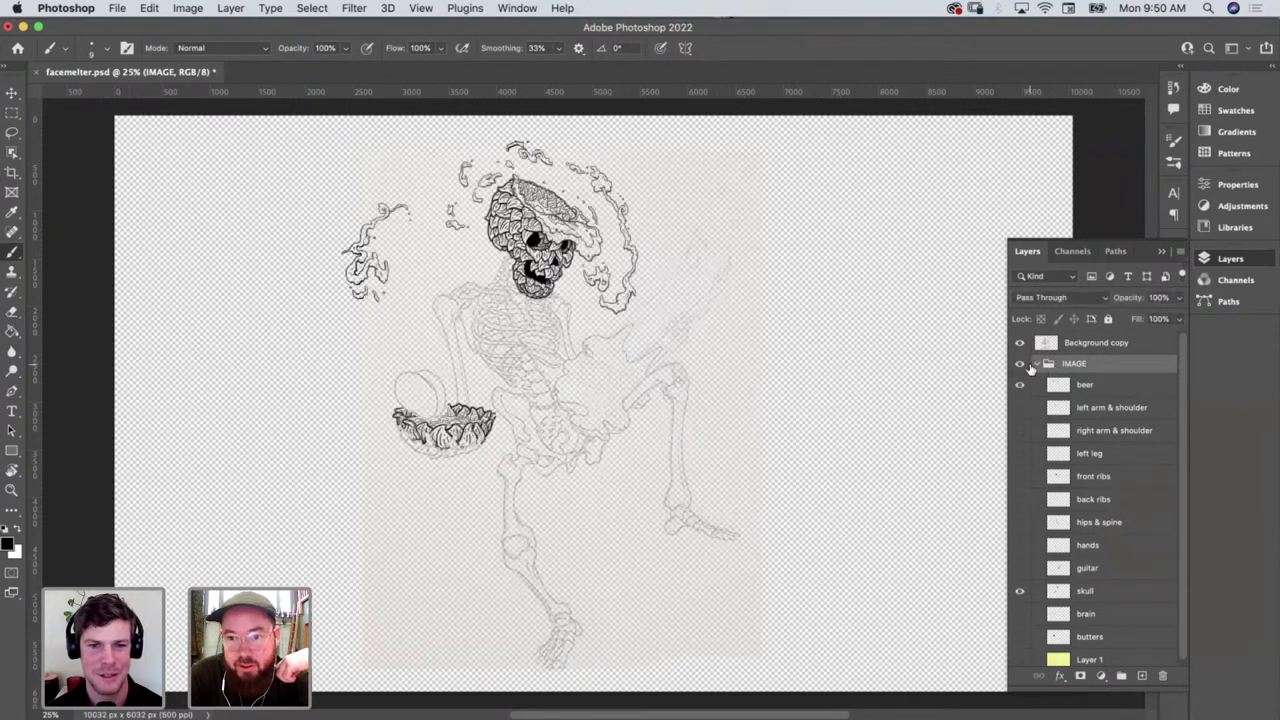
{"action": "left_click", "coordinate": [1037, 364]}
Hide the "Background copy" sketch layer and examine the finished skull and beer splash linework up close
{"action": "key", "text": "z"}
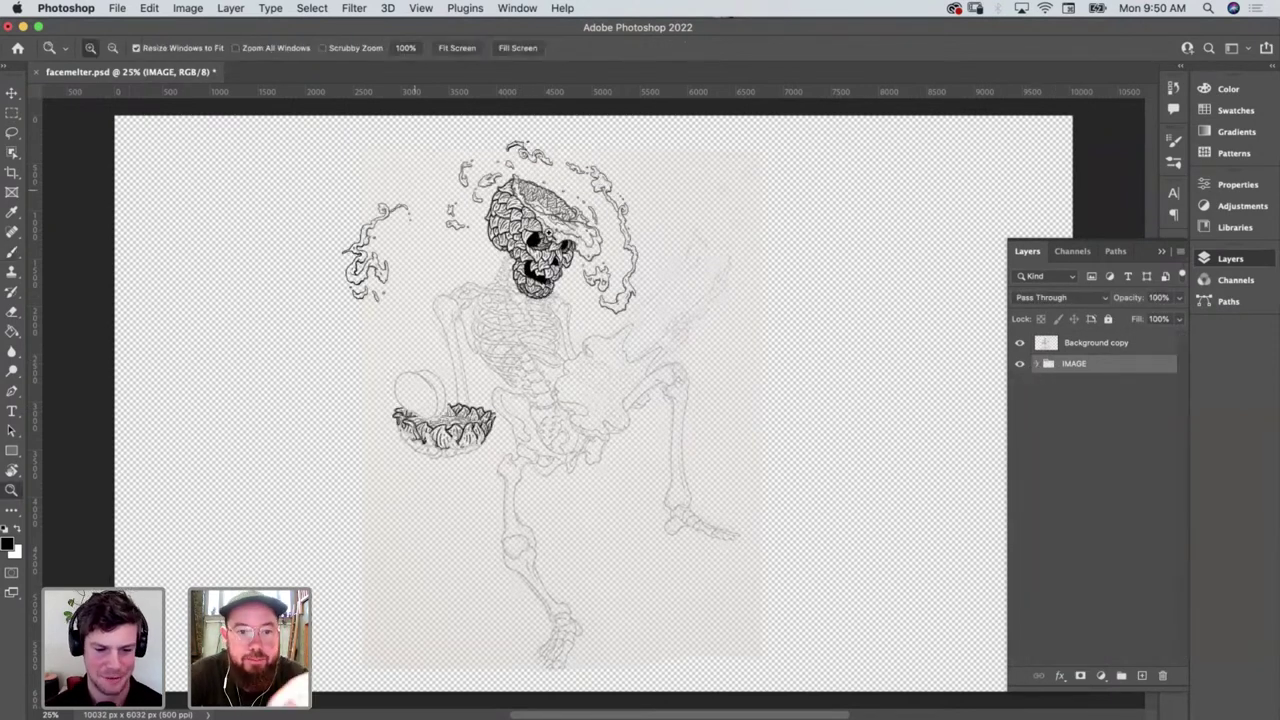
{"action": "left_click", "coordinate": [548, 233]}
{"action": "left_click", "coordinate": [548, 233]}
{"action": "left_click", "coordinate": [548, 233]}
{"action": "left_click", "coordinate": [548, 233]}
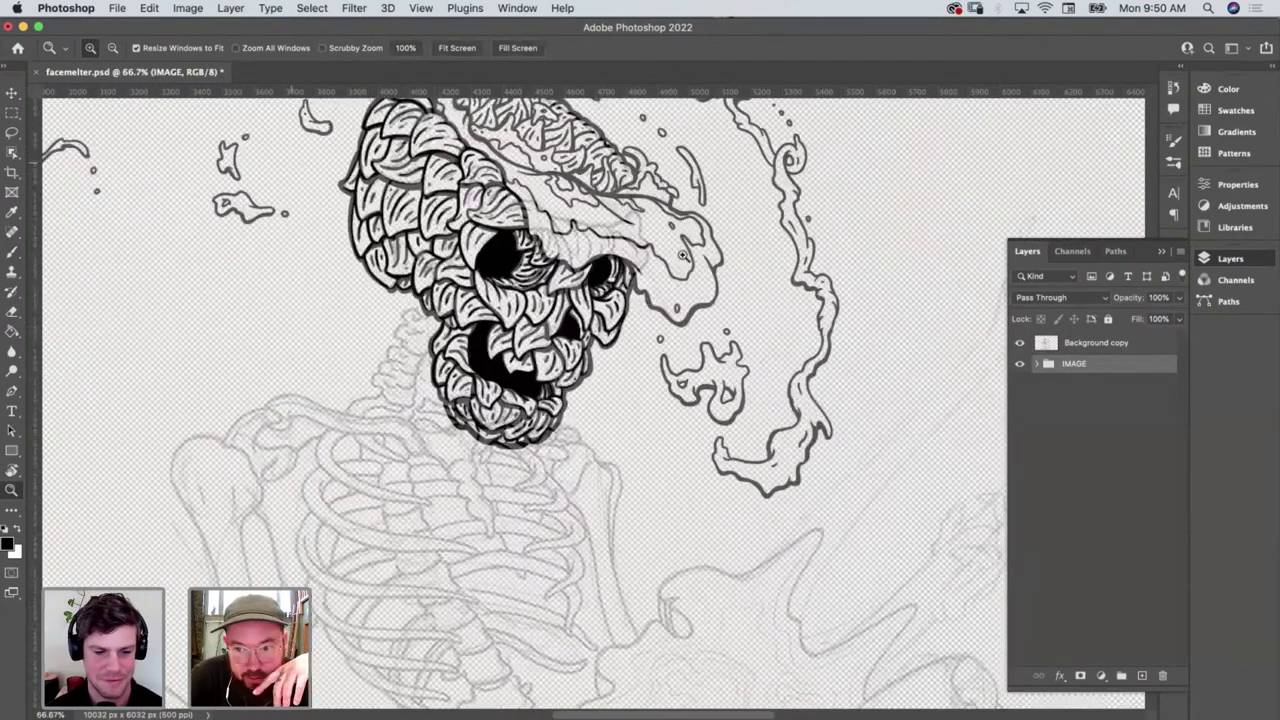
{"action": "left_click", "coordinate": [548, 233]}
{"action": "left_click", "coordinate": [1013, 347]}
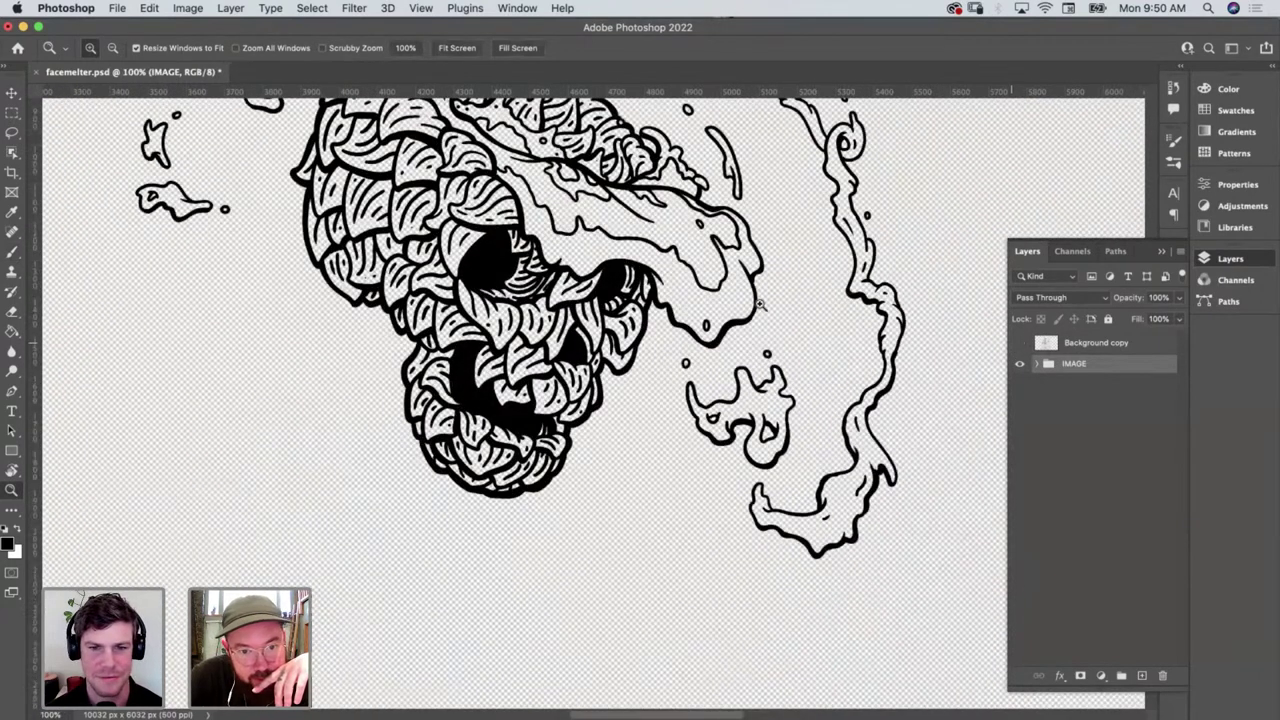
{"action": "scroll", "coordinate": [761, 304], "scroll_direction": "up", "scroll_amount": 3}
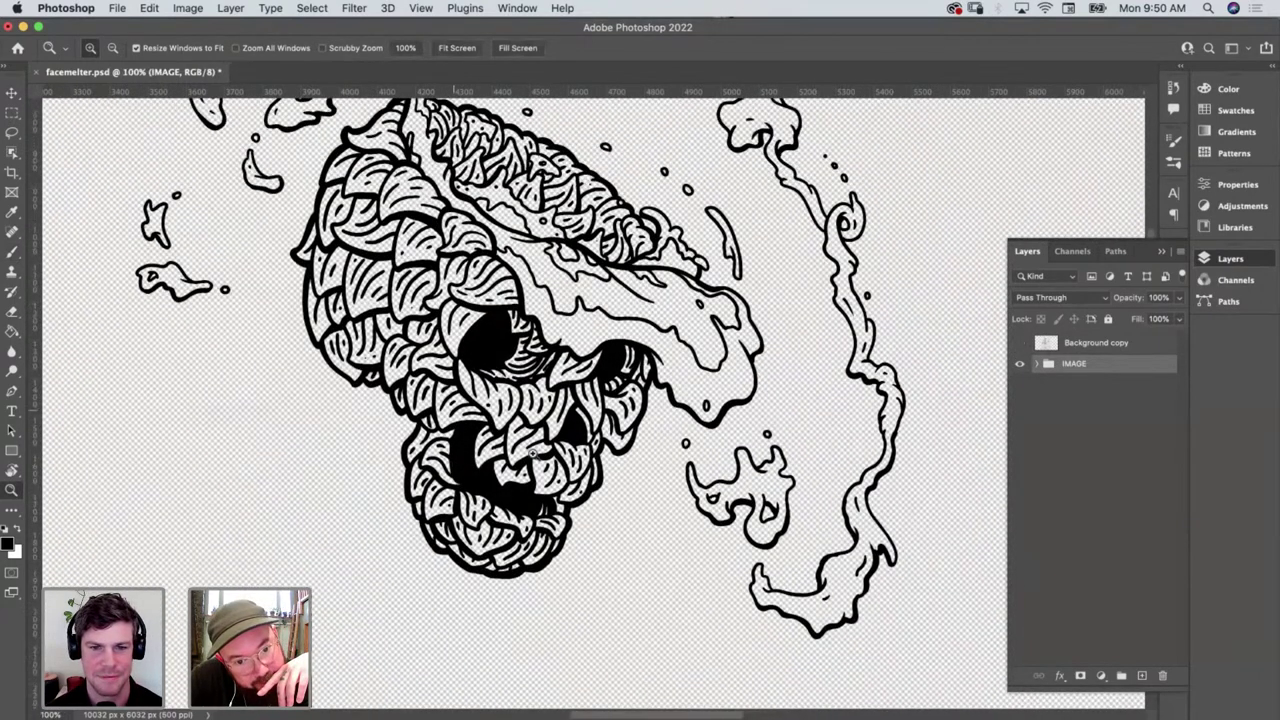
{"action": "scroll", "coordinate": [550, 480], "scroll_direction": "up", "scroll_amount": 5}
{"action": "scroll", "coordinate": [550, 480], "scroll_direction": "left", "scroll_amount": 2}
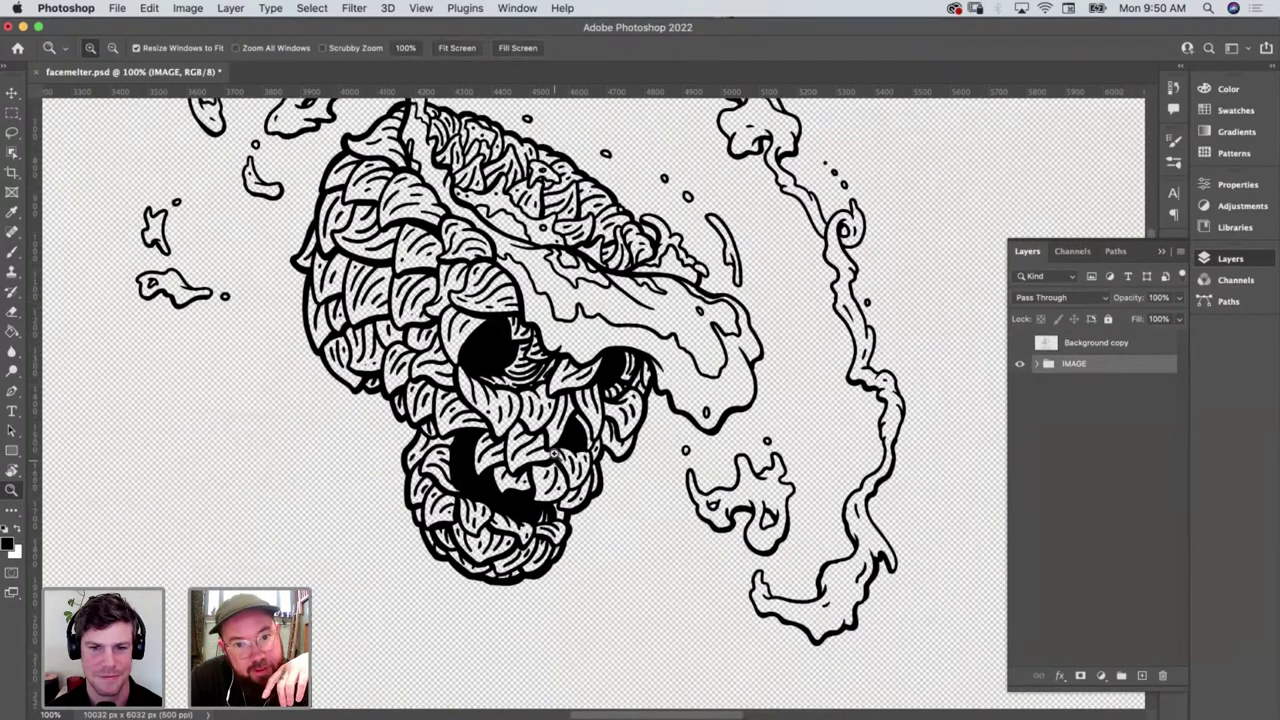
{"action": "scroll", "coordinate": [554, 454], "scroll_direction": "down", "scroll_amount": 4}
{"action": "scroll", "coordinate": [554, 454], "scroll_direction": "left", "scroll_amount": 10}
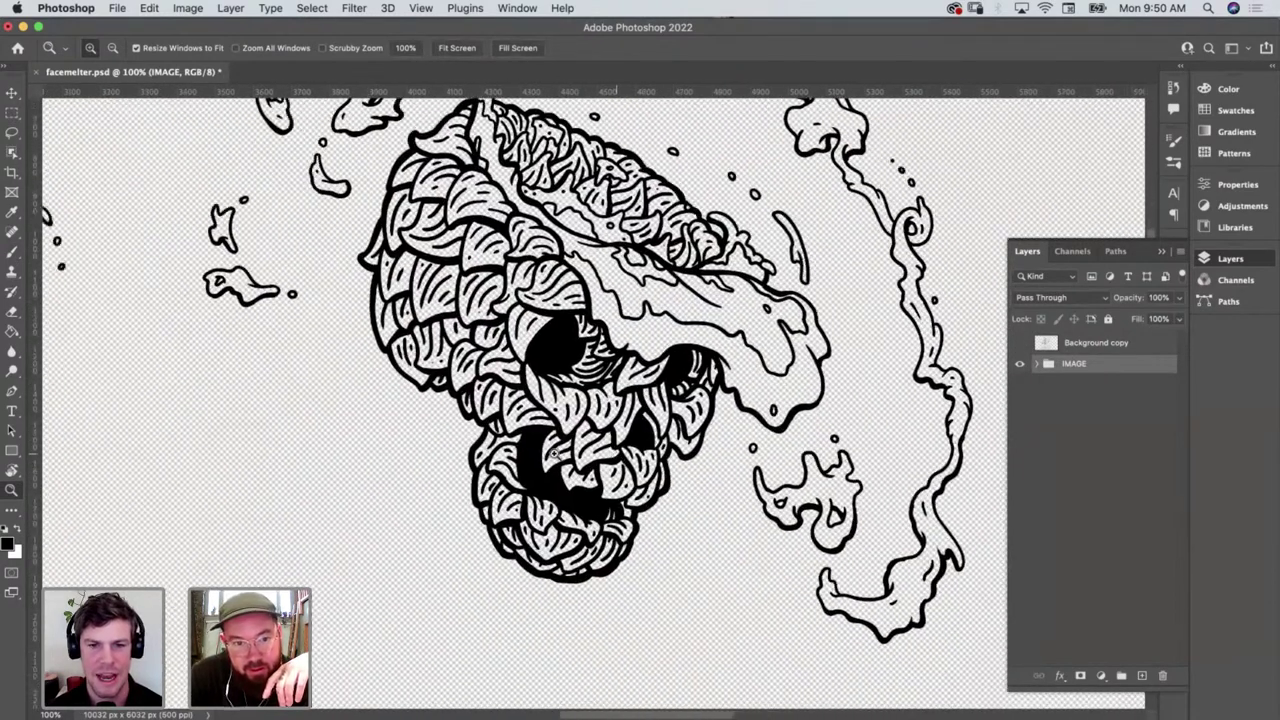
Examine the inked bowl of scales and show the "Background copy" sketch layer again for comparison
{"action": "scroll", "coordinate": [554, 454], "scroll_direction": "right", "scroll_amount": 15}
{"action": "scroll", "coordinate": [957, 366], "scroll_direction": "down", "scroll_amount": 6}
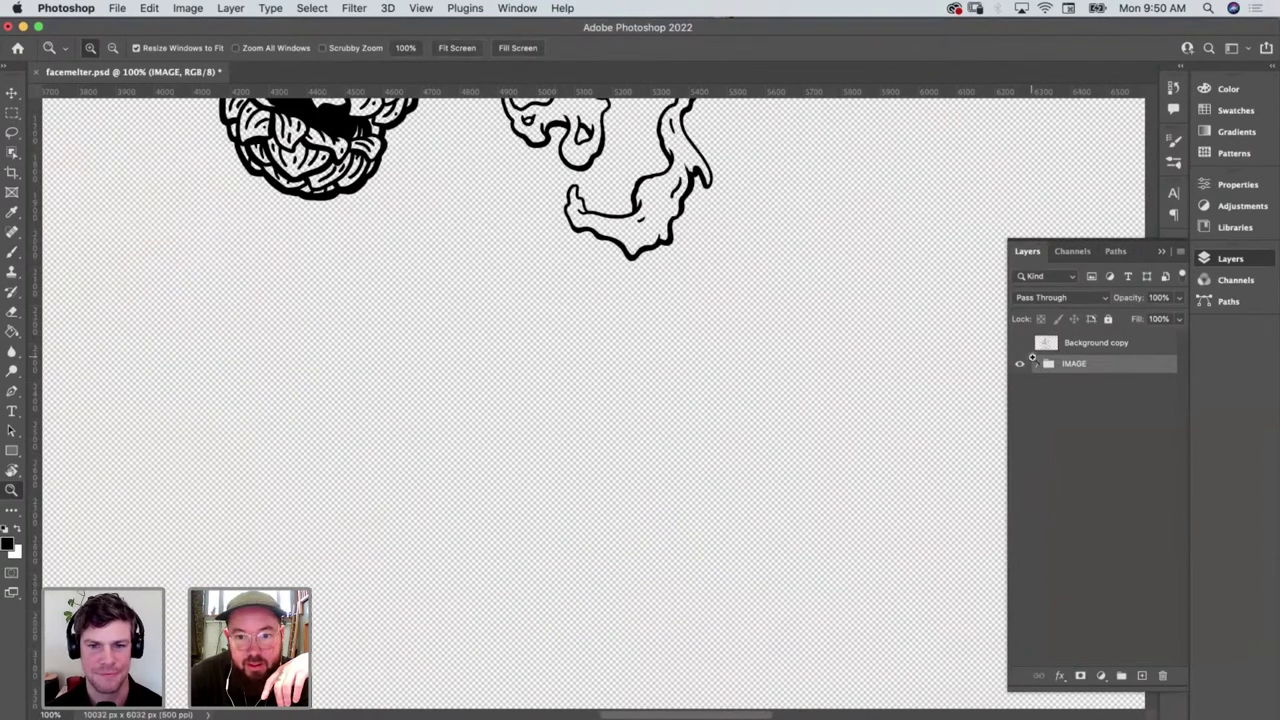
{"action": "scroll", "coordinate": [811, 400], "scroll_direction": "down", "scroll_amount": 8}
{"action": "scroll", "coordinate": [814, 401], "scroll_direction": "down", "scroll_amount": 3}
{"action": "scroll", "coordinate": [814, 401], "scroll_direction": "left", "scroll_amount": 6}
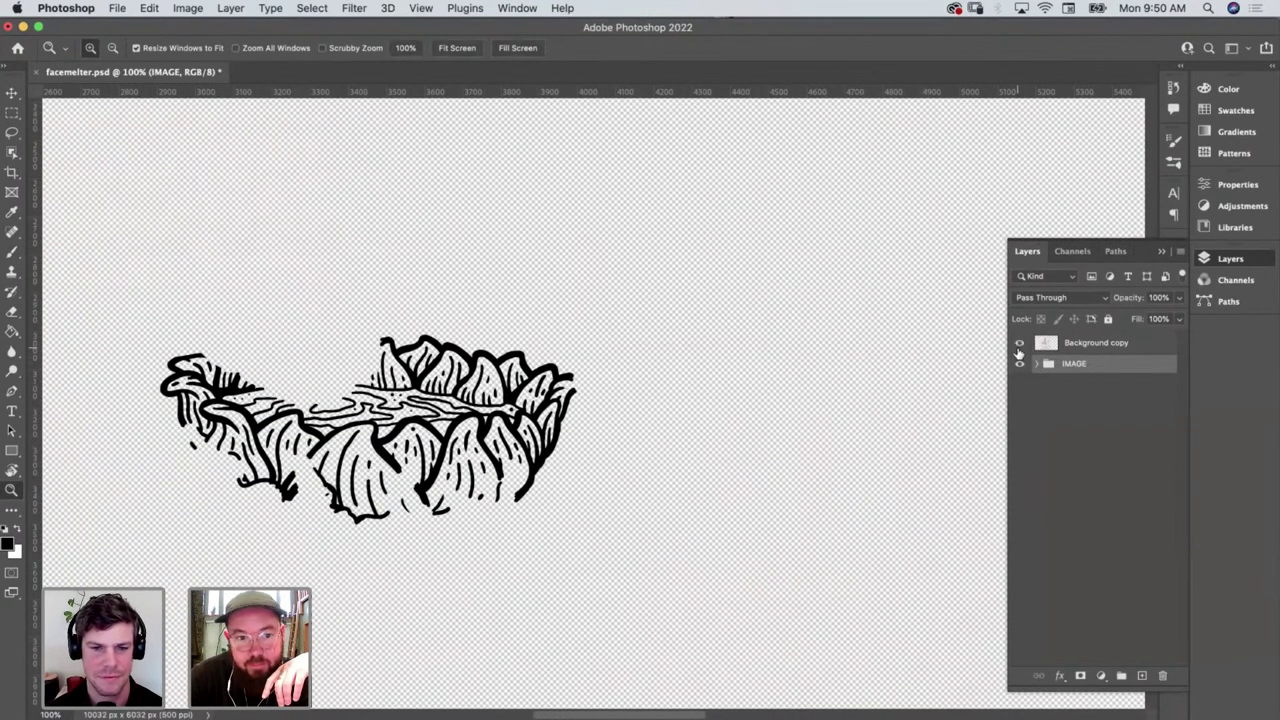
{"action": "left_click", "coordinate": [1019, 344]}
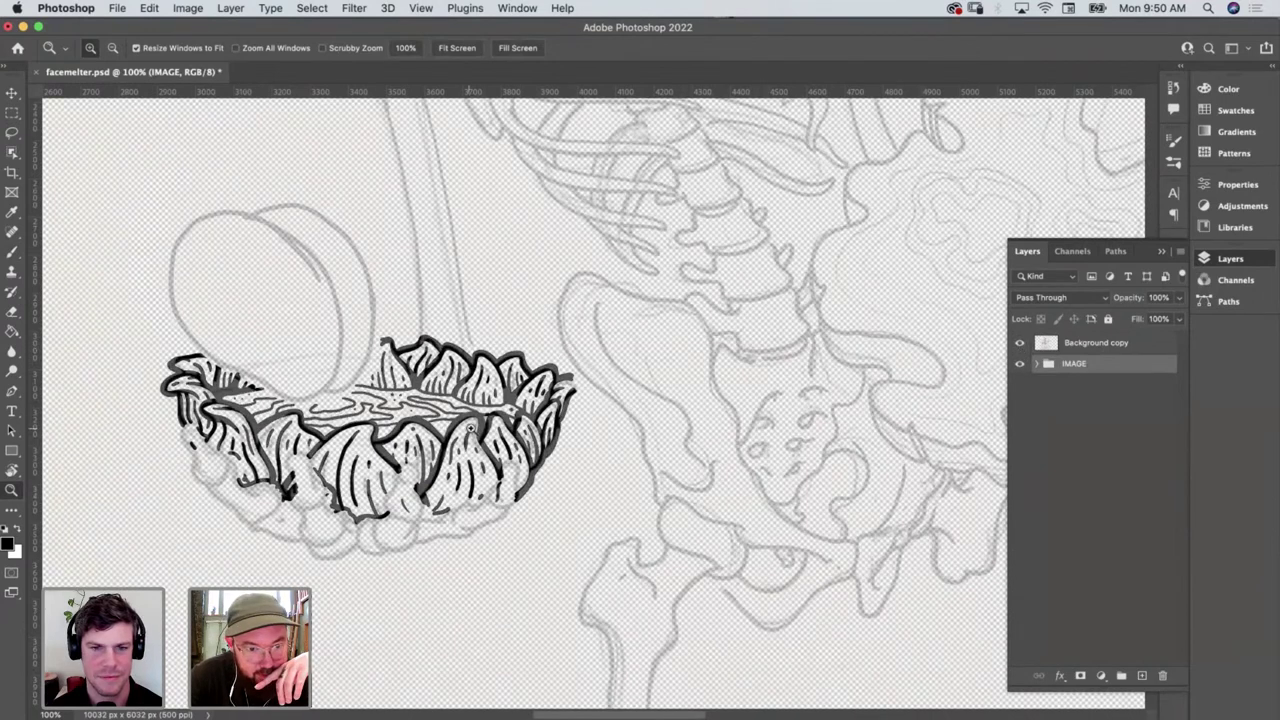
Examine the inked bowl of scales up close and compare it with the surrounding skeleton sketch and finished skull
{"action": "scroll", "coordinate": [586, 366], "scroll_direction": "up", "scroll_amount": 10}
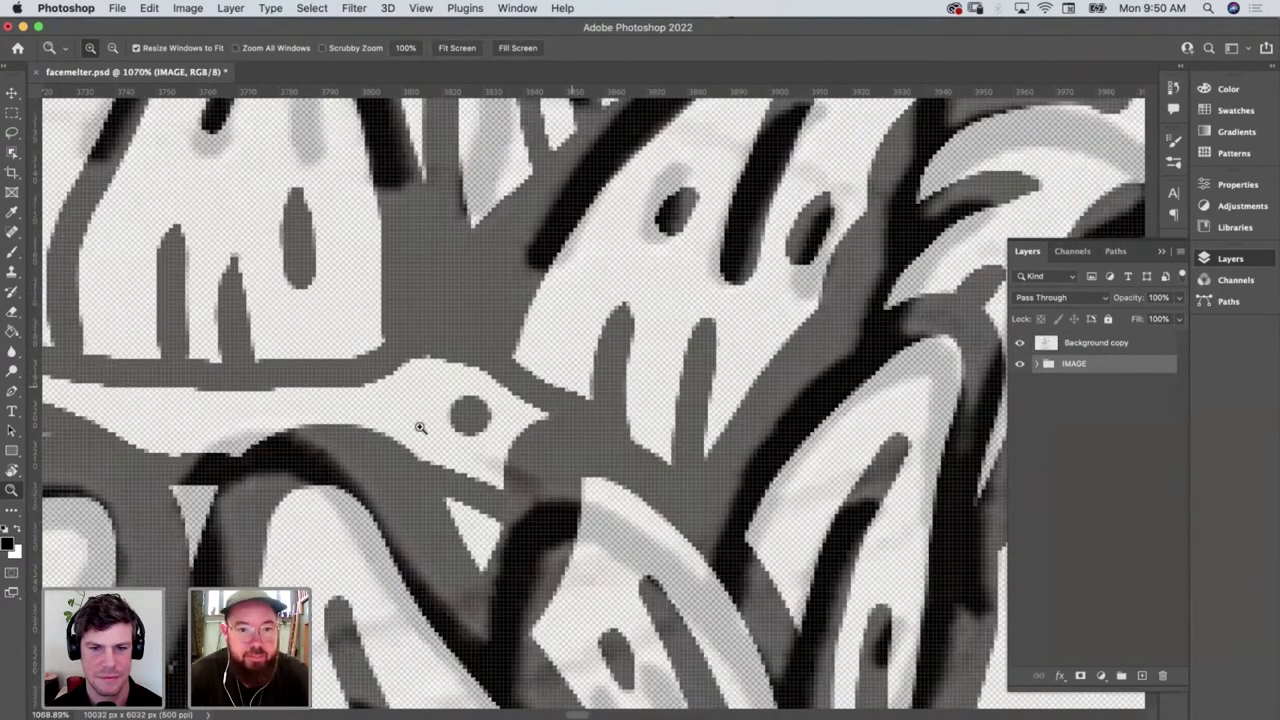
{"action": "scroll", "coordinate": [420, 428], "scroll_direction": "down", "scroll_amount": 10}
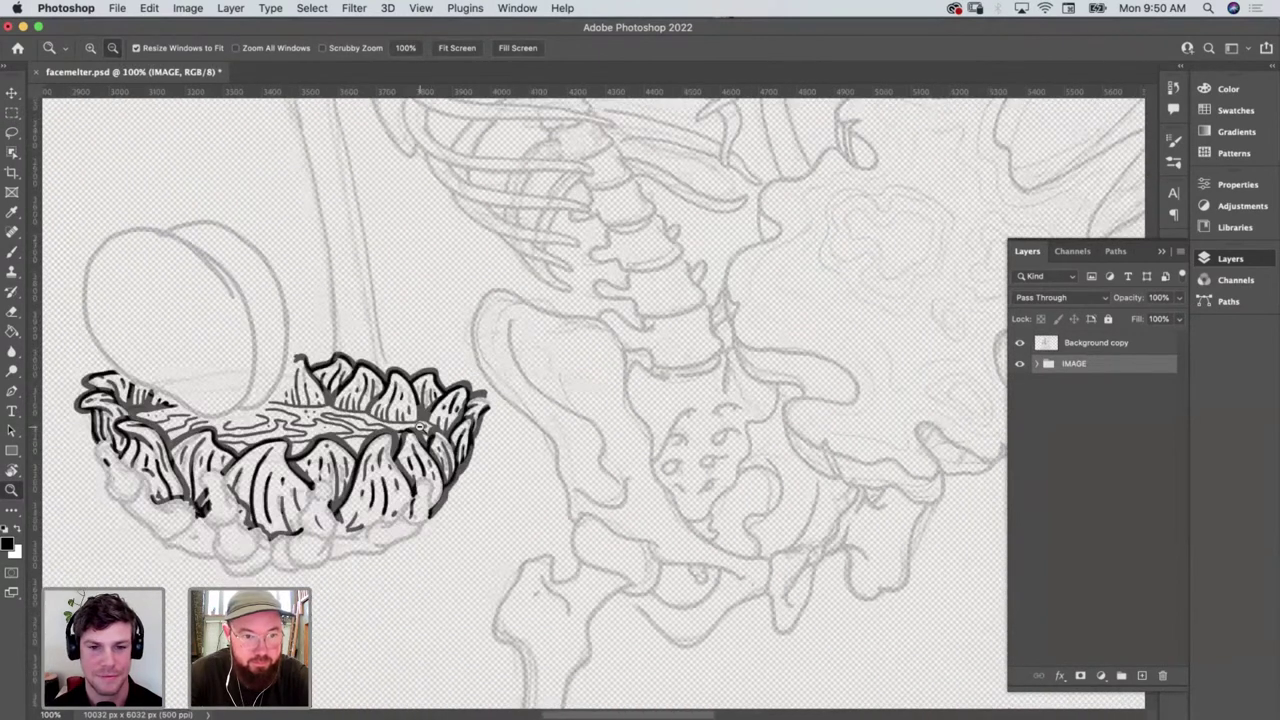
{"action": "scroll", "coordinate": [420, 428], "scroll_direction": "down", "scroll_amount": 3}
{"action": "scroll", "coordinate": [364, 437], "scroll_direction": "up", "scroll_amount": 5}
{"action": "scroll", "coordinate": [364, 437], "scroll_direction": "left", "scroll_amount": 4}
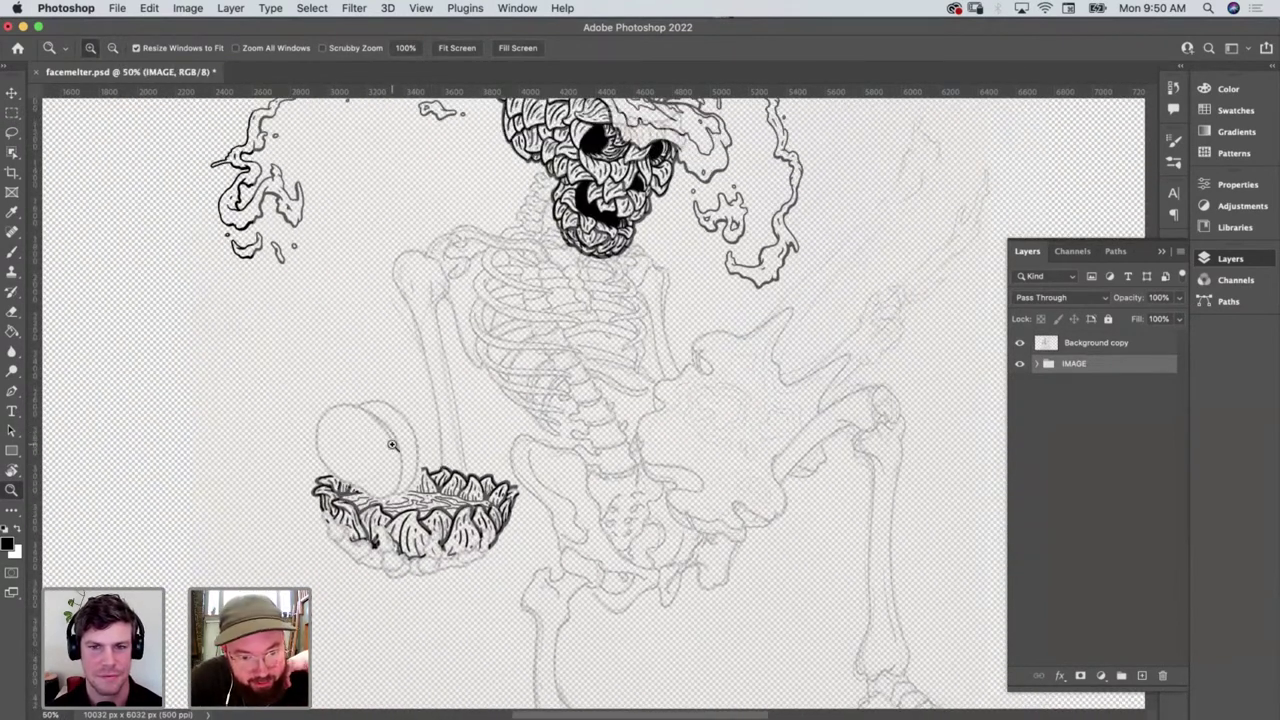
{"action": "scroll", "coordinate": [540, 296], "scroll_direction": "up", "scroll_amount": 10}
{"action": "scroll", "coordinate": [540, 296], "scroll_direction": "right", "scroll_amount": 1}
{"action": "scroll", "coordinate": [403, 387], "scroll_direction": "down", "scroll_amount": 8}
{"action": "scroll", "coordinate": [403, 387], "scroll_direction": "left", "scroll_amount": 1}
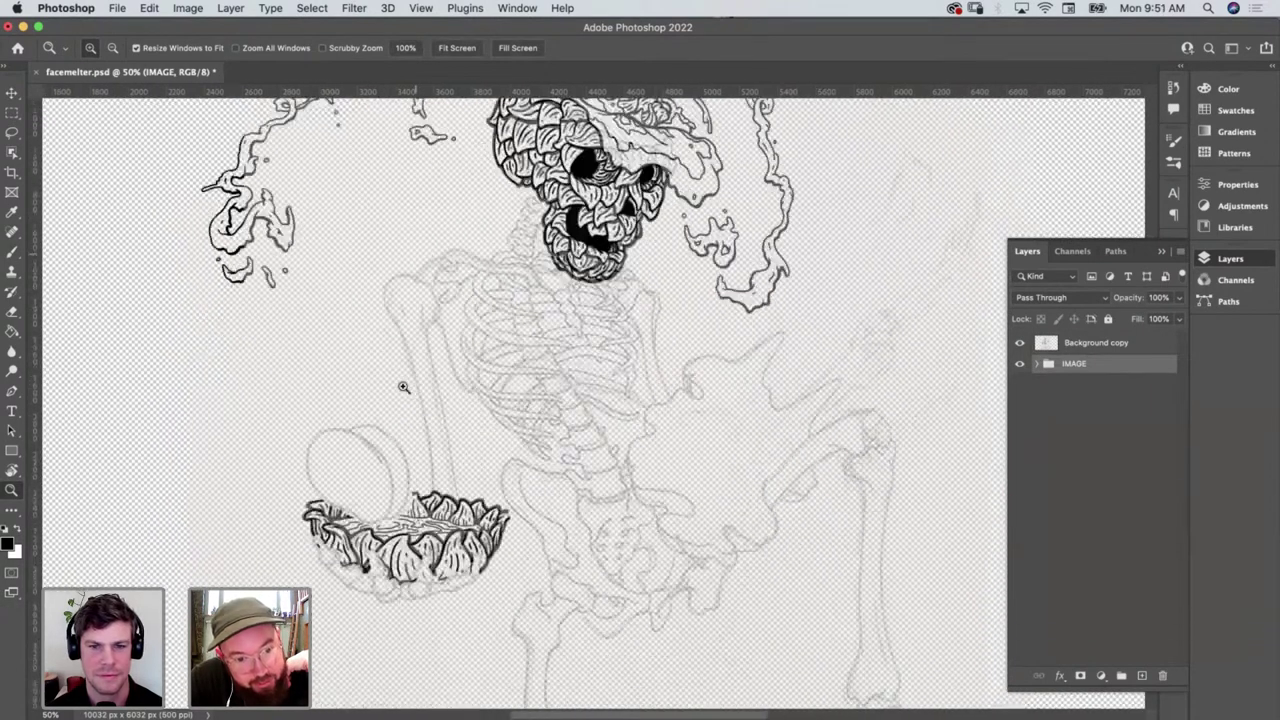
{"action": "scroll", "coordinate": [486, 487], "scroll_direction": "up", "scroll_amount": 5}
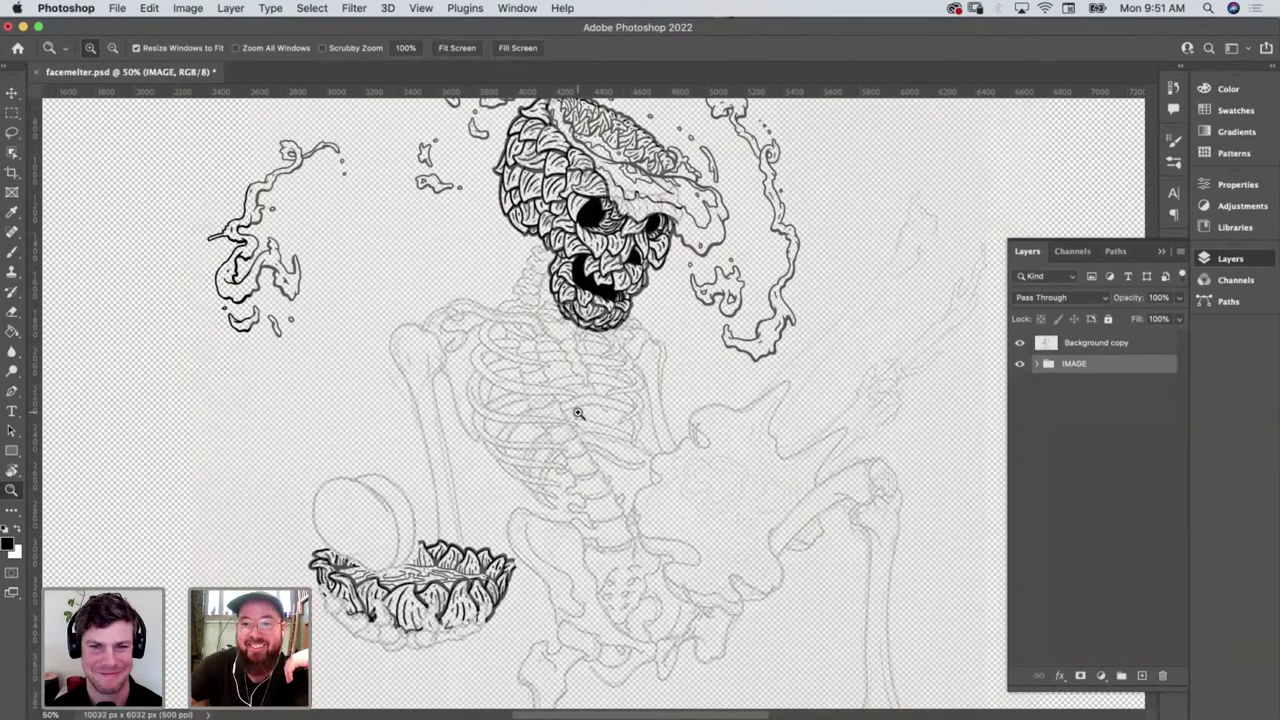
Add a new layer above the "Background copy" sketch layer and name it "ribs"
{"action": "left_click", "coordinate": [1141, 675]}
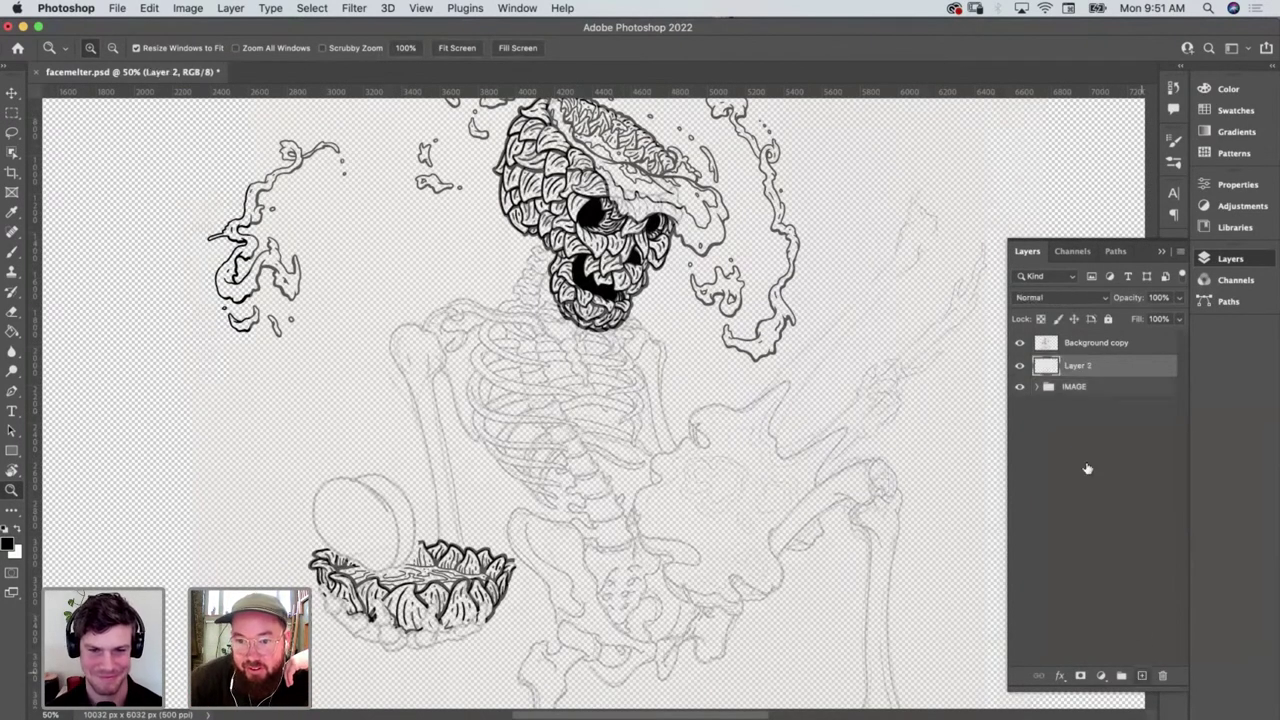
{"action": "left_click_drag", "start_coordinate": [1078, 368], "coordinate": [1081, 343]}
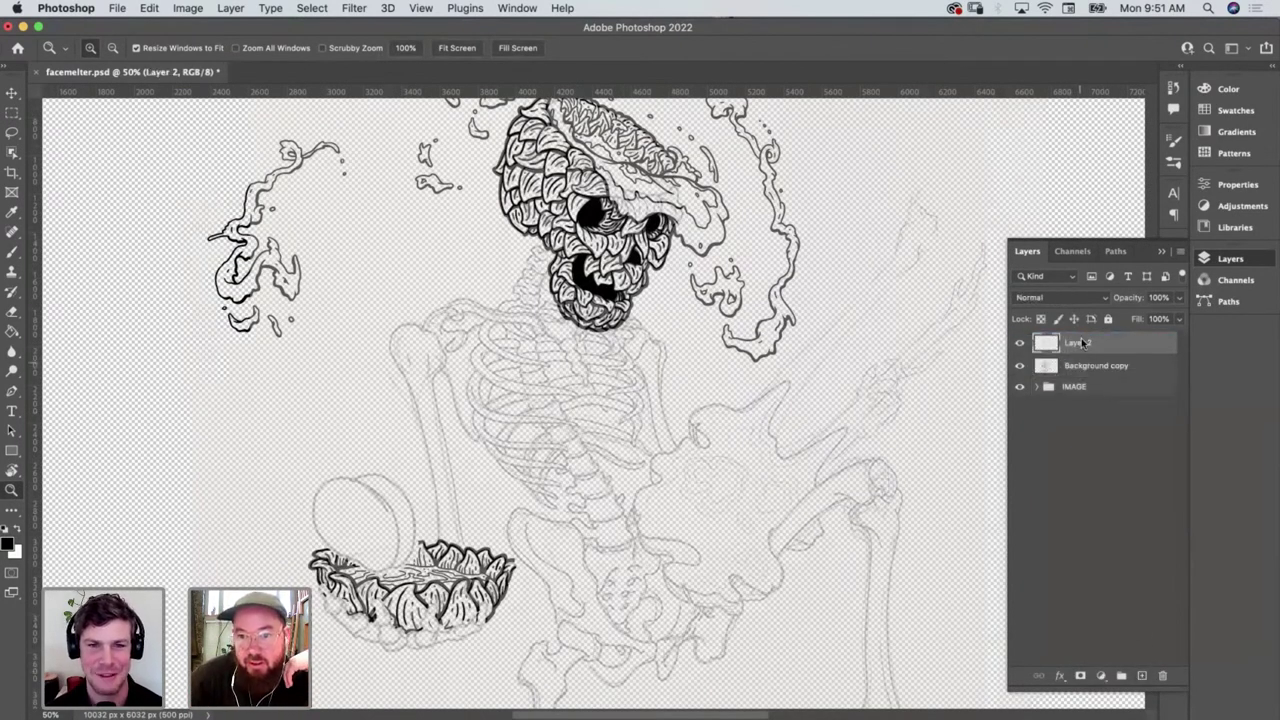
{"action": "double_click", "coordinate": [1078, 342]}
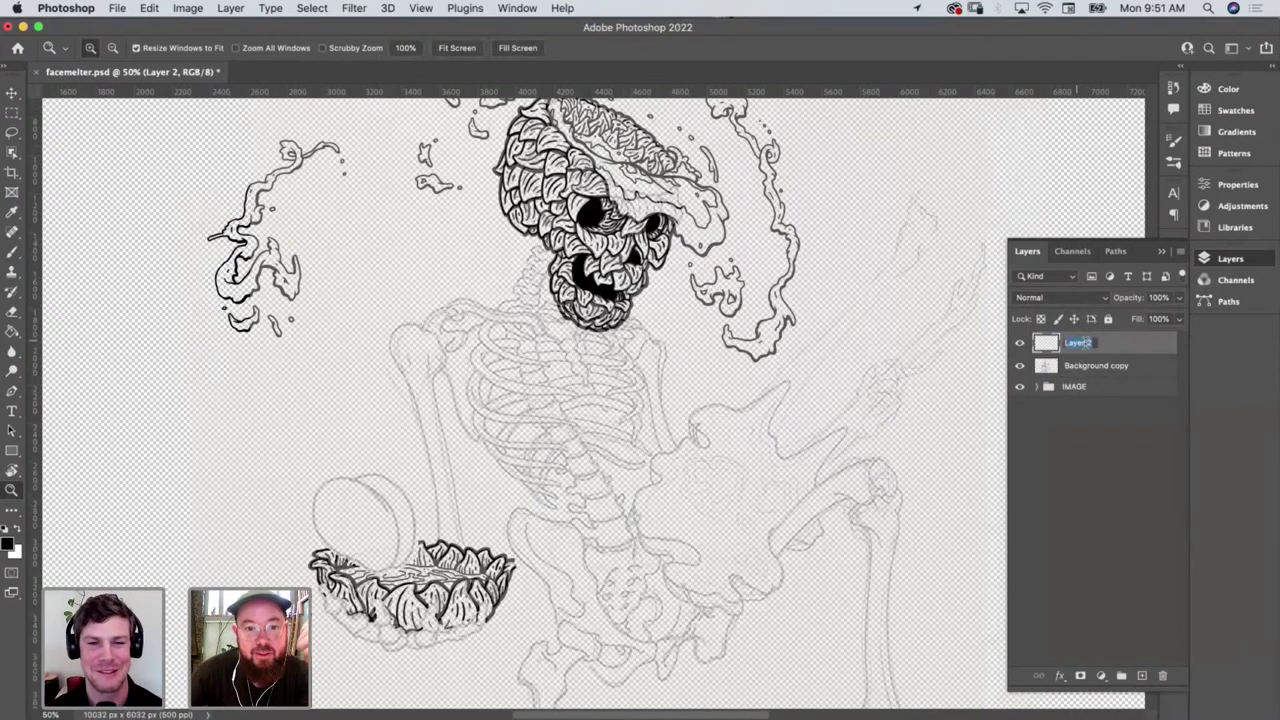
{"action": "type", "text": "t"}
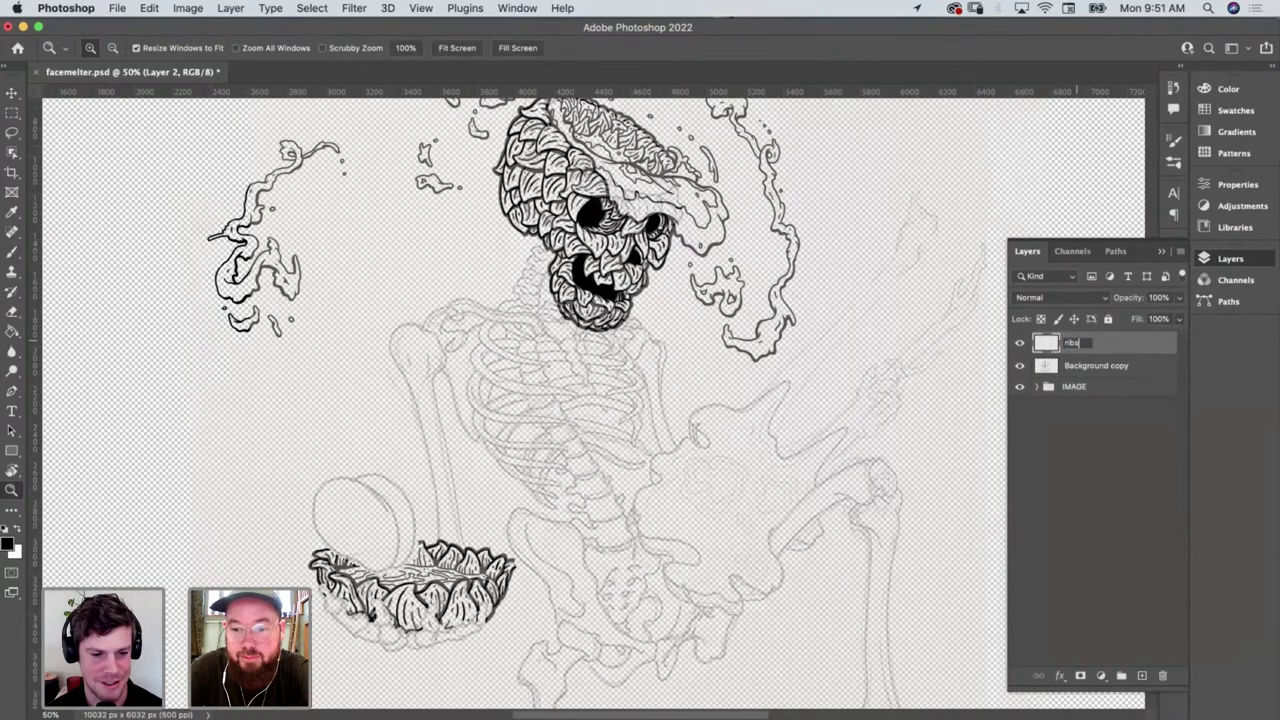
{"action": "key", "text": "Return"}
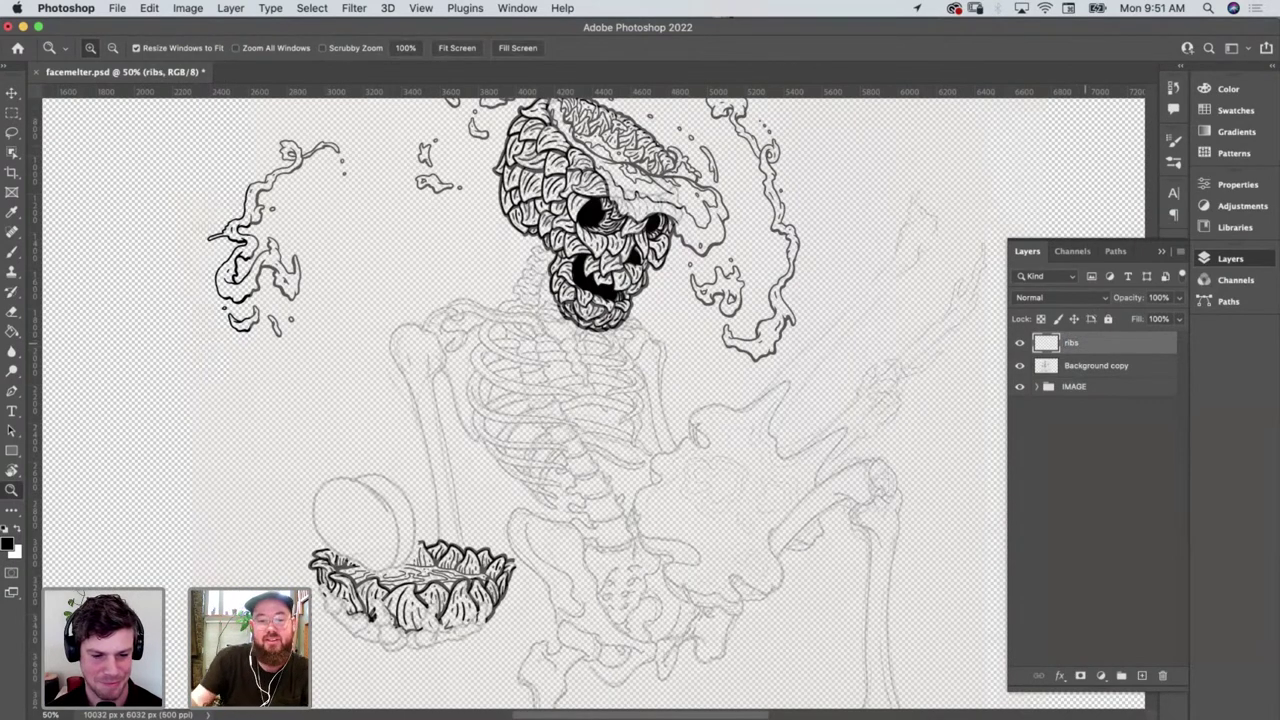
Ink the pointed lower tip of the breastbone and the small knob on its left side with the Brush tool
{"action": "left_click", "coordinate": [545, 330]}
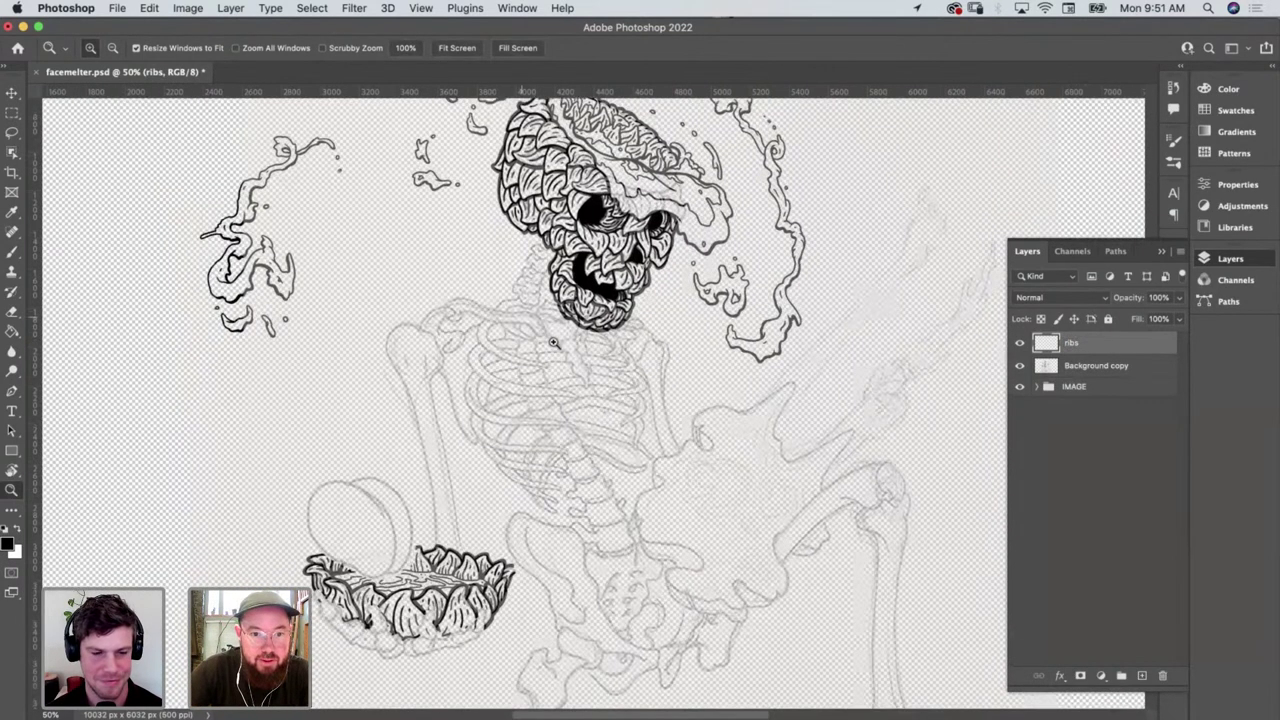
{"action": "left_click", "coordinate": [549, 335]}
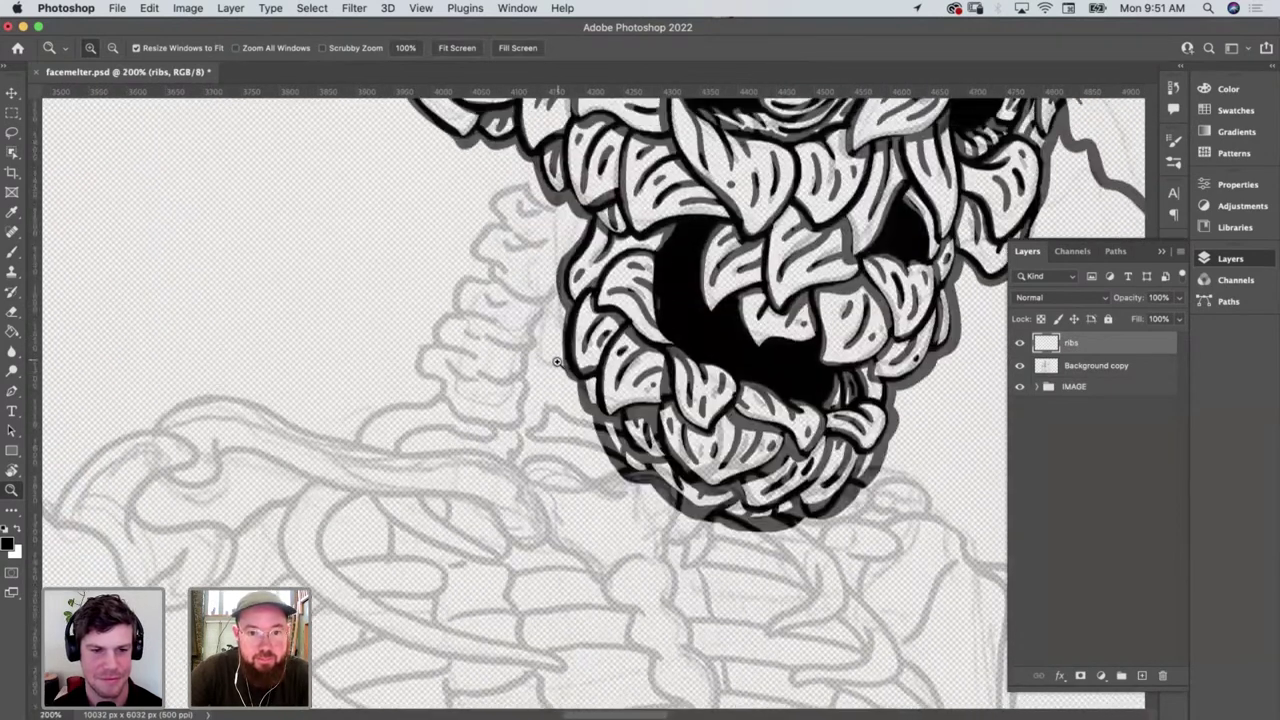
{"action": "scroll", "coordinate": [556, 364], "scroll_direction": "down", "scroll_amount": 1}
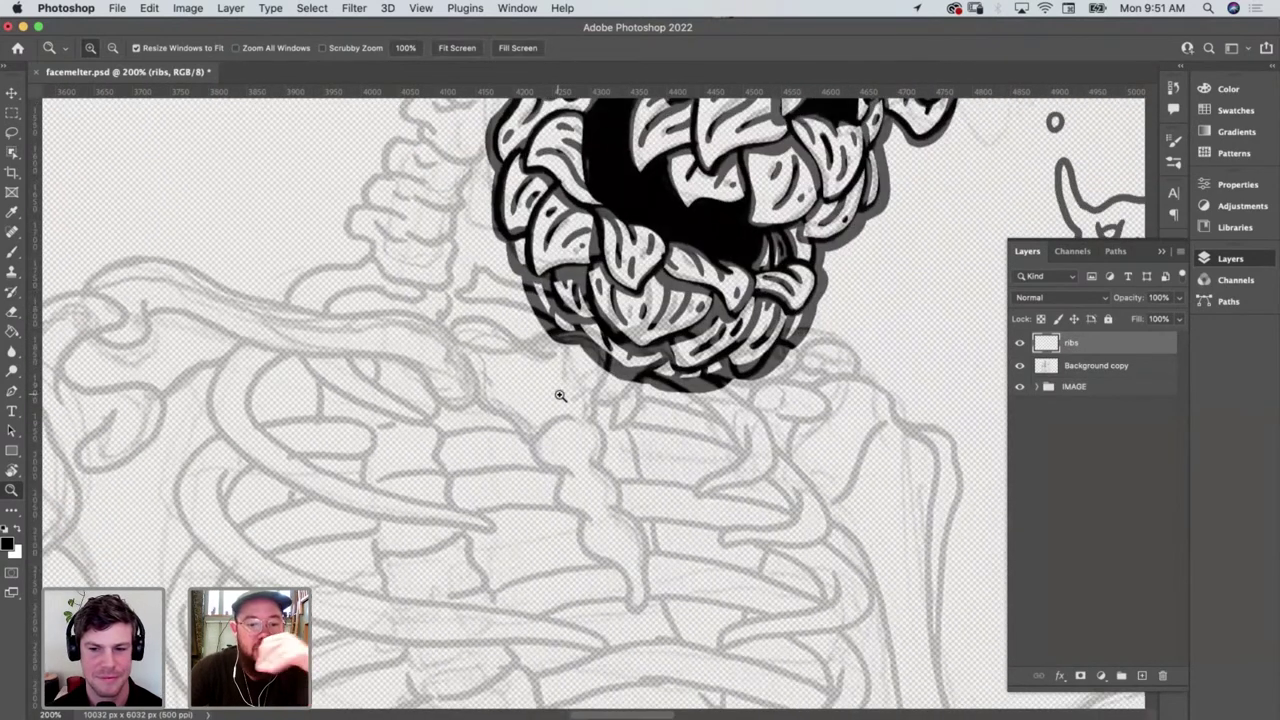
{"action": "left_click", "coordinate": [566, 413], "text": "alt"}
{"action": "scroll", "coordinate": [567, 420], "scroll_direction": "down", "scroll_amount": 2}
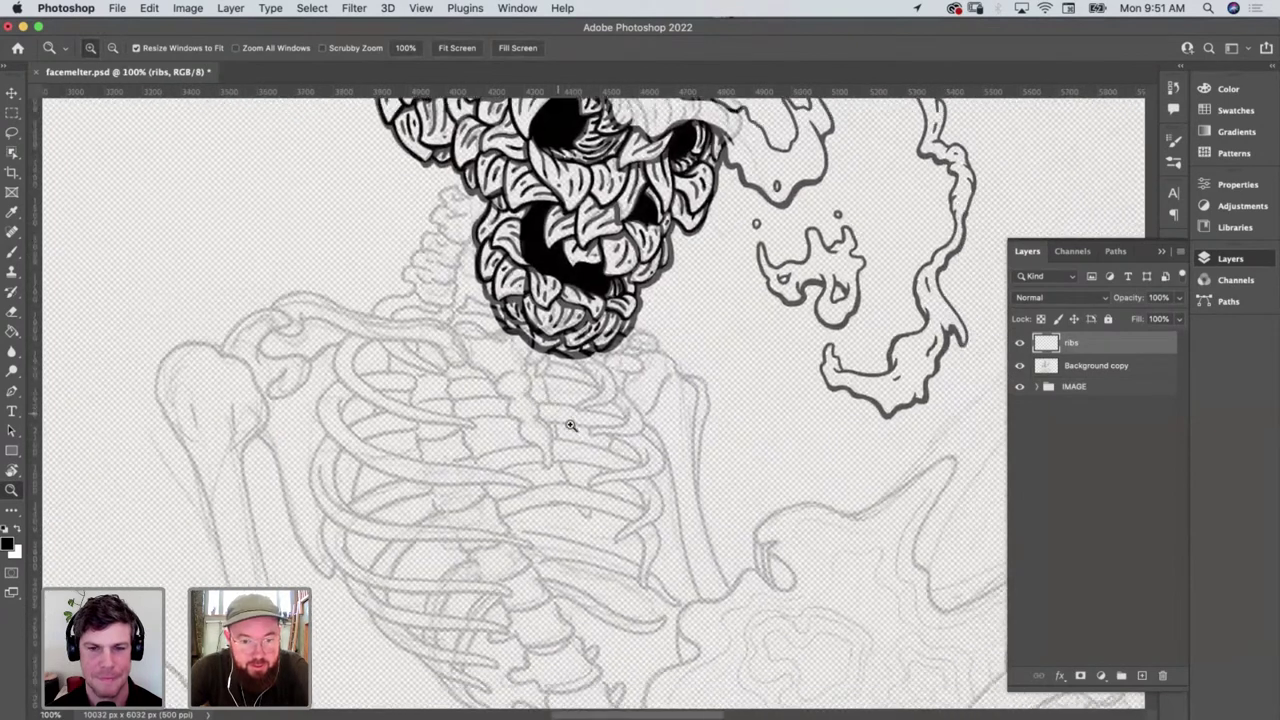
{"action": "key", "text": "b"}
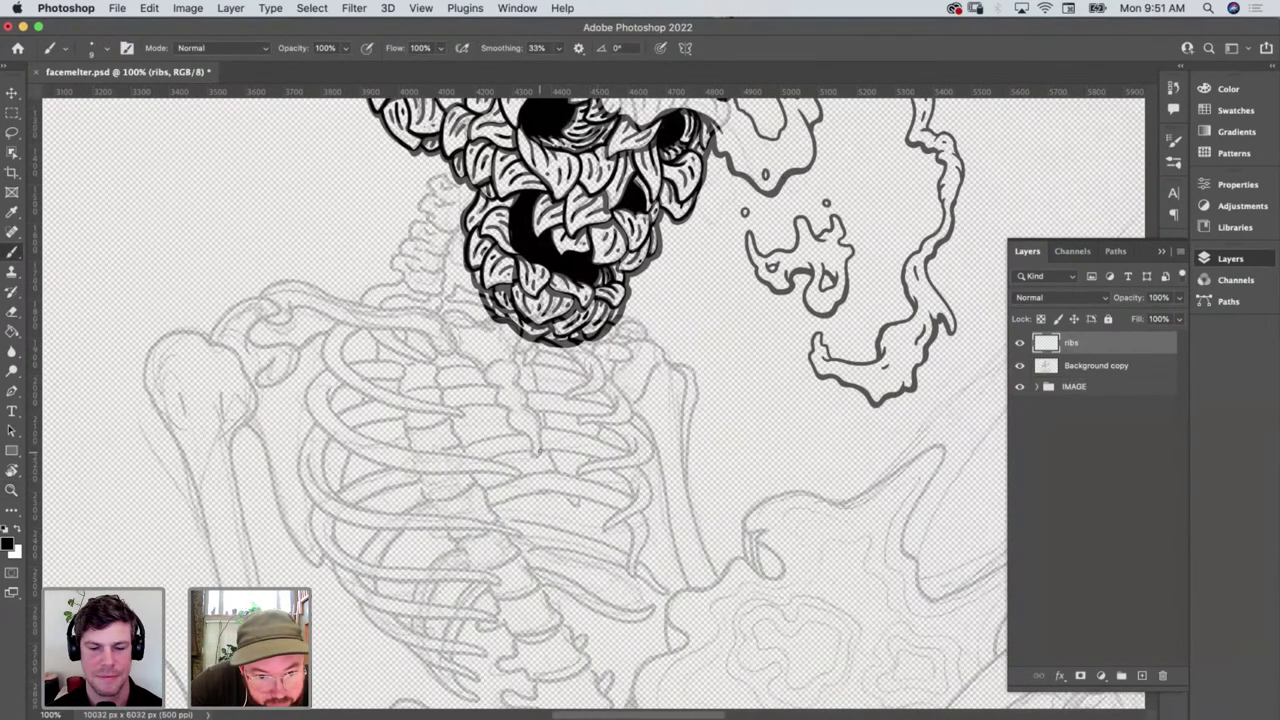
{"action": "key", "text": "z"}
{"action": "left_click", "coordinate": [560, 450]}
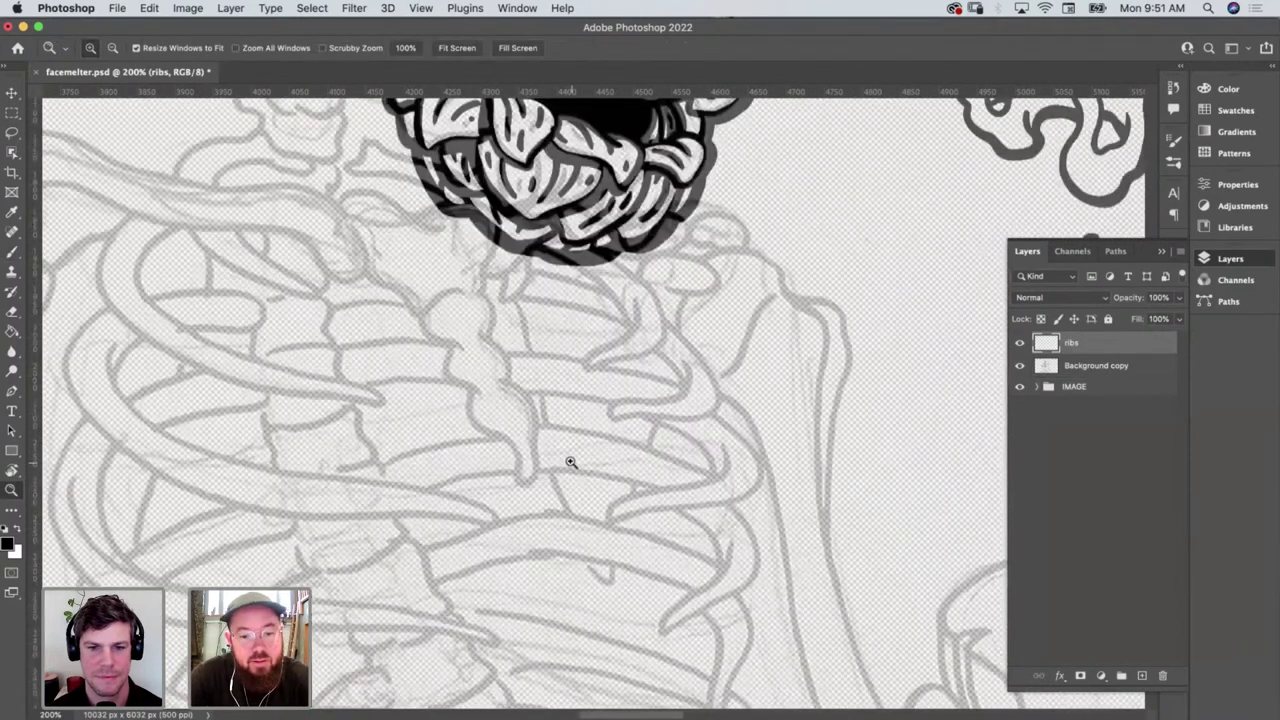
{"action": "key", "text": "b"}
{"action": "mouse_move", "coordinate": [531, 479]}
{"action": "left_mouse_down"}
{"action": "mouse_move", "coordinate": [513, 439]}
{"action": "mouse_move", "coordinate": [474, 412]}
{"action": "left_mouse_up"}
{"action": "mouse_move", "coordinate": [535, 477]}
{"action": "left_mouse_down"}
{"action": "mouse_move", "coordinate": [540, 452]}
{"action": "mouse_move", "coordinate": [517, 409]}
{"action": "mouse_move", "coordinate": [536, 427]}
{"action": "mouse_move", "coordinate": [535, 402]}
{"action": "mouse_move", "coordinate": [505, 388]}
{"action": "left_mouse_up"}
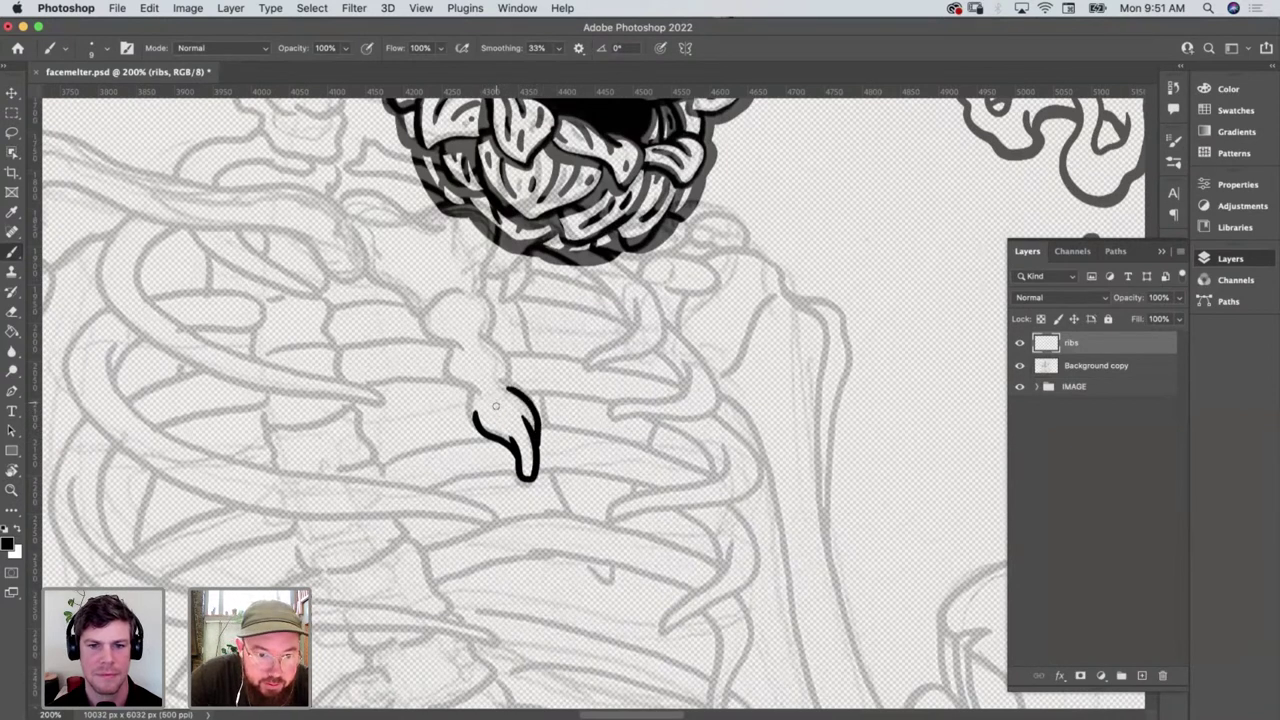
{"action": "mouse_move", "coordinate": [497, 410]}
{"action": "left_mouse_down"}
{"action": "mouse_move", "coordinate": [472, 392]}
{"action": "mouse_move", "coordinate": [446, 424]}
{"action": "mouse_move", "coordinate": [472, 414]}
{"action": "left_mouse_up"}
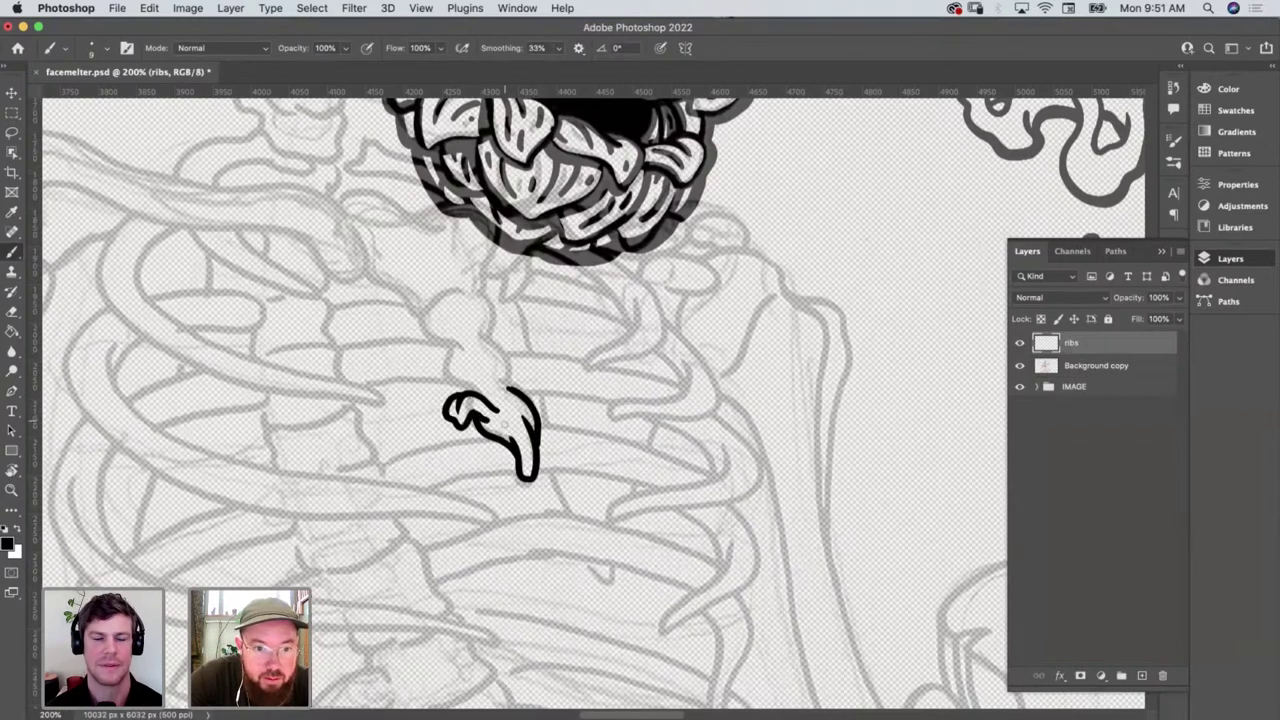
Ink the stacked breastbone segments above the tip, adding side knobs and short interior detail strokes
{"action": "mouse_move", "coordinate": [508, 392]}
{"action": "left_mouse_down"}
{"action": "mouse_move", "coordinate": [541, 384]}
{"action": "mouse_move", "coordinate": [541, 405]}
{"action": "mouse_move", "coordinate": [476, 366]}
{"action": "mouse_move", "coordinate": [508, 340]}
{"action": "mouse_move", "coordinate": [518, 360]}
{"action": "mouse_move", "coordinate": [484, 370]}
{"action": "mouse_move", "coordinate": [519, 360]}
{"action": "mouse_move", "coordinate": [516, 388]}
{"action": "left_mouse_up"}
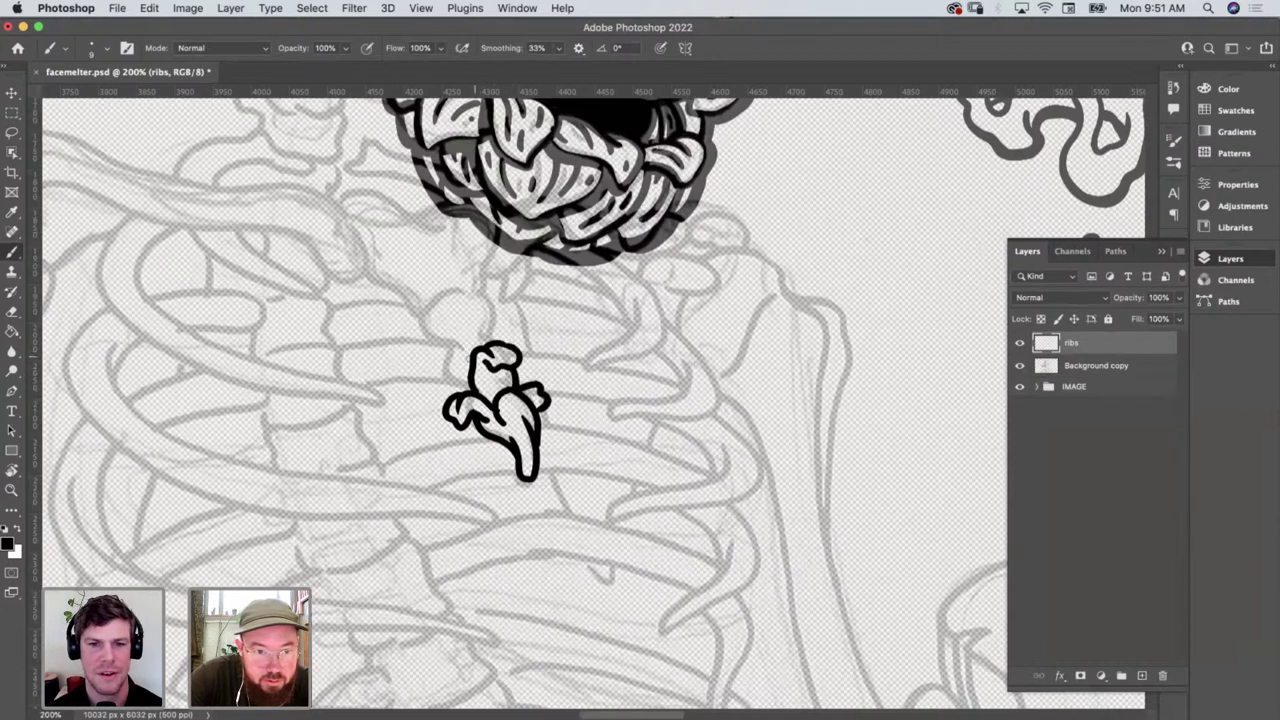
{"action": "mouse_move", "coordinate": [470, 350]}
{"action": "left_mouse_down"}
{"action": "mouse_move", "coordinate": [450, 375]}
{"action": "mouse_move", "coordinate": [453, 360]}
{"action": "mouse_move", "coordinate": [440, 364]}
{"action": "mouse_move", "coordinate": [460, 396]}
{"action": "left_mouse_up"}
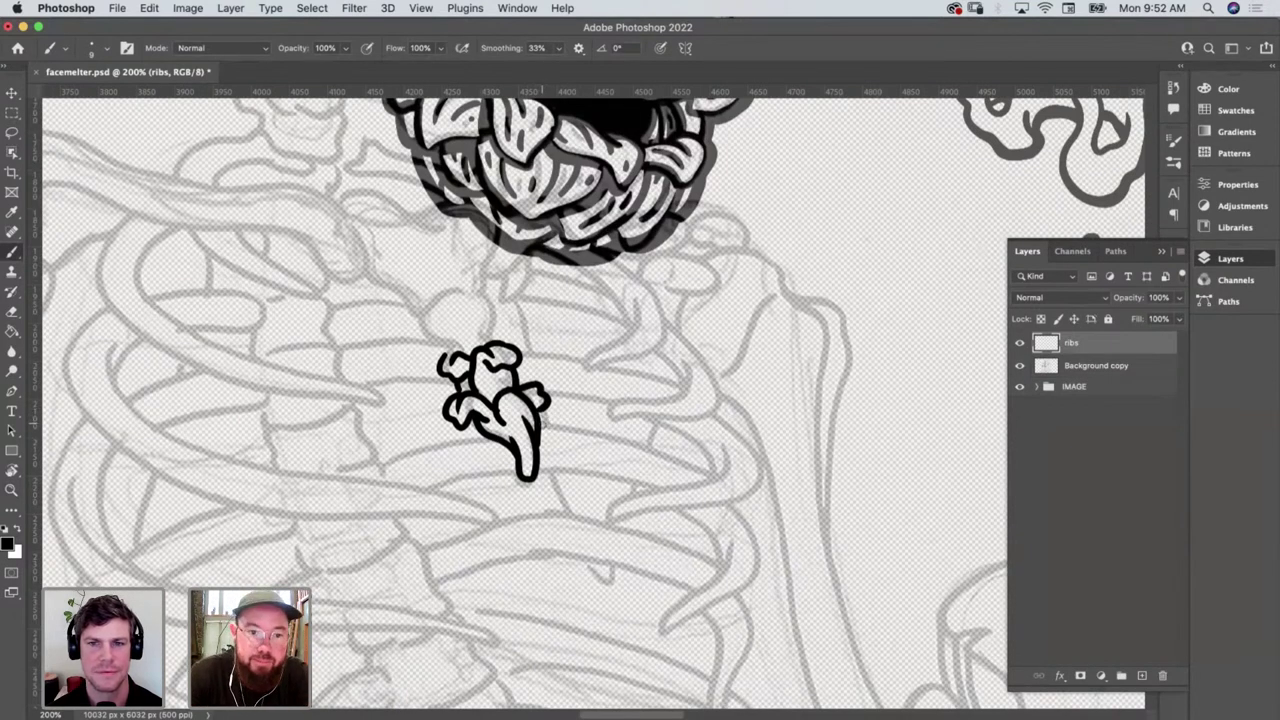
{"action": "scroll", "coordinate": [542, 423], "scroll_direction": "left", "scroll_amount": 3}
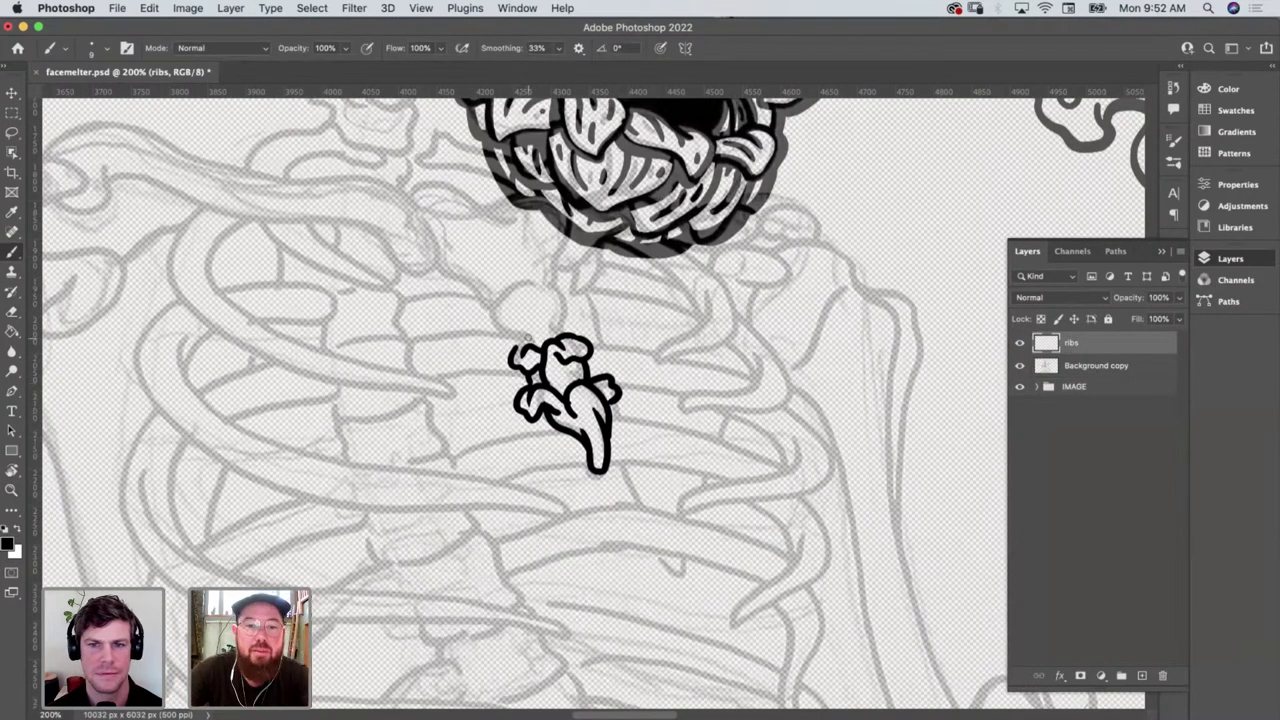
{"action": "mouse_move", "coordinate": [534, 342]}
{"action": "left_mouse_down"}
{"action": "mouse_move", "coordinate": [542, 295]}
{"action": "mouse_move", "coordinate": [585, 305]}
{"action": "mouse_move", "coordinate": [562, 312]}
{"action": "left_mouse_up"}
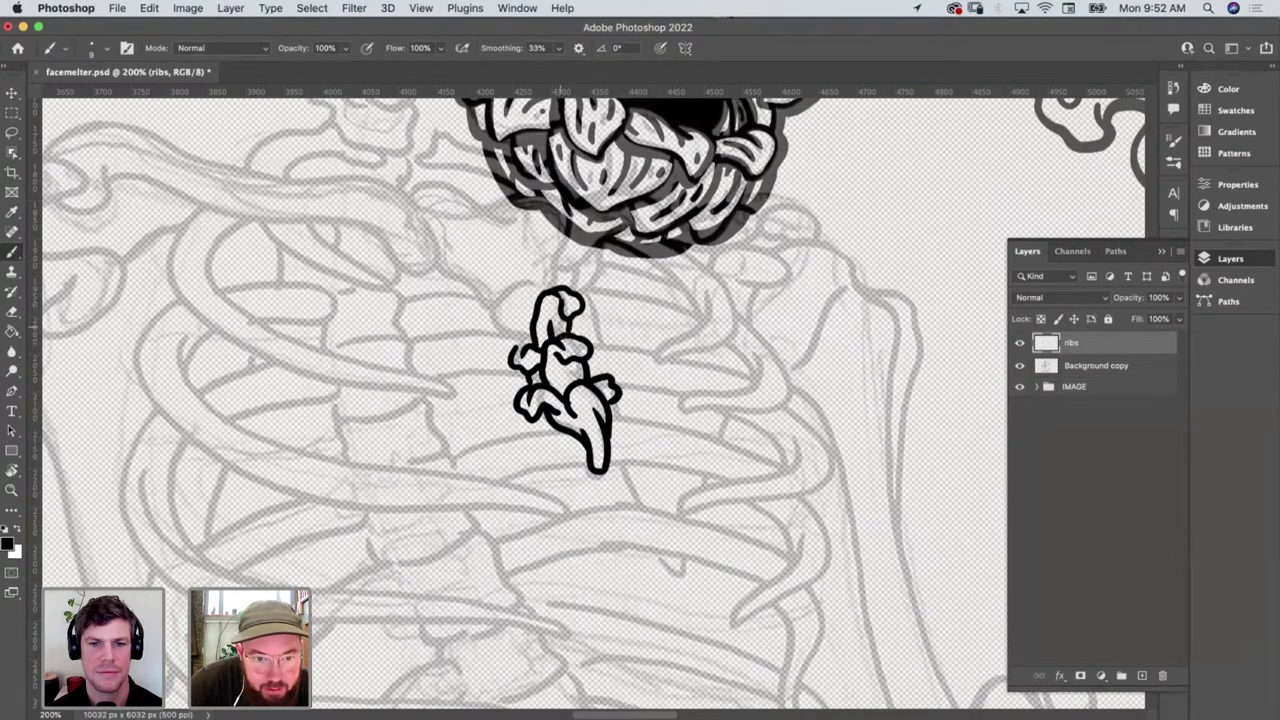
{"action": "left_click_drag", "start_coordinate": [564, 362], "coordinate": [588, 424]}
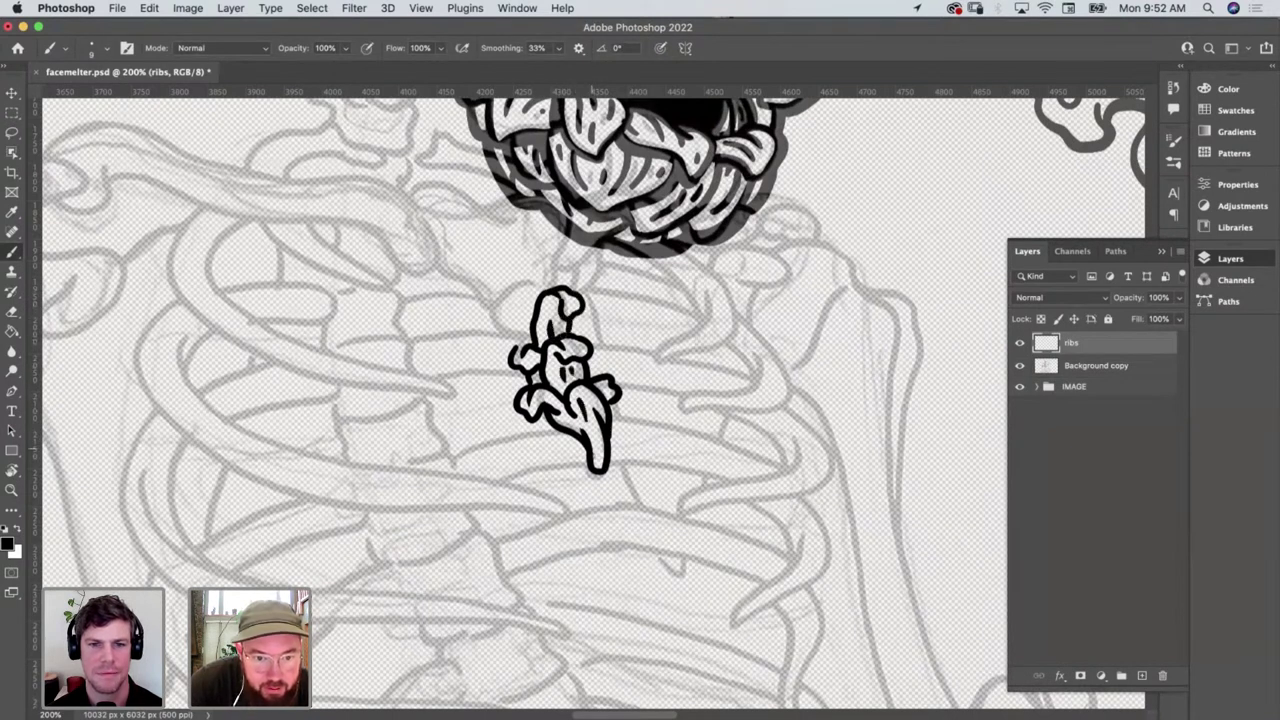
{"action": "mouse_move", "coordinate": [528, 304]}
{"action": "left_mouse_down"}
{"action": "mouse_move", "coordinate": [497, 306]}
{"action": "mouse_move", "coordinate": [498, 328]}
{"action": "mouse_move", "coordinate": [487, 309]}
{"action": "mouse_move", "coordinate": [481, 320]}
{"action": "mouse_move", "coordinate": [526, 336]}
{"action": "left_mouse_up"}
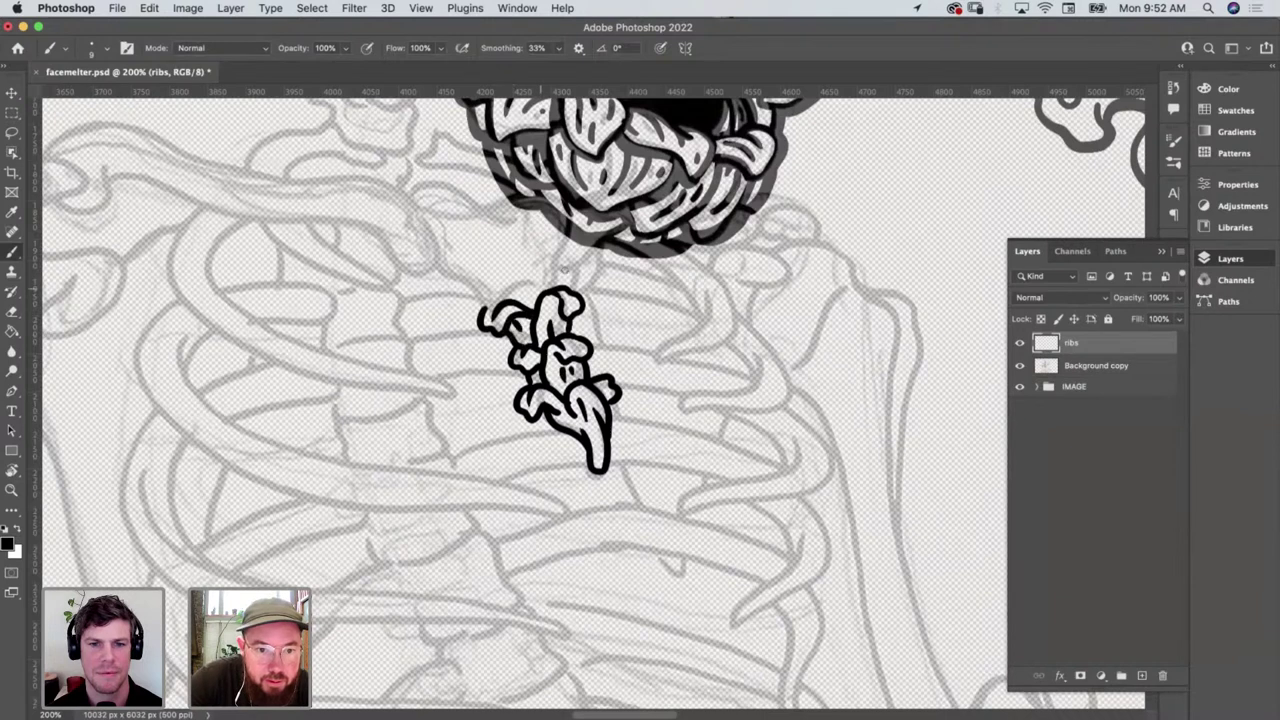
Examine the inked breastbone against the whole skeleton sketch and the finished skull linework
{"action": "scroll", "coordinate": [616, 341], "scroll_direction": "up", "scroll_amount": 3}
{"action": "scroll", "coordinate": [616, 341], "scroll_direction": "left", "scroll_amount": 2}
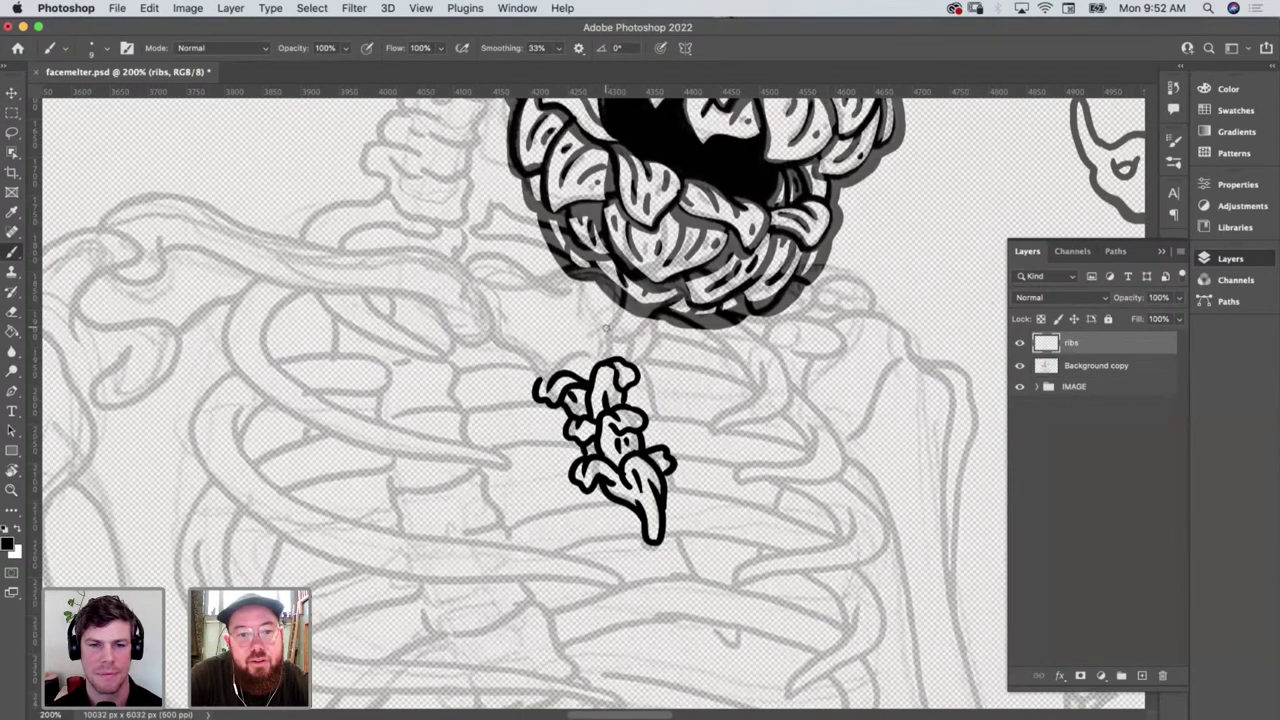
{"action": "key", "text": "z"}
{"action": "left_click", "coordinate": [544, 288], "text": "alt"}
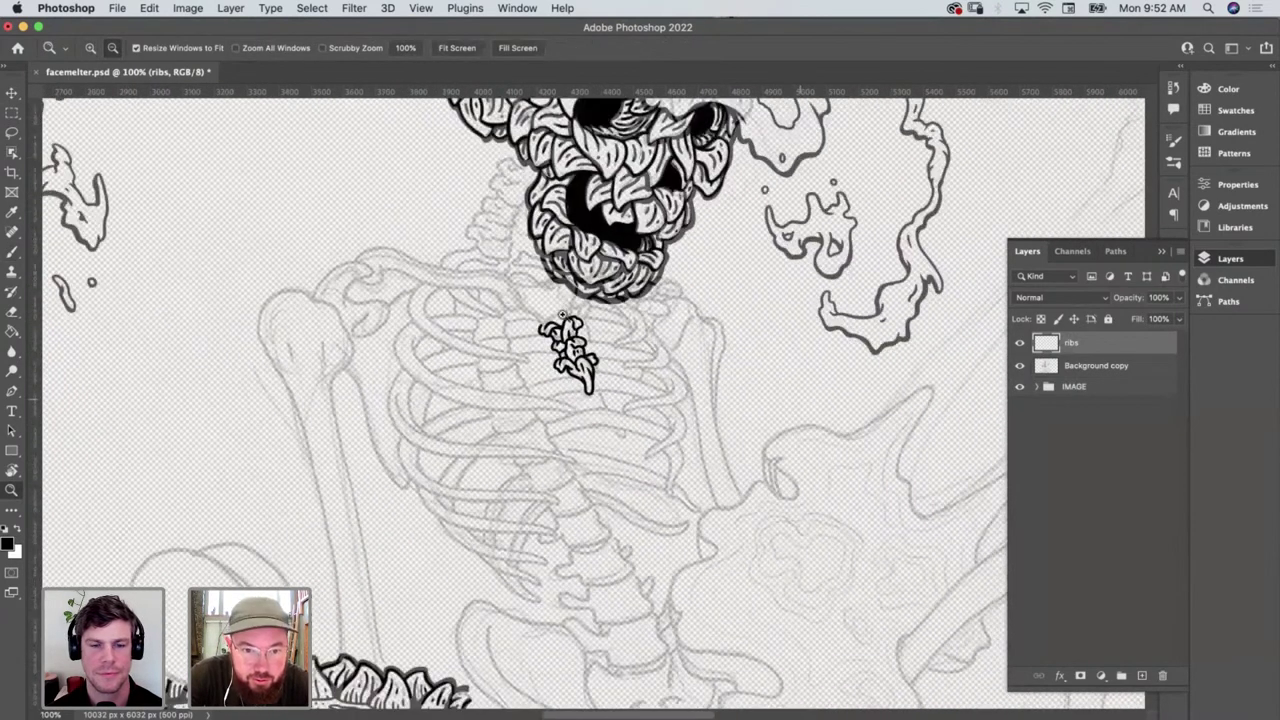
{"action": "left_click", "coordinate": [544, 288], "text": "alt"}
{"action": "scroll", "coordinate": [544, 288], "scroll_direction": "up", "scroll_amount": 2}
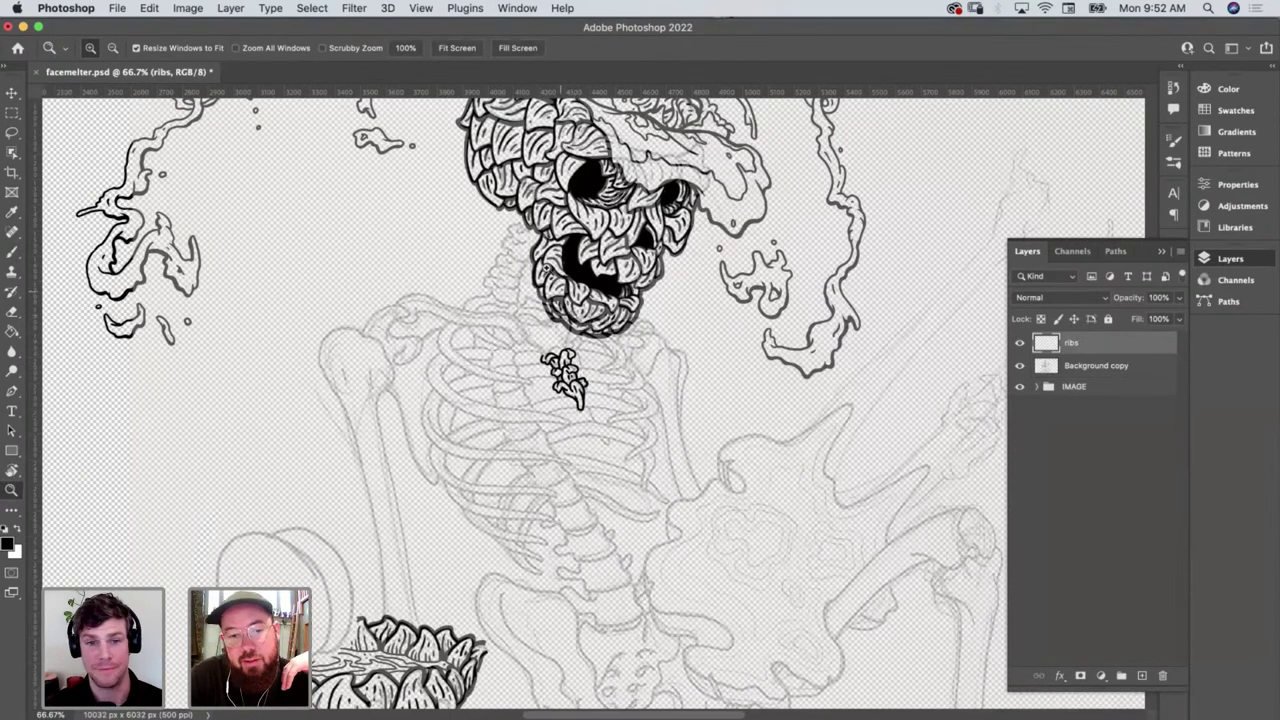
{"action": "left_click", "coordinate": [540, 287]}
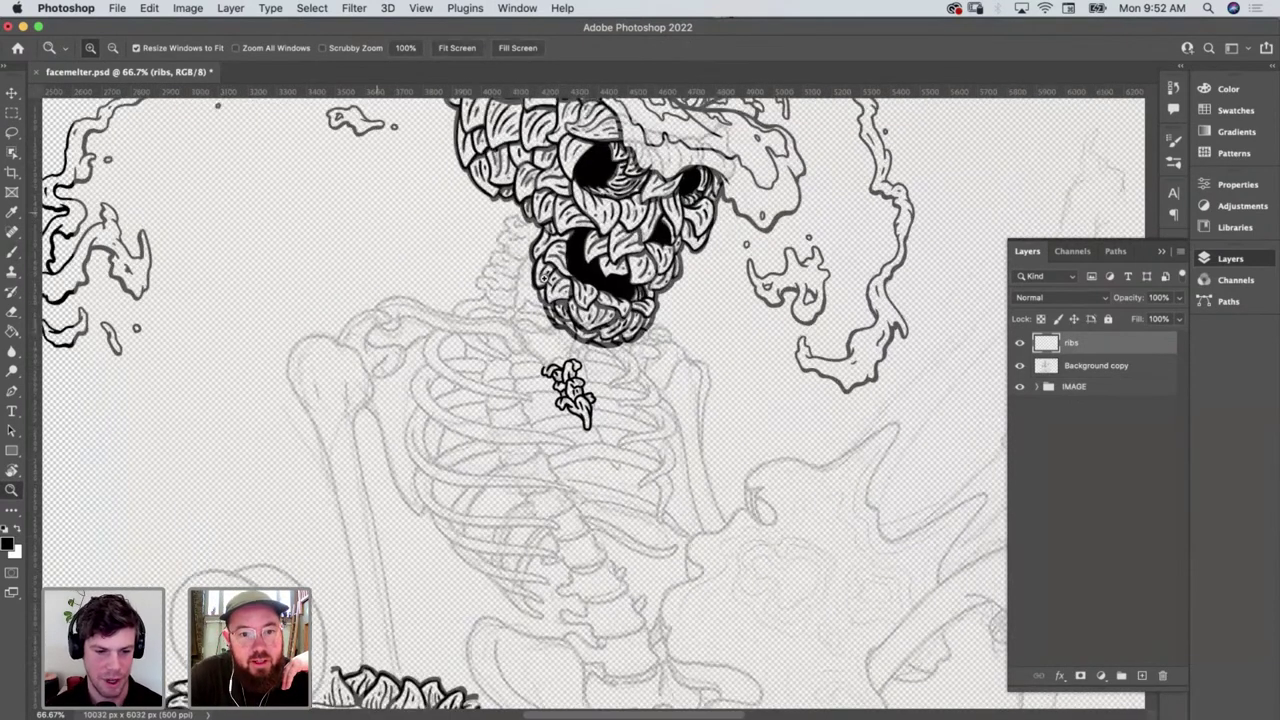
{"action": "left_click", "coordinate": [545, 282]}
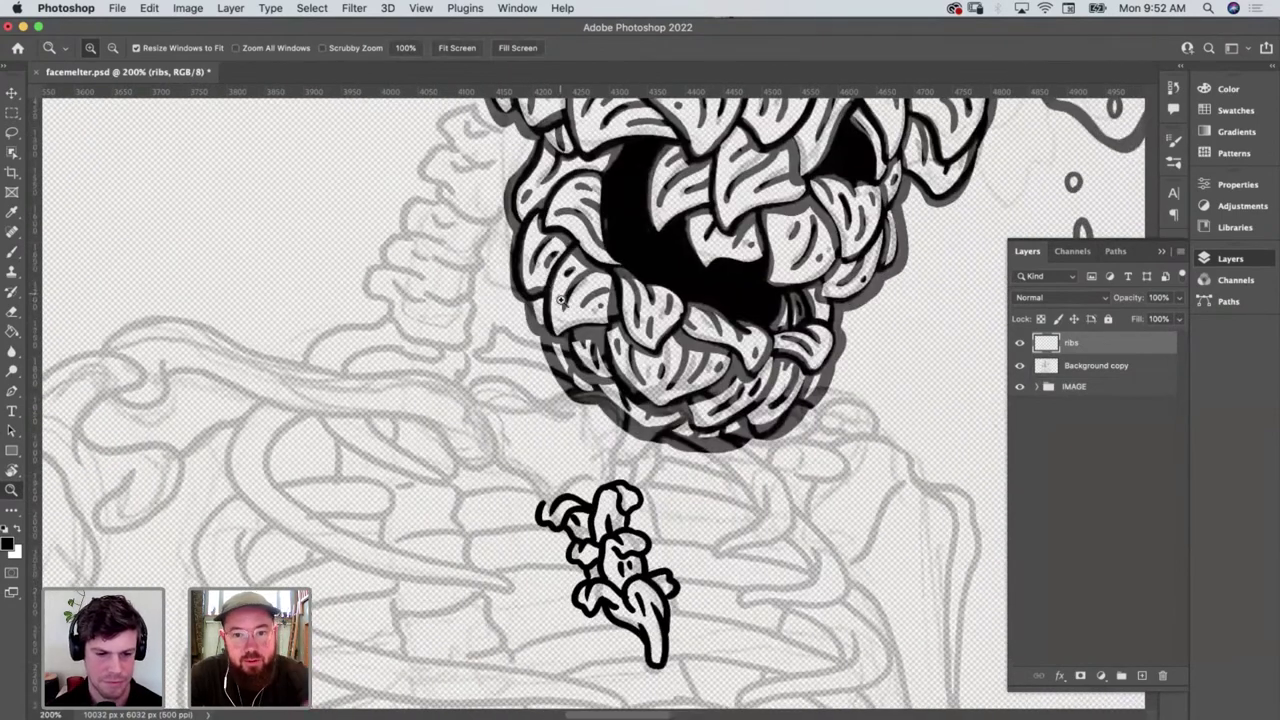
{"action": "scroll", "coordinate": [552, 288], "scroll_direction": "up", "scroll_amount": 10}
{"action": "scroll", "coordinate": [560, 293], "scroll_direction": "down", "scroll_amount": 3}
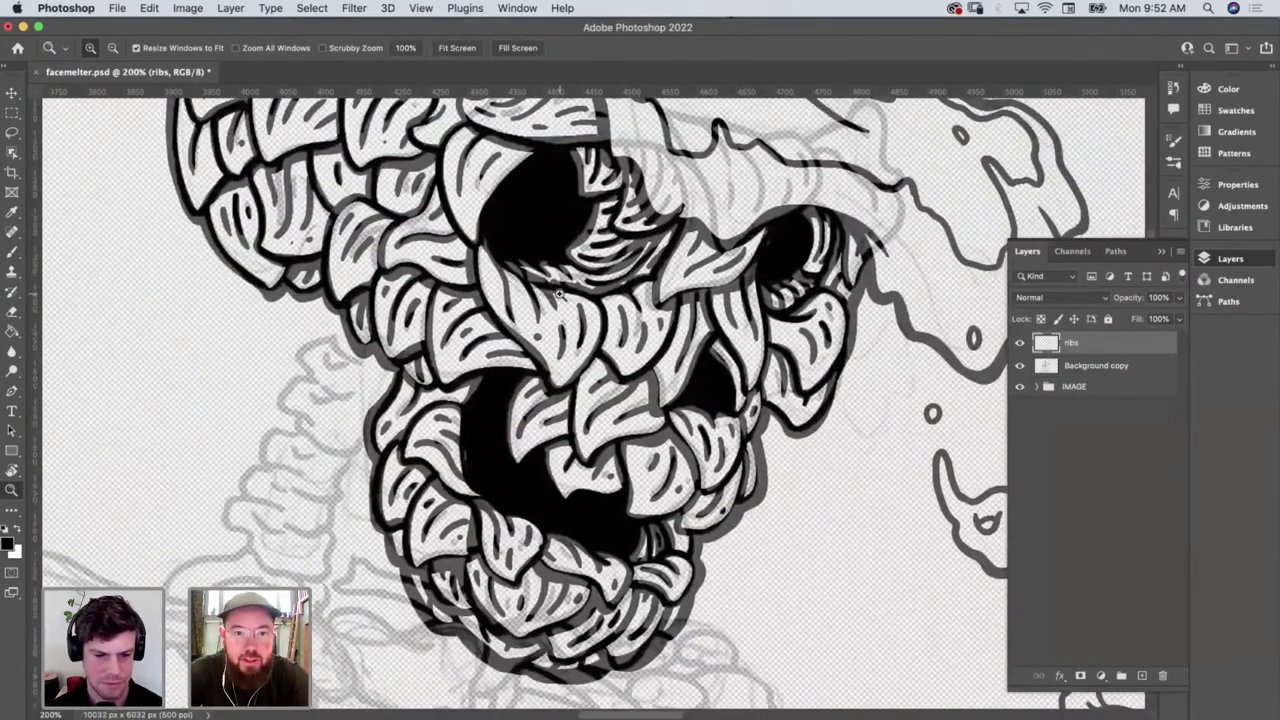
{"action": "scroll", "coordinate": [560, 293], "scroll_direction": "down", "scroll_amount": 5}
{"action": "scroll", "coordinate": [560, 293], "scroll_direction": "left", "scroll_amount": 5}
{"action": "scroll", "coordinate": [561, 295], "scroll_direction": "down", "scroll_amount": 2}
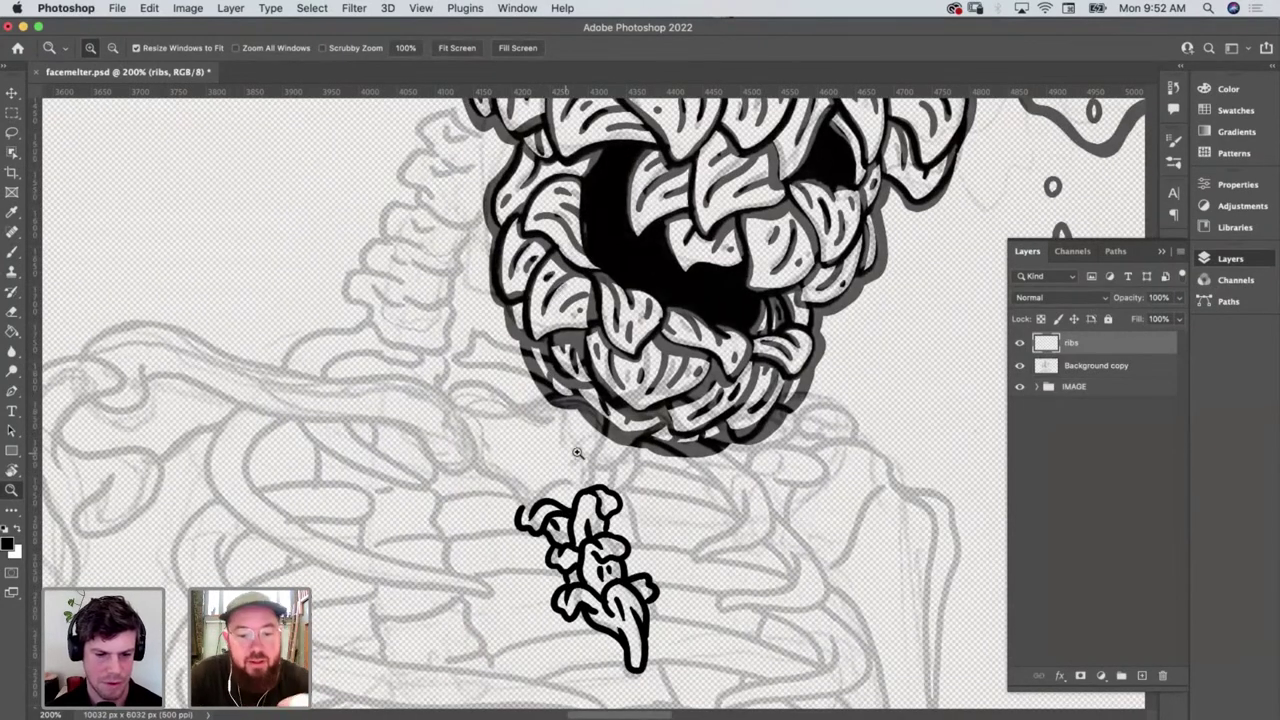
Ink the broad top of the breastbone with the Brush tool, adding its curved cap, side contour, inner strands and small knobs under the jaw
{"action": "key", "text": "b"}
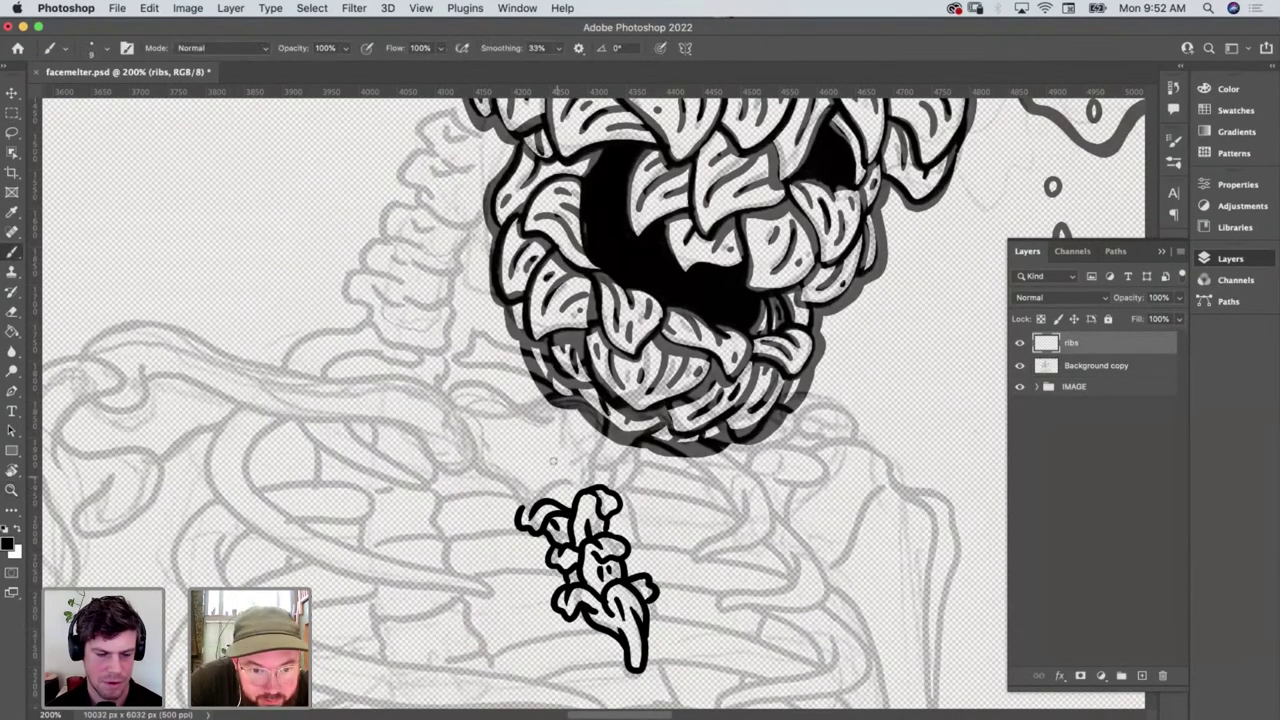
{"action": "mouse_move", "coordinate": [550, 426]}
{"action": "left_mouse_down"}
{"action": "mouse_move", "coordinate": [460, 382]}
{"action": "mouse_move", "coordinate": [535, 401]}
{"action": "left_mouse_up"}
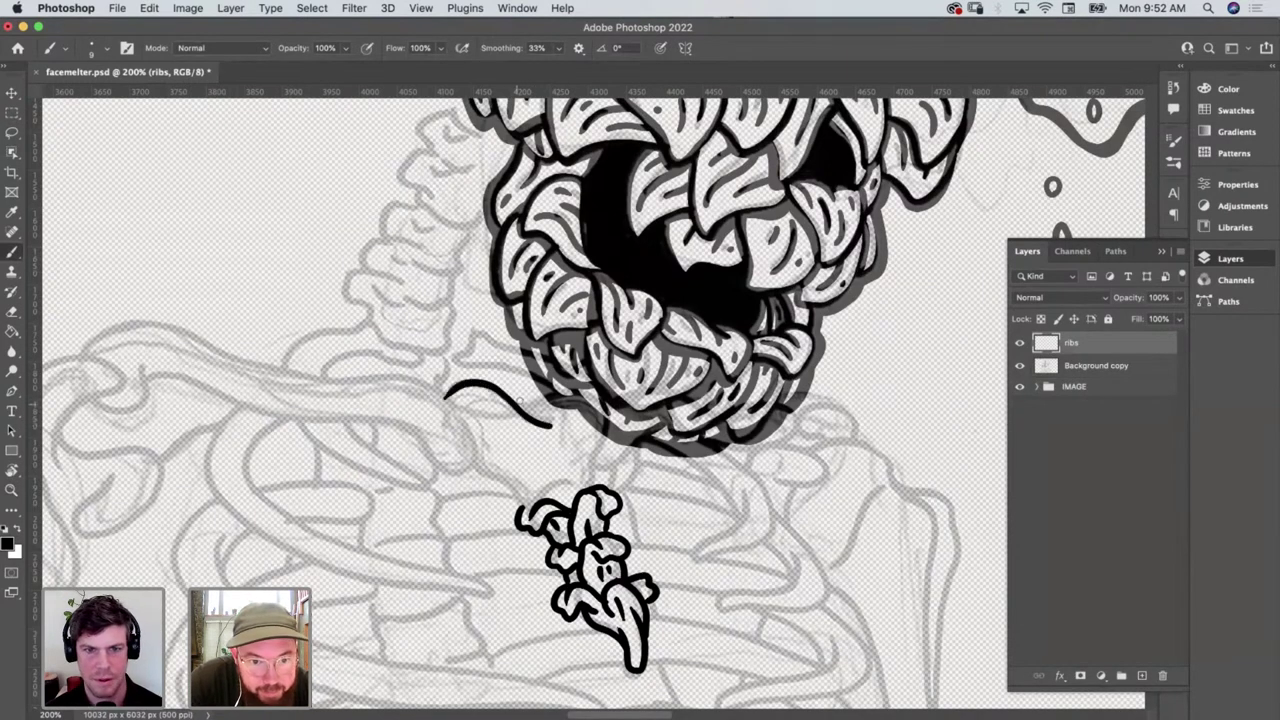
{"action": "mouse_move", "coordinate": [446, 396]}
{"action": "left_mouse_down"}
{"action": "mouse_move", "coordinate": [460, 414]}
{"action": "mouse_move", "coordinate": [532, 436]}
{"action": "mouse_move", "coordinate": [555, 440]}
{"action": "mouse_move", "coordinate": [558, 424]}
{"action": "left_mouse_up"}
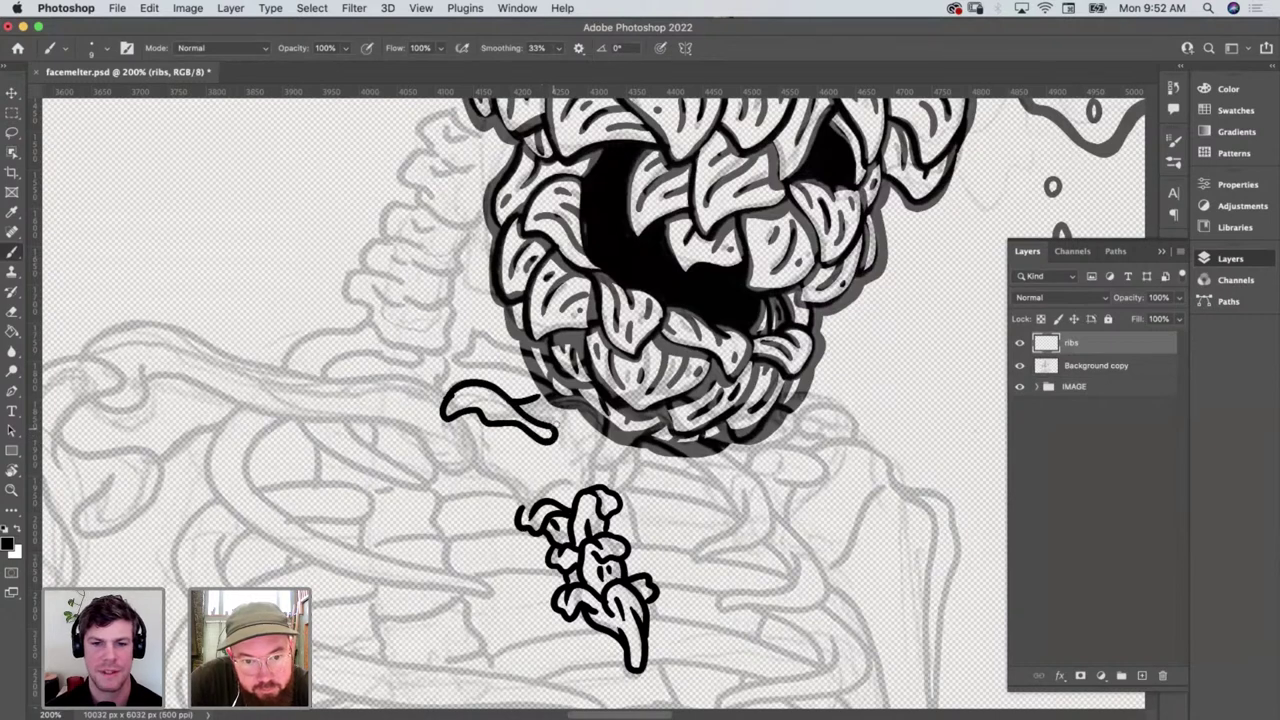
{"action": "left_click_drag", "start_coordinate": [469, 412], "coordinate": [473, 458]}
{"action": "left_click_drag", "start_coordinate": [525, 508], "coordinate": [491, 444]}
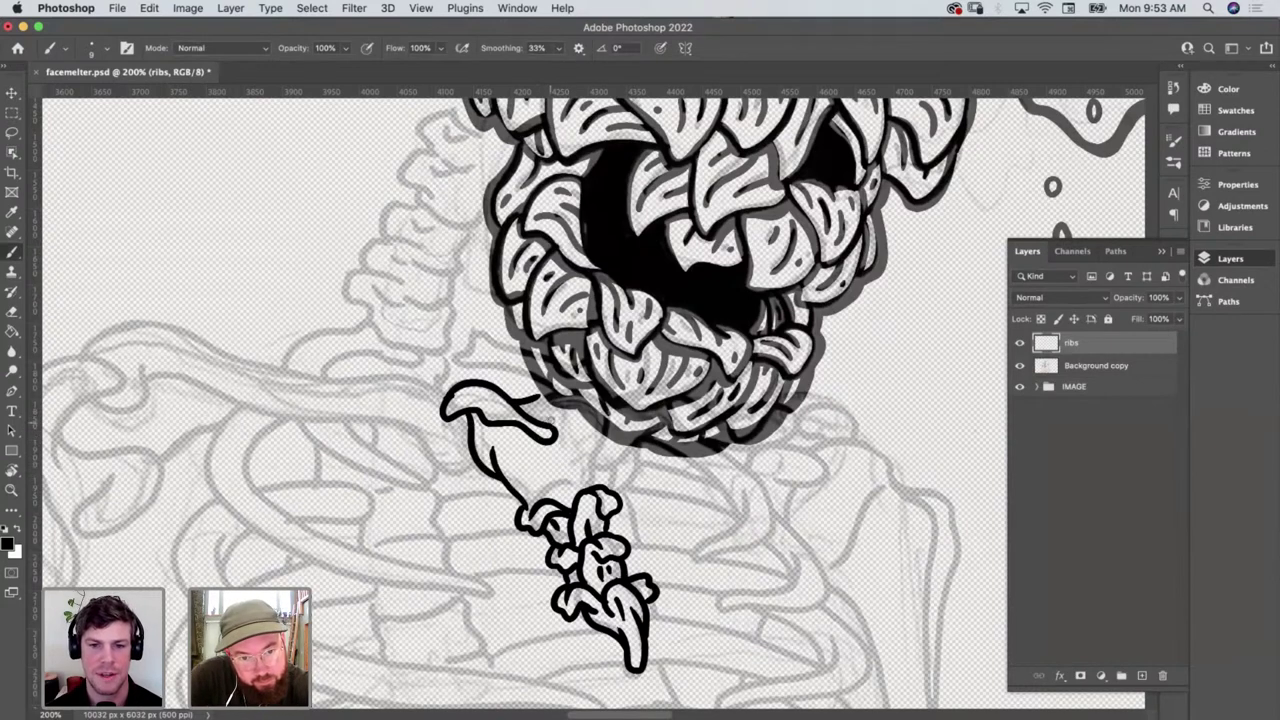
{"action": "left_click_drag", "start_coordinate": [537, 412], "coordinate": [545, 398]}
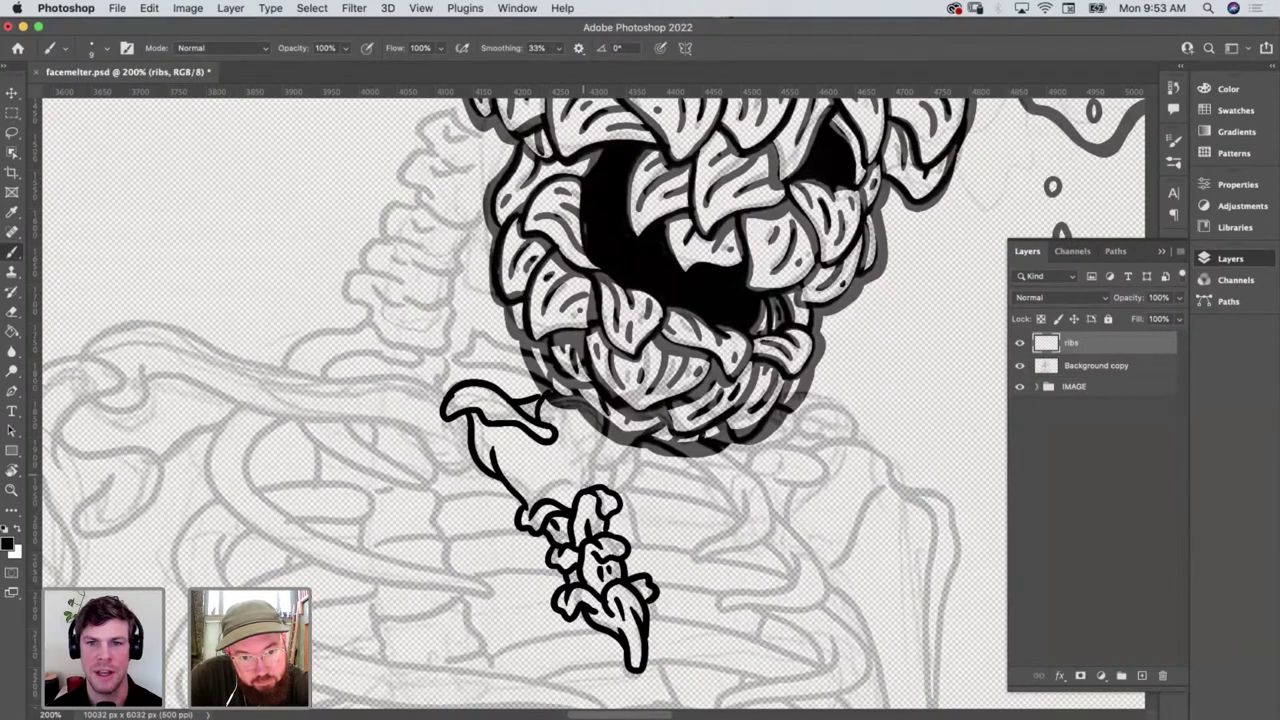
{"action": "mouse_move", "coordinate": [572, 508]}
{"action": "left_mouse_down"}
{"action": "mouse_move", "coordinate": [547, 444]}
{"action": "mouse_move", "coordinate": [517, 452]}
{"action": "mouse_move", "coordinate": [530, 478]}
{"action": "mouse_move", "coordinate": [600, 466]}
{"action": "mouse_move", "coordinate": [622, 438]}
{"action": "mouse_move", "coordinate": [628, 463]}
{"action": "mouse_move", "coordinate": [652, 462]}
{"action": "mouse_move", "coordinate": [656, 446]}
{"action": "mouse_move", "coordinate": [612, 496]}
{"action": "mouse_move", "coordinate": [592, 436]}
{"action": "mouse_move", "coordinate": [614, 444]}
{"action": "mouse_move", "coordinate": [586, 460]}
{"action": "mouse_move", "coordinate": [594, 440]}
{"action": "left_mouse_up"}
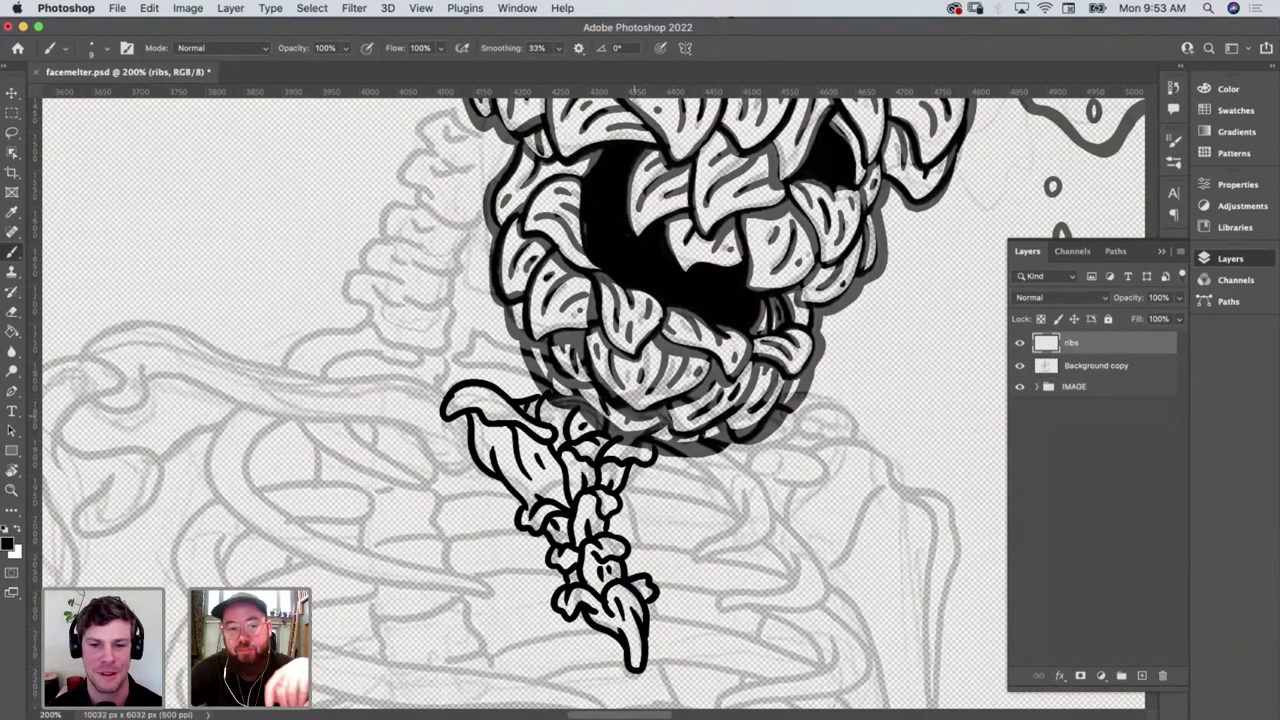
Ink the inner half of the left collarbone as overlapping twisted strands, with small bone knobs branching above and below
{"action": "scroll", "coordinate": [641, 475], "scroll_direction": "left", "scroll_amount": 5}
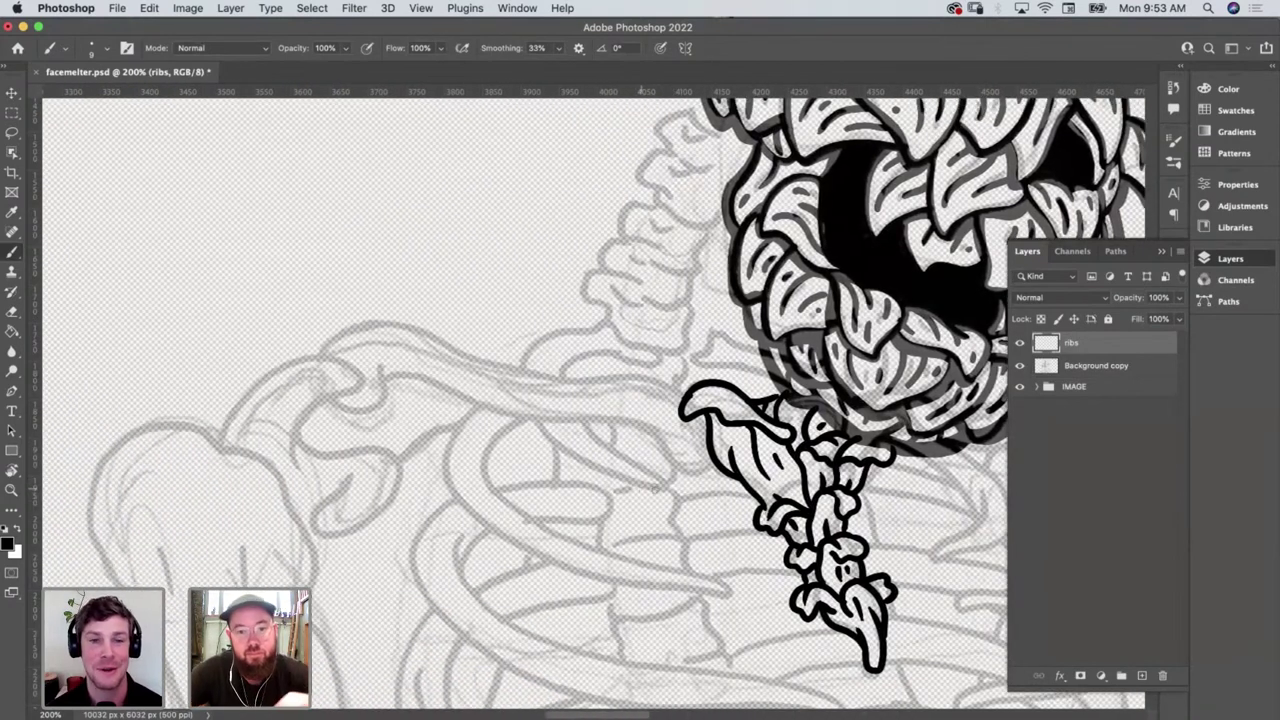
{"action": "mouse_move", "coordinate": [714, 468]}
{"action": "left_mouse_down"}
{"action": "mouse_move", "coordinate": [666, 463]}
{"action": "mouse_move", "coordinate": [603, 385]}
{"action": "mouse_move", "coordinate": [575, 378]}
{"action": "mouse_move", "coordinate": [645, 405]}
{"action": "mouse_move", "coordinate": [650, 392]}
{"action": "mouse_move", "coordinate": [675, 442]}
{"action": "mouse_move", "coordinate": [703, 458]}
{"action": "left_mouse_up"}
{"action": "left_click_drag", "start_coordinate": [658, 396], "coordinate": [680, 402]}
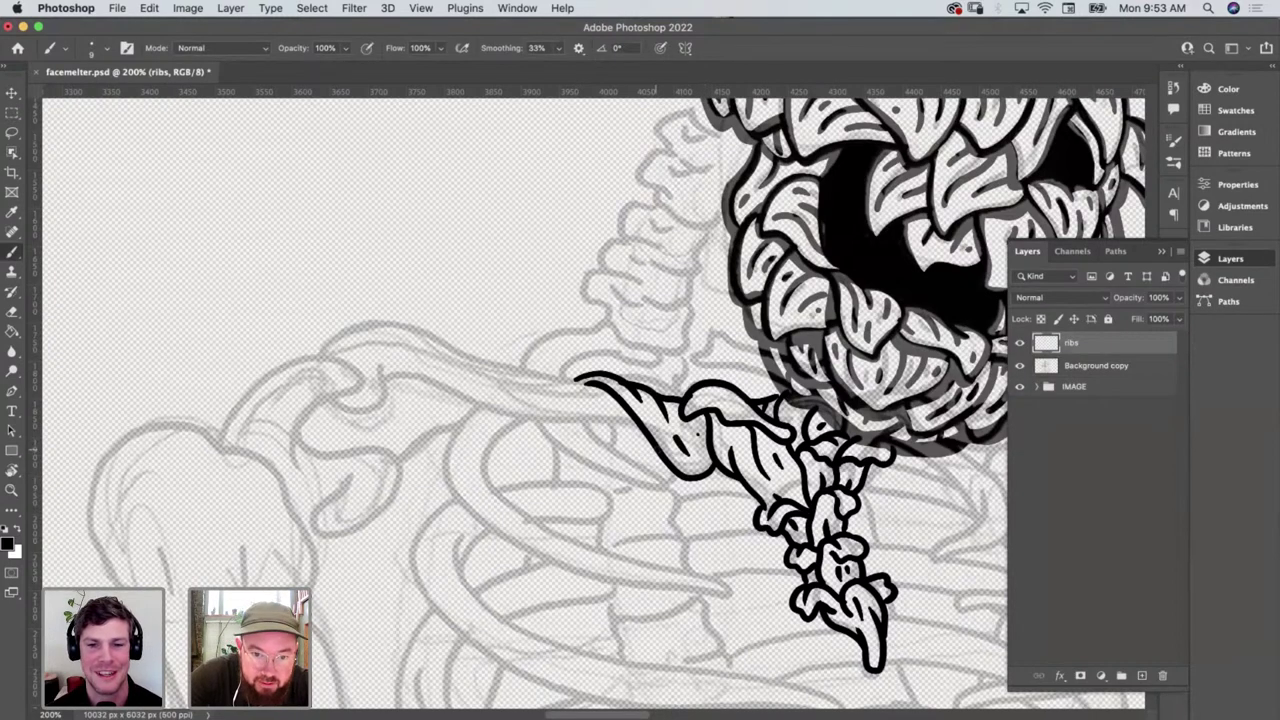
{"action": "mouse_move", "coordinate": [626, 408]}
{"action": "left_mouse_down"}
{"action": "mouse_move", "coordinate": [511, 422]}
{"action": "mouse_move", "coordinate": [527, 442]}
{"action": "mouse_move", "coordinate": [566, 416]}
{"action": "mouse_move", "coordinate": [650, 447]}
{"action": "left_mouse_up"}
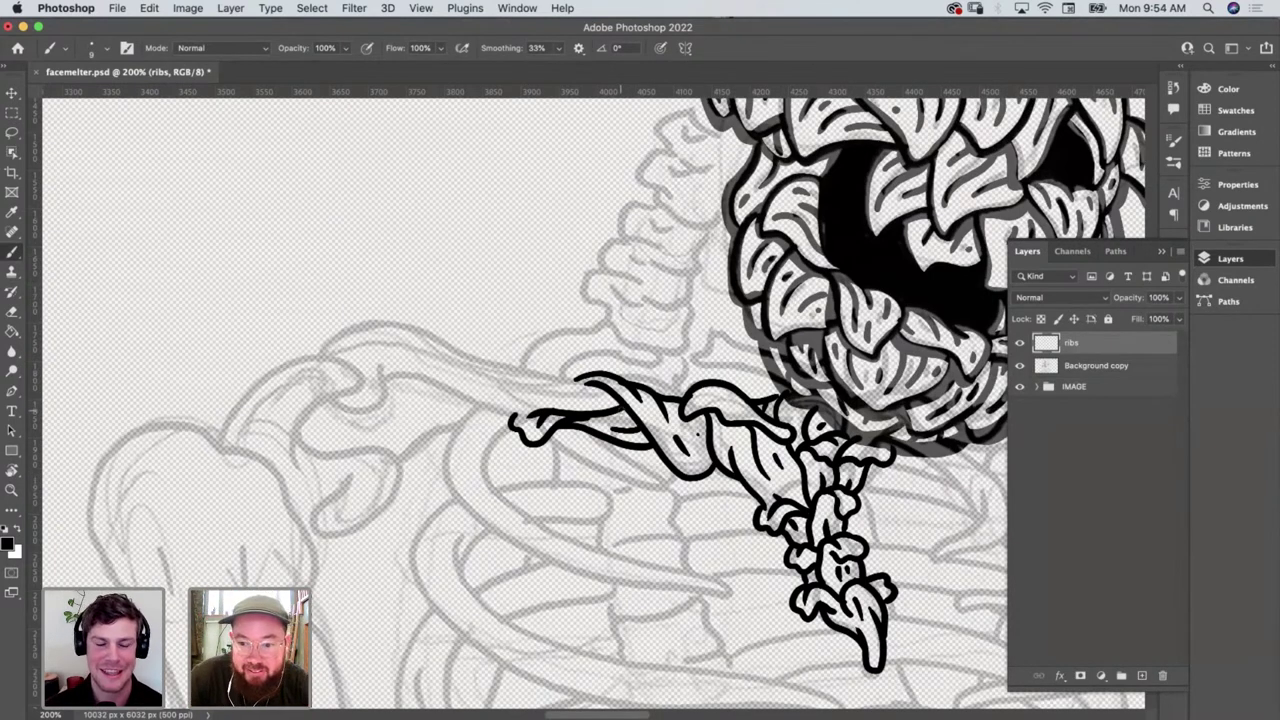
{"action": "mouse_move", "coordinate": [535, 368]}
{"action": "left_mouse_down"}
{"action": "mouse_move", "coordinate": [548, 352]}
{"action": "mouse_move", "coordinate": [585, 372]}
{"action": "mouse_move", "coordinate": [563, 363]}
{"action": "left_mouse_up"}
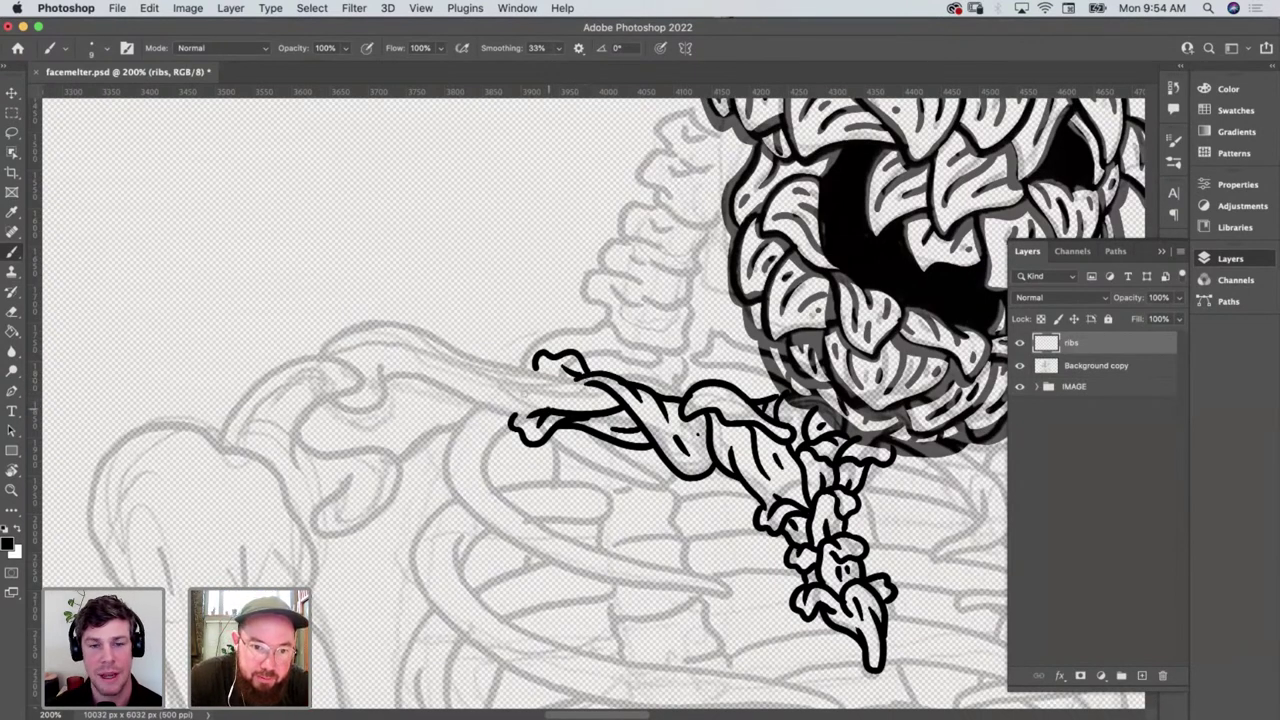
{"action": "mouse_move", "coordinate": [545, 405]}
{"action": "left_mouse_down"}
{"action": "mouse_move", "coordinate": [477, 357]}
{"action": "mouse_move", "coordinate": [524, 377]}
{"action": "mouse_move", "coordinate": [516, 367]}
{"action": "mouse_move", "coordinate": [565, 374]}
{"action": "mouse_move", "coordinate": [584, 390]}
{"action": "mouse_move", "coordinate": [578, 406]}
{"action": "mouse_move", "coordinate": [598, 410]}
{"action": "mouse_move", "coordinate": [568, 386]}
{"action": "left_mouse_up"}
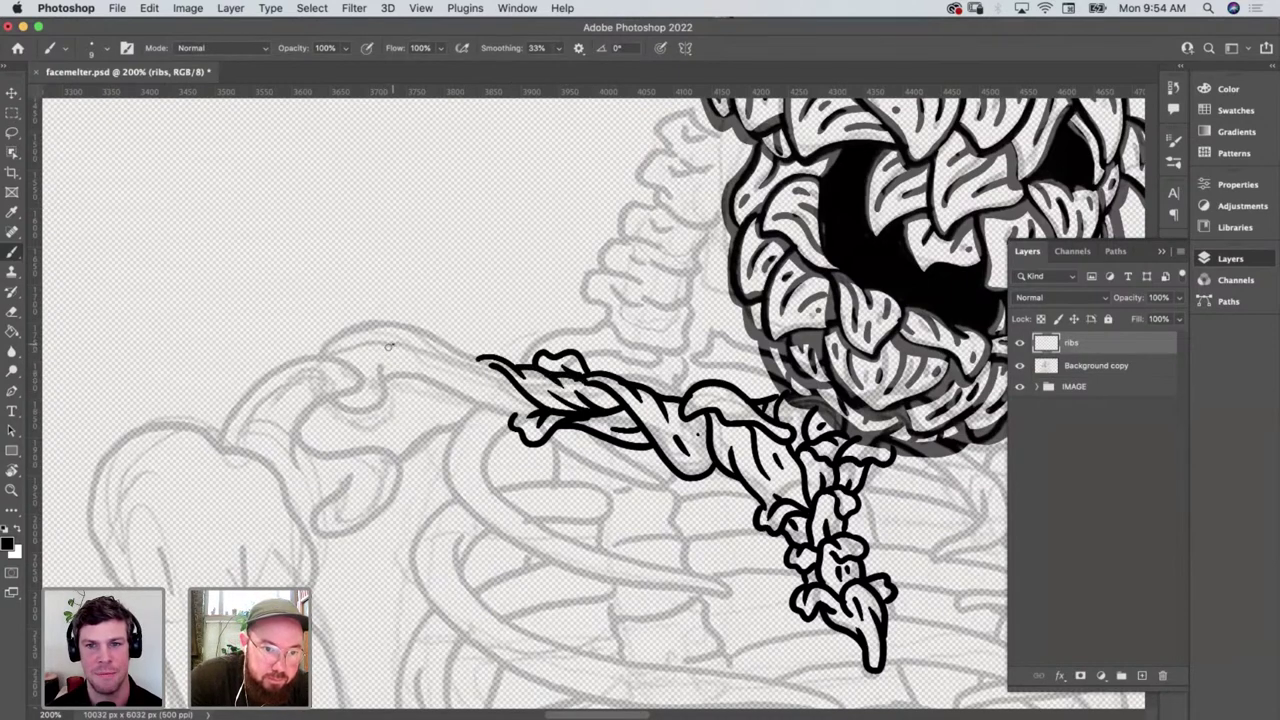
Ink the outer half of the left collarbone out to the shoulder, finishing its end with clustered knobs and short detail strokes
{"action": "mouse_move", "coordinate": [392, 342]}
{"action": "left_mouse_down"}
{"action": "mouse_move", "coordinate": [384, 372]}
{"action": "mouse_move", "coordinate": [407, 379]}
{"action": "mouse_move", "coordinate": [398, 400]}
{"action": "mouse_move", "coordinate": [348, 413]}
{"action": "mouse_move", "coordinate": [332, 400]}
{"action": "left_mouse_up"}
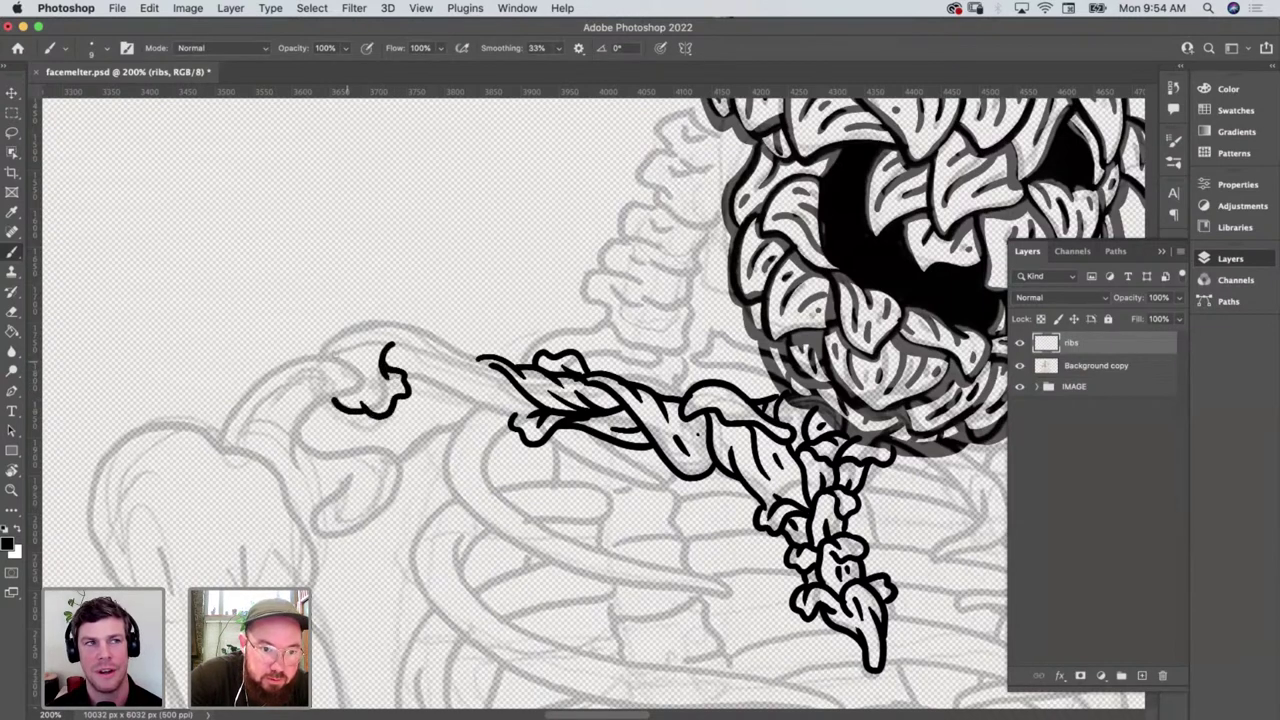
{"action": "mouse_move", "coordinate": [326, 352]}
{"action": "left_mouse_down"}
{"action": "mouse_move", "coordinate": [358, 324]}
{"action": "mouse_move", "coordinate": [404, 330]}
{"action": "mouse_move", "coordinate": [368, 316]}
{"action": "mouse_move", "coordinate": [374, 296]}
{"action": "mouse_move", "coordinate": [402, 296]}
{"action": "mouse_move", "coordinate": [494, 370]}
{"action": "left_mouse_up"}
{"action": "left_click_drag", "start_coordinate": [394, 326], "coordinate": [506, 376]}
{"action": "mouse_move", "coordinate": [535, 420]}
{"action": "left_mouse_down"}
{"action": "mouse_move", "coordinate": [498, 414]}
{"action": "mouse_move", "coordinate": [430, 350]}
{"action": "mouse_move", "coordinate": [512, 398]}
{"action": "left_mouse_up"}
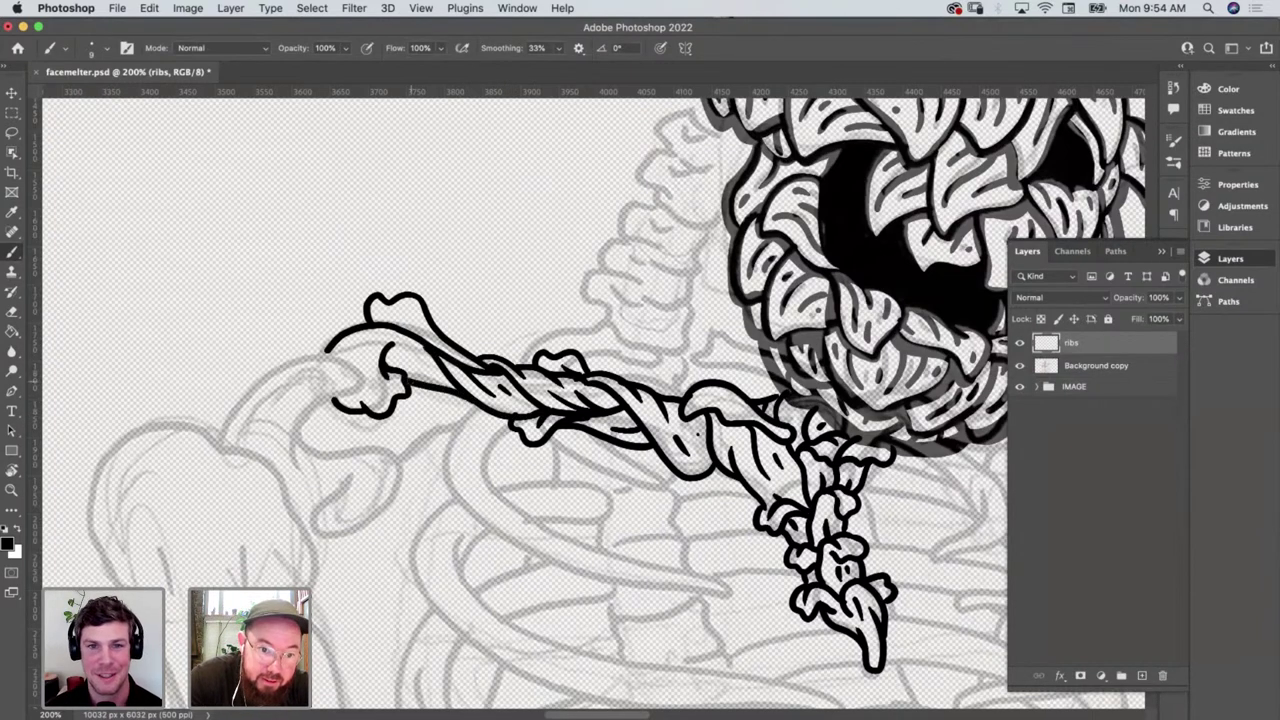
{"action": "left_click_drag", "start_coordinate": [446, 390], "coordinate": [418, 400]}
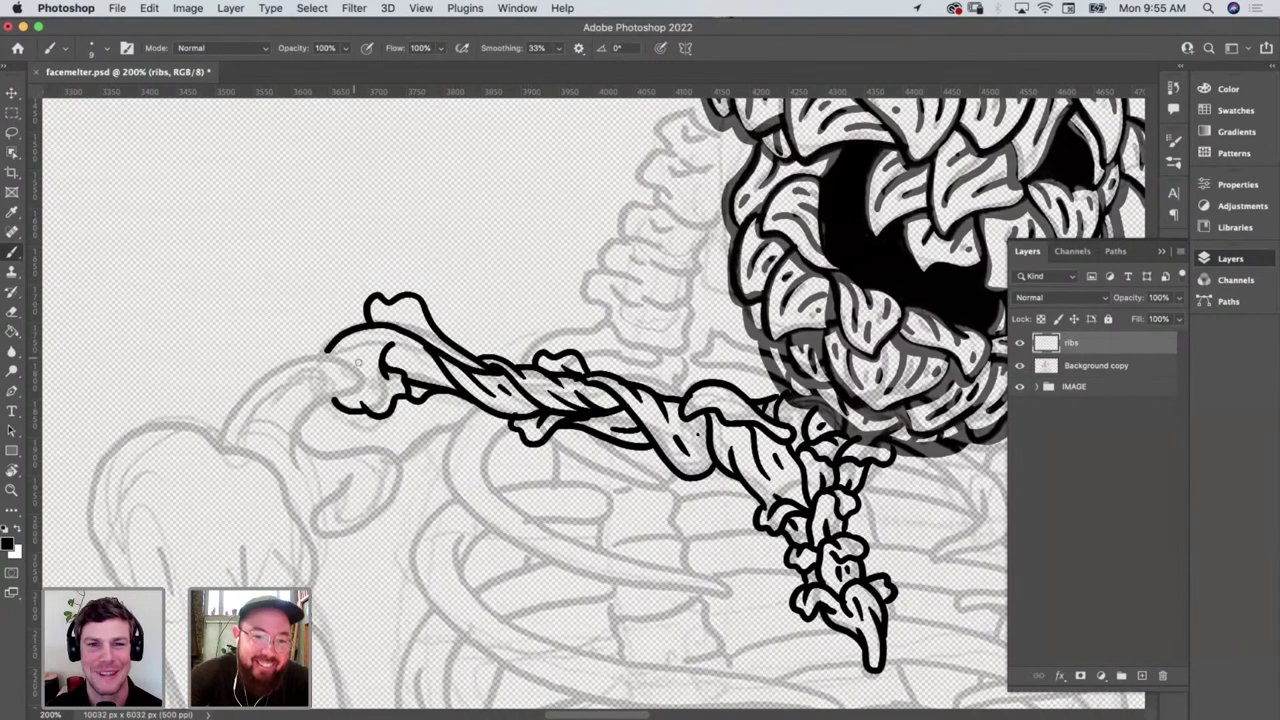
{"action": "mouse_move", "coordinate": [371, 313]}
{"action": "left_mouse_down"}
{"action": "mouse_move", "coordinate": [328, 320]}
{"action": "mouse_move", "coordinate": [307, 355]}
{"action": "left_mouse_up"}
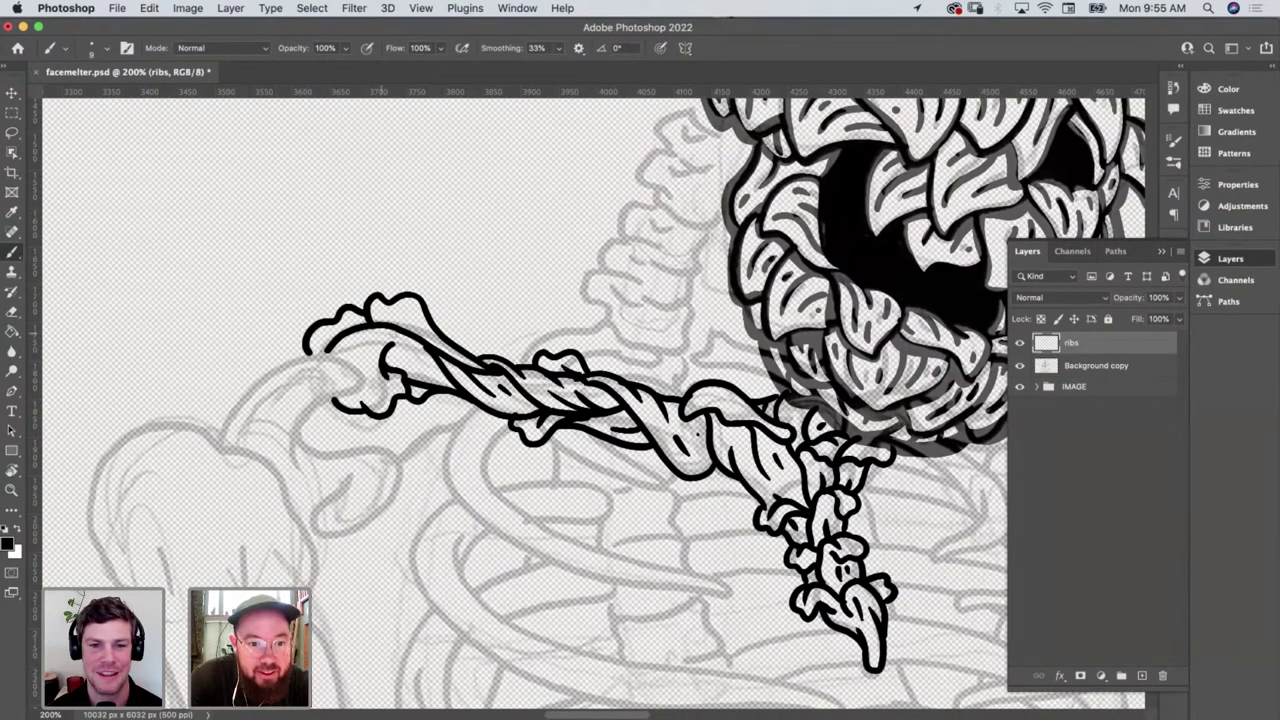
{"action": "left_click_drag", "start_coordinate": [367, 350], "coordinate": [367, 365]}
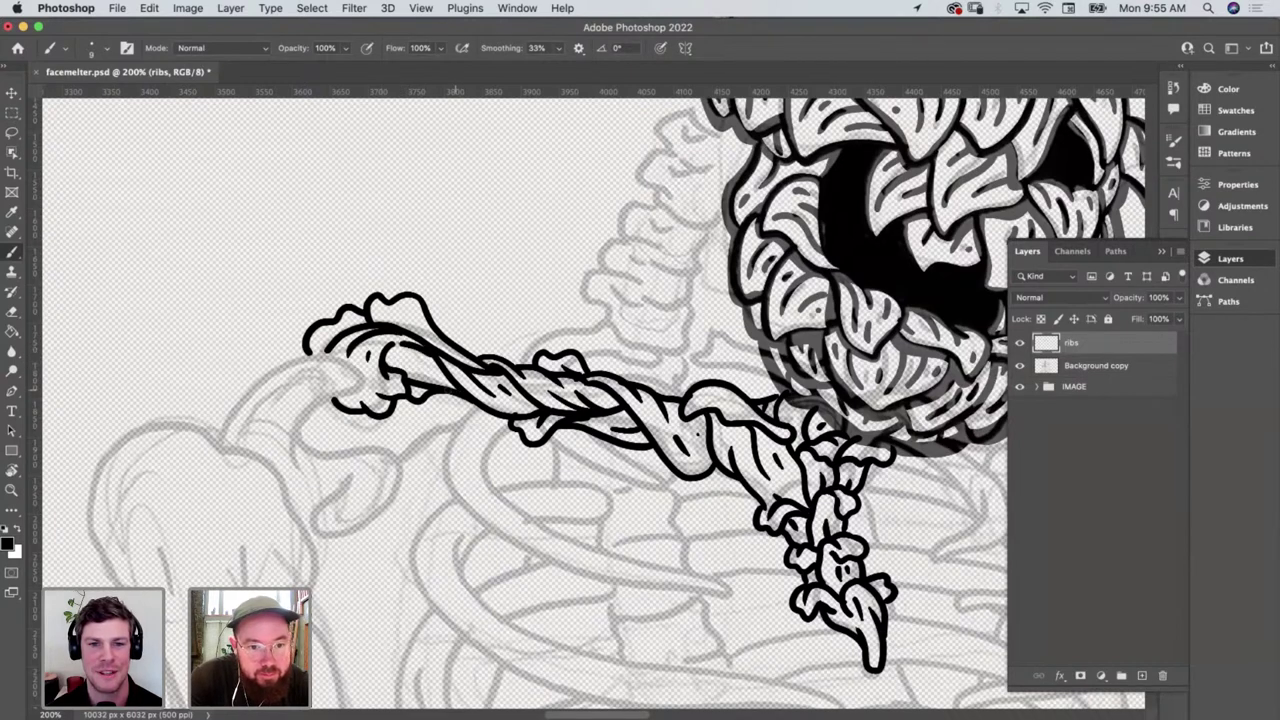
{"action": "mouse_move", "coordinate": [390, 410]}
{"action": "left_mouse_down"}
{"action": "mouse_move", "coordinate": [424, 420]}
{"action": "mouse_move", "coordinate": [452, 392]}
{"action": "mouse_move", "coordinate": [422, 404]}
{"action": "mouse_move", "coordinate": [398, 358]}
{"action": "left_mouse_up"}
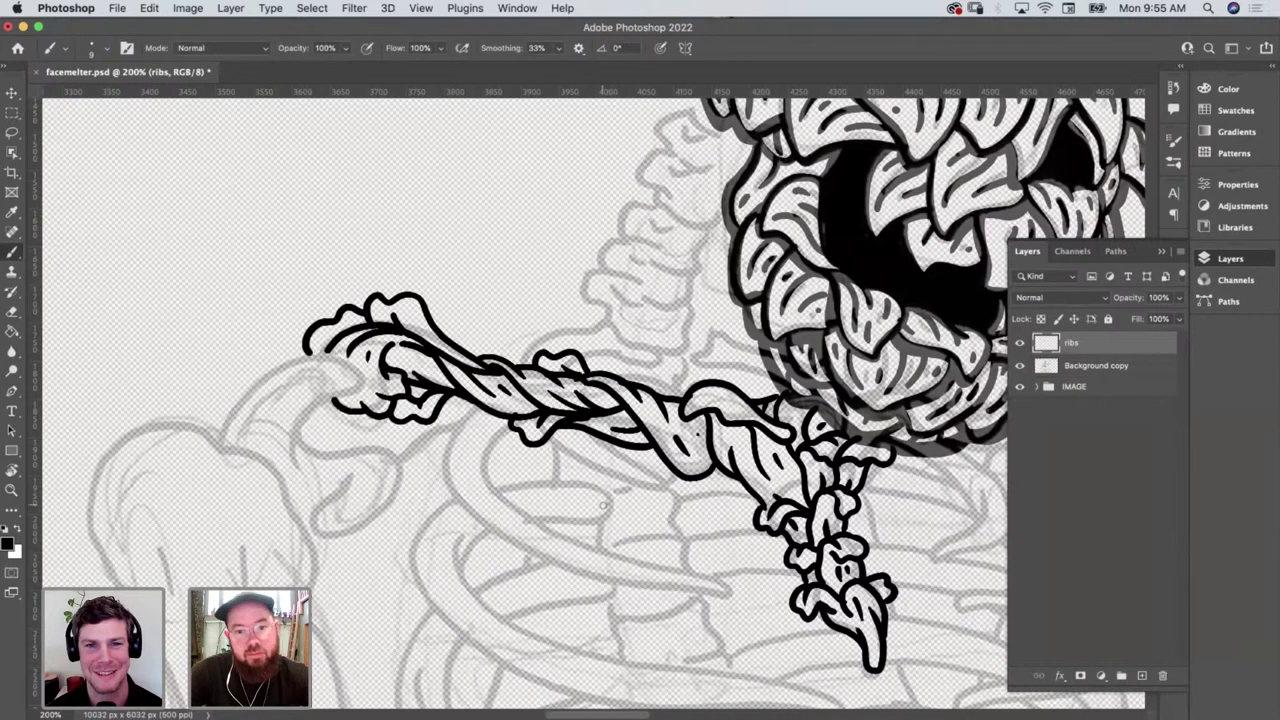
Ink the upper bend of the first left rib below the collarbone with curved strands and a rounded knob on its outer side
{"action": "scroll", "coordinate": [603, 505], "scroll_direction": "down", "scroll_amount": 5}
{"action": "scroll", "coordinate": [603, 505], "scroll_direction": "right", "scroll_amount": 4}
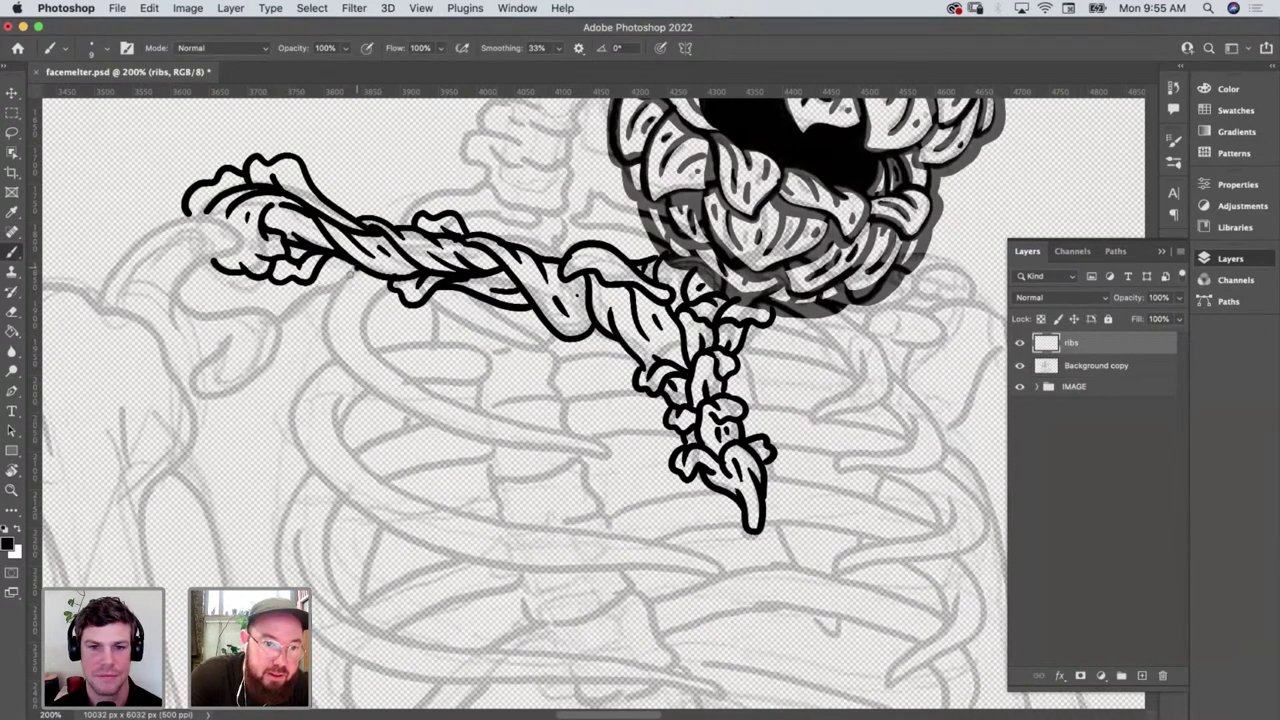
{"action": "mouse_move", "coordinate": [350, 270]}
{"action": "left_mouse_down"}
{"action": "mouse_move", "coordinate": [352, 342]}
{"action": "mouse_move", "coordinate": [396, 368]}
{"action": "mouse_move", "coordinate": [366, 334]}
{"action": "mouse_move", "coordinate": [364, 288]}
{"action": "mouse_move", "coordinate": [370, 332]}
{"action": "mouse_move", "coordinate": [372, 288]}
{"action": "mouse_move", "coordinate": [376, 304]}
{"action": "mouse_move", "coordinate": [360, 375]}
{"action": "mouse_move", "coordinate": [380, 405]}
{"action": "left_mouse_up"}
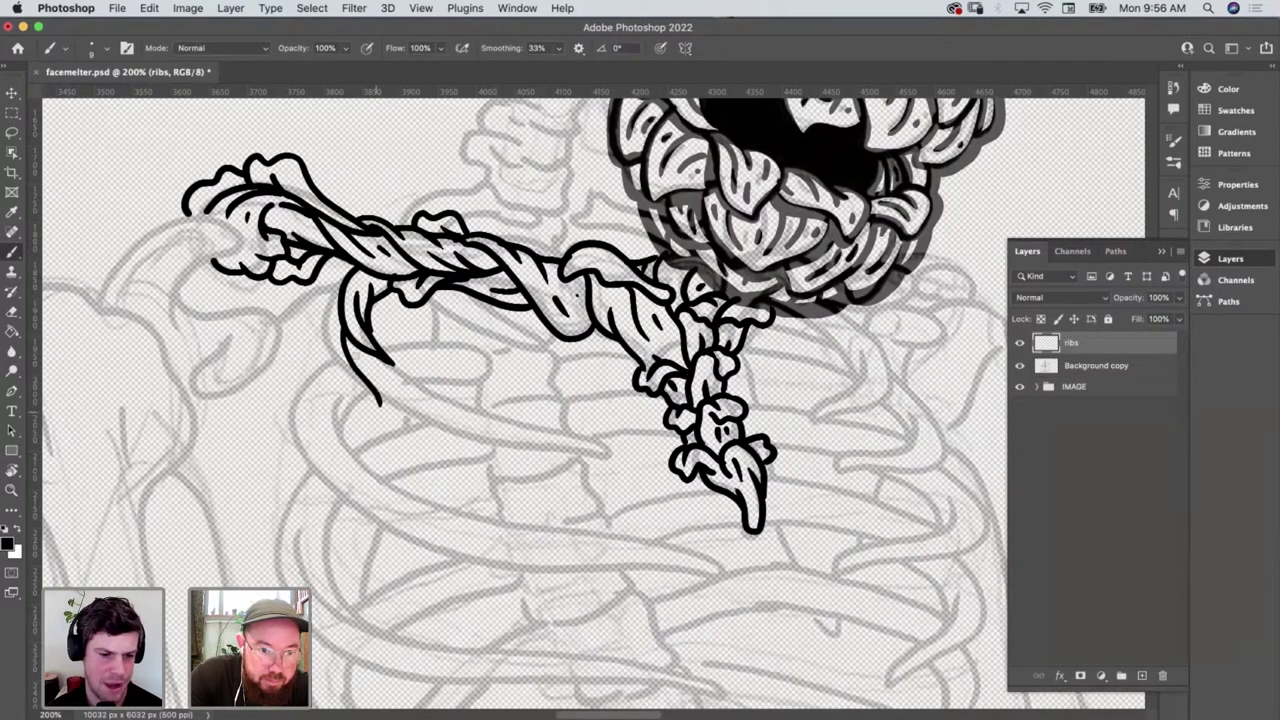
{"action": "mouse_move", "coordinate": [343, 278]}
{"action": "left_mouse_down"}
{"action": "mouse_move", "coordinate": [330, 348]}
{"action": "mouse_move", "coordinate": [344, 330]}
{"action": "mouse_move", "coordinate": [389, 362]}
{"action": "mouse_move", "coordinate": [348, 394]}
{"action": "mouse_move", "coordinate": [382, 402]}
{"action": "left_mouse_up"}
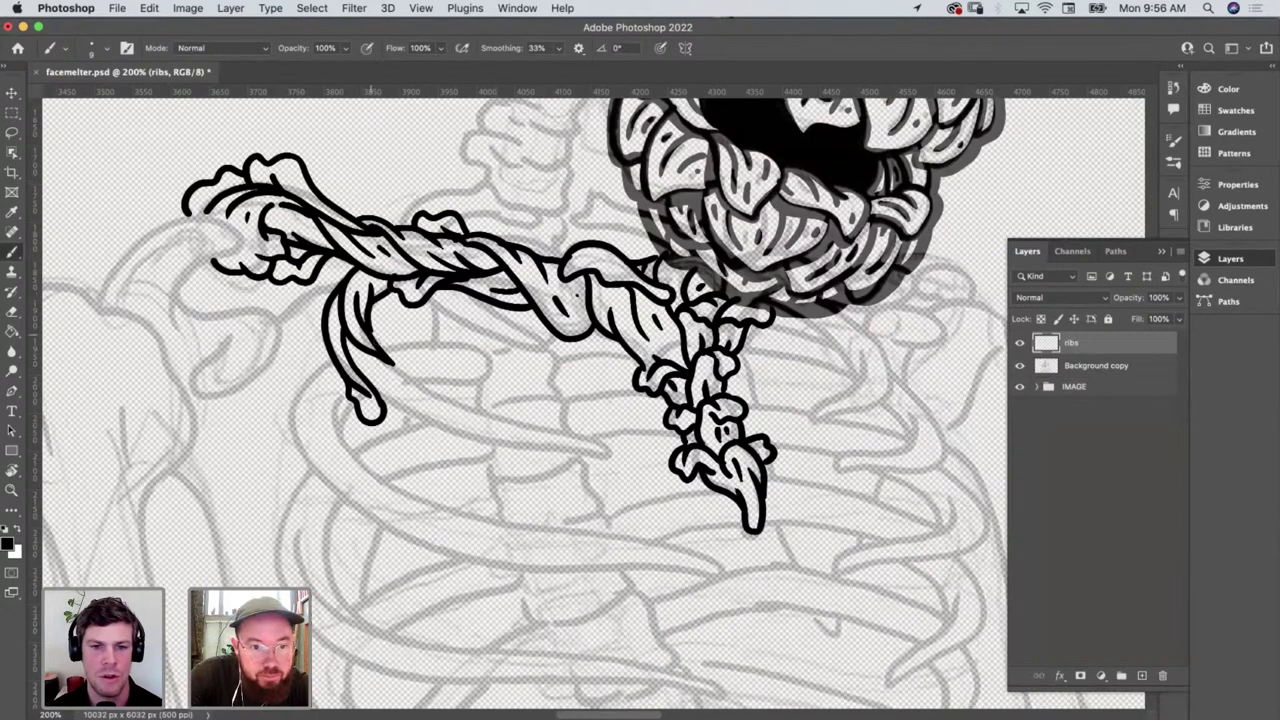
{"action": "mouse_move", "coordinate": [372, 334]}
{"action": "left_mouse_down"}
{"action": "mouse_move", "coordinate": [414, 352]}
{"action": "mouse_move", "coordinate": [440, 392]}
{"action": "left_mouse_up"}
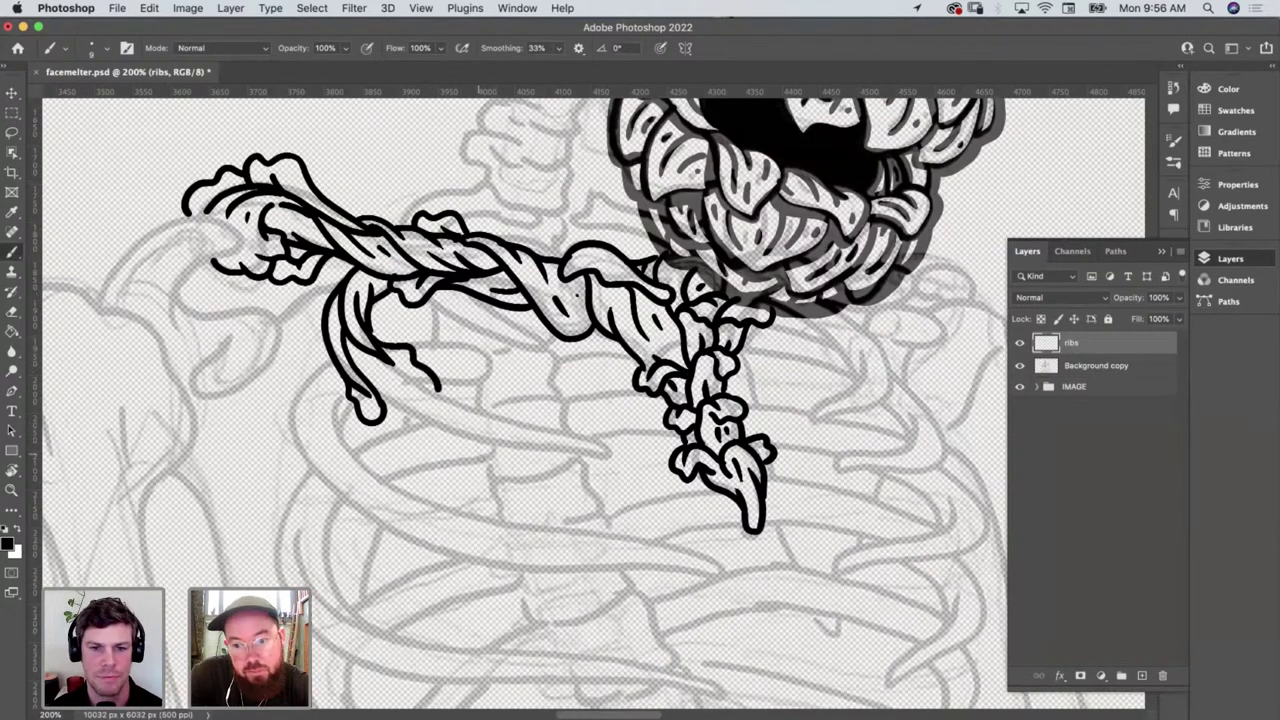
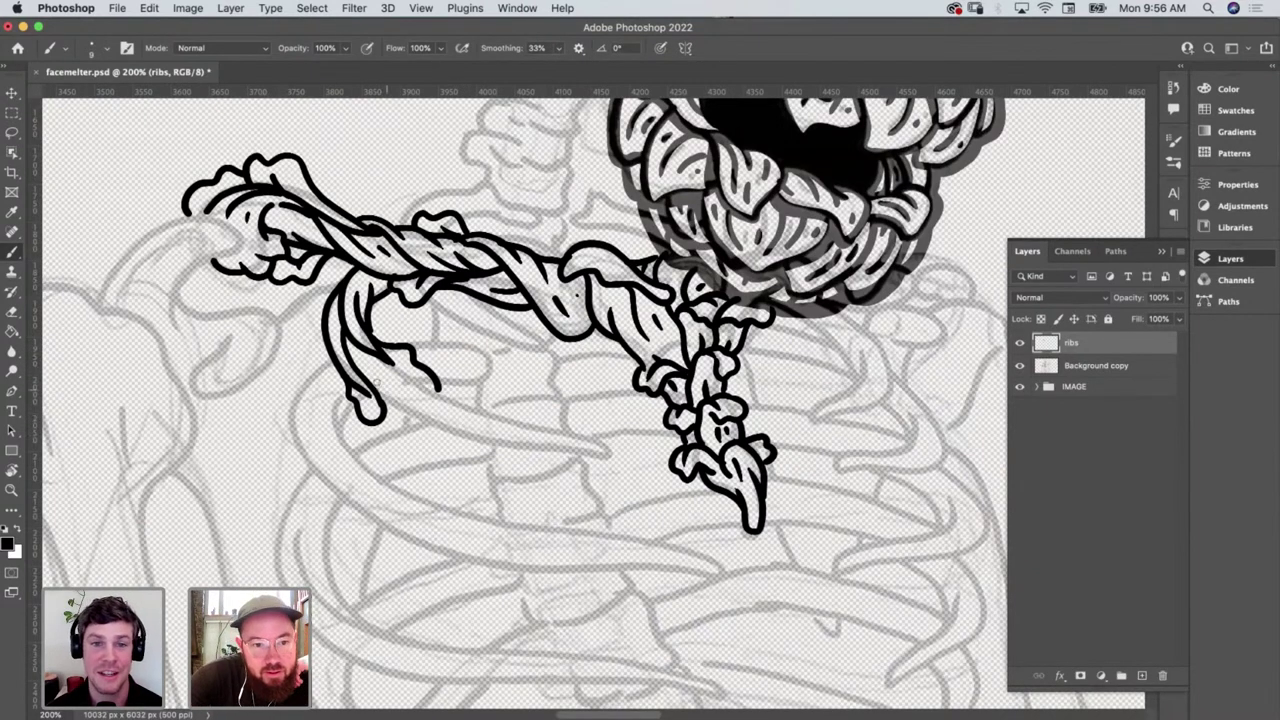
Extend the first left rib toward the breastbone with twisted strands and outline the large lower knob at its end
{"action": "left_click_drag", "start_coordinate": [365, 379], "coordinate": [478, 406]}
{"action": "mouse_move", "coordinate": [398, 366]}
{"action": "left_mouse_down"}
{"action": "mouse_move", "coordinate": [446, 390]}
{"action": "mouse_move", "coordinate": [372, 372]}
{"action": "mouse_move", "coordinate": [468, 434]}
{"action": "left_mouse_up"}
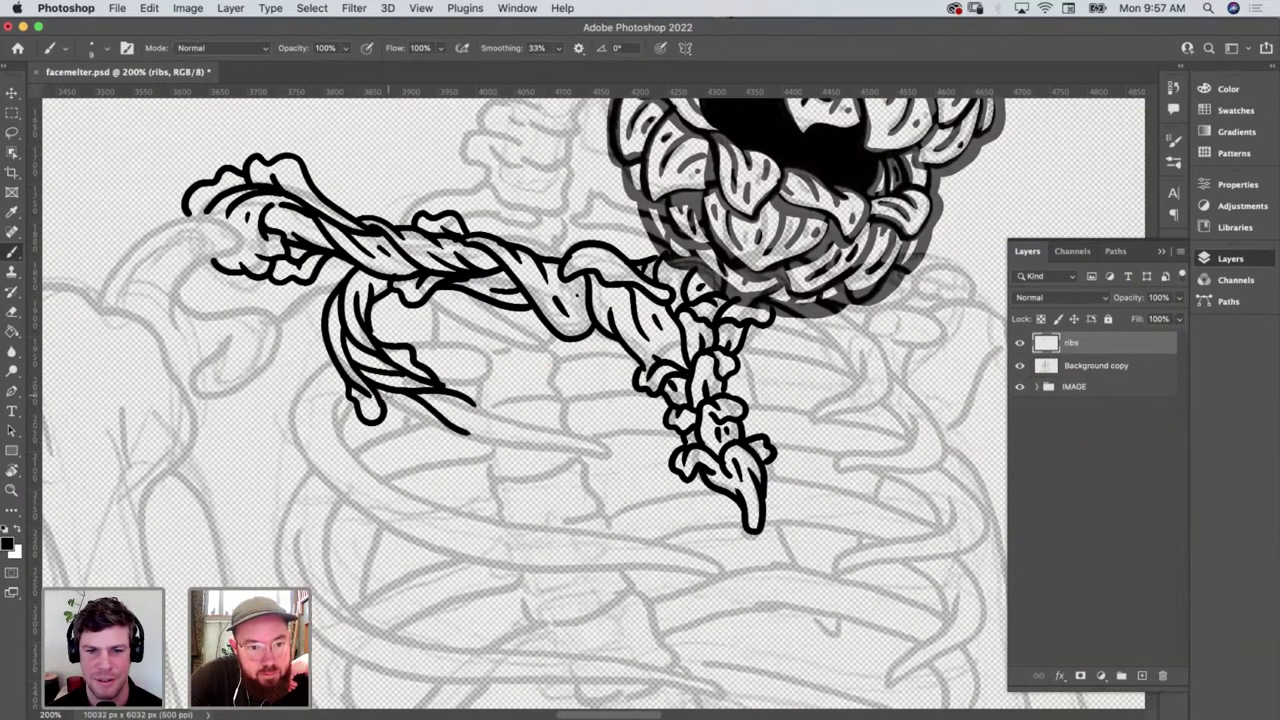
{"action": "mouse_move", "coordinate": [400, 402]}
{"action": "left_mouse_down"}
{"action": "mouse_move", "coordinate": [468, 436]}
{"action": "mouse_move", "coordinate": [388, 409]}
{"action": "mouse_move", "coordinate": [512, 426]}
{"action": "mouse_move", "coordinate": [586, 456]}
{"action": "mouse_move", "coordinate": [596, 474]}
{"action": "mouse_move", "coordinate": [568, 496]}
{"action": "mouse_move", "coordinate": [474, 412]}
{"action": "mouse_move", "coordinate": [478, 432]}
{"action": "left_mouse_up"}
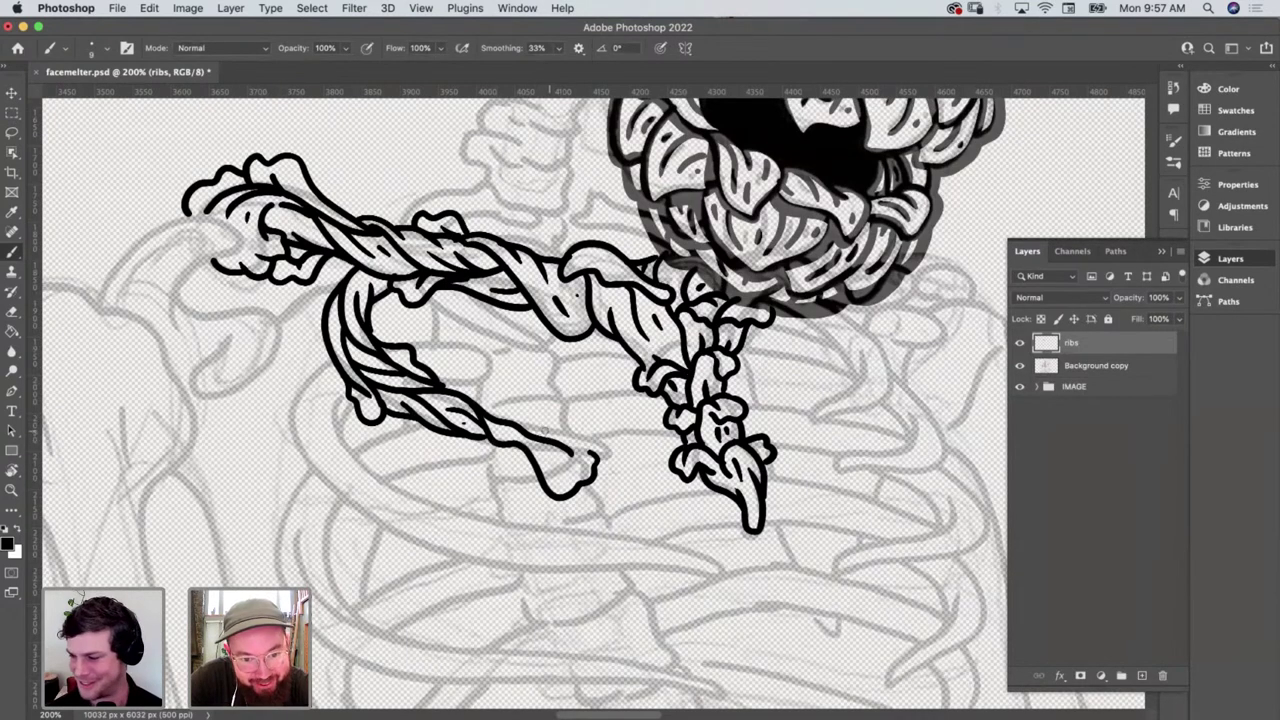
Complete the first left rib's inner end with an upper knob, a closed scalloped edge and a heavier top contour
{"action": "mouse_move", "coordinate": [536, 437]}
{"action": "left_mouse_down"}
{"action": "mouse_move", "coordinate": [572, 410]}
{"action": "mouse_move", "coordinate": [545, 401]}
{"action": "mouse_move", "coordinate": [524, 424]}
{"action": "mouse_move", "coordinate": [508, 418]}
{"action": "left_mouse_up"}
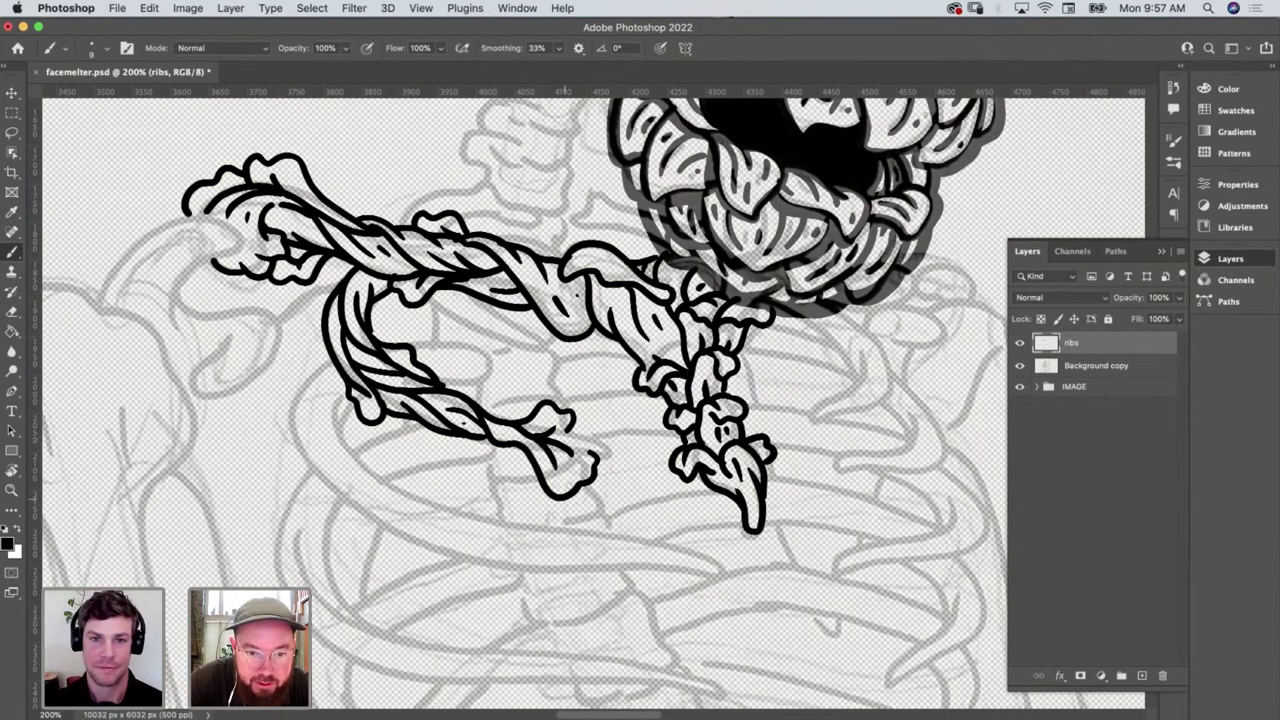
{"action": "mouse_move", "coordinate": [560, 430]}
{"action": "left_mouse_down"}
{"action": "mouse_move", "coordinate": [601, 447]}
{"action": "mouse_move", "coordinate": [573, 453]}
{"action": "left_mouse_up"}
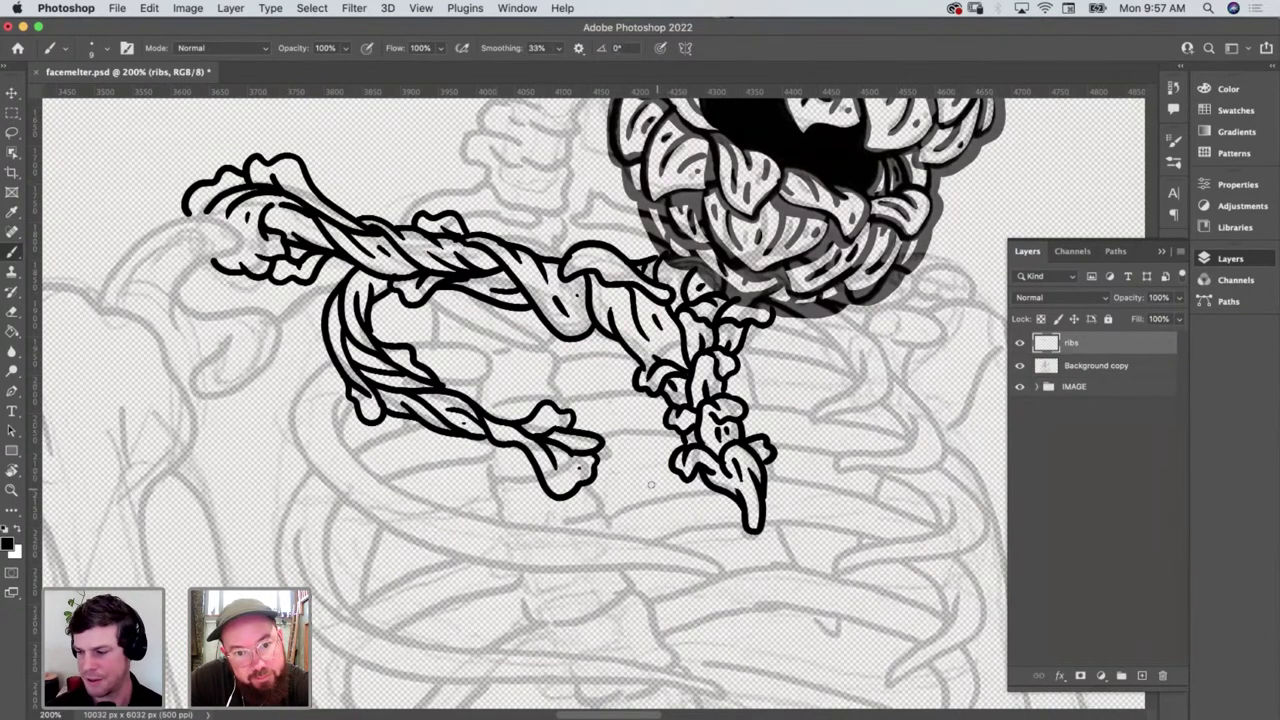
{"action": "key", "text": "super+z"}
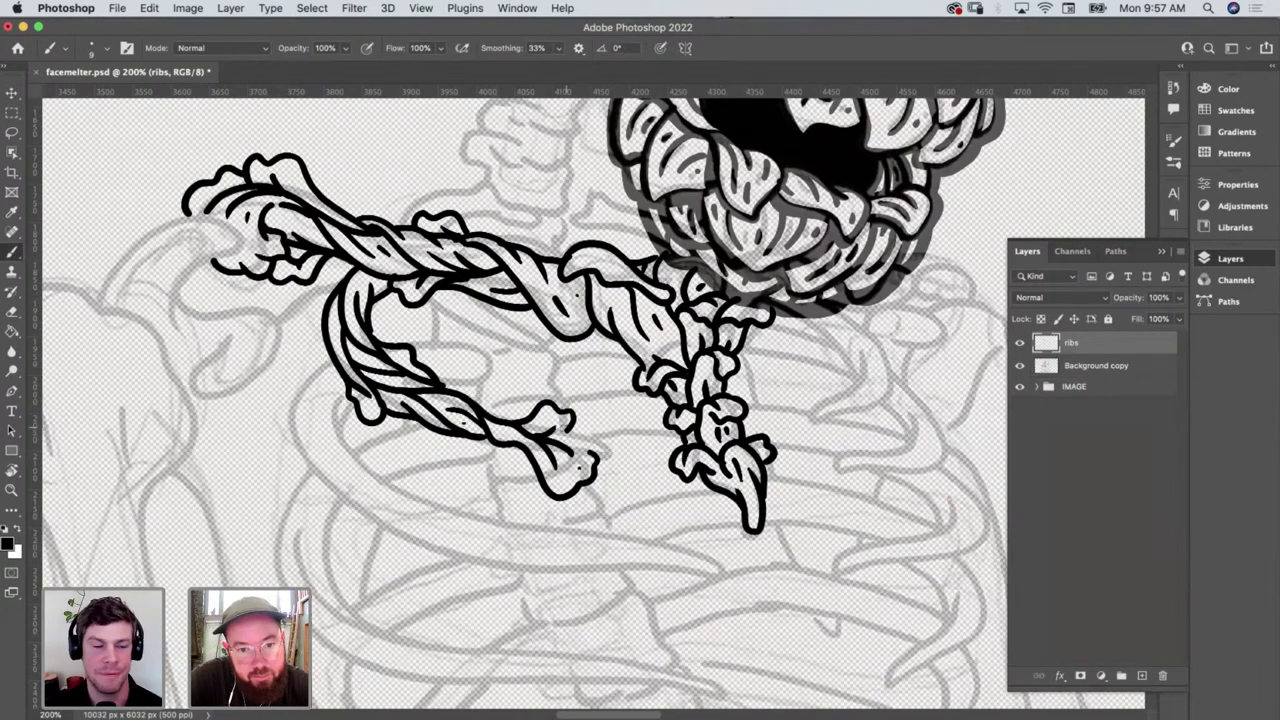
{"action": "left_click_drag", "start_coordinate": [563, 428], "coordinate": [594, 452]}
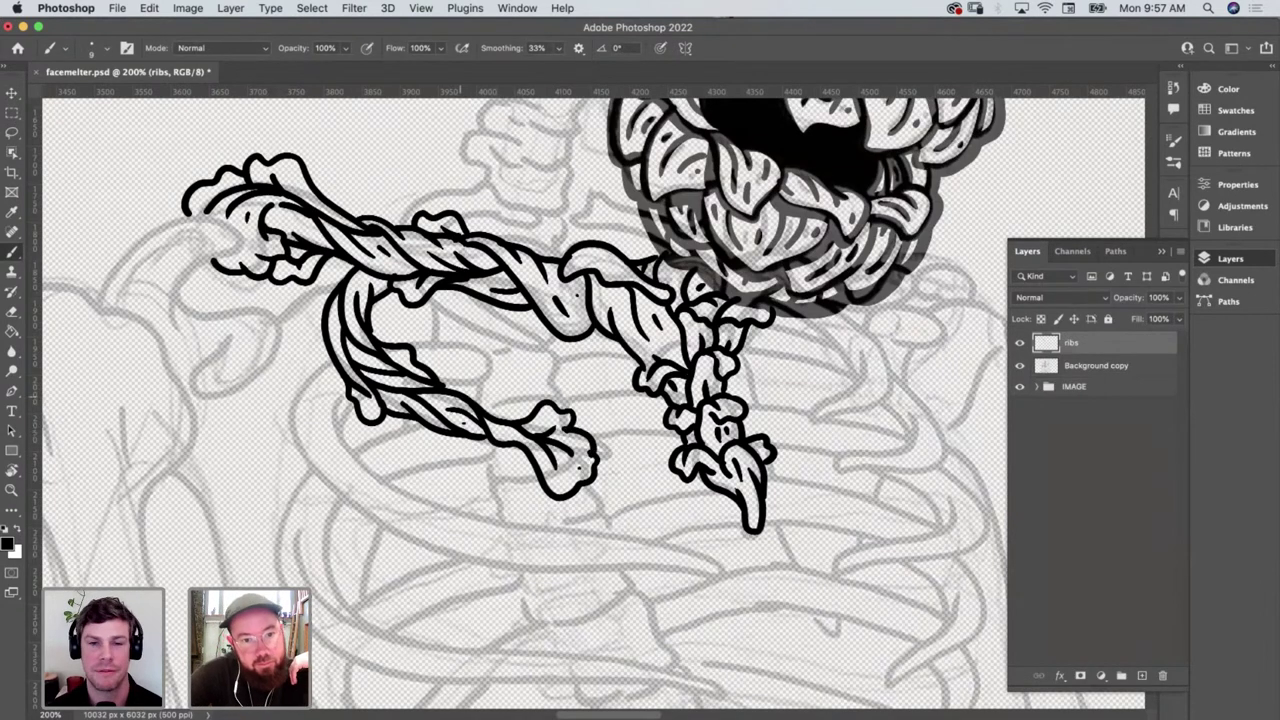
{"action": "left_click_drag", "start_coordinate": [468, 398], "coordinate": [537, 419]}
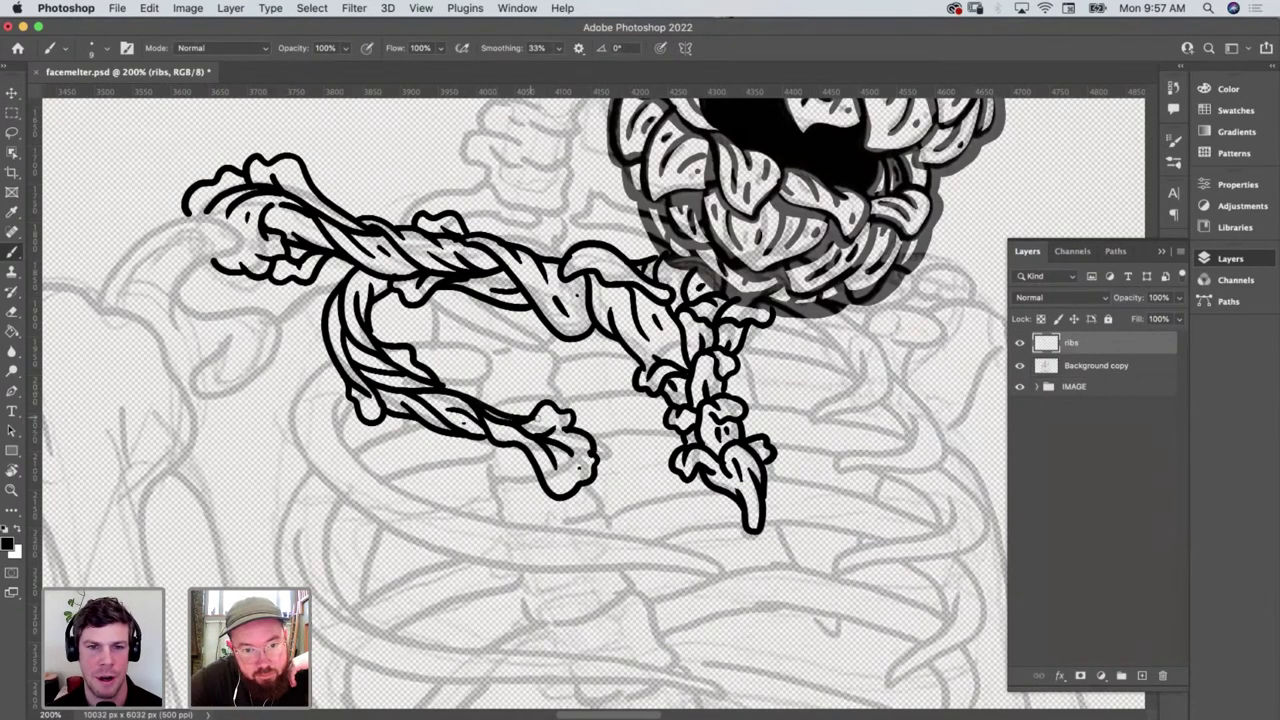
Ink the short upper rib right of the breastbone, from under the jaw to its knobbed end, with strands and shading strokes
{"action": "scroll", "coordinate": [537, 419], "scroll_direction": "right", "scroll_amount": 8}
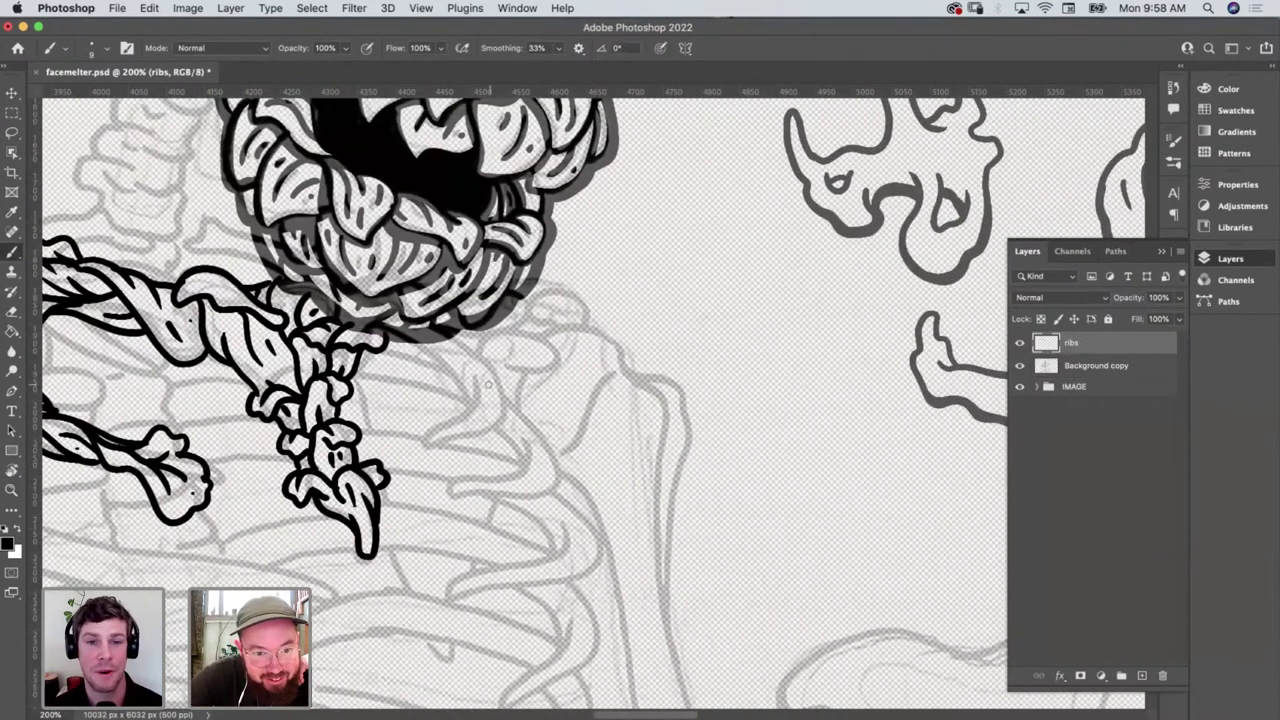
{"action": "mouse_move", "coordinate": [476, 380]}
{"action": "left_mouse_down"}
{"action": "mouse_move", "coordinate": [426, 435]}
{"action": "mouse_move", "coordinate": [439, 465]}
{"action": "mouse_move", "coordinate": [494, 442]}
{"action": "mouse_move", "coordinate": [484, 376]}
{"action": "mouse_move", "coordinate": [459, 360]}
{"action": "mouse_move", "coordinate": [503, 400]}
{"action": "mouse_move", "coordinate": [476, 356]}
{"action": "left_mouse_up"}
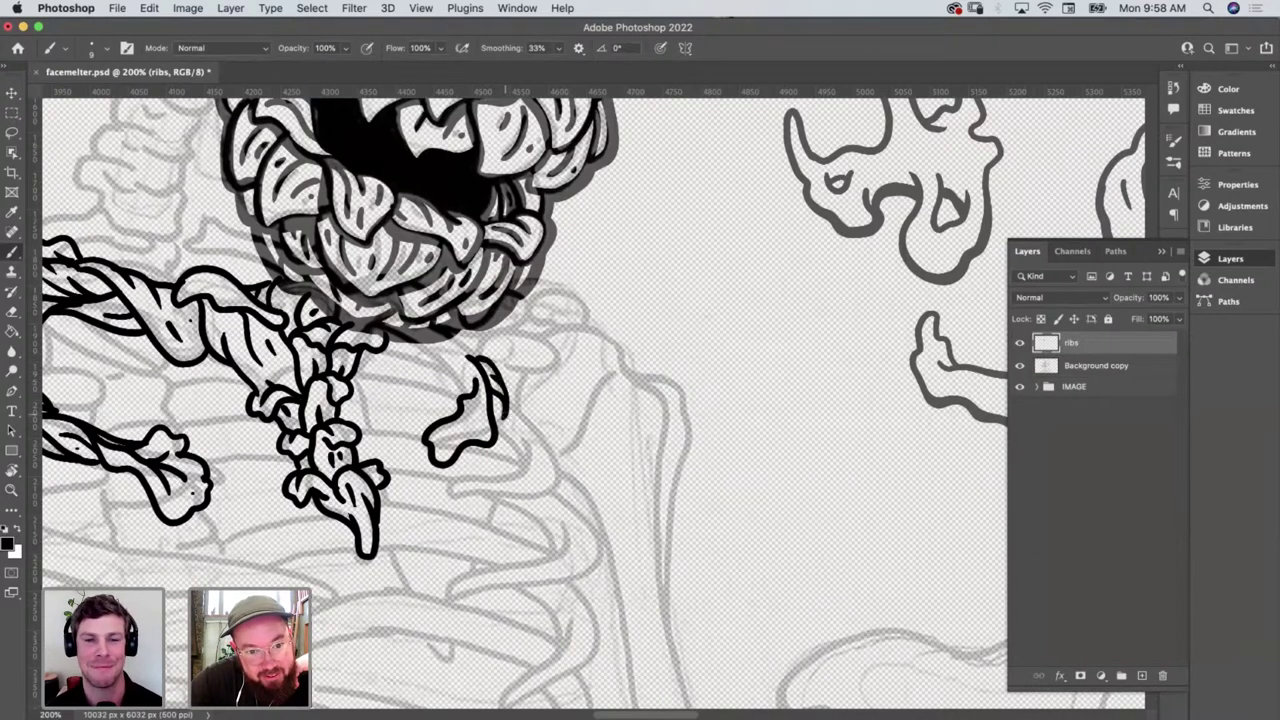
{"action": "left_click_drag", "start_coordinate": [505, 416], "coordinate": [490, 434]}
{"action": "left_click_drag", "start_coordinate": [466, 372], "coordinate": [460, 362]}
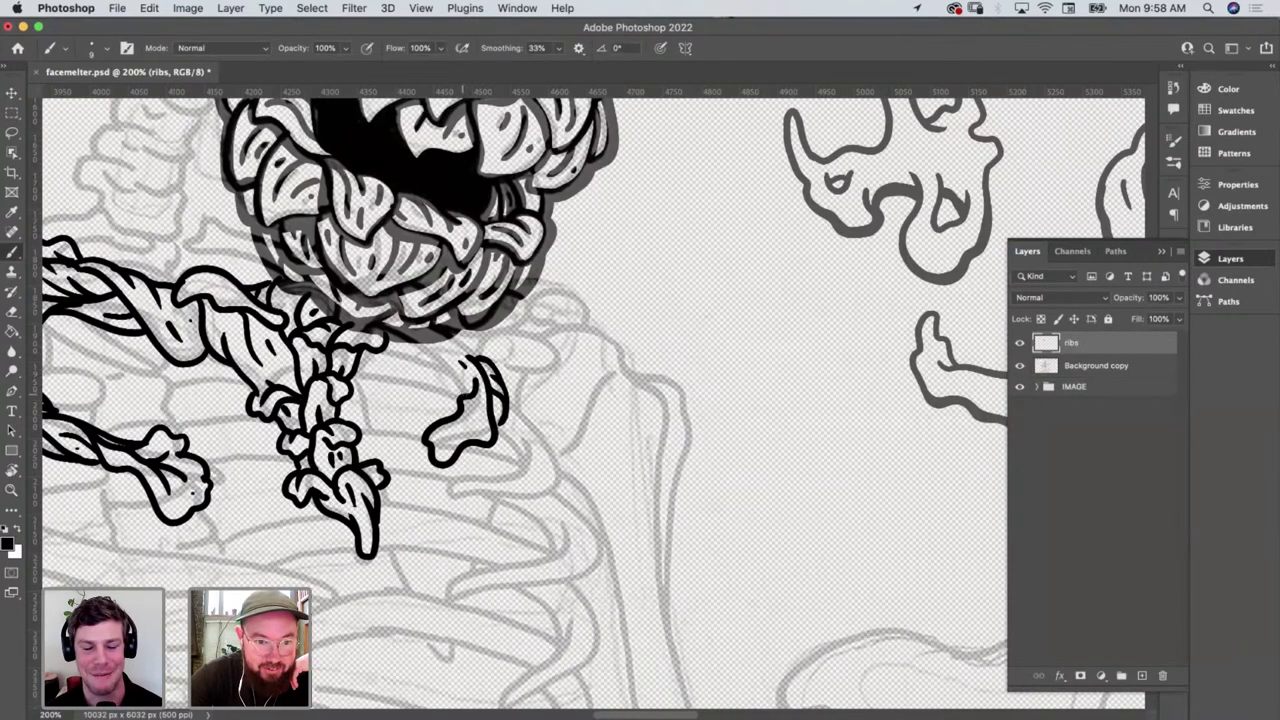
{"action": "left_click_drag", "start_coordinate": [466, 392], "coordinate": [444, 338]}
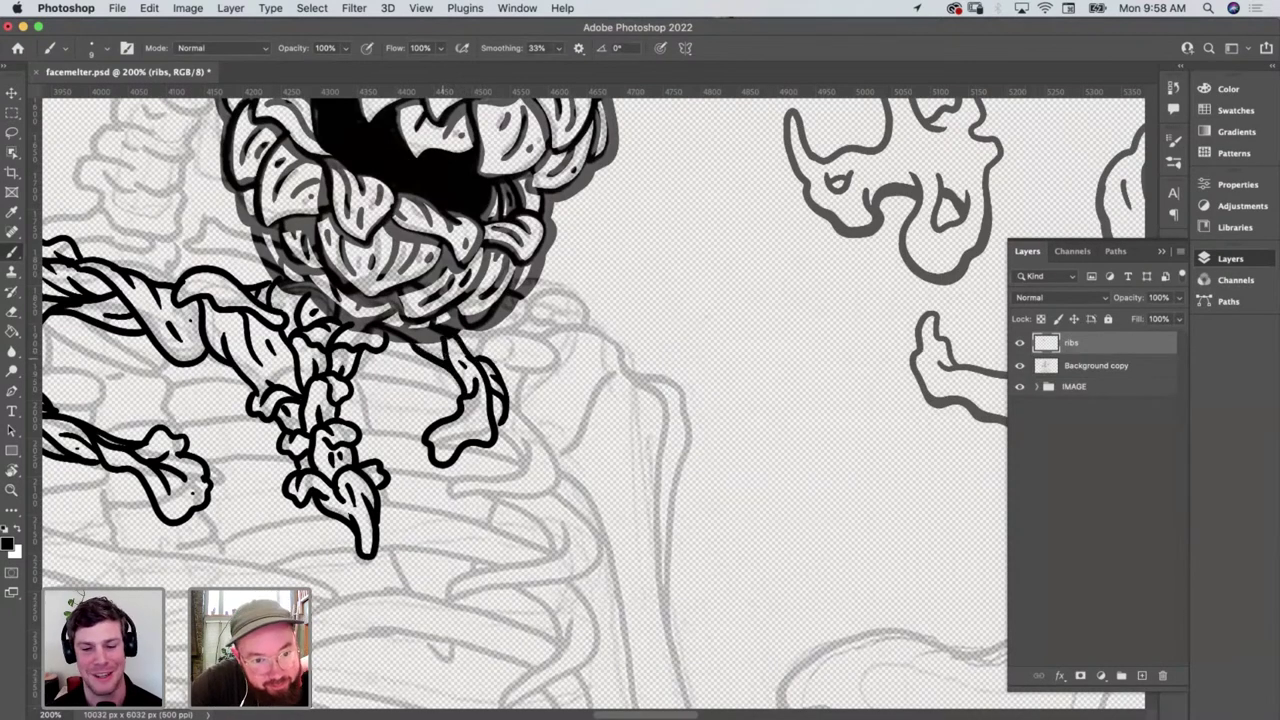
{"action": "left_click_drag", "start_coordinate": [444, 343], "coordinate": [418, 355]}
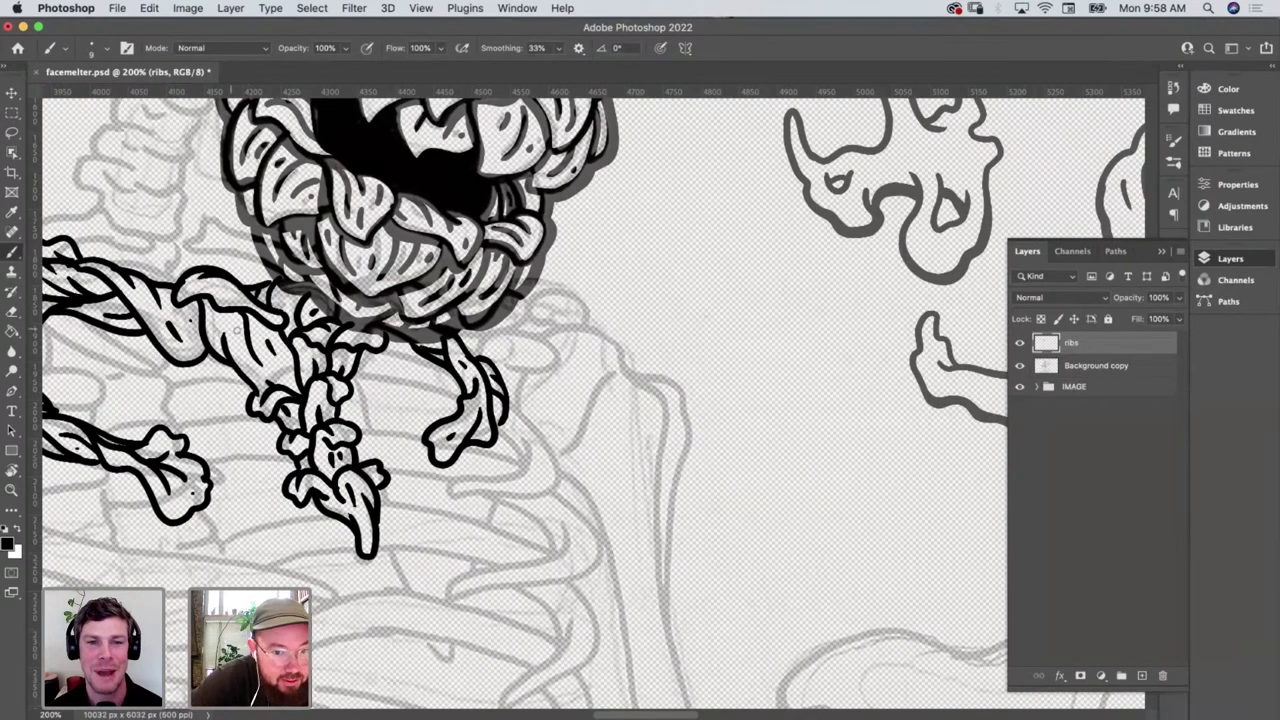
{"action": "scroll", "coordinate": [681, 494], "scroll_direction": "down", "scroll_amount": 3}
{"action": "scroll", "coordinate": [681, 494], "scroll_direction": "right", "scroll_amount": 2}
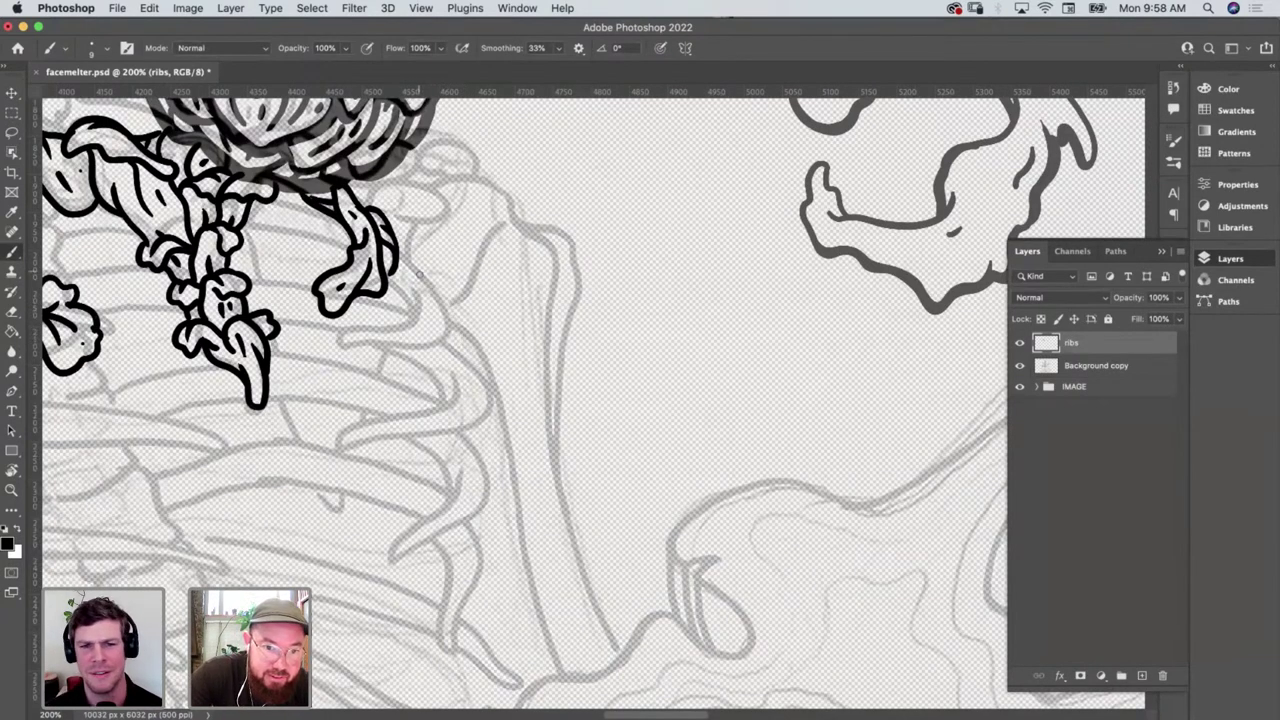
Ink the second rib stub right of the breastbone with a pointed upper tip, a knobbed inner end and a short shading stroke
{"action": "mouse_move", "coordinate": [420, 272]}
{"action": "left_mouse_down"}
{"action": "mouse_move", "coordinate": [412, 317]}
{"action": "mouse_move", "coordinate": [423, 286]}
{"action": "mouse_move", "coordinate": [448, 332]}
{"action": "mouse_move", "coordinate": [408, 353]}
{"action": "mouse_move", "coordinate": [386, 334]}
{"action": "mouse_move", "coordinate": [418, 340]}
{"action": "mouse_move", "coordinate": [358, 326]}
{"action": "mouse_move", "coordinate": [334, 342]}
{"action": "mouse_move", "coordinate": [388, 346]}
{"action": "left_mouse_up"}
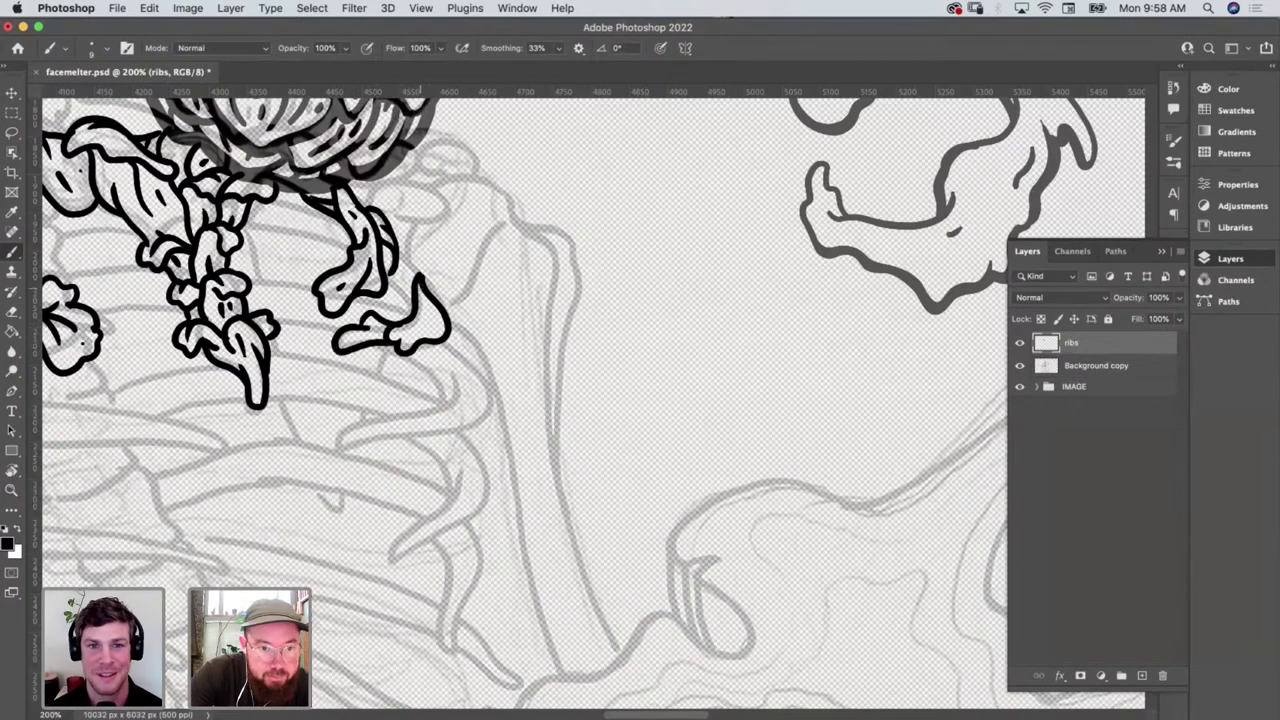
{"action": "left_click_drag", "start_coordinate": [419, 284], "coordinate": [430, 331]}
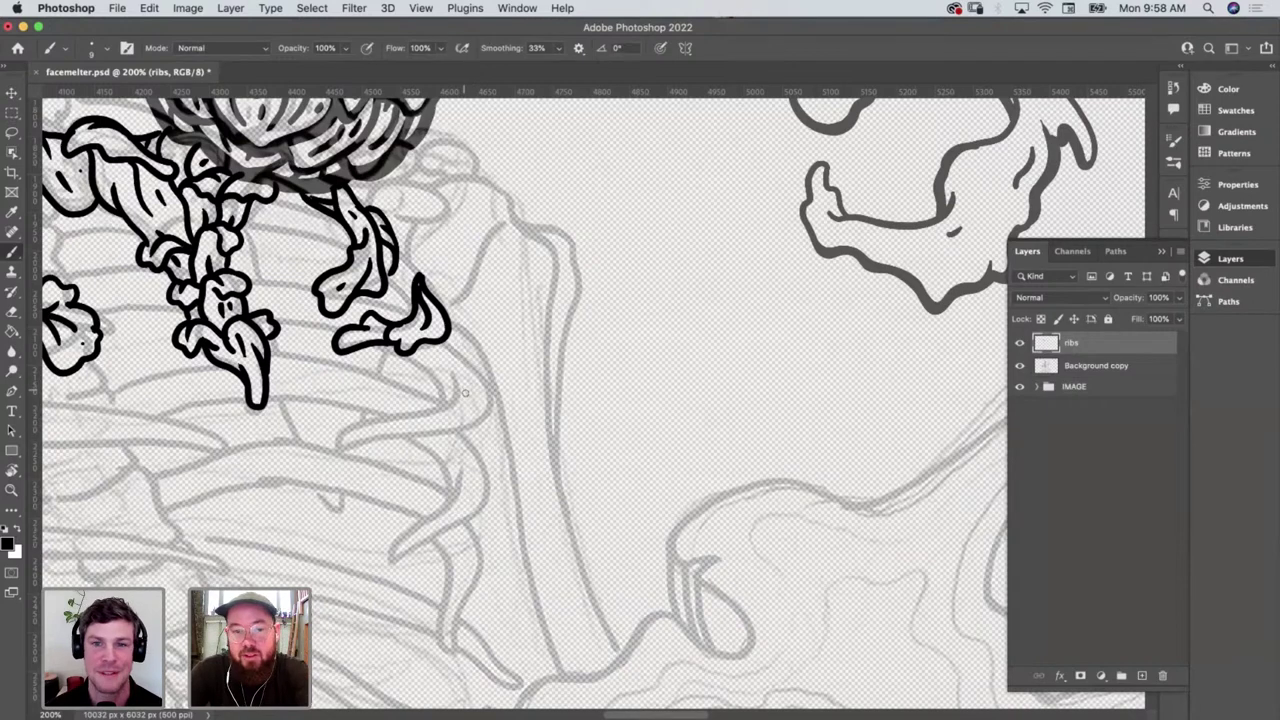
Ink the upper bend of the second left rib below the first one with curved strands and a wavy inner edge
{"action": "scroll", "coordinate": [465, 393], "scroll_direction": "left", "scroll_amount": 10}
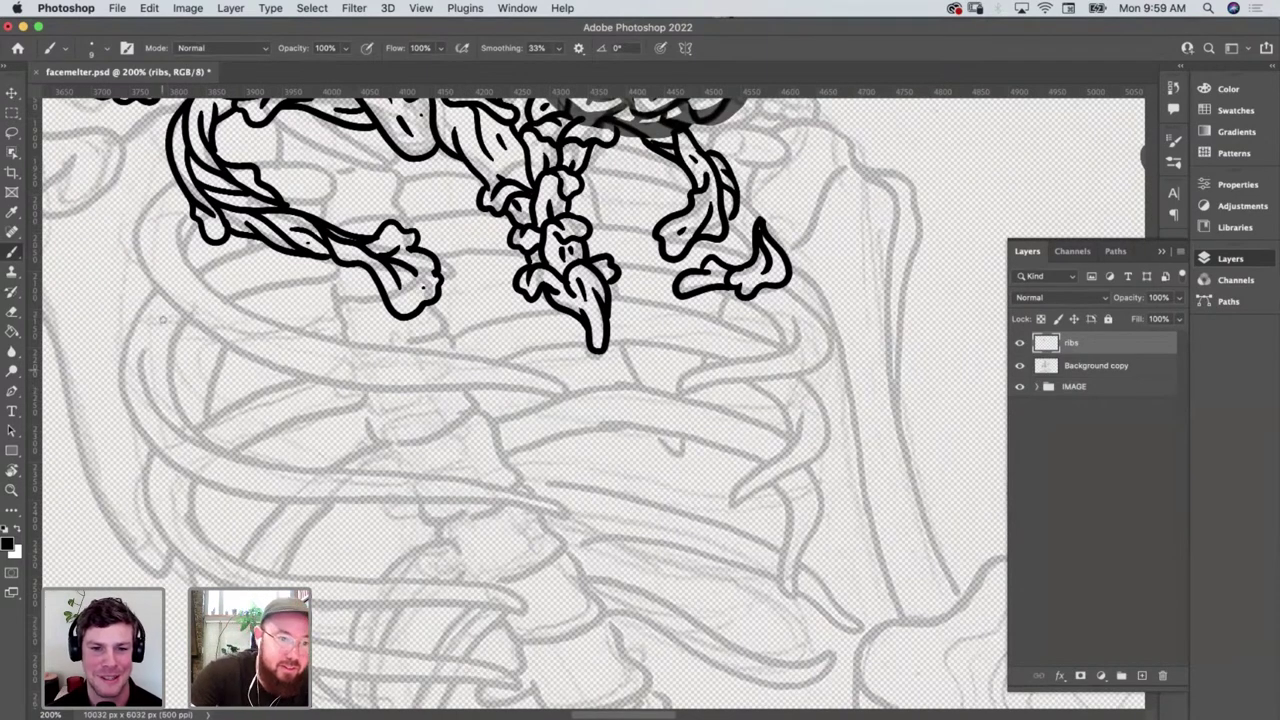
{"action": "mouse_move", "coordinate": [183, 188]}
{"action": "left_mouse_down"}
{"action": "mouse_move", "coordinate": [174, 312]}
{"action": "mouse_move", "coordinate": [205, 334]}
{"action": "mouse_move", "coordinate": [196, 326]}
{"action": "left_mouse_up"}
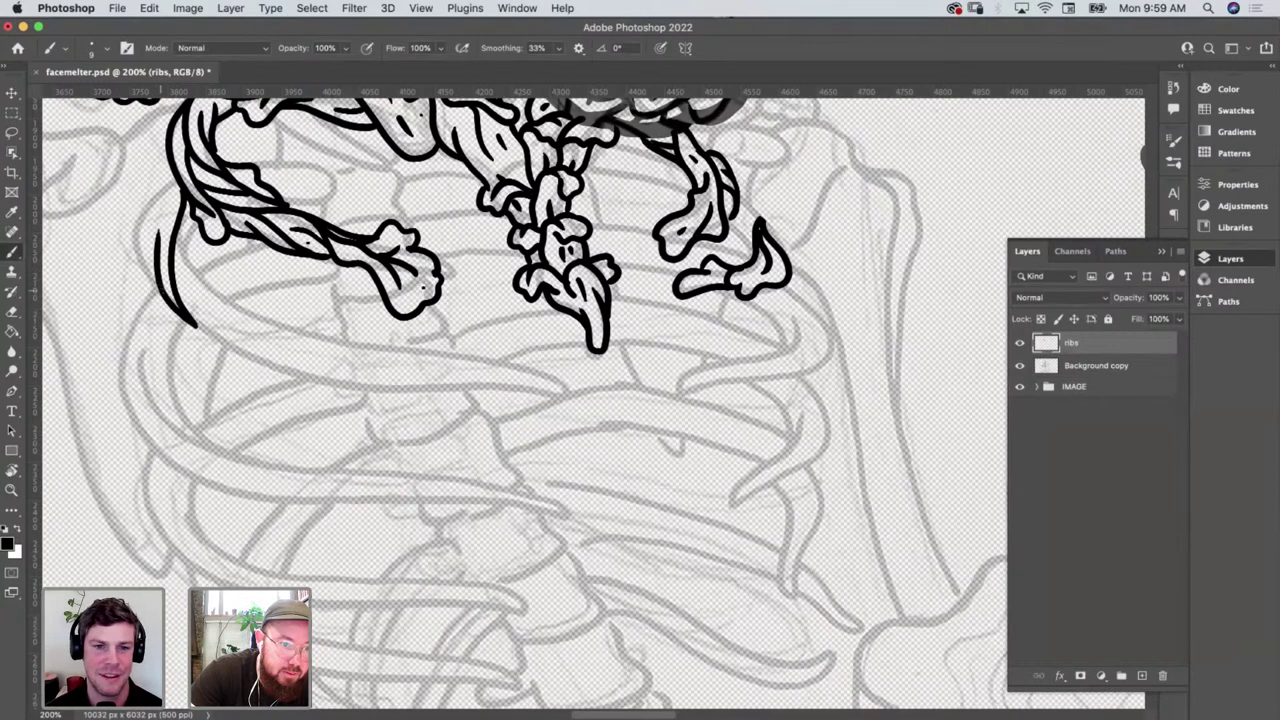
{"action": "mouse_move", "coordinate": [188, 316]}
{"action": "left_mouse_down"}
{"action": "mouse_move", "coordinate": [146, 256]}
{"action": "mouse_move", "coordinate": [140, 215]}
{"action": "mouse_move", "coordinate": [178, 175]}
{"action": "left_mouse_up"}
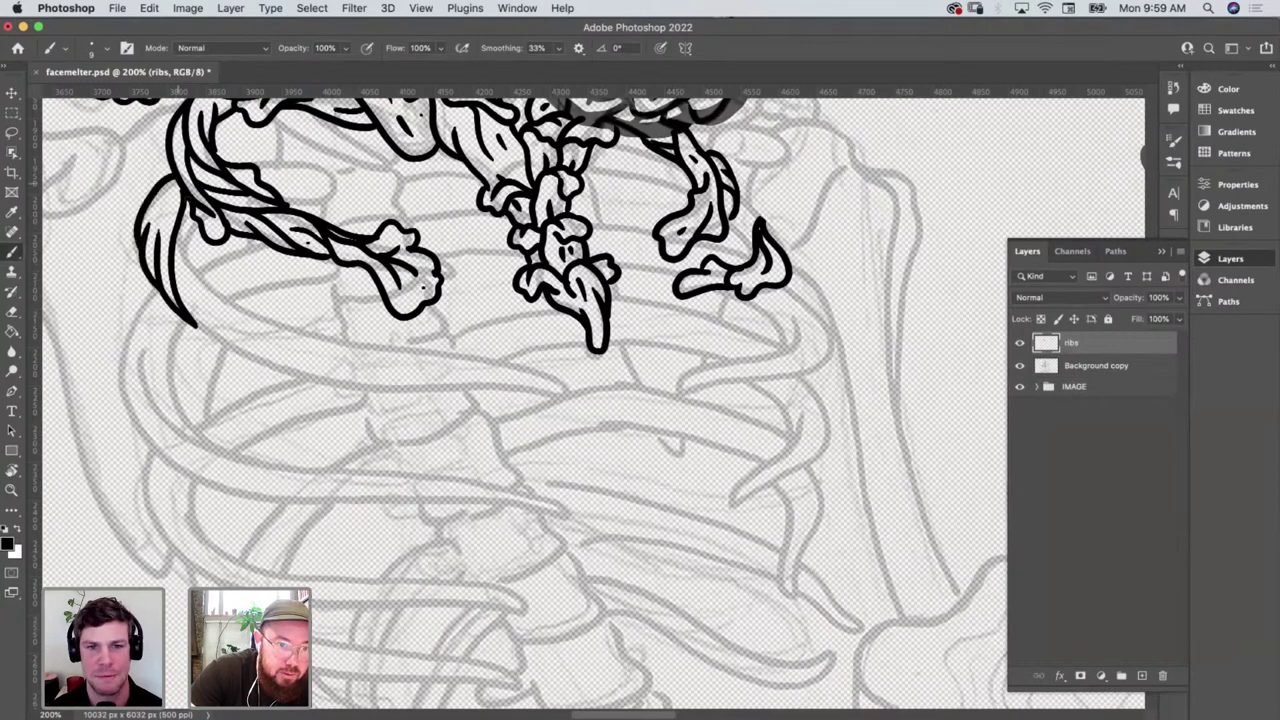
{"action": "left_click_drag", "start_coordinate": [204, 276], "coordinate": [292, 318]}
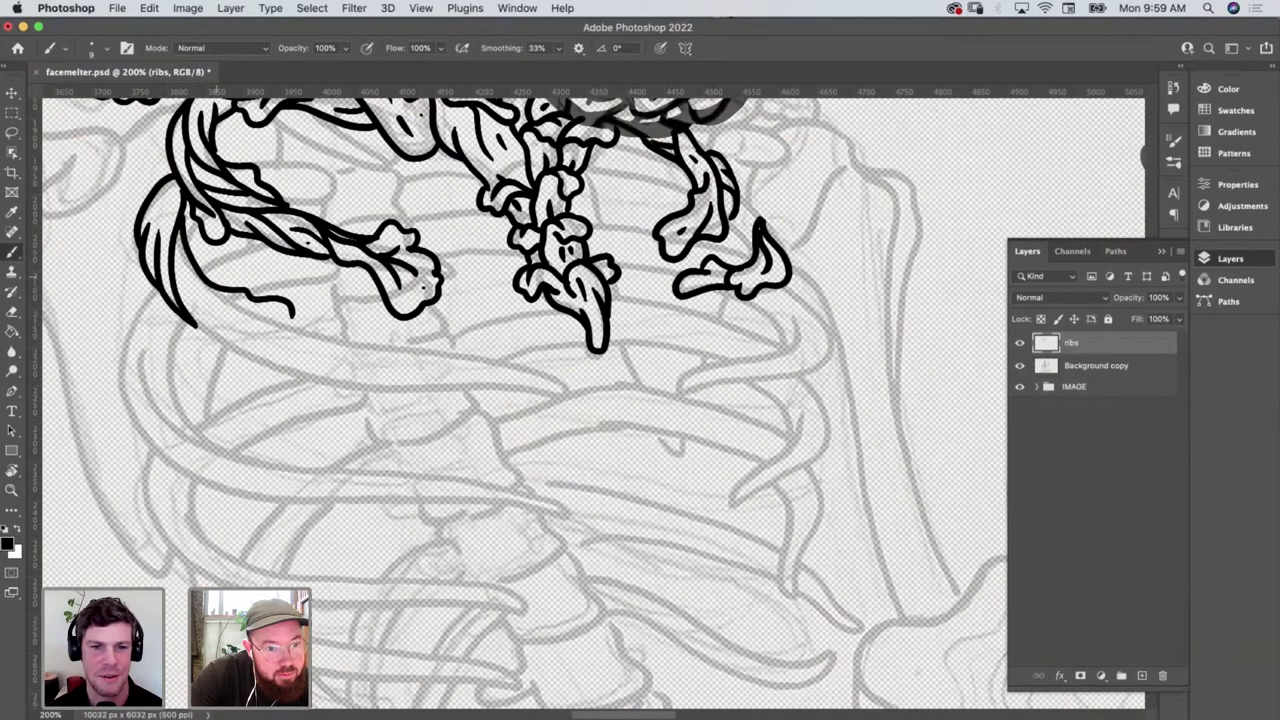
{"action": "mouse_move", "coordinate": [297, 312]}
{"action": "left_mouse_down"}
{"action": "mouse_move", "coordinate": [310, 326]}
{"action": "mouse_move", "coordinate": [298, 338]}
{"action": "left_mouse_up"}
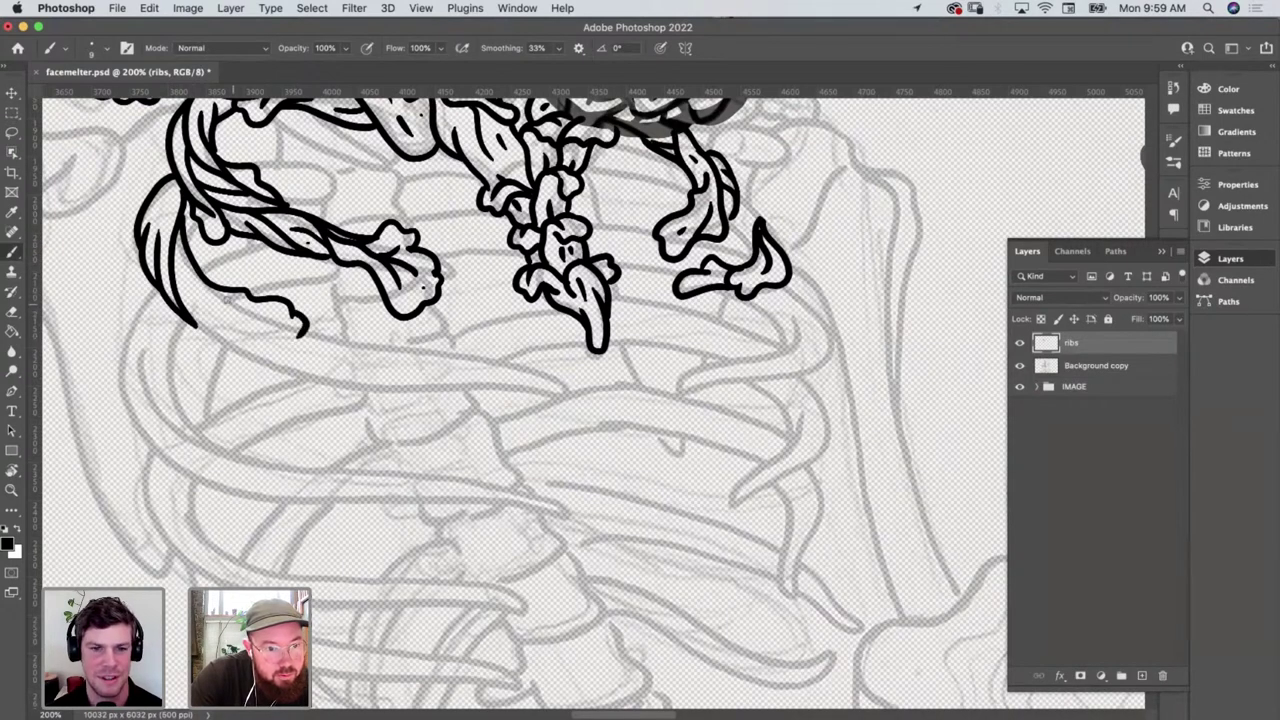
Extend the second left rib toward the breastbone with a large lower knob, twisted strands, scalloped edges and a rounded tip
{"action": "mouse_move", "coordinate": [196, 272]}
{"action": "left_mouse_down"}
{"action": "mouse_move", "coordinate": [290, 374]}
{"action": "mouse_move", "coordinate": [292, 416]}
{"action": "mouse_move", "coordinate": [246, 398]}
{"action": "mouse_move", "coordinate": [226, 310]}
{"action": "mouse_move", "coordinate": [270, 384]}
{"action": "left_mouse_up"}
{"action": "left_click", "coordinate": [315, 379]}
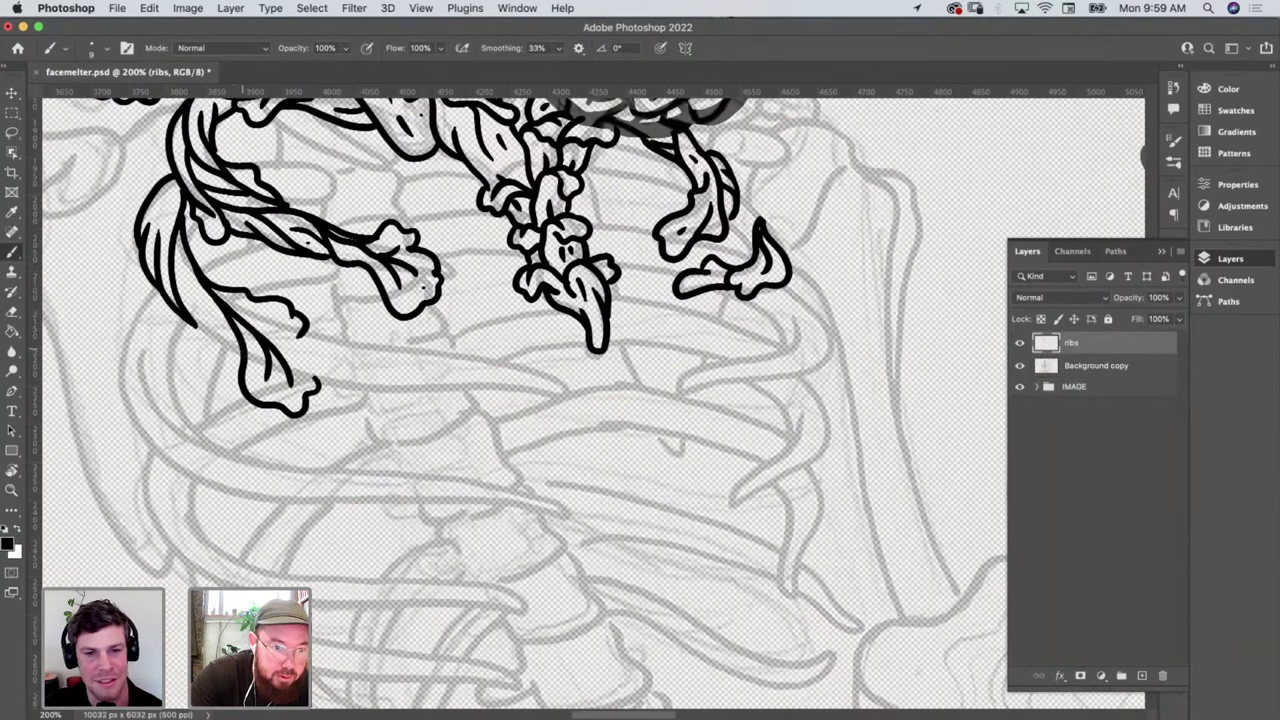
{"action": "left_click_drag", "start_coordinate": [198, 324], "coordinate": [240, 362]}
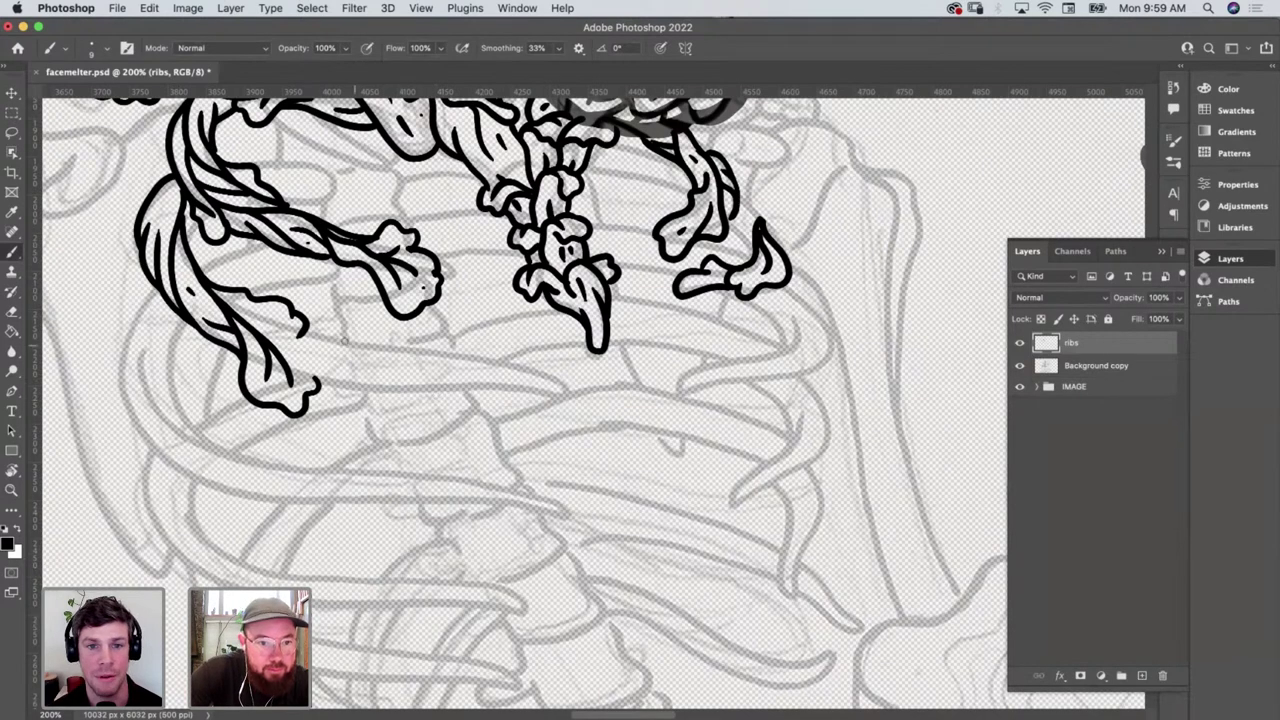
{"action": "mouse_move", "coordinate": [254, 326]}
{"action": "left_mouse_down"}
{"action": "mouse_move", "coordinate": [332, 358]}
{"action": "mouse_move", "coordinate": [401, 364]}
{"action": "mouse_move", "coordinate": [458, 350]}
{"action": "mouse_move", "coordinate": [570, 382]}
{"action": "mouse_move", "coordinate": [488, 410]}
{"action": "mouse_move", "coordinate": [432, 382]}
{"action": "mouse_move", "coordinate": [436, 402]}
{"action": "mouse_move", "coordinate": [390, 400]}
{"action": "mouse_move", "coordinate": [318, 356]}
{"action": "left_mouse_up"}
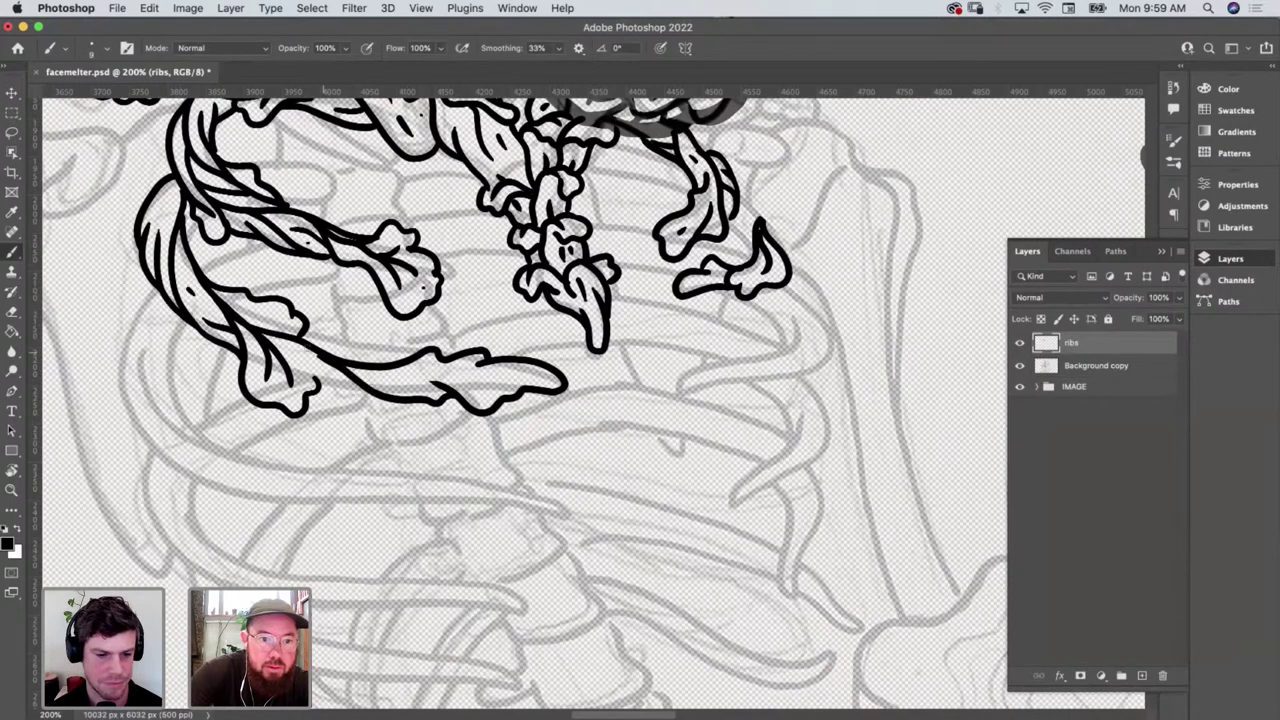
{"action": "mouse_move", "coordinate": [530, 390]}
{"action": "left_mouse_down"}
{"action": "mouse_move", "coordinate": [444, 372]}
{"action": "mouse_move", "coordinate": [384, 412]}
{"action": "mouse_move", "coordinate": [330, 388]}
{"action": "left_mouse_up"}
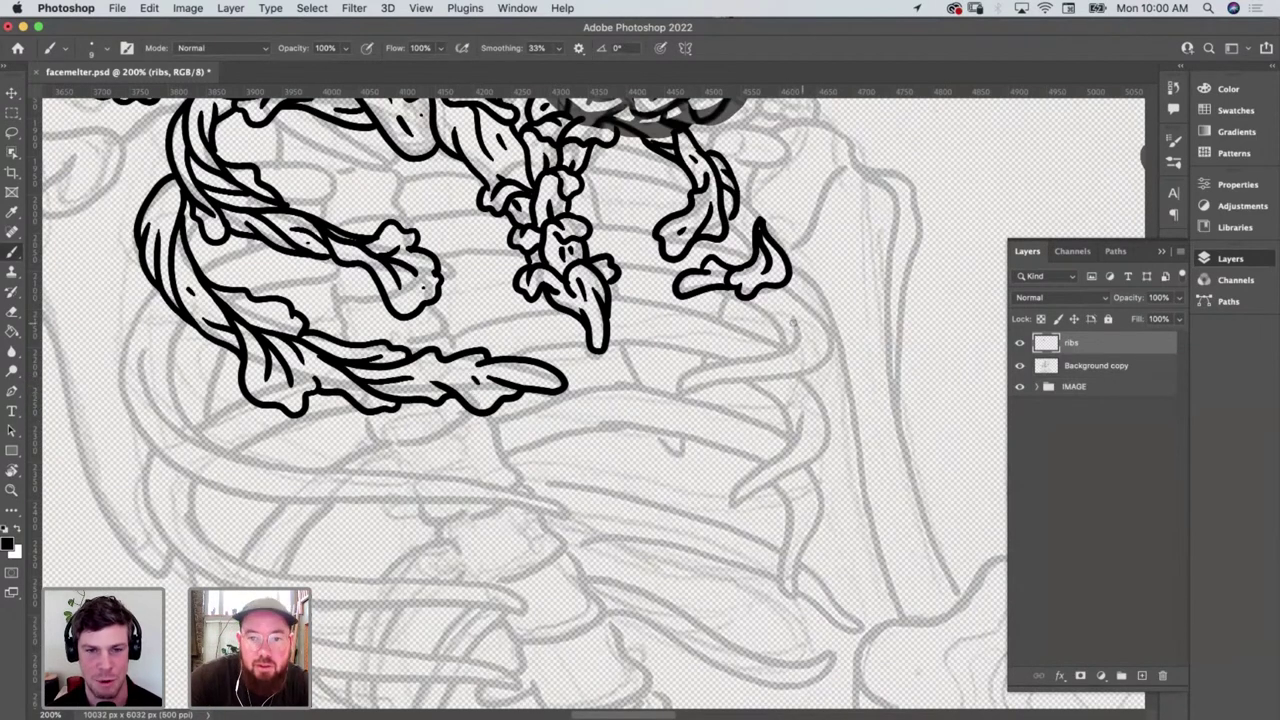
Ink the third right rib with a scalloped inner end and connect its outer curve to the rib stub above
{"action": "mouse_move", "coordinate": [797, 300]}
{"action": "left_mouse_down"}
{"action": "mouse_move", "coordinate": [749, 379]}
{"action": "mouse_move", "coordinate": [782, 400]}
{"action": "mouse_move", "coordinate": [792, 374]}
{"action": "mouse_move", "coordinate": [819, 374]}
{"action": "mouse_move", "coordinate": [807, 310]}
{"action": "mouse_move", "coordinate": [786, 307]}
{"action": "mouse_move", "coordinate": [833, 345]}
{"action": "mouse_move", "coordinate": [827, 363]}
{"action": "mouse_move", "coordinate": [747, 338]}
{"action": "mouse_move", "coordinate": [726, 372]}
{"action": "left_mouse_up"}
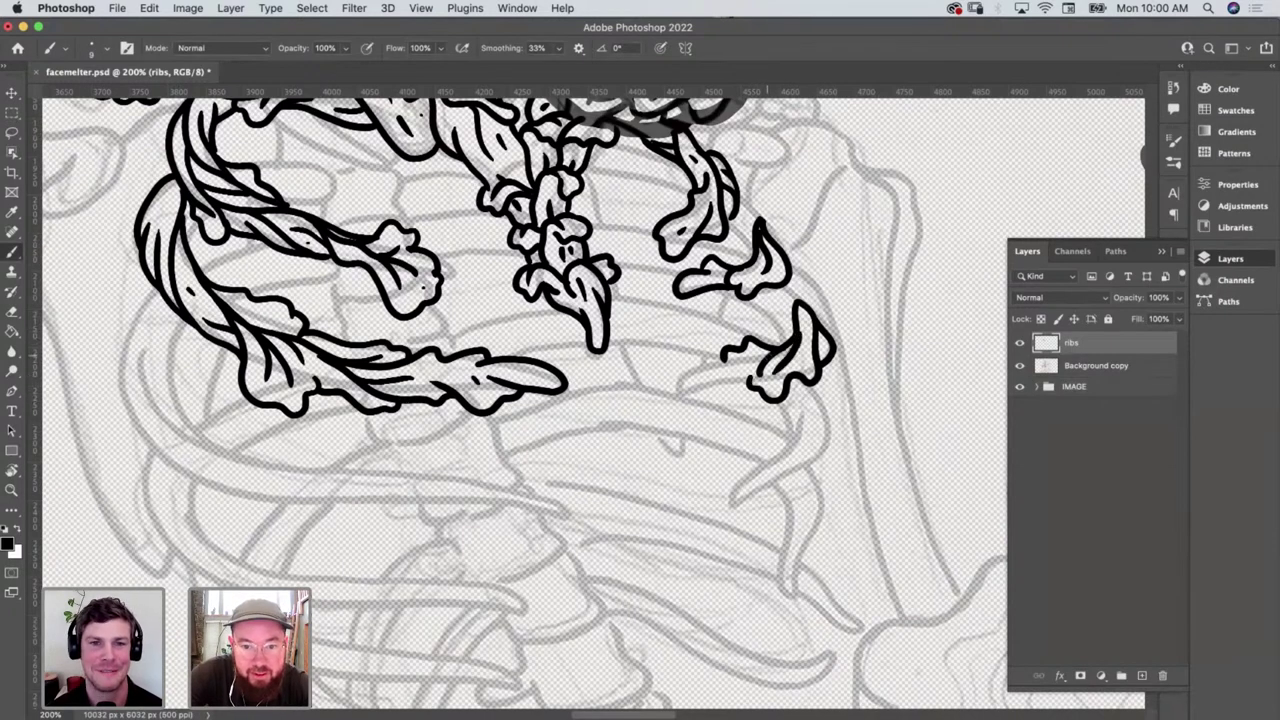
{"action": "mouse_move", "coordinate": [760, 356]}
{"action": "left_mouse_down"}
{"action": "mouse_move", "coordinate": [686, 382]}
{"action": "mouse_move", "coordinate": [742, 390]}
{"action": "mouse_move", "coordinate": [782, 322]}
{"action": "mouse_move", "coordinate": [775, 287]}
{"action": "left_mouse_up"}
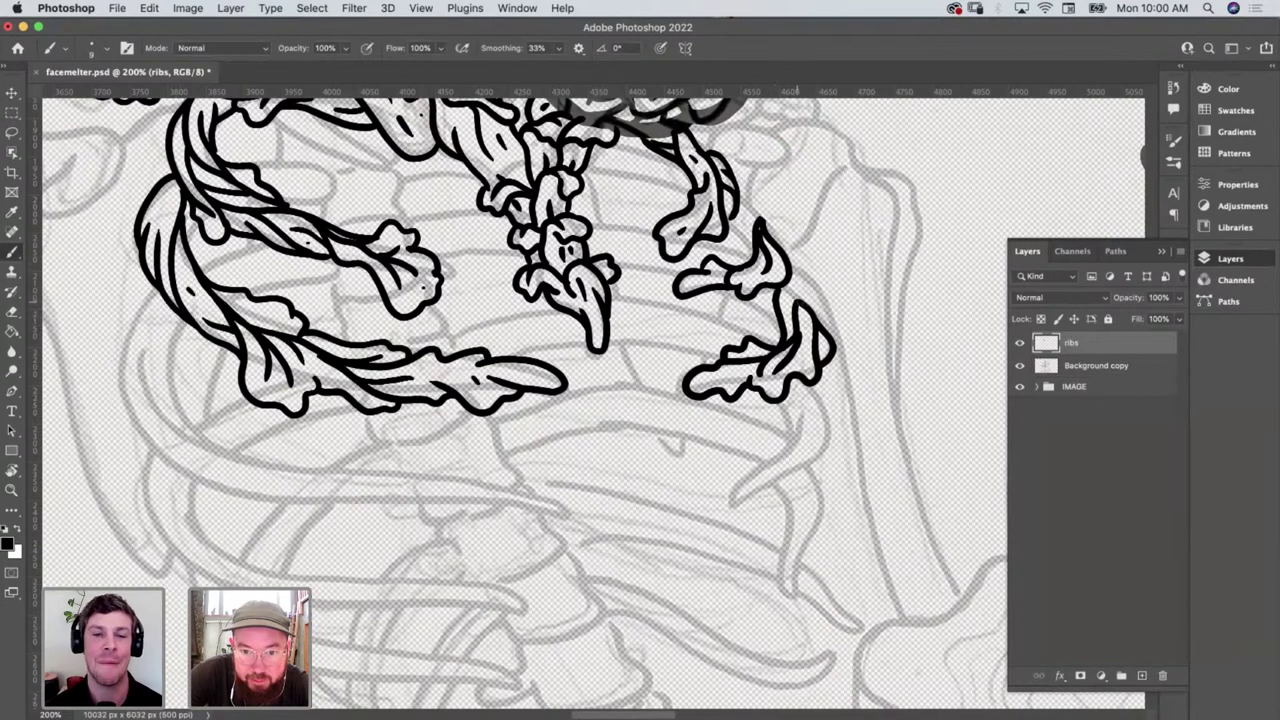
{"action": "left_click_drag", "start_coordinate": [827, 330], "coordinate": [788, 276]}
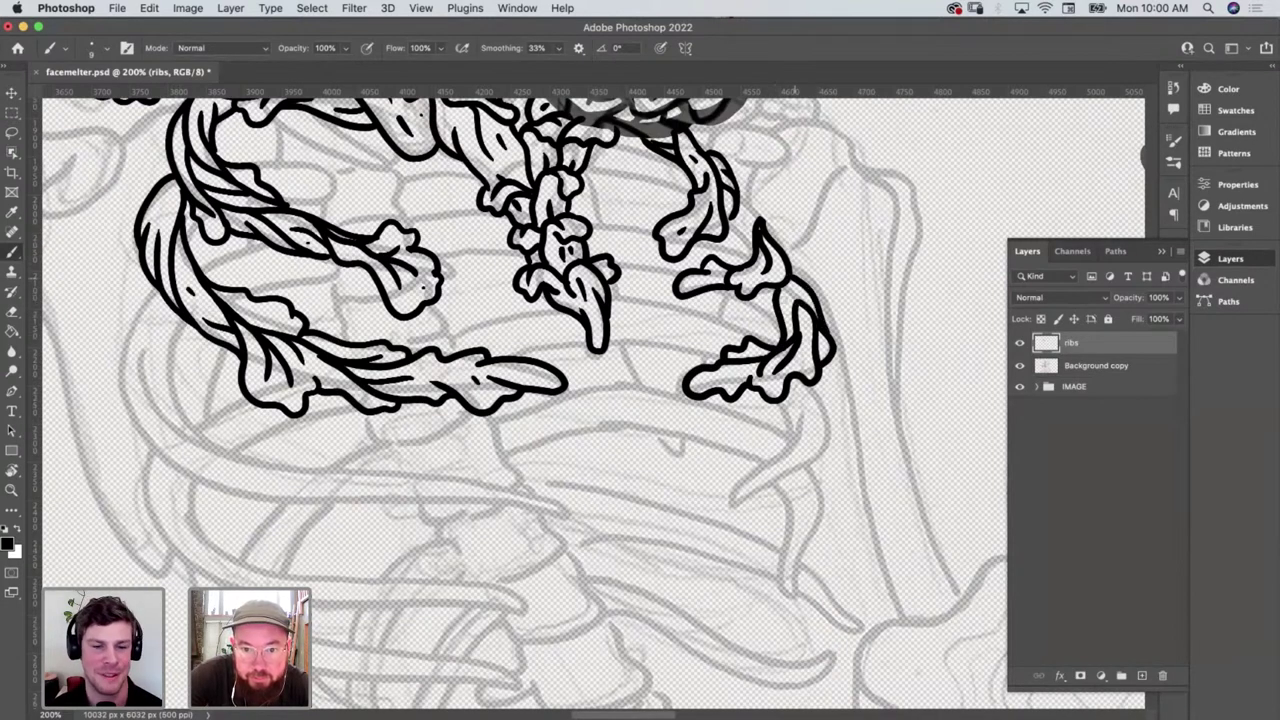
{"action": "mouse_move", "coordinate": [778, 324]}
{"action": "left_mouse_down"}
{"action": "mouse_move", "coordinate": [744, 294]}
{"action": "mouse_move", "coordinate": [790, 290]}
{"action": "left_mouse_up"}
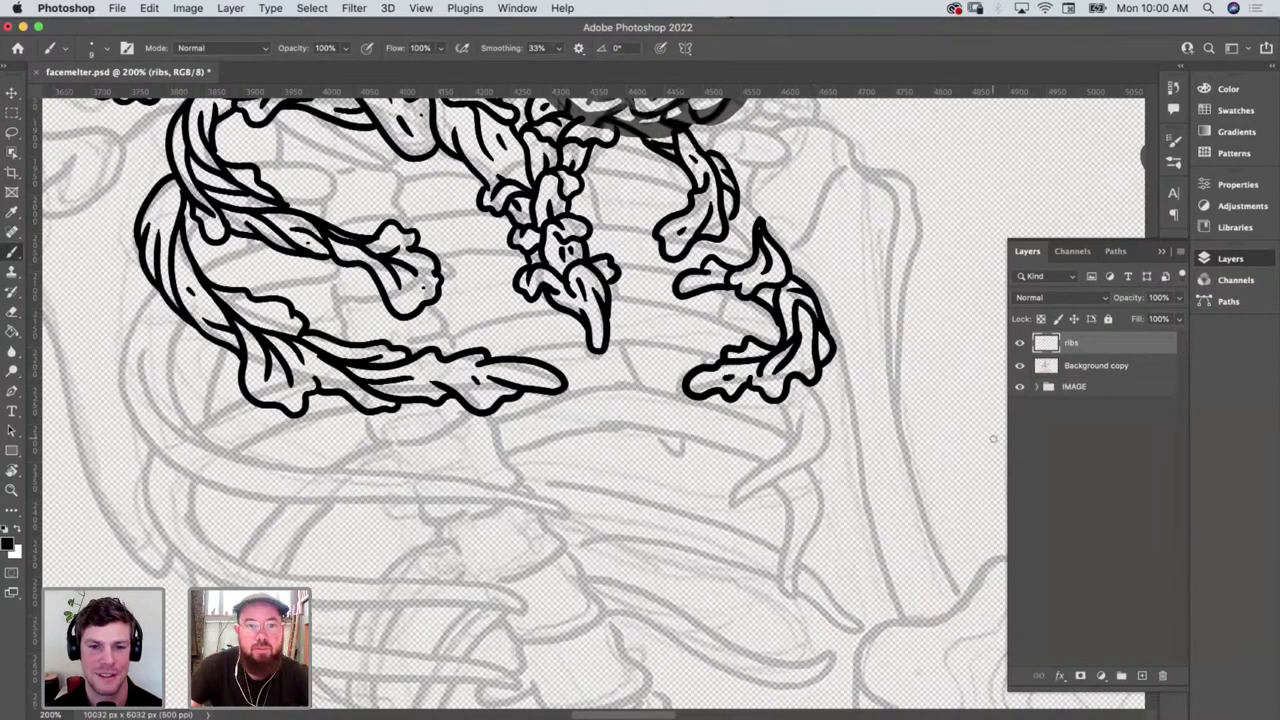
Ink the upper bend of the third left rib with curved outer strands, a tapering inner strand and an overlapping contour behind it
{"action": "scroll", "coordinate": [993, 437], "scroll_direction": "down", "scroll_amount": 5}
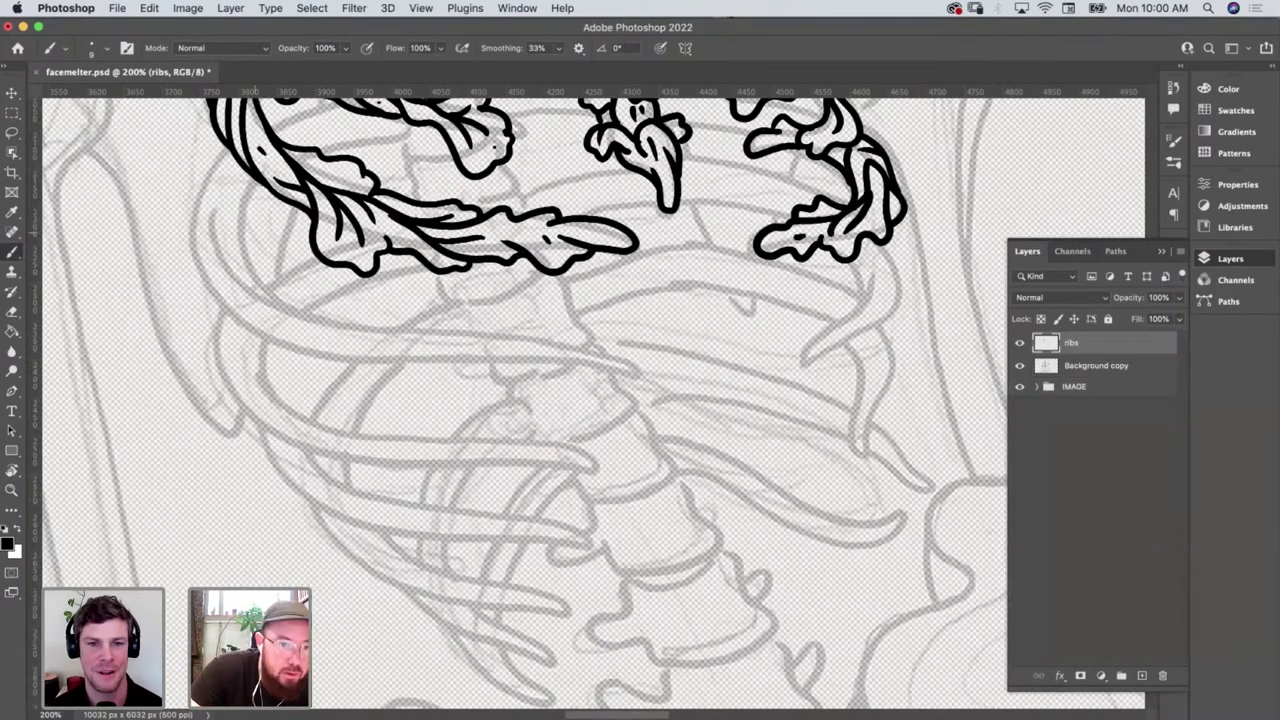
{"action": "mouse_move", "coordinate": [252, 178]}
{"action": "left_mouse_down"}
{"action": "mouse_move", "coordinate": [214, 275]}
{"action": "mouse_move", "coordinate": [222, 305]}
{"action": "mouse_move", "coordinate": [198, 242]}
{"action": "mouse_move", "coordinate": [212, 198]}
{"action": "left_mouse_up"}
{"action": "mouse_move", "coordinate": [194, 246]}
{"action": "left_mouse_down"}
{"action": "mouse_move", "coordinate": [207, 180]}
{"action": "mouse_move", "coordinate": [230, 150]}
{"action": "left_mouse_up"}
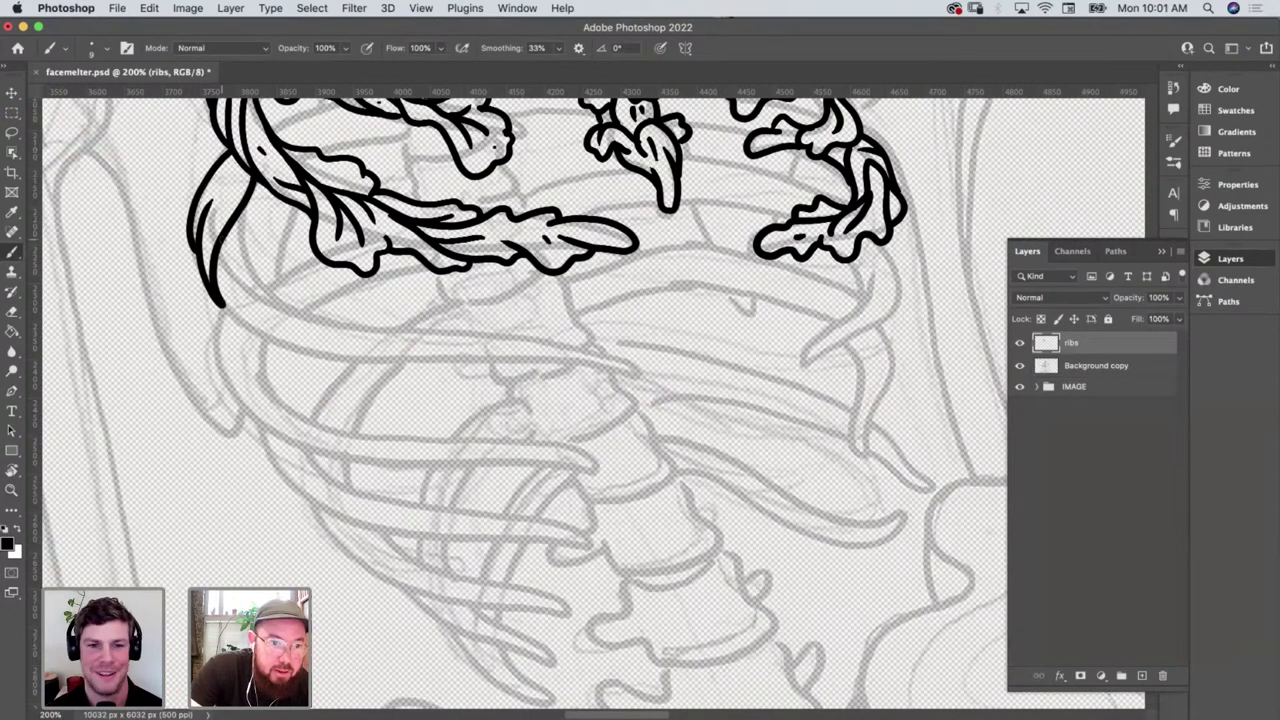
{"action": "mouse_move", "coordinate": [224, 242]}
{"action": "left_mouse_down"}
{"action": "mouse_move", "coordinate": [262, 288]}
{"action": "mouse_move", "coordinate": [336, 319]}
{"action": "mouse_move", "coordinate": [250, 268]}
{"action": "mouse_move", "coordinate": [280, 276]}
{"action": "mouse_move", "coordinate": [243, 206]}
{"action": "left_mouse_up"}
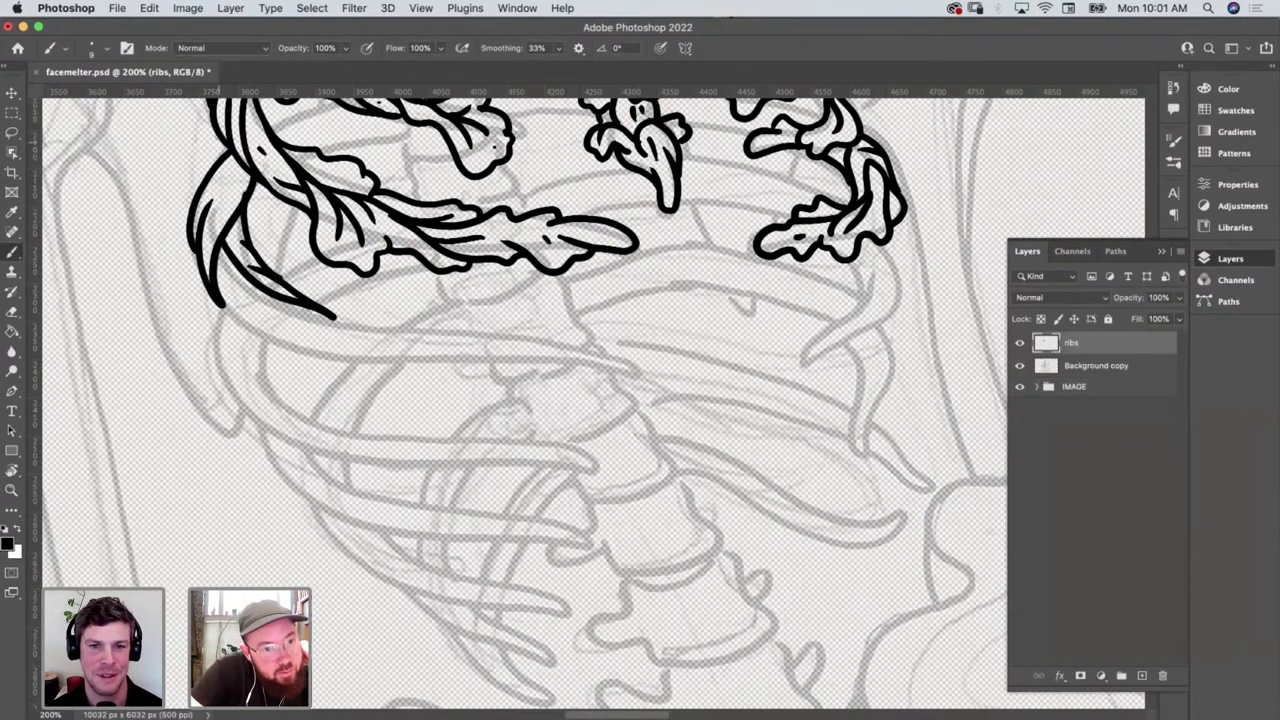
{"action": "left_click_drag", "start_coordinate": [216, 128], "coordinate": [203, 200]}
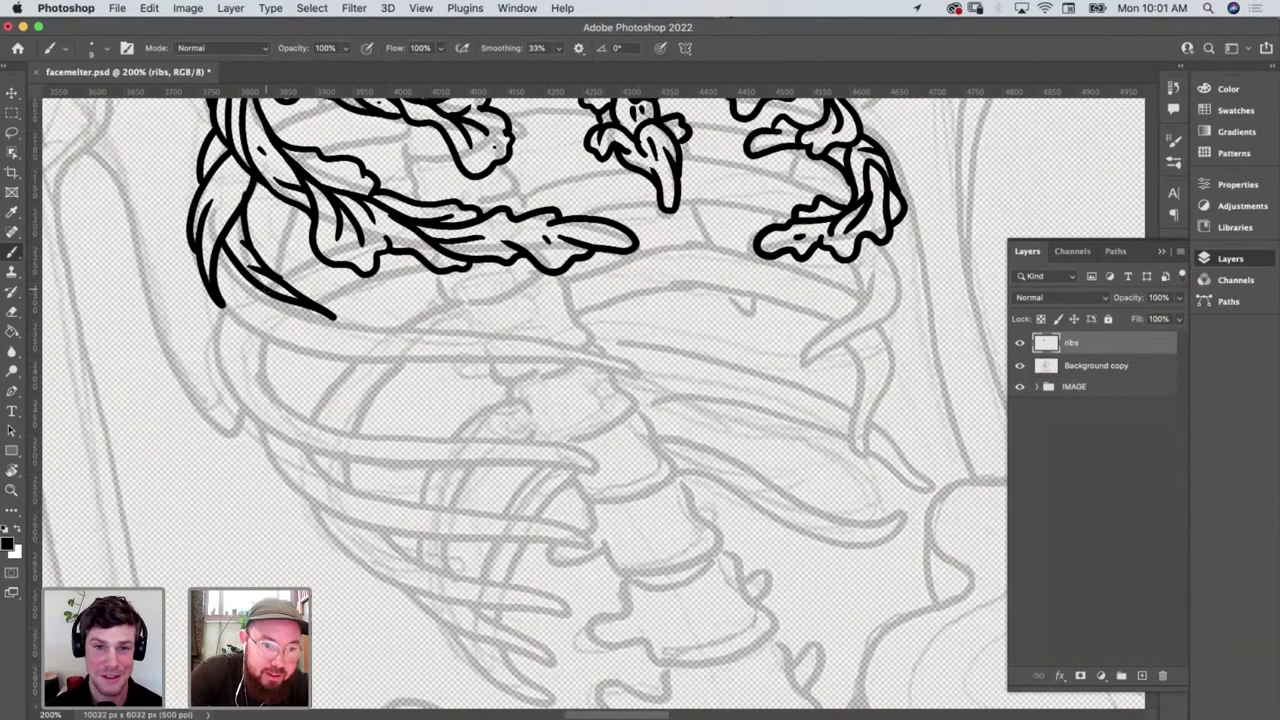
Add the lower twisted strands of the third left rib, curving inward and joined to the outer bend
{"action": "mouse_move", "coordinate": [276, 300]}
{"action": "left_mouse_down"}
{"action": "mouse_move", "coordinate": [301, 347]}
{"action": "mouse_move", "coordinate": [340, 358]}
{"action": "left_mouse_up"}
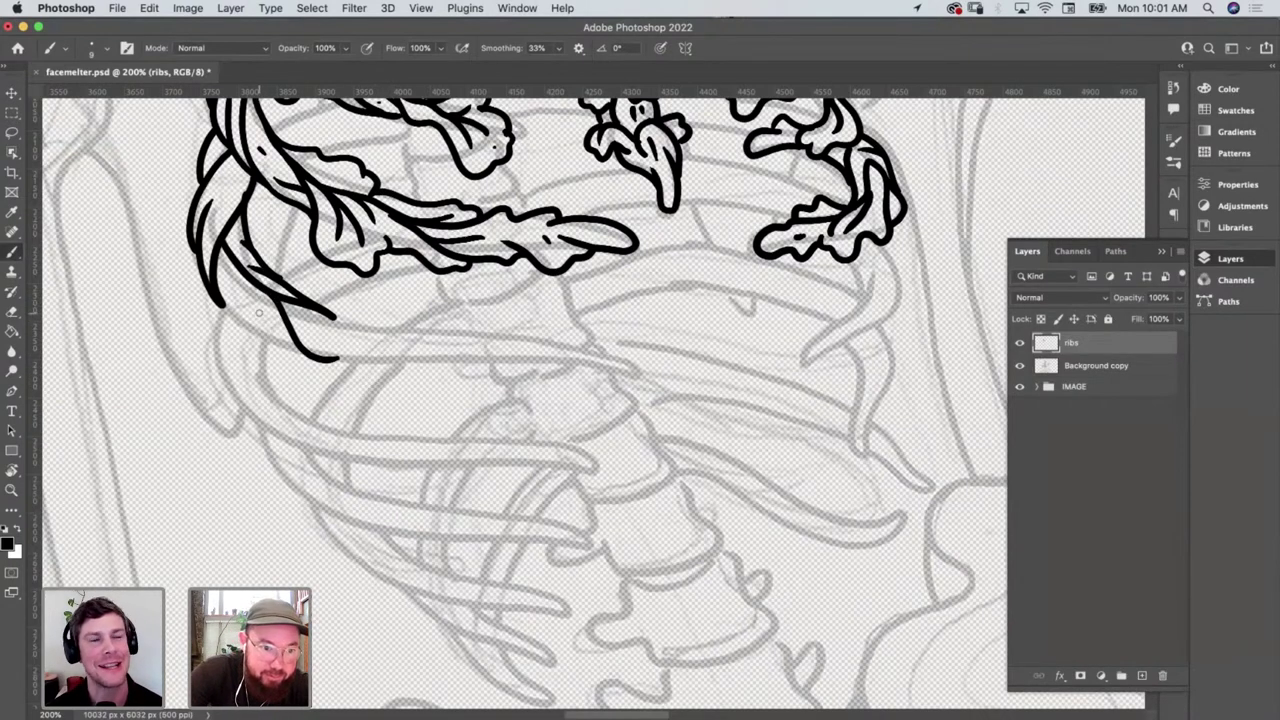
{"action": "mouse_move", "coordinate": [260, 312]}
{"action": "left_mouse_down"}
{"action": "mouse_move", "coordinate": [296, 372]}
{"action": "mouse_move", "coordinate": [356, 364]}
{"action": "left_mouse_up"}
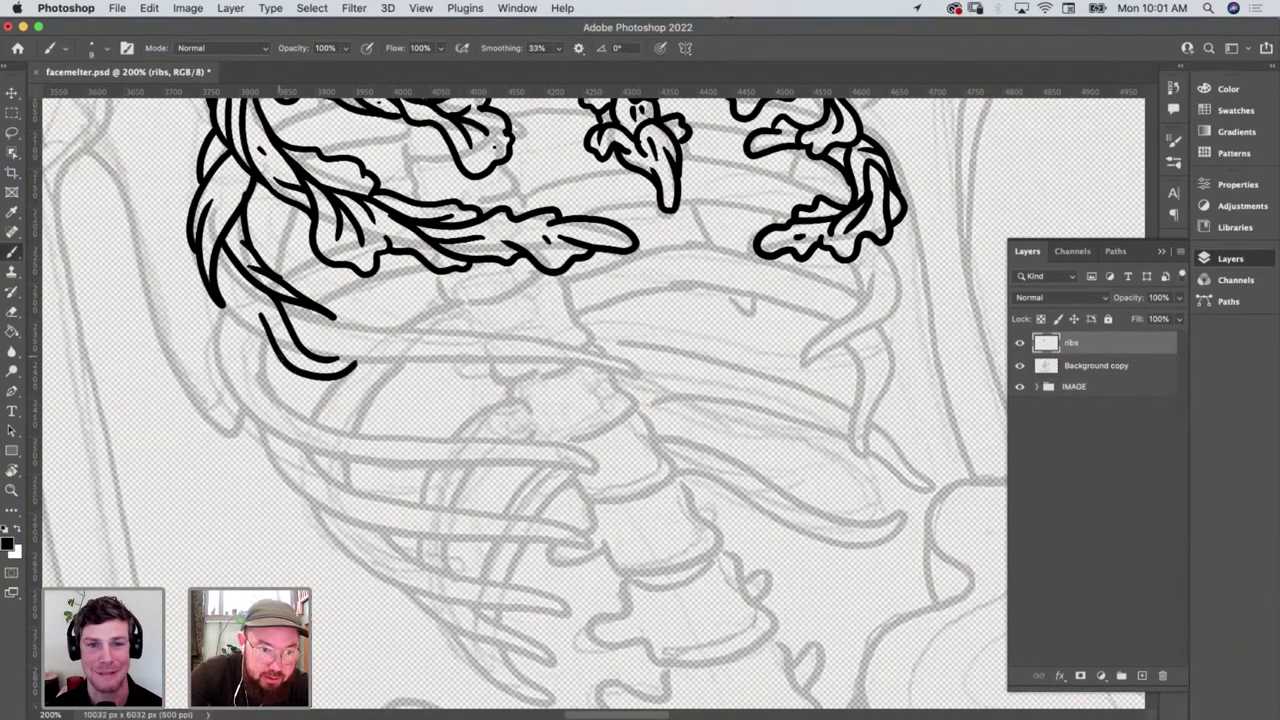
{"action": "mouse_move", "coordinate": [277, 356]}
{"action": "left_mouse_down"}
{"action": "mouse_move", "coordinate": [226, 286]}
{"action": "mouse_move", "coordinate": [213, 293]}
{"action": "mouse_move", "coordinate": [238, 322]}
{"action": "left_mouse_up"}
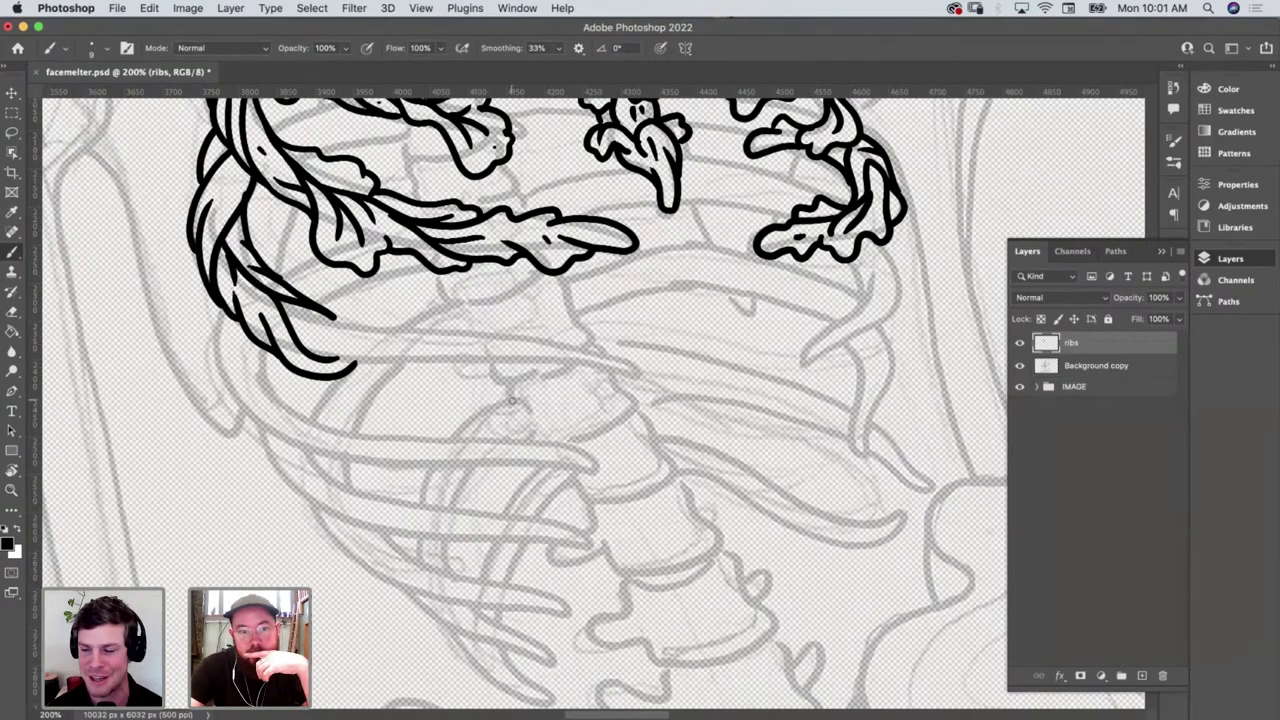
Ink the fourth right rib hanging below the third, with a rounded lower end, inner shading strokes and a small inner fold
{"action": "scroll", "coordinate": [514, 416], "scroll_direction": "right", "scroll_amount": 2}
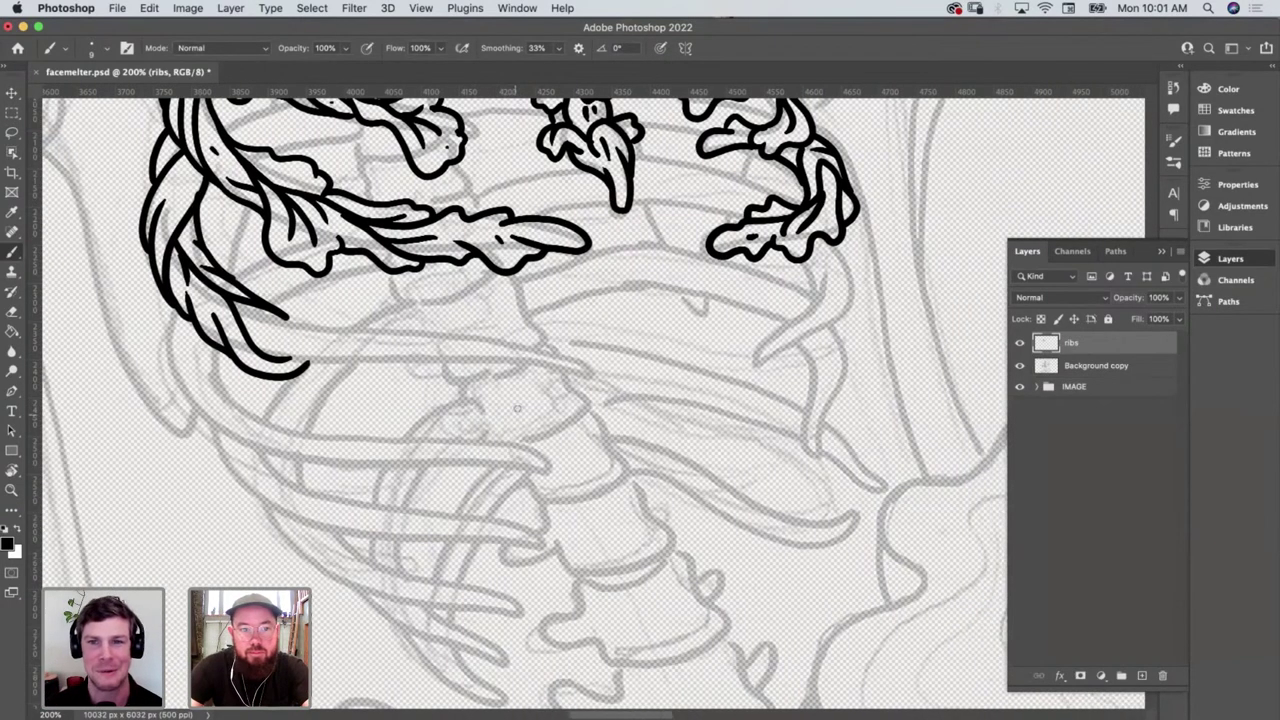
{"action": "mouse_move", "coordinate": [830, 248]}
{"action": "left_mouse_down"}
{"action": "mouse_move", "coordinate": [819, 292]}
{"action": "mouse_move", "coordinate": [753, 341]}
{"action": "mouse_move", "coordinate": [746, 362]}
{"action": "mouse_move", "coordinate": [765, 375]}
{"action": "mouse_move", "coordinate": [780, 352]}
{"action": "mouse_move", "coordinate": [812, 334]}
{"action": "mouse_move", "coordinate": [815, 349]}
{"action": "mouse_move", "coordinate": [853, 316]}
{"action": "mouse_move", "coordinate": [865, 283]}
{"action": "mouse_move", "coordinate": [842, 240]}
{"action": "left_mouse_up"}
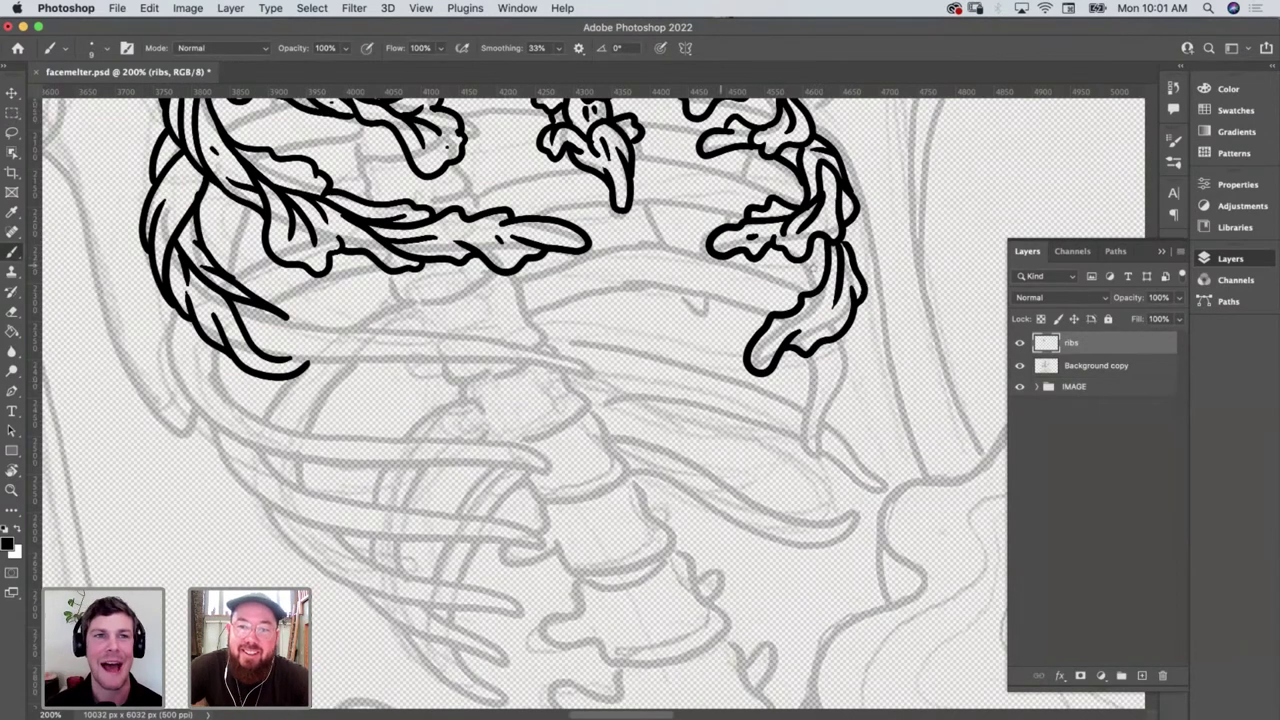
{"action": "mouse_move", "coordinate": [820, 286]}
{"action": "left_mouse_down"}
{"action": "mouse_move", "coordinate": [818, 250]}
{"action": "mouse_move", "coordinate": [818, 270]}
{"action": "left_mouse_up"}
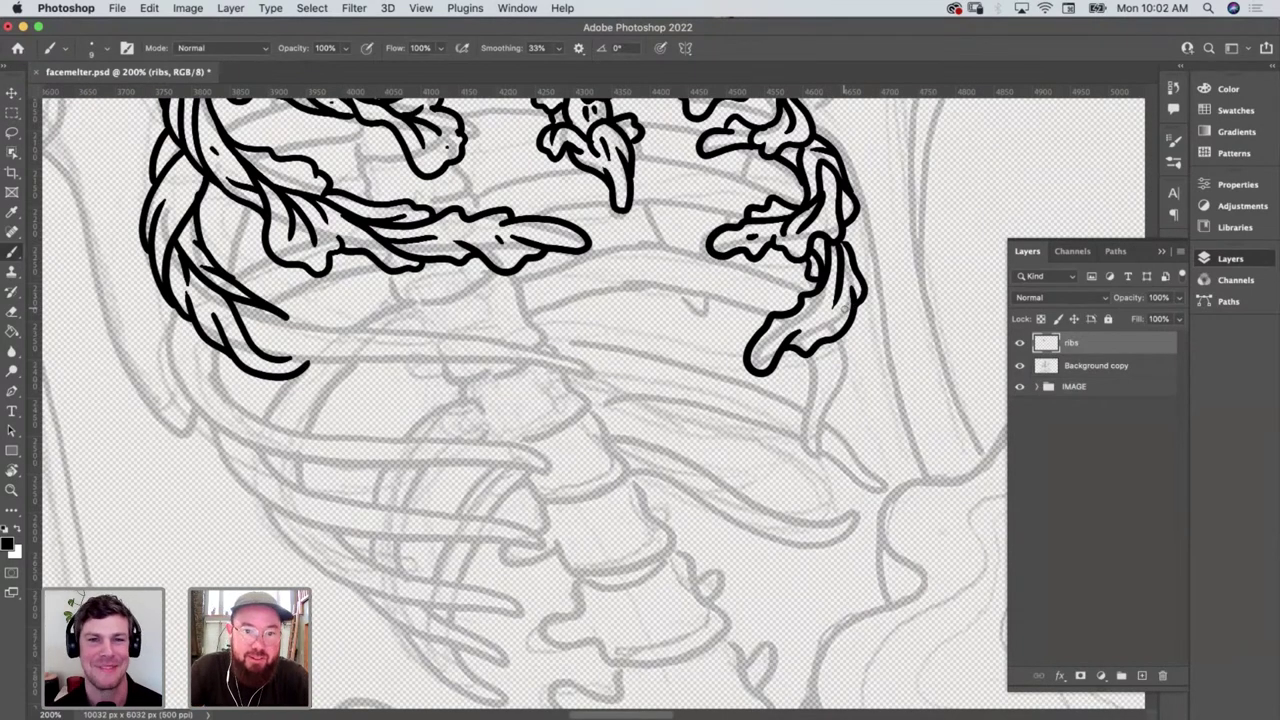
Extend the third left rib toward the spine with wavy upper and lower edges
{"action": "scroll", "coordinate": [520, 400], "scroll_direction": "up", "scroll_amount": 2}
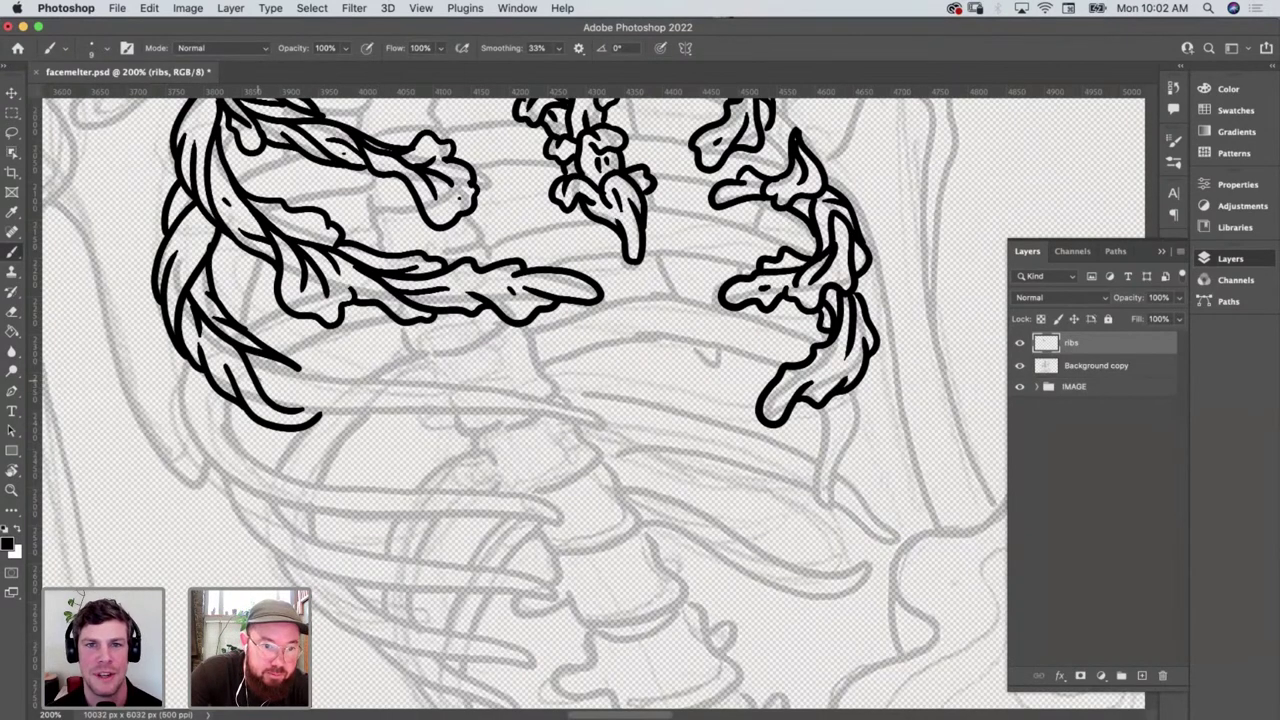
{"action": "mouse_move", "coordinate": [258, 374]}
{"action": "left_mouse_down"}
{"action": "mouse_move", "coordinate": [352, 378]}
{"action": "mouse_move", "coordinate": [400, 350]}
{"action": "mouse_move", "coordinate": [449, 360]}
{"action": "mouse_move", "coordinate": [466, 384]}
{"action": "left_mouse_up"}
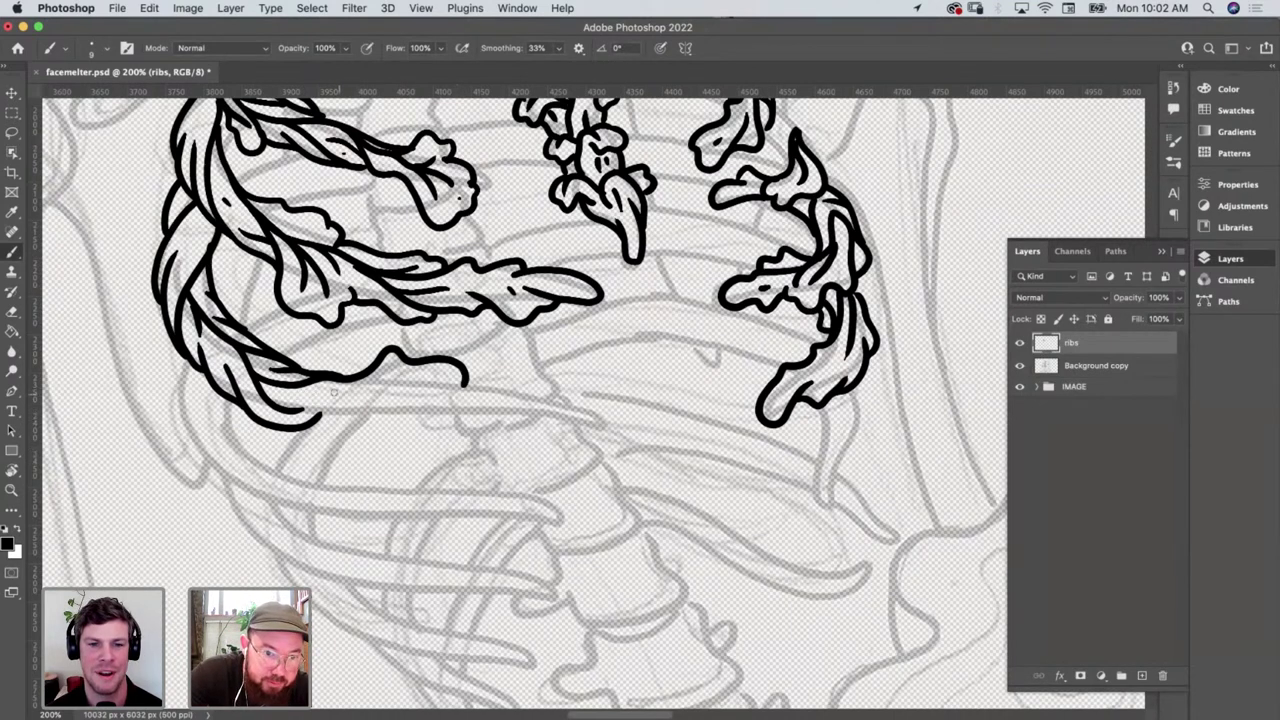
{"action": "mouse_move", "coordinate": [298, 411]}
{"action": "left_mouse_down"}
{"action": "mouse_move", "coordinate": [405, 443]}
{"action": "mouse_move", "coordinate": [443, 418]}
{"action": "left_mouse_up"}
Examine the inked rib cage in relation to the whole skeleton figure
{"action": "key", "text": "z"}
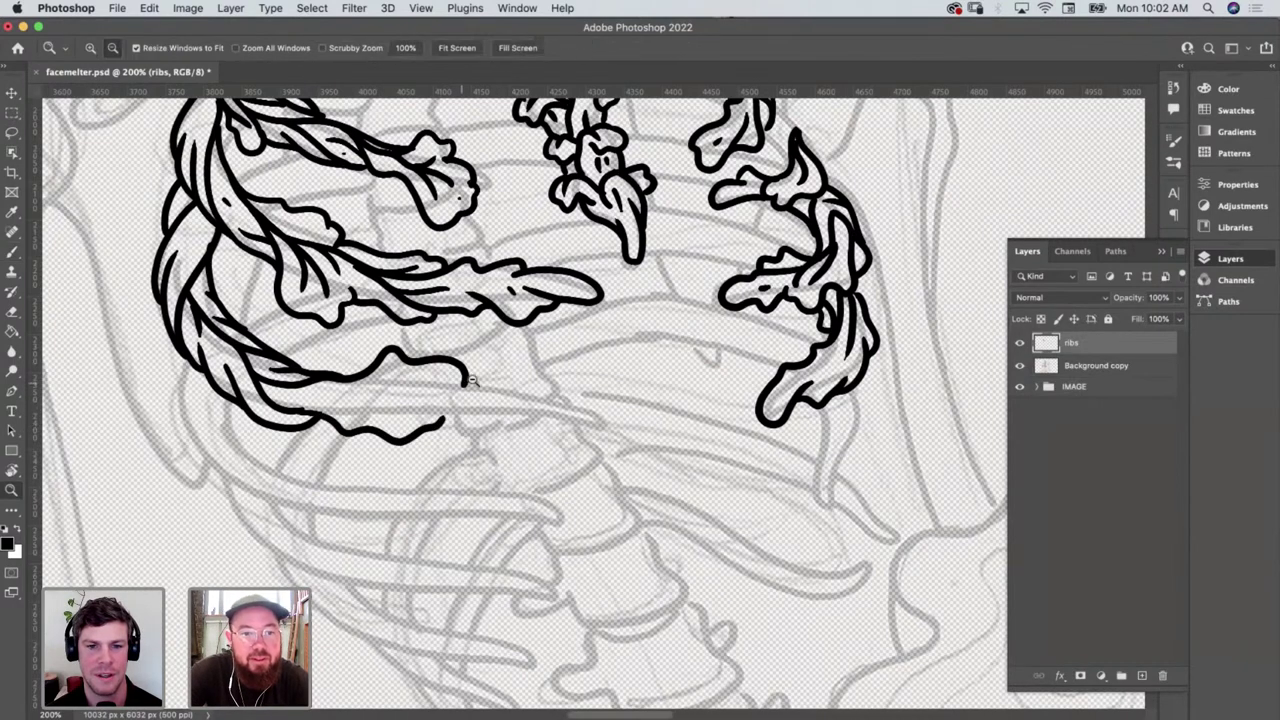
{"action": "left_click", "coordinate": [500, 400], "text": "alt"}
{"action": "left_click", "coordinate": [529, 420], "text": "alt"}
{"action": "left_click", "coordinate": [549, 443], "text": "alt"}
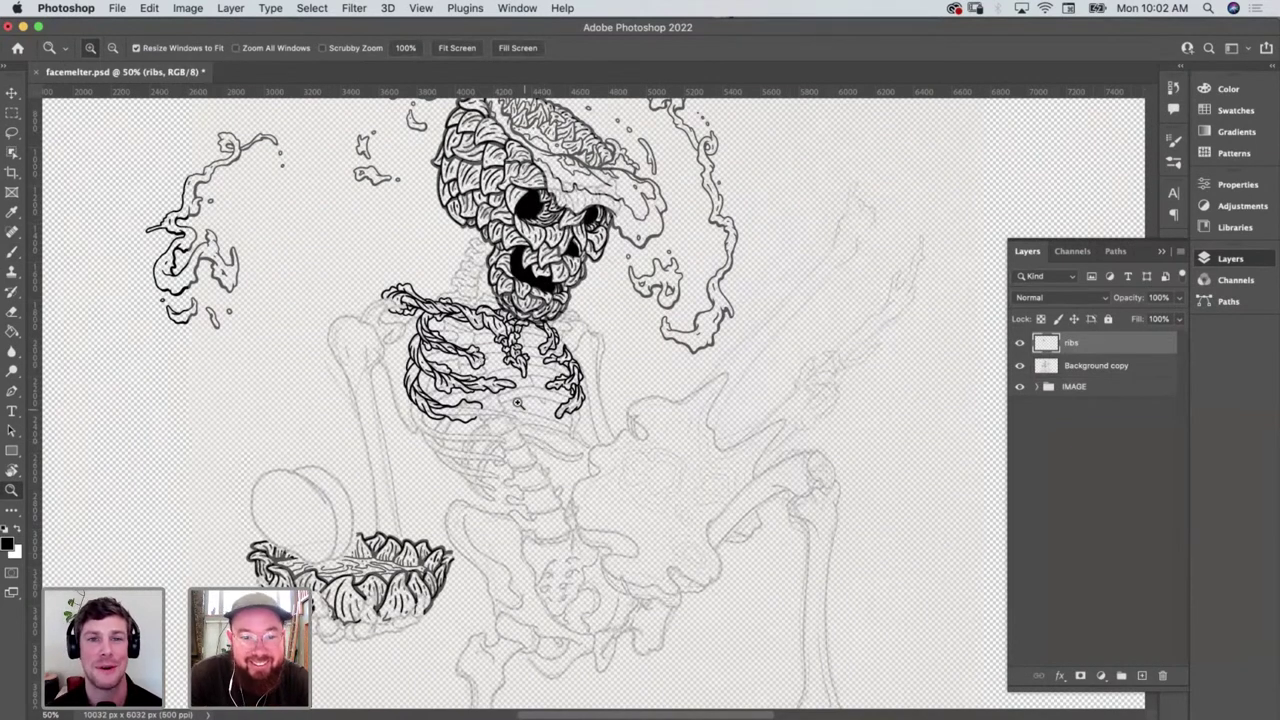
{"action": "left_click", "coordinate": [488, 414]}
{"action": "left_click", "coordinate": [488, 414]}
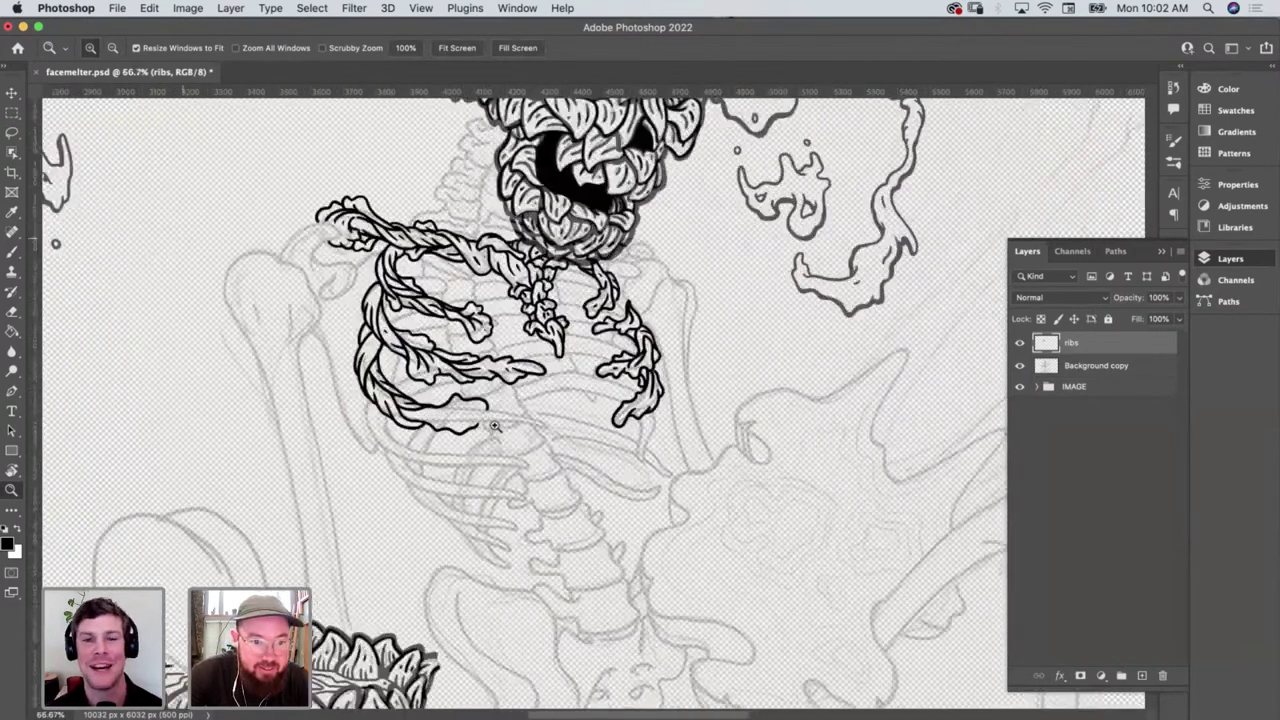
{"action": "left_click", "coordinate": [488, 414]}
{"action": "key", "text": "b"}
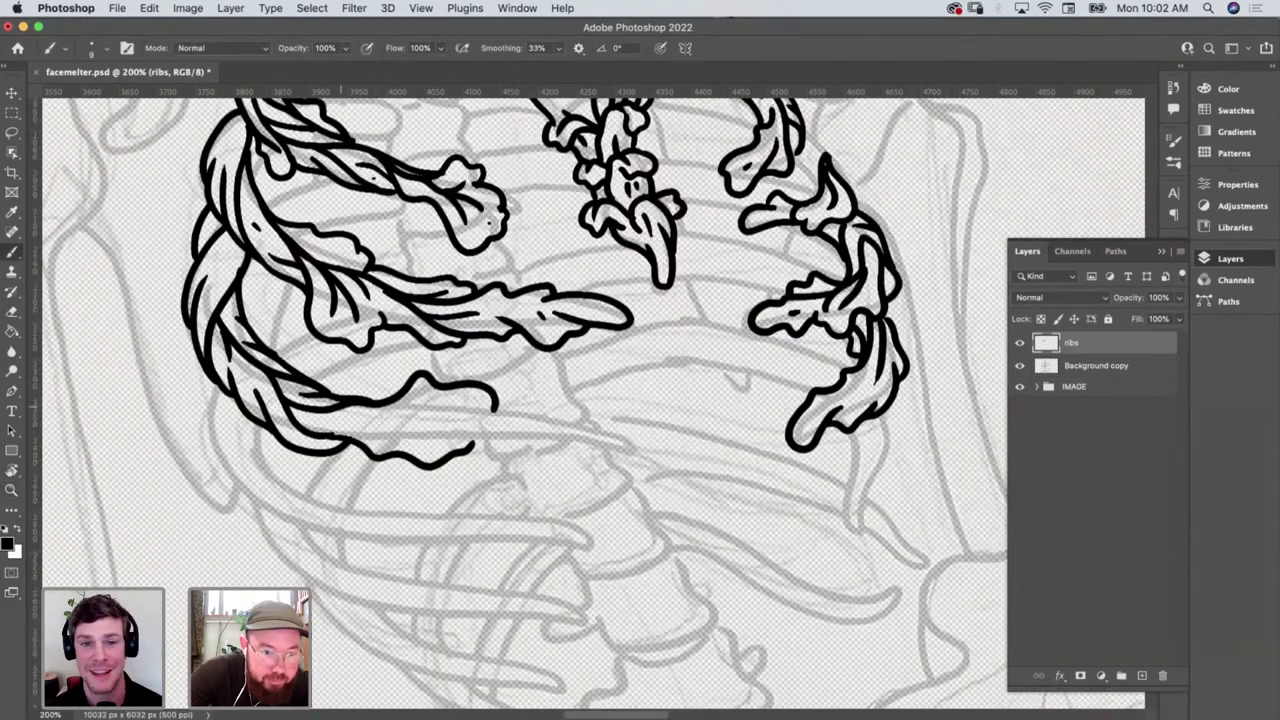
Complete the third left rib with closed lobes, inner shading strokes and a scalloped extension tapering to a tip over the spine
{"action": "mouse_move", "coordinate": [334, 407]}
{"action": "left_mouse_down"}
{"action": "mouse_move", "coordinate": [440, 447]}
{"action": "mouse_move", "coordinate": [464, 430]}
{"action": "mouse_move", "coordinate": [472, 448]}
{"action": "mouse_move", "coordinate": [464, 420]}
{"action": "mouse_move", "coordinate": [498, 404]}
{"action": "left_mouse_up"}
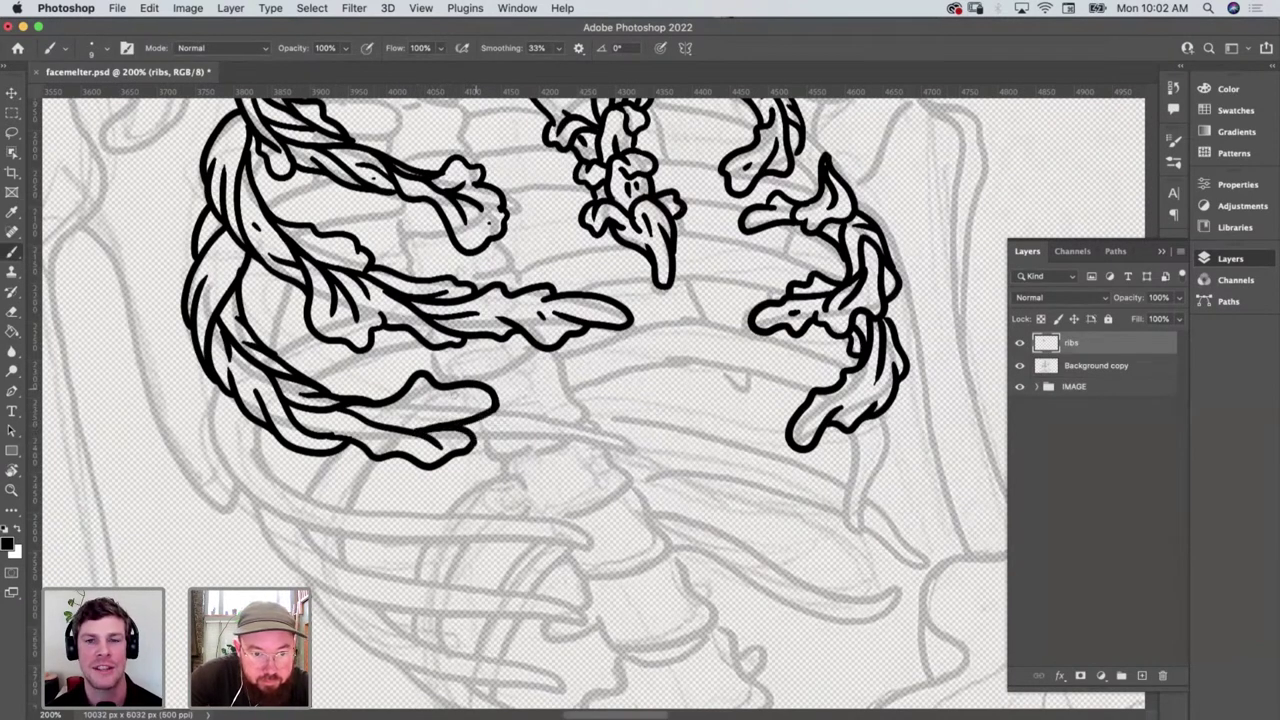
{"action": "mouse_move", "coordinate": [400, 410]}
{"action": "left_mouse_down"}
{"action": "mouse_move", "coordinate": [375, 419]}
{"action": "mouse_move", "coordinate": [430, 398]}
{"action": "left_mouse_up"}
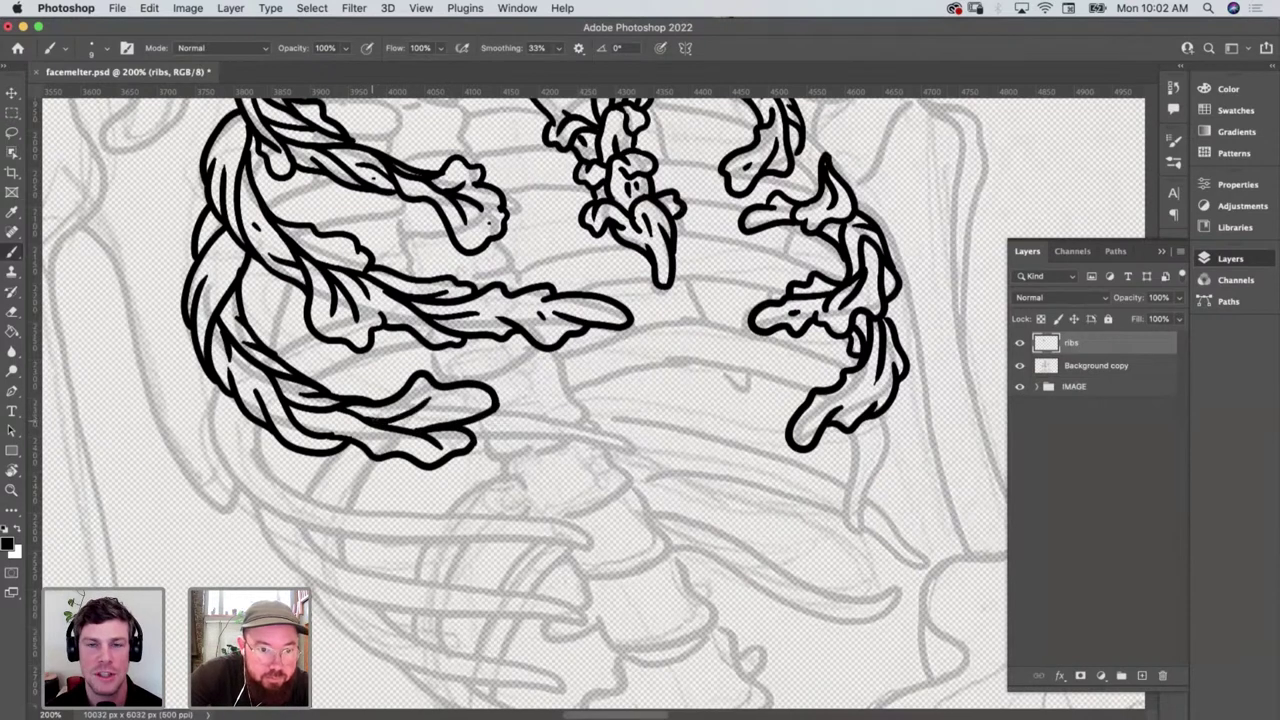
{"action": "left_click_drag", "start_coordinate": [362, 420], "coordinate": [380, 440]}
{"action": "left_click_drag", "start_coordinate": [440, 413], "coordinate": [458, 405]}
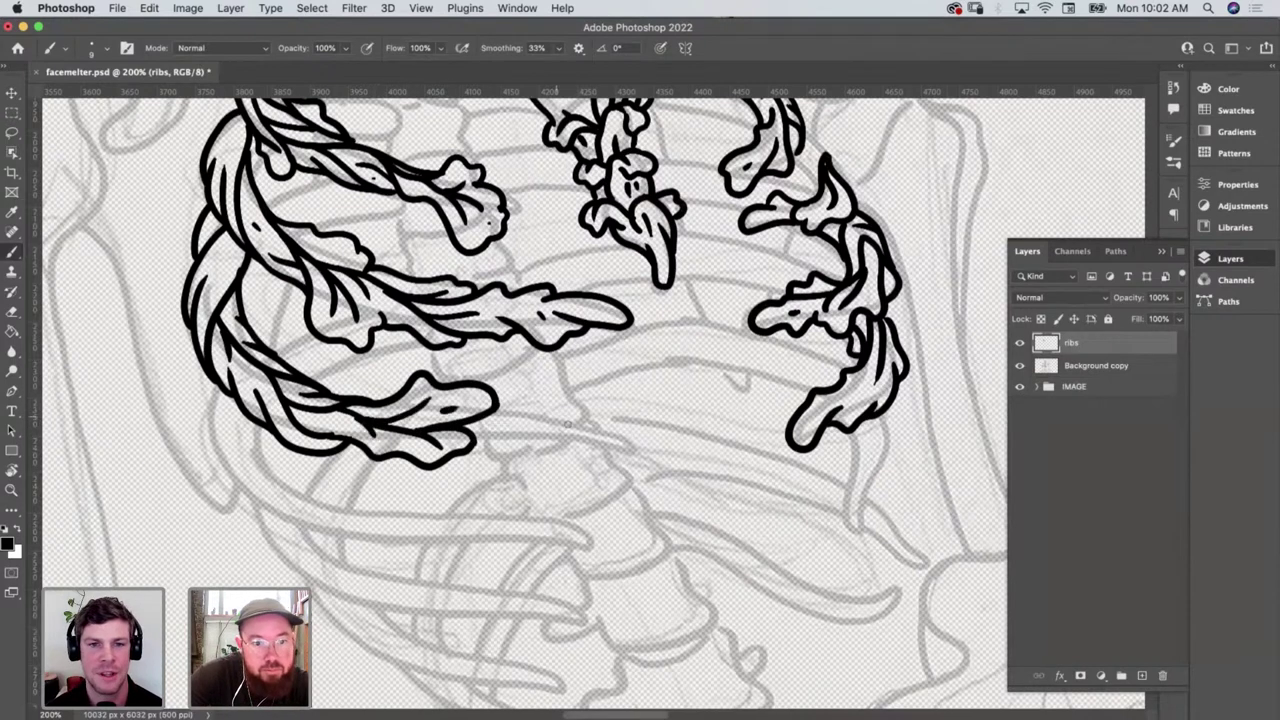
{"action": "mouse_move", "coordinate": [474, 450]}
{"action": "left_mouse_down"}
{"action": "mouse_move", "coordinate": [500, 455]}
{"action": "mouse_move", "coordinate": [552, 430]}
{"action": "mouse_move", "coordinate": [604, 444]}
{"action": "mouse_move", "coordinate": [622, 424]}
{"action": "mouse_move", "coordinate": [578, 396]}
{"action": "mouse_move", "coordinate": [556, 404]}
{"action": "mouse_move", "coordinate": [588, 412]}
{"action": "mouse_move", "coordinate": [540, 404]}
{"action": "mouse_move", "coordinate": [528, 388]}
{"action": "mouse_move", "coordinate": [496, 410]}
{"action": "mouse_move", "coordinate": [618, 430]}
{"action": "left_mouse_up"}
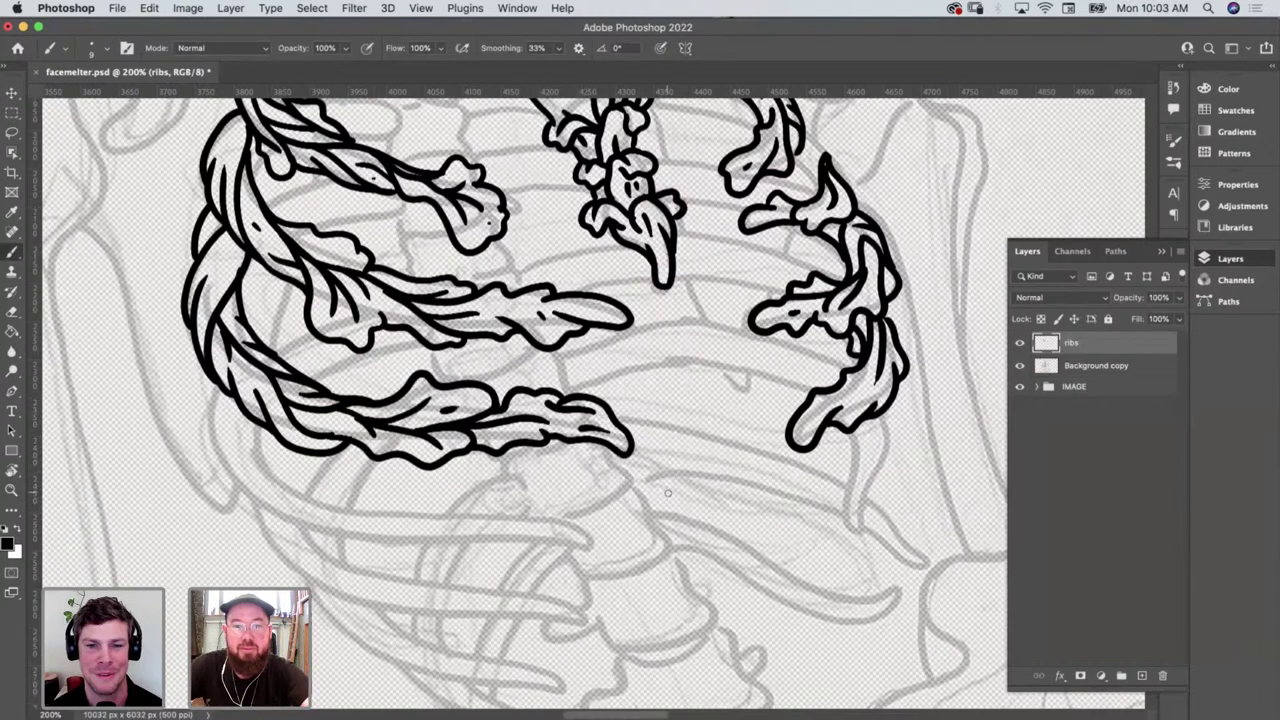
Ink a fifth right rib segment hanging below the fourth, with wavy sides, inner strokes and a rounded lower end
{"action": "scroll", "coordinate": [668, 492], "scroll_direction": "right", "scroll_amount": 5}
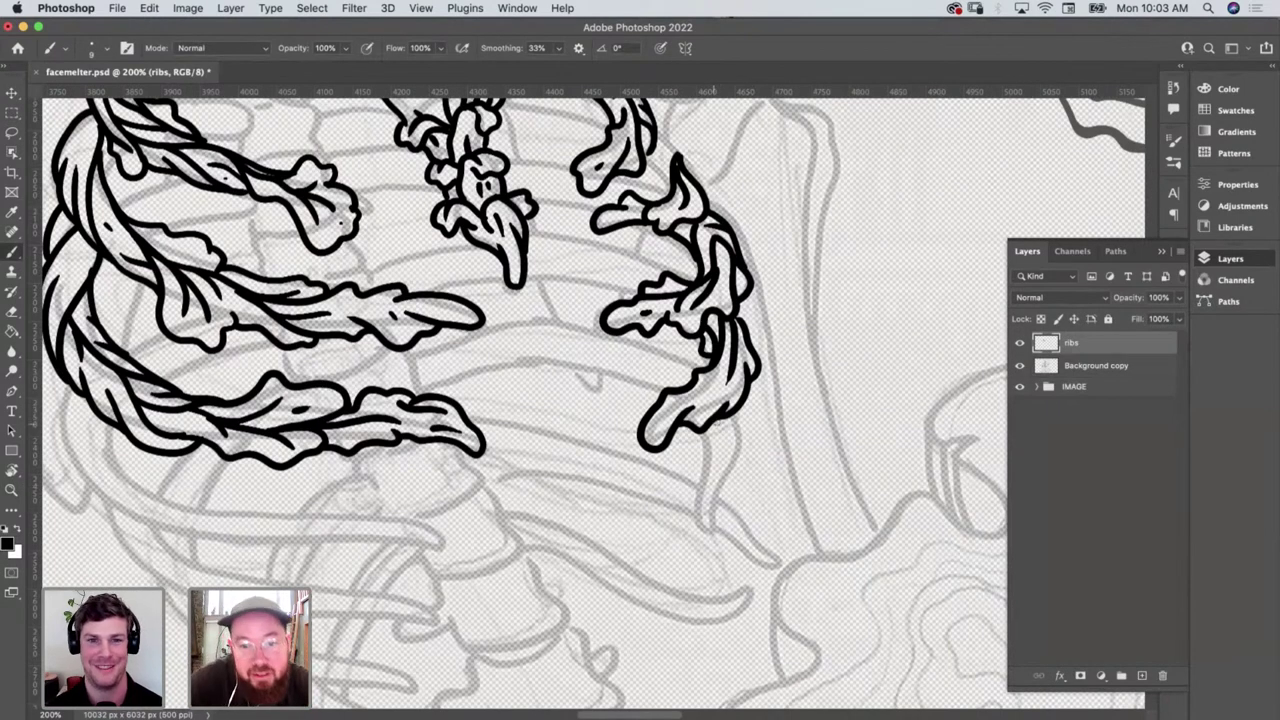
{"action": "mouse_move", "coordinate": [718, 424]}
{"action": "left_mouse_down"}
{"action": "mouse_move", "coordinate": [723, 474]}
{"action": "mouse_move", "coordinate": [740, 408]}
{"action": "left_mouse_up"}
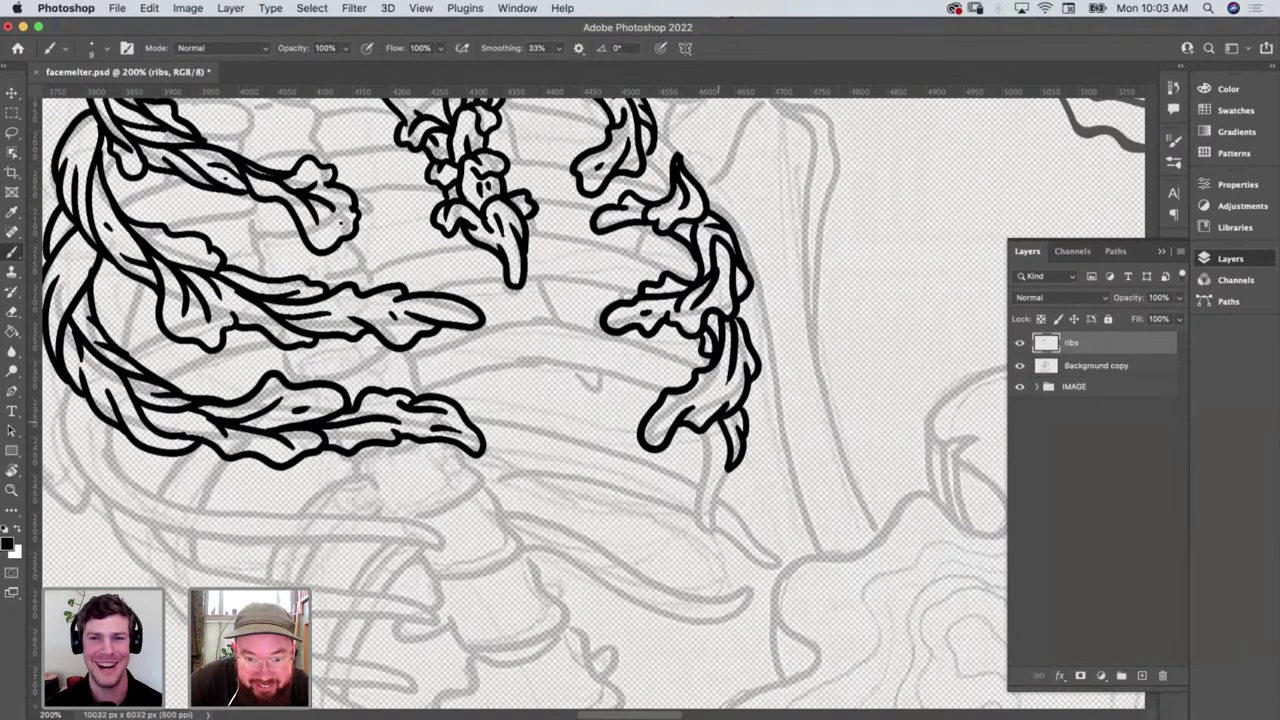
{"action": "mouse_move", "coordinate": [706, 430]}
{"action": "left_mouse_down"}
{"action": "mouse_move", "coordinate": [688, 472]}
{"action": "mouse_move", "coordinate": [707, 478]}
{"action": "mouse_move", "coordinate": [704, 534]}
{"action": "mouse_move", "coordinate": [726, 472]}
{"action": "left_mouse_up"}
{"action": "left_click_drag", "start_coordinate": [724, 428], "coordinate": [716, 470]}
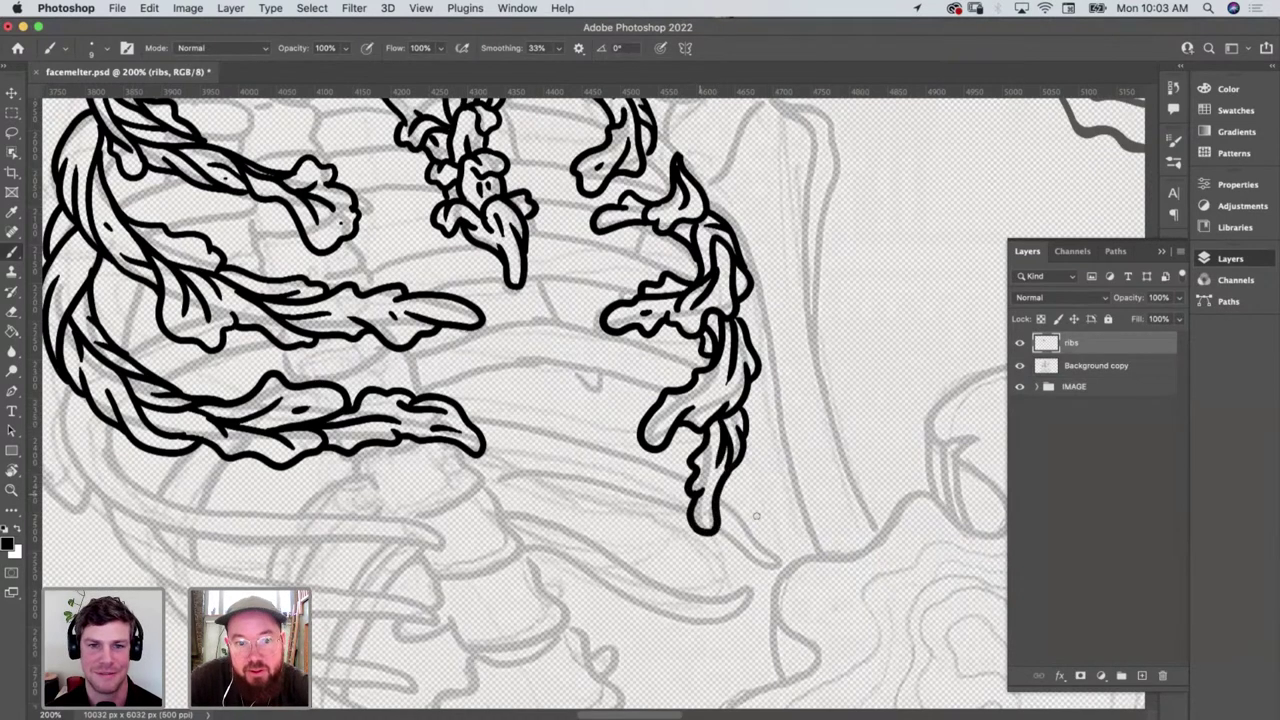
Ink the start of the fourth left rib beneath the third, with a curved outer edge, inner folds and a rounded lower lobe
{"action": "scroll", "coordinate": [771, 533], "scroll_direction": "down", "scroll_amount": 3}
{"action": "scroll", "coordinate": [771, 533], "scroll_direction": "left", "scroll_amount": 3}
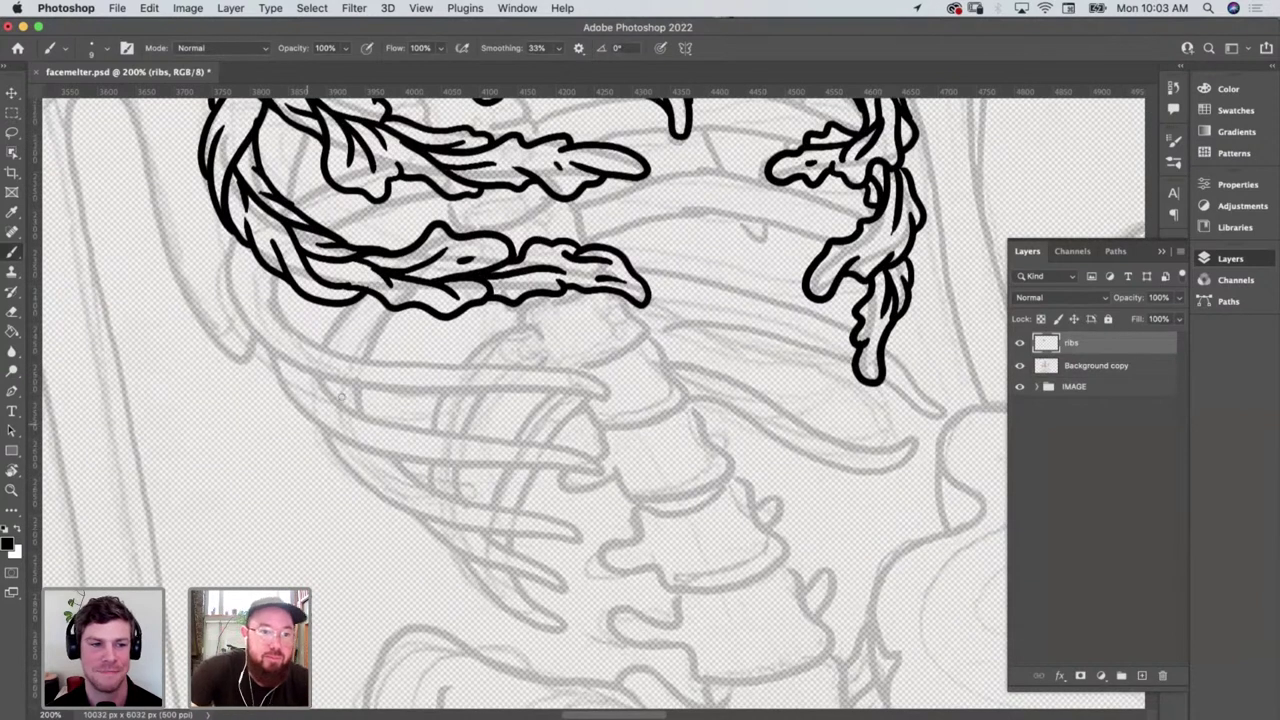
{"action": "mouse_move", "coordinate": [273, 278]}
{"action": "left_mouse_down"}
{"action": "mouse_move", "coordinate": [305, 368]}
{"action": "mouse_move", "coordinate": [240, 295]}
{"action": "mouse_move", "coordinate": [246, 250]}
{"action": "left_mouse_up"}
{"action": "left_click_drag", "start_coordinate": [238, 312], "coordinate": [232, 238]}
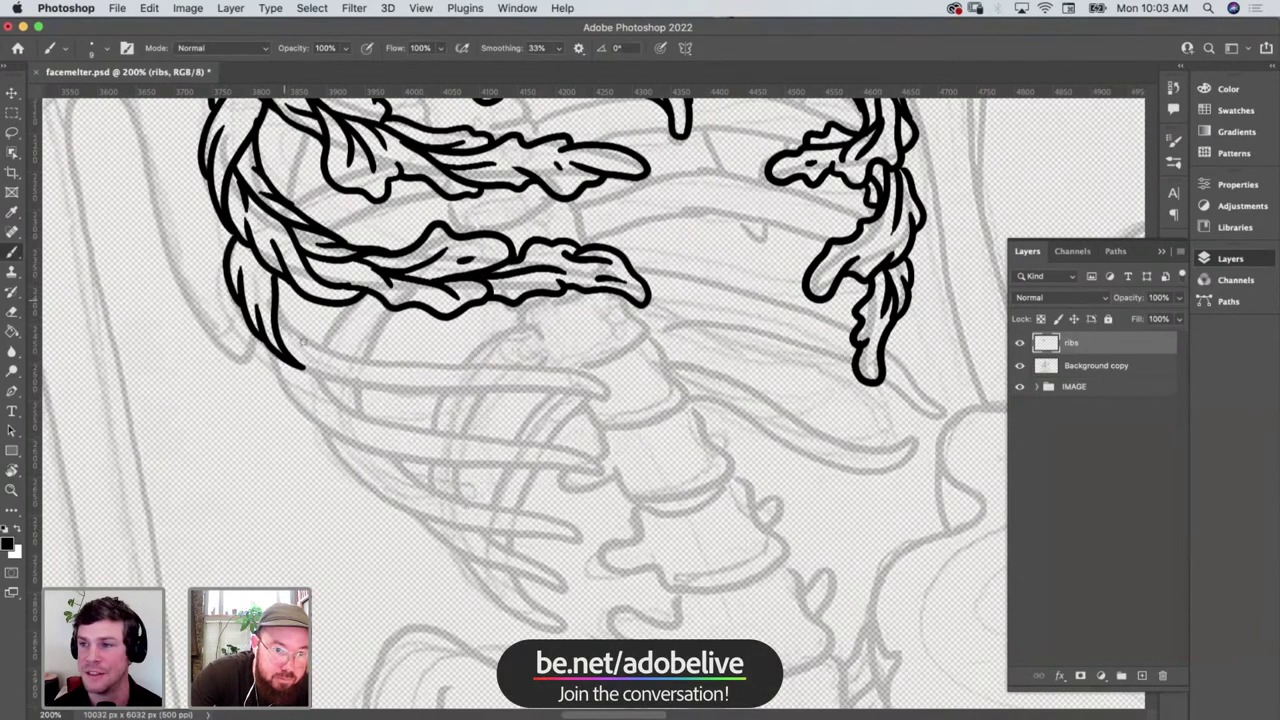
{"action": "left_click_drag", "start_coordinate": [282, 290], "coordinate": [378, 362]}
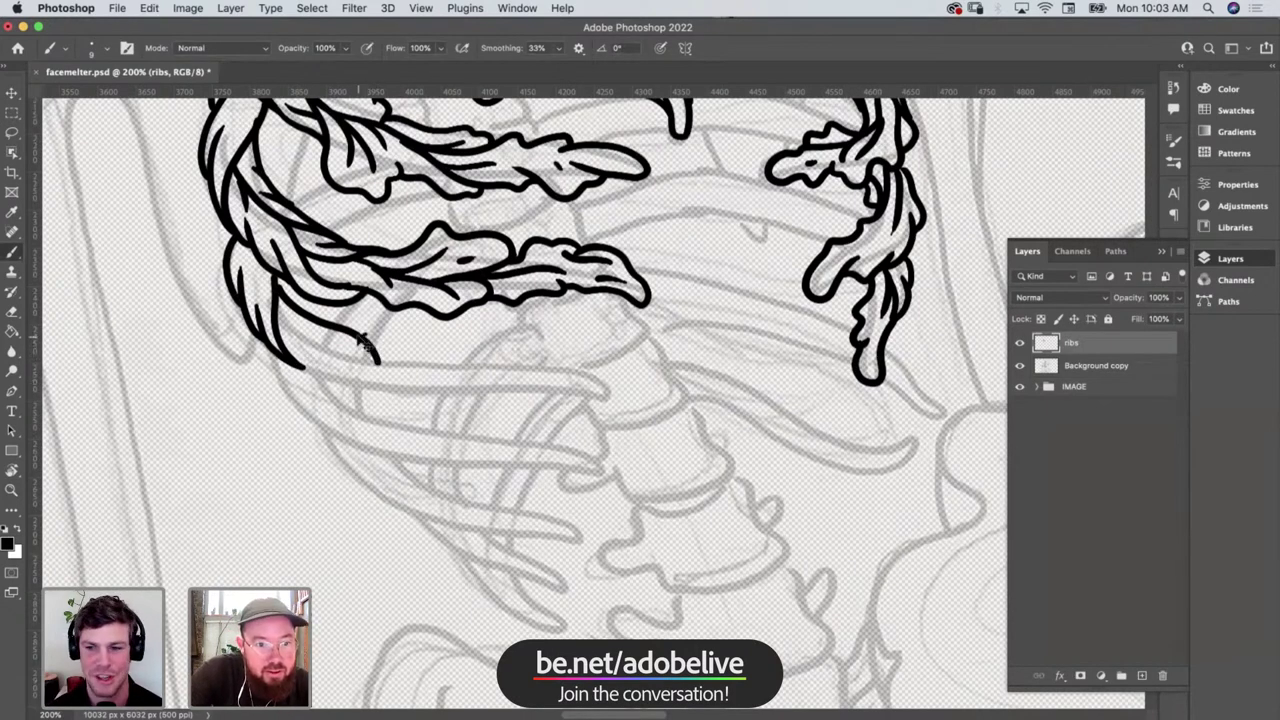
{"action": "mouse_move", "coordinate": [384, 333]}
{"action": "left_mouse_down"}
{"action": "mouse_move", "coordinate": [362, 347]}
{"action": "mouse_move", "coordinate": [466, 360]}
{"action": "left_mouse_up"}
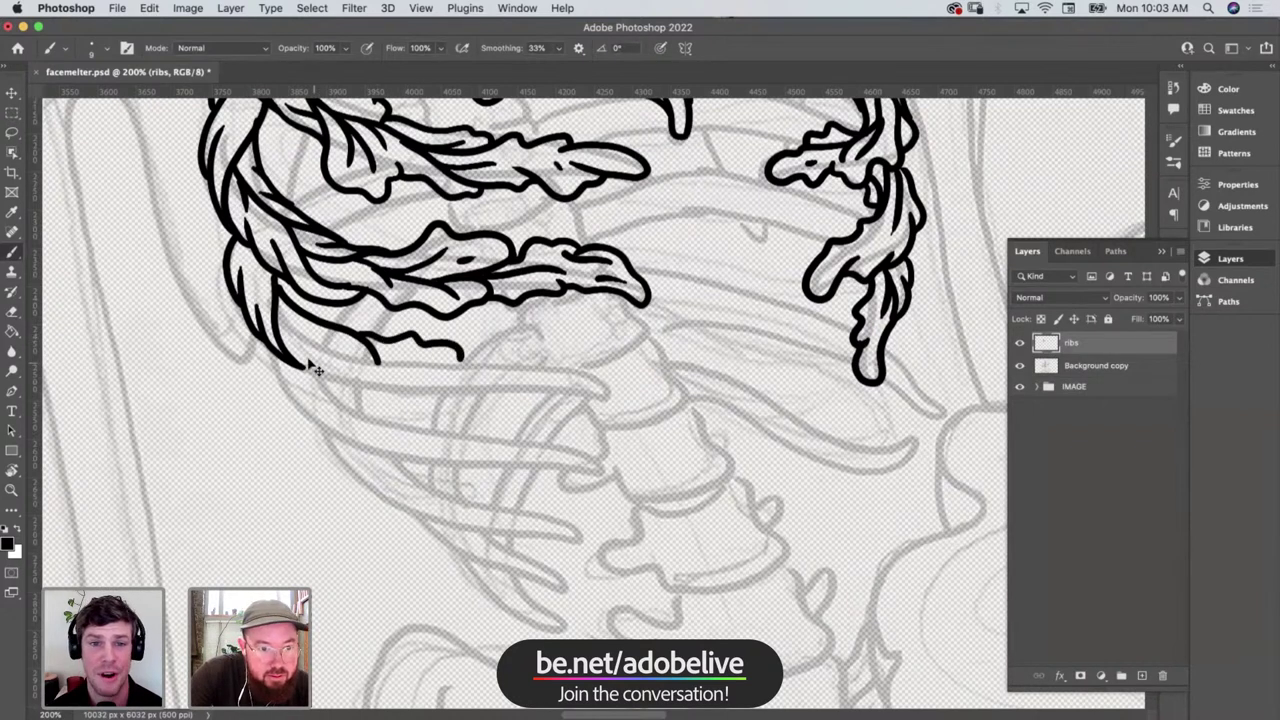
{"action": "mouse_move", "coordinate": [282, 302]}
{"action": "left_mouse_down"}
{"action": "mouse_move", "coordinate": [323, 354]}
{"action": "mouse_move", "coordinate": [382, 363]}
{"action": "left_mouse_up"}
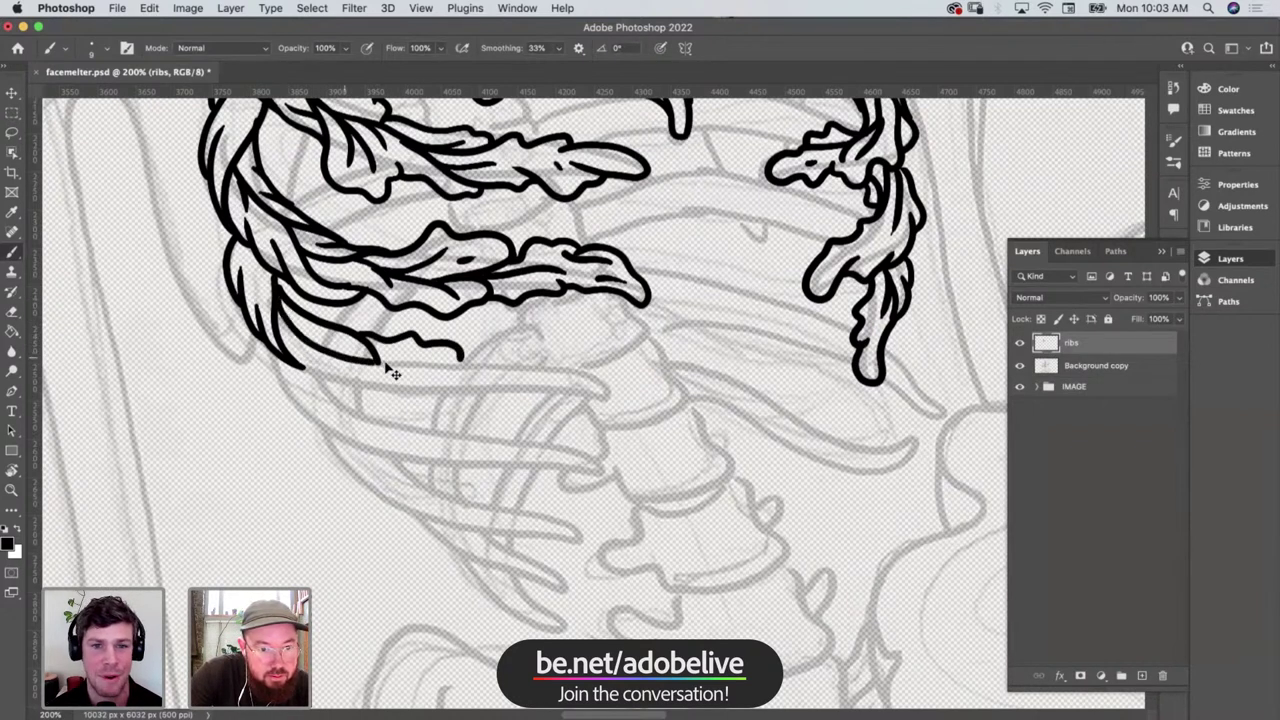
{"action": "mouse_move", "coordinate": [290, 318]}
{"action": "left_mouse_down"}
{"action": "mouse_move", "coordinate": [311, 362]}
{"action": "mouse_move", "coordinate": [301, 369]}
{"action": "mouse_move", "coordinate": [353, 394]}
{"action": "mouse_move", "coordinate": [431, 404]}
{"action": "mouse_move", "coordinate": [366, 358]}
{"action": "left_mouse_up"}
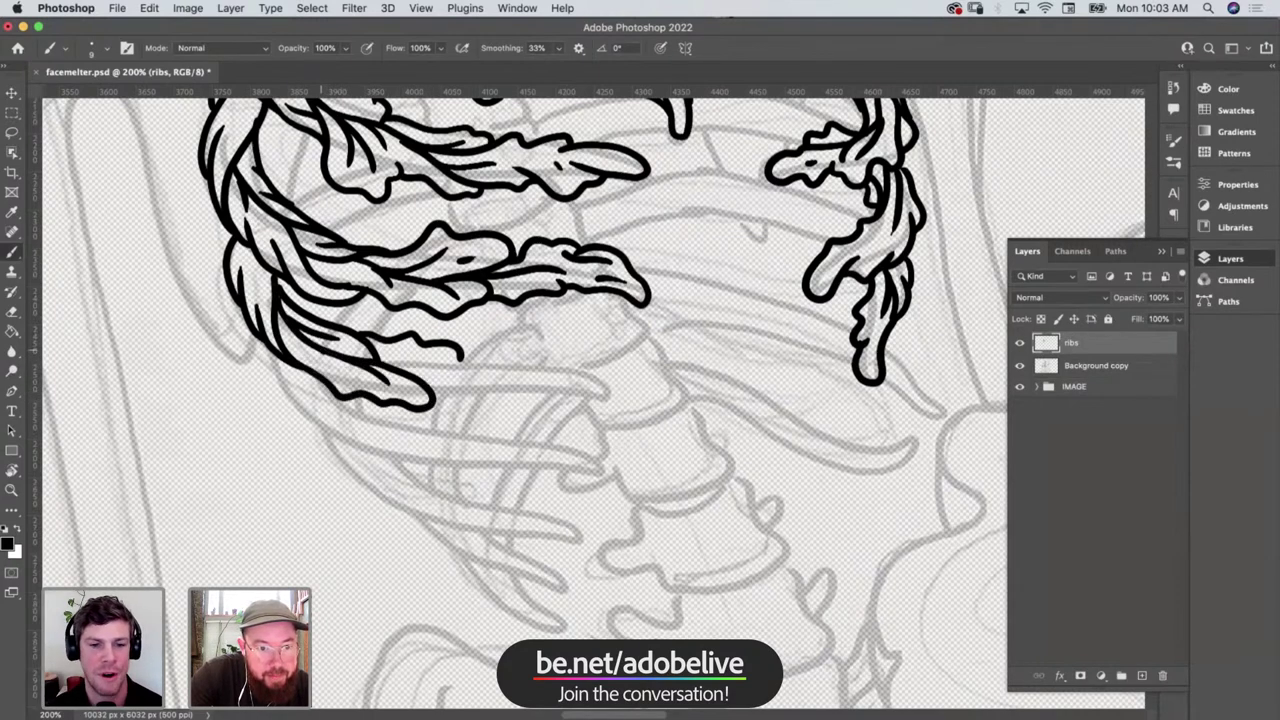
Extend the fourth left rib toward the spine with scalloped edges, inner strokes and a blunt rounded end with a small crease and dot
{"action": "scroll", "coordinate": [520, 425], "scroll_direction": "right", "scroll_amount": 8}
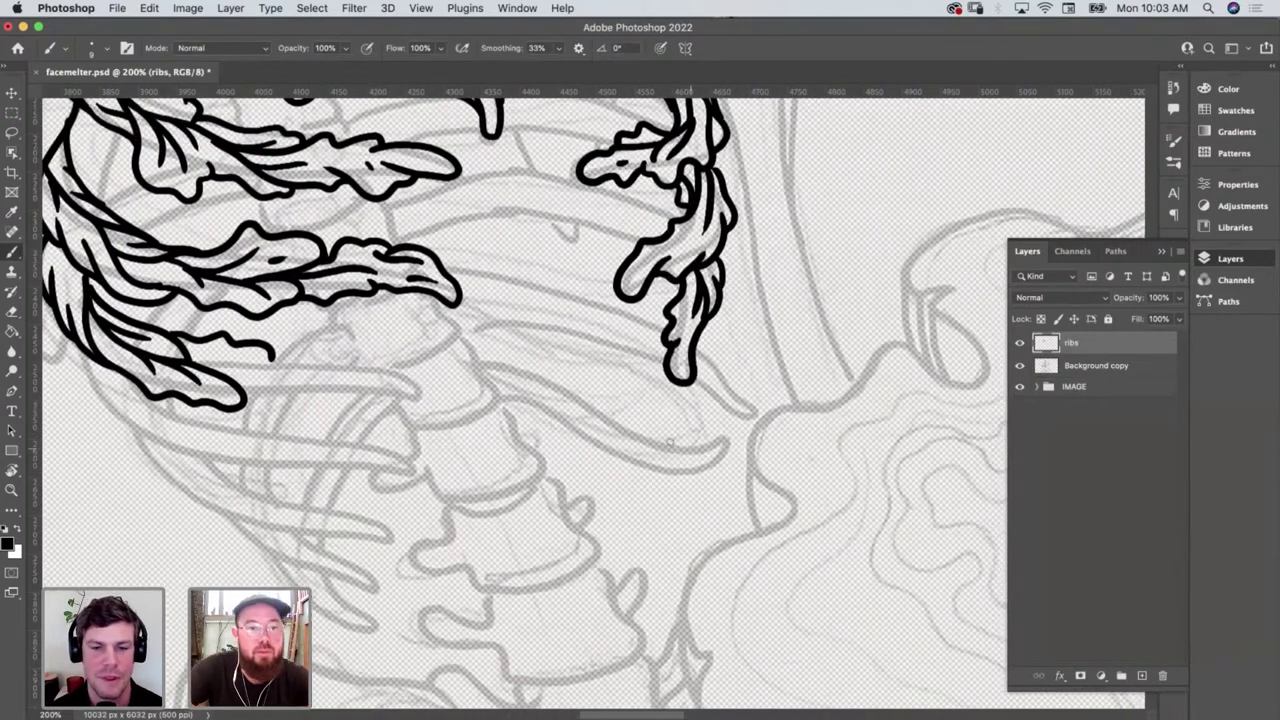
{"action": "mouse_move", "coordinate": [242, 390]}
{"action": "left_mouse_down"}
{"action": "mouse_move", "coordinate": [282, 402]}
{"action": "mouse_move", "coordinate": [408, 395]}
{"action": "mouse_move", "coordinate": [413, 372]}
{"action": "mouse_move", "coordinate": [385, 338]}
{"action": "mouse_move", "coordinate": [326, 362]}
{"action": "mouse_move", "coordinate": [348, 338]}
{"action": "mouse_move", "coordinate": [252, 358]}
{"action": "mouse_move", "coordinate": [300, 374]}
{"action": "left_mouse_up"}
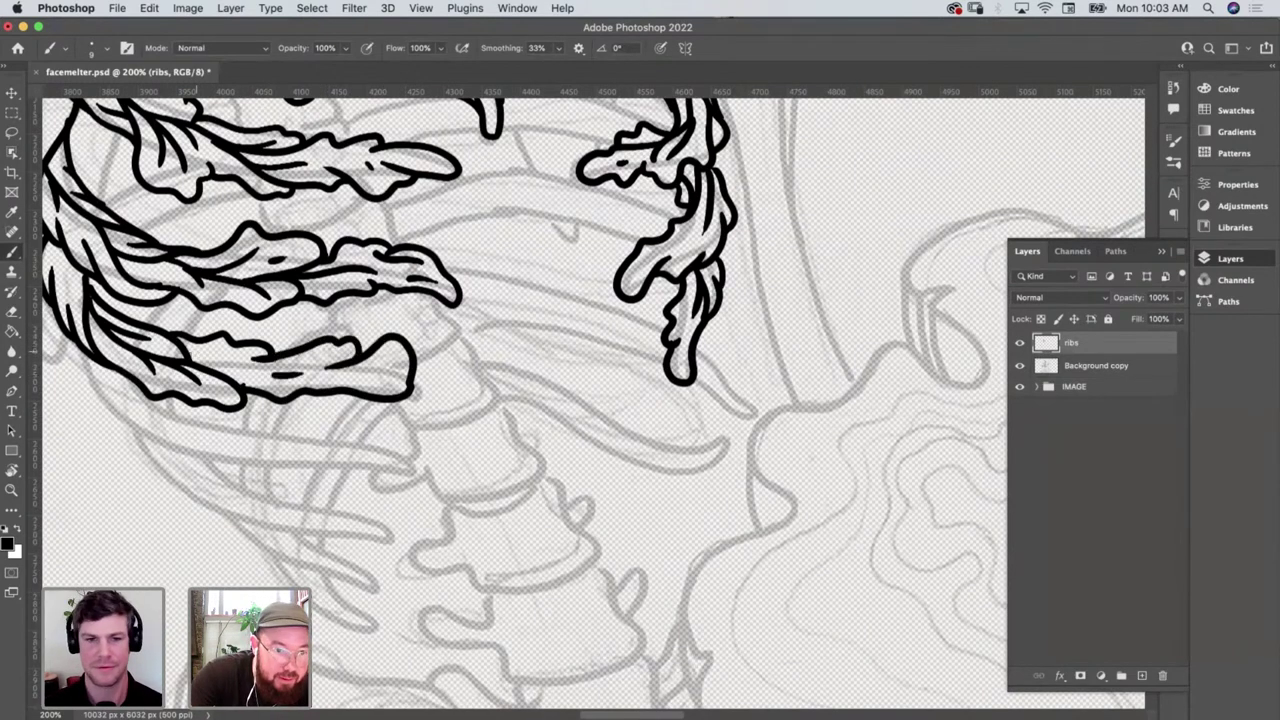
{"action": "left_click_drag", "start_coordinate": [190, 358], "coordinate": [218, 355]}
{"action": "key", "text": "z"}
{"action": "left_click", "coordinate": [447, 378], "text": "alt"}
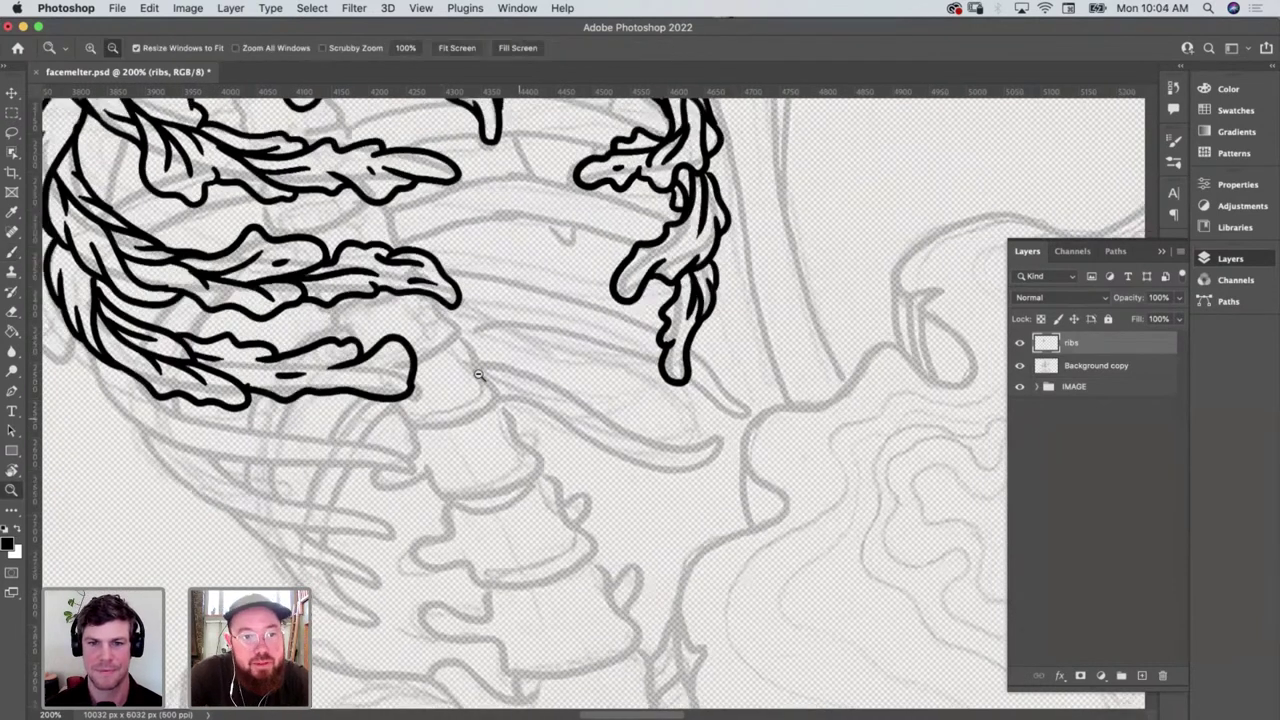
{"action": "left_click", "coordinate": [447, 378], "text": "alt"}
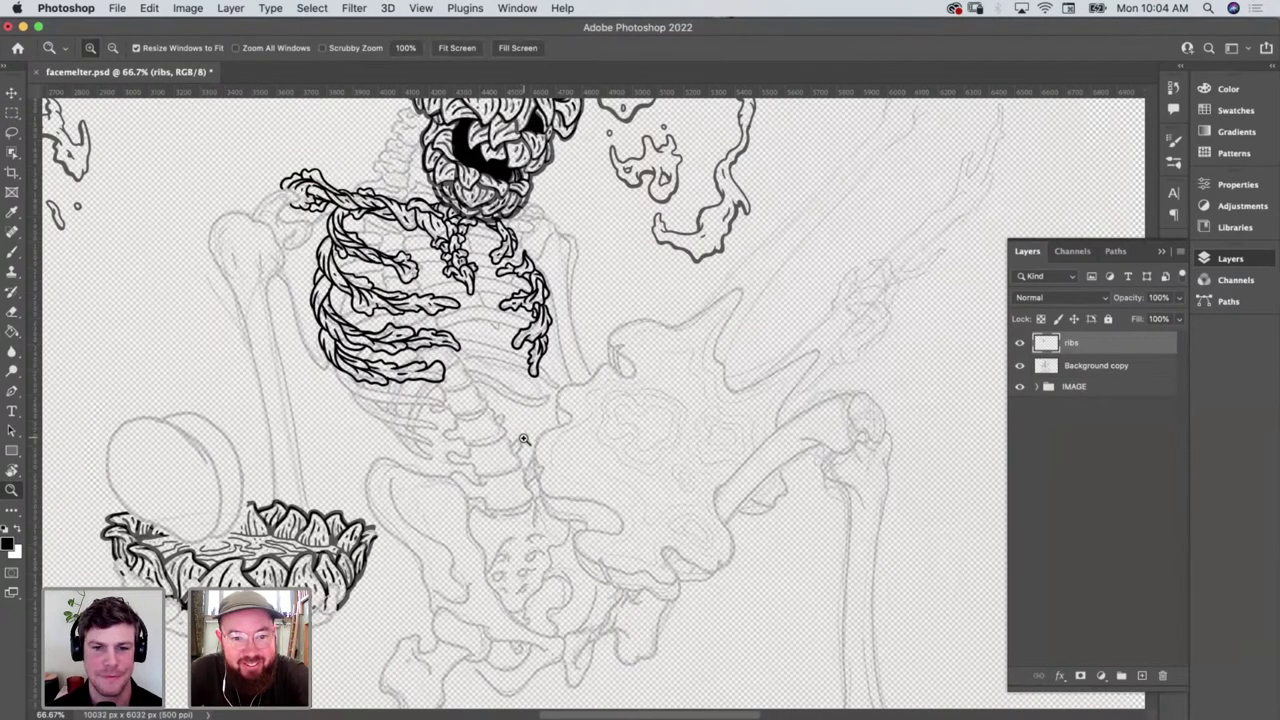
{"action": "scroll", "coordinate": [523, 438], "scroll_direction": "right", "scroll_amount": 1}
{"action": "scroll", "coordinate": [523, 438], "scroll_direction": "up", "scroll_amount": 2}
{"action": "scroll", "coordinate": [523, 438], "scroll_direction": "right", "scroll_amount": 1}
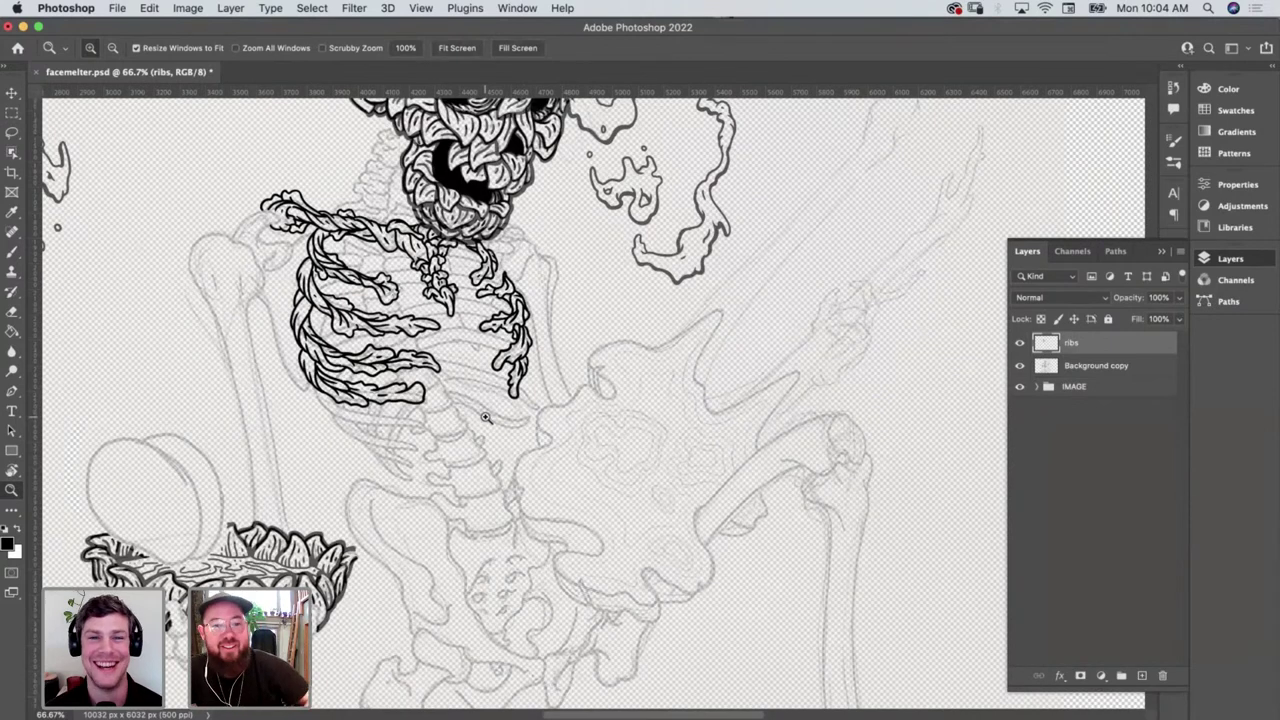
{"action": "left_click_drag", "start_coordinate": [488, 386], "coordinate": [541, 427]}
{"action": "key", "text": "b"}
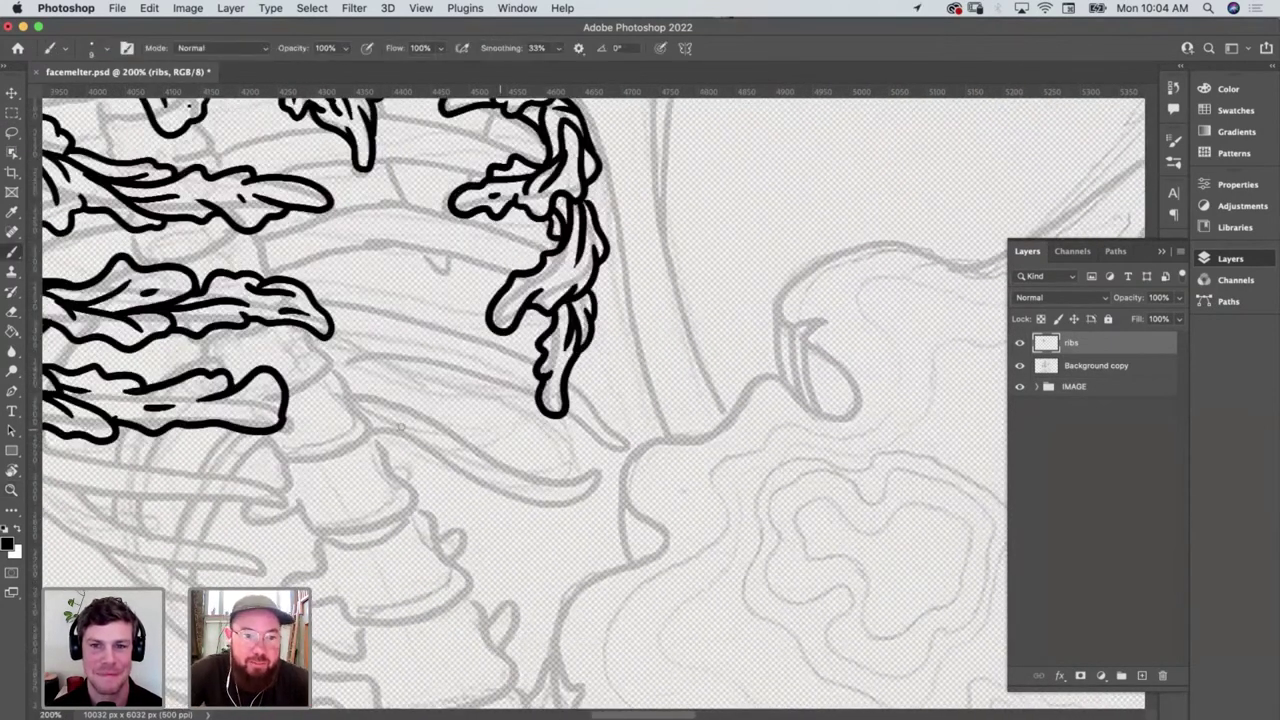
{"action": "mouse_move", "coordinate": [245, 403]}
{"action": "left_mouse_down"}
{"action": "mouse_move", "coordinate": [290, 419]}
{"action": "mouse_move", "coordinate": [260, 404]}
{"action": "mouse_move", "coordinate": [272, 412]}
{"action": "left_mouse_up"}
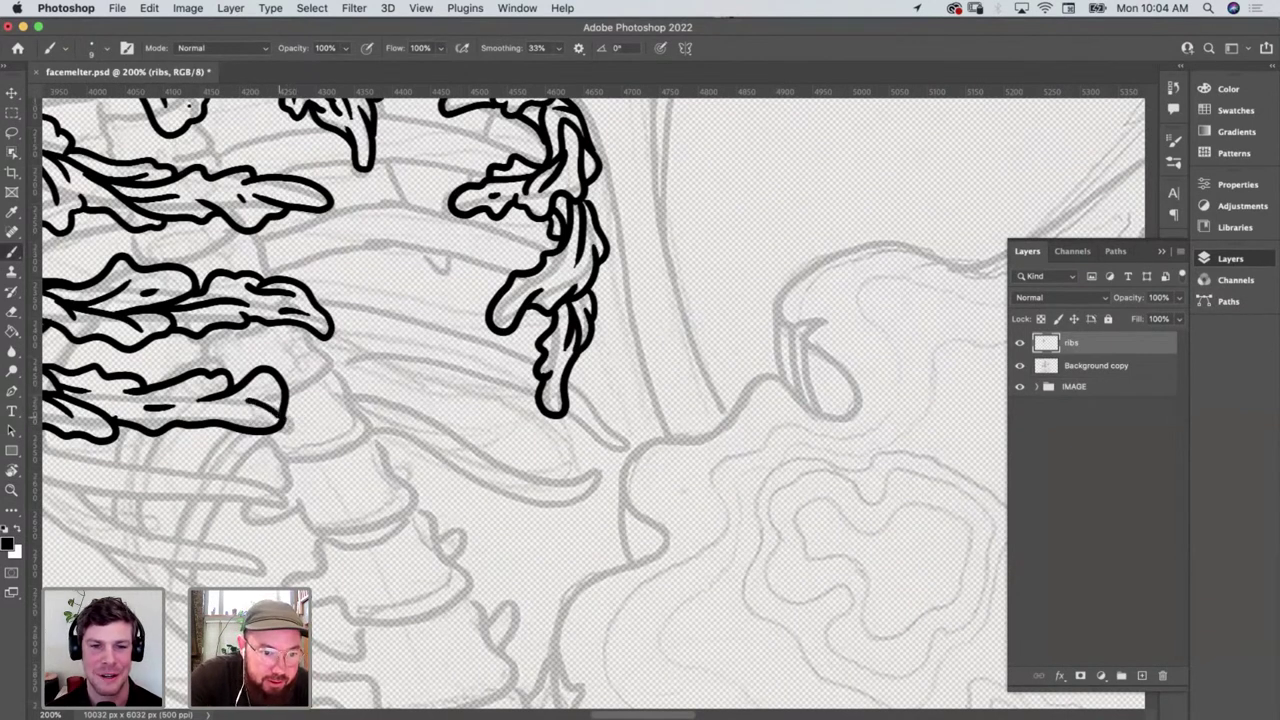
{"action": "left_click", "coordinate": [267, 394]}
Ink a short wavy tip slanting down and outward from the fifth right rib, plus tapered strokes reaching back toward the spine
{"action": "scroll", "coordinate": [298, 399], "scroll_direction": "down", "scroll_amount": 3}
{"action": "scroll", "coordinate": [298, 399], "scroll_direction": "right", "scroll_amount": 2}
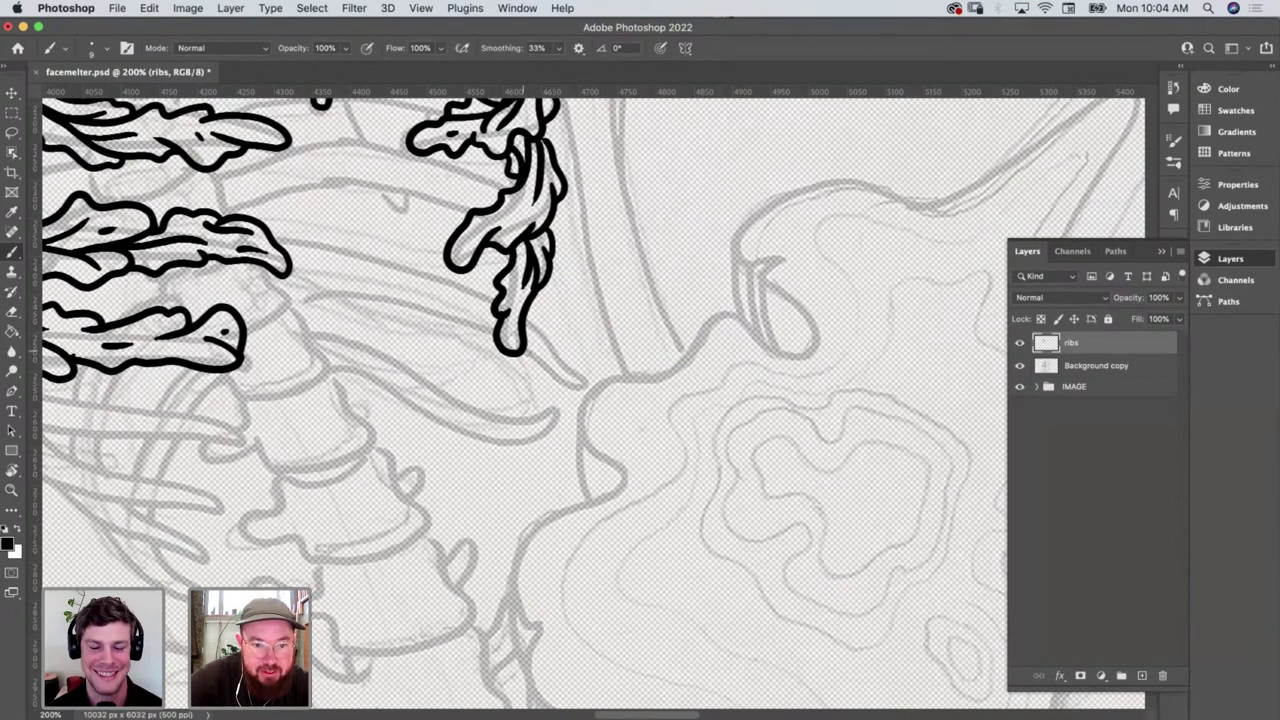
{"action": "mouse_move", "coordinate": [518, 350]}
{"action": "left_mouse_down"}
{"action": "mouse_move", "coordinate": [570, 386]}
{"action": "mouse_move", "coordinate": [598, 378]}
{"action": "mouse_move", "coordinate": [541, 331]}
{"action": "mouse_move", "coordinate": [538, 310]}
{"action": "mouse_move", "coordinate": [532, 322]}
{"action": "left_mouse_up"}
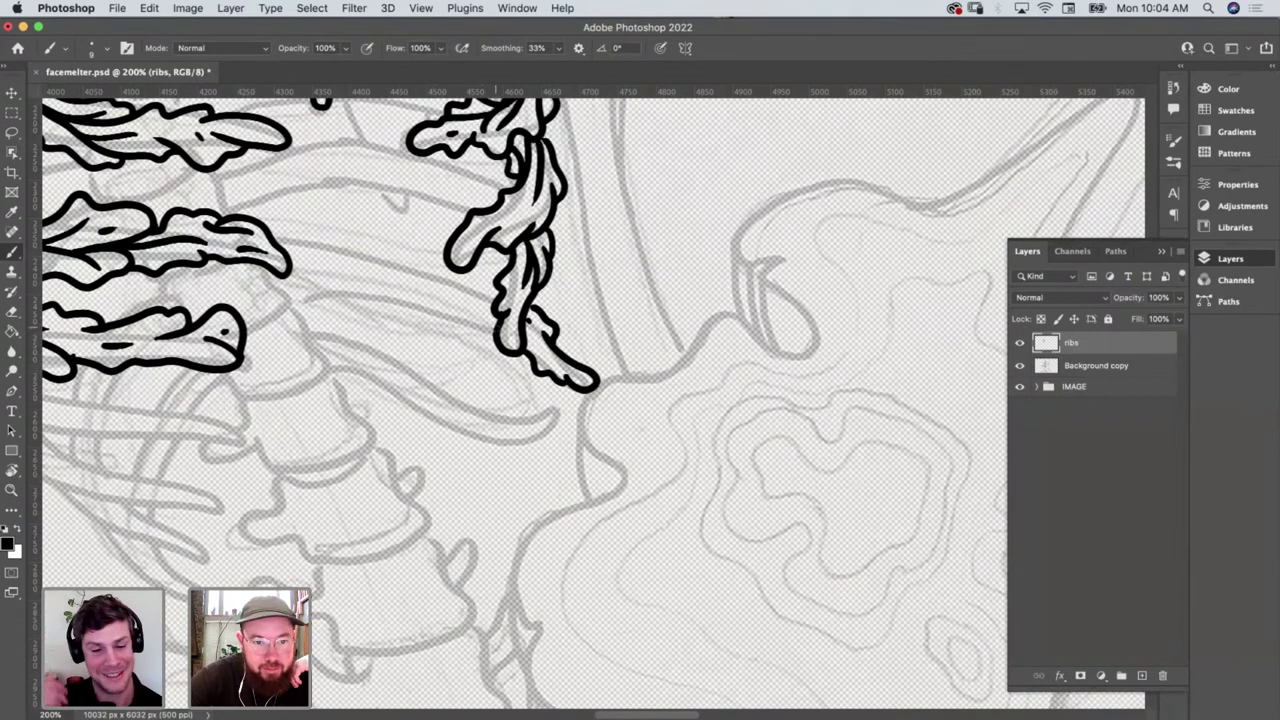
{"action": "left_click_drag", "start_coordinate": [415, 271], "coordinate": [500, 330]}
{"action": "left_click_drag", "start_coordinate": [440, 279], "coordinate": [496, 297]}
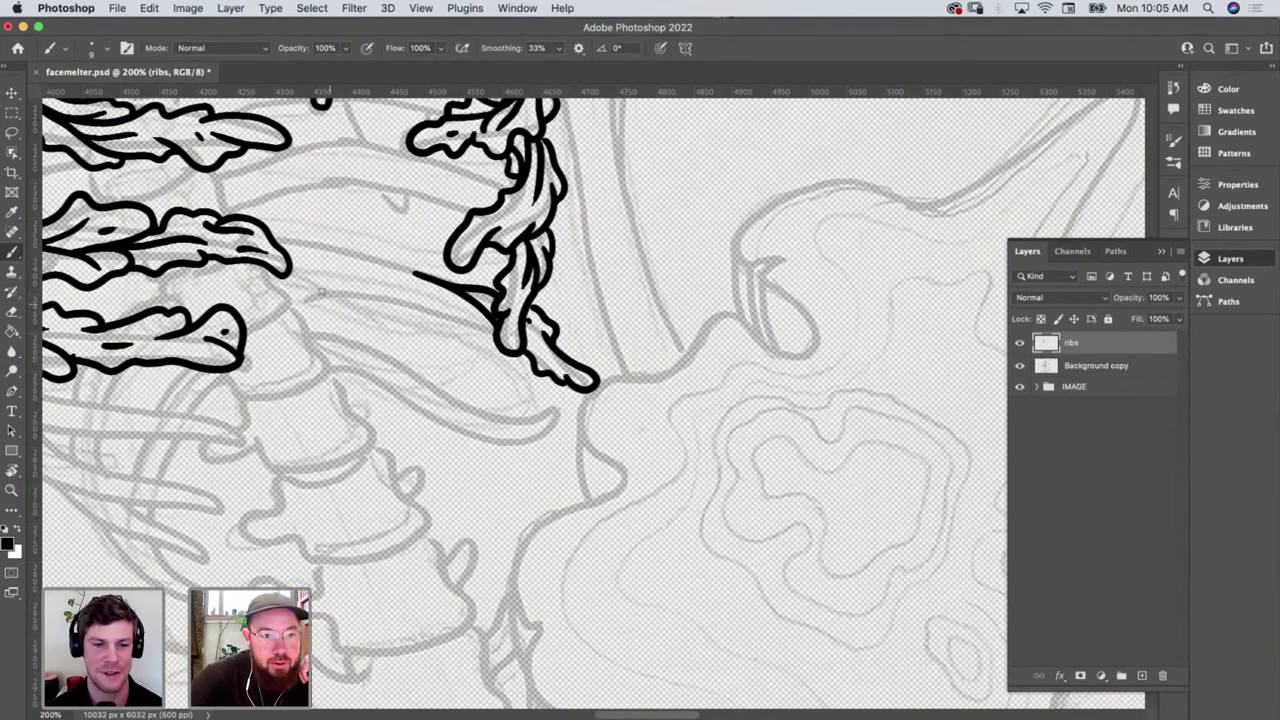
Ink the start of the fifth left rib below the fourth, with curved outer strokes, a wavy lower edge and inner folds
{"action": "key", "text": "z"}
{"action": "left_click", "coordinate": [390, 345], "text": "alt"}
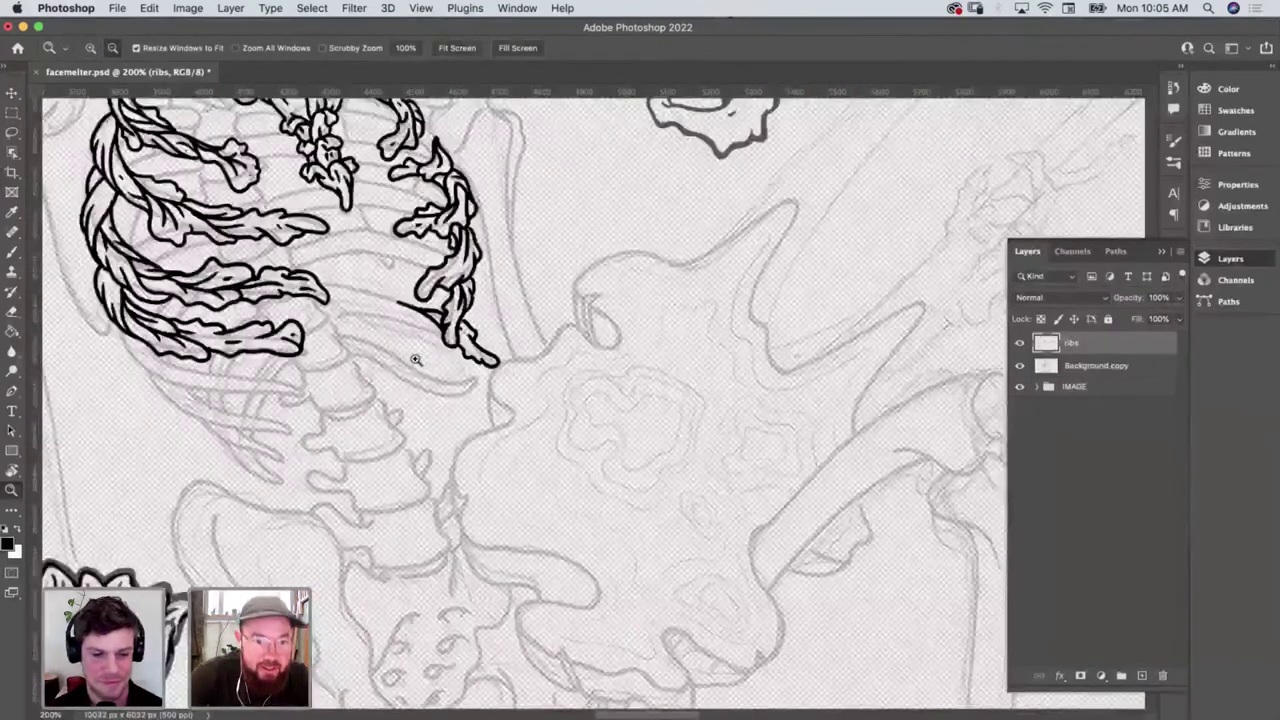
{"action": "left_click", "coordinate": [300, 425]}
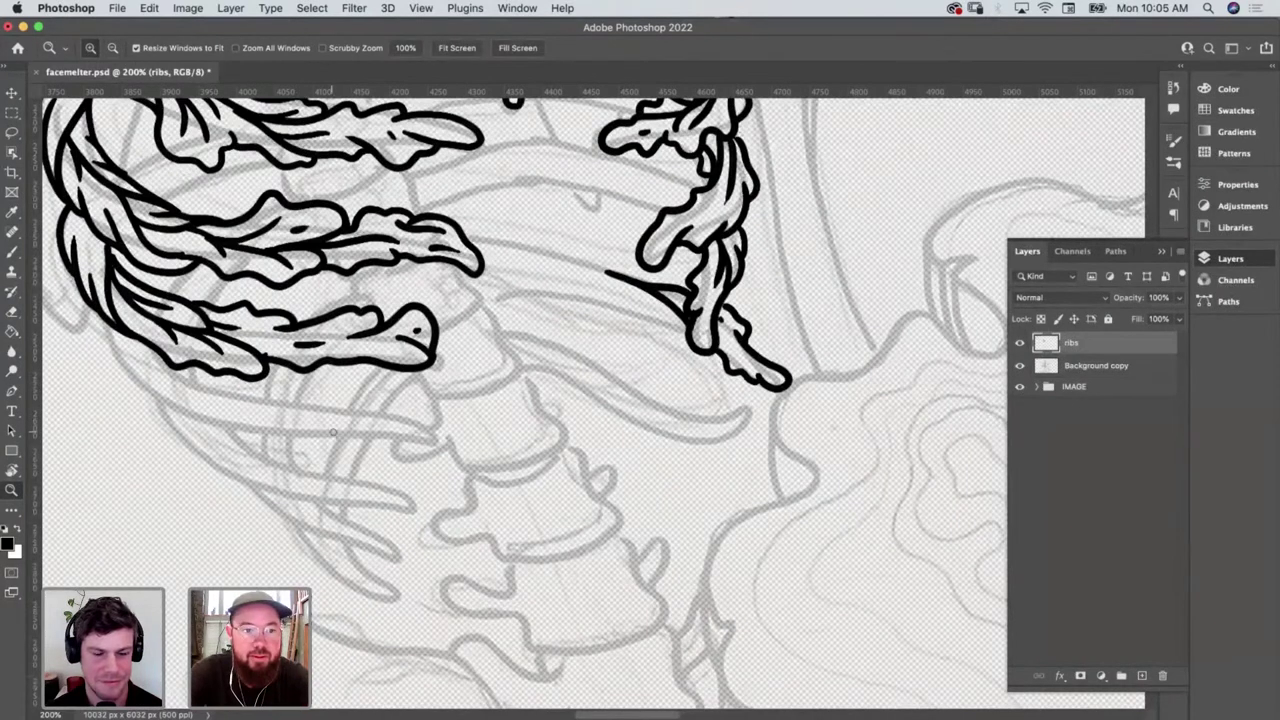
{"action": "key", "text": "b"}
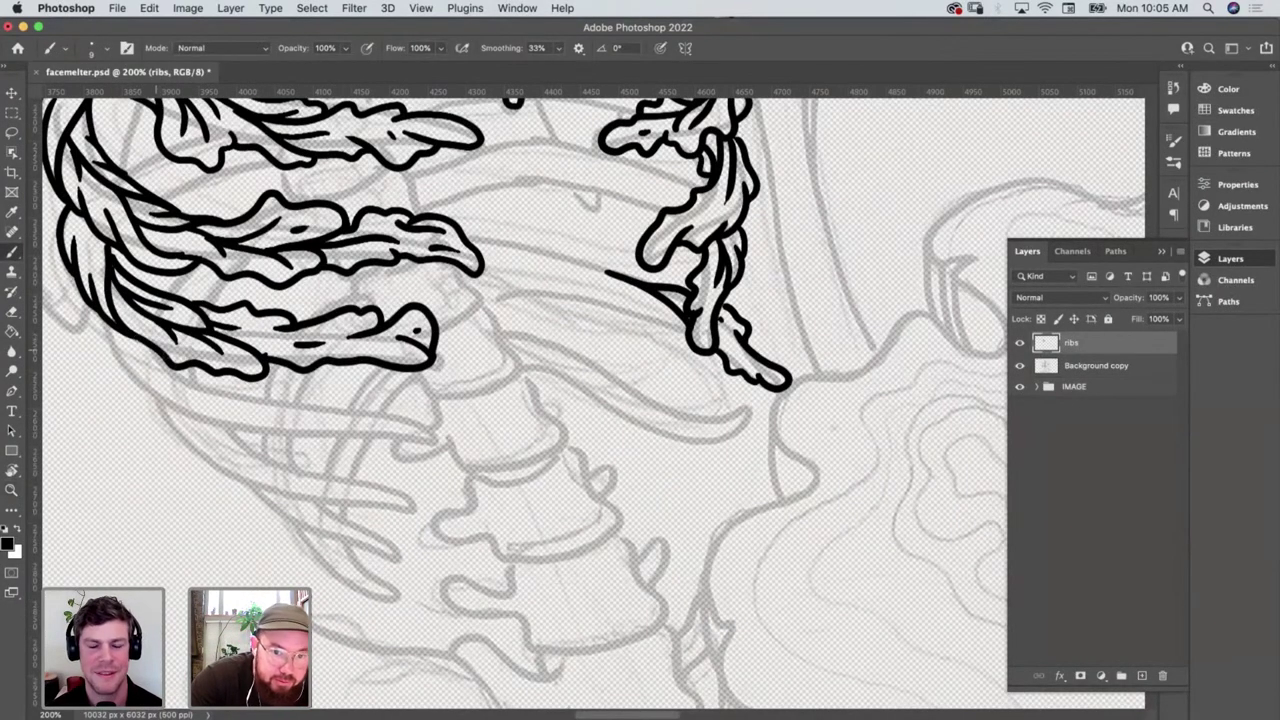
{"action": "left_click_drag", "start_coordinate": [133, 340], "coordinate": [181, 405]}
{"action": "mouse_move", "coordinate": [106, 322]}
{"action": "left_mouse_down"}
{"action": "mouse_move", "coordinate": [140, 390]}
{"action": "mouse_move", "coordinate": [246, 446]}
{"action": "mouse_move", "coordinate": [265, 436]}
{"action": "left_mouse_up"}
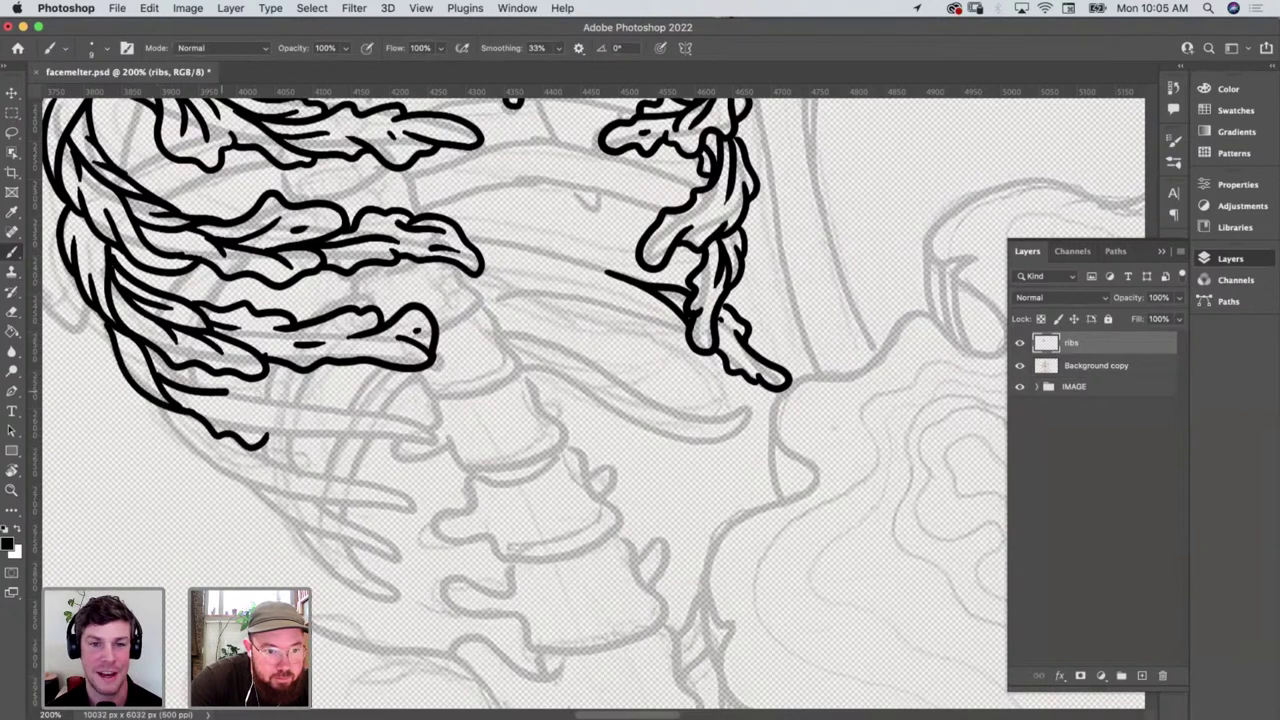
{"action": "mouse_move", "coordinate": [276, 386]}
{"action": "left_mouse_down"}
{"action": "mouse_move", "coordinate": [281, 398]}
{"action": "mouse_move", "coordinate": [266, 375]}
{"action": "left_mouse_up"}
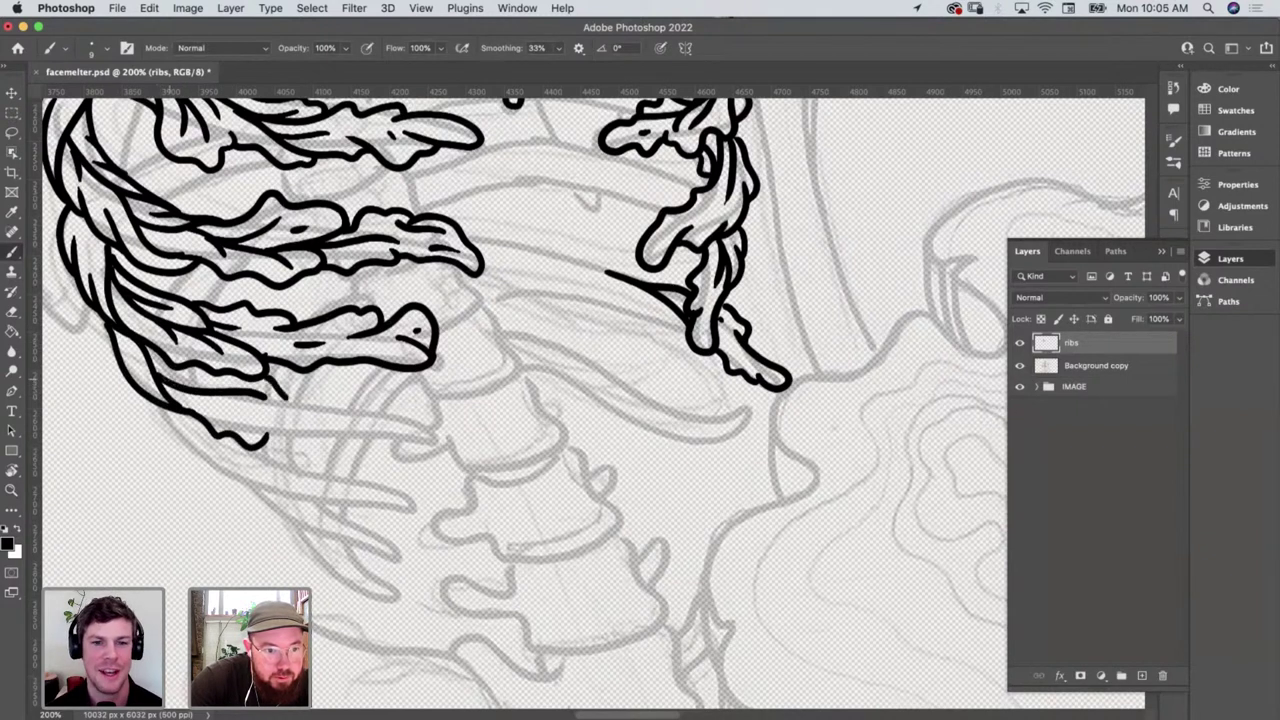
{"action": "left_click_drag", "start_coordinate": [168, 370], "coordinate": [238, 374]}
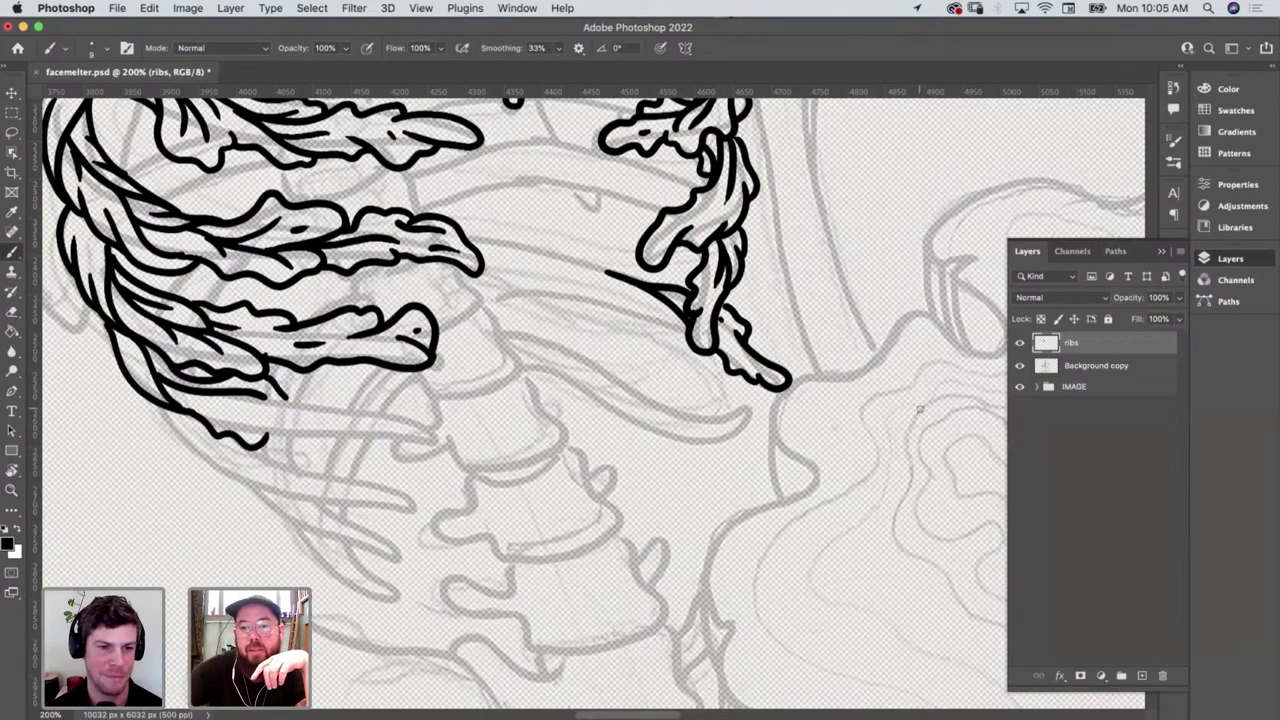
Show the "front ribs" layer in the IMAGE group and delete the "ribs" layer
{"action": "left_click", "coordinate": [1037, 387]}
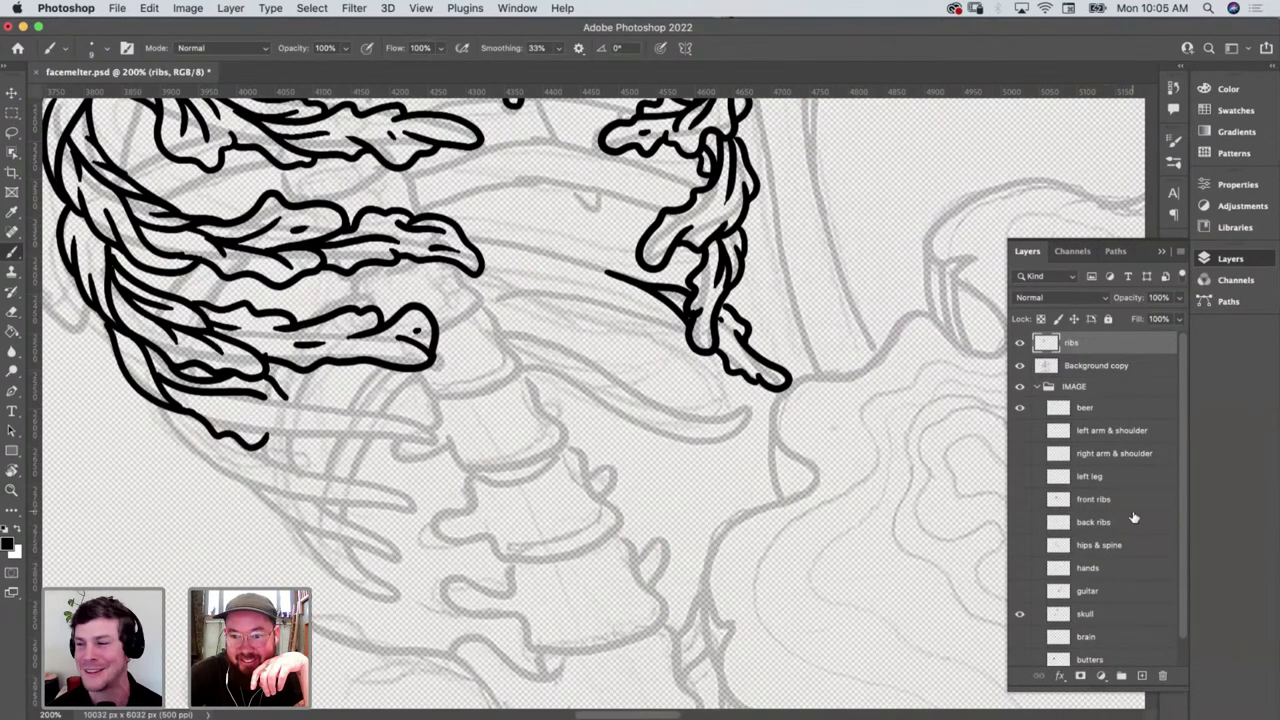
{"action": "scroll", "coordinate": [1133, 516], "scroll_direction": "down", "scroll_amount": 1}
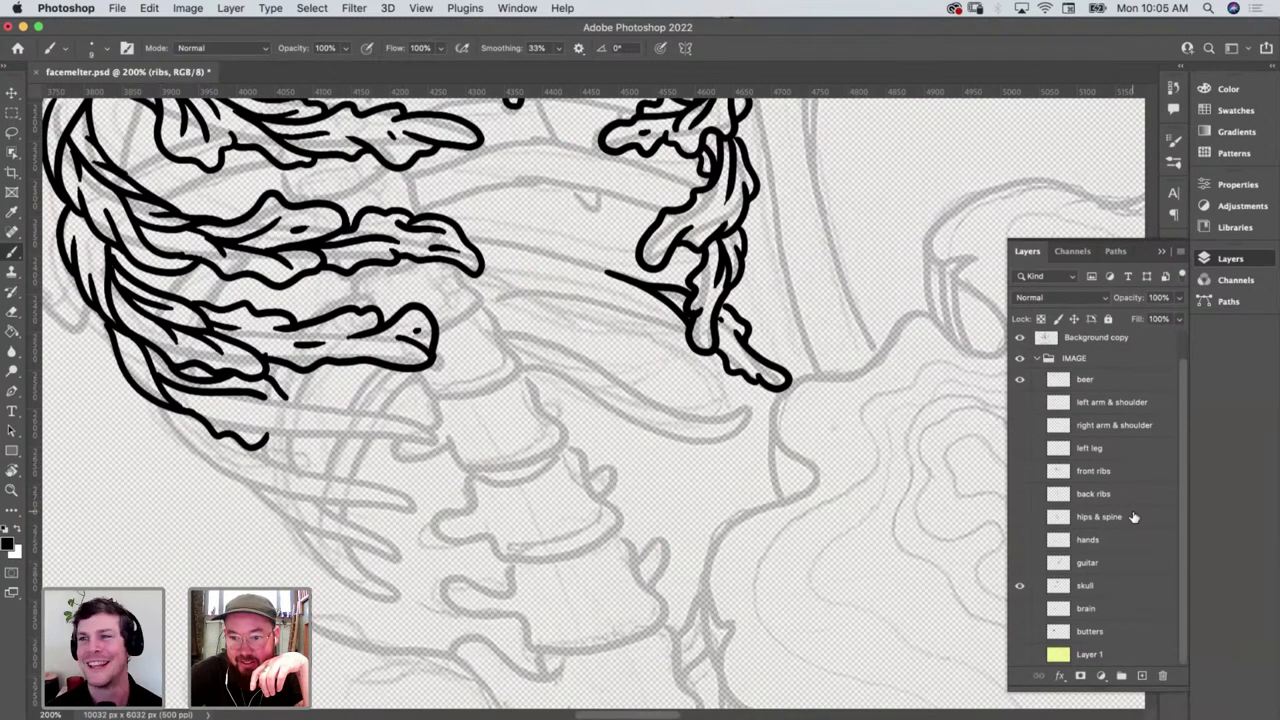
{"action": "left_click", "coordinate": [1019, 472]}
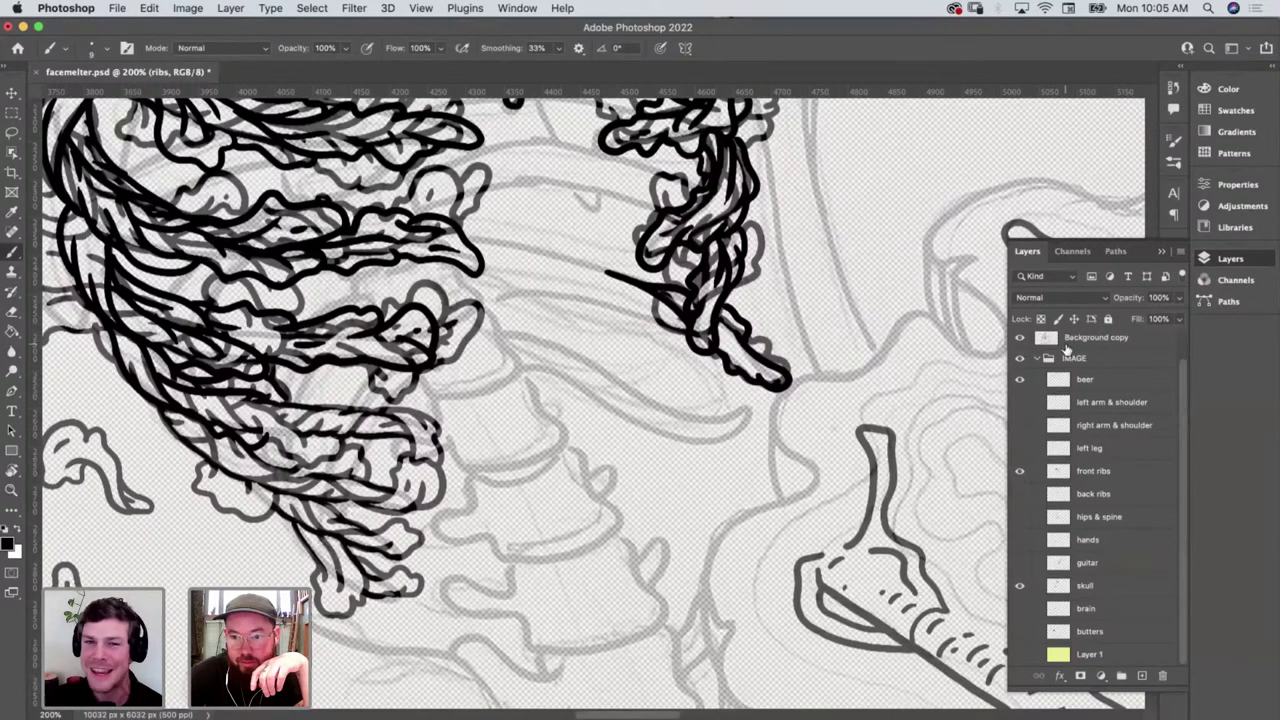
{"action": "left_click", "coordinate": [1036, 361]}
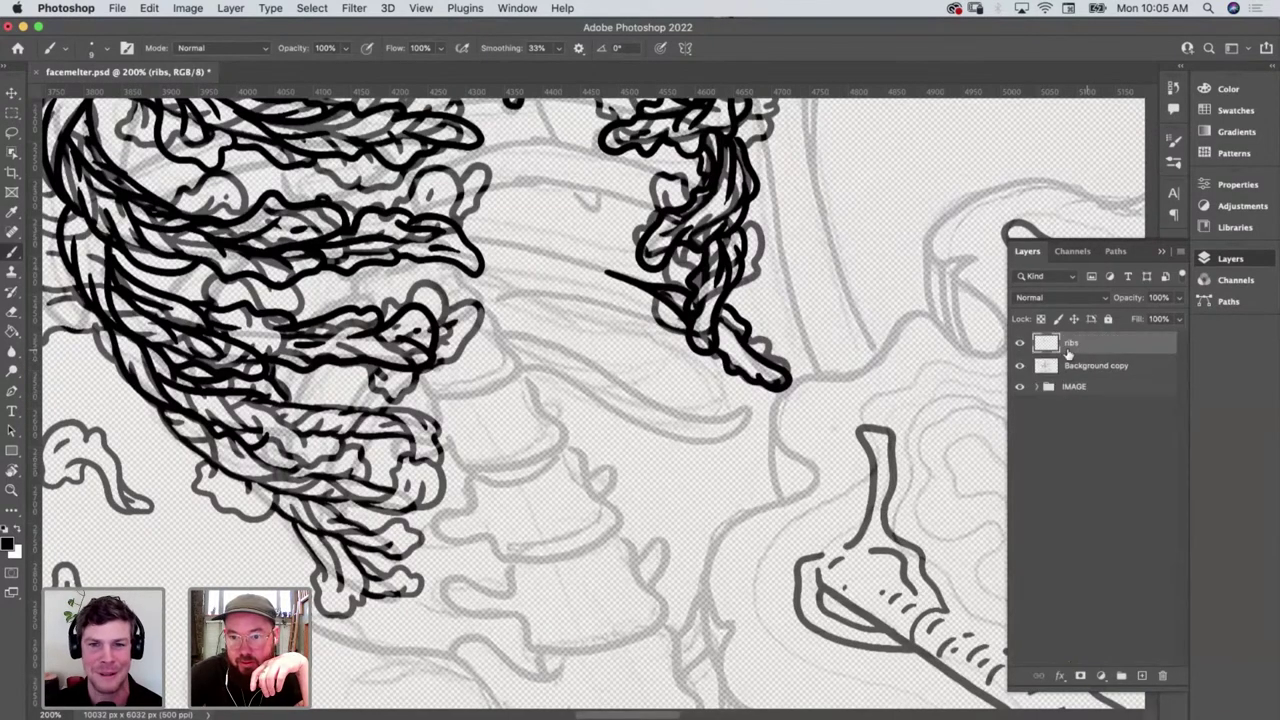
{"action": "left_click", "coordinate": [1020, 343]}
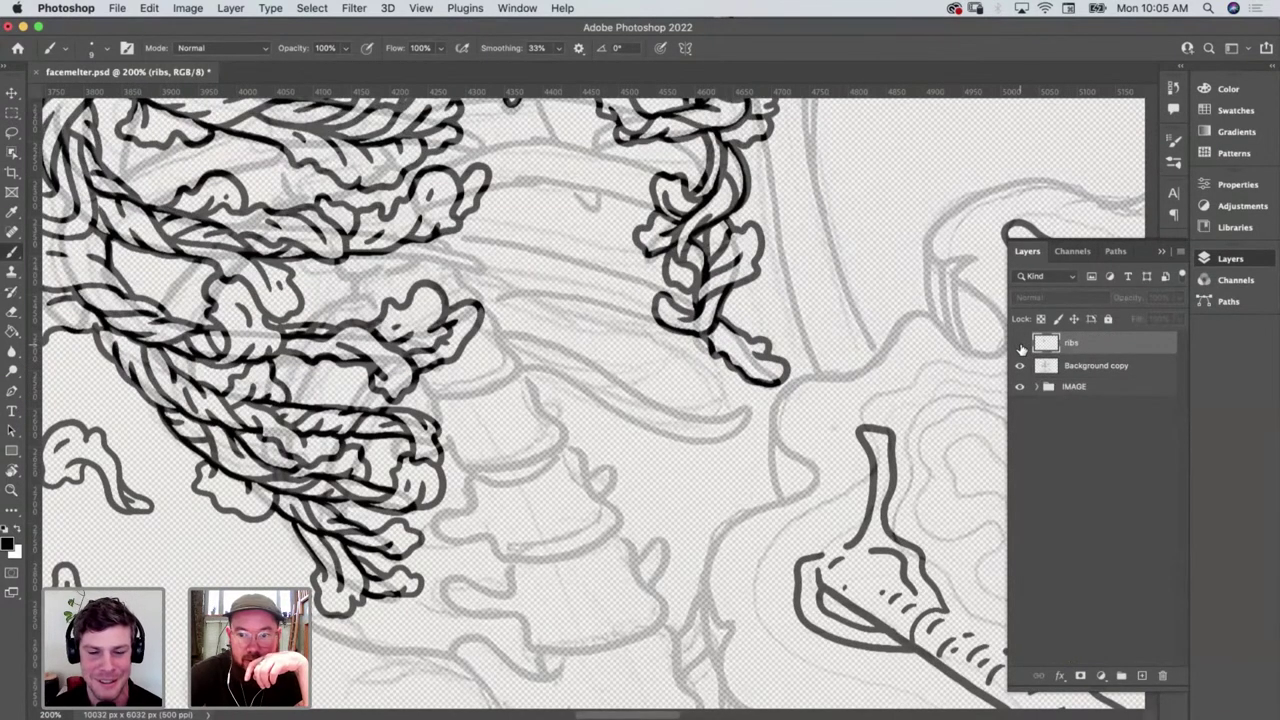
{"action": "key", "text": "Delete"}
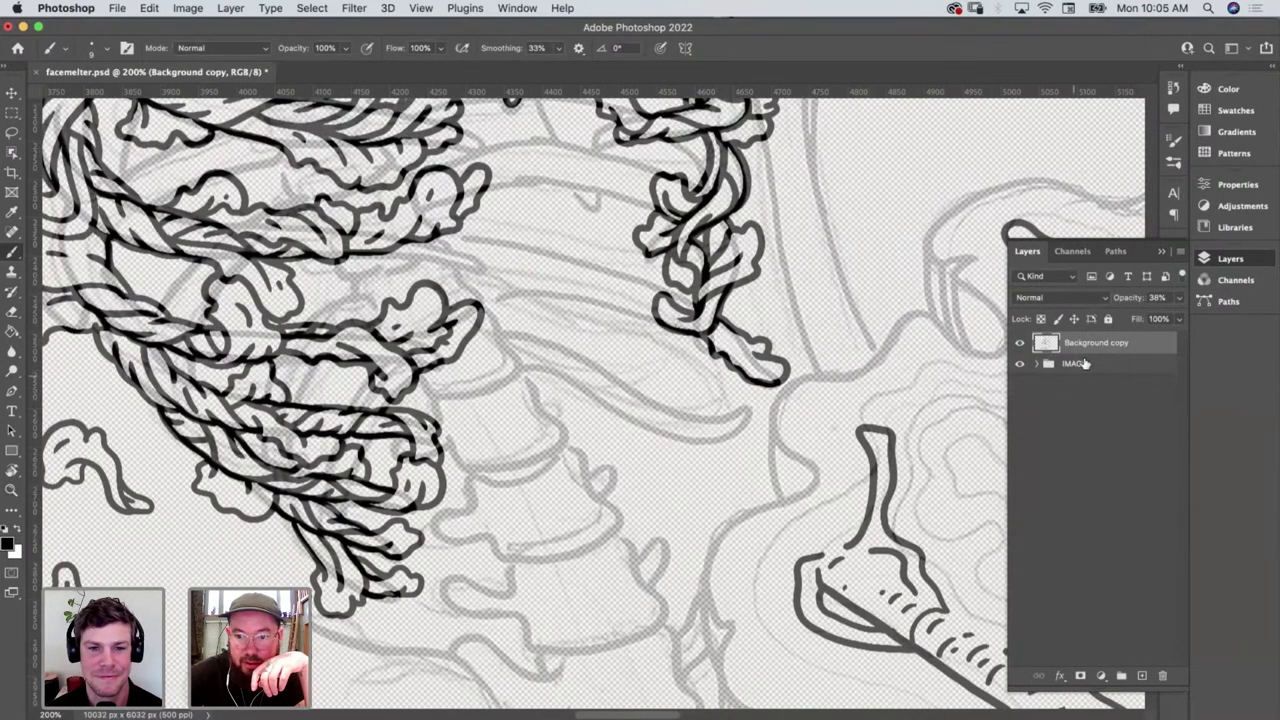
Examine the artwork on the "front ribs" layer in relation to the skull, spine and surrounding sketch
{"action": "key", "text": "z"}
{"action": "left_click", "coordinate": [408, 435], "text": "alt"}
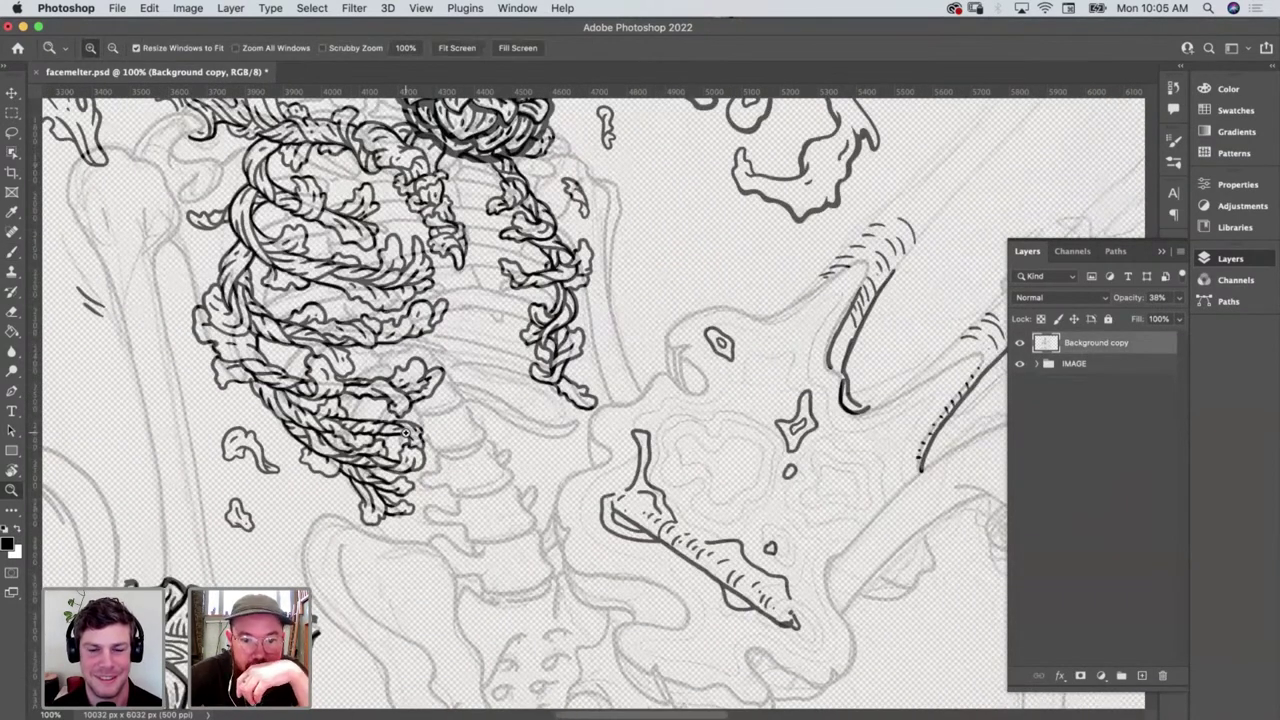
{"action": "left_click", "coordinate": [406, 432], "text": "alt"}
{"action": "left_click", "coordinate": [829, 354]}
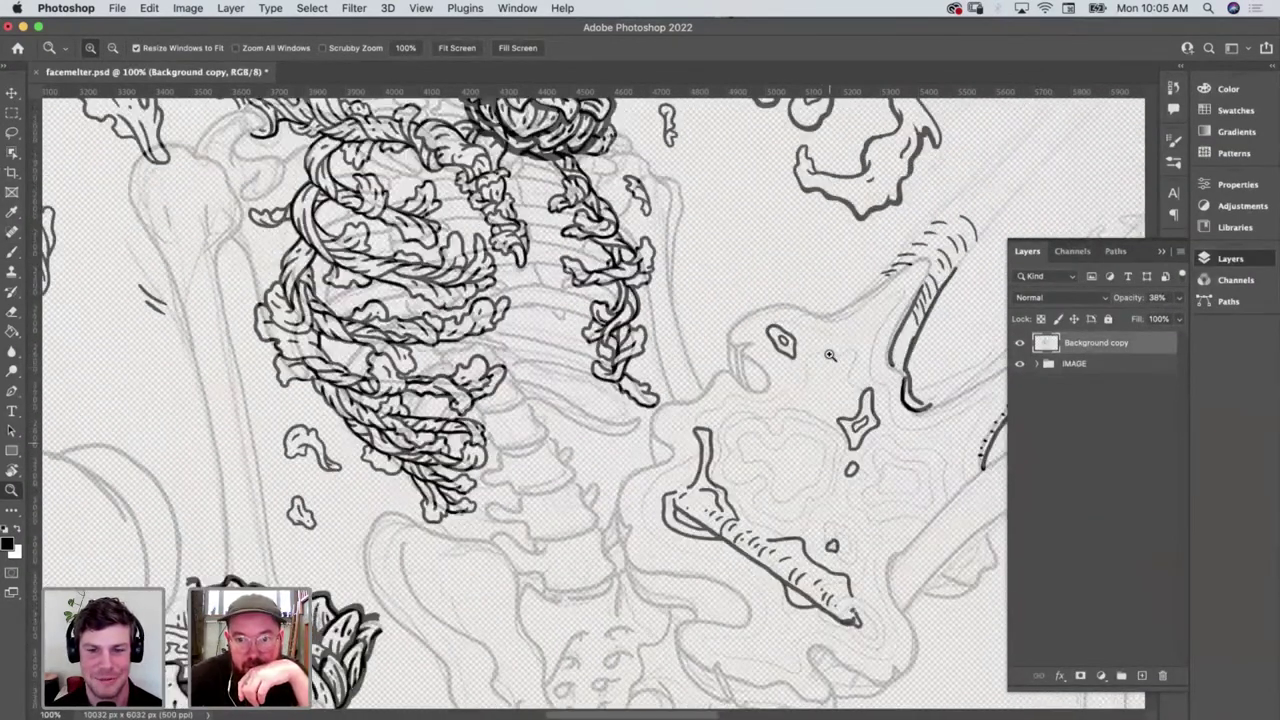
{"action": "scroll", "coordinate": [829, 354], "scroll_direction": "up", "scroll_amount": 3}
{"action": "scroll", "coordinate": [829, 354], "scroll_direction": "right", "scroll_amount": 3}
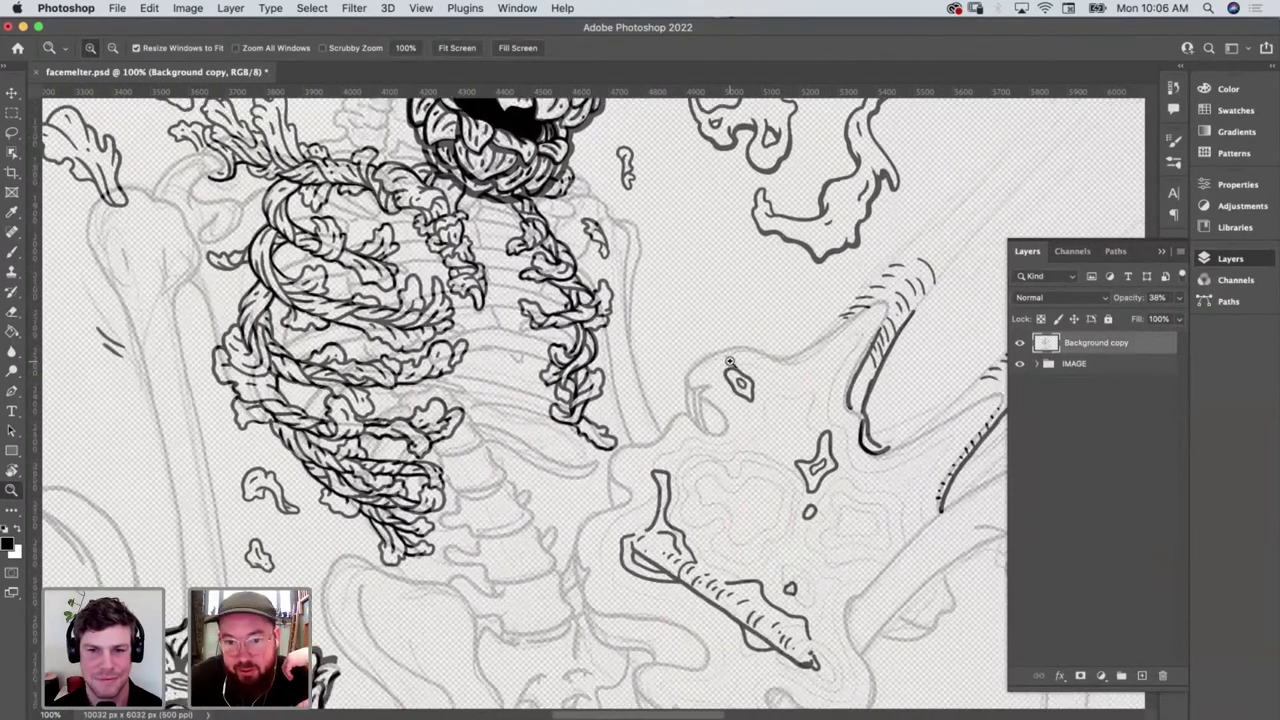
{"action": "scroll", "coordinate": [730, 362], "scroll_direction": "up", "scroll_amount": 3}
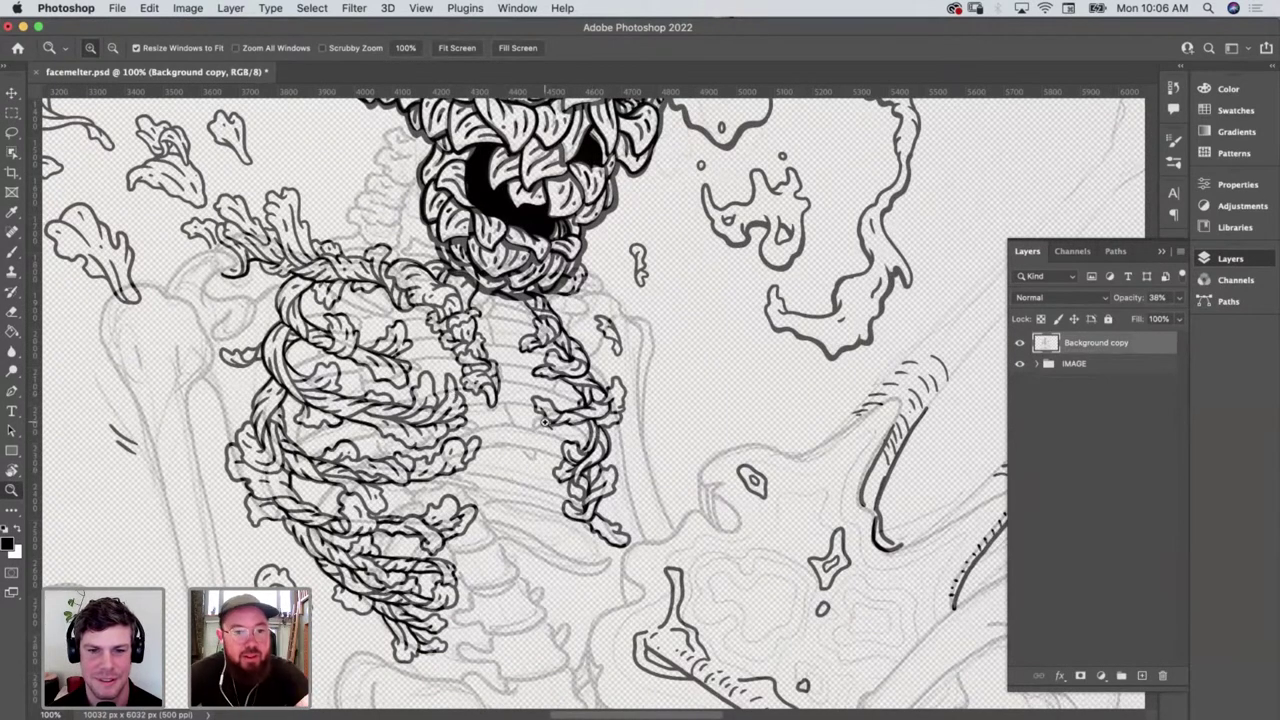
Examine the inked front ribs, skull, scattered leaves and bowl against the full skeleton sketch
{"action": "scroll", "coordinate": [361, 258], "scroll_direction": "up", "scroll_amount": 1}
{"action": "scroll", "coordinate": [361, 258], "scroll_direction": "left", "scroll_amount": 3}
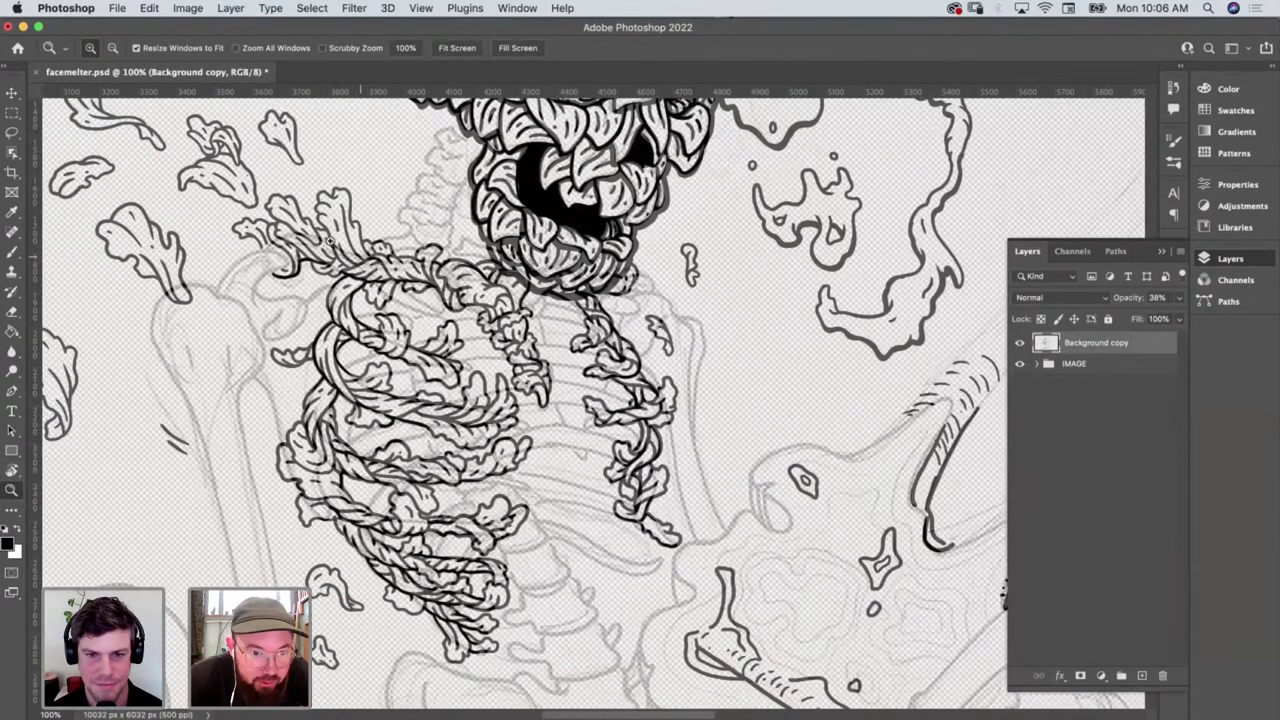
{"action": "scroll", "coordinate": [328, 240], "scroll_direction": "down", "scroll_amount": 5}
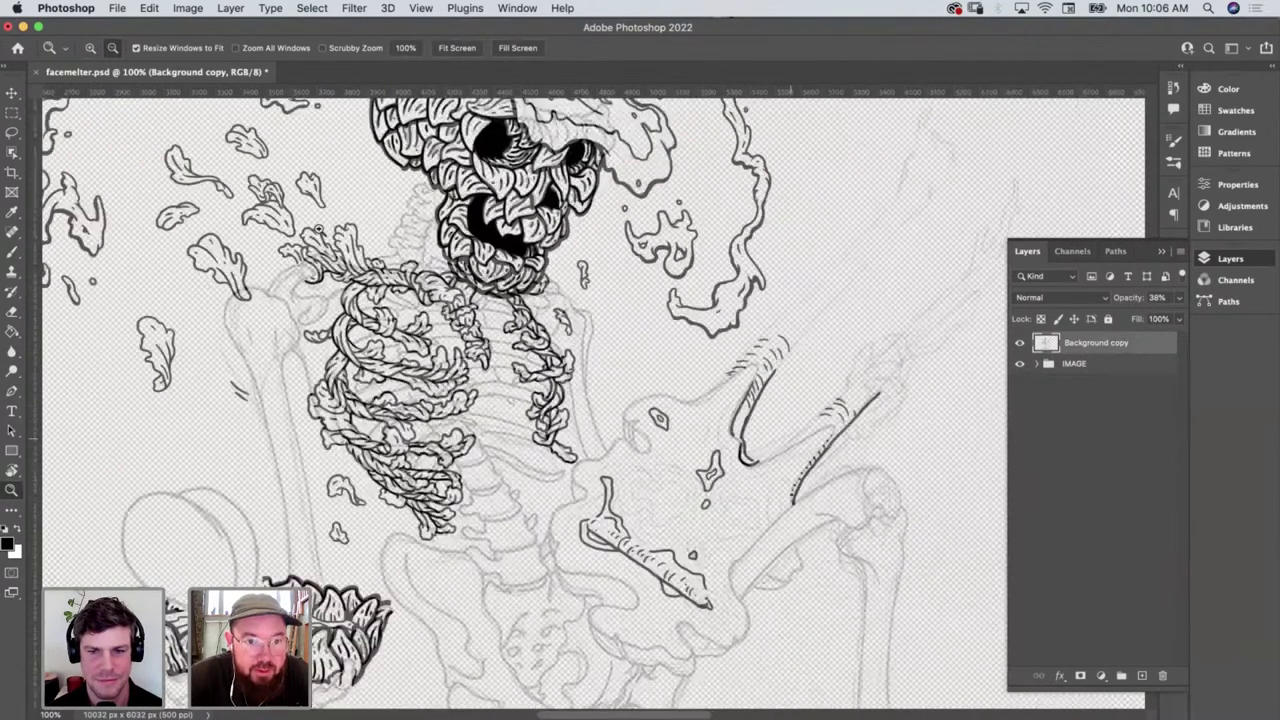
{"action": "scroll", "coordinate": [319, 229], "scroll_direction": "up", "scroll_amount": 7}
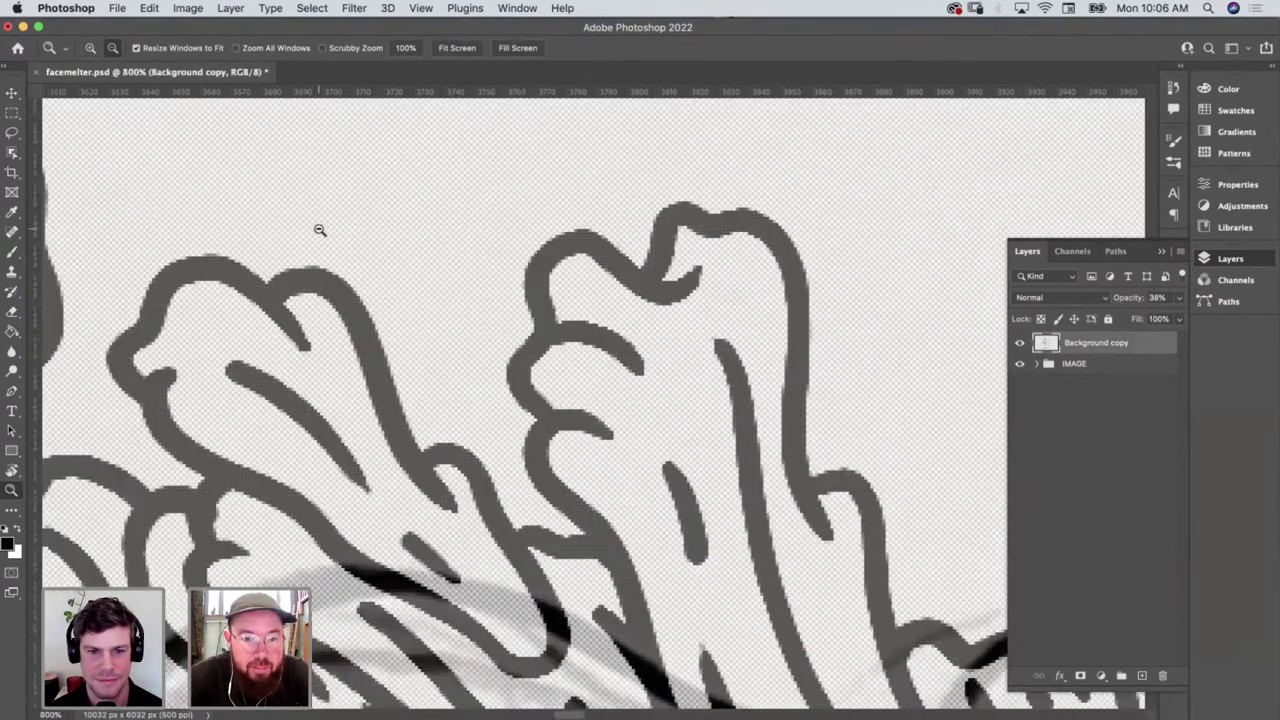
{"action": "scroll", "coordinate": [319, 229], "scroll_direction": "down", "scroll_amount": 8}
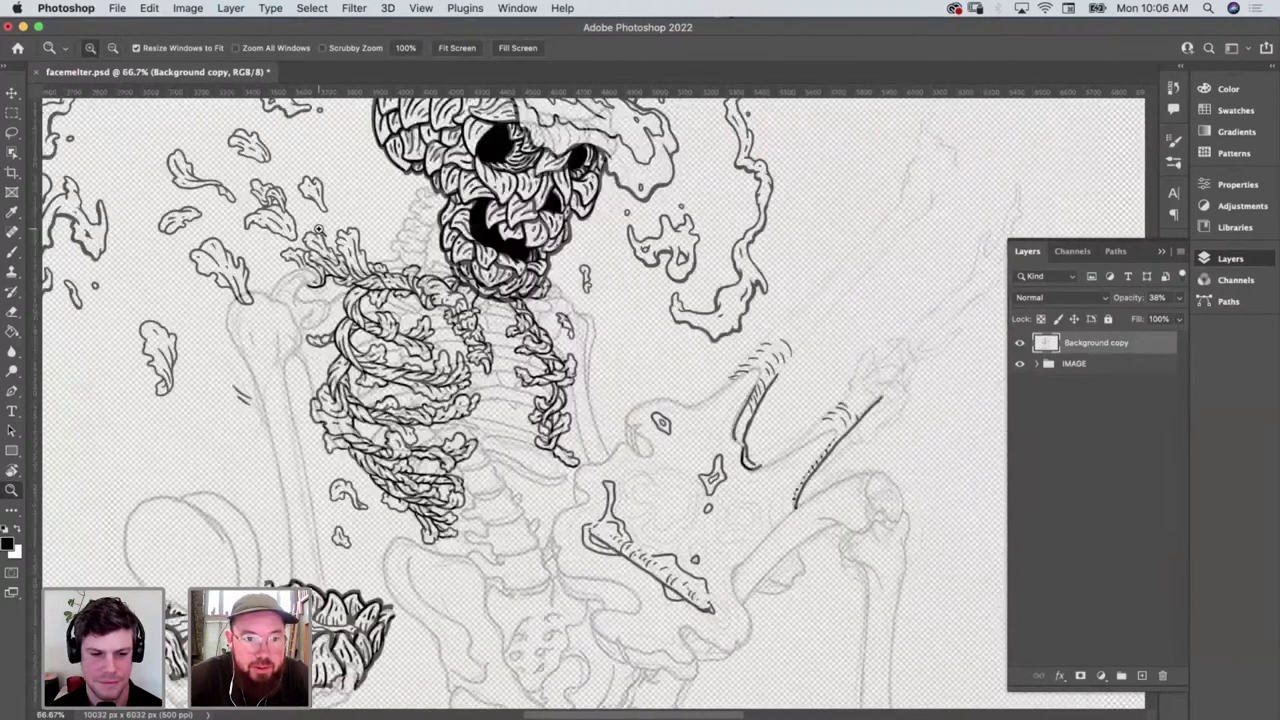
{"action": "scroll", "coordinate": [319, 229], "scroll_direction": "up", "scroll_amount": 5}
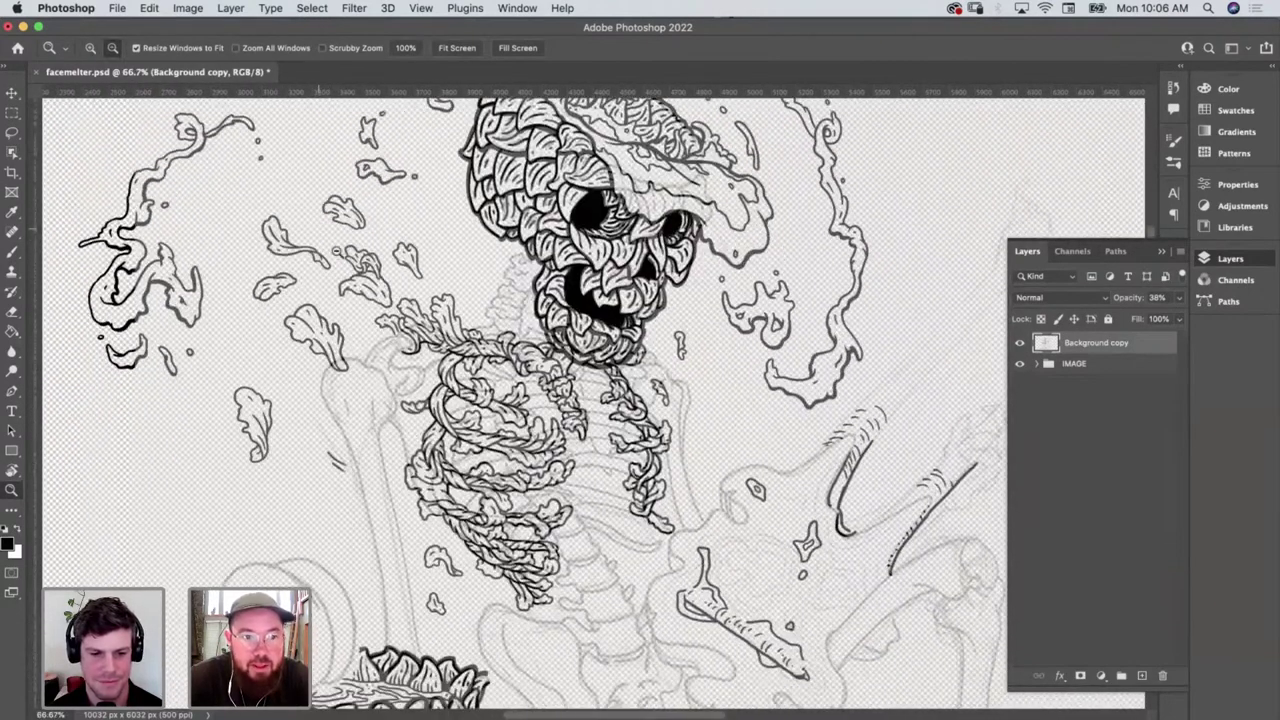
{"action": "scroll", "coordinate": [343, 268], "scroll_direction": "down", "scroll_amount": 3}
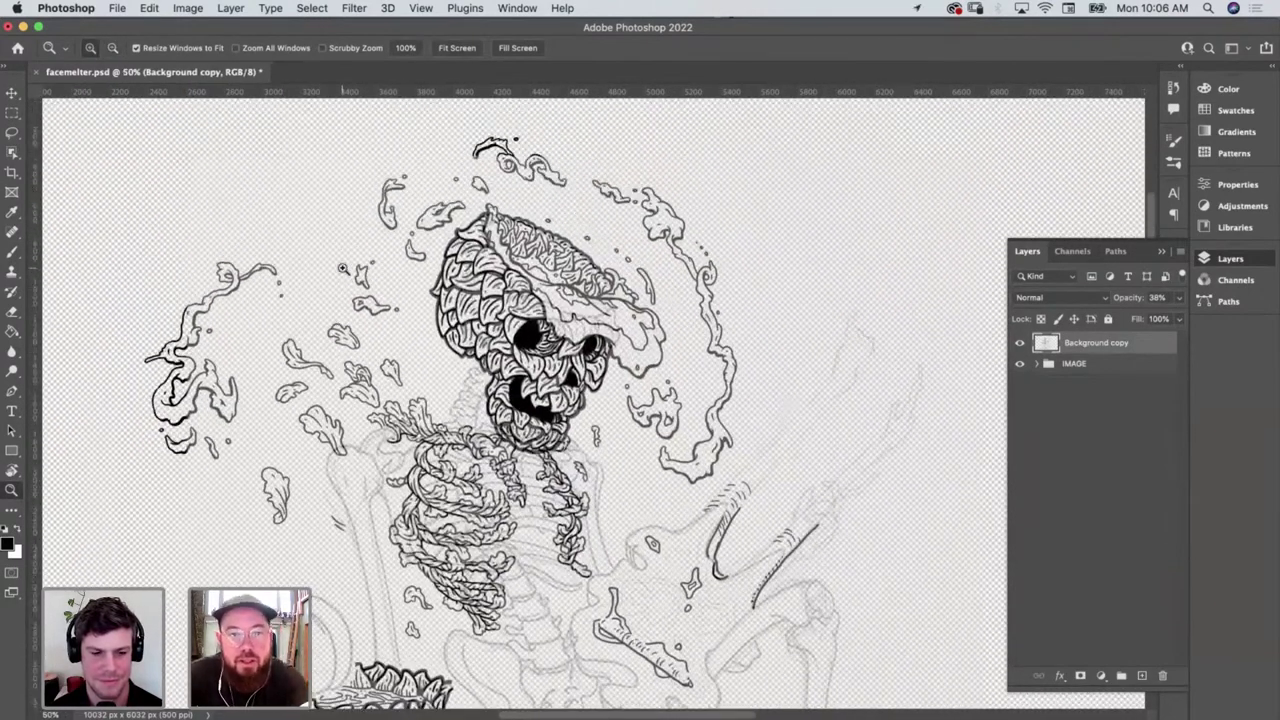
{"action": "scroll", "coordinate": [343, 268], "scroll_direction": "down", "scroll_amount": 5}
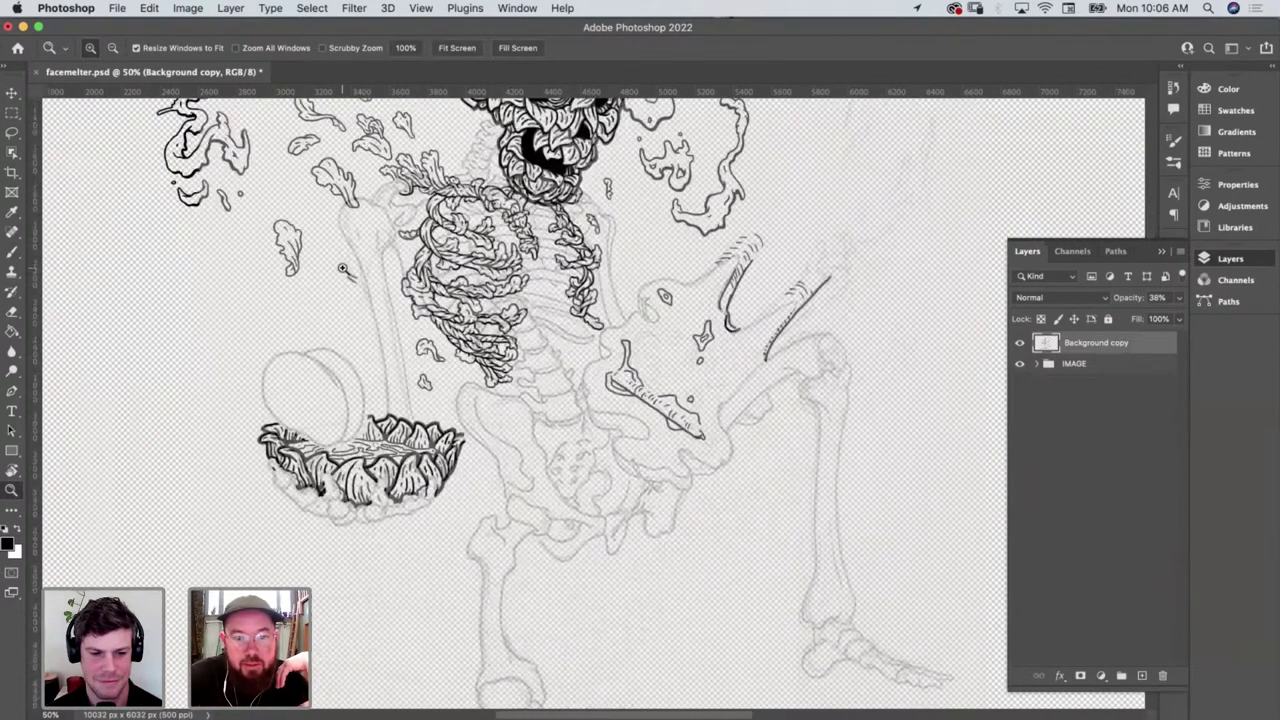
{"action": "scroll", "coordinate": [666, 311], "scroll_direction": "up", "scroll_amount": 2}
{"action": "scroll", "coordinate": [666, 311], "scroll_direction": "up", "scroll_amount": 3}
{"action": "scroll", "coordinate": [666, 311], "scroll_direction": "right", "scroll_amount": 2}
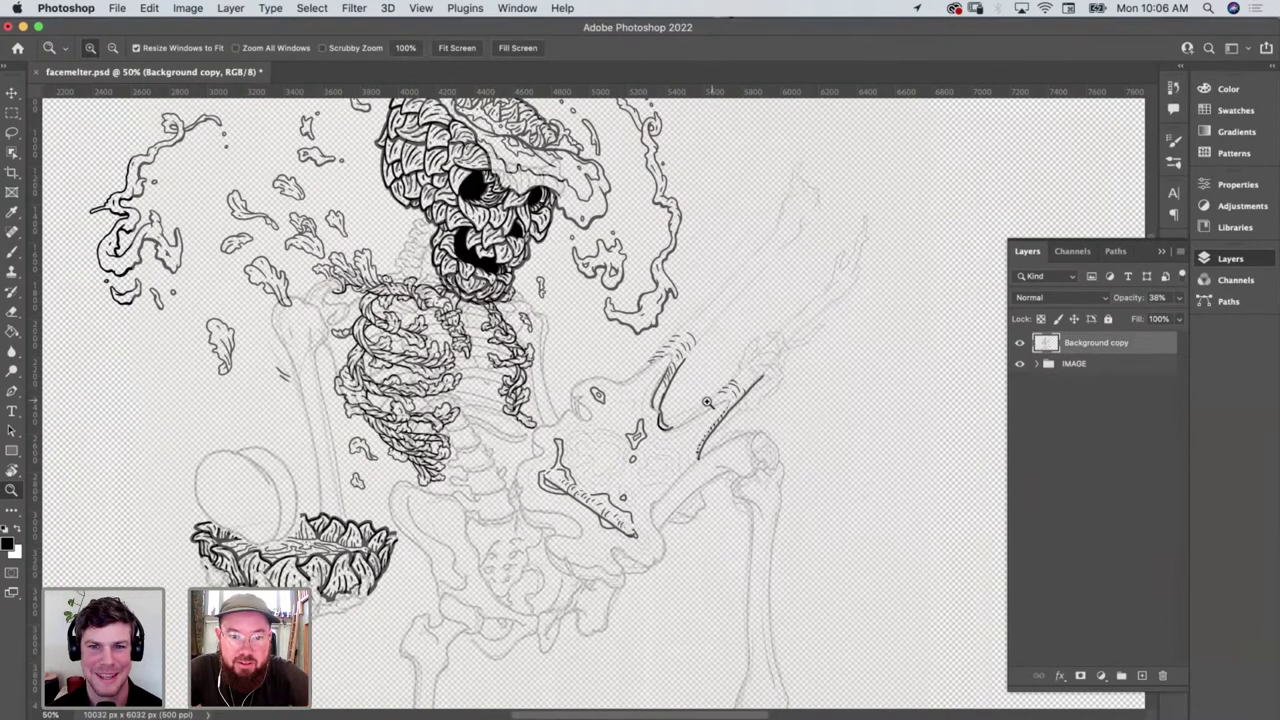
Add a new empty layer above the "Background copy" sketch layer
{"action": "left_click", "coordinate": [676, 461]}
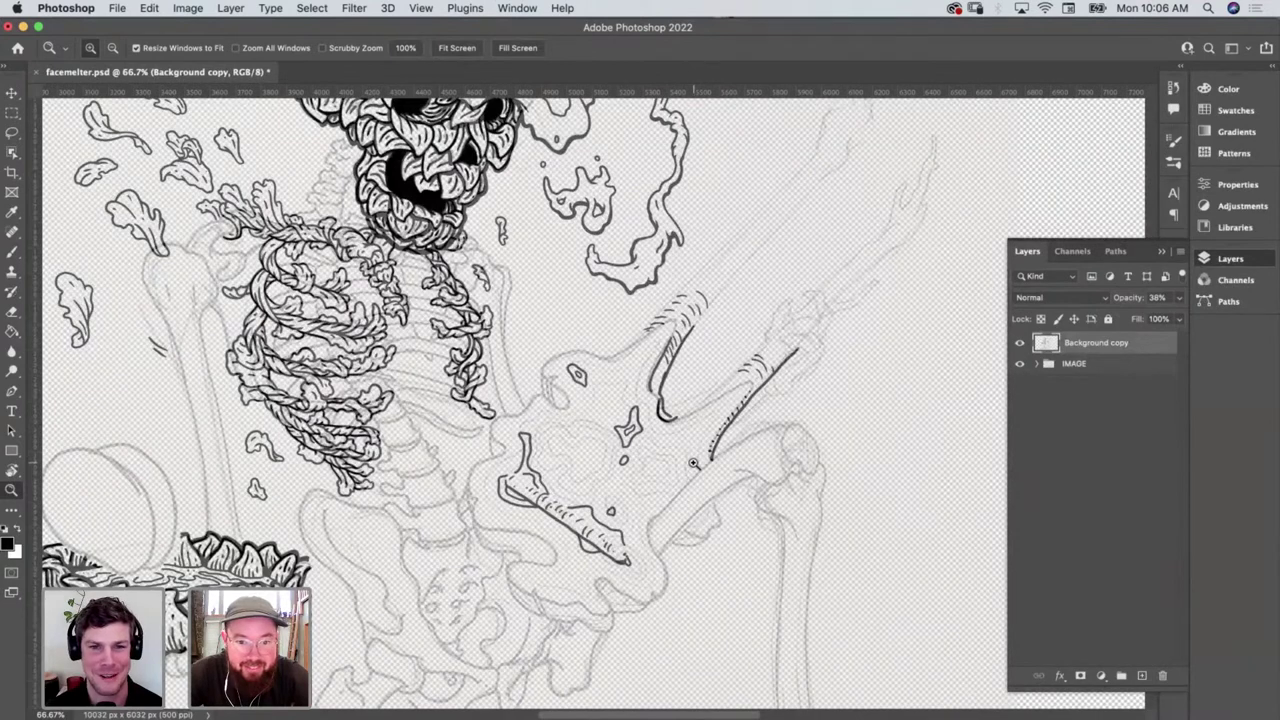
{"action": "left_click", "coordinate": [424, 425]}
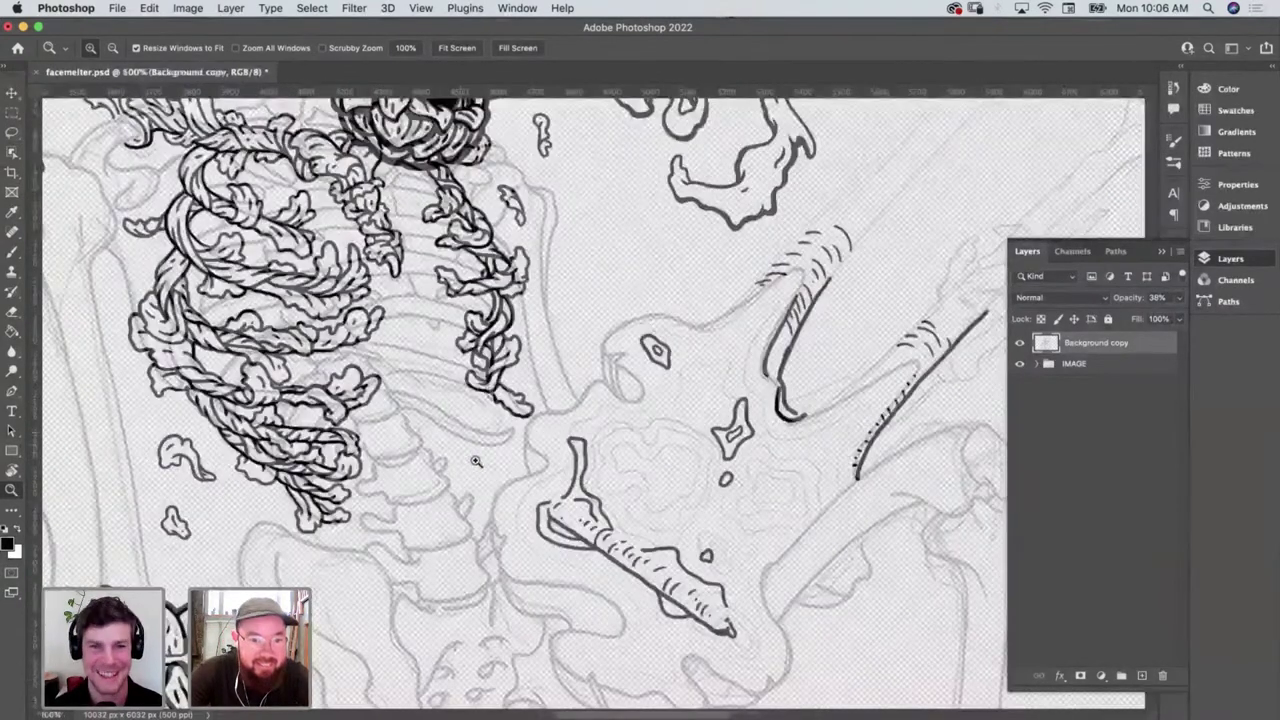
{"action": "left_click", "coordinate": [1142, 676]}
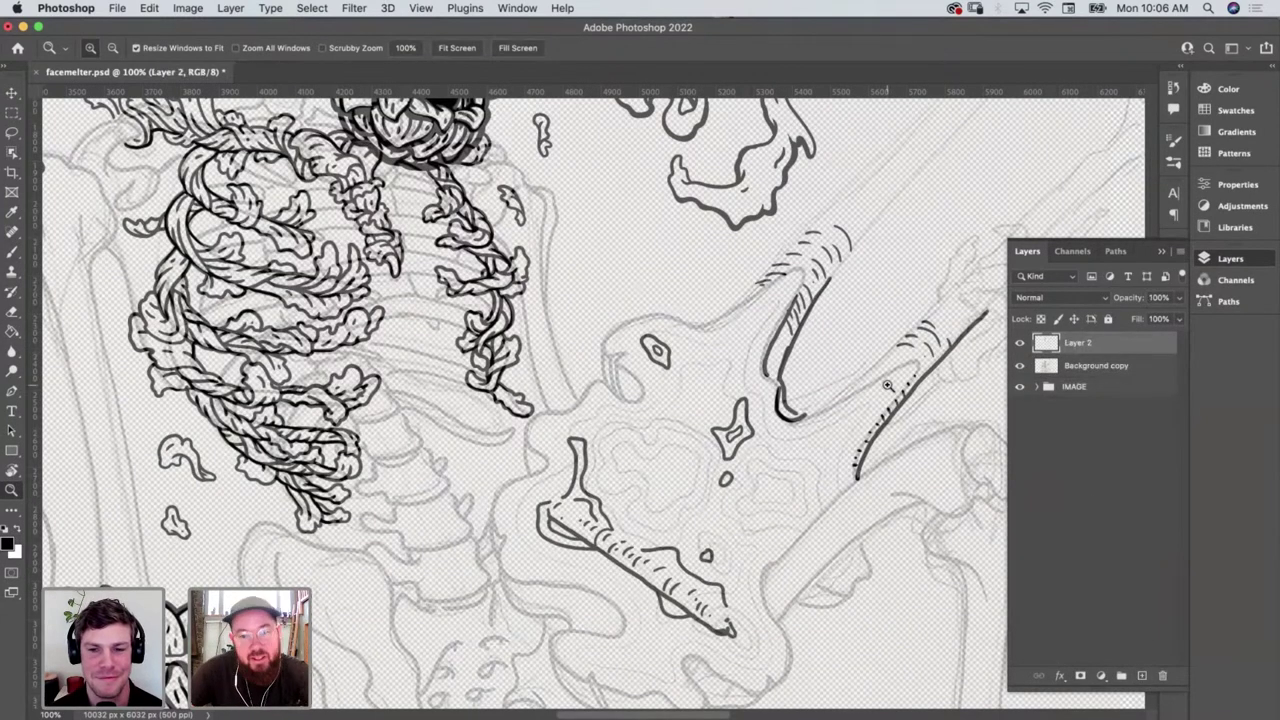
Examine the sketched lower back ribs and spine between the inked front ribs, with the Brush tool ready
{"action": "scroll", "coordinate": [760, 380], "scroll_direction": "right", "scroll_amount": 2}
{"action": "scroll", "coordinate": [760, 380], "scroll_direction": "down", "scroll_amount": 2}
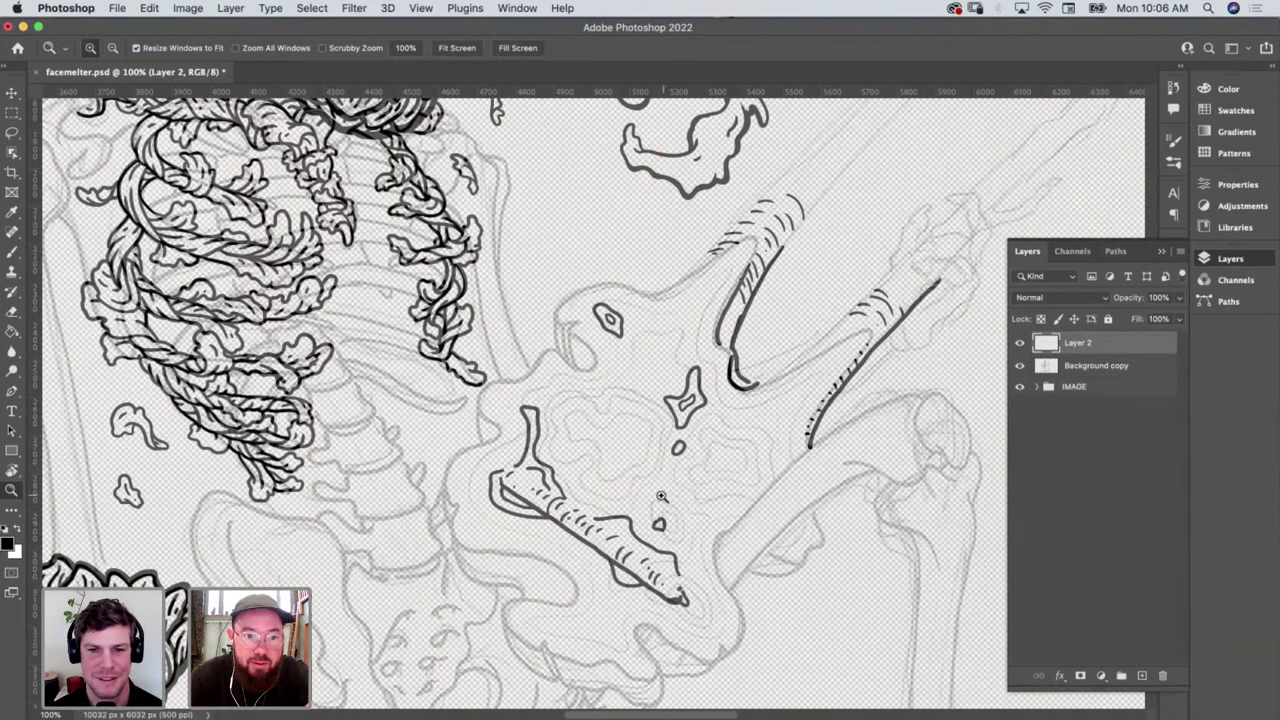
{"action": "scroll", "coordinate": [665, 495], "scroll_direction": "left", "scroll_amount": 5}
{"action": "scroll", "coordinate": [665, 495], "scroll_direction": "up", "scroll_amount": 3}
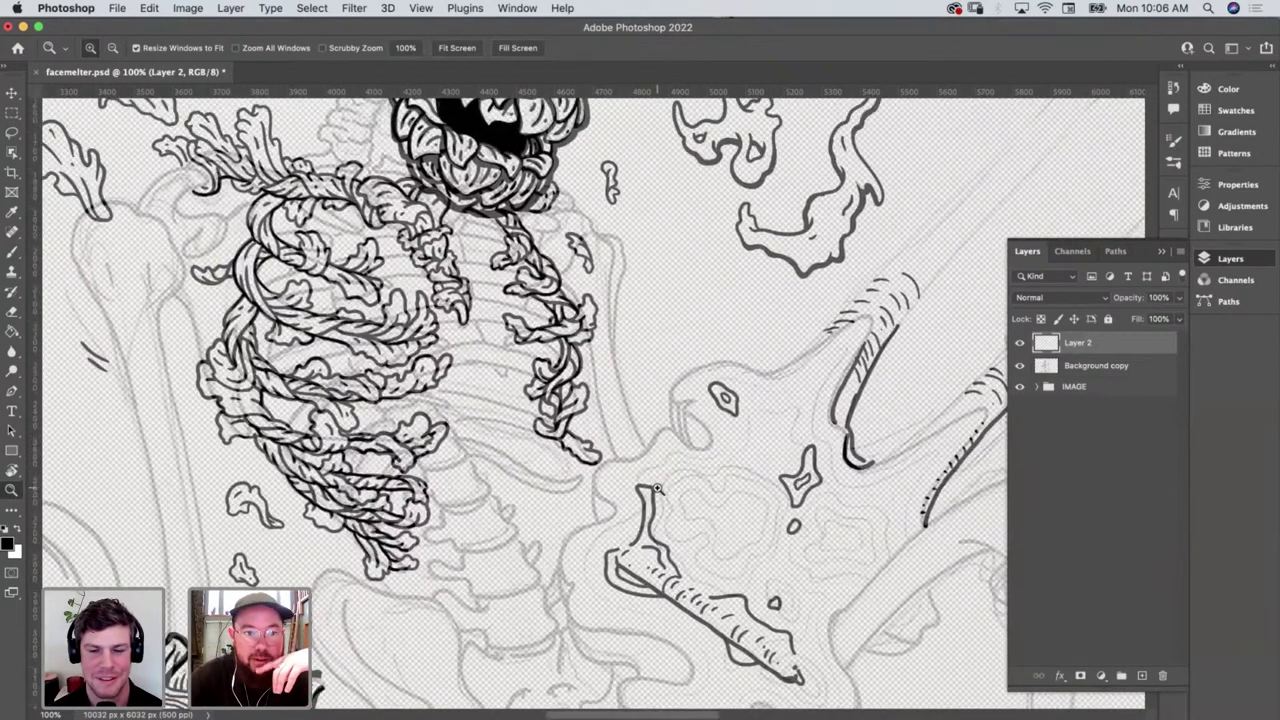
{"action": "left_click", "coordinate": [511, 457]}
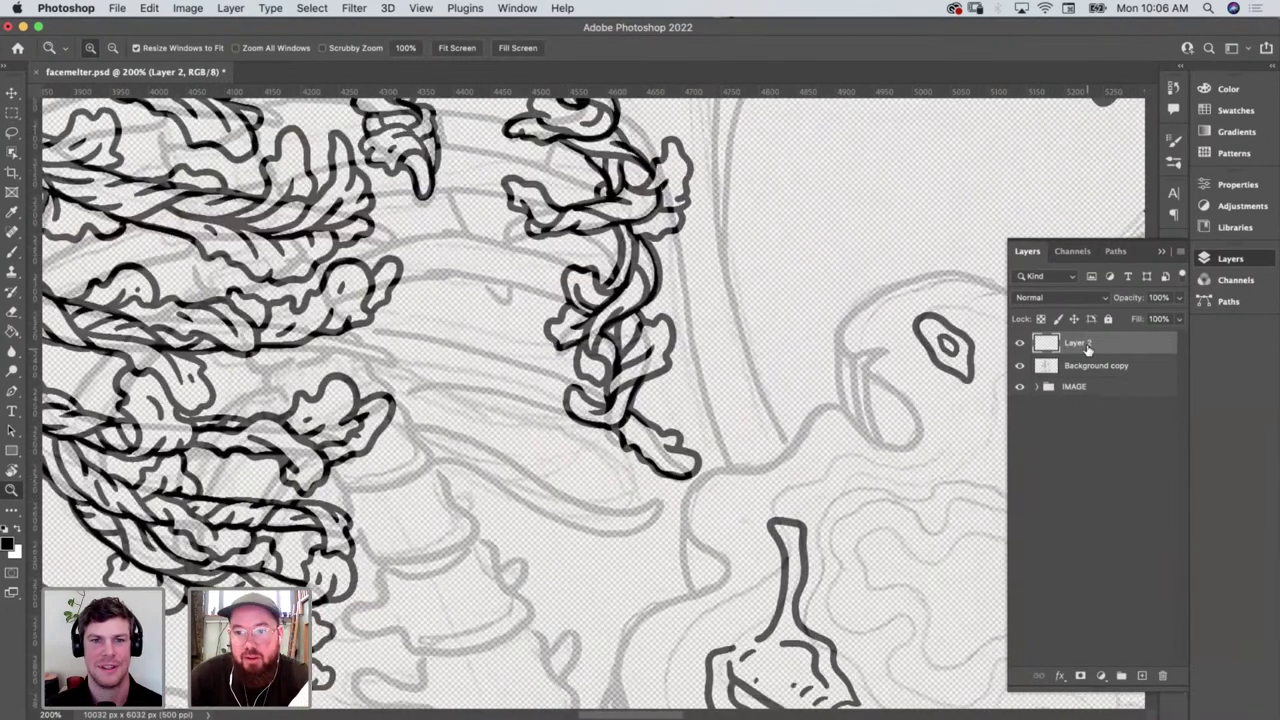
{"action": "key", "text": "b"}
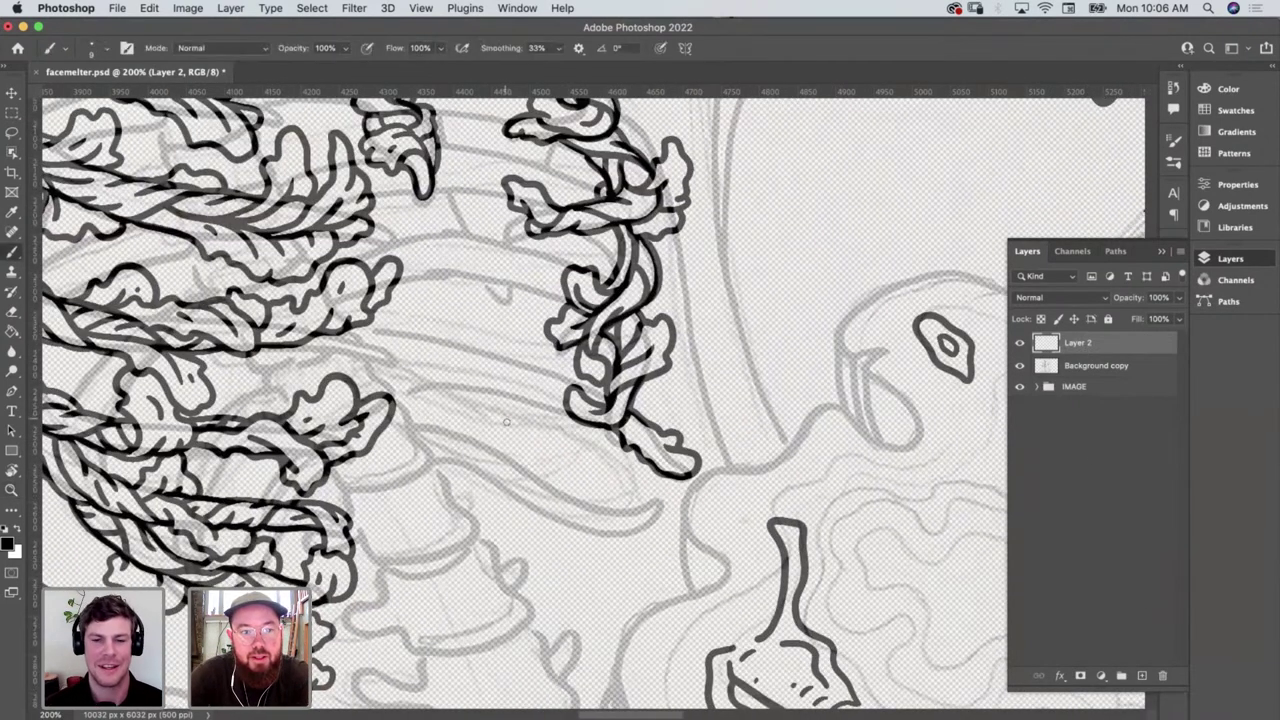
{"action": "scroll", "coordinate": [505, 428], "scroll_direction": "up", "scroll_amount": 2}
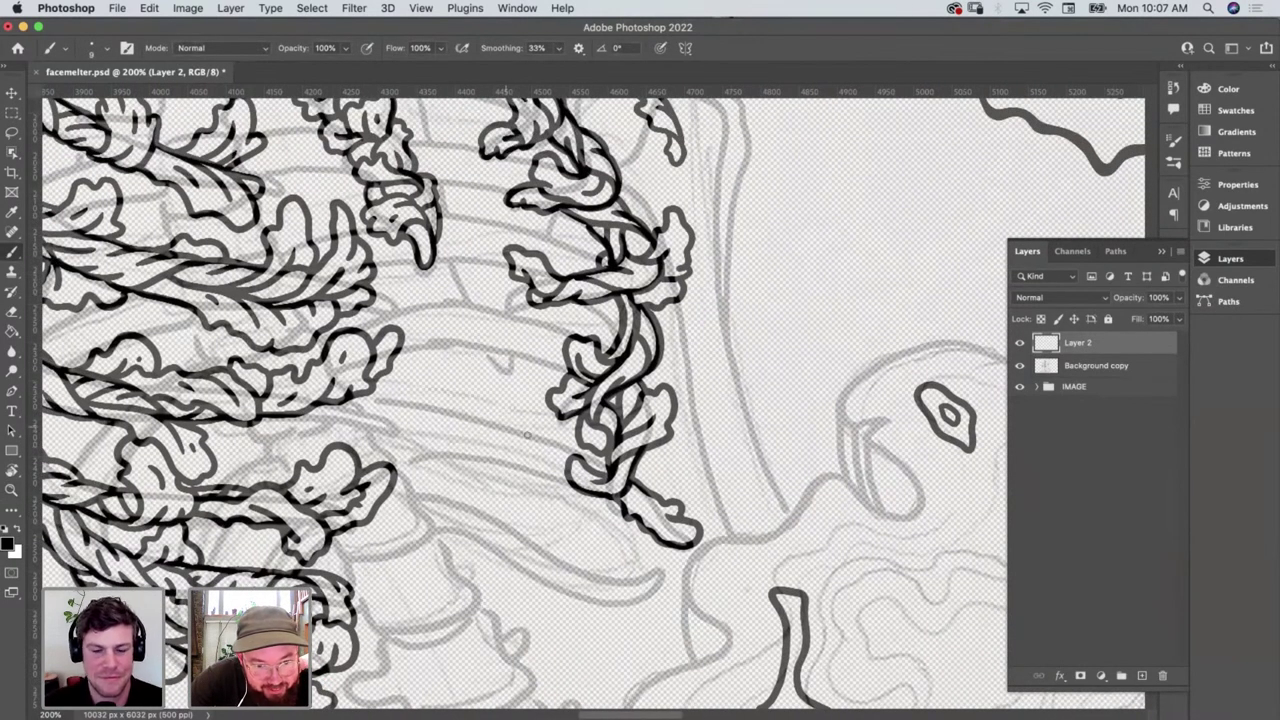
{"action": "key", "text": "z"}
{"action": "left_click", "coordinate": [531, 484], "text": "alt"}
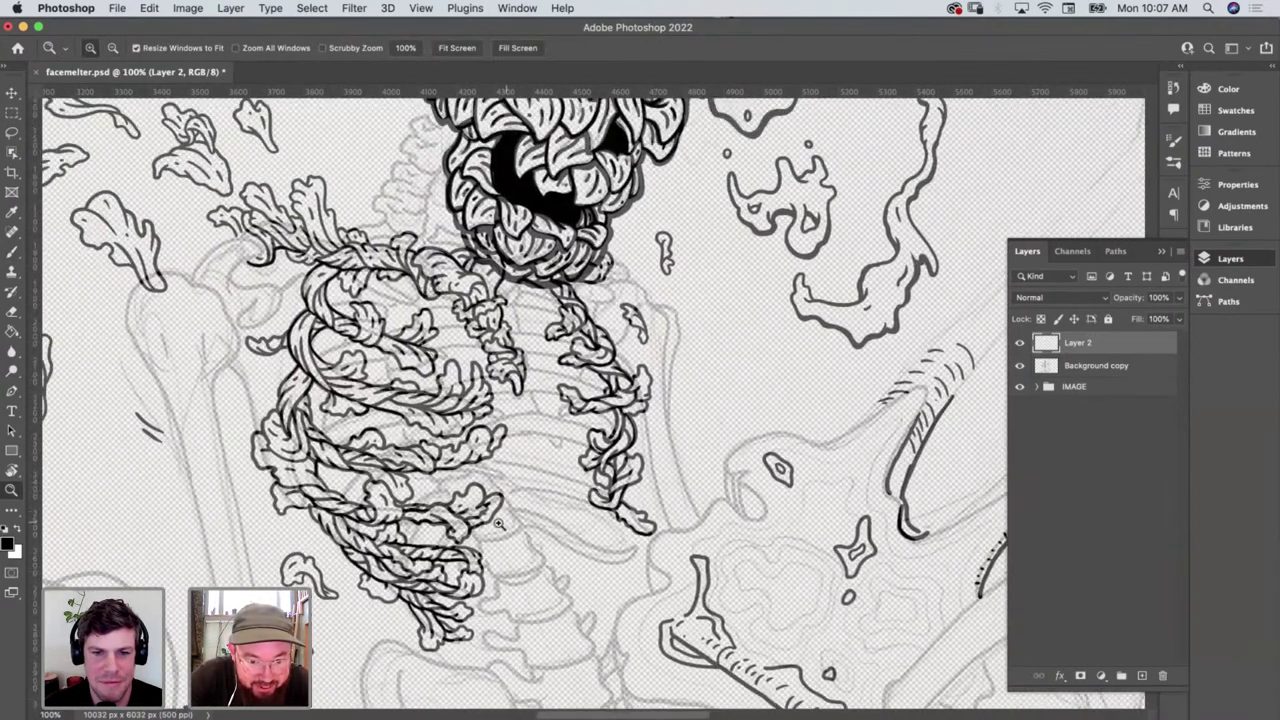
{"action": "left_click", "coordinate": [551, 523]}
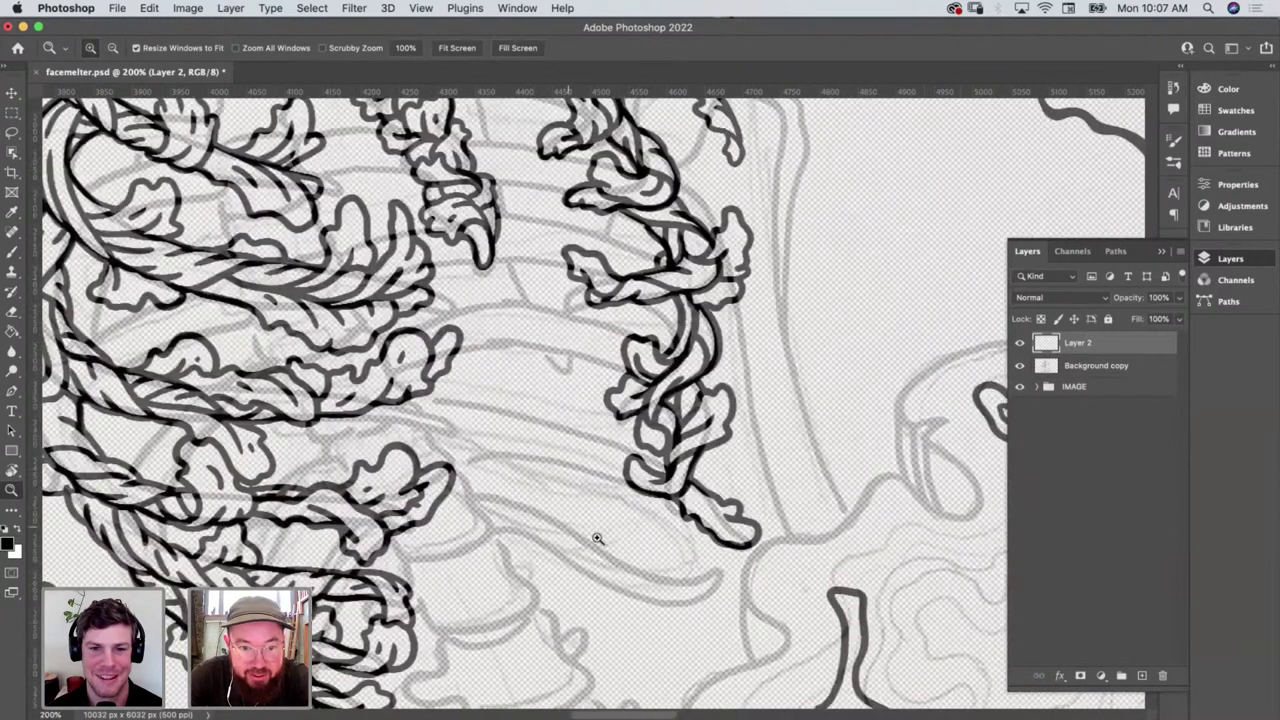
{"action": "key", "text": "b"}
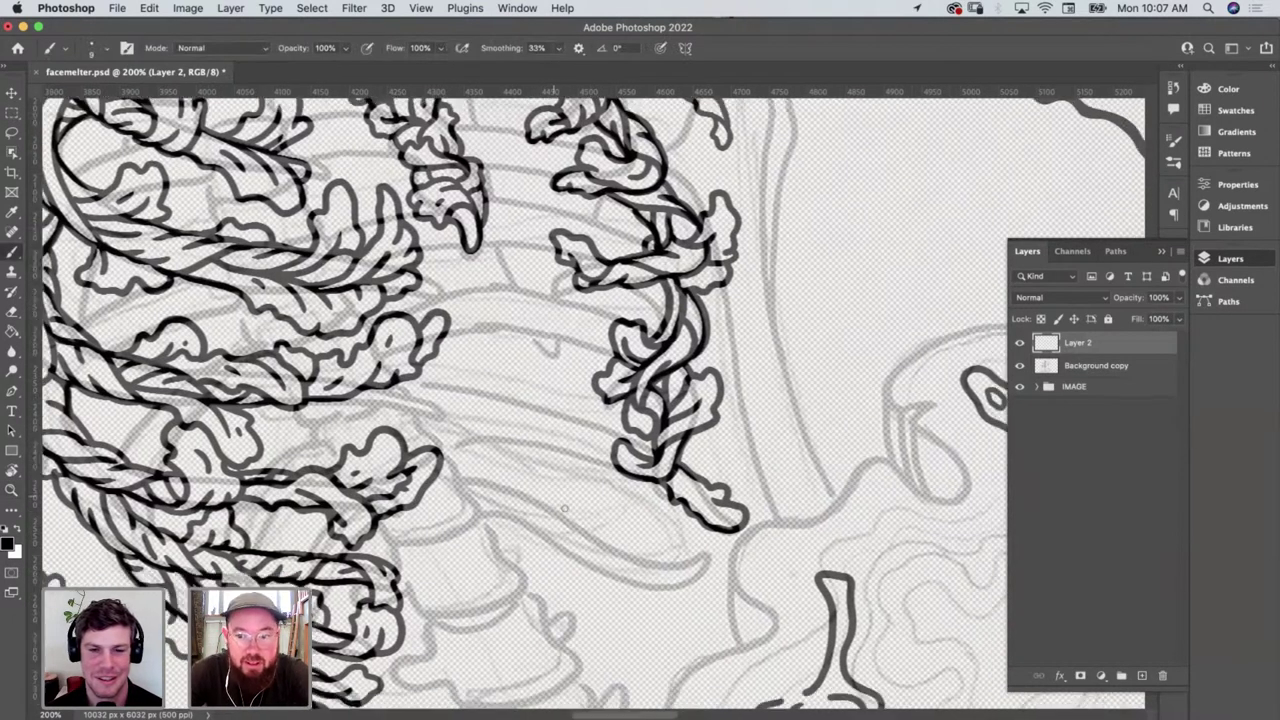
{"action": "scroll", "coordinate": [566, 512], "scroll_direction": "down", "scroll_amount": 2}
Show the "back ribs" layer in the IMAGE group so the complete rib cage is displayed
{"action": "left_click", "coordinate": [1037, 387]}
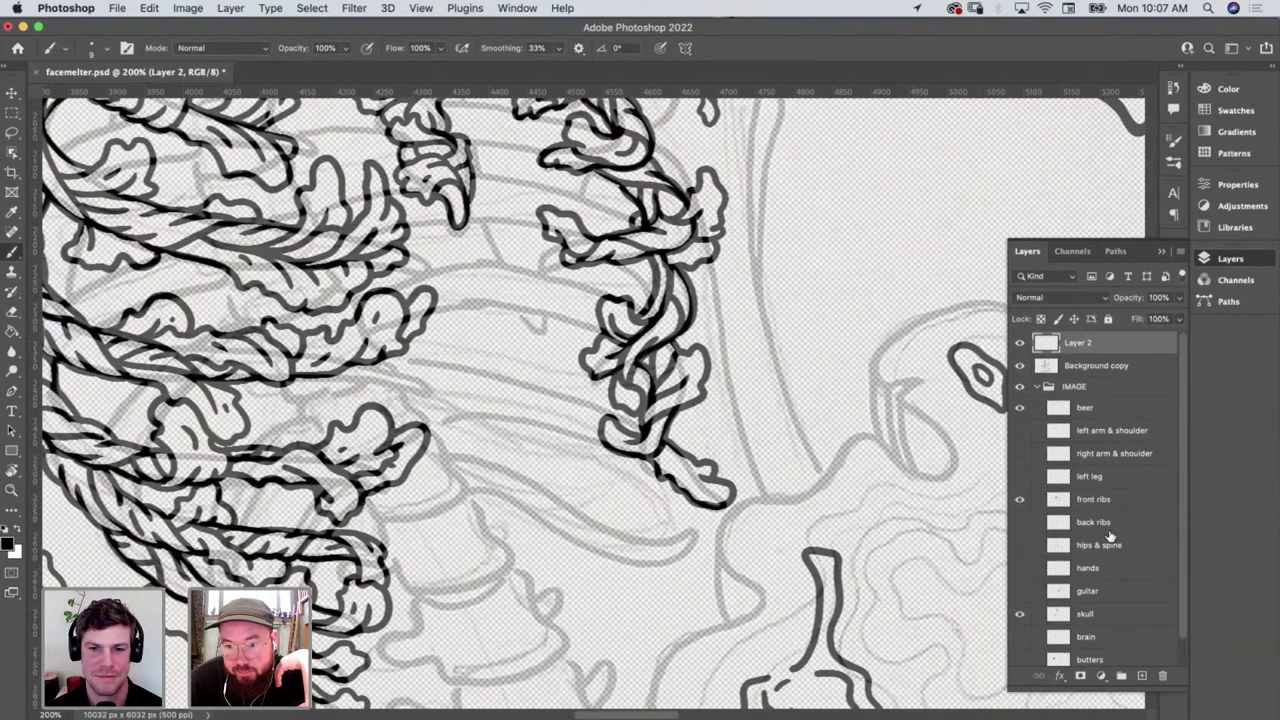
{"action": "left_click", "coordinate": [1020, 522]}
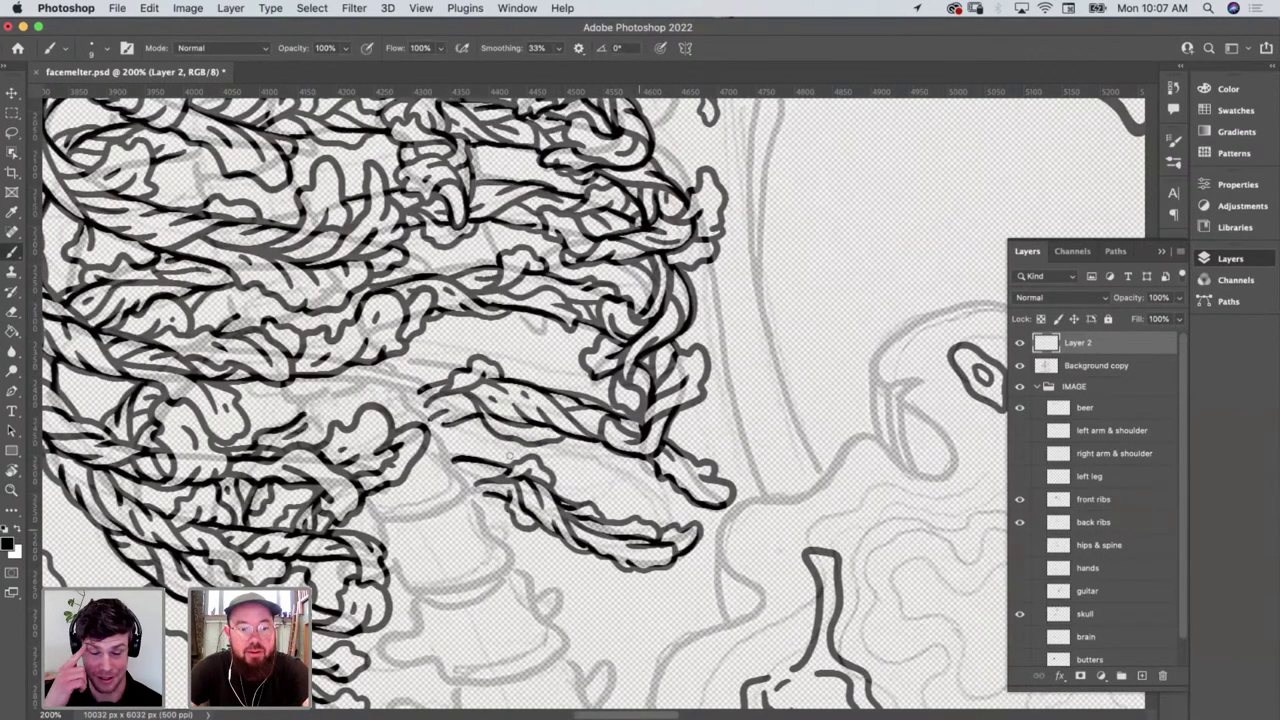
{"action": "key", "text": "z"}
{"action": "left_click", "coordinate": [505, 440], "text": "alt"}
{"action": "left_click", "coordinate": [505, 440], "text": "alt"}
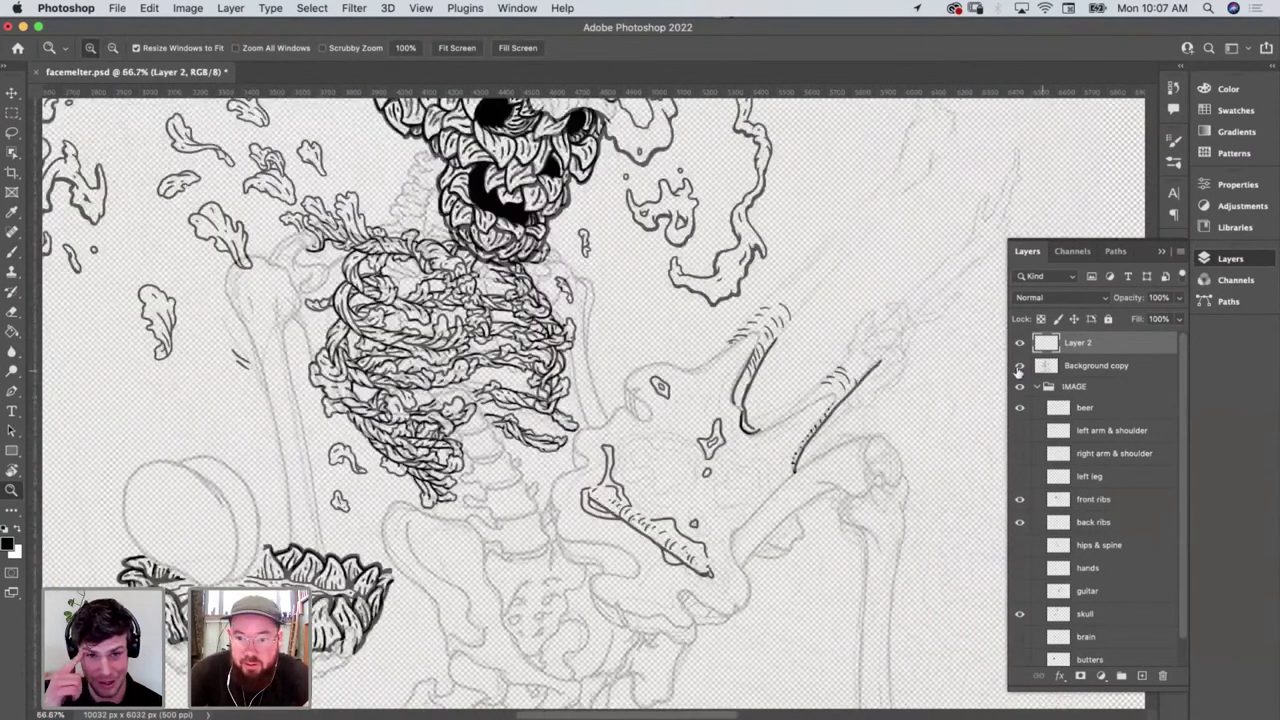
Temporarily hide the "Background copy" sketch to review the inked front and back ribs alone, and show it again
{"action": "left_click", "coordinate": [1020, 366]}
{"action": "scroll", "coordinate": [566, 336], "scroll_direction": "up", "scroll_amount": 3}
{"action": "scroll", "coordinate": [566, 336], "scroll_direction": "left", "scroll_amount": 1}
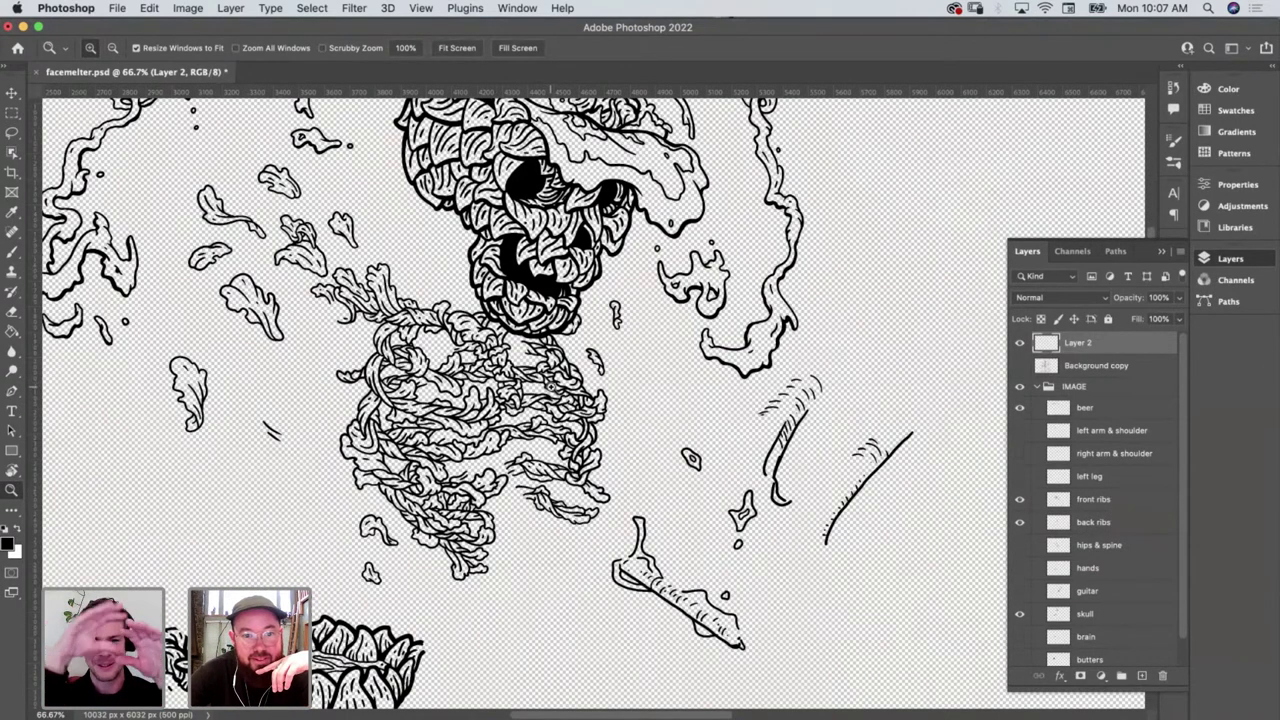
{"action": "scroll", "coordinate": [553, 391], "scroll_direction": "up", "scroll_amount": 2}
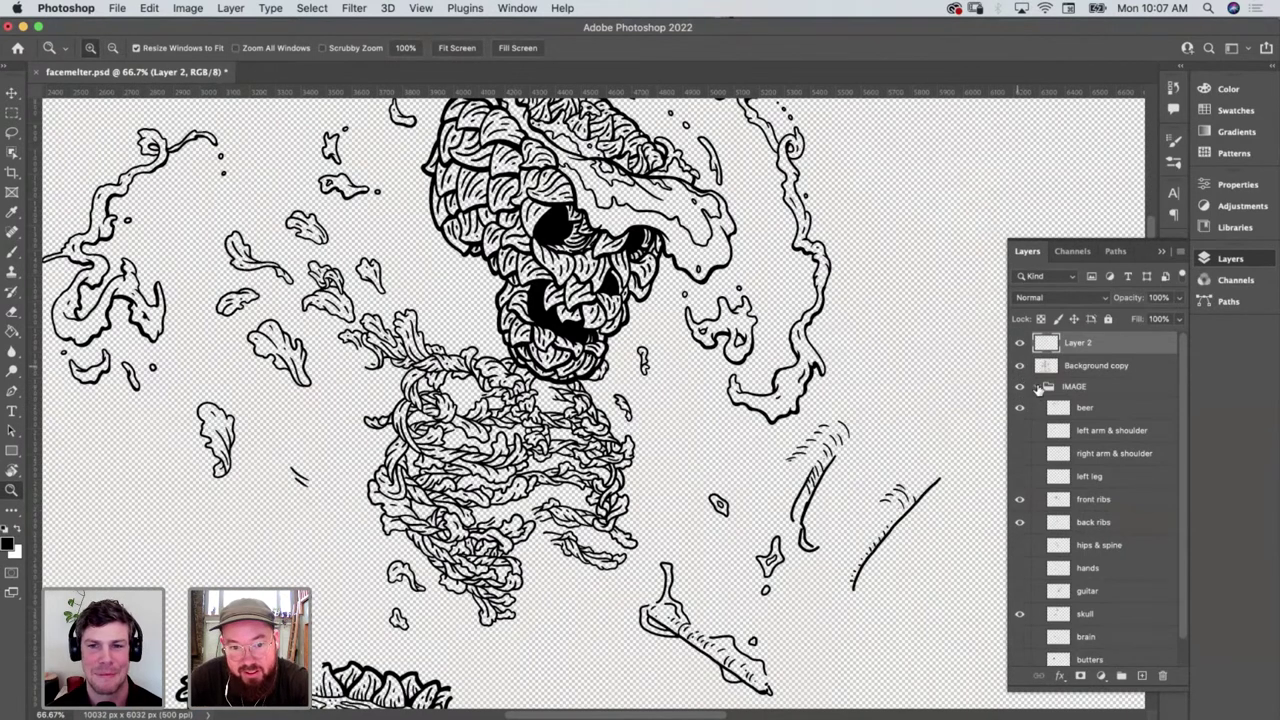
{"action": "left_click", "coordinate": [1019, 365]}
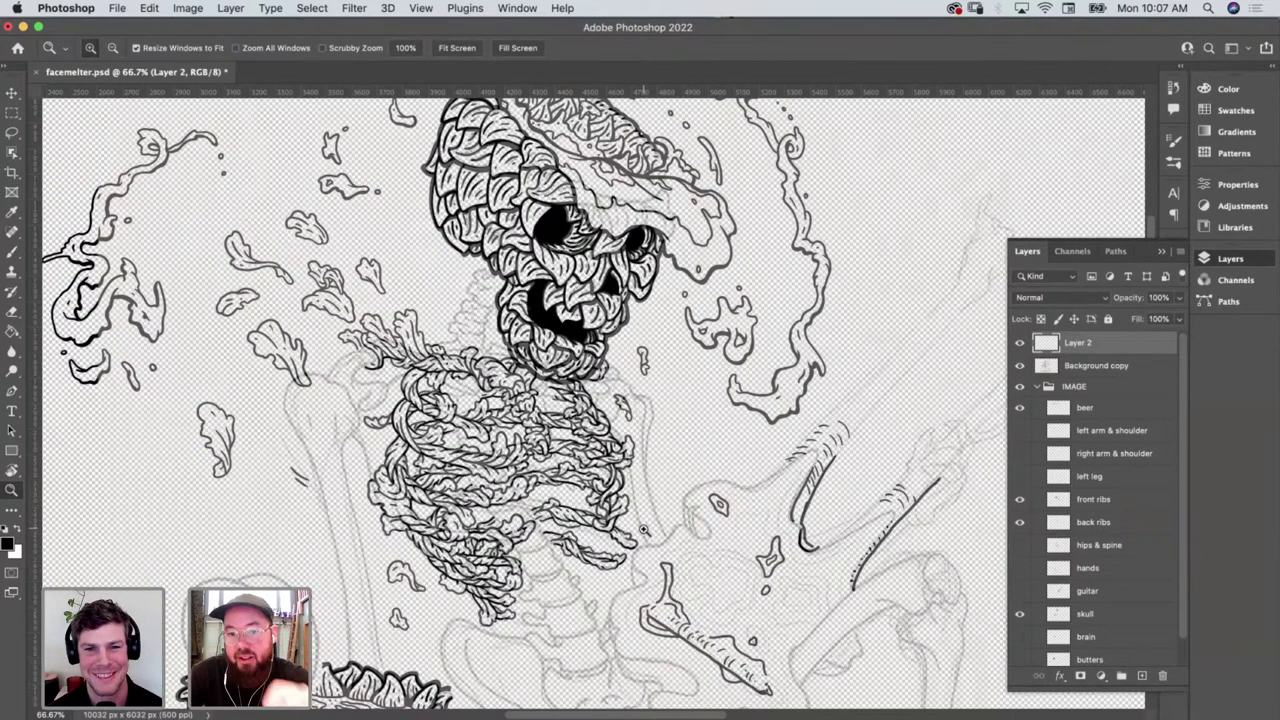
Collapse the IMAGE group and ink the tailbone on Layer 2 with a small pointed tip, a short stem and a curled leaf at the sacrum's base
{"action": "scroll", "coordinate": [643, 531], "scroll_direction": "down", "scroll_amount": 5}
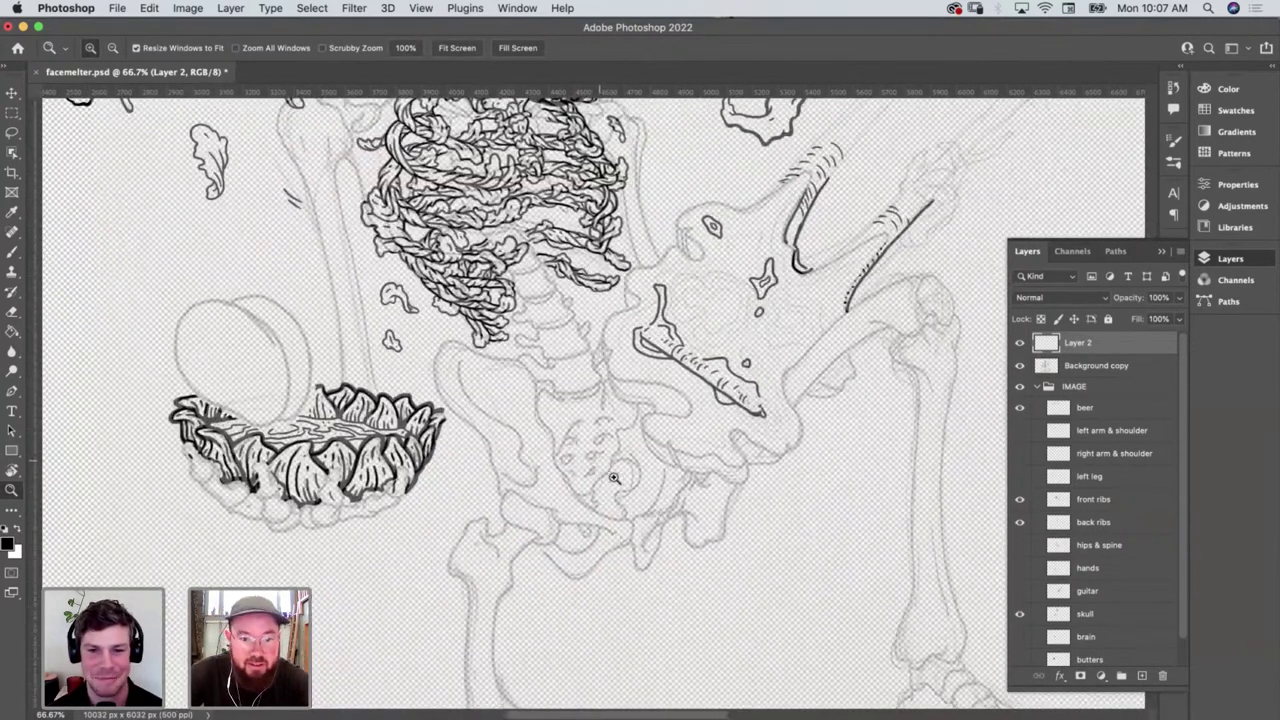
{"action": "left_click", "coordinate": [603, 465]}
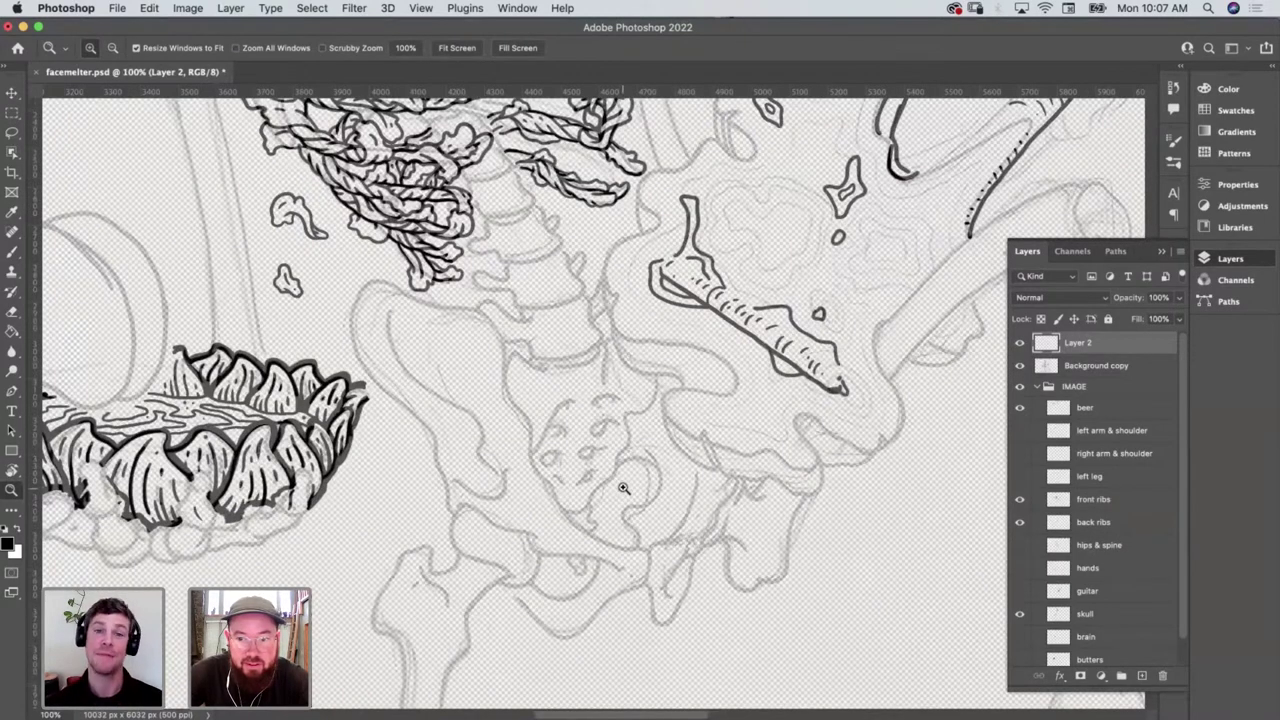
{"action": "left_click", "coordinate": [1037, 386]}
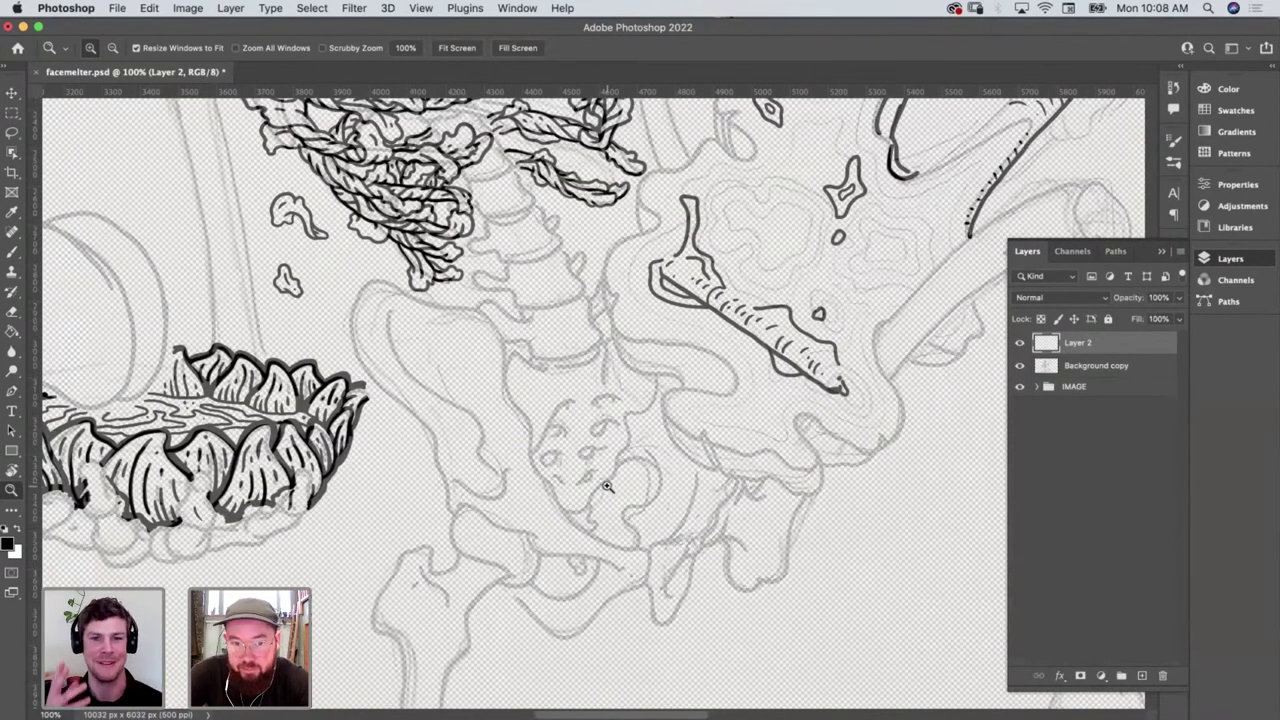
{"action": "key", "text": "b"}
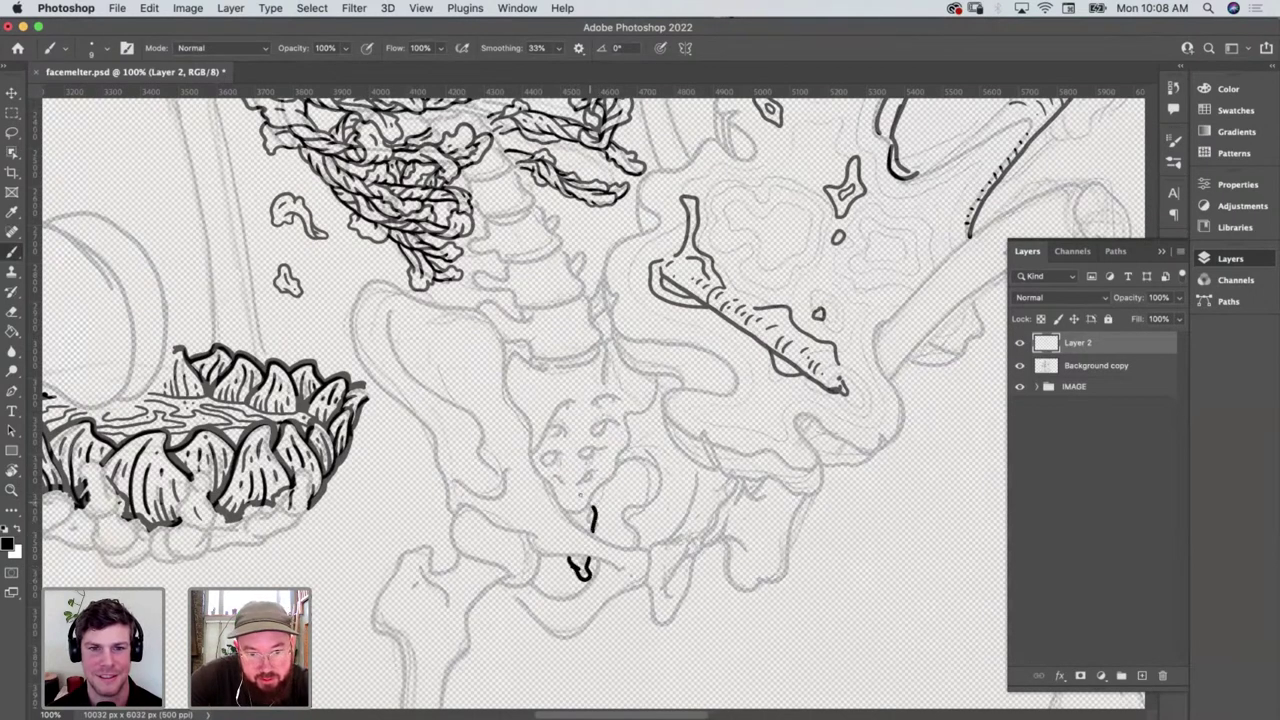
{"action": "left_click_drag", "start_coordinate": [578, 513], "coordinate": [618, 482]}
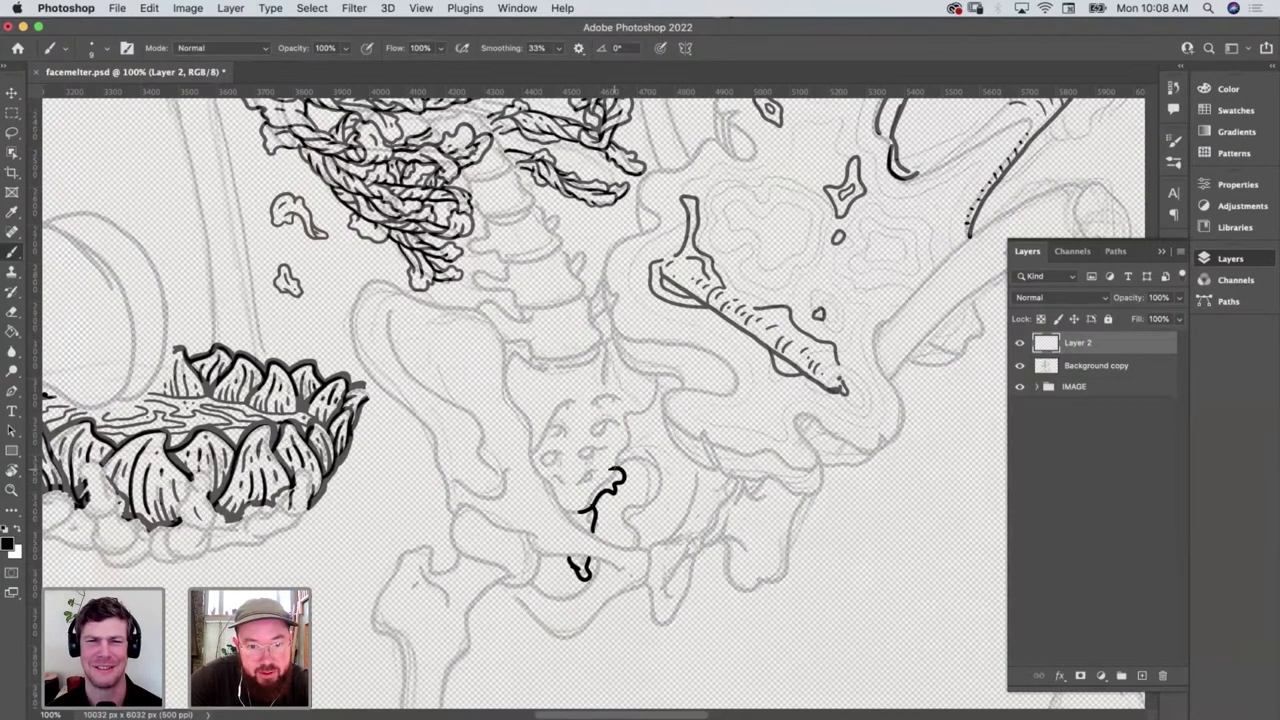
{"action": "mouse_move", "coordinate": [596, 488]}
{"action": "left_mouse_down"}
{"action": "mouse_move", "coordinate": [588, 504]}
{"action": "mouse_move", "coordinate": [555, 483]}
{"action": "left_mouse_up"}
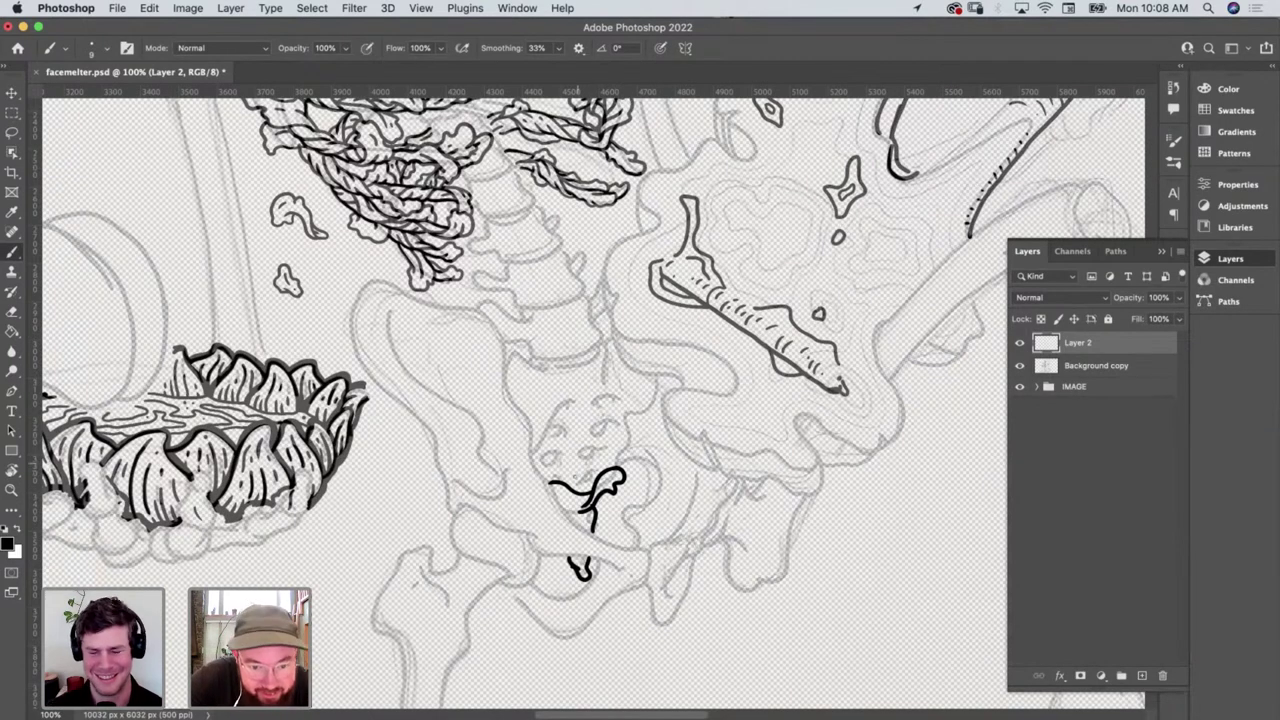
{"action": "mouse_move", "coordinate": [572, 464]}
{"action": "left_mouse_down"}
{"action": "mouse_move", "coordinate": [620, 436]}
{"action": "mouse_move", "coordinate": [636, 447]}
{"action": "left_mouse_up"}
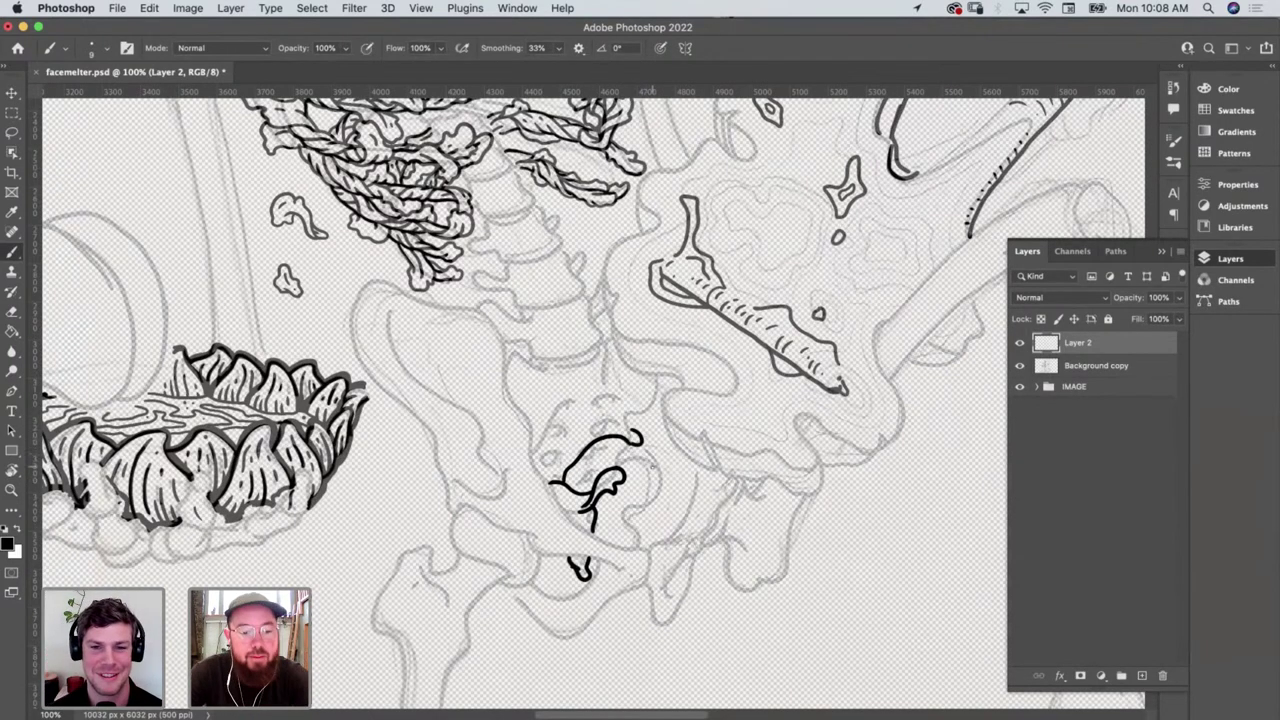
{"action": "key", "text": "super+z"}
{"action": "key", "text": "super+z"}
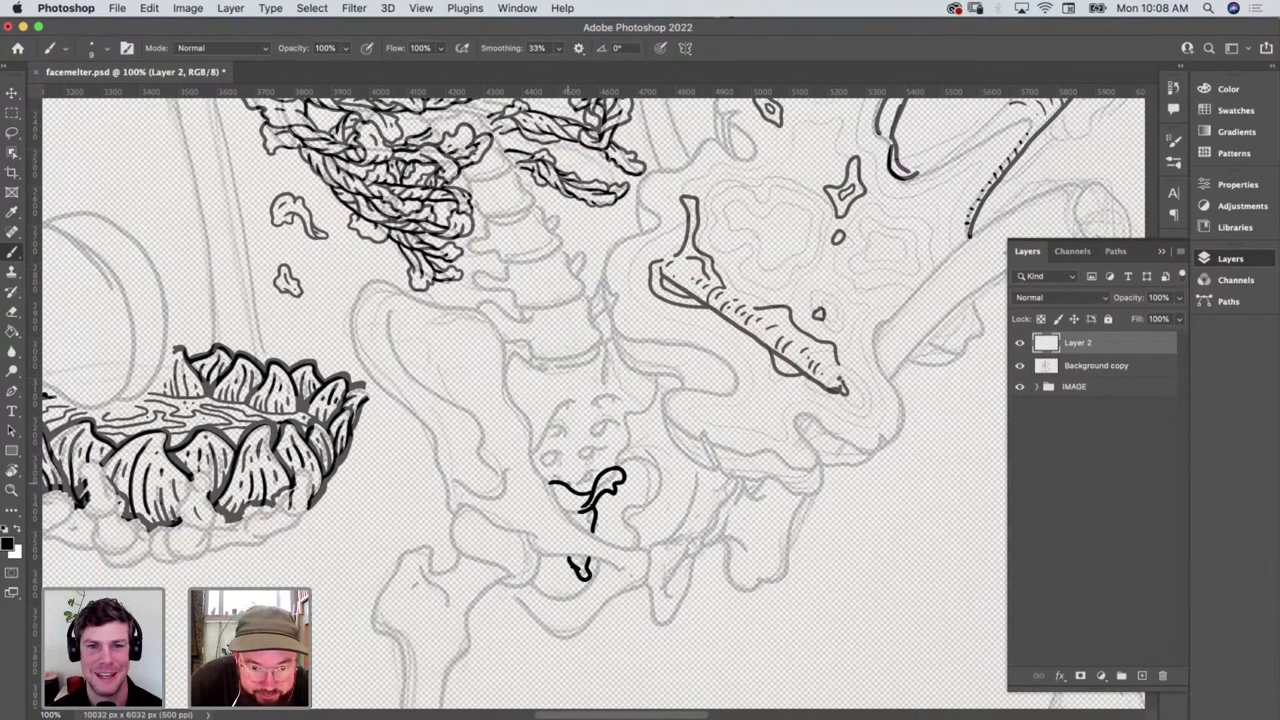
Ink overlapping curled leaves with inner fold lines over the lower and middle sacrum, following the sketch above the tailbone
{"action": "left_click_drag", "start_coordinate": [570, 486], "coordinate": [589, 457]}
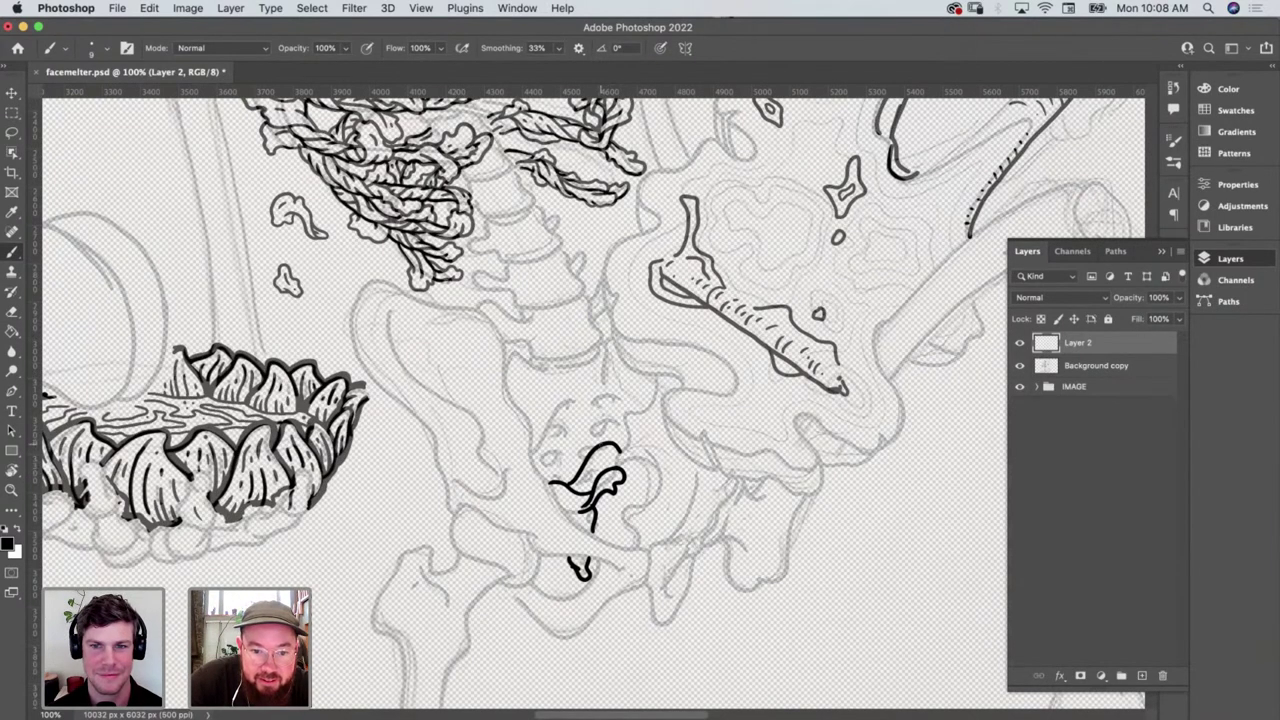
{"action": "left_click_drag", "start_coordinate": [624, 444], "coordinate": [608, 440]}
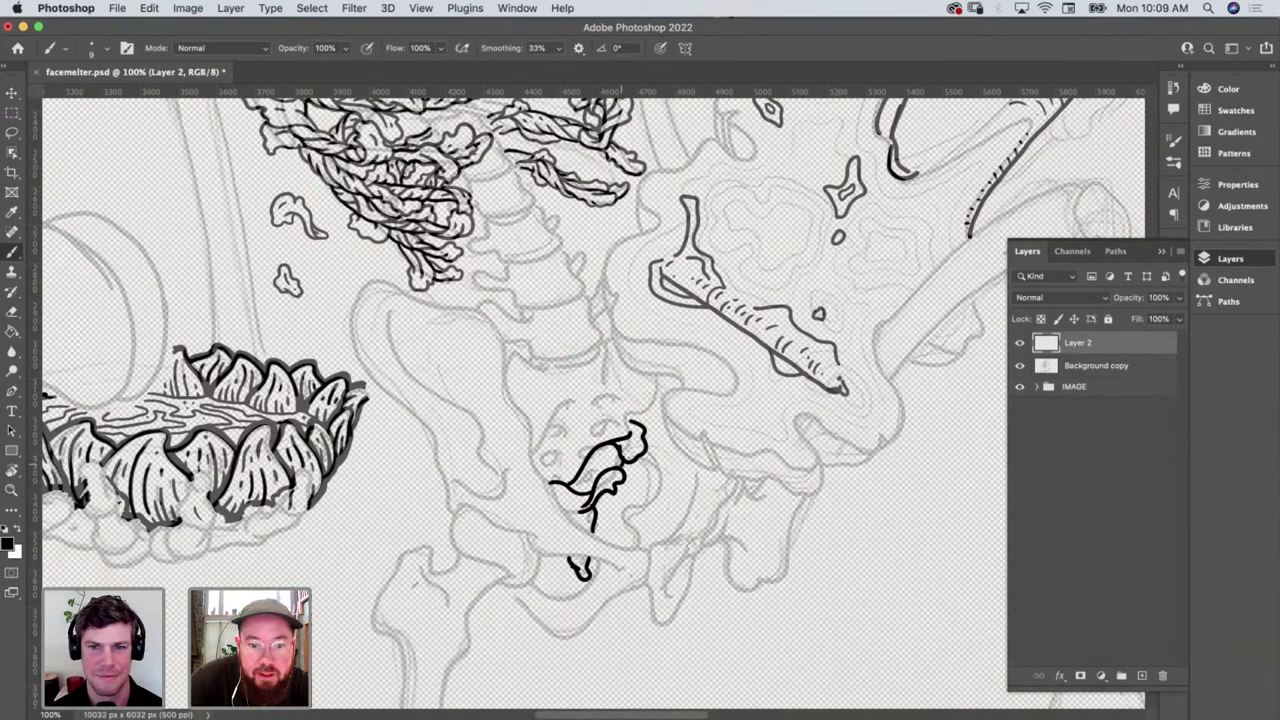
{"action": "left_click_drag", "start_coordinate": [576, 492], "coordinate": [606, 452]}
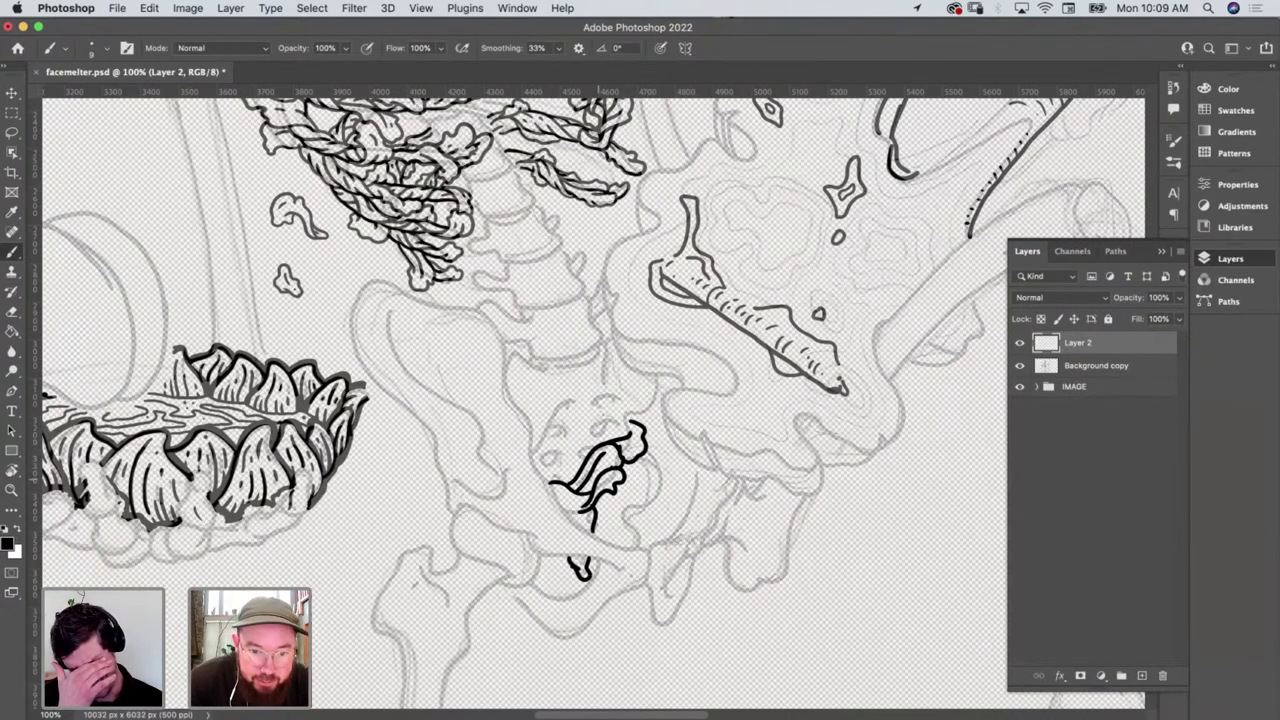
{"action": "mouse_move", "coordinate": [584, 467]}
{"action": "left_mouse_down"}
{"action": "mouse_move", "coordinate": [534, 435]}
{"action": "mouse_move", "coordinate": [546, 457]}
{"action": "mouse_move", "coordinate": [534, 451]}
{"action": "left_mouse_up"}
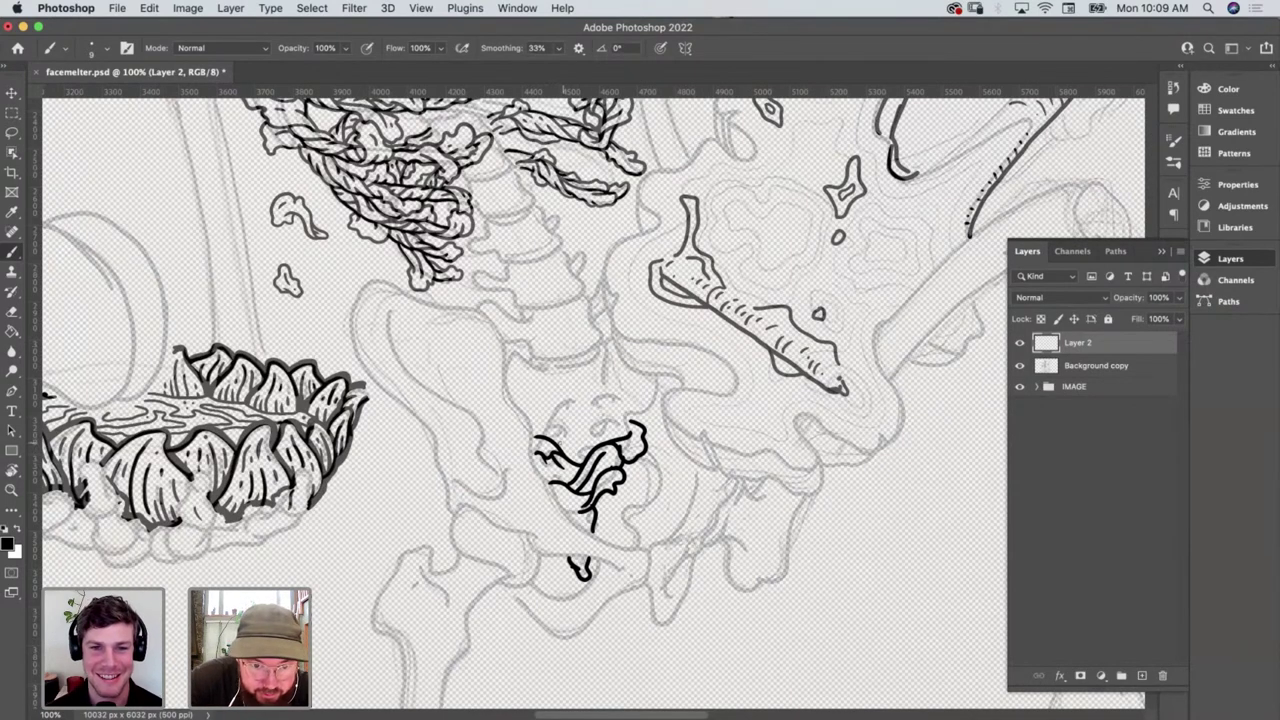
{"action": "mouse_move", "coordinate": [557, 442]}
{"action": "left_mouse_down"}
{"action": "mouse_move", "coordinate": [571, 425]}
{"action": "mouse_move", "coordinate": [643, 418]}
{"action": "mouse_move", "coordinate": [657, 395]}
{"action": "left_mouse_up"}
{"action": "mouse_move", "coordinate": [561, 429]}
{"action": "left_mouse_down"}
{"action": "mouse_move", "coordinate": [656, 396]}
{"action": "mouse_move", "coordinate": [611, 444]}
{"action": "left_mouse_up"}
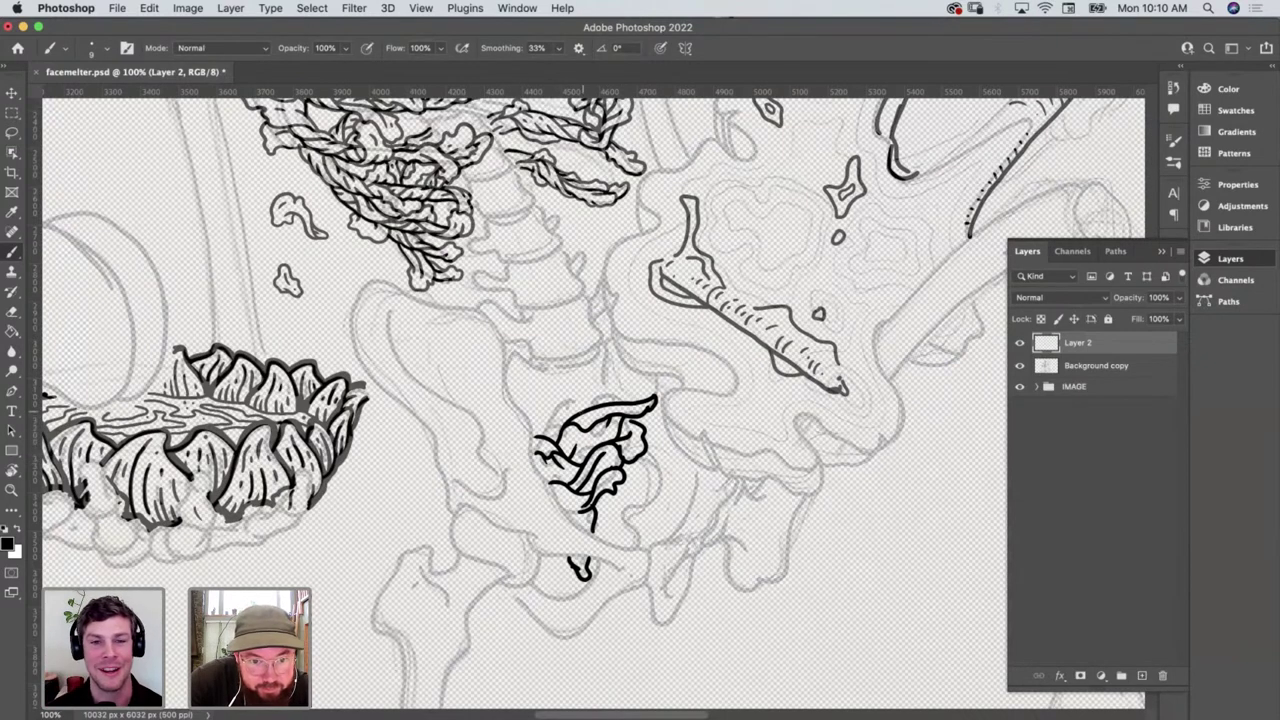
{"action": "mouse_move", "coordinate": [582, 412]}
{"action": "left_mouse_down"}
{"action": "mouse_move", "coordinate": [522, 414]}
{"action": "mouse_move", "coordinate": [542, 422]}
{"action": "mouse_move", "coordinate": [530, 424]}
{"action": "left_mouse_up"}
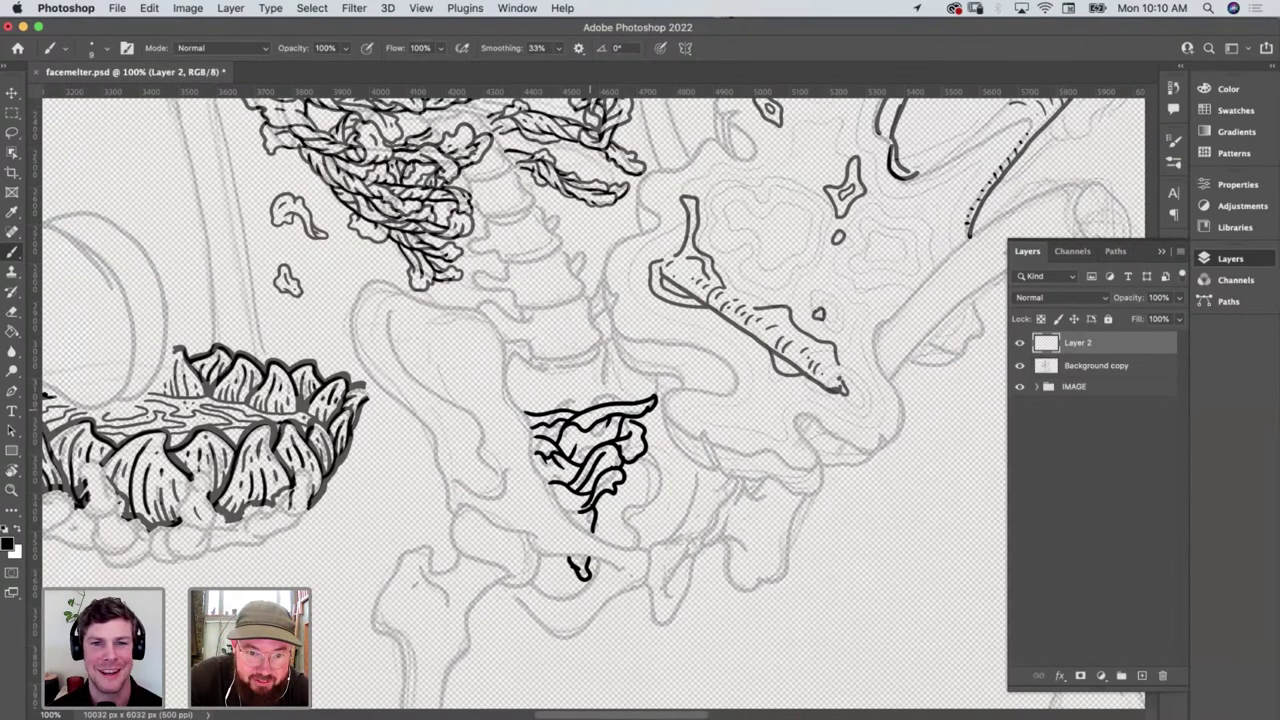
Ink the sacrum's upper section with wavy leaf edges spreading to both sides and short fold lines up to the spine's base
{"action": "mouse_move", "coordinate": [591, 406]}
{"action": "left_mouse_down"}
{"action": "mouse_move", "coordinate": [600, 352]}
{"action": "mouse_move", "coordinate": [609, 346]}
{"action": "mouse_move", "coordinate": [594, 370]}
{"action": "mouse_move", "coordinate": [630, 375]}
{"action": "left_mouse_up"}
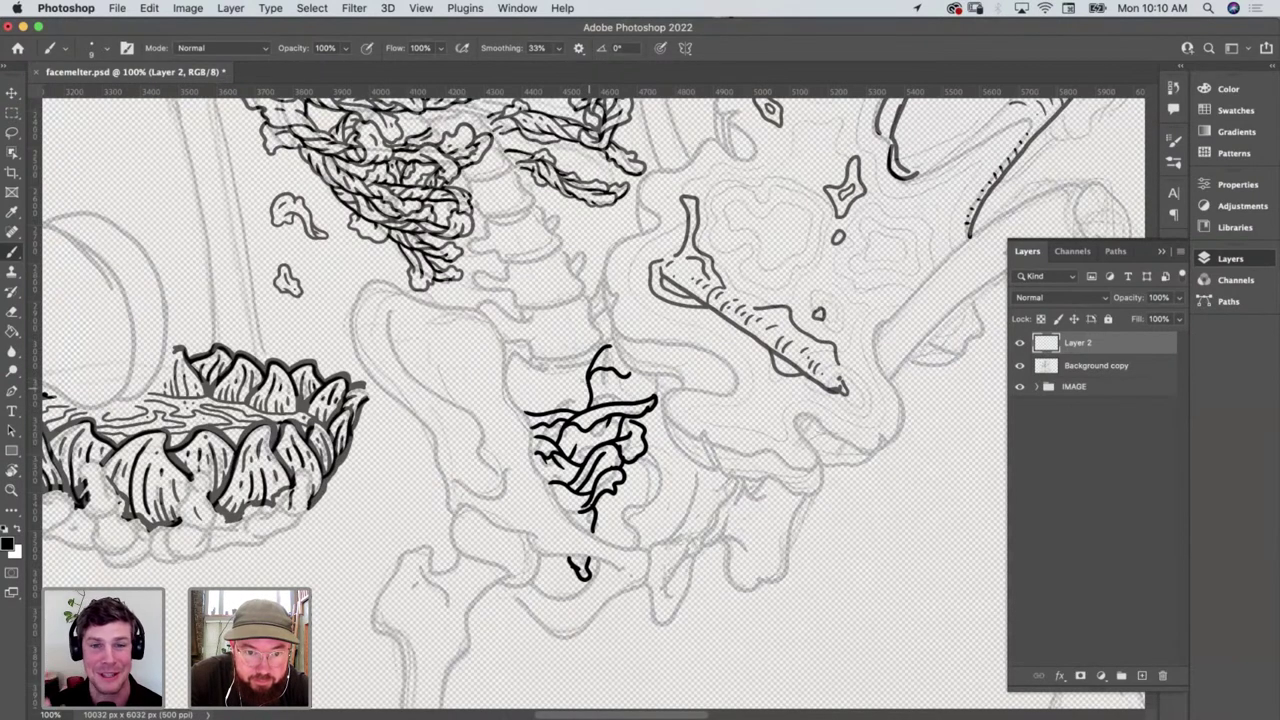
{"action": "mouse_move", "coordinate": [585, 380]}
{"action": "left_mouse_down"}
{"action": "mouse_move", "coordinate": [540, 364]}
{"action": "mouse_move", "coordinate": [522, 384]}
{"action": "mouse_move", "coordinate": [552, 382]}
{"action": "mouse_move", "coordinate": [514, 398]}
{"action": "mouse_move", "coordinate": [501, 356]}
{"action": "left_mouse_up"}
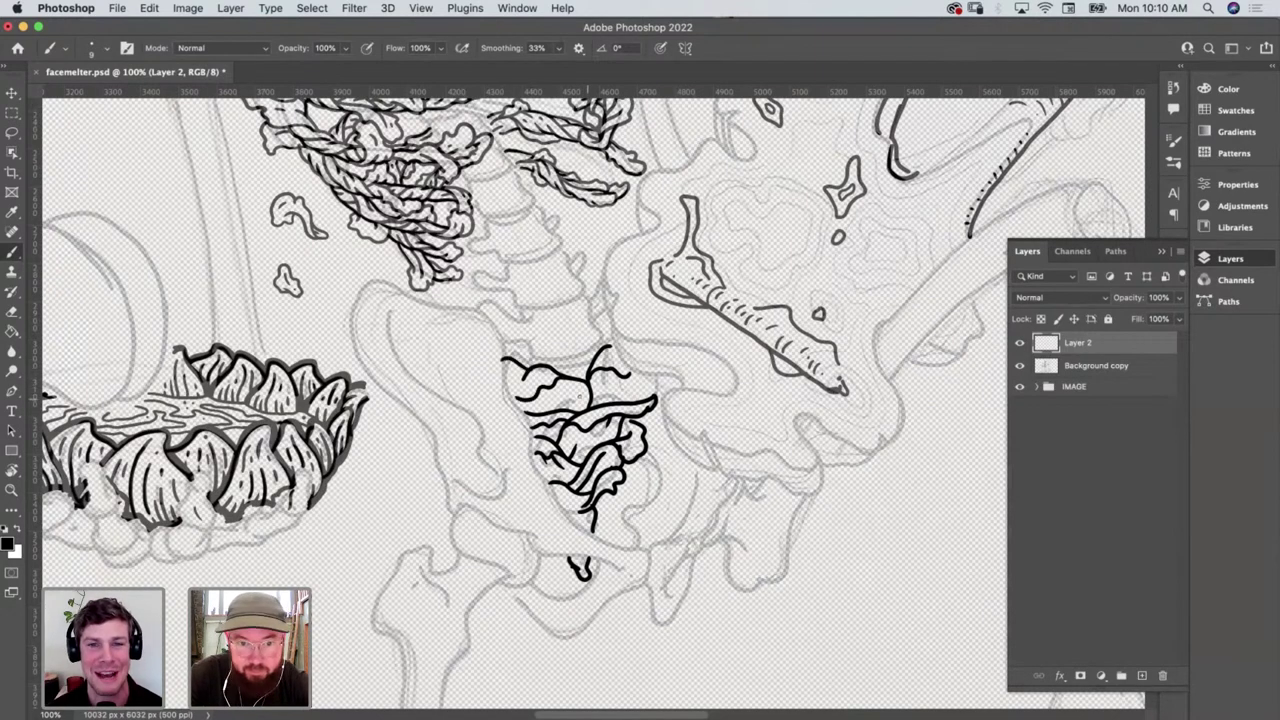
{"action": "left_click_drag", "start_coordinate": [577, 385], "coordinate": [580, 404]}
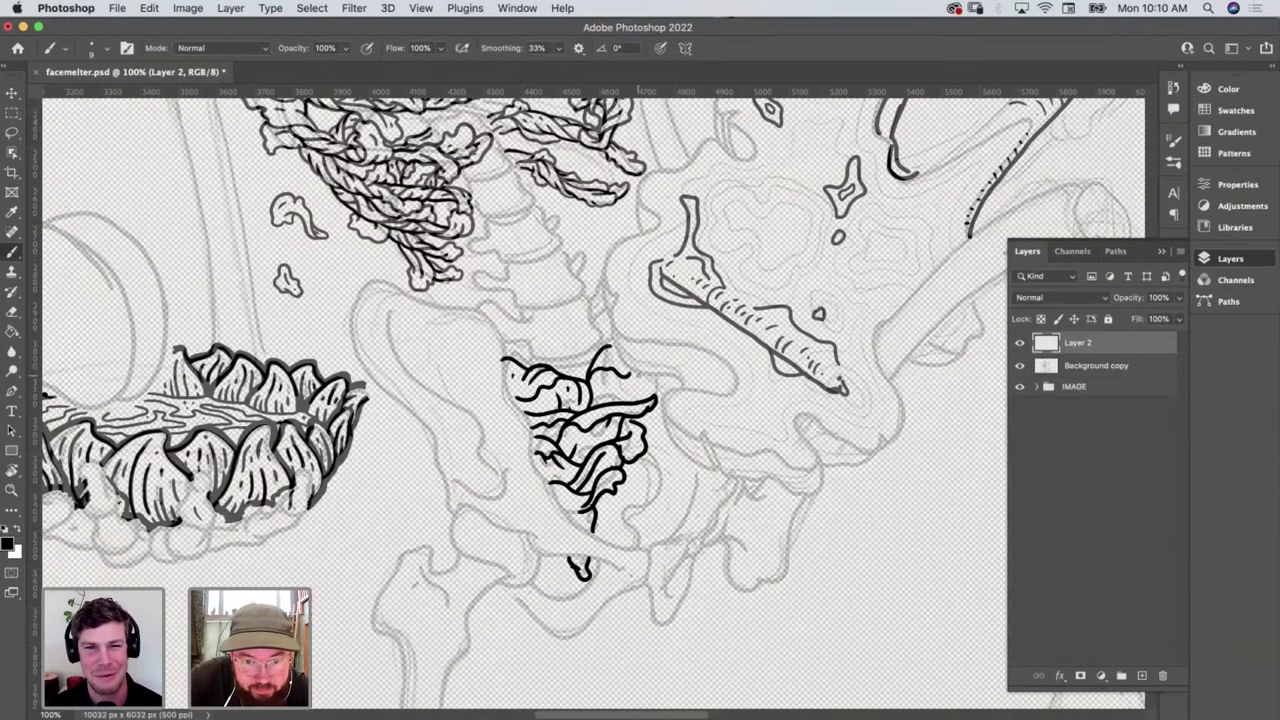
{"action": "mouse_move", "coordinate": [637, 378]}
{"action": "left_mouse_down"}
{"action": "mouse_move", "coordinate": [655, 377]}
{"action": "mouse_move", "coordinate": [610, 372]}
{"action": "mouse_move", "coordinate": [612, 356]}
{"action": "left_mouse_up"}
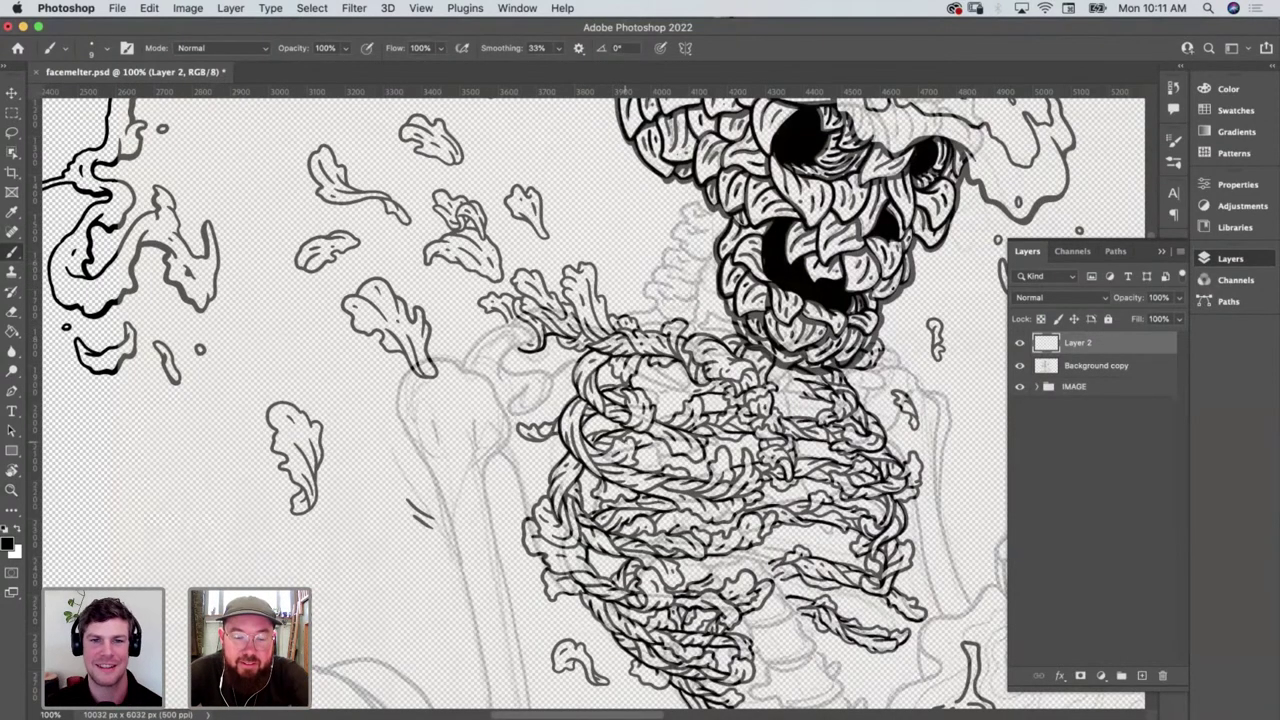
Ink the wavy outer edge of the left hip bone along the sketched contour, from its lower bend up toward the crest
{"action": "scroll", "coordinate": [600, 400], "scroll_direction": "down", "scroll_amount": 4}
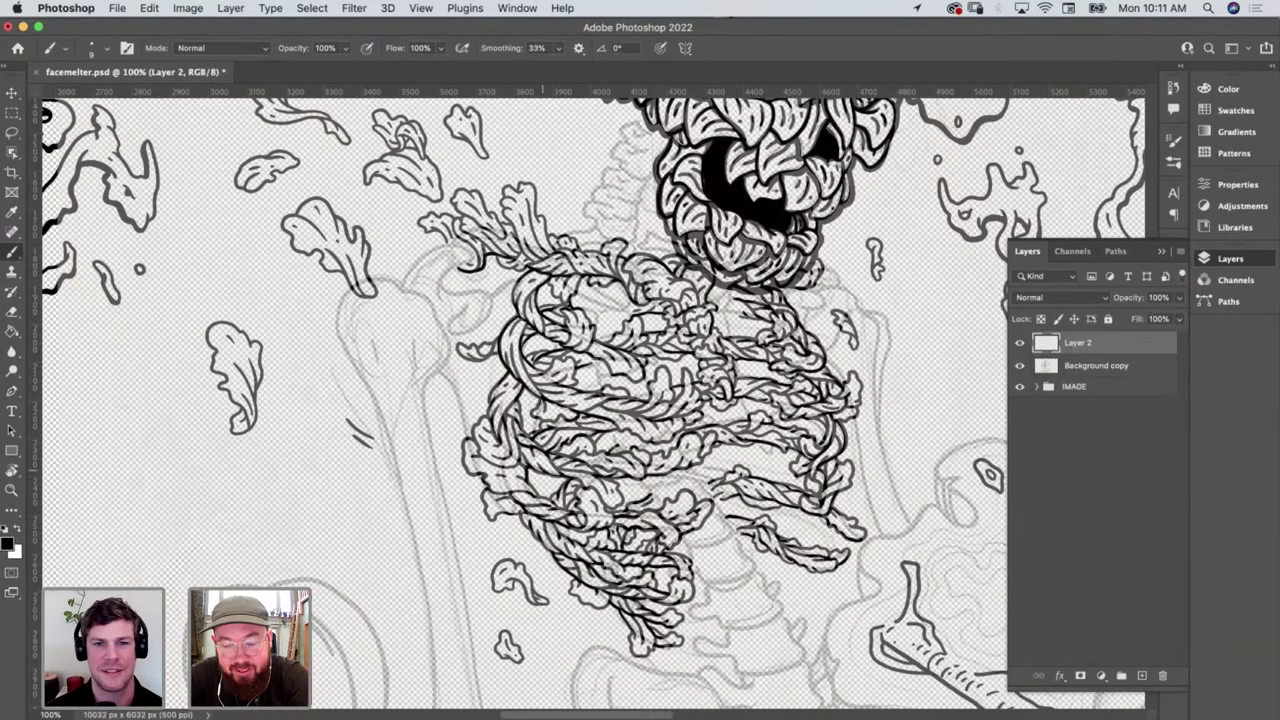
{"action": "scroll", "coordinate": [543, 466], "scroll_direction": "down", "scroll_amount": 5}
{"action": "scroll", "coordinate": [543, 466], "scroll_direction": "right", "scroll_amount": 4}
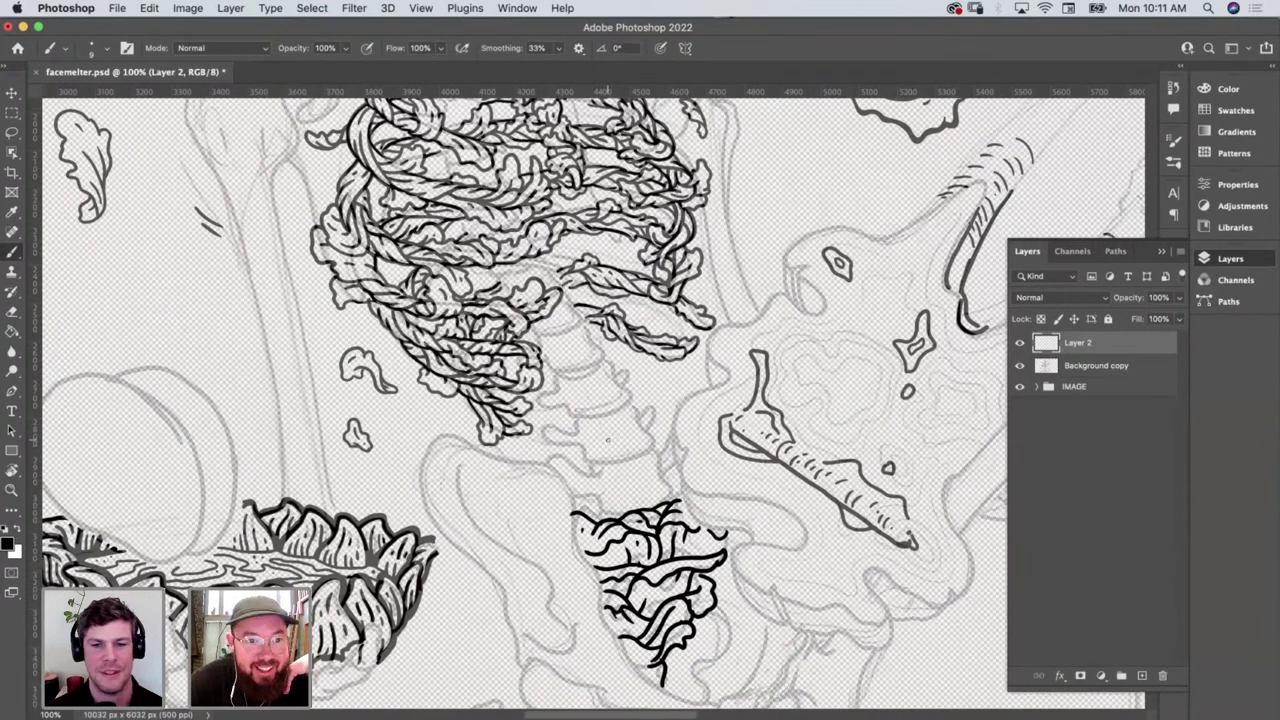
{"action": "scroll", "coordinate": [613, 400], "scroll_direction": "down", "scroll_amount": 4}
{"action": "scroll", "coordinate": [613, 400], "scroll_direction": "right", "scroll_amount": 4}
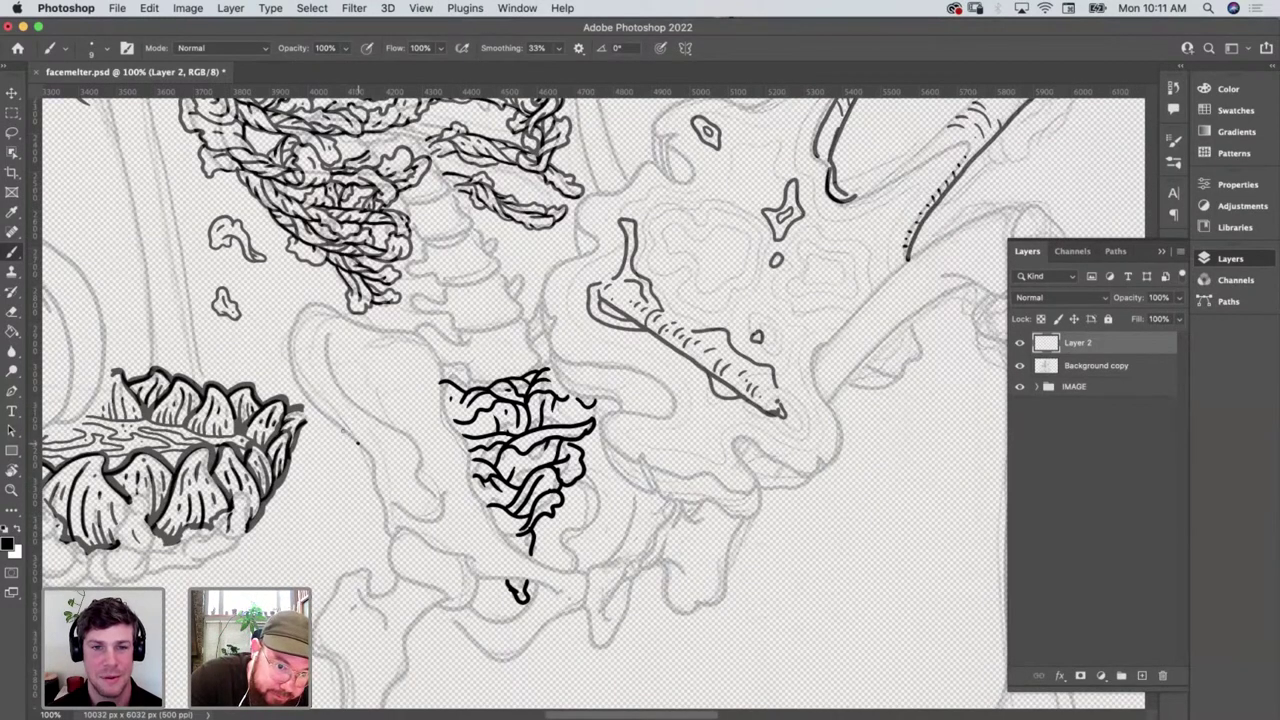
{"action": "left_click_drag", "start_coordinate": [358, 444], "coordinate": [320, 423]}
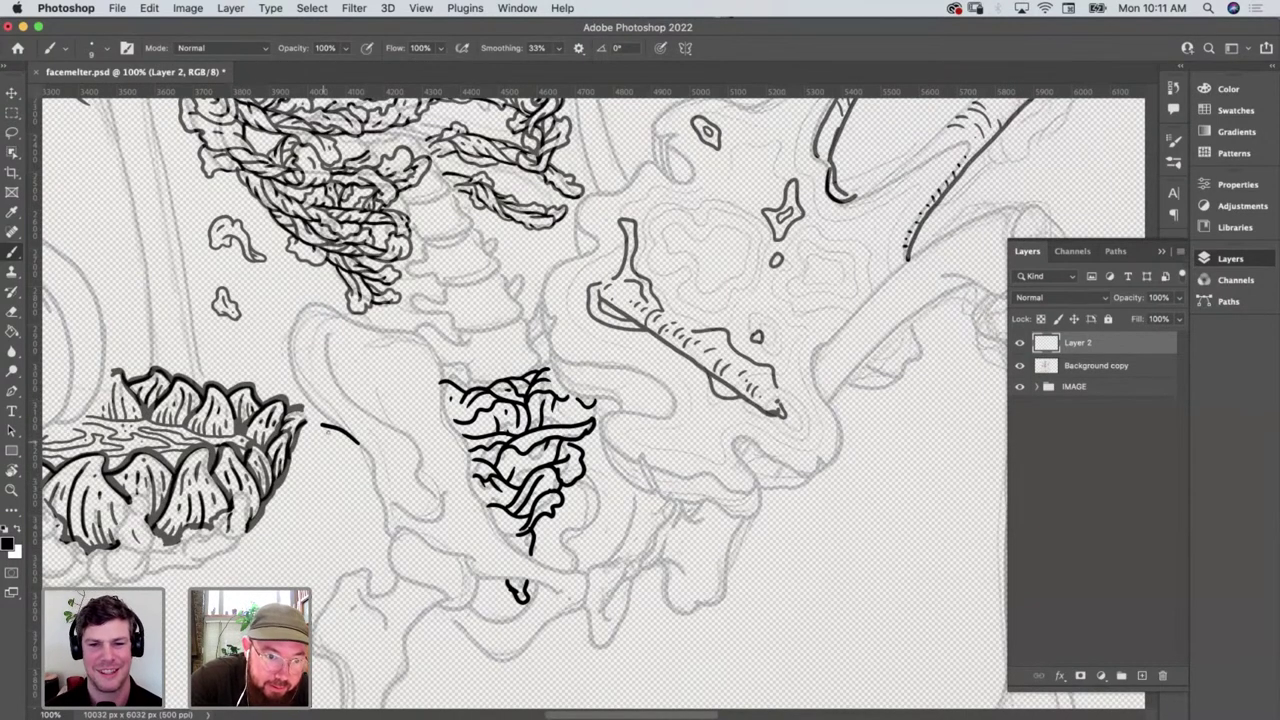
{"action": "mouse_move", "coordinate": [322, 425]}
{"action": "left_mouse_down"}
{"action": "mouse_move", "coordinate": [293, 380]}
{"action": "mouse_move", "coordinate": [291, 331]}
{"action": "left_mouse_up"}
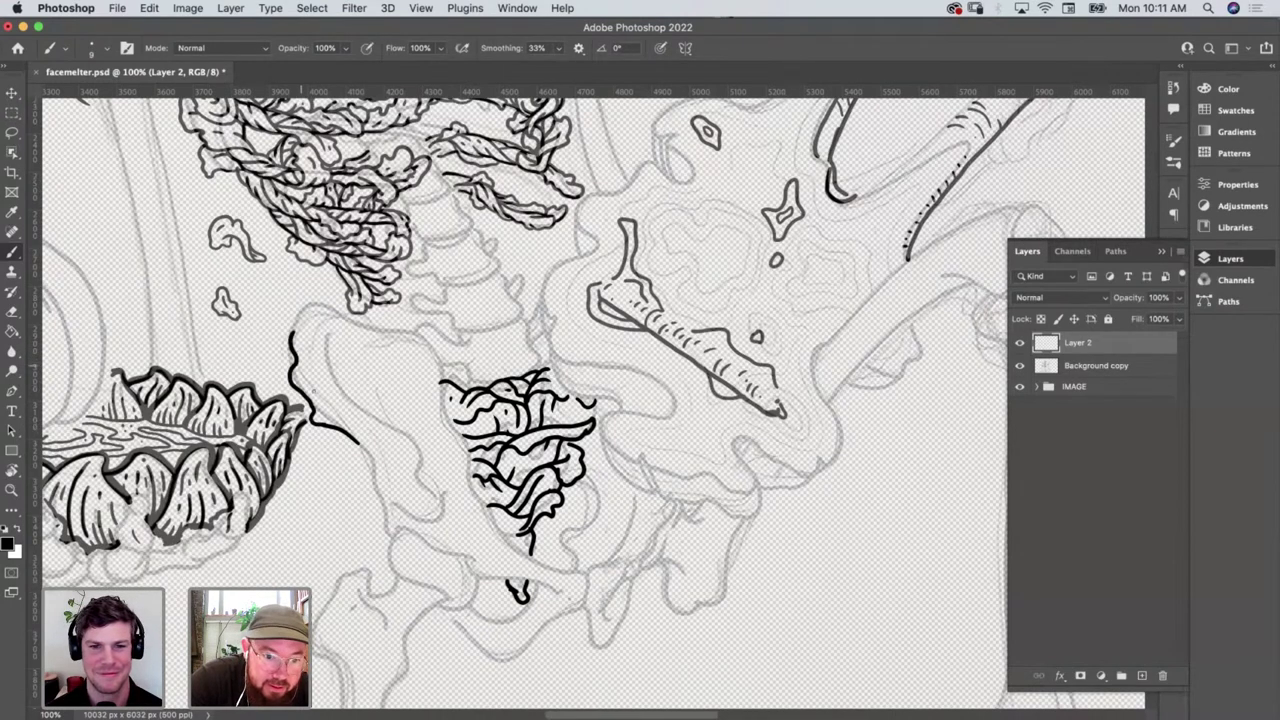
Switch to Safari, open the enlarged BIENVILLE illustration from the 2021 portfolio page to examine its skeletons, and return to Photoshop
{"action": "key", "text": "super+Tab"}
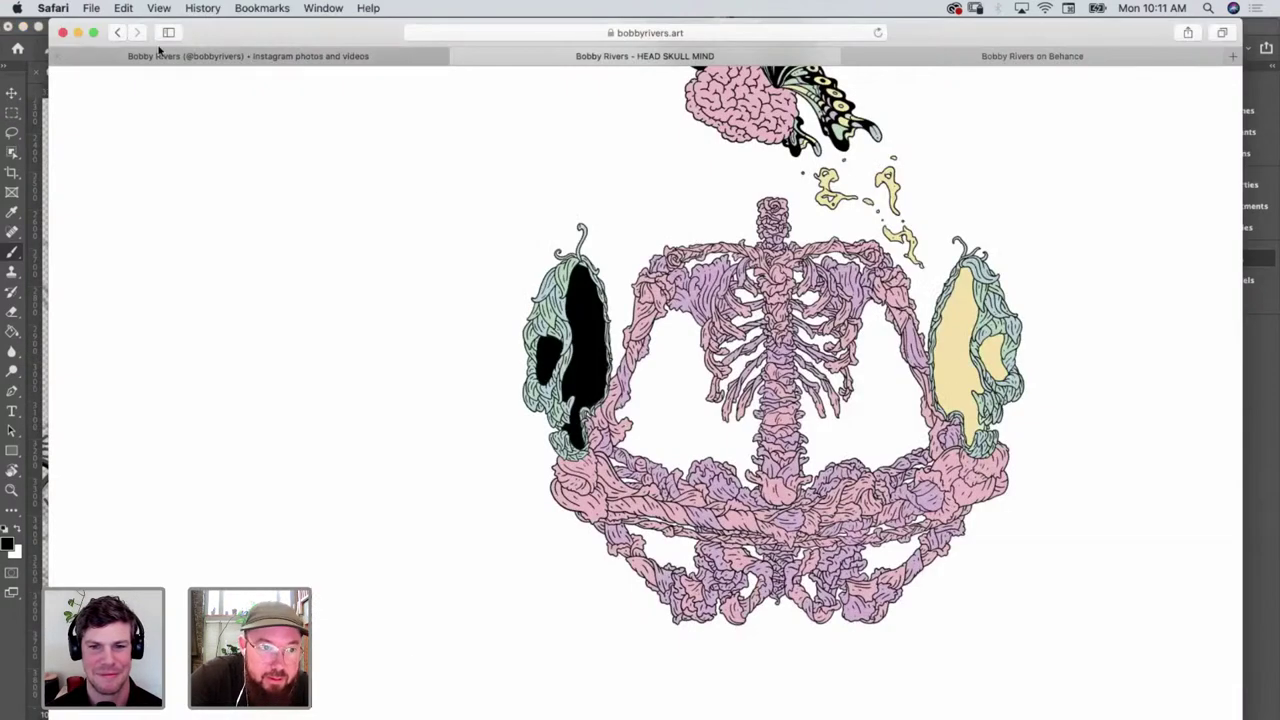
{"action": "left_click", "coordinate": [115, 33]}
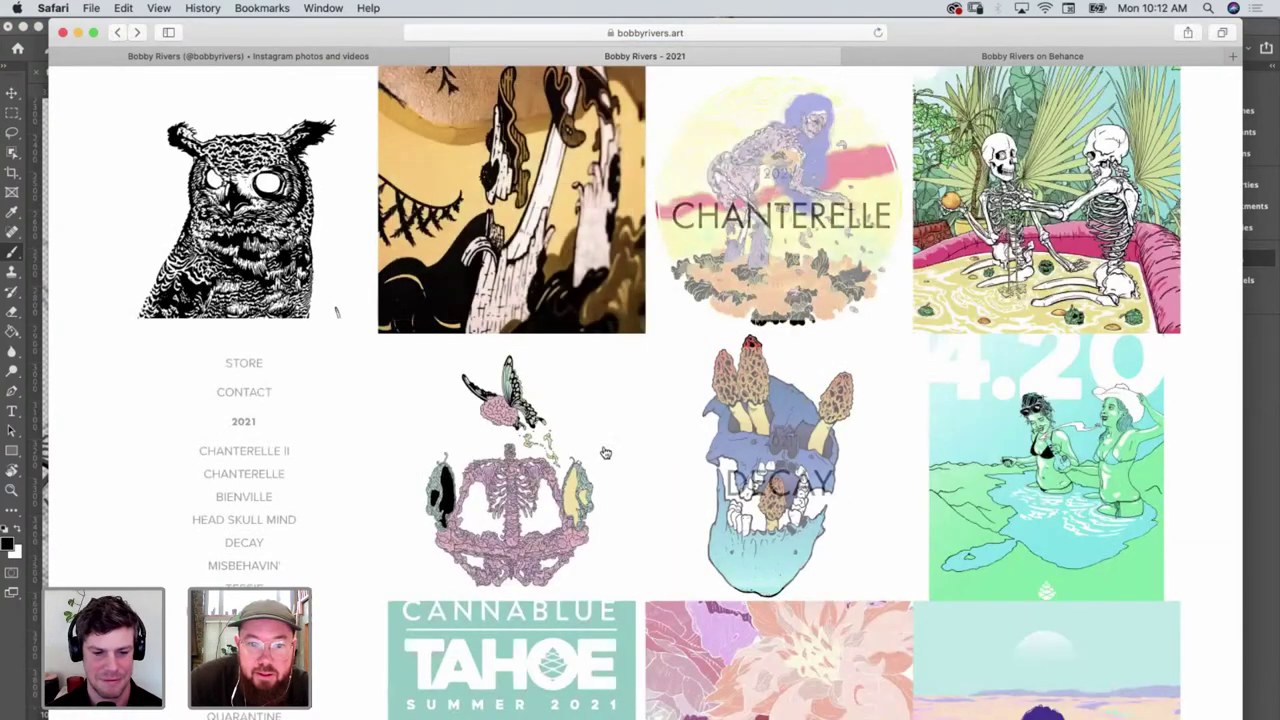
{"action": "left_click", "coordinate": [948, 241]}
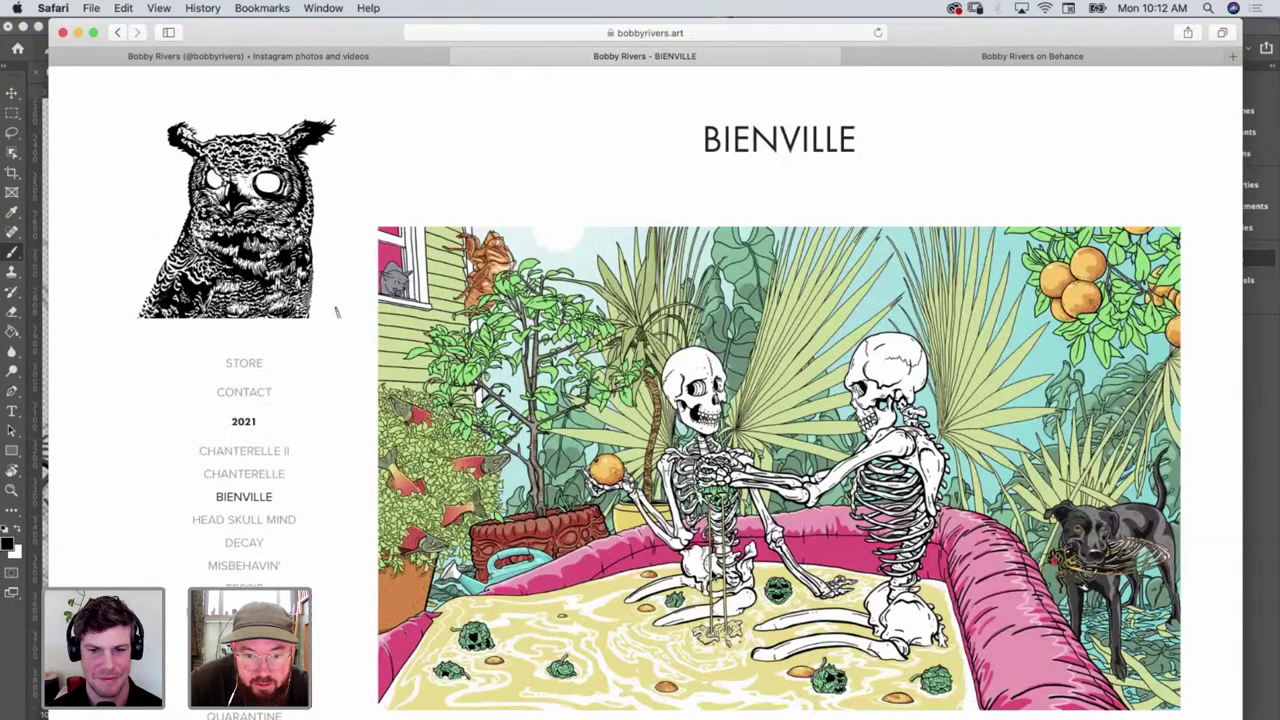
{"action": "left_click", "coordinate": [716, 567]}
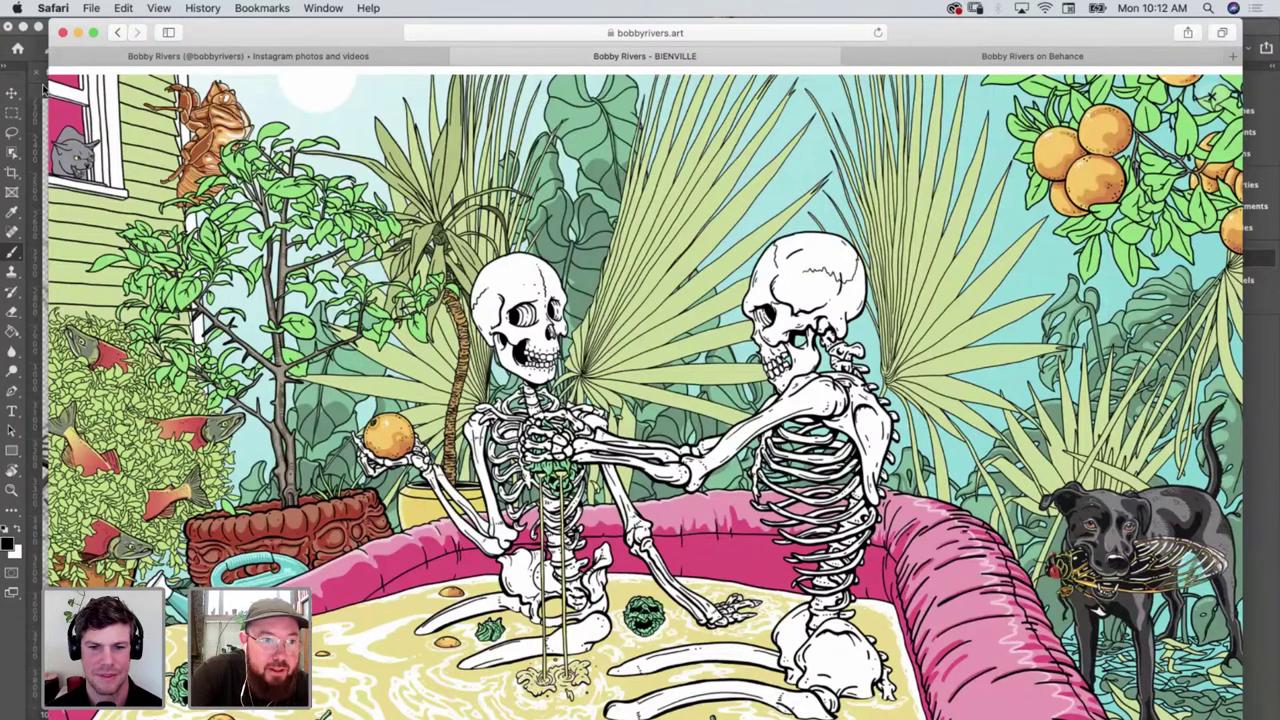
{"action": "left_click", "coordinate": [38, 148]}
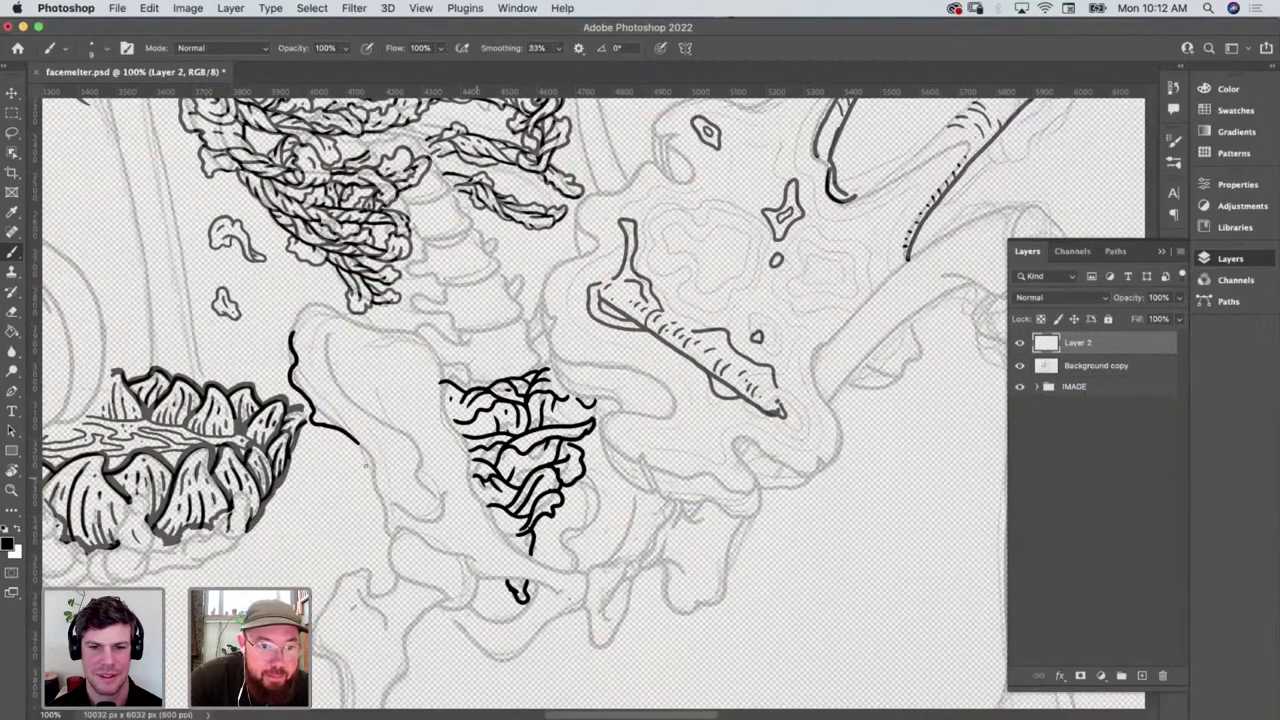
Ink the left hip's upper part as a broad leaf with a rounded crest, a tapering lower edge and curved inner veins
{"action": "mouse_move", "coordinate": [388, 494]}
{"action": "left_mouse_down"}
{"action": "mouse_move", "coordinate": [396, 461]}
{"action": "mouse_move", "coordinate": [388, 433]}
{"action": "mouse_move", "coordinate": [319, 376]}
{"action": "mouse_move", "coordinate": [330, 379]}
{"action": "mouse_move", "coordinate": [333, 335]}
{"action": "mouse_move", "coordinate": [297, 313]}
{"action": "left_mouse_up"}
{"action": "mouse_move", "coordinate": [322, 307]}
{"action": "left_mouse_down"}
{"action": "mouse_move", "coordinate": [365, 328]}
{"action": "mouse_move", "coordinate": [380, 356]}
{"action": "mouse_move", "coordinate": [382, 428]}
{"action": "mouse_move", "coordinate": [358, 360]}
{"action": "mouse_move", "coordinate": [352, 391]}
{"action": "left_mouse_up"}
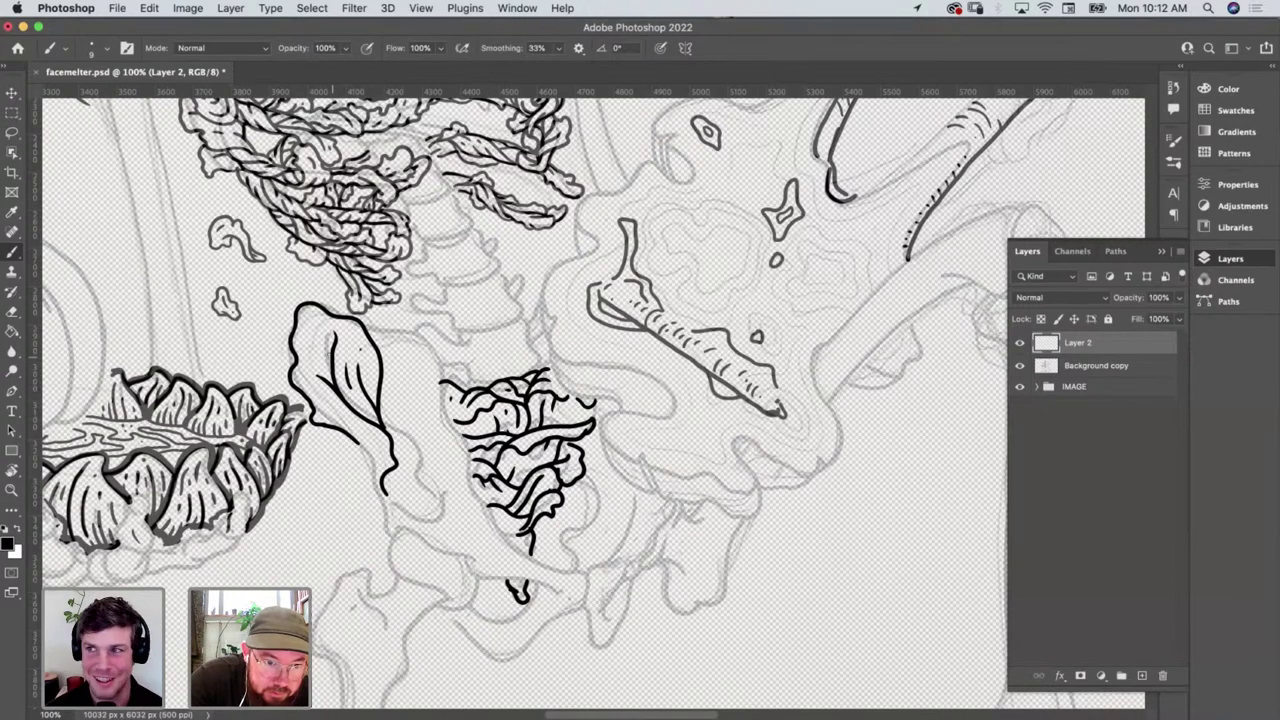
{"action": "left_click_drag", "start_coordinate": [322, 350], "coordinate": [318, 337]}
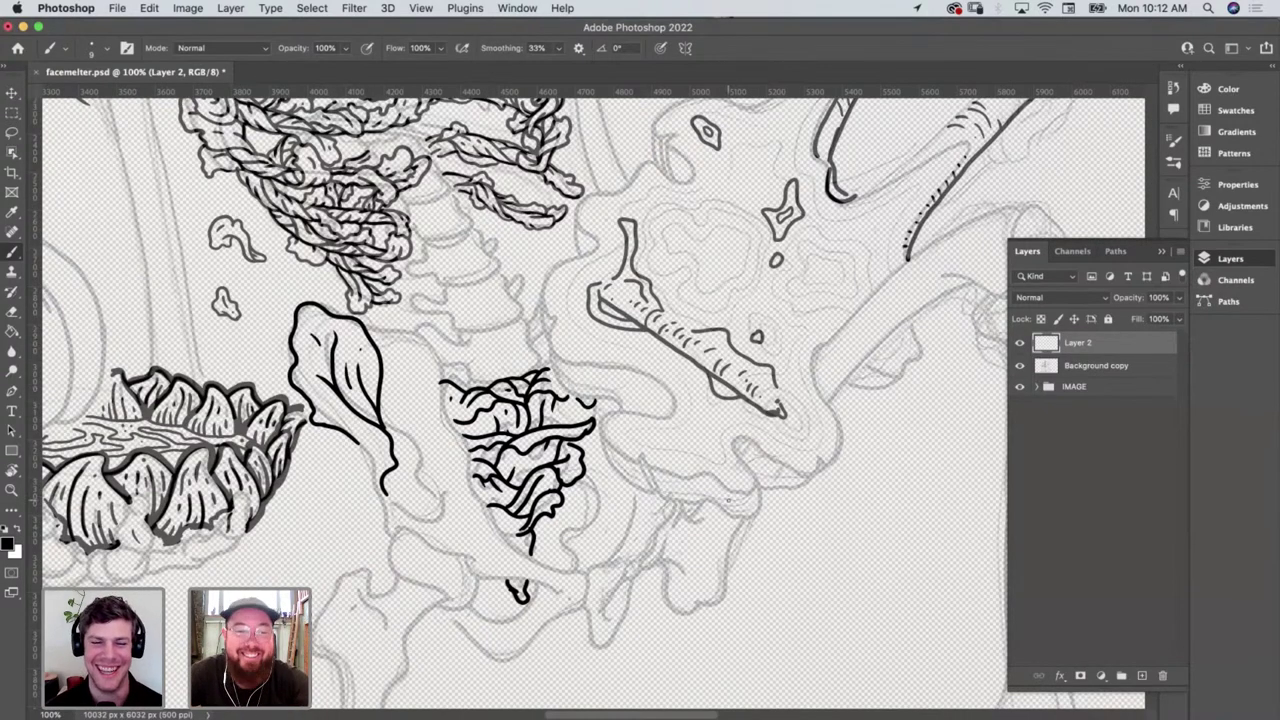
Ink the left hip's narrow stem and folded lower leaf, and add a second veined leaf beside the first on the hip's inner side
{"action": "scroll", "coordinate": [728, 498], "scroll_direction": "down", "scroll_amount": 4}
{"action": "scroll", "coordinate": [728, 498], "scroll_direction": "right", "scroll_amount": 2}
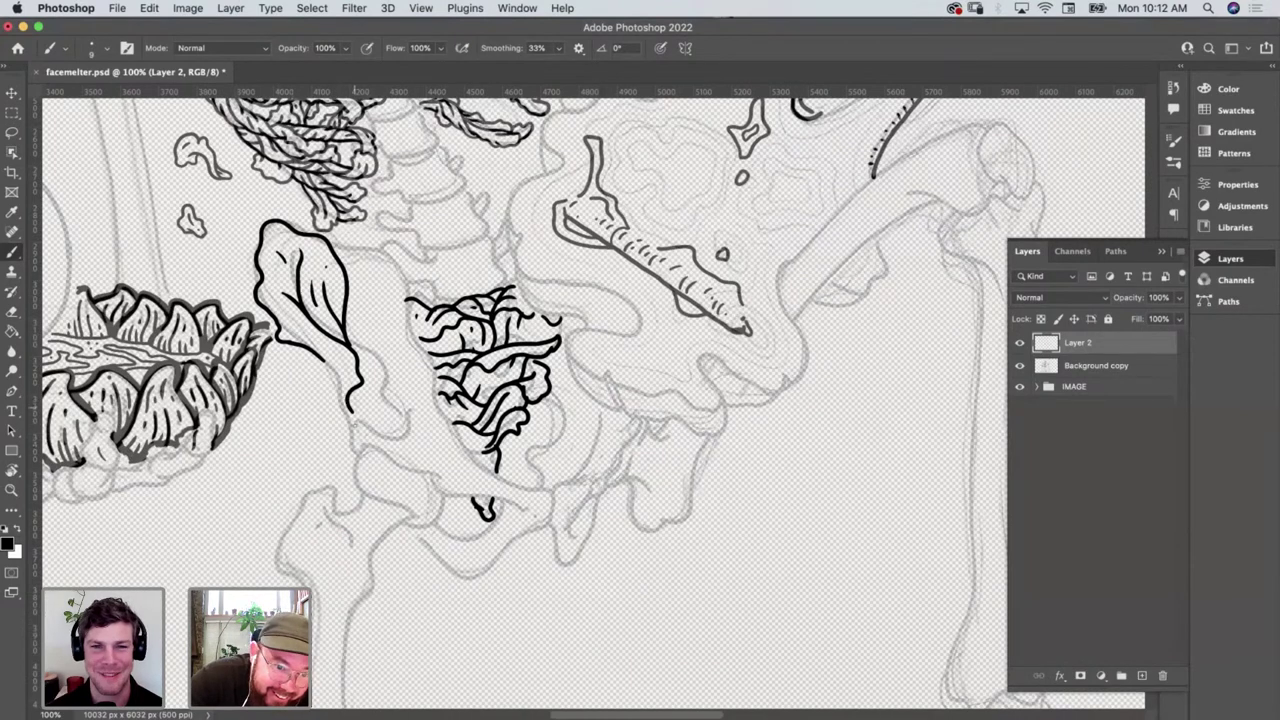
{"action": "left_click_drag", "start_coordinate": [352, 436], "coordinate": [326, 360]}
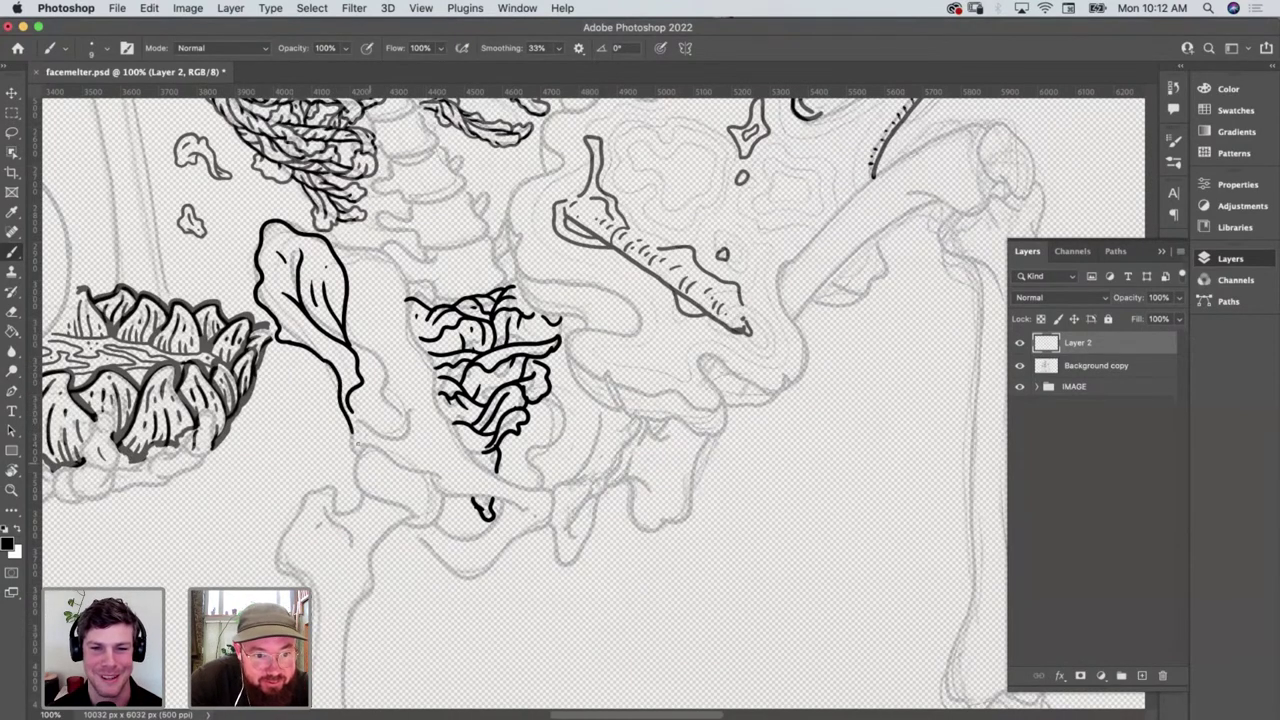
{"action": "left_click_drag", "start_coordinate": [350, 428], "coordinate": [354, 455]}
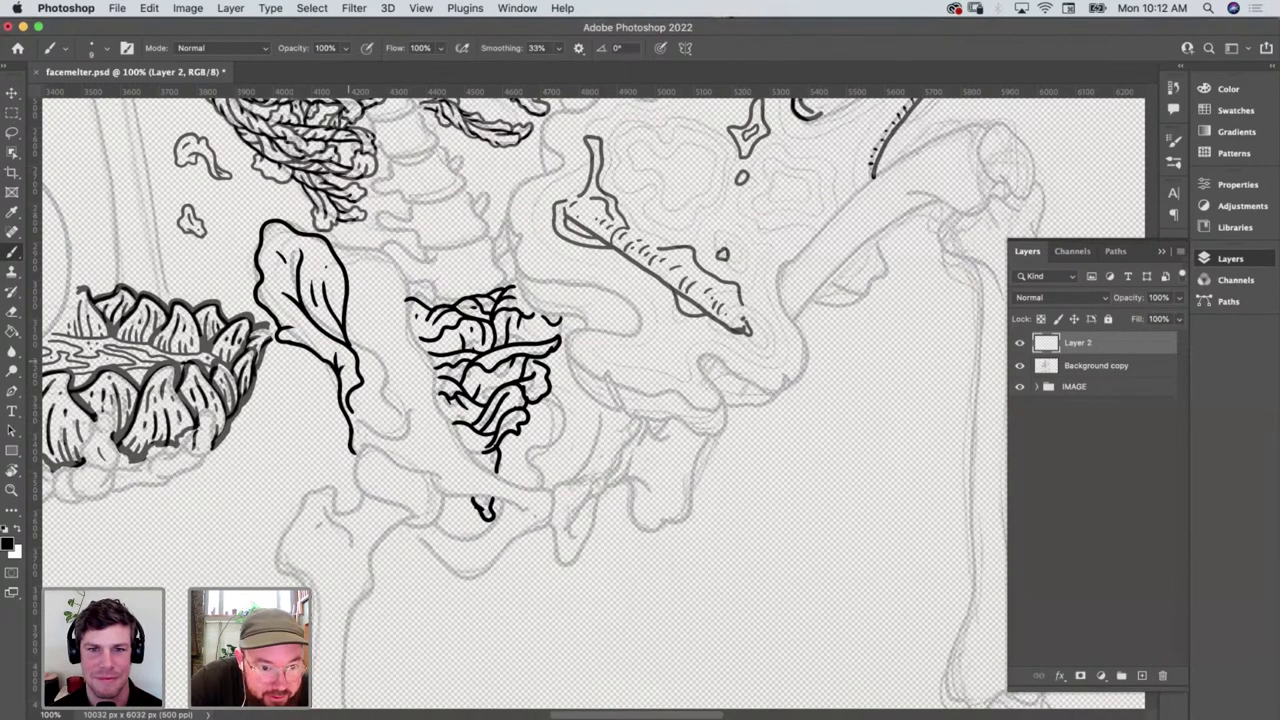
{"action": "mouse_move", "coordinate": [358, 362]}
{"action": "left_mouse_down"}
{"action": "mouse_move", "coordinate": [386, 378]}
{"action": "mouse_move", "coordinate": [405, 430]}
{"action": "mouse_move", "coordinate": [364, 446]}
{"action": "left_mouse_up"}
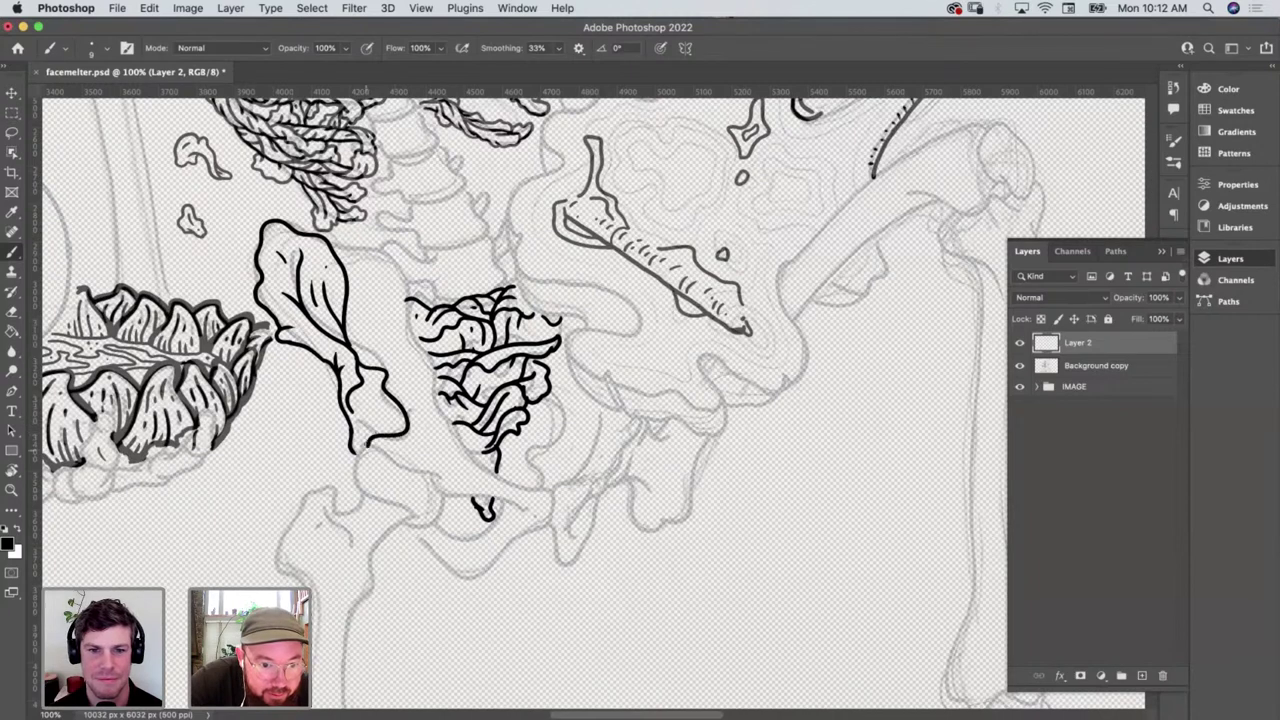
{"action": "mouse_move", "coordinate": [390, 390]}
{"action": "left_mouse_down"}
{"action": "mouse_move", "coordinate": [358, 398]}
{"action": "mouse_move", "coordinate": [388, 416]}
{"action": "mouse_move", "coordinate": [356, 432]}
{"action": "left_mouse_up"}
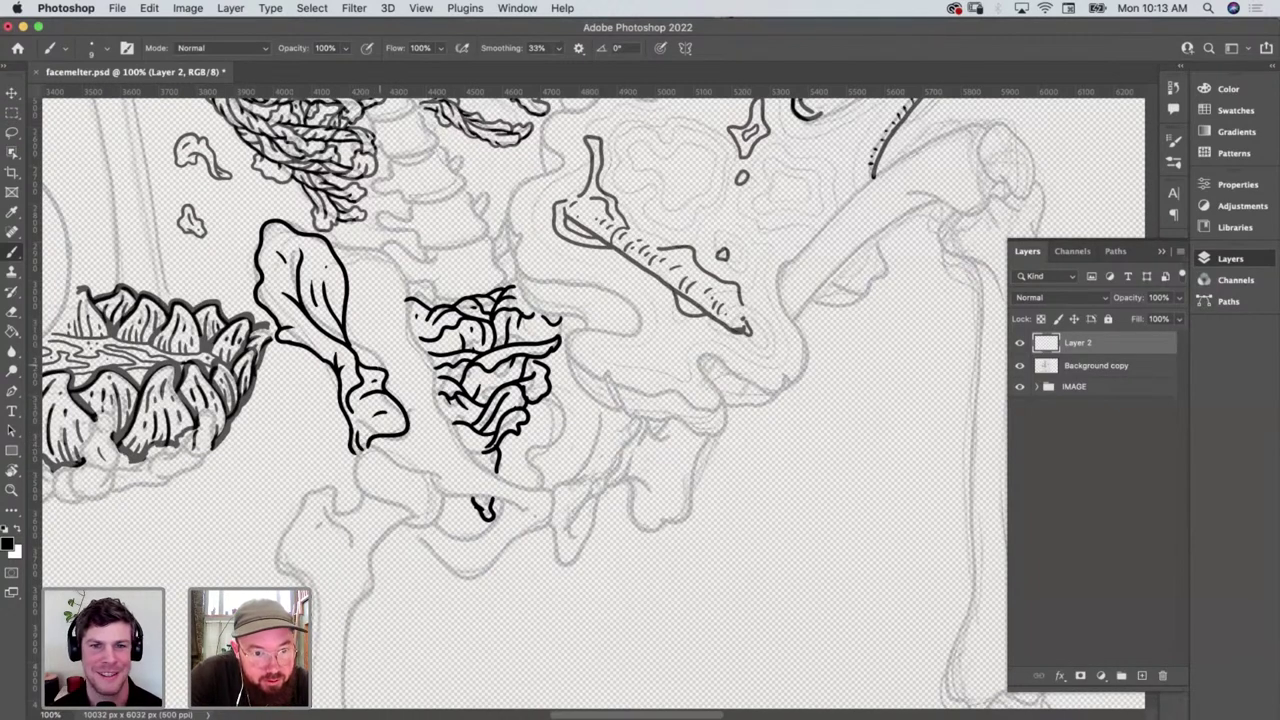
{"action": "mouse_move", "coordinate": [378, 372]}
{"action": "left_mouse_down"}
{"action": "mouse_move", "coordinate": [405, 286]}
{"action": "mouse_move", "coordinate": [390, 260]}
{"action": "mouse_move", "coordinate": [336, 242]}
{"action": "mouse_move", "coordinate": [364, 328]}
{"action": "mouse_move", "coordinate": [383, 314]}
{"action": "mouse_move", "coordinate": [382, 286]}
{"action": "left_mouse_up"}
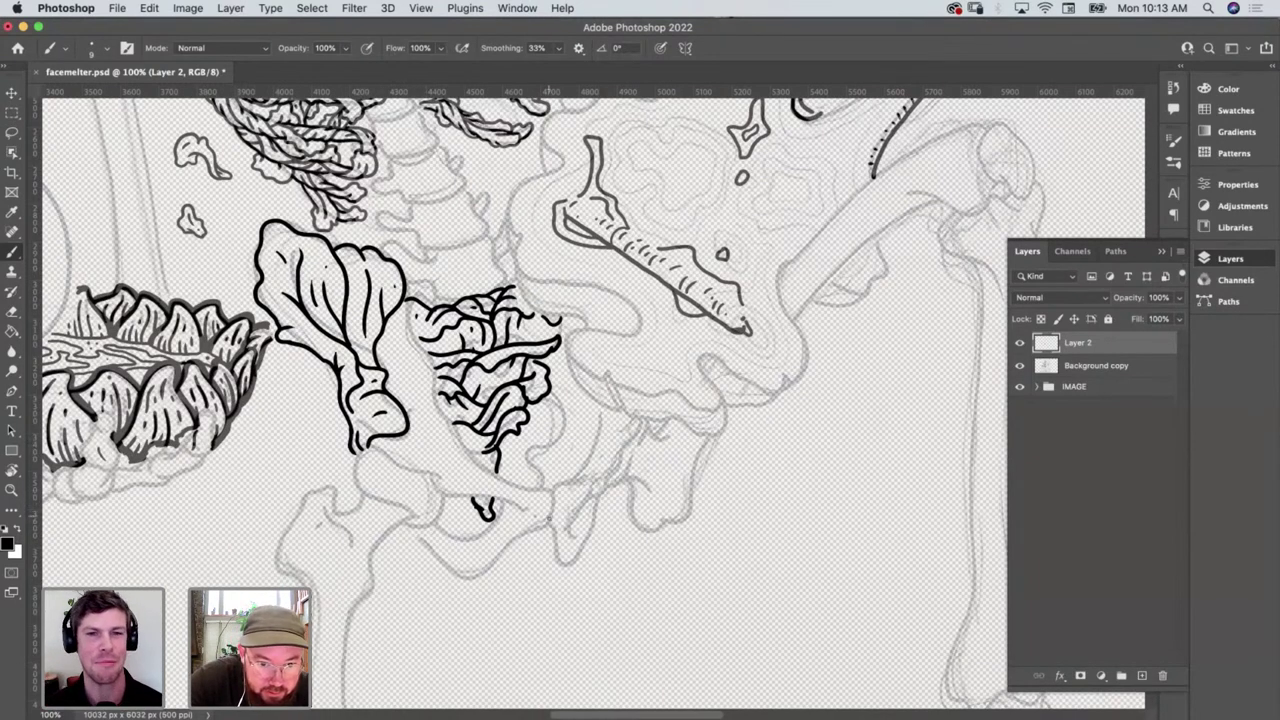
Ink folded, overlapping leaves with the Brush over the sketched pubic bone at the base of the pelvis on Layer 2
{"action": "mouse_move", "coordinate": [553, 518]}
{"action": "left_mouse_down"}
{"action": "mouse_move", "coordinate": [537, 490]}
{"action": "mouse_move", "coordinate": [504, 487]}
{"action": "mouse_move", "coordinate": [498, 510]}
{"action": "mouse_move", "coordinate": [538, 506]}
{"action": "mouse_move", "coordinate": [538, 524]}
{"action": "left_mouse_up"}
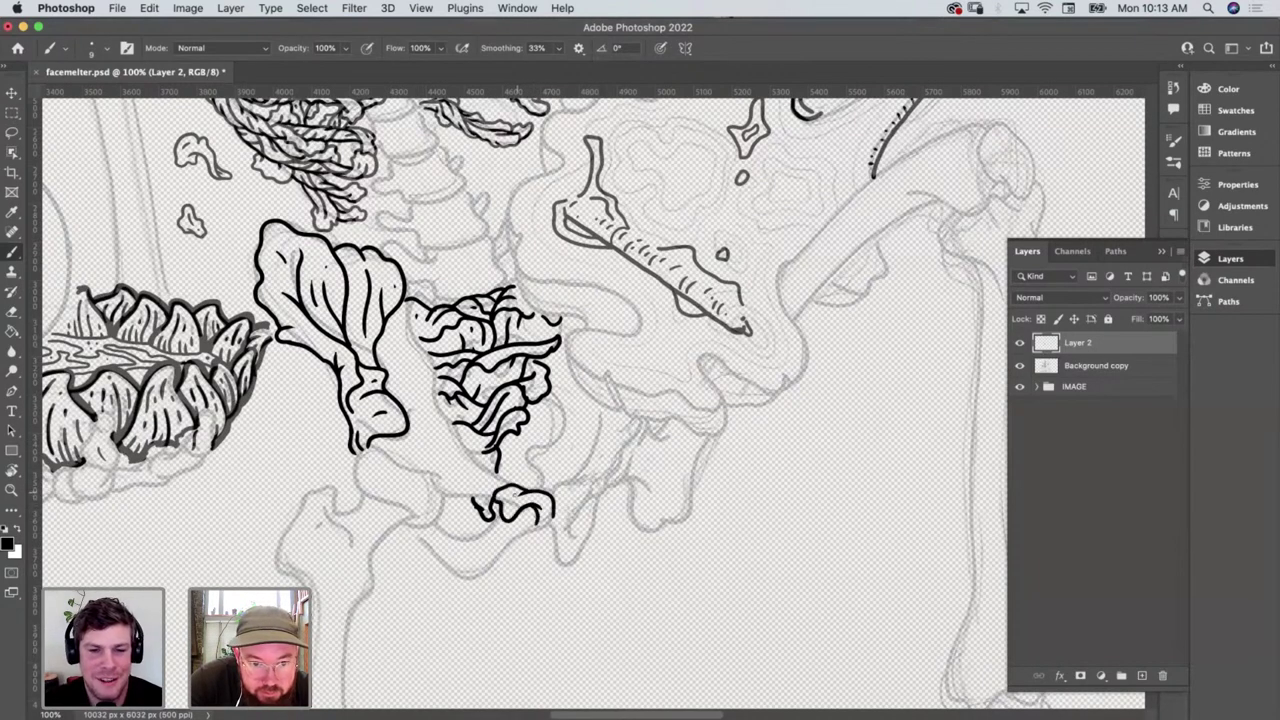
{"action": "mouse_move", "coordinate": [552, 518]}
{"action": "left_mouse_down"}
{"action": "mouse_move", "coordinate": [460, 565]}
{"action": "mouse_move", "coordinate": [488, 566]}
{"action": "mouse_move", "coordinate": [472, 580]}
{"action": "mouse_move", "coordinate": [450, 570]}
{"action": "mouse_move", "coordinate": [440, 530]}
{"action": "mouse_move", "coordinate": [462, 542]}
{"action": "mouse_move", "coordinate": [508, 514]}
{"action": "mouse_move", "coordinate": [498, 534]}
{"action": "mouse_move", "coordinate": [434, 549]}
{"action": "mouse_move", "coordinate": [410, 525]}
{"action": "mouse_move", "coordinate": [448, 520]}
{"action": "mouse_move", "coordinate": [432, 540]}
{"action": "left_mouse_up"}
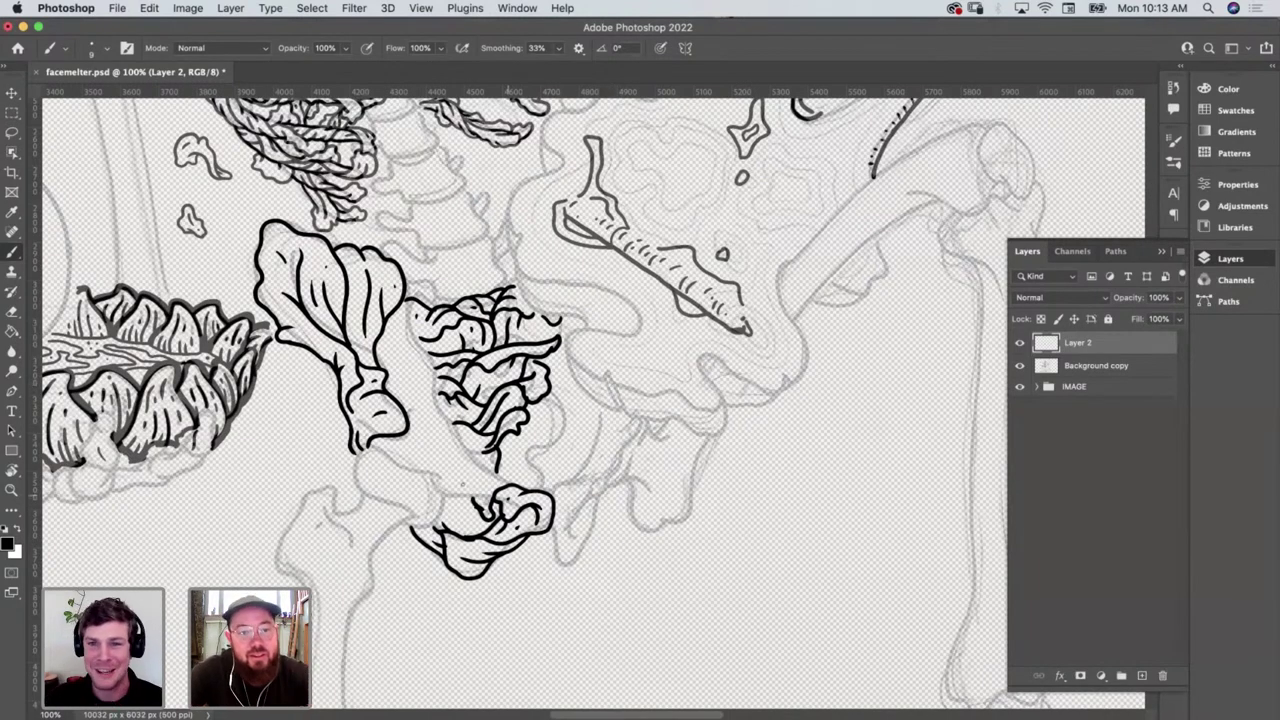
{"action": "mouse_move", "coordinate": [508, 485]}
{"action": "left_mouse_down"}
{"action": "mouse_move", "coordinate": [455, 466]}
{"action": "mouse_move", "coordinate": [484, 492]}
{"action": "mouse_move", "coordinate": [438, 487]}
{"action": "mouse_move", "coordinate": [414, 446]}
{"action": "mouse_move", "coordinate": [436, 446]}
{"action": "mouse_move", "coordinate": [486, 484]}
{"action": "left_mouse_up"}
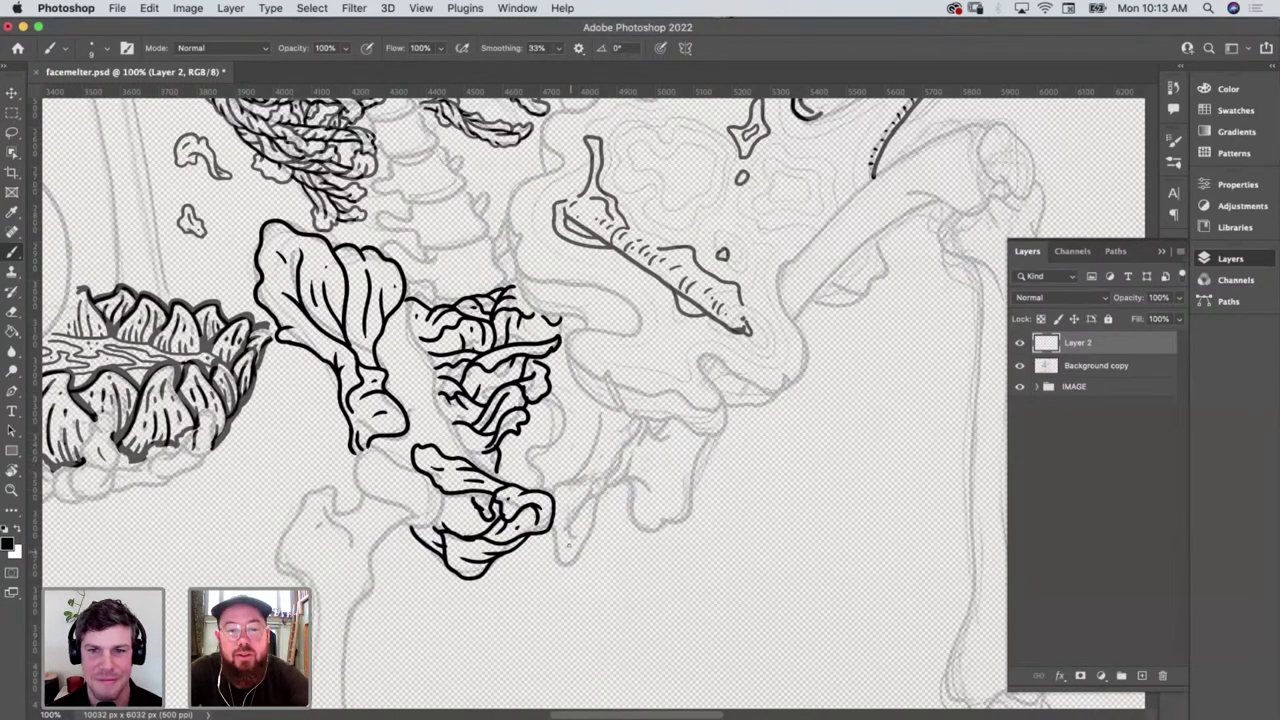
Ink leaves with fold lines that join the large hip leaf to the sacrum and the lower pelvis leaves
{"action": "scroll", "coordinate": [568, 543], "scroll_direction": "up", "scroll_amount": 5}
{"action": "scroll", "coordinate": [568, 543], "scroll_direction": "right", "scroll_amount": 4}
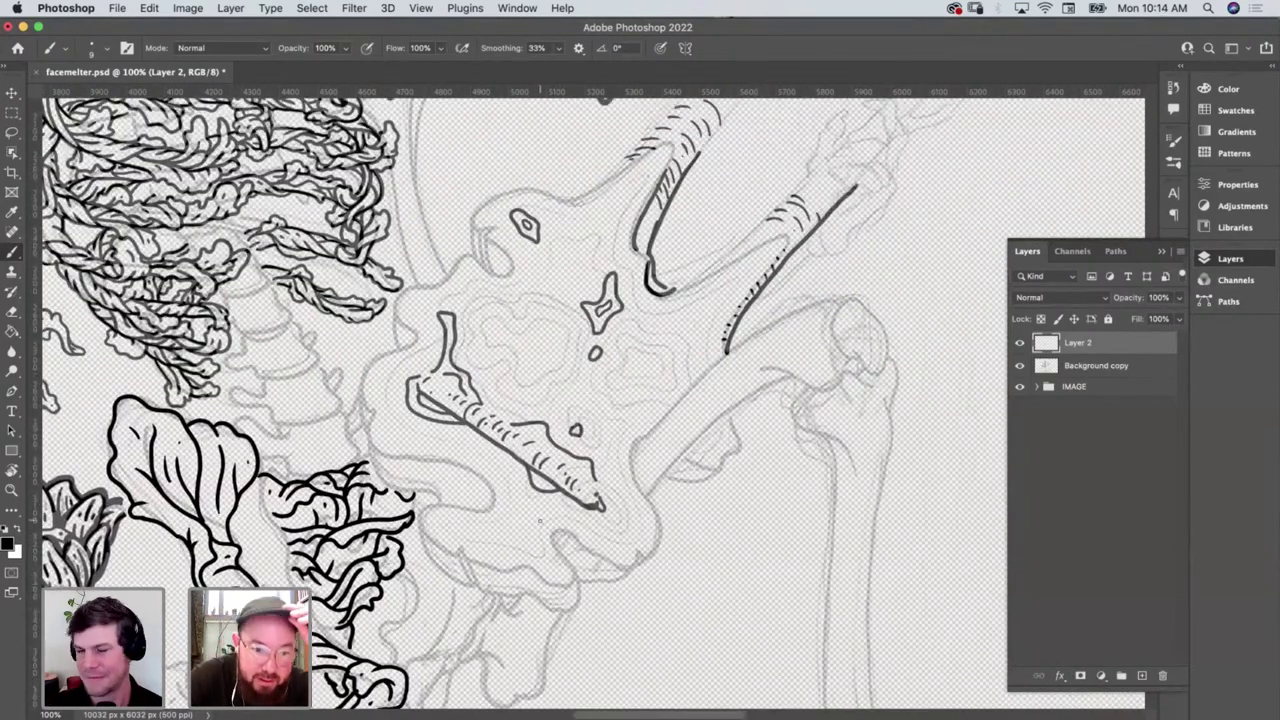
{"action": "scroll", "coordinate": [539, 521], "scroll_direction": "left", "scroll_amount": 4}
{"action": "scroll", "coordinate": [539, 521], "scroll_direction": "down", "scroll_amount": 1}
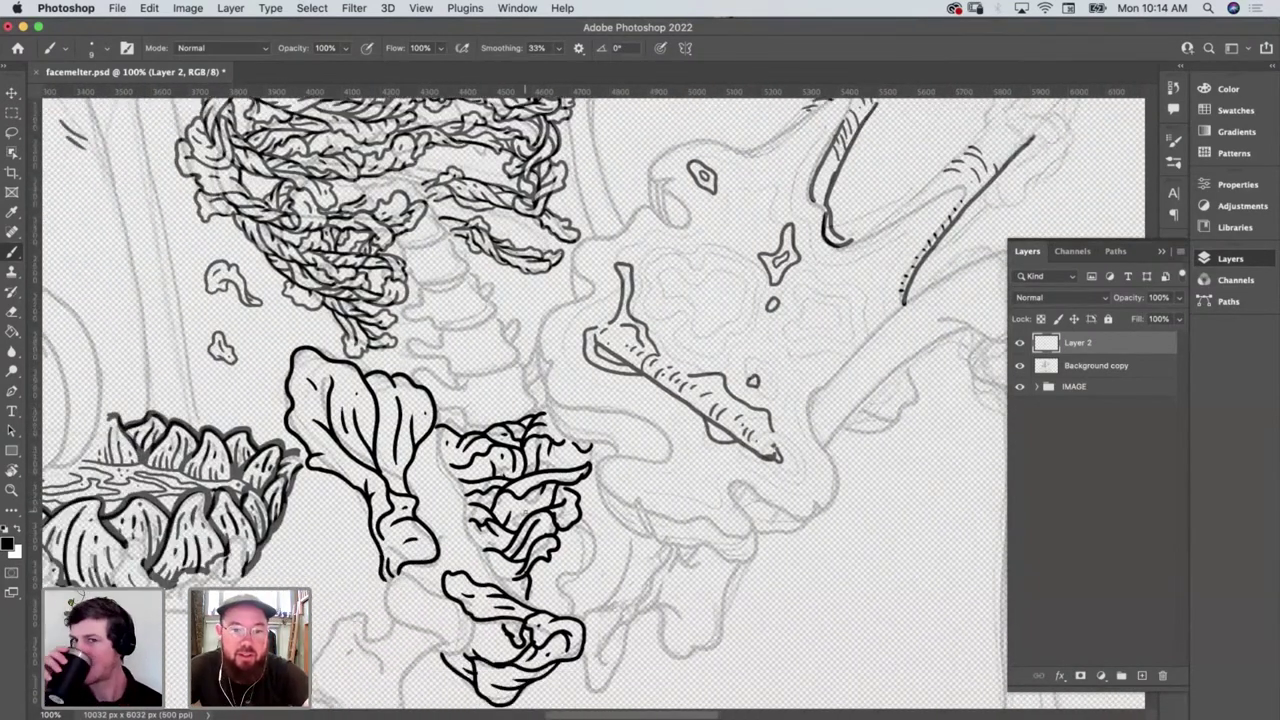
{"action": "scroll", "coordinate": [592, 400], "scroll_direction": "down", "scroll_amount": 1}
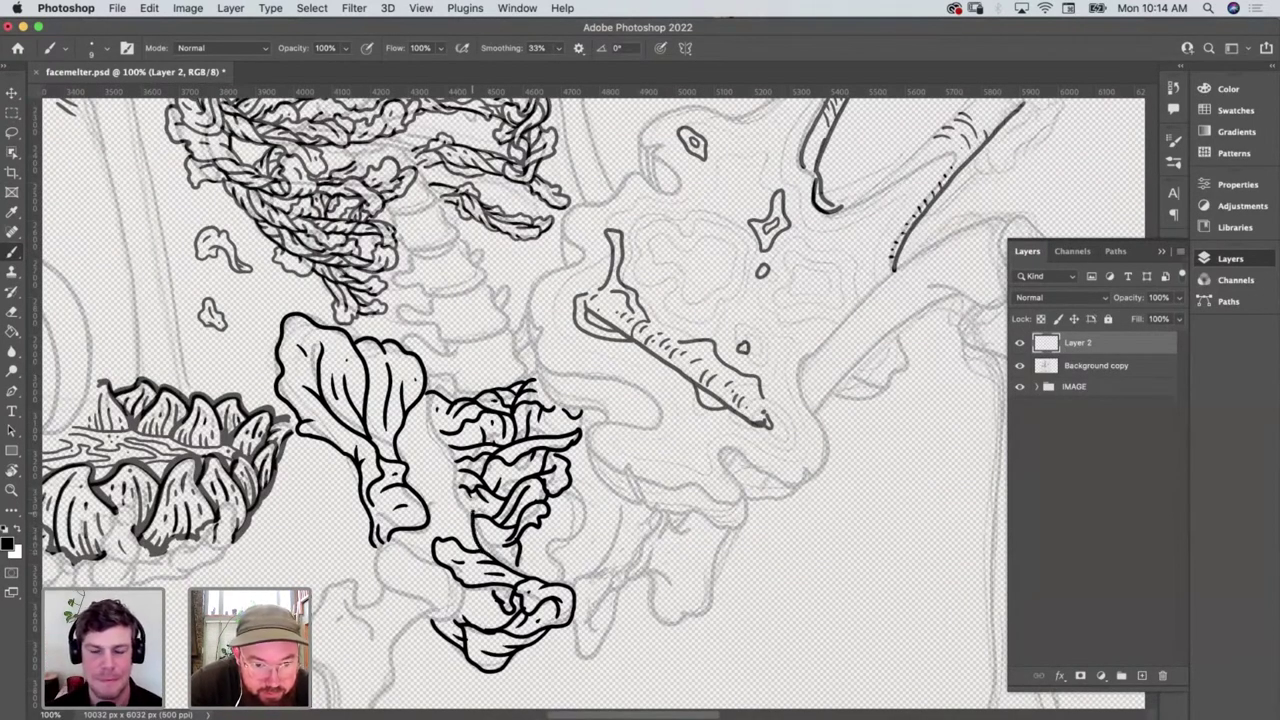
{"action": "mouse_move", "coordinate": [458, 503]}
{"action": "left_mouse_down"}
{"action": "mouse_move", "coordinate": [440, 494]}
{"action": "mouse_move", "coordinate": [436, 540]}
{"action": "mouse_move", "coordinate": [461, 530]}
{"action": "mouse_move", "coordinate": [455, 463]}
{"action": "mouse_move", "coordinate": [420, 394]}
{"action": "left_mouse_up"}
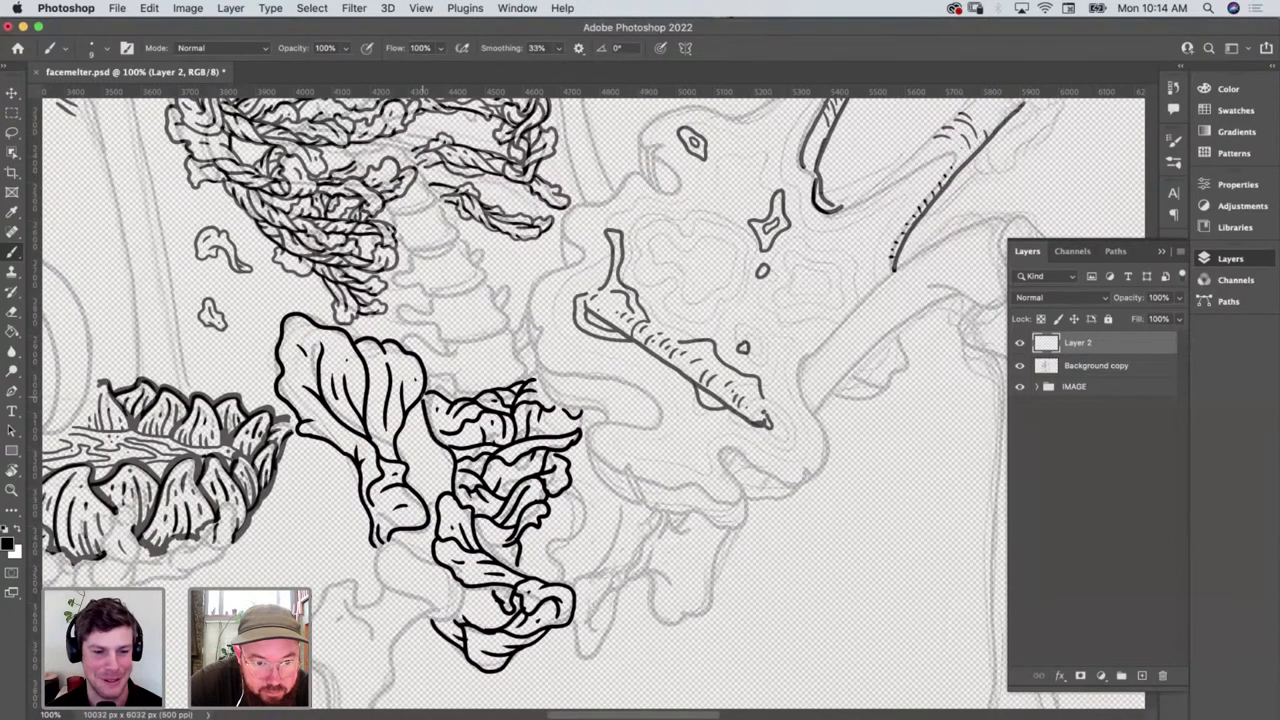
{"action": "mouse_move", "coordinate": [435, 438]}
{"action": "left_mouse_down"}
{"action": "mouse_move", "coordinate": [430, 476]}
{"action": "mouse_move", "coordinate": [404, 434]}
{"action": "left_mouse_up"}
{"action": "left_click_drag", "start_coordinate": [418, 488], "coordinate": [424, 484]}
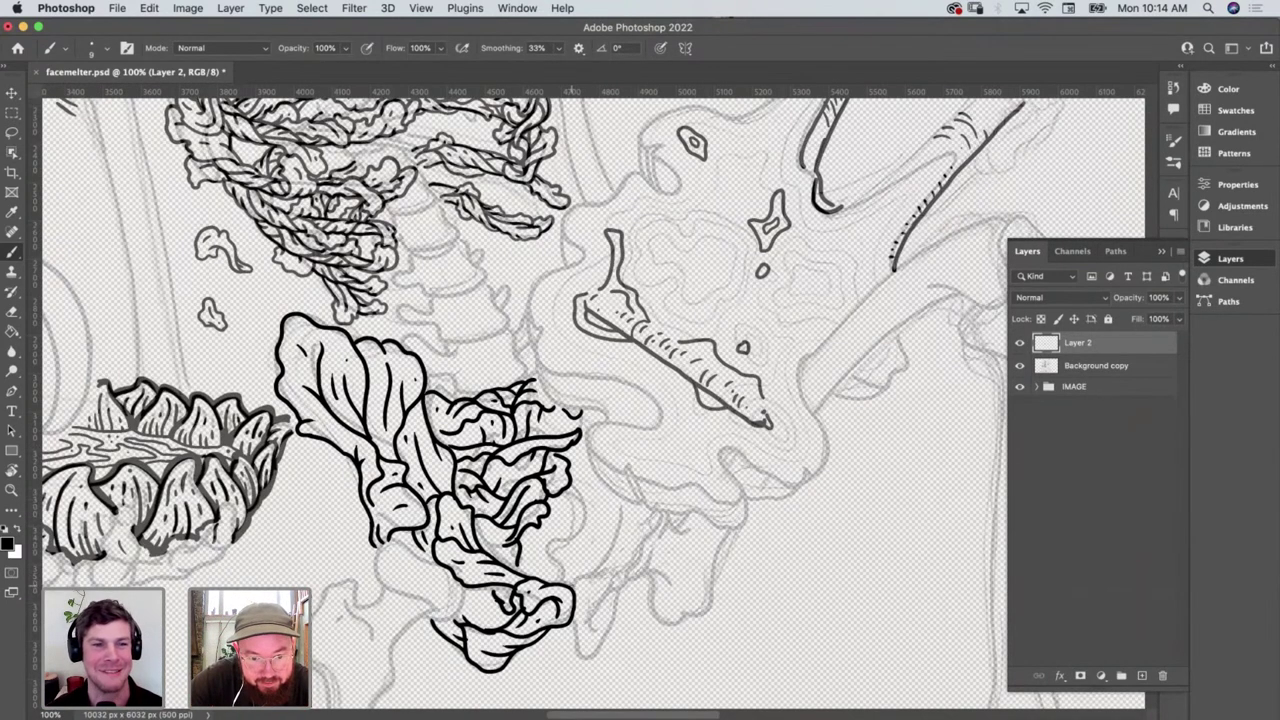
Ink a curled leaf and ruffled, veined leaves from the pelvis base up the right side to the sacrum
{"action": "mouse_move", "coordinate": [568, 588]}
{"action": "left_mouse_down"}
{"action": "mouse_move", "coordinate": [596, 572]}
{"action": "mouse_move", "coordinate": [602, 586]}
{"action": "mouse_move", "coordinate": [586, 608]}
{"action": "mouse_move", "coordinate": [604, 628]}
{"action": "mouse_move", "coordinate": [577, 634]}
{"action": "mouse_move", "coordinate": [581, 655]}
{"action": "mouse_move", "coordinate": [605, 644]}
{"action": "mouse_move", "coordinate": [623, 588]}
{"action": "mouse_move", "coordinate": [600, 606]}
{"action": "mouse_move", "coordinate": [604, 594]}
{"action": "mouse_move", "coordinate": [609, 609]}
{"action": "left_mouse_up"}
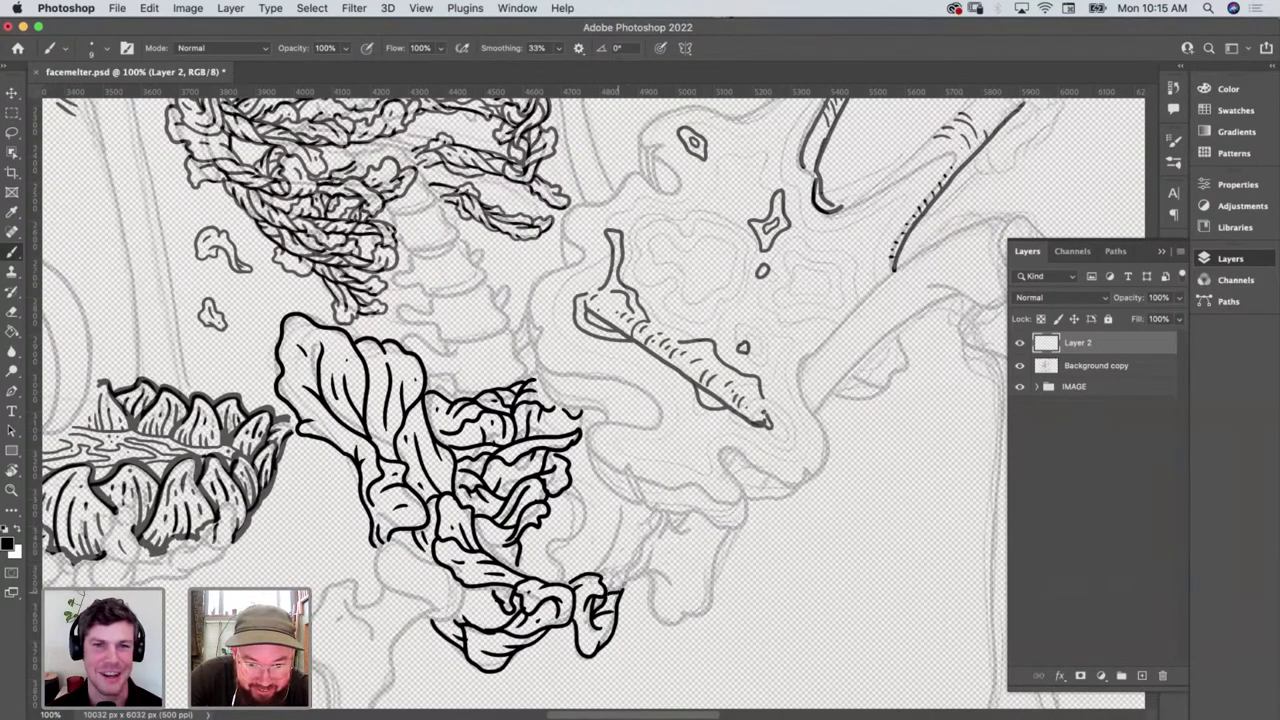
{"action": "mouse_move", "coordinate": [619, 591]}
{"action": "left_mouse_down"}
{"action": "mouse_move", "coordinate": [641, 550]}
{"action": "mouse_move", "coordinate": [610, 557]}
{"action": "mouse_move", "coordinate": [628, 548]}
{"action": "mouse_move", "coordinate": [620, 560]}
{"action": "mouse_move", "coordinate": [625, 508]}
{"action": "left_mouse_up"}
{"action": "mouse_move", "coordinate": [646, 554]}
{"action": "left_mouse_down"}
{"action": "mouse_move", "coordinate": [636, 540]}
{"action": "mouse_move", "coordinate": [666, 515]}
{"action": "mouse_move", "coordinate": [646, 530]}
{"action": "mouse_move", "coordinate": [638, 520]}
{"action": "mouse_move", "coordinate": [639, 535]}
{"action": "left_mouse_up"}
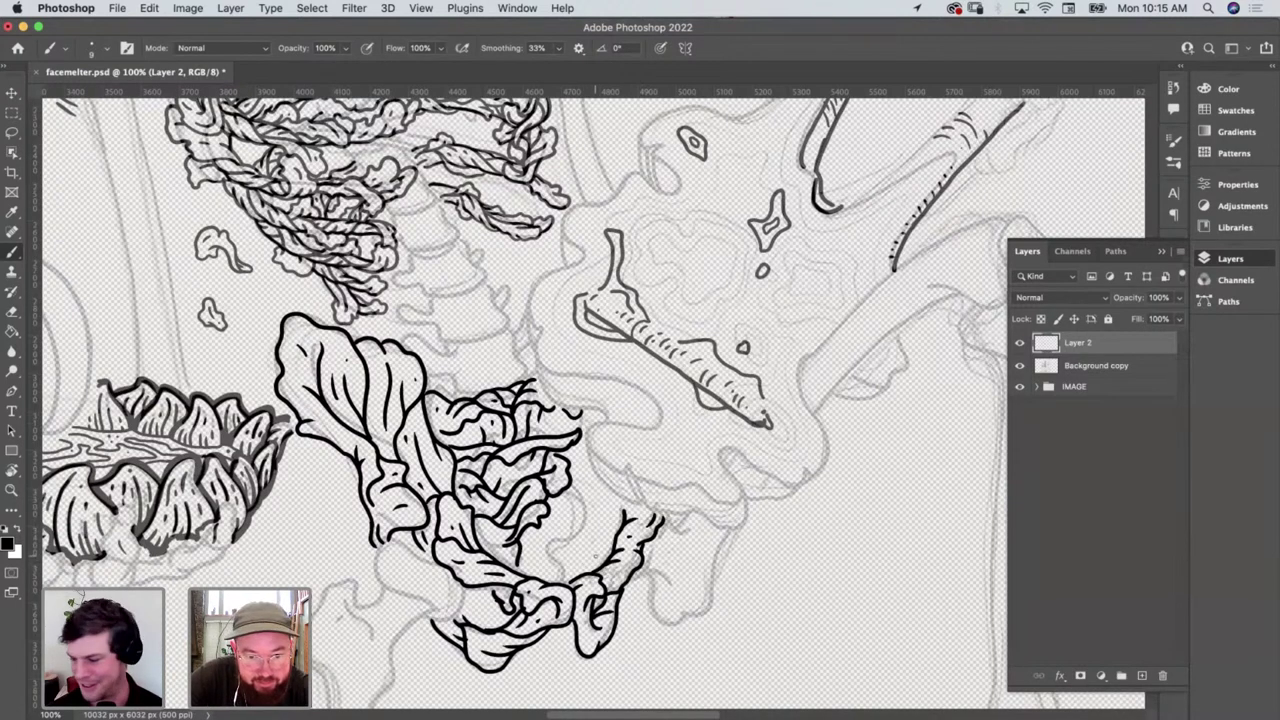
{"action": "mouse_move", "coordinate": [612, 540]}
{"action": "left_mouse_down"}
{"action": "mouse_move", "coordinate": [584, 510]}
{"action": "mouse_move", "coordinate": [546, 546]}
{"action": "mouse_move", "coordinate": [568, 584]}
{"action": "left_mouse_up"}
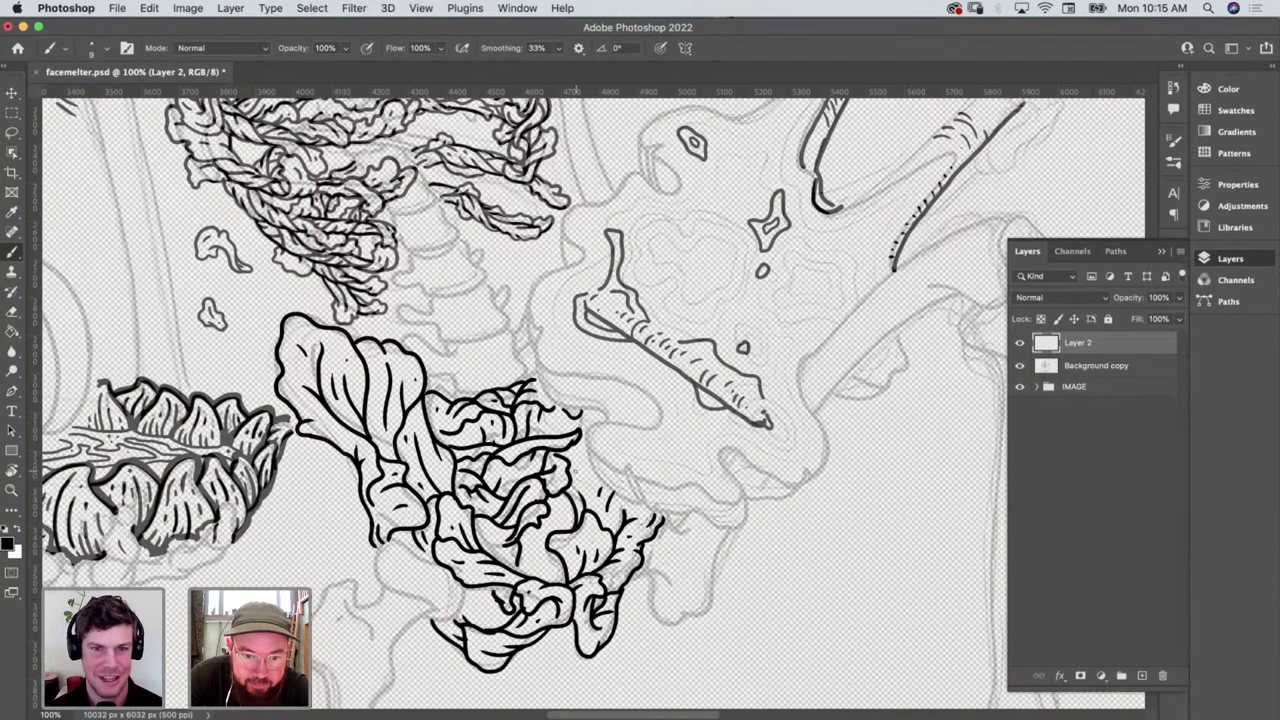
{"action": "left_click_drag", "start_coordinate": [570, 472], "coordinate": [594, 460]}
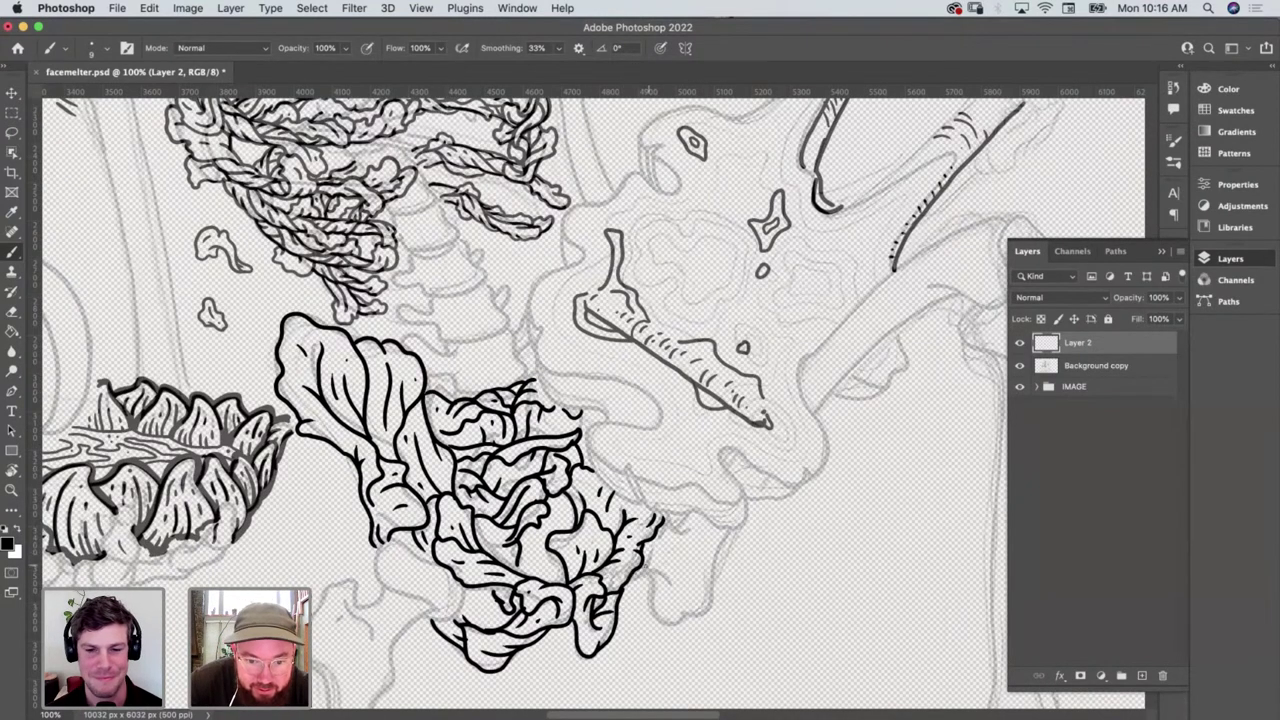
Ink the drooping leaf cluster at the outer right end of the pelvis, adding short fold marks along its edges
{"action": "mouse_move", "coordinate": [633, 573]}
{"action": "left_mouse_down"}
{"action": "mouse_move", "coordinate": [681, 579]}
{"action": "mouse_move", "coordinate": [677, 590]}
{"action": "mouse_move", "coordinate": [691, 576]}
{"action": "mouse_move", "coordinate": [690, 536]}
{"action": "mouse_move", "coordinate": [668, 528]}
{"action": "left_mouse_up"}
{"action": "mouse_move", "coordinate": [650, 574]}
{"action": "left_mouse_down"}
{"action": "mouse_move", "coordinate": [657, 622]}
{"action": "mouse_move", "coordinate": [710, 606]}
{"action": "mouse_move", "coordinate": [705, 580]}
{"action": "mouse_move", "coordinate": [660, 554]}
{"action": "mouse_move", "coordinate": [683, 607]}
{"action": "mouse_move", "coordinate": [670, 605]}
{"action": "left_mouse_up"}
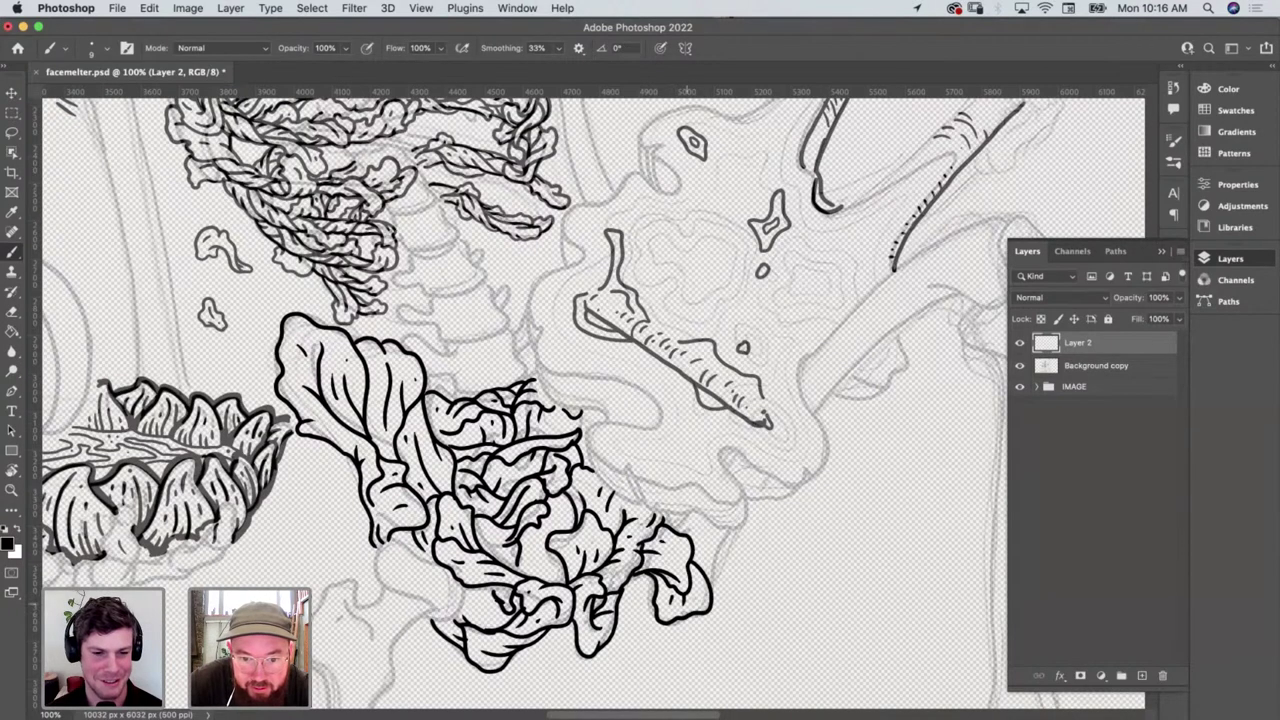
{"action": "left_click_drag", "start_coordinate": [686, 515], "coordinate": [680, 531]}
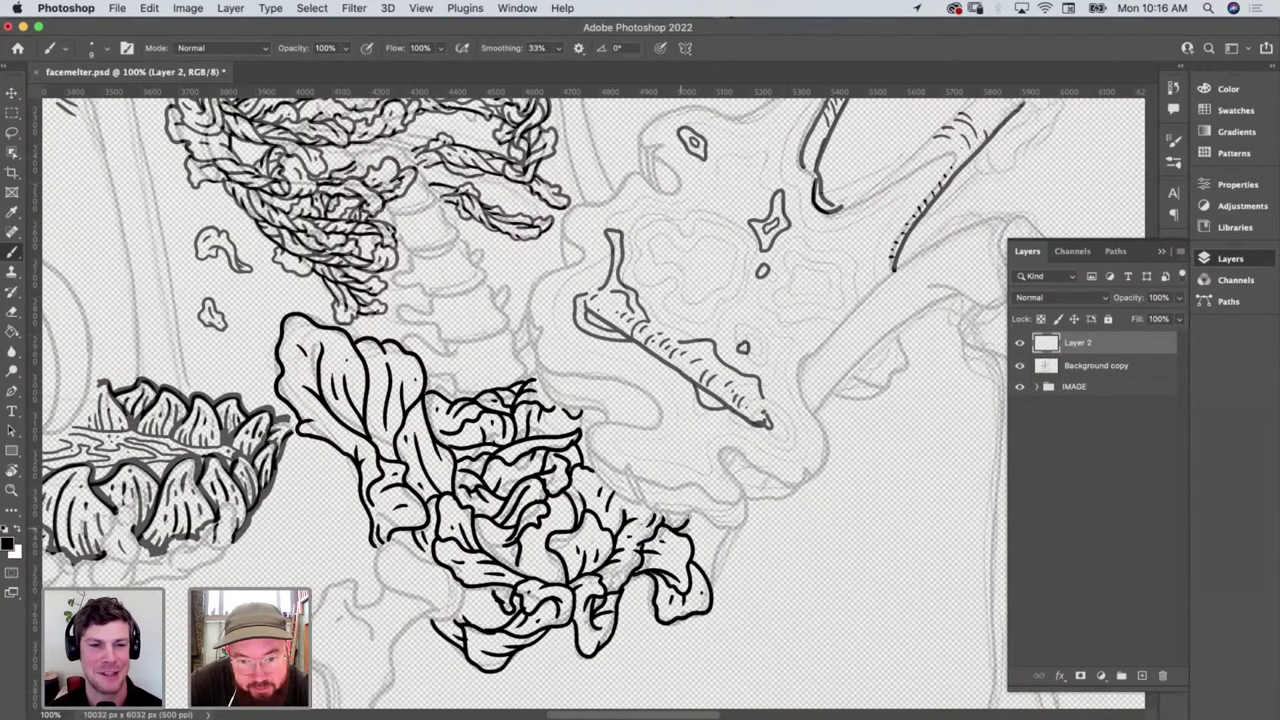
{"action": "mouse_move", "coordinate": [708, 592]}
{"action": "left_mouse_down"}
{"action": "mouse_move", "coordinate": [734, 525]}
{"action": "mouse_move", "coordinate": [712, 563]}
{"action": "mouse_move", "coordinate": [702, 546]}
{"action": "left_mouse_up"}
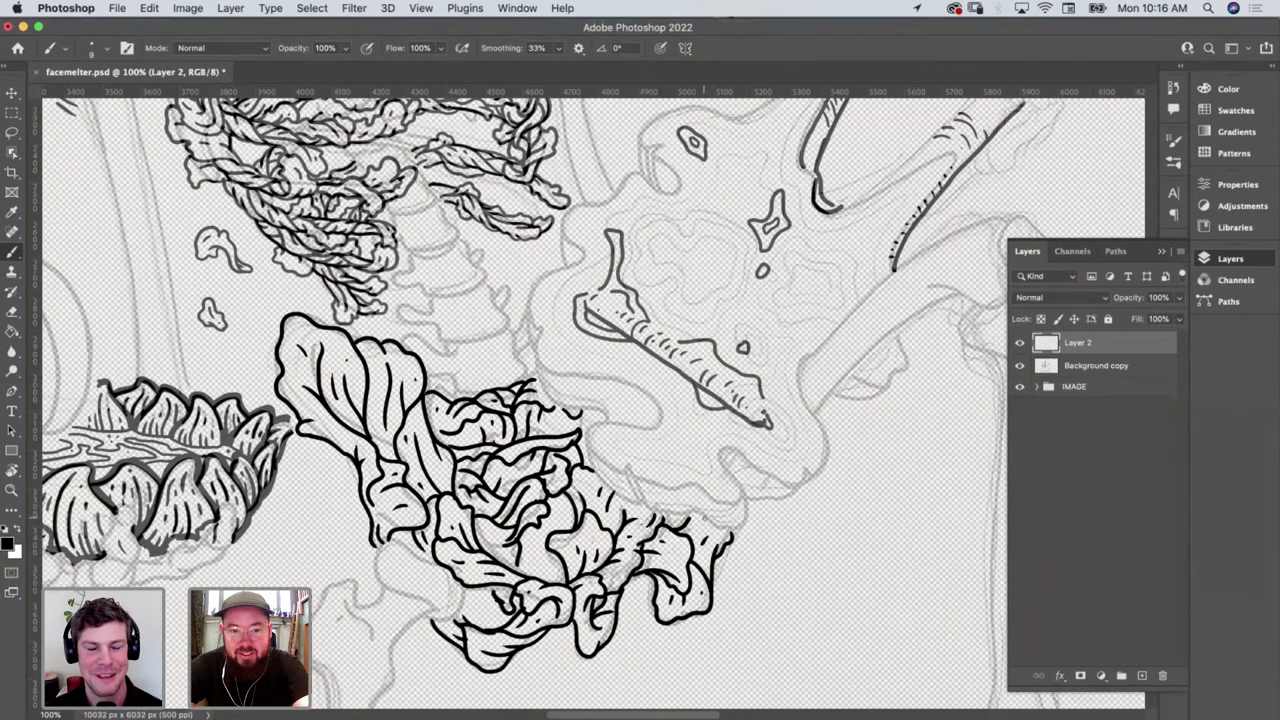
Ink the lowest vertebra above the sacrum as a pointed leaf bud with small side leaves and fold lines
{"action": "scroll", "coordinate": [704, 519], "scroll_direction": "down", "scroll_amount": 6}
{"action": "scroll", "coordinate": [704, 519], "scroll_direction": "left", "scroll_amount": 2}
{"action": "scroll", "coordinate": [704, 519], "scroll_direction": "up", "scroll_amount": 3}
{"action": "scroll", "coordinate": [704, 519], "scroll_direction": "right", "scroll_amount": 3}
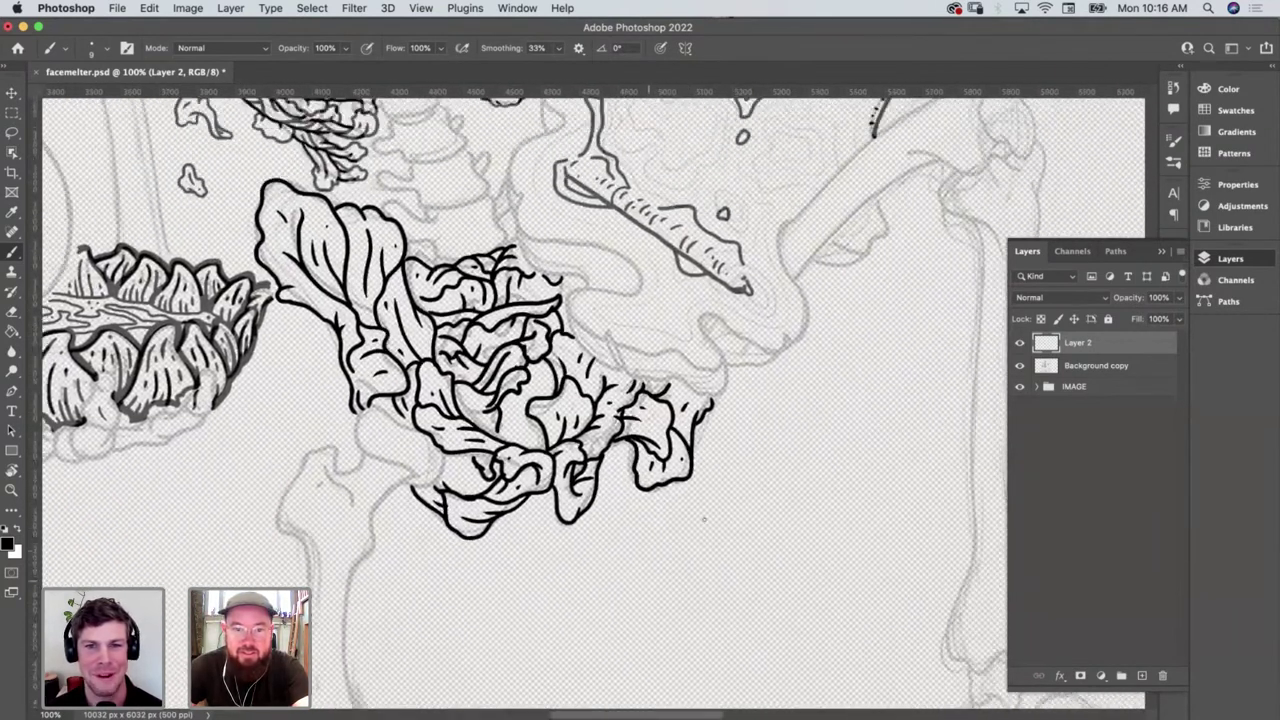
{"action": "scroll", "coordinate": [704, 519], "scroll_direction": "up", "scroll_amount": 3}
{"action": "scroll", "coordinate": [704, 519], "scroll_direction": "left", "scroll_amount": 1}
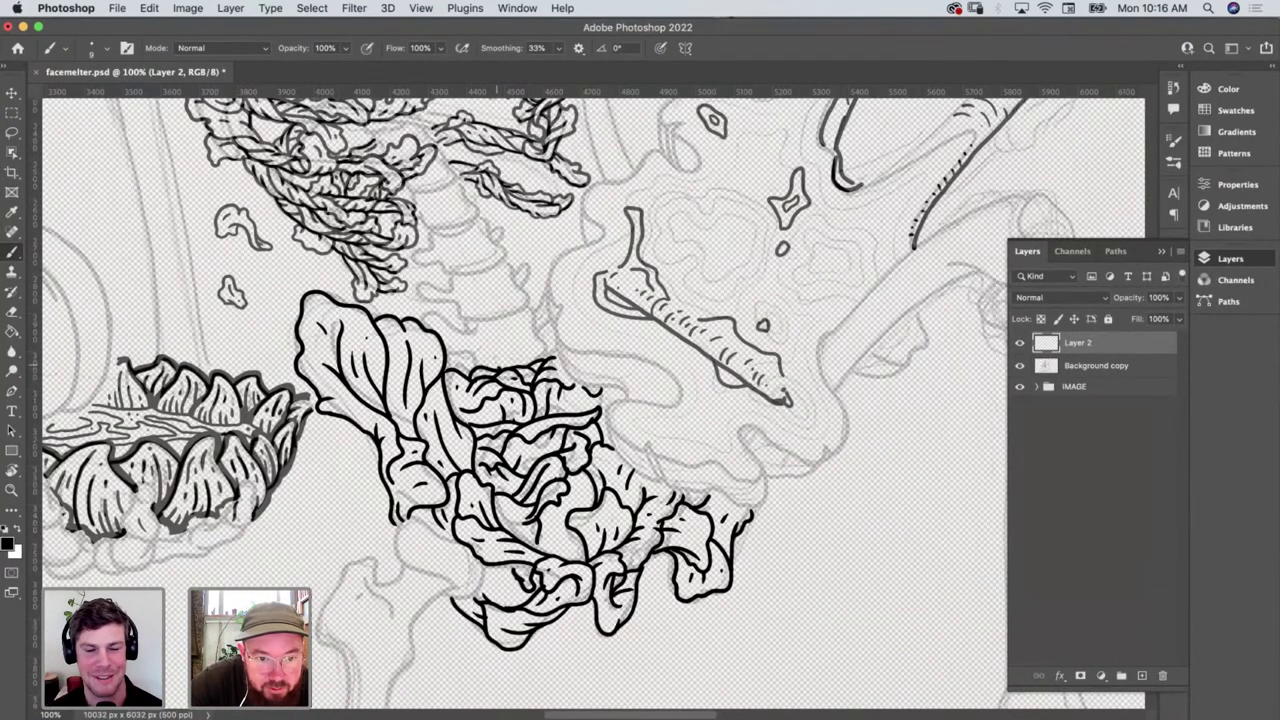
{"action": "mouse_move", "coordinate": [496, 368]}
{"action": "left_mouse_down"}
{"action": "mouse_move", "coordinate": [500, 337]}
{"action": "mouse_move", "coordinate": [532, 318]}
{"action": "mouse_move", "coordinate": [526, 304]}
{"action": "mouse_move", "coordinate": [540, 318]}
{"action": "mouse_move", "coordinate": [537, 298]}
{"action": "mouse_move", "coordinate": [550, 357]}
{"action": "mouse_move", "coordinate": [527, 365]}
{"action": "mouse_move", "coordinate": [526, 352]}
{"action": "left_mouse_up"}
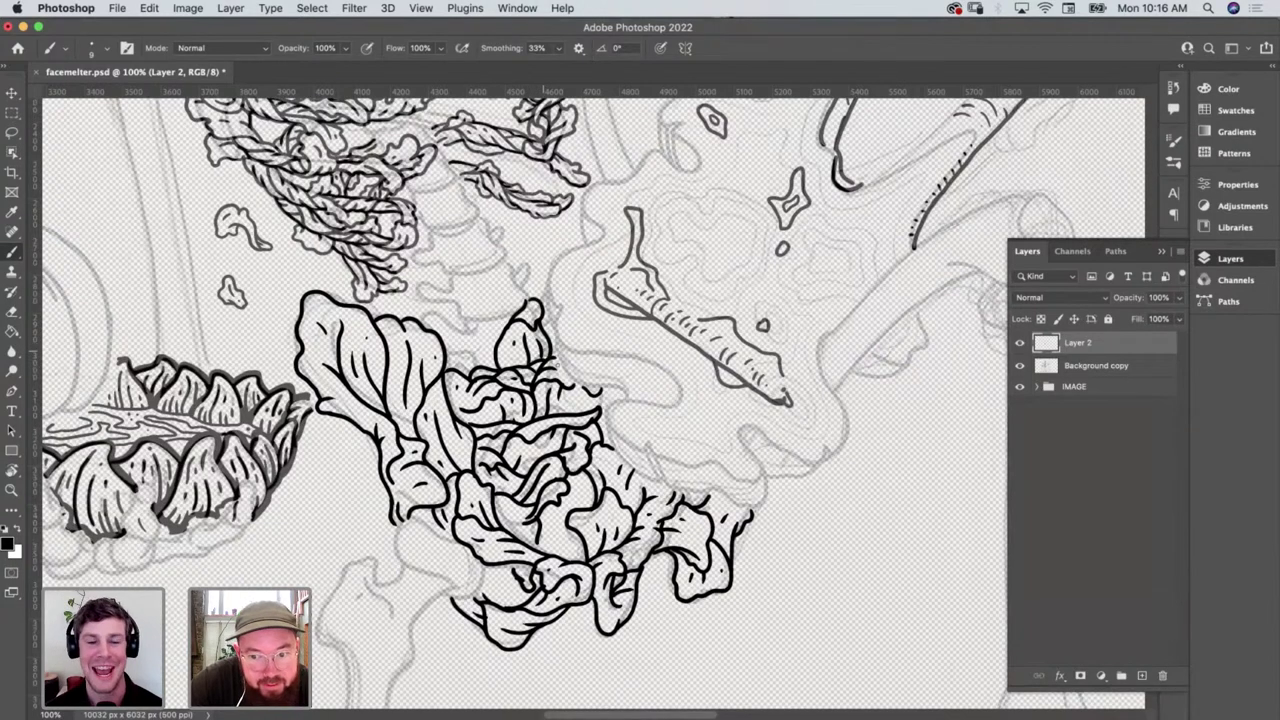
{"action": "scroll", "coordinate": [593, 397], "scroll_direction": "up", "scroll_amount": 3}
{"action": "scroll", "coordinate": [593, 397], "scroll_direction": "left", "scroll_amount": 2}
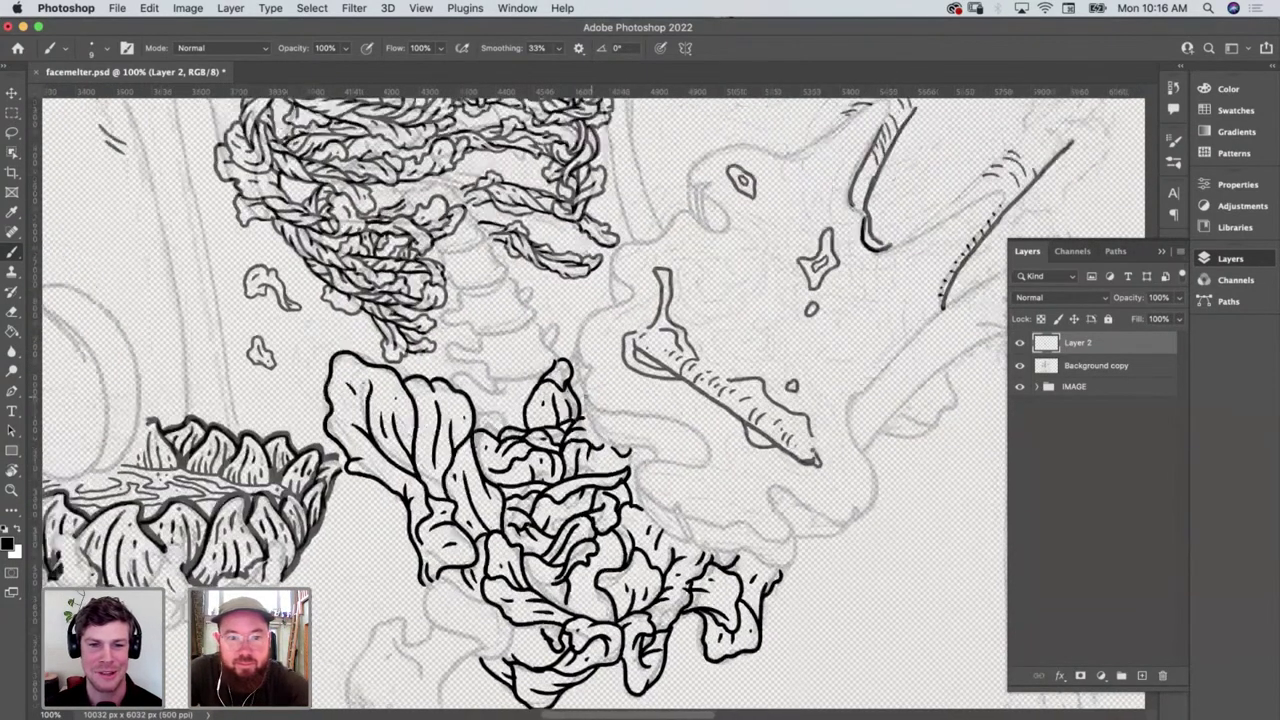
{"action": "mouse_move", "coordinate": [556, 408]}
{"action": "left_mouse_down"}
{"action": "mouse_move", "coordinate": [512, 388]}
{"action": "mouse_move", "coordinate": [516, 411]}
{"action": "mouse_move", "coordinate": [548, 412]}
{"action": "mouse_move", "coordinate": [528, 438]}
{"action": "left_mouse_up"}
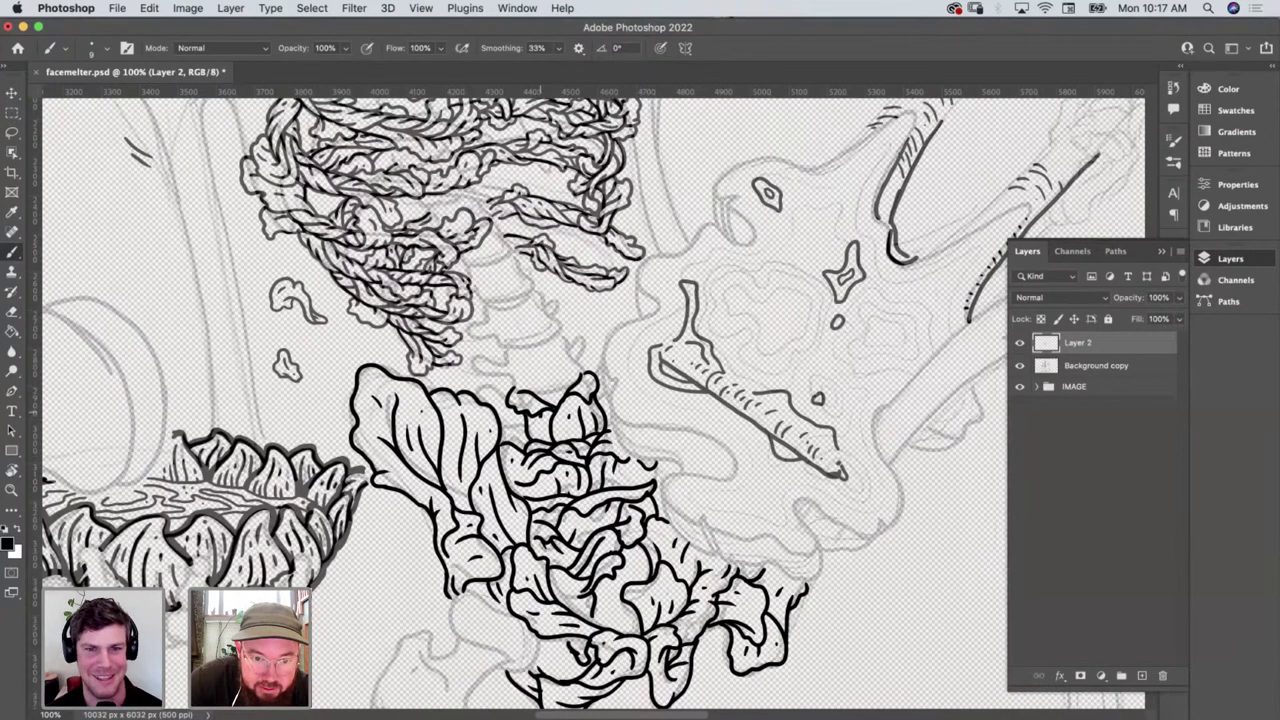
{"action": "left_click_drag", "start_coordinate": [540, 416], "coordinate": [542, 430]}
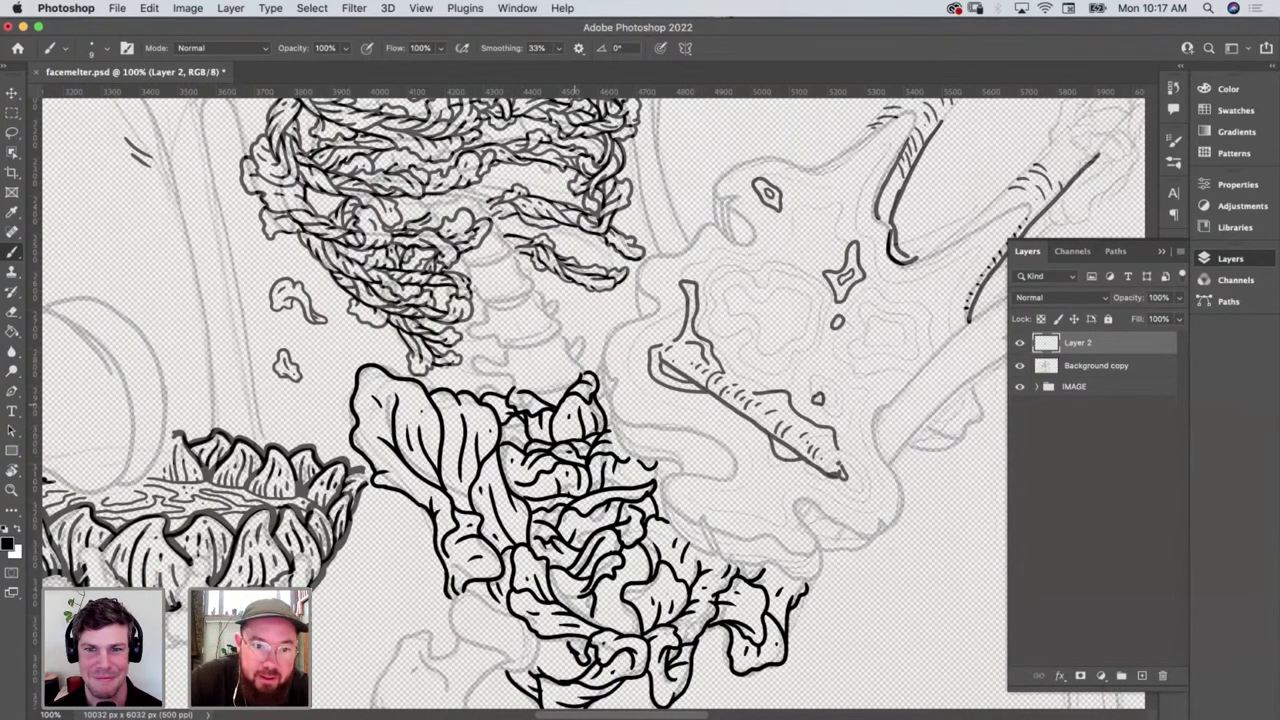
Ink the second vertebra up as a pointed leaf with inner veins and a curled leaf on its left side
{"action": "mouse_move", "coordinate": [532, 390]}
{"action": "left_mouse_down"}
{"action": "mouse_move", "coordinate": [538, 356]}
{"action": "mouse_move", "coordinate": [557, 358]}
{"action": "mouse_move", "coordinate": [560, 320]}
{"action": "left_mouse_up"}
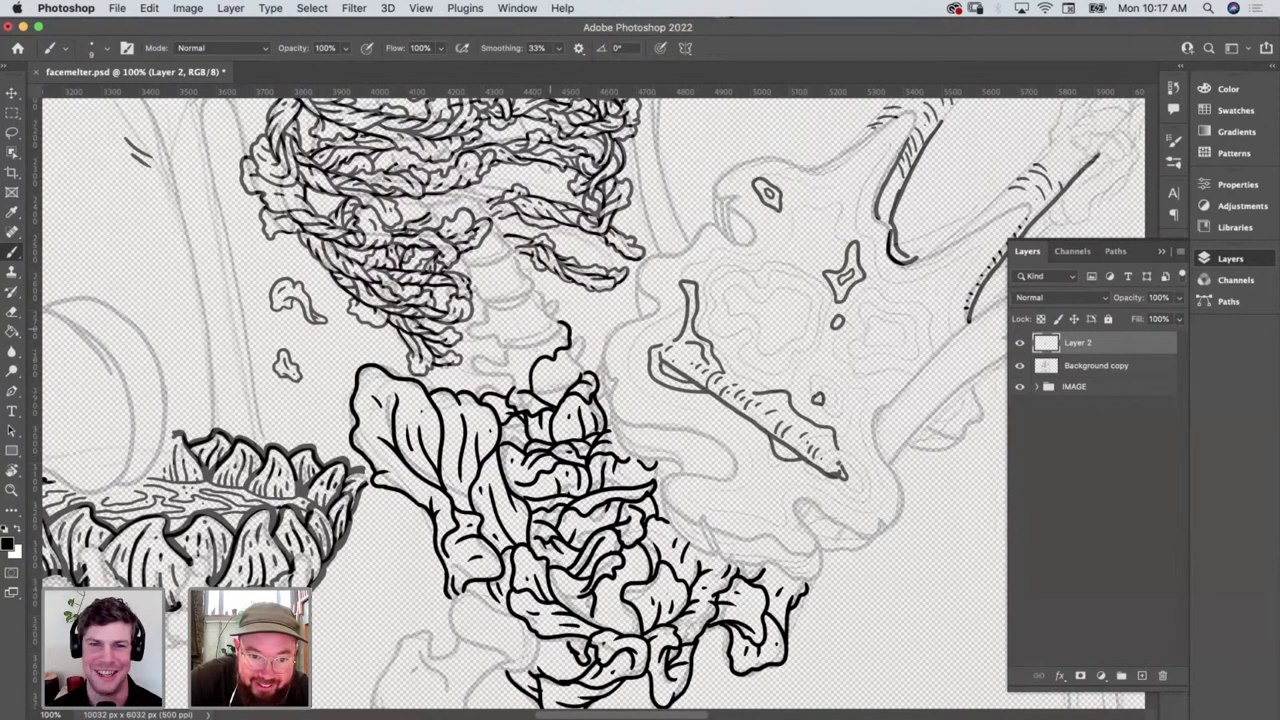
{"action": "mouse_move", "coordinate": [530, 364]}
{"action": "left_mouse_down"}
{"action": "mouse_move", "coordinate": [558, 322]}
{"action": "mouse_move", "coordinate": [584, 378]}
{"action": "mouse_move", "coordinate": [538, 385]}
{"action": "mouse_move", "coordinate": [554, 384]}
{"action": "left_mouse_up"}
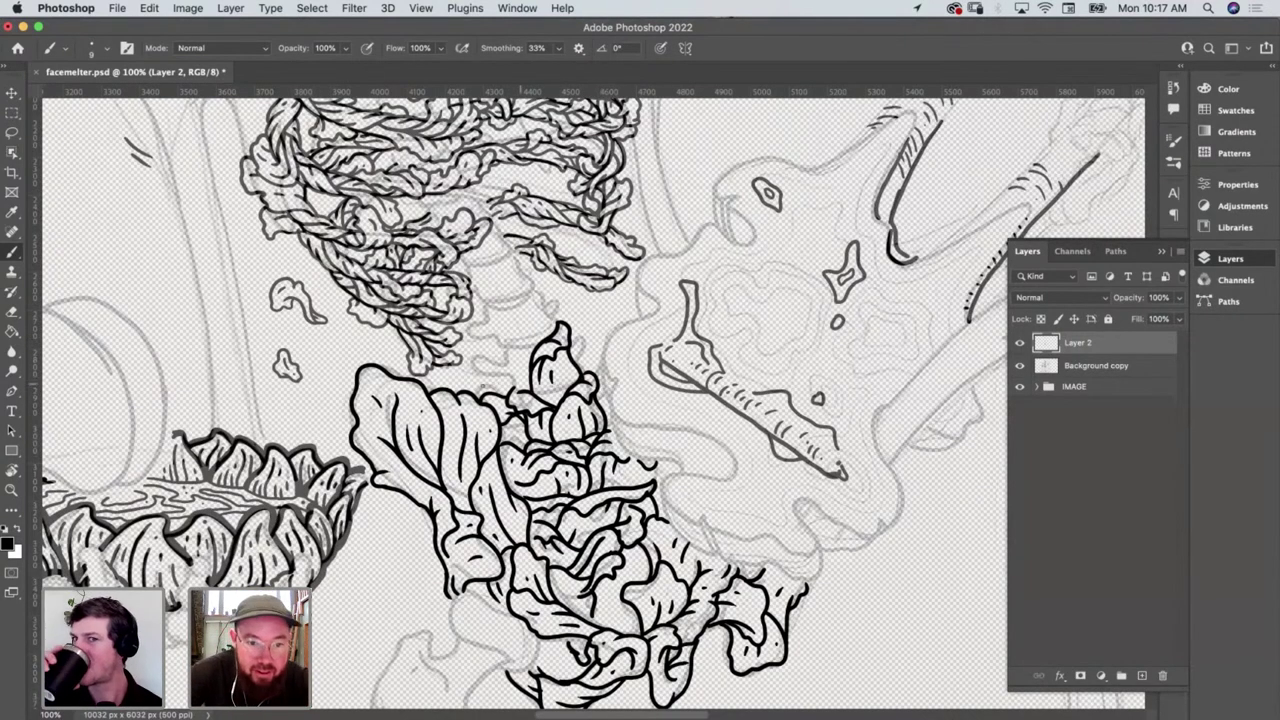
{"action": "mouse_move", "coordinate": [532, 358]}
{"action": "left_mouse_down"}
{"action": "mouse_move", "coordinate": [502, 345]}
{"action": "mouse_move", "coordinate": [498, 358]}
{"action": "mouse_move", "coordinate": [527, 359]}
{"action": "mouse_move", "coordinate": [520, 392]}
{"action": "mouse_move", "coordinate": [522, 376]}
{"action": "left_mouse_up"}
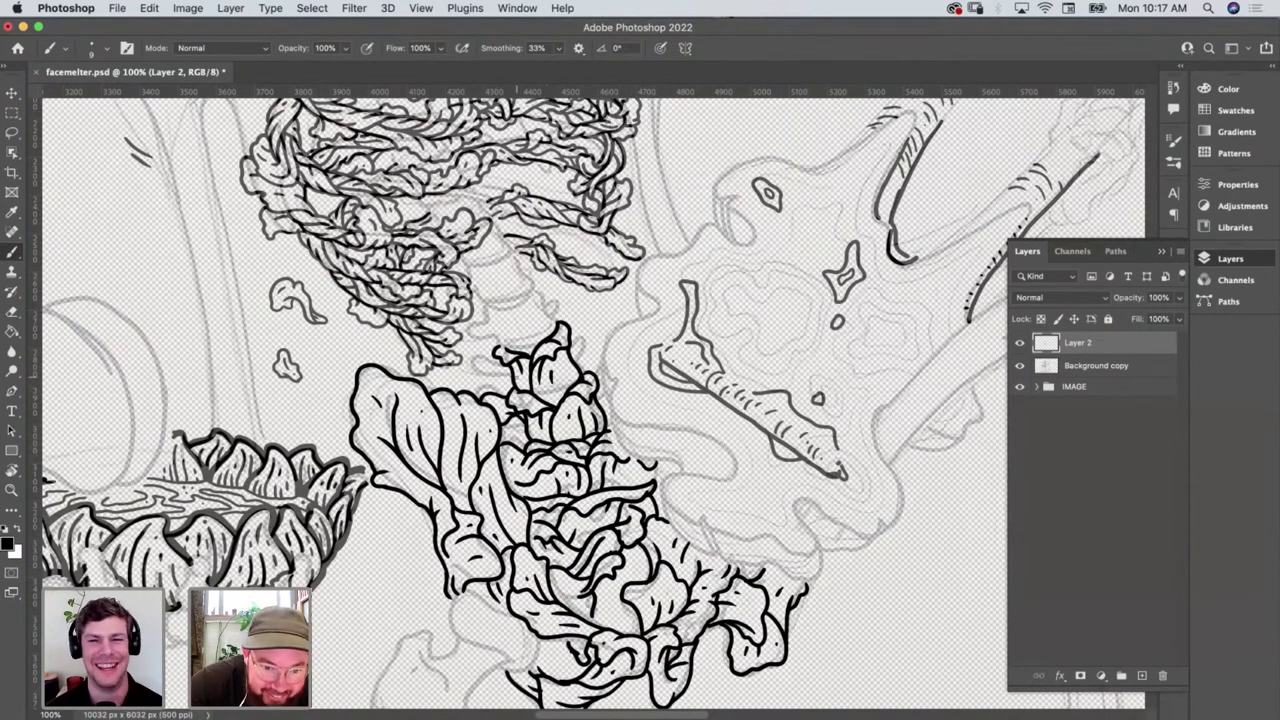
{"action": "mouse_move", "coordinate": [503, 380]}
{"action": "left_mouse_down"}
{"action": "mouse_move", "coordinate": [480, 380]}
{"action": "mouse_move", "coordinate": [476, 358]}
{"action": "mouse_move", "coordinate": [510, 348]}
{"action": "left_mouse_up"}
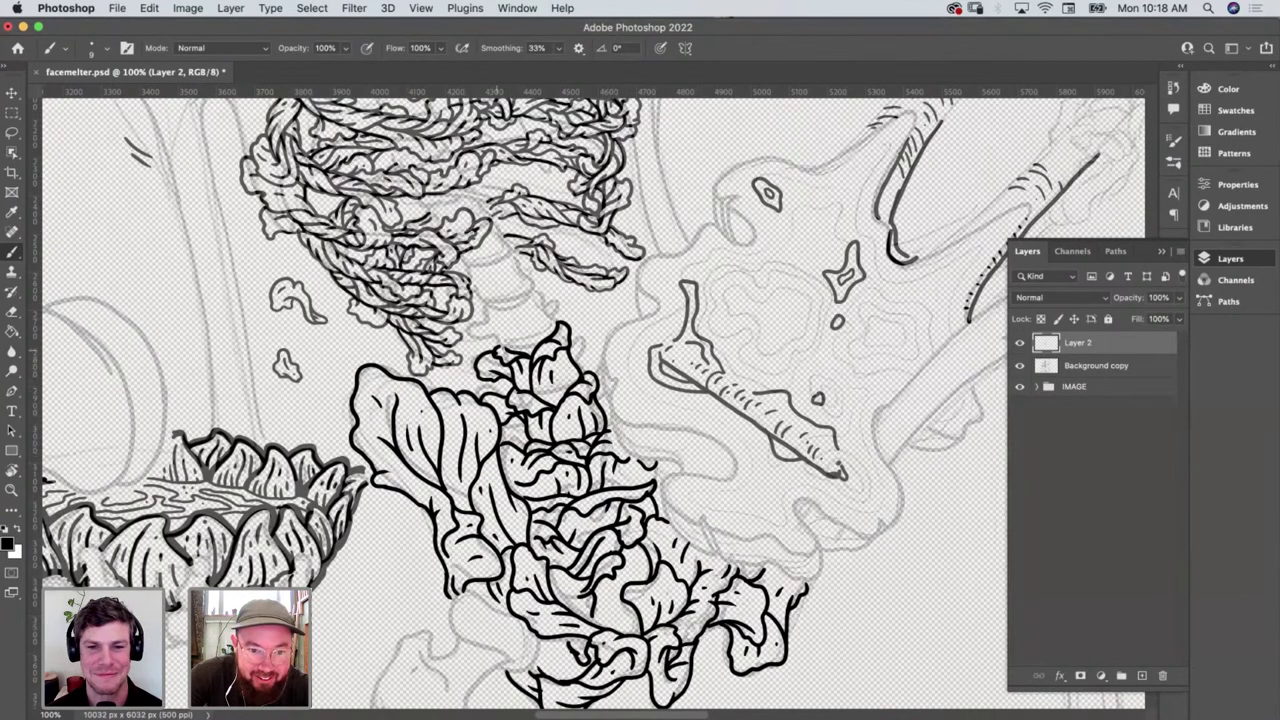
Ink the third vertebra up as a rounded leaf bud with curled leaves on both sides of the spine
{"action": "mouse_move", "coordinate": [514, 350]}
{"action": "left_mouse_down"}
{"action": "mouse_move", "coordinate": [516, 316]}
{"action": "mouse_move", "coordinate": [552, 293]}
{"action": "mouse_move", "coordinate": [535, 286]}
{"action": "mouse_move", "coordinate": [490, 314]}
{"action": "mouse_move", "coordinate": [478, 300]}
{"action": "mouse_move", "coordinate": [482, 322]}
{"action": "mouse_move", "coordinate": [555, 322]}
{"action": "mouse_move", "coordinate": [494, 340]}
{"action": "mouse_move", "coordinate": [536, 350]}
{"action": "mouse_move", "coordinate": [466, 320]}
{"action": "left_mouse_up"}
{"action": "left_click_drag", "start_coordinate": [566, 318], "coordinate": [558, 298]}
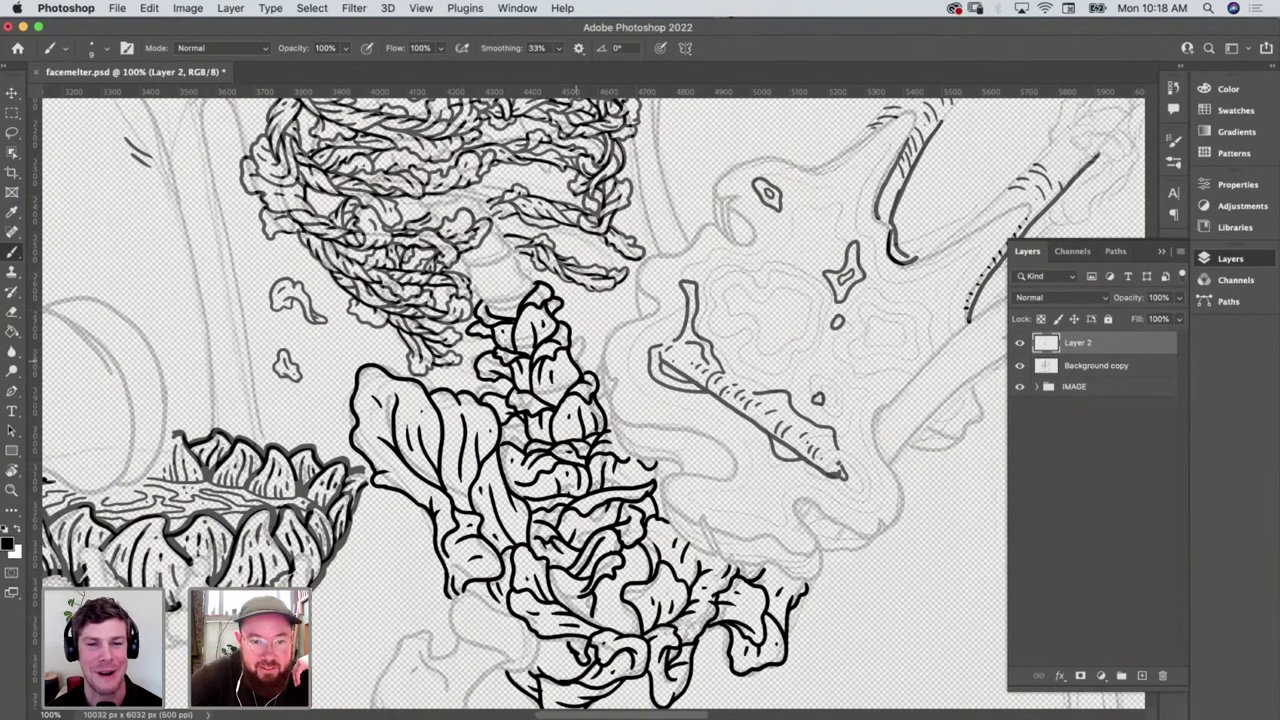
{"action": "mouse_move", "coordinate": [576, 362]}
{"action": "left_mouse_down"}
{"action": "mouse_move", "coordinate": [586, 342]}
{"action": "mouse_move", "coordinate": [570, 350]}
{"action": "left_mouse_up"}
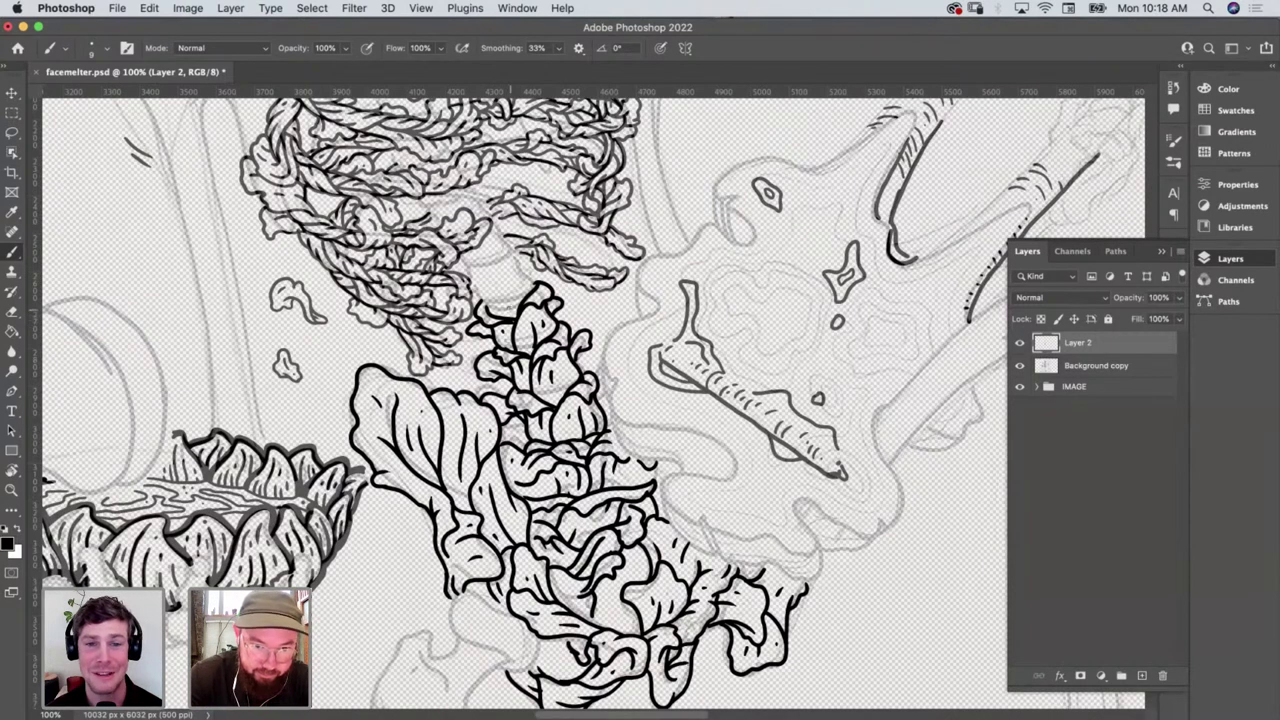
Continue inking the leafy vertebrae upward until the spine runs in behind the lower ribs
{"action": "mouse_move", "coordinate": [524, 296]}
{"action": "left_mouse_down"}
{"action": "mouse_move", "coordinate": [485, 271]}
{"action": "mouse_move", "coordinate": [456, 276]}
{"action": "mouse_move", "coordinate": [483, 297]}
{"action": "mouse_move", "coordinate": [468, 278]}
{"action": "mouse_move", "coordinate": [500, 282]}
{"action": "mouse_move", "coordinate": [512, 252]}
{"action": "mouse_move", "coordinate": [526, 262]}
{"action": "mouse_move", "coordinate": [502, 275]}
{"action": "mouse_move", "coordinate": [526, 270]}
{"action": "mouse_move", "coordinate": [532, 288]}
{"action": "mouse_move", "coordinate": [506, 292]}
{"action": "mouse_move", "coordinate": [492, 214]}
{"action": "left_mouse_up"}
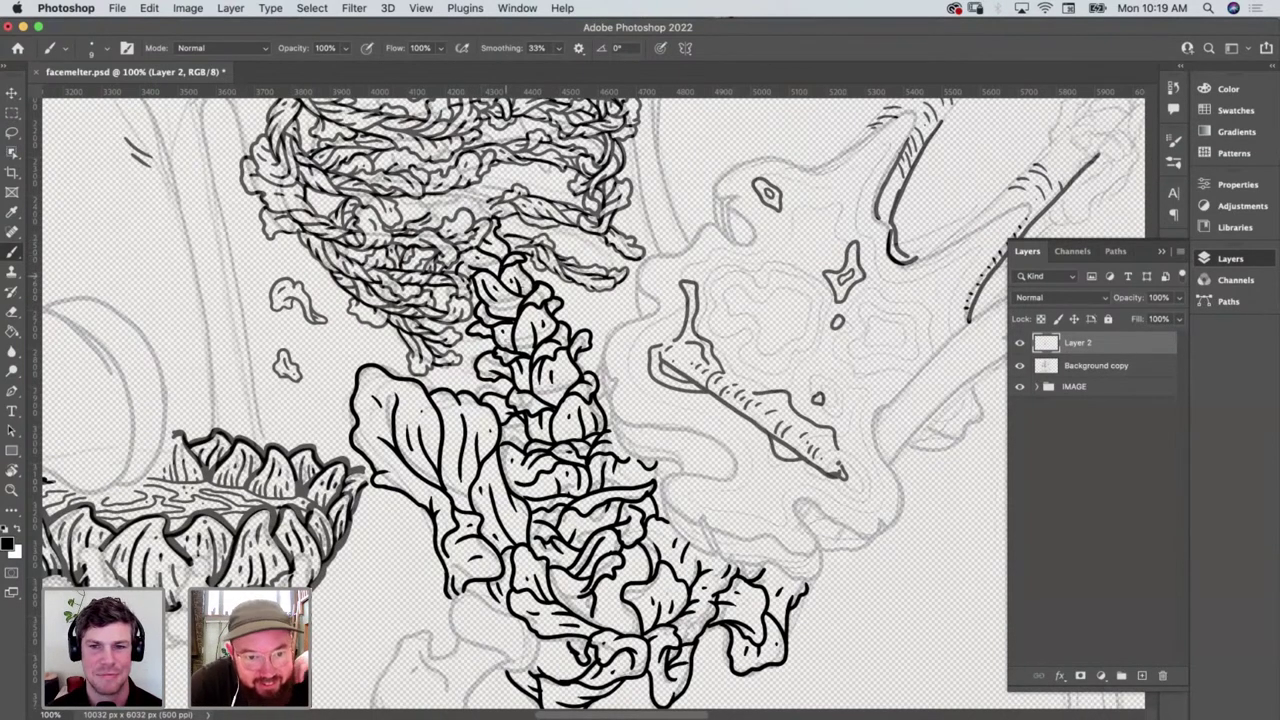
{"action": "scroll", "coordinate": [522, 400], "scroll_direction": "up", "scroll_amount": 5}
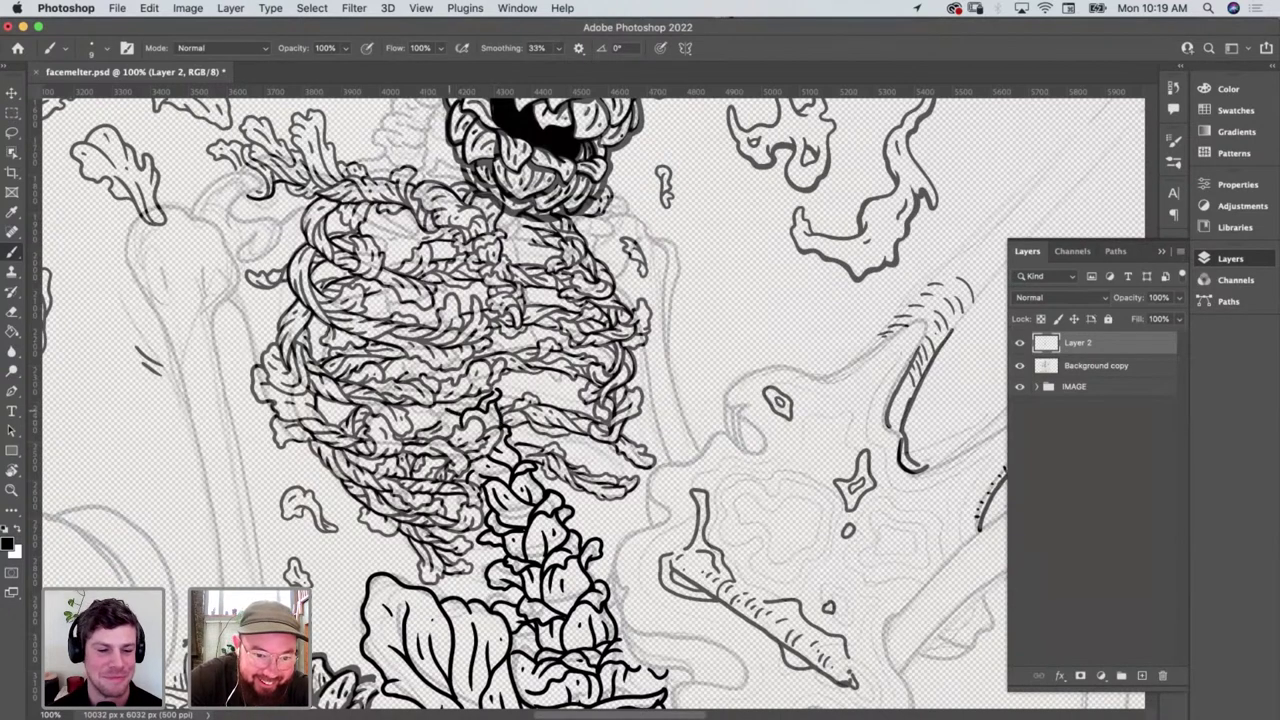
{"action": "left_click_drag", "start_coordinate": [440, 430], "coordinate": [452, 418]}
{"action": "scroll", "coordinate": [600, 476], "scroll_direction": "down", "scroll_amount": 5}
{"action": "scroll", "coordinate": [600, 476], "scroll_direction": "right", "scroll_amount": 5}
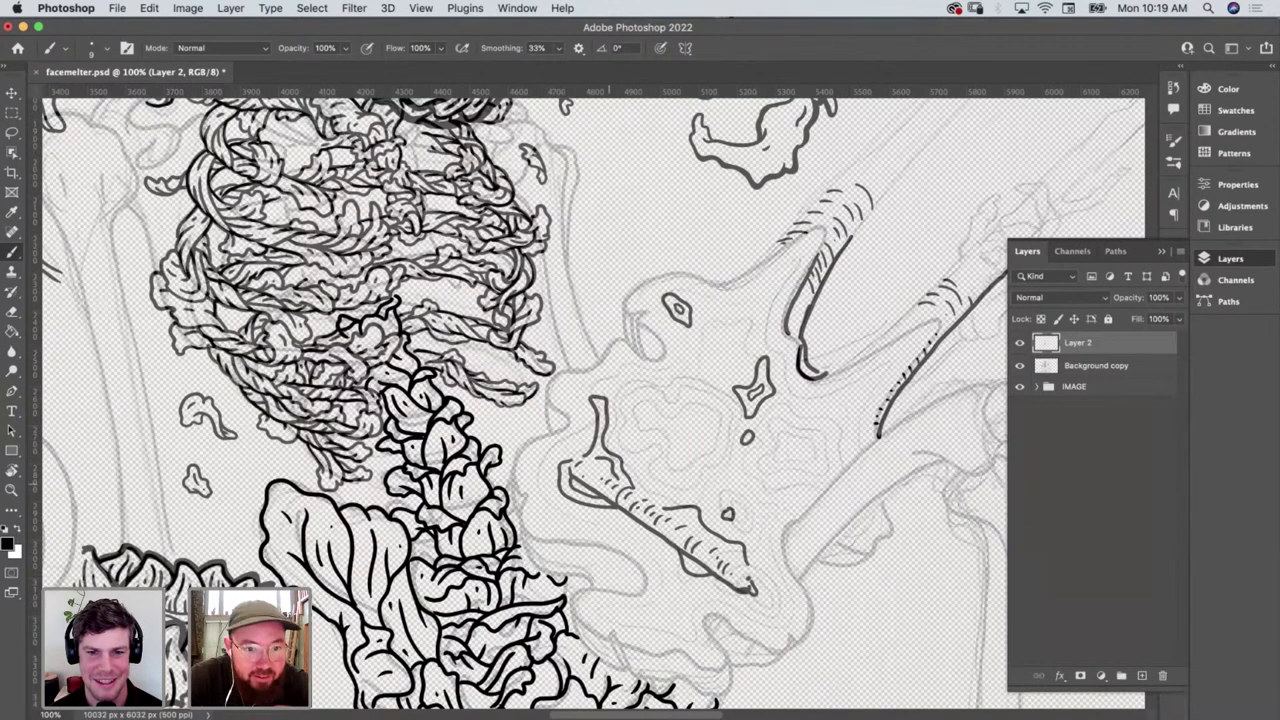
Ink curled leaves over the shoulder joint at the collarbone's outer end and a small leaf edge beside the upper ribs
{"action": "scroll", "coordinate": [597, 400], "scroll_direction": "left", "scroll_amount": 10}
{"action": "scroll", "coordinate": [597, 400], "scroll_direction": "up", "scroll_amount": 5}
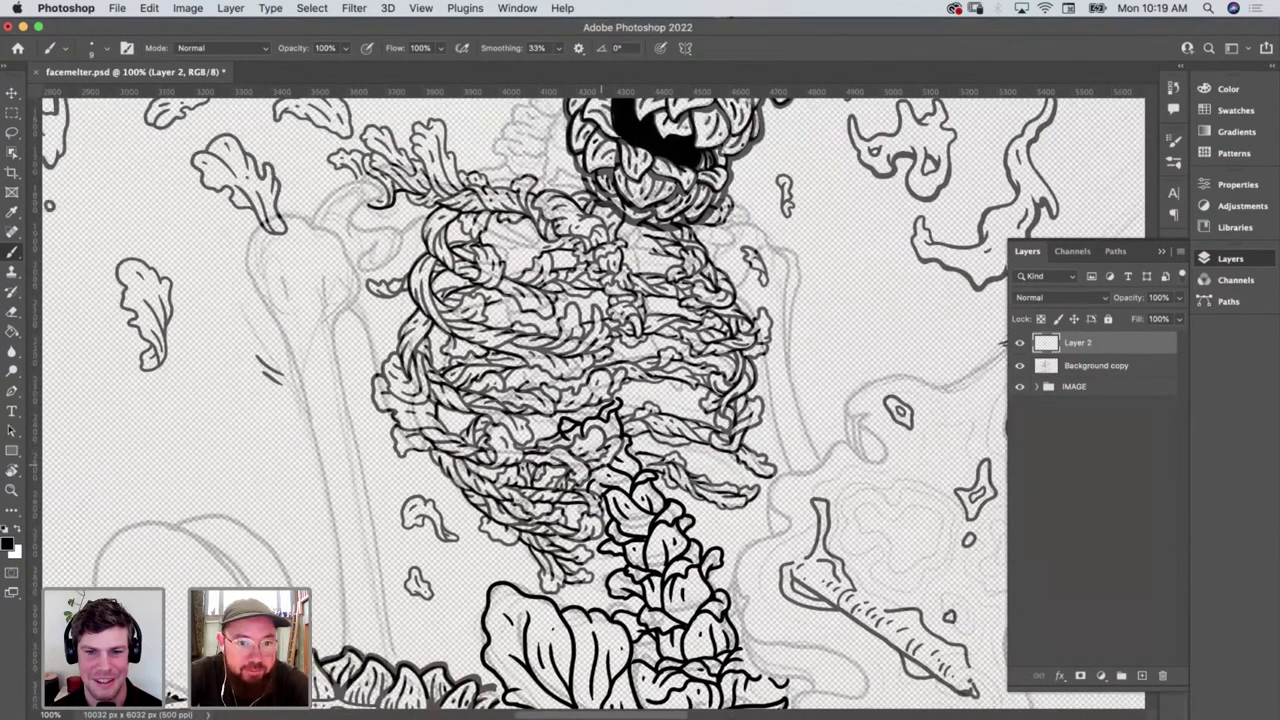
{"action": "scroll", "coordinate": [597, 400], "scroll_direction": "left", "scroll_amount": 3}
{"action": "scroll", "coordinate": [597, 400], "scroll_direction": "up", "scroll_amount": 3}
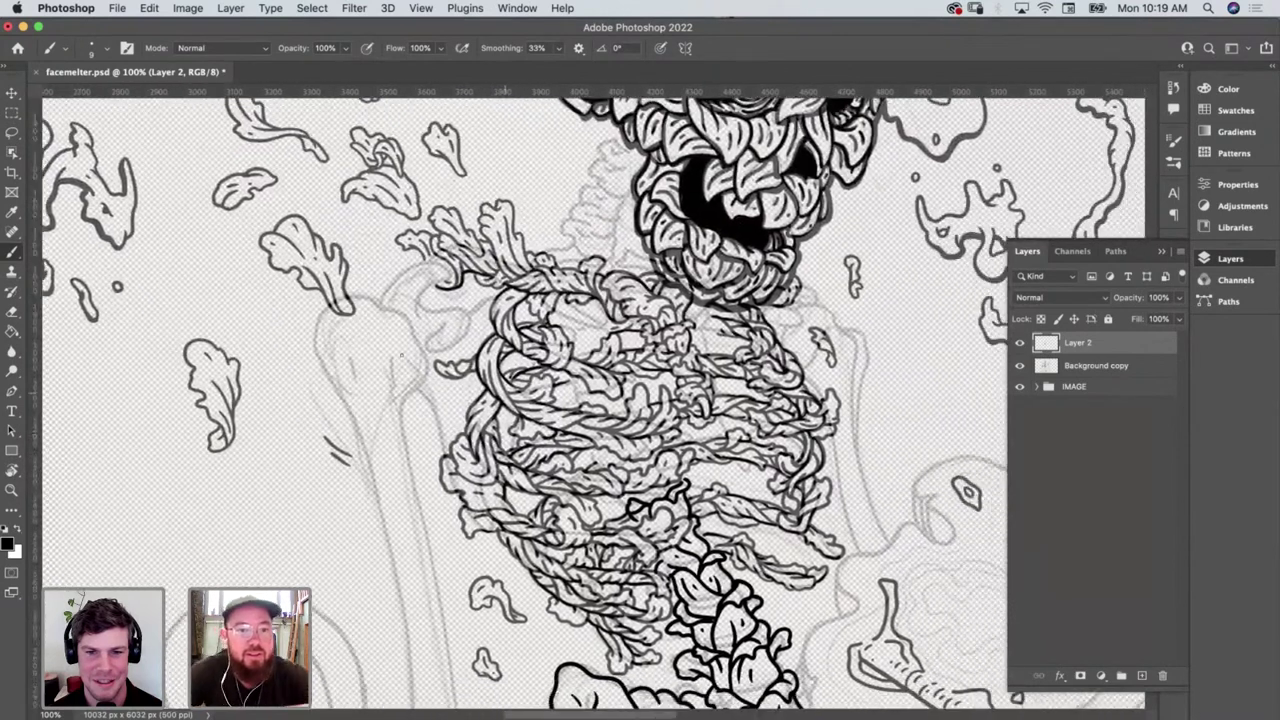
{"action": "mouse_move", "coordinate": [384, 304]}
{"action": "left_mouse_down"}
{"action": "mouse_move", "coordinate": [453, 270]}
{"action": "mouse_move", "coordinate": [418, 260]}
{"action": "mouse_move", "coordinate": [386, 284]}
{"action": "mouse_move", "coordinate": [380, 302]}
{"action": "mouse_move", "coordinate": [420, 292]}
{"action": "mouse_move", "coordinate": [416, 322]}
{"action": "left_mouse_up"}
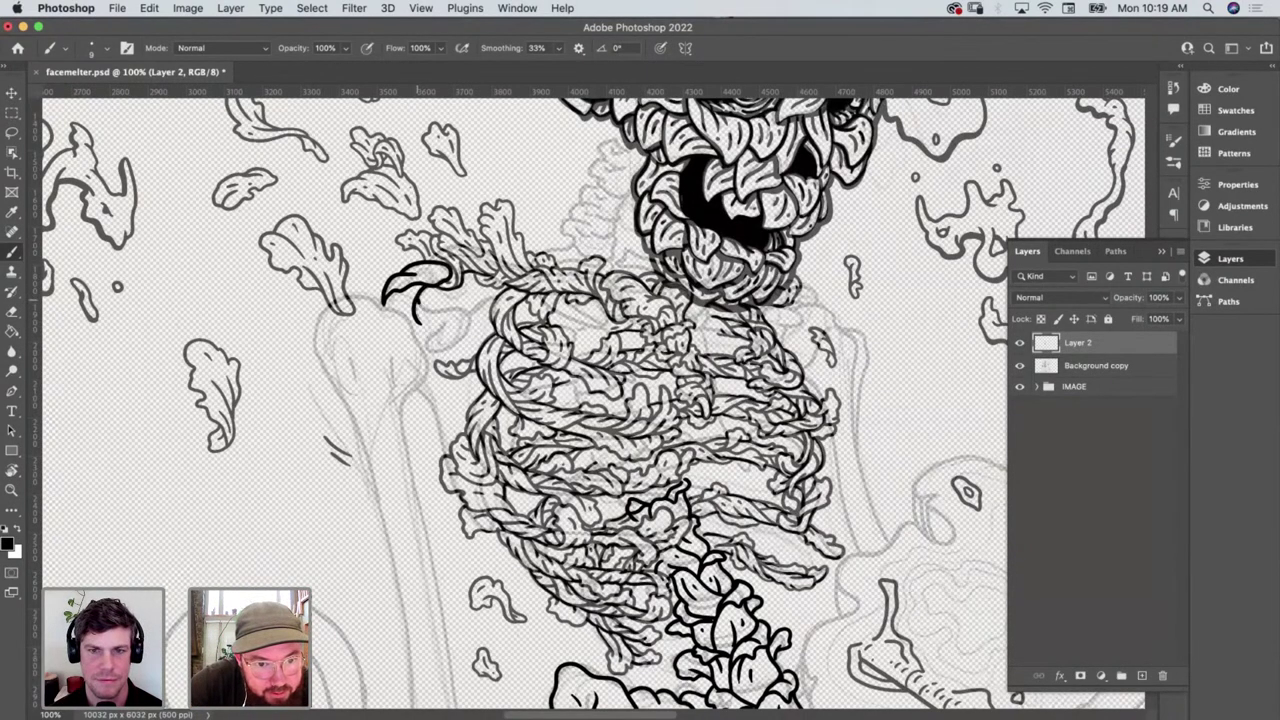
{"action": "mouse_move", "coordinate": [416, 304]}
{"action": "left_mouse_down"}
{"action": "mouse_move", "coordinate": [474, 317]}
{"action": "mouse_move", "coordinate": [473, 328]}
{"action": "mouse_move", "coordinate": [430, 352]}
{"action": "mouse_move", "coordinate": [447, 326]}
{"action": "mouse_move", "coordinate": [437, 312]}
{"action": "mouse_move", "coordinate": [464, 312]}
{"action": "mouse_move", "coordinate": [436, 275]}
{"action": "mouse_move", "coordinate": [403, 316]}
{"action": "left_mouse_up"}
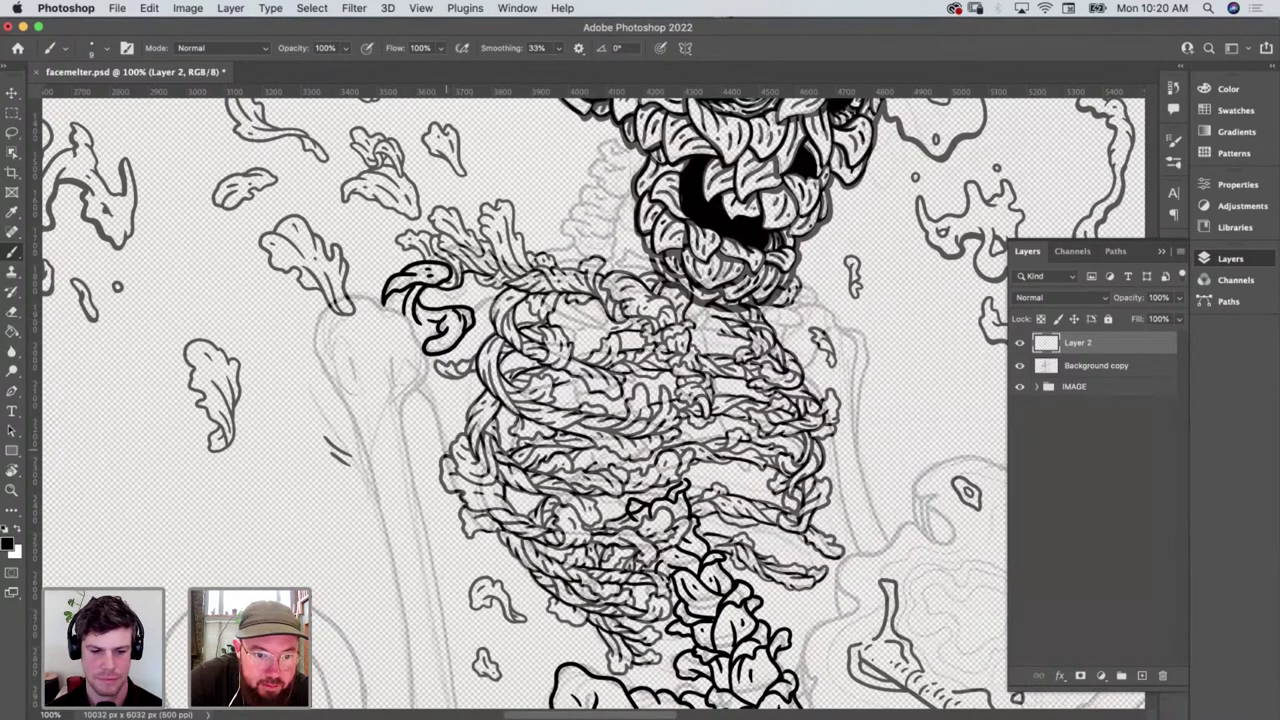
{"action": "mouse_move", "coordinate": [447, 455]}
{"action": "left_mouse_down"}
{"action": "mouse_move", "coordinate": [433, 426]}
{"action": "mouse_move", "coordinate": [468, 387]}
{"action": "mouse_move", "coordinate": [455, 418]}
{"action": "mouse_move", "coordinate": [415, 390]}
{"action": "left_mouse_up"}
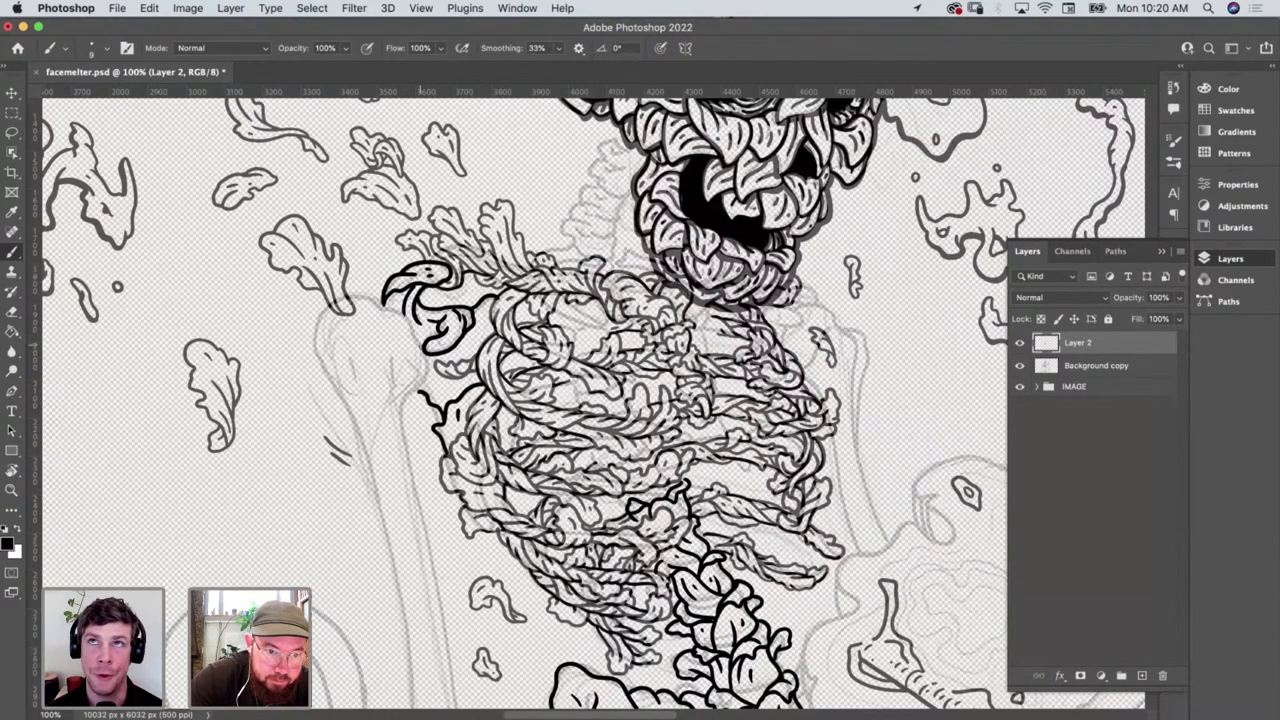
Ink broad drooping leaves over the head of the upper arm bone and fill the gap toward the ribs with small leaves
{"action": "mouse_move", "coordinate": [421, 344]}
{"action": "left_mouse_down"}
{"action": "mouse_move", "coordinate": [334, 347]}
{"action": "mouse_move", "coordinate": [326, 305]}
{"action": "mouse_move", "coordinate": [318, 312]}
{"action": "mouse_move", "coordinate": [360, 291]}
{"action": "mouse_move", "coordinate": [421, 344]}
{"action": "mouse_move", "coordinate": [360, 310]}
{"action": "mouse_move", "coordinate": [382, 330]}
{"action": "left_mouse_up"}
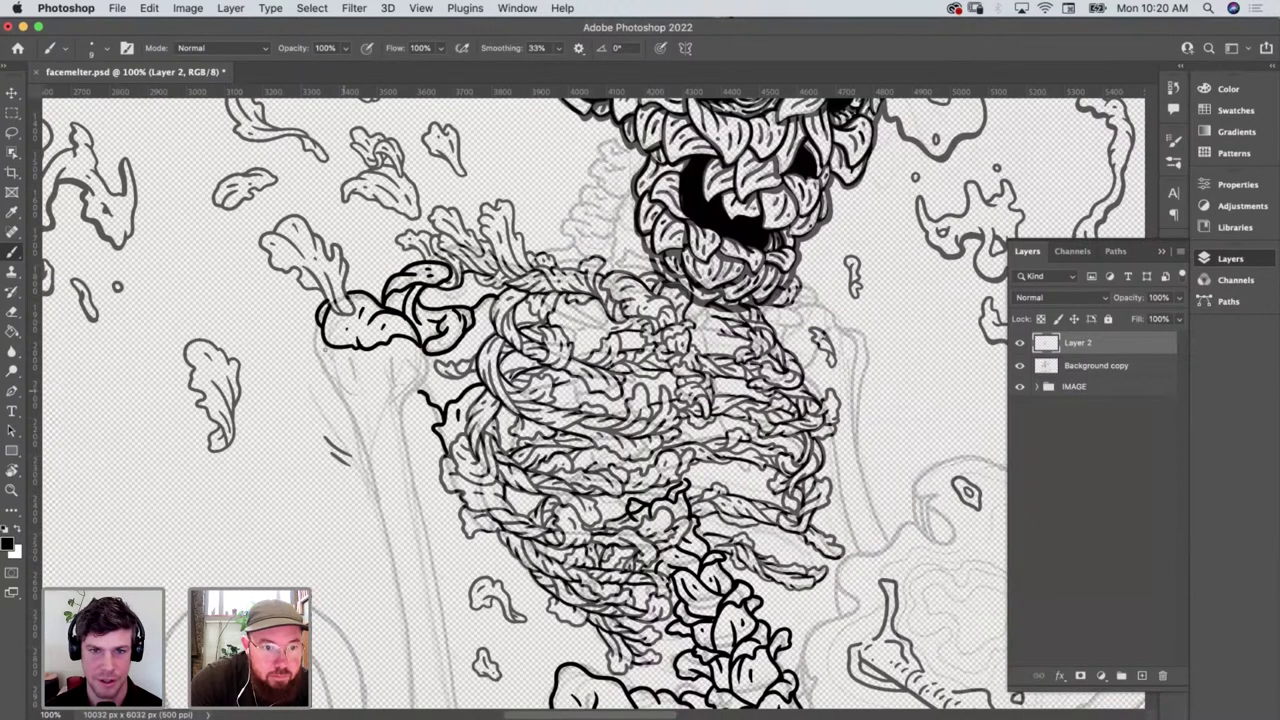
{"action": "mouse_move", "coordinate": [346, 342]}
{"action": "left_mouse_down"}
{"action": "mouse_move", "coordinate": [360, 392]}
{"action": "mouse_move", "coordinate": [343, 399]}
{"action": "mouse_move", "coordinate": [322, 380]}
{"action": "mouse_move", "coordinate": [316, 322]}
{"action": "left_mouse_up"}
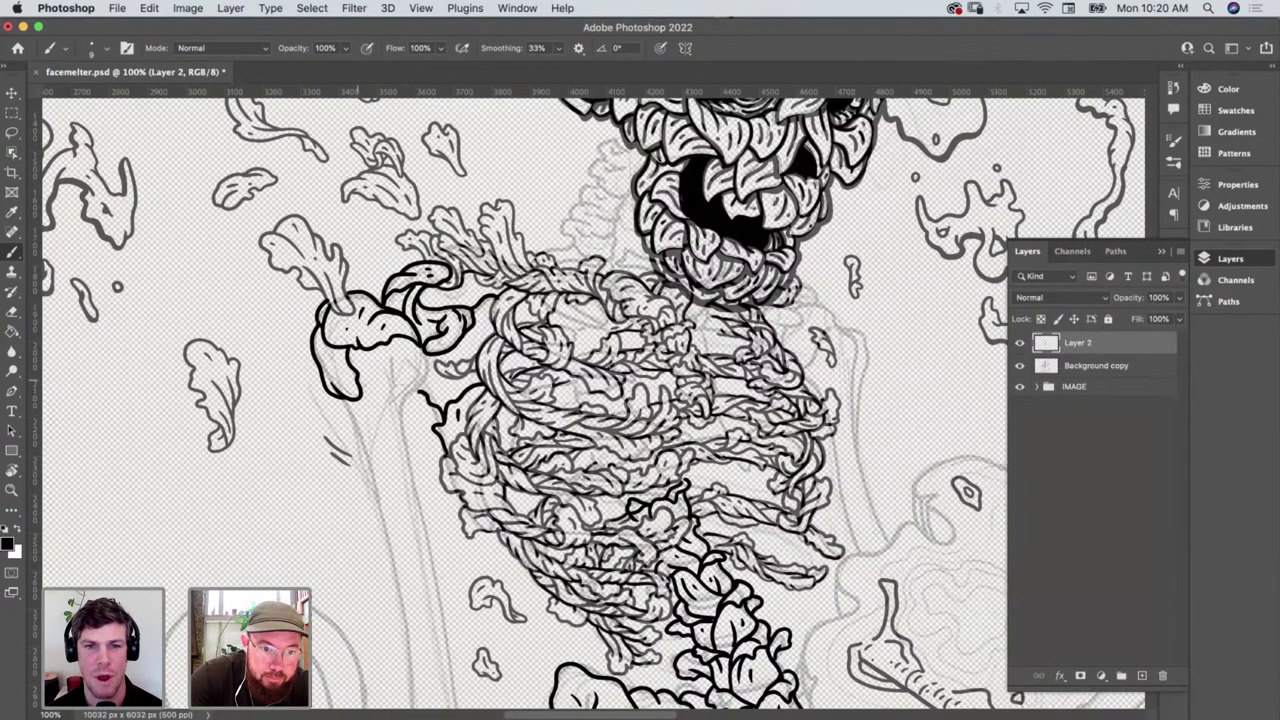
{"action": "mouse_move", "coordinate": [360, 383]}
{"action": "left_mouse_down"}
{"action": "mouse_move", "coordinate": [403, 411]}
{"action": "mouse_move", "coordinate": [405, 366]}
{"action": "mouse_move", "coordinate": [418, 372]}
{"action": "mouse_move", "coordinate": [426, 355]}
{"action": "mouse_move", "coordinate": [393, 345]}
{"action": "mouse_move", "coordinate": [371, 365]}
{"action": "left_mouse_up"}
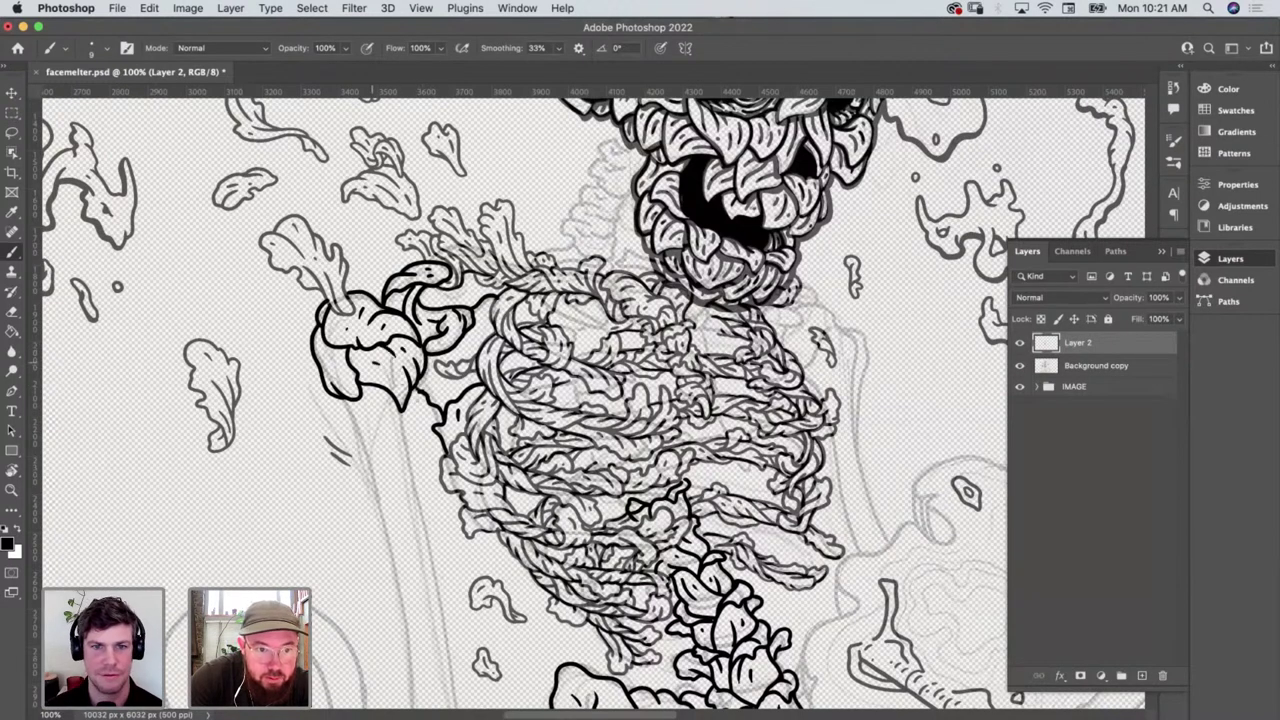
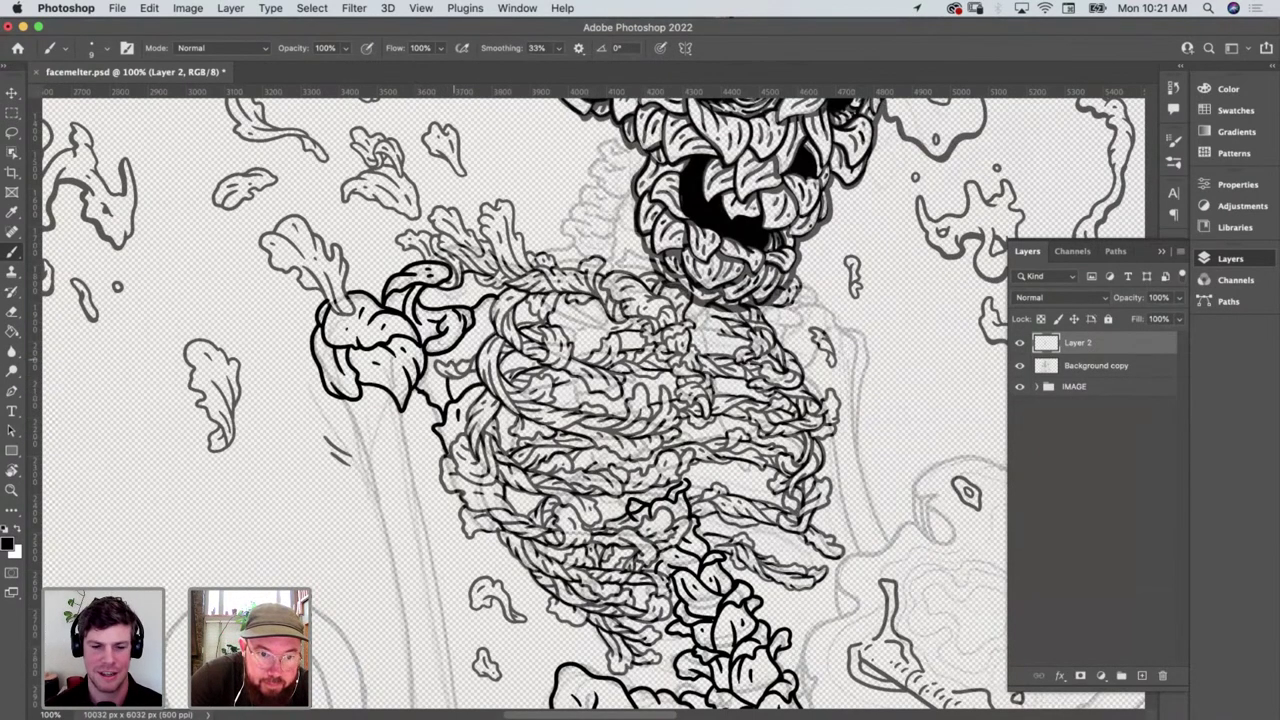
{"action": "left_click_drag", "start_coordinate": [454, 356], "coordinate": [476, 348]}
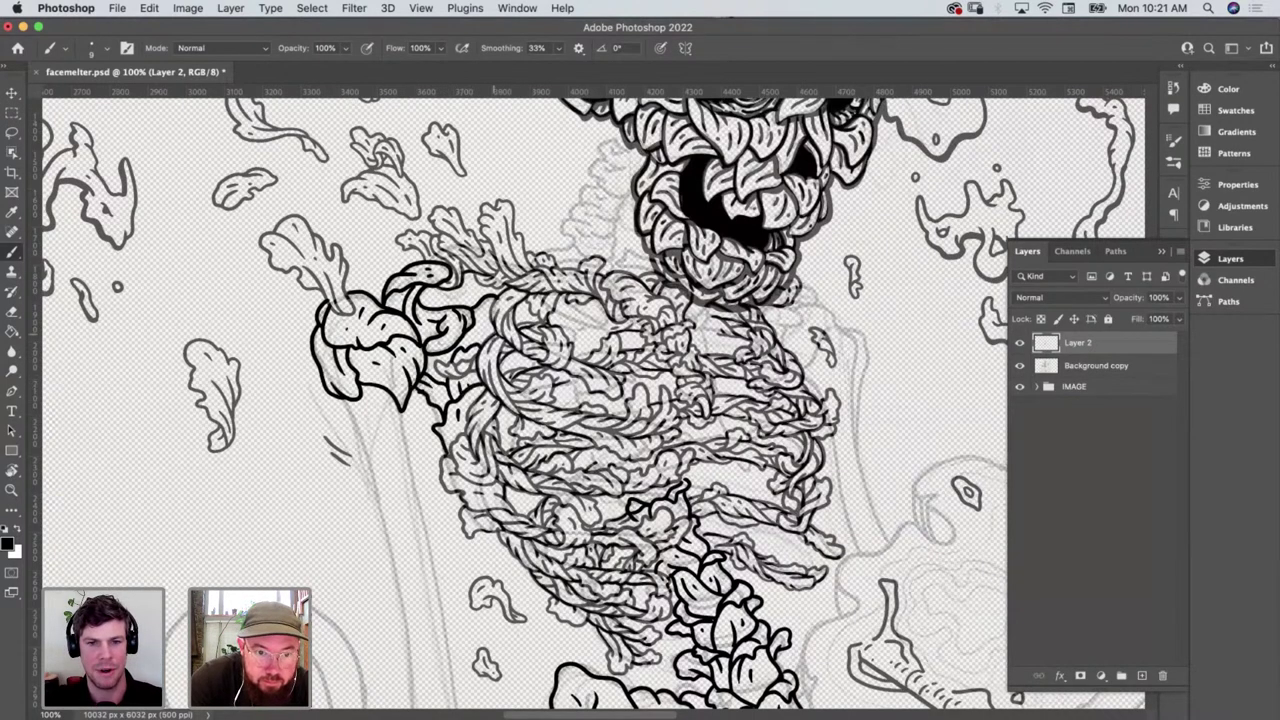
{"action": "mouse_move", "coordinate": [484, 342]}
{"action": "left_mouse_down"}
{"action": "mouse_move", "coordinate": [470, 330]}
{"action": "mouse_move", "coordinate": [478, 314]}
{"action": "left_mouse_up"}
Ink overlapping leaves down the upper part of the arm bone, finishing in two long pointed tips
{"action": "scroll", "coordinate": [586, 404], "scroll_direction": "down", "scroll_amount": 5}
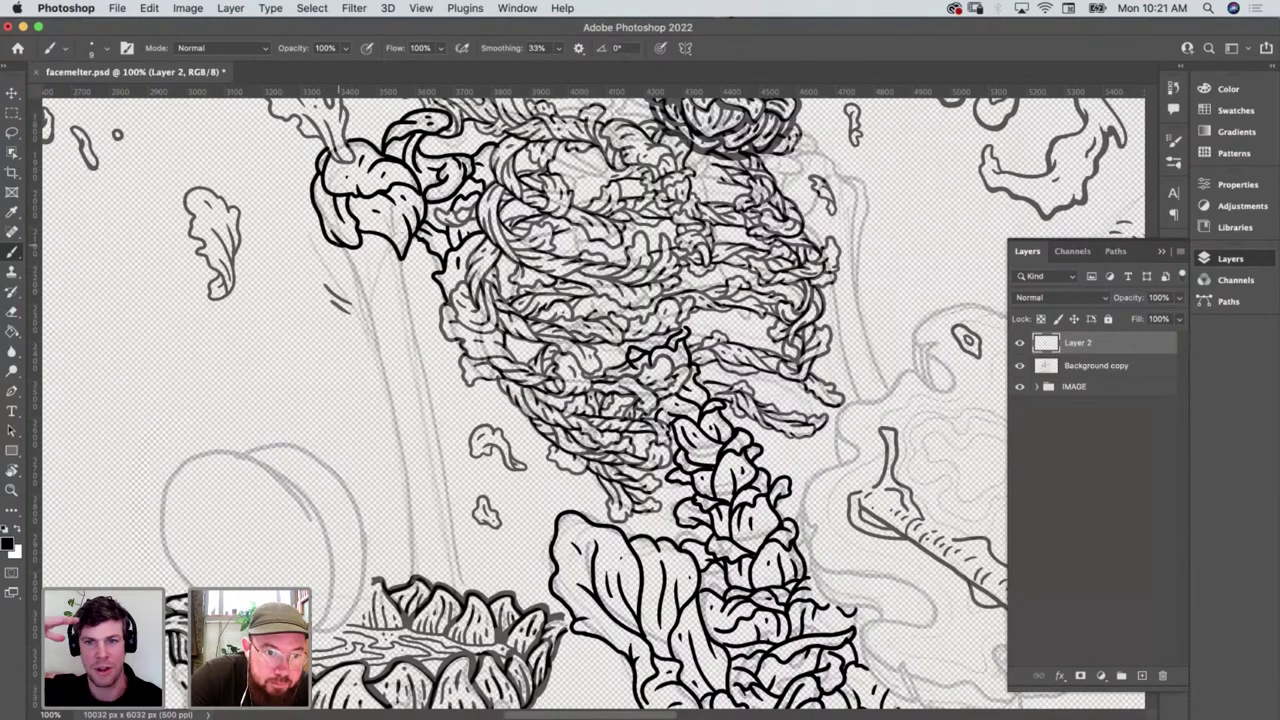
{"action": "mouse_move", "coordinate": [338, 244]}
{"action": "left_mouse_down"}
{"action": "mouse_move", "coordinate": [378, 310]}
{"action": "mouse_move", "coordinate": [390, 268]}
{"action": "mouse_move", "coordinate": [366, 232]}
{"action": "left_mouse_up"}
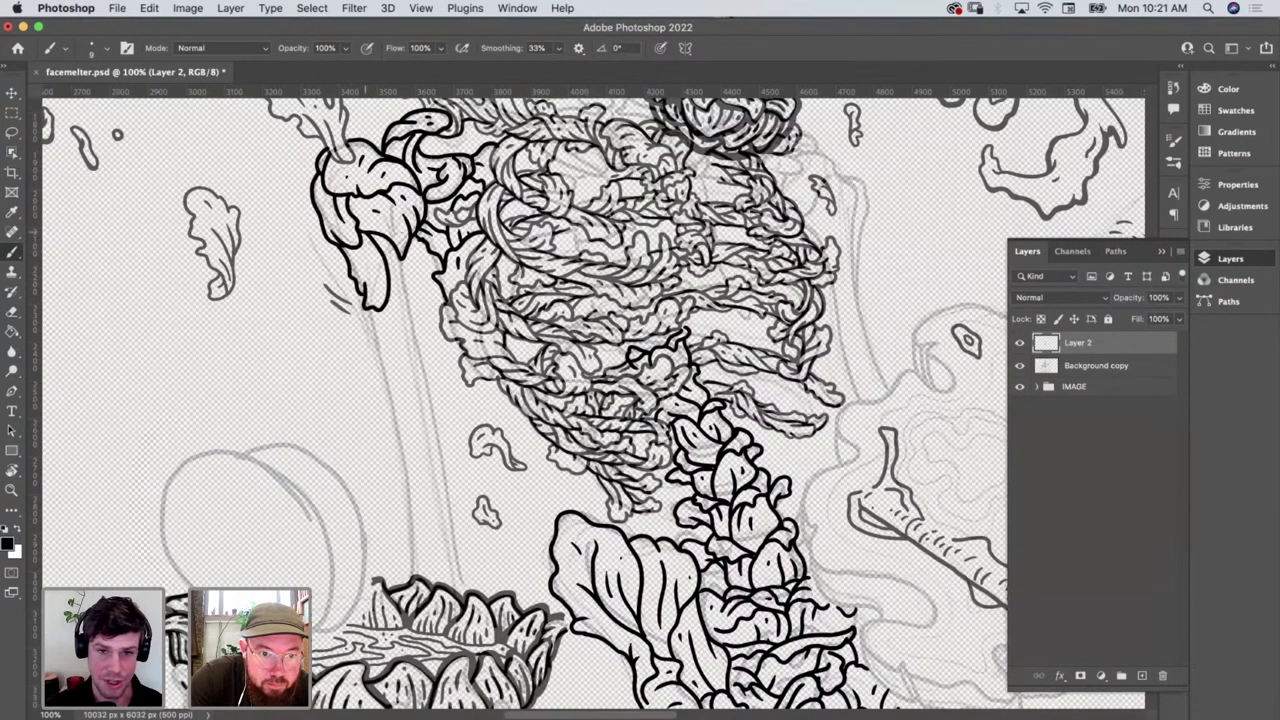
{"action": "mouse_move", "coordinate": [388, 278]}
{"action": "left_mouse_down"}
{"action": "mouse_move", "coordinate": [400, 288]}
{"action": "mouse_move", "coordinate": [404, 260]}
{"action": "mouse_move", "coordinate": [396, 272]}
{"action": "left_mouse_up"}
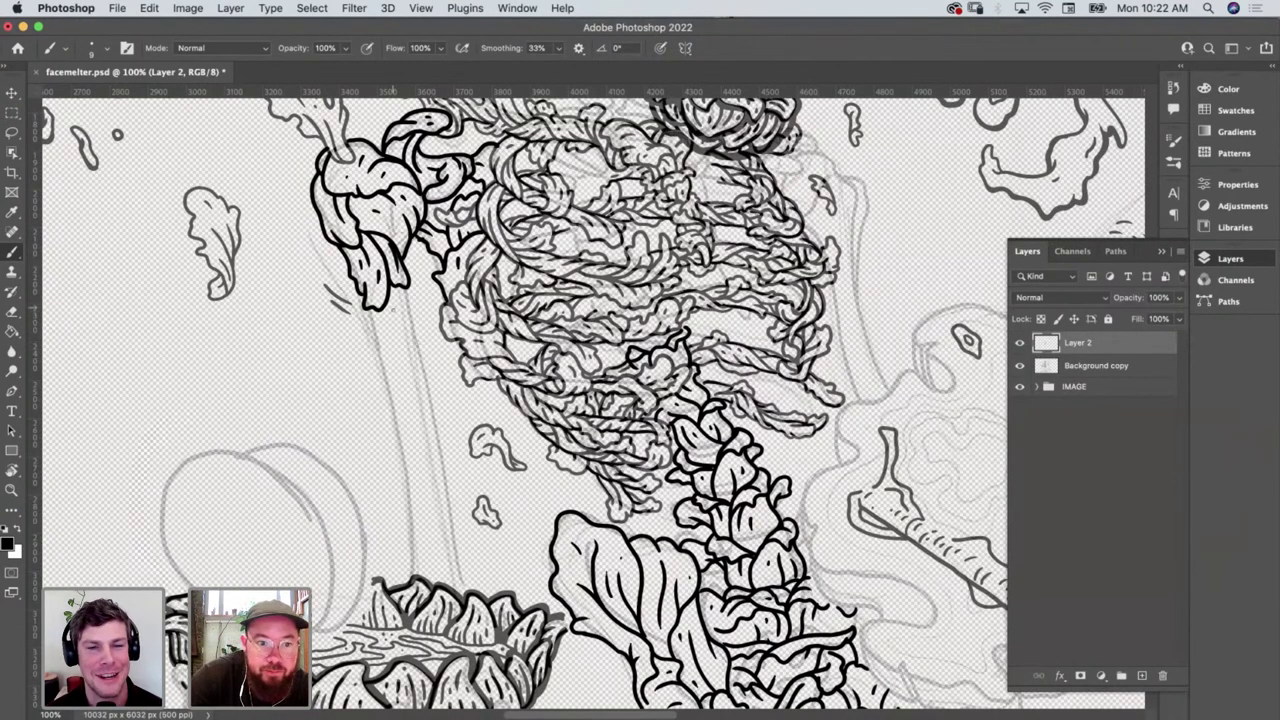
{"action": "mouse_move", "coordinate": [390, 314]}
{"action": "left_mouse_down"}
{"action": "mouse_move", "coordinate": [426, 376]}
{"action": "mouse_move", "coordinate": [404, 298]}
{"action": "mouse_move", "coordinate": [382, 386]}
{"action": "mouse_move", "coordinate": [366, 310]}
{"action": "left_mouse_up"}
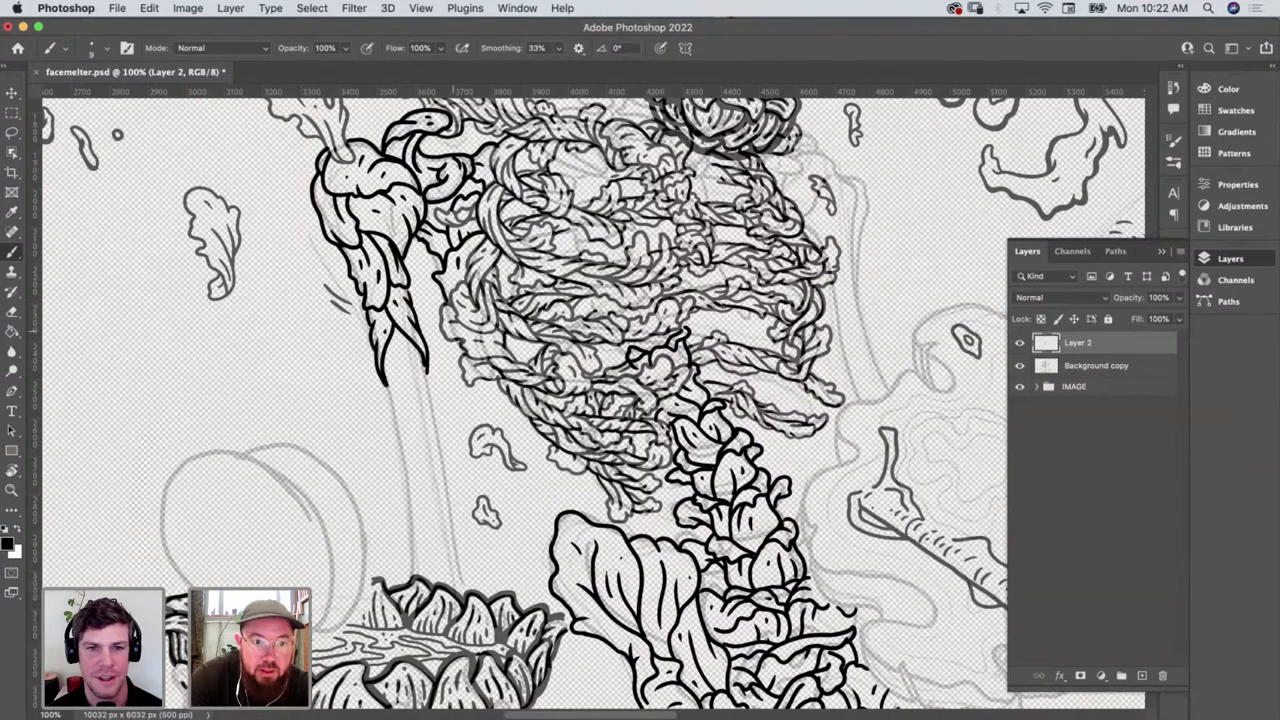
{"action": "scroll", "coordinate": [473, 358], "scroll_direction": "down", "scroll_amount": 3}
{"action": "scroll", "coordinate": [473, 358], "scroll_direction": "right", "scroll_amount": 1}
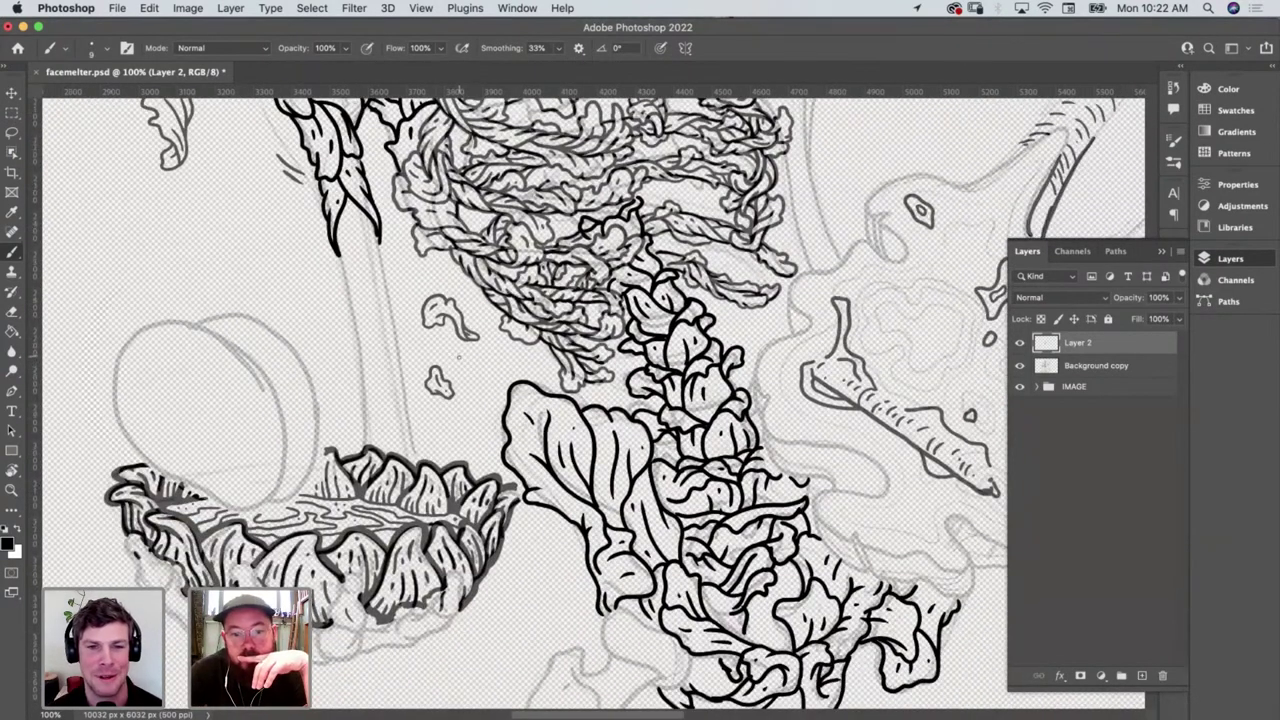
{"action": "key", "text": "super+minus"}
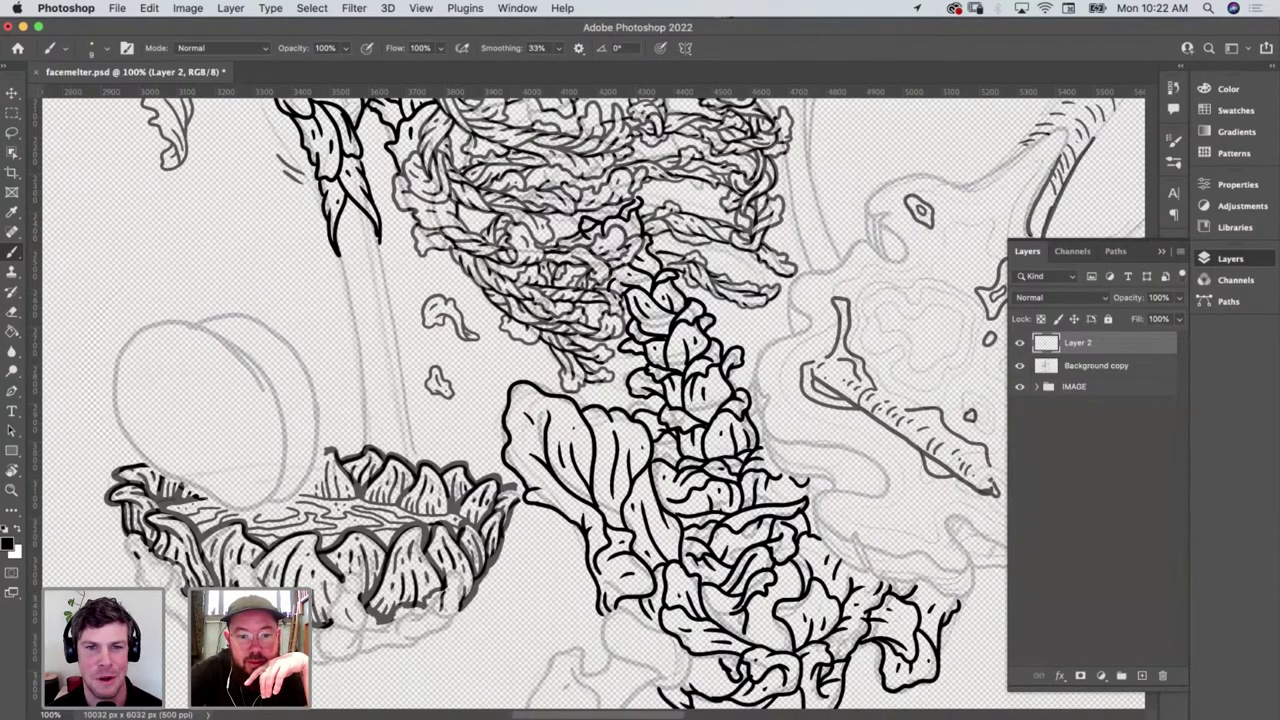
Switch to Safari, look through the BIENVILLE project including the printed T-shirt photo, and return to the 2021 portfolio overview
{"action": "key", "text": "super+Tab"}
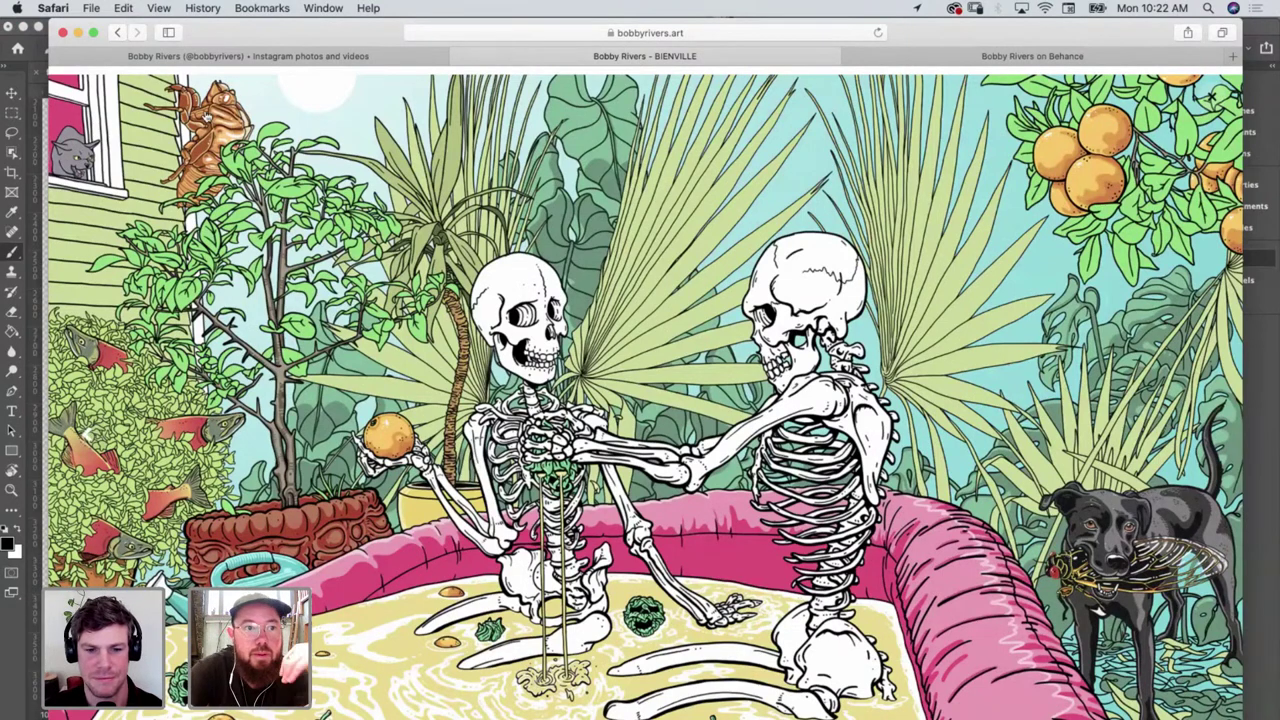
{"action": "left_click", "coordinate": [117, 32]}
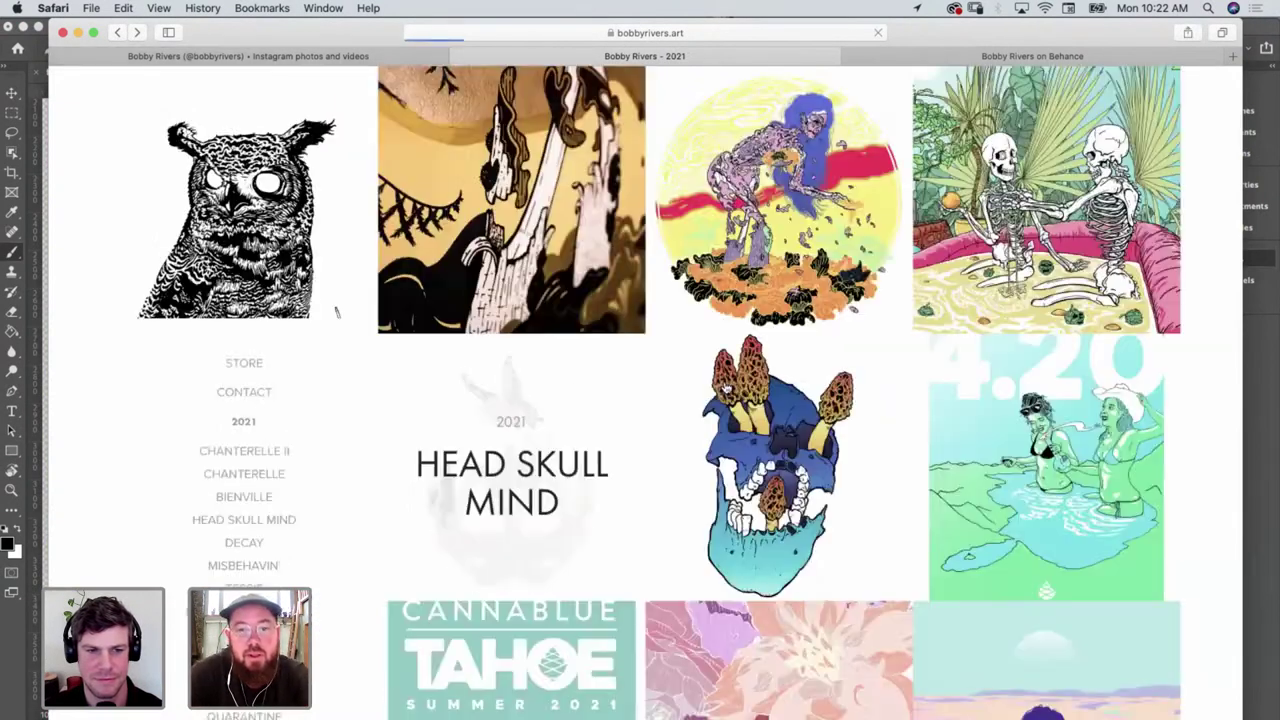
{"action": "left_click", "coordinate": [966, 262]}
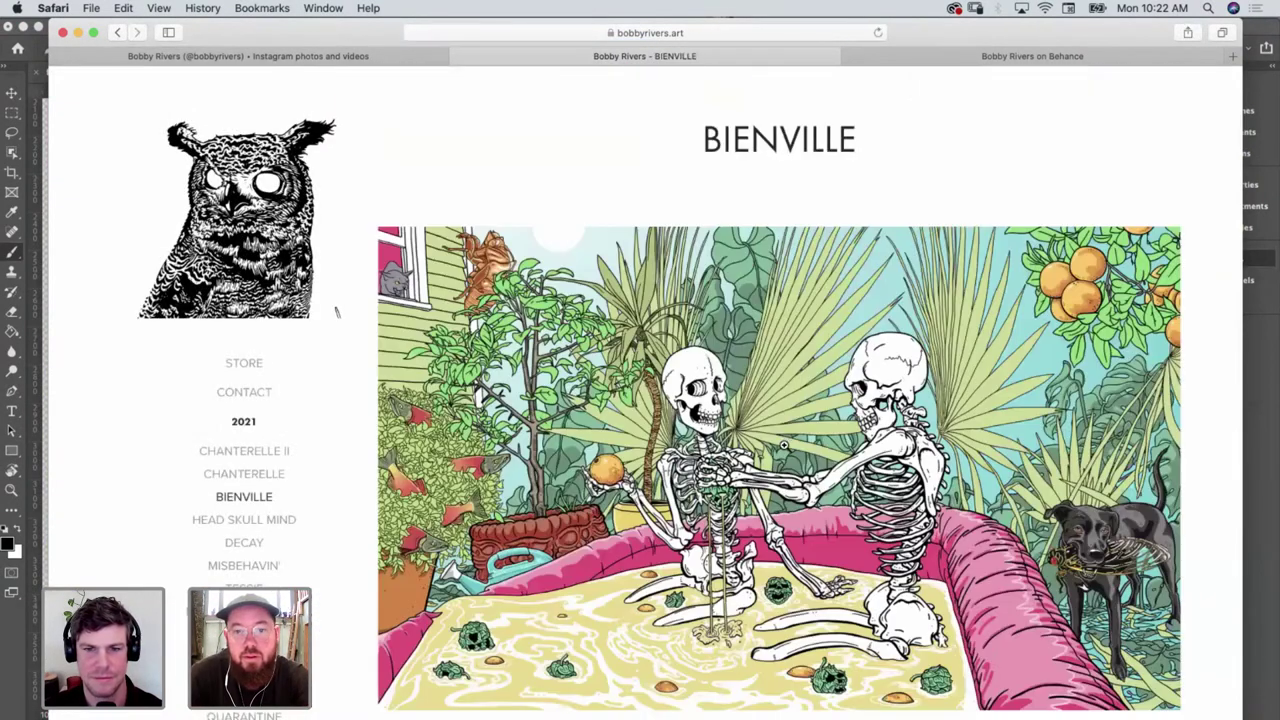
{"action": "scroll", "coordinate": [784, 445], "scroll_direction": "down", "scroll_amount": 15}
{"action": "scroll", "coordinate": [784, 445], "scroll_direction": "down", "scroll_amount": 5}
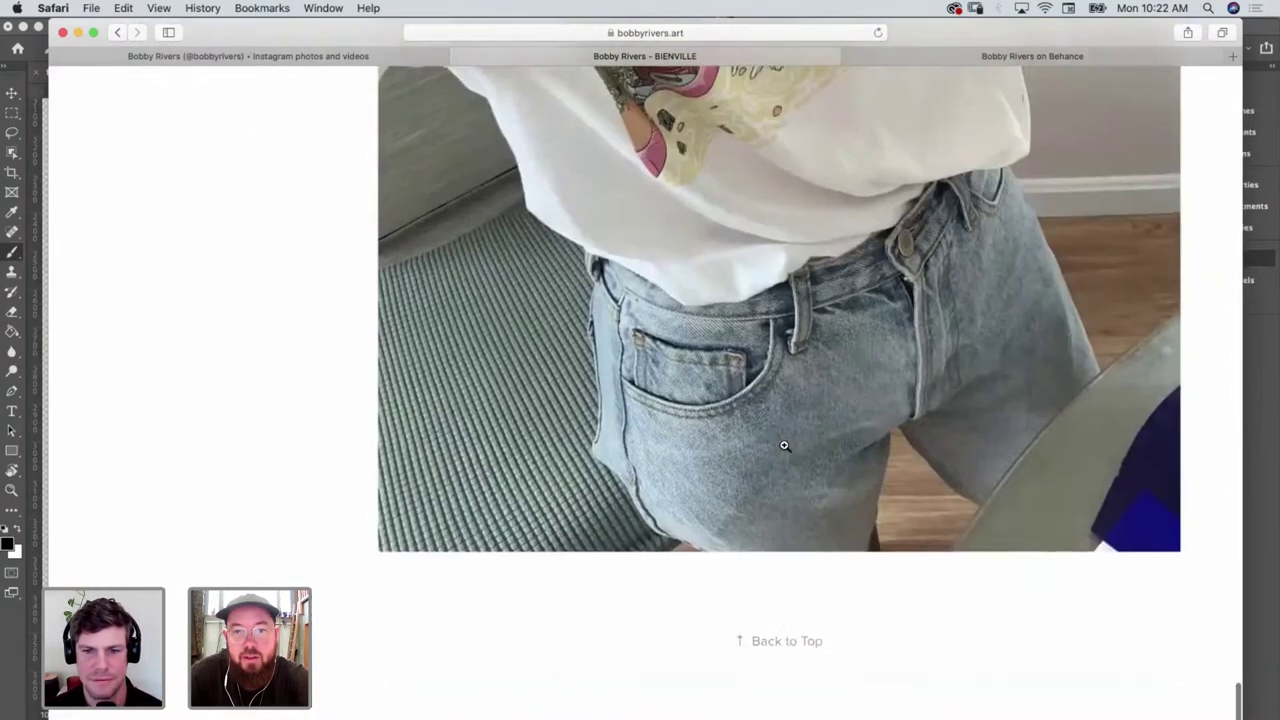
{"action": "scroll", "coordinate": [784, 445], "scroll_direction": "up", "scroll_amount": 6}
{"action": "scroll", "coordinate": [784, 445], "scroll_direction": "down", "scroll_amount": 1}
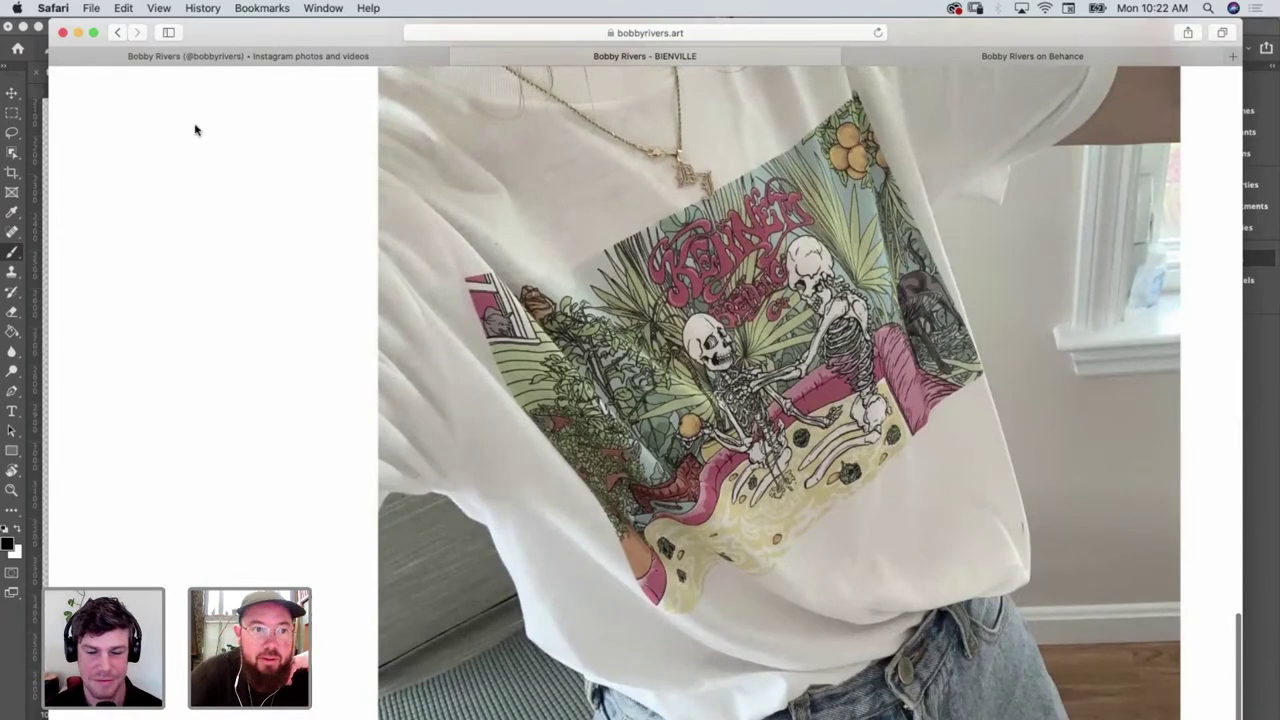
{"action": "left_click", "coordinate": [117, 32]}
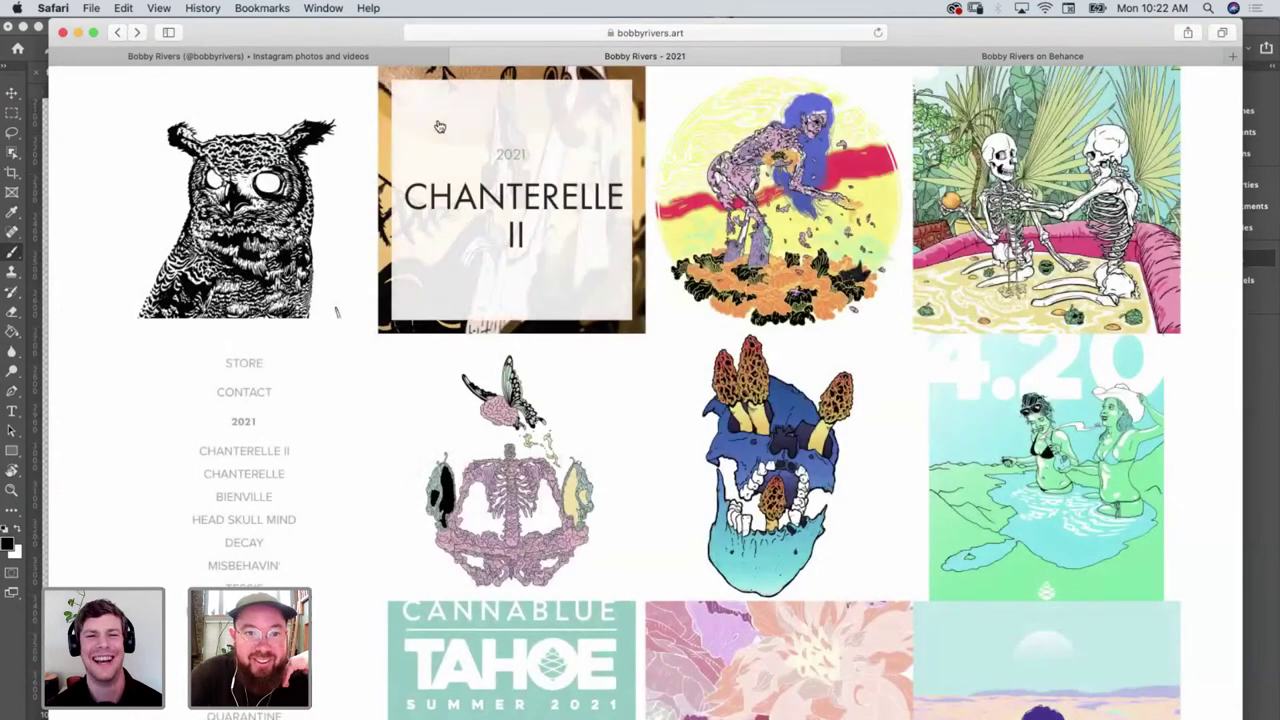
Switch back to Photoshop and ink a long winding leaf edge from the pointed tips down the upper arm bone
{"action": "key", "text": "ctrl+Up"}
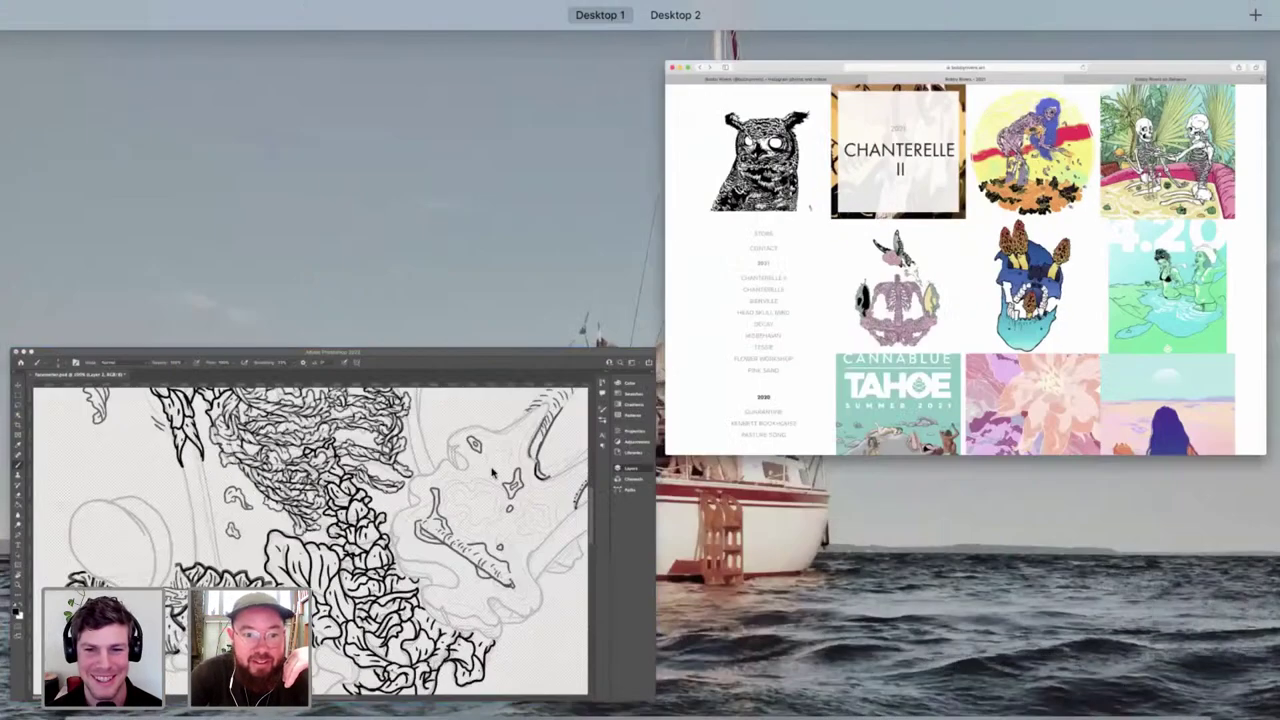
{"action": "left_click", "coordinate": [330, 480]}
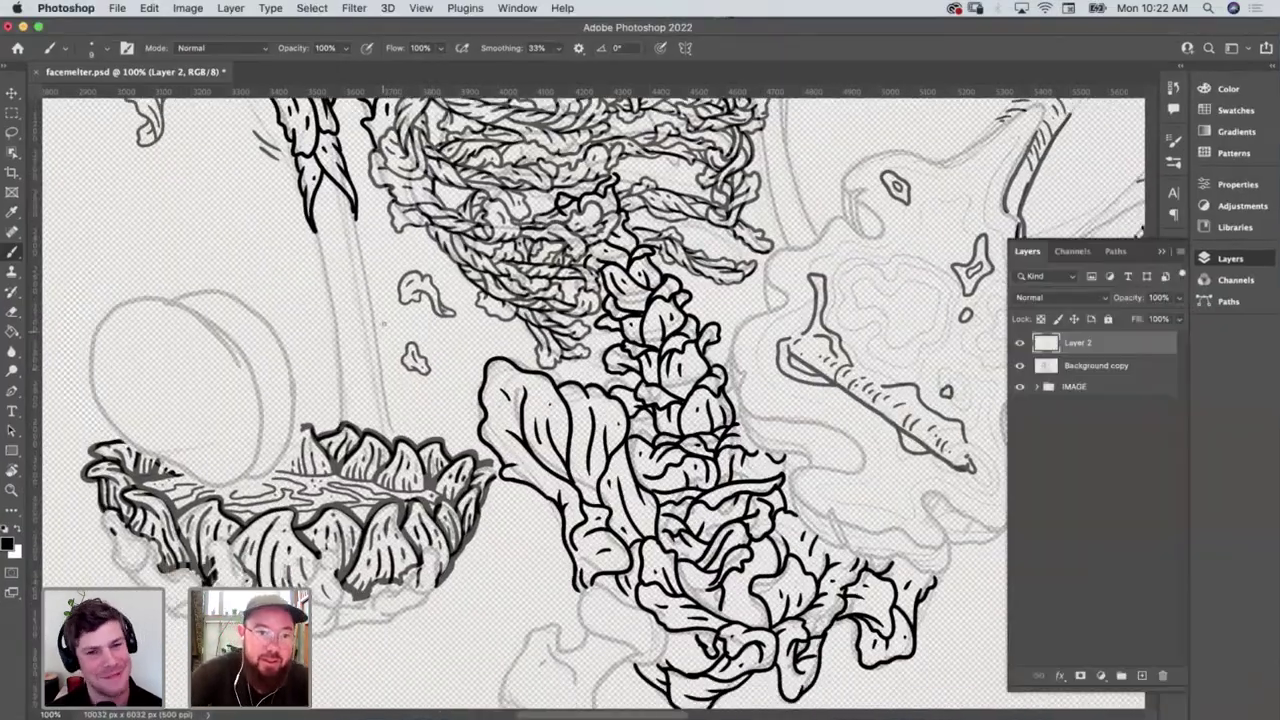
{"action": "mouse_move", "coordinate": [314, 194]}
{"action": "left_mouse_down"}
{"action": "mouse_move", "coordinate": [384, 322]}
{"action": "mouse_move", "coordinate": [390, 294]}
{"action": "mouse_move", "coordinate": [346, 254]}
{"action": "left_mouse_up"}
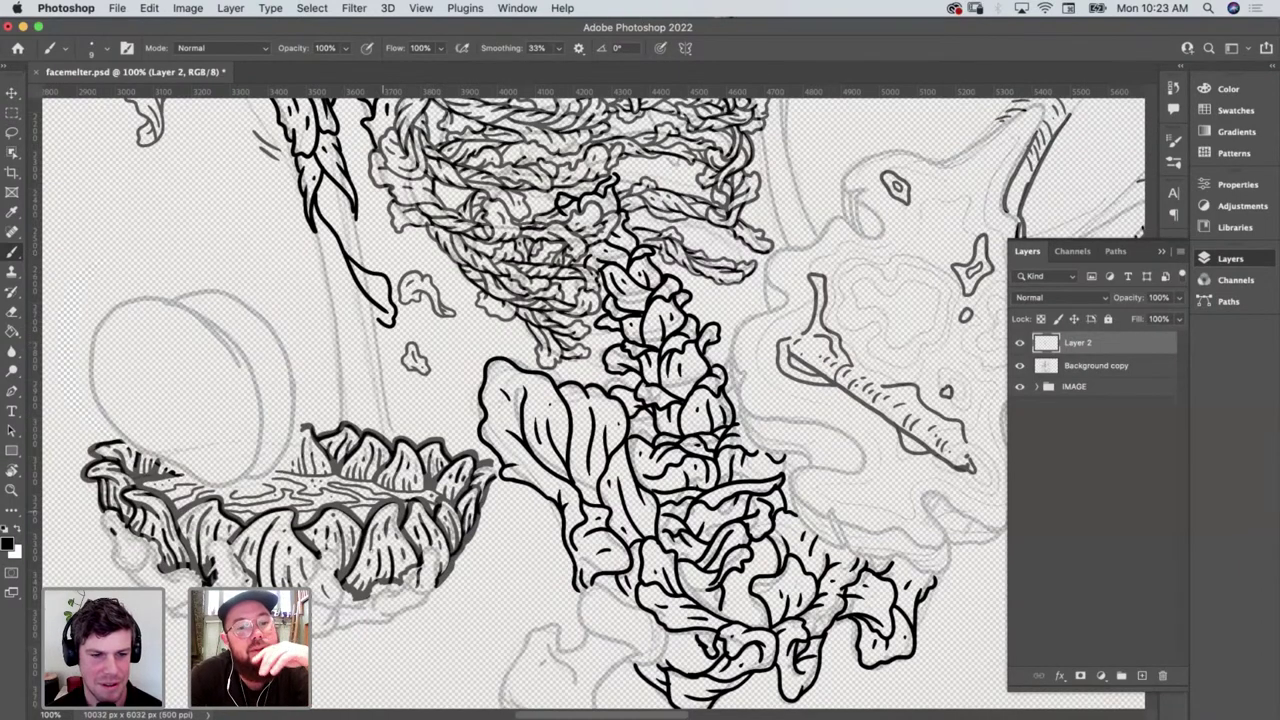
Switch to Safari and look through the HIDING pen and ink project on the portfolio site
{"action": "key", "text": "super+Tab"}
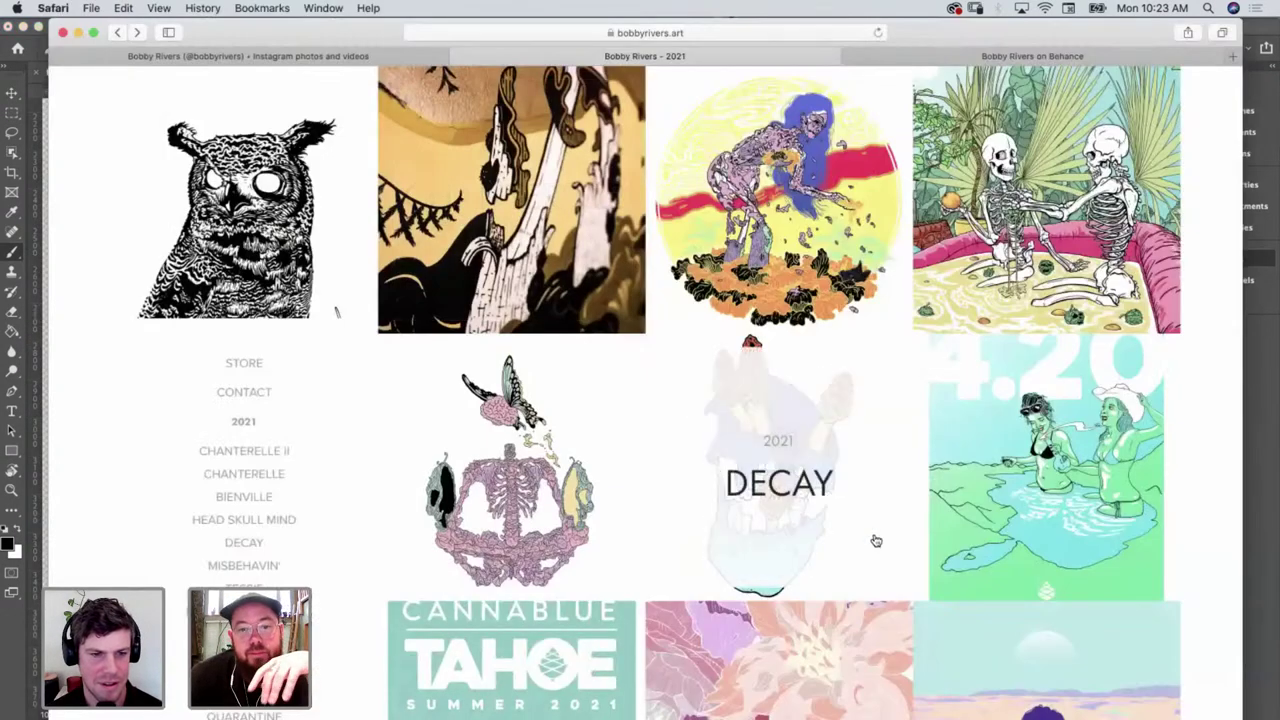
{"action": "scroll", "coordinate": [690, 369], "scroll_direction": "down", "scroll_amount": 1}
{"action": "scroll", "coordinate": [337, 268], "scroll_direction": "down", "scroll_amount": 15}
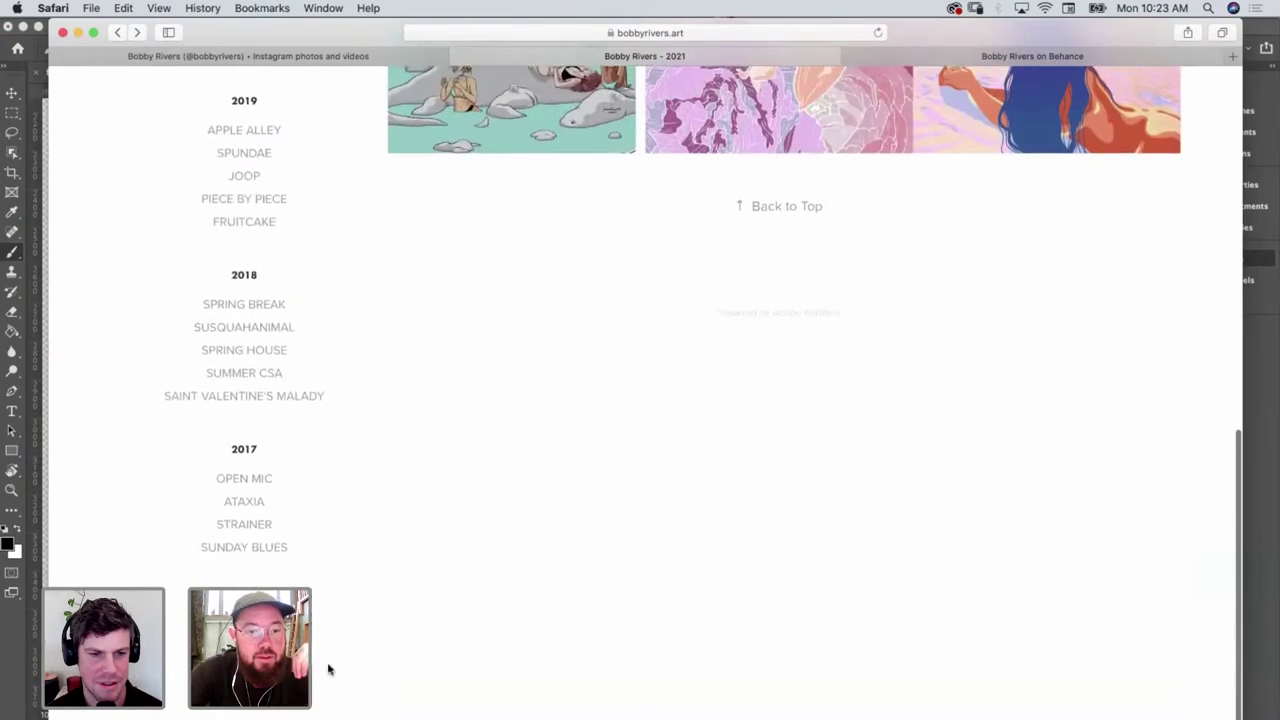
{"action": "left_click", "coordinate": [565, 75]}
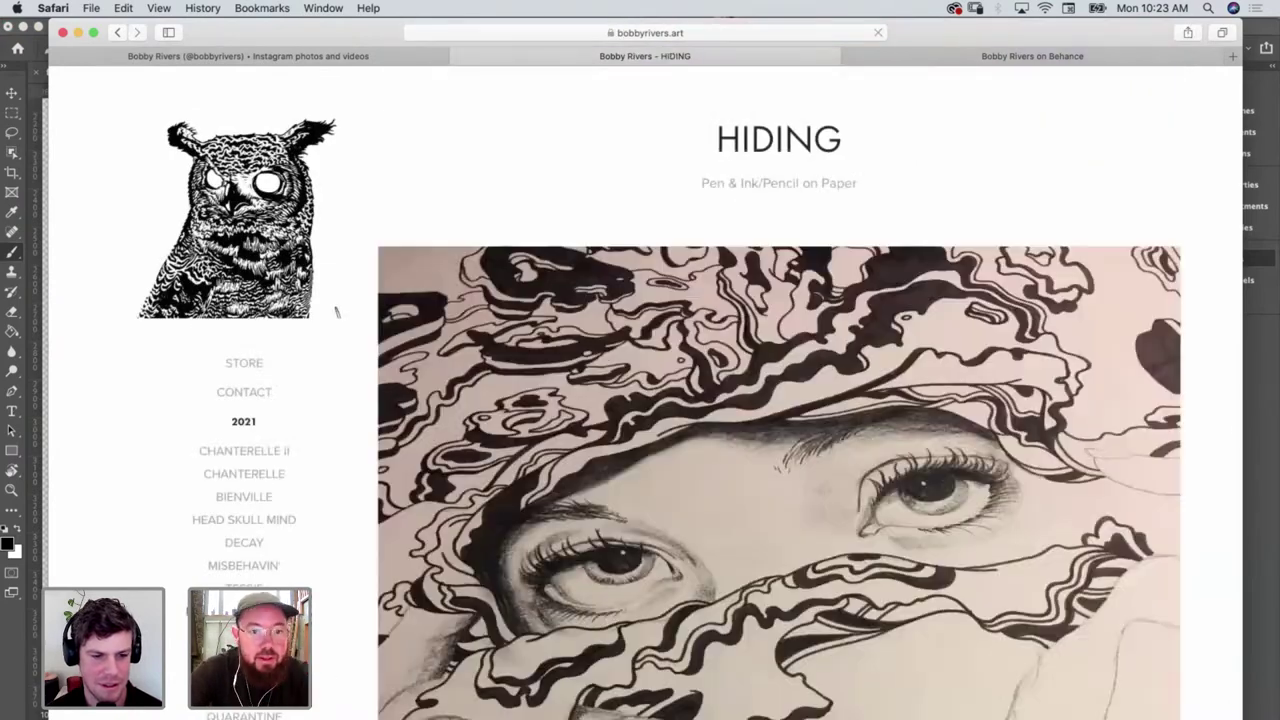
{"action": "scroll", "coordinate": [337, 314], "scroll_direction": "down", "scroll_amount": 2}
{"action": "scroll", "coordinate": [337, 222], "scroll_direction": "down", "scroll_amount": 15}
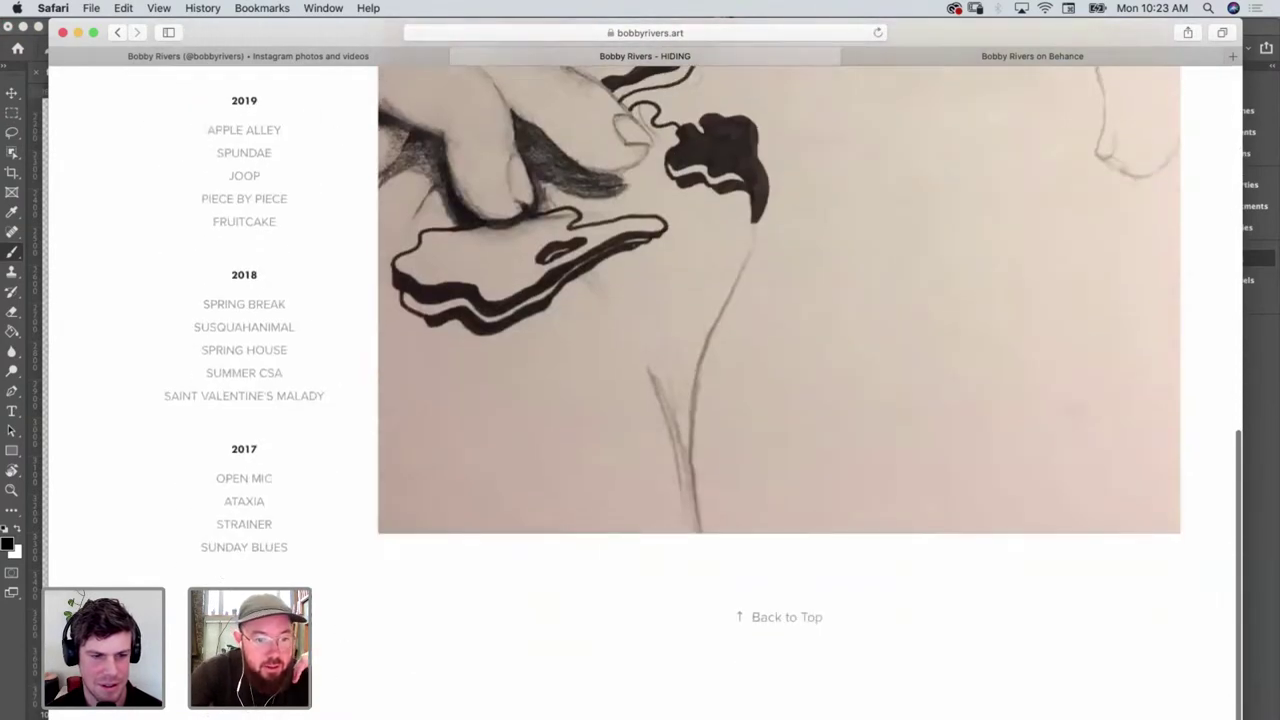
Open the BIRDBATH project on the portfolio site and look over its mixed media shirt artwork
{"action": "key", "text": "super+bracketleft"}
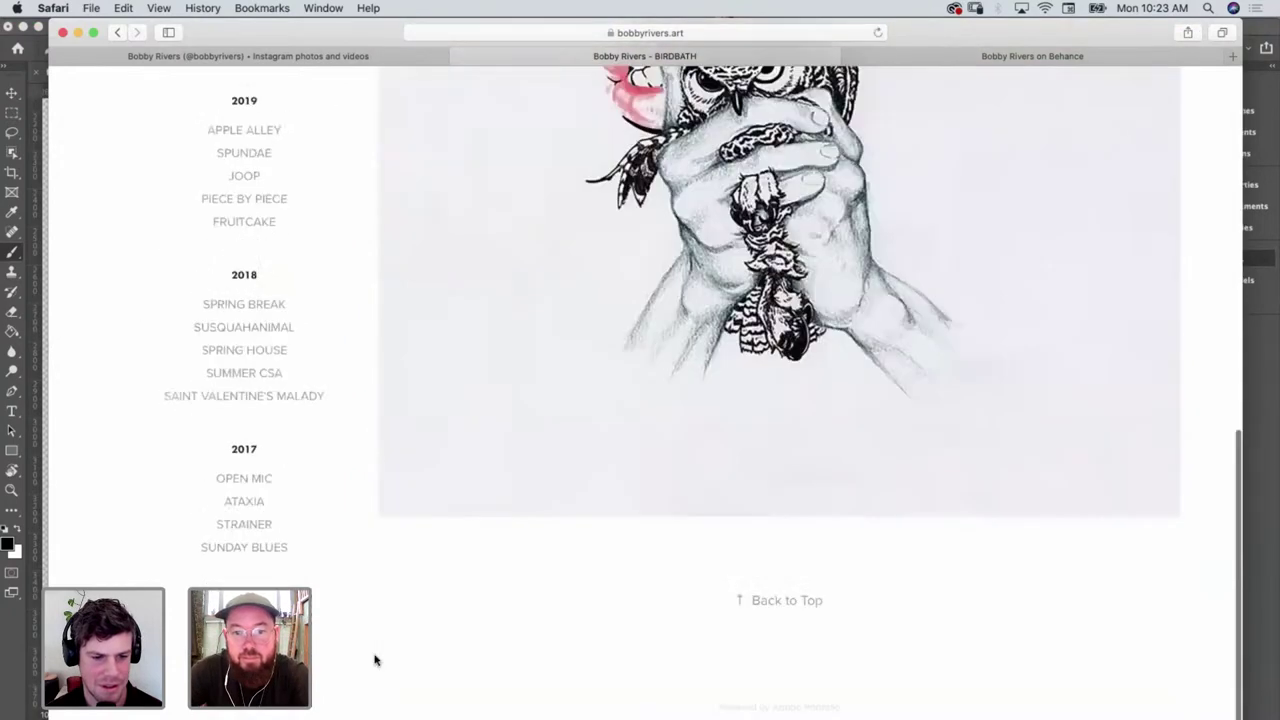
{"action": "scroll", "coordinate": [375, 660], "scroll_direction": "up", "scroll_amount": 20}
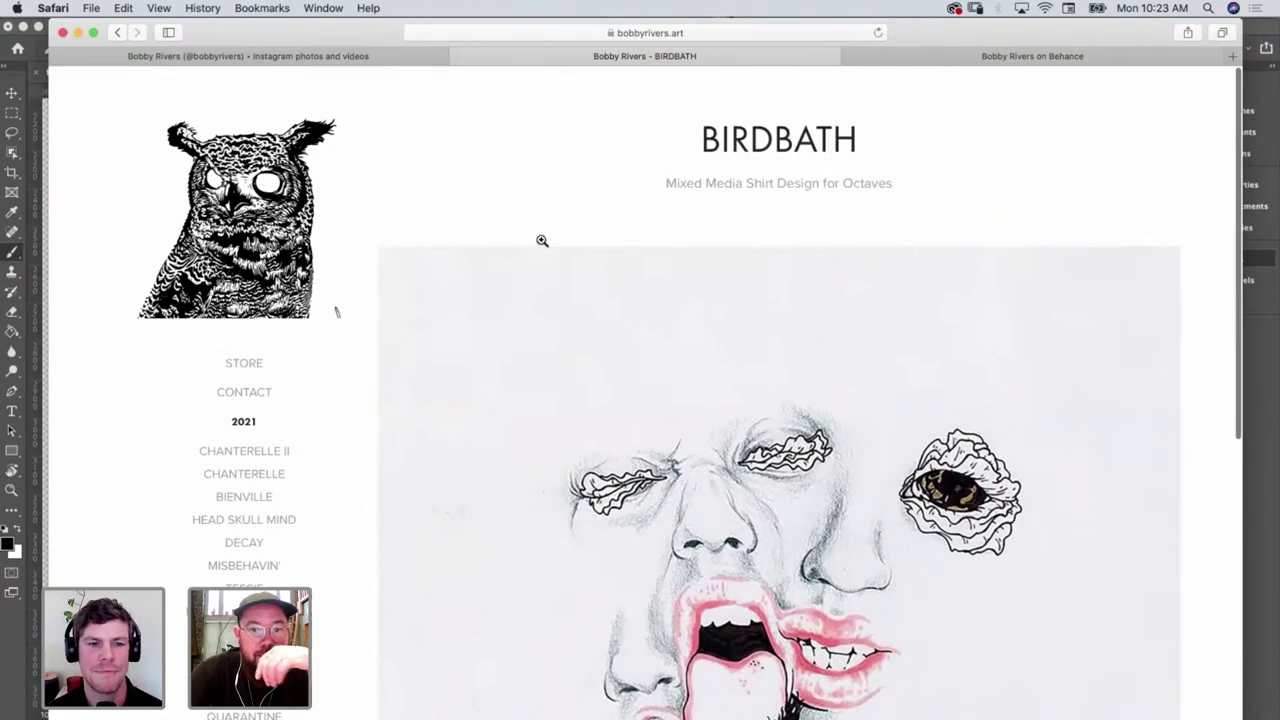
{"action": "scroll", "coordinate": [619, 525], "scroll_direction": "down", "scroll_amount": 3}
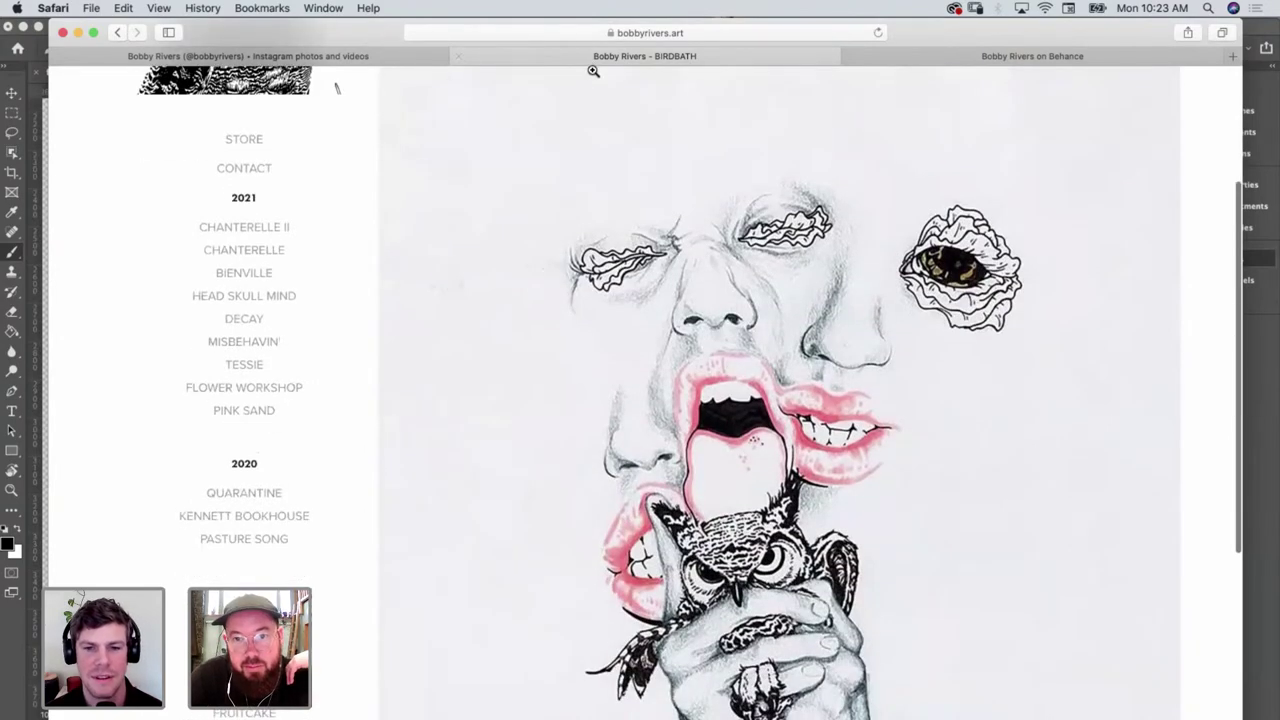
Open the BIRDBATH project on the artist's Behance profile and look through its images to the printed T-shirt photo
{"action": "left_click", "coordinate": [985, 58]}
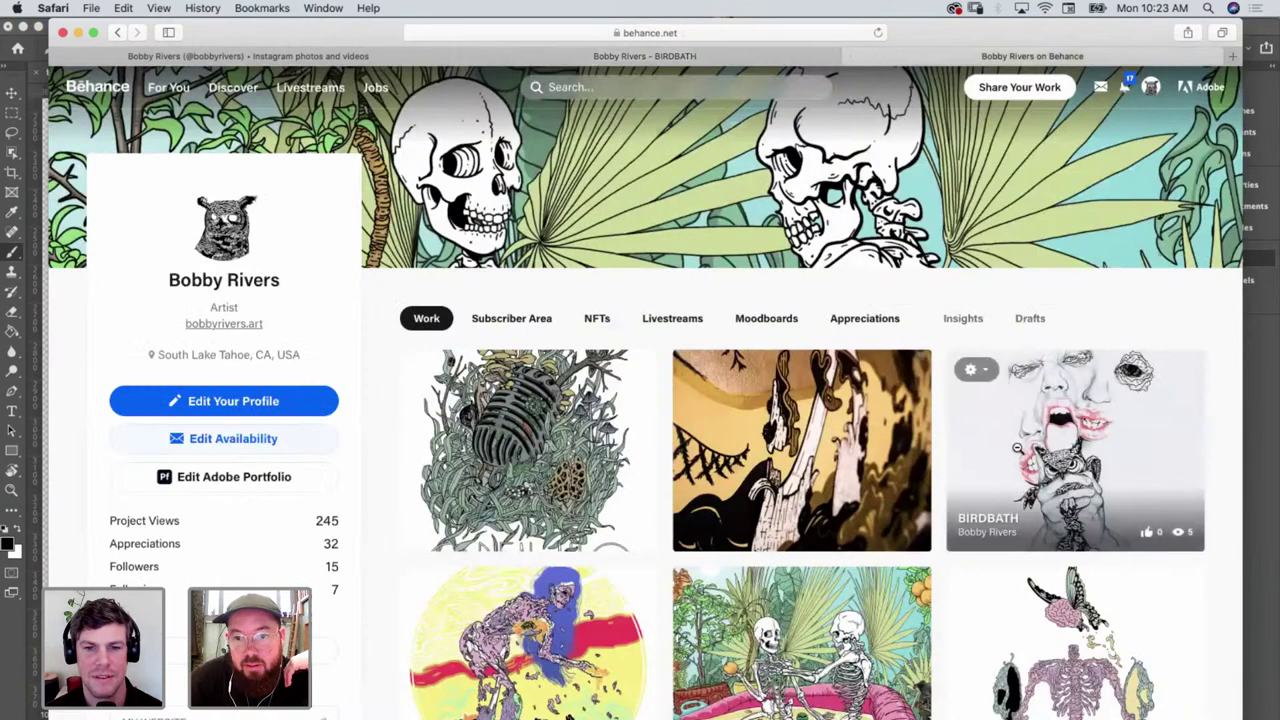
{"action": "left_click", "coordinate": [611, 355]}
{"action": "scroll", "coordinate": [692, 480], "scroll_direction": "down", "scroll_amount": 10}
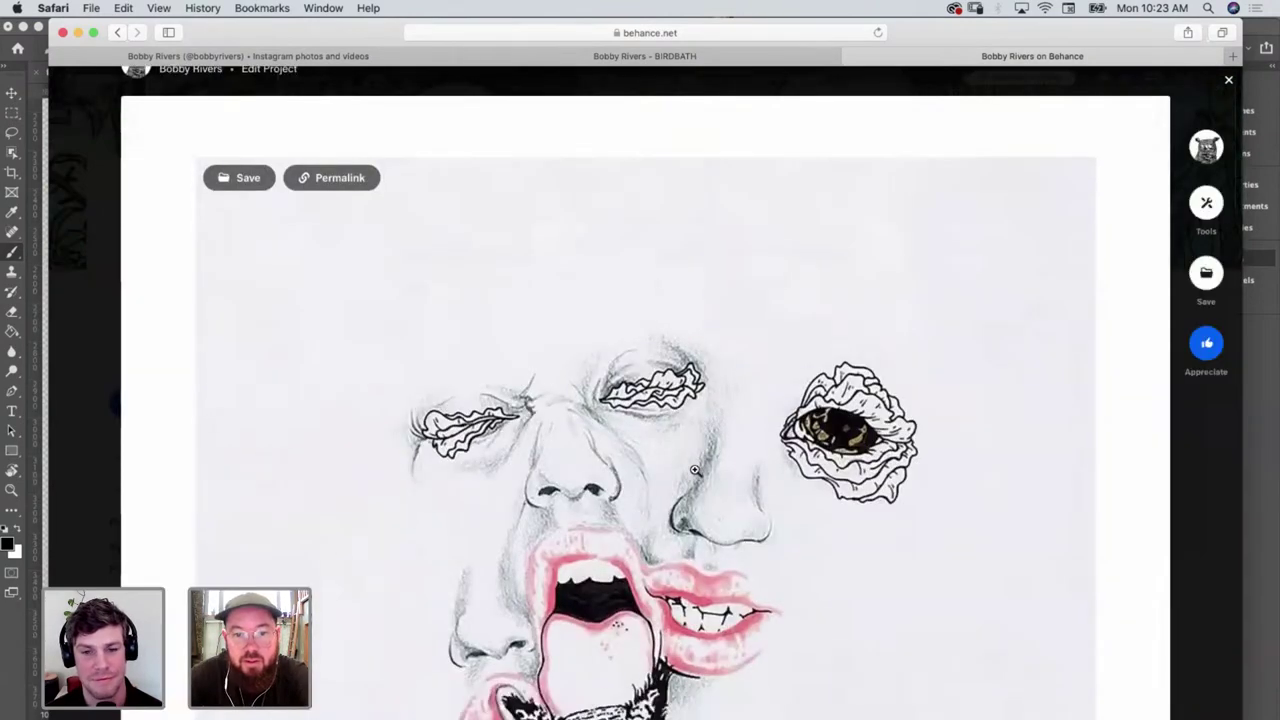
{"action": "scroll", "coordinate": [695, 474], "scroll_direction": "up", "scroll_amount": 5}
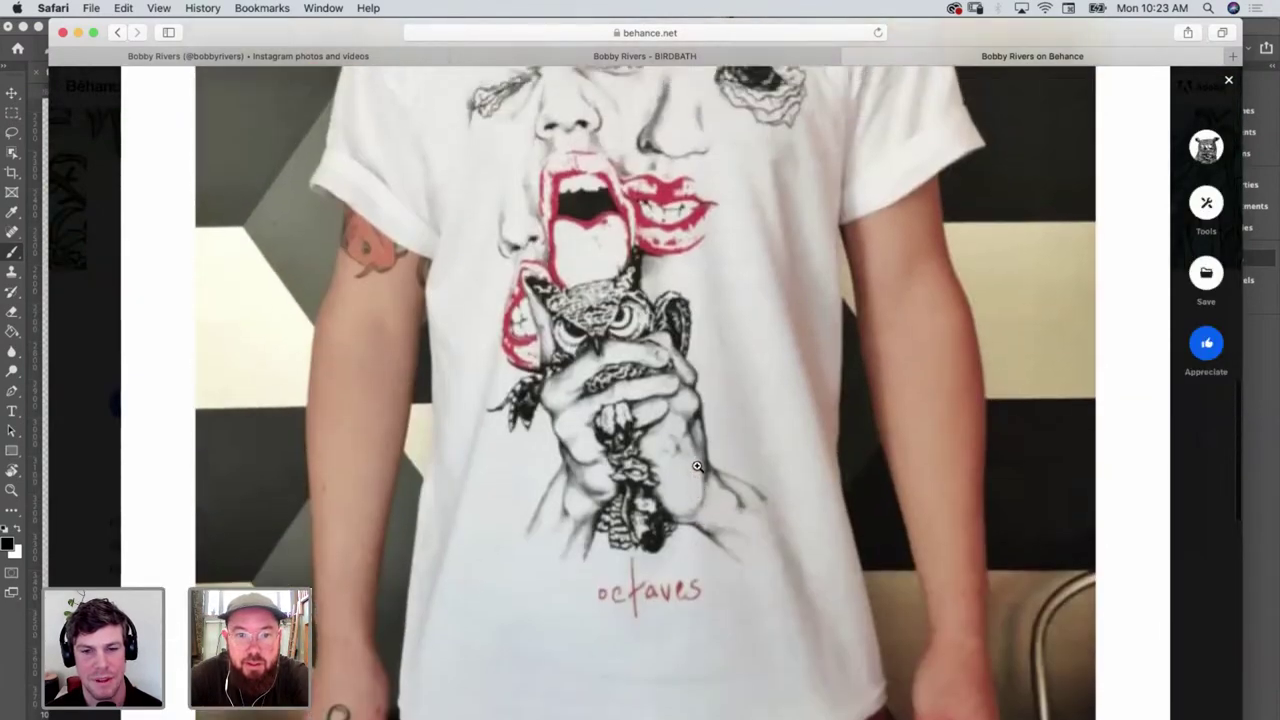
Look over the full printed T-shirt design in the BIRDBATH photo and return to facemelter.psd in Photoshop
{"action": "scroll", "coordinate": [697, 462], "scroll_direction": "up", "scroll_amount": 1}
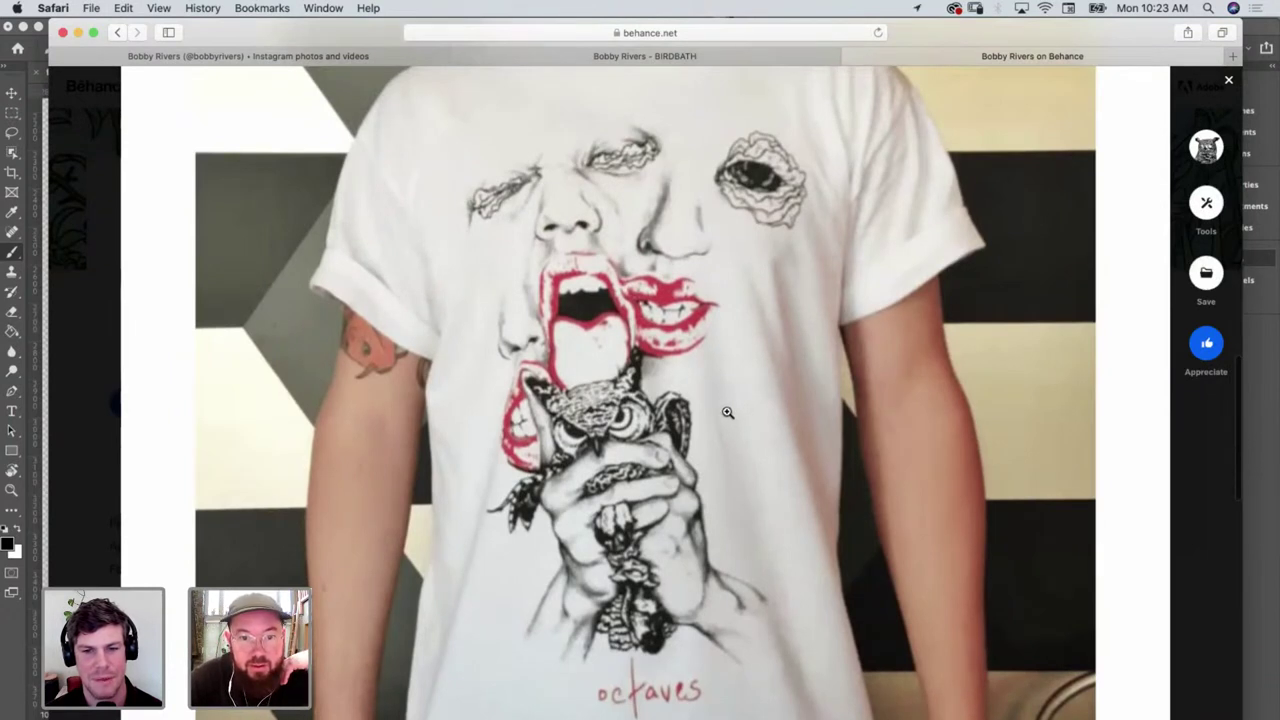
{"action": "scroll", "coordinate": [735, 408], "scroll_direction": "up", "scroll_amount": 1}
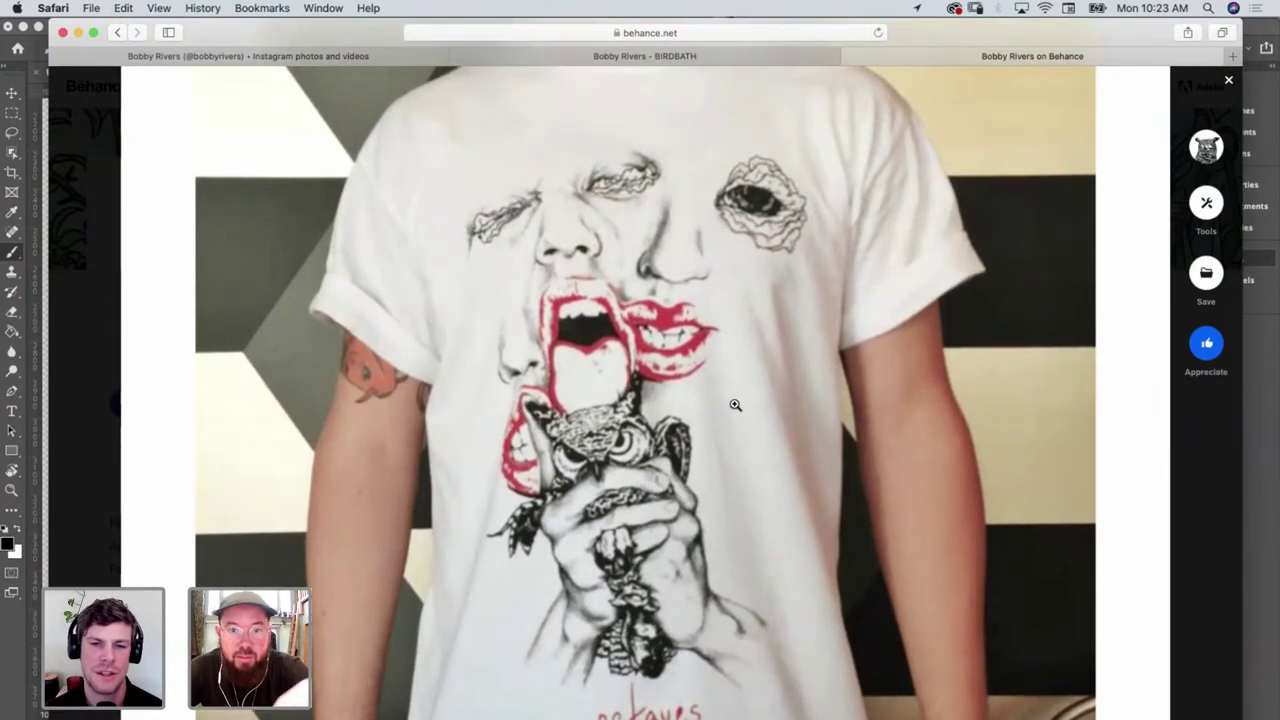
{"action": "left_click", "coordinate": [20, 672]}
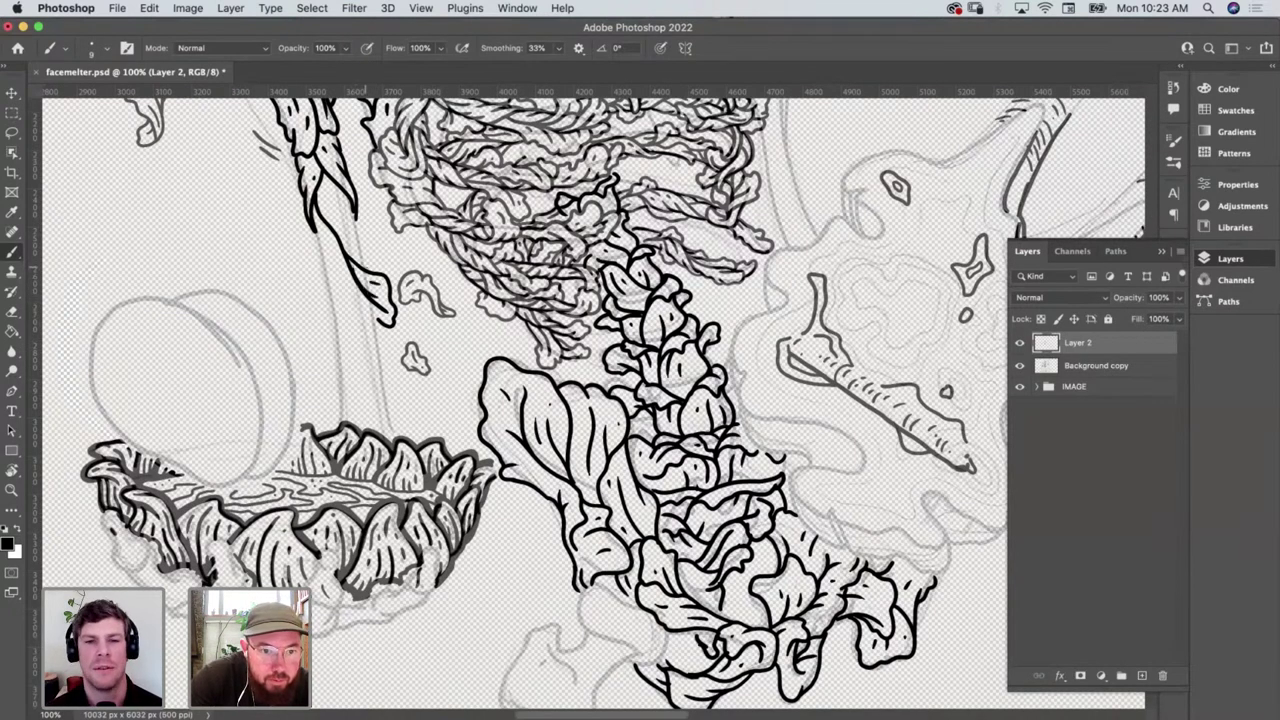
Ink the inner edges and vein lines of the twisted arm strands, splitting the lower end into a second drooping leaf tip
{"action": "mouse_move", "coordinate": [353, 210]}
{"action": "left_mouse_down"}
{"action": "mouse_move", "coordinate": [366, 268]}
{"action": "mouse_move", "coordinate": [322, 178]}
{"action": "left_mouse_up"}
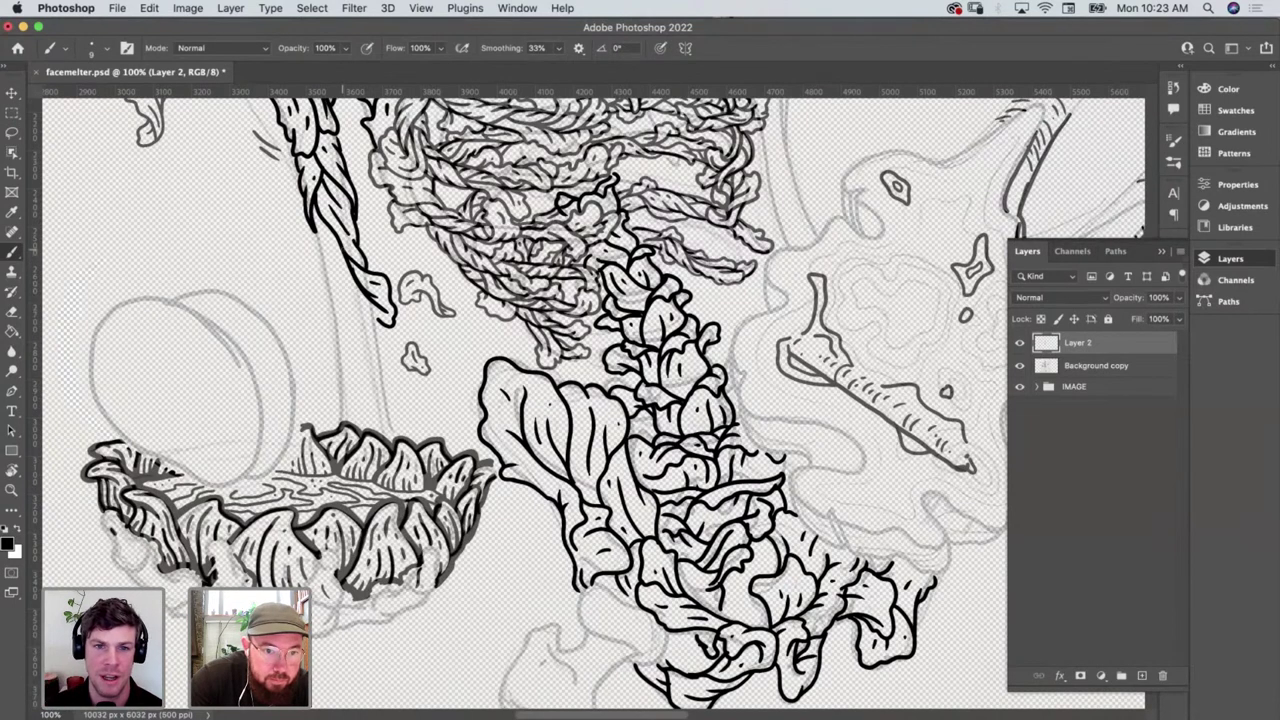
{"action": "left_click_drag", "start_coordinate": [344, 254], "coordinate": [332, 312]}
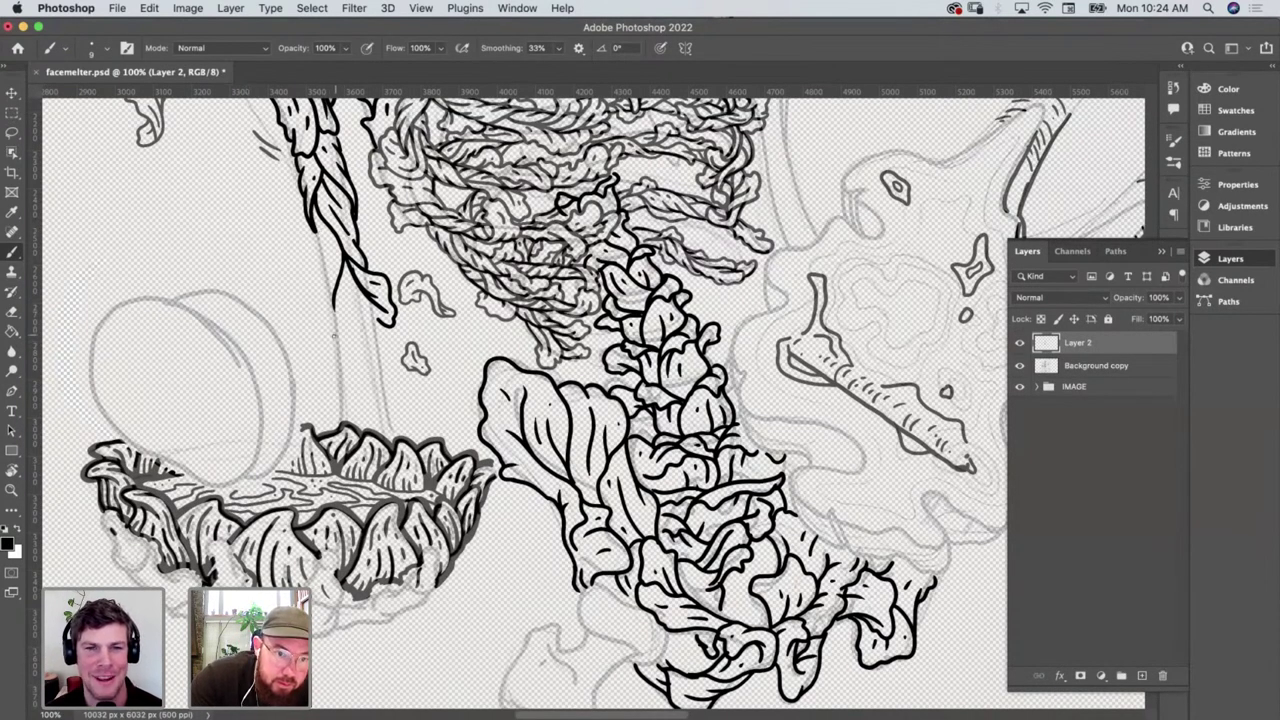
{"action": "mouse_move", "coordinate": [332, 334]}
{"action": "left_mouse_down"}
{"action": "mouse_move", "coordinate": [318, 292]}
{"action": "mouse_move", "coordinate": [340, 258]}
{"action": "mouse_move", "coordinate": [317, 242]}
{"action": "mouse_move", "coordinate": [322, 282]}
{"action": "left_mouse_up"}
{"action": "left_click_drag", "start_coordinate": [326, 224], "coordinate": [330, 266]}
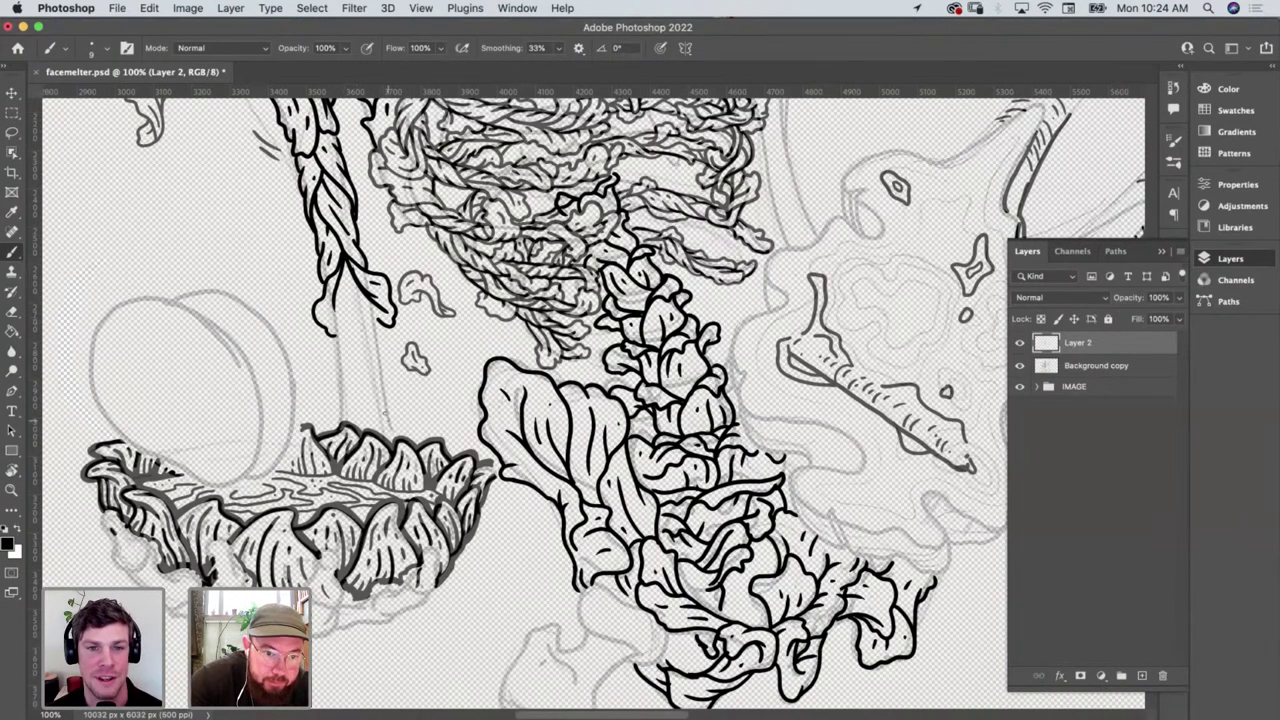
Ink a curled leaf that tapers to a point above the leafy bowl and join it to the arm with folds and veins
{"action": "mouse_move", "coordinate": [388, 419]}
{"action": "left_mouse_down"}
{"action": "mouse_move", "coordinate": [302, 354]}
{"action": "mouse_move", "coordinate": [312, 362]}
{"action": "mouse_move", "coordinate": [286, 298]}
{"action": "mouse_move", "coordinate": [297, 290]}
{"action": "mouse_move", "coordinate": [330, 350]}
{"action": "mouse_move", "coordinate": [372, 370]}
{"action": "mouse_move", "coordinate": [388, 416]}
{"action": "mouse_move", "coordinate": [350, 368]}
{"action": "mouse_move", "coordinate": [316, 362]}
{"action": "left_mouse_up"}
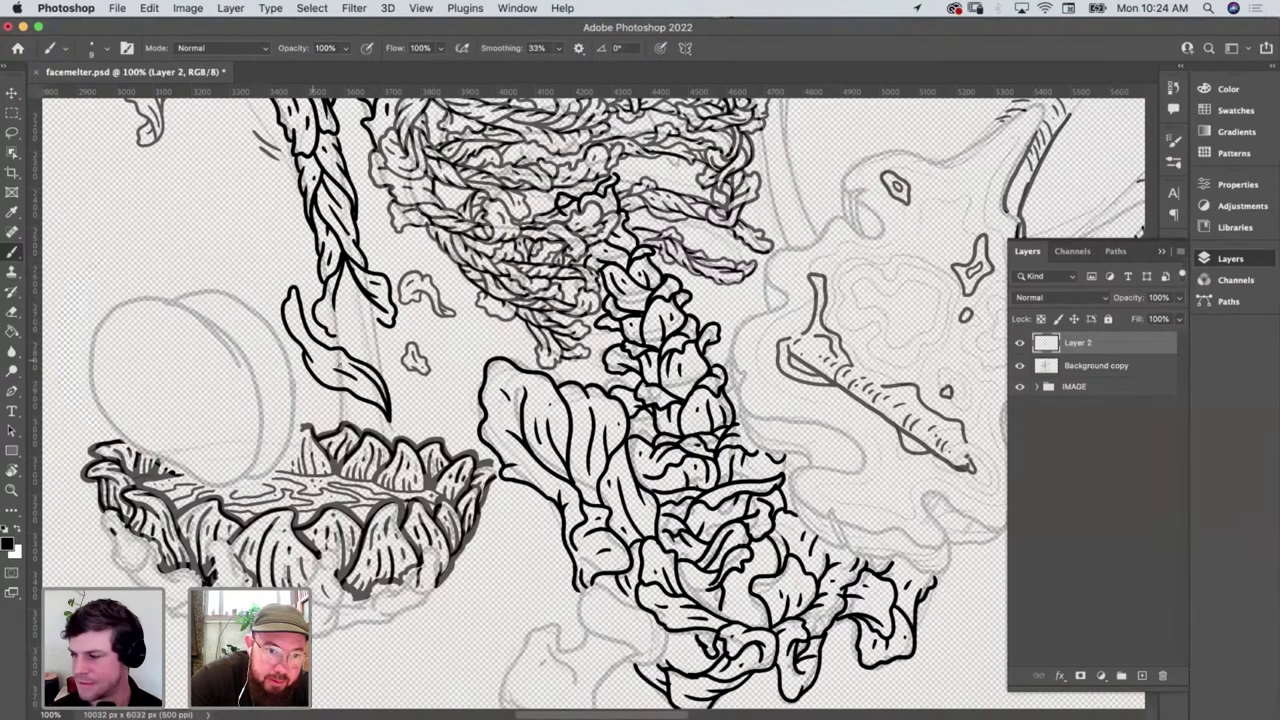
{"action": "left_click_drag", "start_coordinate": [293, 318], "coordinate": [306, 334]}
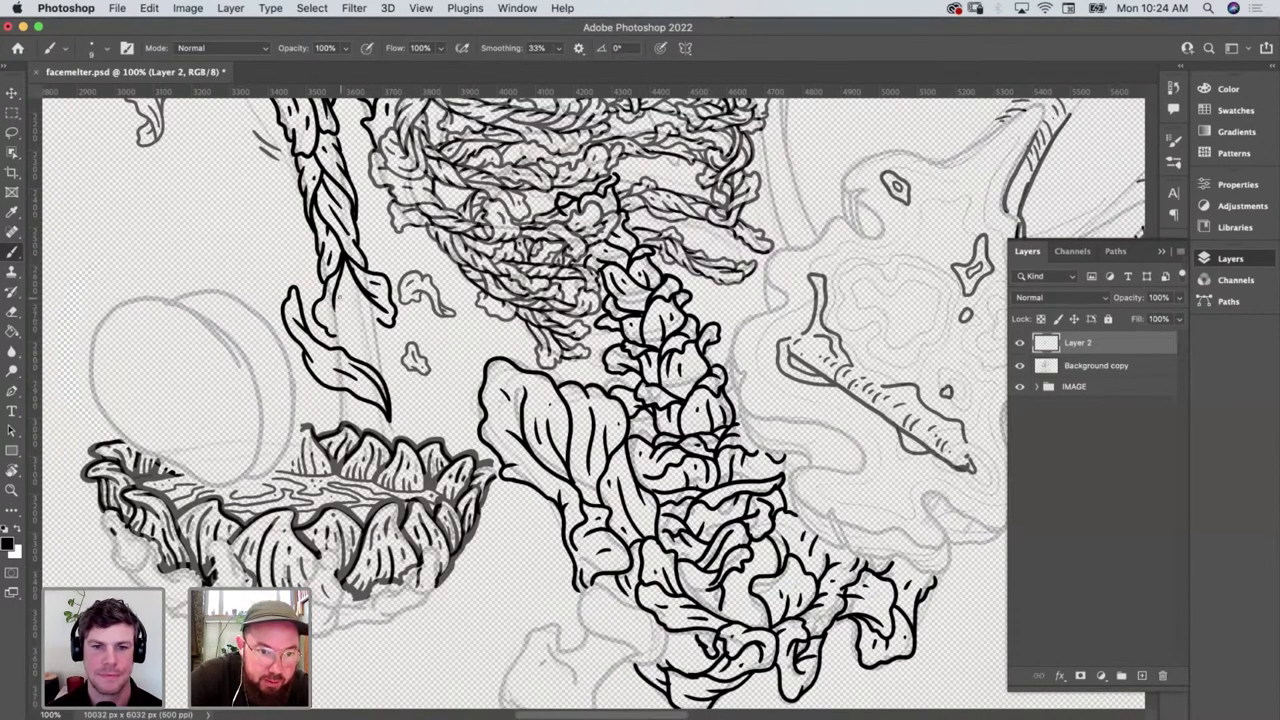
{"action": "left_click_drag", "start_coordinate": [334, 294], "coordinate": [387, 376]}
{"action": "mouse_move", "coordinate": [383, 324]}
{"action": "left_mouse_down"}
{"action": "mouse_move", "coordinate": [372, 362]}
{"action": "mouse_move", "coordinate": [368, 296]}
{"action": "mouse_move", "coordinate": [340, 288]}
{"action": "mouse_move", "coordinate": [344, 351]}
{"action": "mouse_move", "coordinate": [338, 314]}
{"action": "left_mouse_up"}
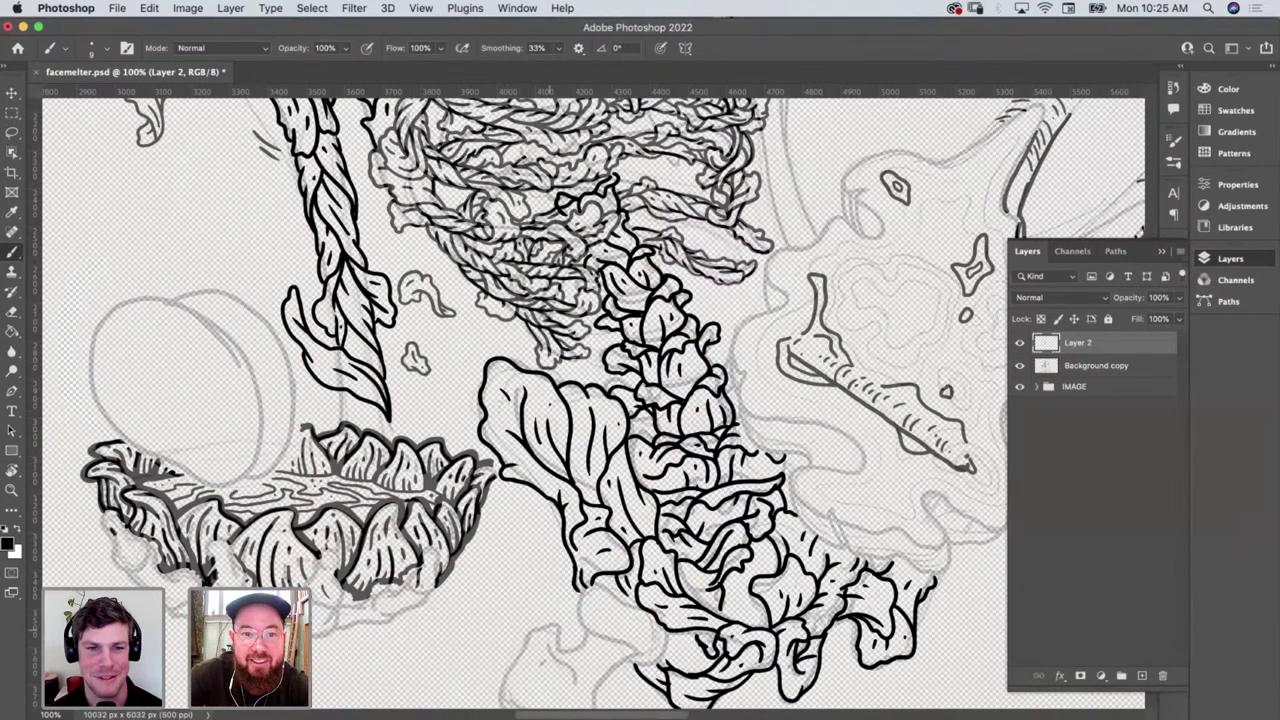
Switch to Safari, open the SPUNDAE project on the portfolio site and look through its ice cream sundae can label artwork
{"action": "key", "text": "super+Tab"}
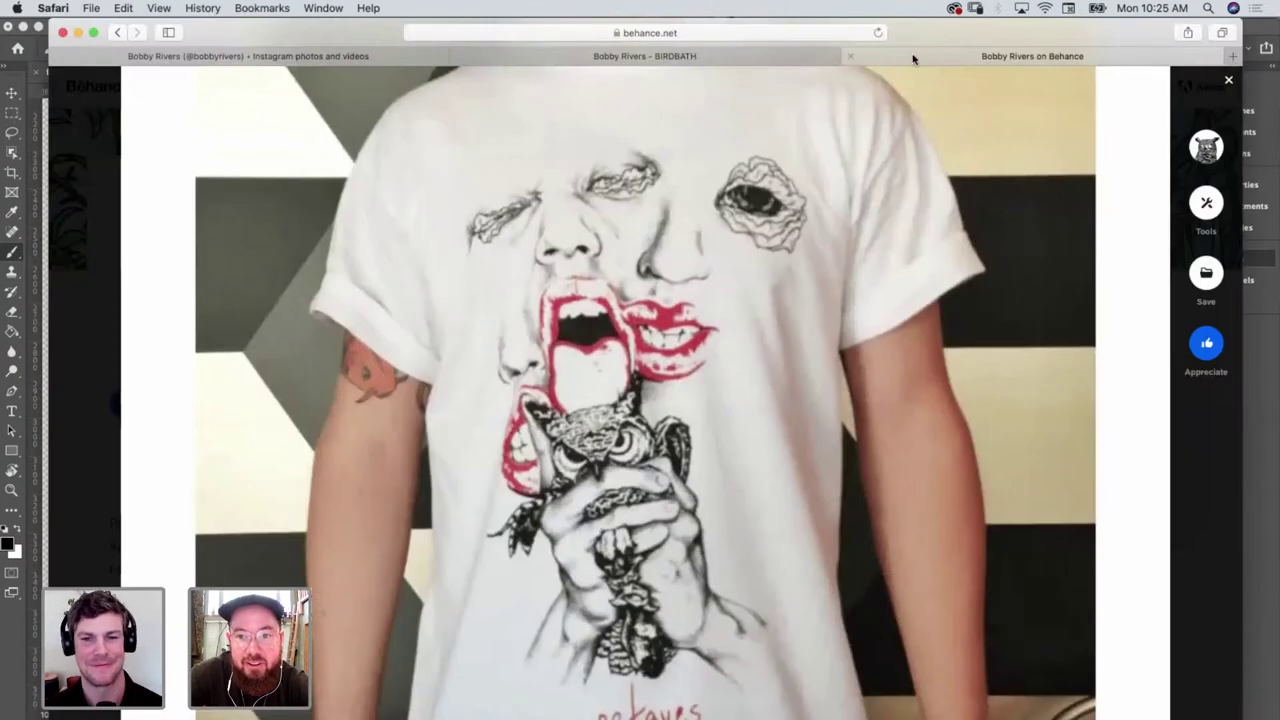
{"action": "left_click", "coordinate": [749, 57]}
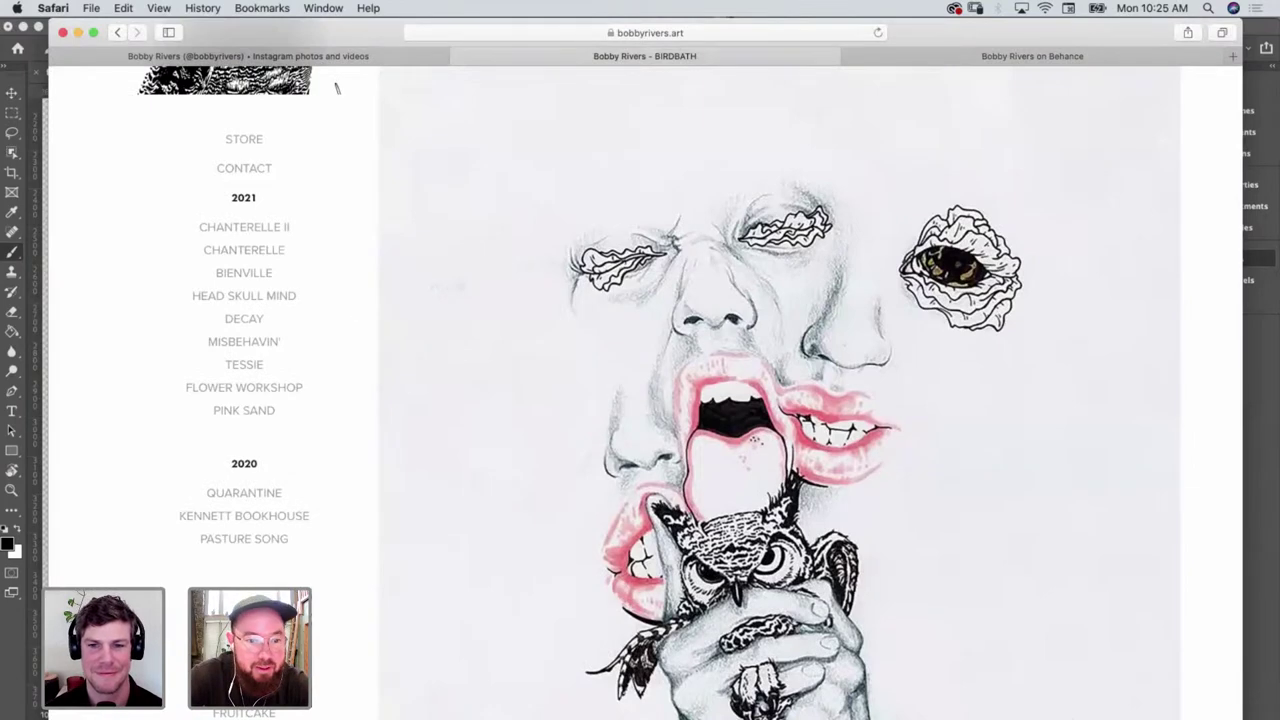
{"action": "scroll", "coordinate": [337, 88], "scroll_direction": "down", "scroll_amount": 1}
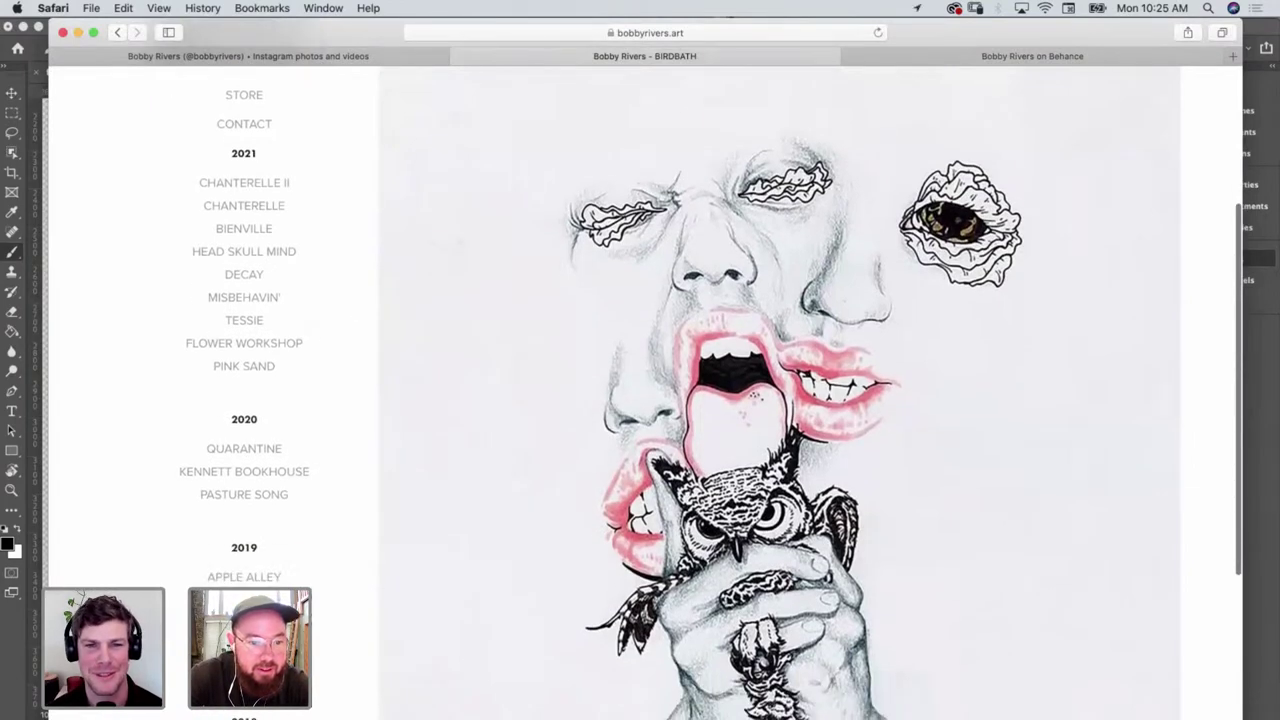
{"action": "left_click", "coordinate": [703, 463]}
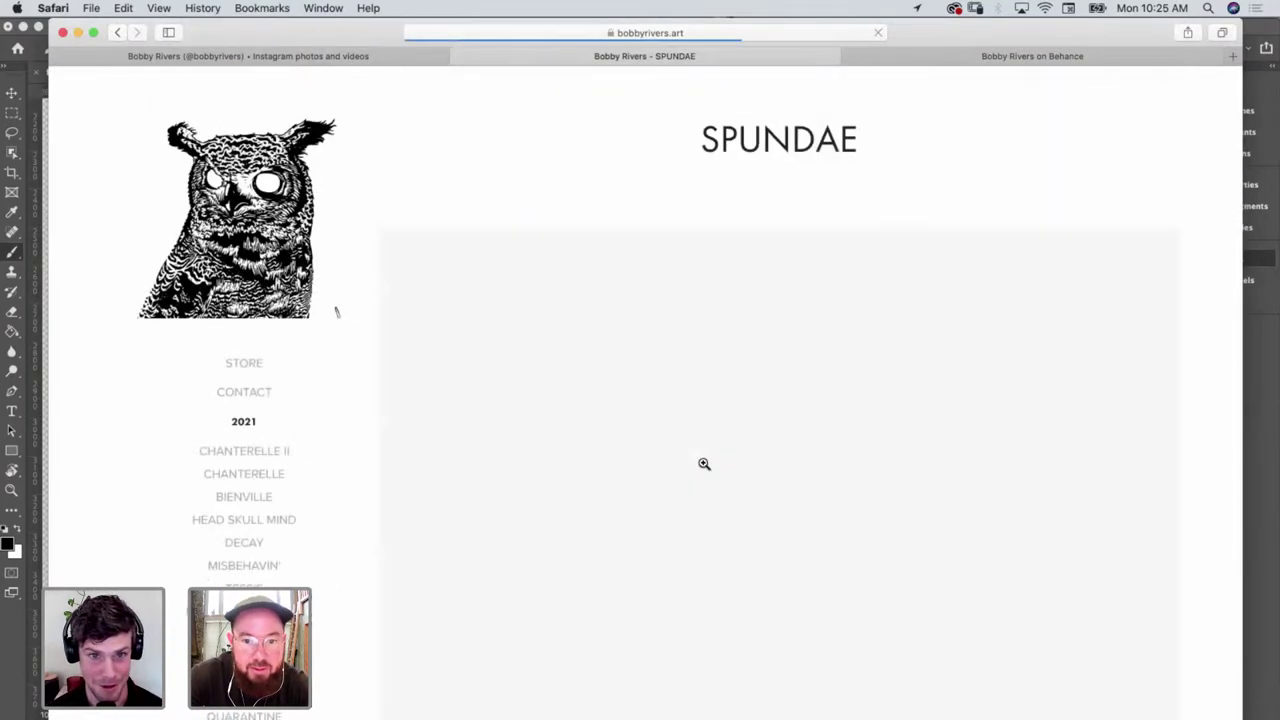
{"action": "scroll", "coordinate": [703, 463], "scroll_direction": "down", "scroll_amount": 15}
{"action": "scroll", "coordinate": [703, 463], "scroll_direction": "up", "scroll_amount": 4}
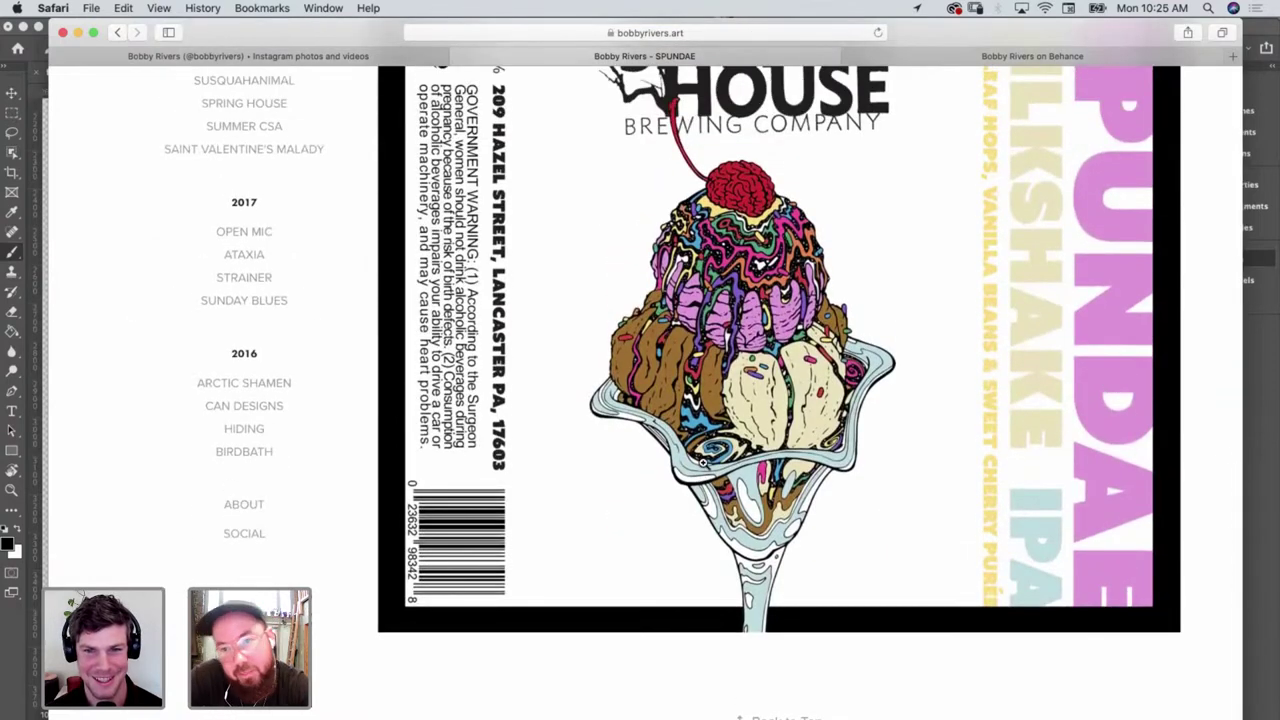
{"action": "scroll", "coordinate": [703, 463], "scroll_direction": "up", "scroll_amount": 1}
{"action": "scroll", "coordinate": [703, 463], "scroll_direction": "down", "scroll_amount": 1}
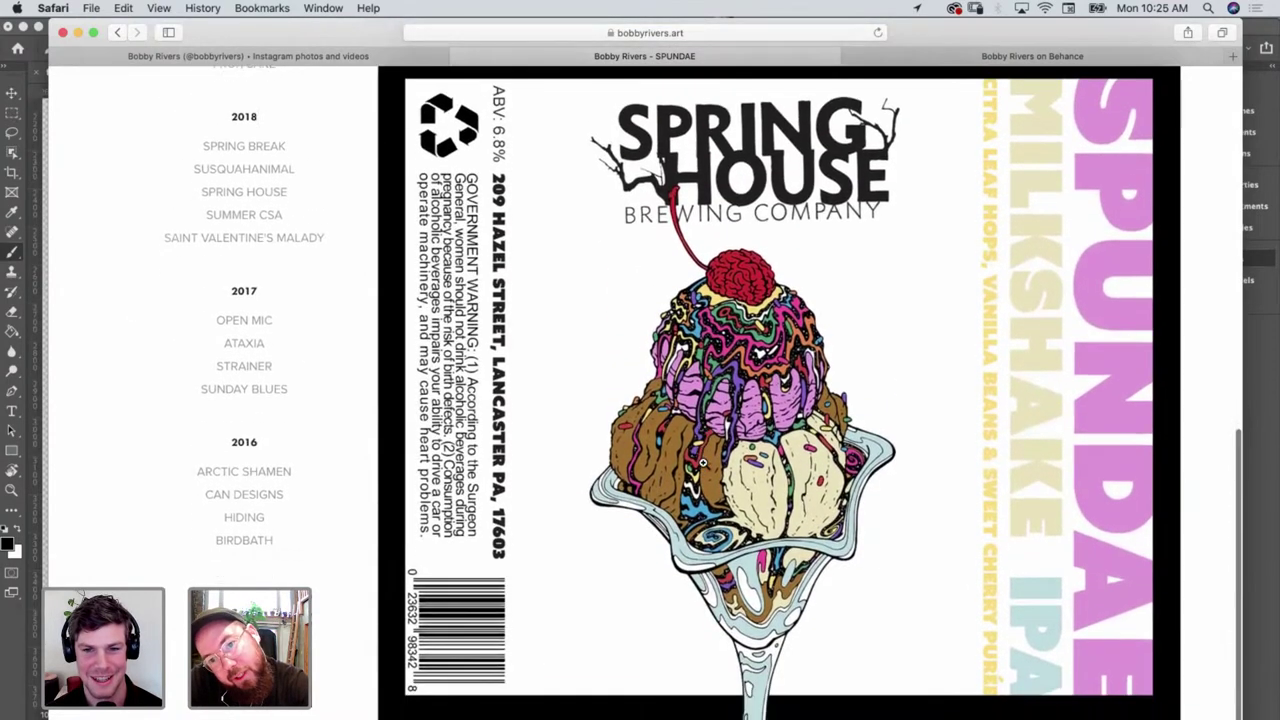
{"action": "scroll", "coordinate": [703, 463], "scroll_direction": "down", "scroll_amount": 2}
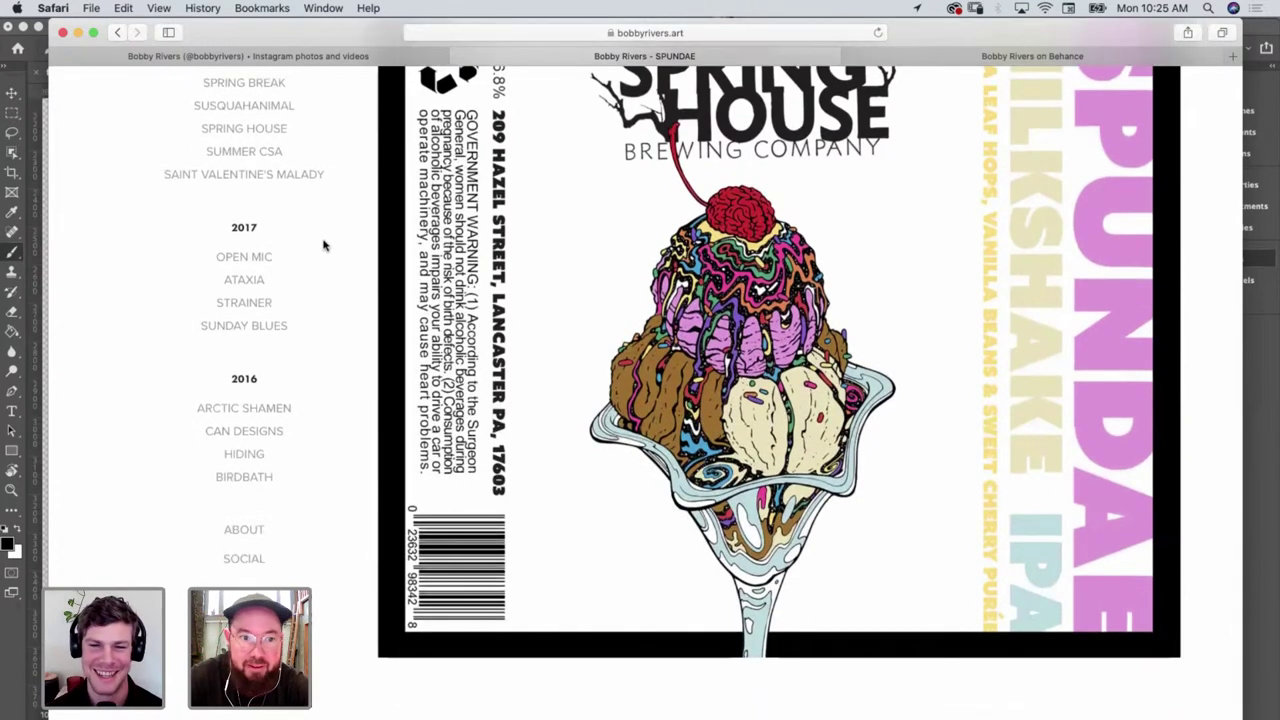
{"action": "scroll", "coordinate": [317, 234], "scroll_direction": "up", "scroll_amount": 15}
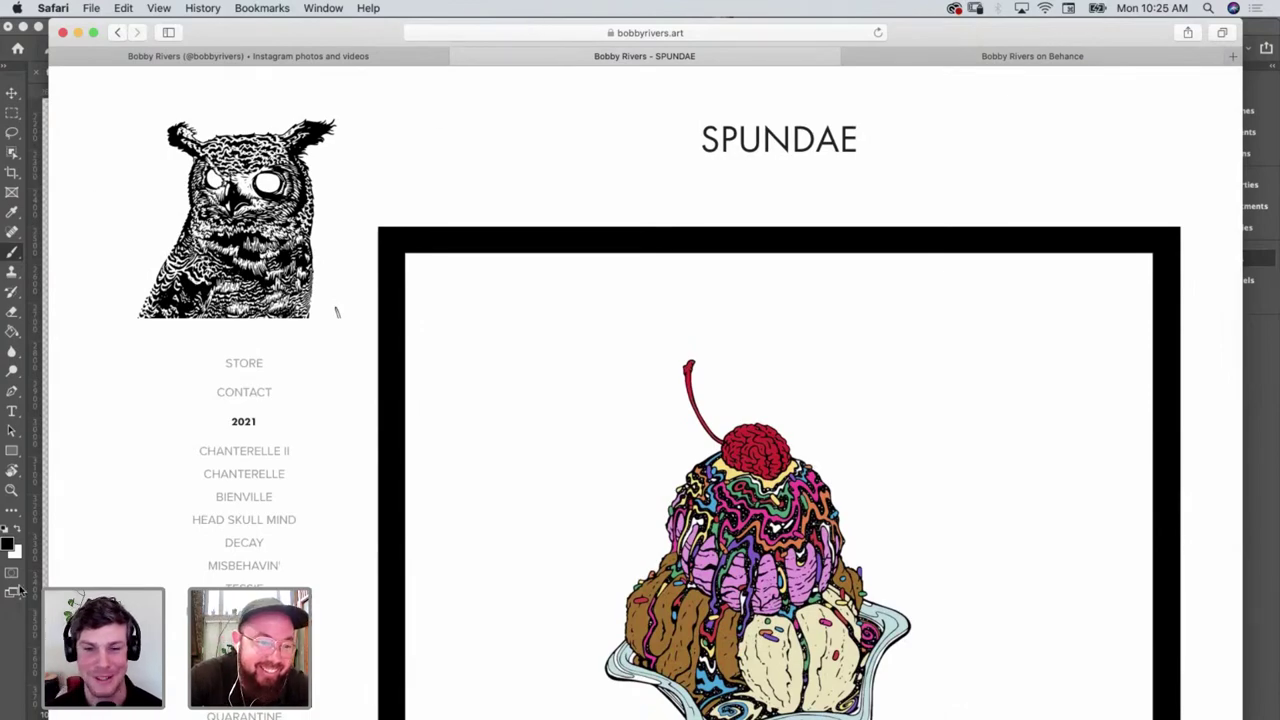
Switch back to Photoshop and ink small ruffled leaf pieces connecting the end of the arm to the leafy bowl's rim
{"action": "left_click", "coordinate": [7, 668]}
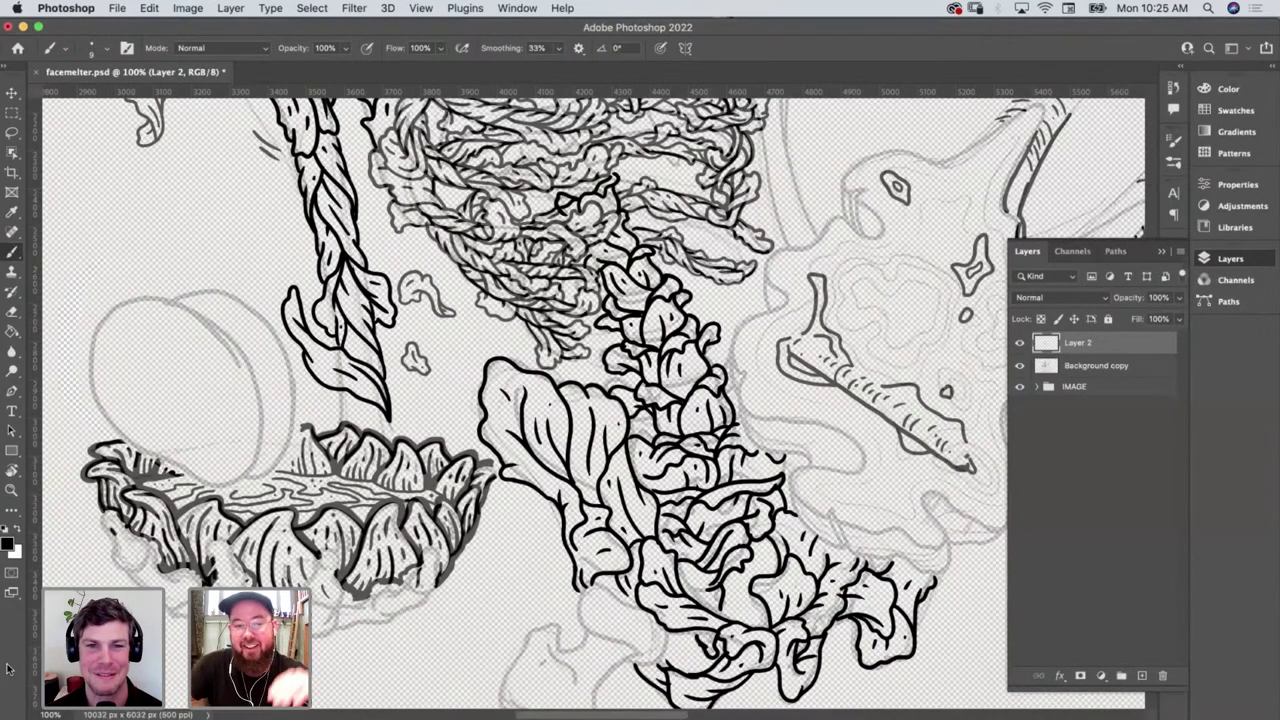
{"action": "scroll", "coordinate": [594, 400], "scroll_direction": "down", "scroll_amount": 5}
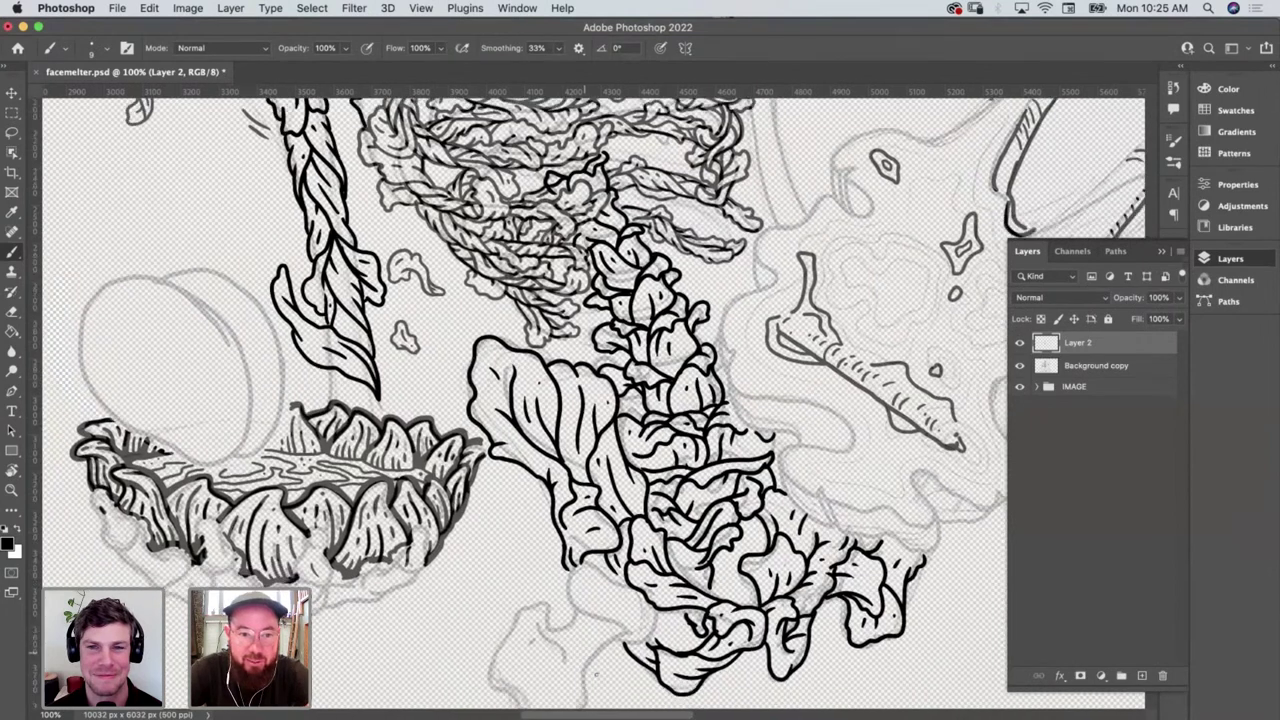
{"action": "scroll", "coordinate": [594, 400], "scroll_direction": "up", "scroll_amount": 6}
{"action": "scroll", "coordinate": [594, 400], "scroll_direction": "left", "scroll_amount": 3}
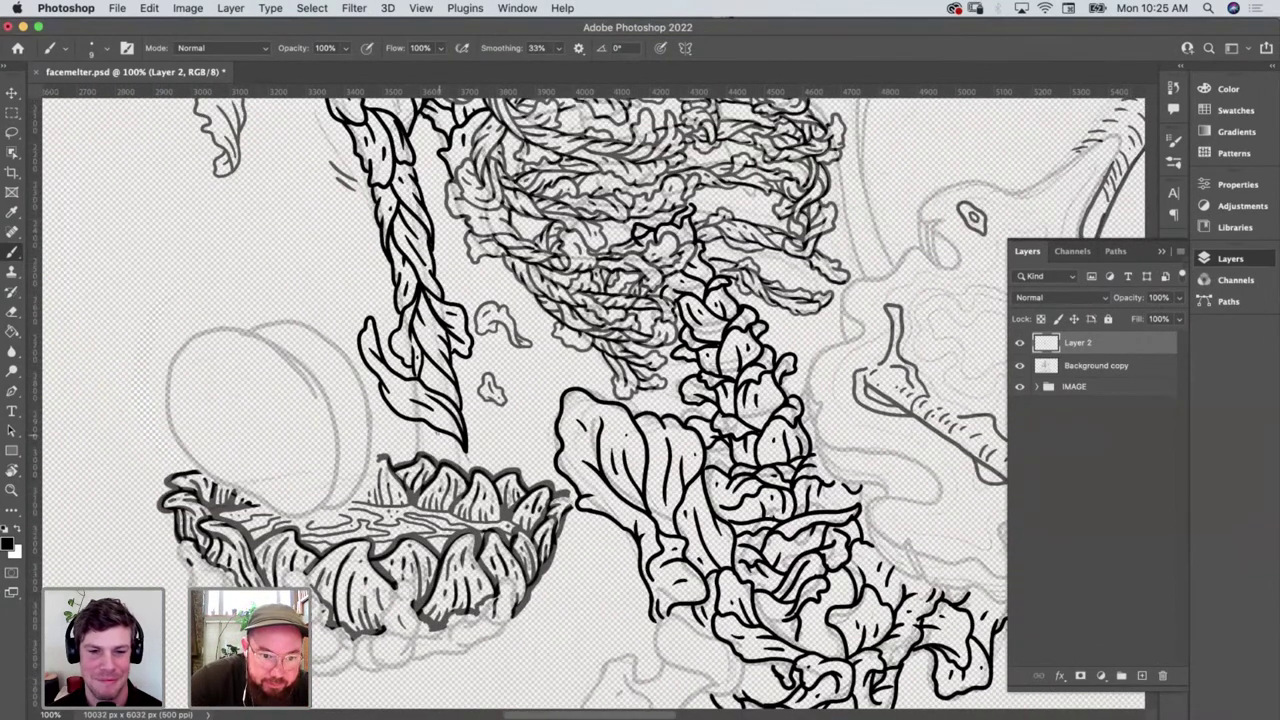
{"action": "left_click_drag", "start_coordinate": [435, 430], "coordinate": [432, 458]}
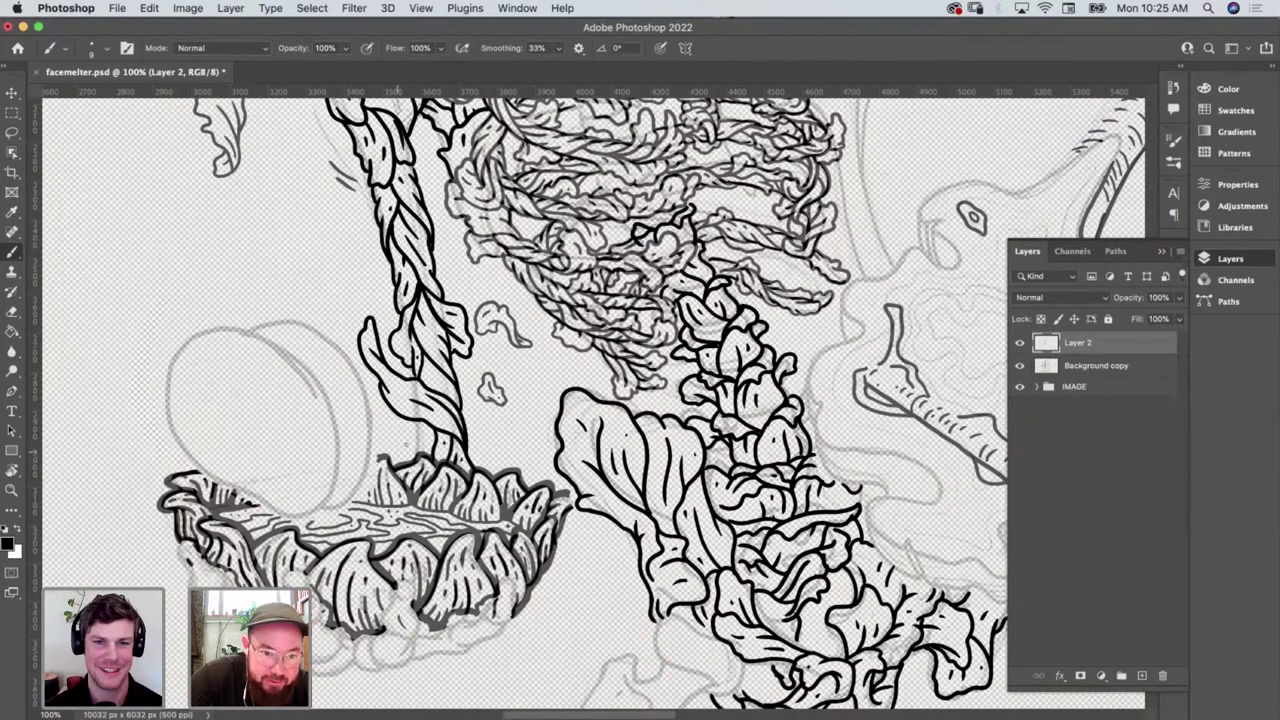
{"action": "left_click_drag", "start_coordinate": [412, 421], "coordinate": [401, 462]}
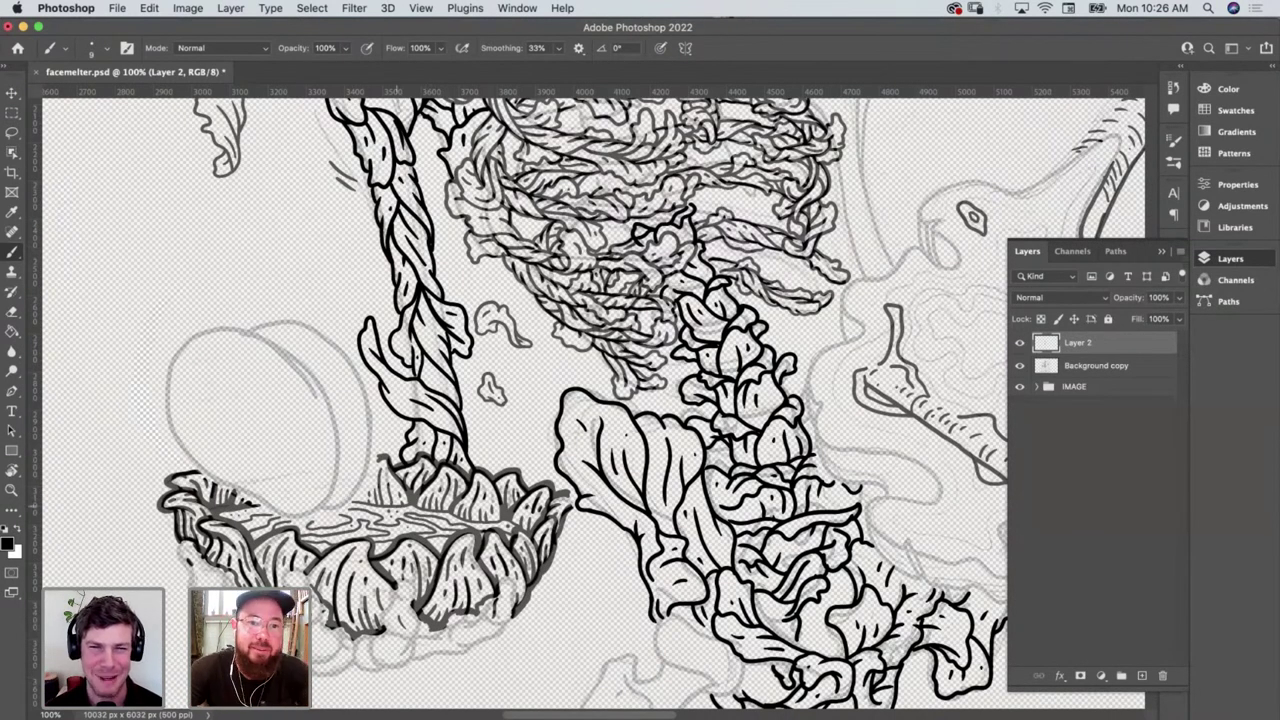
Ink a small floating leaf with a rounded head, narrow stem and veins in the empty area beside the arm, above the sketched disc
{"action": "scroll", "coordinate": [397, 507], "scroll_direction": "up", "scroll_amount": 3}
{"action": "scroll", "coordinate": [397, 507], "scroll_direction": "left", "scroll_amount": 3}
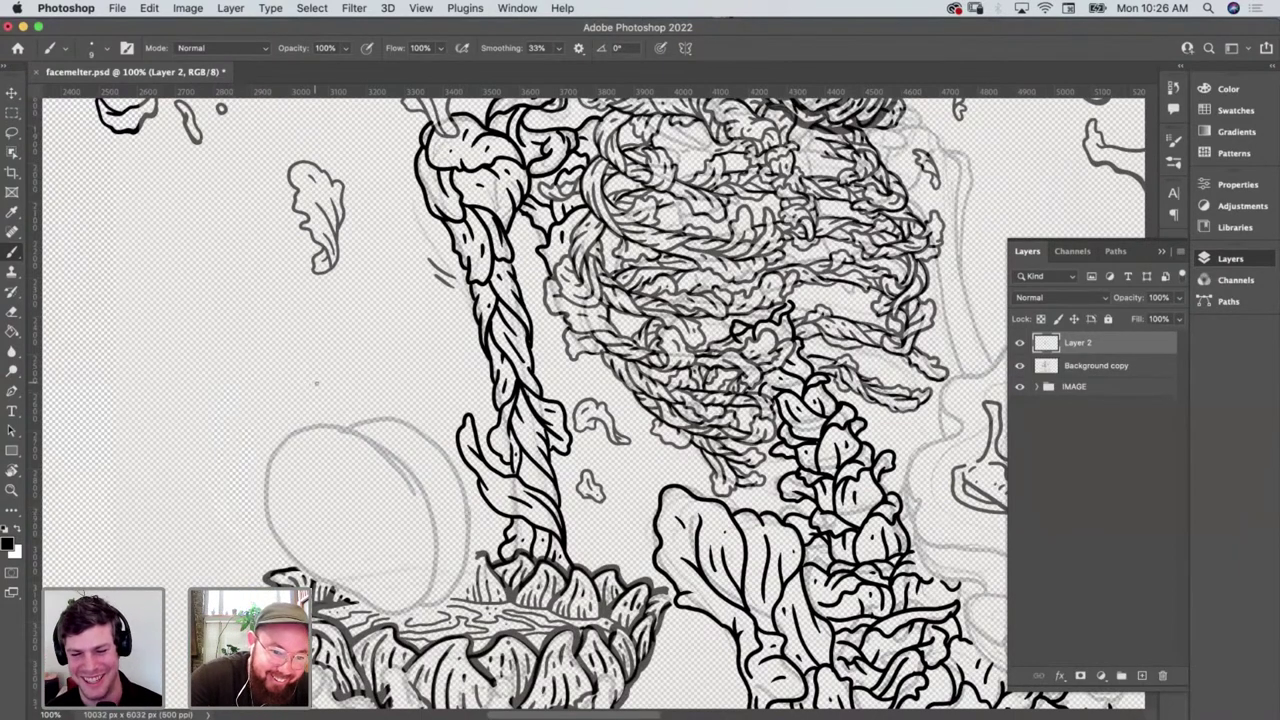
{"action": "mouse_move", "coordinate": [305, 383]}
{"action": "left_mouse_down"}
{"action": "mouse_move", "coordinate": [280, 352]}
{"action": "mouse_move", "coordinate": [289, 371]}
{"action": "mouse_move", "coordinate": [220, 333]}
{"action": "mouse_move", "coordinate": [266, 314]}
{"action": "left_mouse_up"}
{"action": "key", "text": "super+z"}
{"action": "scroll", "coordinate": [366, 428], "scroll_direction": "left", "scroll_amount": 5}
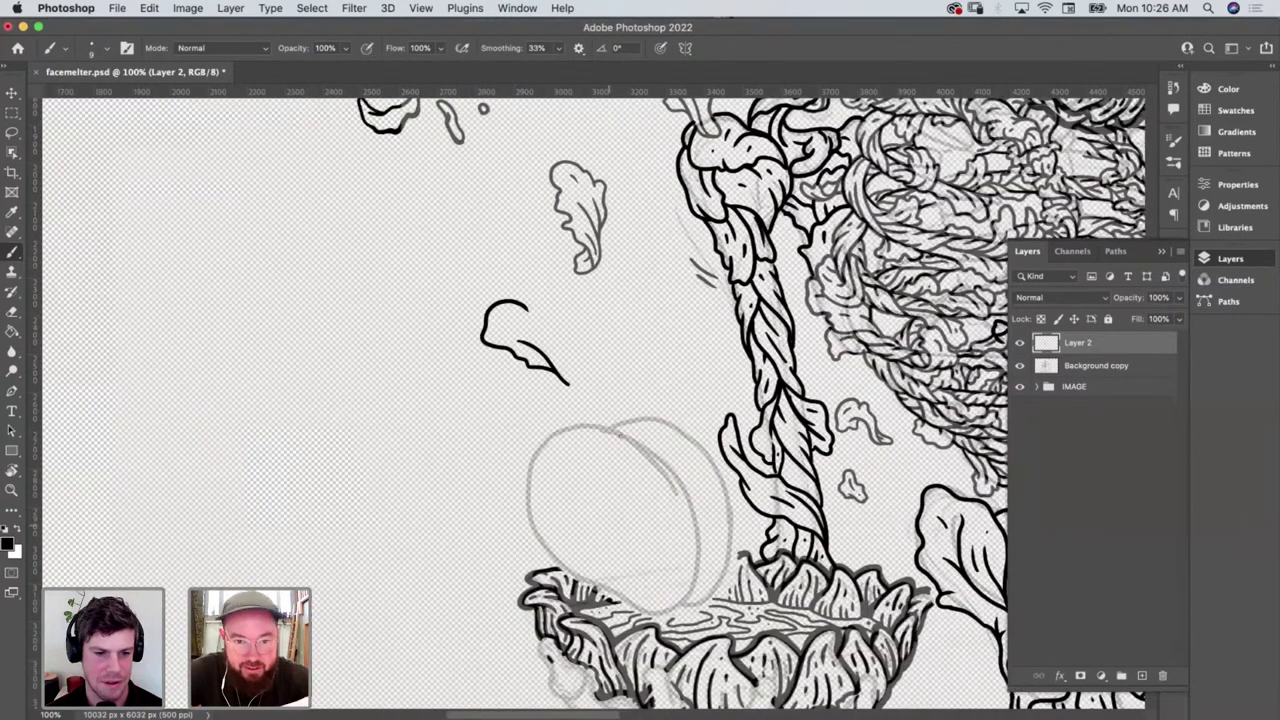
{"action": "mouse_move", "coordinate": [513, 315]}
{"action": "left_mouse_down"}
{"action": "mouse_move", "coordinate": [530, 326]}
{"action": "mouse_move", "coordinate": [536, 301]}
{"action": "mouse_move", "coordinate": [597, 385]}
{"action": "mouse_move", "coordinate": [566, 389]}
{"action": "mouse_move", "coordinate": [579, 375]}
{"action": "mouse_move", "coordinate": [514, 325]}
{"action": "left_mouse_up"}
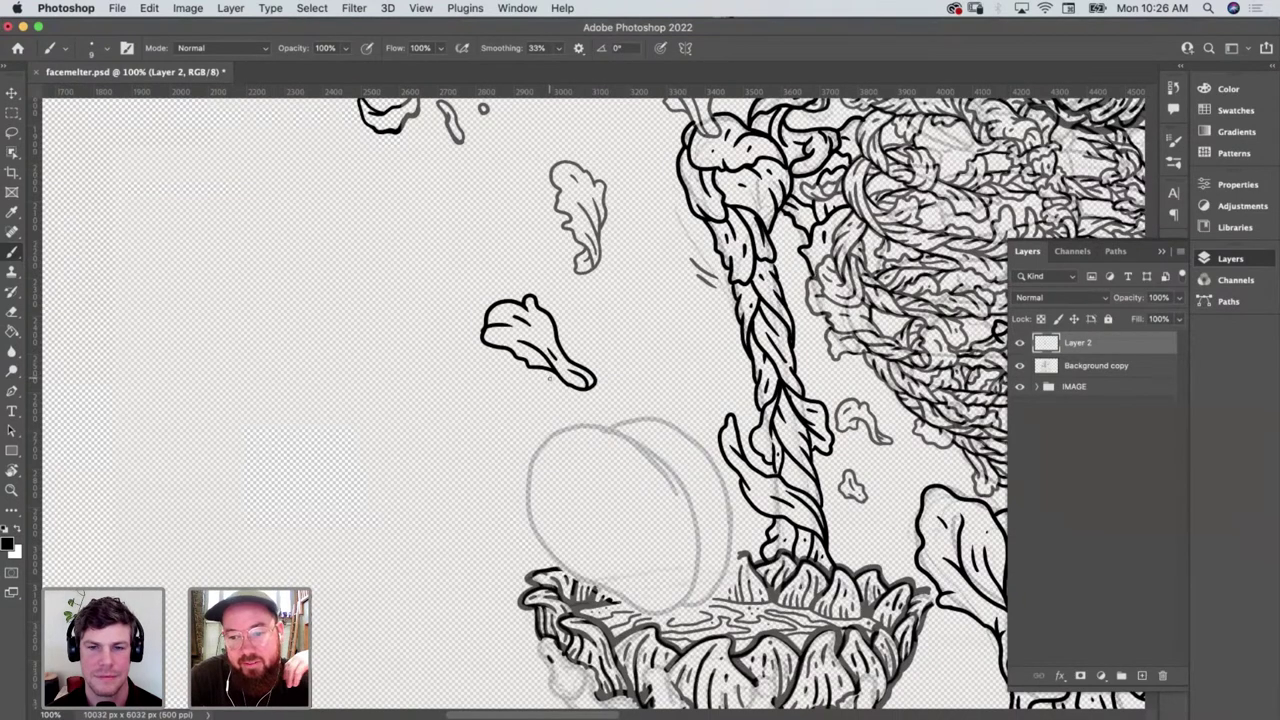
Ink a second floating leaf, broad and ruffled with vein lines, in the empty space below the curling drips
{"action": "scroll", "coordinate": [551, 383], "scroll_direction": "right", "scroll_amount": 5}
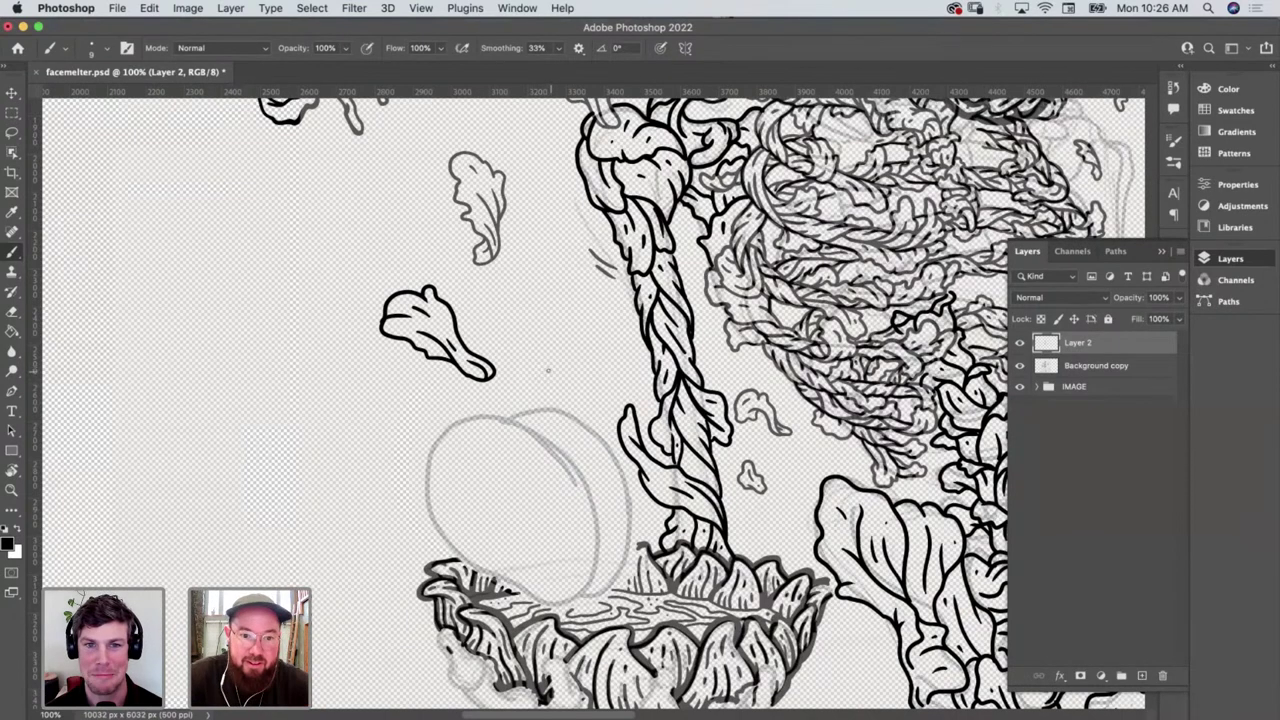
{"action": "scroll", "coordinate": [548, 372], "scroll_direction": "up", "scroll_amount": 3}
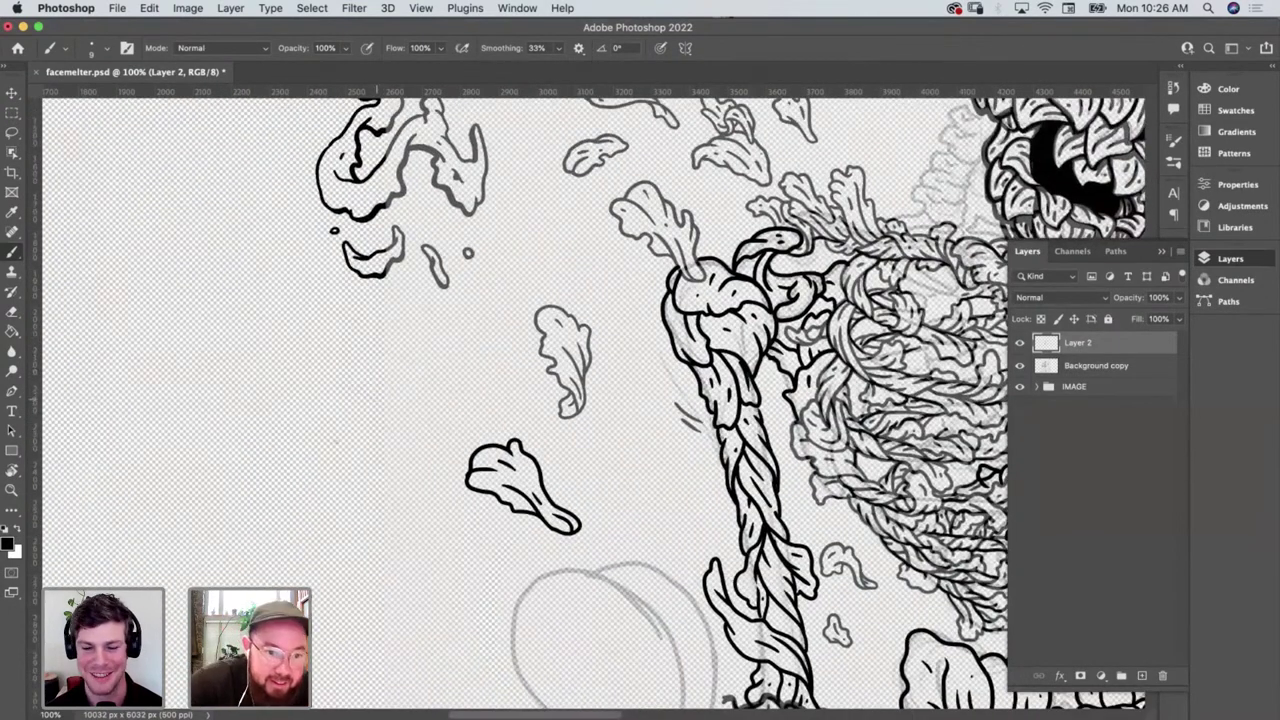
{"action": "mouse_move", "coordinate": [336, 418]}
{"action": "left_mouse_down"}
{"action": "mouse_move", "coordinate": [315, 369]}
{"action": "mouse_move", "coordinate": [343, 377]}
{"action": "mouse_move", "coordinate": [347, 355]}
{"action": "mouse_move", "coordinate": [313, 359]}
{"action": "mouse_move", "coordinate": [333, 421]}
{"action": "mouse_move", "coordinate": [262, 400]}
{"action": "mouse_move", "coordinate": [256, 361]}
{"action": "mouse_move", "coordinate": [270, 342]}
{"action": "mouse_move", "coordinate": [318, 348]}
{"action": "mouse_move", "coordinate": [305, 382]}
{"action": "mouse_move", "coordinate": [336, 410]}
{"action": "left_mouse_up"}
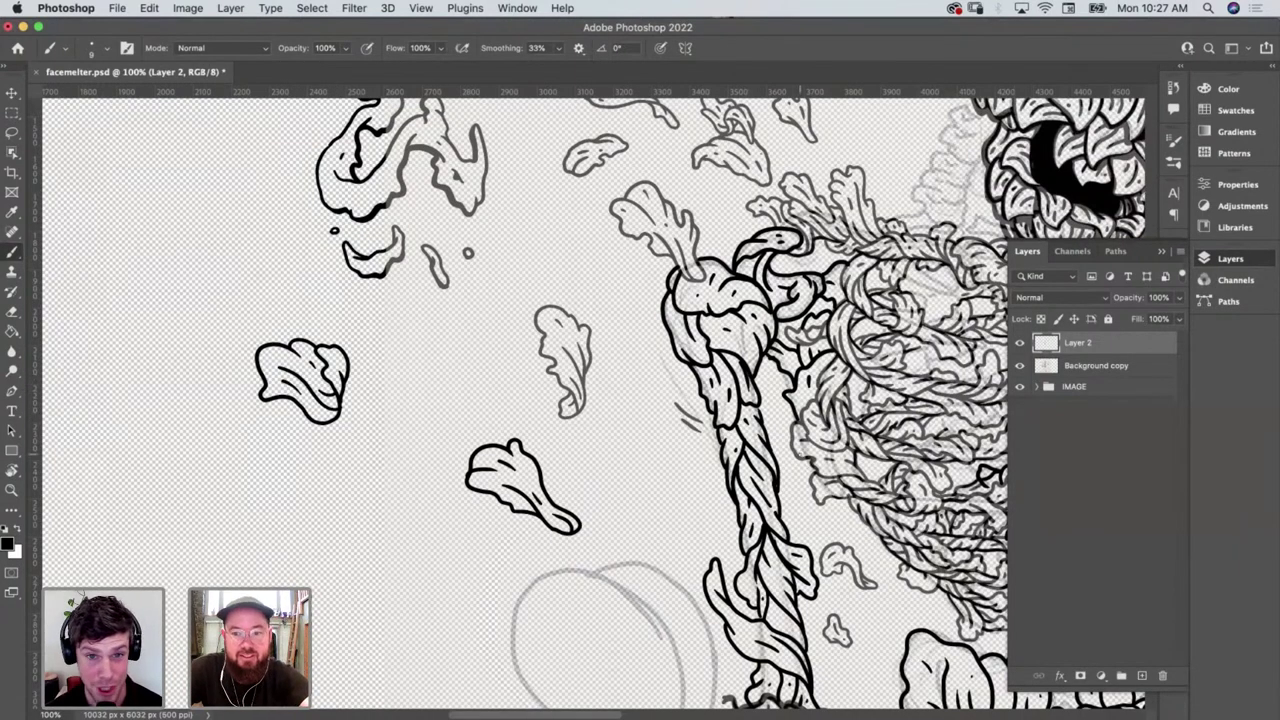
Ink a third floating leaf with a rounded head, twisted stem and short veins above the long curling drip beside the skull
{"action": "scroll", "coordinate": [594, 400], "scroll_direction": "up", "scroll_amount": 5}
{"action": "scroll", "coordinate": [594, 400], "scroll_direction": "left", "scroll_amount": 3}
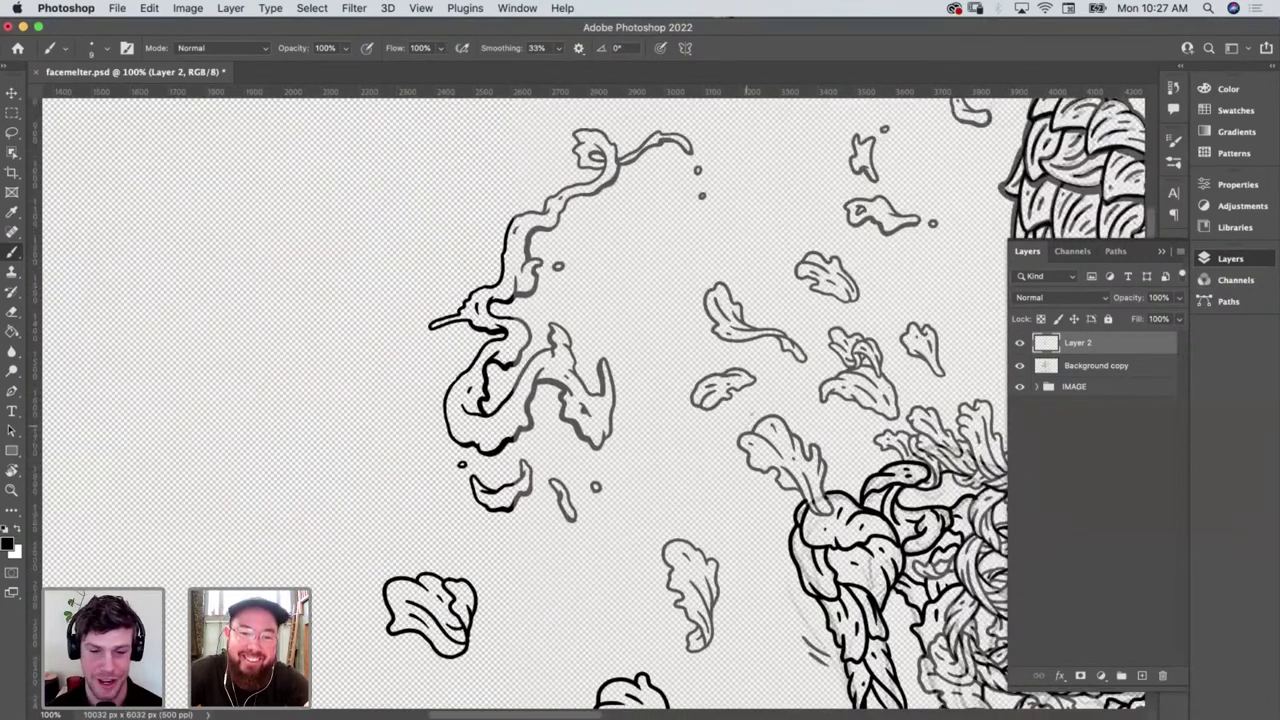
{"action": "scroll", "coordinate": [748, 408], "scroll_direction": "down", "scroll_amount": 4}
{"action": "scroll", "coordinate": [748, 408], "scroll_direction": "right", "scroll_amount": 6}
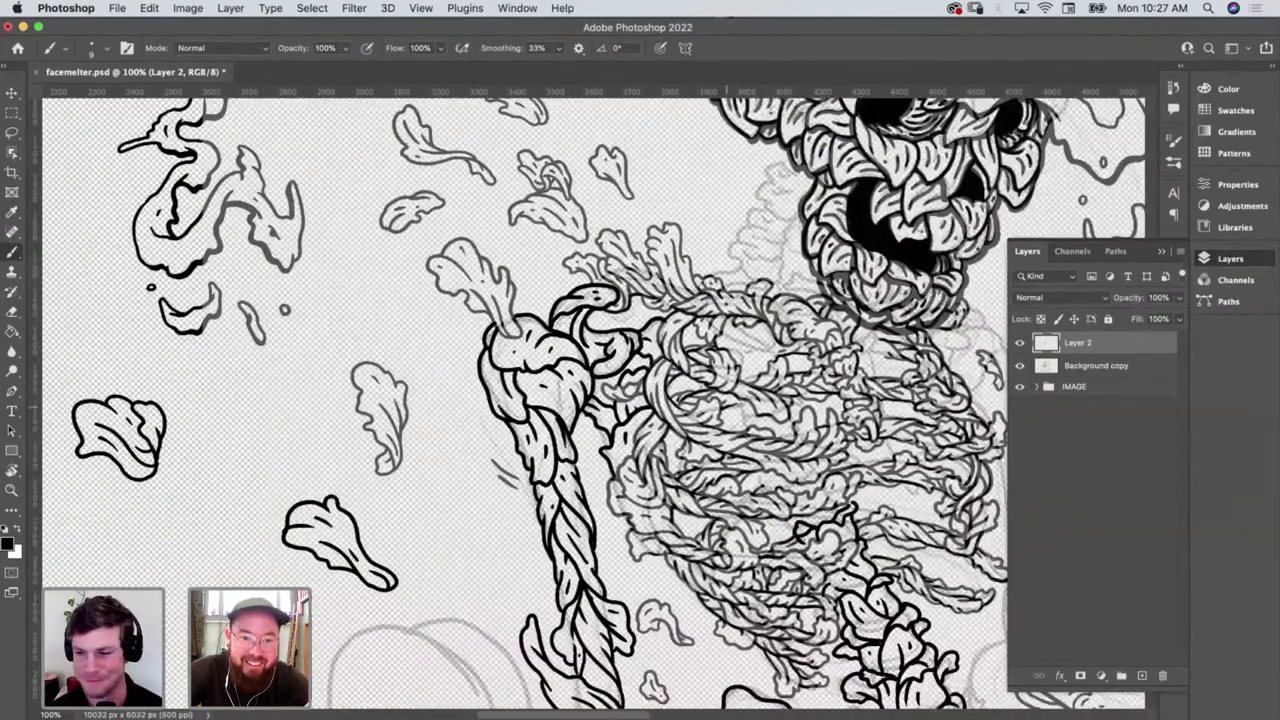
{"action": "scroll", "coordinate": [594, 400], "scroll_direction": "up", "scroll_amount": 6}
{"action": "scroll", "coordinate": [594, 400], "scroll_direction": "left", "scroll_amount": 4}
{"action": "scroll", "coordinate": [594, 400], "scroll_direction": "right", "scroll_amount": 4}
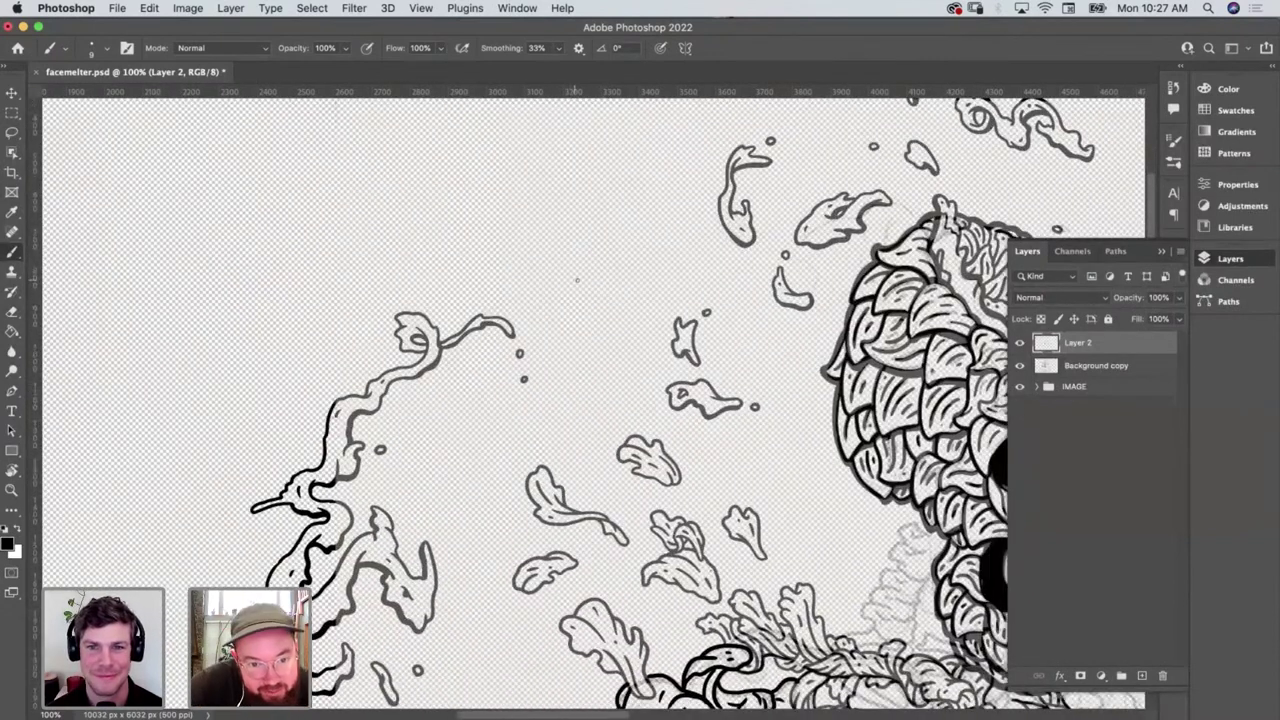
{"action": "mouse_move", "coordinate": [578, 281]}
{"action": "left_mouse_down"}
{"action": "mouse_move", "coordinate": [524, 240]}
{"action": "mouse_move", "coordinate": [503, 250]}
{"action": "mouse_move", "coordinate": [495, 206]}
{"action": "mouse_move", "coordinate": [543, 222]}
{"action": "mouse_move", "coordinate": [558, 266]}
{"action": "mouse_move", "coordinate": [567, 257]}
{"action": "mouse_move", "coordinate": [581, 281]}
{"action": "left_mouse_up"}
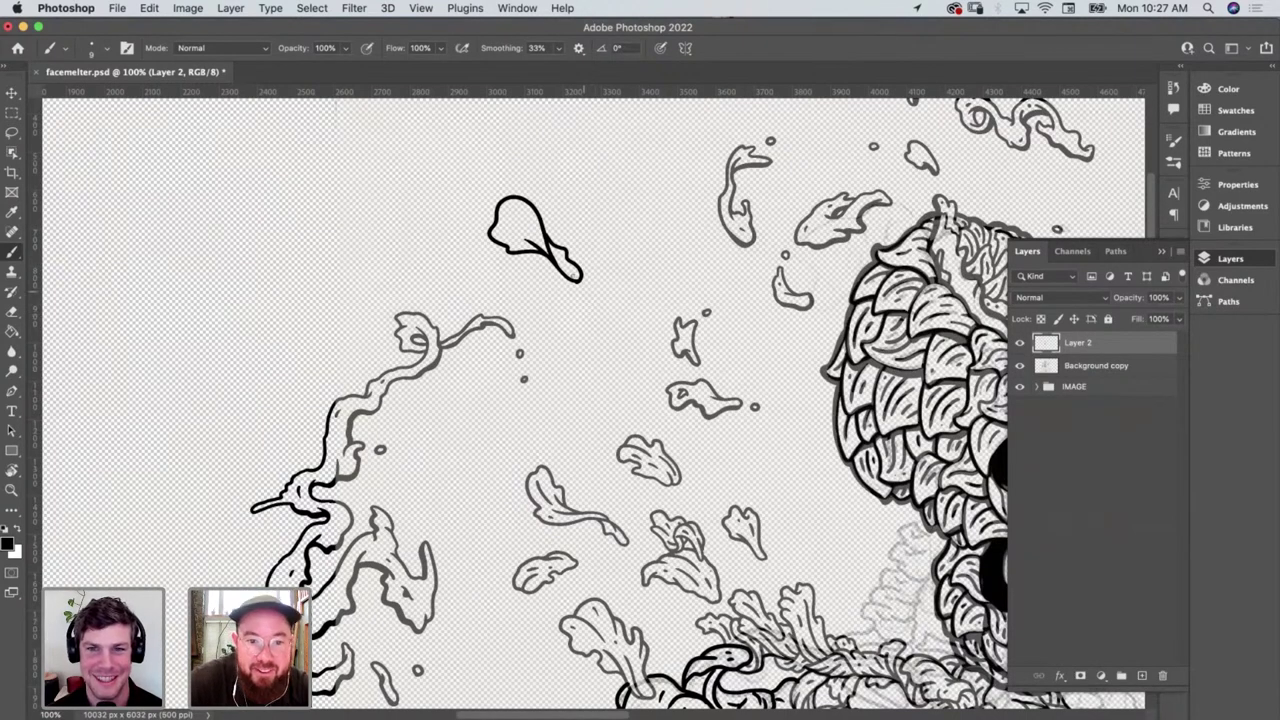
{"action": "left_click_drag", "start_coordinate": [524, 213], "coordinate": [530, 227]}
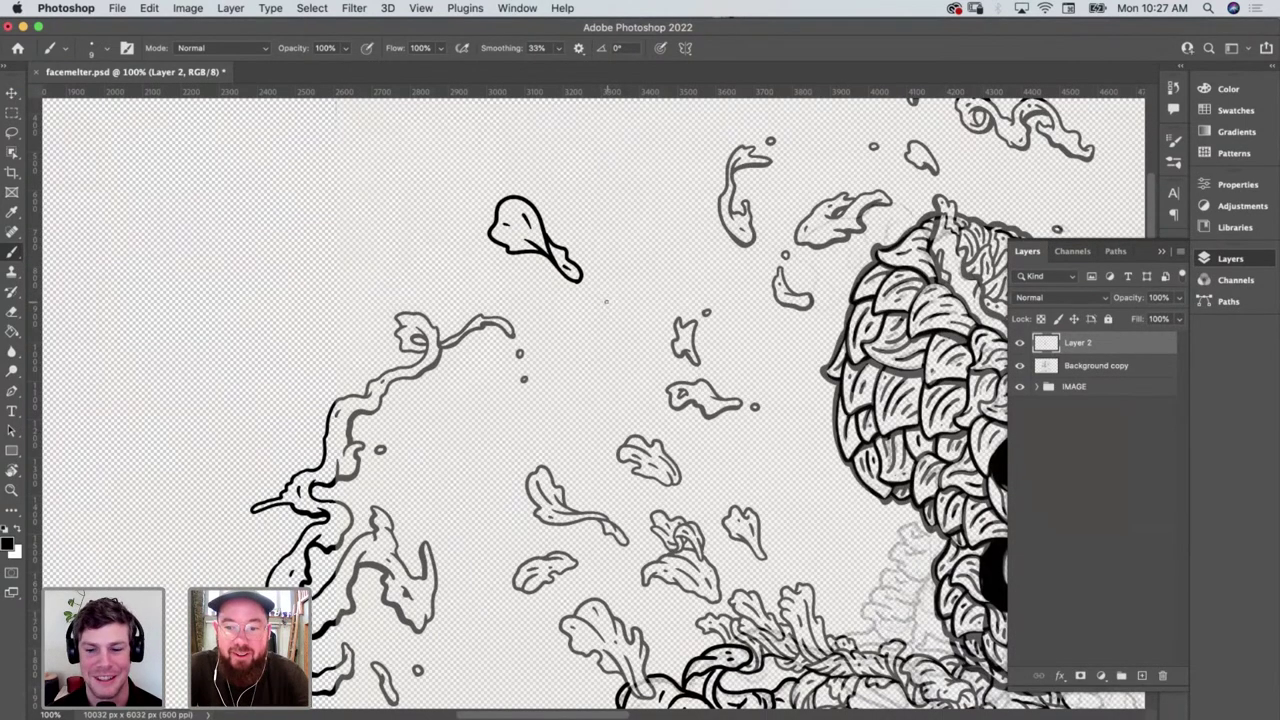
{"action": "scroll", "coordinate": [605, 300], "scroll_direction": "down", "scroll_amount": 2}
{"action": "scroll", "coordinate": [603, 297], "scroll_direction": "up", "scroll_amount": 2}
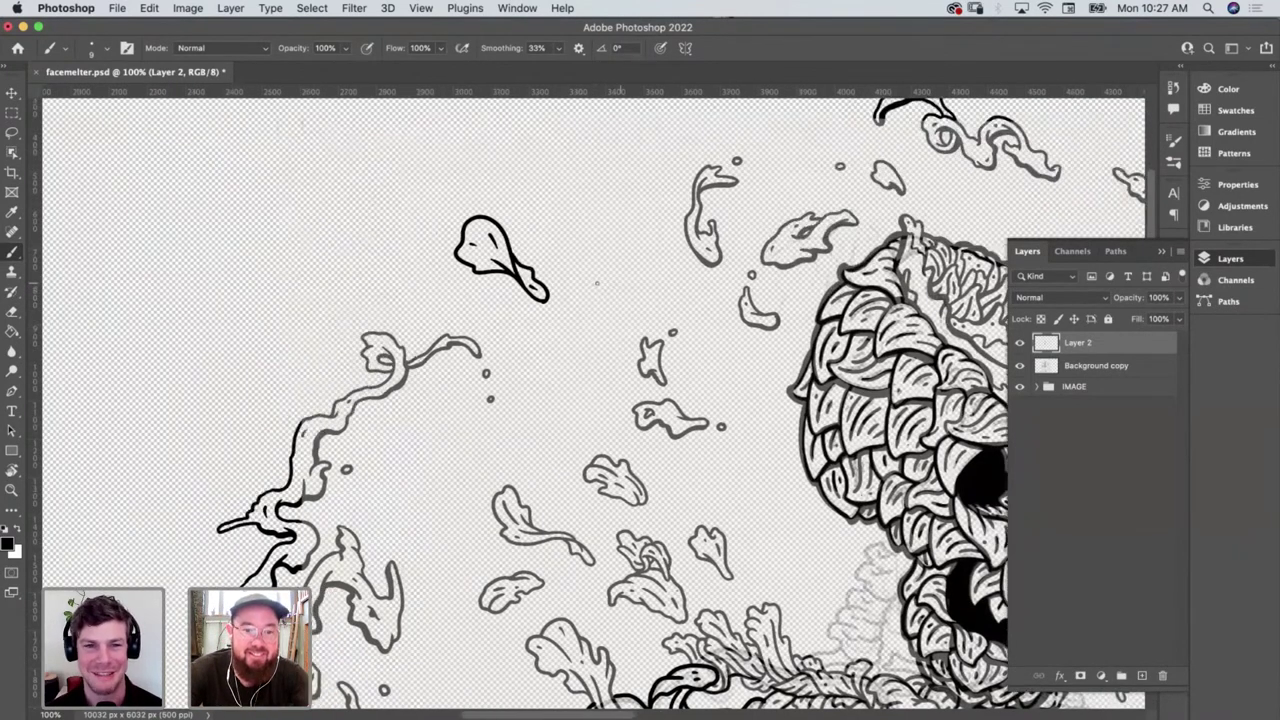
{"action": "scroll", "coordinate": [602, 288], "scroll_direction": "down", "scroll_amount": 2}
{"action": "scroll", "coordinate": [598, 283], "scroll_direction": "up", "scroll_amount": 2}
{"action": "scroll", "coordinate": [598, 284], "scroll_direction": "down", "scroll_amount": 5}
{"action": "scroll", "coordinate": [620, 290], "scroll_direction": "right", "scroll_amount": 8}
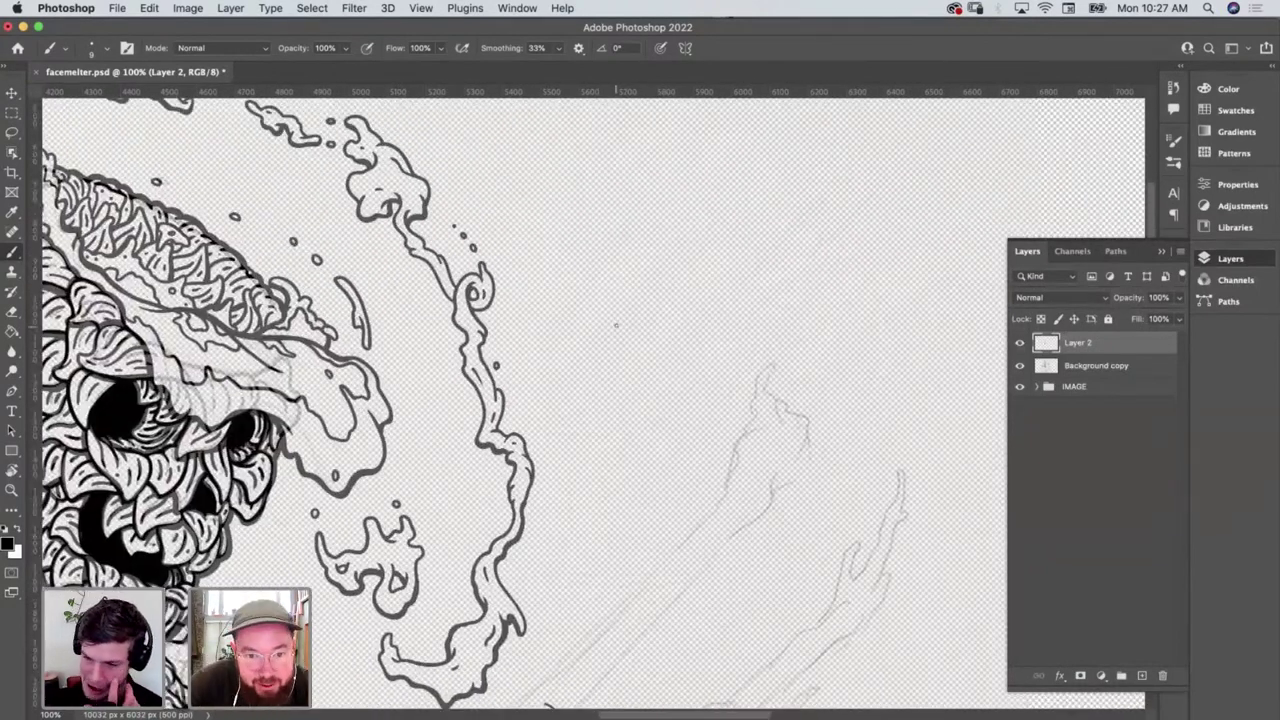
Ink a long thin drip, a small teardrop and three dots in the empty area outside the long curling drip beside the skull
{"action": "mouse_move", "coordinate": [615, 324]}
{"action": "left_mouse_down"}
{"action": "mouse_move", "coordinate": [594, 230]}
{"action": "mouse_move", "coordinate": [616, 238]}
{"action": "mouse_move", "coordinate": [632, 275]}
{"action": "mouse_move", "coordinate": [632, 334]}
{"action": "mouse_move", "coordinate": [618, 334]}
{"action": "mouse_move", "coordinate": [656, 355]}
{"action": "mouse_move", "coordinate": [640, 333]}
{"action": "left_mouse_up"}
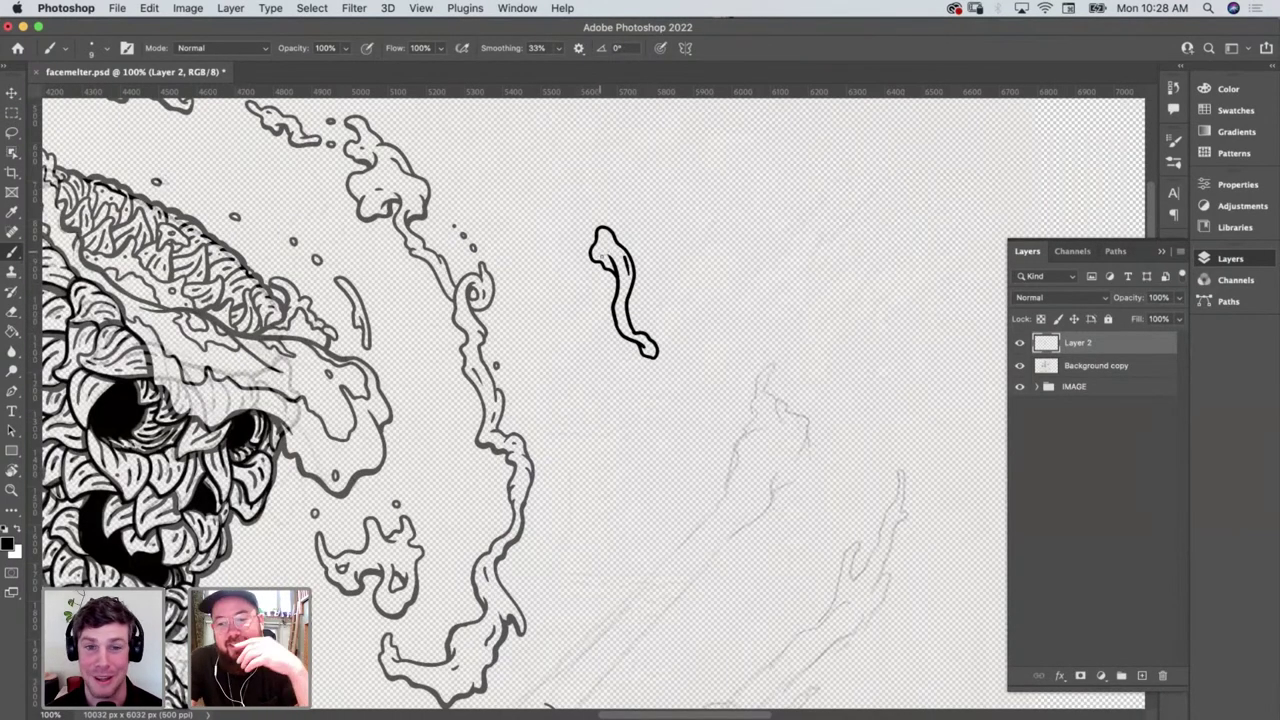
{"action": "mouse_move", "coordinate": [645, 378]}
{"action": "left_mouse_down"}
{"action": "mouse_move", "coordinate": [650, 388]}
{"action": "mouse_move", "coordinate": [648, 377]}
{"action": "left_mouse_up"}
{"action": "mouse_move", "coordinate": [568, 201]}
{"action": "left_mouse_down"}
{"action": "mouse_move", "coordinate": [564, 234]}
{"action": "mouse_move", "coordinate": [560, 179]}
{"action": "mouse_move", "coordinate": [575, 205]}
{"action": "left_mouse_up"}
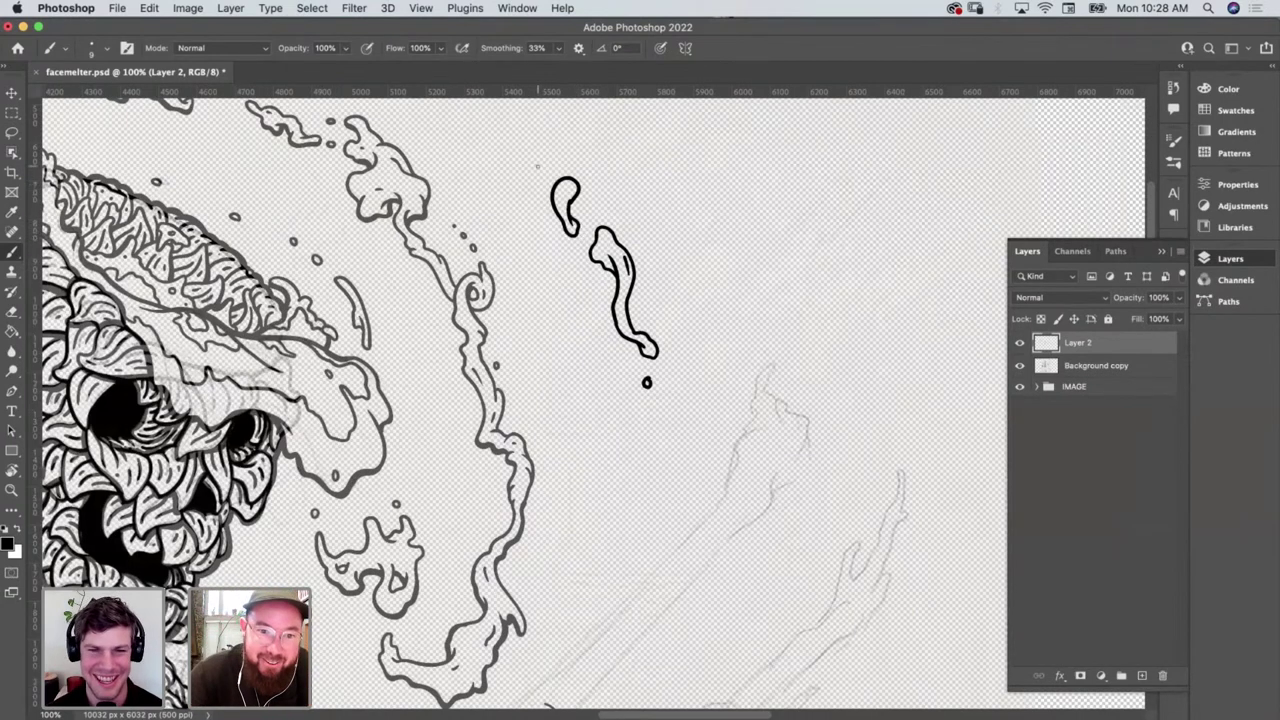
{"action": "left_click_drag", "start_coordinate": [537, 153], "coordinate": [538, 162]}
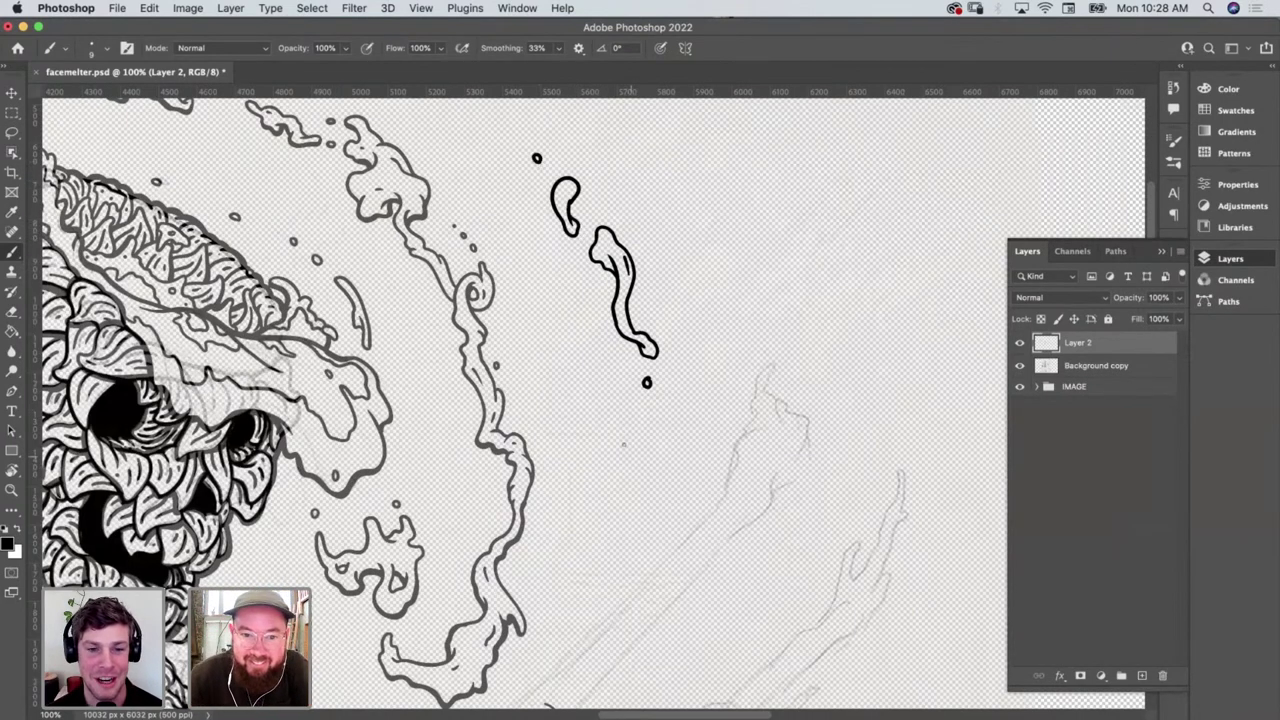
{"action": "left_click_drag", "start_coordinate": [627, 424], "coordinate": [629, 425]}
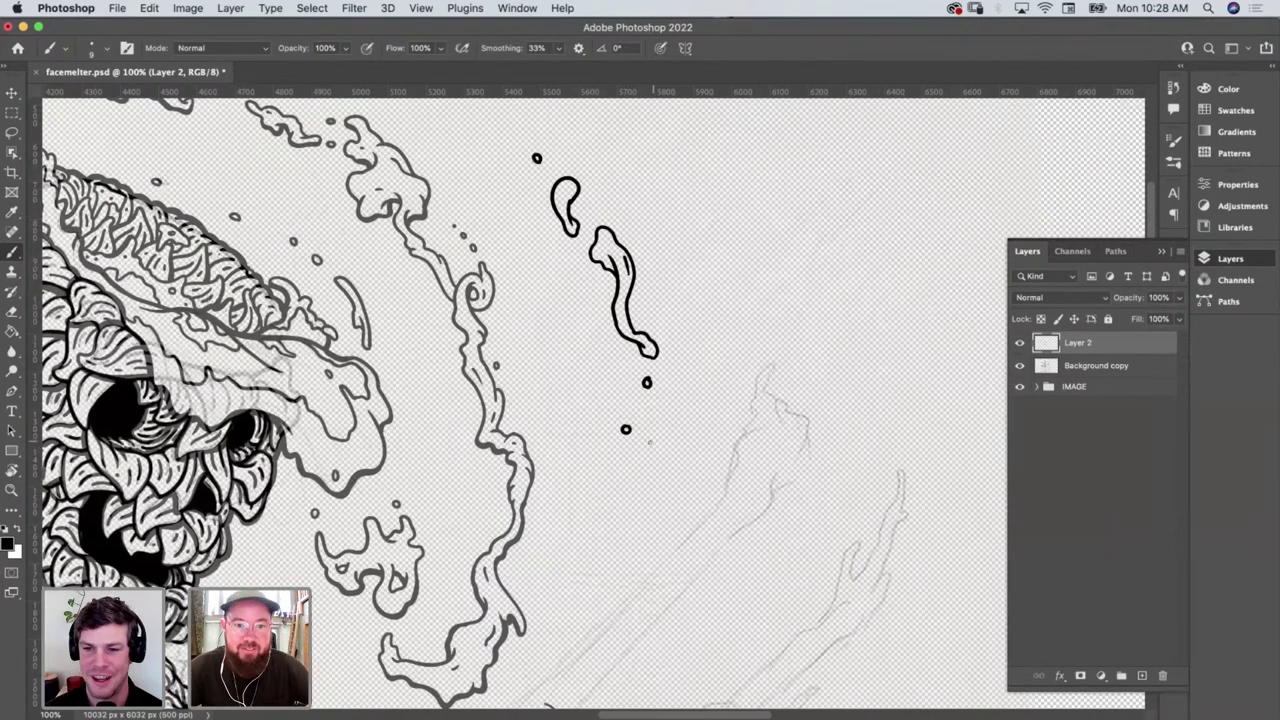
Ink a short curved drip with three small dots in the empty space above the skull's outer drips
{"action": "scroll", "coordinate": [647, 444], "scroll_direction": "up", "scroll_amount": 5}
{"action": "scroll", "coordinate": [647, 444], "scroll_direction": "left", "scroll_amount": 5}
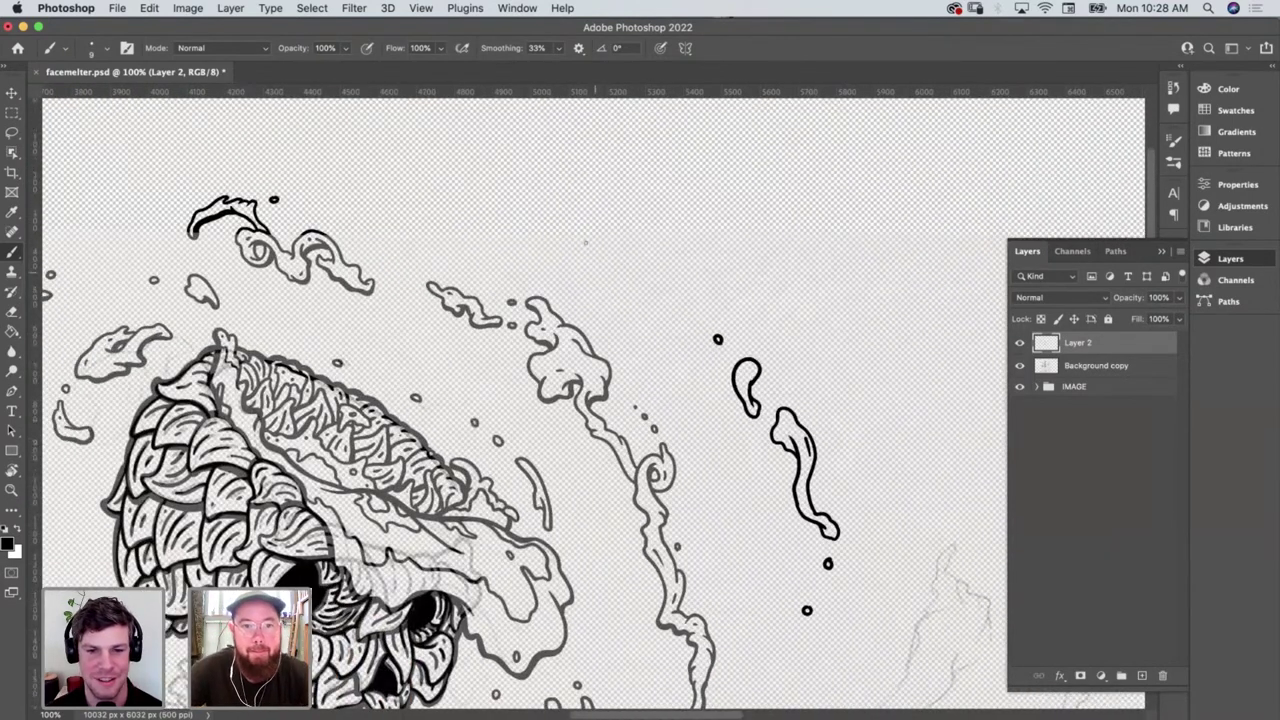
{"action": "mouse_move", "coordinate": [617, 214]}
{"action": "left_mouse_down"}
{"action": "mouse_move", "coordinate": [553, 208]}
{"action": "mouse_move", "coordinate": [564, 191]}
{"action": "mouse_move", "coordinate": [570, 200]}
{"action": "mouse_move", "coordinate": [553, 188]}
{"action": "mouse_move", "coordinate": [566, 170]}
{"action": "mouse_move", "coordinate": [642, 212]}
{"action": "mouse_move", "coordinate": [587, 249]}
{"action": "left_mouse_up"}
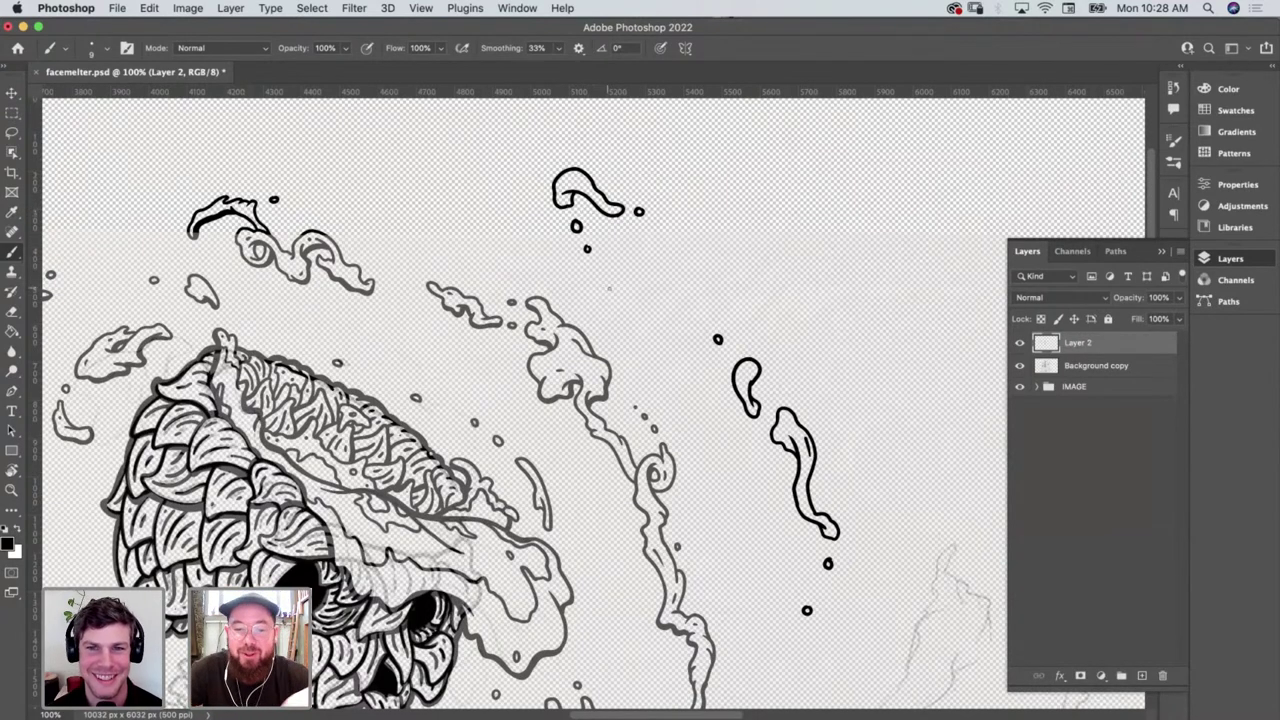
Look over the skull, ribcage and sketched melting form for areas without ink
{"action": "scroll", "coordinate": [623, 286], "scroll_direction": "up", "scroll_amount": 3}
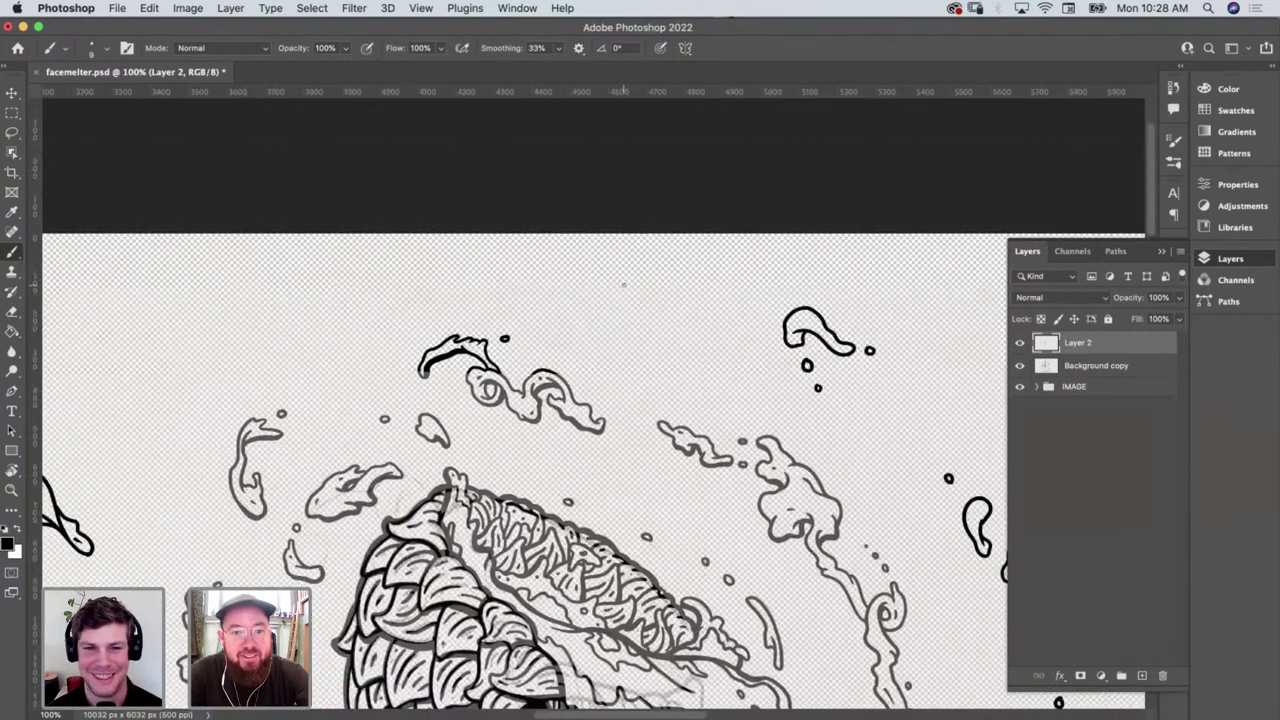
{"action": "scroll", "coordinate": [623, 286], "scroll_direction": "right", "scroll_amount": 8}
{"action": "scroll", "coordinate": [620, 283], "scroll_direction": "up", "scroll_amount": 10}
{"action": "scroll", "coordinate": [620, 283], "scroll_direction": "left", "scroll_amount": 7}
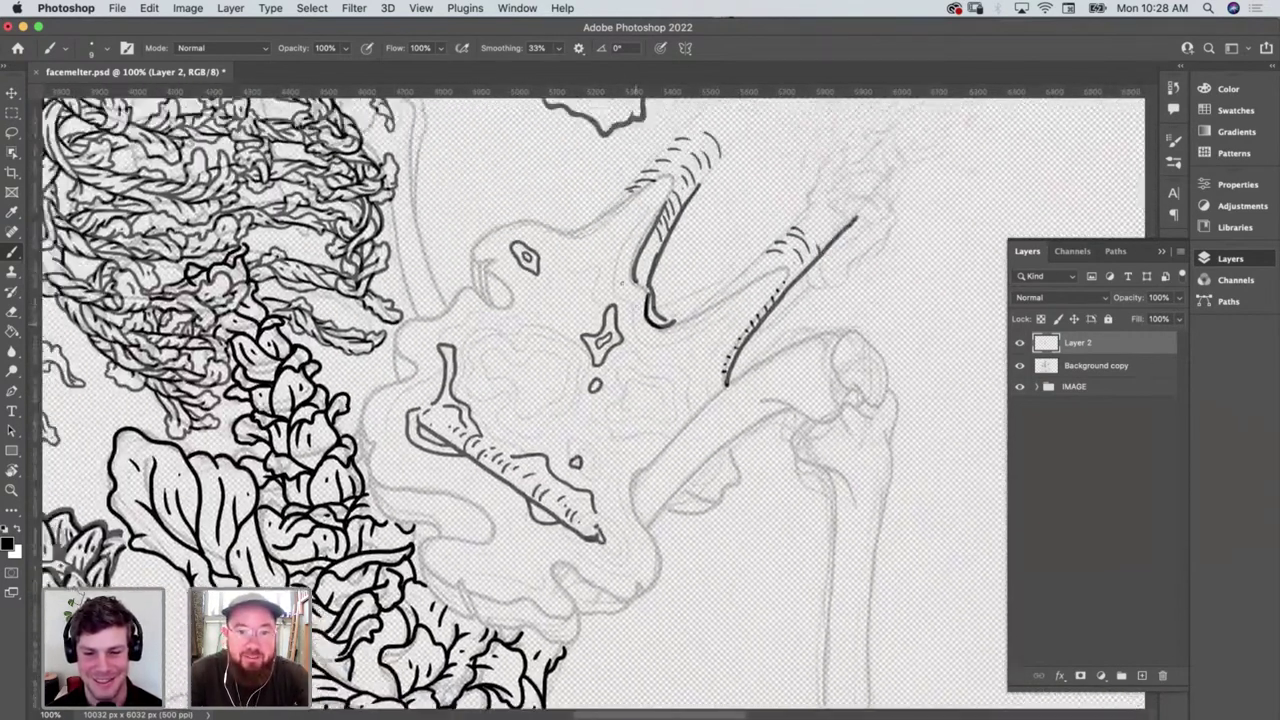
{"action": "scroll", "coordinate": [621, 283], "scroll_direction": "up", "scroll_amount": 3}
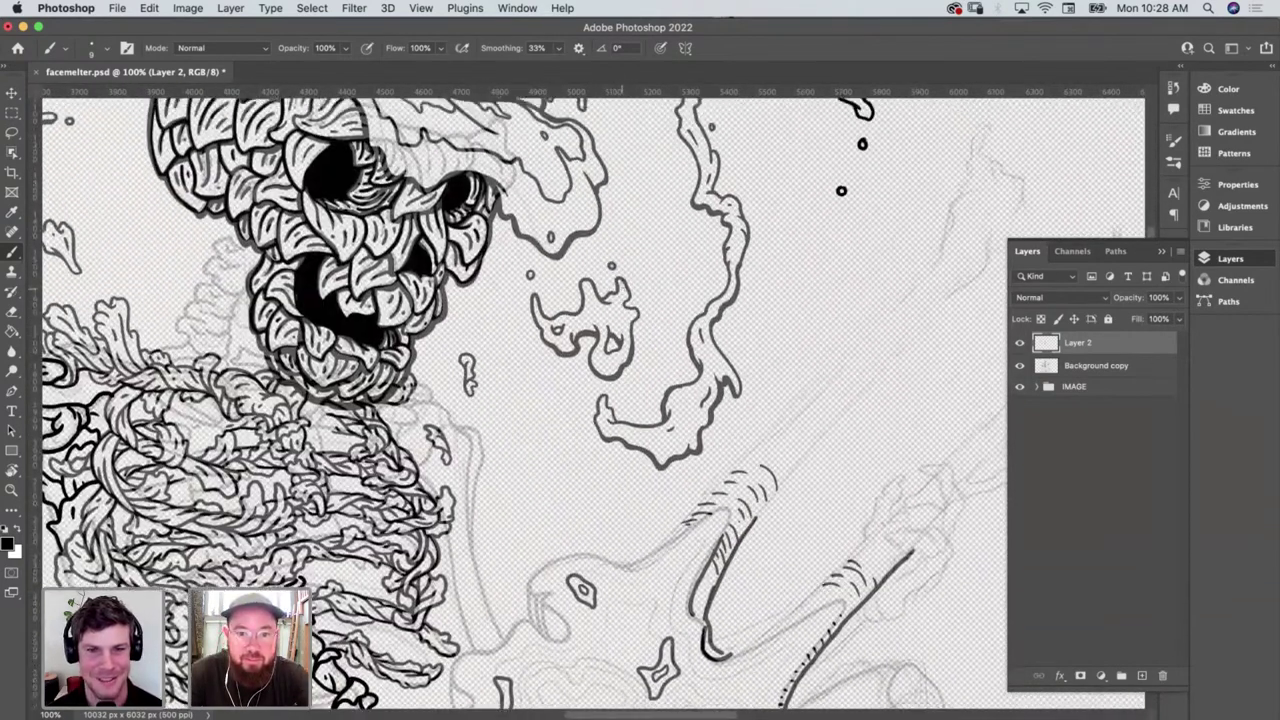
{"action": "scroll", "coordinate": [622, 283], "scroll_direction": "down", "scroll_amount": 6}
{"action": "scroll", "coordinate": [622, 283], "scroll_direction": "right", "scroll_amount": 2}
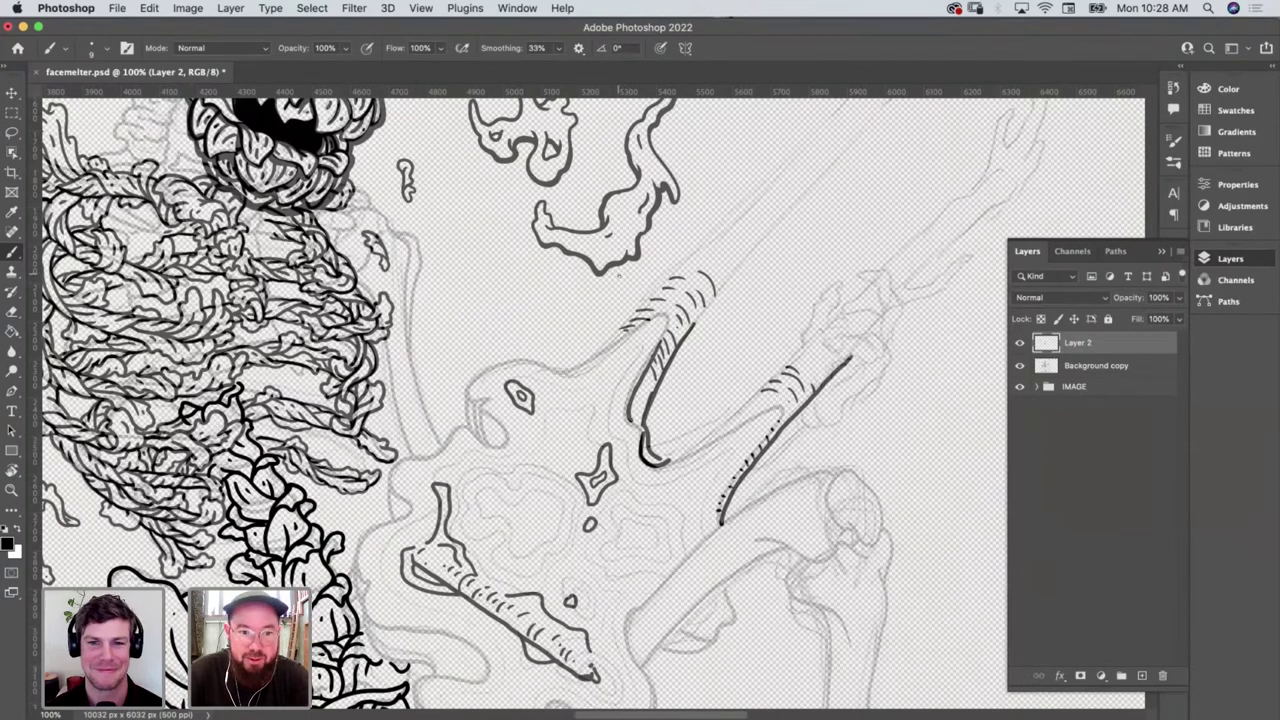
{"action": "scroll", "coordinate": [619, 280], "scroll_direction": "up", "scroll_amount": 2}
{"action": "scroll", "coordinate": [619, 280], "scroll_direction": "left", "scroll_amount": 3}
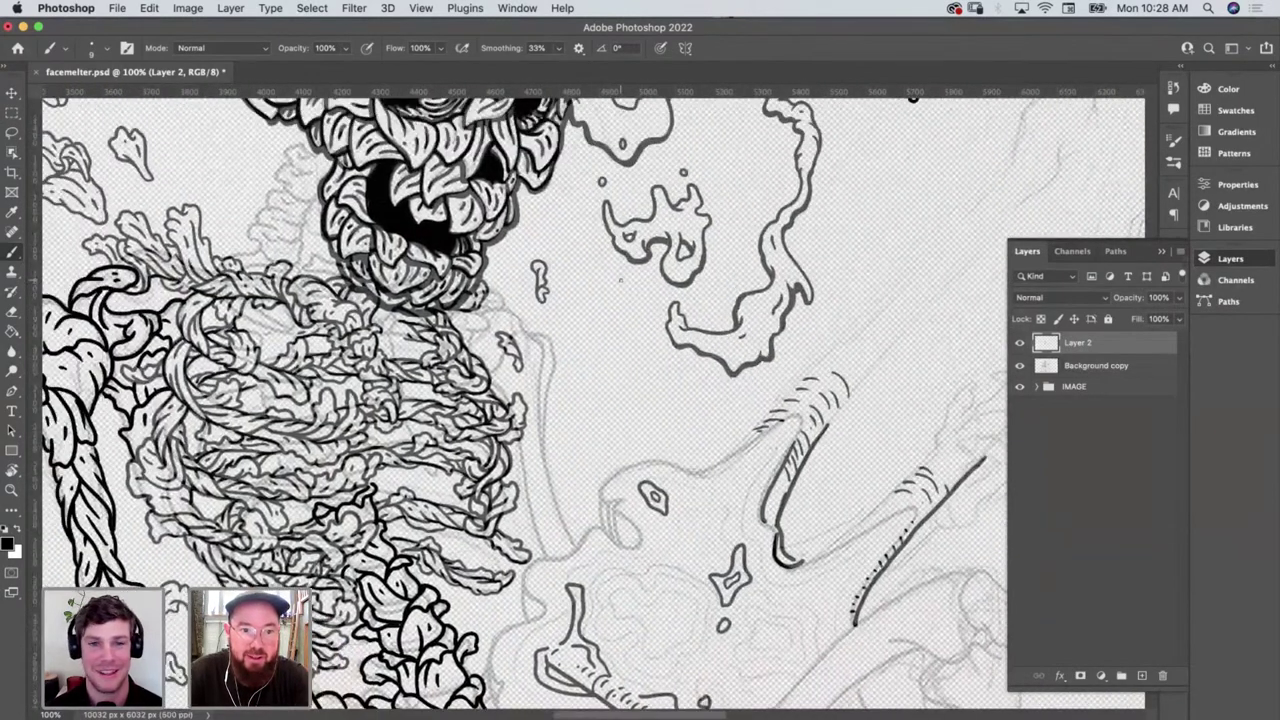
Ink the sketched column of ruffled leaves rising from the ribcage behind the jaw, undoing one stray stroke
{"action": "scroll", "coordinate": [618, 292], "scroll_direction": "up", "scroll_amount": 2}
{"action": "scroll", "coordinate": [618, 292], "scroll_direction": "left", "scroll_amount": 3}
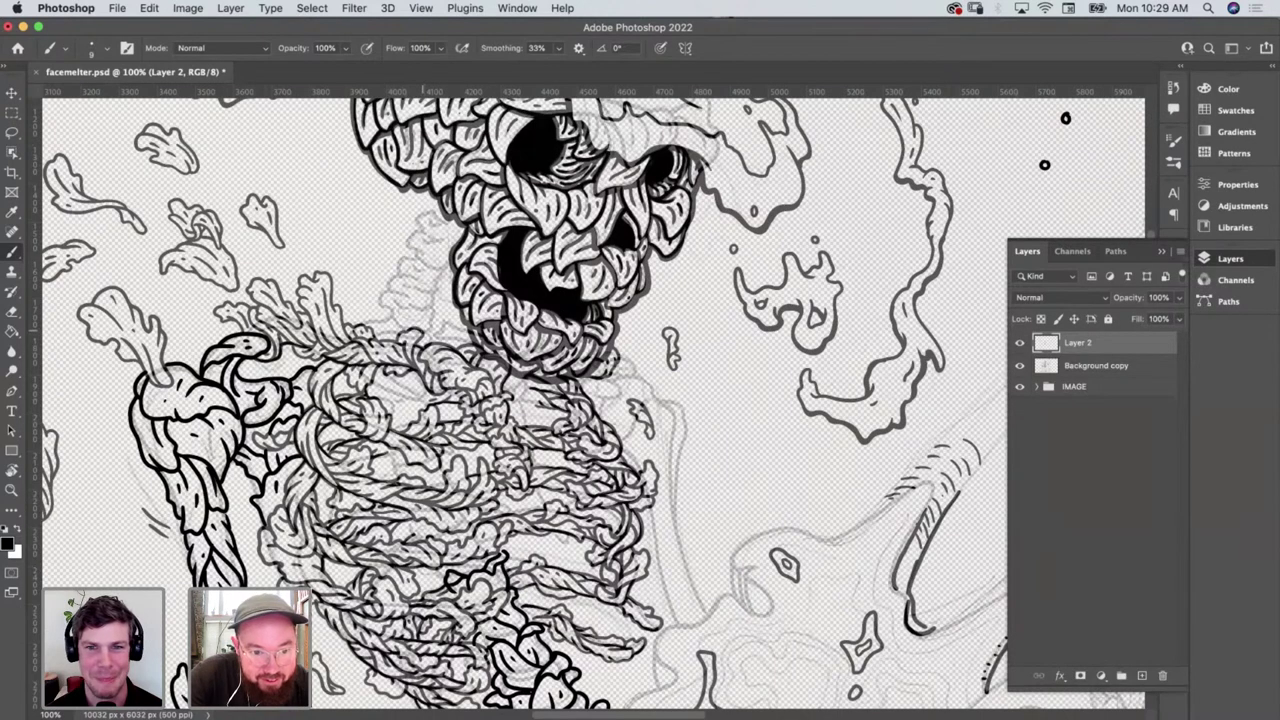
{"action": "mouse_move", "coordinate": [424, 334]}
{"action": "left_mouse_down"}
{"action": "mouse_move", "coordinate": [428, 297]}
{"action": "mouse_move", "coordinate": [396, 324]}
{"action": "mouse_move", "coordinate": [402, 294]}
{"action": "mouse_move", "coordinate": [386, 290]}
{"action": "mouse_move", "coordinate": [382, 306]}
{"action": "mouse_move", "coordinate": [389, 320]}
{"action": "mouse_move", "coordinate": [415, 300]}
{"action": "left_mouse_up"}
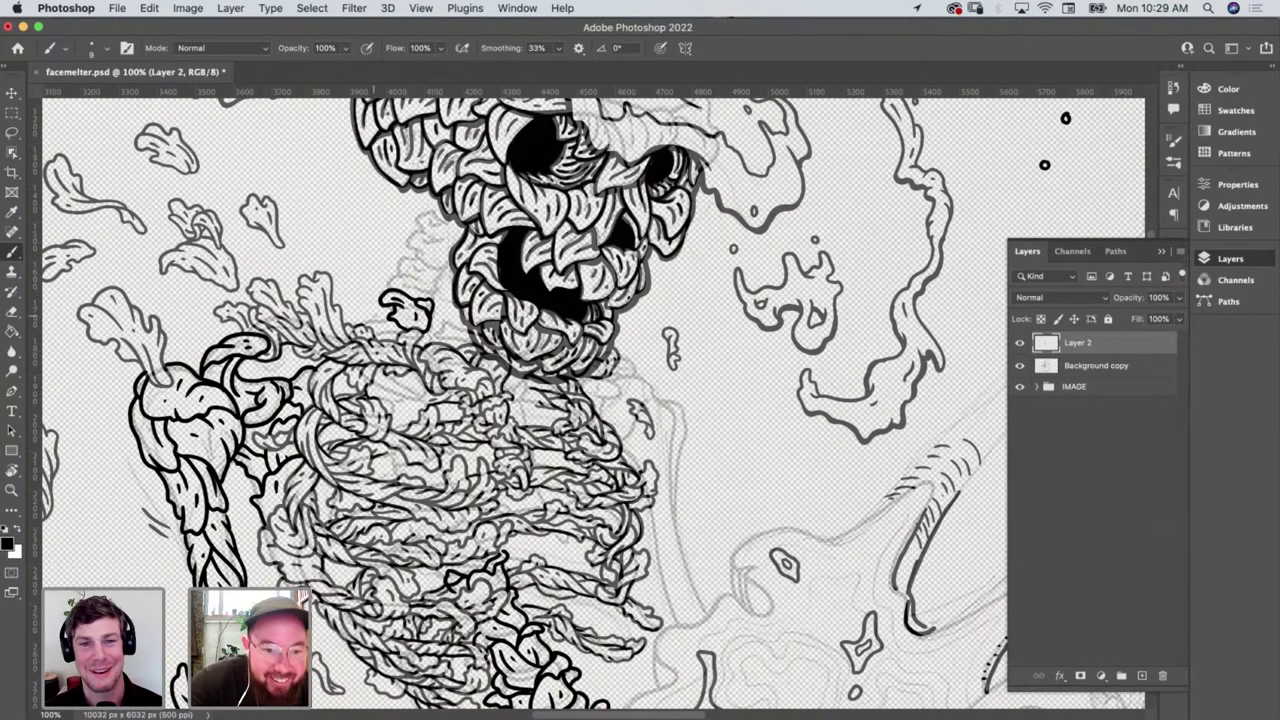
{"action": "mouse_move", "coordinate": [433, 304]}
{"action": "left_mouse_down"}
{"action": "mouse_move", "coordinate": [424, 265]}
{"action": "mouse_move", "coordinate": [398, 262]}
{"action": "mouse_move", "coordinate": [396, 274]}
{"action": "mouse_move", "coordinate": [416, 277]}
{"action": "mouse_move", "coordinate": [398, 272]}
{"action": "mouse_move", "coordinate": [388, 290]}
{"action": "mouse_move", "coordinate": [410, 288]}
{"action": "mouse_move", "coordinate": [452, 240]}
{"action": "mouse_move", "coordinate": [441, 243]}
{"action": "left_mouse_up"}
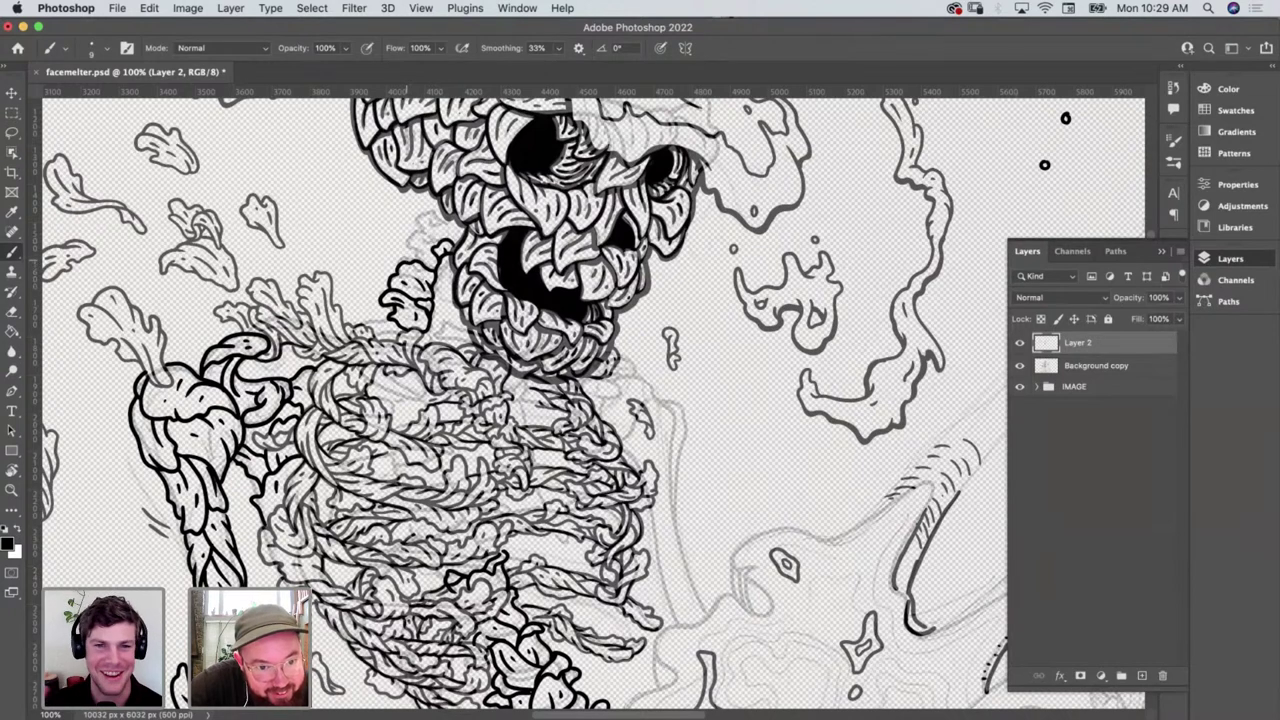
{"action": "mouse_move", "coordinate": [410, 270]}
{"action": "left_mouse_down"}
{"action": "mouse_move", "coordinate": [448, 250]}
{"action": "mouse_move", "coordinate": [462, 305]}
{"action": "left_mouse_up"}
{"action": "key", "text": "super+z"}
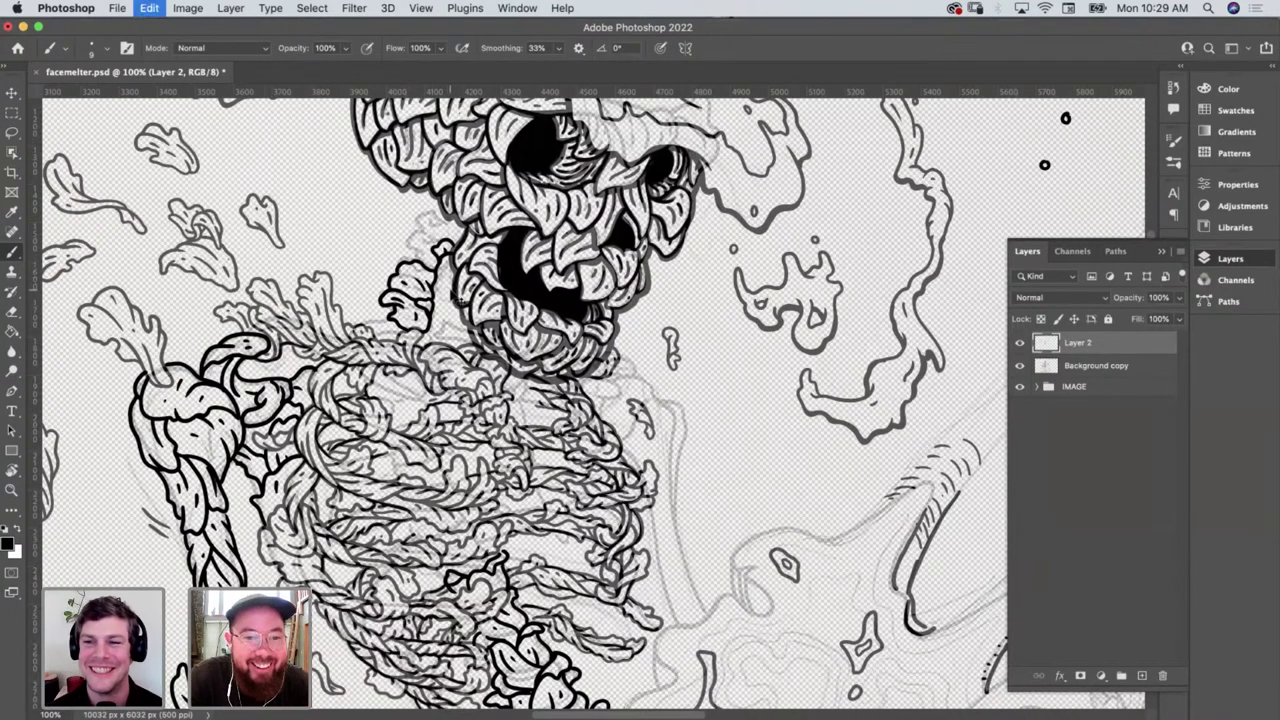
{"action": "mouse_move", "coordinate": [410, 259]}
{"action": "left_mouse_down"}
{"action": "mouse_move", "coordinate": [405, 230]}
{"action": "mouse_move", "coordinate": [436, 232]}
{"action": "mouse_move", "coordinate": [424, 252]}
{"action": "mouse_move", "coordinate": [446, 229]}
{"action": "left_mouse_up"}
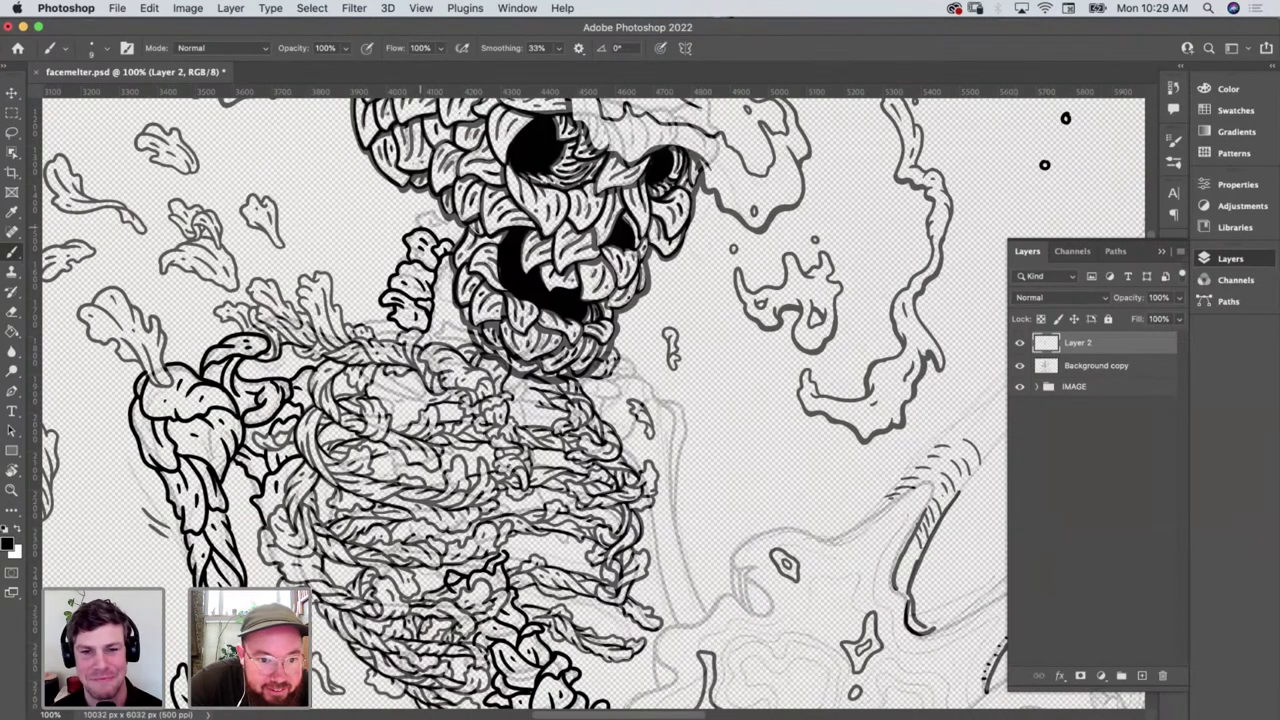
{"action": "mouse_move", "coordinate": [416, 226]}
{"action": "left_mouse_down"}
{"action": "mouse_move", "coordinate": [442, 206]}
{"action": "mouse_move", "coordinate": [448, 228]}
{"action": "left_mouse_up"}
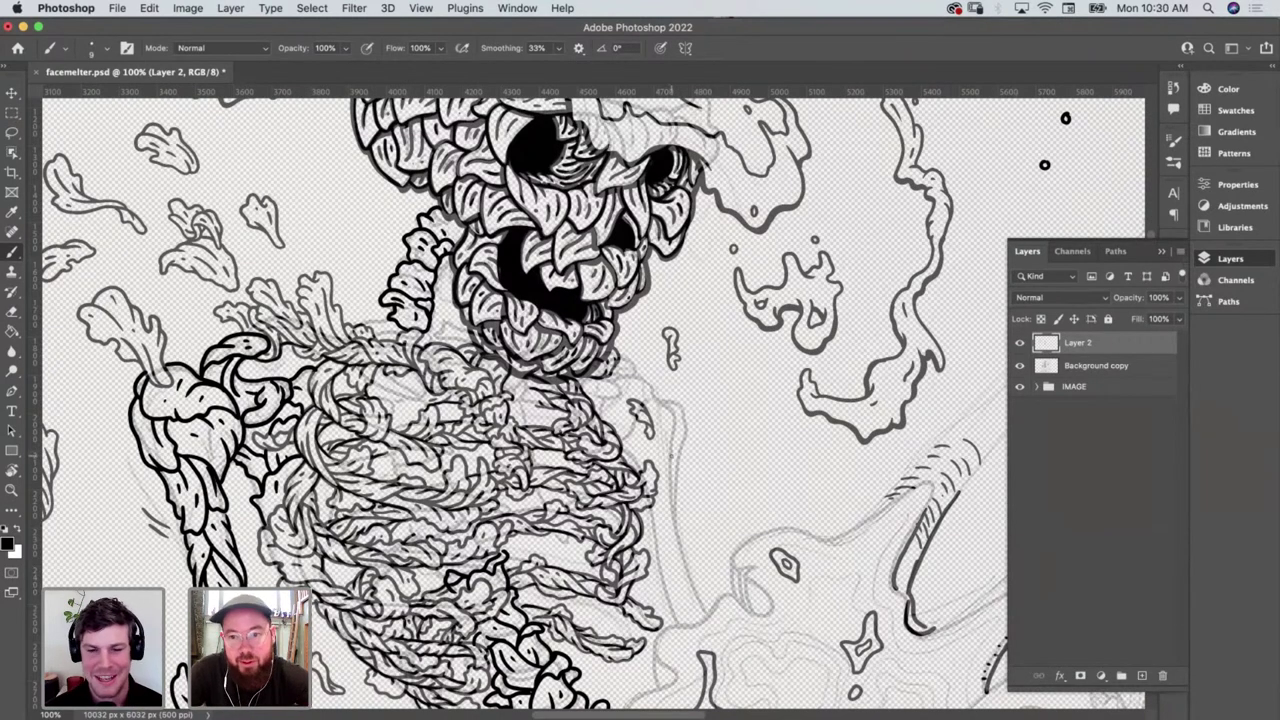
Hide the Background copy sketch layer to view the inked line art on its own
{"action": "scroll", "coordinate": [960, 380], "scroll_direction": "right", "scroll_amount": 2}
{"action": "scroll", "coordinate": [960, 380], "scroll_direction": "down", "scroll_amount": 2}
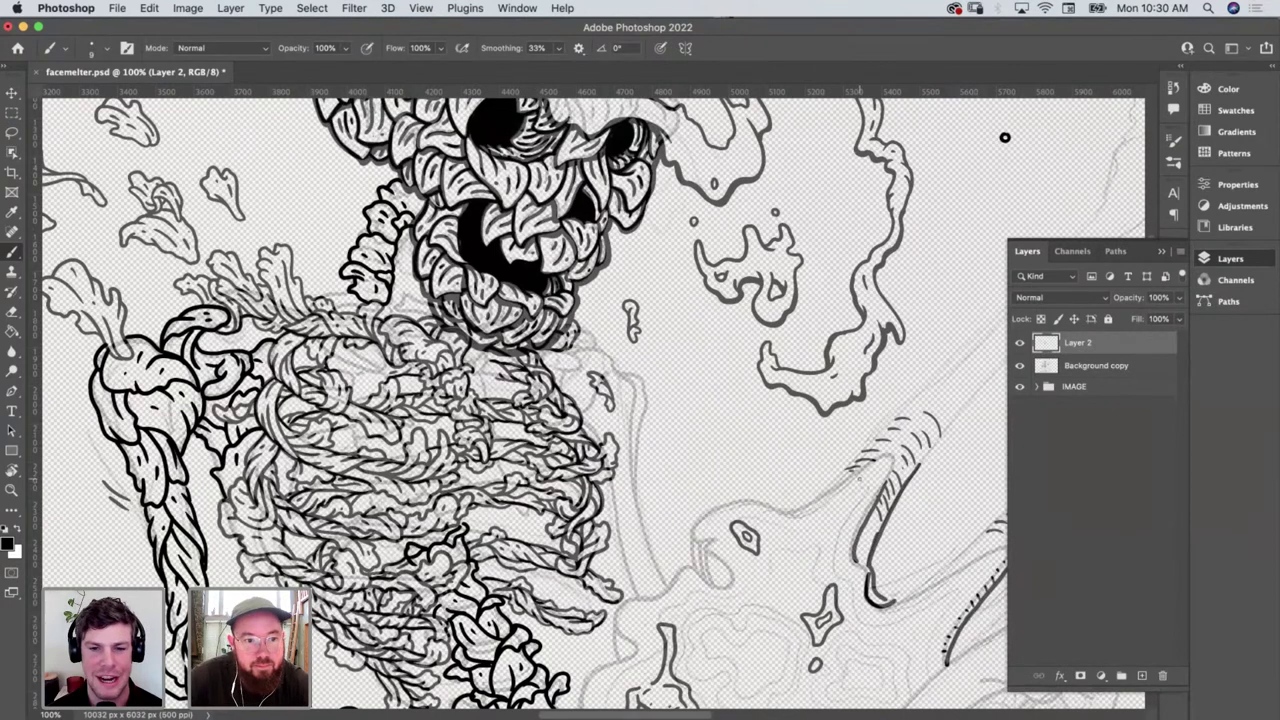
{"action": "scroll", "coordinate": [1005, 137], "scroll_direction": "down", "scroll_amount": 6}
{"action": "scroll", "coordinate": [1005, 137], "scroll_direction": "left", "scroll_amount": 5}
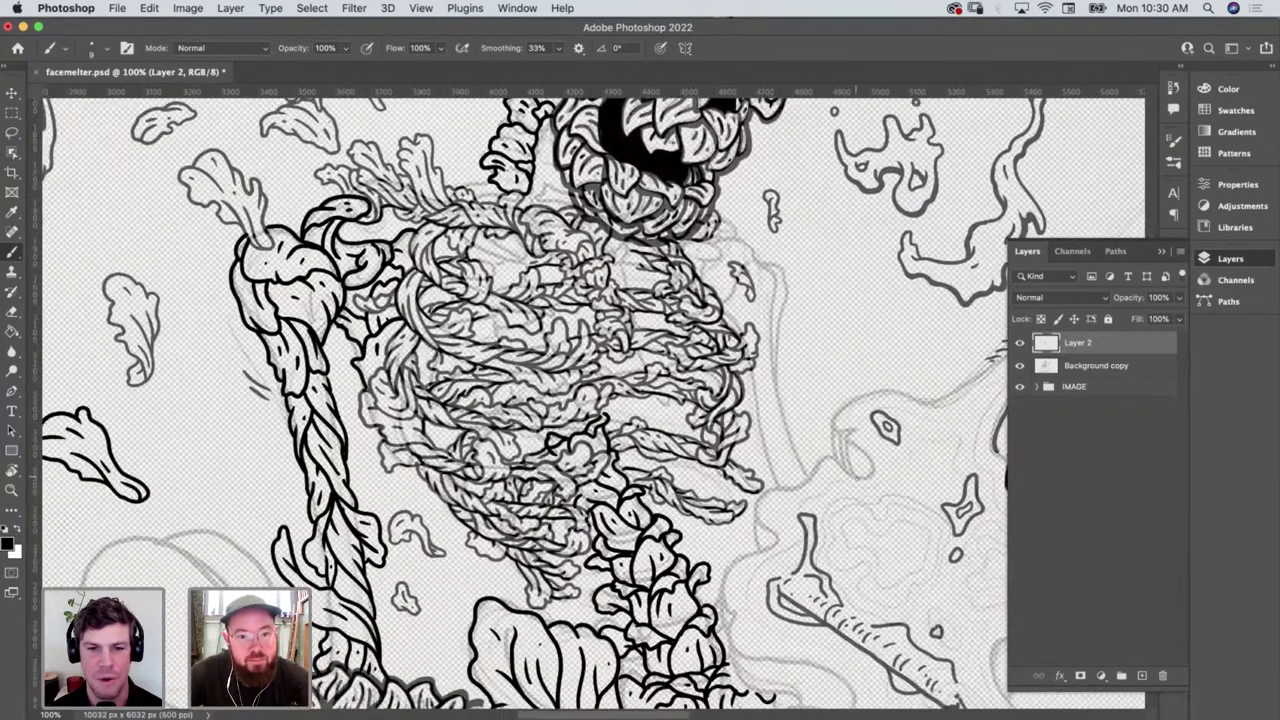
{"action": "scroll", "coordinate": [594, 400], "scroll_direction": "down", "scroll_amount": 2}
{"action": "scroll", "coordinate": [594, 400], "scroll_direction": "left", "scroll_amount": 2}
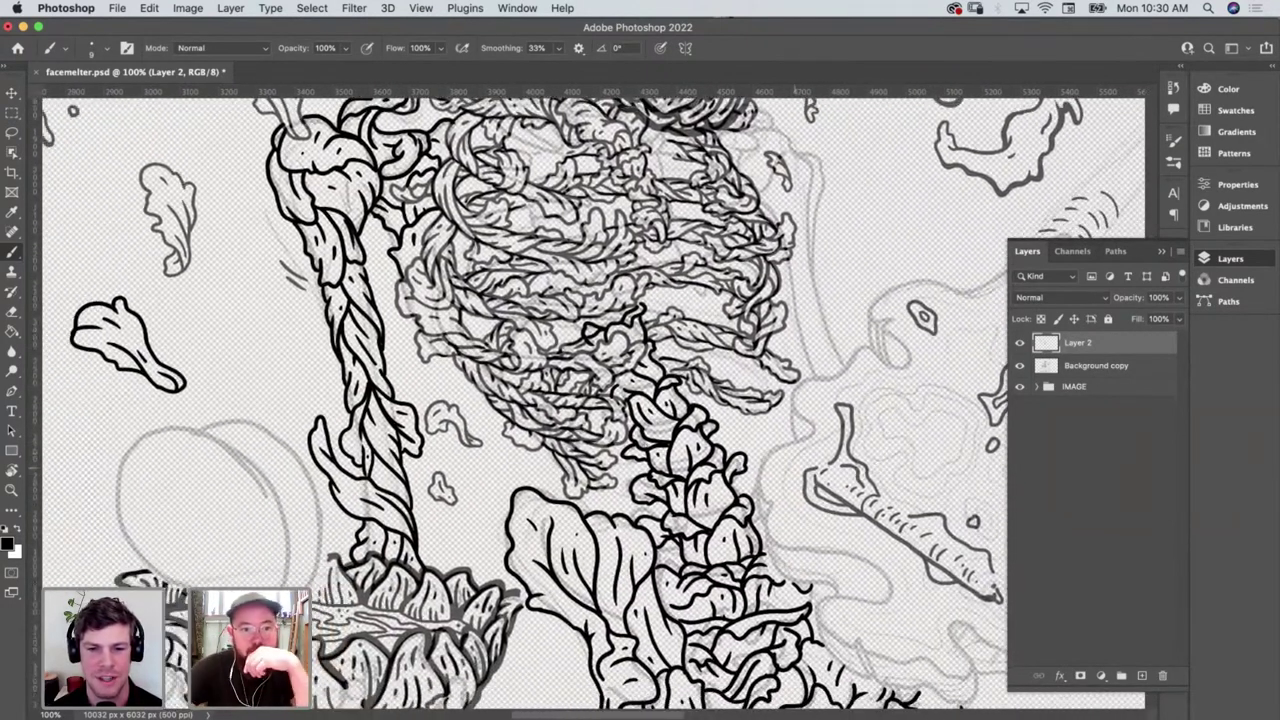
{"action": "key", "text": "z"}
{"action": "left_click", "coordinate": [656, 428], "text": "alt"}
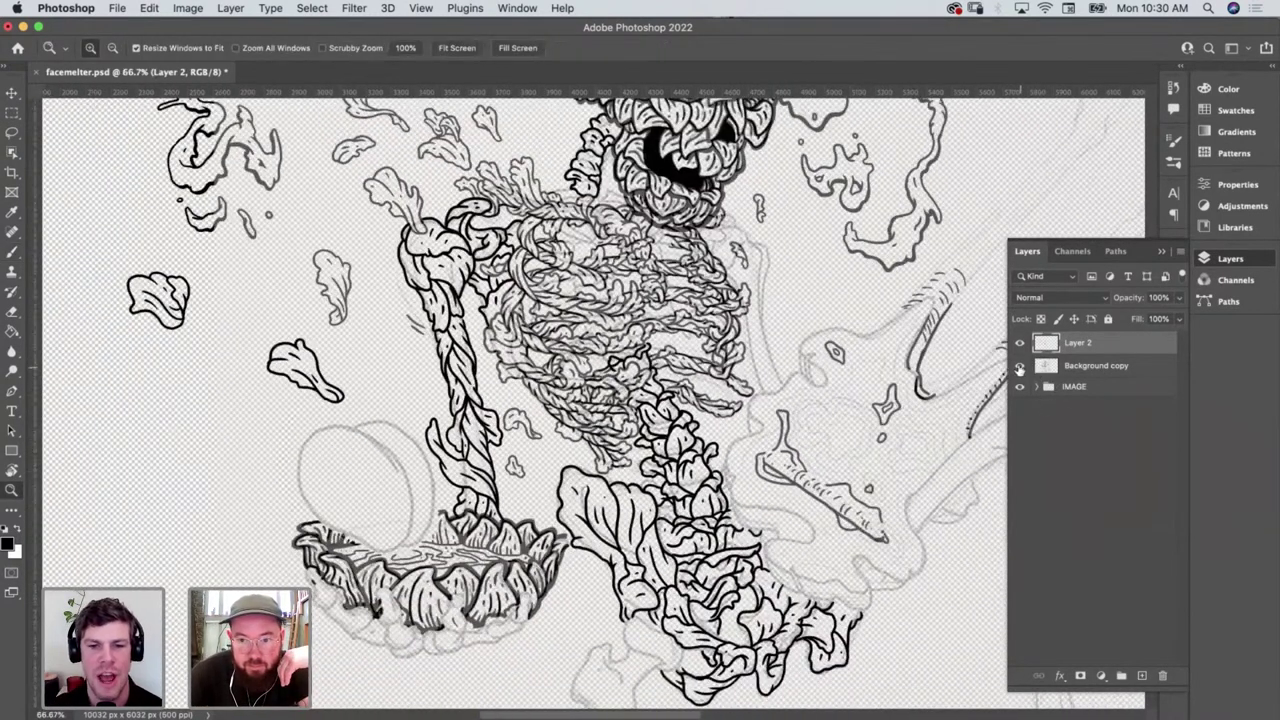
{"action": "left_click", "coordinate": [1020, 366]}
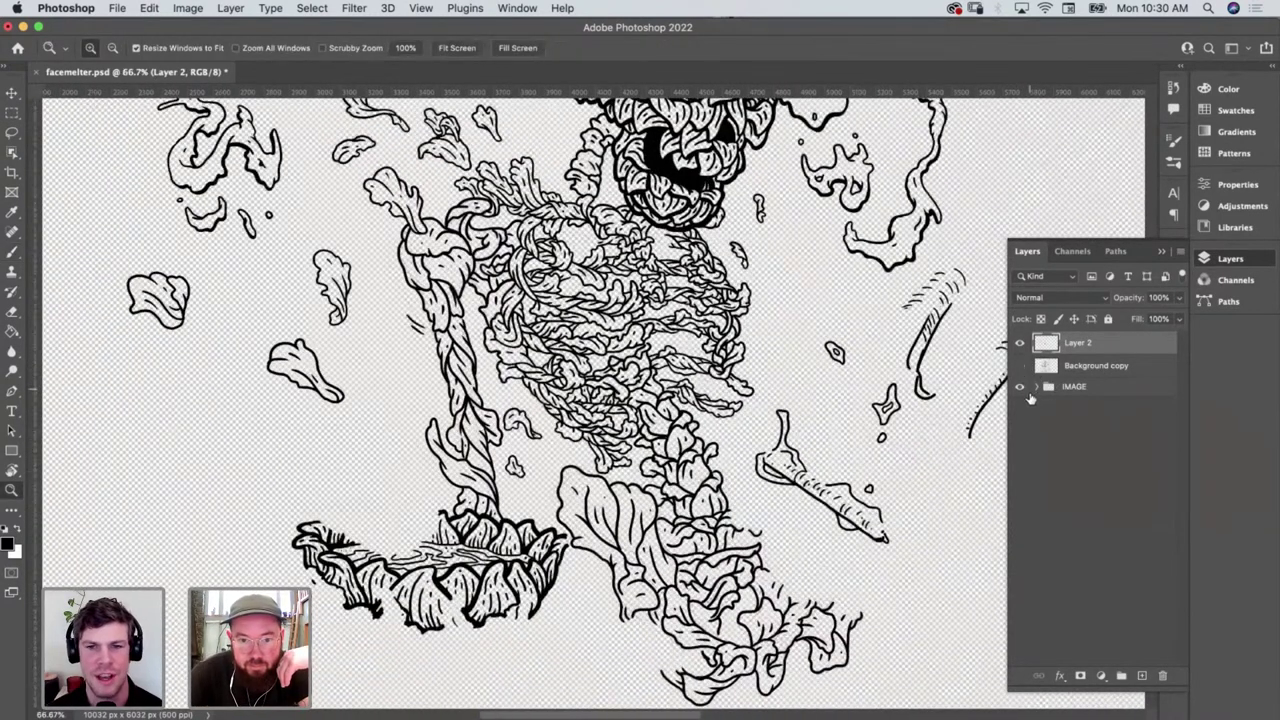
Examine the inked skeleton, bowl and floating pieces as a whole without the sketch
{"action": "left_click", "coordinate": [638, 402], "text": "alt"}
{"action": "left_click", "coordinate": [650, 410]}
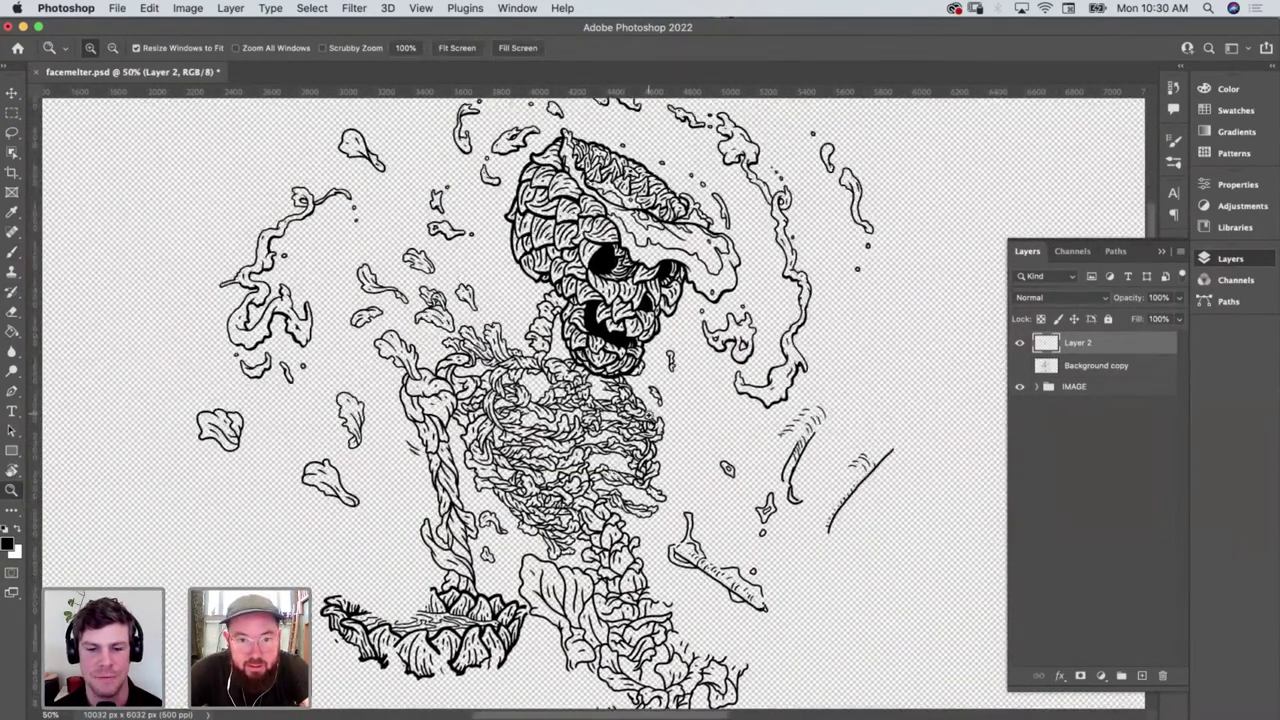
{"action": "left_click", "coordinate": [650, 412], "text": "alt"}
{"action": "left_click", "coordinate": [648, 425]}
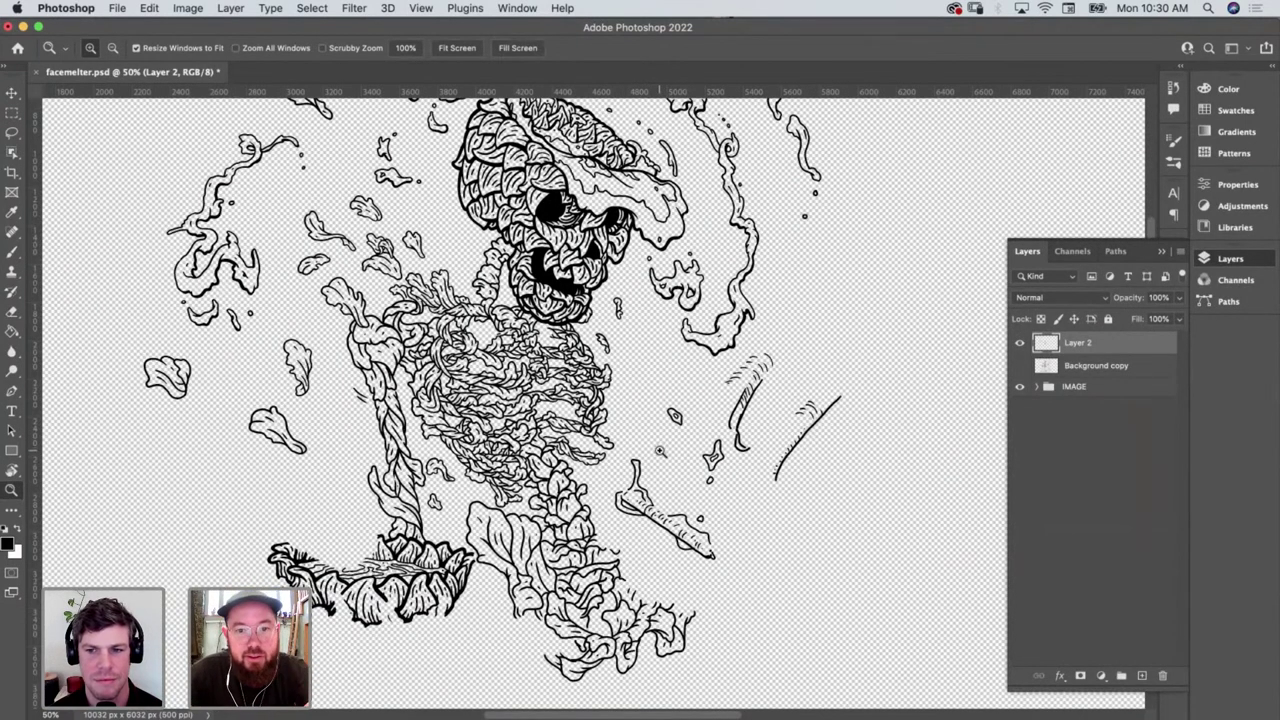
{"action": "left_click", "coordinate": [663, 447], "text": "alt"}
{"action": "left_click", "coordinate": [659, 451]}
{"action": "left_click", "coordinate": [659, 451], "text": "alt"}
{"action": "left_click", "coordinate": [660, 452]}
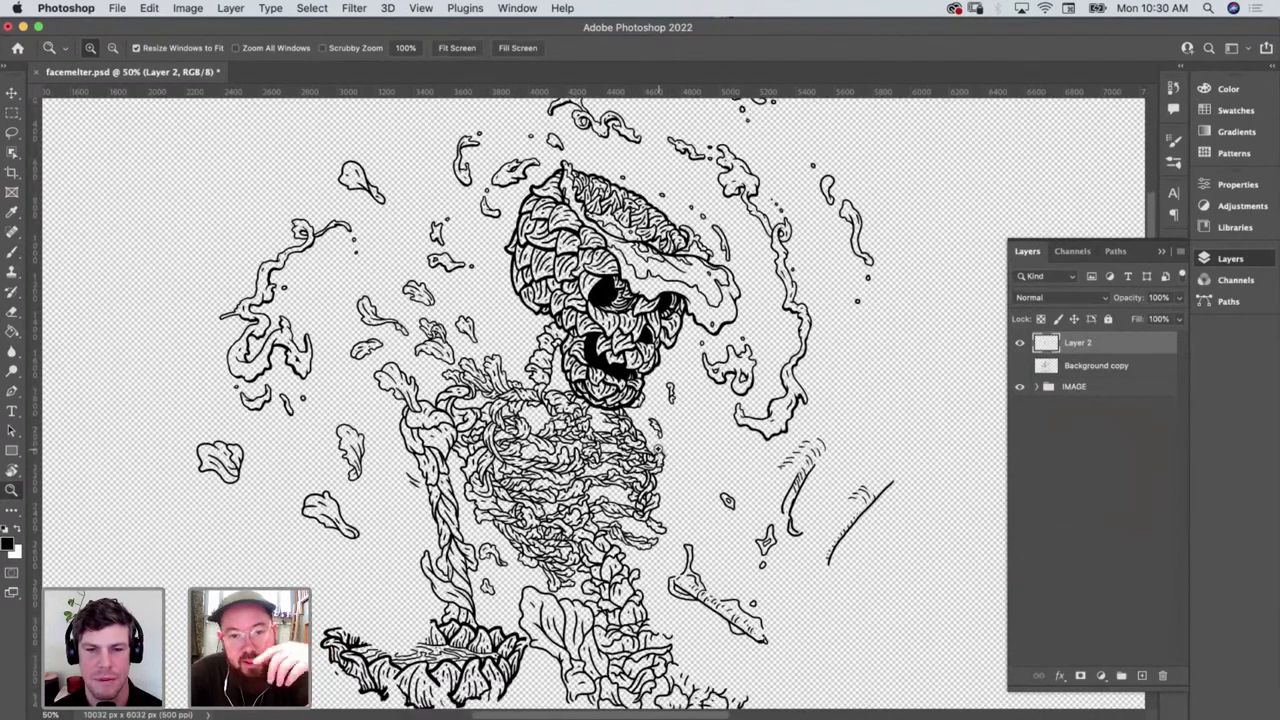
{"action": "left_click", "coordinate": [659, 451], "text": "alt"}
{"action": "left_click", "coordinate": [659, 451]}
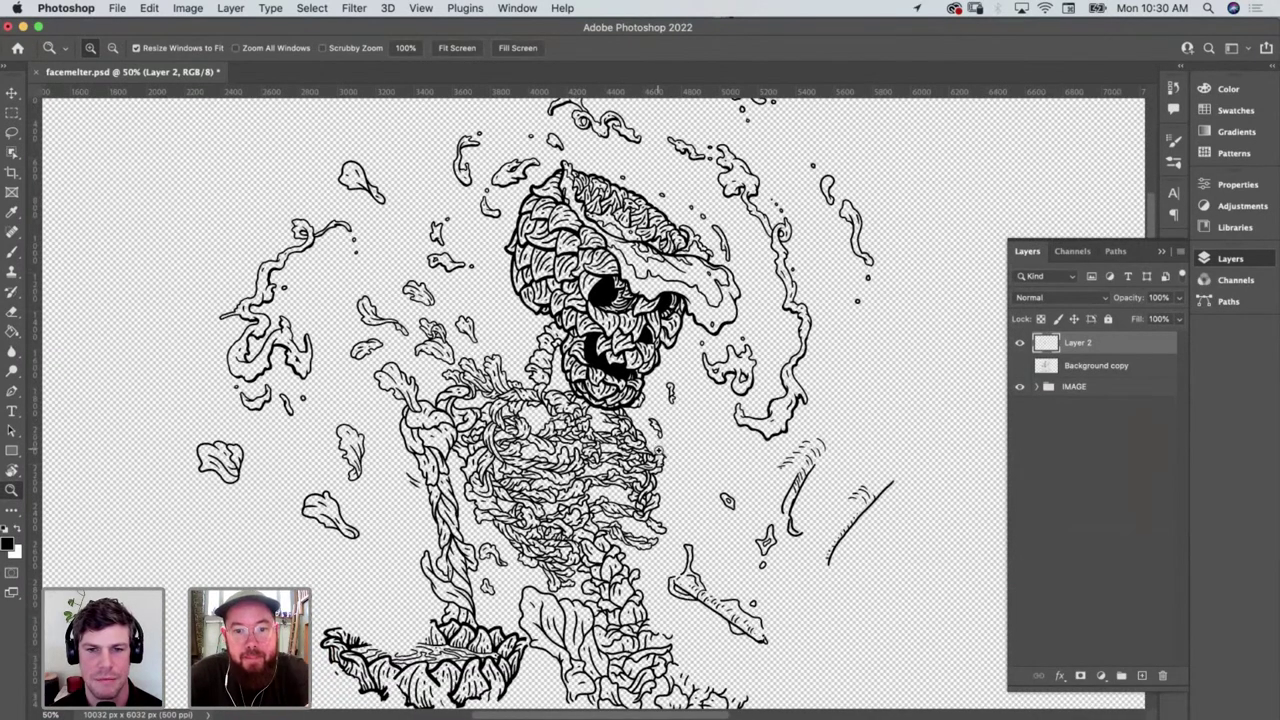
{"action": "left_click", "coordinate": [659, 451], "text": "alt"}
{"action": "left_click", "coordinate": [659, 451]}
{"action": "left_click", "coordinate": [659, 451], "text": "alt"}
{"action": "left_click", "coordinate": [659, 451]}
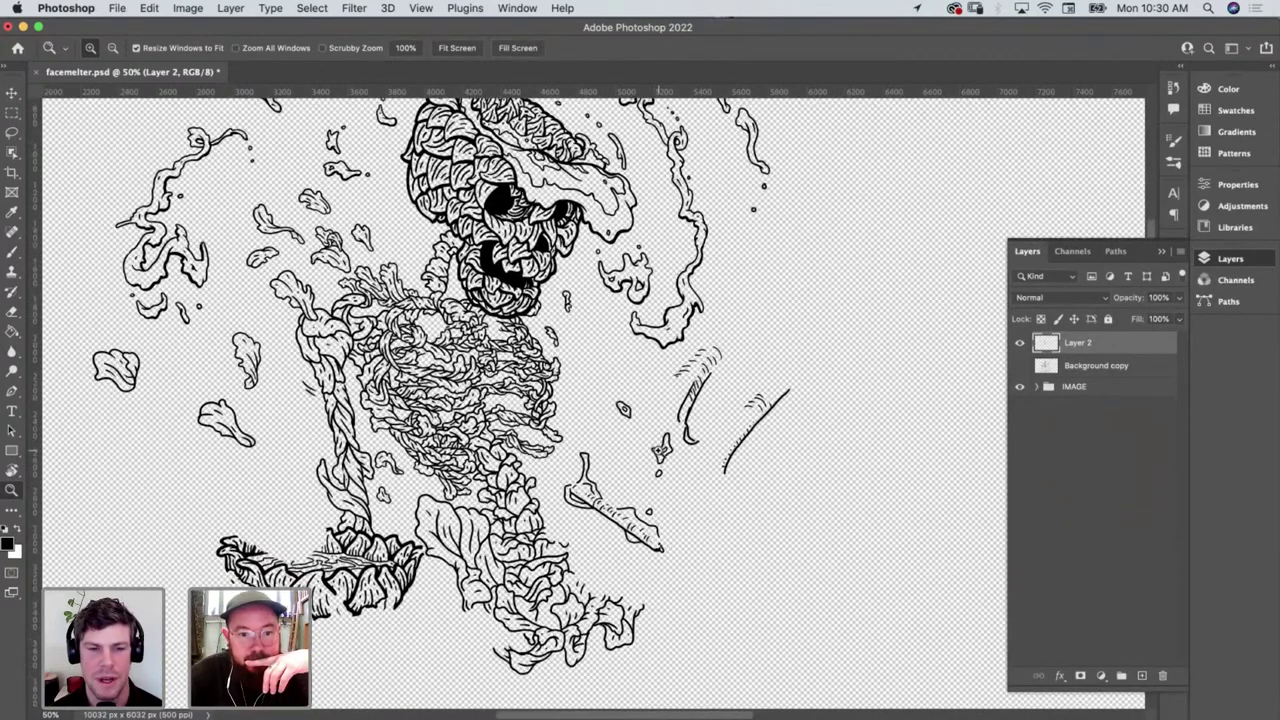
{"action": "left_click", "coordinate": [659, 451], "text": "alt"}
{"action": "left_click", "coordinate": [659, 451]}
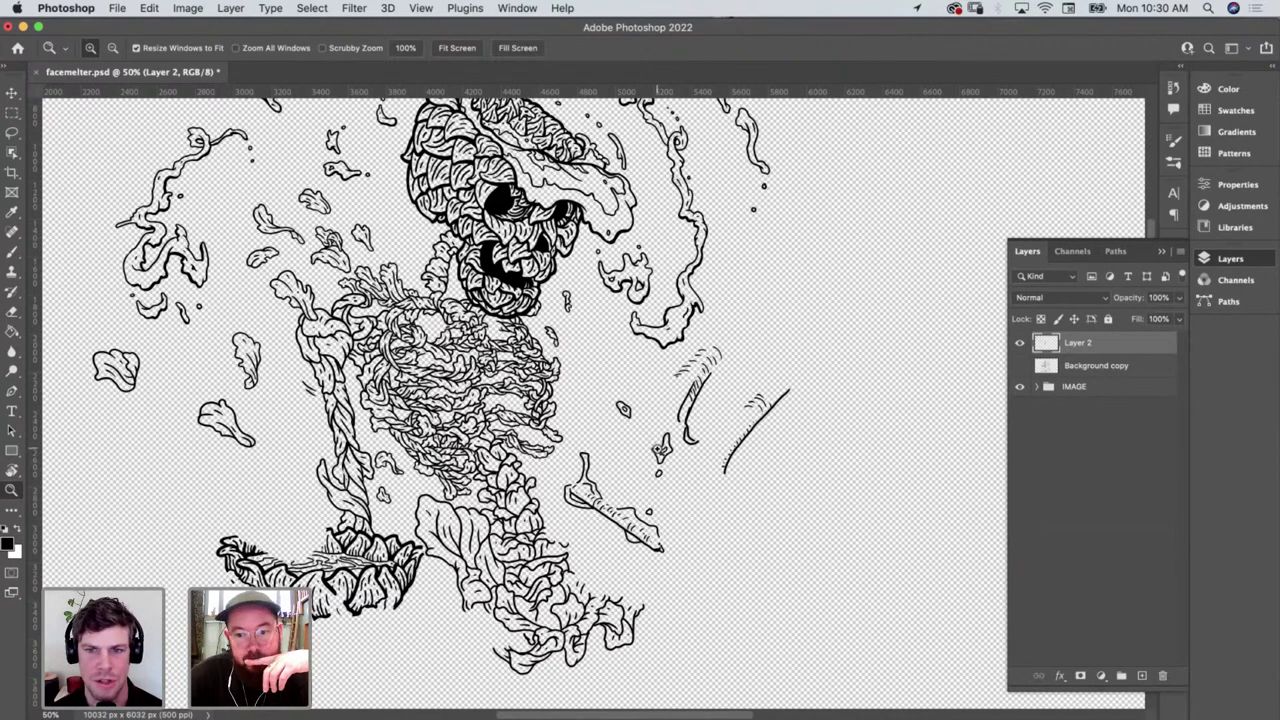
{"action": "left_click", "coordinate": [659, 451], "text": "alt"}
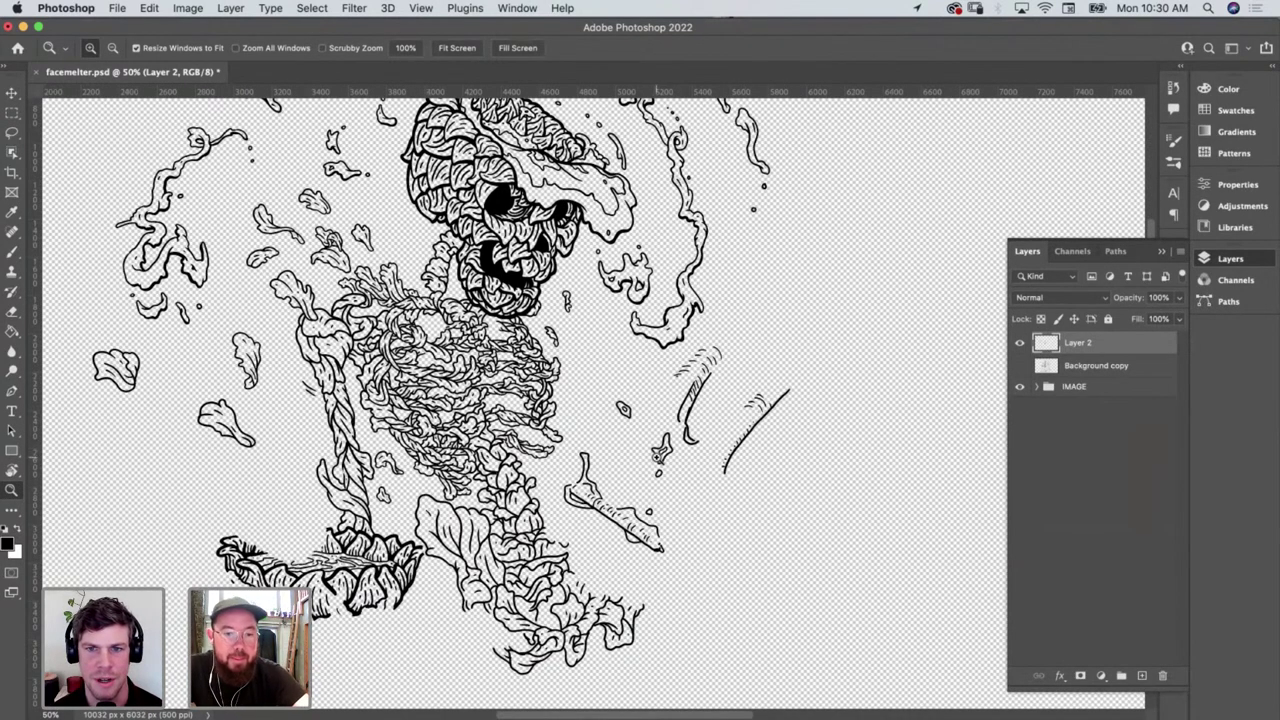
{"action": "left_click", "coordinate": [659, 455]}
{"action": "left_click", "coordinate": [659, 452], "text": "alt"}
{"action": "left_click", "coordinate": [657, 452]}
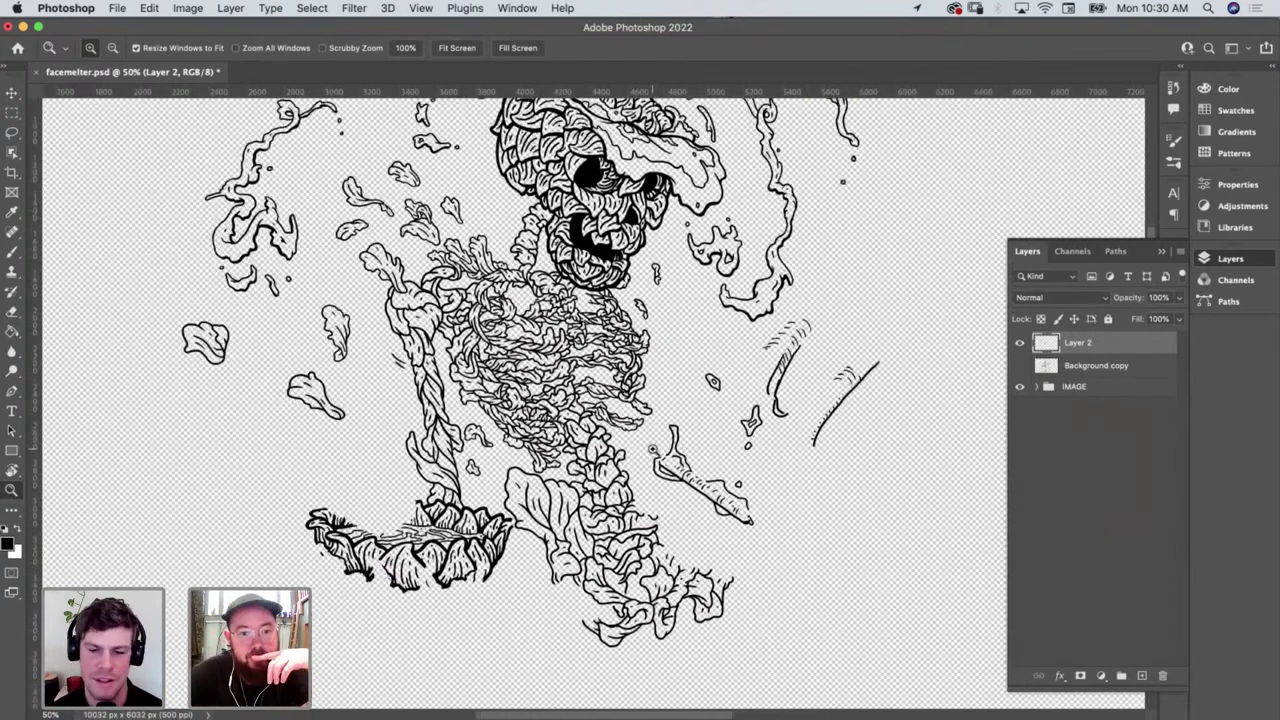
{"action": "left_click", "coordinate": [657, 452], "text": "alt"}
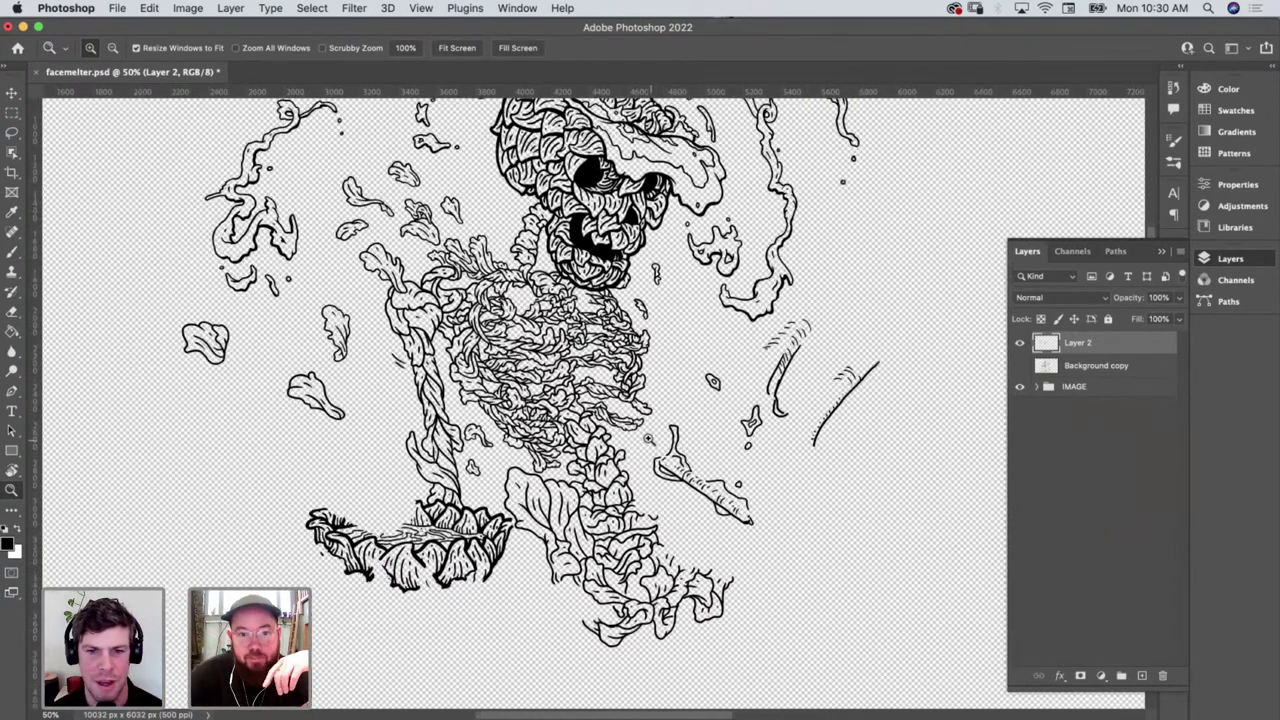
Show the Background copy sketch layer again beneath the bowl's line art at 100% zoom
{"action": "double_click", "coordinate": [438, 588]}
{"action": "left_click", "coordinate": [438, 585]}
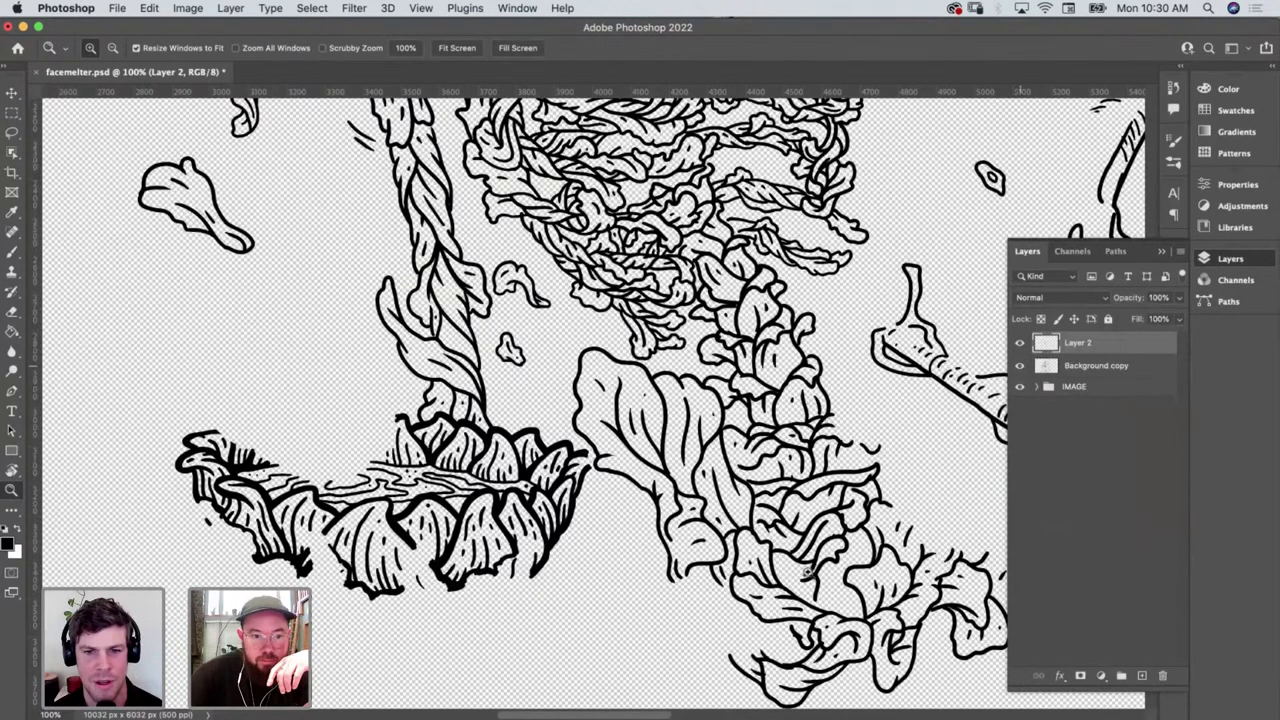
{"action": "left_click", "coordinate": [1019, 365]}
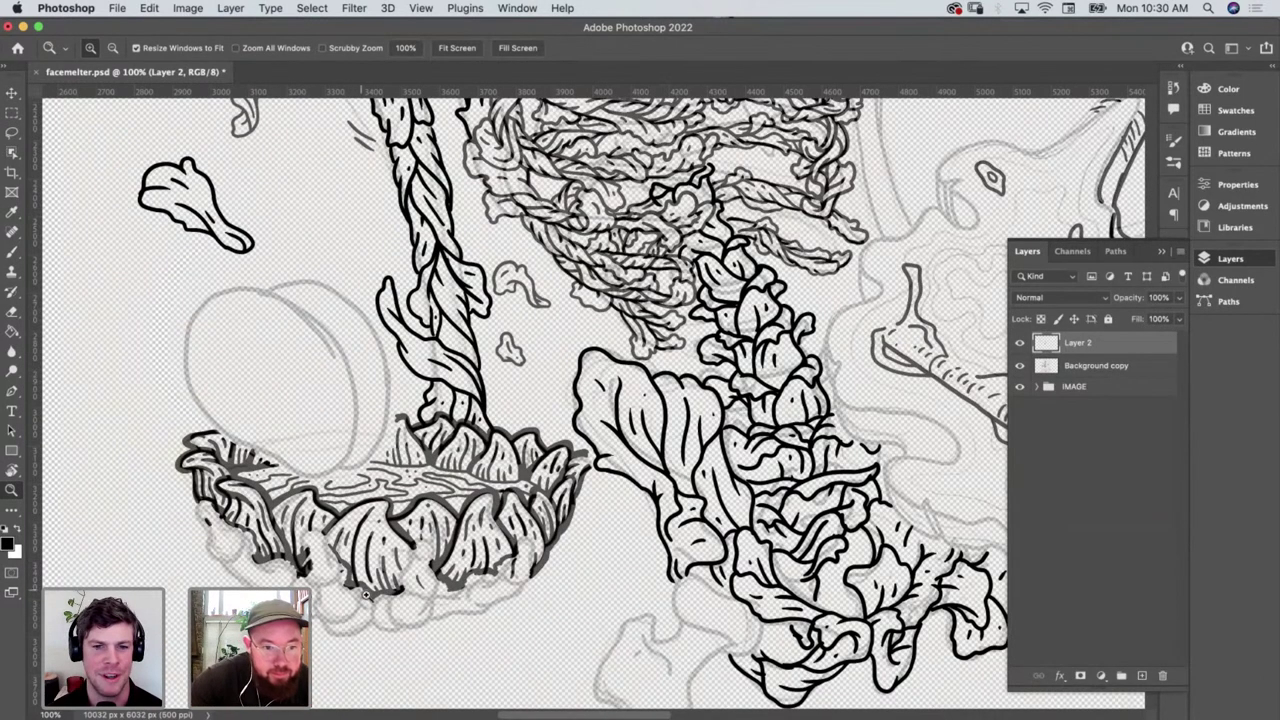
Ink the sketched drips and small rounded leaf forms hanging from the bowl's underside with the Brush on Layer 2
{"action": "key", "text": "b"}
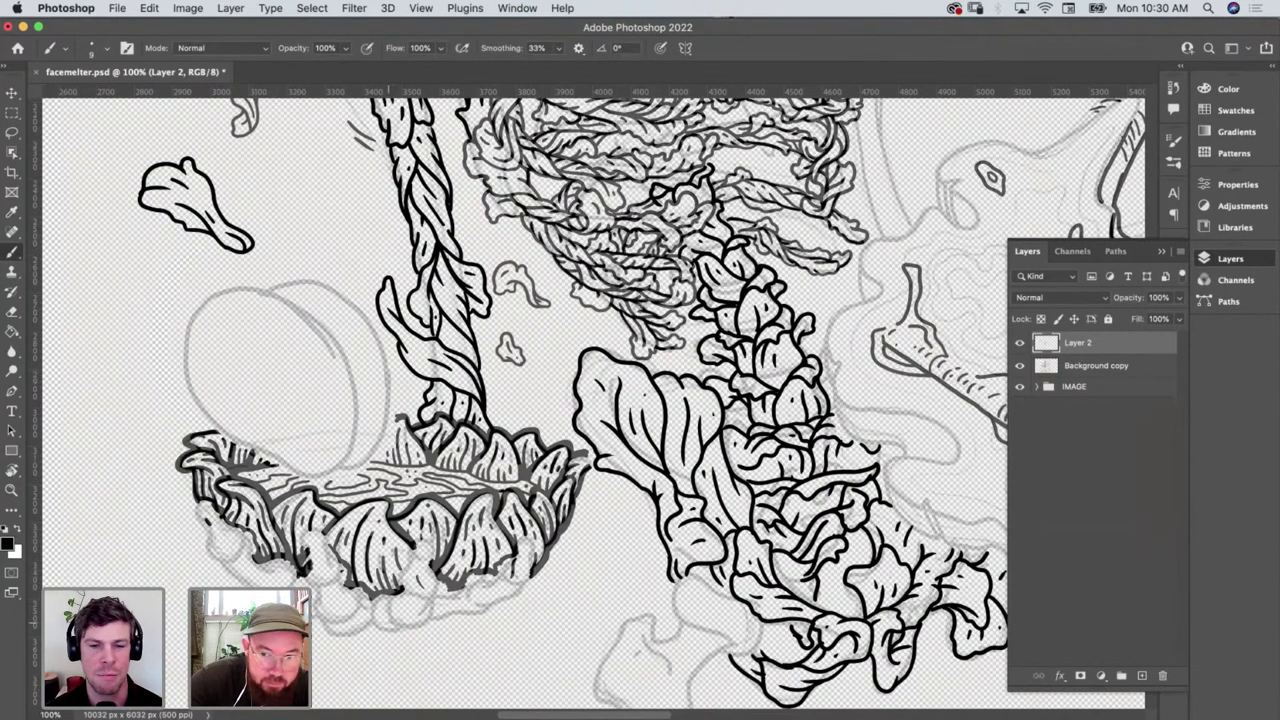
{"action": "mouse_move", "coordinate": [324, 548]}
{"action": "left_mouse_down"}
{"action": "mouse_move", "coordinate": [316, 530]}
{"action": "mouse_move", "coordinate": [304, 536]}
{"action": "mouse_move", "coordinate": [318, 552]}
{"action": "mouse_move", "coordinate": [322, 541]}
{"action": "mouse_move", "coordinate": [327, 570]}
{"action": "mouse_move", "coordinate": [310, 549]}
{"action": "mouse_move", "coordinate": [319, 571]}
{"action": "mouse_move", "coordinate": [340, 560]}
{"action": "left_mouse_up"}
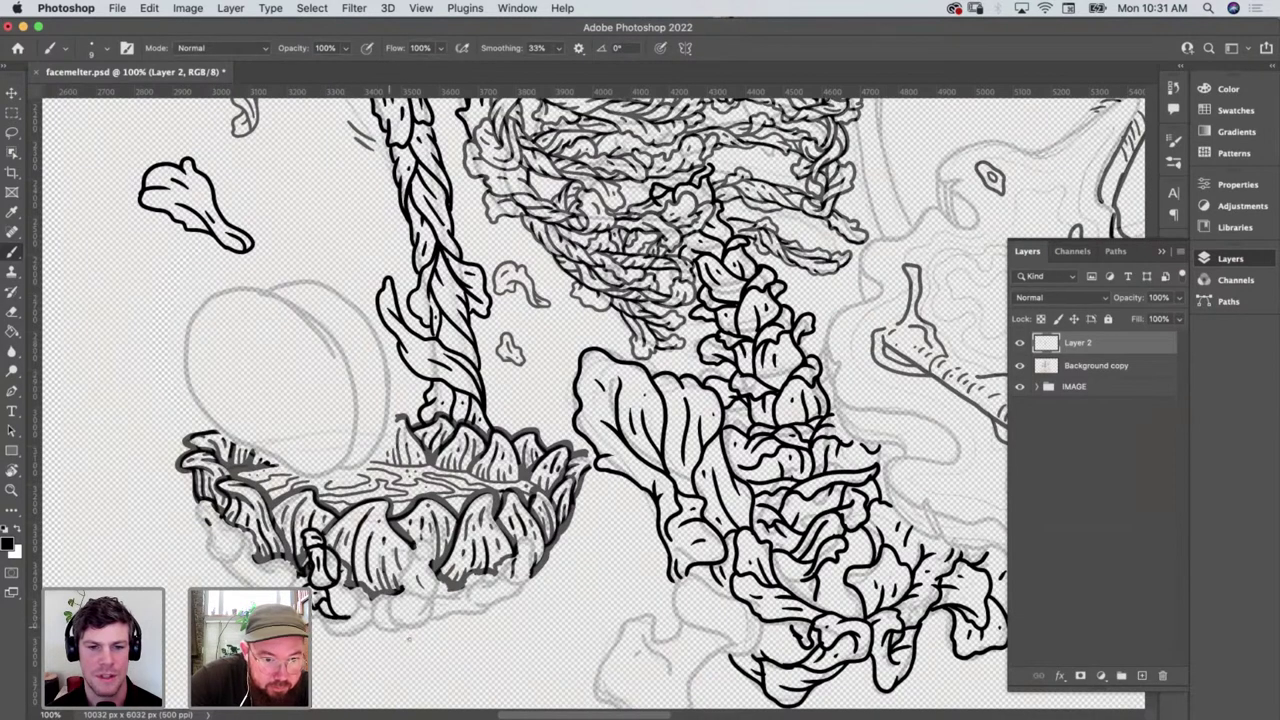
{"action": "left_click_drag", "start_coordinate": [354, 616], "coordinate": [362, 589]}
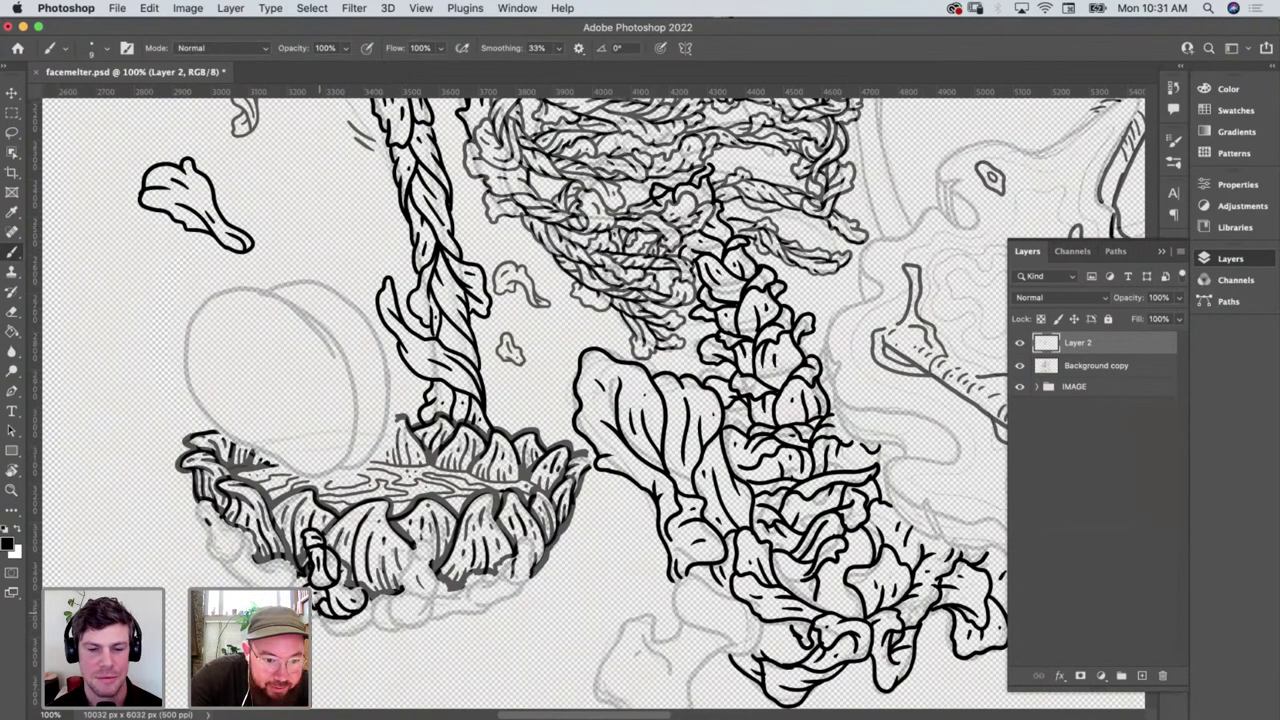
{"action": "left_click_drag", "start_coordinate": [352, 638], "coordinate": [372, 596]}
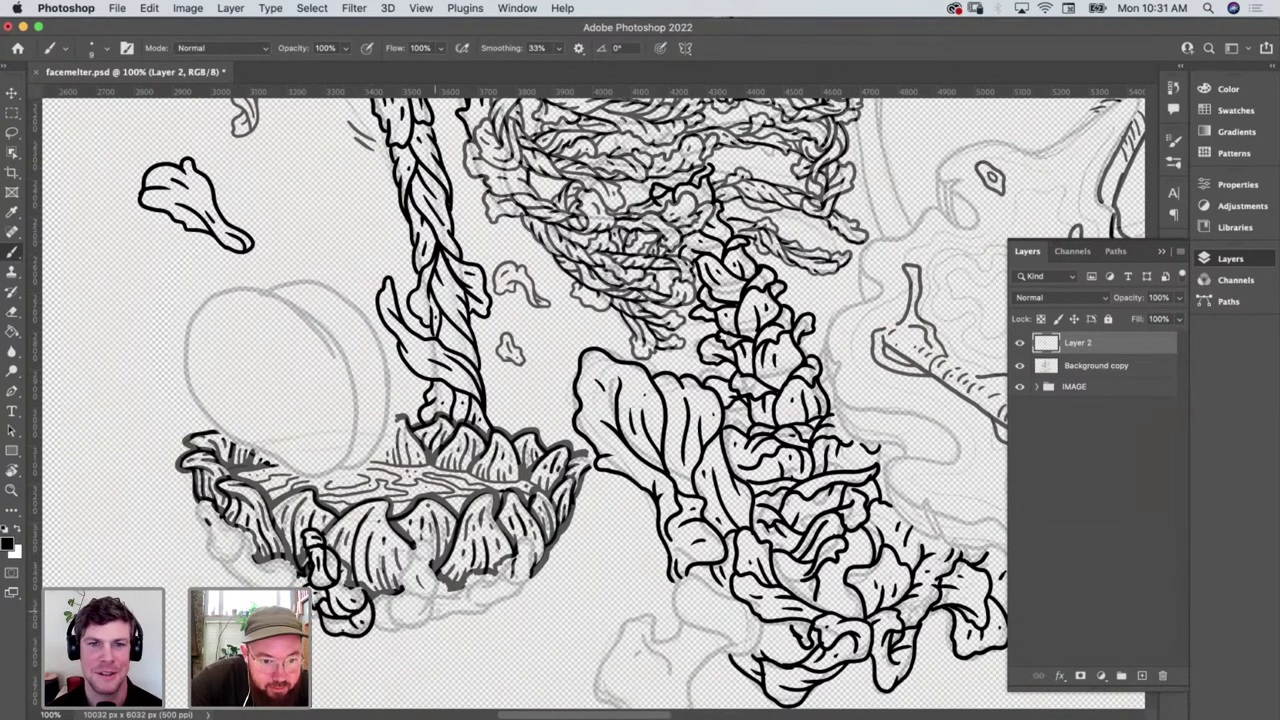
{"action": "mouse_move", "coordinate": [425, 595]}
{"action": "left_mouse_down"}
{"action": "mouse_move", "coordinate": [428, 542]}
{"action": "mouse_move", "coordinate": [406, 562]}
{"action": "mouse_move", "coordinate": [414, 598]}
{"action": "mouse_move", "coordinate": [444, 580]}
{"action": "mouse_move", "coordinate": [442, 565]}
{"action": "left_mouse_up"}
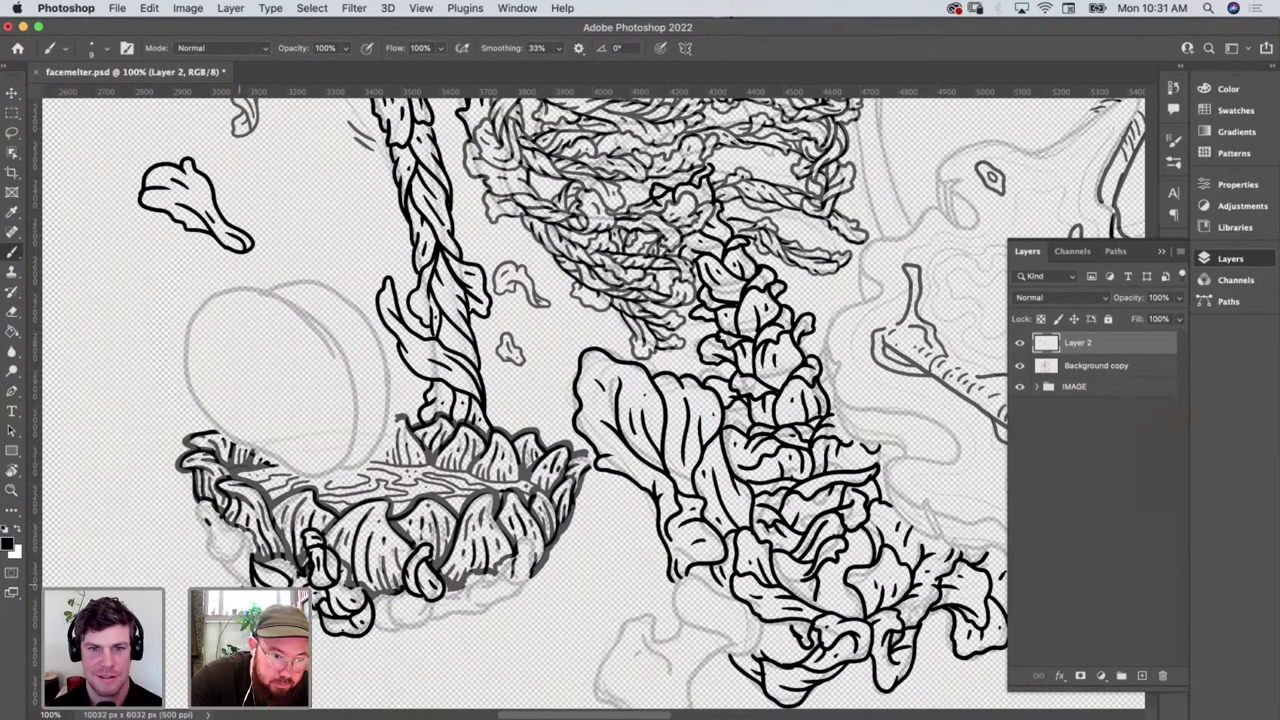
{"action": "mouse_move", "coordinate": [236, 567]}
{"action": "left_mouse_down"}
{"action": "mouse_move", "coordinate": [222, 578]}
{"action": "mouse_move", "coordinate": [214, 550]}
{"action": "mouse_move", "coordinate": [252, 539]}
{"action": "mouse_move", "coordinate": [207, 526]}
{"action": "mouse_move", "coordinate": [204, 502]}
{"action": "left_mouse_up"}
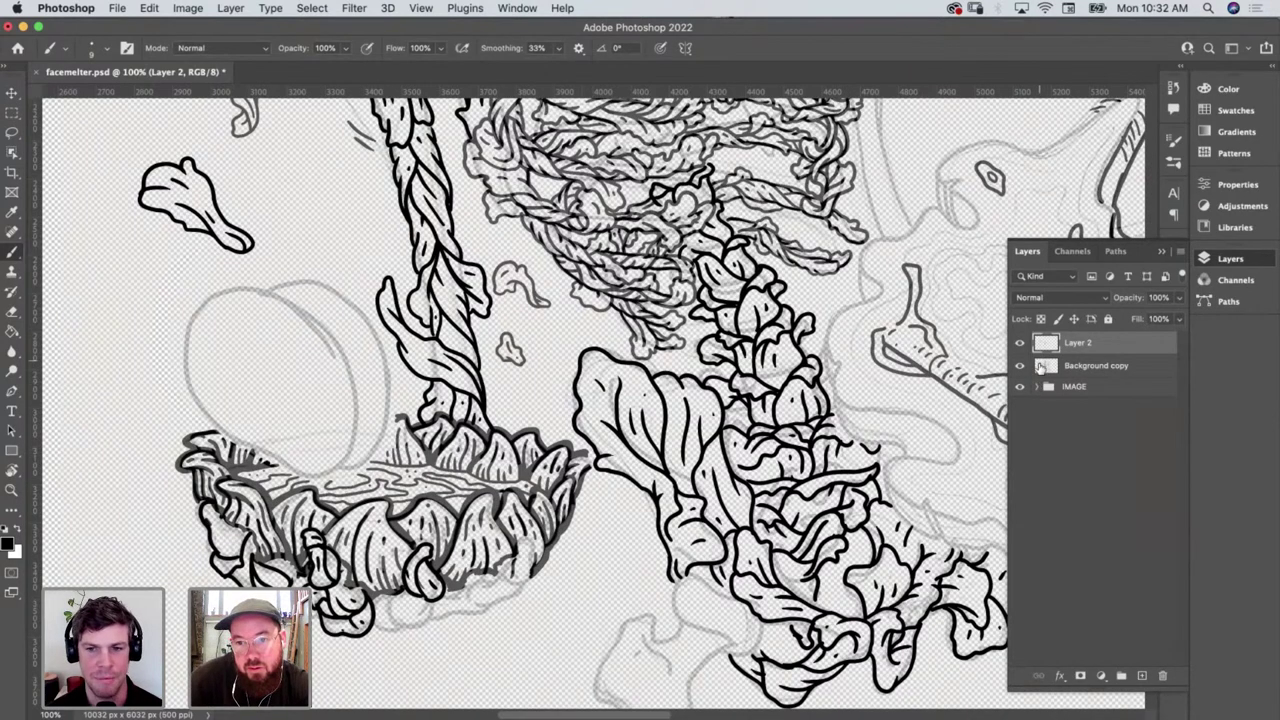
Hide Layer 2 and show the hands and left arm & shoulder layers inside the IMAGE group
{"action": "left_click", "coordinate": [1038, 387]}
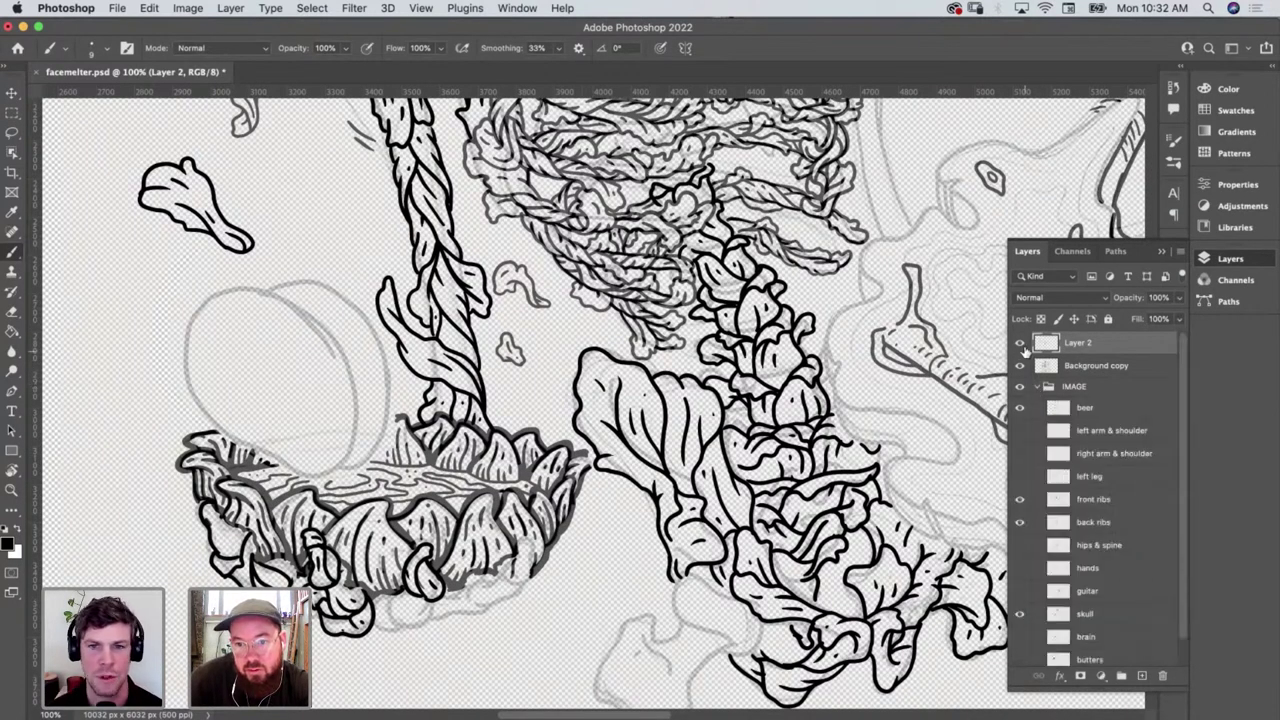
{"action": "left_click", "coordinate": [1020, 343]}
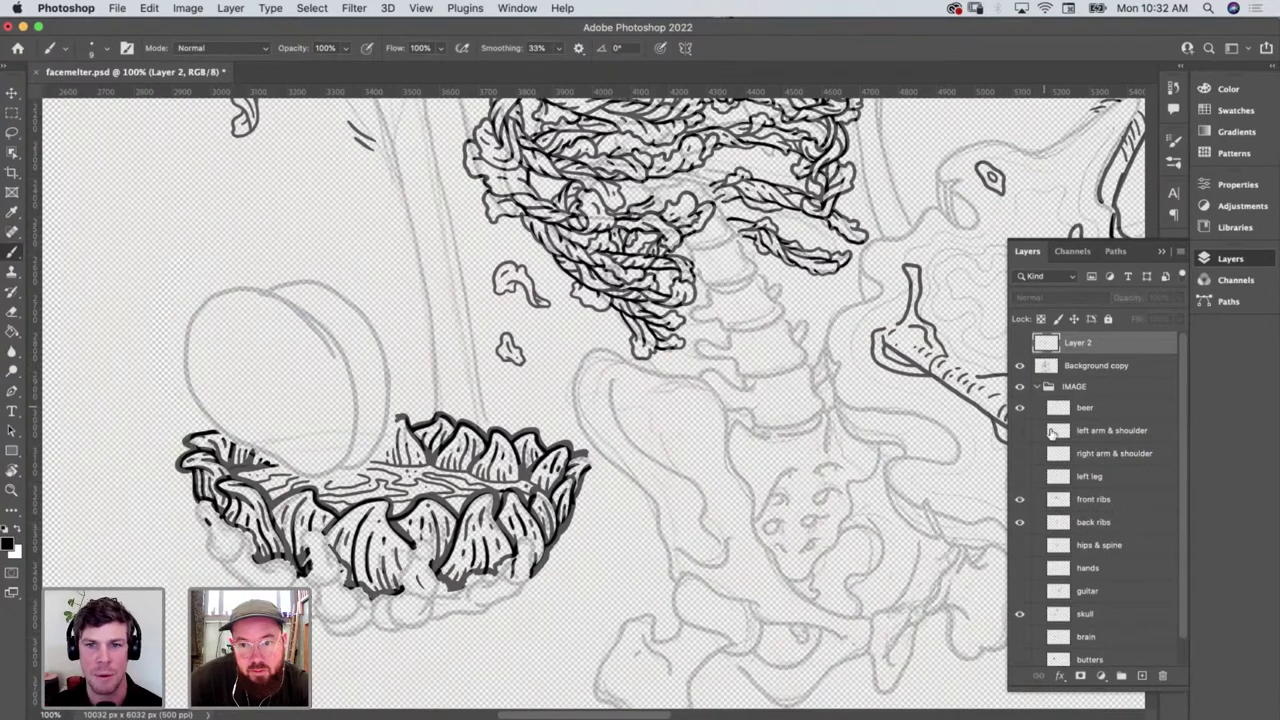
{"action": "left_click", "coordinate": [1020, 568]}
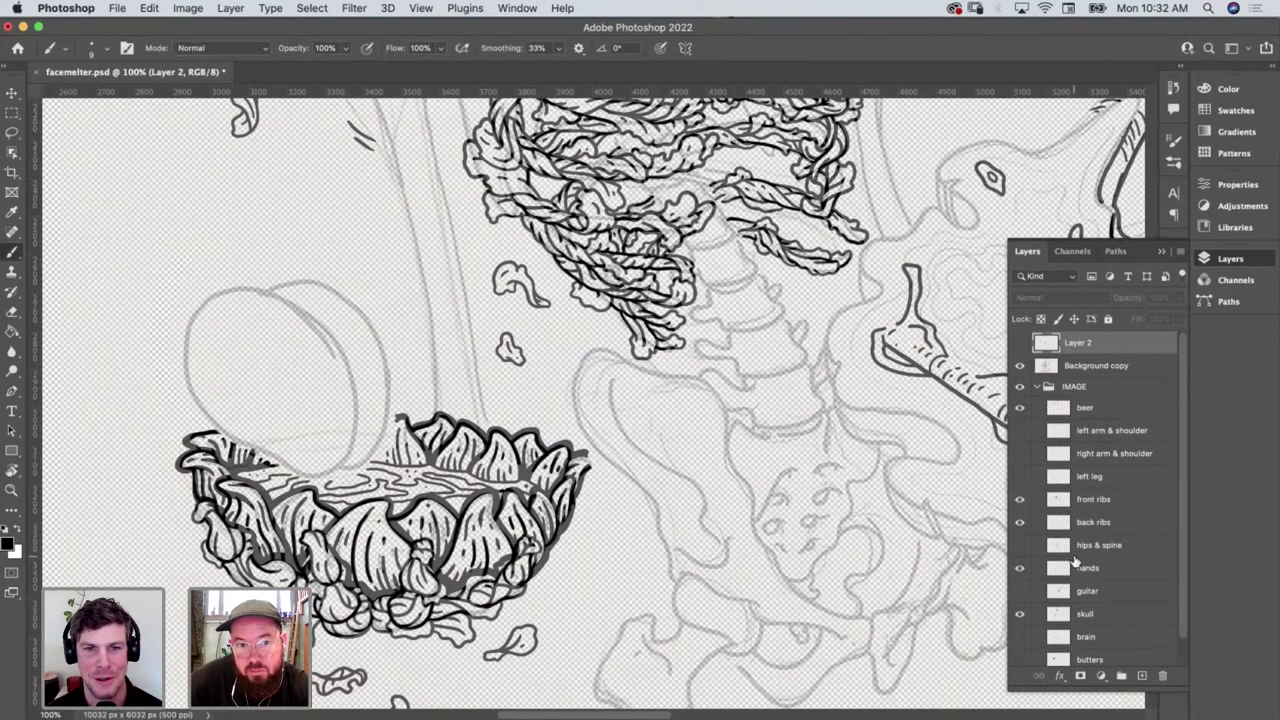
{"action": "left_click", "coordinate": [1020, 431]}
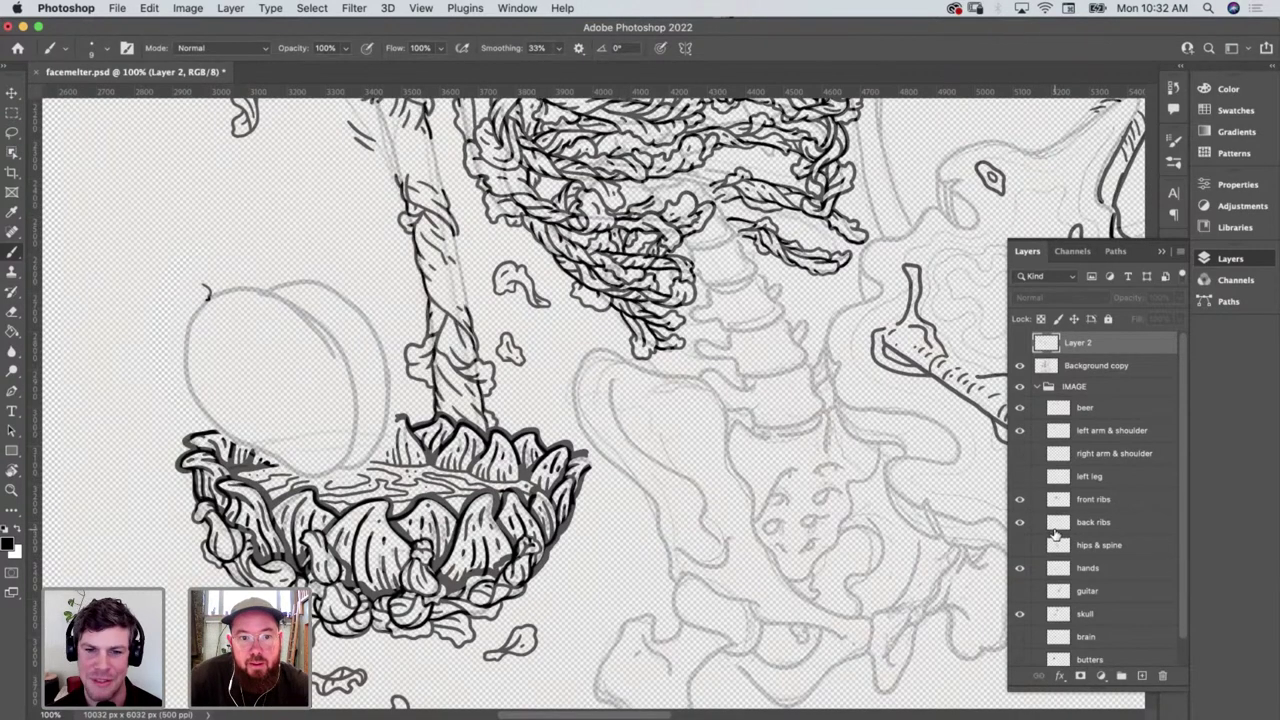
Collapse the IMAGE group and delete Layer 2
{"action": "scroll", "coordinate": [673, 440], "scroll_direction": "up", "scroll_amount": 10}
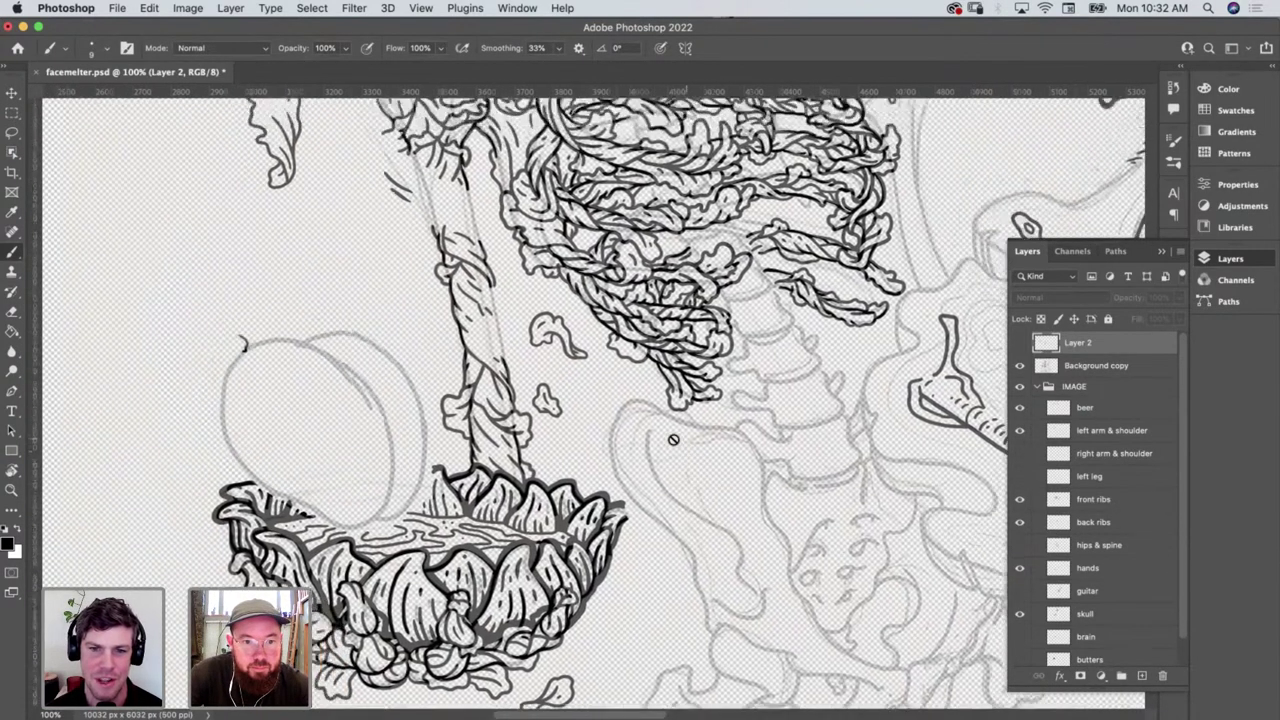
{"action": "scroll", "coordinate": [725, 495], "scroll_direction": "down", "scroll_amount": 5}
{"action": "scroll", "coordinate": [725, 495], "scroll_direction": "left", "scroll_amount": 2}
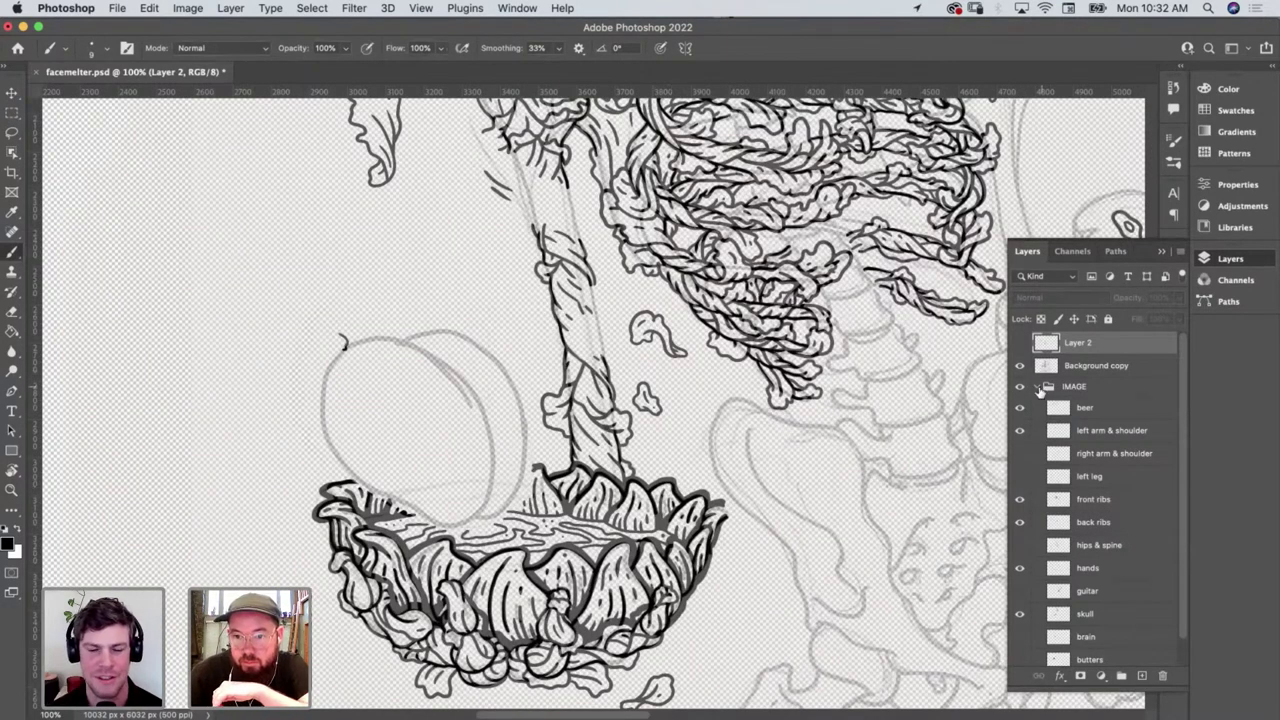
{"action": "left_click", "coordinate": [1037, 386]}
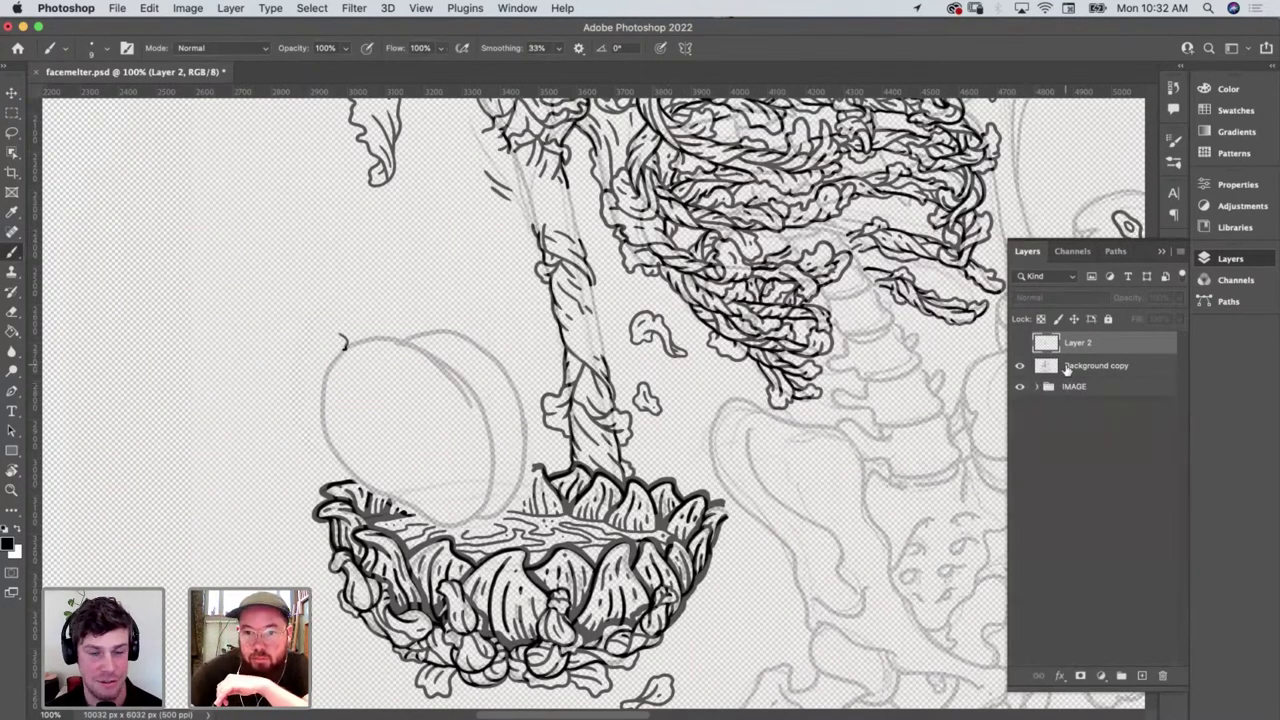
{"action": "key", "text": "BackSpace"}
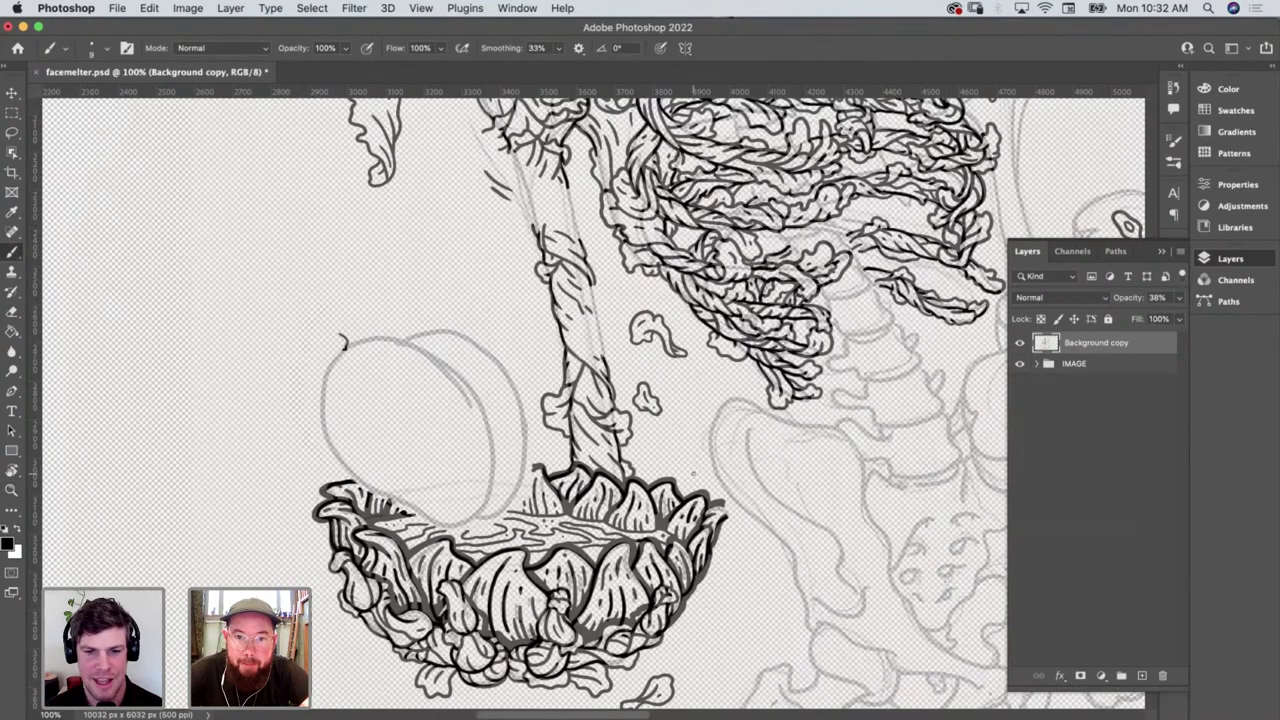
Look over the ribcage, shoulder, twisted arm and bowl artwork in the IMAGE group
{"action": "scroll", "coordinate": [693, 477], "scroll_direction": "up", "scroll_amount": 5}
{"action": "scroll", "coordinate": [693, 477], "scroll_direction": "right", "scroll_amount": 3}
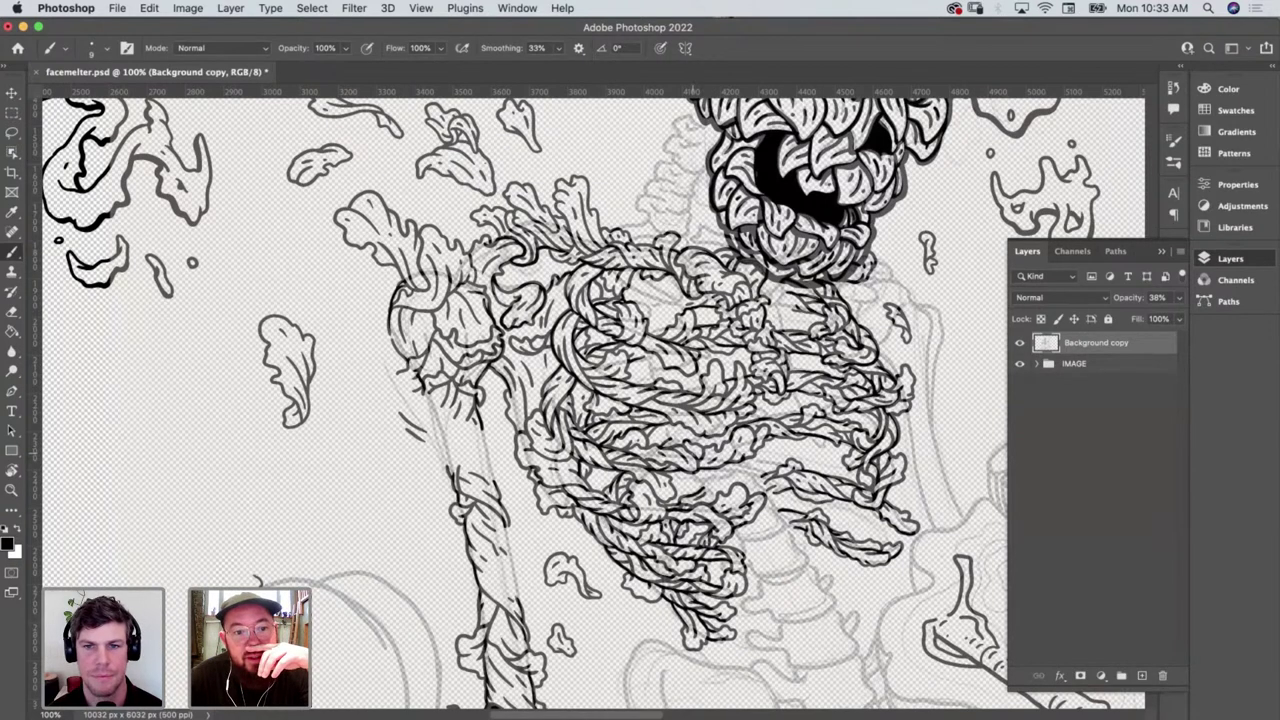
{"action": "scroll", "coordinate": [594, 400], "scroll_direction": "left", "scroll_amount": 5}
{"action": "scroll", "coordinate": [594, 400], "scroll_direction": "down", "scroll_amount": 10}
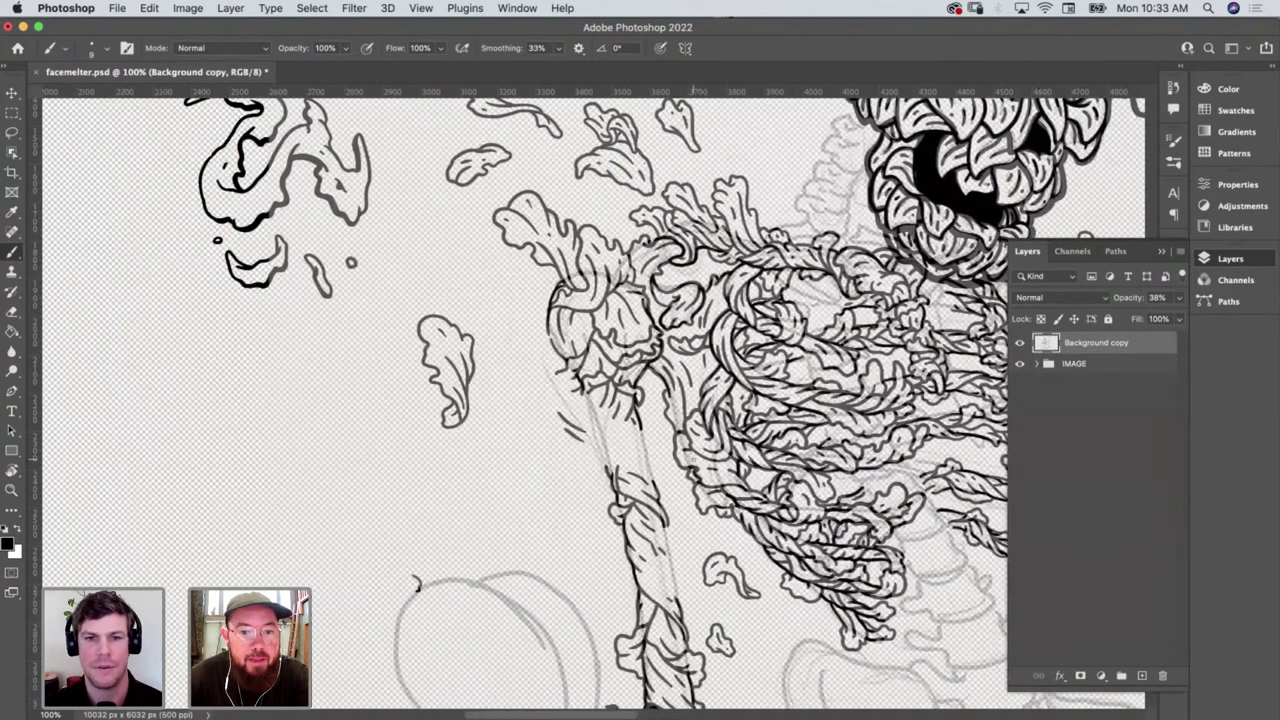
{"action": "scroll", "coordinate": [594, 400], "scroll_direction": "down", "scroll_amount": 3}
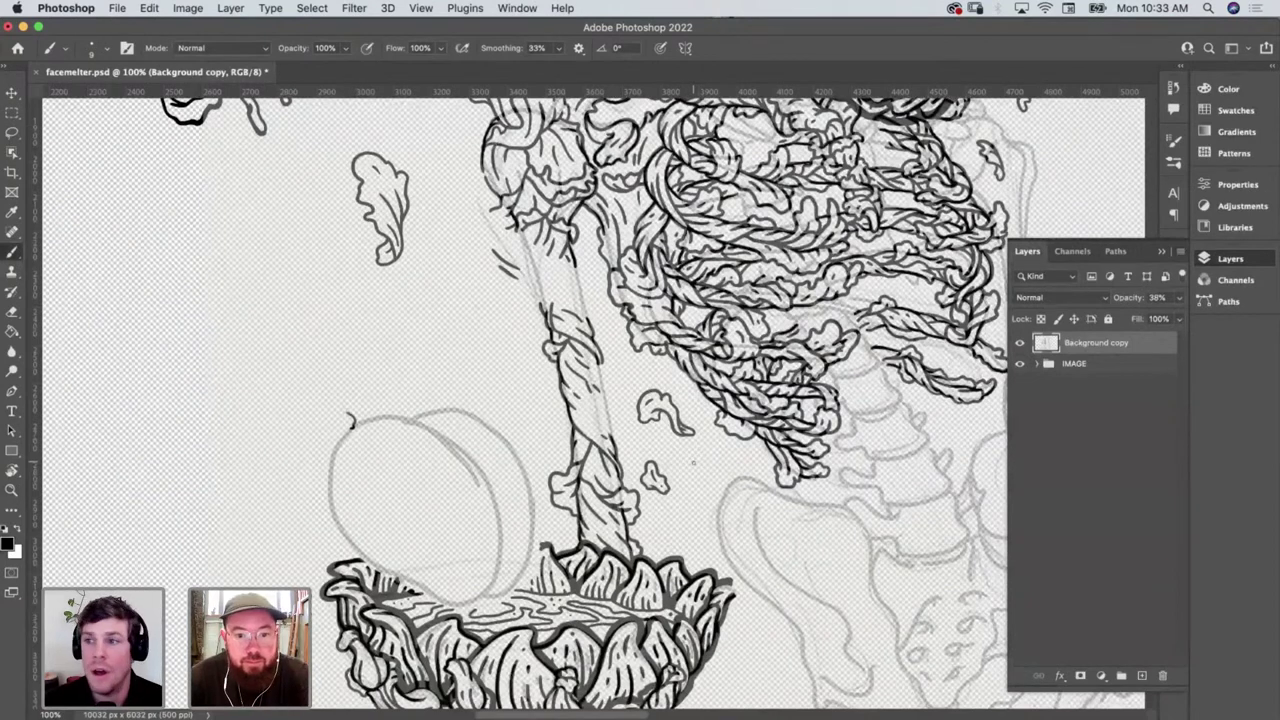
{"action": "scroll", "coordinate": [594, 400], "scroll_direction": "down", "scroll_amount": 4}
{"action": "scroll", "coordinate": [594, 400], "scroll_direction": "left", "scroll_amount": 3}
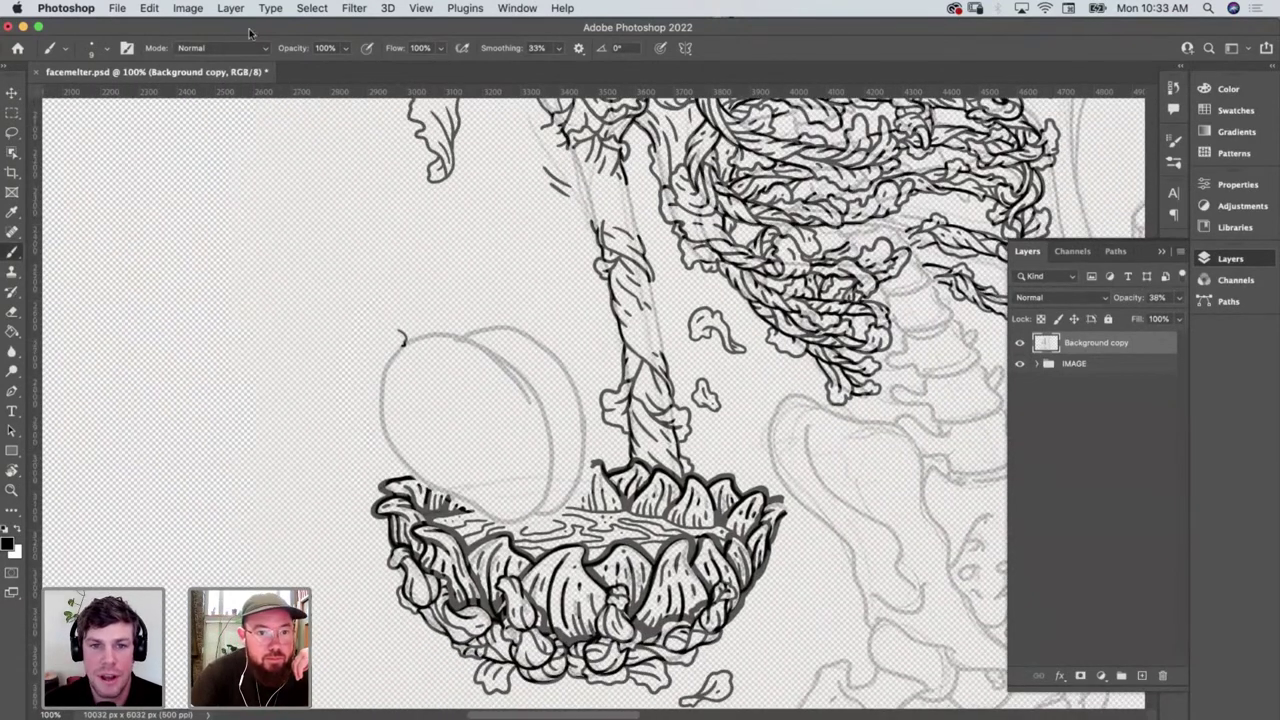
Move the Photoshop window aside, open the desktop's ADOBE LIVE REF folder in Finder and preview IMG_2080.JPG
{"action": "left_click_drag", "start_coordinate": [253, 33], "coordinate": [580, 25]}
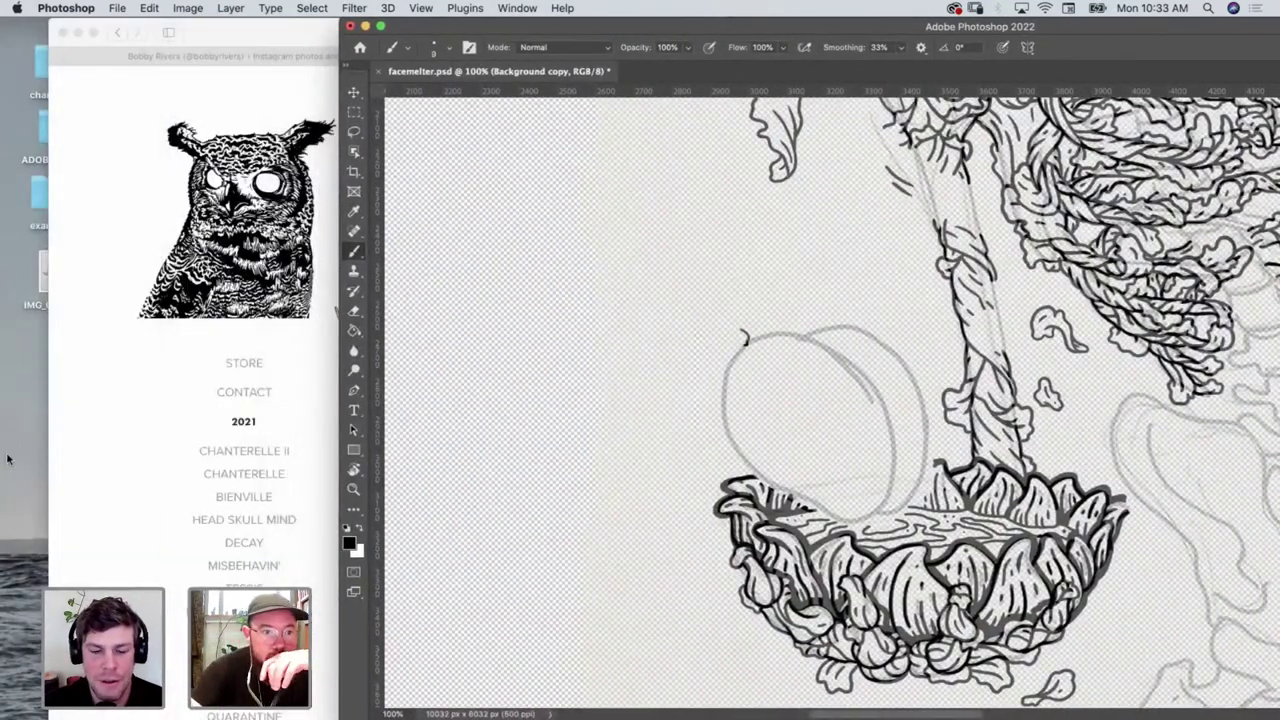
{"action": "double_click", "coordinate": [42, 160]}
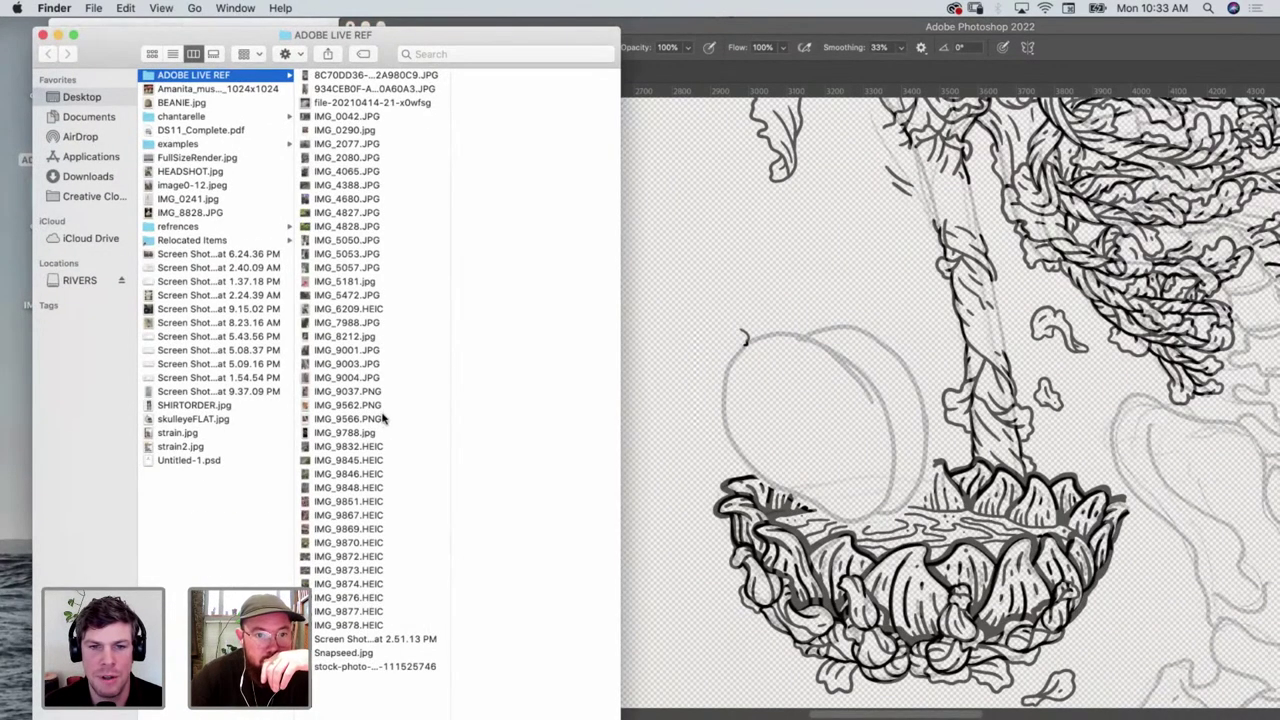
{"action": "left_click", "coordinate": [352, 158]}
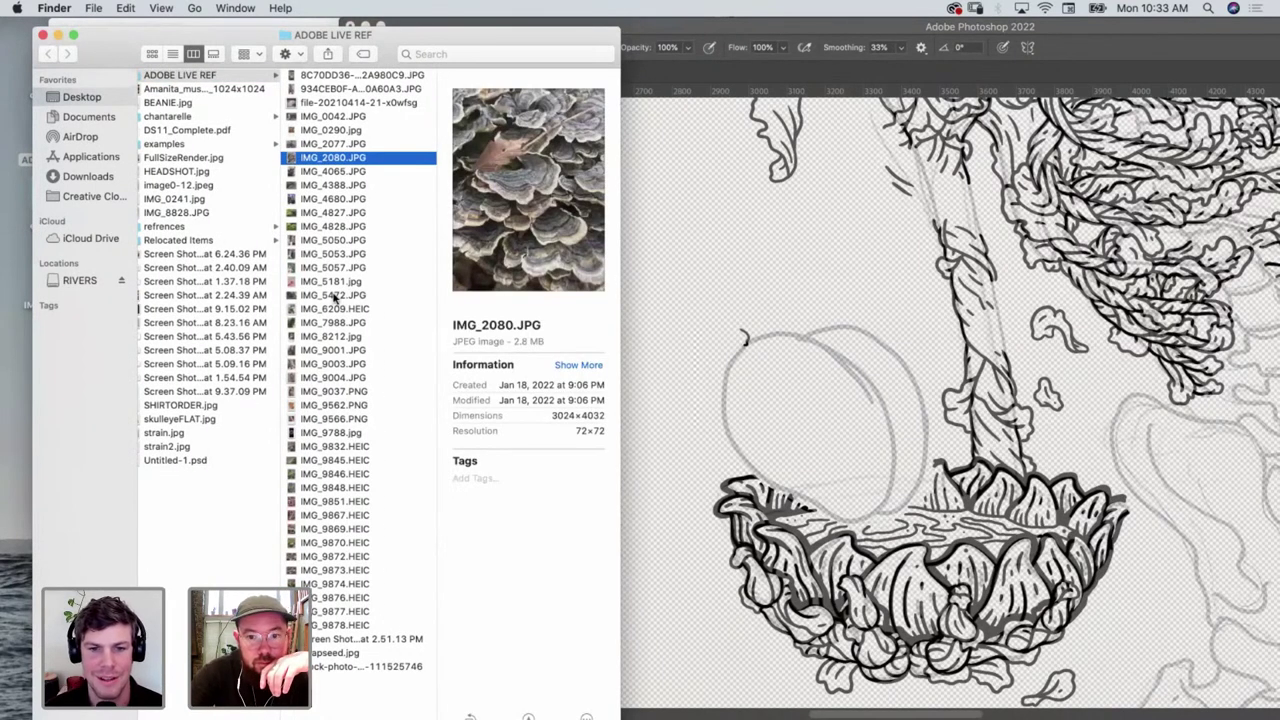
Browse the reference photos from IMG_4065.JPG through IMG_9566.PNG for natural textures and mushroom forms
{"action": "key", "text": "Down"}
{"action": "key", "text": "Down"}
{"action": "key", "text": "Down"}
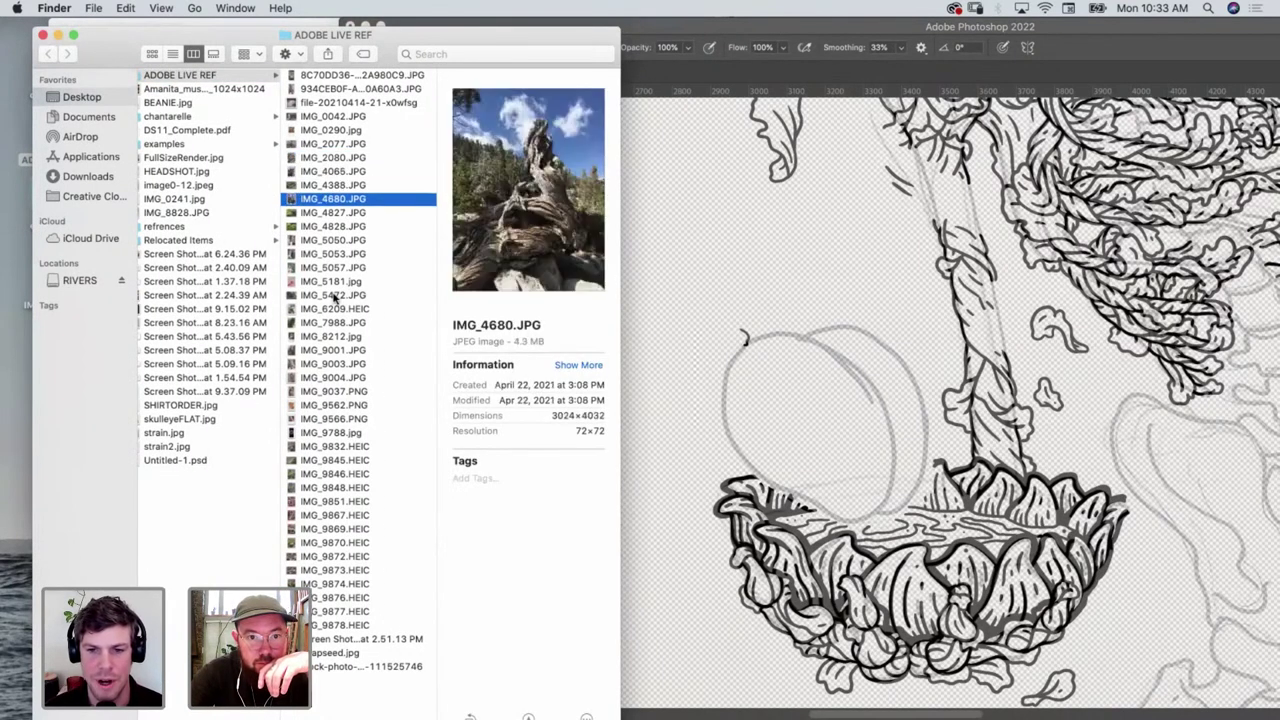
{"action": "key", "text": "Down"}
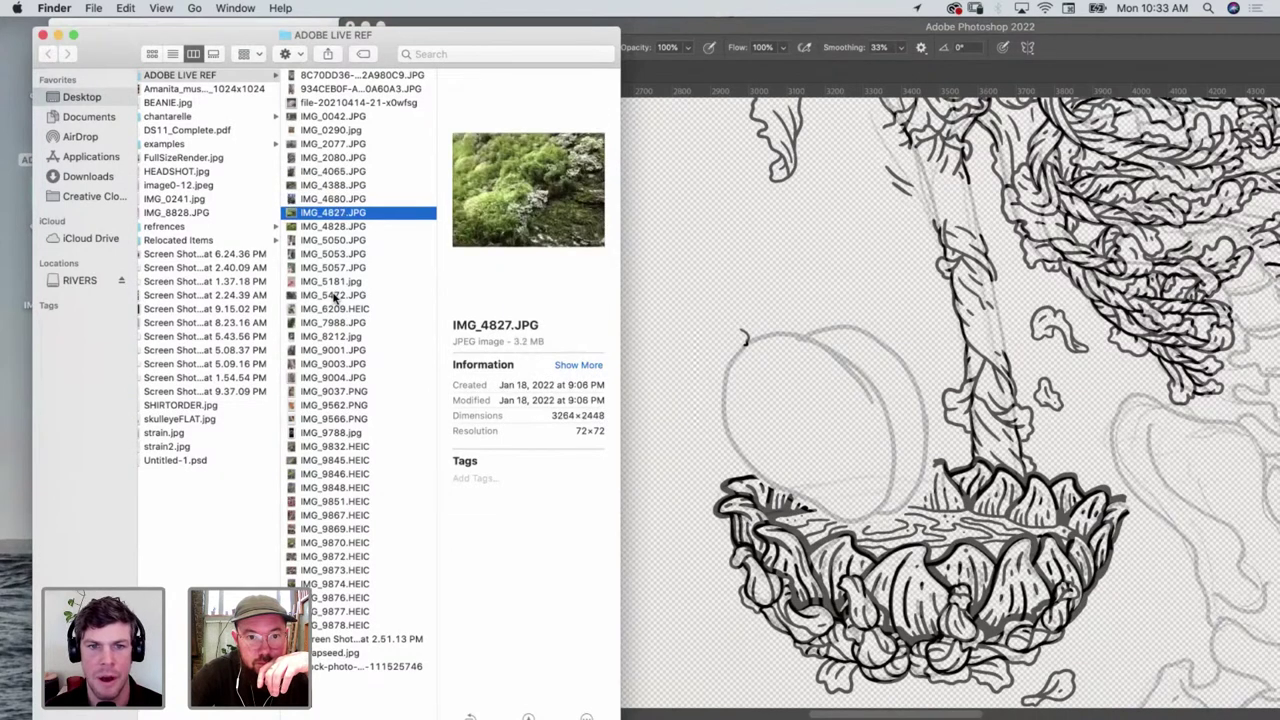
{"action": "key", "text": "Down"}
{"action": "key", "text": "Down"}
{"action": "key", "text": "Down"}
{"action": "key", "text": "Down"}
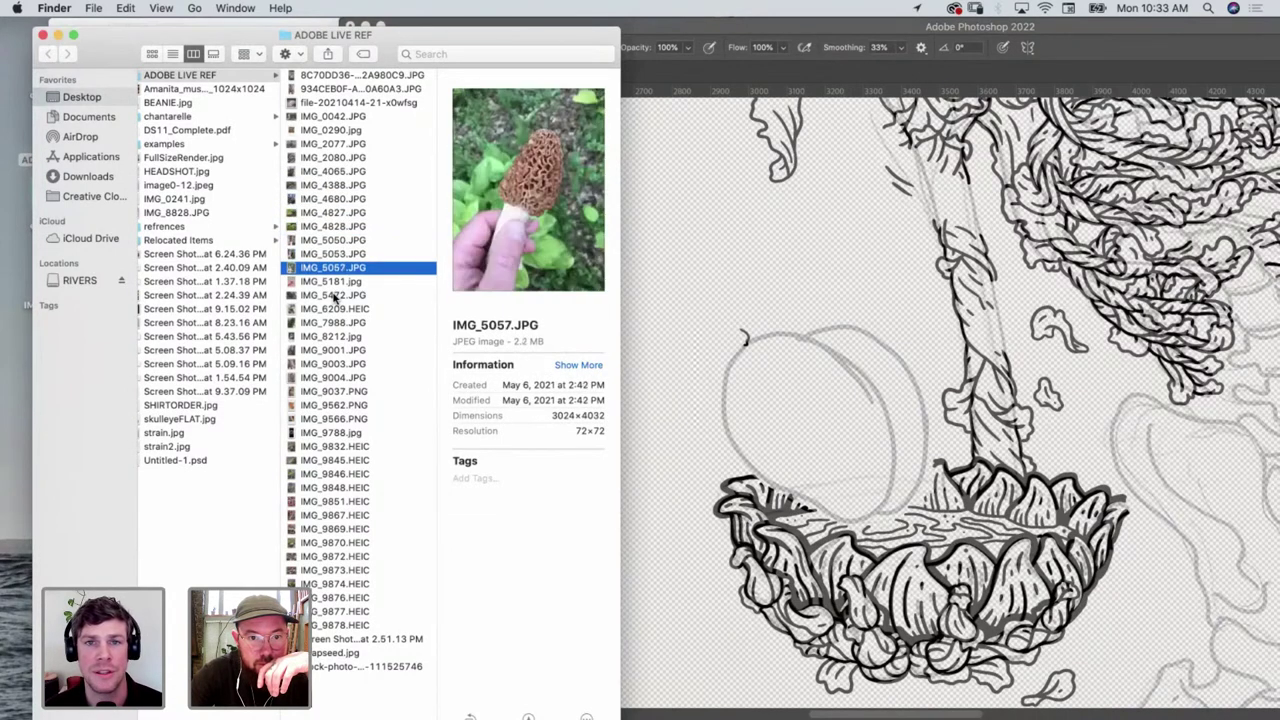
{"action": "key", "text": "Down"}
{"action": "key", "text": "Down"}
{"action": "key", "text": "Down"}
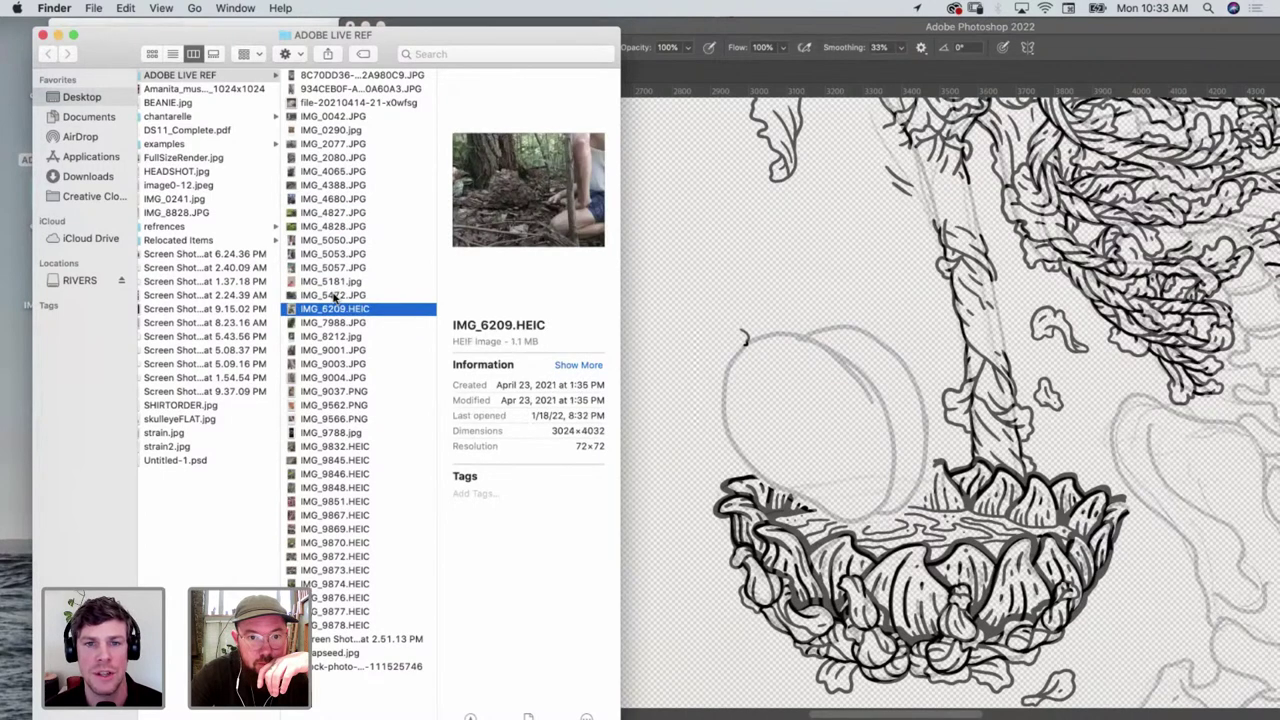
{"action": "key", "text": "Down"}
{"action": "key", "text": "Down"}
{"action": "key", "text": "Down"}
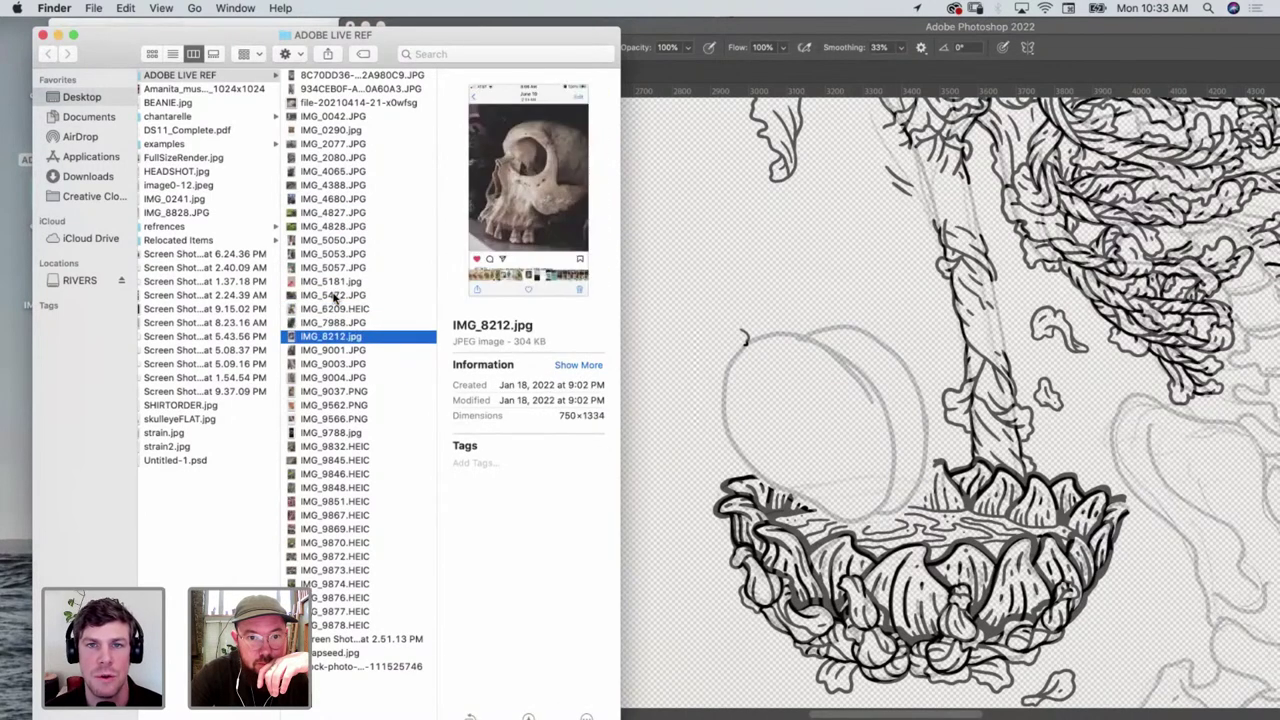
{"action": "key", "text": "Down"}
{"action": "key", "text": "Down"}
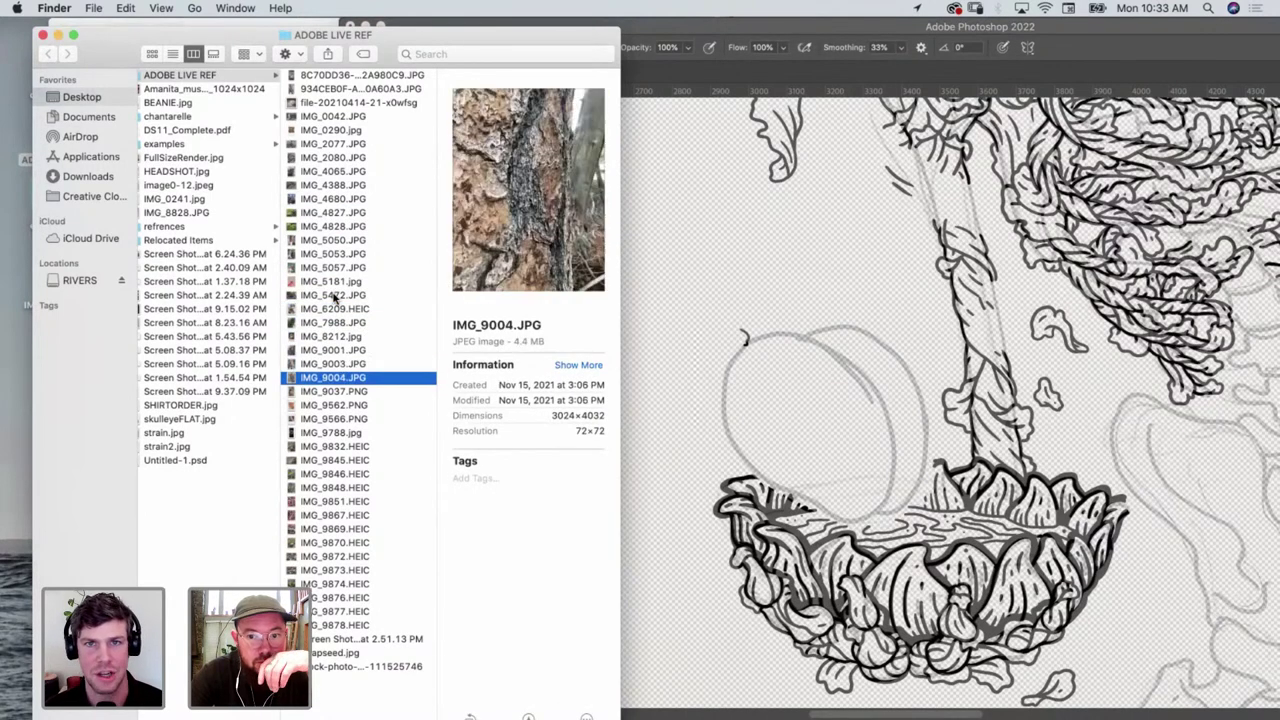
{"action": "key", "text": "Down"}
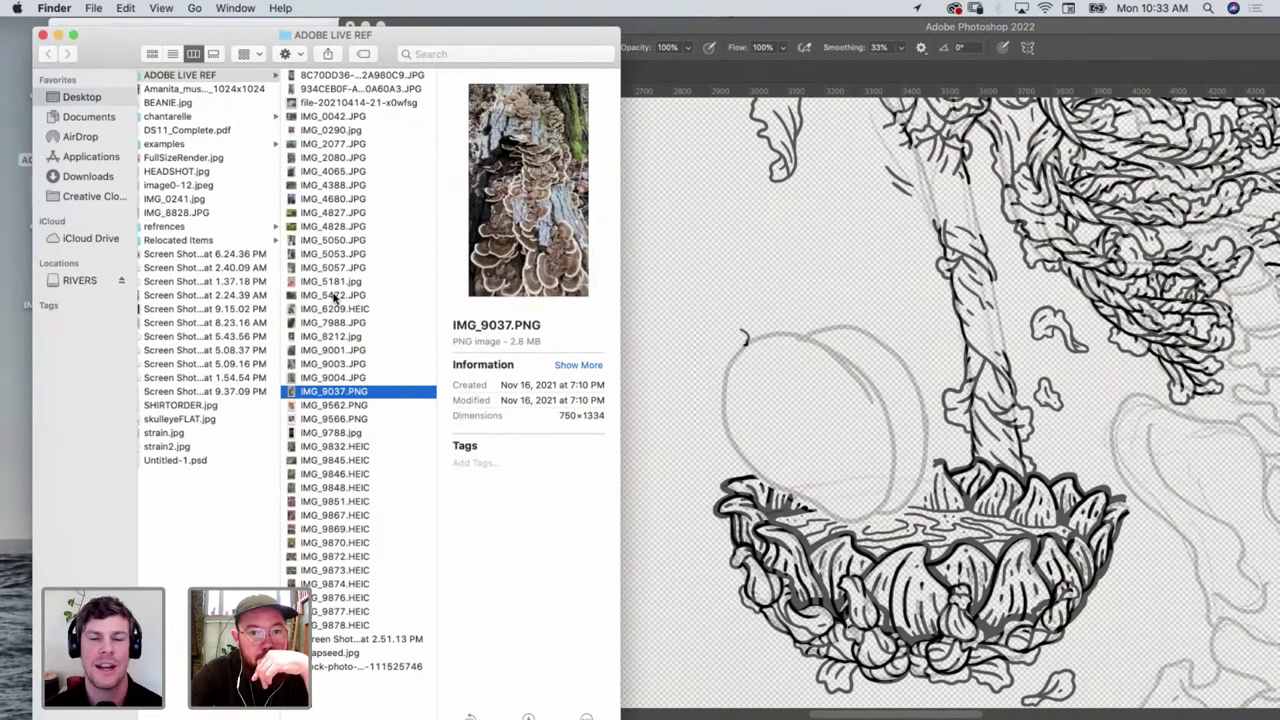
{"action": "key", "text": "Down"}
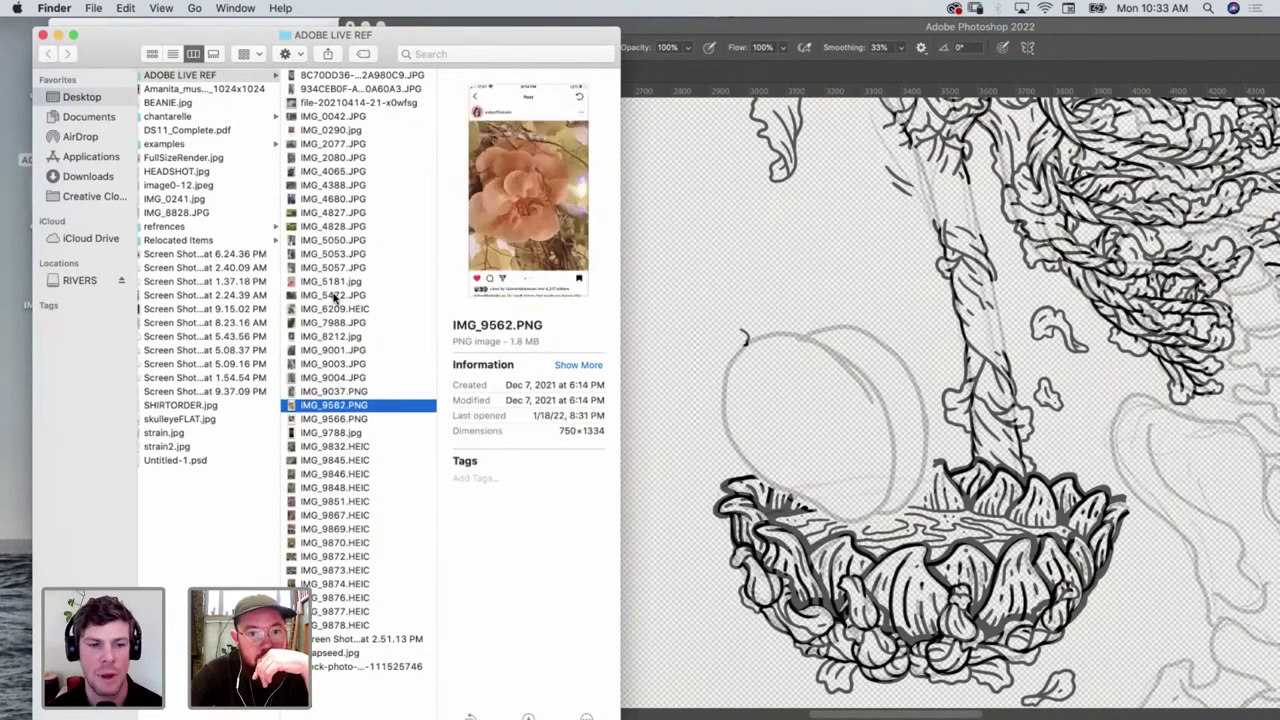
{"action": "key", "text": "Down"}
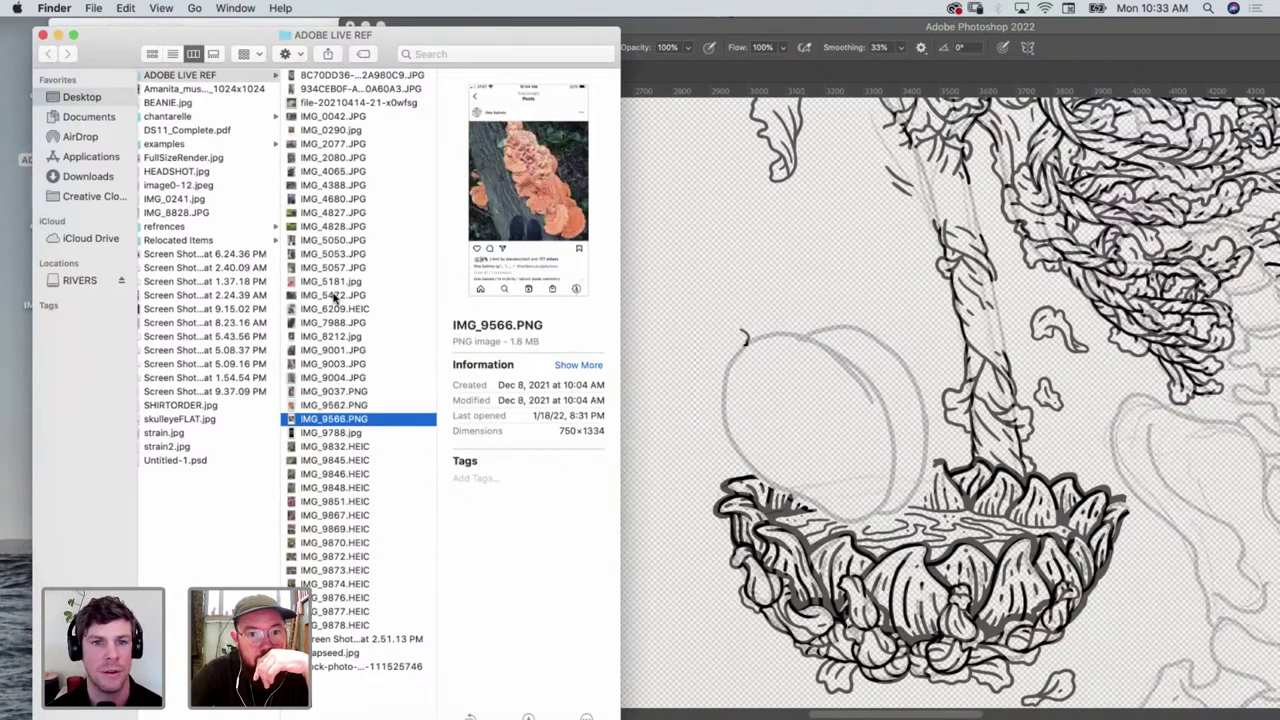
Open IMG_9832.HEIC in Preview to examine the mushroom cluster on the log, and close the photo
{"action": "key", "text": "Down"}
{"action": "key", "text": "Down"}
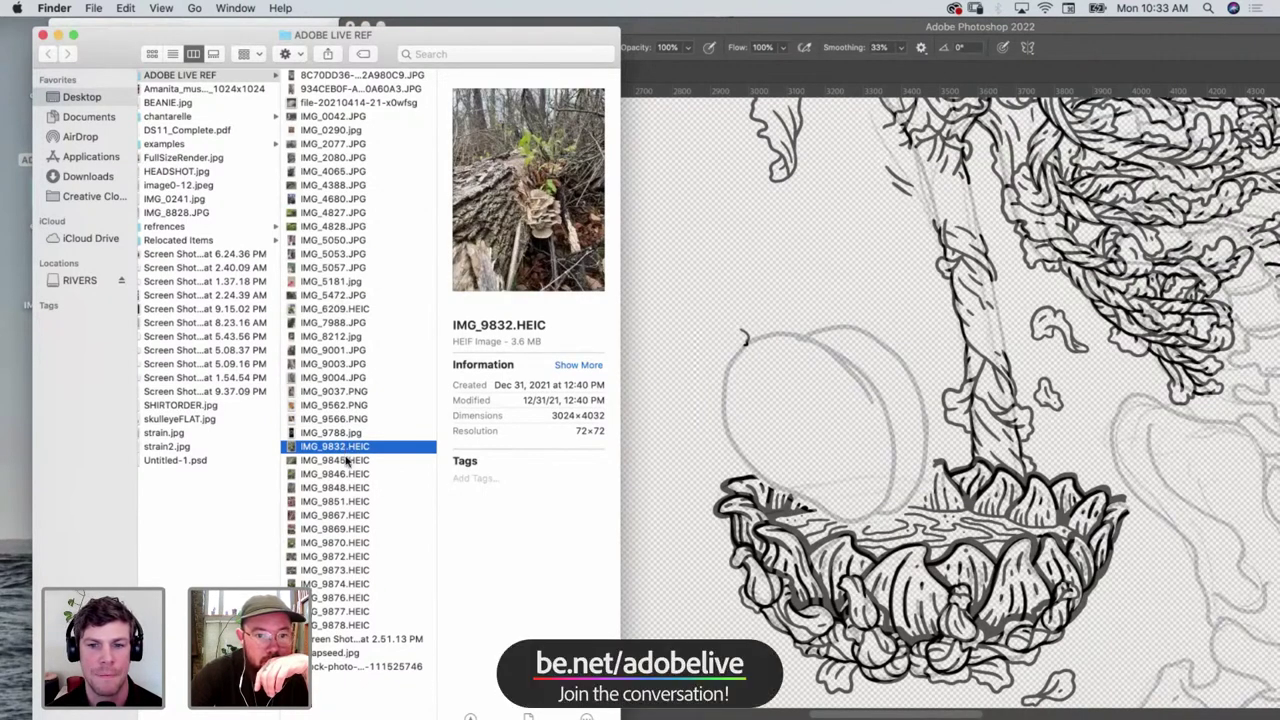
{"action": "key", "text": "super+o"}
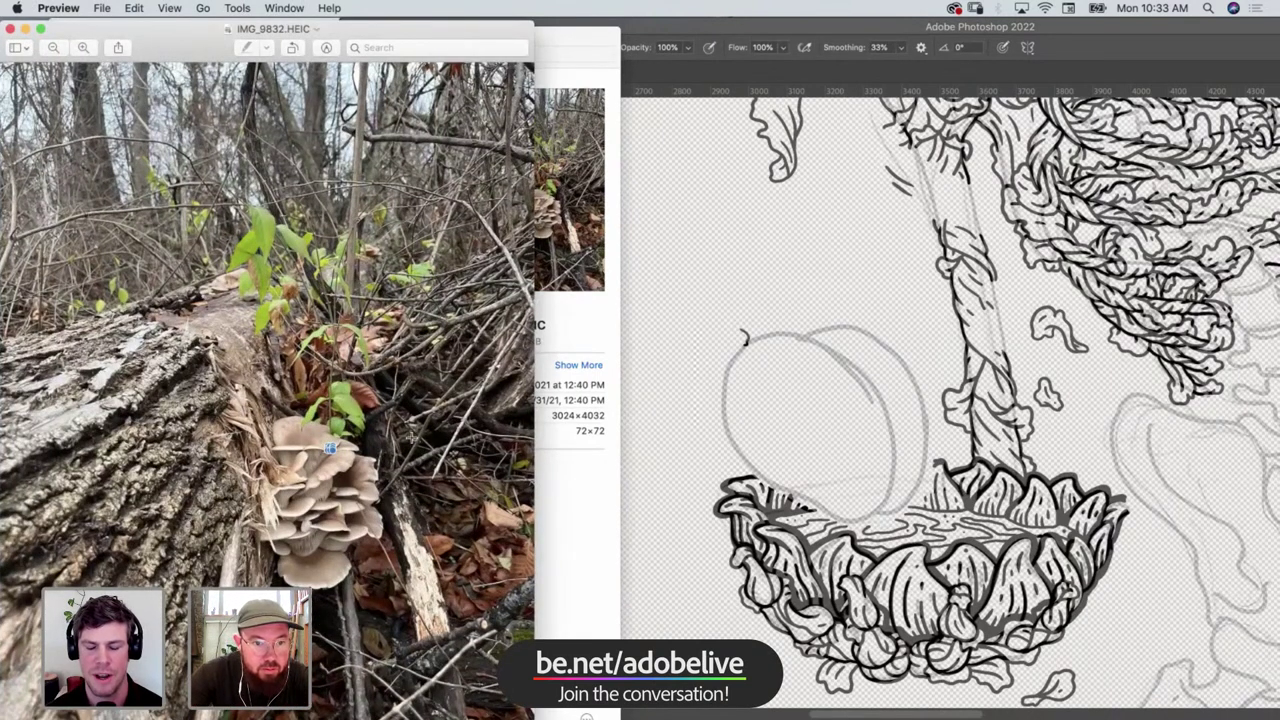
{"action": "left_click", "coordinate": [10, 29]}
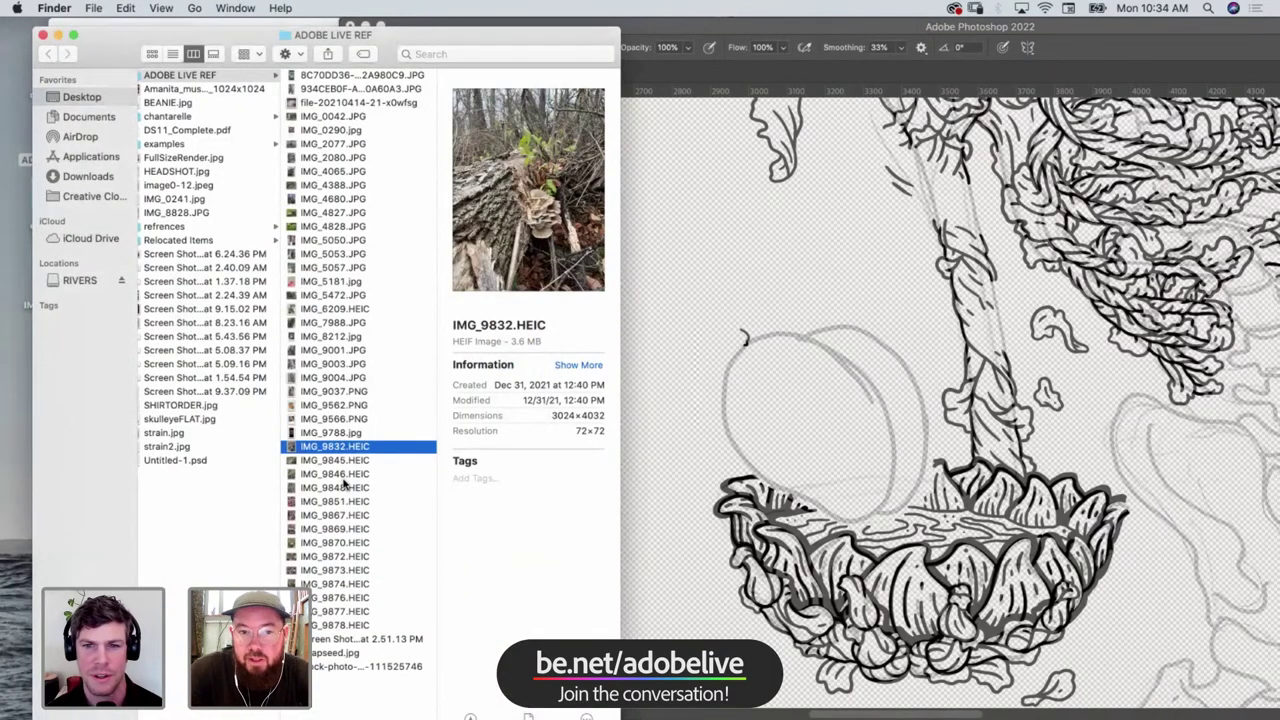
Browse the reference photos from IMG_9845.HEIC through IMG_9874.HEIC for shelf fungi, lichen and moss textures
{"action": "key", "text": "Down"}
{"action": "key", "text": "Down"}
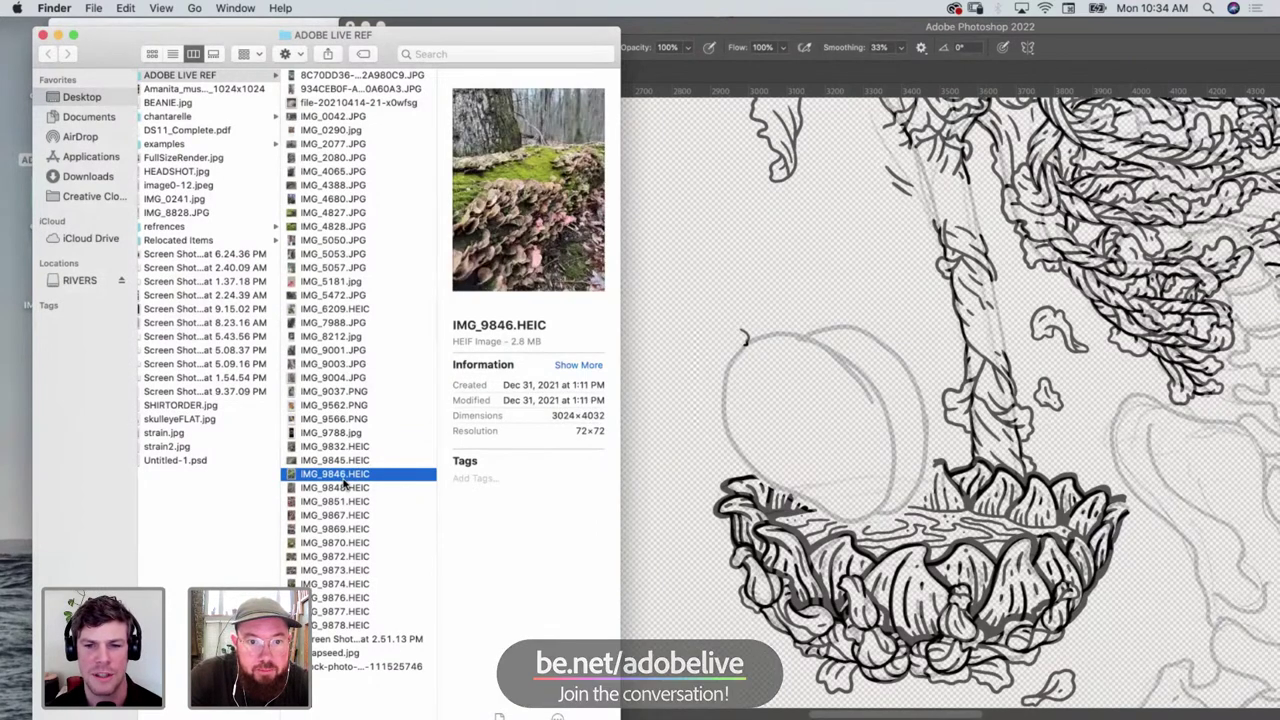
{"action": "key", "text": "Down"}
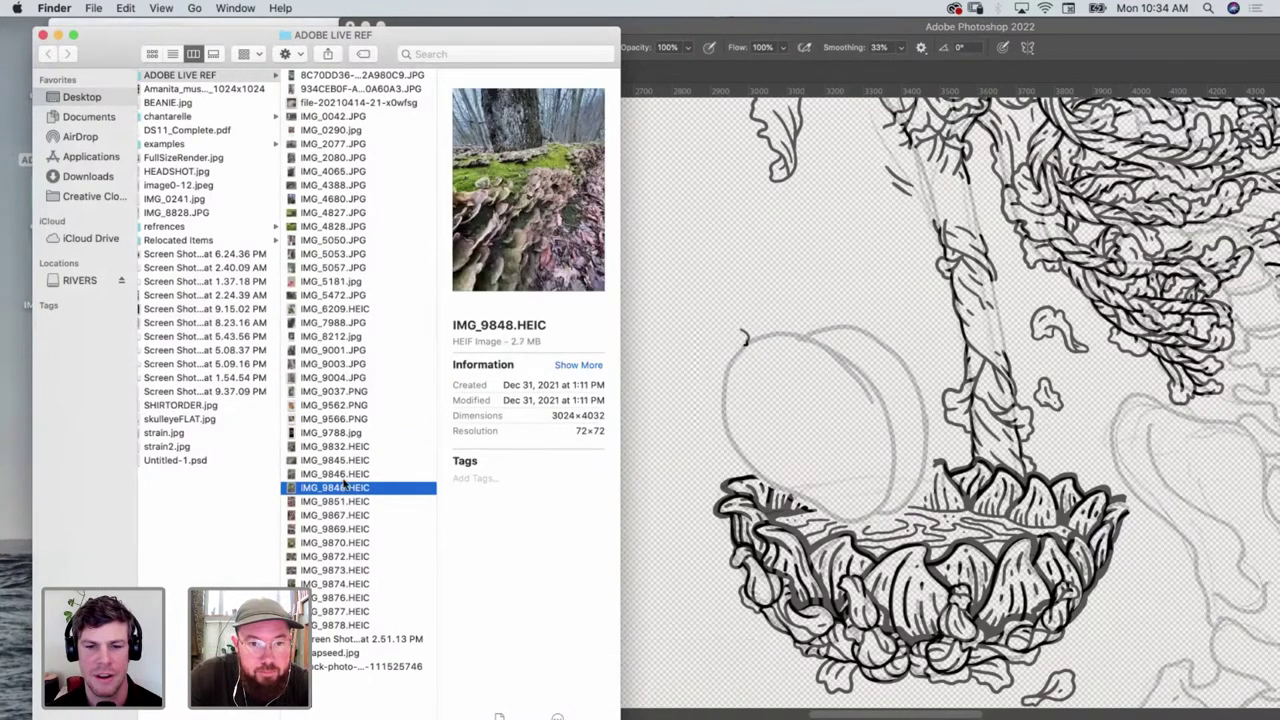
{"action": "key", "text": "Down"}
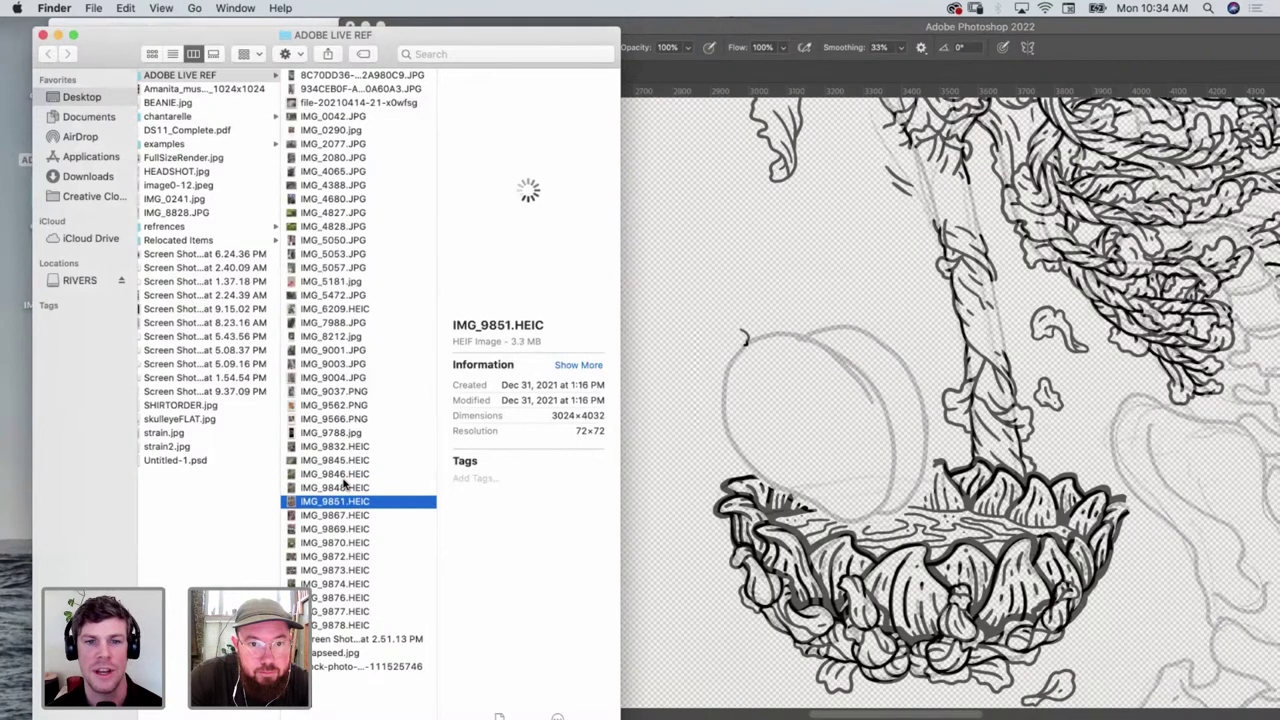
{"action": "key", "text": "Down"}
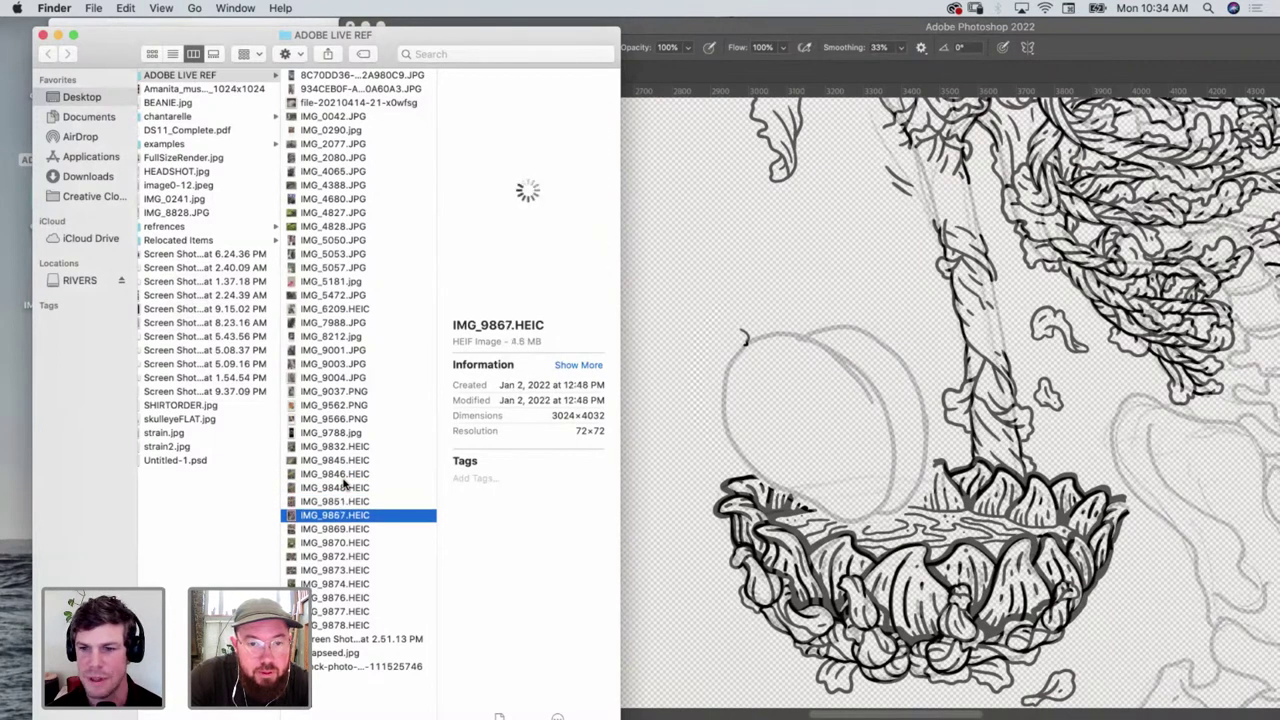
{"action": "key", "text": "Down"}
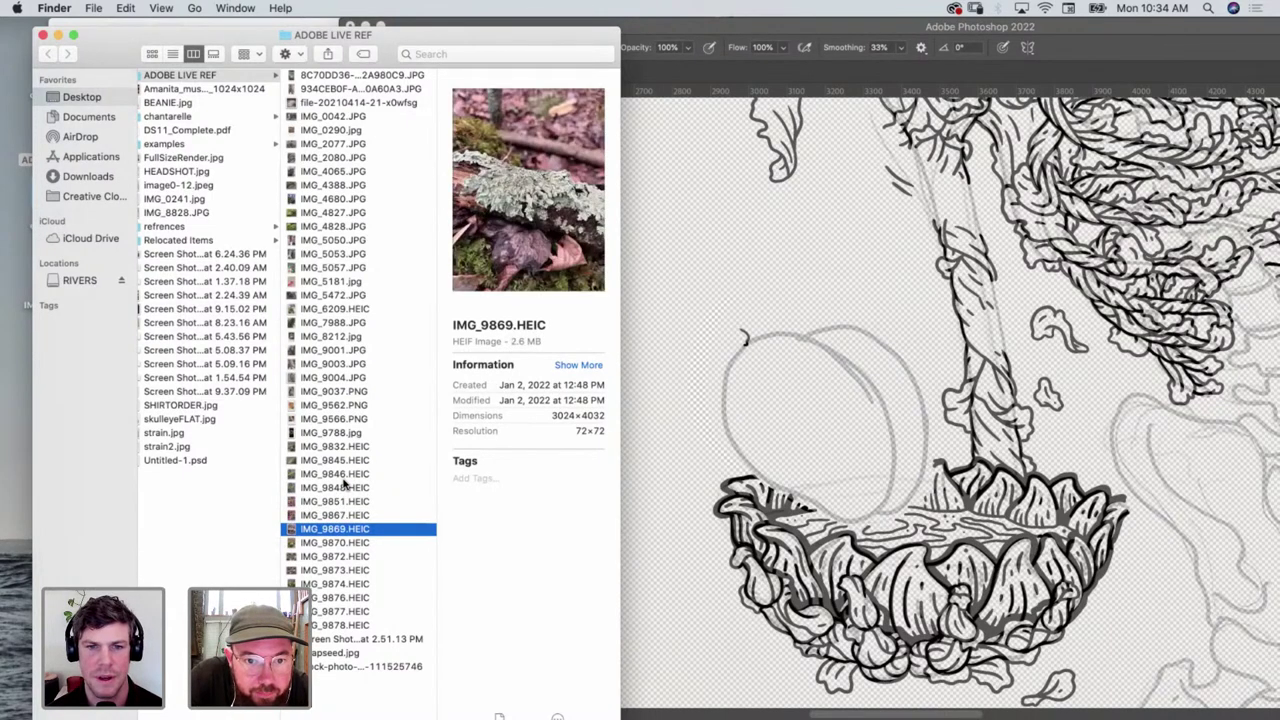
{"action": "key", "text": "Down"}
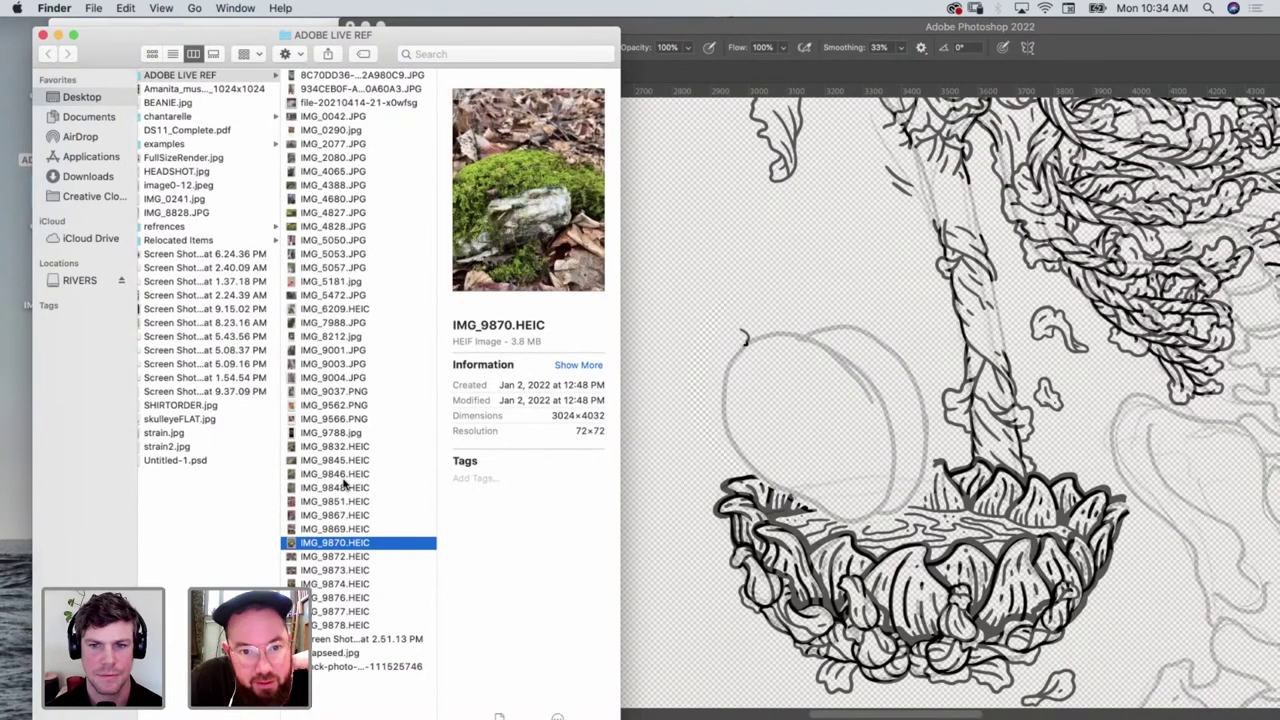
{"action": "key", "text": "Down"}
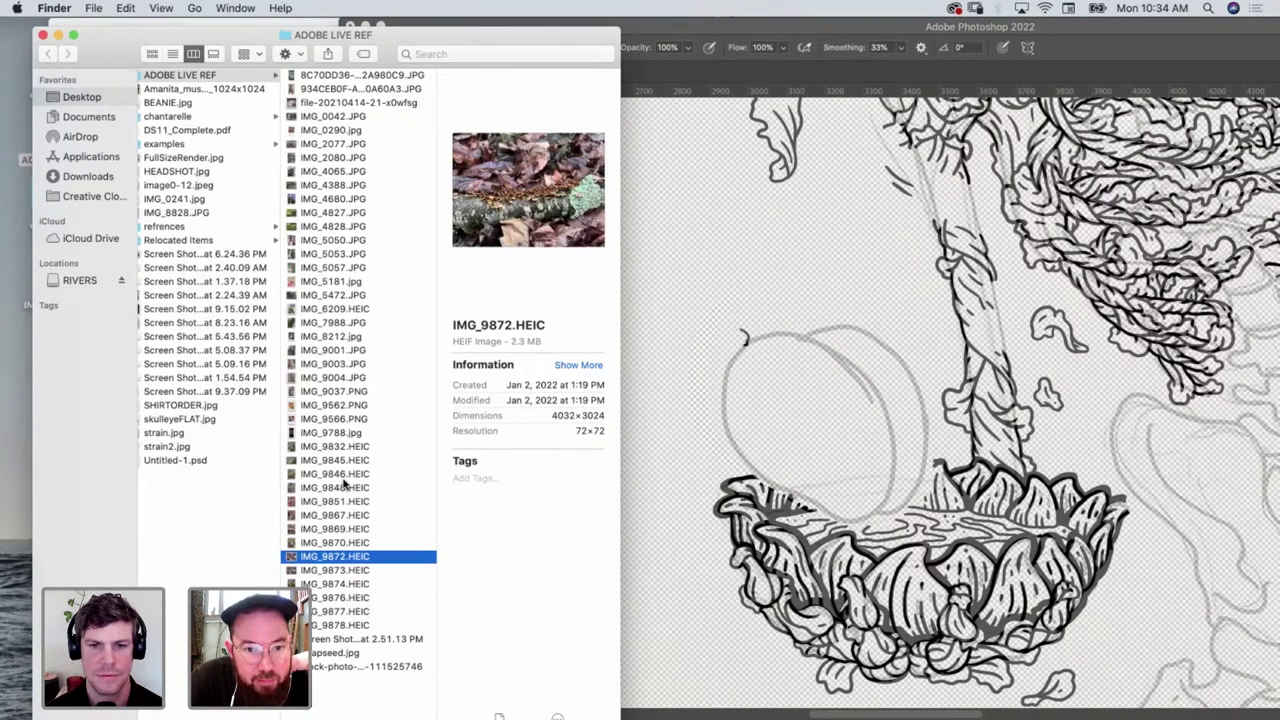
{"action": "key", "text": "Down"}
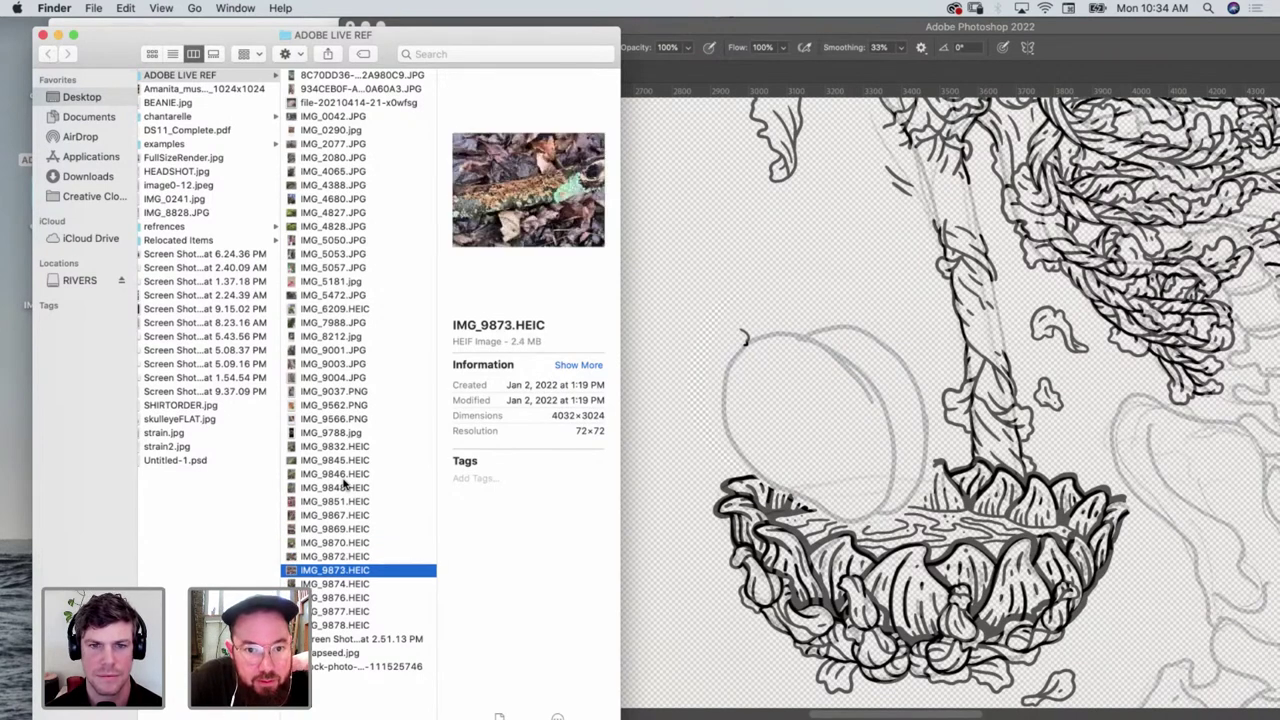
{"action": "key", "text": "Down"}
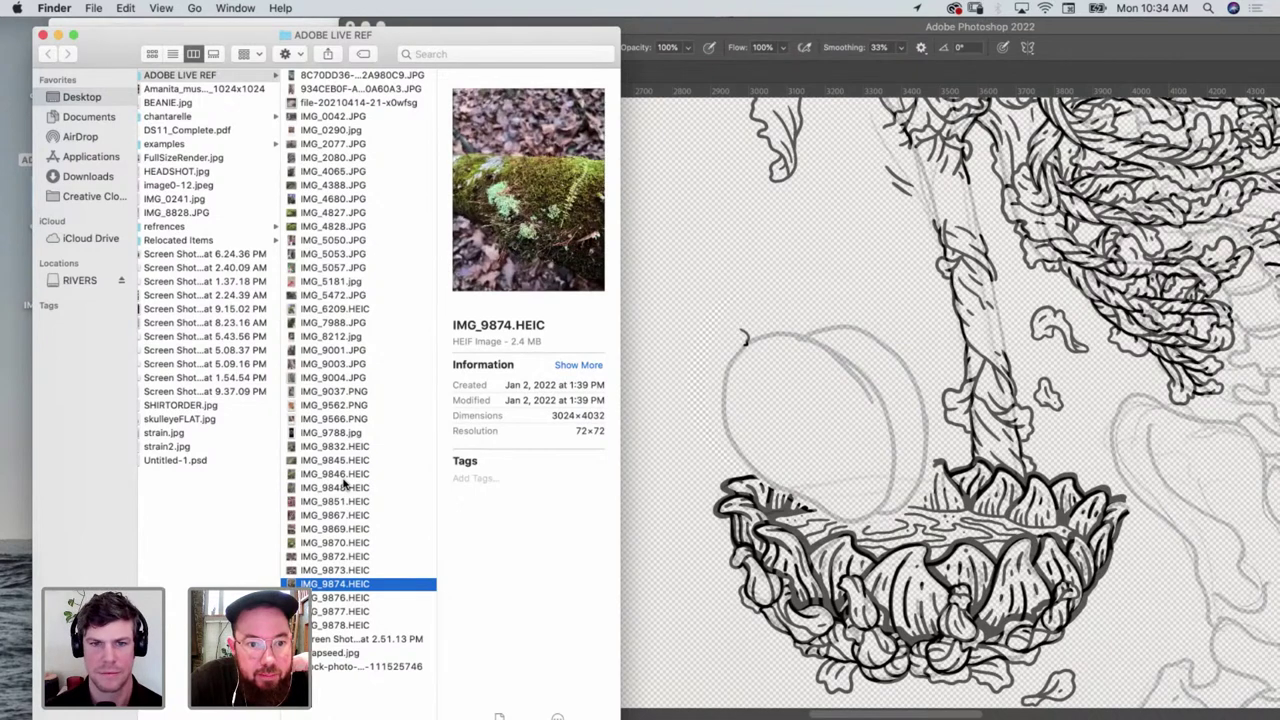
Compare the tree bark photos IMG_9003.JPG and IMG_9004.JPG with the shelf fungus photo IMG_9037.PNG
{"action": "left_click", "coordinate": [357, 366]}
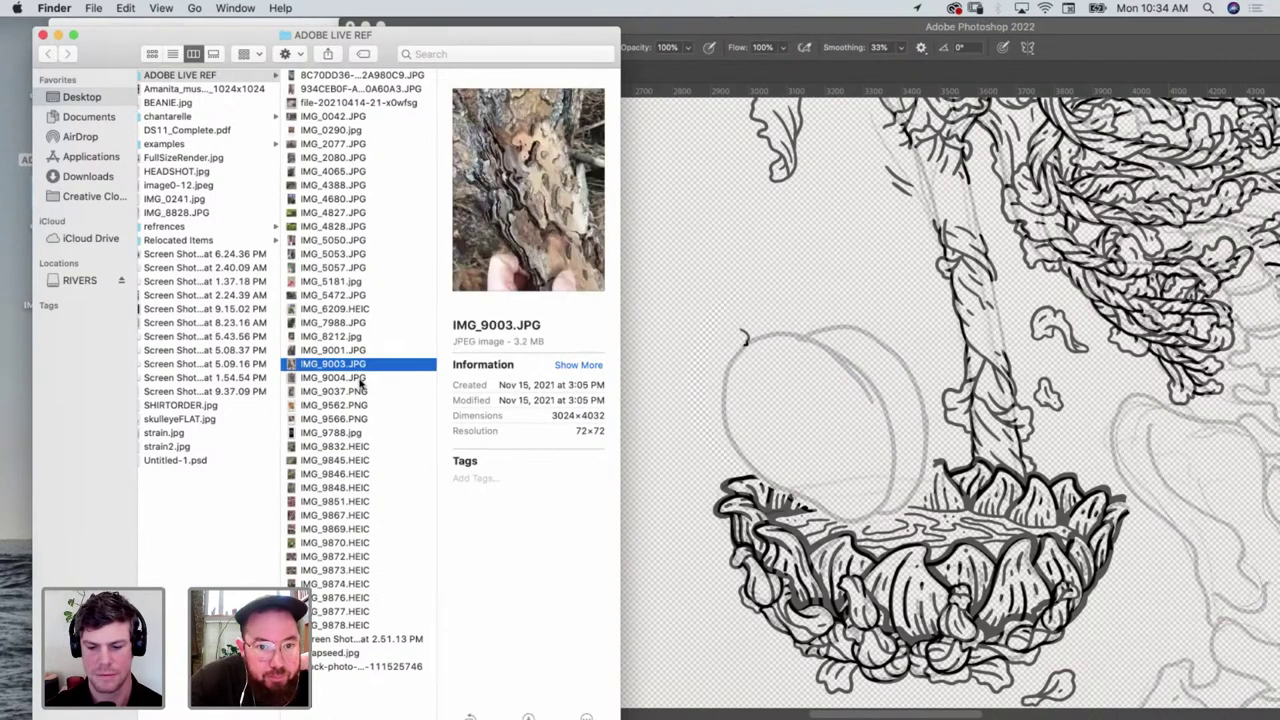
{"action": "left_click", "coordinate": [361, 378]}
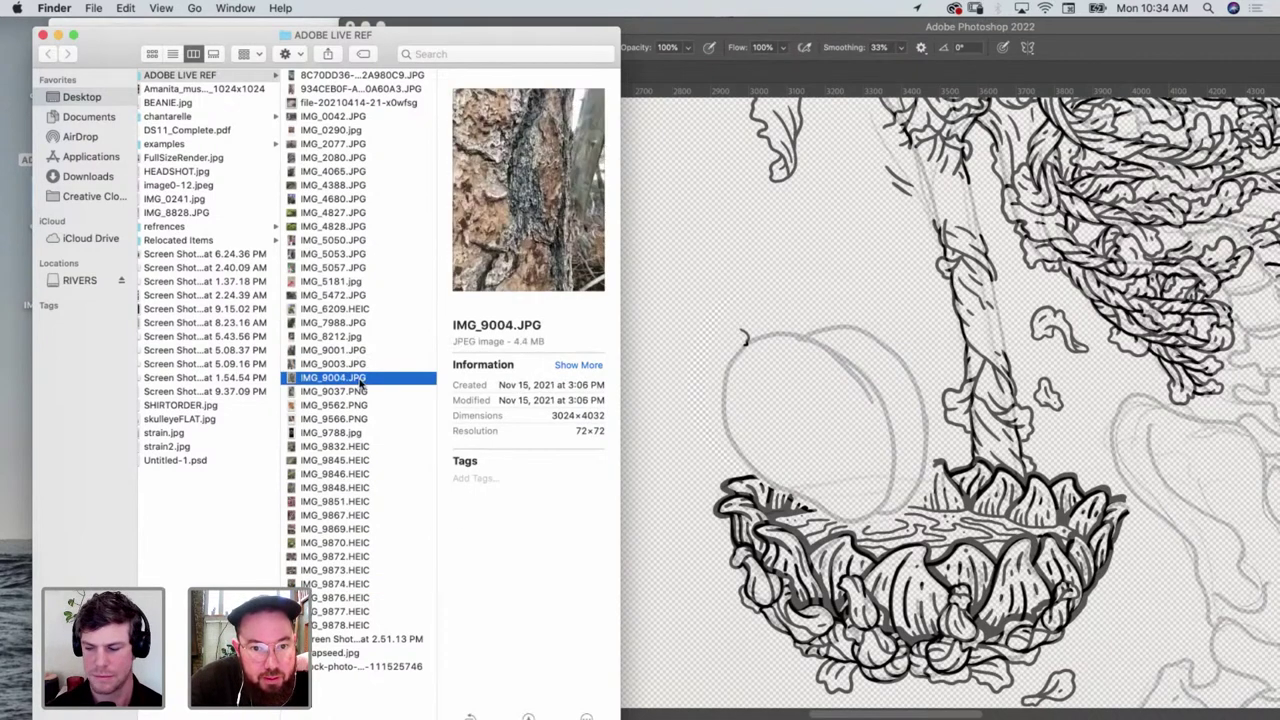
{"action": "key", "text": "Down"}
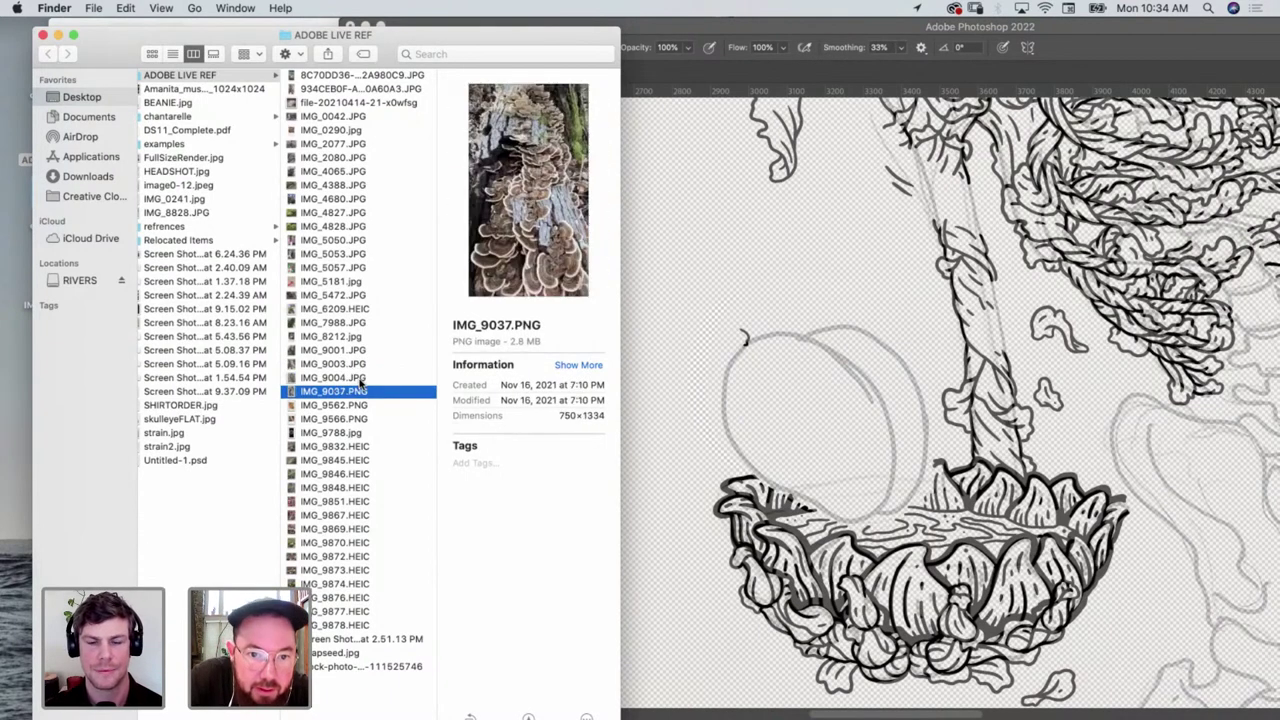
{"action": "key", "text": "Up"}
{"action": "key", "text": "Up"}
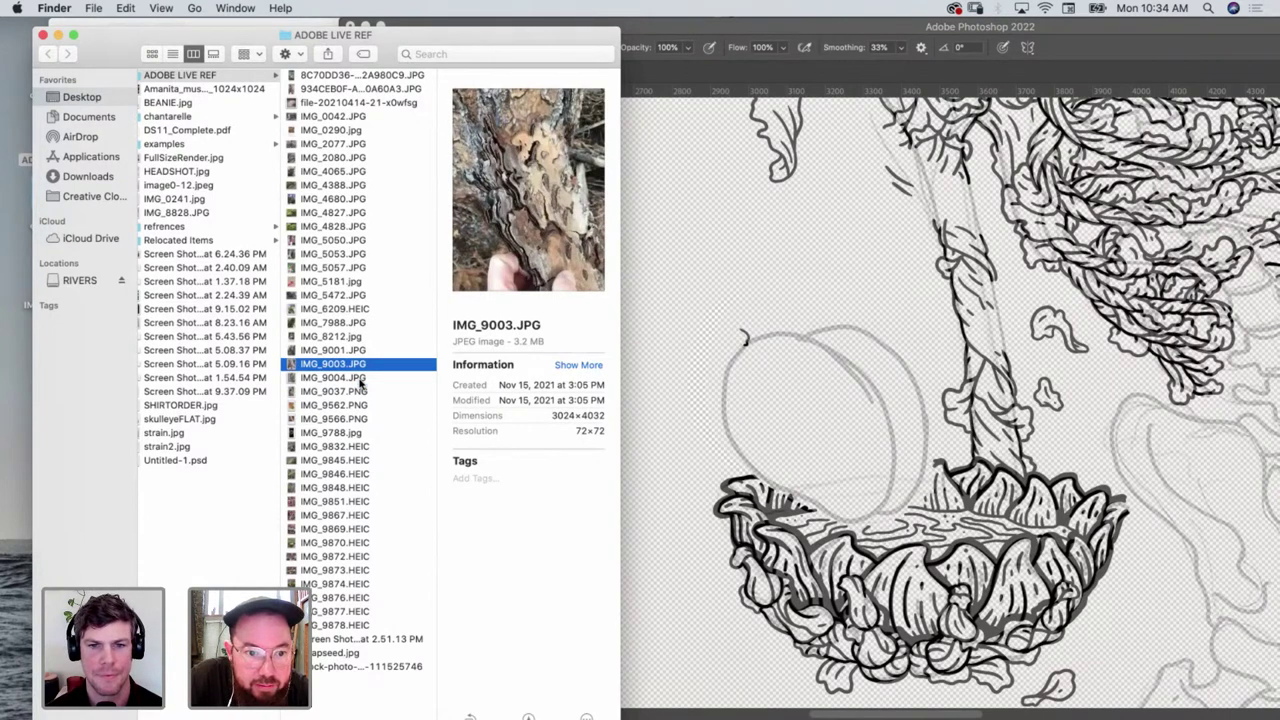
{"action": "key", "text": "Down"}
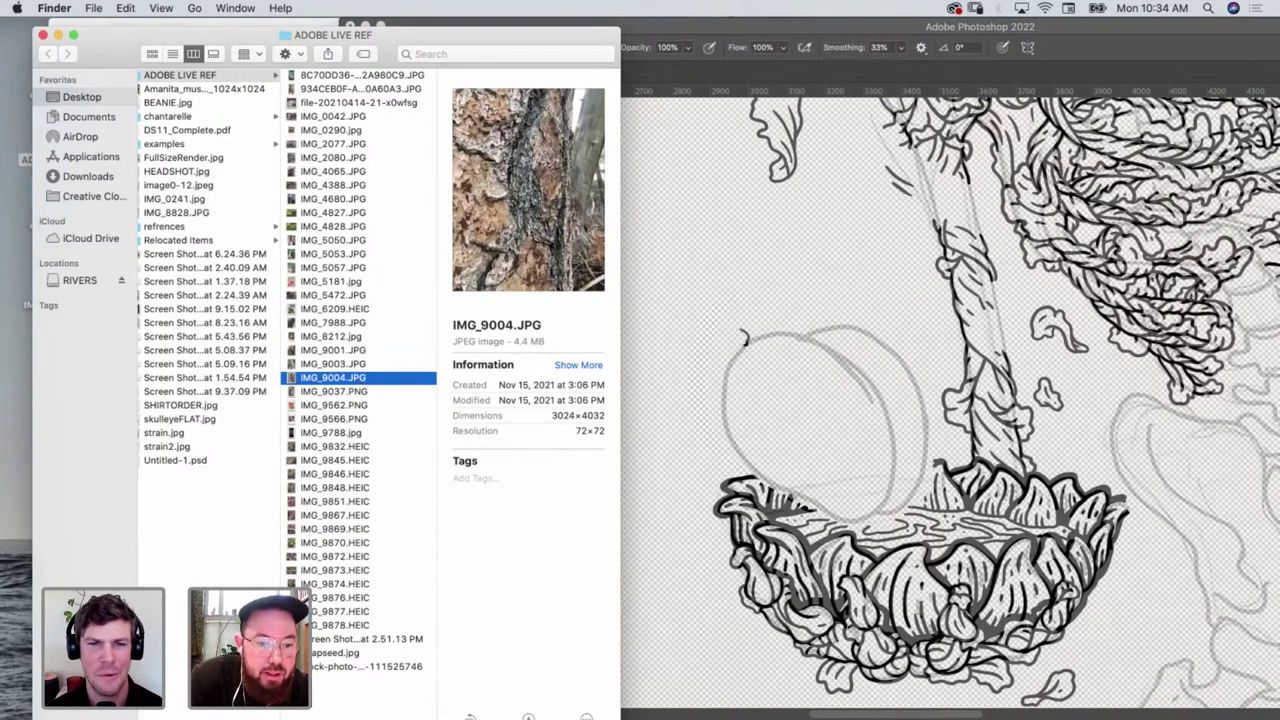
Switch to Safari, open the CHANTERELLE artwork on bobbyrivers.art and enlarge it to examine the figure's legs and arm
{"action": "key", "text": "super+Tab"}
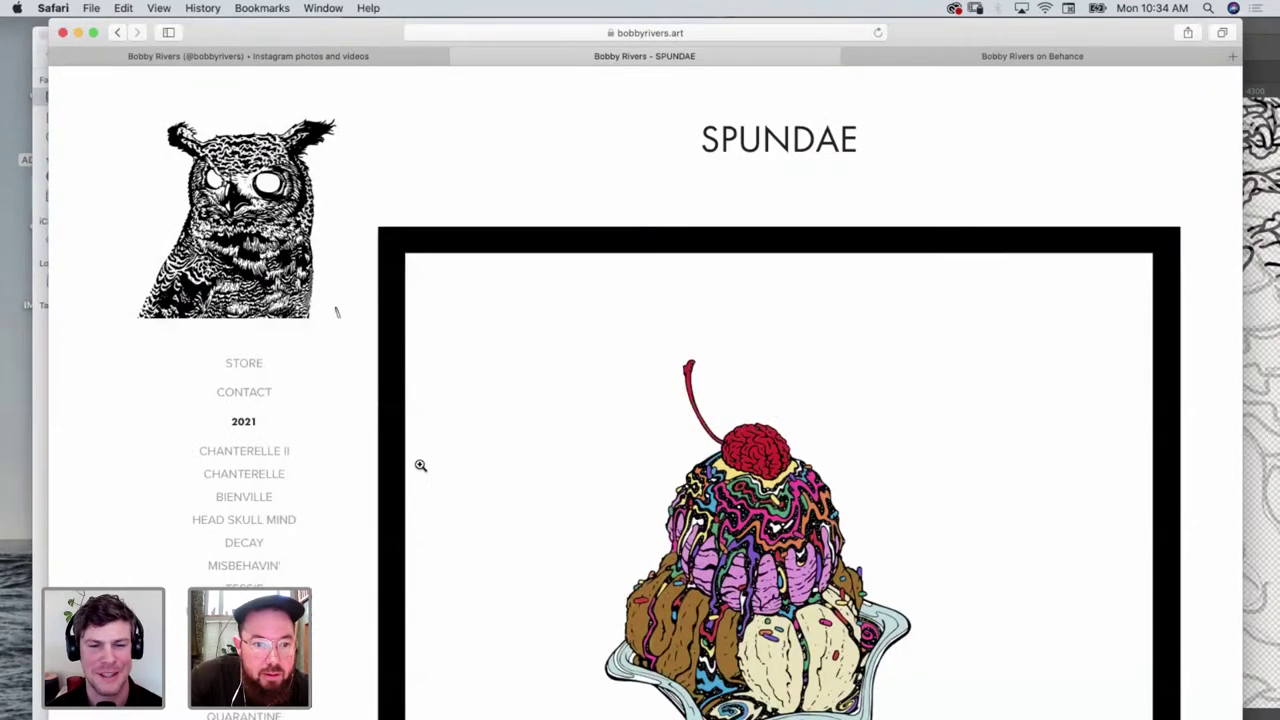
{"action": "left_click", "coordinate": [267, 478]}
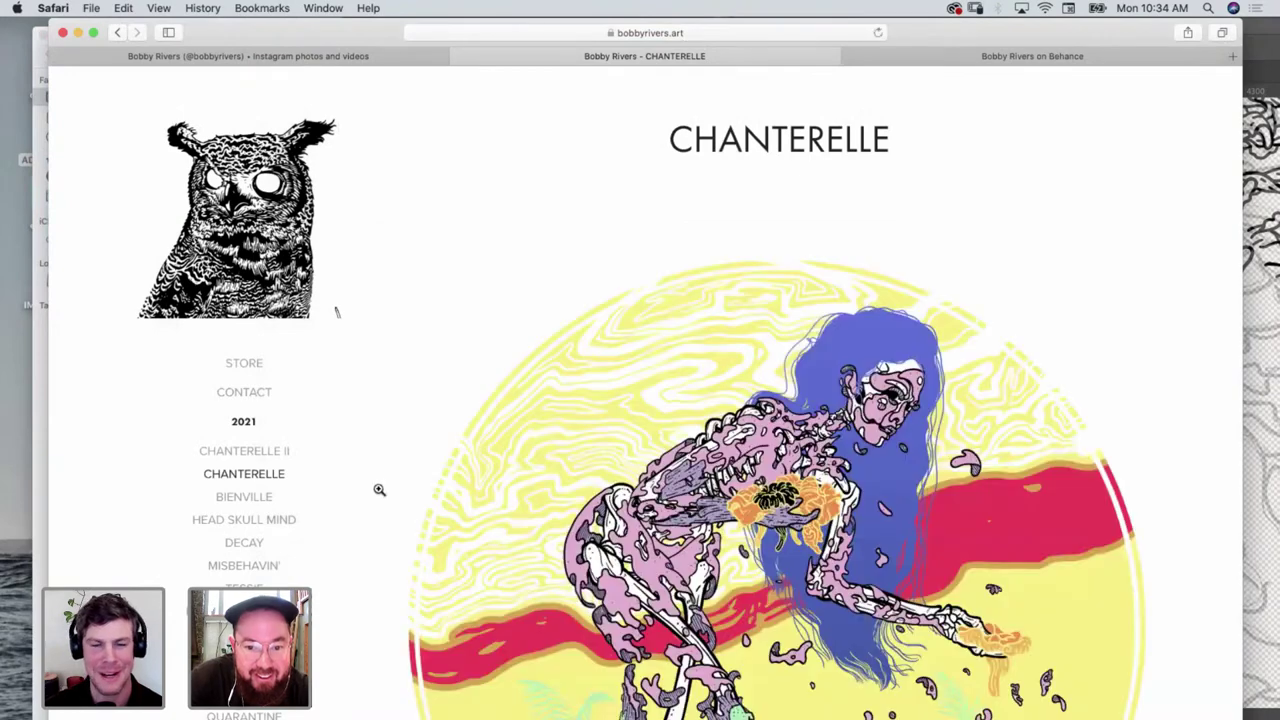
{"action": "left_click", "coordinate": [562, 538]}
{"action": "left_click", "coordinate": [539, 491]}
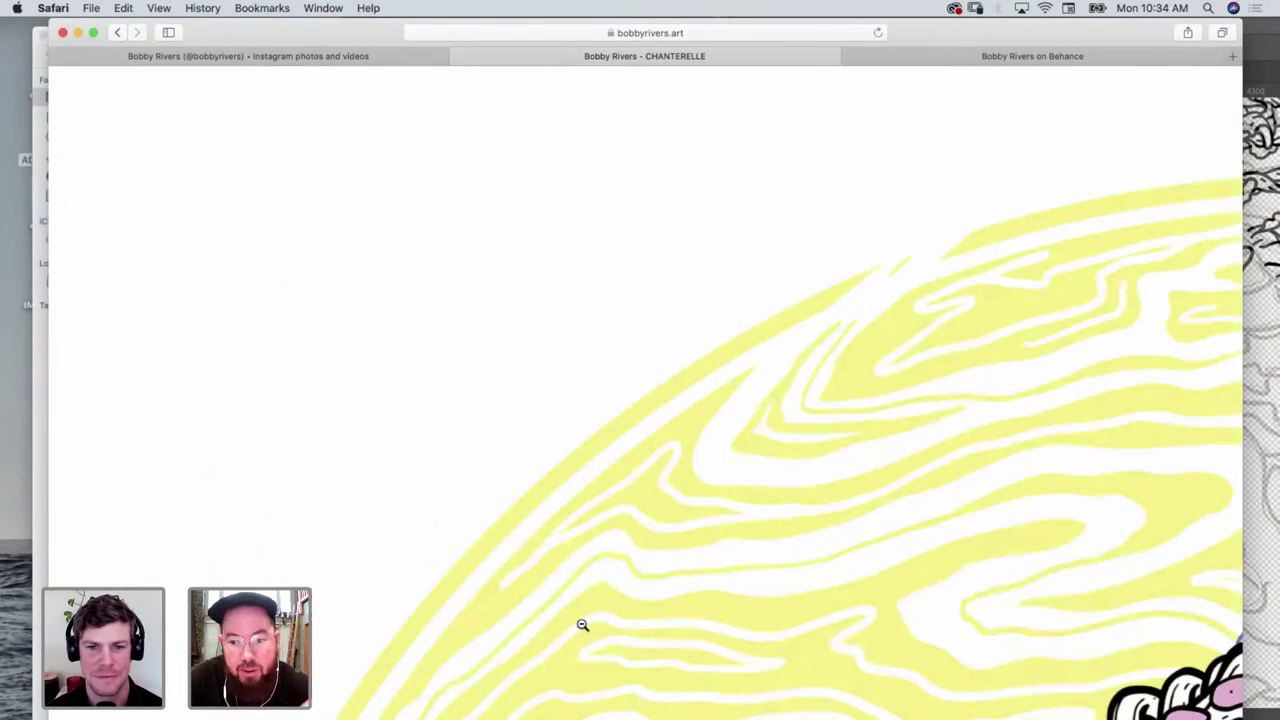
{"action": "scroll", "coordinate": [565, 572], "scroll_direction": "down", "scroll_amount": 15}
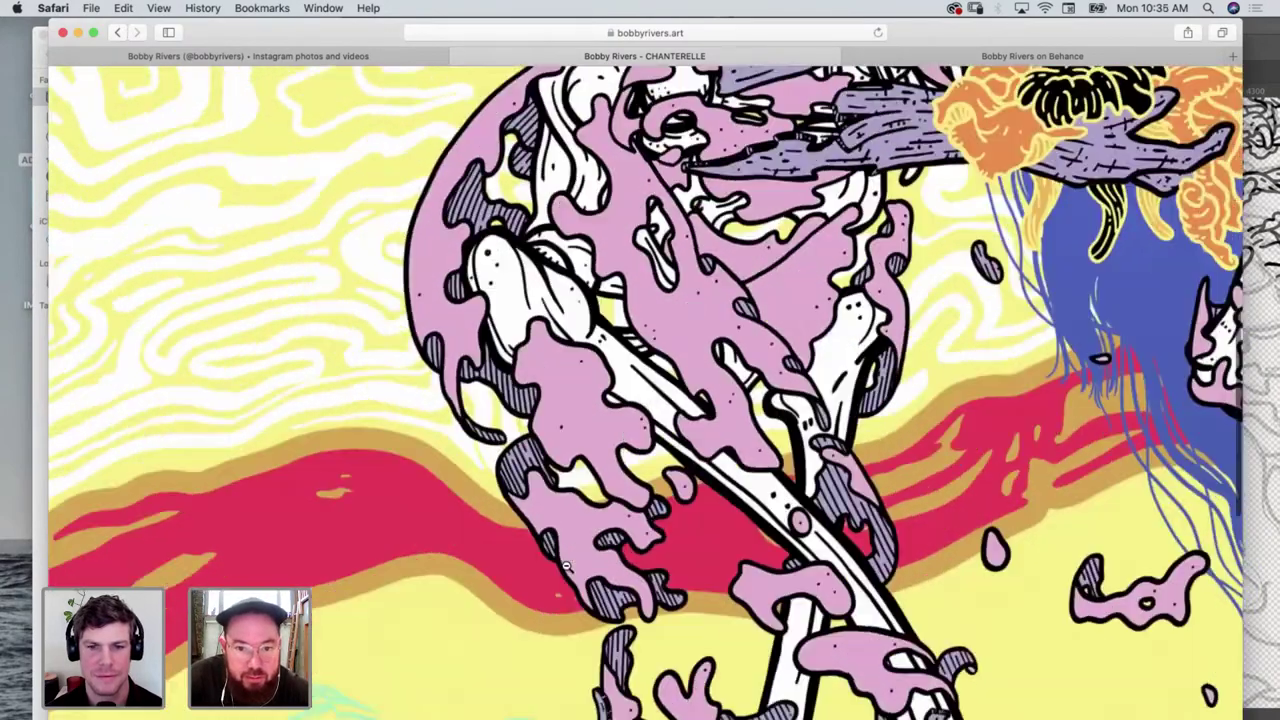
{"action": "scroll", "coordinate": [566, 563], "scroll_direction": "right", "scroll_amount": 10}
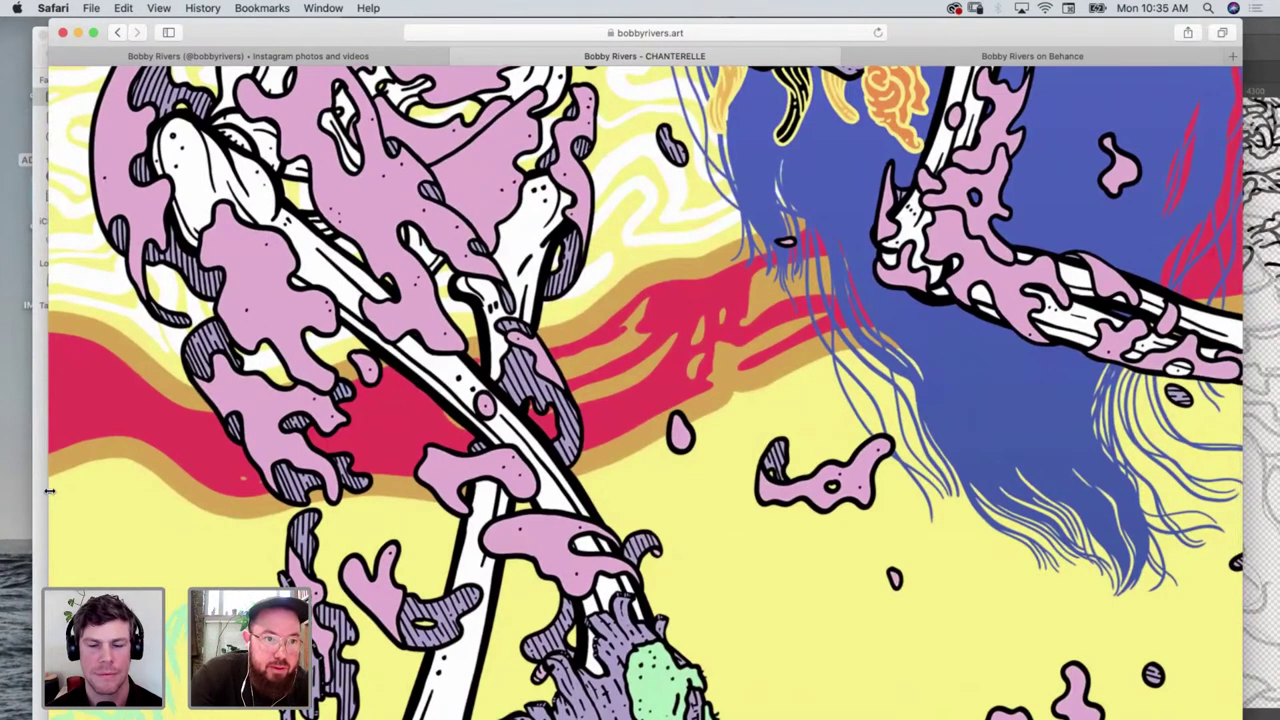
Return to facemelter.psd in Photoshop to look over the sketched lower leg and foot, and move the window aside
{"action": "key", "text": "ctrl+Up"}
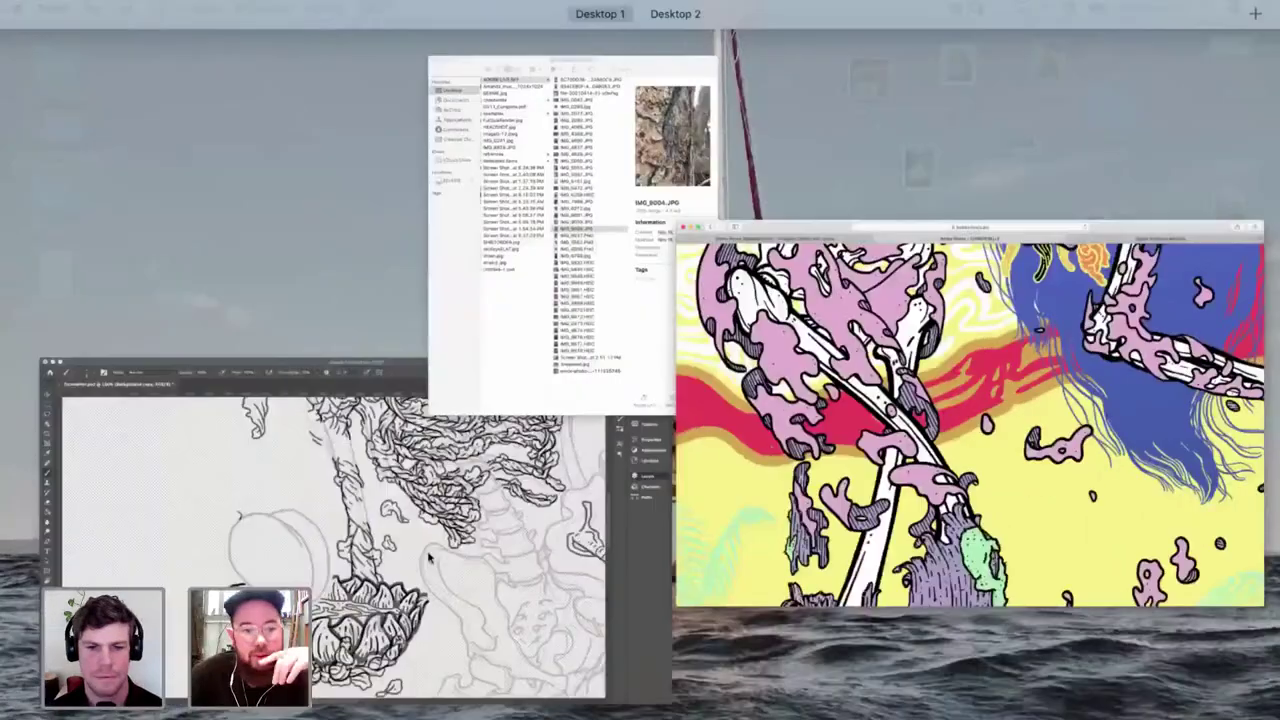
{"action": "left_click", "coordinate": [462, 588]}
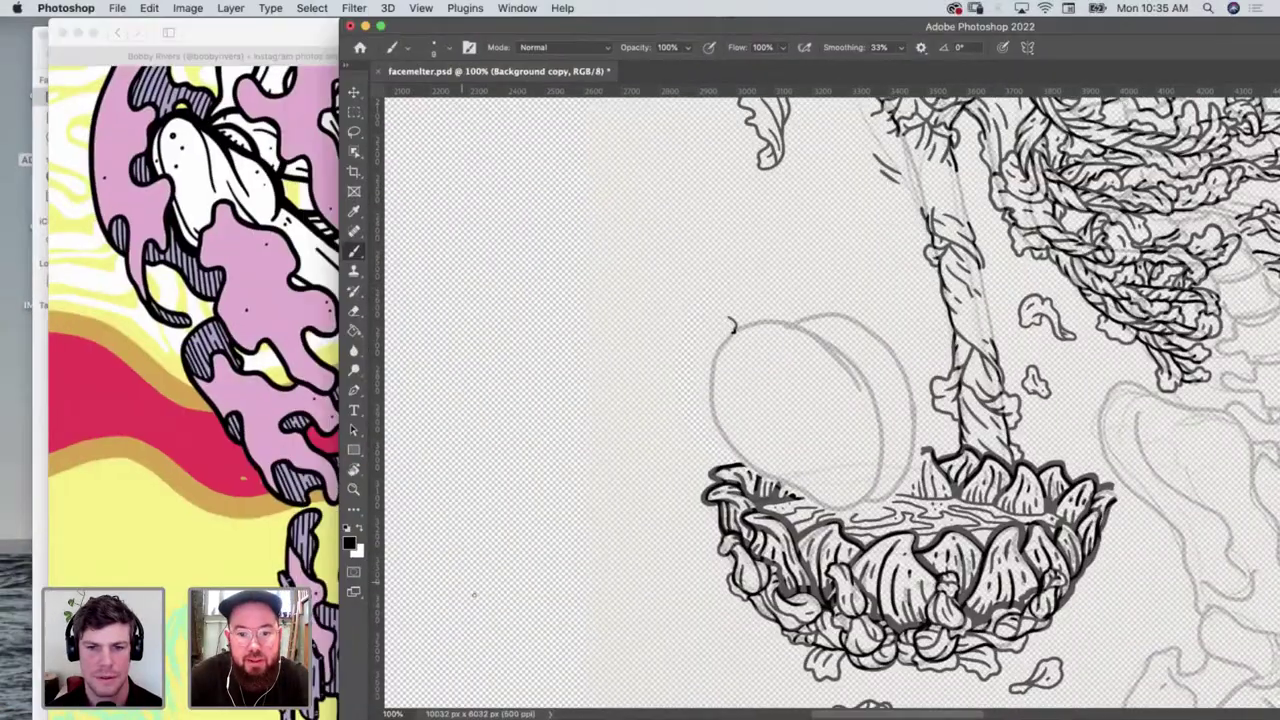
{"action": "scroll", "coordinate": [473, 594], "scroll_direction": "down", "scroll_amount": 10}
{"action": "scroll", "coordinate": [473, 594], "scroll_direction": "up", "scroll_amount": 5}
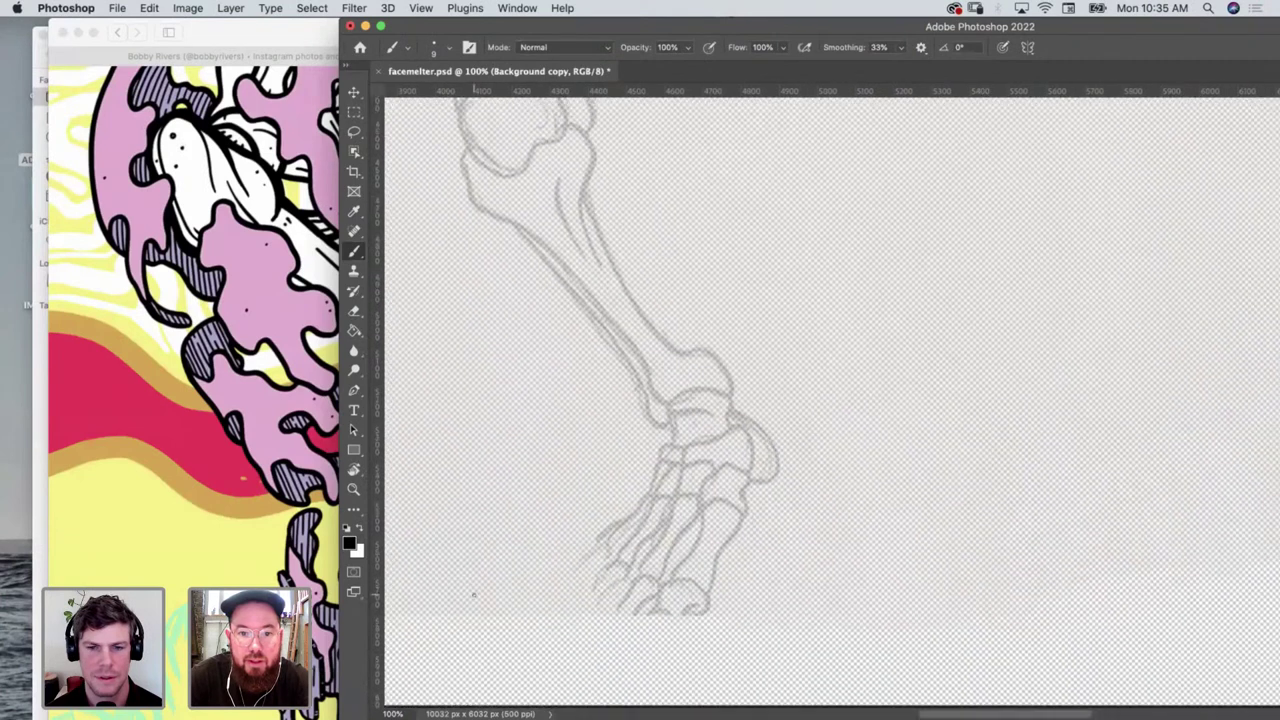
{"action": "double_click", "coordinate": [889, 26]}
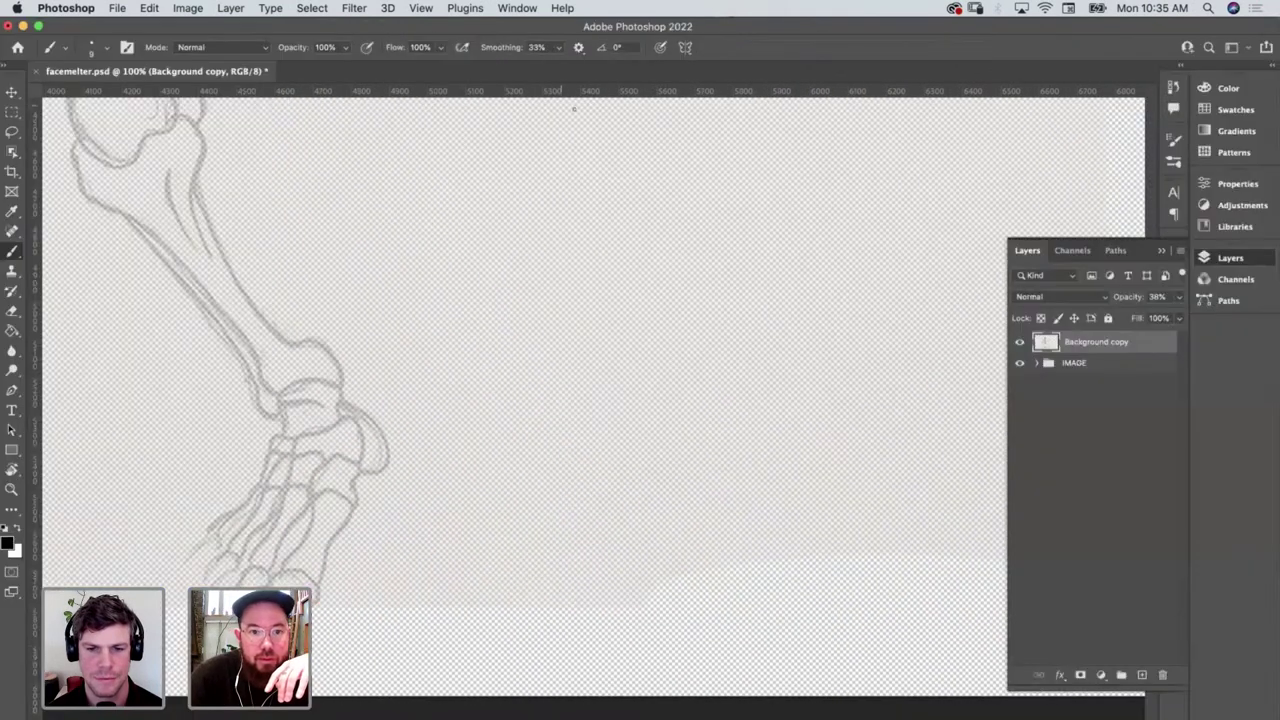
{"action": "double_click", "coordinate": [457, 30]}
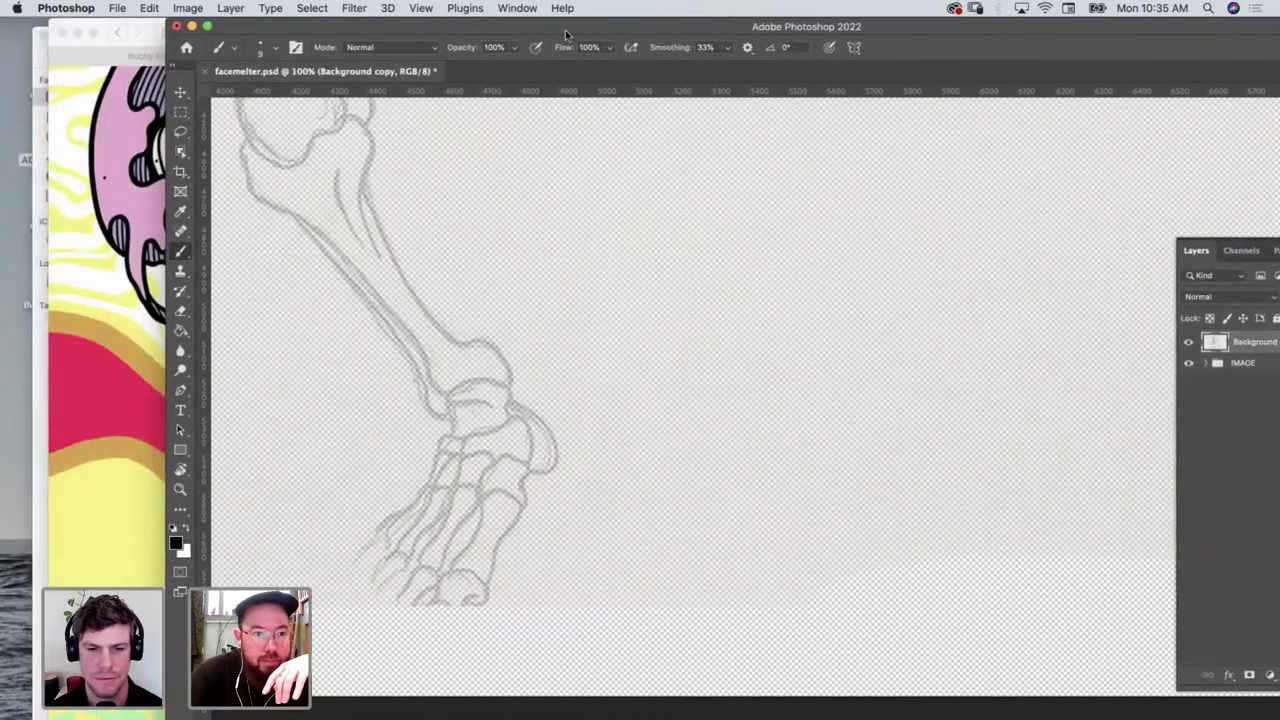
Bring the ADOBE LIVE REF folder forward in Finder and browse its photos backwards from IMG_9037.PNG to IMG_5053.JPG
{"action": "left_click", "coordinate": [39, 446]}
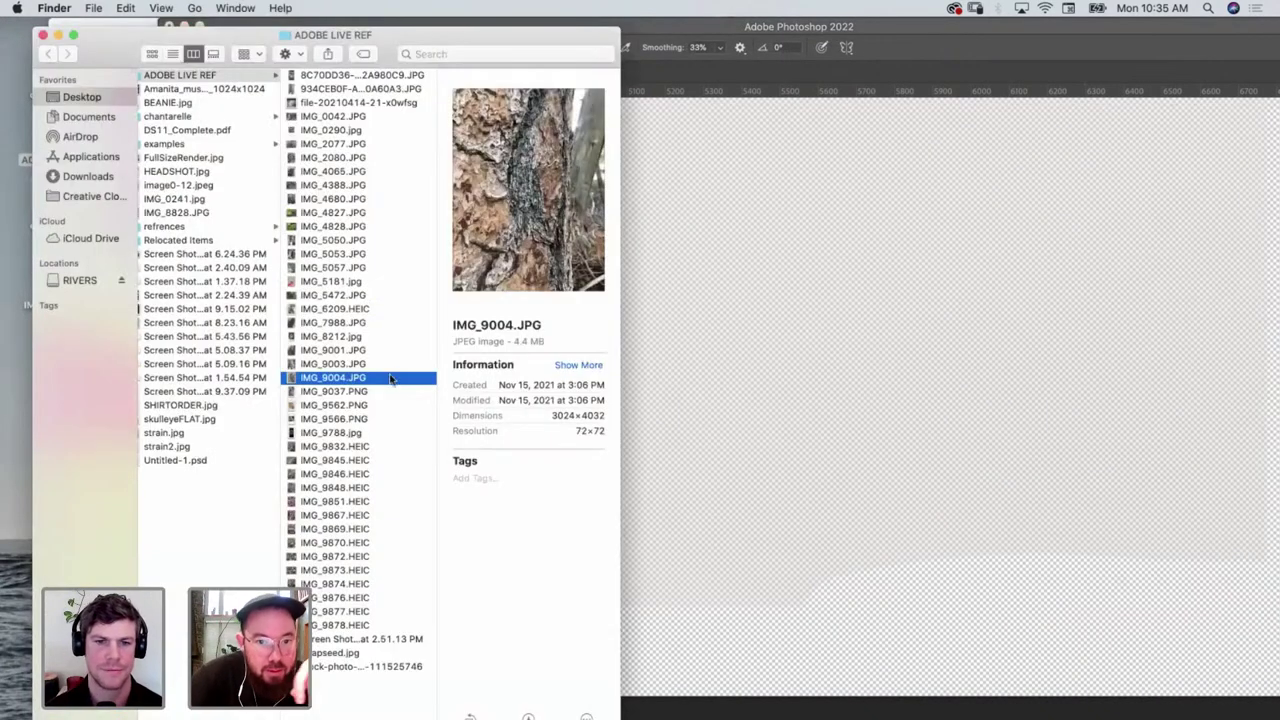
{"action": "left_click", "coordinate": [369, 364]}
{"action": "left_click", "coordinate": [370, 392]}
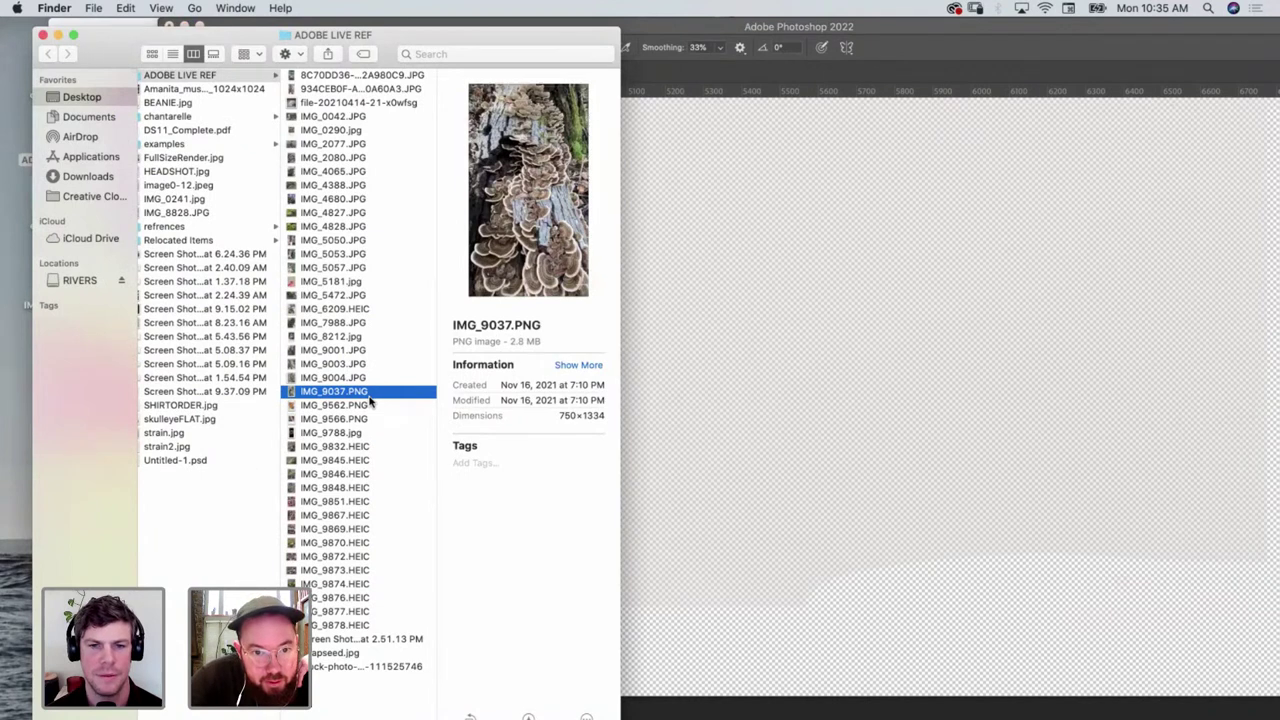
{"action": "key", "text": "Up"}
{"action": "key", "text": "Up"}
{"action": "key", "text": "Up"}
{"action": "key", "text": "Up"}
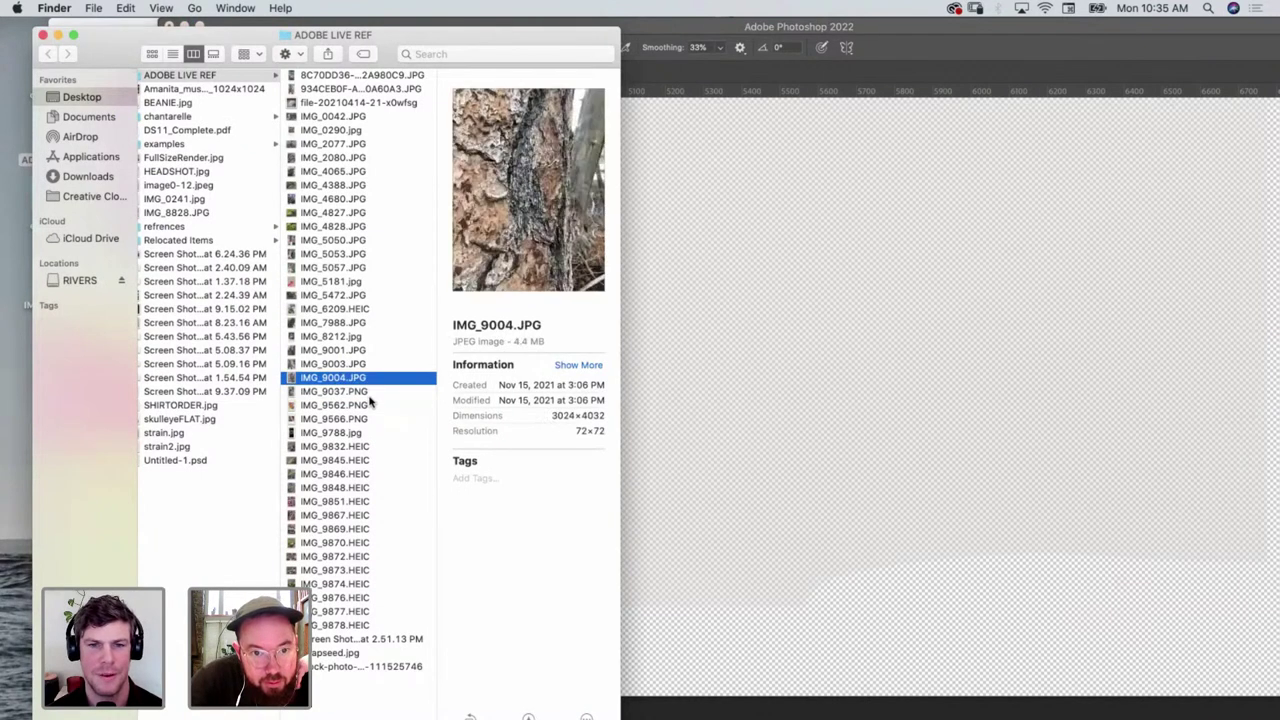
{"action": "key", "text": "Up"}
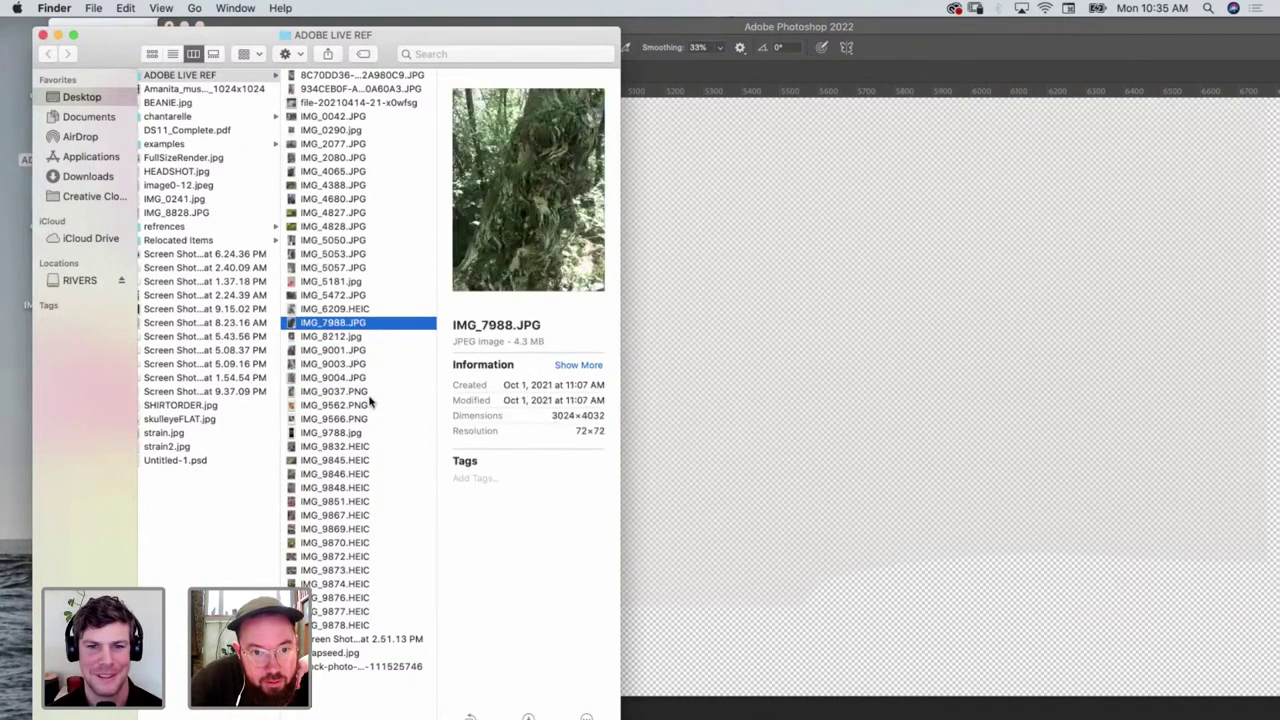
{"action": "key", "text": "Up"}
{"action": "key", "text": "Up"}
{"action": "key", "text": "Up"}
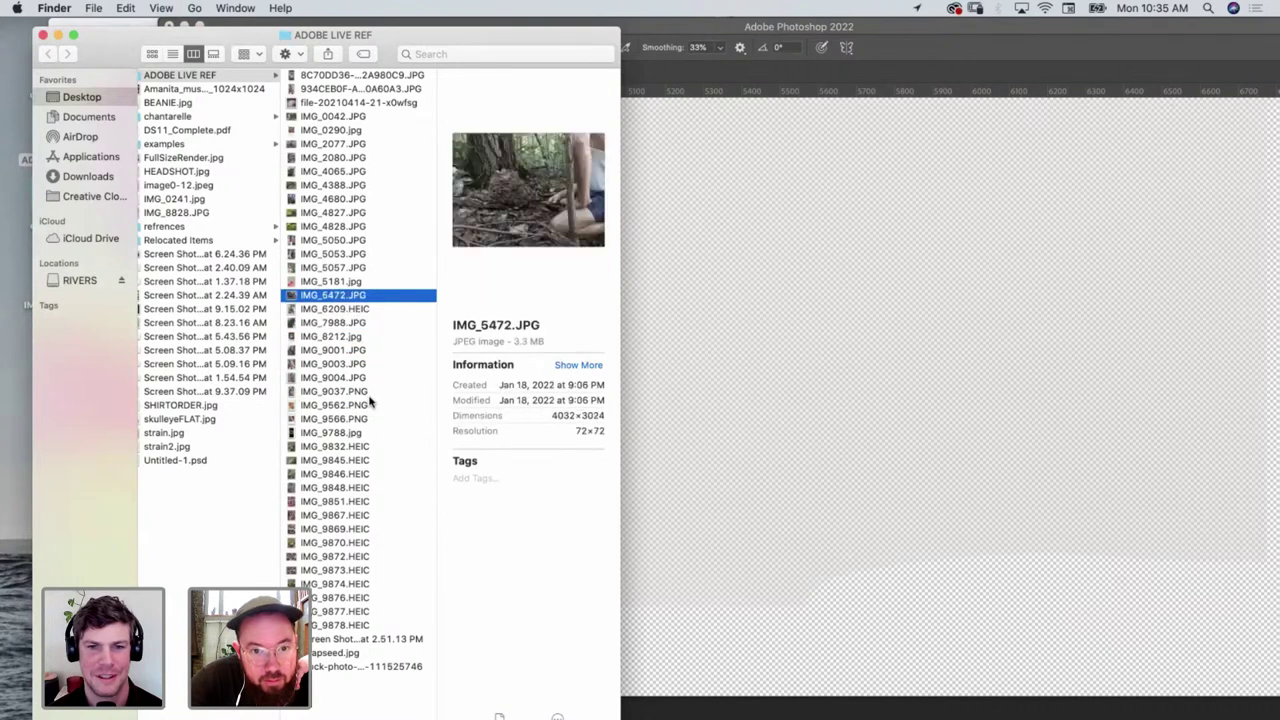
{"action": "key", "text": "Up"}
{"action": "key", "text": "Up"}
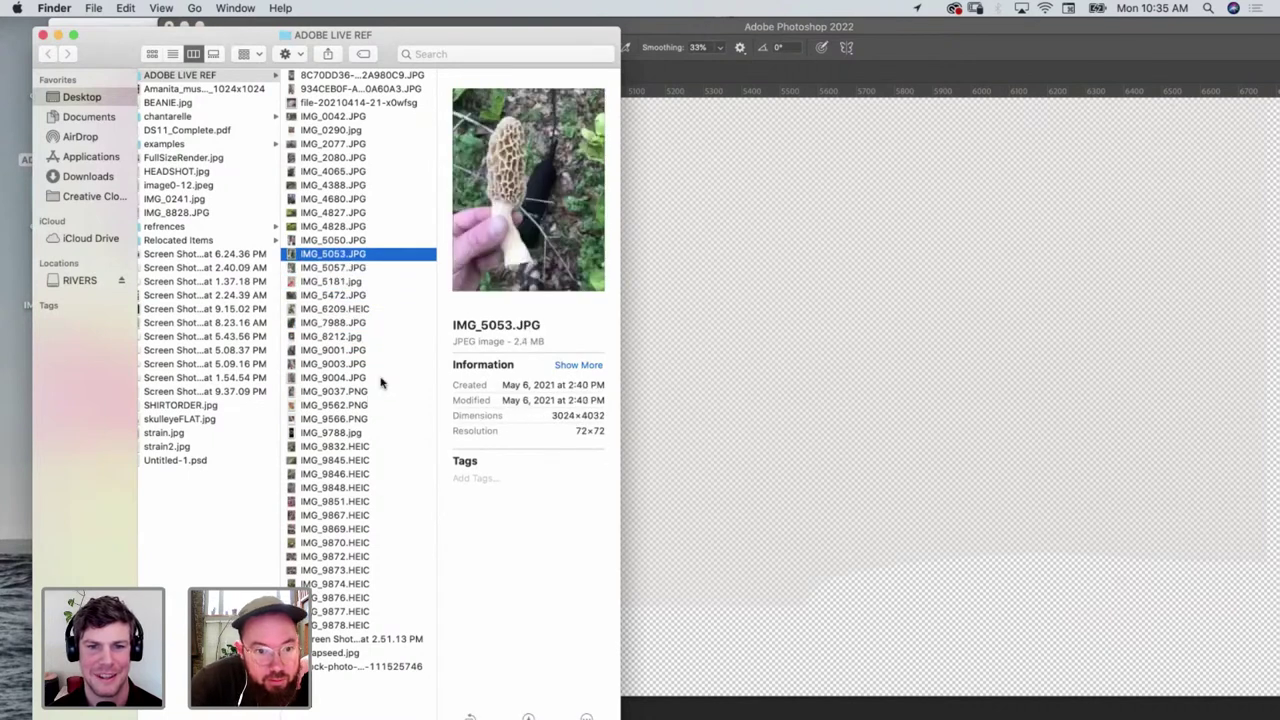
Open IMG_9832.HEIC in Preview and zoom in on the mushroom cluster on the log
{"action": "left_click", "coordinate": [343, 461]}
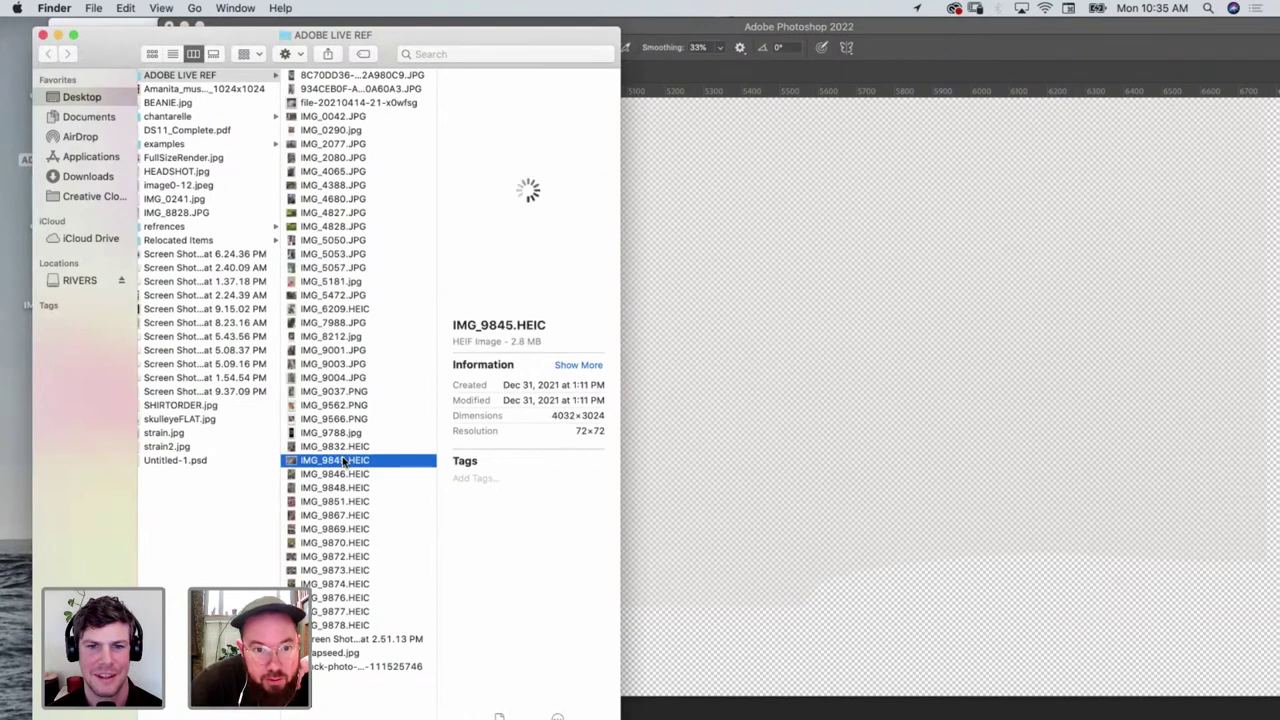
{"action": "key", "text": "Up"}
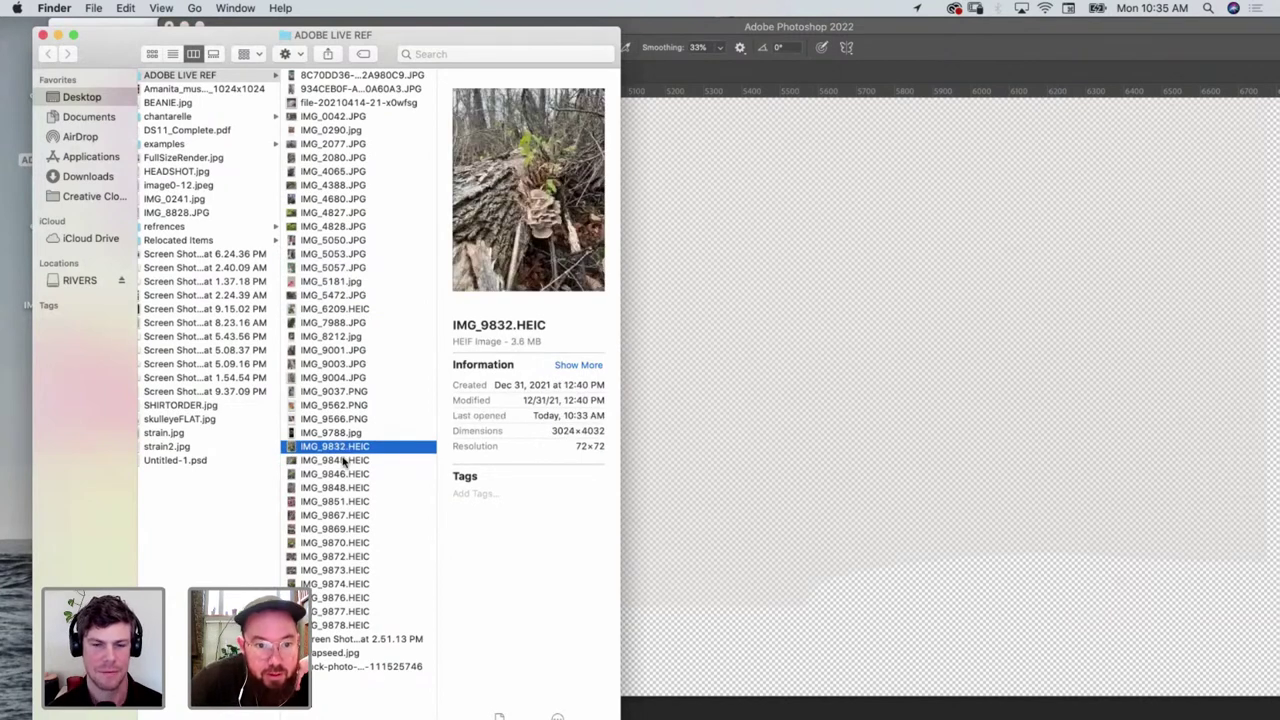
{"action": "double_click", "coordinate": [347, 448]}
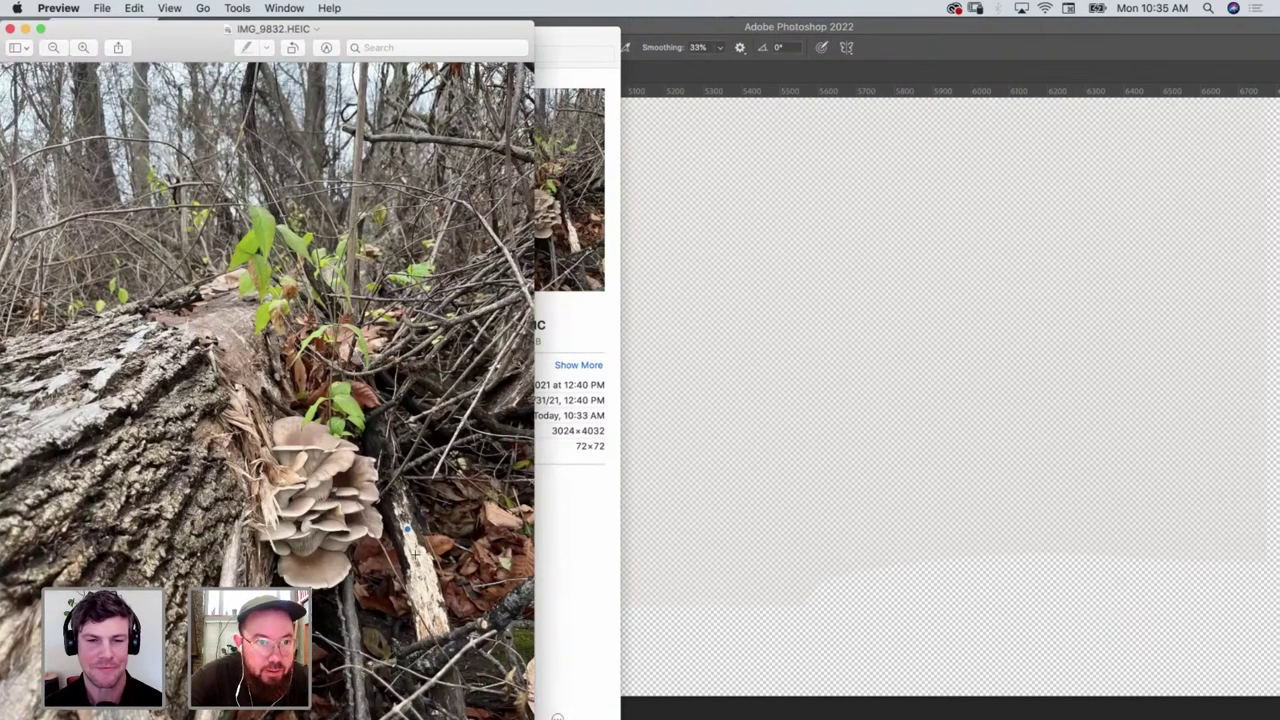
{"action": "left_click", "coordinate": [83, 47]}
{"action": "left_click", "coordinate": [83, 47]}
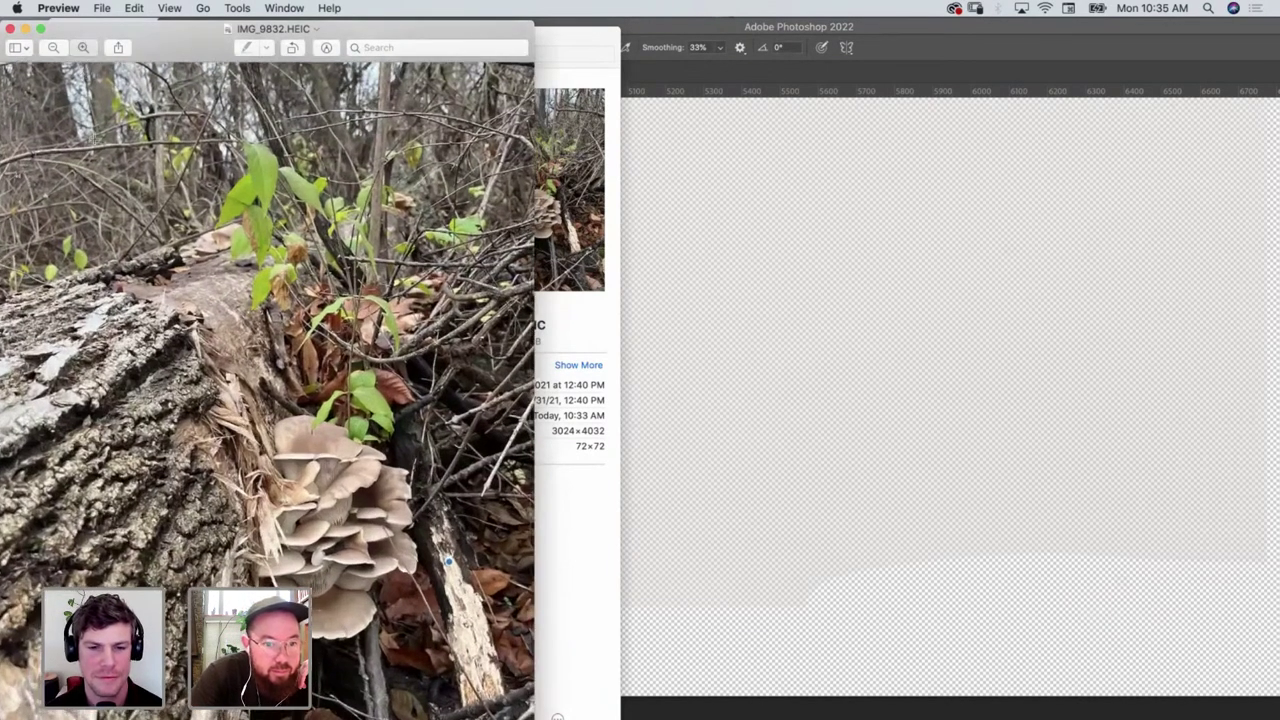
{"action": "scroll", "coordinate": [407, 442], "scroll_direction": "right", "scroll_amount": 2}
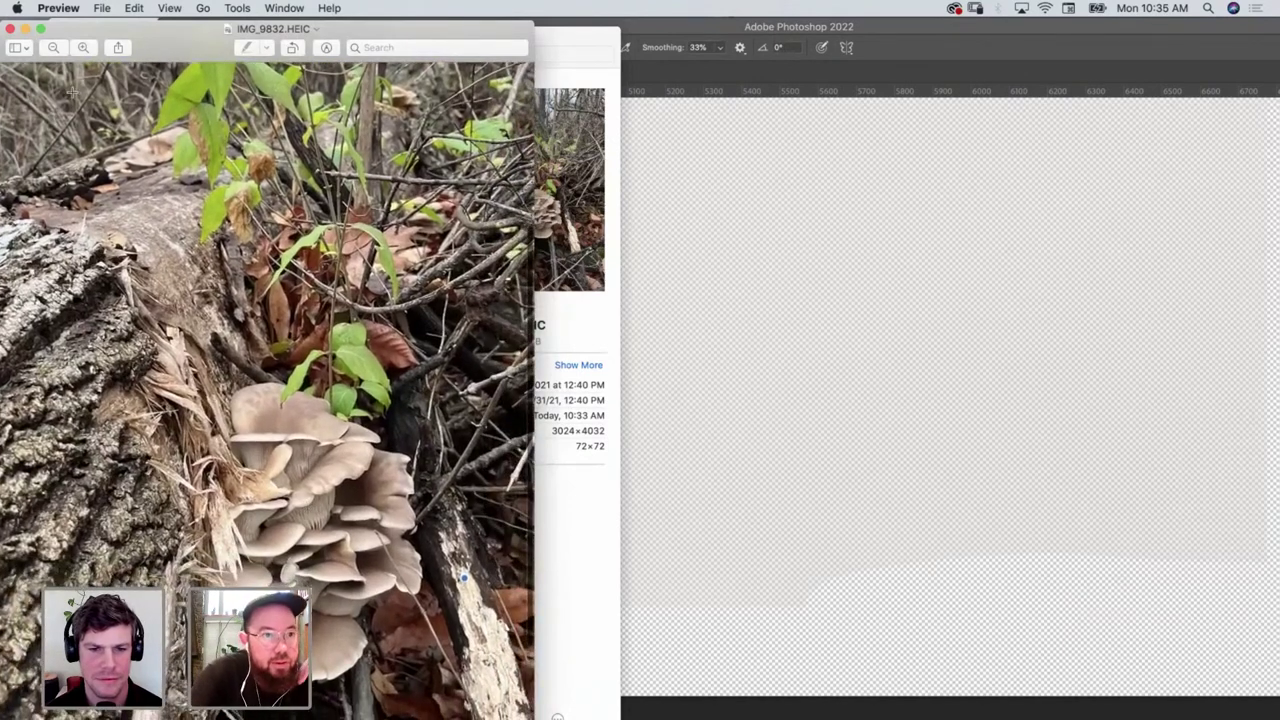
Enlarge the mushroom photo, switch to facemelter.psd in Photoshop, add a new layer above Background copy and place its window beside the photo
{"action": "left_click", "coordinate": [83, 47]}
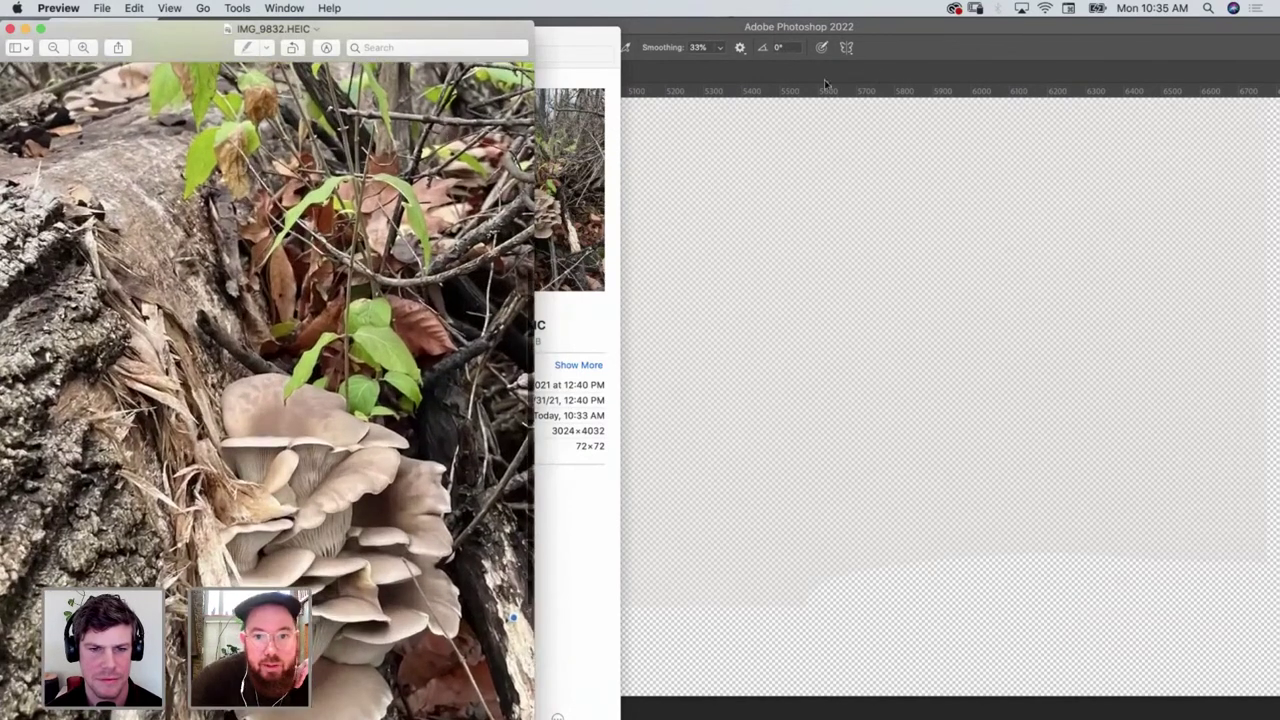
{"action": "left_click", "coordinate": [868, 27]}
{"action": "left_click_drag", "start_coordinate": [391, 30], "coordinate": [680, 30]}
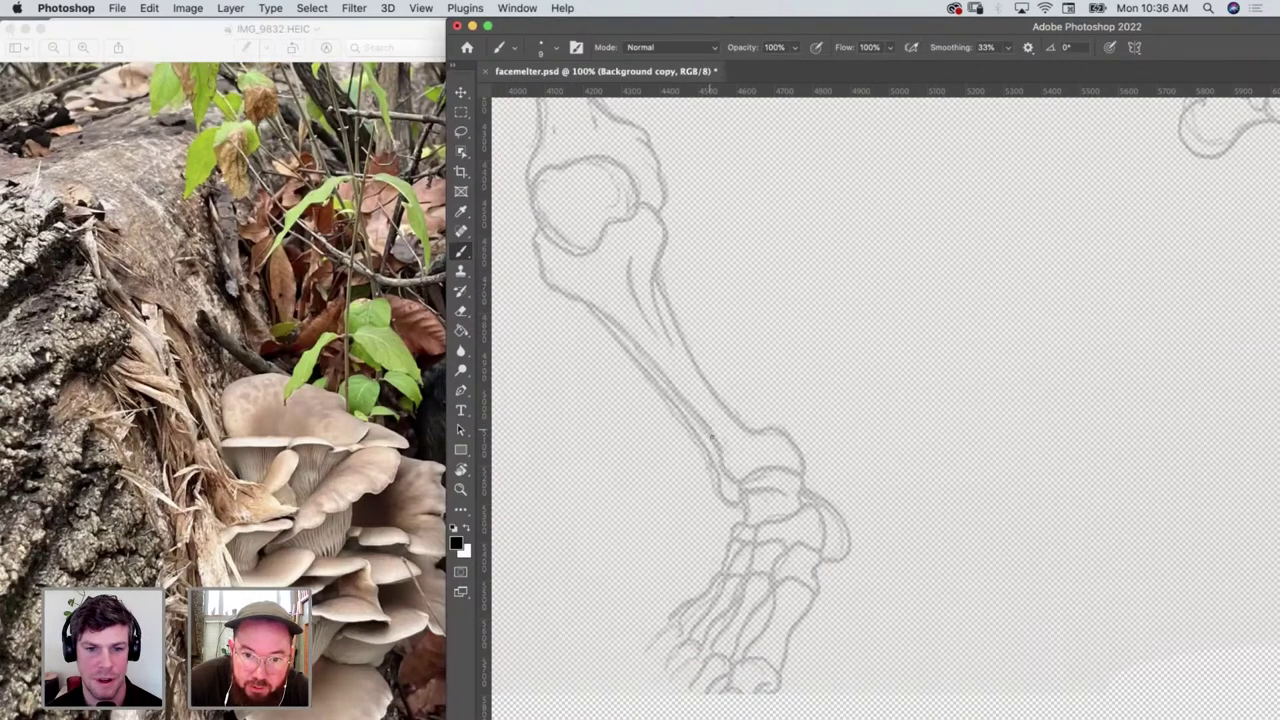
{"action": "left_click_drag", "start_coordinate": [738, 24], "coordinate": [405, 55]}
{"action": "double_click", "coordinate": [405, 55]}
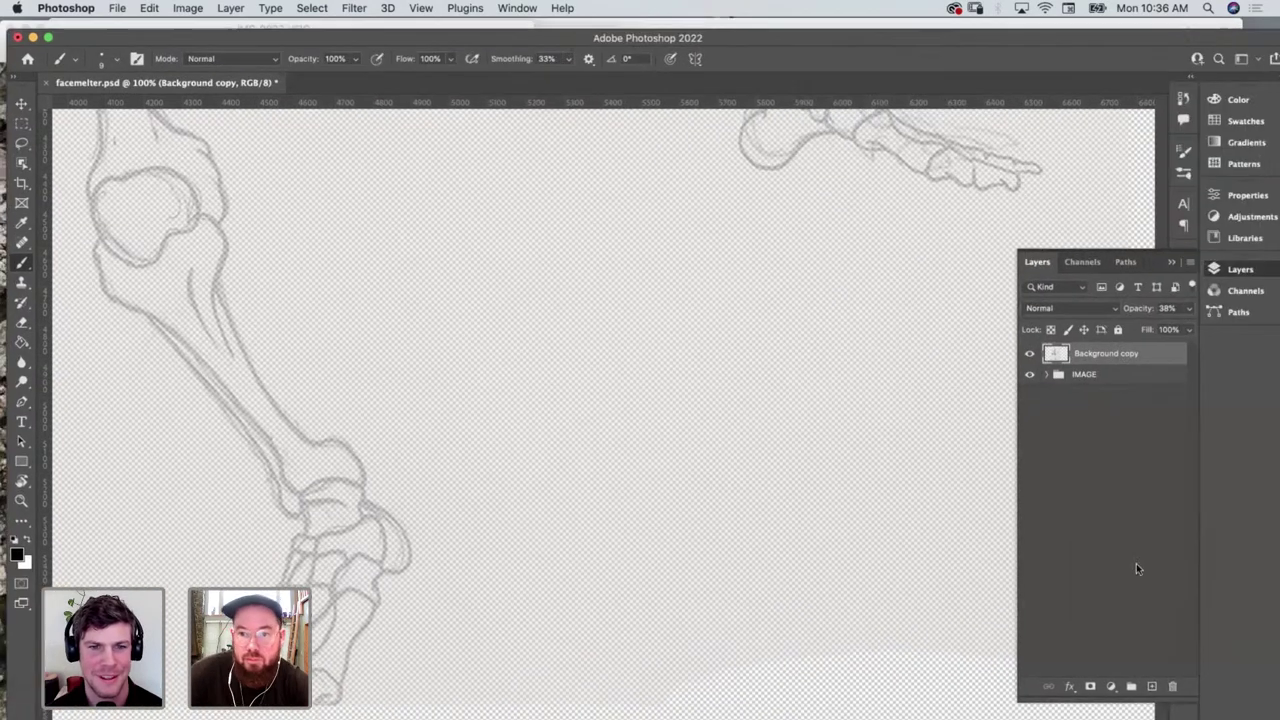
{"action": "left_click", "coordinate": [1151, 686]}
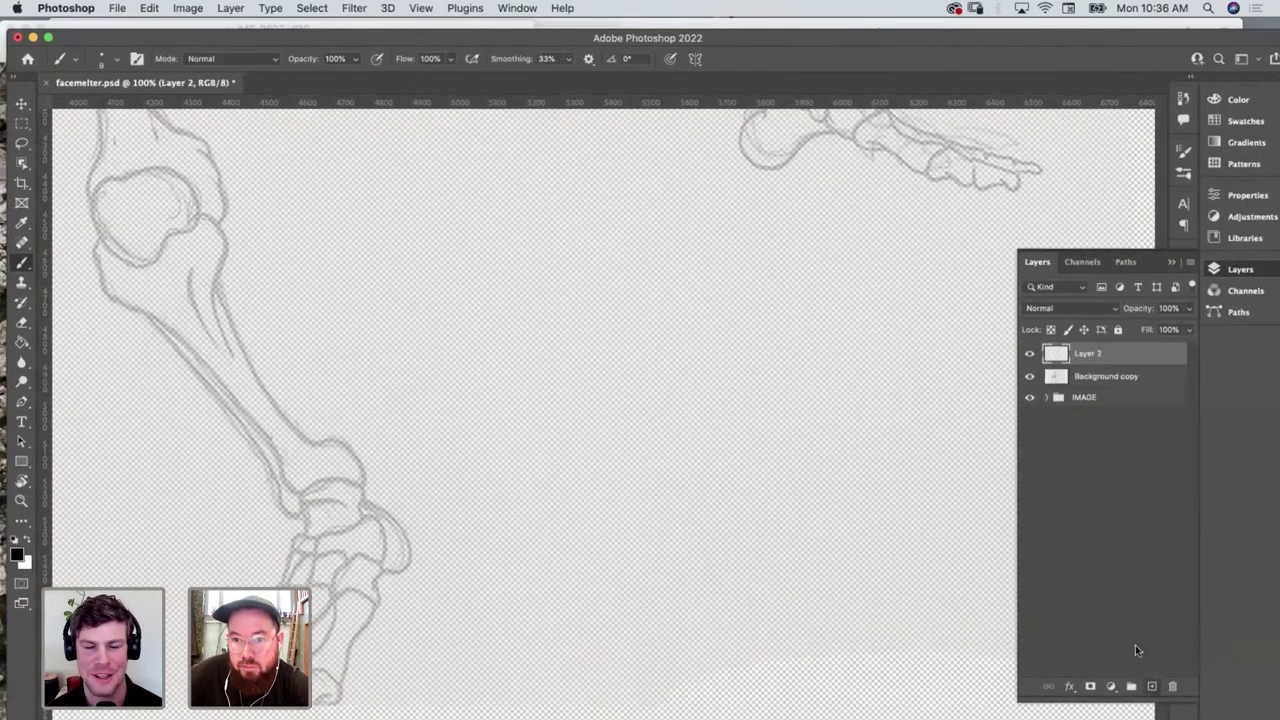
{"action": "double_click", "coordinate": [384, 34]}
{"action": "left_click_drag", "start_coordinate": [645, 62], "coordinate": [719, 36]}
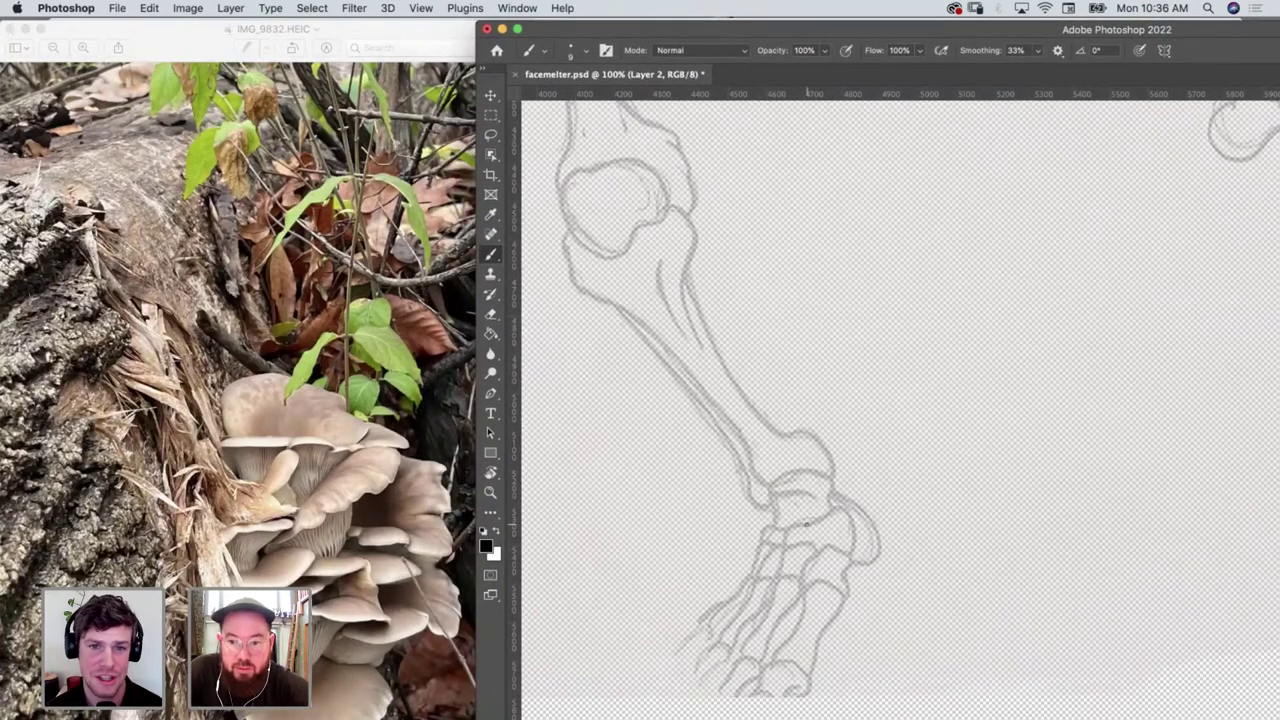
Ink a wavy mushroom cap with a short gilled stem on the sketched shin bone just above the ankle
{"action": "scroll", "coordinate": [800, 523], "scroll_direction": "down", "scroll_amount": 3}
{"action": "scroll", "coordinate": [800, 523], "scroll_direction": "right", "scroll_amount": 1}
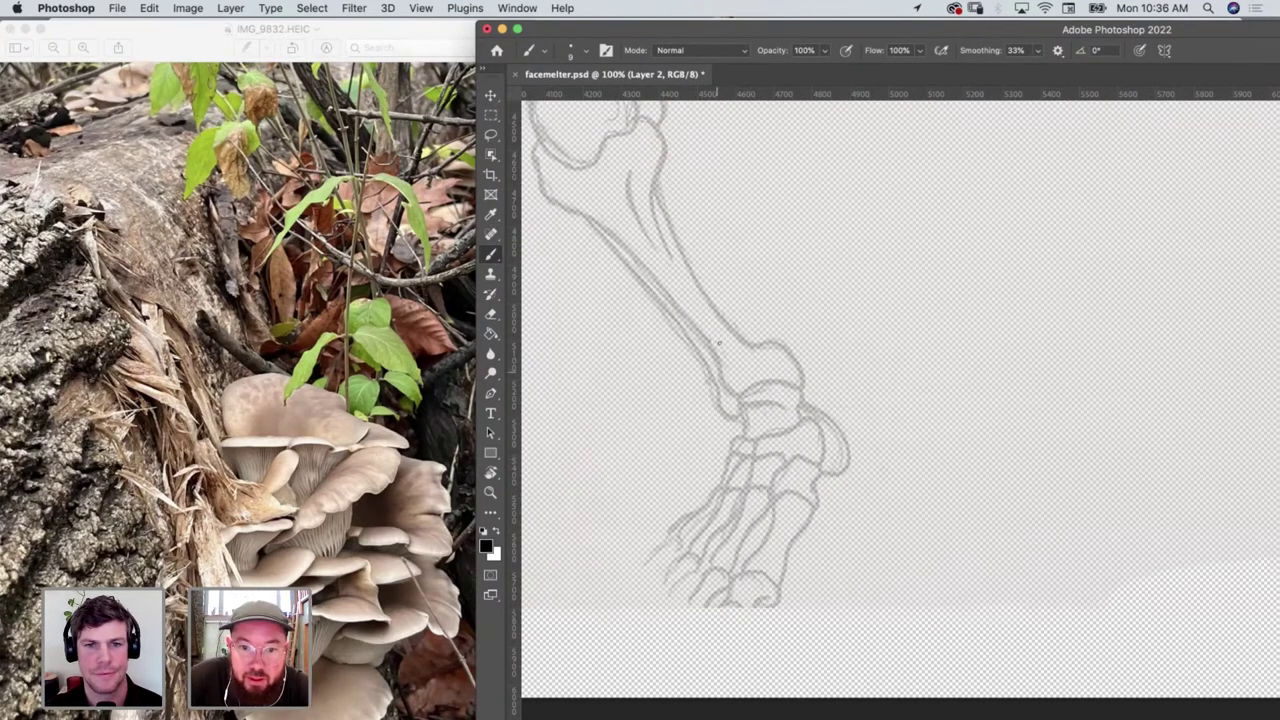
{"action": "mouse_move", "coordinate": [706, 336]}
{"action": "left_mouse_down"}
{"action": "mouse_move", "coordinate": [716, 350]}
{"action": "mouse_move", "coordinate": [766, 304]}
{"action": "mouse_move", "coordinate": [738, 298]}
{"action": "mouse_move", "coordinate": [706, 336]}
{"action": "left_mouse_up"}
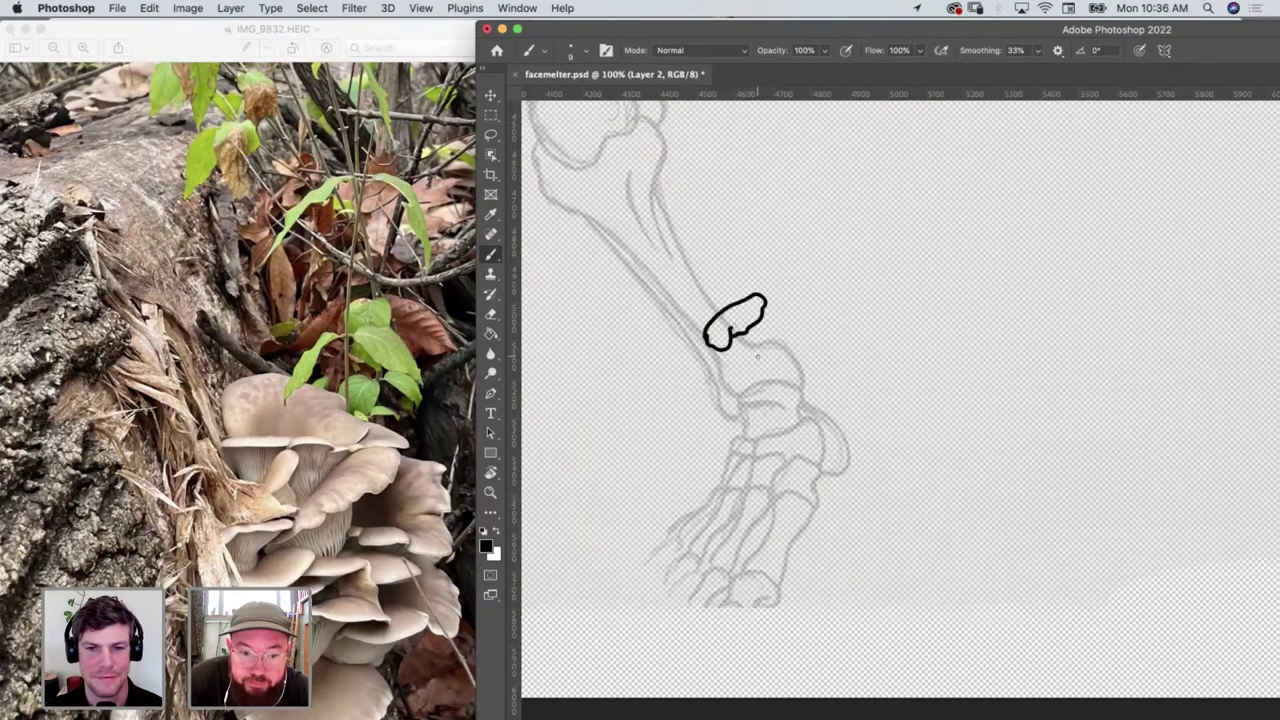
{"action": "key", "text": "e"}
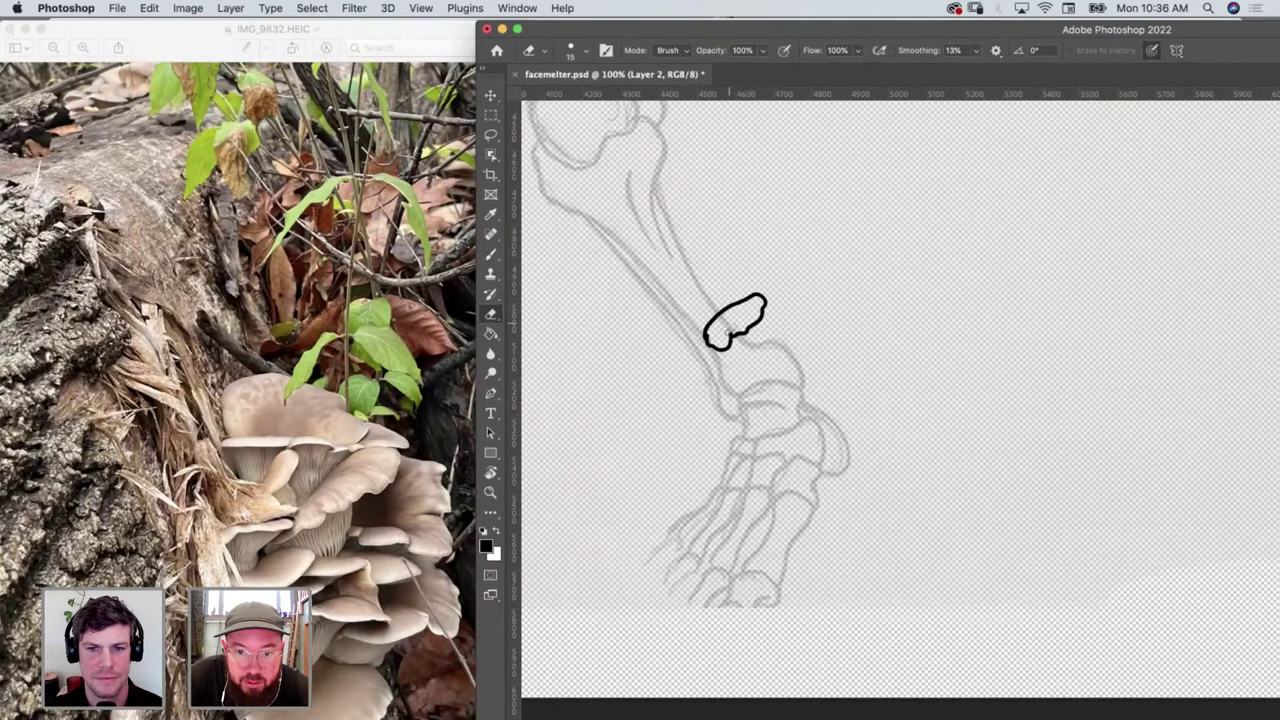
{"action": "key", "text": "b"}
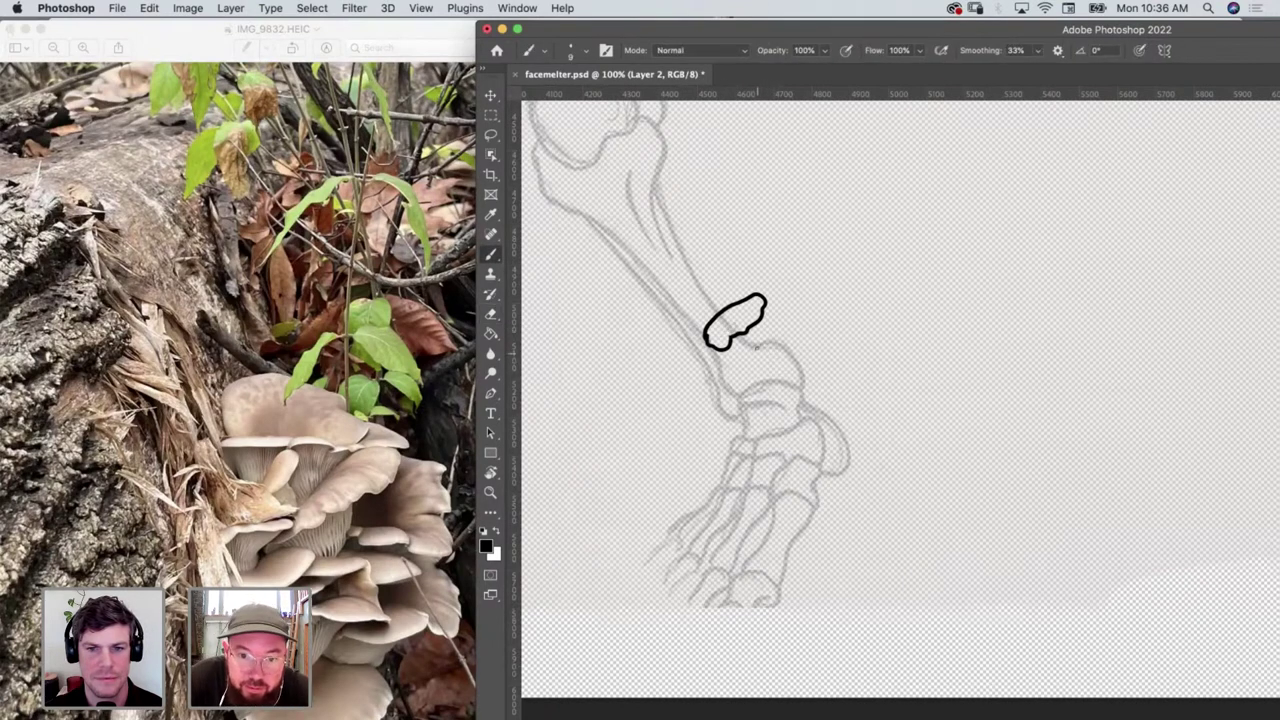
{"action": "mouse_move", "coordinate": [755, 322]}
{"action": "left_mouse_down"}
{"action": "mouse_move", "coordinate": [740, 360]}
{"action": "mouse_move", "coordinate": [746, 336]}
{"action": "mouse_move", "coordinate": [735, 340]}
{"action": "mouse_move", "coordinate": [742, 360]}
{"action": "mouse_move", "coordinate": [726, 343]}
{"action": "left_mouse_up"}
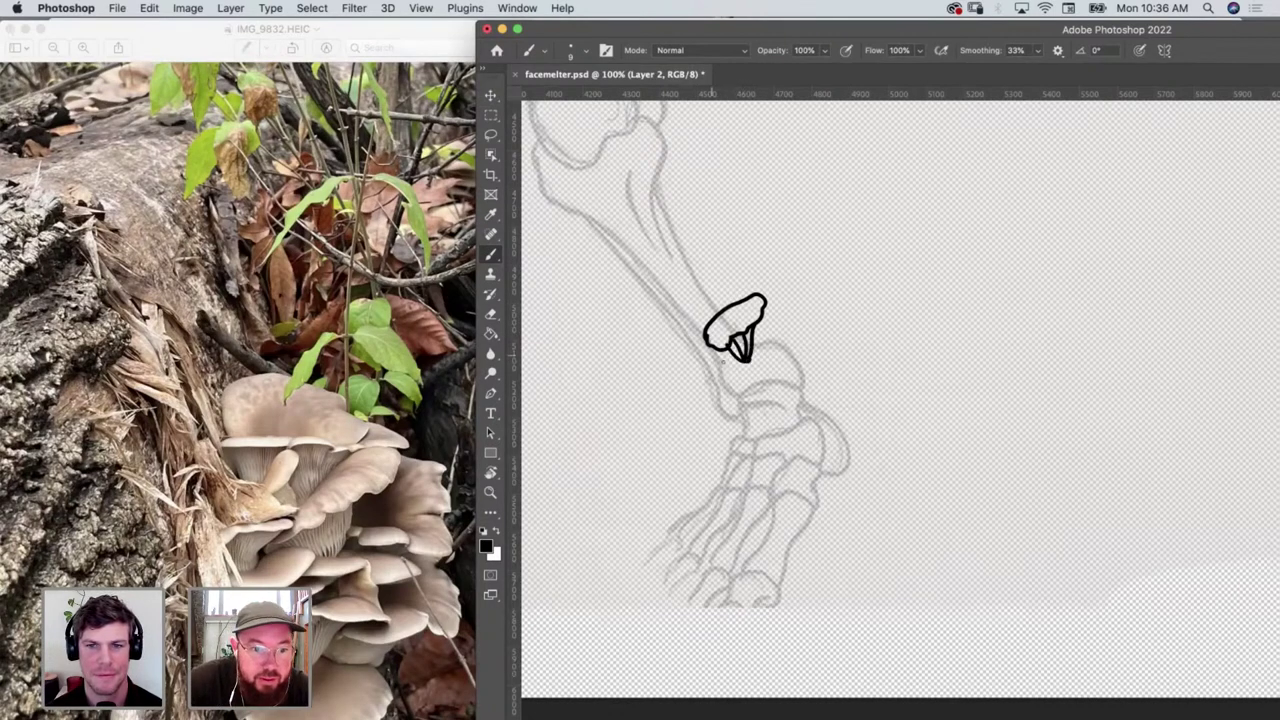
Ink more overlapping oyster mushrooms with gilled undersides around the first one, building the cluster up the shin bone
{"action": "mouse_move", "coordinate": [690, 316]}
{"action": "left_mouse_down"}
{"action": "mouse_move", "coordinate": [659, 330]}
{"action": "mouse_move", "coordinate": [675, 333]}
{"action": "mouse_move", "coordinate": [697, 316]}
{"action": "mouse_move", "coordinate": [685, 339]}
{"action": "mouse_move", "coordinate": [672, 334]}
{"action": "mouse_move", "coordinate": [704, 347]}
{"action": "mouse_move", "coordinate": [684, 340]}
{"action": "mouse_move", "coordinate": [705, 345]}
{"action": "mouse_move", "coordinate": [692, 342]}
{"action": "mouse_move", "coordinate": [698, 303]}
{"action": "mouse_move", "coordinate": [697, 322]}
{"action": "mouse_move", "coordinate": [740, 287]}
{"action": "mouse_move", "coordinate": [698, 306]}
{"action": "left_mouse_up"}
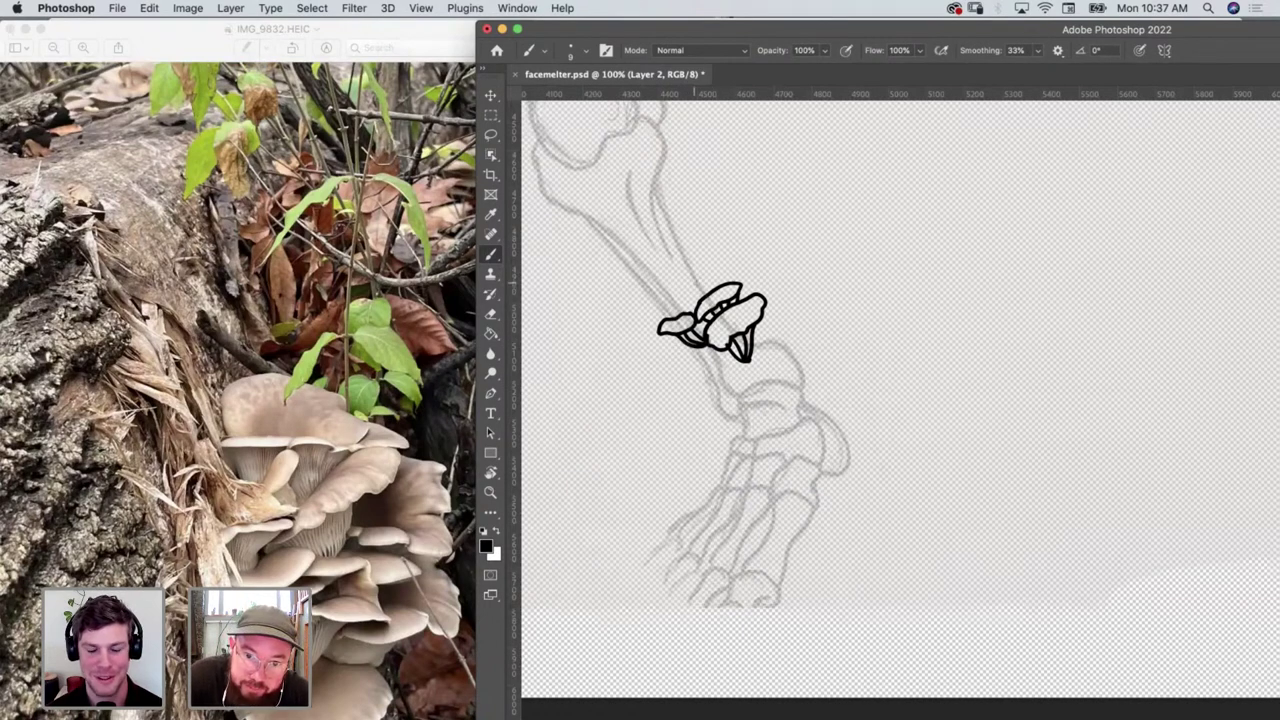
{"action": "mouse_move", "coordinate": [691, 284]}
{"action": "left_mouse_down"}
{"action": "mouse_move", "coordinate": [725, 241]}
{"action": "mouse_move", "coordinate": [724, 270]}
{"action": "mouse_move", "coordinate": [693, 275]}
{"action": "mouse_move", "coordinate": [732, 284]}
{"action": "left_mouse_up"}
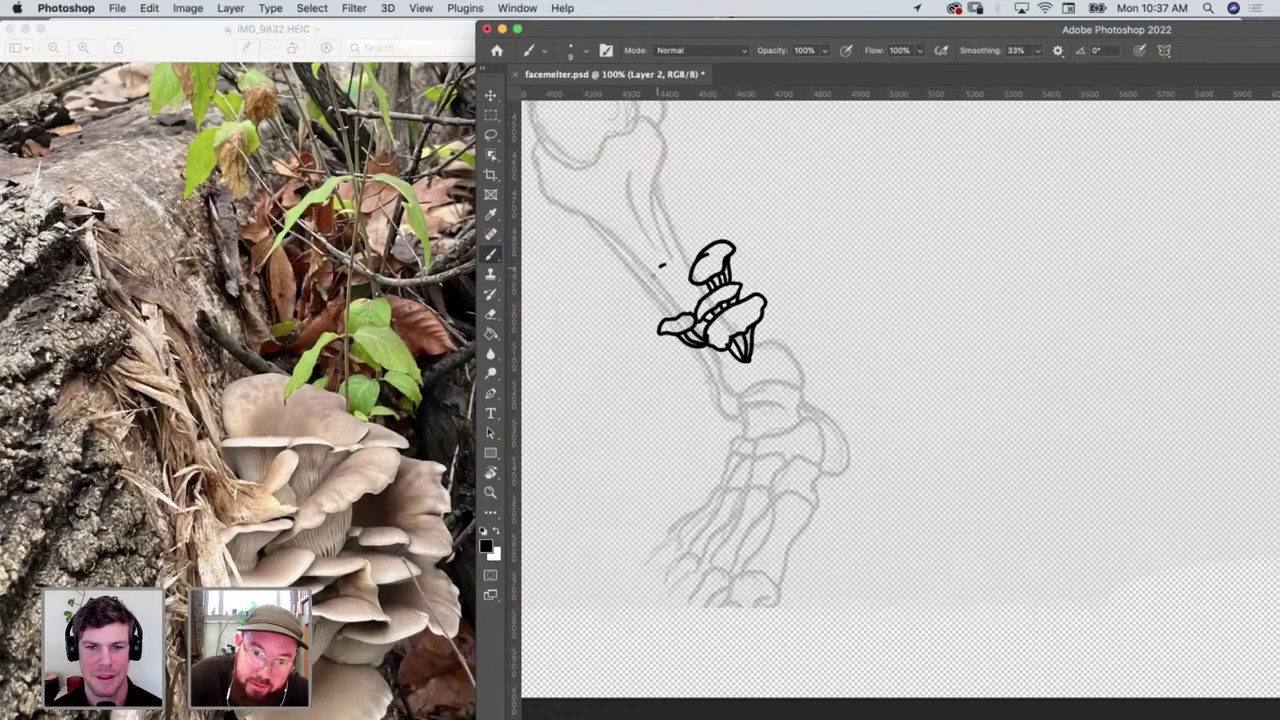
{"action": "mouse_move", "coordinate": [663, 266]}
{"action": "left_mouse_down"}
{"action": "mouse_move", "coordinate": [635, 295]}
{"action": "mouse_move", "coordinate": [657, 308]}
{"action": "mouse_move", "coordinate": [665, 266]}
{"action": "mouse_move", "coordinate": [669, 300]}
{"action": "mouse_move", "coordinate": [695, 300]}
{"action": "mouse_move", "coordinate": [701, 248]}
{"action": "left_mouse_up"}
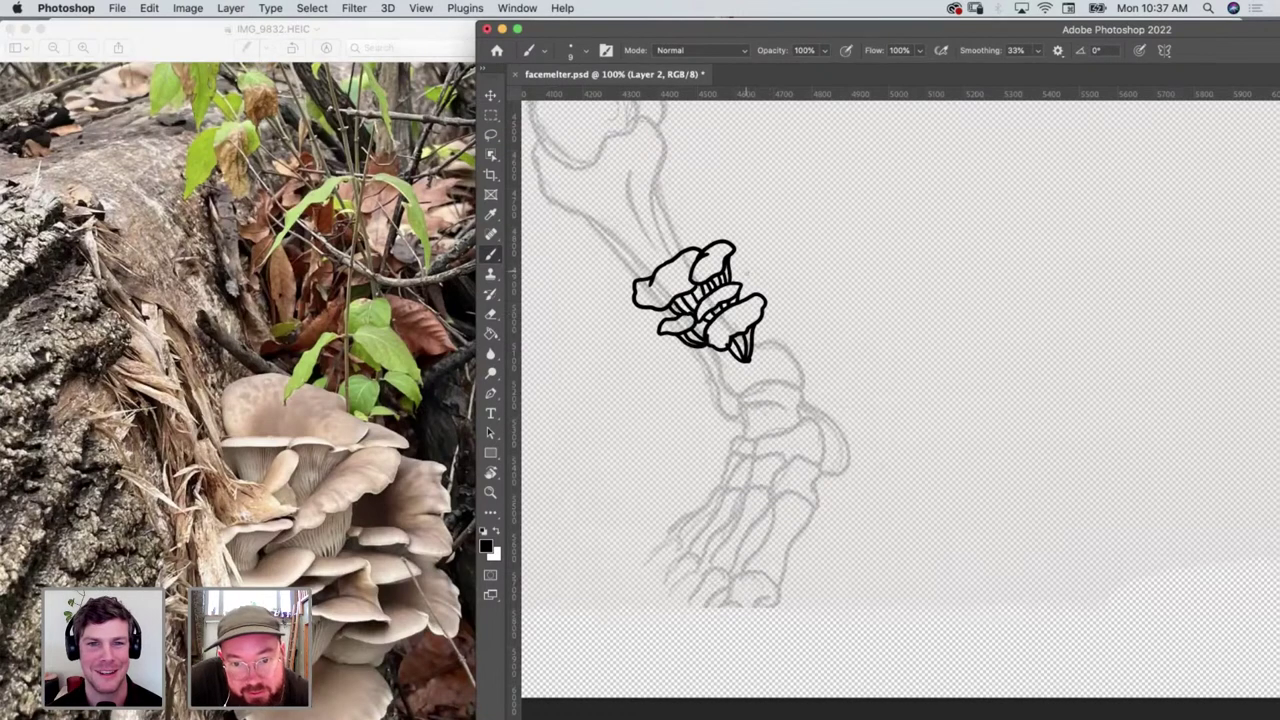
{"action": "mouse_move", "coordinate": [740, 284]}
{"action": "left_mouse_down"}
{"action": "mouse_move", "coordinate": [748, 258]}
{"action": "mouse_move", "coordinate": [732, 274]}
{"action": "mouse_move", "coordinate": [751, 293]}
{"action": "left_mouse_up"}
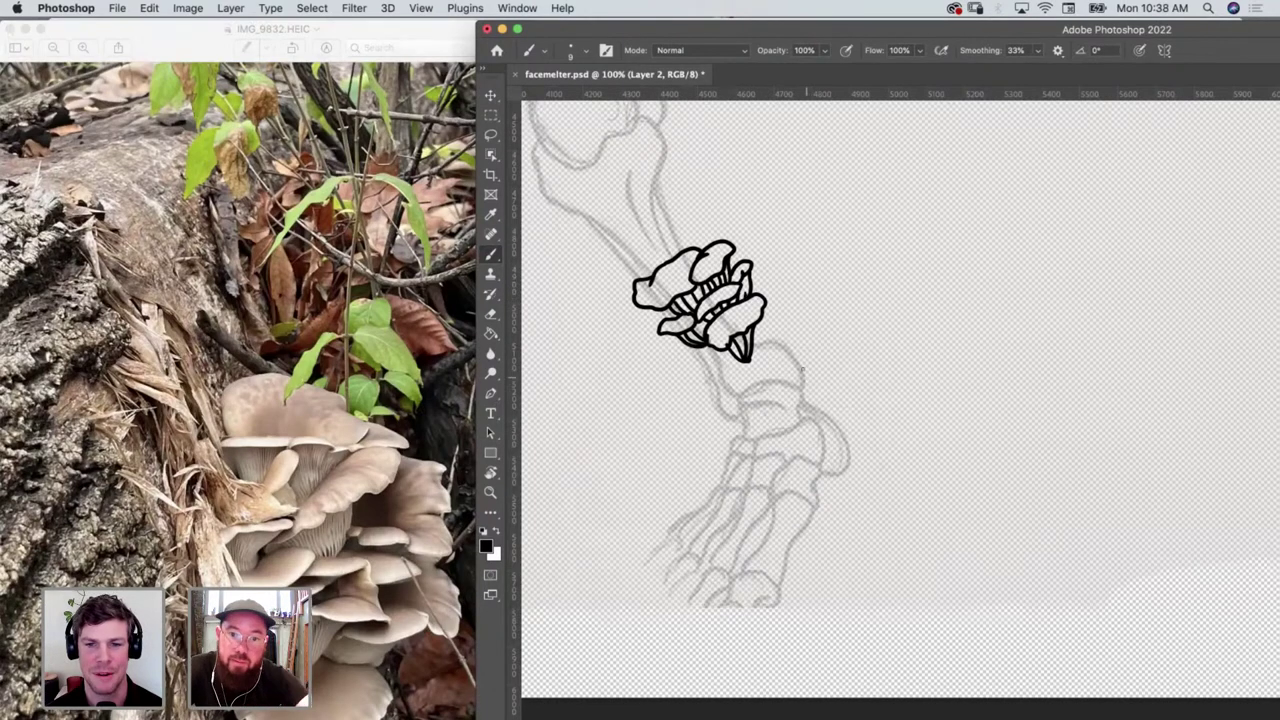
{"action": "scroll", "coordinate": [805, 360], "scroll_direction": "up", "scroll_amount": 5}
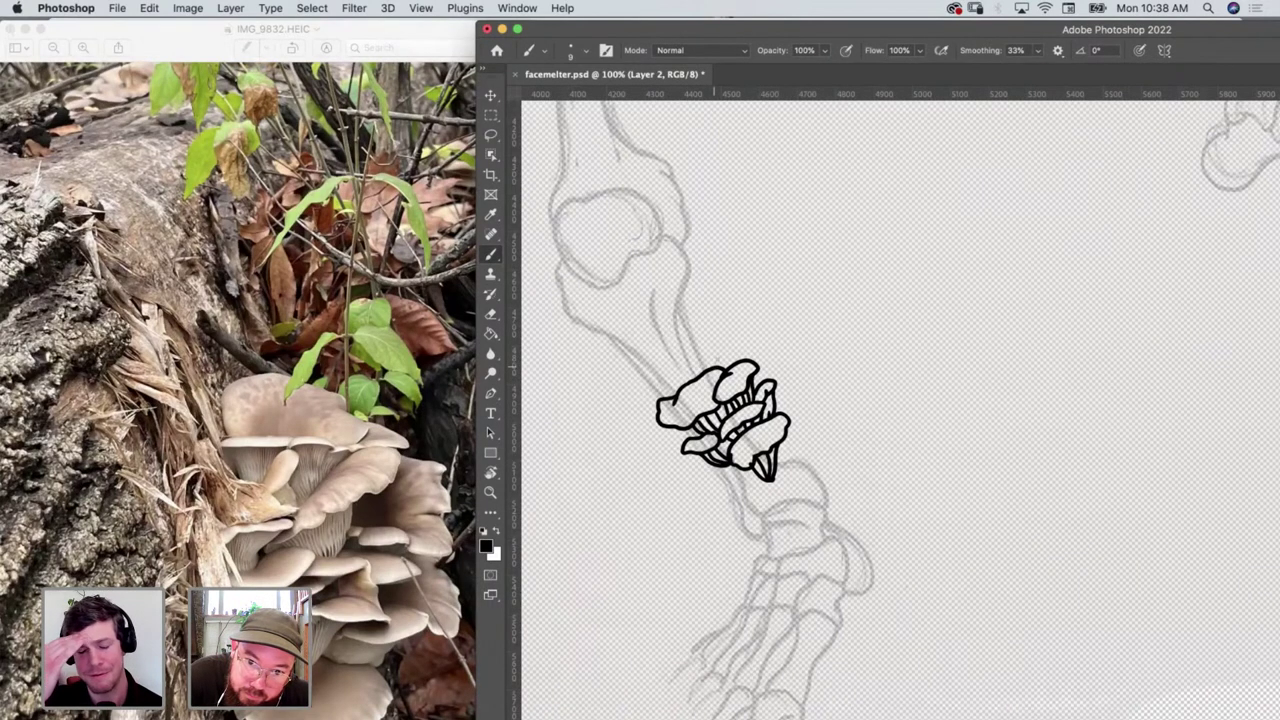
{"action": "mouse_move", "coordinate": [716, 368]}
{"action": "left_mouse_down"}
{"action": "mouse_move", "coordinate": [705, 333]}
{"action": "mouse_move", "coordinate": [734, 326]}
{"action": "mouse_move", "coordinate": [704, 312]}
{"action": "mouse_move", "coordinate": [697, 346]}
{"action": "mouse_move", "coordinate": [723, 346]}
{"action": "mouse_move", "coordinate": [674, 342]}
{"action": "mouse_move", "coordinate": [627, 368]}
{"action": "mouse_move", "coordinate": [655, 383]}
{"action": "mouse_move", "coordinate": [697, 346]}
{"action": "mouse_move", "coordinate": [670, 396]}
{"action": "mouse_move", "coordinate": [702, 371]}
{"action": "left_mouse_up"}
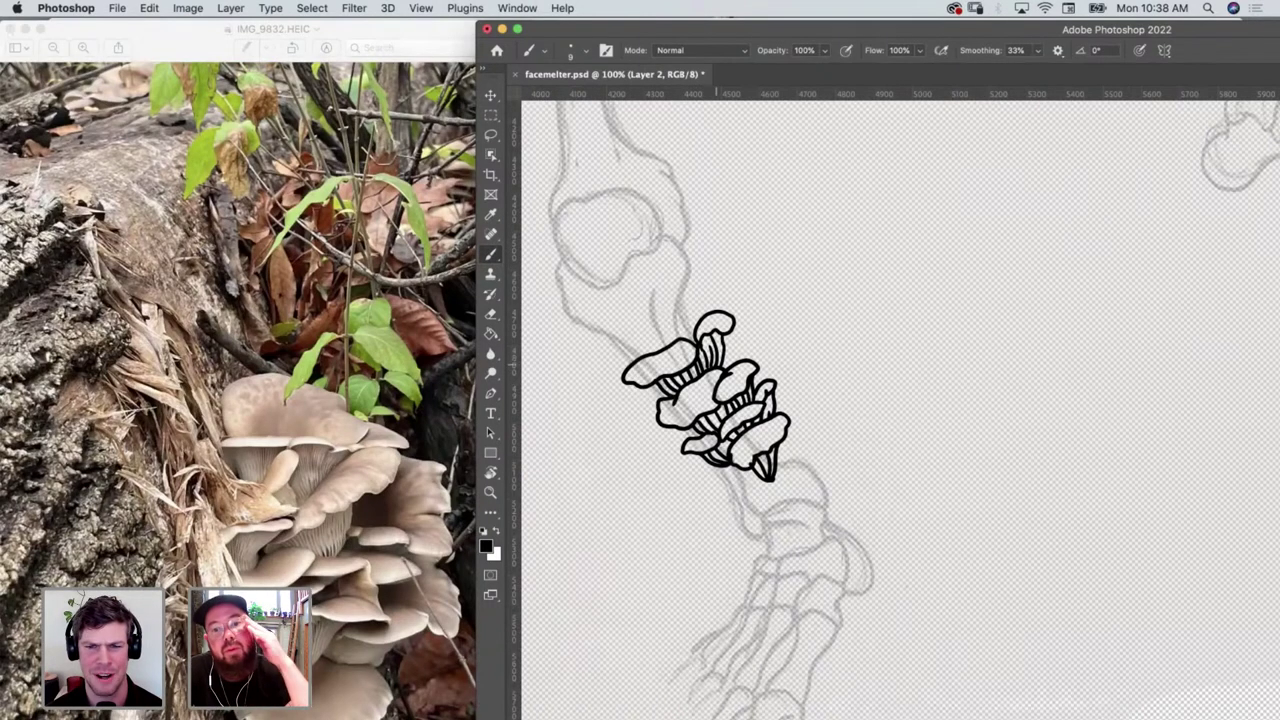
Close the mushroom photo, browse ADOBE LIVE REF from IMG_9845.HEIC onward and open IMG_9867.HEIC in Preview
{"action": "scroll", "coordinate": [702, 370], "scroll_direction": "up", "scroll_amount": 5}
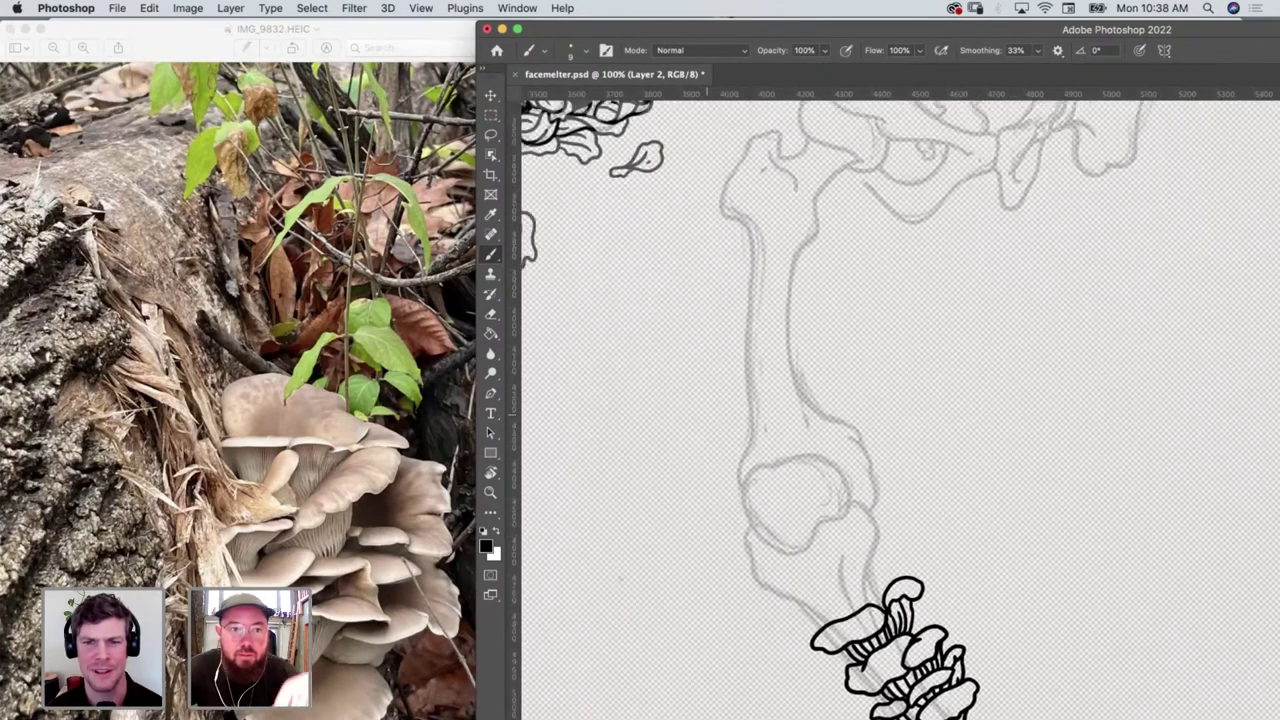
{"action": "left_click", "coordinate": [139, 47]}
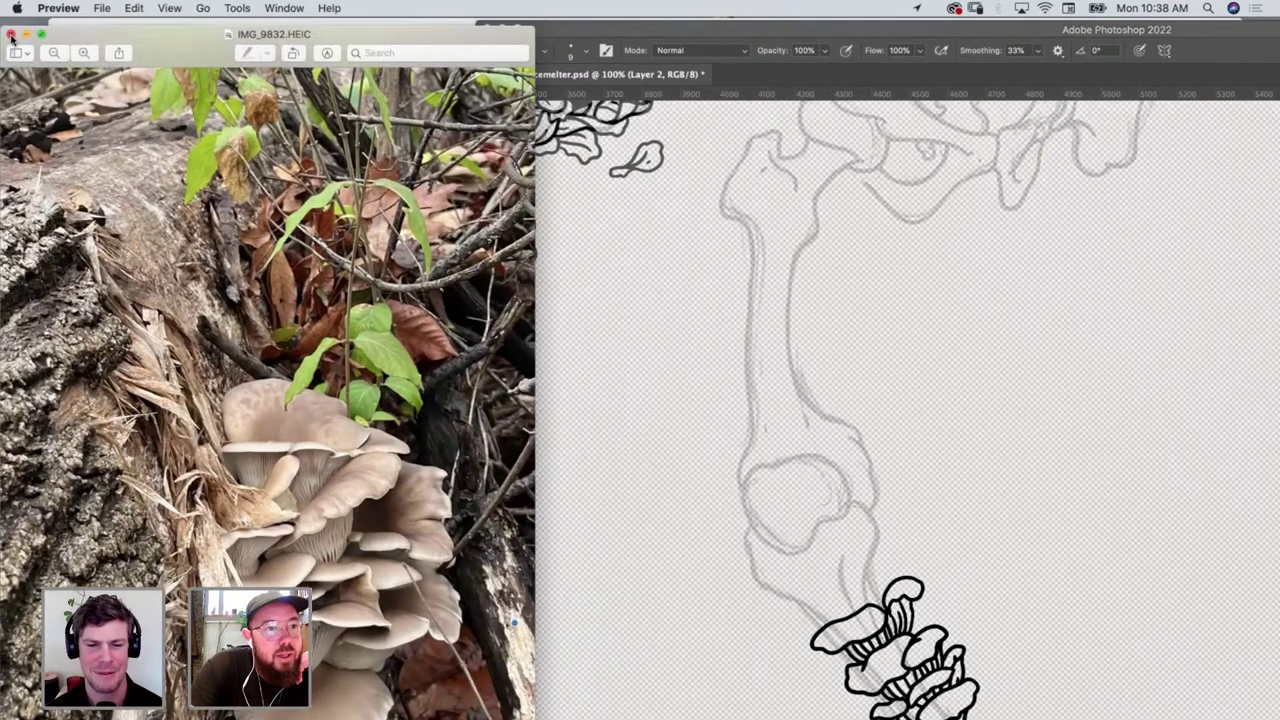
{"action": "key", "text": "super+o"}
{"action": "left_click", "coordinate": [365, 464]}
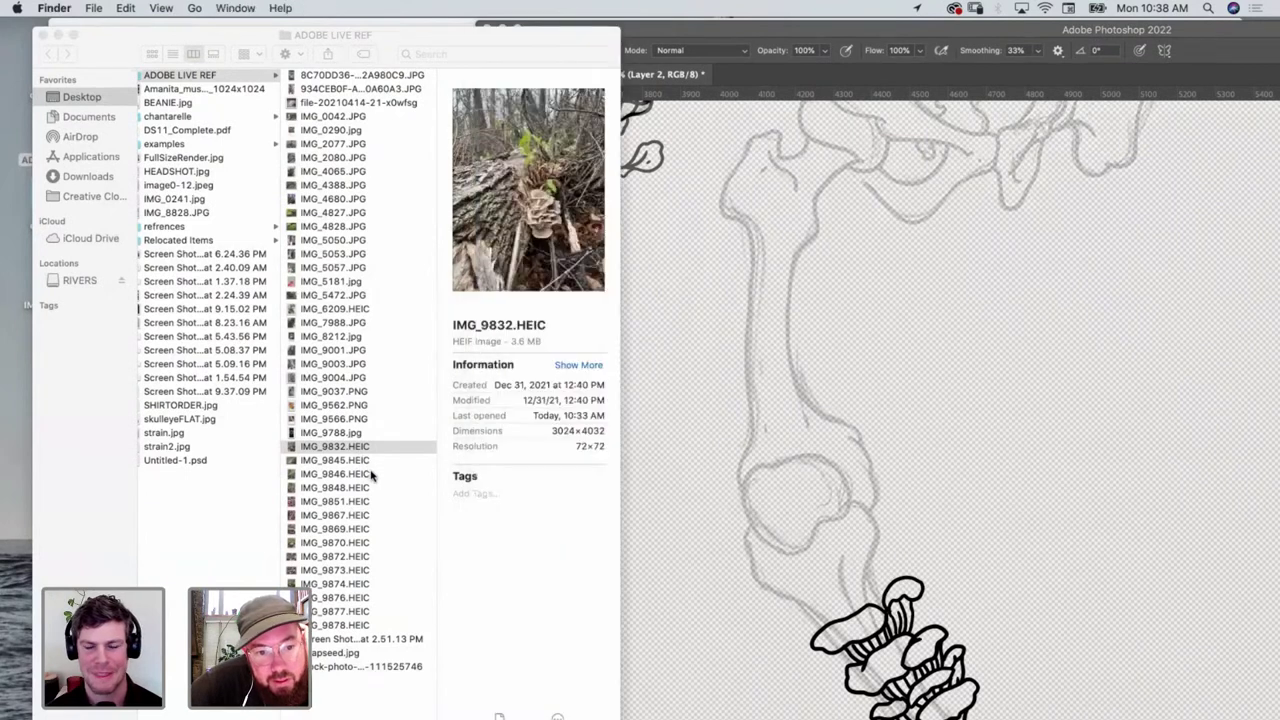
{"action": "key", "text": "Down"}
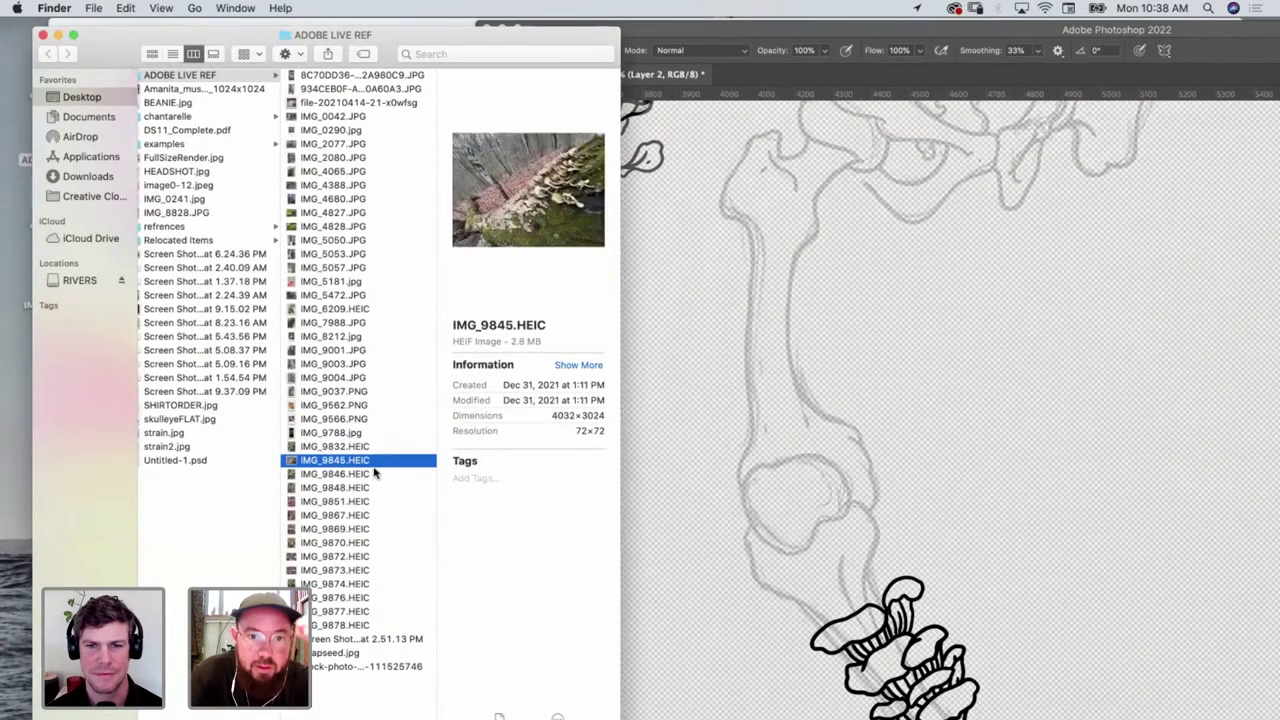
{"action": "key", "text": "Down"}
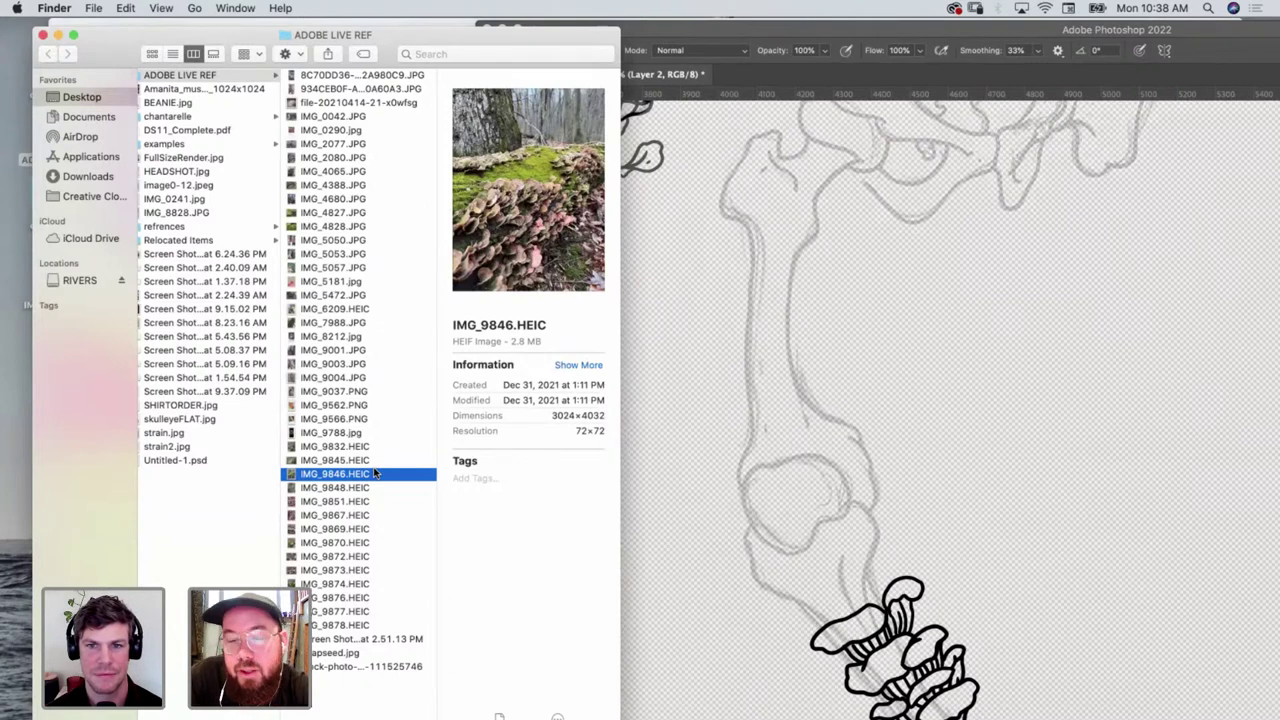
{"action": "key", "text": "Down"}
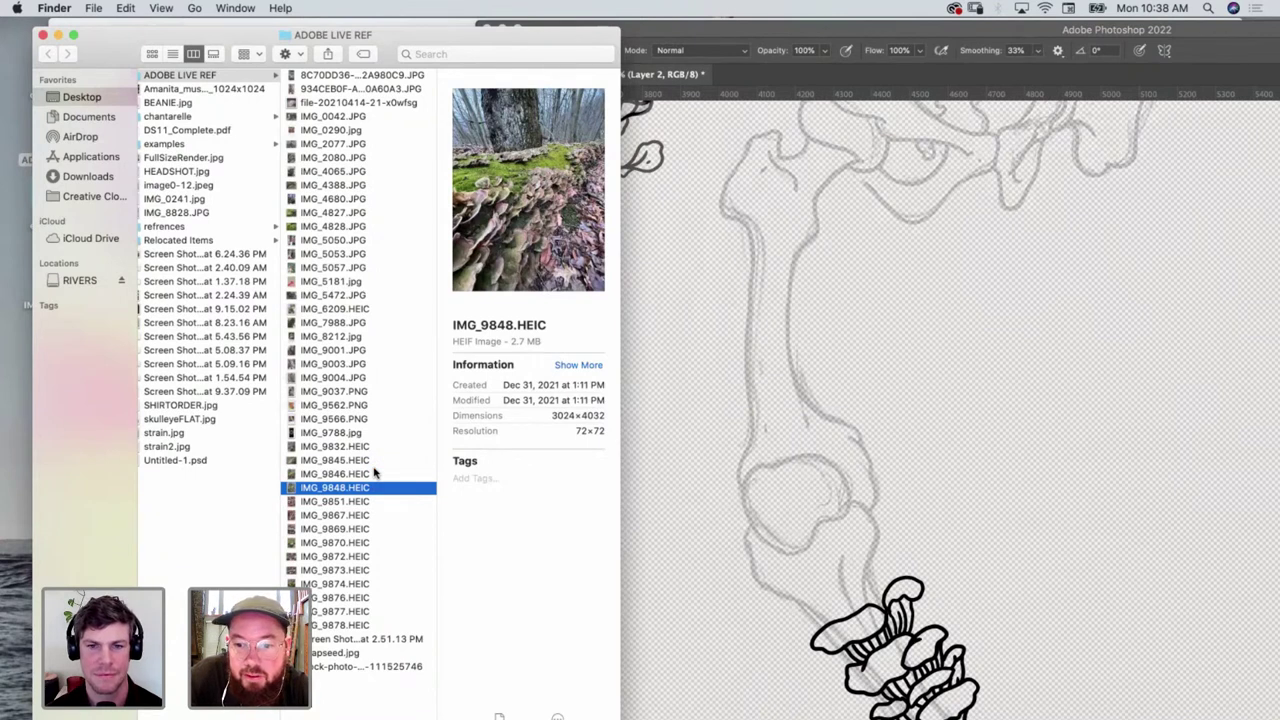
{"action": "key", "text": "Down"}
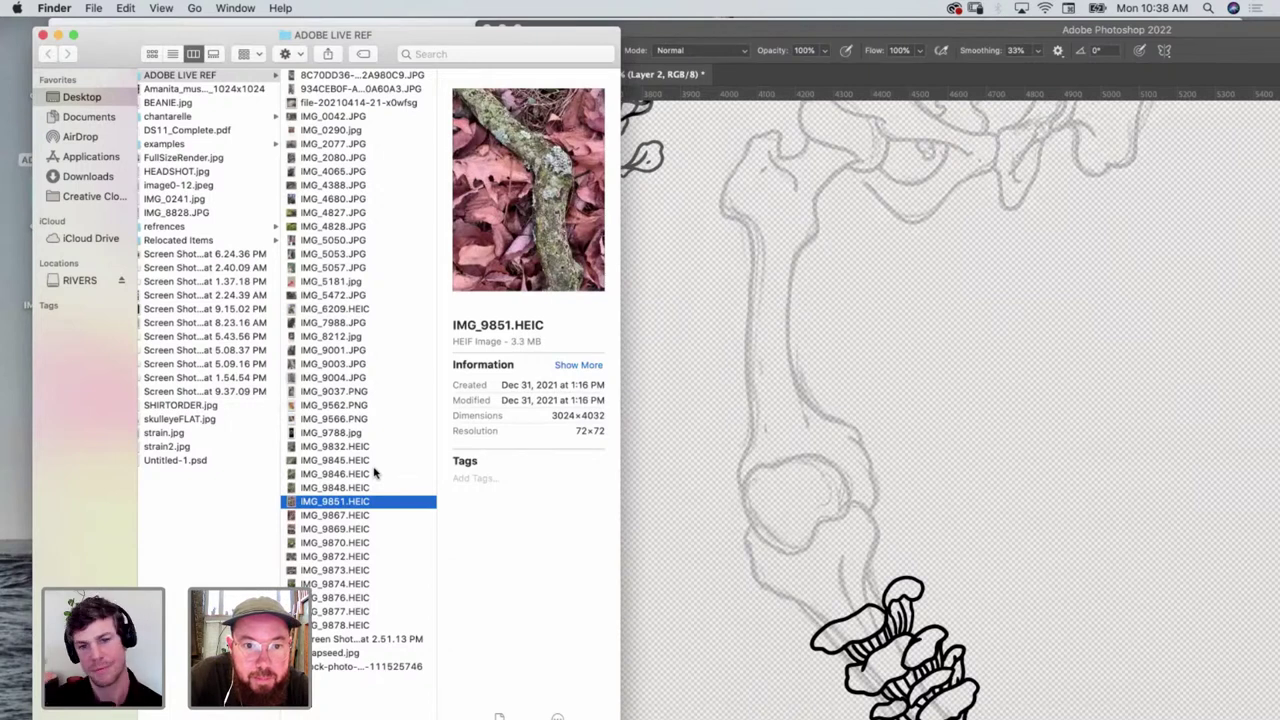
{"action": "key", "text": "Down"}
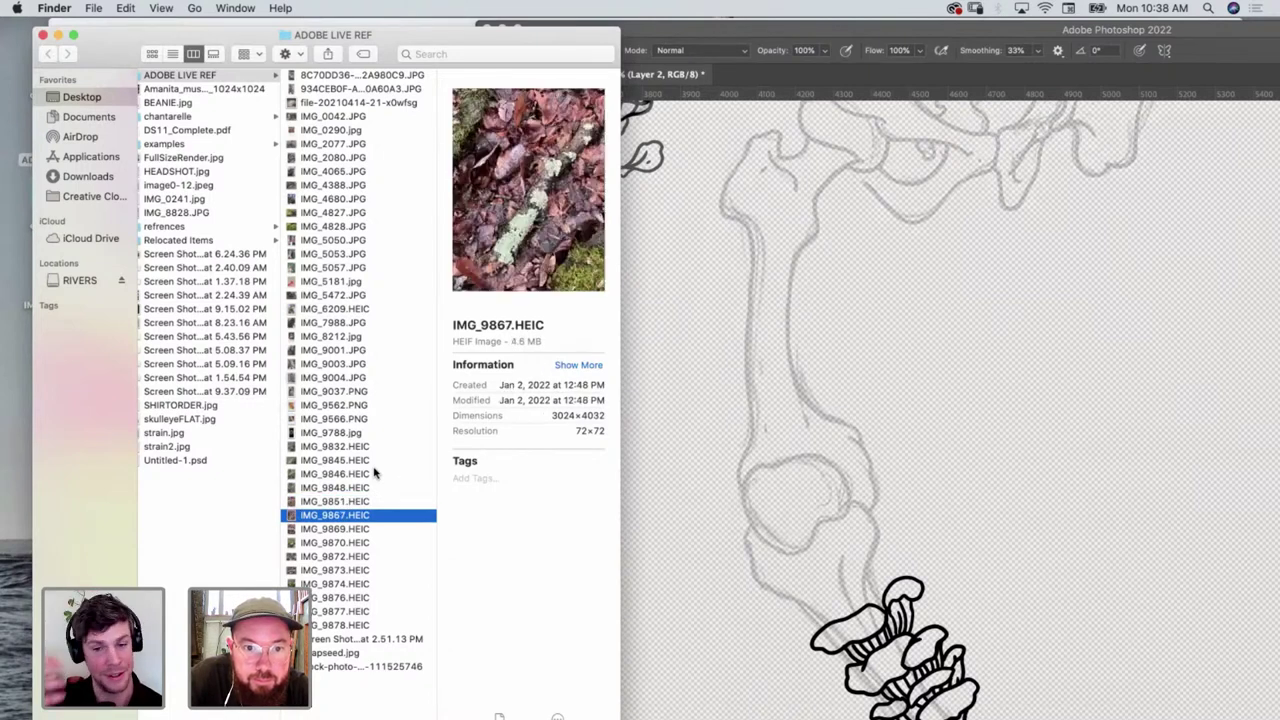
{"action": "double_click", "coordinate": [345, 518]}
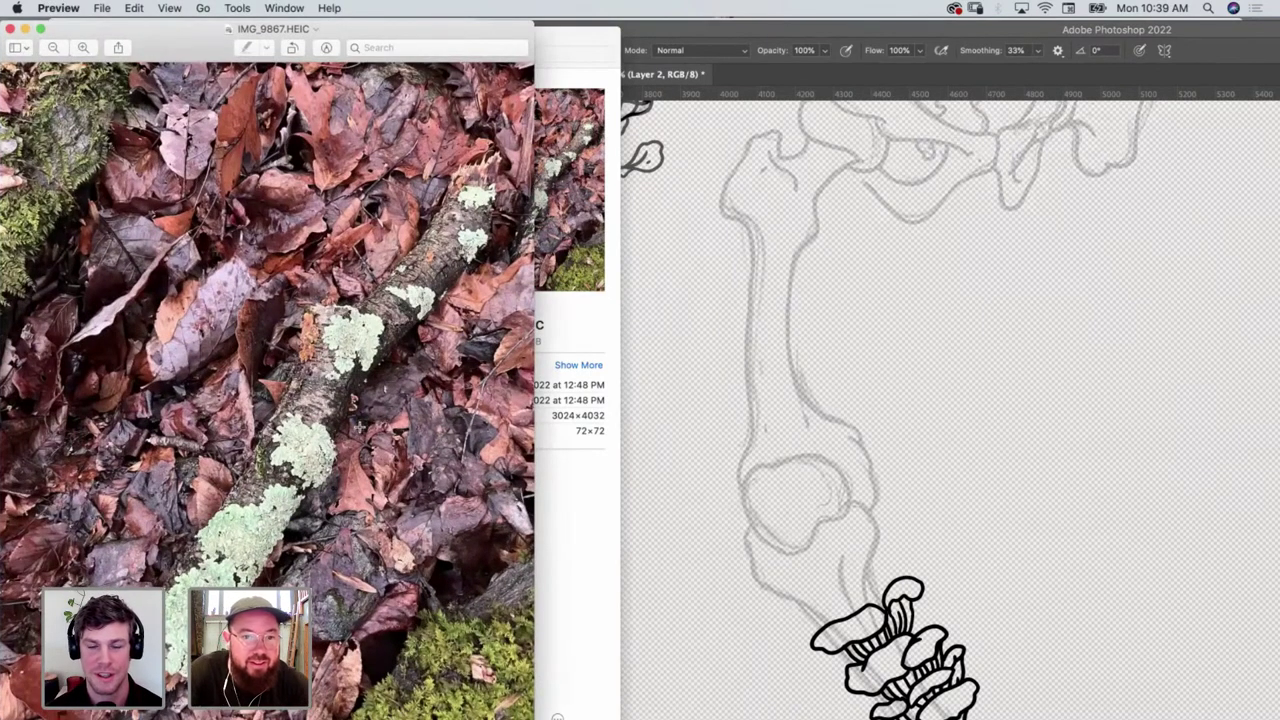
Return to facemelter.psd in Photoshop and ink a bumpy, dotted lichen patch on the inner edge of the sketched thigh bone
{"action": "left_click", "coordinate": [859, 34]}
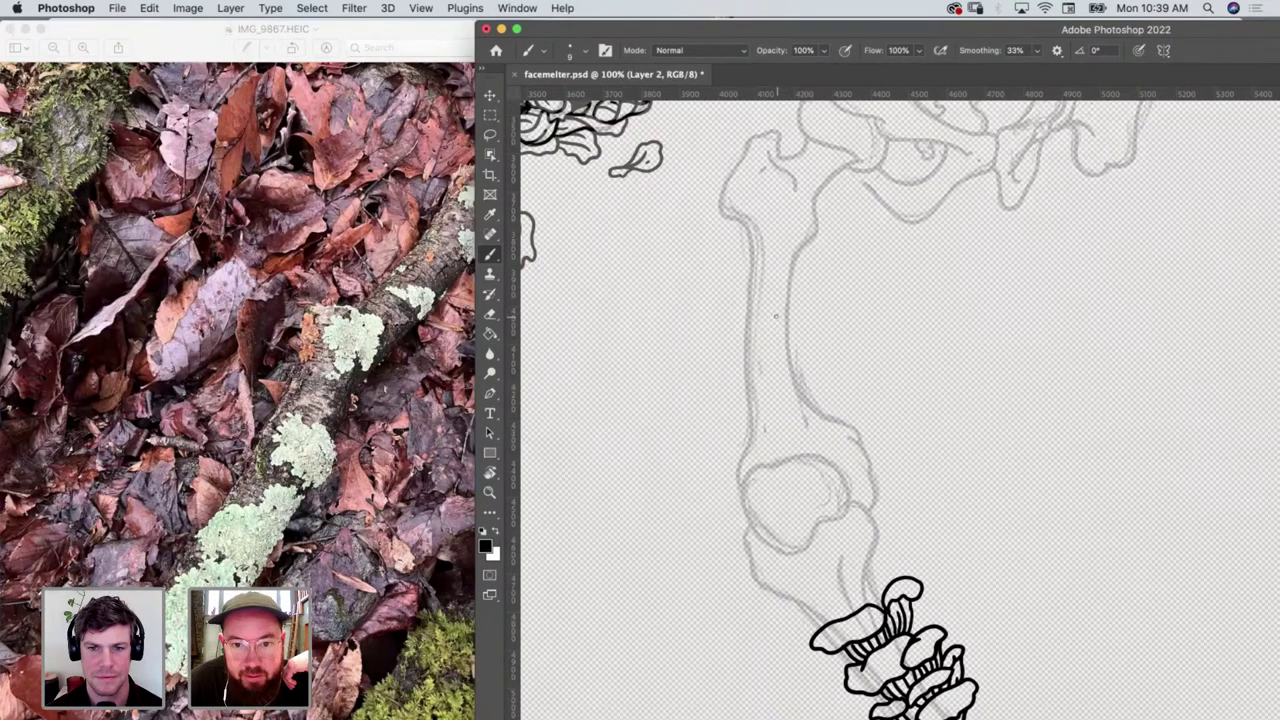
{"action": "key", "text": "z"}
{"action": "left_click", "coordinate": [751, 280]}
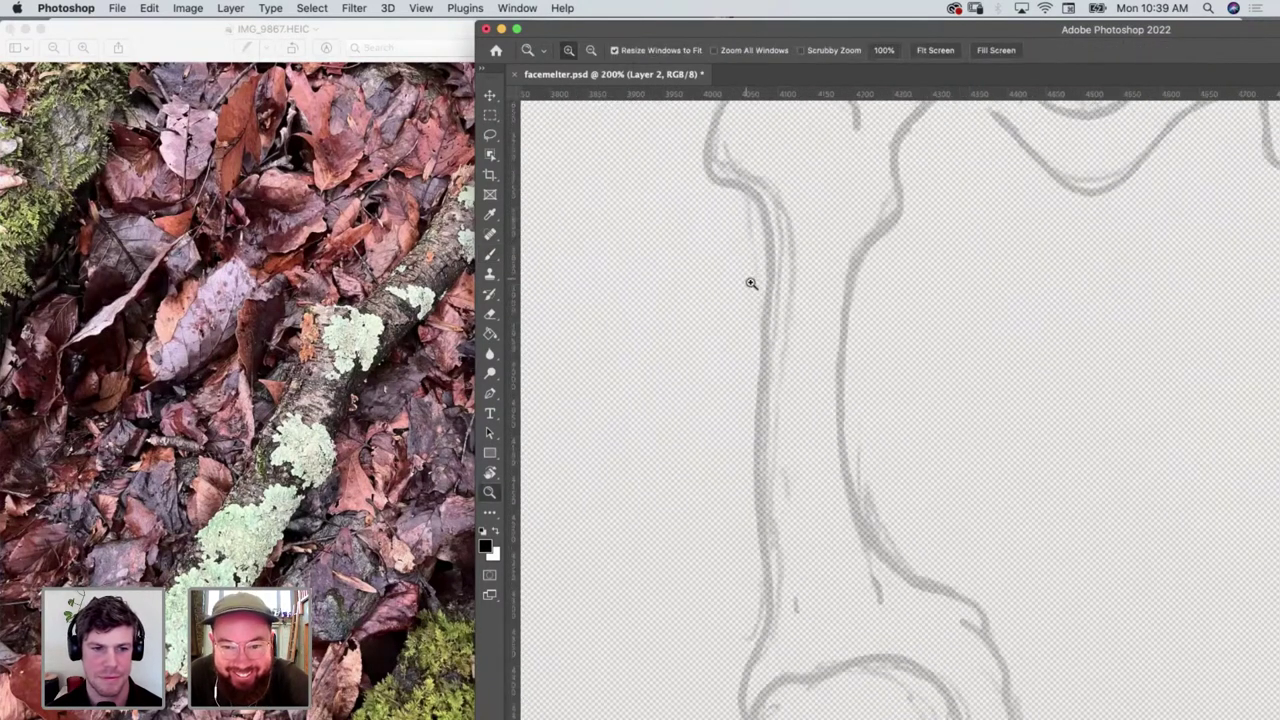
{"action": "key", "text": "b"}
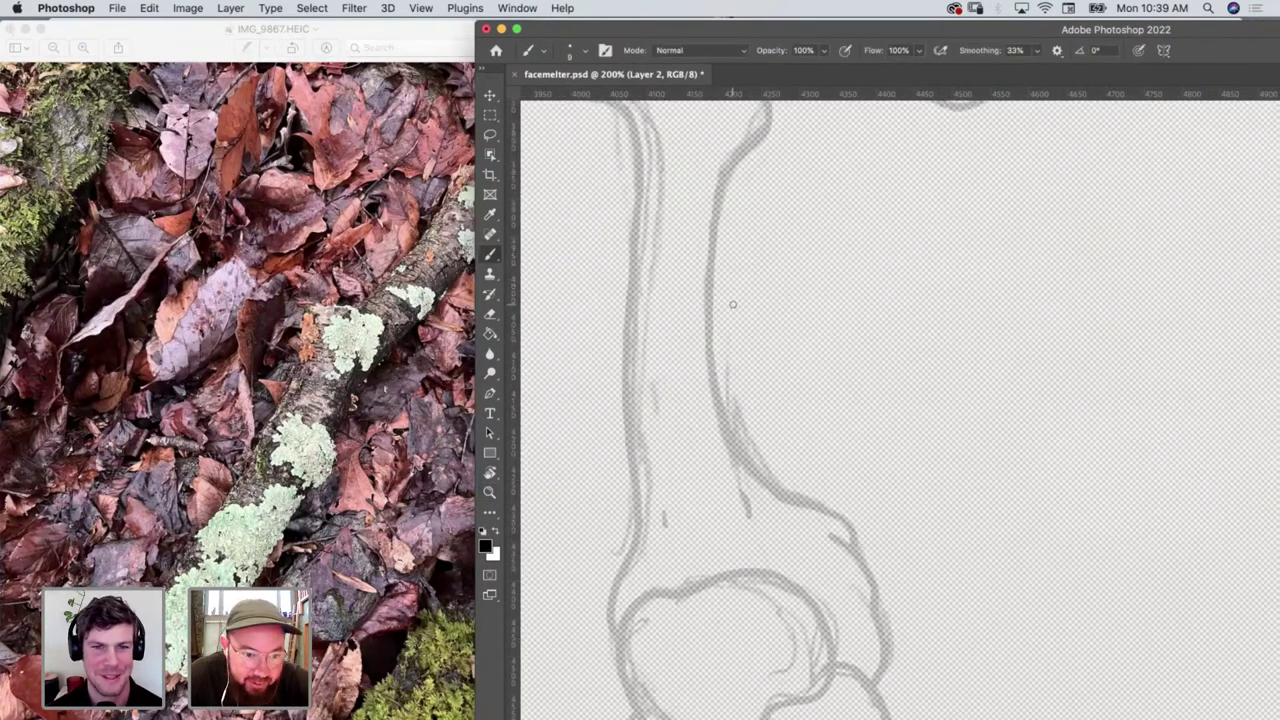
{"action": "mouse_move", "coordinate": [707, 340]}
{"action": "left_mouse_down"}
{"action": "mouse_move", "coordinate": [674, 322]}
{"action": "mouse_move", "coordinate": [680, 270]}
{"action": "mouse_move", "coordinate": [703, 287]}
{"action": "mouse_move", "coordinate": [710, 252]}
{"action": "mouse_move", "coordinate": [703, 305]}
{"action": "mouse_move", "coordinate": [725, 268]}
{"action": "mouse_move", "coordinate": [729, 291]}
{"action": "mouse_move", "coordinate": [722, 350]}
{"action": "mouse_move", "coordinate": [705, 346]}
{"action": "mouse_move", "coordinate": [718, 377]}
{"action": "mouse_move", "coordinate": [727, 345]}
{"action": "left_mouse_up"}
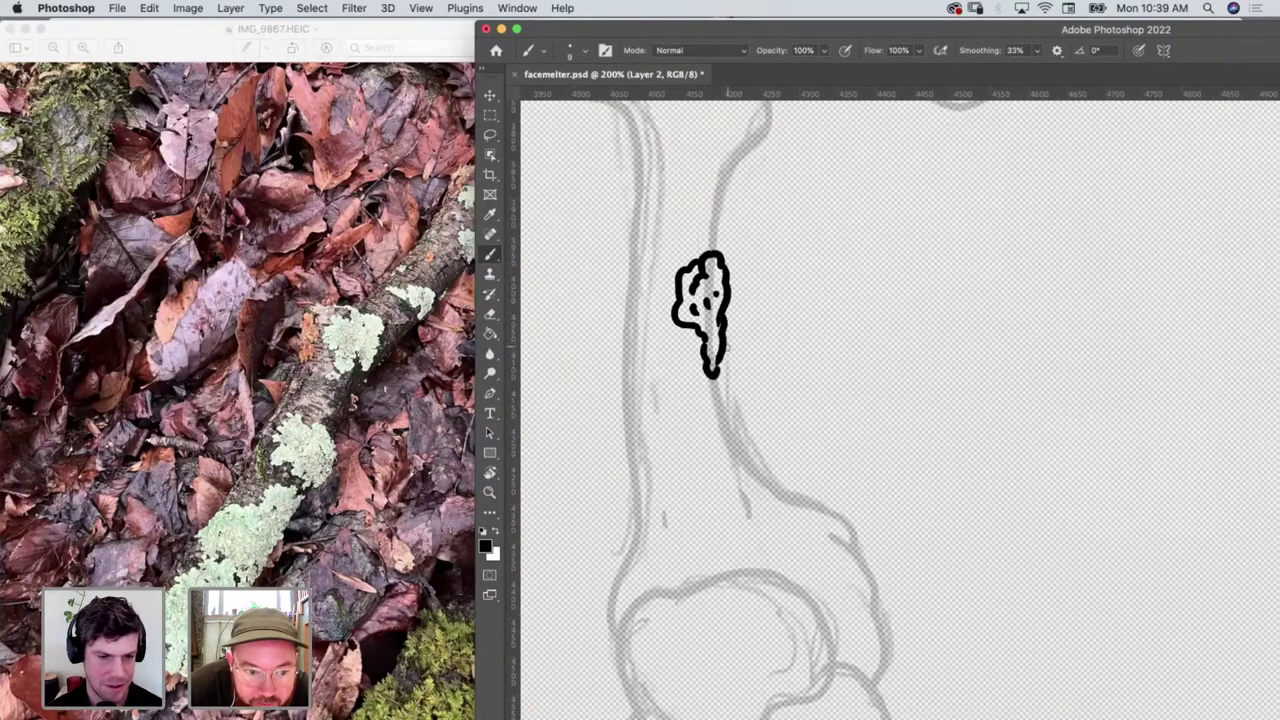
Ink a second, longer lichen patch lower on the thigh bone's outer edge and fill it with small dots
{"action": "mouse_move", "coordinate": [634, 362]}
{"action": "left_mouse_down"}
{"action": "mouse_move", "coordinate": [625, 401]}
{"action": "mouse_move", "coordinate": [643, 421]}
{"action": "mouse_move", "coordinate": [660, 388]}
{"action": "mouse_move", "coordinate": [636, 393]}
{"action": "mouse_move", "coordinate": [636, 379]}
{"action": "mouse_move", "coordinate": [675, 435]}
{"action": "mouse_move", "coordinate": [643, 446]}
{"action": "mouse_move", "coordinate": [628, 432]}
{"action": "mouse_move", "coordinate": [630, 479]}
{"action": "mouse_move", "coordinate": [653, 487]}
{"action": "mouse_move", "coordinate": [636, 483]}
{"action": "mouse_move", "coordinate": [635, 499]}
{"action": "mouse_move", "coordinate": [648, 507]}
{"action": "mouse_move", "coordinate": [670, 438]}
{"action": "left_mouse_up"}
{"action": "left_click", "coordinate": [634, 392]}
{"action": "left_click", "coordinate": [664, 440]}
{"action": "left_click", "coordinate": [648, 442]}
{"action": "left_click", "coordinate": [634, 436]}
{"action": "left_click", "coordinate": [647, 471]}
{"action": "left_click", "coordinate": [657, 462]}
{"action": "left_click", "coordinate": [661, 460]}
{"action": "left_click", "coordinate": [655, 472]}
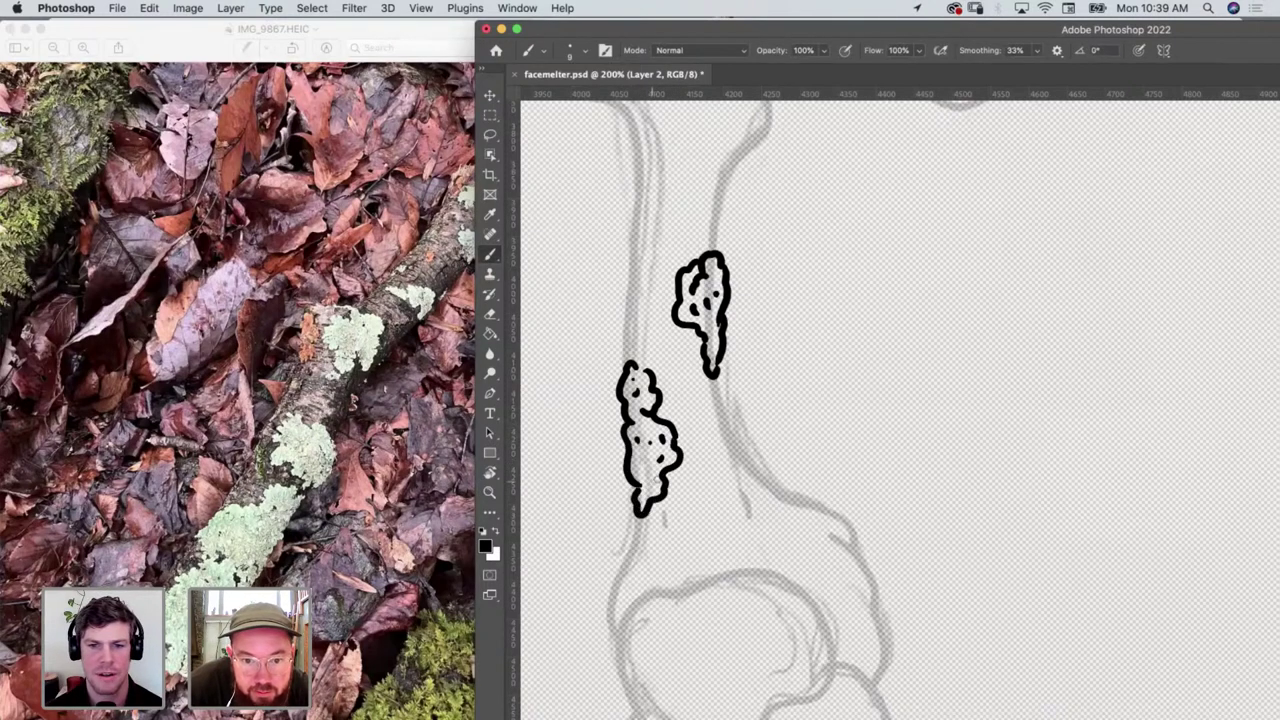
{"action": "left_click", "coordinate": [656, 480]}
{"action": "left_click", "coordinate": [641, 479]}
{"action": "left_click", "coordinate": [641, 491]}
{"action": "left_click", "coordinate": [641, 471]}
{"action": "left_click", "coordinate": [648, 469]}
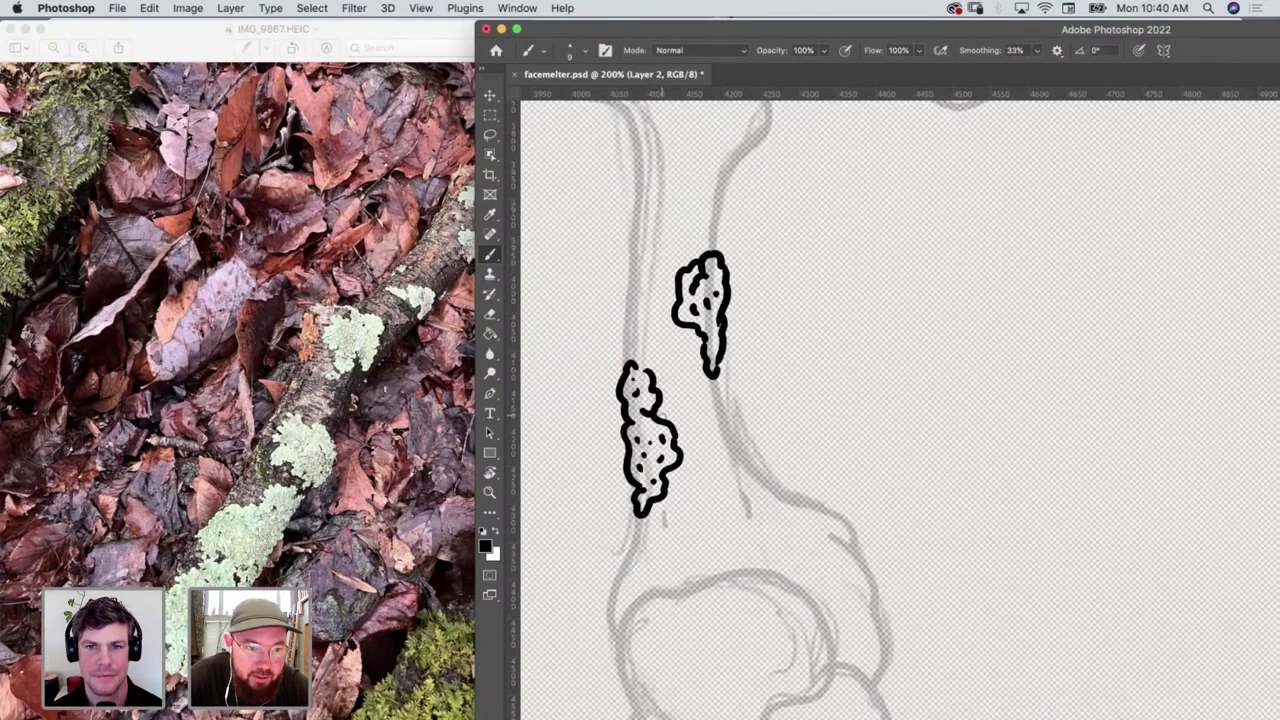
Ink small moss tufts near the outer edge of the sketched kneecap and a ring of dots beside them
{"action": "scroll", "coordinate": [668, 416], "scroll_direction": "up", "scroll_amount": 5}
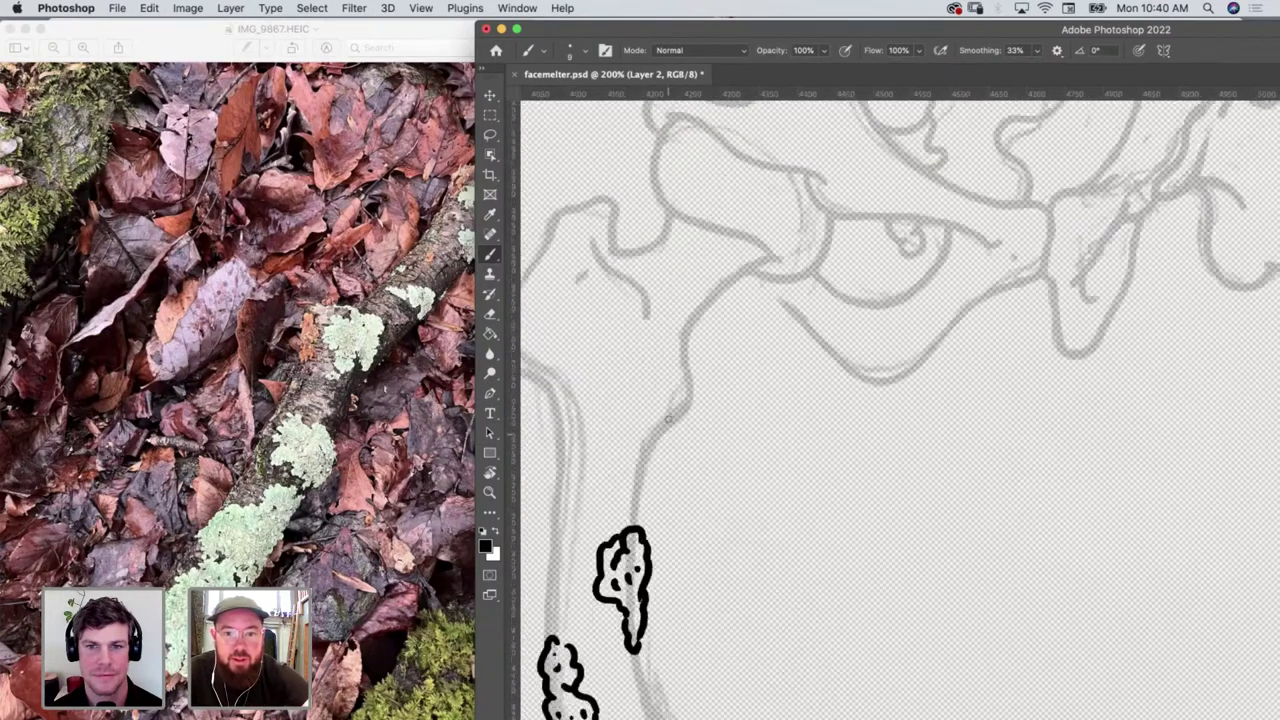
{"action": "scroll", "coordinate": [668, 416], "scroll_direction": "down", "scroll_amount": 8}
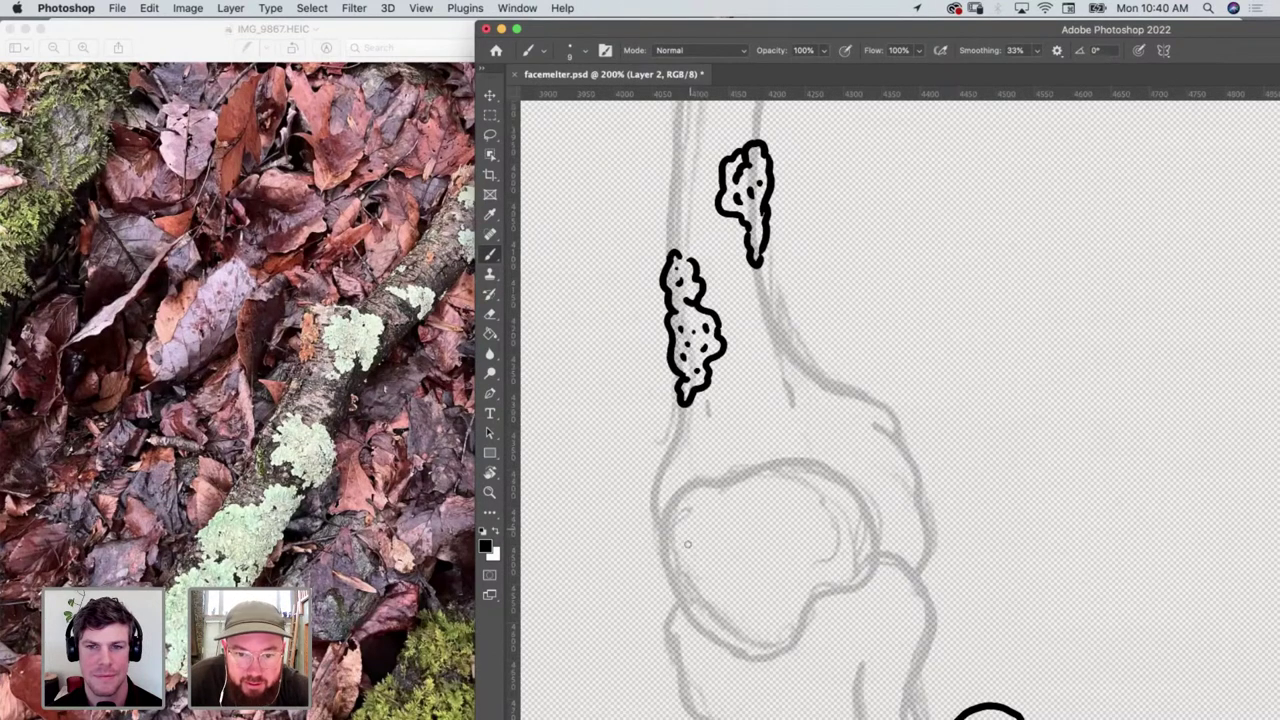
{"action": "mouse_move", "coordinate": [698, 504]}
{"action": "left_mouse_down"}
{"action": "mouse_move", "coordinate": [695, 481]}
{"action": "mouse_move", "coordinate": [684, 518]}
{"action": "mouse_move", "coordinate": [726, 522]}
{"action": "mouse_move", "coordinate": [714, 488]}
{"action": "left_mouse_up"}
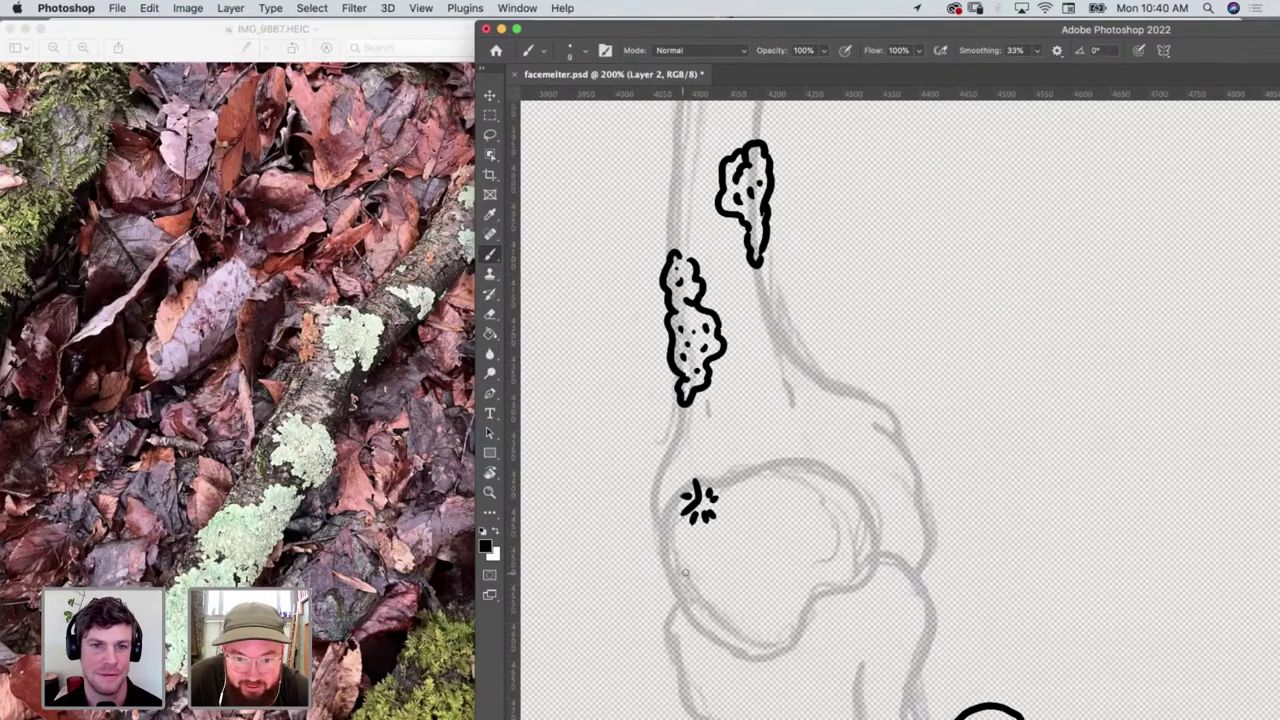
{"action": "left_click_drag", "start_coordinate": [672, 566], "coordinate": [696, 575]}
{"action": "left_click", "coordinate": [694, 568]}
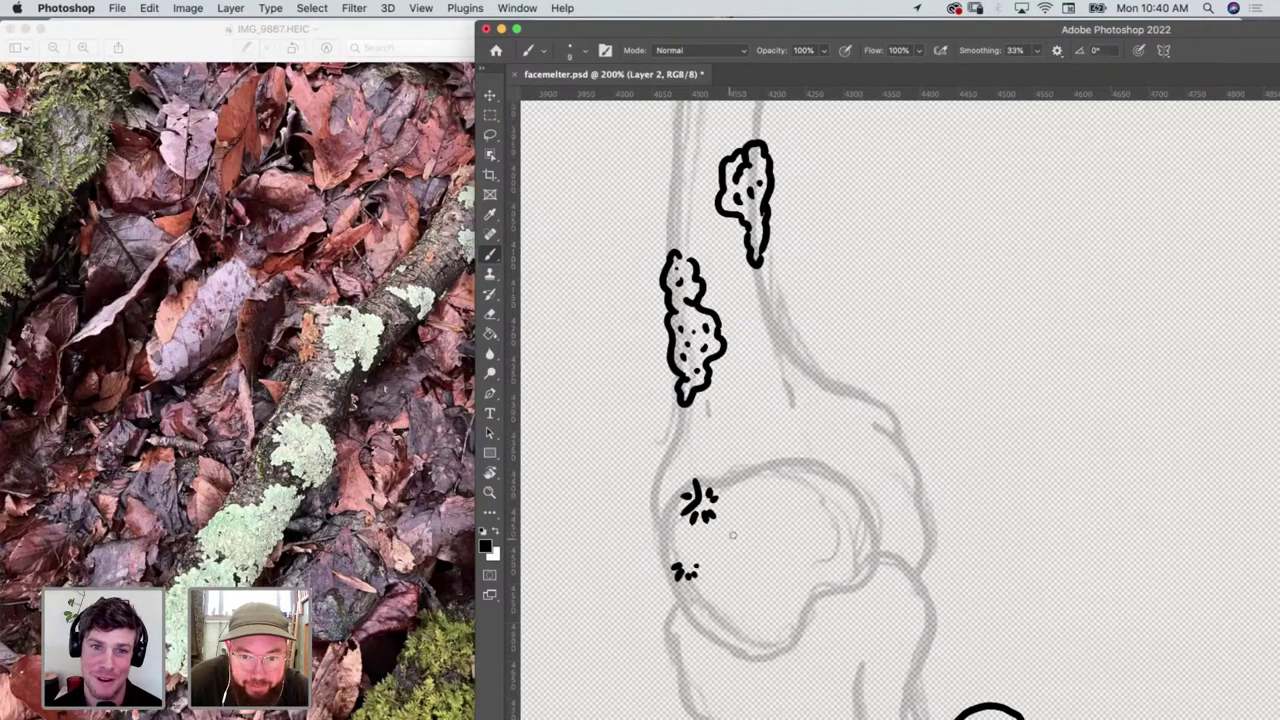
{"action": "left_click", "coordinate": [735, 523]}
{"action": "left_click", "coordinate": [746, 530]}
{"action": "left_click", "coordinate": [741, 540]}
{"action": "left_click", "coordinate": [726, 535]}
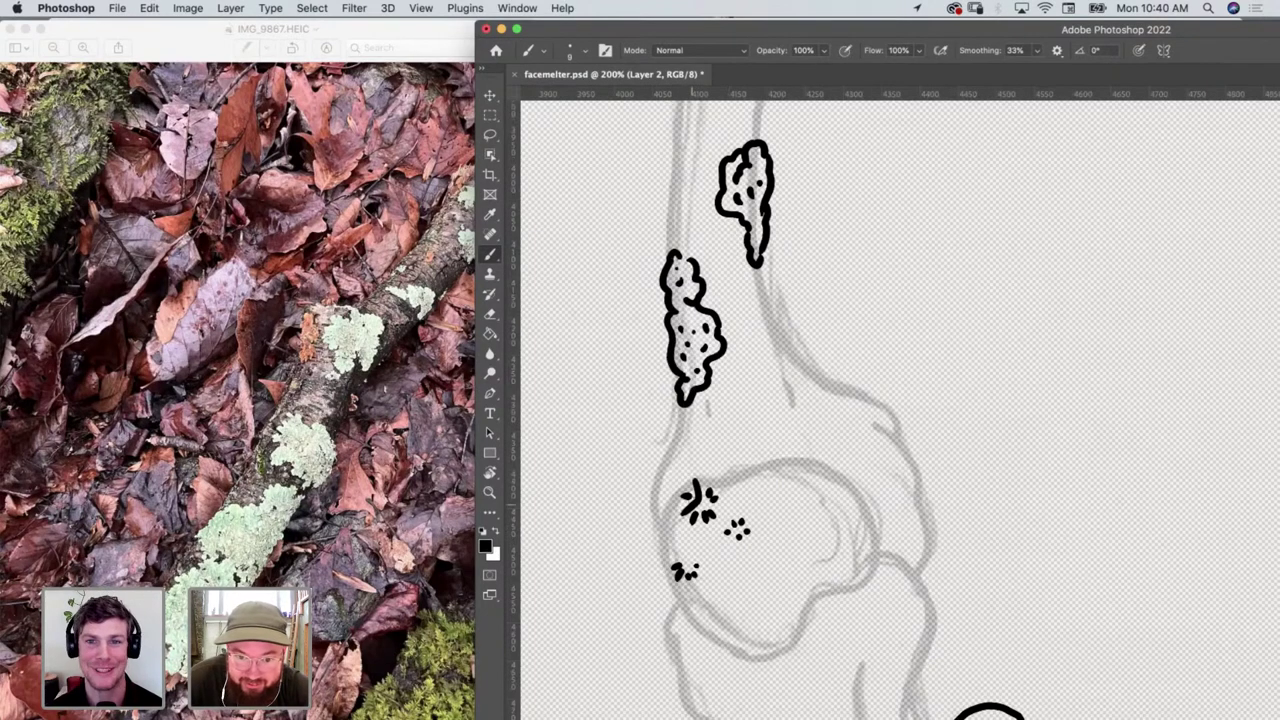
Outline the whole kneecap with short, bristly moss strokes, following the sketched contour around both lobes
{"action": "mouse_move", "coordinate": [684, 498]}
{"action": "left_mouse_down"}
{"action": "mouse_move", "coordinate": [658, 550]}
{"action": "mouse_move", "coordinate": [672, 580]}
{"action": "left_mouse_up"}
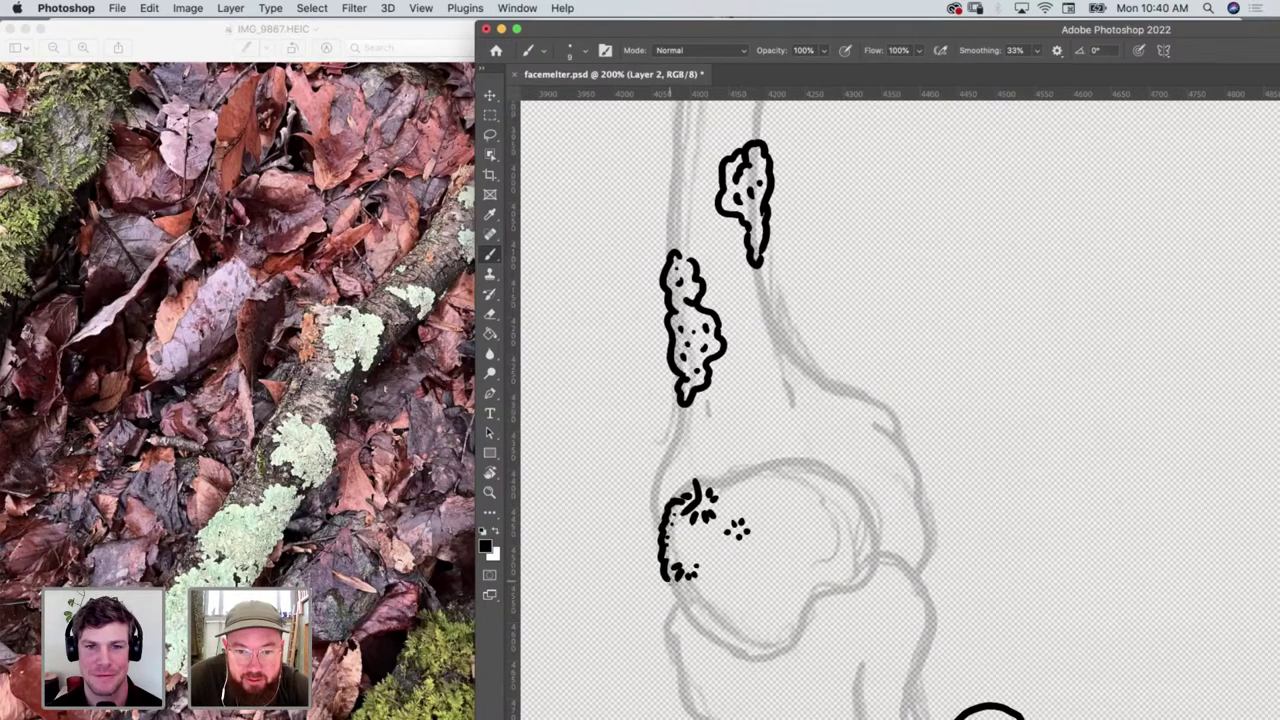
{"action": "left_click_drag", "start_coordinate": [668, 582], "coordinate": [683, 612]}
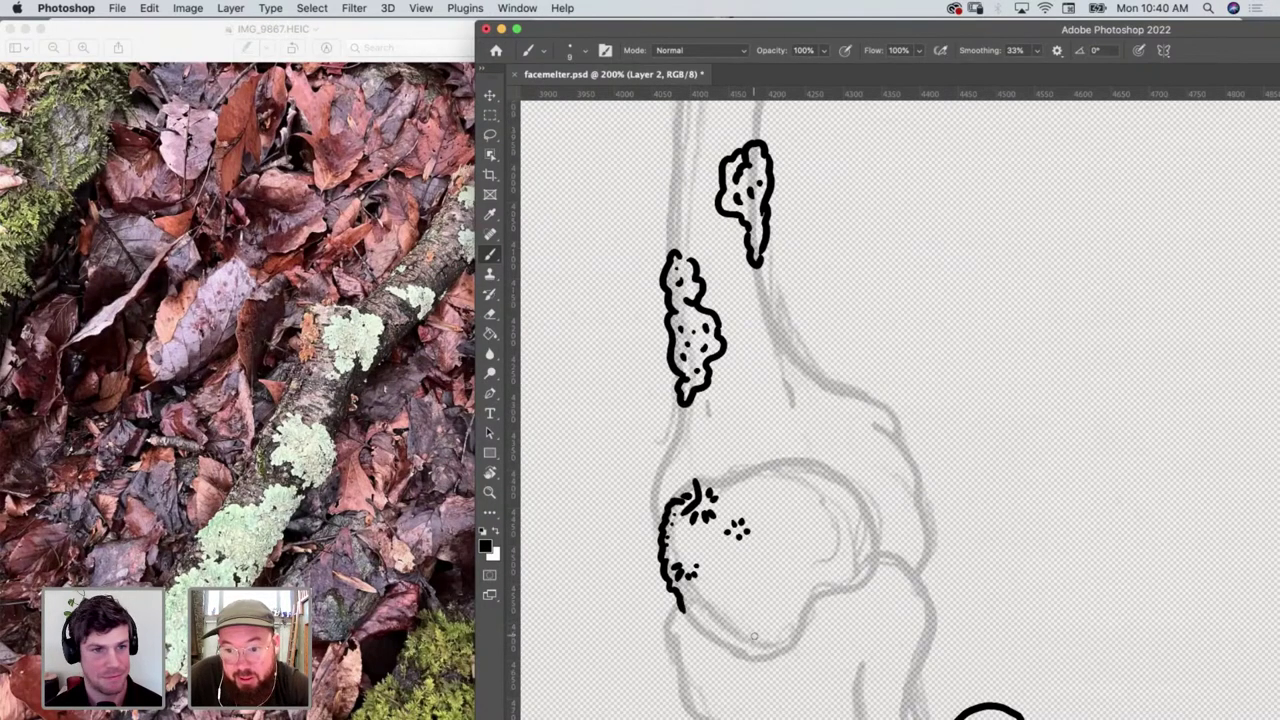
{"action": "mouse_move", "coordinate": [684, 613]}
{"action": "left_mouse_down"}
{"action": "mouse_move", "coordinate": [745, 654]}
{"action": "mouse_move", "coordinate": [780, 652]}
{"action": "mouse_move", "coordinate": [782, 636]}
{"action": "mouse_move", "coordinate": [793, 652]}
{"action": "mouse_move", "coordinate": [812, 638]}
{"action": "mouse_move", "coordinate": [810, 570]}
{"action": "mouse_move", "coordinate": [840, 593]}
{"action": "left_mouse_up"}
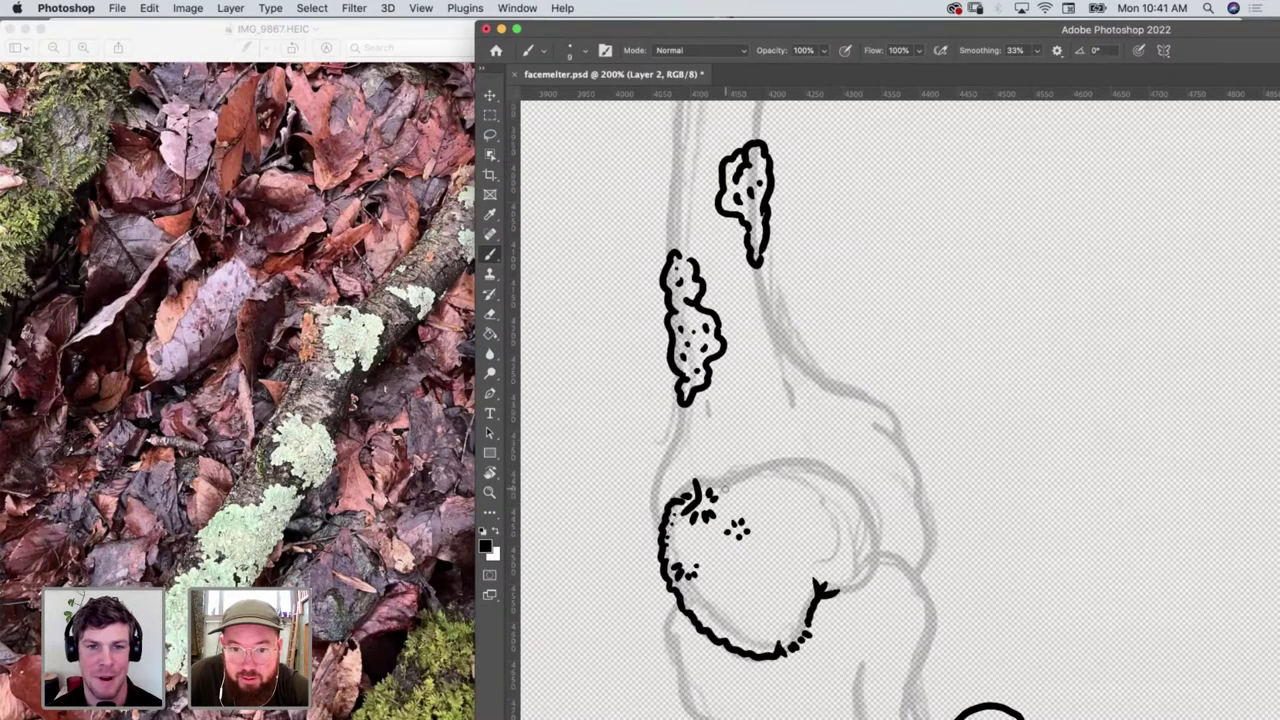
{"action": "mouse_move", "coordinate": [682, 488]}
{"action": "left_mouse_down"}
{"action": "mouse_move", "coordinate": [763, 446]}
{"action": "mouse_move", "coordinate": [848, 468]}
{"action": "left_mouse_up"}
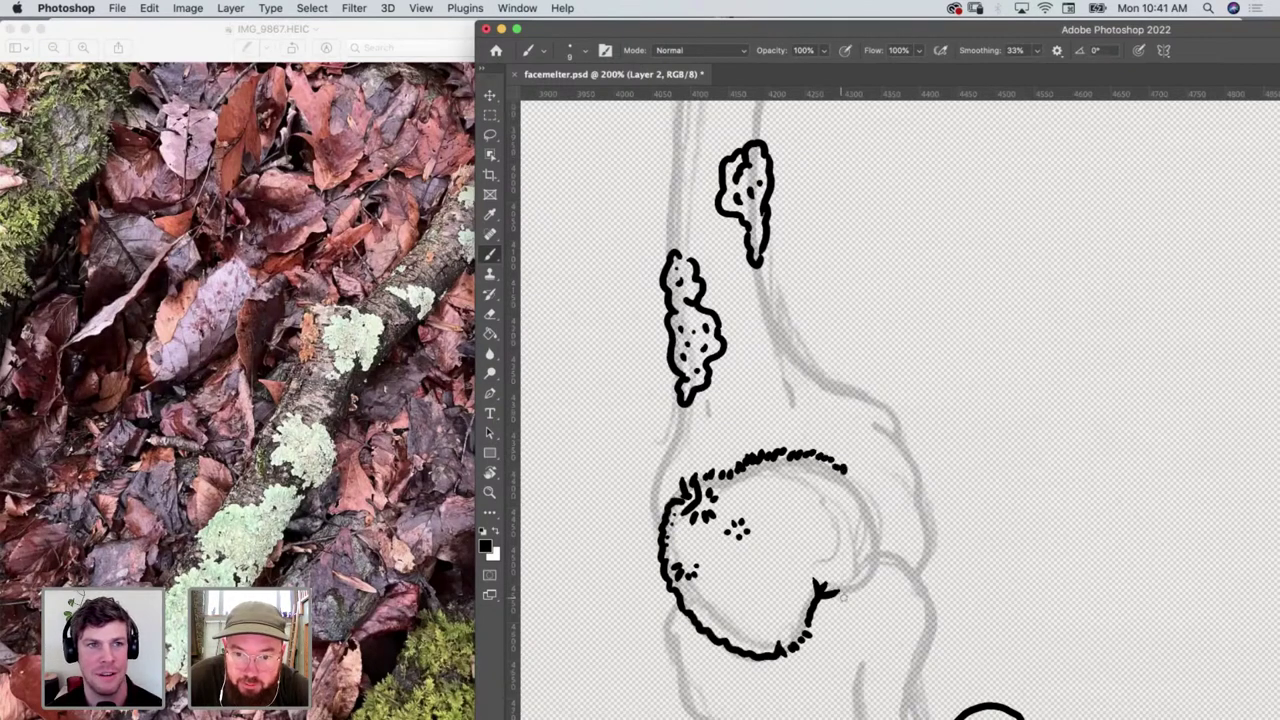
{"action": "mouse_move", "coordinate": [836, 592]}
{"action": "left_mouse_down"}
{"action": "mouse_move", "coordinate": [853, 597]}
{"action": "mouse_move", "coordinate": [884, 558]}
{"action": "mouse_move", "coordinate": [874, 505]}
{"action": "mouse_move", "coordinate": [848, 468]}
{"action": "left_mouse_up"}
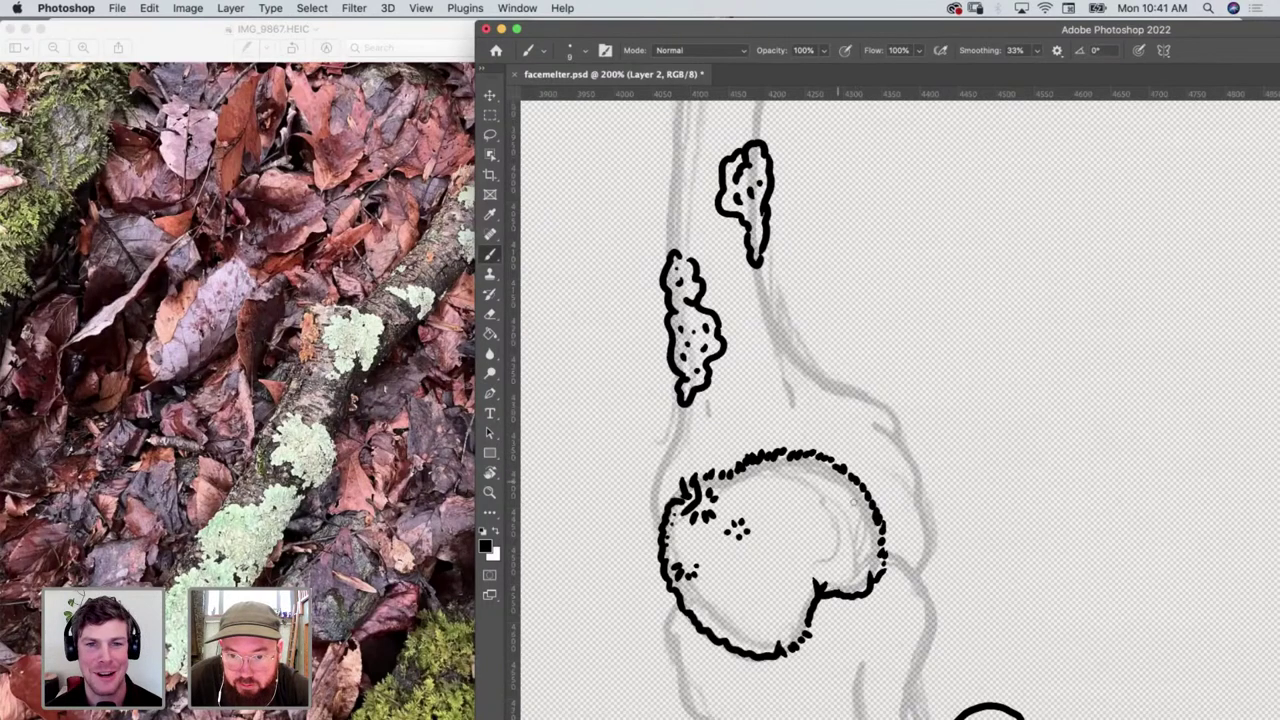
Stipple small dots inside the kneecap, along its inner rim and scattered across the middle, for a mossy texture
{"action": "left_click", "coordinate": [868, 552]}
{"action": "left_click", "coordinate": [862, 528]}
{"action": "left_click", "coordinate": [858, 515]}
{"action": "left_click", "coordinate": [820, 562]}
{"action": "left_click", "coordinate": [818, 540]}
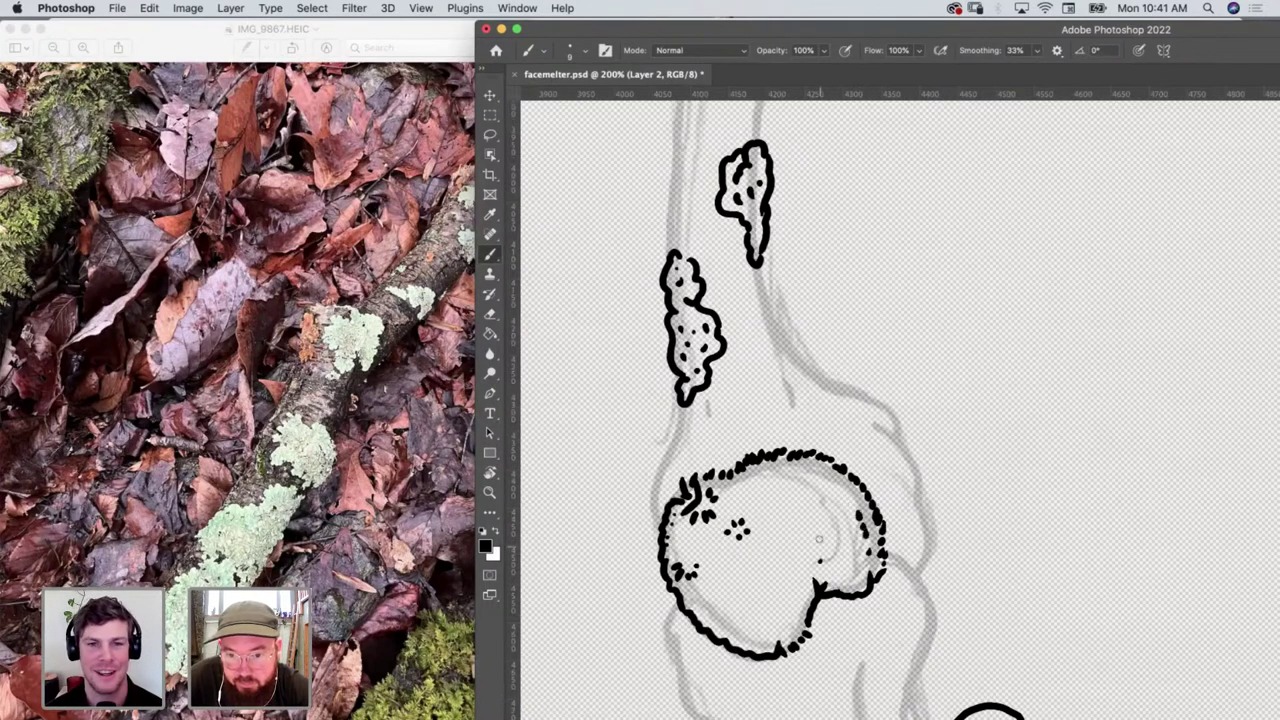
{"action": "left_click", "coordinate": [816, 530]}
{"action": "left_click", "coordinate": [805, 510]}
{"action": "left_click", "coordinate": [794, 493]}
{"action": "left_click", "coordinate": [780, 487]}
{"action": "left_click", "coordinate": [786, 570]}
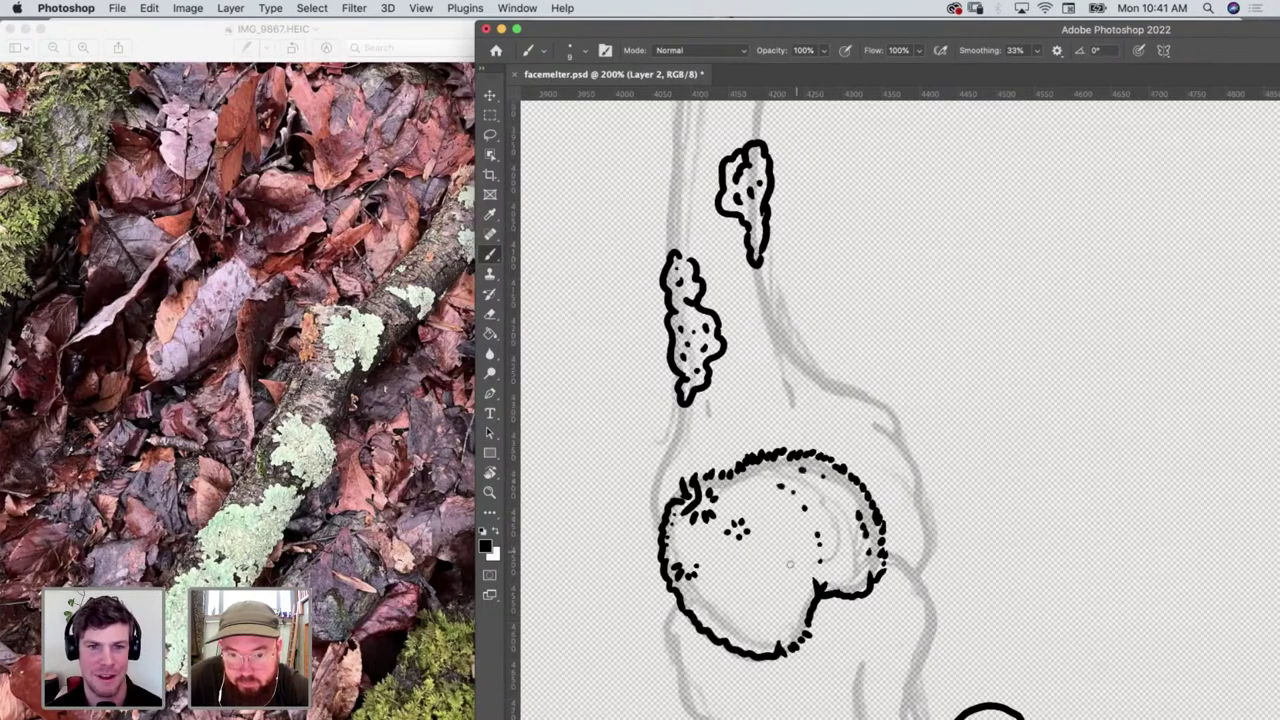
{"action": "left_click", "coordinate": [727, 622]}
{"action": "left_click", "coordinate": [713, 612]}
{"action": "left_click", "coordinate": [705, 605]}
{"action": "left_click", "coordinate": [717, 577]}
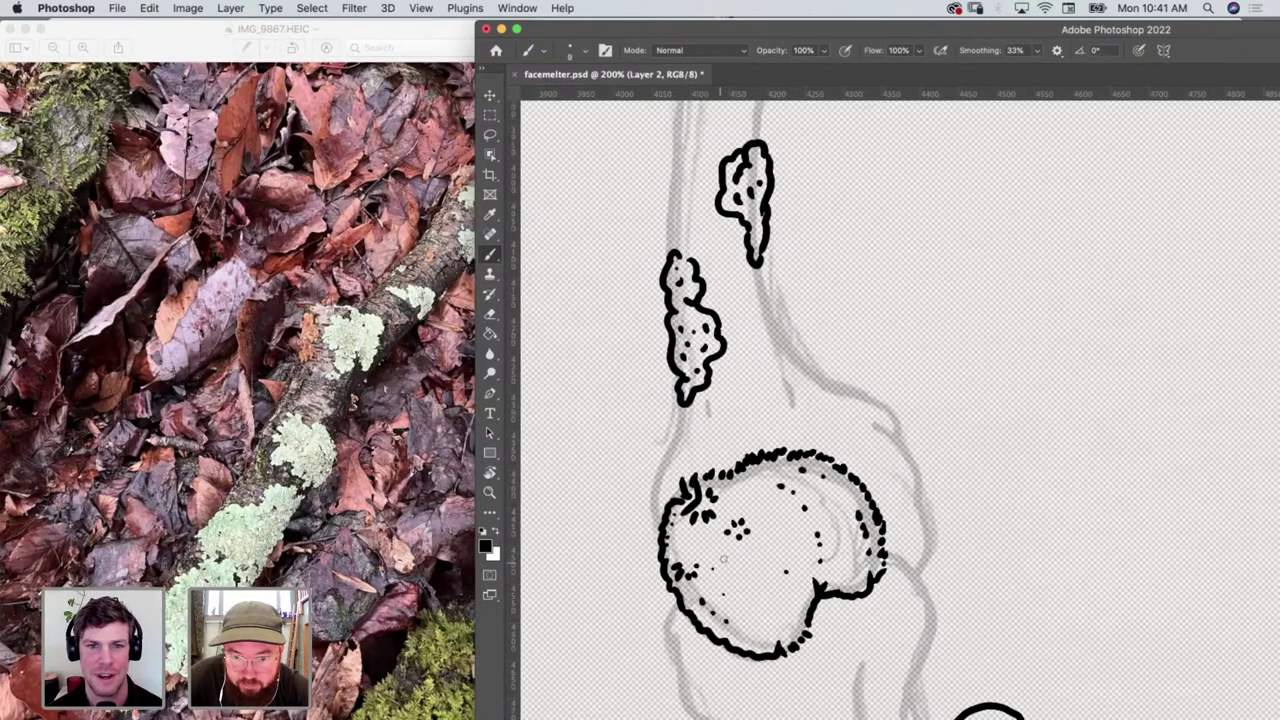
{"action": "left_click", "coordinate": [737, 577]}
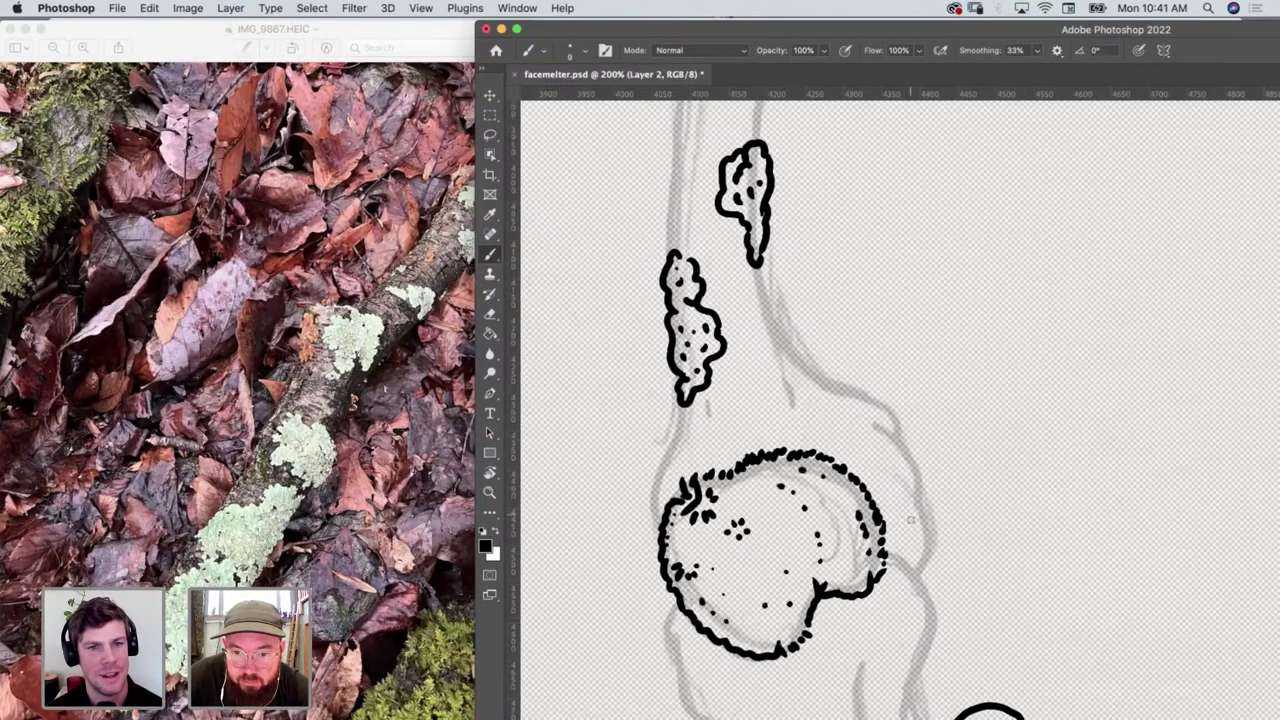
Ink a dense, feathery moss clump between the kneecap and the inner contour of the knee, rising to a pointed tip
{"action": "left_click_drag", "start_coordinate": [916, 576], "coordinate": [927, 508]}
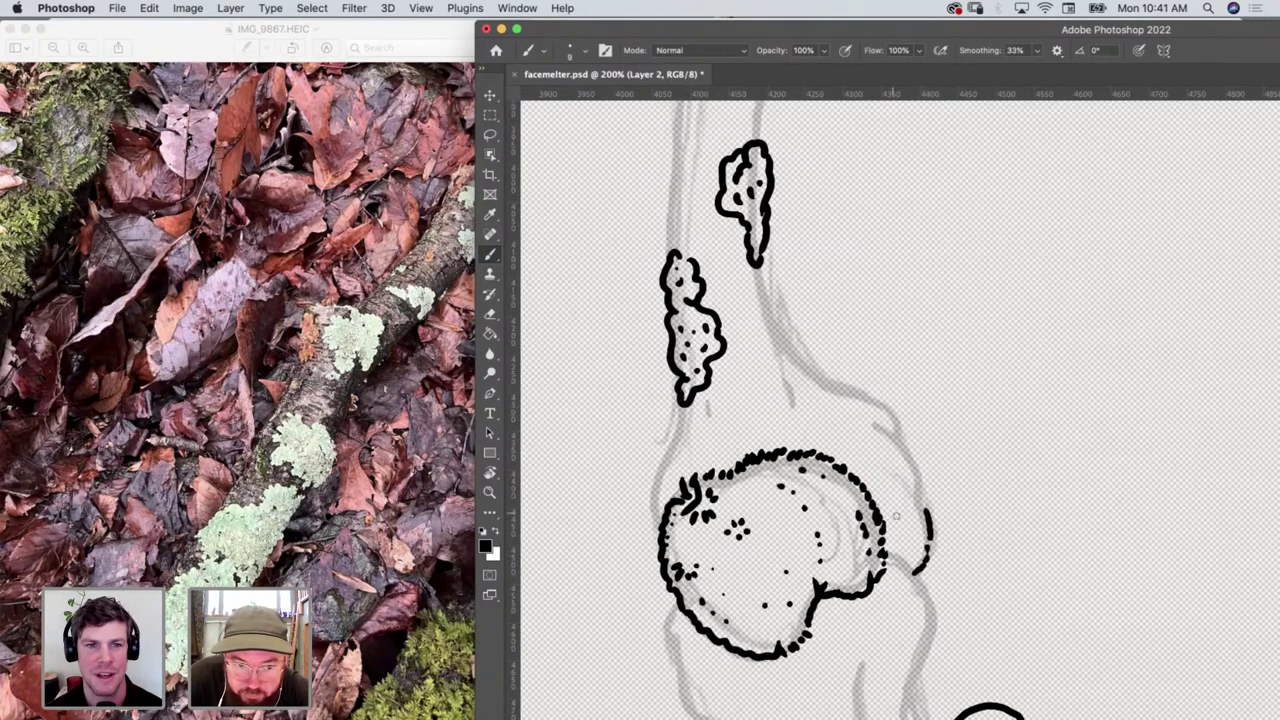
{"action": "mouse_move", "coordinate": [884, 509]}
{"action": "left_mouse_down"}
{"action": "mouse_move", "coordinate": [908, 484]}
{"action": "mouse_move", "coordinate": [928, 502]}
{"action": "mouse_move", "coordinate": [918, 484]}
{"action": "mouse_move", "coordinate": [928, 494]}
{"action": "mouse_move", "coordinate": [895, 521]}
{"action": "mouse_move", "coordinate": [910, 538]}
{"action": "mouse_move", "coordinate": [916, 518]}
{"action": "mouse_move", "coordinate": [916, 558]}
{"action": "mouse_move", "coordinate": [926, 536]}
{"action": "mouse_move", "coordinate": [932, 548]}
{"action": "mouse_move", "coordinate": [890, 544]}
{"action": "mouse_move", "coordinate": [874, 476]}
{"action": "mouse_move", "coordinate": [937, 481]}
{"action": "mouse_move", "coordinate": [912, 462]}
{"action": "mouse_move", "coordinate": [926, 460]}
{"action": "mouse_move", "coordinate": [895, 456]}
{"action": "mouse_move", "coordinate": [897, 438]}
{"action": "mouse_move", "coordinate": [914, 458]}
{"action": "mouse_move", "coordinate": [900, 460]}
{"action": "mouse_move", "coordinate": [901, 444]}
{"action": "mouse_move", "coordinate": [860, 480]}
{"action": "mouse_move", "coordinate": [870, 454]}
{"action": "mouse_move", "coordinate": [868, 480]}
{"action": "left_mouse_up"}
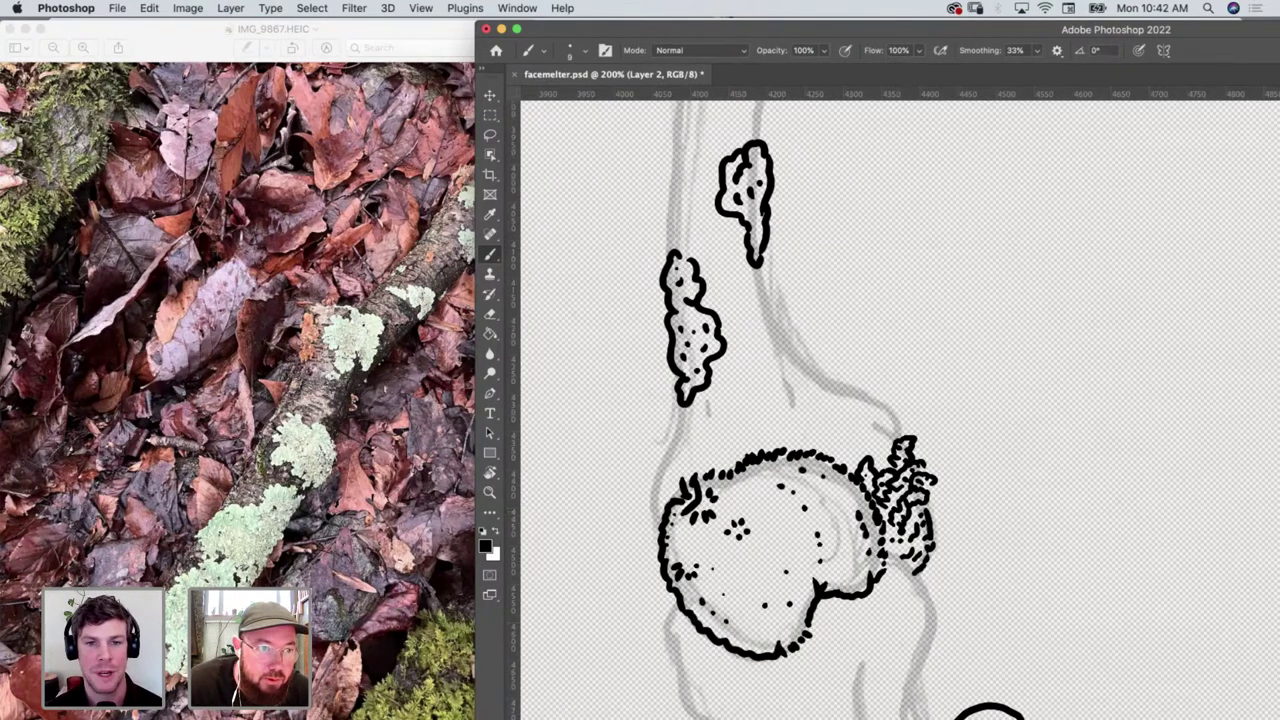
Close IMG_9867.HEIC and look through the moss and lichen photos in the ADOBE LIVE REF folder in Finder
{"action": "left_click", "coordinate": [12, 29]}
{"action": "left_click", "coordinate": [310, 452]}
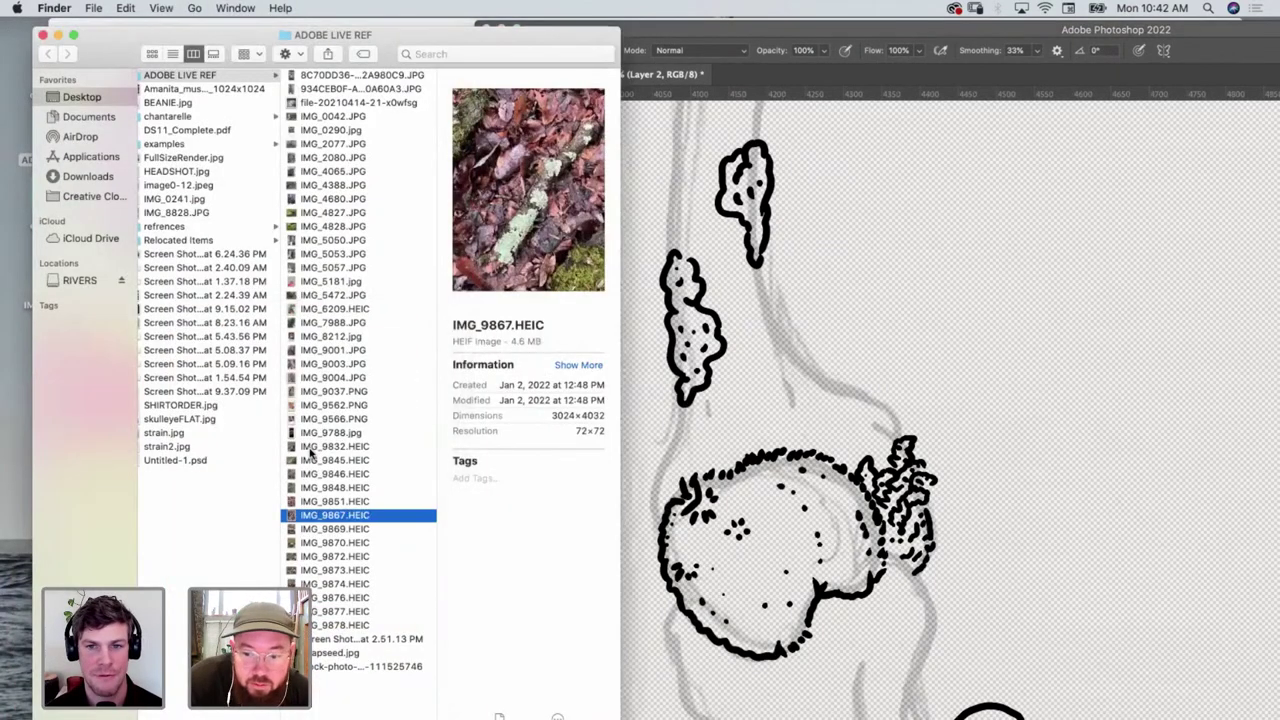
{"action": "key", "text": "Up"}
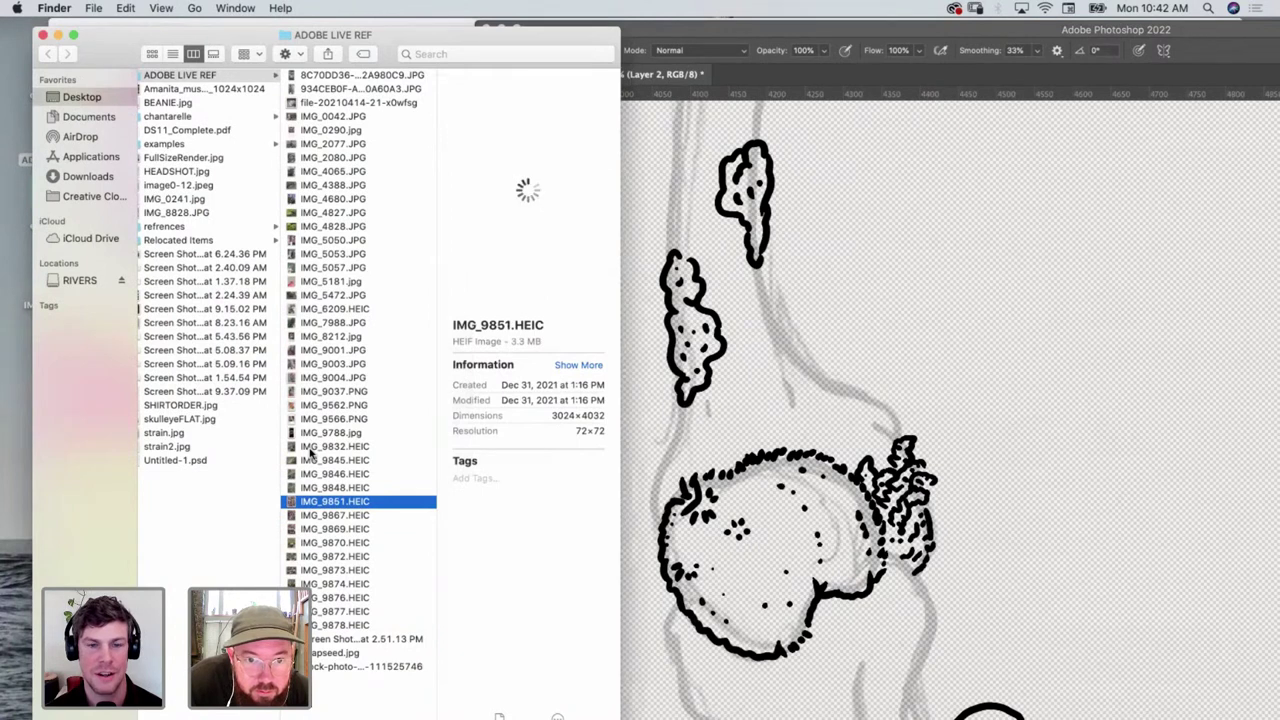
{"action": "key", "text": "Up"}
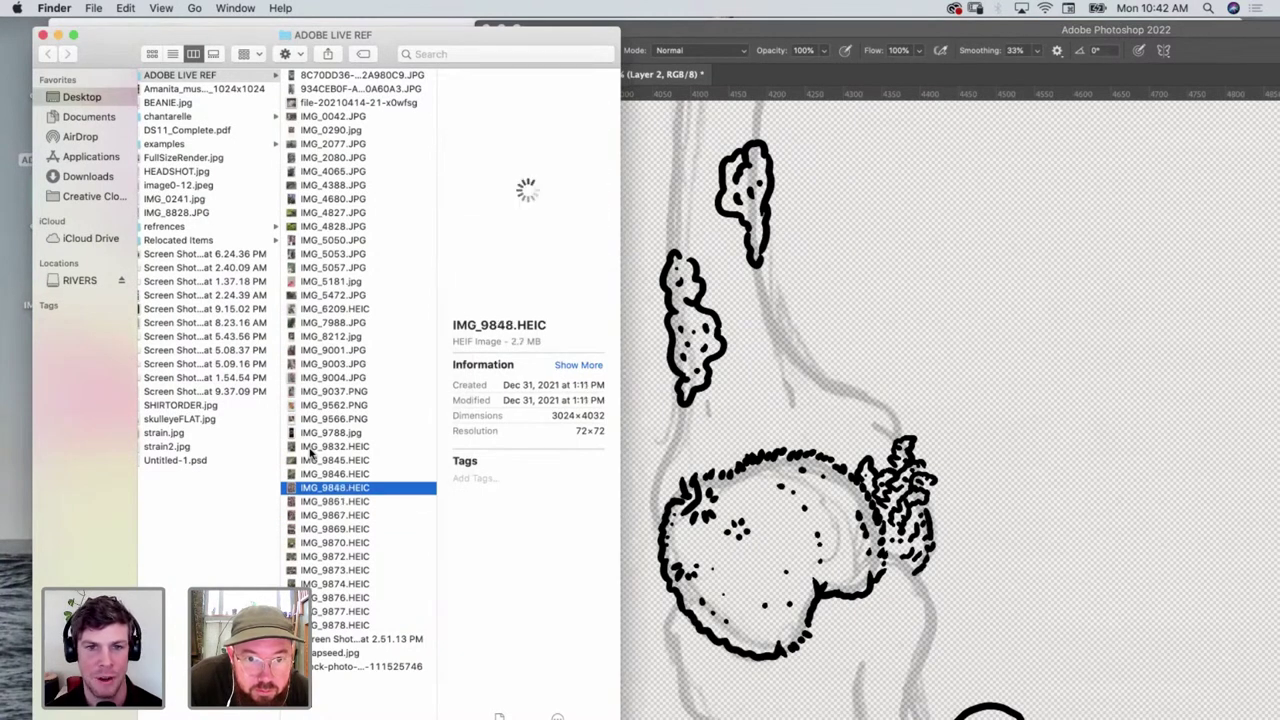
{"action": "key", "text": "Up"}
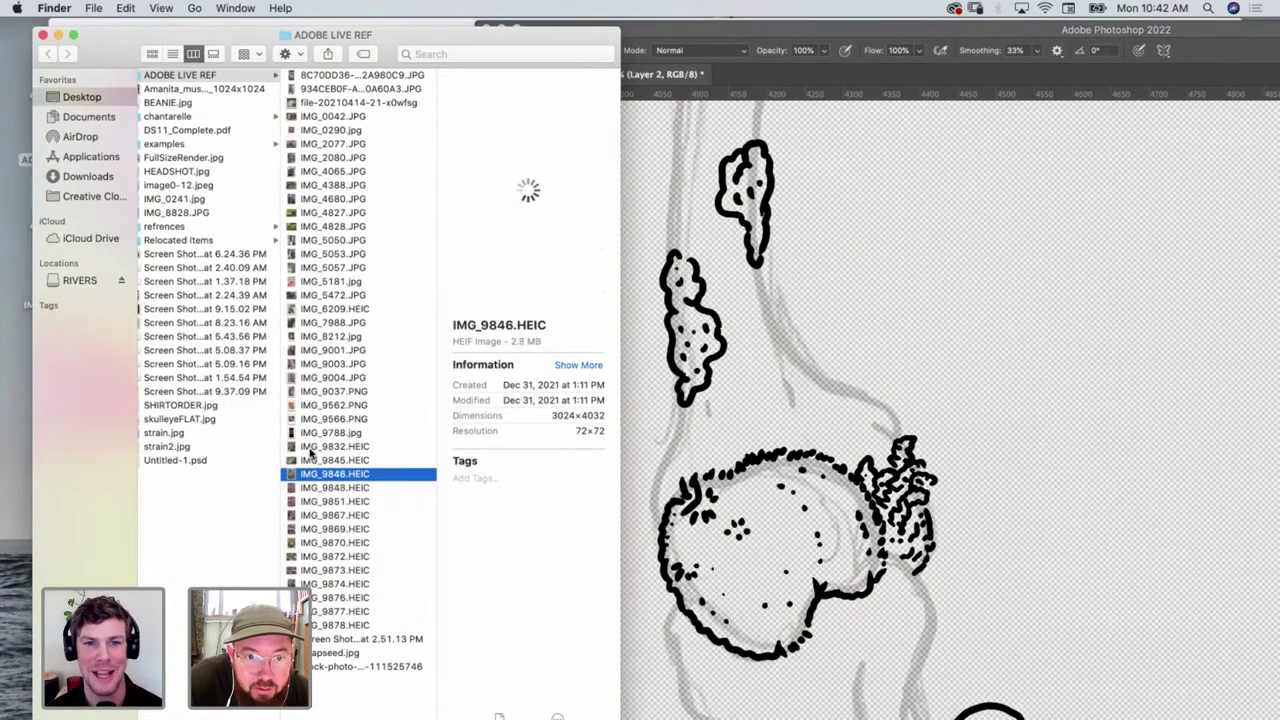
{"action": "left_click", "coordinate": [372, 585]}
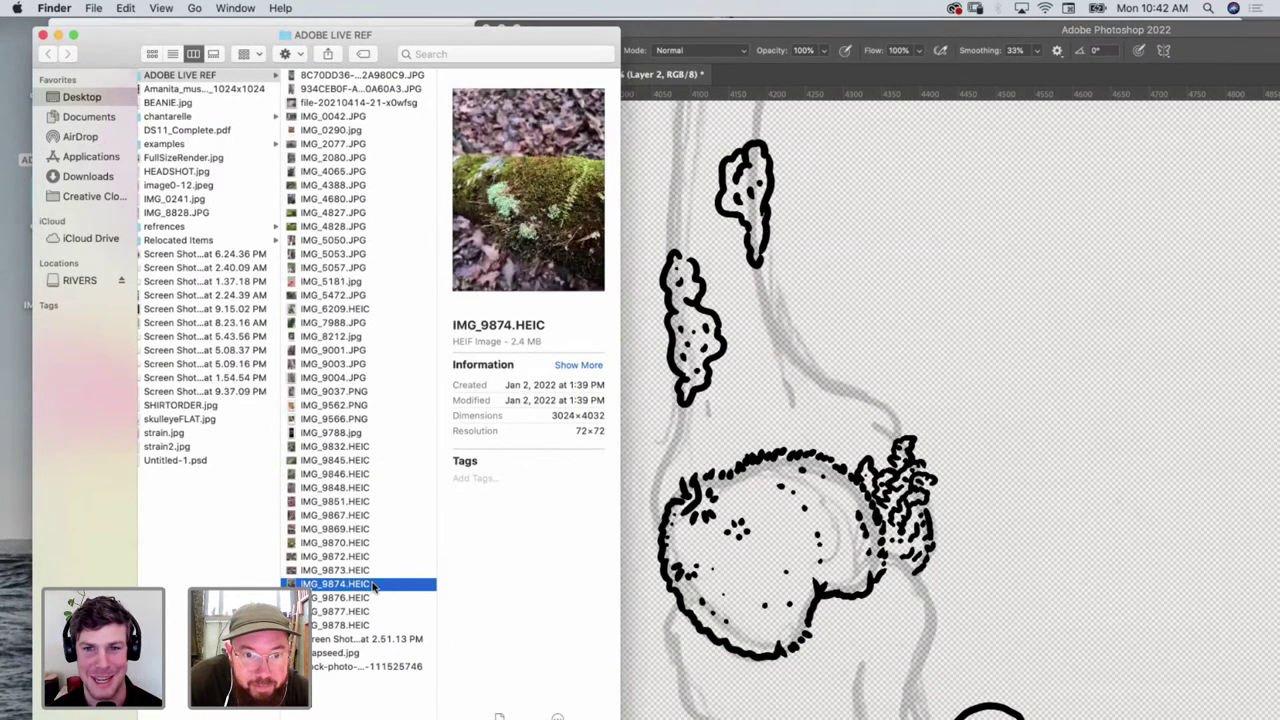
{"action": "key", "text": "Up"}
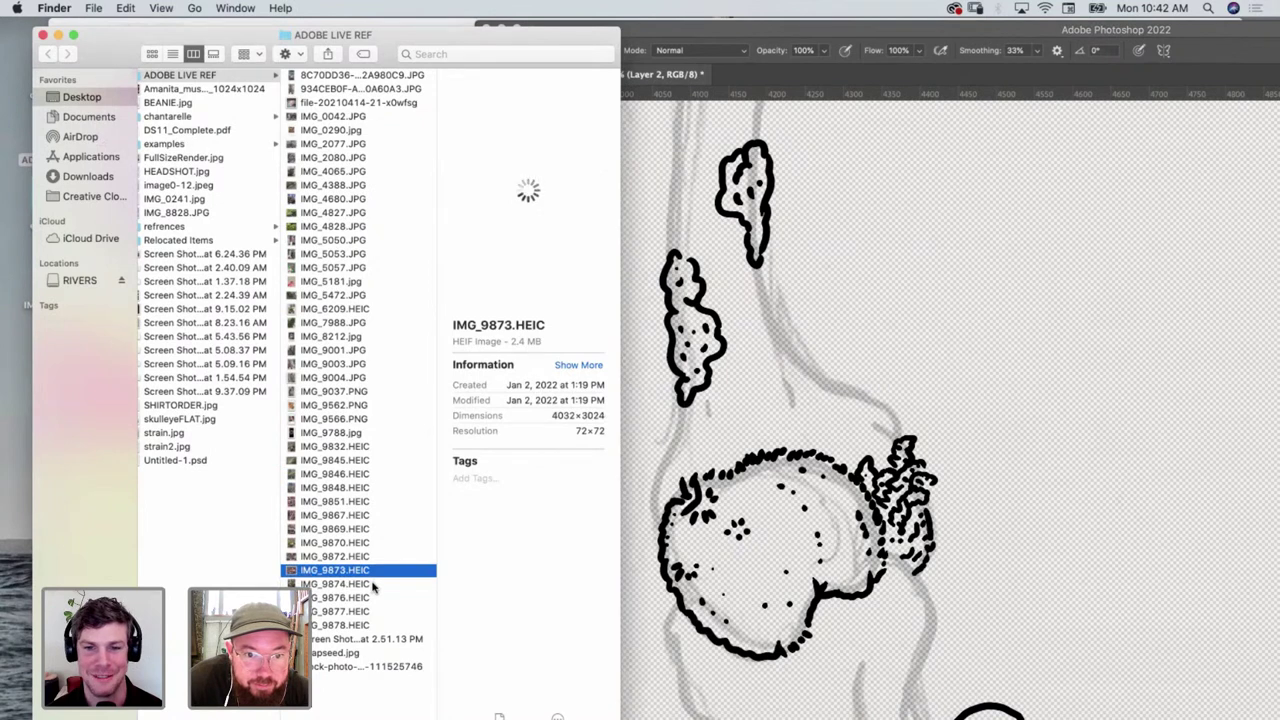
{"action": "key", "text": "Up"}
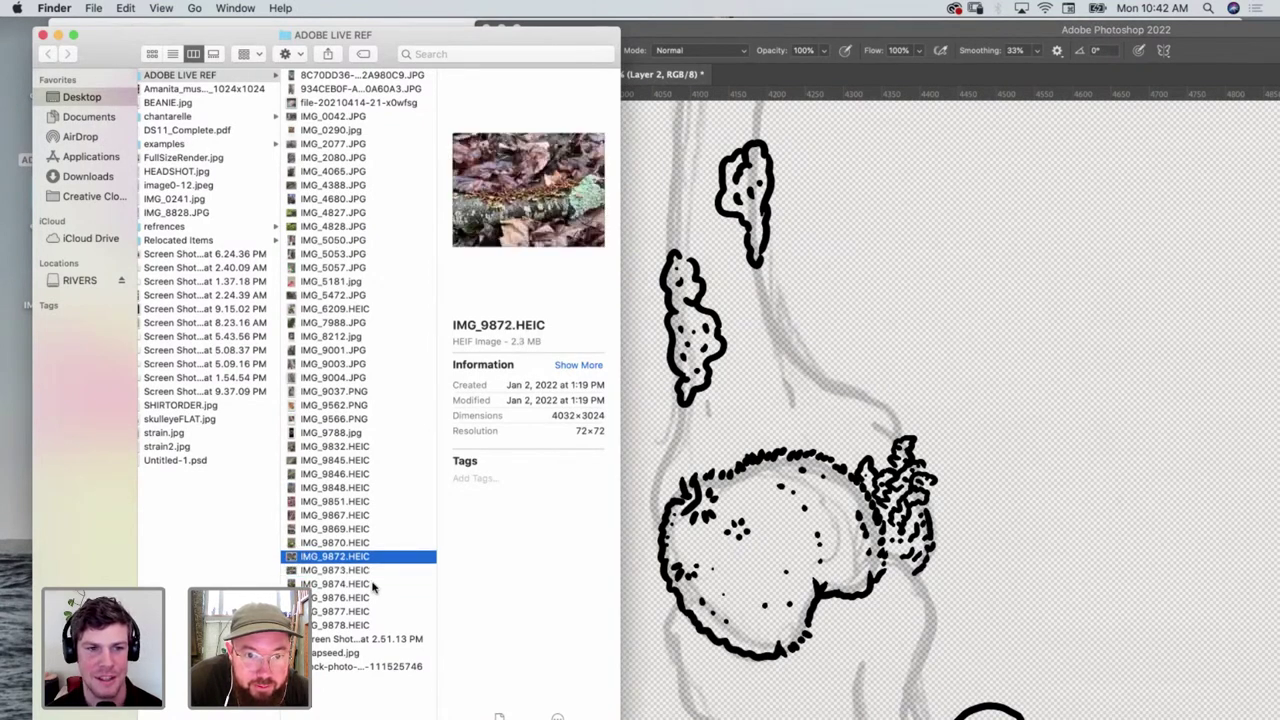
{"action": "key", "text": "Up"}
{"action": "key", "text": "Up"}
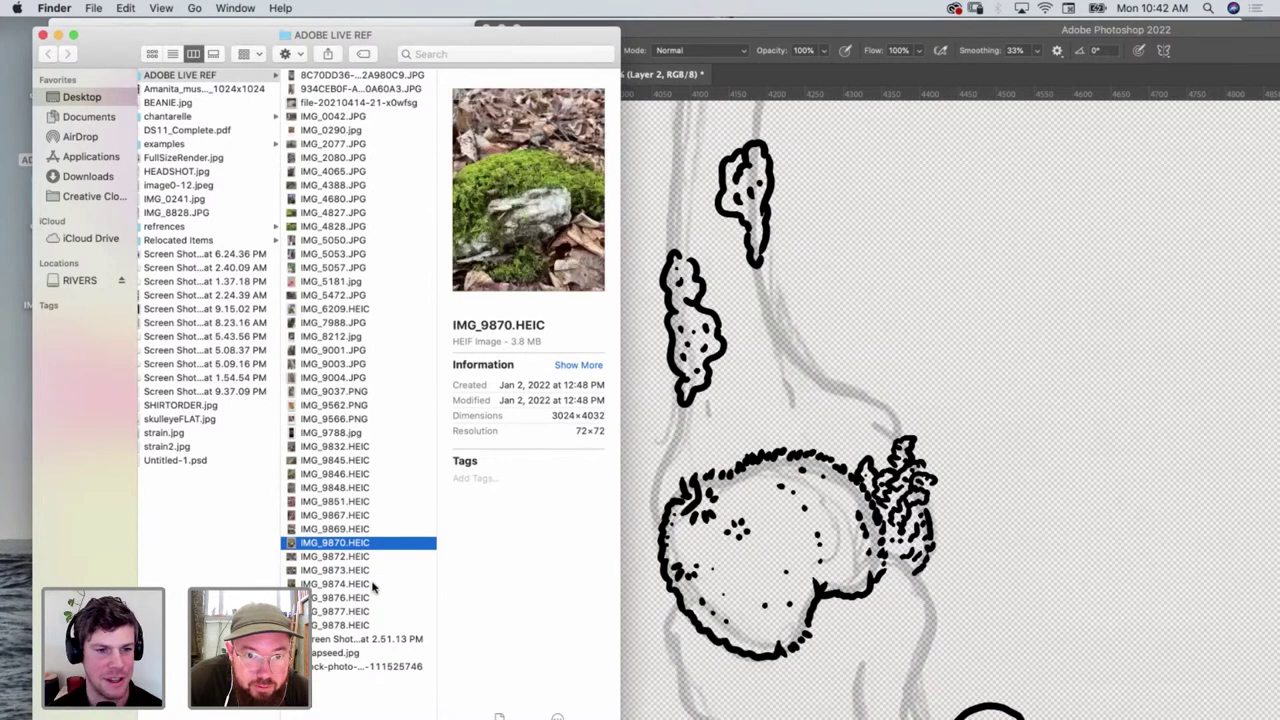
Open IMG_9872.HEIC in Preview and move its window so the green lichen patch shows beside the canvas
{"action": "key", "text": "Down"}
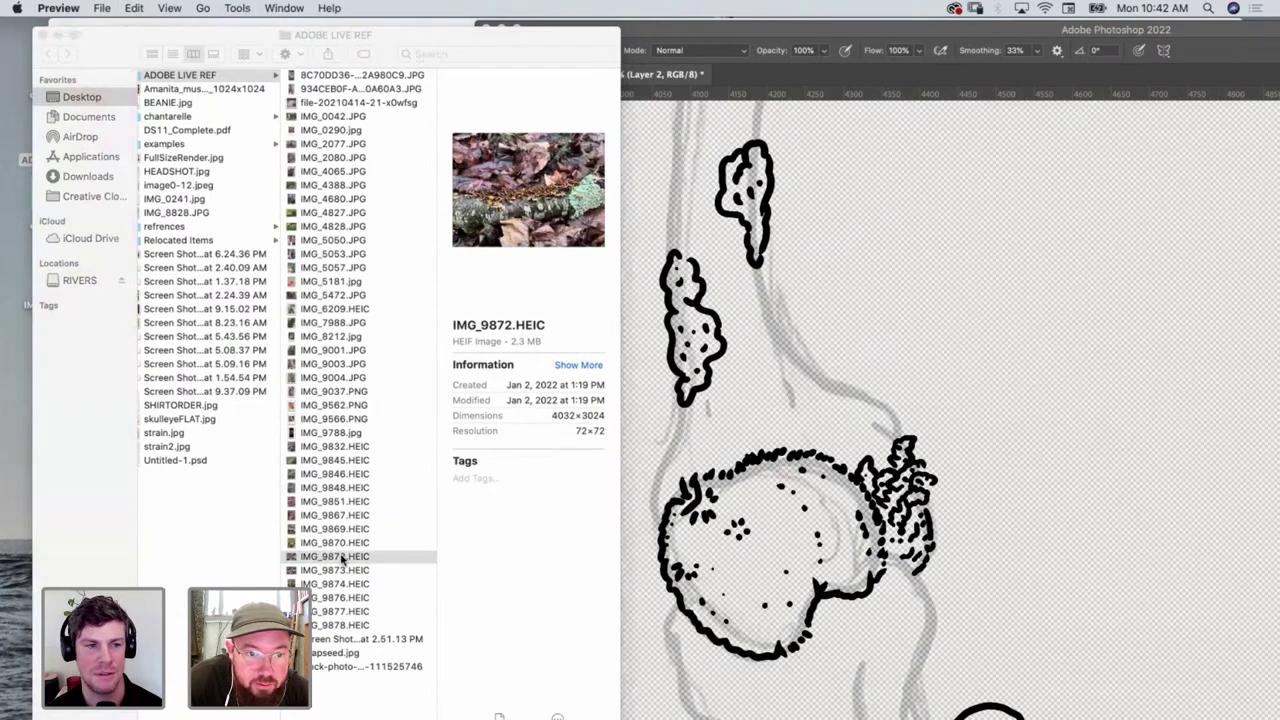
{"action": "double_click", "coordinate": [341, 557]}
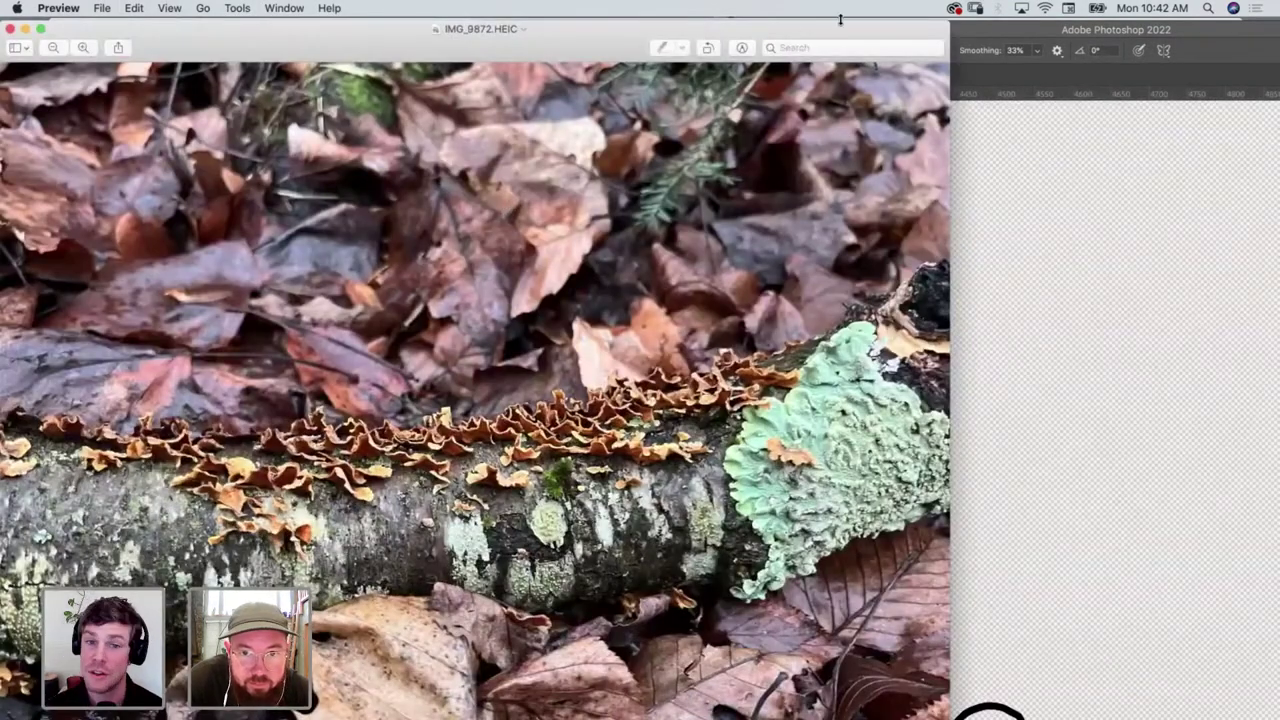
{"action": "mouse_move", "coordinate": [852, 40]}
{"action": "left_mouse_down"}
{"action": "mouse_move", "coordinate": [329, 49]}
{"action": "mouse_move", "coordinate": [389, 55]}
{"action": "left_mouse_up"}
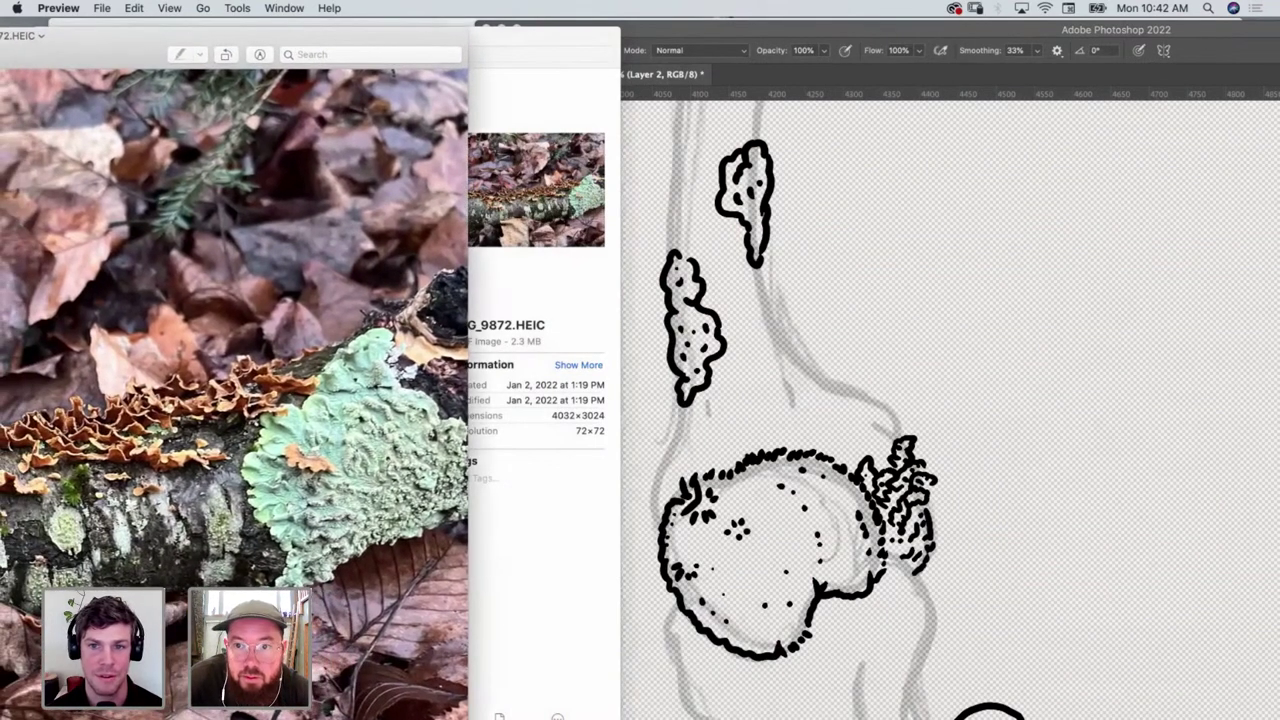
Return to facemelter.psd in Photoshop and ink a ruffled lichen patch with folds and dots on the upper thigh bone's outer edge
{"action": "left_click", "coordinate": [860, 104]}
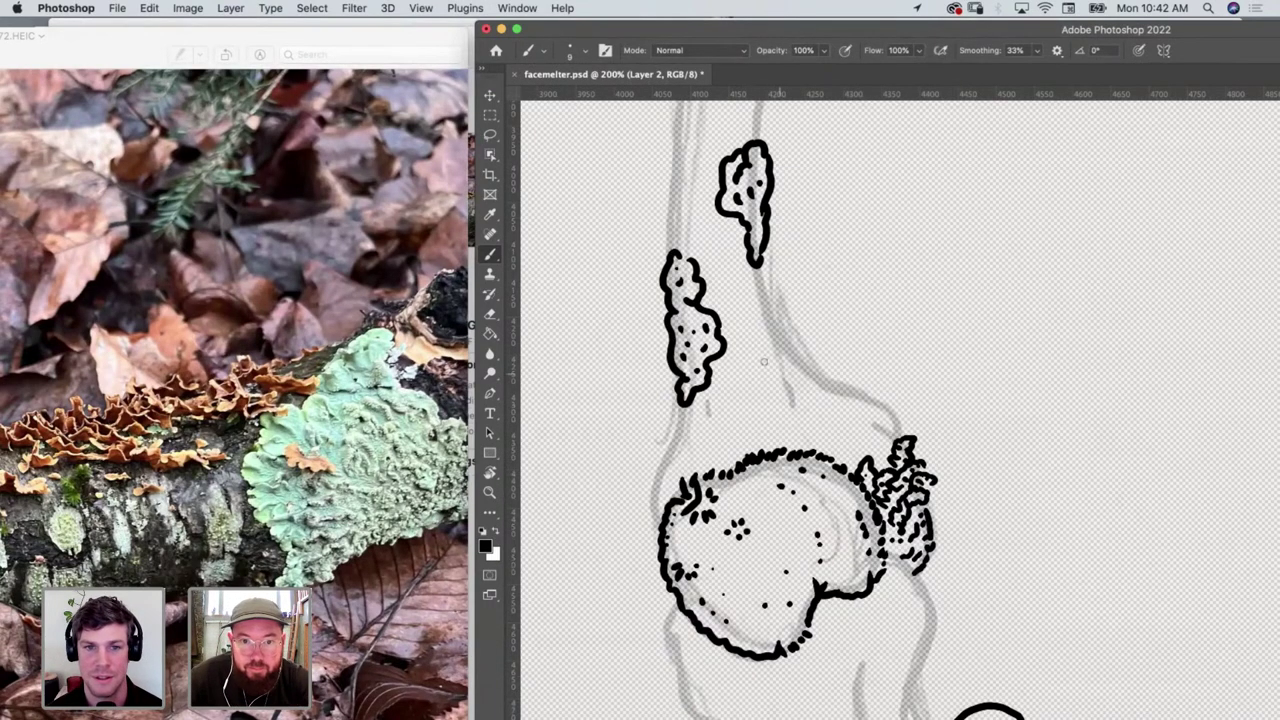
{"action": "scroll", "coordinate": [835, 421], "scroll_direction": "up", "scroll_amount": 1}
{"action": "scroll", "coordinate": [835, 421], "scroll_direction": "up", "scroll_amount": 5}
{"action": "scroll", "coordinate": [835, 421], "scroll_direction": "left", "scroll_amount": 2}
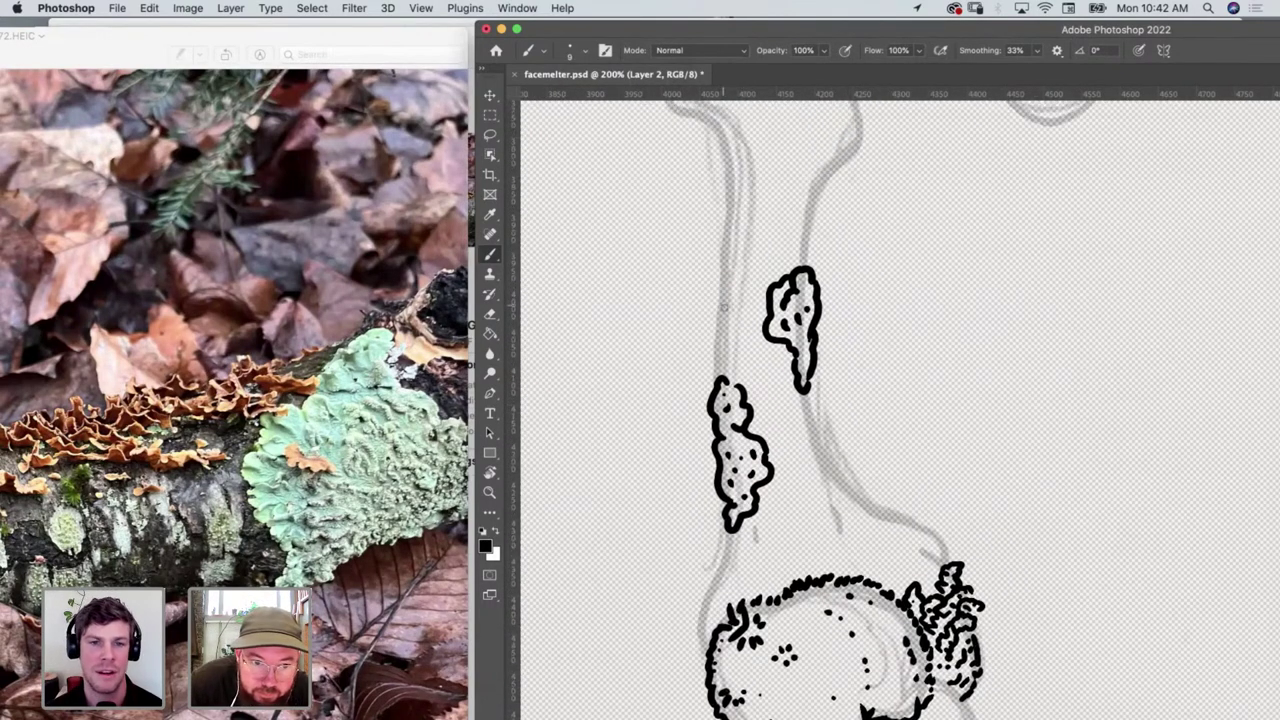
{"action": "mouse_move", "coordinate": [722, 308]}
{"action": "left_mouse_down"}
{"action": "mouse_move", "coordinate": [774, 245]}
{"action": "mouse_move", "coordinate": [754, 173]}
{"action": "mouse_move", "coordinate": [733, 172]}
{"action": "mouse_move", "coordinate": [718, 300]}
{"action": "mouse_move", "coordinate": [761, 240]}
{"action": "mouse_move", "coordinate": [773, 245]}
{"action": "mouse_move", "coordinate": [756, 232]}
{"action": "mouse_move", "coordinate": [737, 174]}
{"action": "left_mouse_up"}
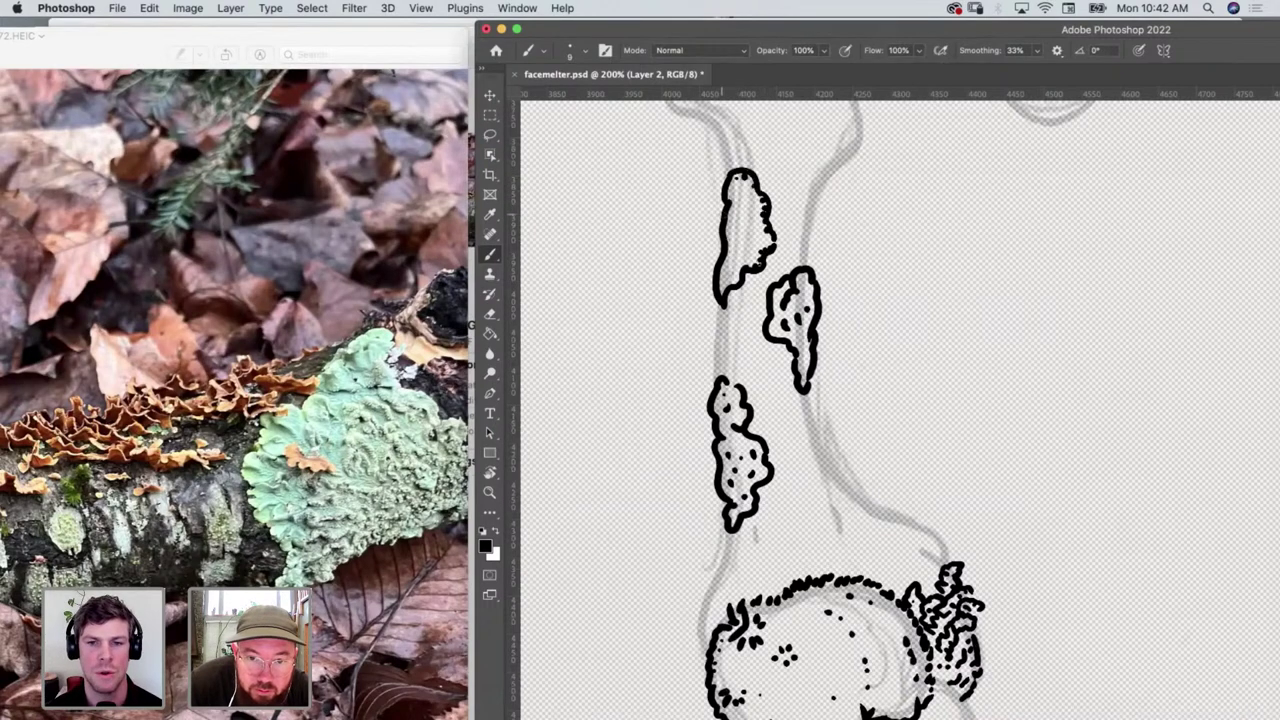
{"action": "mouse_move", "coordinate": [730, 256]}
{"action": "left_mouse_down"}
{"action": "mouse_move", "coordinate": [748, 232]}
{"action": "mouse_move", "coordinate": [723, 276]}
{"action": "mouse_move", "coordinate": [746, 266]}
{"action": "mouse_move", "coordinate": [742, 214]}
{"action": "mouse_move", "coordinate": [760, 200]}
{"action": "mouse_move", "coordinate": [744, 201]}
{"action": "mouse_move", "coordinate": [737, 181]}
{"action": "left_mouse_up"}
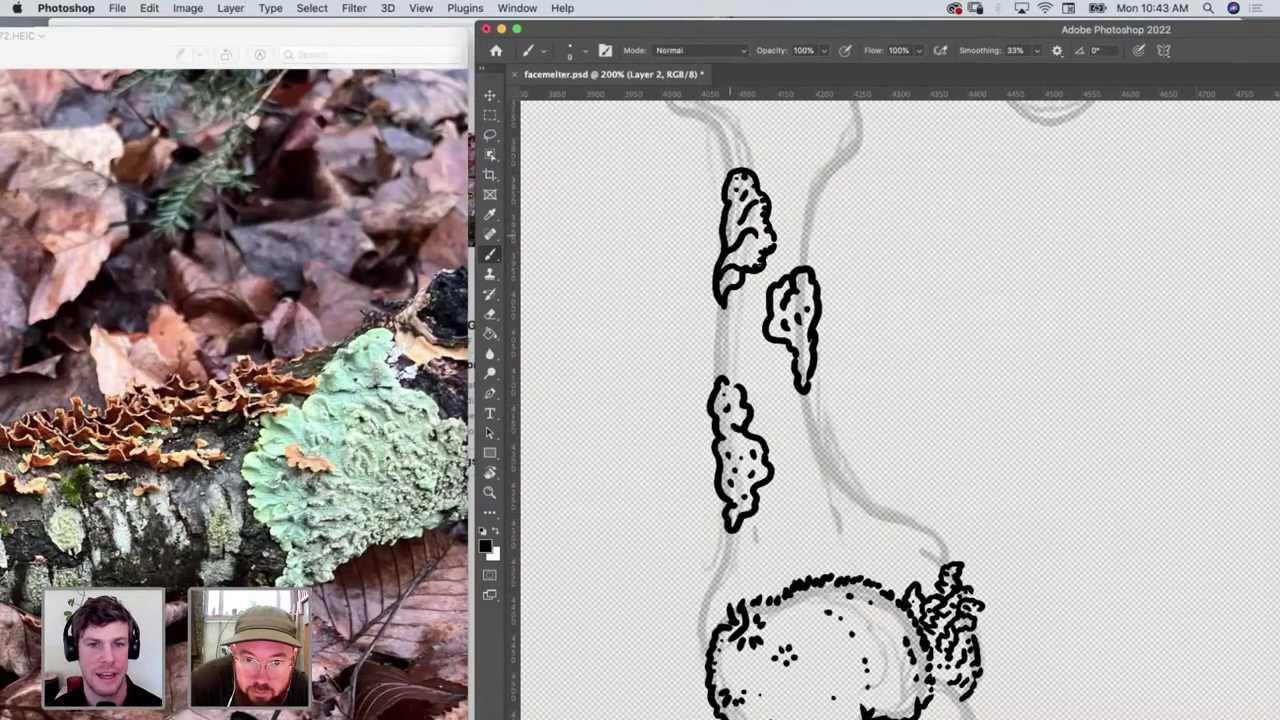
{"action": "left_click_drag", "start_coordinate": [728, 228], "coordinate": [738, 208]}
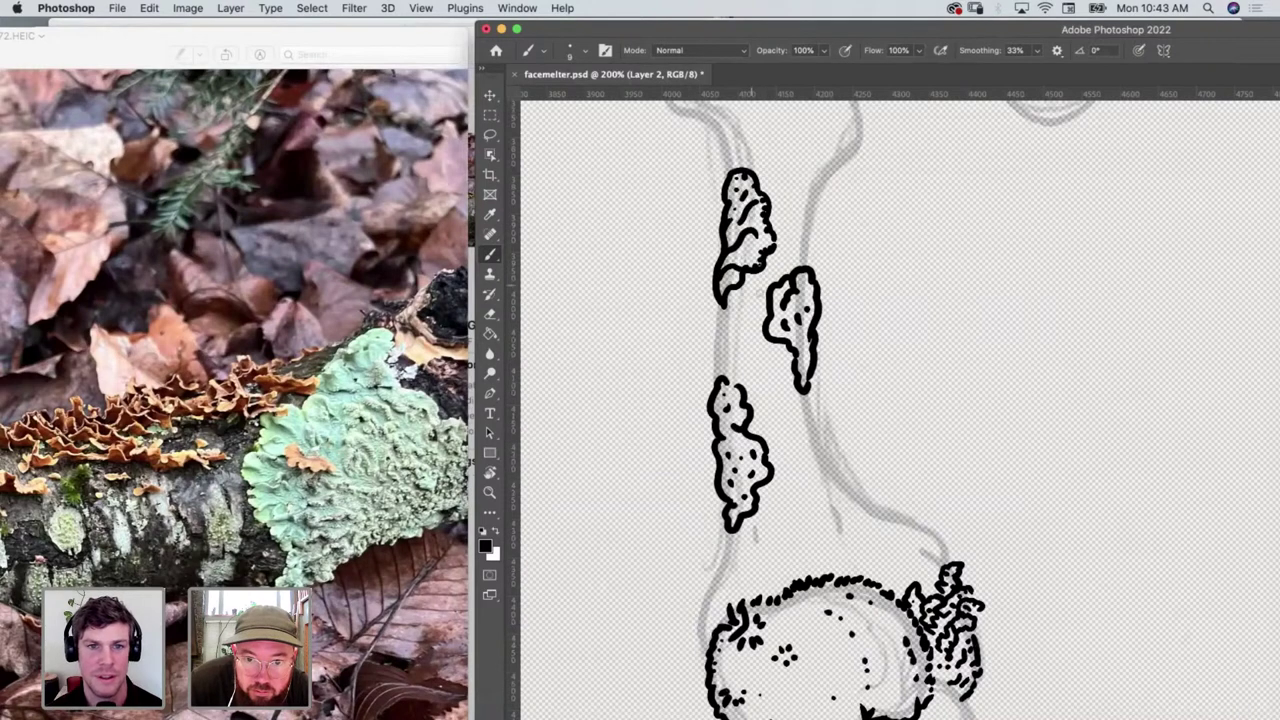
Ink a small lobed lichen patch on the thigh bone's inner edge, just above the existing dotted patch
{"action": "mouse_move", "coordinate": [806, 248]}
{"action": "left_mouse_down"}
{"action": "mouse_move", "coordinate": [796, 214]}
{"action": "mouse_move", "coordinate": [816, 198]}
{"action": "mouse_move", "coordinate": [824, 214]}
{"action": "mouse_move", "coordinate": [804, 252]}
{"action": "mouse_move", "coordinate": [806, 228]}
{"action": "left_mouse_up"}
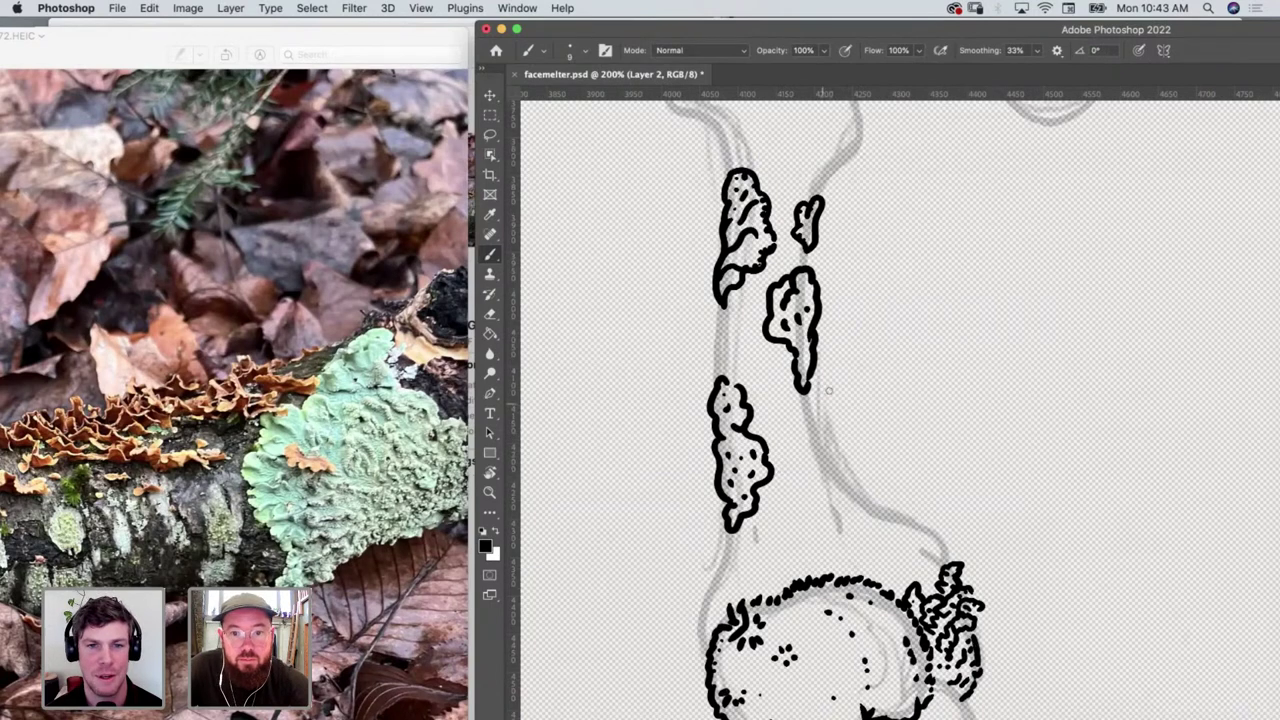
{"action": "scroll", "coordinate": [826, 399], "scroll_direction": "up", "scroll_amount": 5}
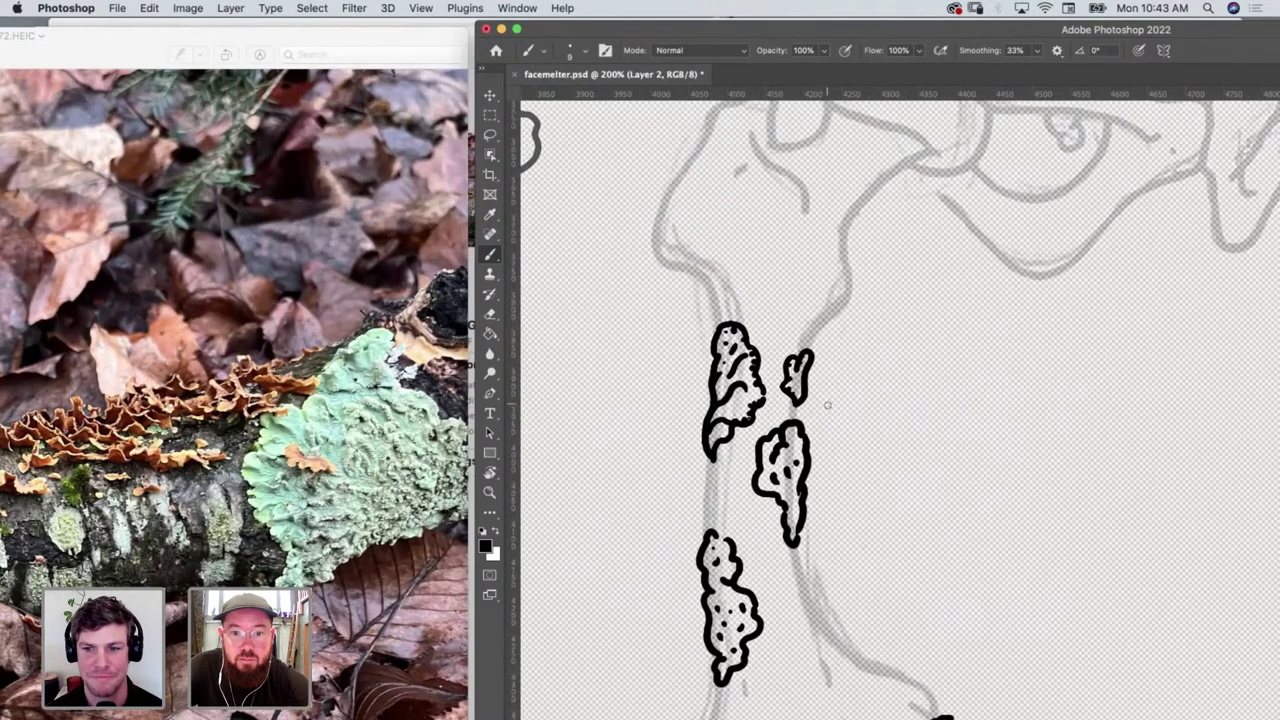
{"action": "scroll", "coordinate": [827, 404], "scroll_direction": "down", "scroll_amount": 5}
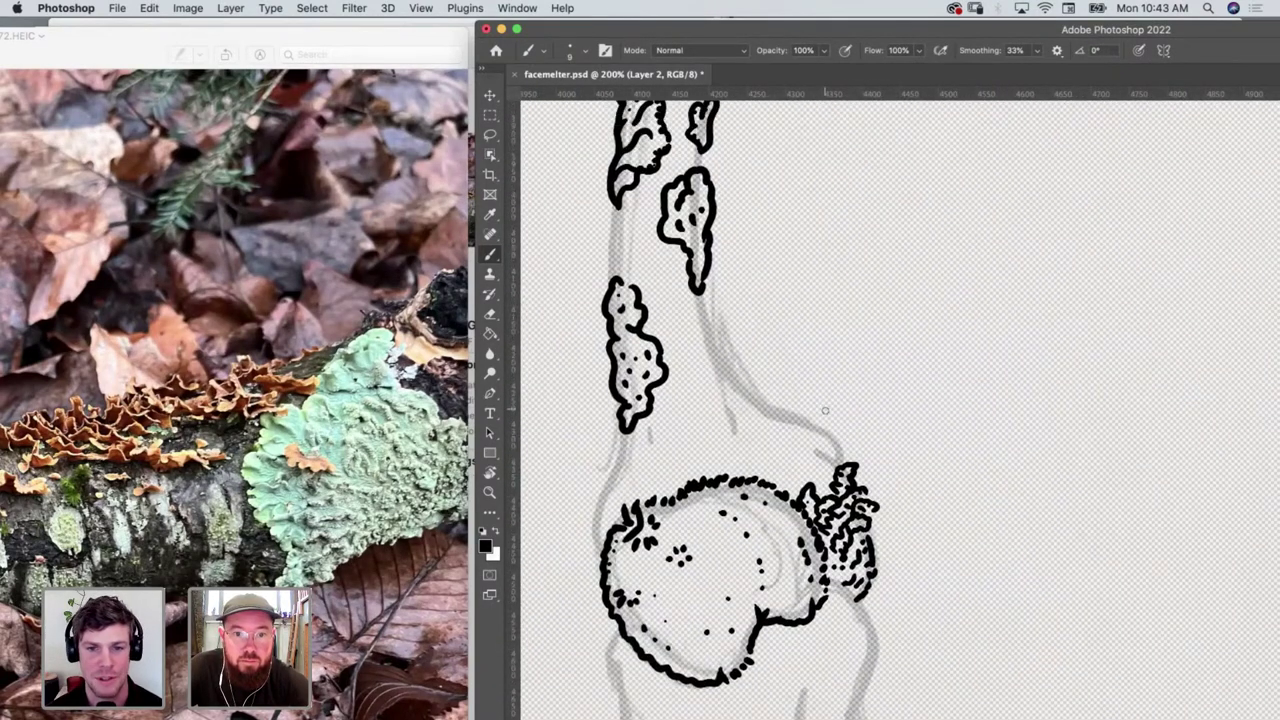
Ink a chain of small overlapping leaf-like flakes along the thigh bone's flared edge, running down to the moss tuft beside the knee
{"action": "scroll", "coordinate": [825, 411], "scroll_direction": "down", "scroll_amount": 3}
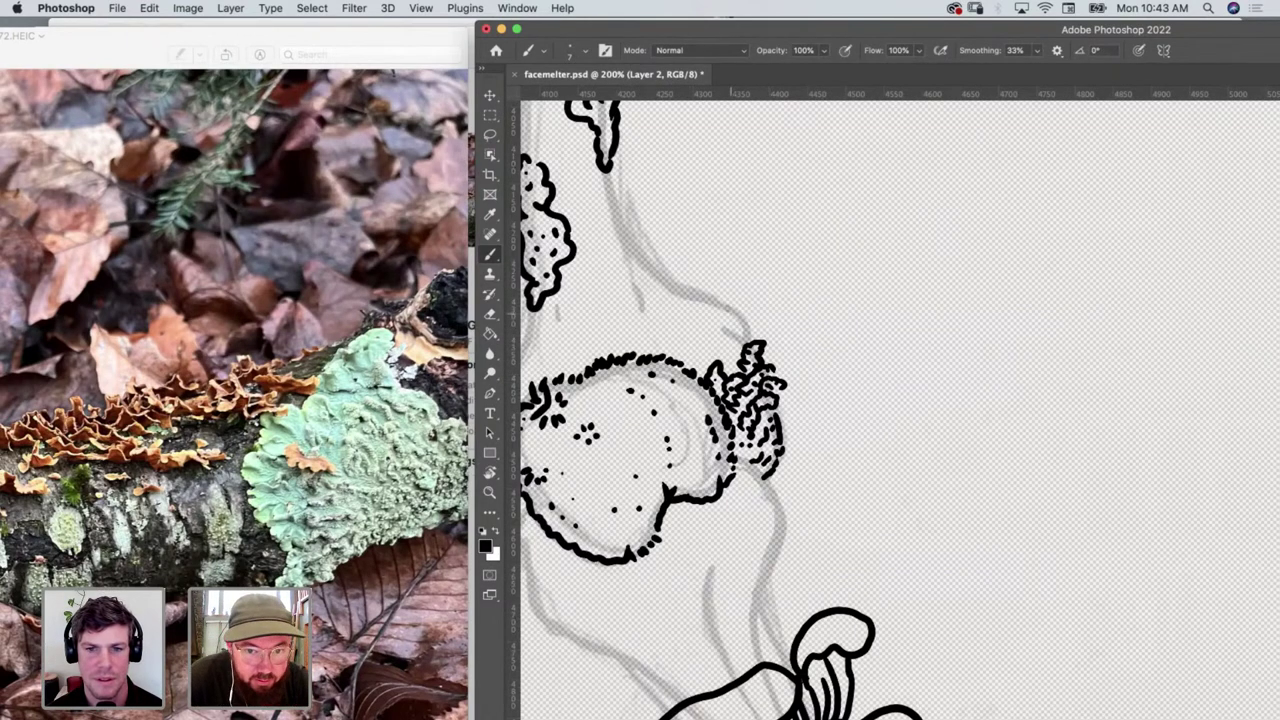
{"action": "mouse_move", "coordinate": [744, 320]}
{"action": "left_mouse_down"}
{"action": "mouse_move", "coordinate": [701, 296]}
{"action": "mouse_move", "coordinate": [744, 318]}
{"action": "mouse_move", "coordinate": [658, 281]}
{"action": "mouse_move", "coordinate": [651, 257]}
{"action": "mouse_move", "coordinate": [687, 292]}
{"action": "left_mouse_up"}
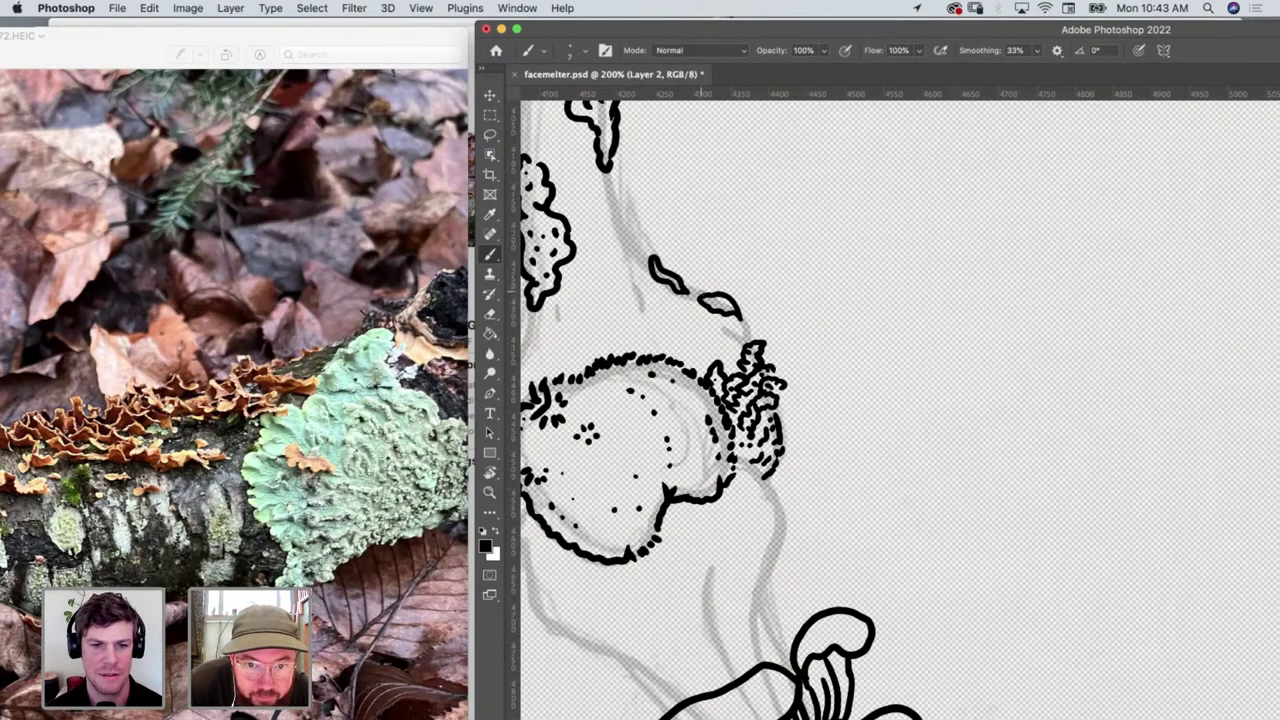
{"action": "left_click_drag", "start_coordinate": [704, 290], "coordinate": [686, 277]}
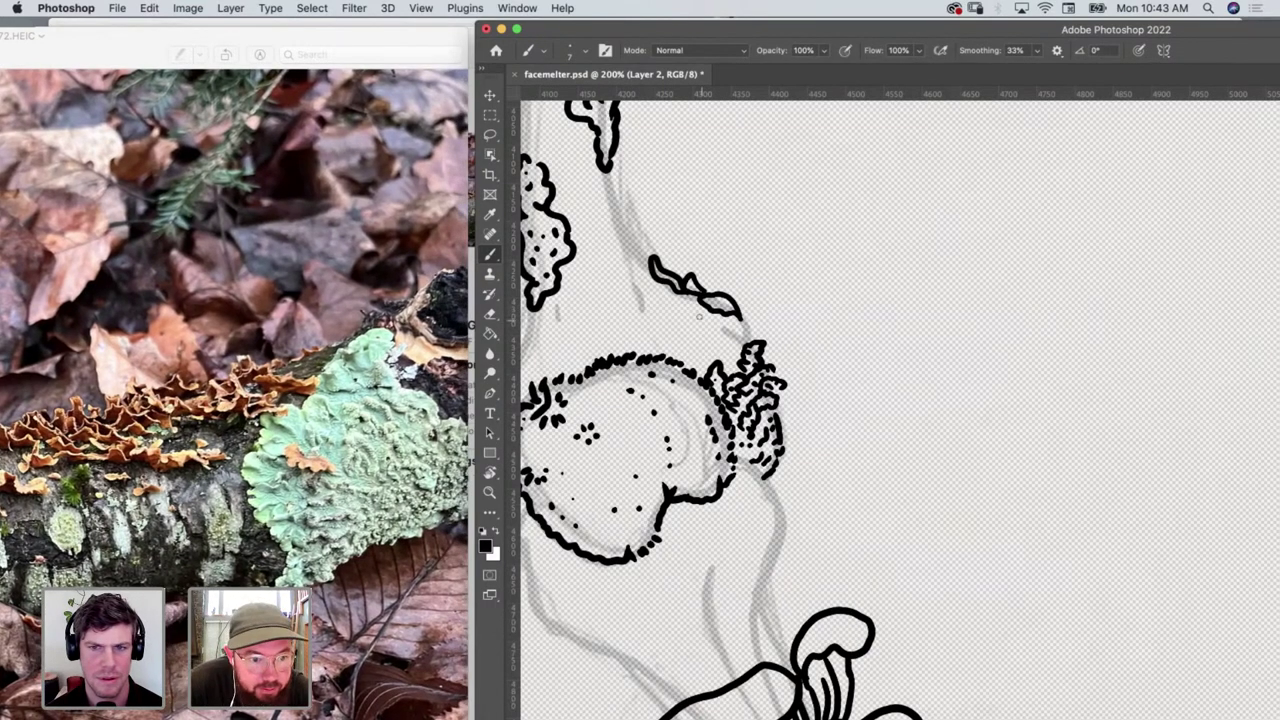
{"action": "mouse_move", "coordinate": [686, 301]}
{"action": "left_mouse_down"}
{"action": "mouse_move", "coordinate": [646, 293]}
{"action": "mouse_move", "coordinate": [684, 313]}
{"action": "left_mouse_up"}
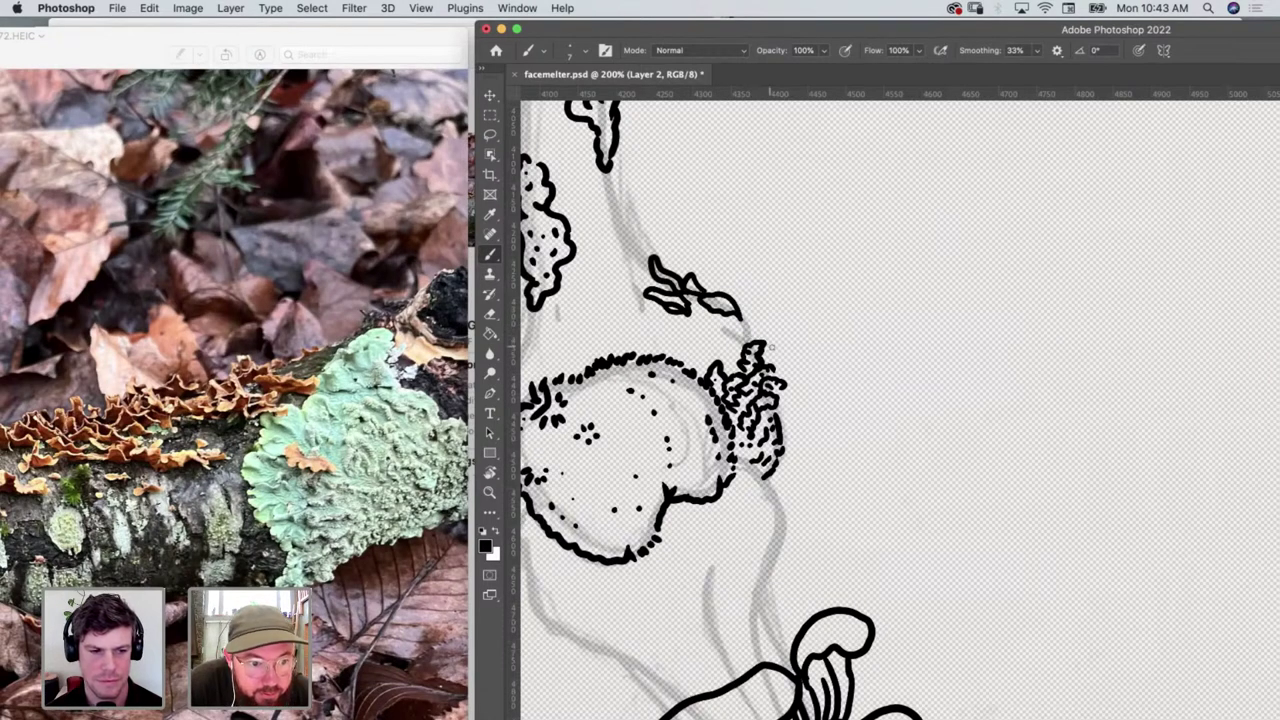
{"action": "mouse_move", "coordinate": [722, 324]}
{"action": "left_mouse_down"}
{"action": "mouse_move", "coordinate": [698, 314]}
{"action": "mouse_move", "coordinate": [718, 326]}
{"action": "left_mouse_up"}
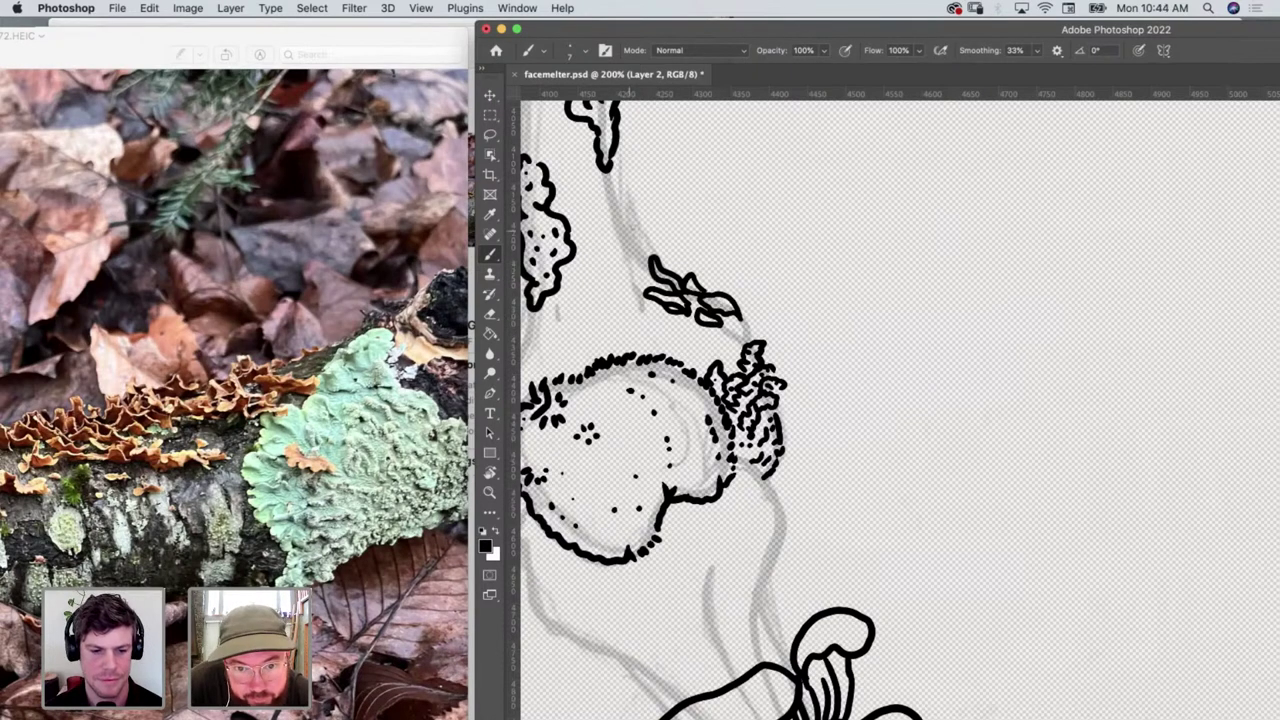
{"action": "mouse_move", "coordinate": [674, 276]}
{"action": "left_mouse_down"}
{"action": "mouse_move", "coordinate": [671, 248]}
{"action": "mouse_move", "coordinate": [652, 234]}
{"action": "mouse_move", "coordinate": [665, 268]}
{"action": "mouse_move", "coordinate": [646, 220]}
{"action": "mouse_move", "coordinate": [628, 213]}
{"action": "mouse_move", "coordinate": [640, 262]}
{"action": "left_mouse_up"}
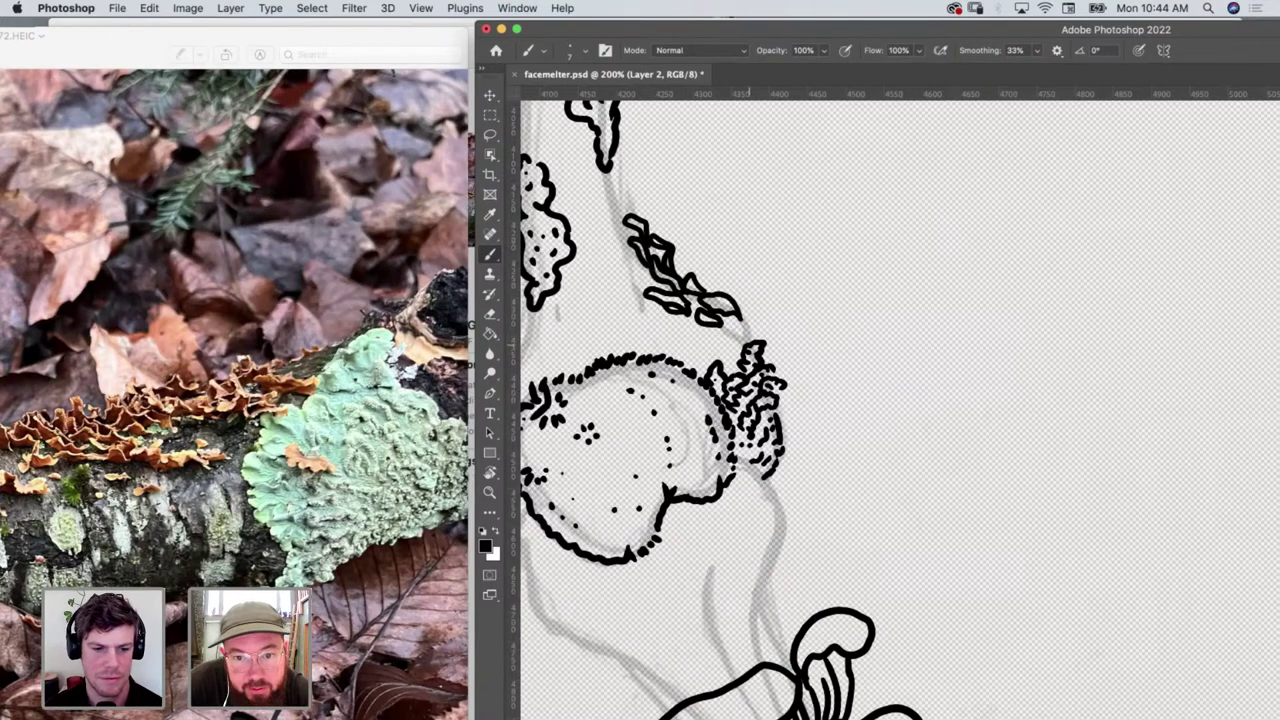
{"action": "mouse_move", "coordinate": [740, 322]}
{"action": "left_mouse_down"}
{"action": "mouse_move", "coordinate": [702, 306]}
{"action": "mouse_move", "coordinate": [727, 316]}
{"action": "mouse_move", "coordinate": [698, 328]}
{"action": "mouse_move", "coordinate": [730, 348]}
{"action": "left_mouse_up"}
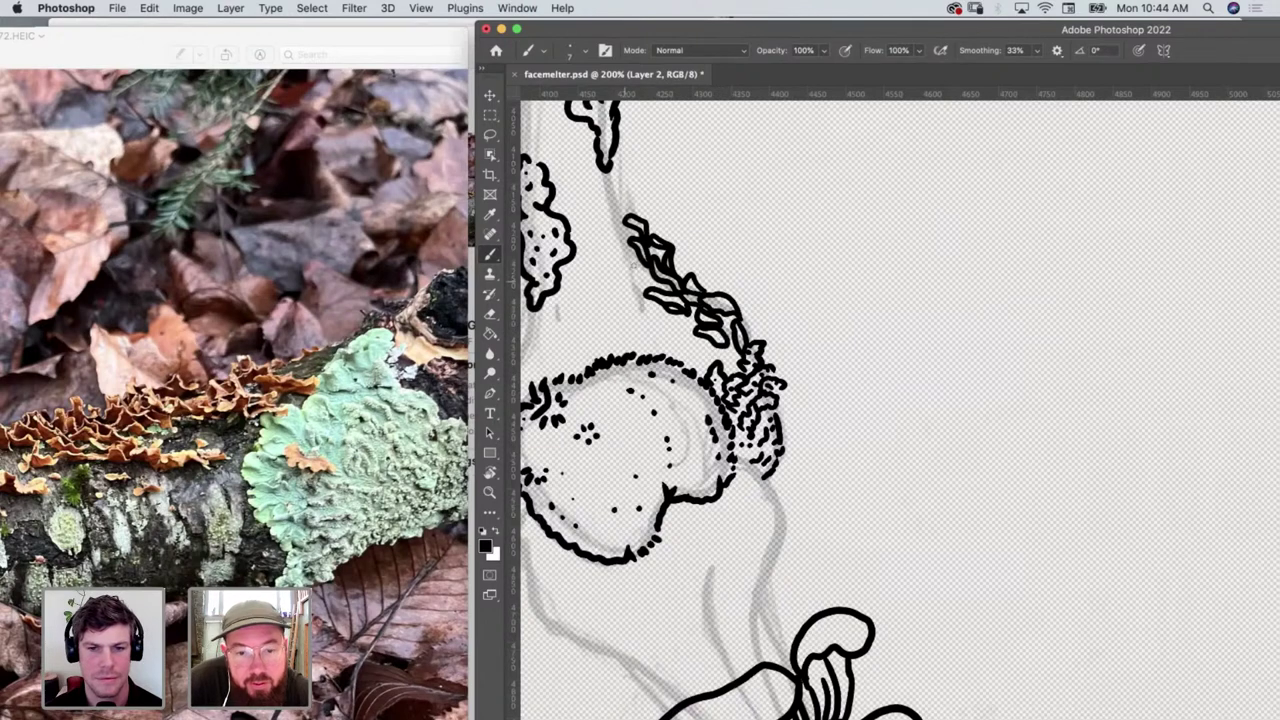
{"action": "mouse_move", "coordinate": [648, 292]}
{"action": "left_mouse_down"}
{"action": "mouse_move", "coordinate": [630, 268]}
{"action": "mouse_move", "coordinate": [632, 298]}
{"action": "mouse_move", "coordinate": [664, 312]}
{"action": "mouse_move", "coordinate": [652, 294]}
{"action": "left_mouse_up"}
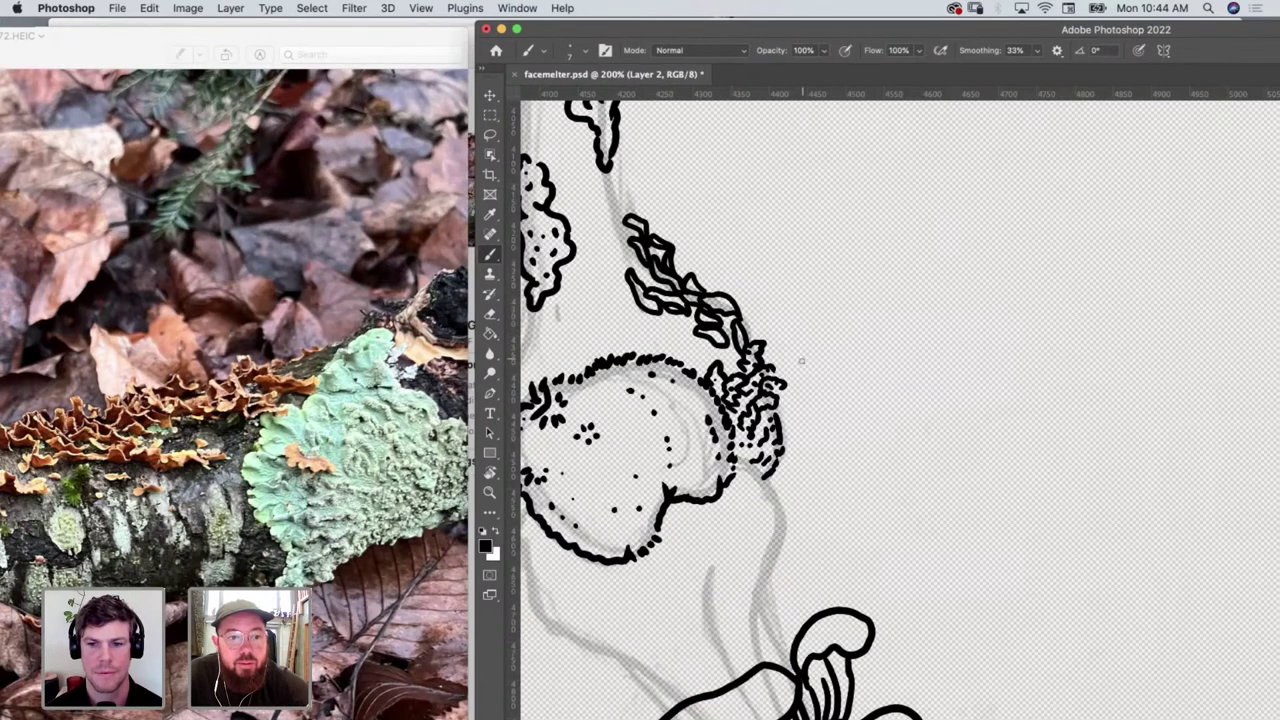
Extend the flake chain up to the lobed lichen patch and ink two small star-shaped tufts around the dotted patch's lower end
{"action": "scroll", "coordinate": [798, 356], "scroll_direction": "up", "scroll_amount": 3}
{"action": "scroll", "coordinate": [798, 356], "scroll_direction": "left", "scroll_amount": 3}
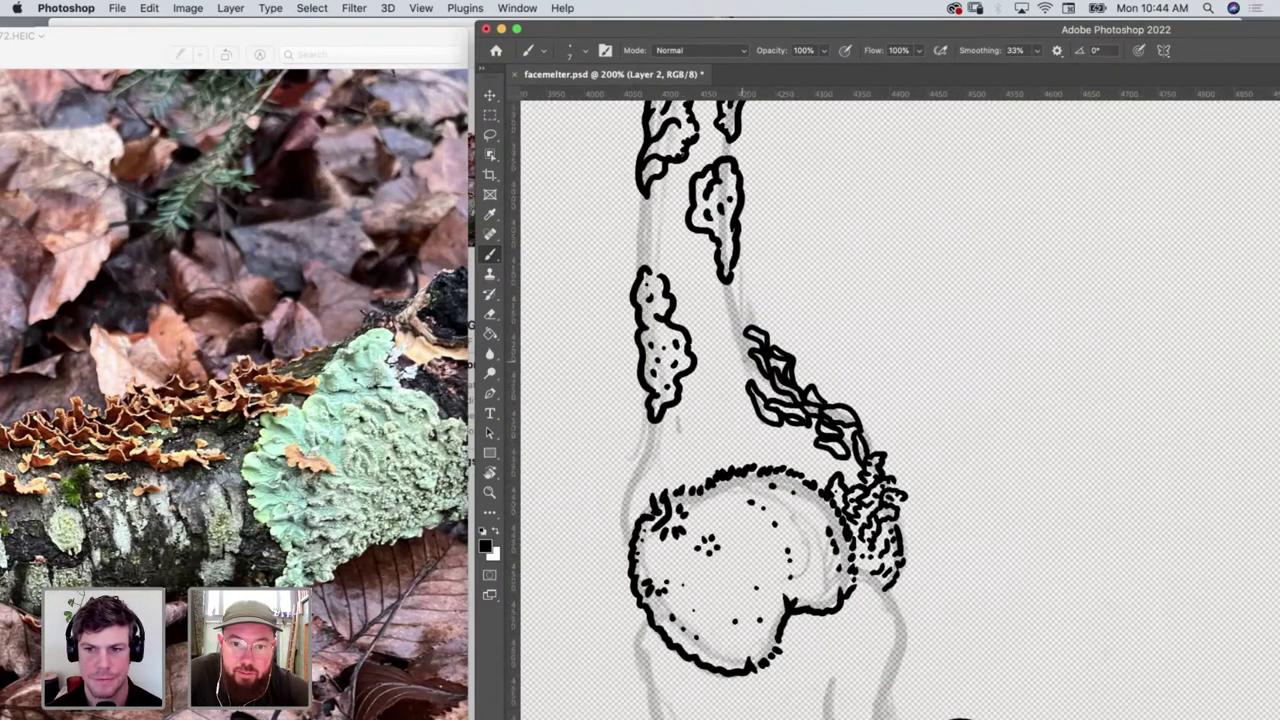
{"action": "mouse_move", "coordinate": [752, 370]}
{"action": "left_mouse_down"}
{"action": "mouse_move", "coordinate": [735, 332]}
{"action": "mouse_move", "coordinate": [748, 368]}
{"action": "left_mouse_up"}
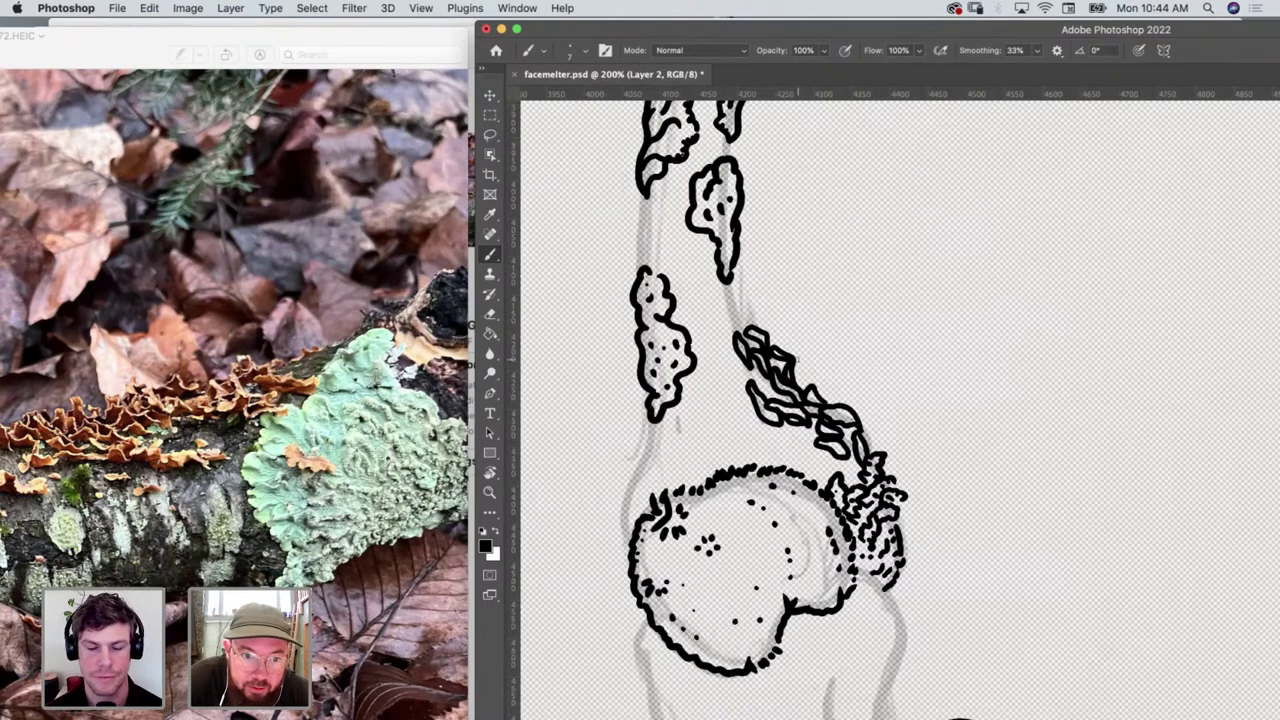
{"action": "mouse_move", "coordinate": [750, 322]}
{"action": "left_mouse_down"}
{"action": "mouse_move", "coordinate": [746, 302]}
{"action": "mouse_move", "coordinate": [740, 336]}
{"action": "left_mouse_up"}
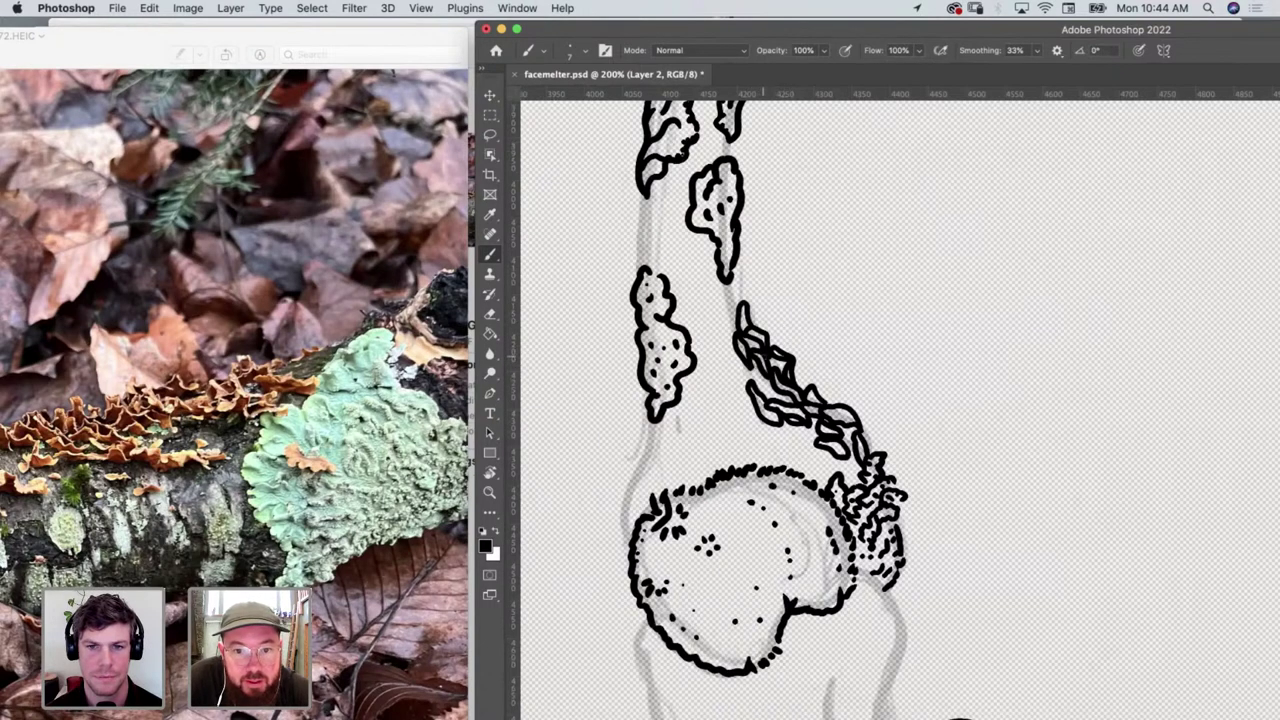
{"action": "mouse_move", "coordinate": [740, 296]}
{"action": "left_mouse_down"}
{"action": "mouse_move", "coordinate": [722, 292]}
{"action": "mouse_move", "coordinate": [734, 328]}
{"action": "mouse_move", "coordinate": [745, 299]}
{"action": "left_mouse_up"}
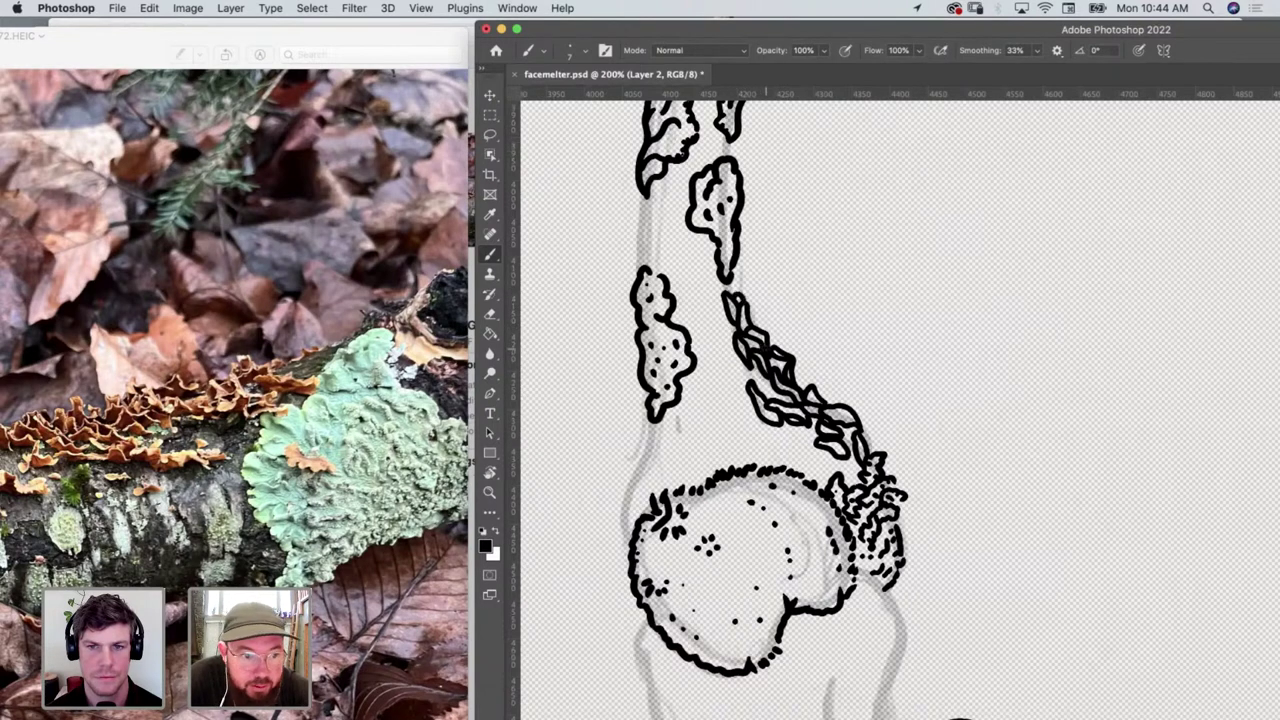
{"action": "mouse_move", "coordinate": [708, 366]}
{"action": "left_mouse_down"}
{"action": "mouse_move", "coordinate": [708, 352]}
{"action": "mouse_move", "coordinate": [712, 380]}
{"action": "mouse_move", "coordinate": [734, 378]}
{"action": "left_mouse_up"}
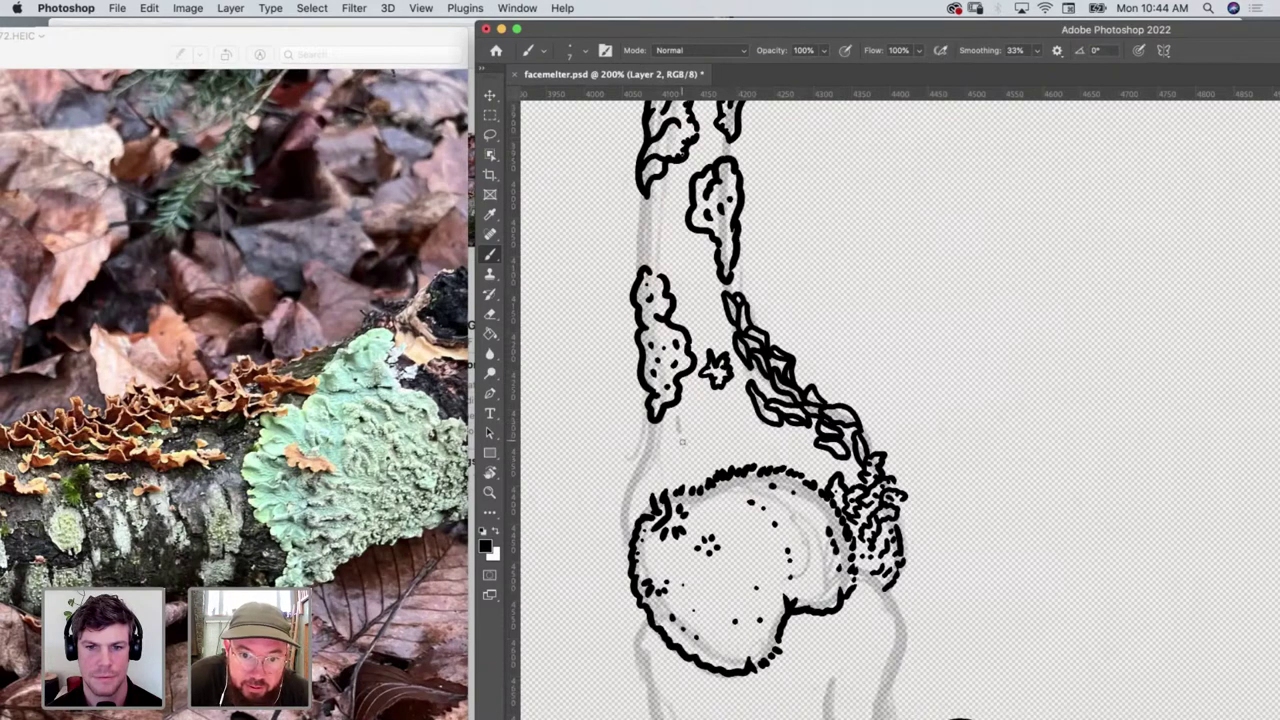
{"action": "mouse_move", "coordinate": [652, 446]}
{"action": "left_mouse_down"}
{"action": "mouse_move", "coordinate": [638, 448]}
{"action": "mouse_move", "coordinate": [662, 460]}
{"action": "mouse_move", "coordinate": [650, 440]}
{"action": "left_mouse_up"}
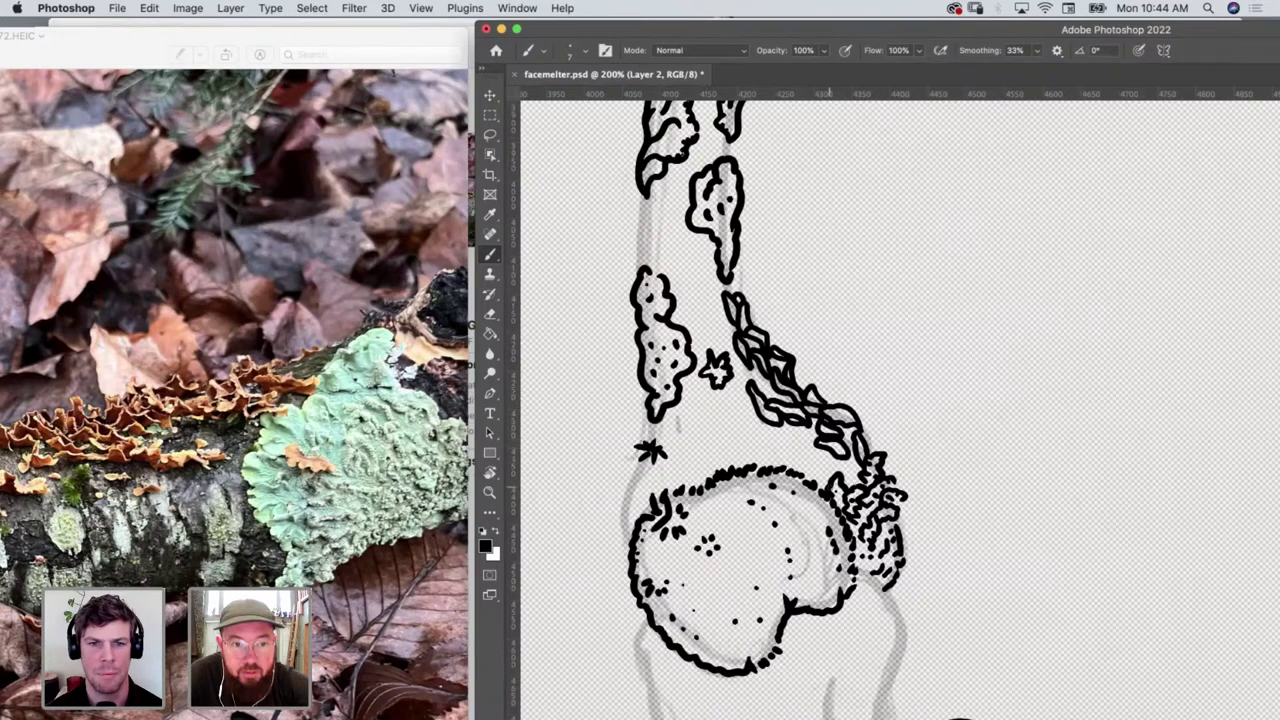
Replace the open reference photo IMG_9872.HEIC with the mossy log photo IMG_9876.HEIC from the ADOBE LIVE REF folder
{"action": "double_click", "coordinate": [35, 50]}
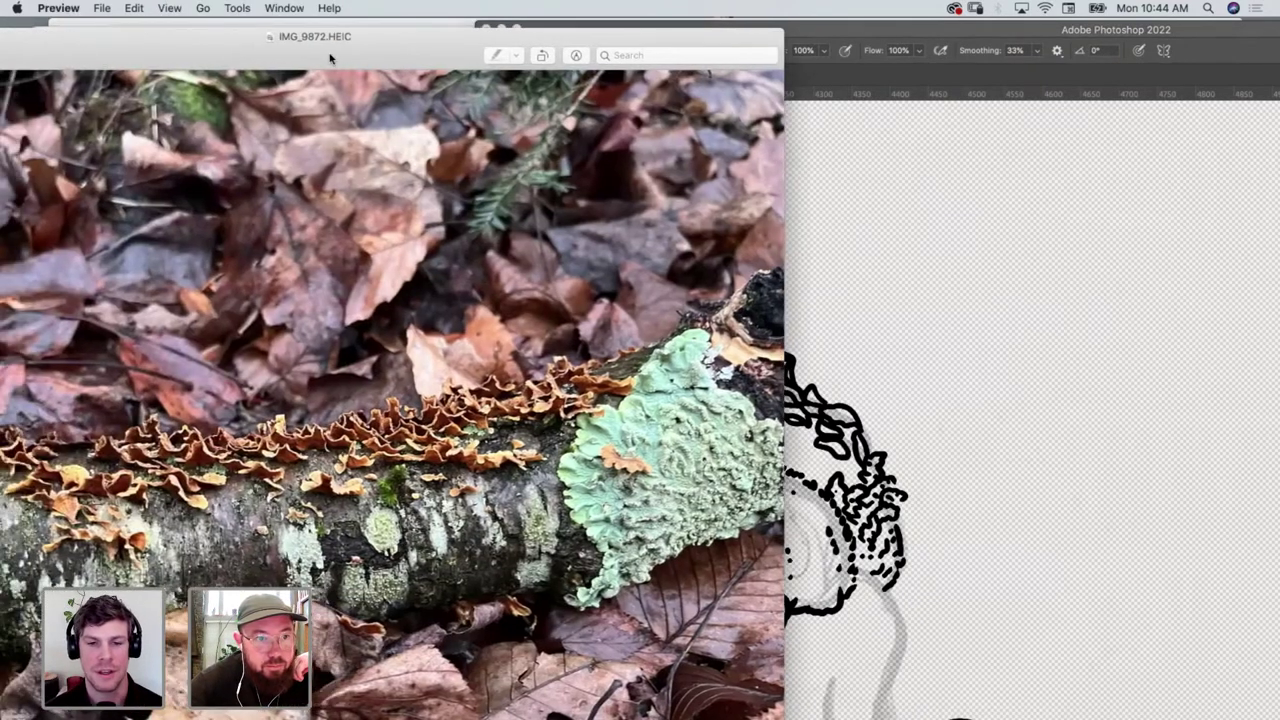
{"action": "double_click", "coordinate": [329, 51]}
{"action": "left_click", "coordinate": [71, 37]}
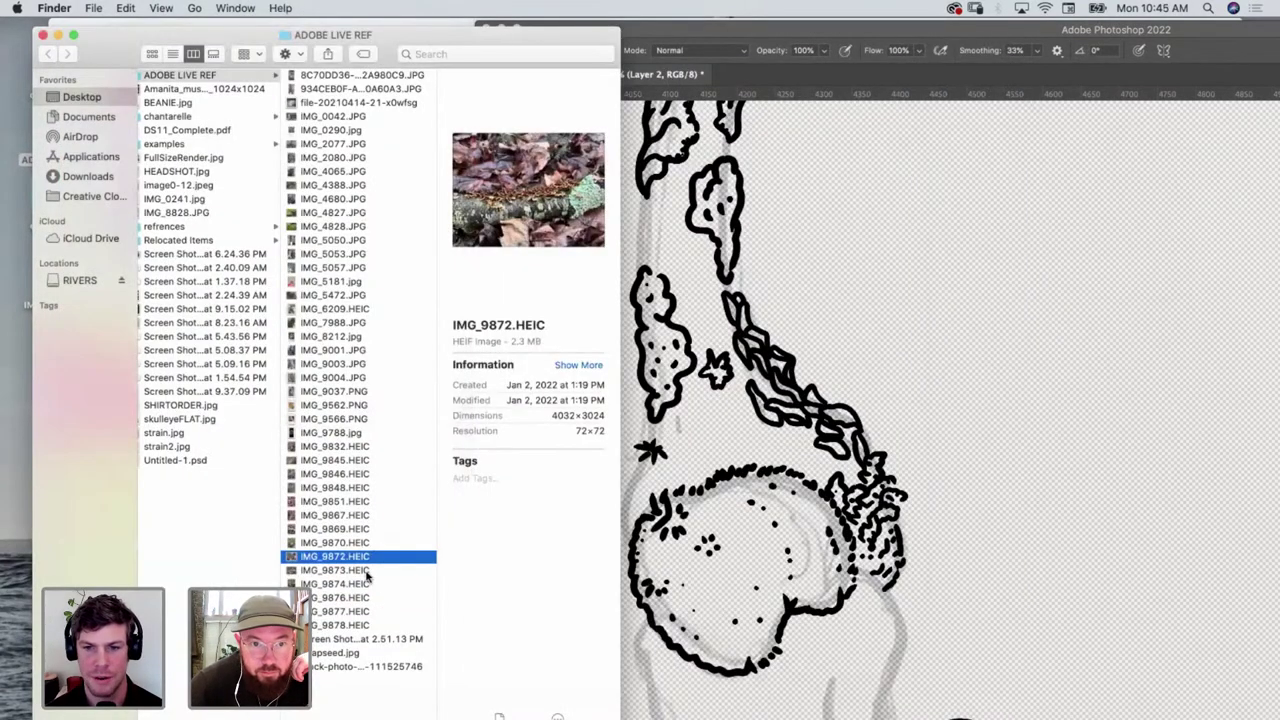
{"action": "left_click", "coordinate": [367, 572]}
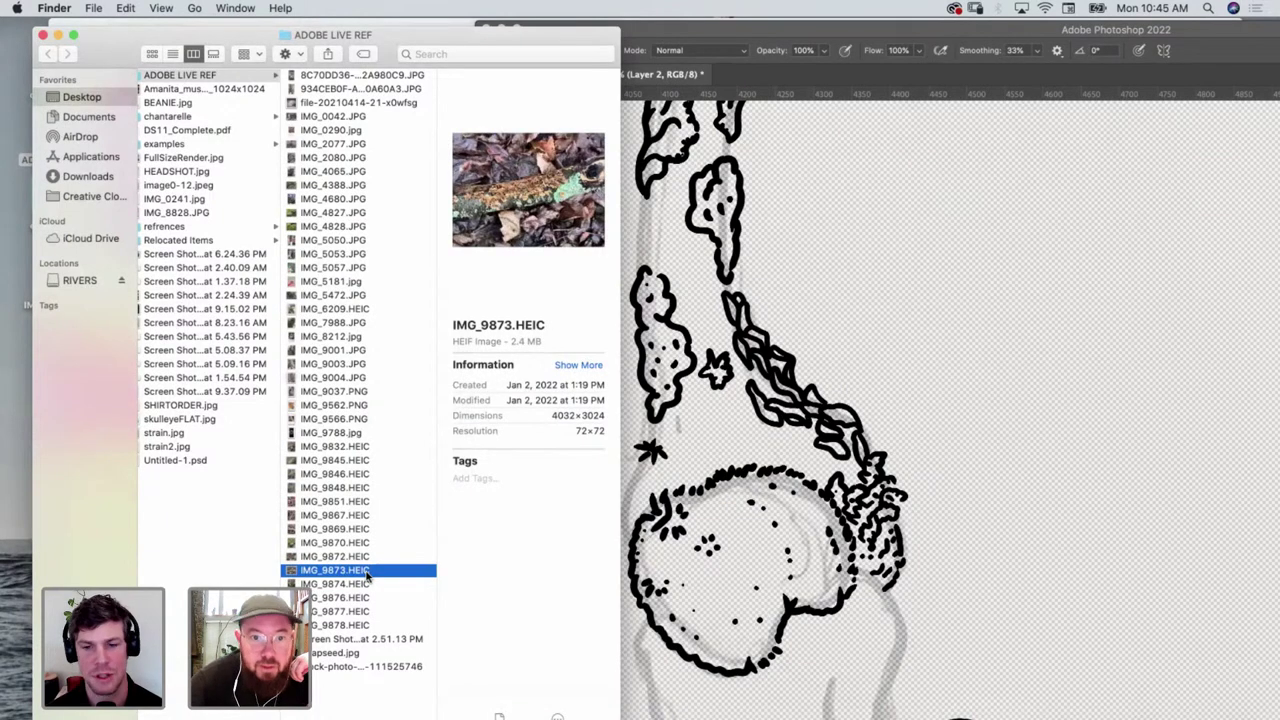
{"action": "key", "text": "Down"}
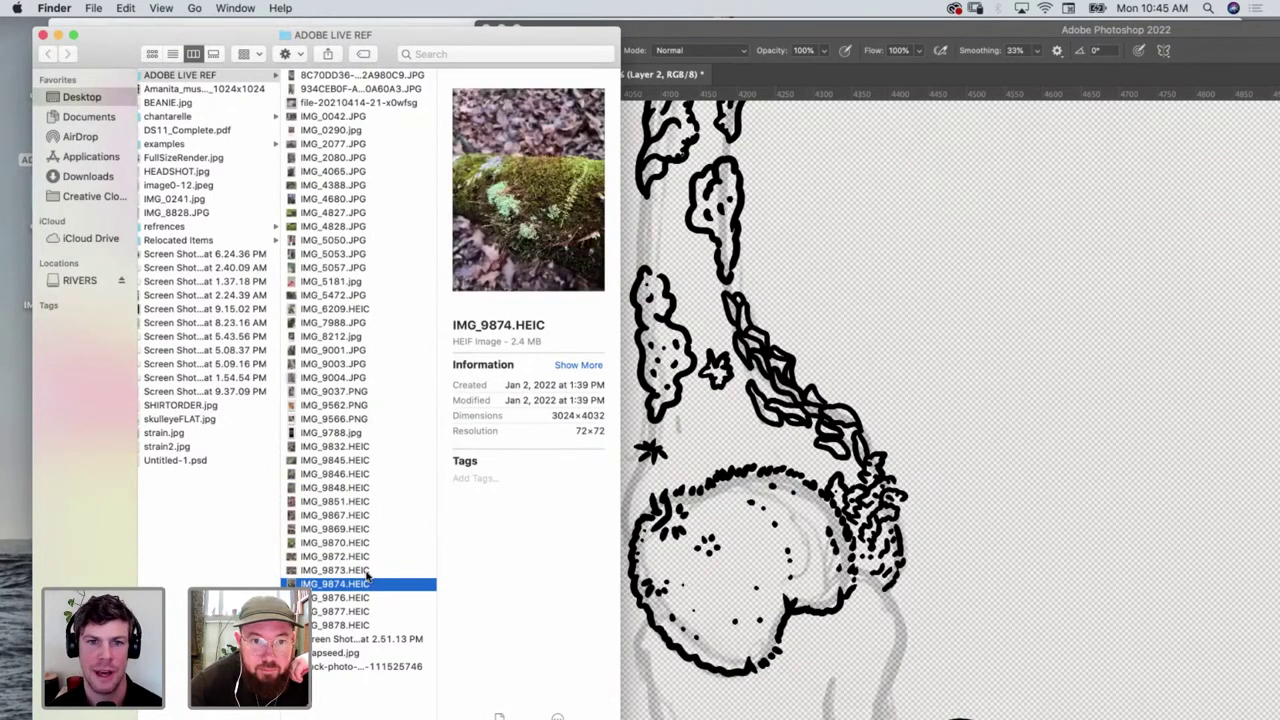
{"action": "key", "text": "Down"}
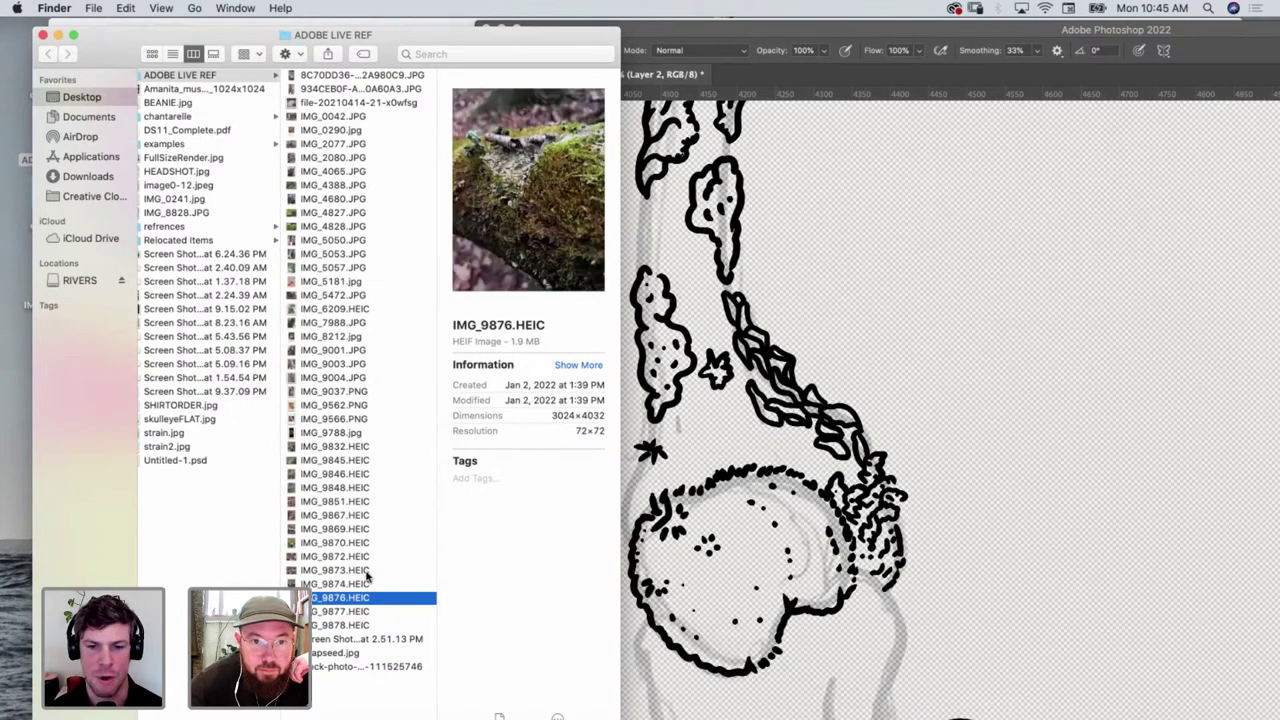
{"action": "double_click", "coordinate": [349, 597]}
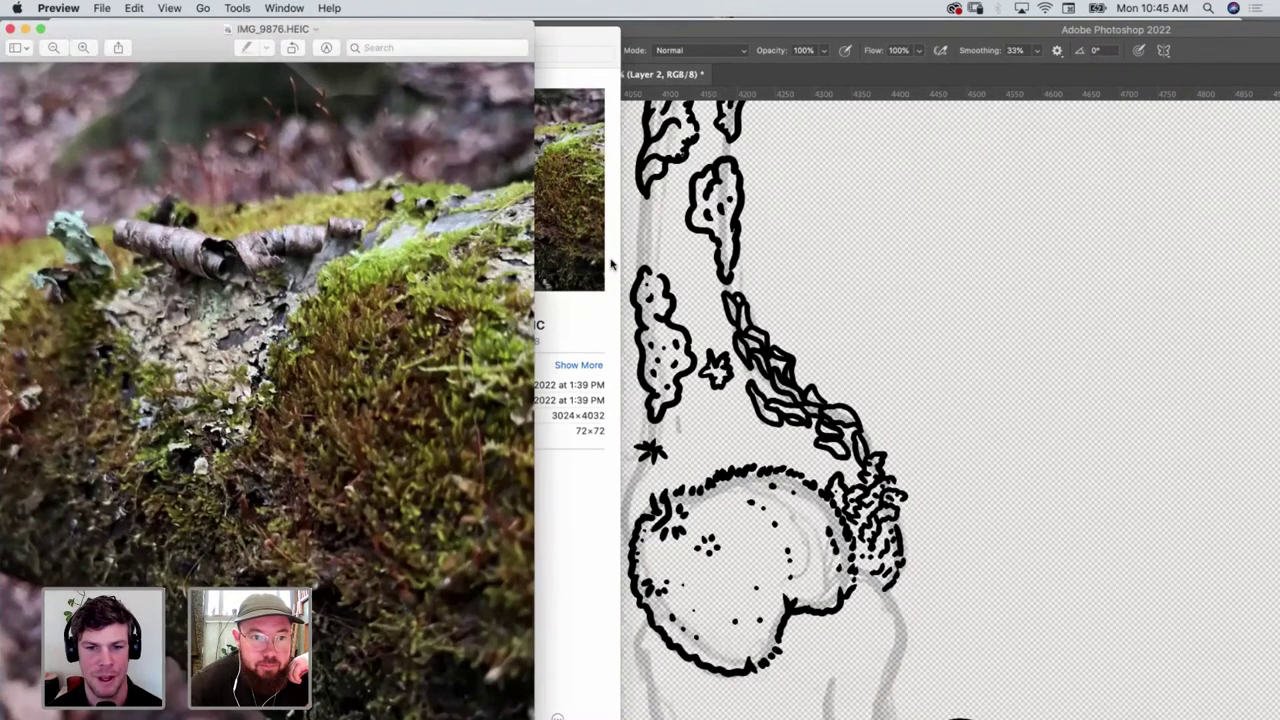
Return to facemelter.psd in Photoshop and look over the knee and the uninked shin sketch beside the moss photo
{"action": "left_click", "coordinate": [853, 167]}
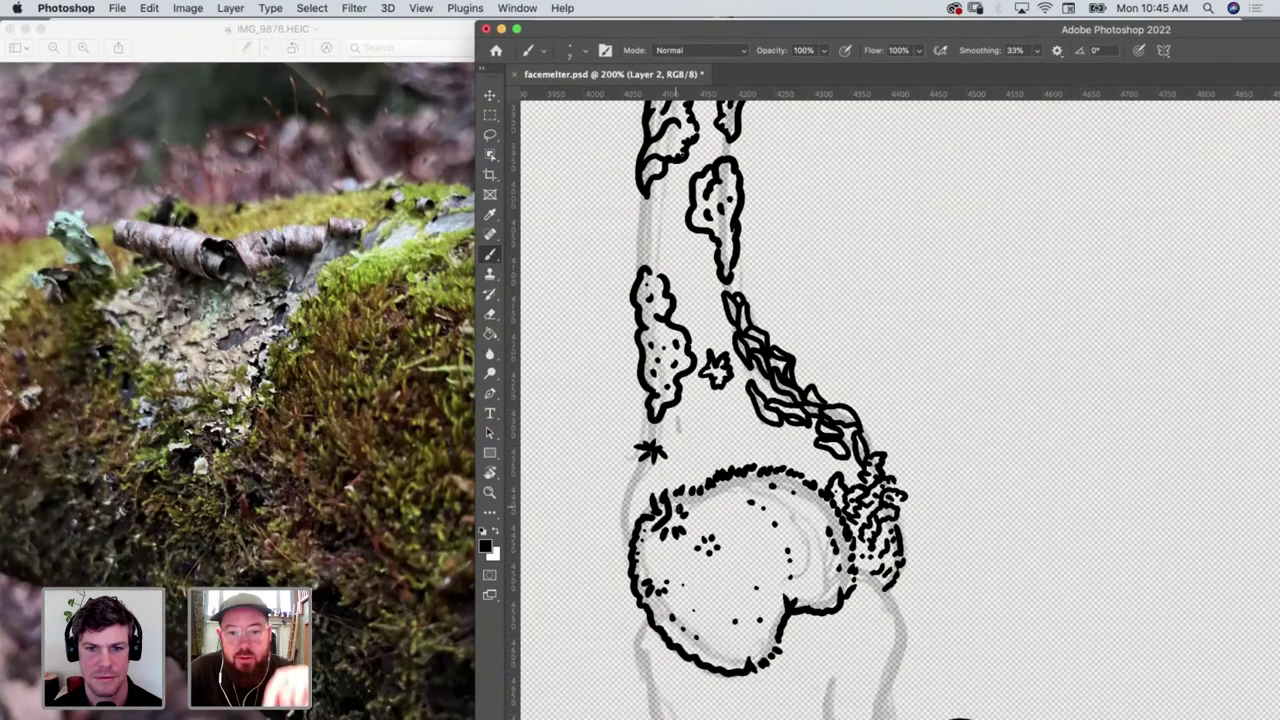
{"action": "scroll", "coordinate": [890, 400], "scroll_direction": "down", "scroll_amount": 3}
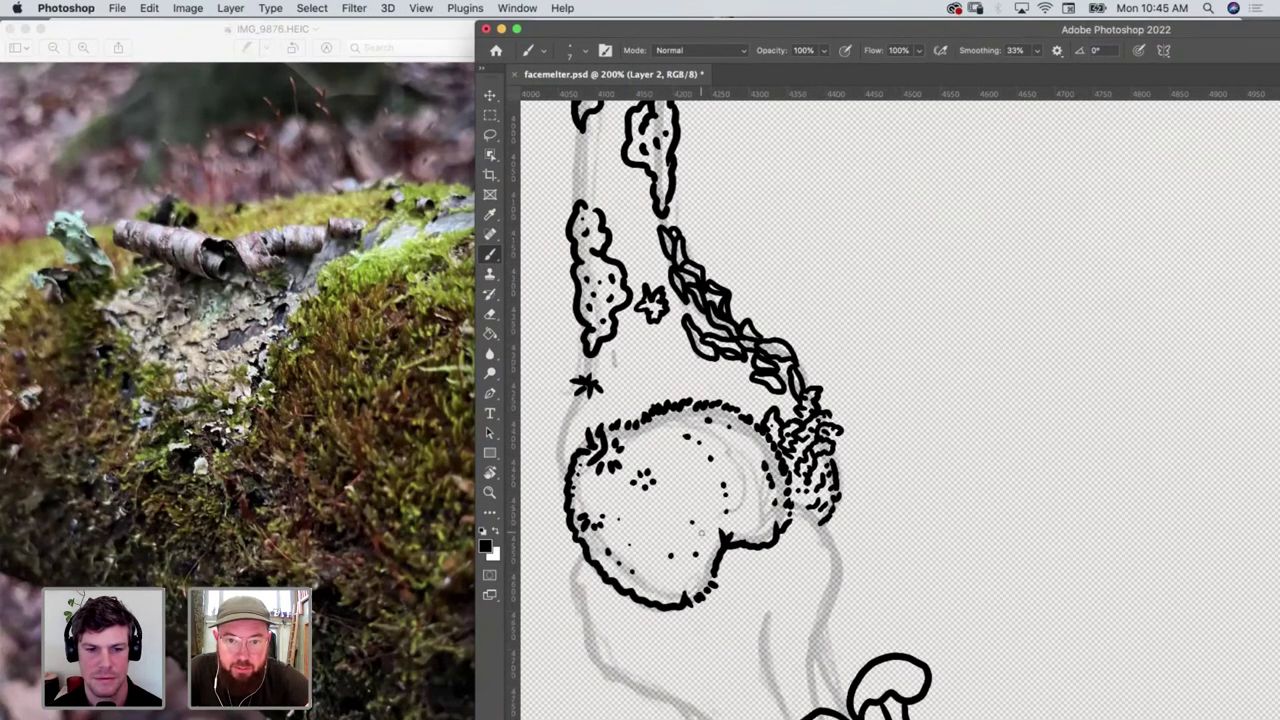
{"action": "scroll", "coordinate": [702, 534], "scroll_direction": "down", "scroll_amount": 3}
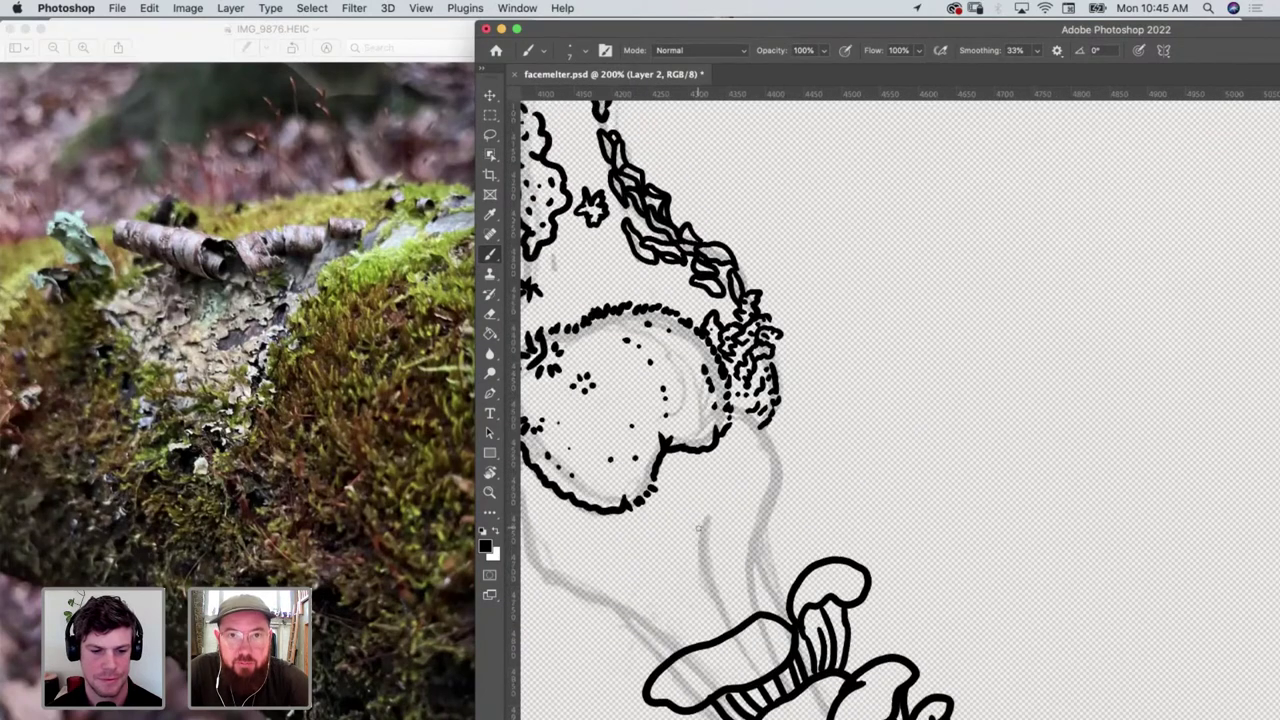
{"action": "scroll", "coordinate": [699, 528], "scroll_direction": "left", "scroll_amount": 3}
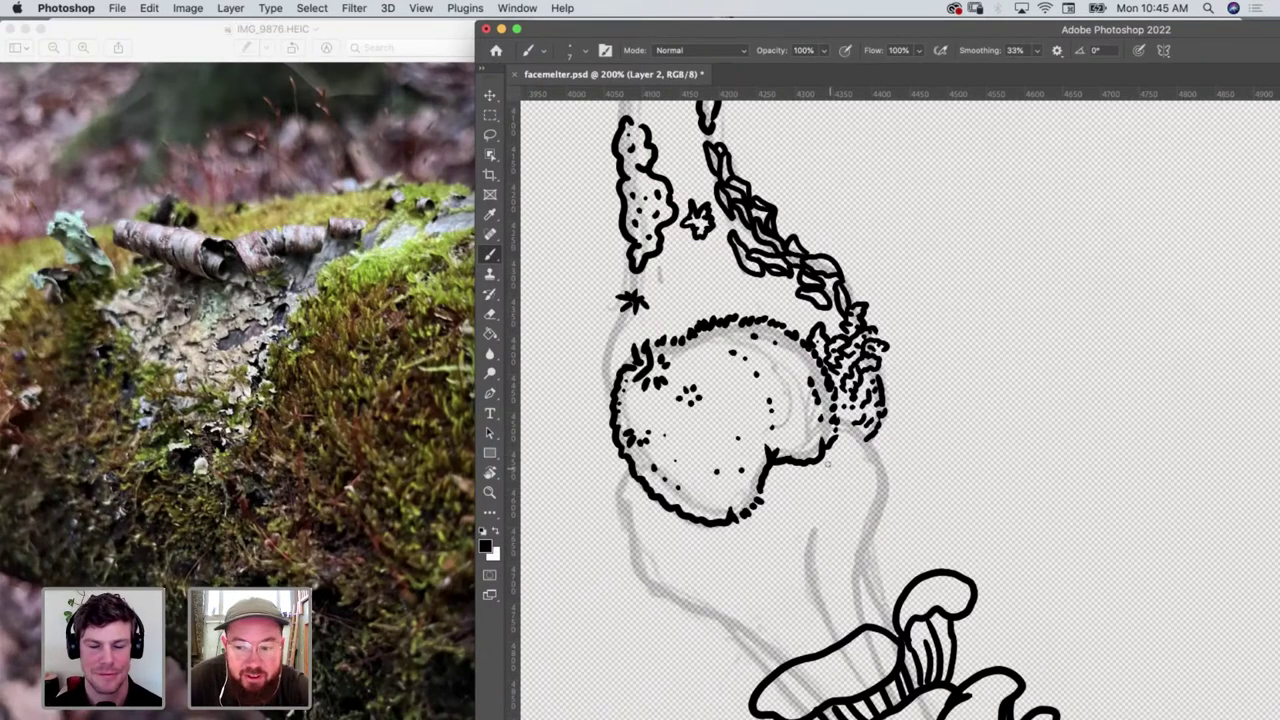
Switch to Safari, open the QUARANTINE project from the artist's Behance profile and view its artwork enlarged
{"action": "key", "text": "super+Tab"}
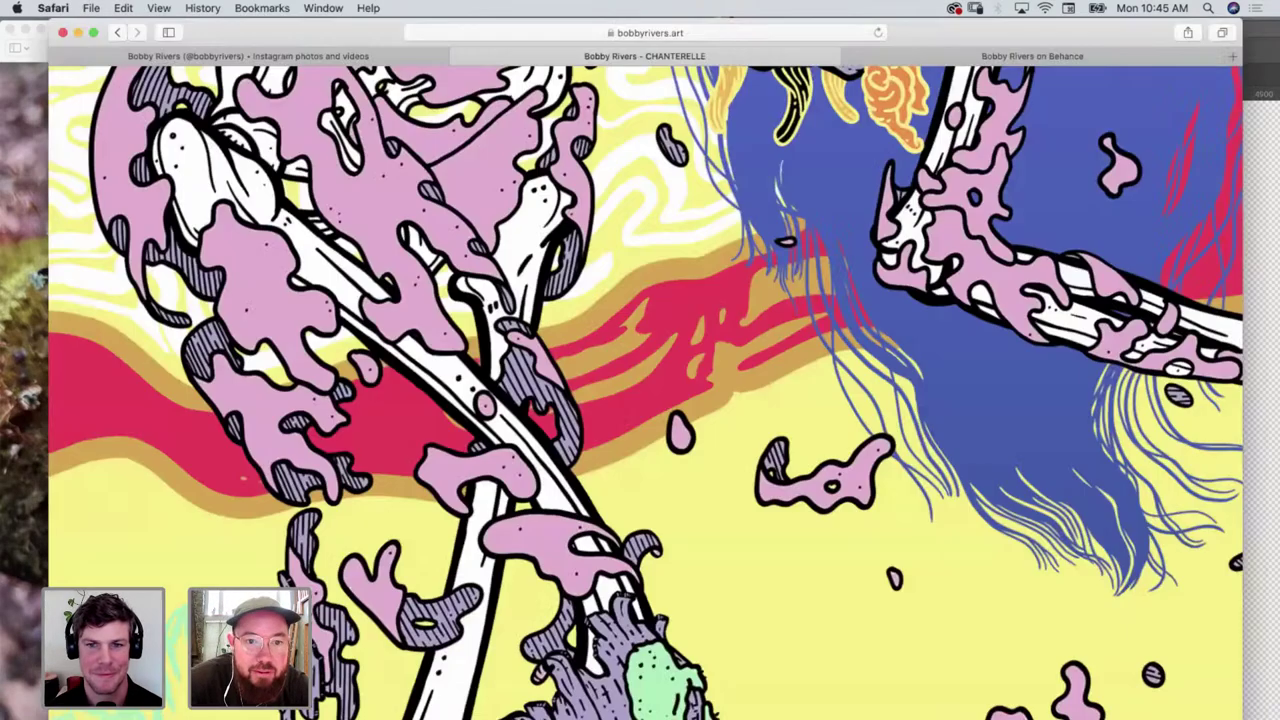
{"action": "left_click", "coordinate": [996, 57]}
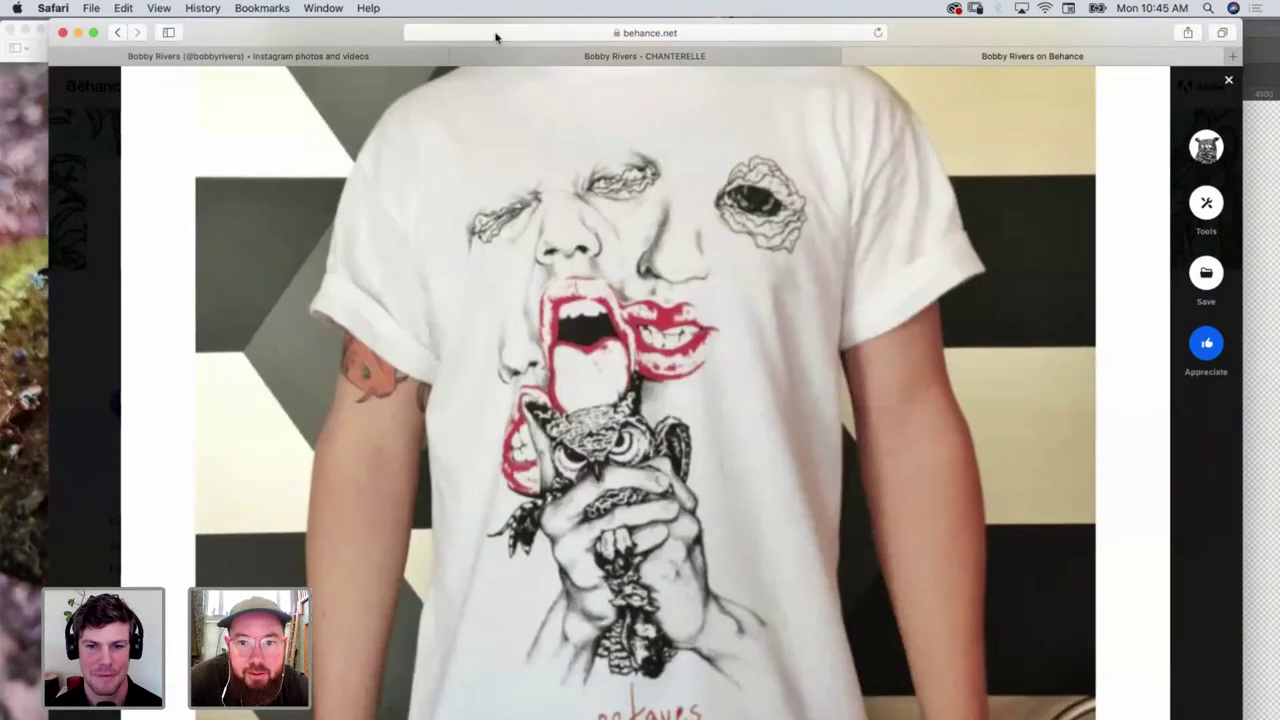
{"action": "left_click", "coordinate": [117, 32]}
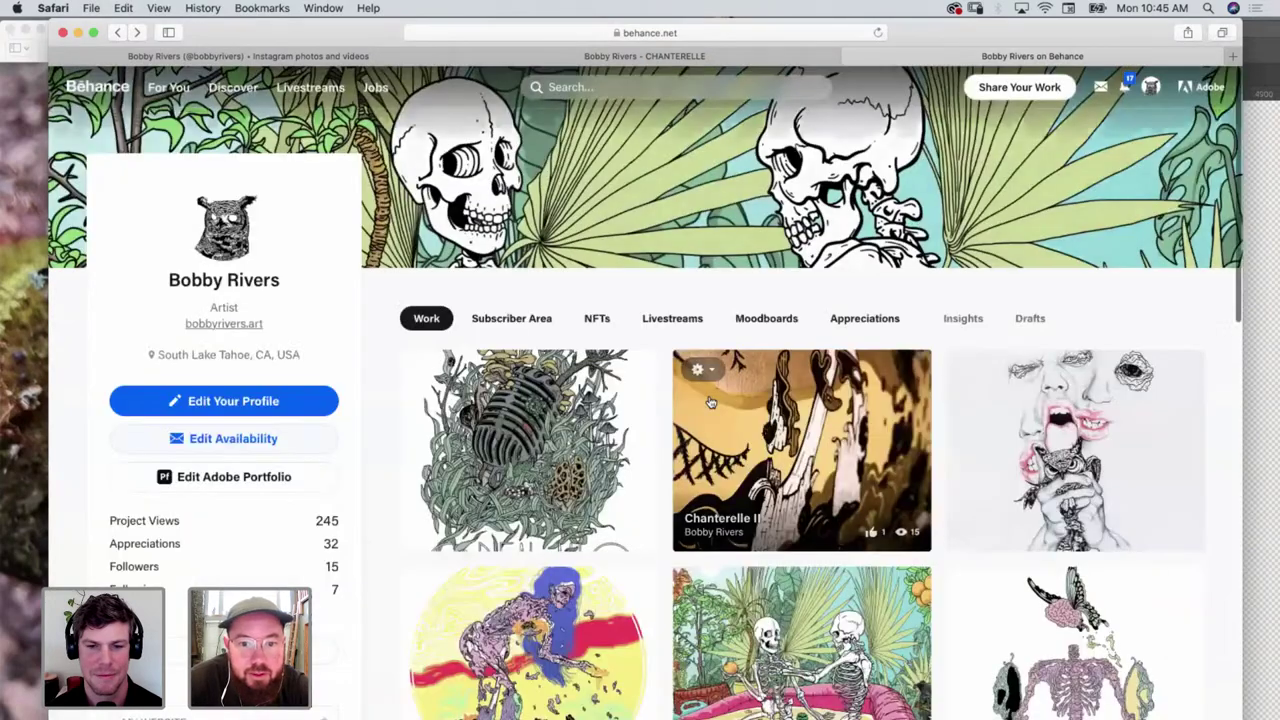
{"action": "scroll", "coordinate": [340, 506], "scroll_direction": "down", "scroll_amount": 3}
{"action": "scroll", "coordinate": [340, 506], "scroll_direction": "down", "scroll_amount": 10}
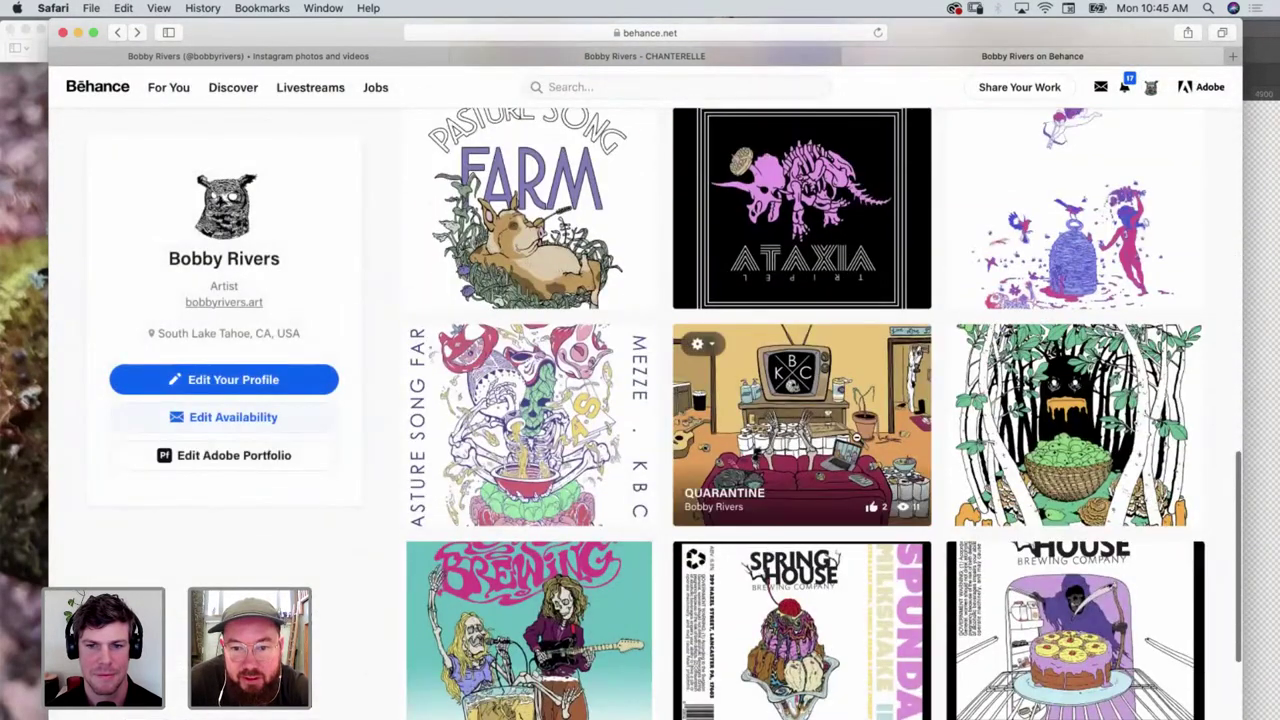
{"action": "left_click", "coordinate": [857, 440]}
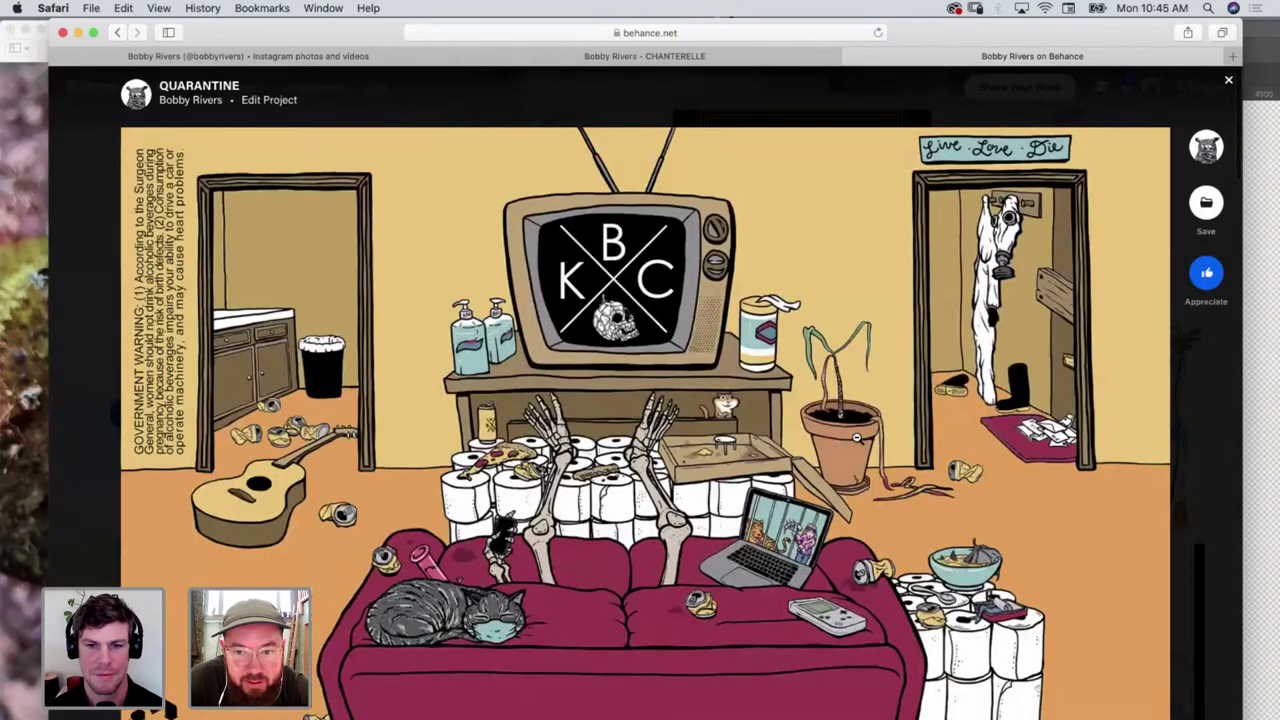
{"action": "scroll", "coordinate": [857, 437], "scroll_direction": "down", "scroll_amount": 3}
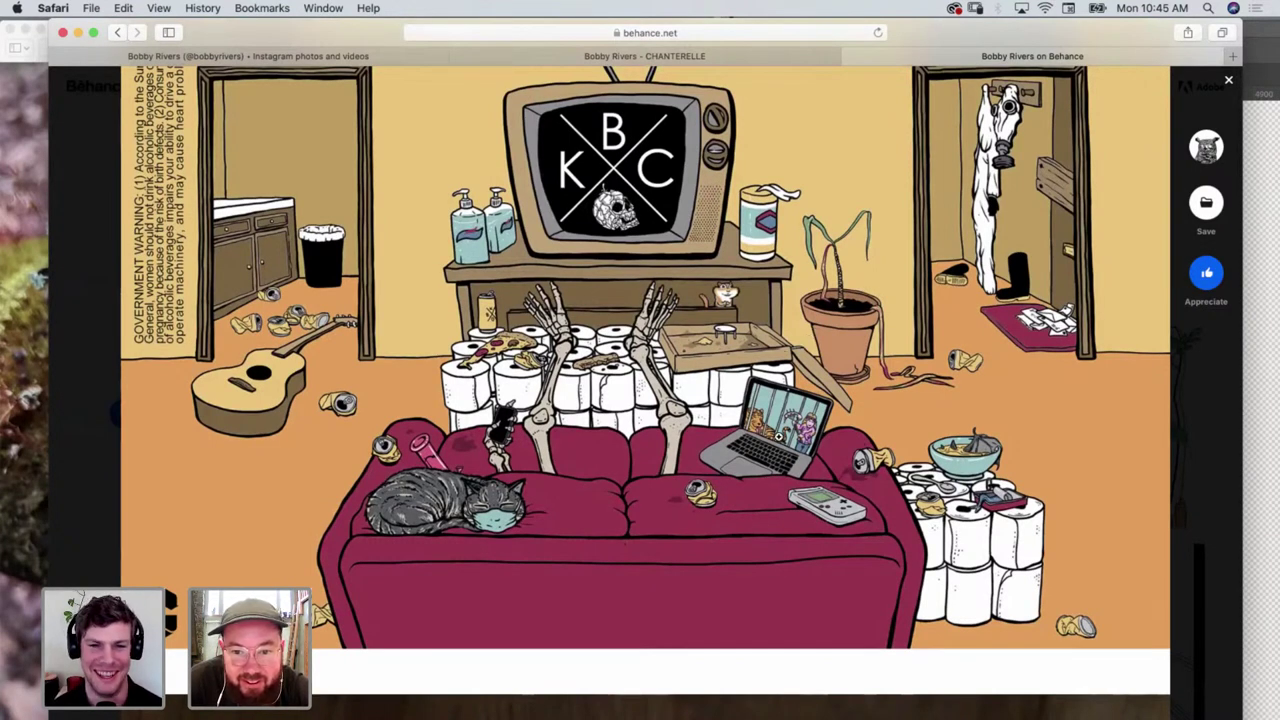
{"action": "left_click", "coordinate": [780, 441]}
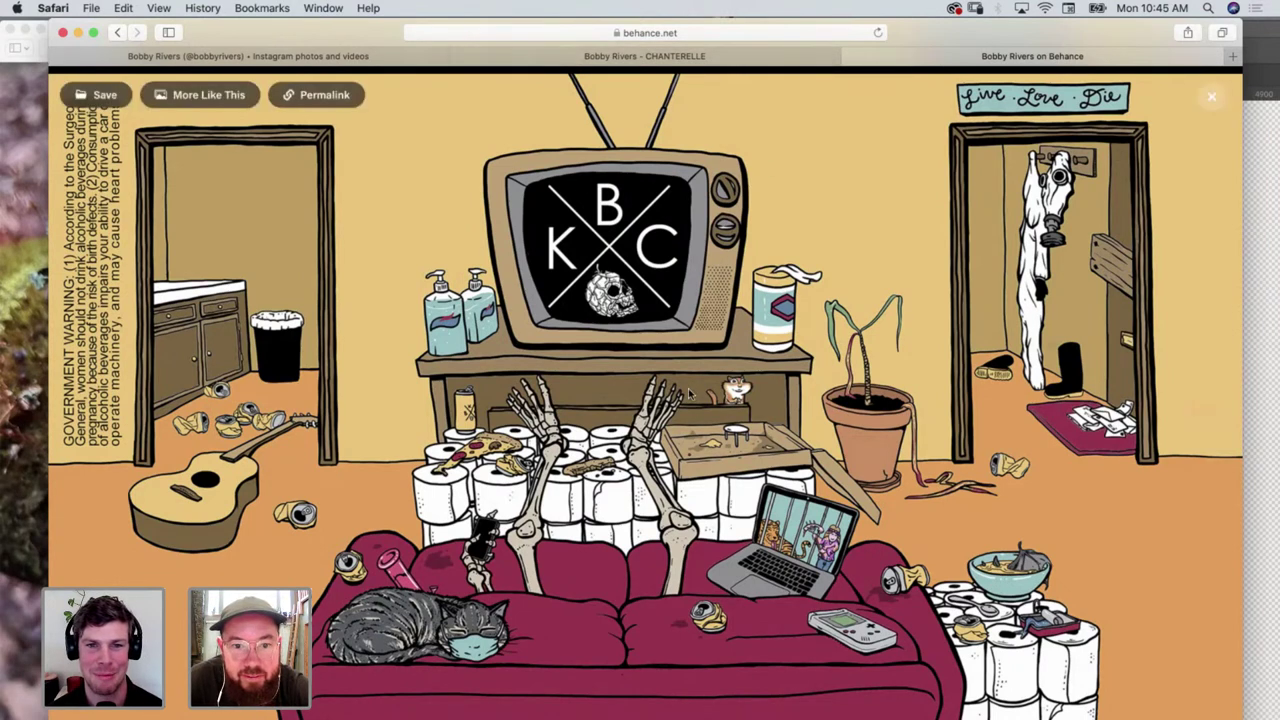
Leave the enlarged Behance artwork and return to facemelter.psd in Photoshop with the mossy log photo IMG_9876.HEIC beside it
{"action": "left_click", "coordinate": [34, 129]}
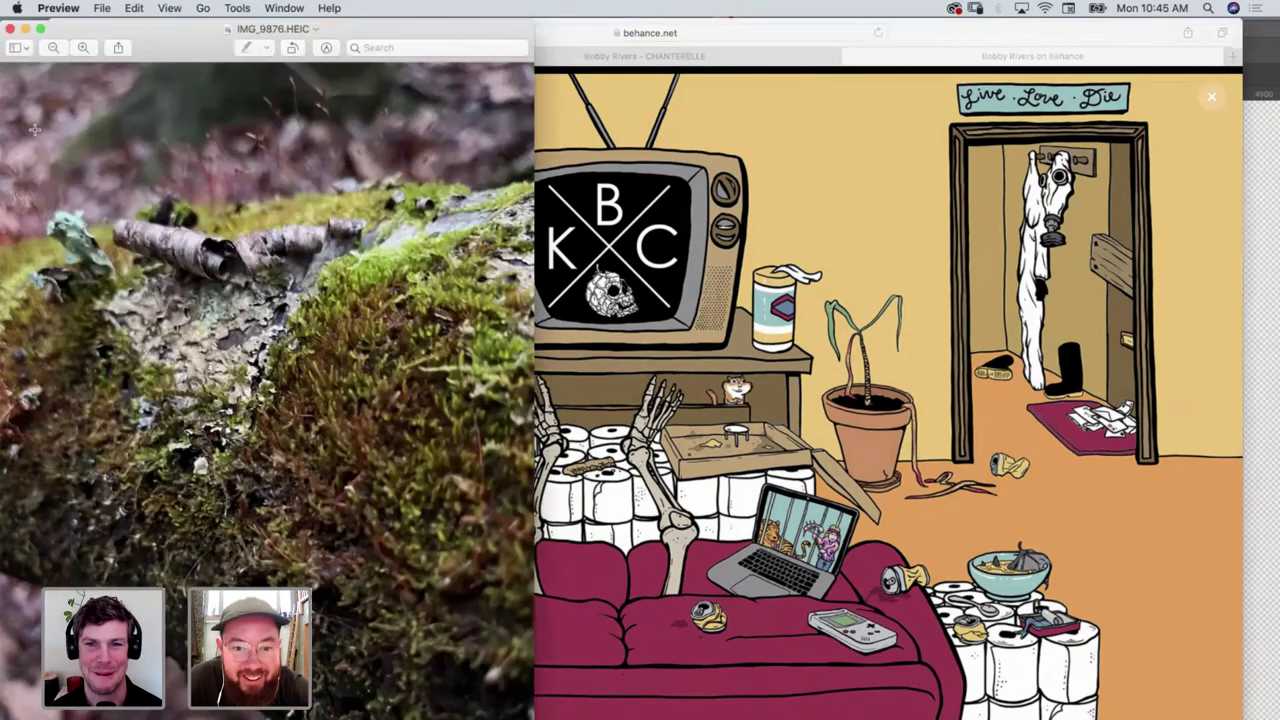
{"action": "left_click", "coordinate": [609, 401]}
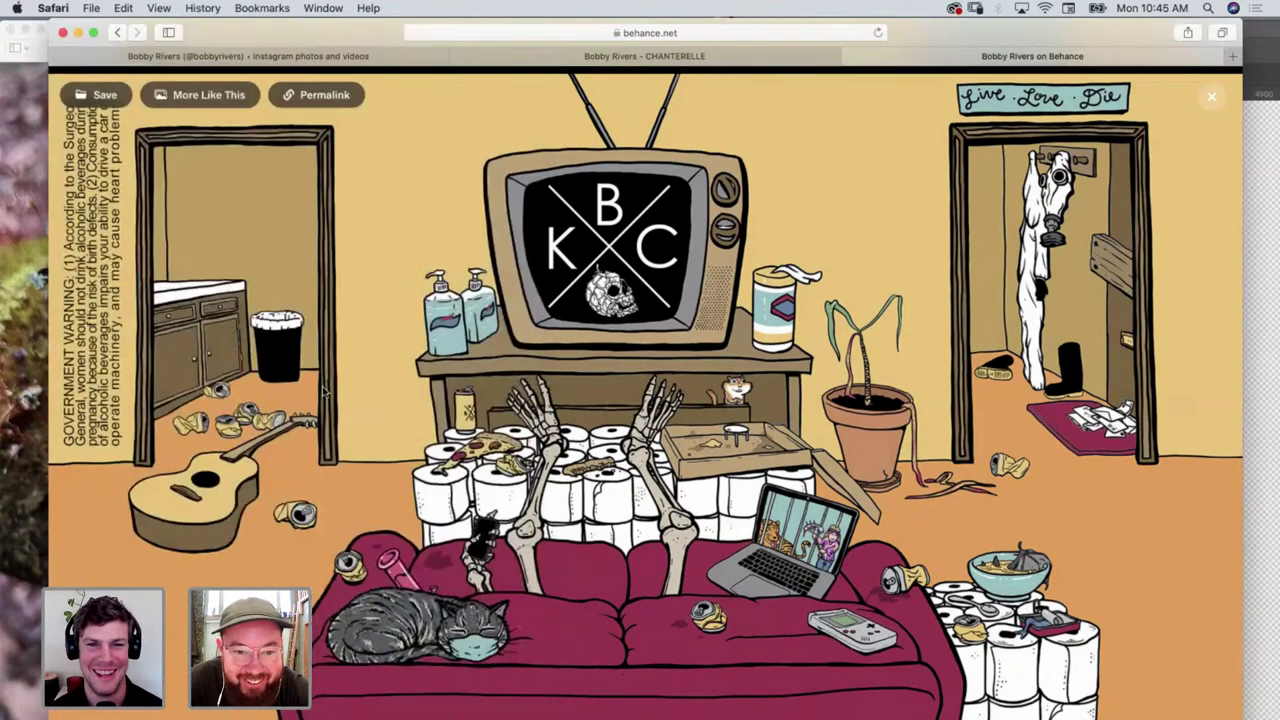
{"action": "left_click", "coordinate": [36, 313]}
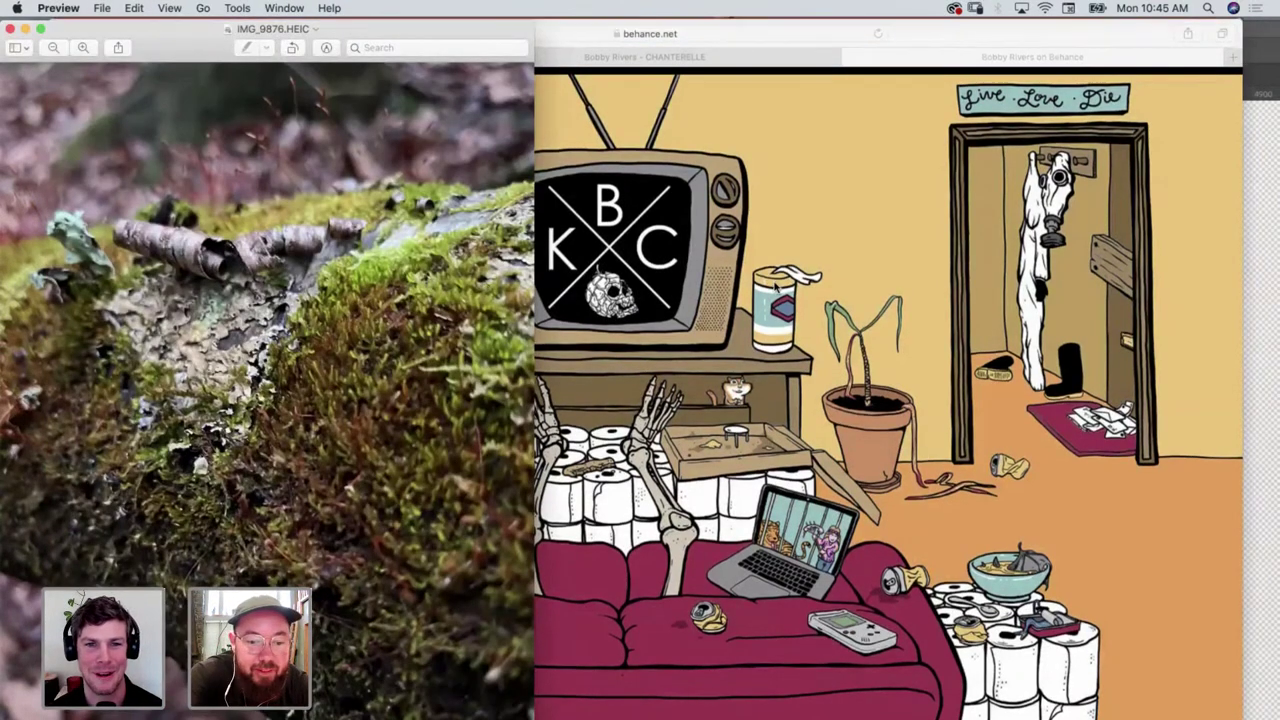
{"action": "key", "text": "ctrl+Up"}
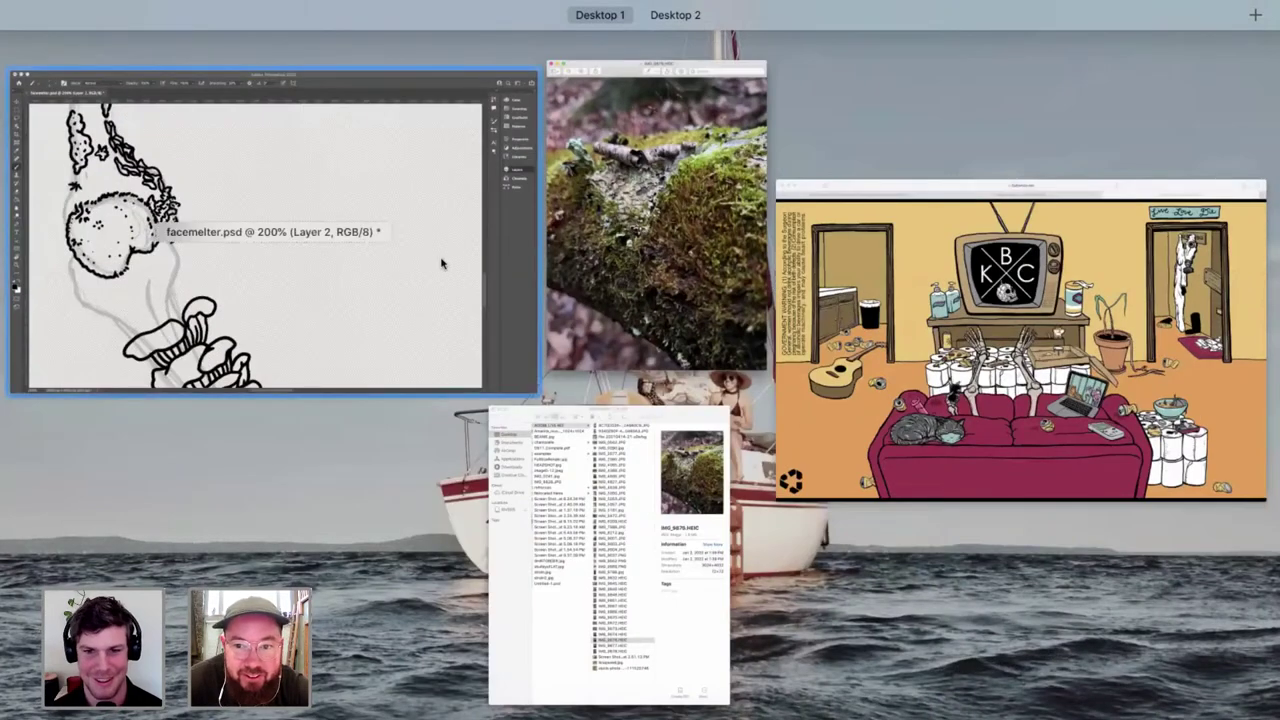
{"action": "left_click", "coordinate": [441, 264]}
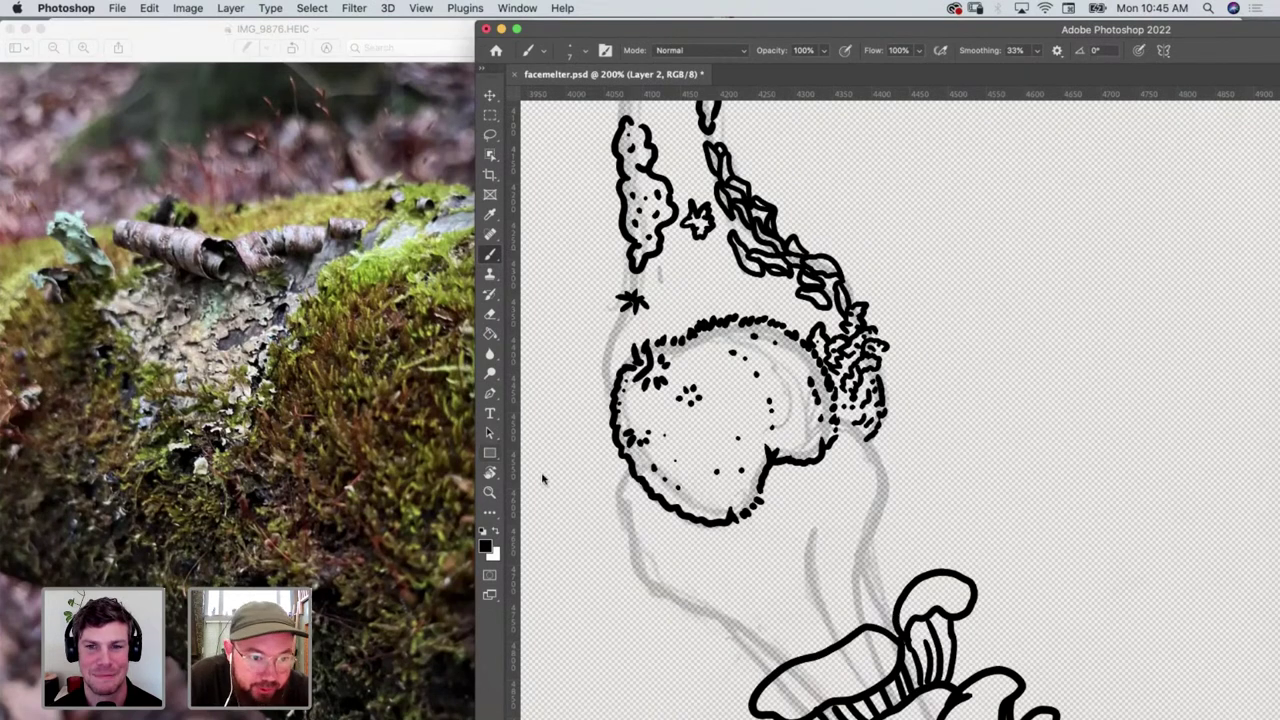
Ink a curled bark roll on the outer side of the thigh bone, with a spiral end and short texture lines
{"action": "scroll", "coordinate": [560, 512], "scroll_direction": "up", "scroll_amount": 5}
{"action": "scroll", "coordinate": [560, 515], "scroll_direction": "up", "scroll_amount": 5}
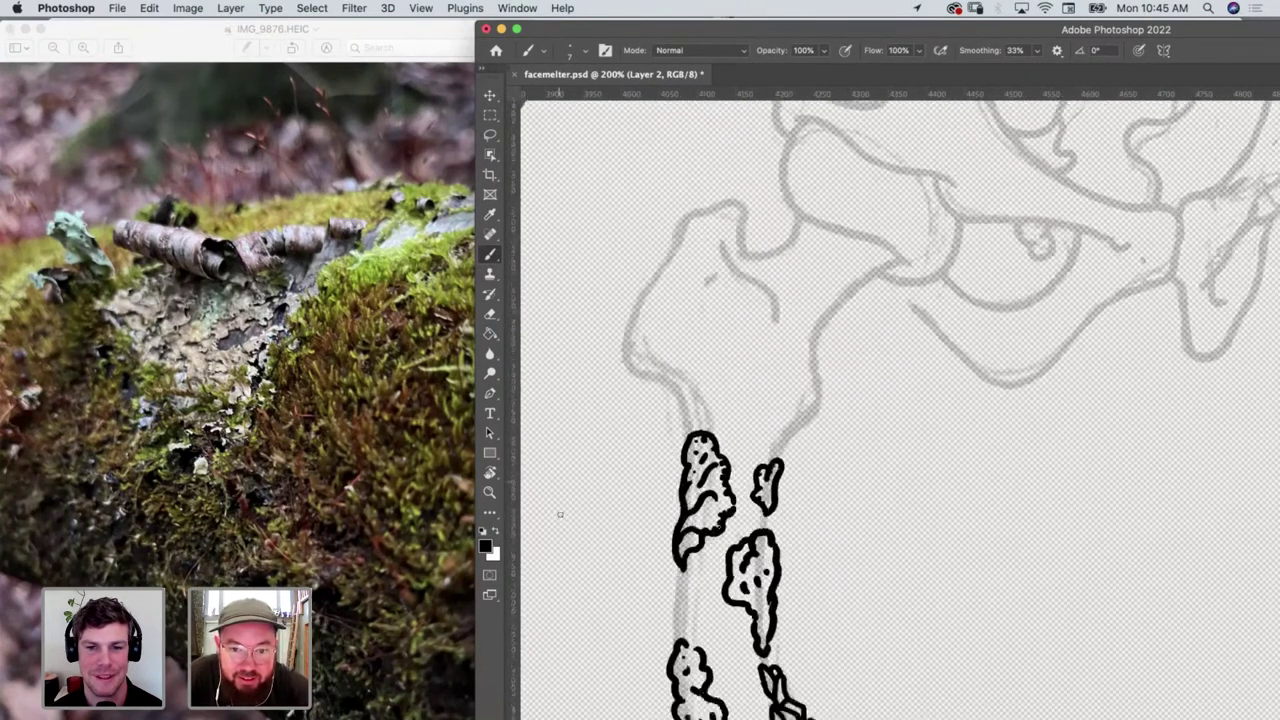
{"action": "scroll", "coordinate": [560, 515], "scroll_direction": "down", "scroll_amount": 10}
{"action": "scroll", "coordinate": [560, 515], "scroll_direction": "up", "scroll_amount": 7}
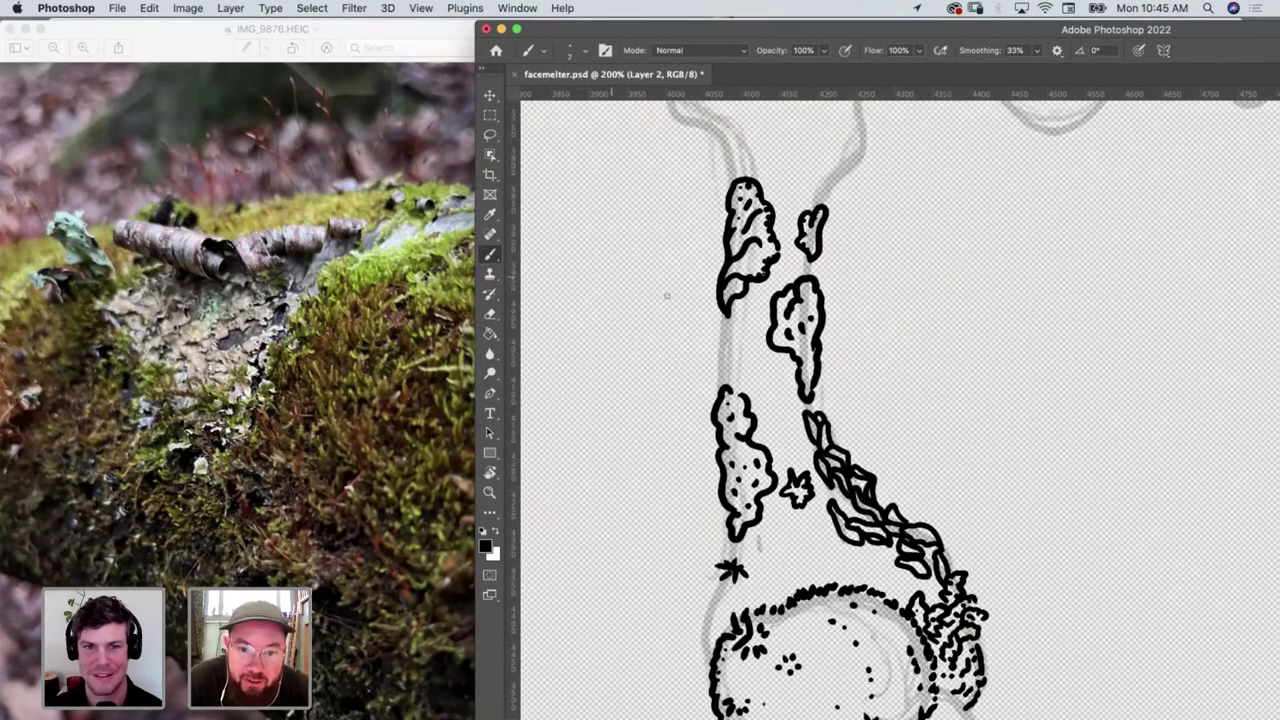
{"action": "mouse_move", "coordinate": [720, 352]}
{"action": "left_mouse_down"}
{"action": "mouse_move", "coordinate": [703, 327]}
{"action": "mouse_move", "coordinate": [690, 336]}
{"action": "mouse_move", "coordinate": [708, 358]}
{"action": "mouse_move", "coordinate": [699, 344]}
{"action": "left_mouse_up"}
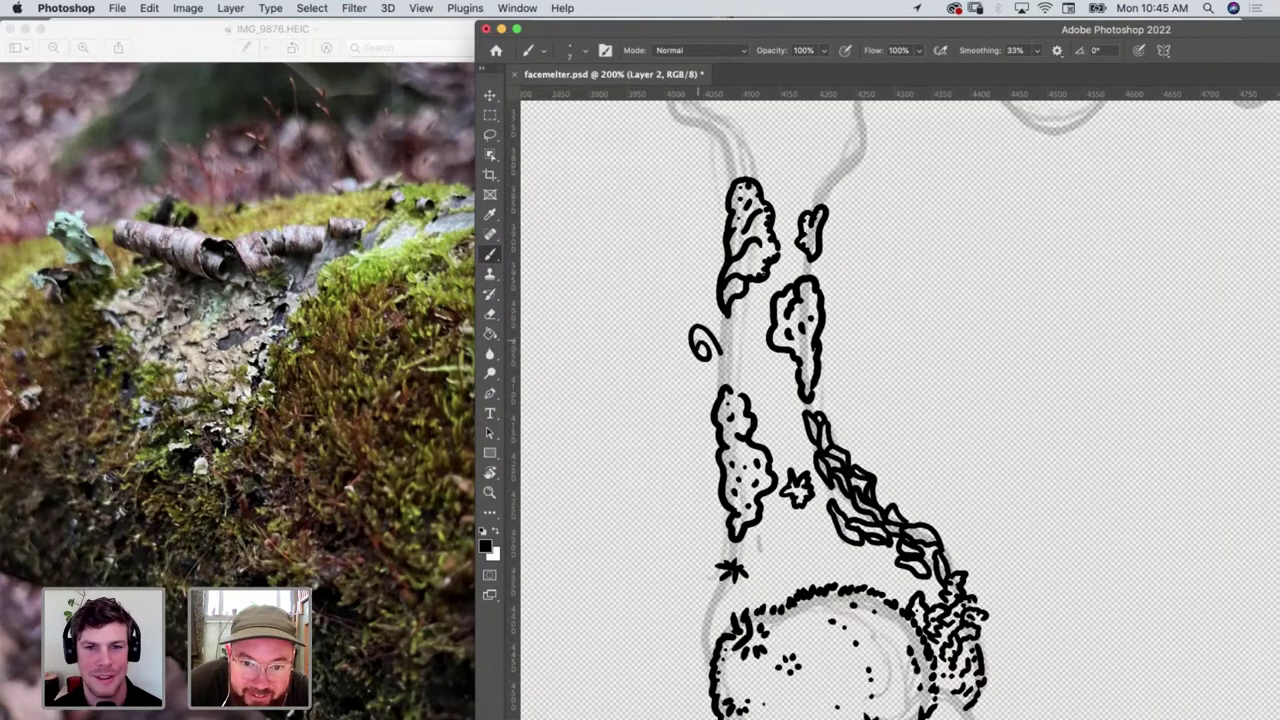
{"action": "mouse_move", "coordinate": [692, 342]}
{"action": "left_mouse_down"}
{"action": "mouse_move", "coordinate": [704, 264]}
{"action": "mouse_move", "coordinate": [720, 278]}
{"action": "left_mouse_up"}
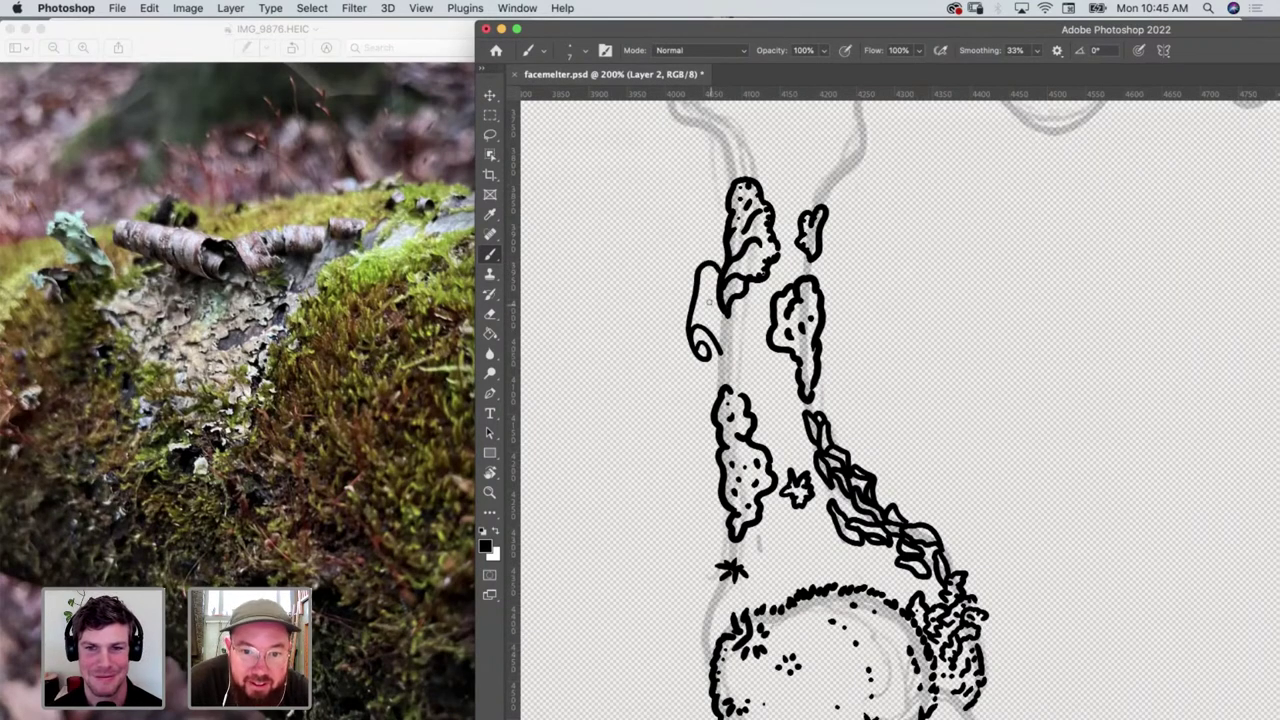
{"action": "mouse_move", "coordinate": [690, 310]}
{"action": "left_mouse_down"}
{"action": "mouse_move", "coordinate": [718, 334]}
{"action": "mouse_move", "coordinate": [704, 320]}
{"action": "mouse_move", "coordinate": [711, 282]}
{"action": "left_mouse_up"}
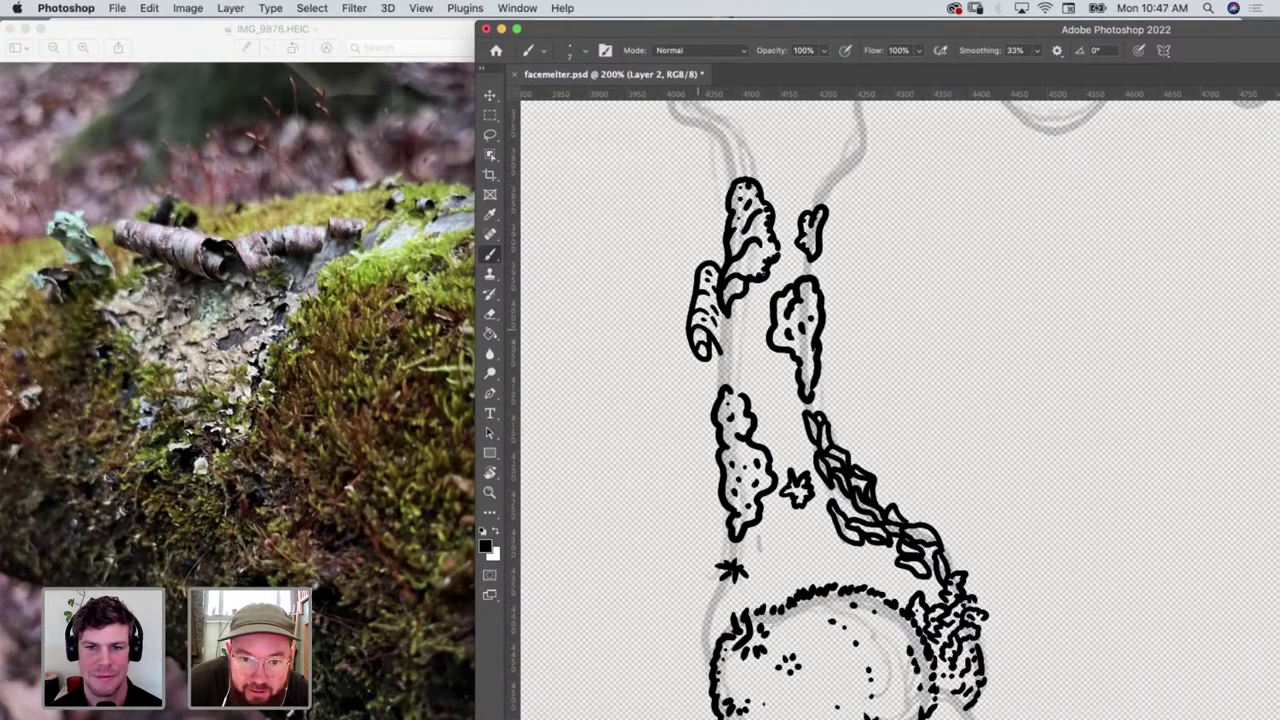
{"action": "left_click_drag", "start_coordinate": [699, 333], "coordinate": [698, 340]}
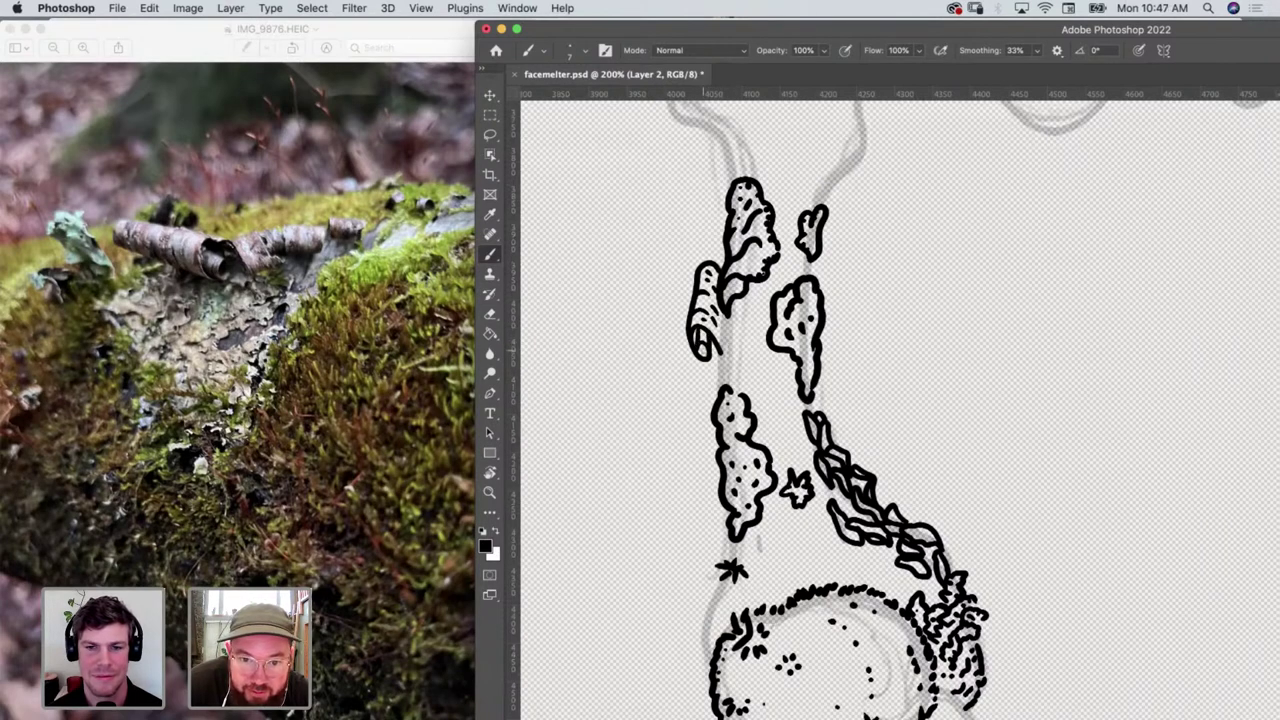
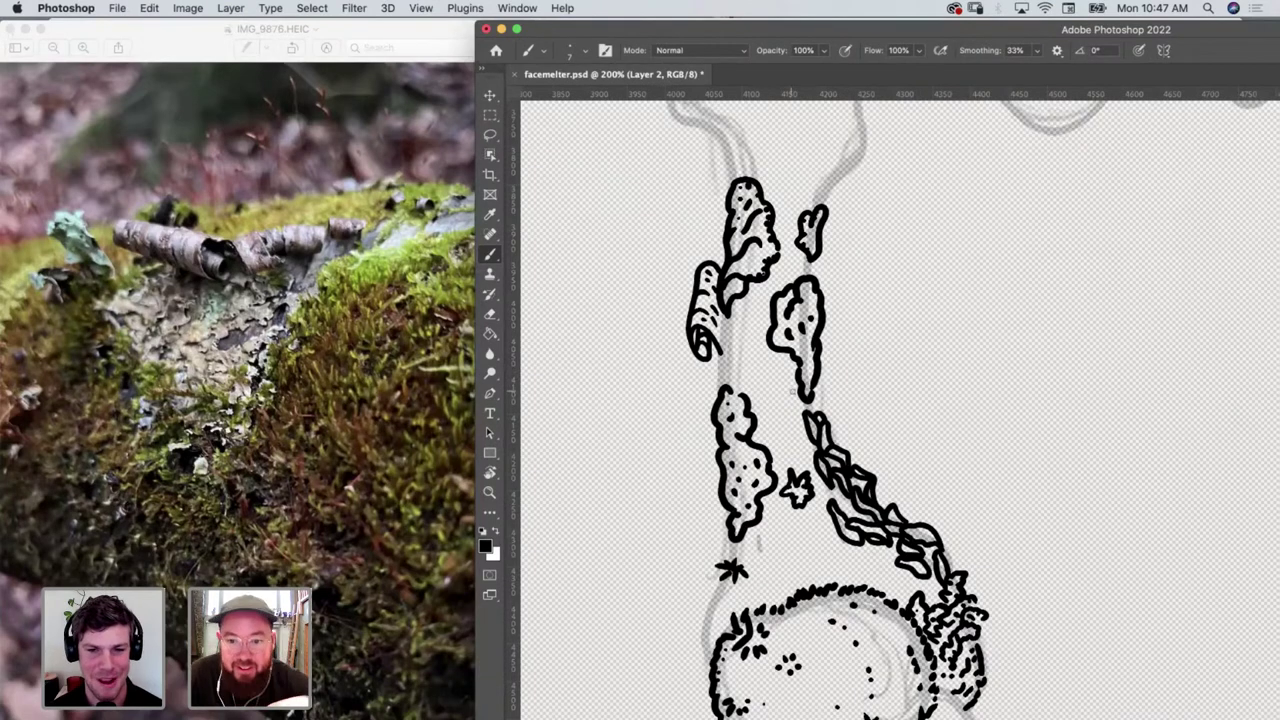
Ink a second dotted, lobed lichen piece beside the small one on the inner edge of the upper thigh bone
{"action": "scroll", "coordinate": [790, 395], "scroll_direction": "right", "scroll_amount": 3}
{"action": "scroll", "coordinate": [790, 395], "scroll_direction": "up", "scroll_amount": 3}
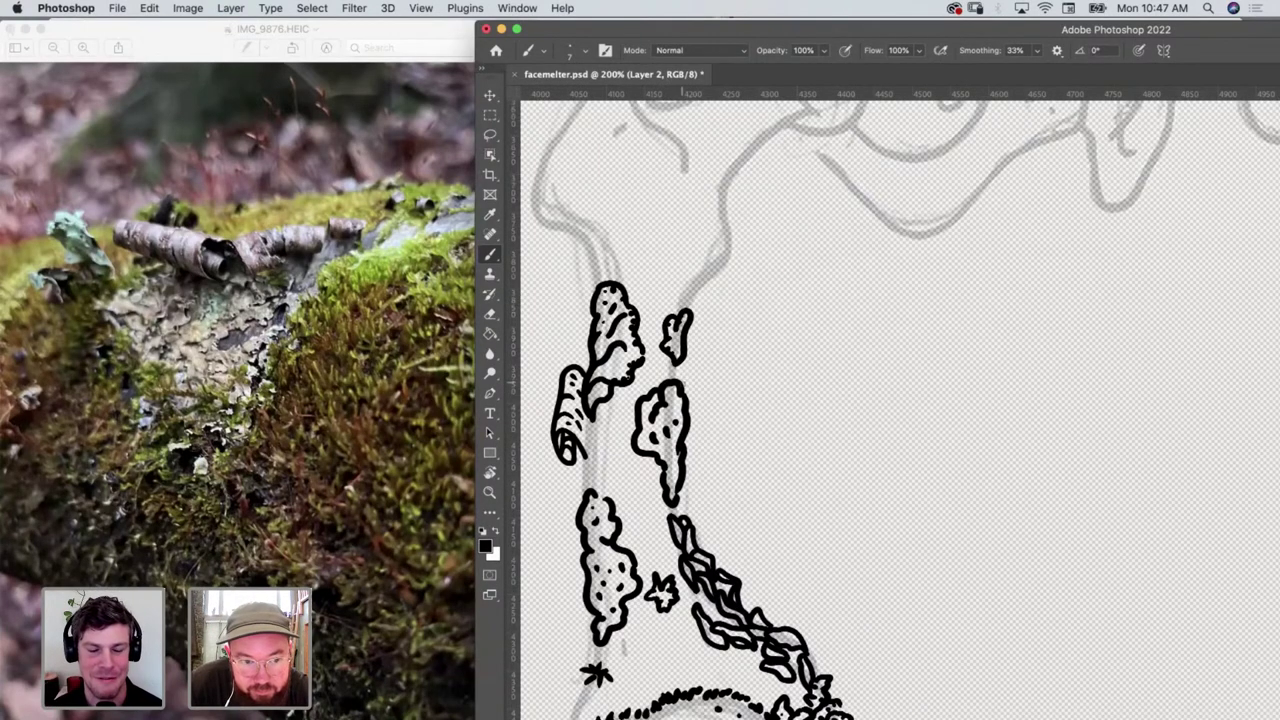
{"action": "mouse_move", "coordinate": [683, 388]}
{"action": "left_mouse_down"}
{"action": "mouse_move", "coordinate": [692, 366]}
{"action": "mouse_move", "coordinate": [706, 368]}
{"action": "mouse_move", "coordinate": [697, 326]}
{"action": "mouse_move", "coordinate": [701, 370]}
{"action": "mouse_move", "coordinate": [678, 374]}
{"action": "left_mouse_up"}
Fill the gap between the two dotted lichen patches beside the bark roll with short moss dashes and dots
{"action": "scroll", "coordinate": [754, 404], "scroll_direction": "down", "scroll_amount": 5}
{"action": "scroll", "coordinate": [754, 404], "scroll_direction": "left", "scroll_amount": 5}
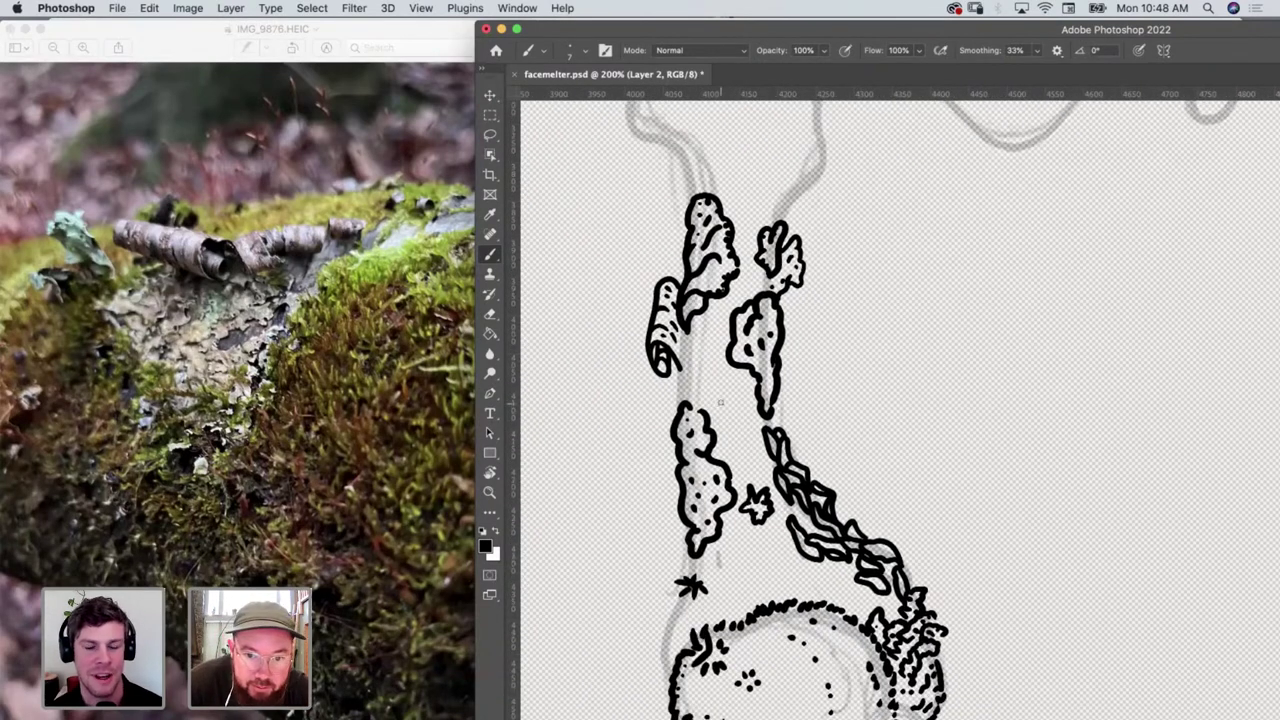
{"action": "mouse_move", "coordinate": [684, 386]}
{"action": "left_mouse_down"}
{"action": "mouse_move", "coordinate": [688, 400]}
{"action": "mouse_move", "coordinate": [704, 390]}
{"action": "mouse_move", "coordinate": [704, 410]}
{"action": "left_mouse_up"}
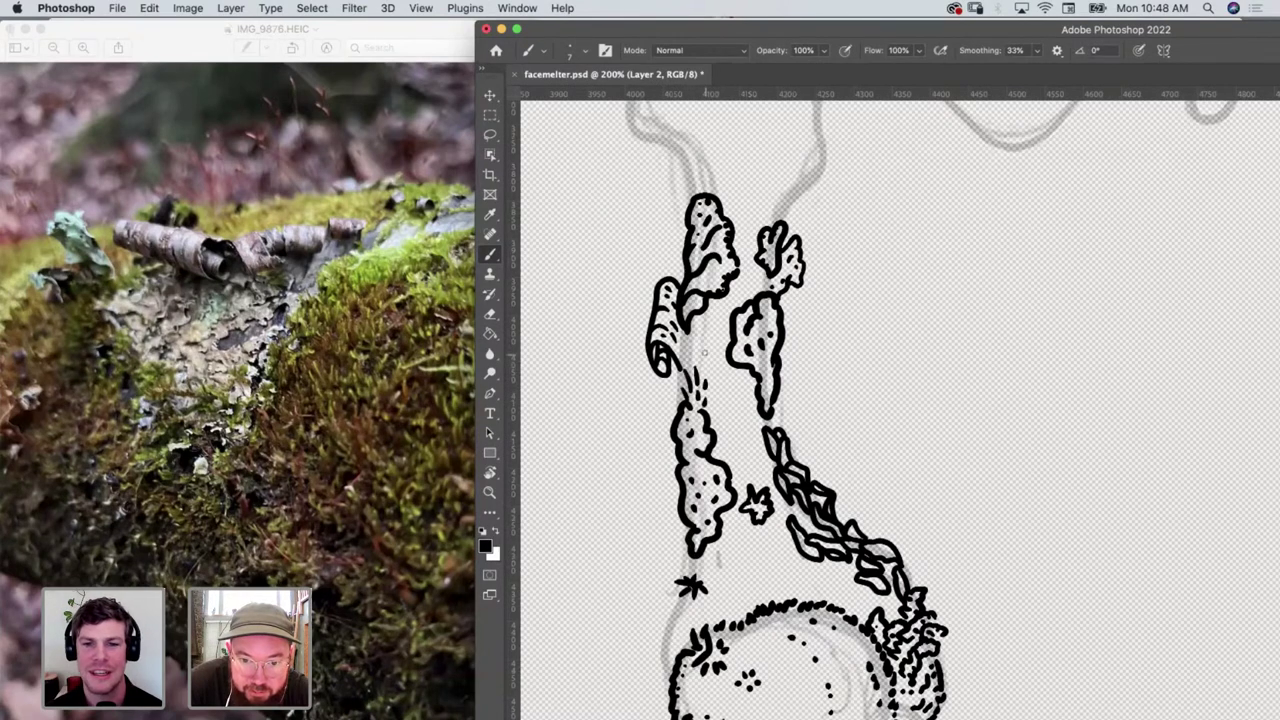
{"action": "left_click_drag", "start_coordinate": [700, 358], "coordinate": [681, 403]}
{"action": "left_click_drag", "start_coordinate": [680, 372], "coordinate": [690, 381]}
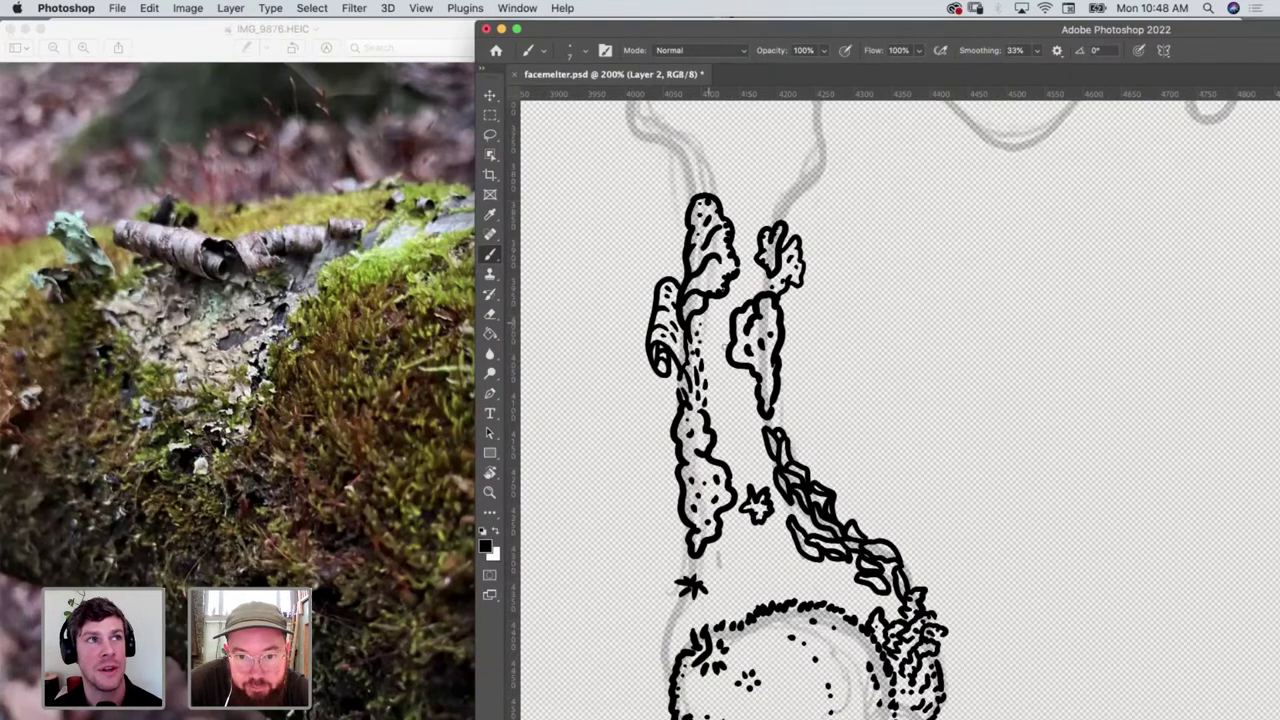
Thicken the moss outline along the knee's lower edge and notch, and add a mark to its upper tuft
{"action": "scroll", "coordinate": [830, 484], "scroll_direction": "down", "scroll_amount": 5}
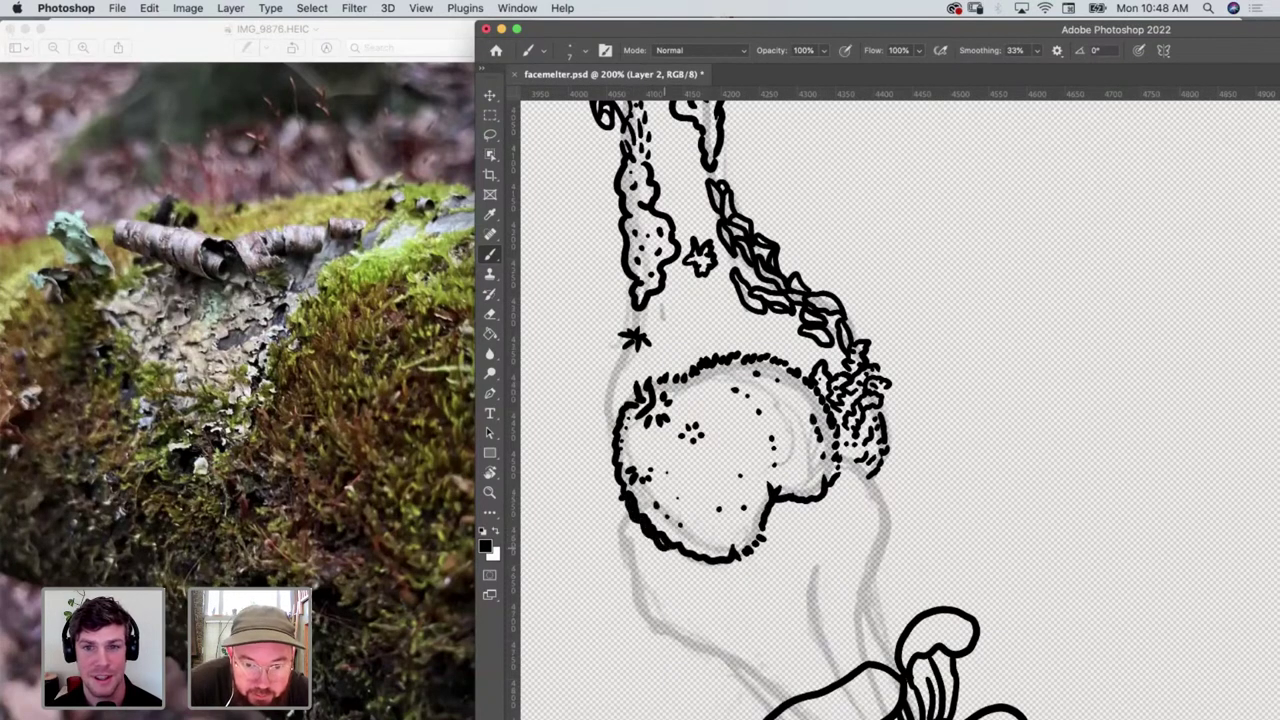
{"action": "mouse_move", "coordinate": [660, 548]}
{"action": "left_mouse_down"}
{"action": "mouse_move", "coordinate": [742, 562]}
{"action": "mouse_move", "coordinate": [768, 538]}
{"action": "mouse_move", "coordinate": [771, 510]}
{"action": "left_mouse_up"}
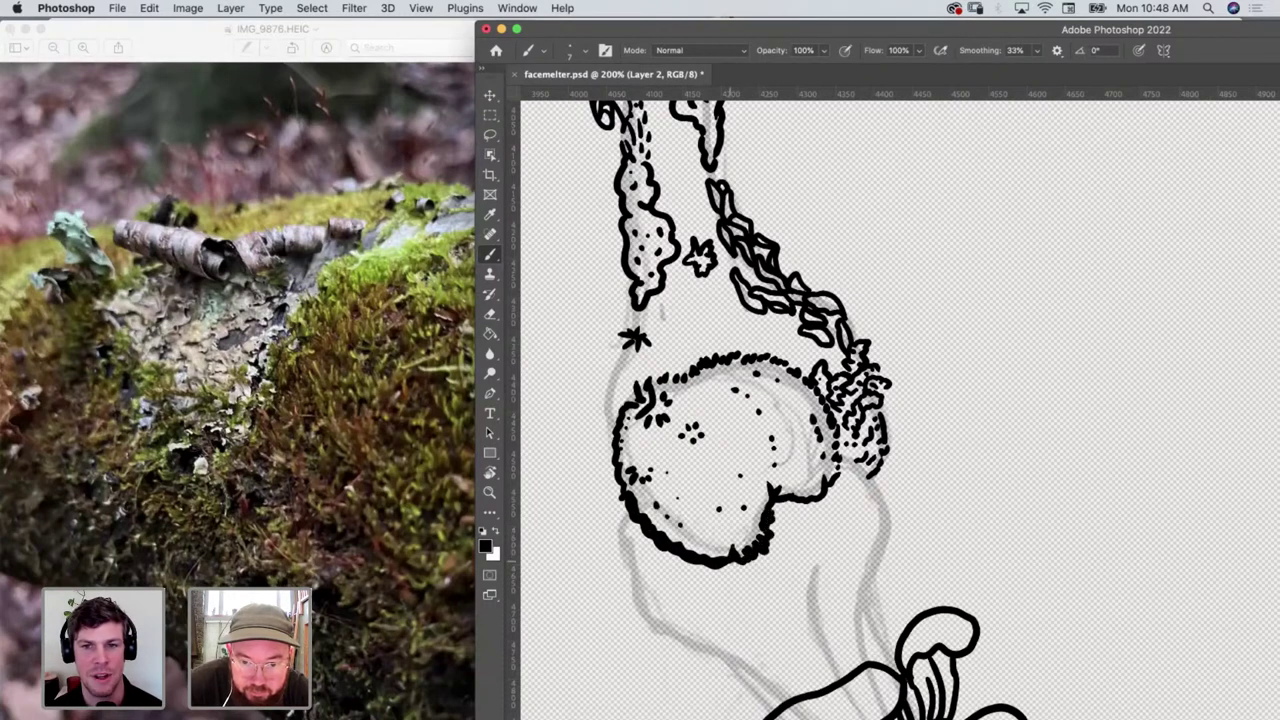
{"action": "left_click_drag", "start_coordinate": [730, 566], "coordinate": [740, 565]}
{"action": "mouse_move", "coordinate": [772, 507]}
{"action": "left_mouse_down"}
{"action": "mouse_move", "coordinate": [830, 498]}
{"action": "mouse_move", "coordinate": [840, 462]}
{"action": "left_mouse_up"}
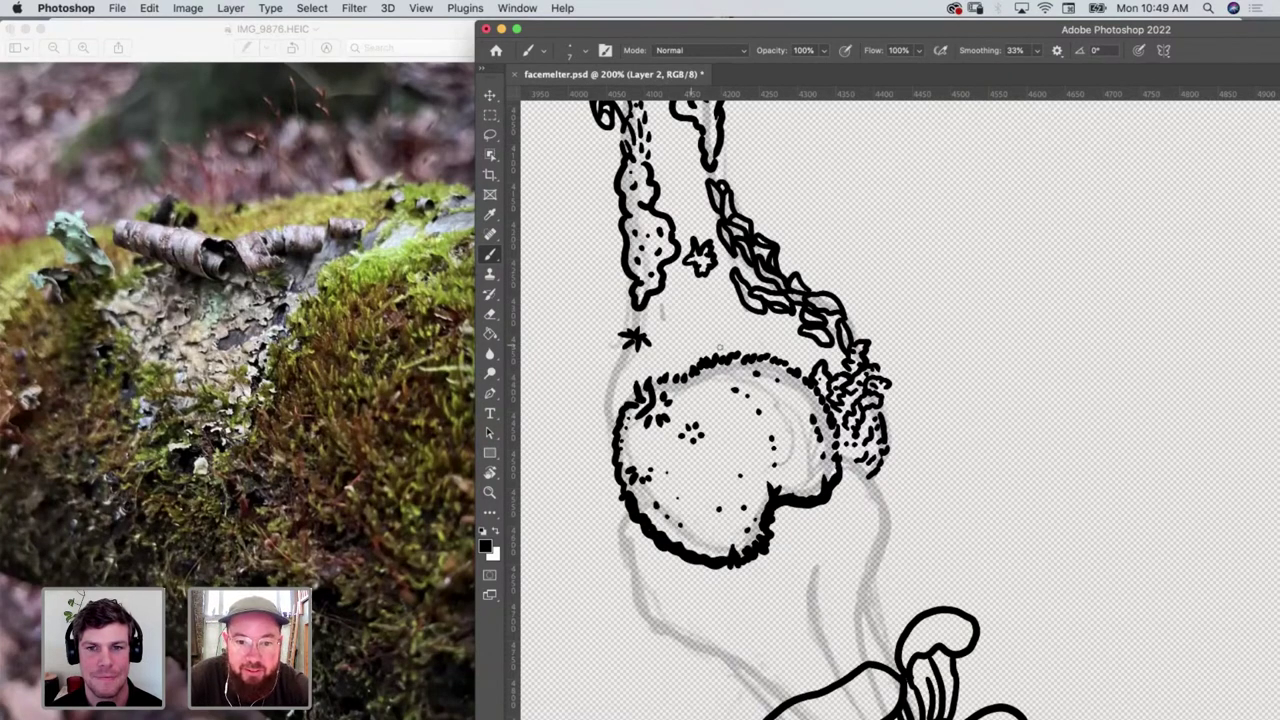
{"action": "left_click", "coordinate": [657, 407]}
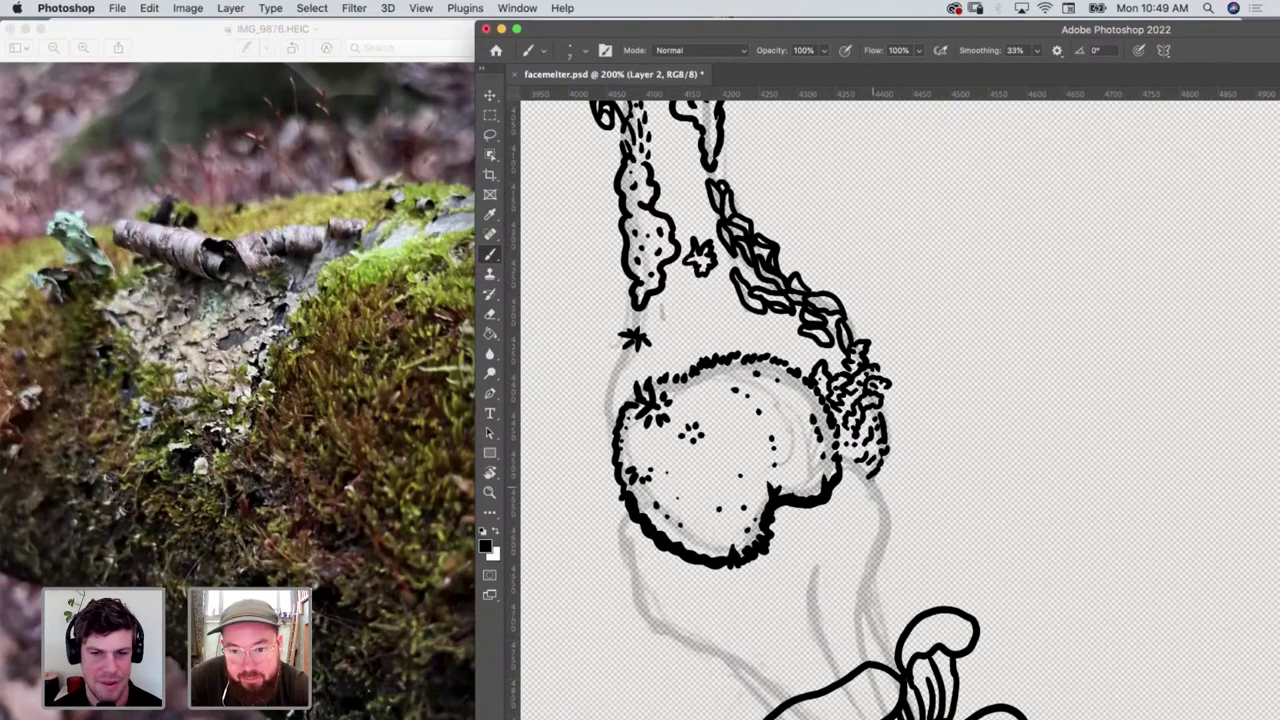
Thicken the lower edge of the moss clump beside the knee and the outlines of the dotted lichen patches above it
{"action": "mouse_move", "coordinate": [852, 474]}
{"action": "left_mouse_down"}
{"action": "mouse_move", "coordinate": [880, 472]}
{"action": "mouse_move", "coordinate": [880, 405]}
{"action": "mouse_move", "coordinate": [856, 476]}
{"action": "mouse_move", "coordinate": [843, 473]}
{"action": "left_mouse_up"}
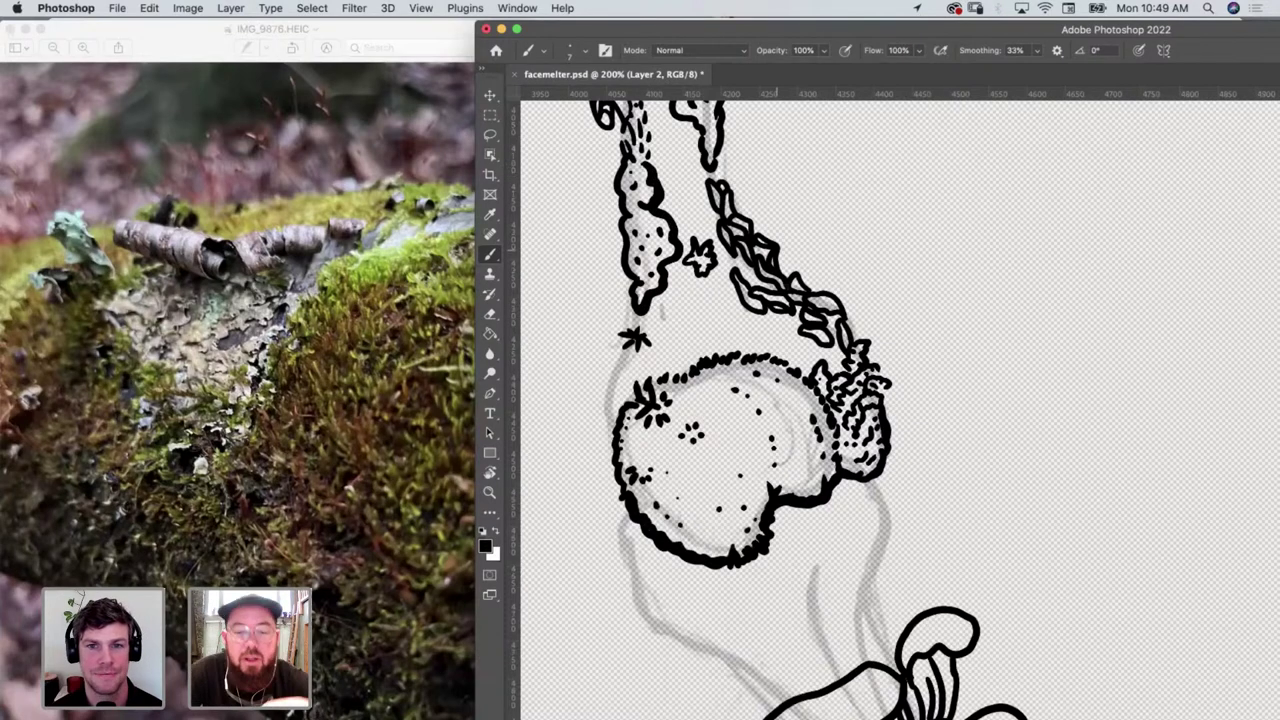
{"action": "scroll", "coordinate": [795, 320], "scroll_direction": "up", "scroll_amount": 5}
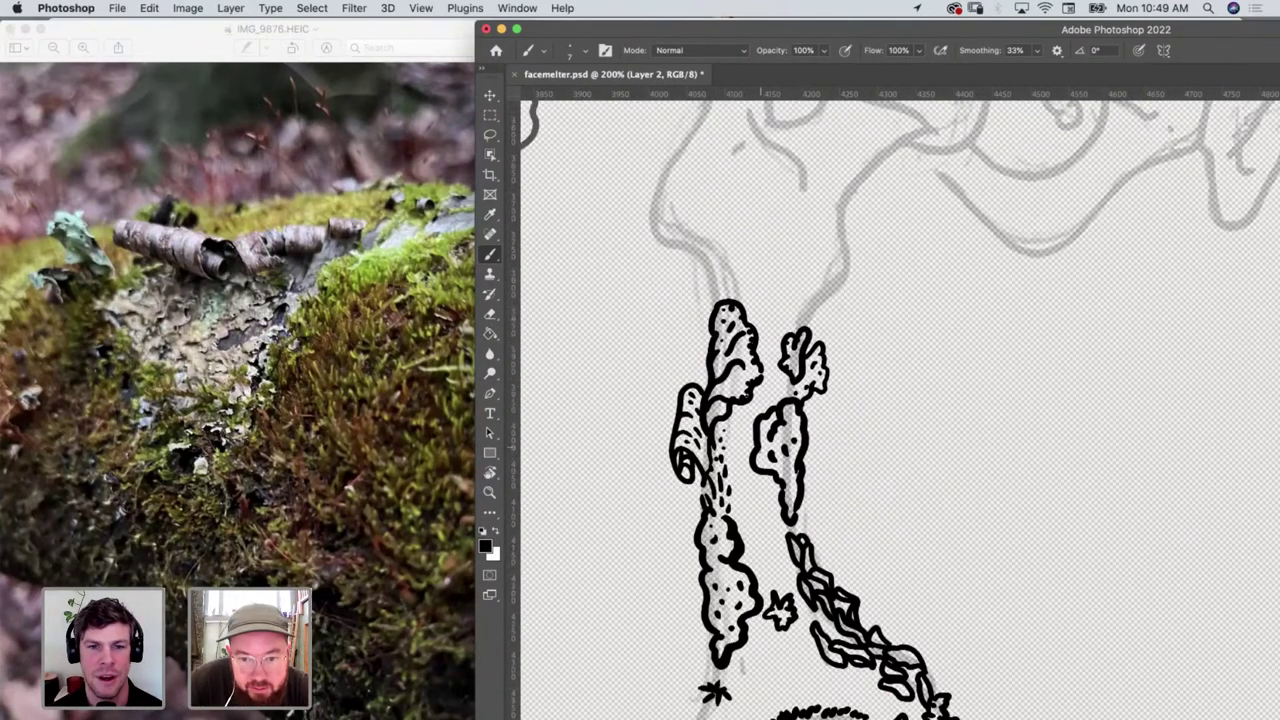
{"action": "mouse_move", "coordinate": [750, 444]}
{"action": "left_mouse_down"}
{"action": "mouse_move", "coordinate": [796, 520]}
{"action": "mouse_move", "coordinate": [790, 484]}
{"action": "left_mouse_up"}
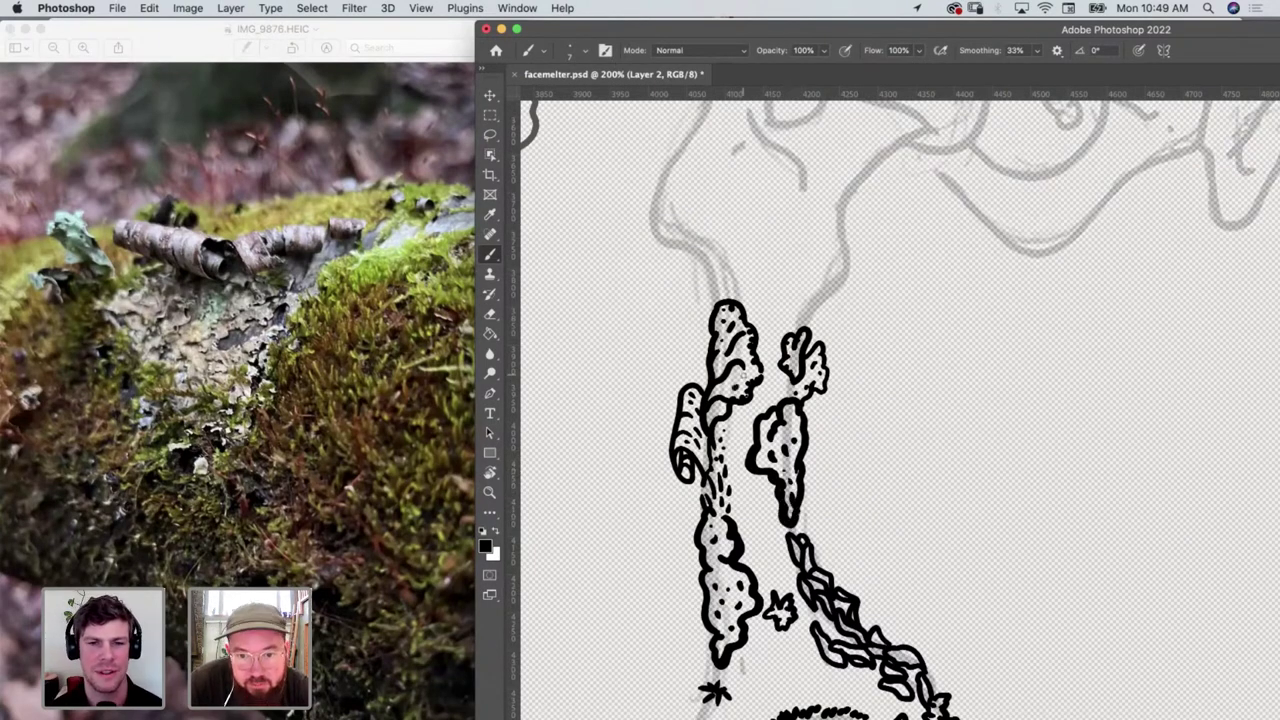
Thicken the outlines and cap undersides of the upper mushrooms in the shin cluster with the Brush
{"action": "key", "text": "z"}
{"action": "left_click", "coordinate": [700, 552], "text": "alt"}
{"action": "left_click", "coordinate": [720, 558], "text": "alt"}
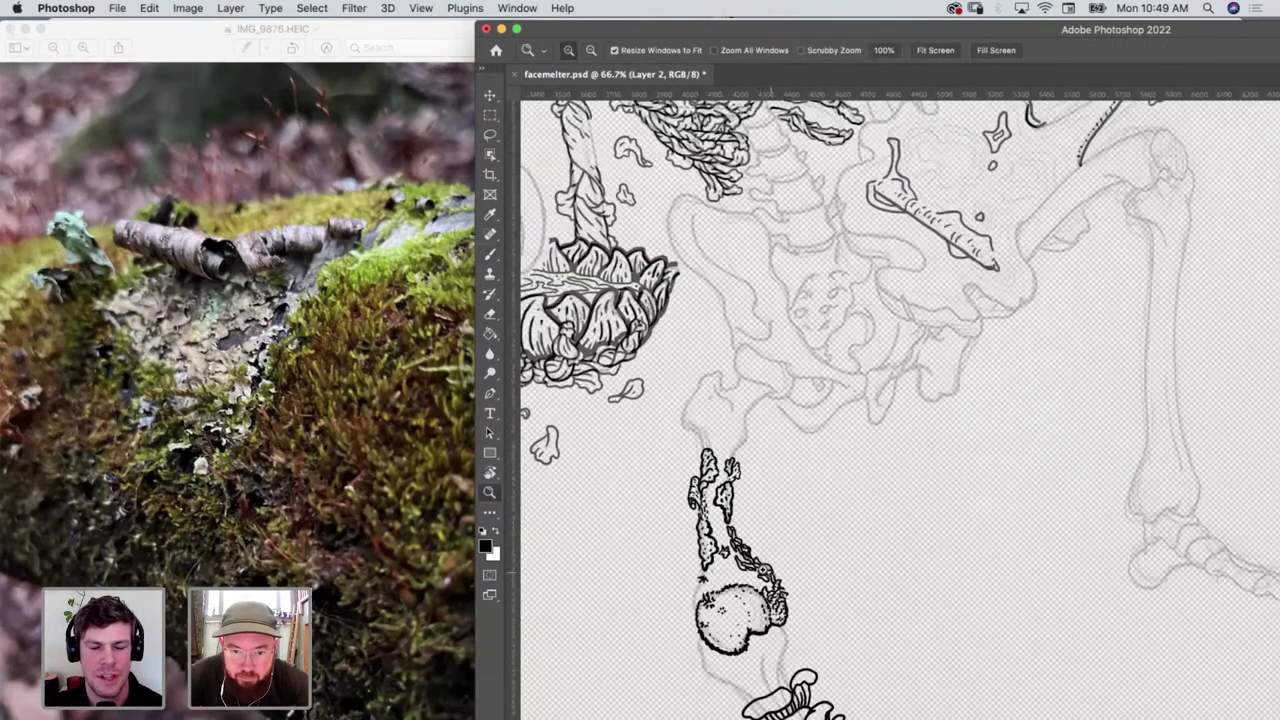
{"action": "left_click", "coordinate": [752, 566], "text": "alt"}
{"action": "left_click", "coordinate": [690, 574]}
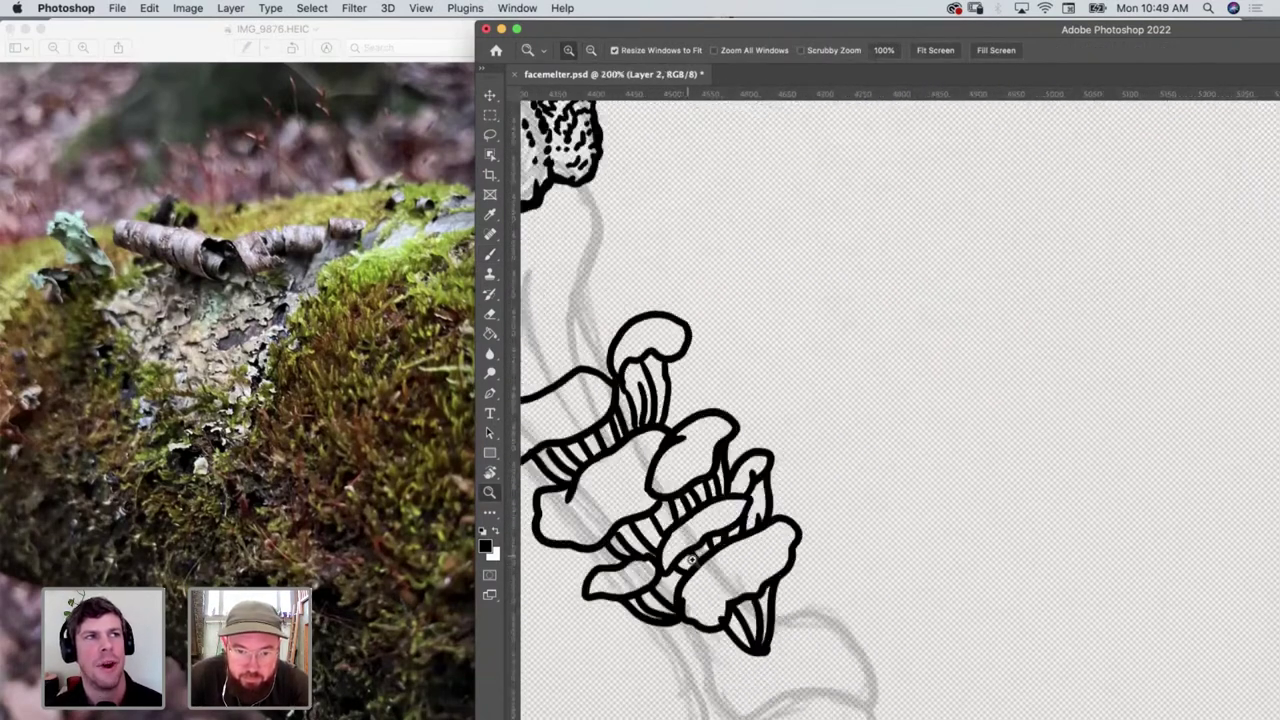
{"action": "key", "text": "b"}
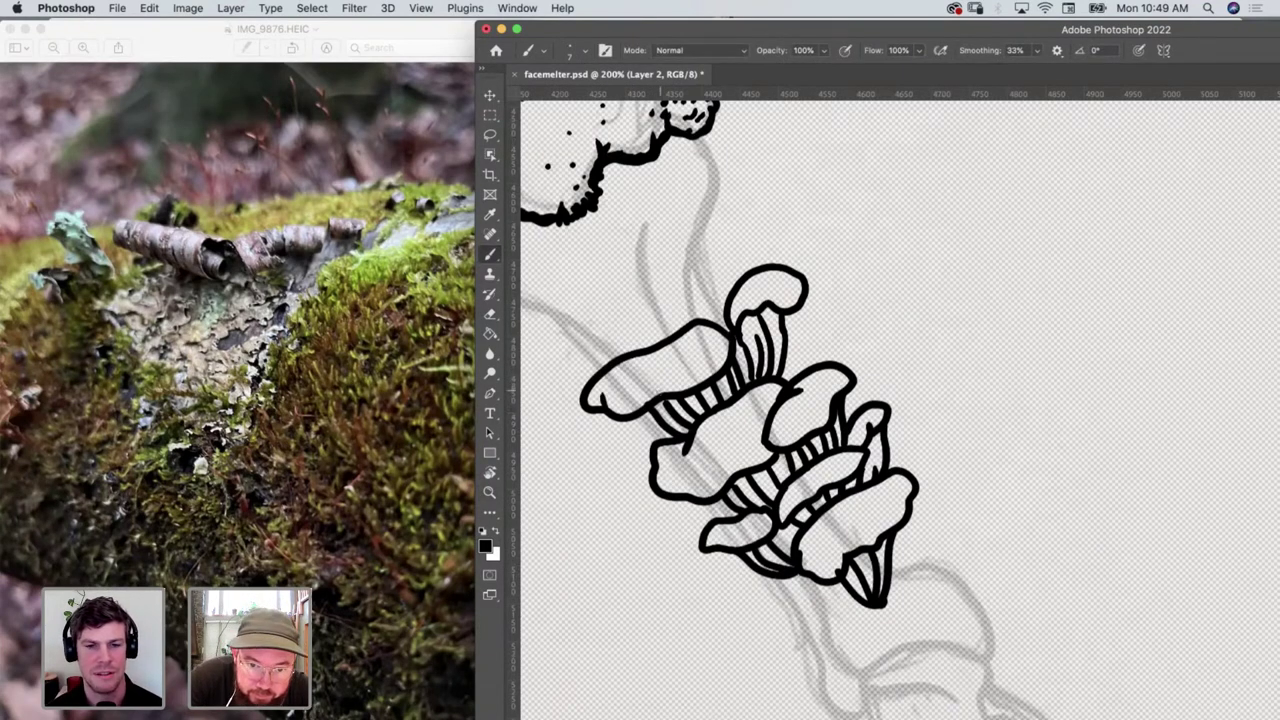
{"action": "mouse_move", "coordinate": [584, 406]}
{"action": "left_mouse_down"}
{"action": "mouse_move", "coordinate": [618, 420]}
{"action": "mouse_move", "coordinate": [707, 392]}
{"action": "mouse_move", "coordinate": [738, 332]}
{"action": "mouse_move", "coordinate": [806, 290]}
{"action": "left_mouse_up"}
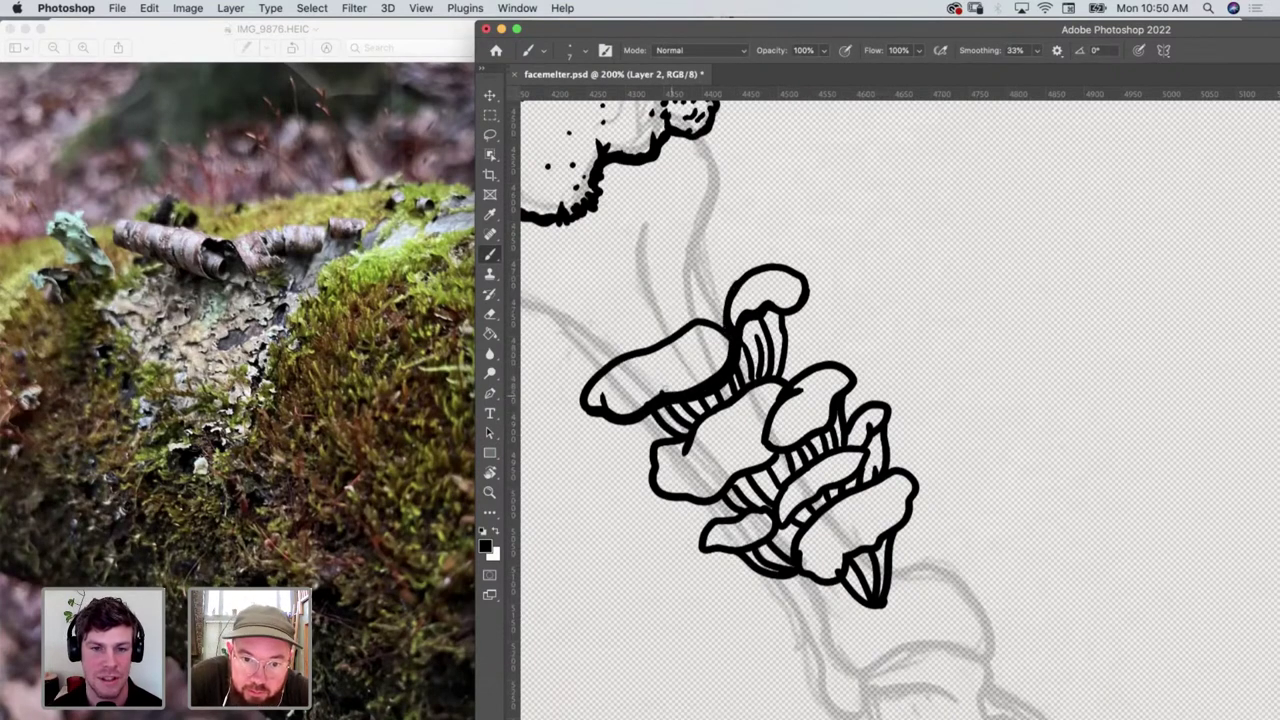
{"action": "left_click_drag", "start_coordinate": [644, 414], "coordinate": [672, 440]}
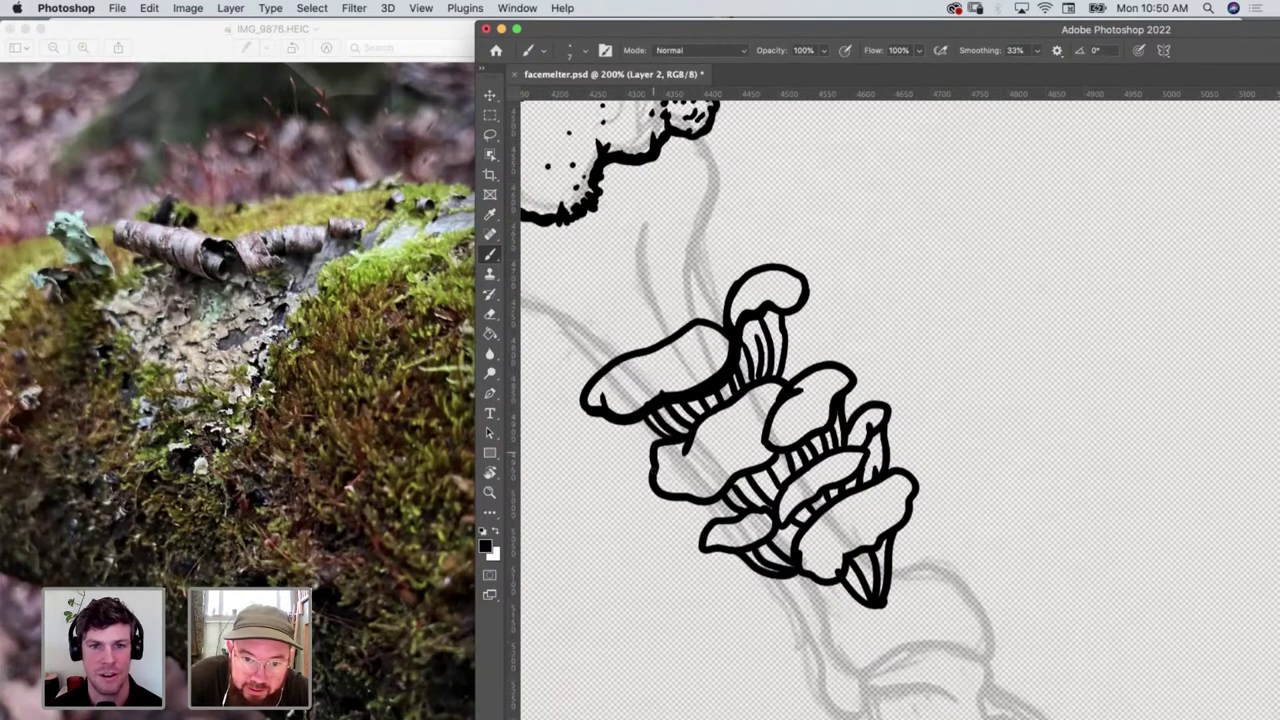
{"action": "mouse_move", "coordinate": [653, 464]}
{"action": "left_mouse_down"}
{"action": "mouse_move", "coordinate": [650, 494]}
{"action": "mouse_move", "coordinate": [720, 508]}
{"action": "mouse_move", "coordinate": [770, 472]}
{"action": "mouse_move", "coordinate": [780, 454]}
{"action": "mouse_move", "coordinate": [769, 456]}
{"action": "mouse_move", "coordinate": [830, 433]}
{"action": "mouse_move", "coordinate": [855, 376]}
{"action": "mouse_move", "coordinate": [846, 390]}
{"action": "left_mouse_up"}
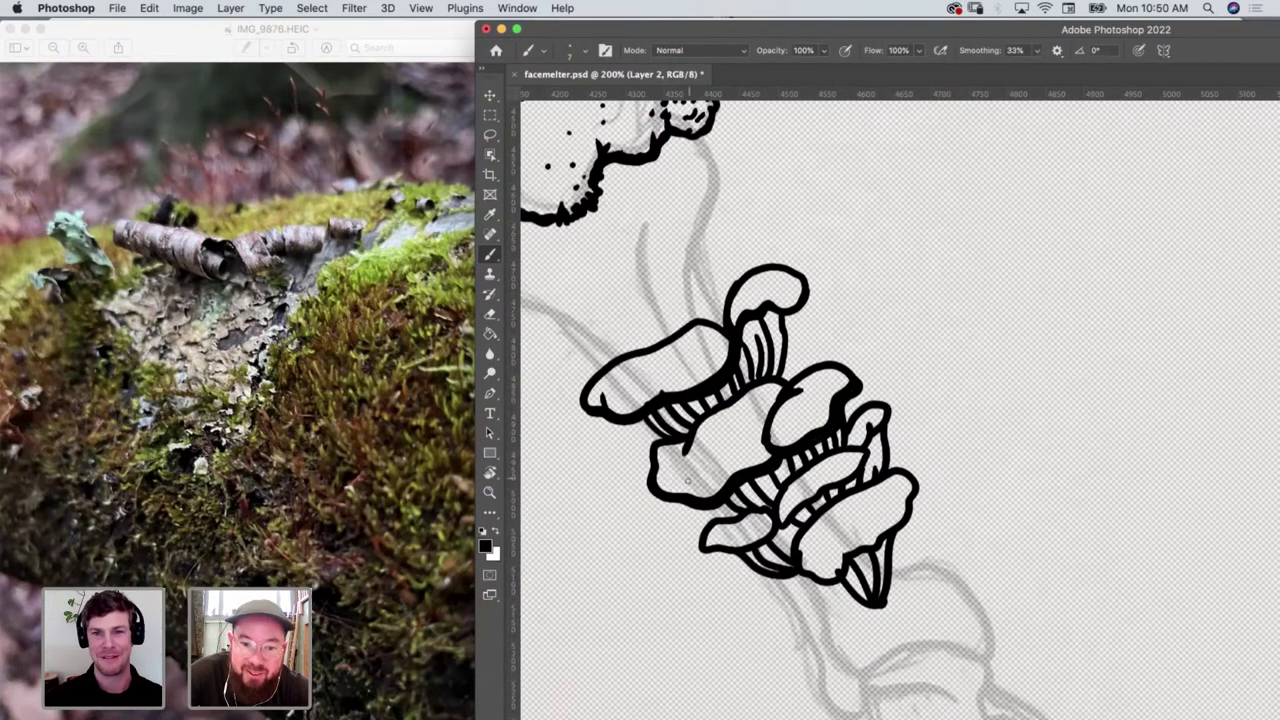
Stipple small dots near the edges of the four upper mushroom caps on the shin
{"action": "left_click", "coordinate": [716, 480]}
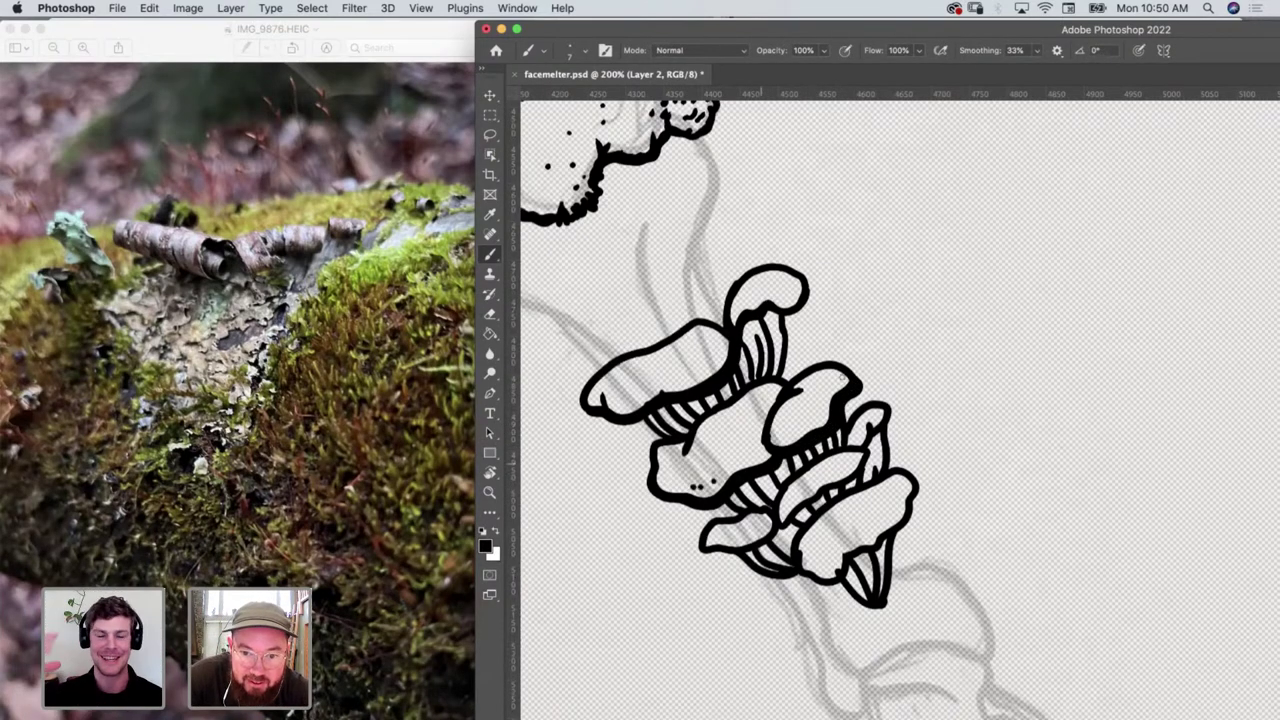
{"action": "left_click", "coordinate": [836, 383]}
{"action": "left_click", "coordinate": [843, 384]}
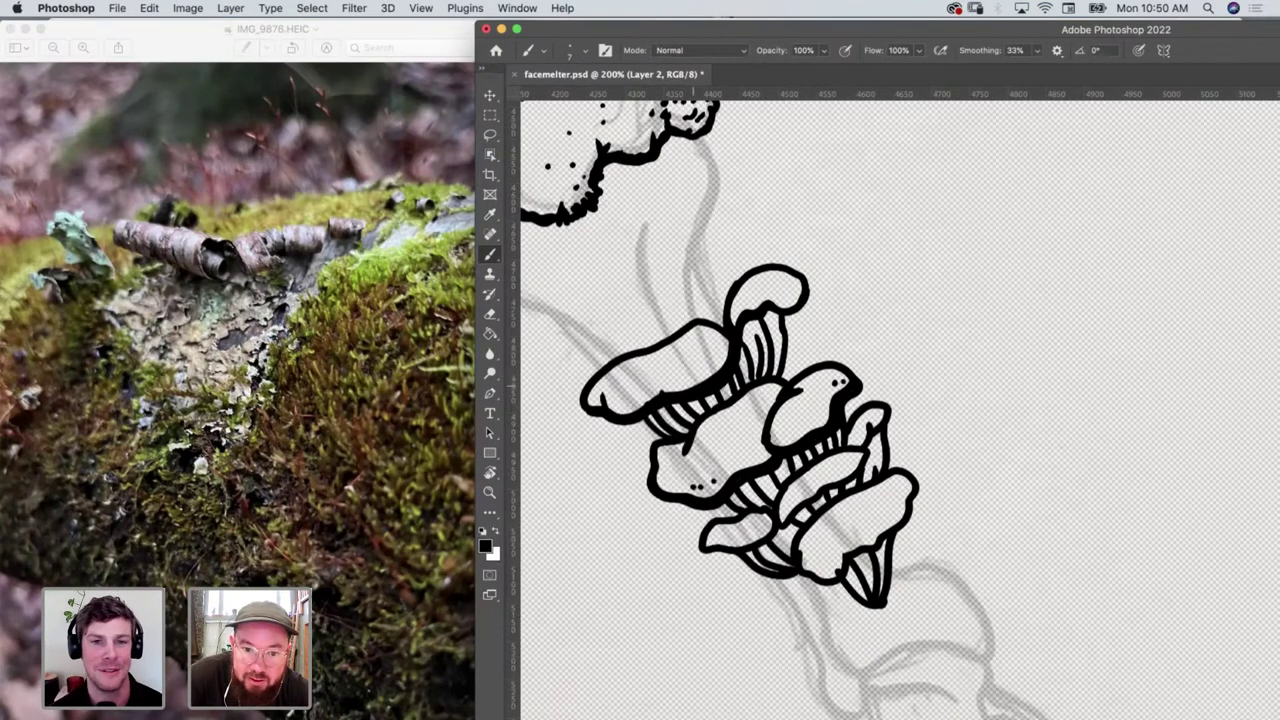
{"action": "left_click", "coordinate": [704, 372]}
{"action": "left_click", "coordinate": [710, 364]}
{"action": "left_click", "coordinate": [718, 357]}
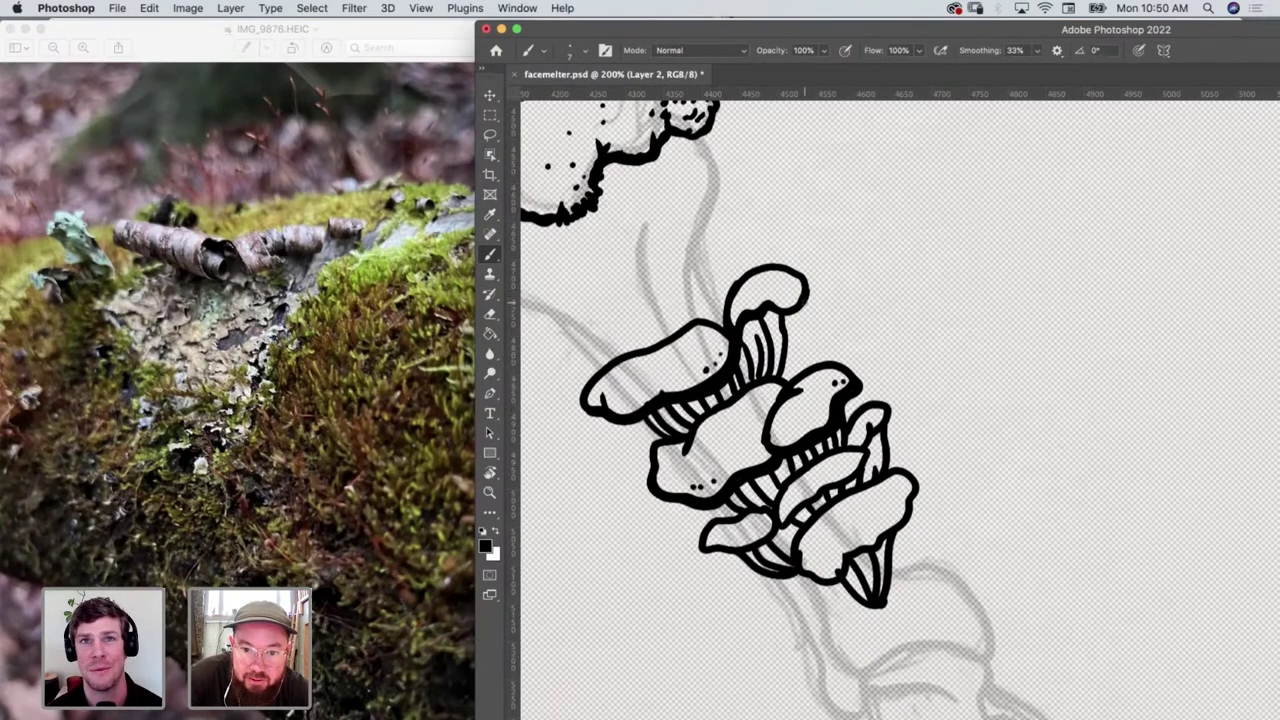
{"action": "left_click", "coordinate": [798, 290]}
Thicken the lines of the lower shin mushrooms and add small dots to the small pointed cap
{"action": "scroll", "coordinate": [736, 402], "scroll_direction": "down", "scroll_amount": 5}
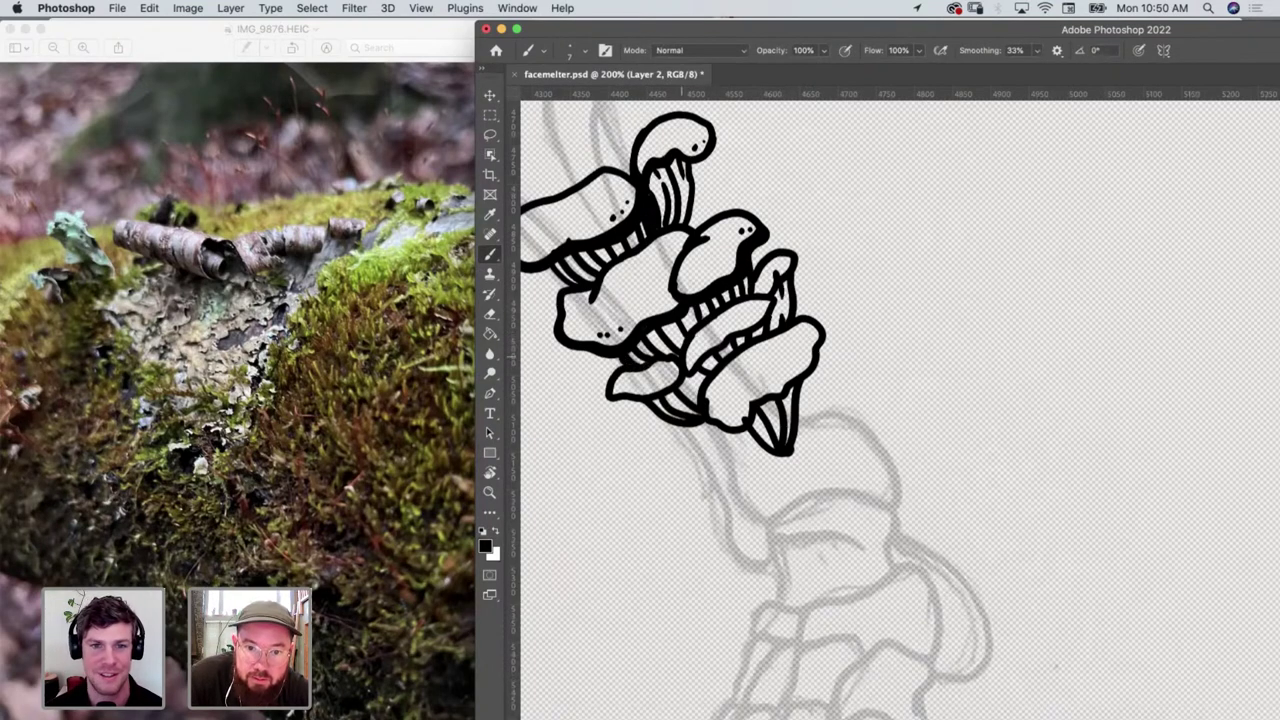
{"action": "mouse_move", "coordinate": [702, 366]}
{"action": "left_mouse_down"}
{"action": "mouse_move", "coordinate": [760, 331]}
{"action": "mouse_move", "coordinate": [779, 300]}
{"action": "left_mouse_up"}
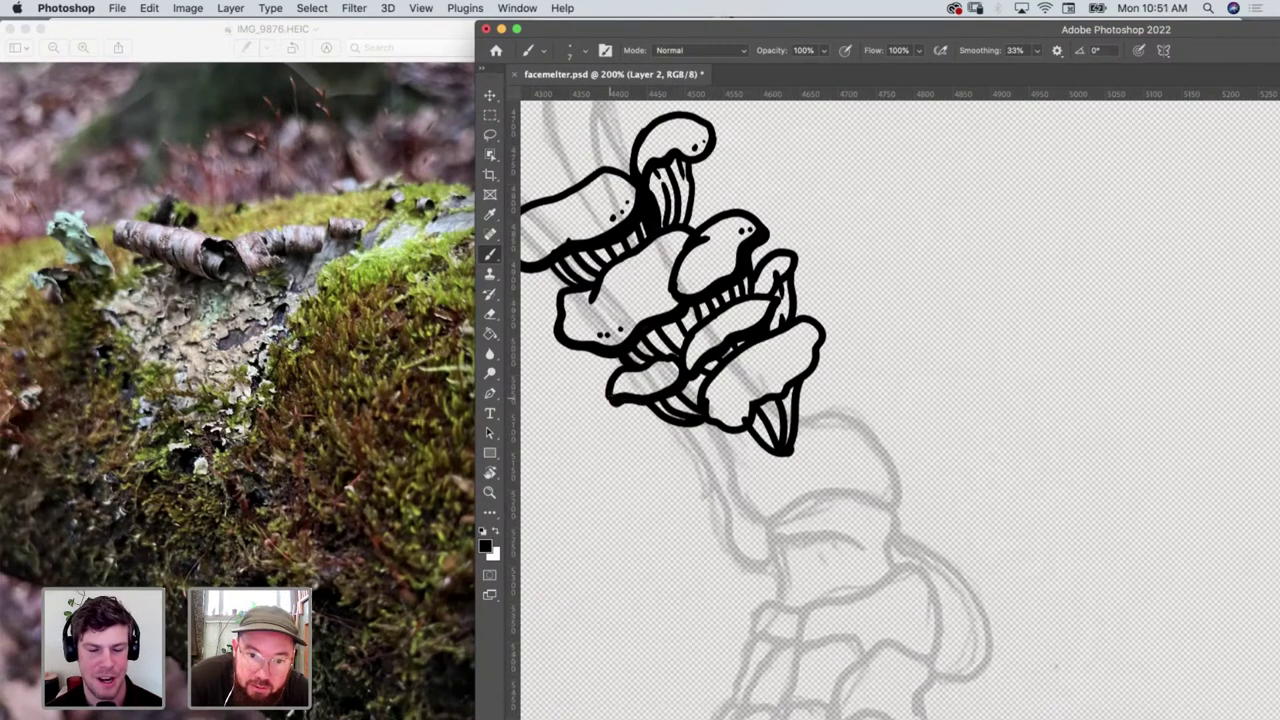
{"action": "left_click", "coordinate": [644, 394]}
{"action": "left_click", "coordinate": [640, 390]}
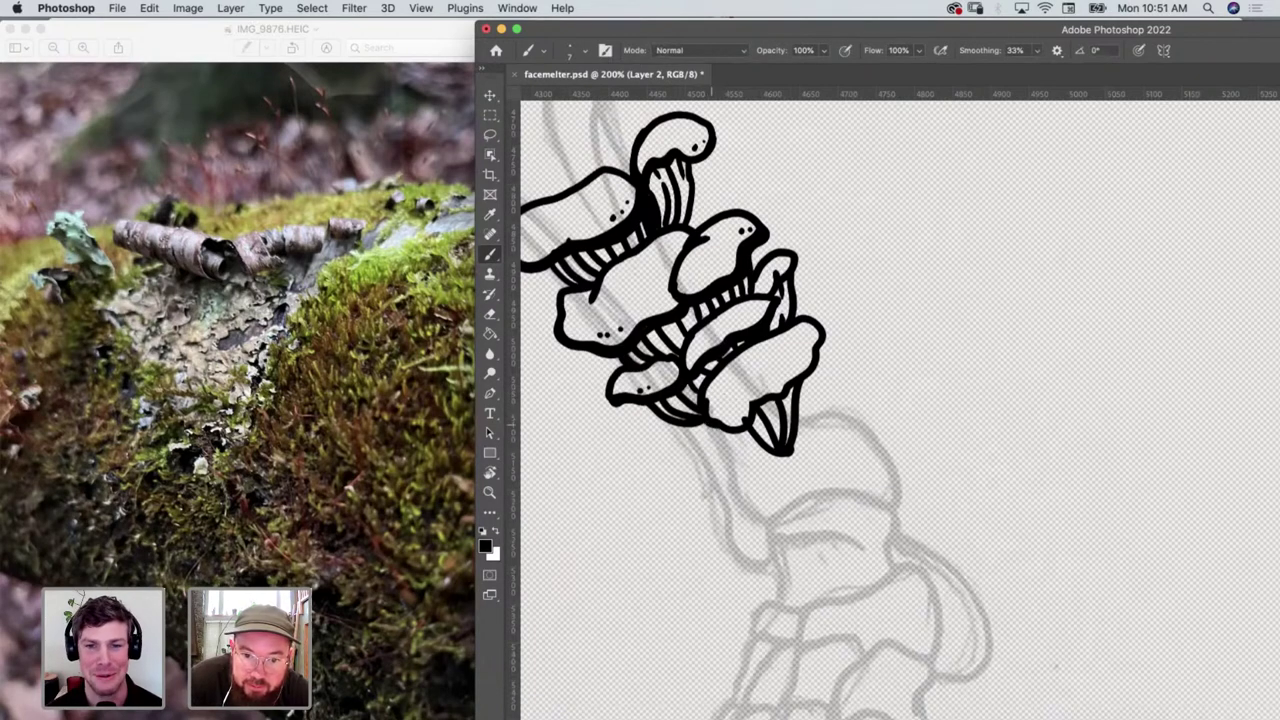
Thicken the outlines of the lowest shin mushroom cap and the small pointed cap, and erase stray ink inside the lowest cap
{"action": "left_click_drag", "start_coordinate": [772, 412], "coordinate": [826, 338]}
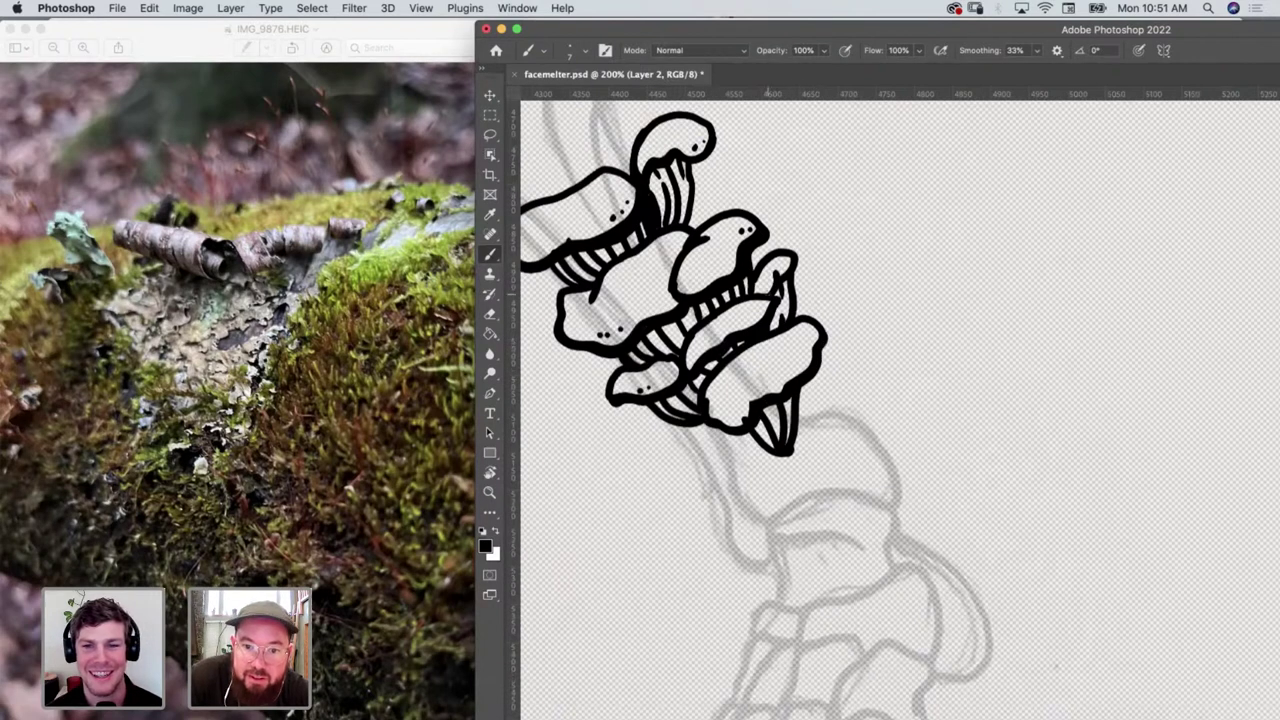
{"action": "left_click_drag", "start_coordinate": [800, 276], "coordinate": [792, 254]}
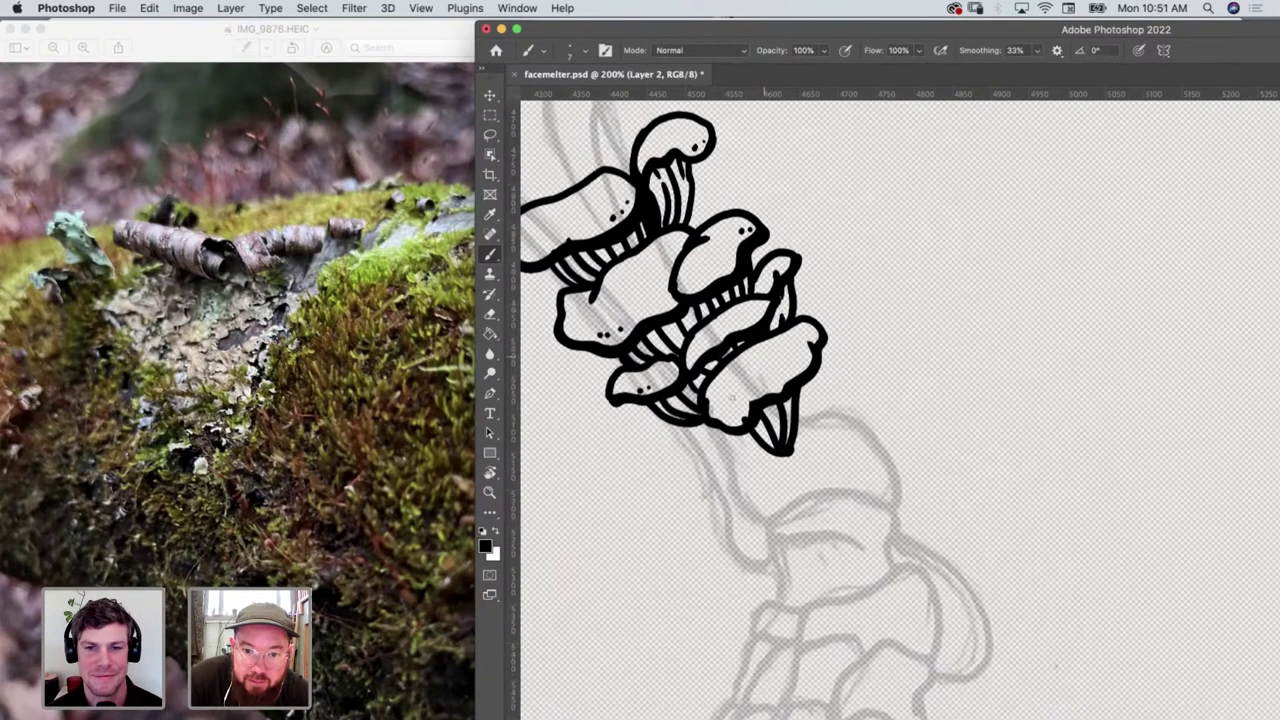
{"action": "key", "text": "e"}
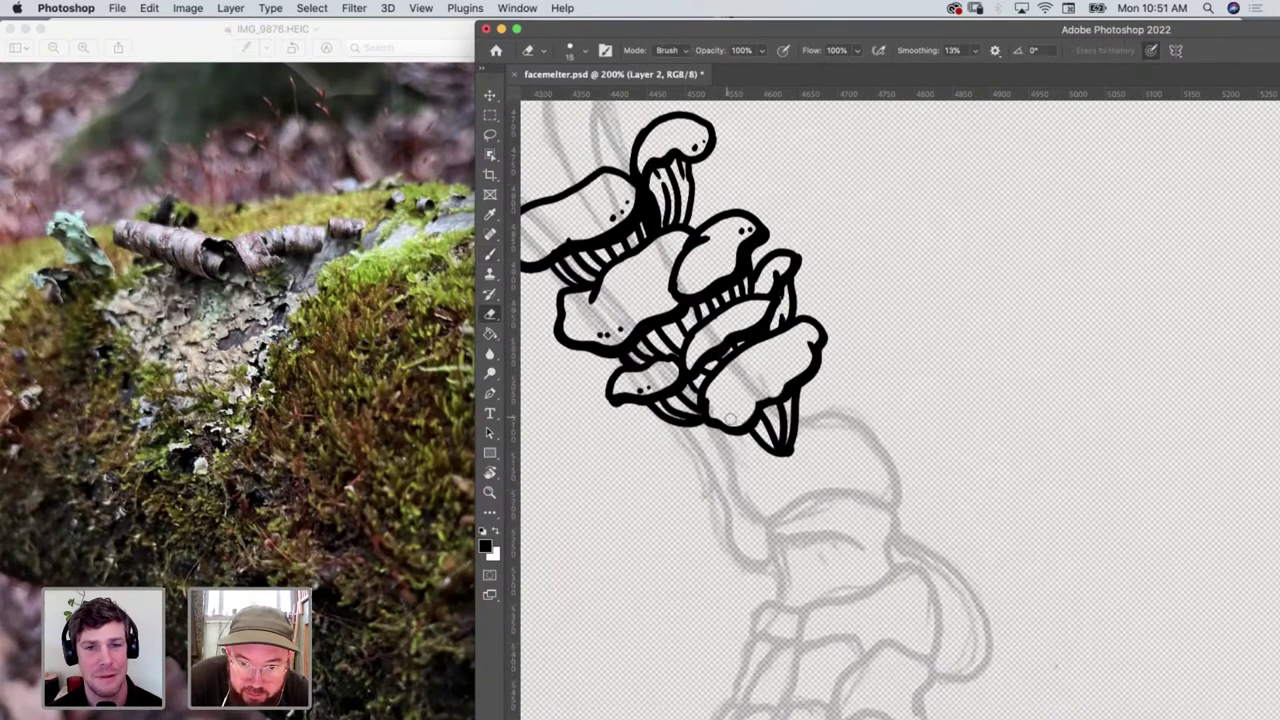
Stipple small dots with the Brush near the edges of the lowest shin mushroom cap and the narrow cap above it
{"action": "key", "text": "b"}
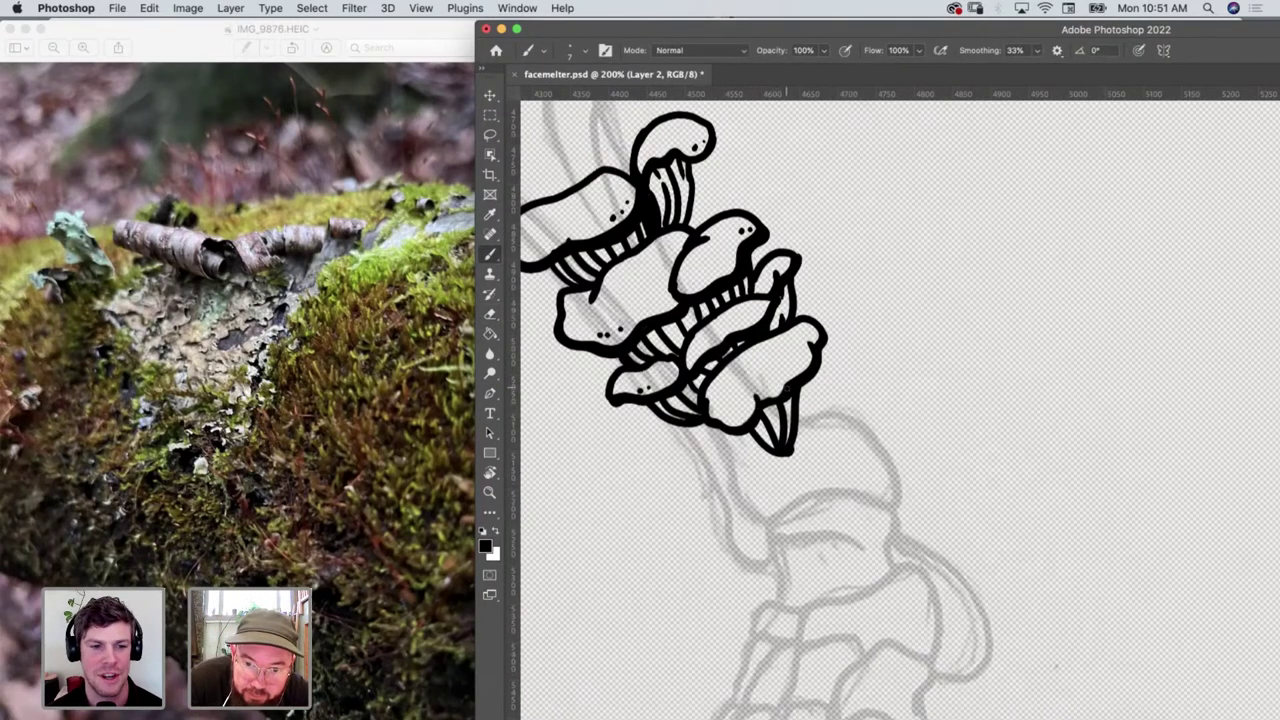
{"action": "left_click", "coordinate": [716, 412]}
{"action": "left_click", "coordinate": [719, 410]}
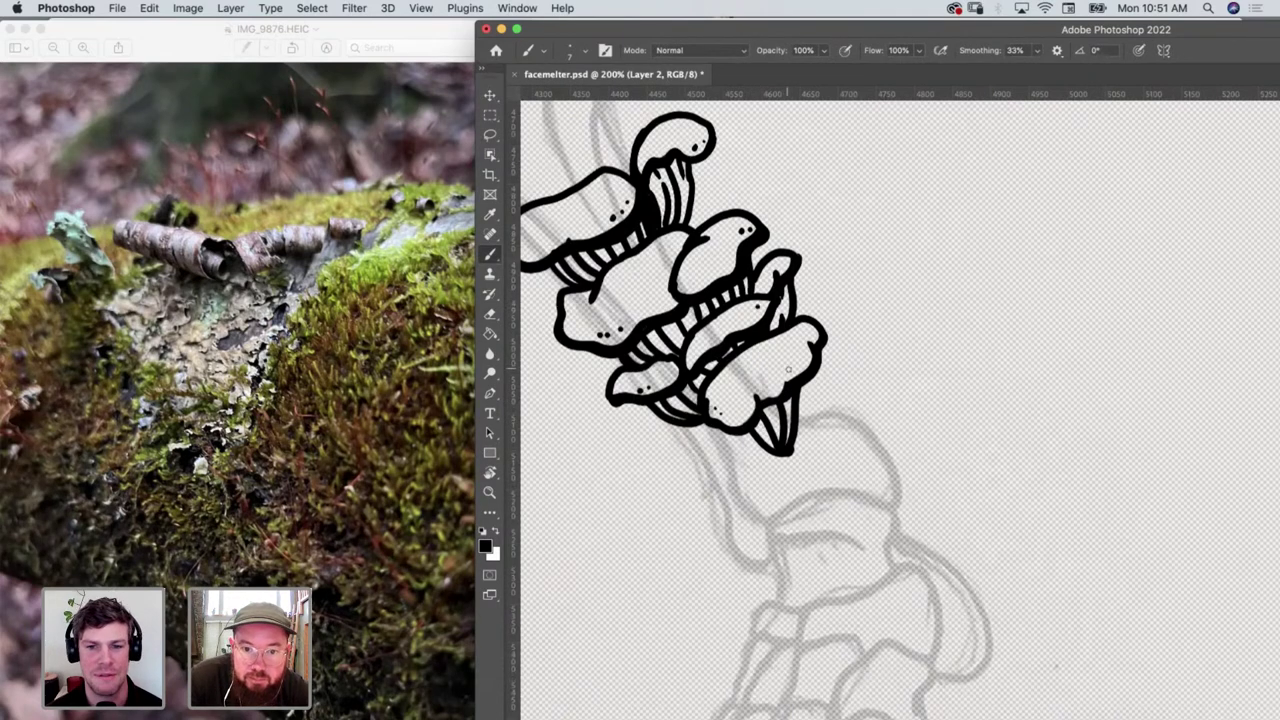
Refine the outline of the dotted upper cap and widen the lowest mushroom's stem with an extra curved Brush line
{"action": "key", "text": "e"}
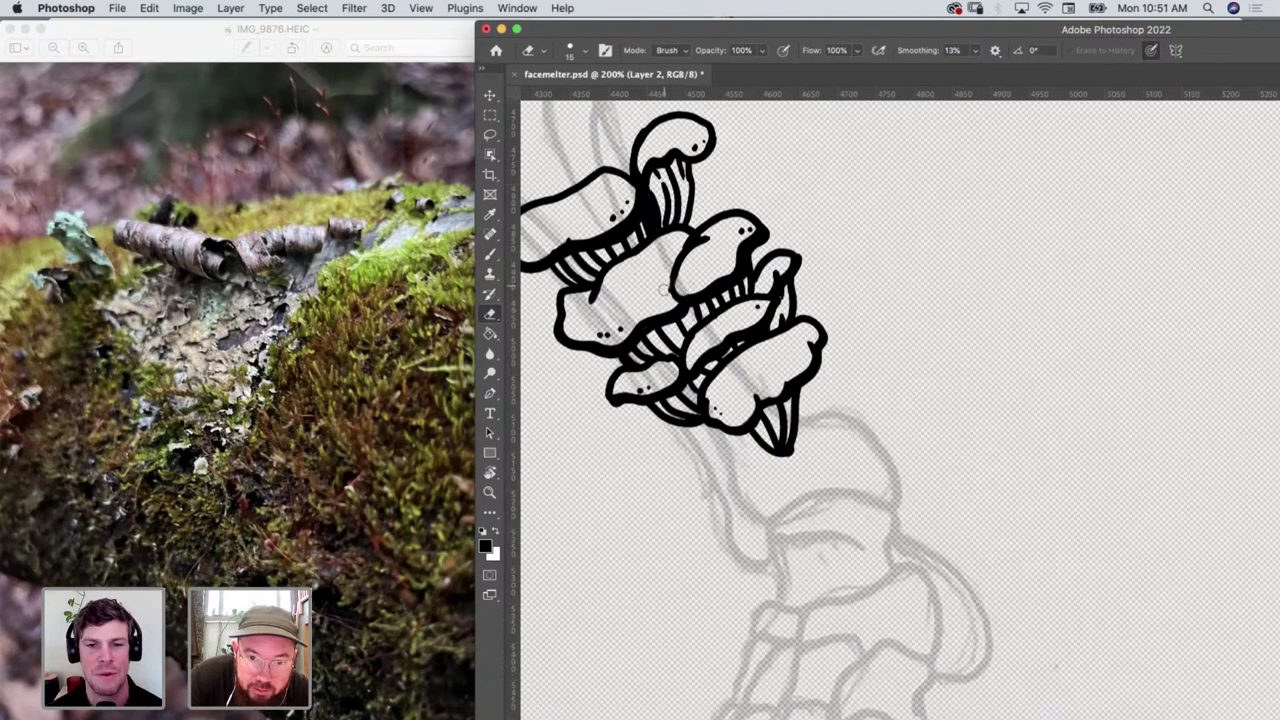
{"action": "key", "text": "b"}
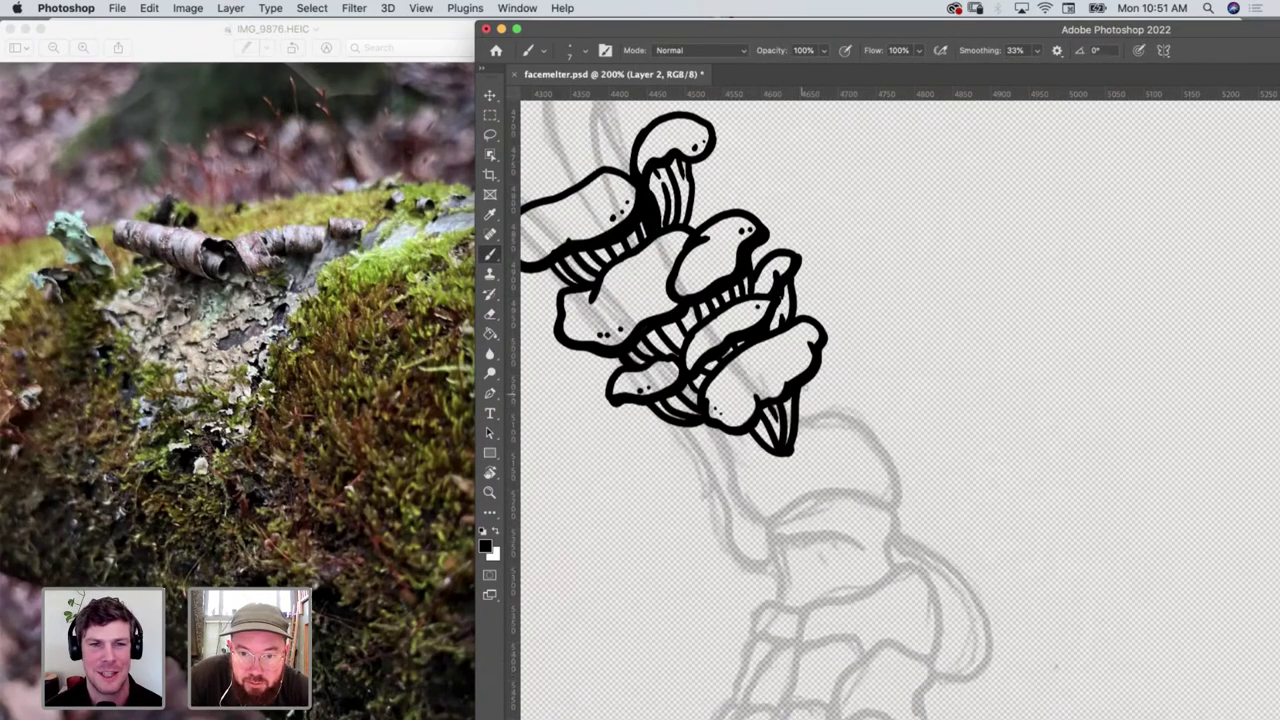
{"action": "mouse_move", "coordinate": [809, 382]}
{"action": "left_mouse_down"}
{"action": "mouse_move", "coordinate": [806, 438]}
{"action": "mouse_move", "coordinate": [791, 454]}
{"action": "left_mouse_up"}
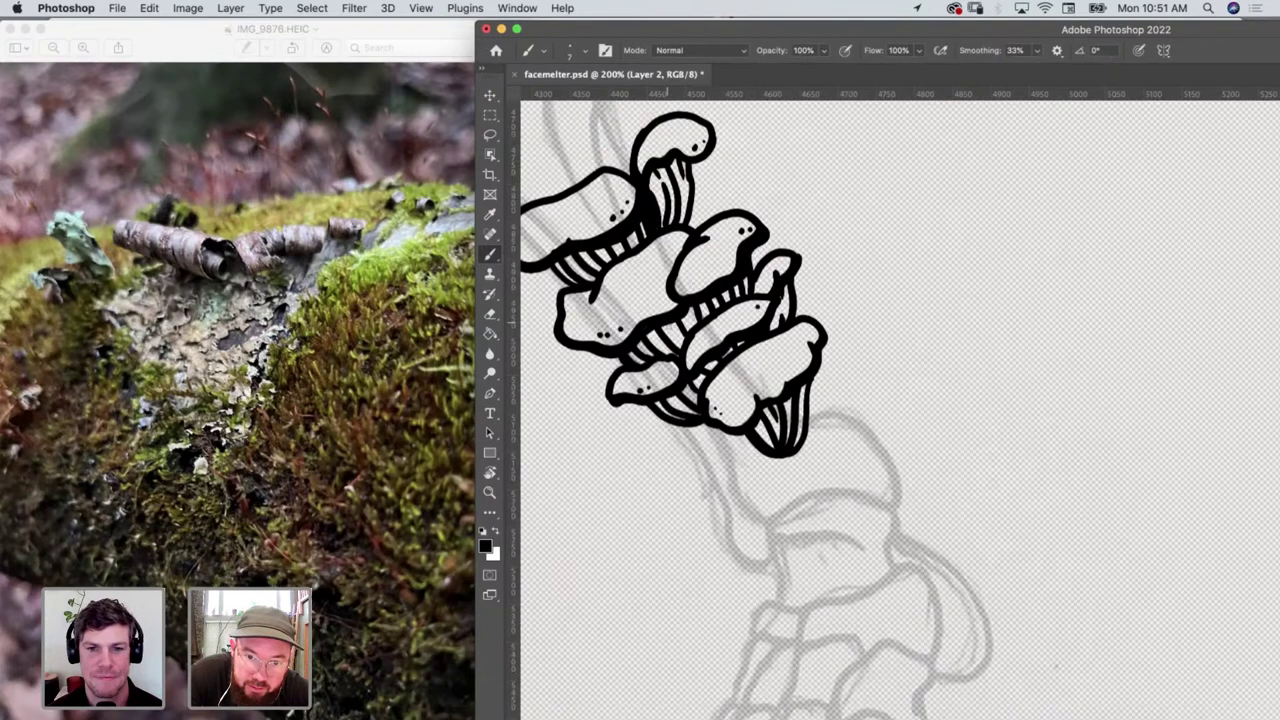
Draw a small rounded cap peeking out behind the dotted cap, beside the stem of the topmost shin mushroom
{"action": "scroll", "coordinate": [766, 483], "scroll_direction": "down", "scroll_amount": 2}
{"action": "scroll", "coordinate": [766, 483], "scroll_direction": "left", "scroll_amount": 1}
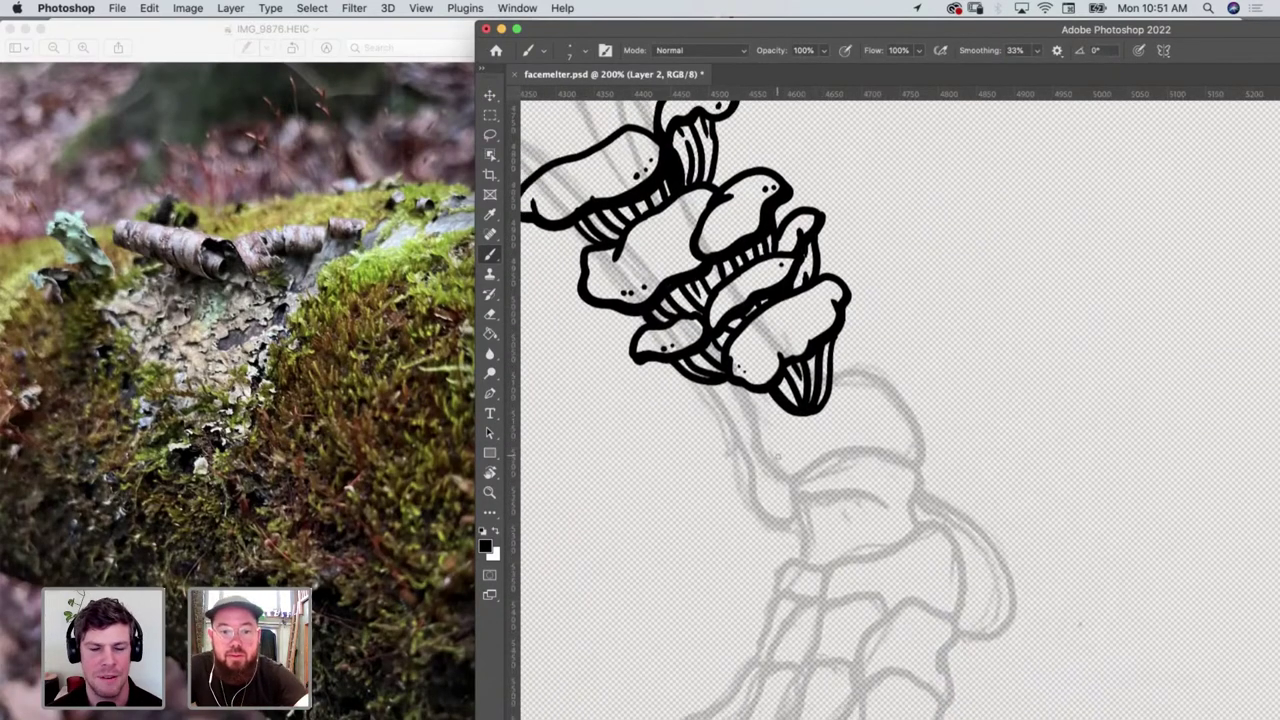
{"action": "key", "text": "e"}
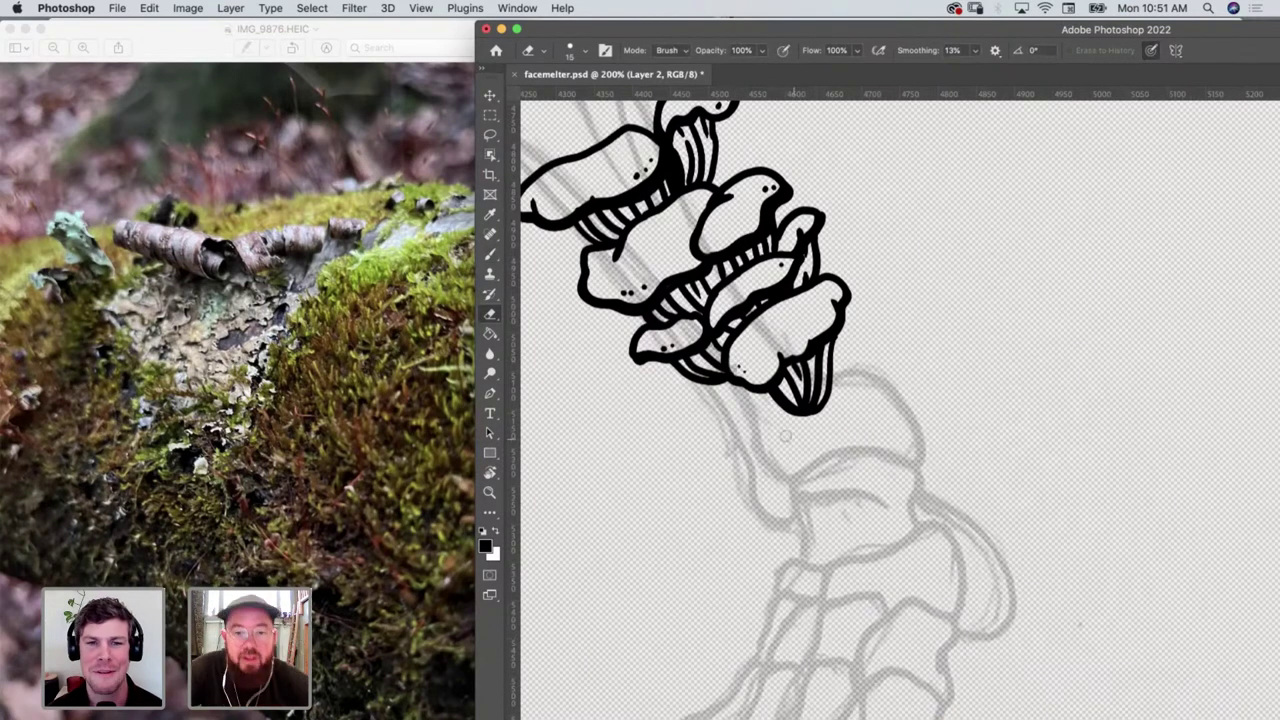
{"action": "scroll", "coordinate": [865, 563], "scroll_direction": "up", "scroll_amount": 3}
{"action": "scroll", "coordinate": [865, 563], "scroll_direction": "left", "scroll_amount": 3}
{"action": "scroll", "coordinate": [865, 563], "scroll_direction": "down", "scroll_amount": 1}
{"action": "scroll", "coordinate": [865, 563], "scroll_direction": "right", "scroll_amount": 1}
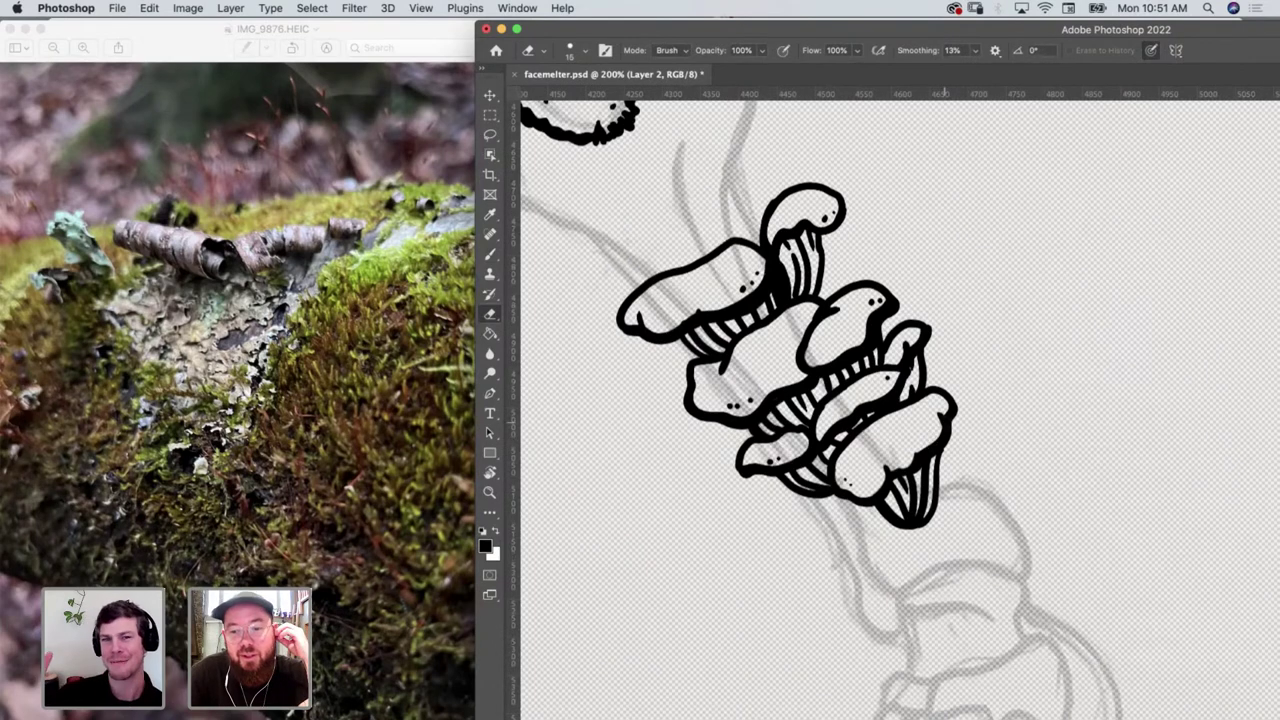
{"action": "key", "text": "b"}
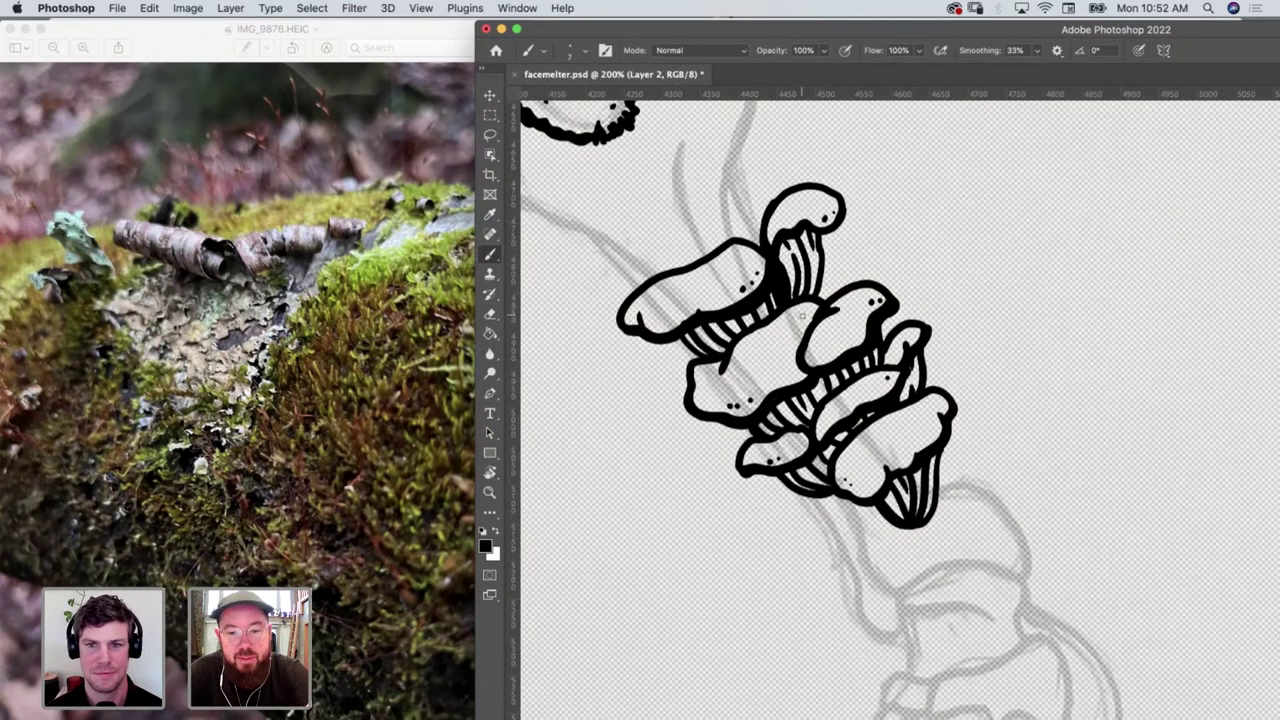
{"action": "scroll", "coordinate": [802, 315], "scroll_direction": "down", "scroll_amount": 3}
{"action": "scroll", "coordinate": [802, 315], "scroll_direction": "right", "scroll_amount": 3}
{"action": "scroll", "coordinate": [802, 315], "scroll_direction": "up", "scroll_amount": 3}
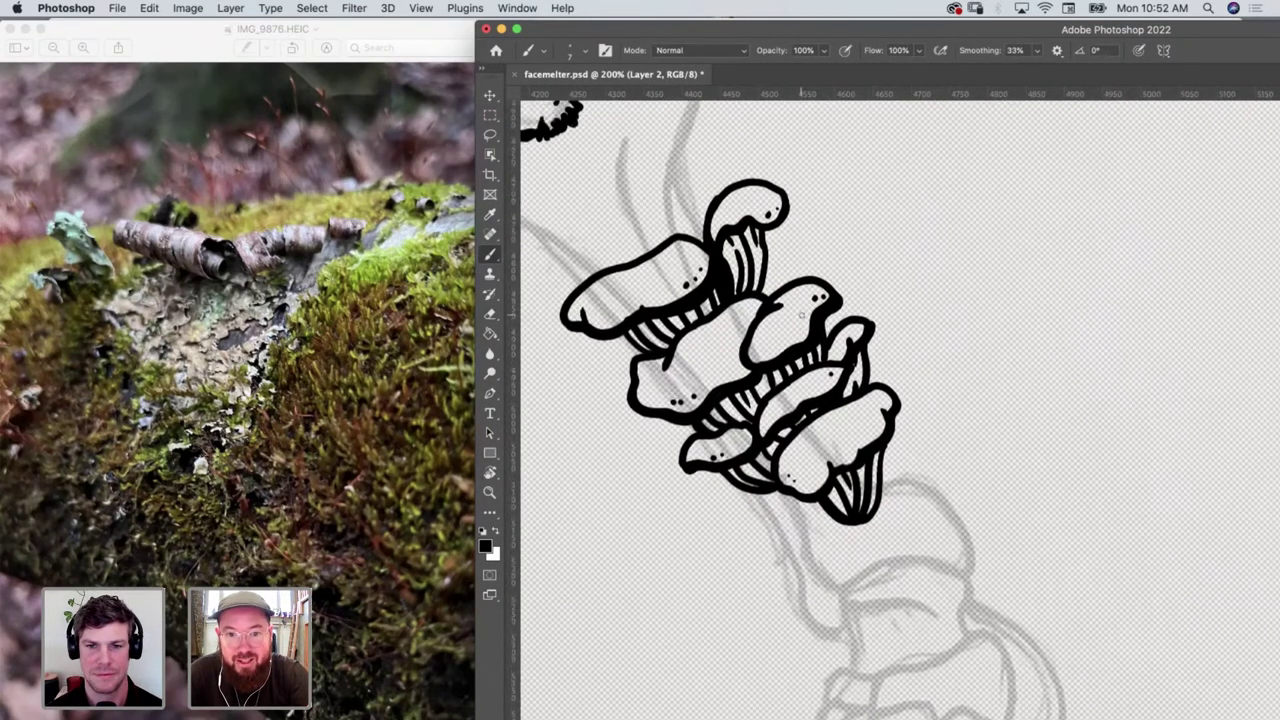
{"action": "scroll", "coordinate": [802, 315], "scroll_direction": "left", "scroll_amount": 1}
{"action": "scroll", "coordinate": [802, 315], "scroll_direction": "down", "scroll_amount": 3}
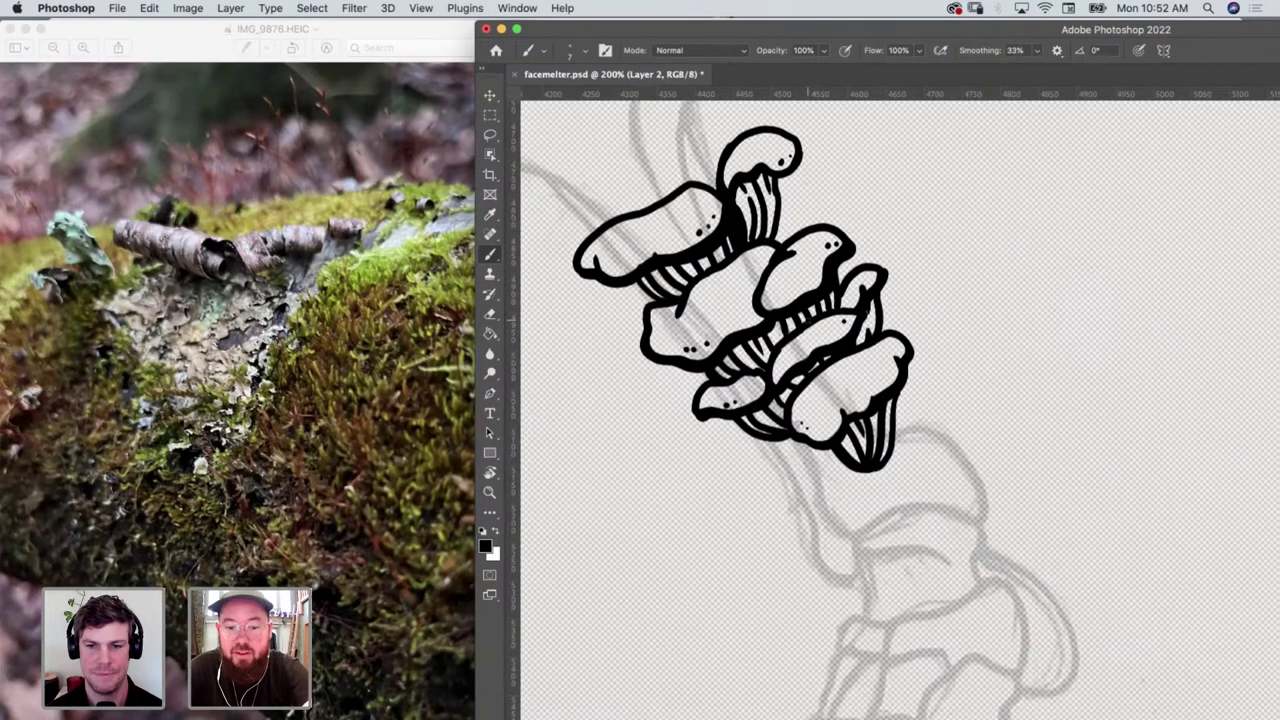
{"action": "mouse_move", "coordinate": [776, 230]}
{"action": "left_mouse_down"}
{"action": "mouse_move", "coordinate": [792, 215]}
{"action": "mouse_move", "coordinate": [806, 226]}
{"action": "mouse_move", "coordinate": [798, 214]}
{"action": "mouse_move", "coordinate": [810, 225]}
{"action": "left_mouse_up"}
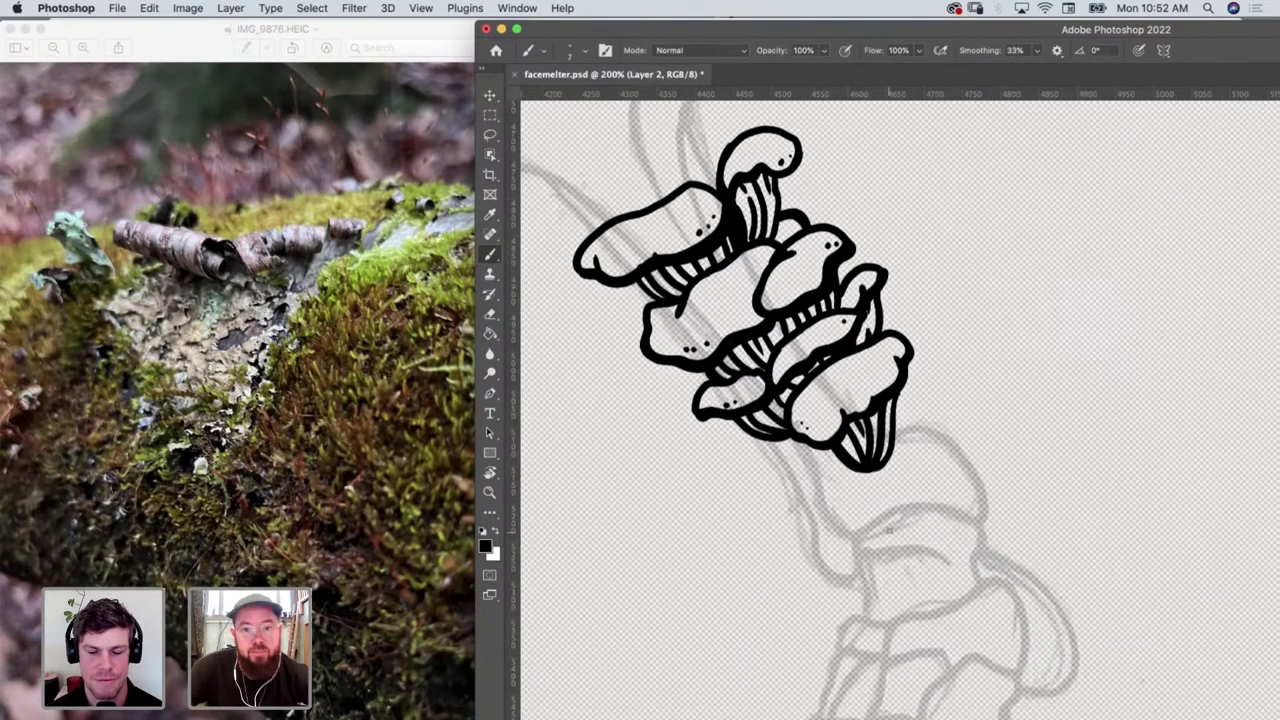
Review the inked leg against the whole skeleton drawing, from the shin mushrooms up to the skull and pelvis
{"action": "scroll", "coordinate": [941, 508], "scroll_direction": "left", "scroll_amount": 2}
{"action": "scroll", "coordinate": [941, 508], "scroll_direction": "down", "scroll_amount": 1}
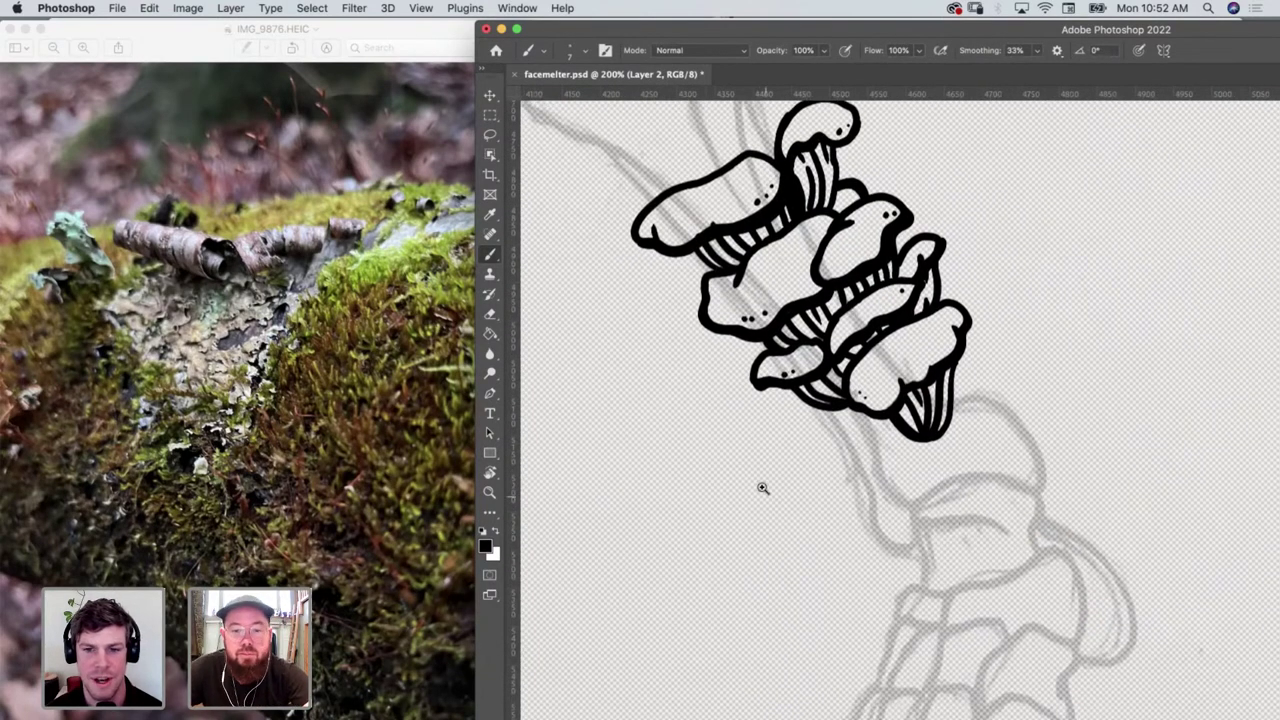
{"action": "key", "text": "z"}
{"action": "left_click", "coordinate": [757, 469], "text": "alt"}
{"action": "left_click", "coordinate": [766, 472], "text": "alt"}
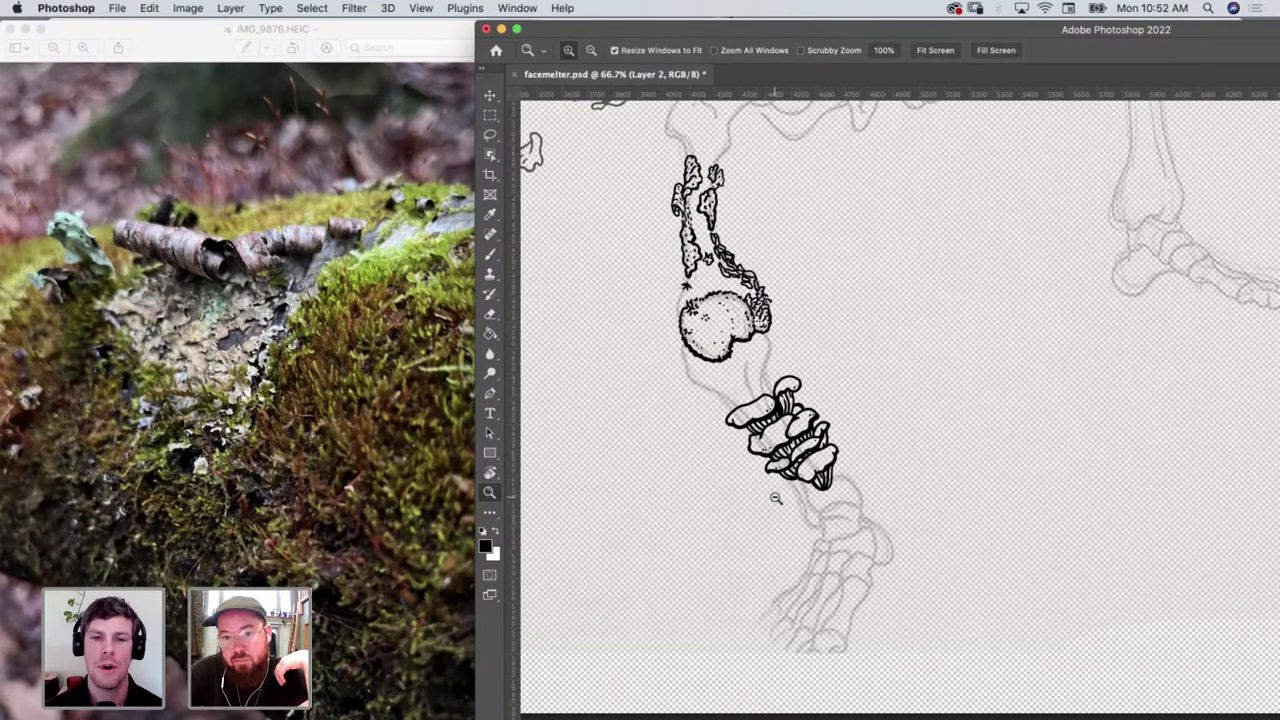
{"action": "scroll", "coordinate": [776, 503], "scroll_direction": "right", "scroll_amount": 2}
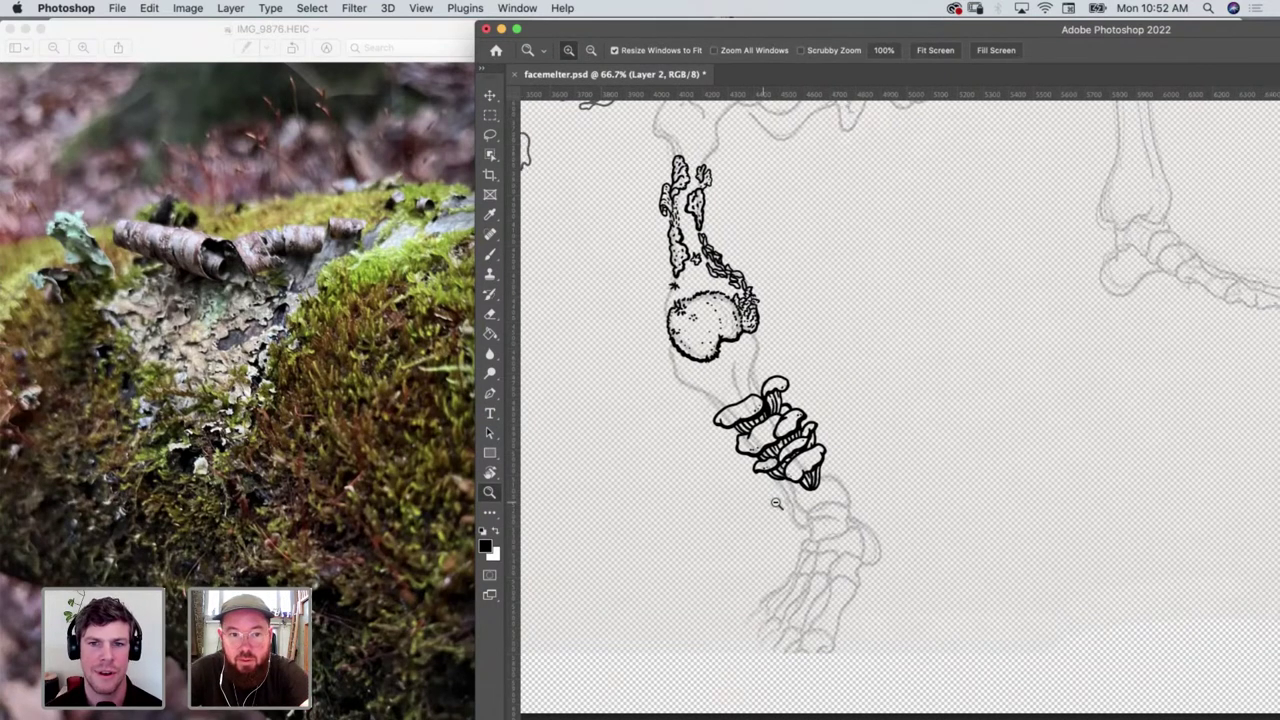
{"action": "scroll", "coordinate": [776, 503], "scroll_direction": "right", "scroll_amount": 5}
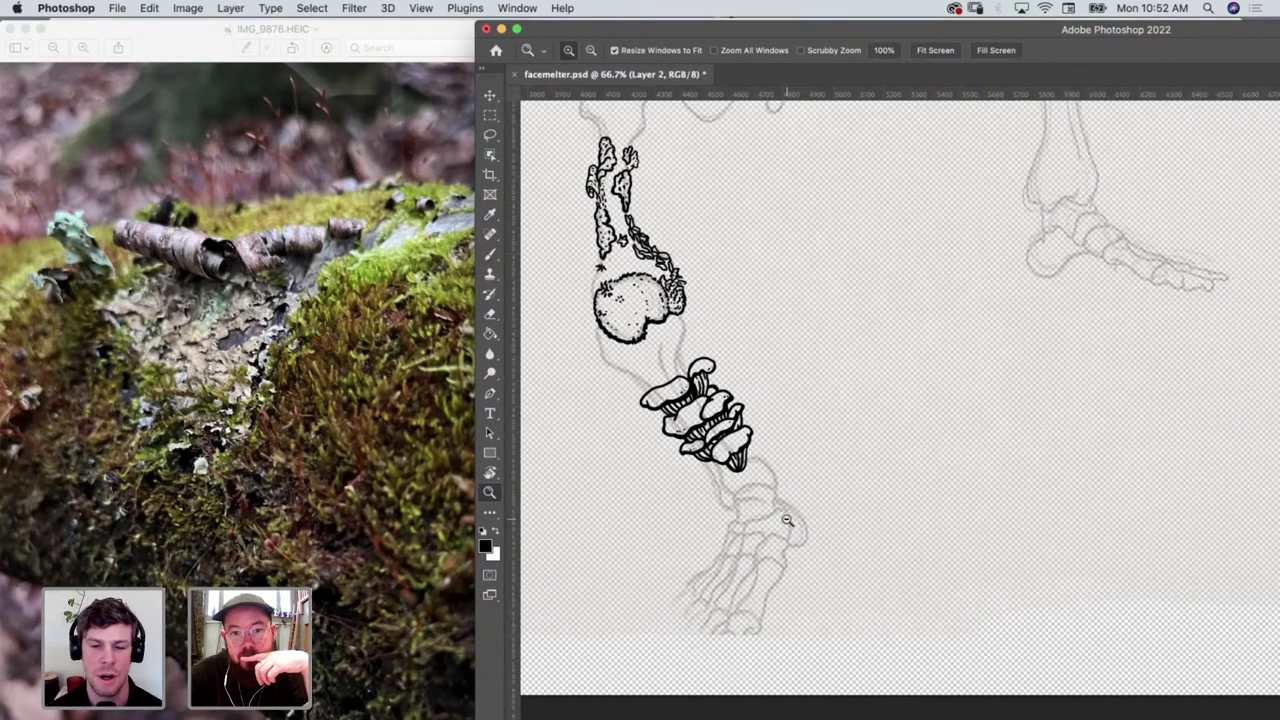
{"action": "left_click", "coordinate": [777, 377], "text": "alt"}
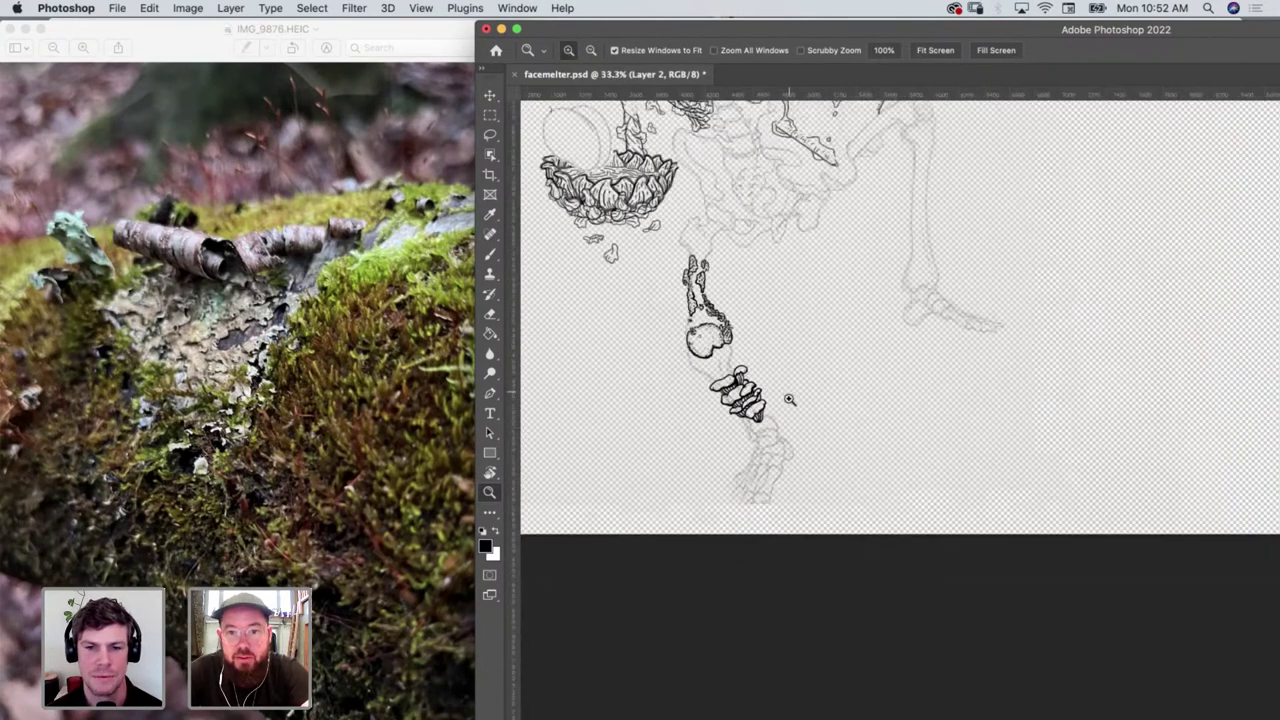
{"action": "scroll", "coordinate": [789, 399], "scroll_direction": "up", "scroll_amount": 5}
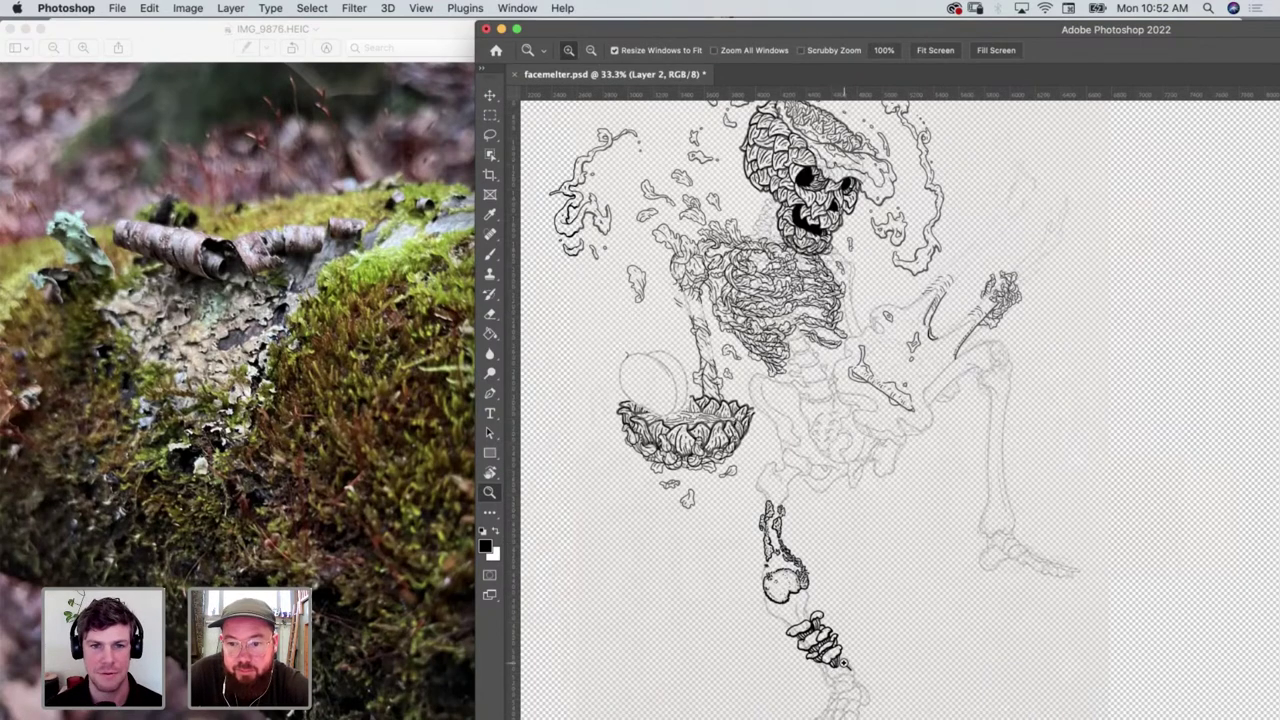
{"action": "left_click", "coordinate": [843, 662]}
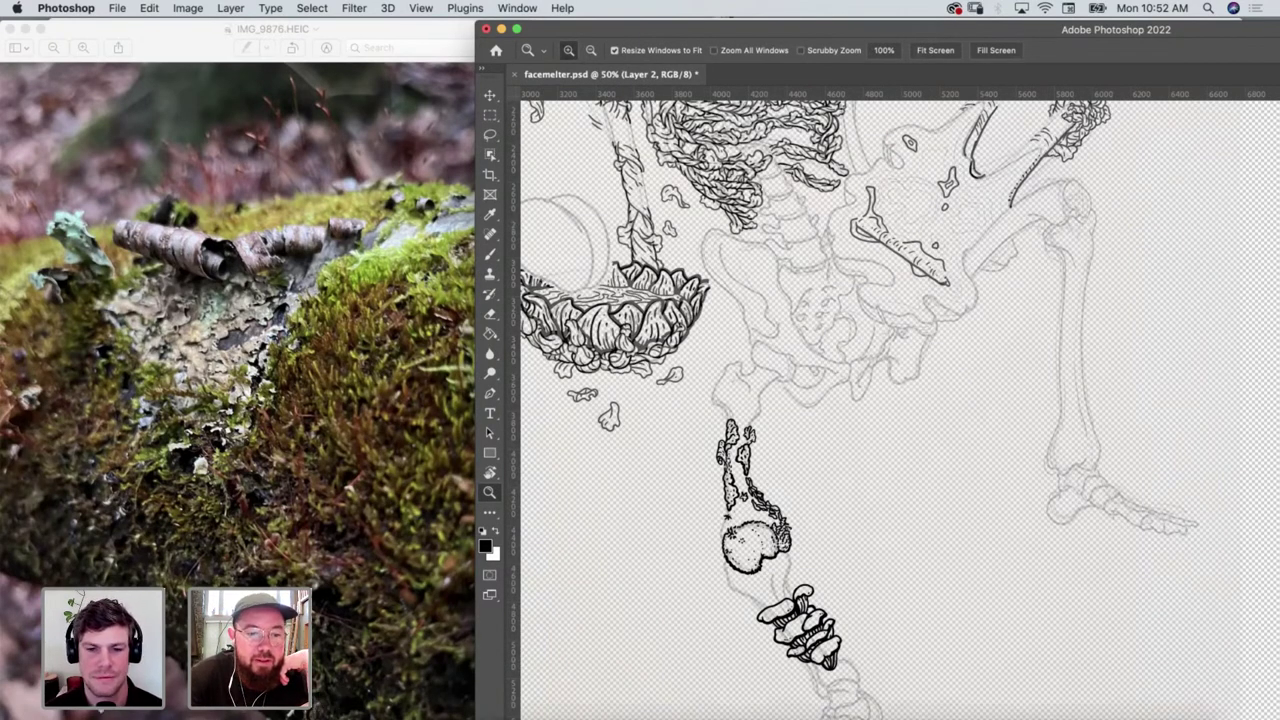
Switch to Finder and open the Essential Skeleton app from the Applications folder
{"action": "left_click", "coordinate": [470, 705]}
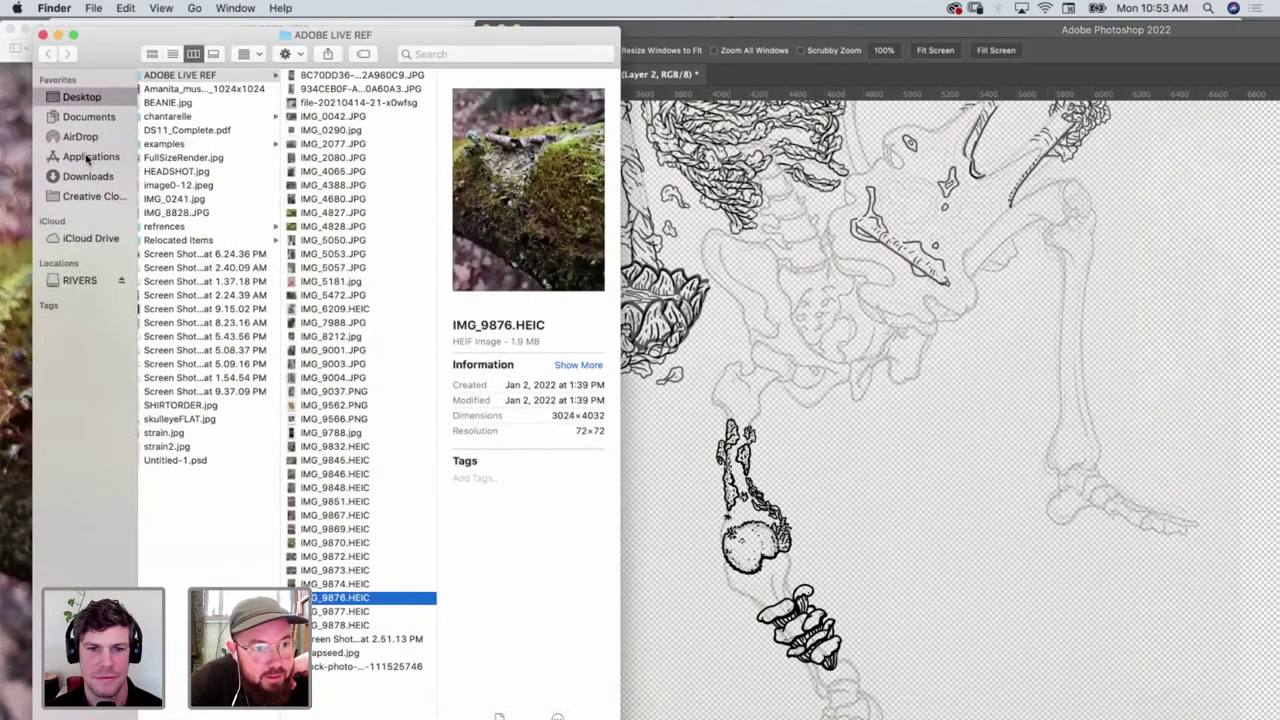
{"action": "key", "text": "ctrl+Up"}
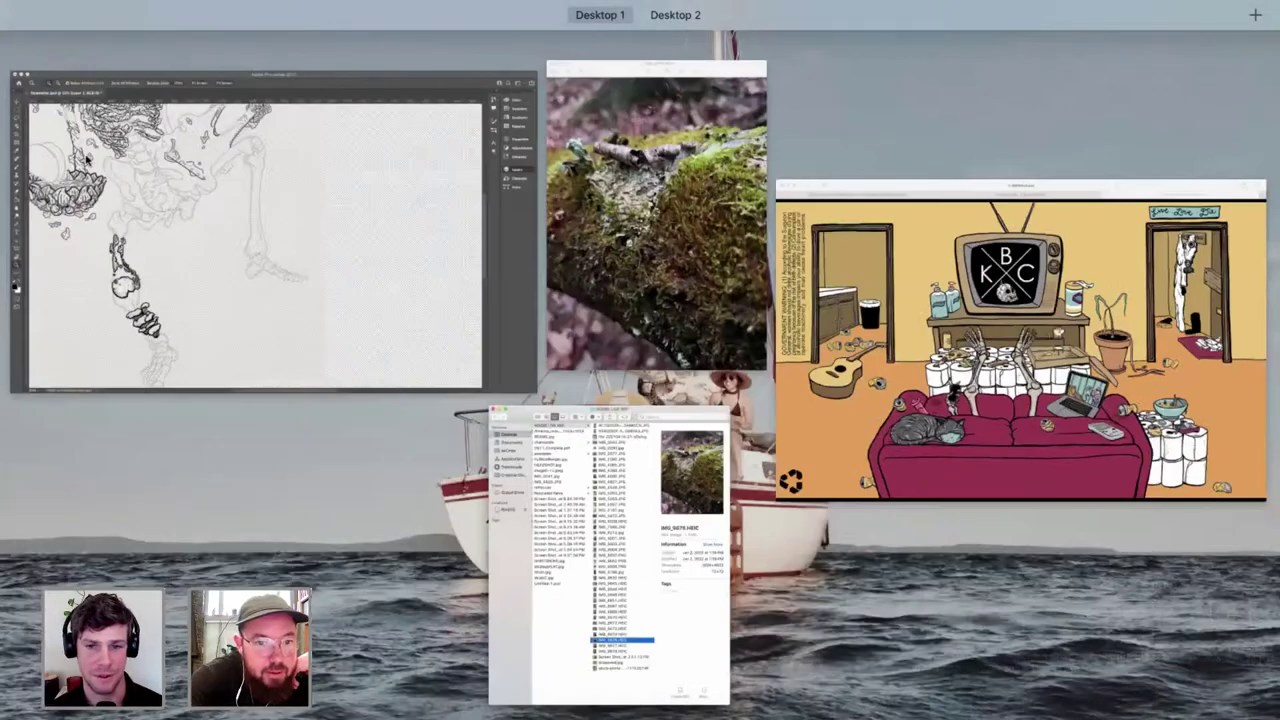
{"action": "key", "text": "ctrl+Up"}
{"action": "left_click", "coordinate": [95, 157]}
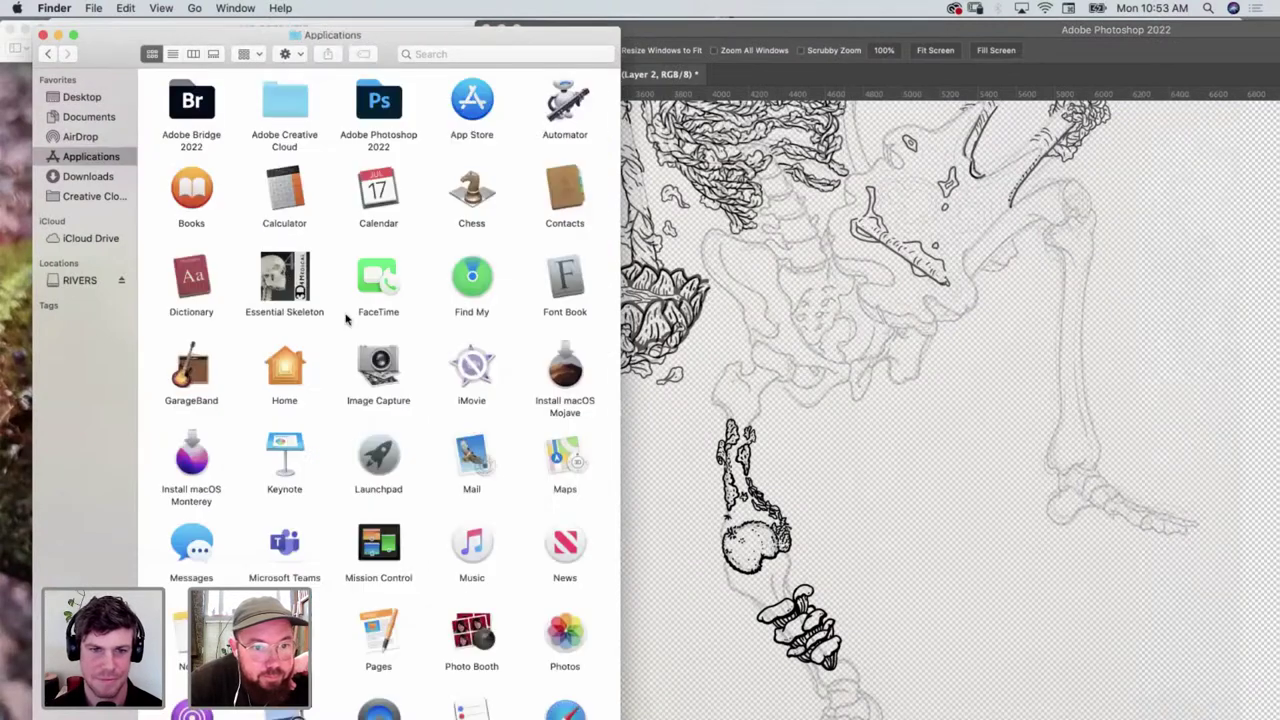
{"action": "left_click", "coordinate": [292, 274]}
{"action": "double_click", "coordinate": [294, 274]}
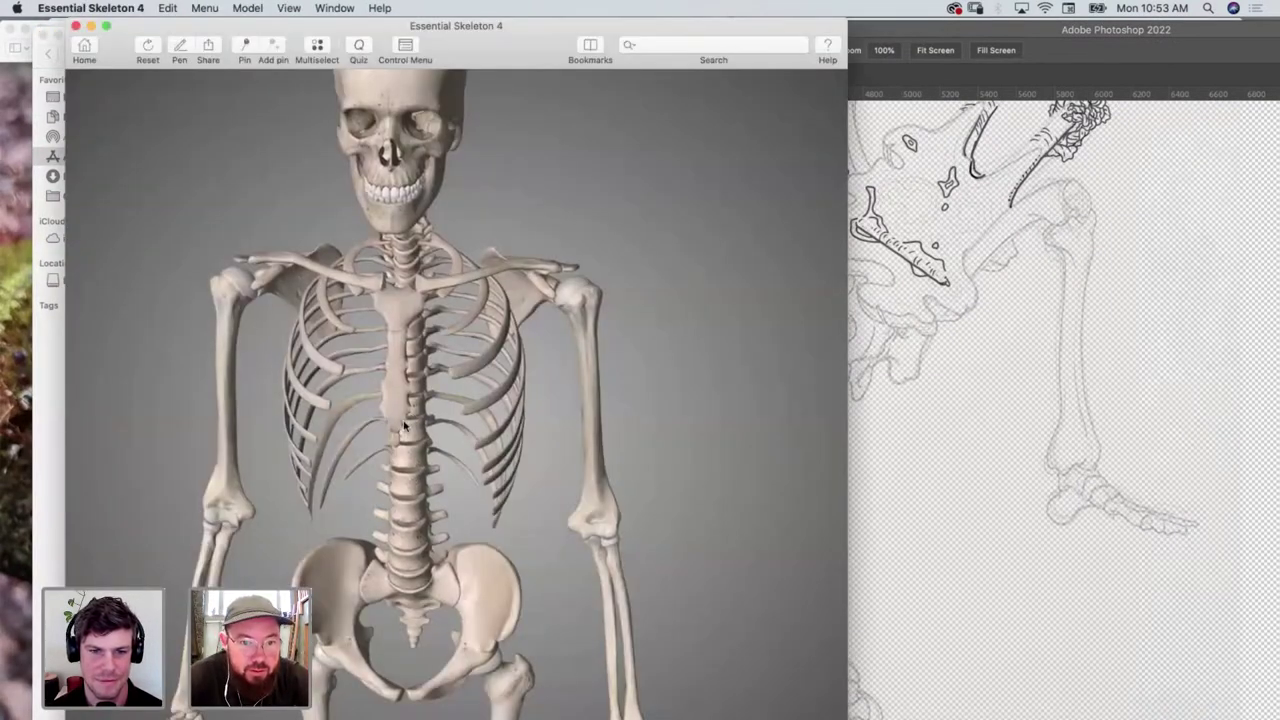
Examine the 3D skeleton from an angled view, then close the reference and return to the Photoshop drawing
{"action": "left_click_drag", "start_coordinate": [418, 458], "coordinate": [678, 209]}
{"action": "left_click_drag", "start_coordinate": [515, 271], "coordinate": [560, 285]}
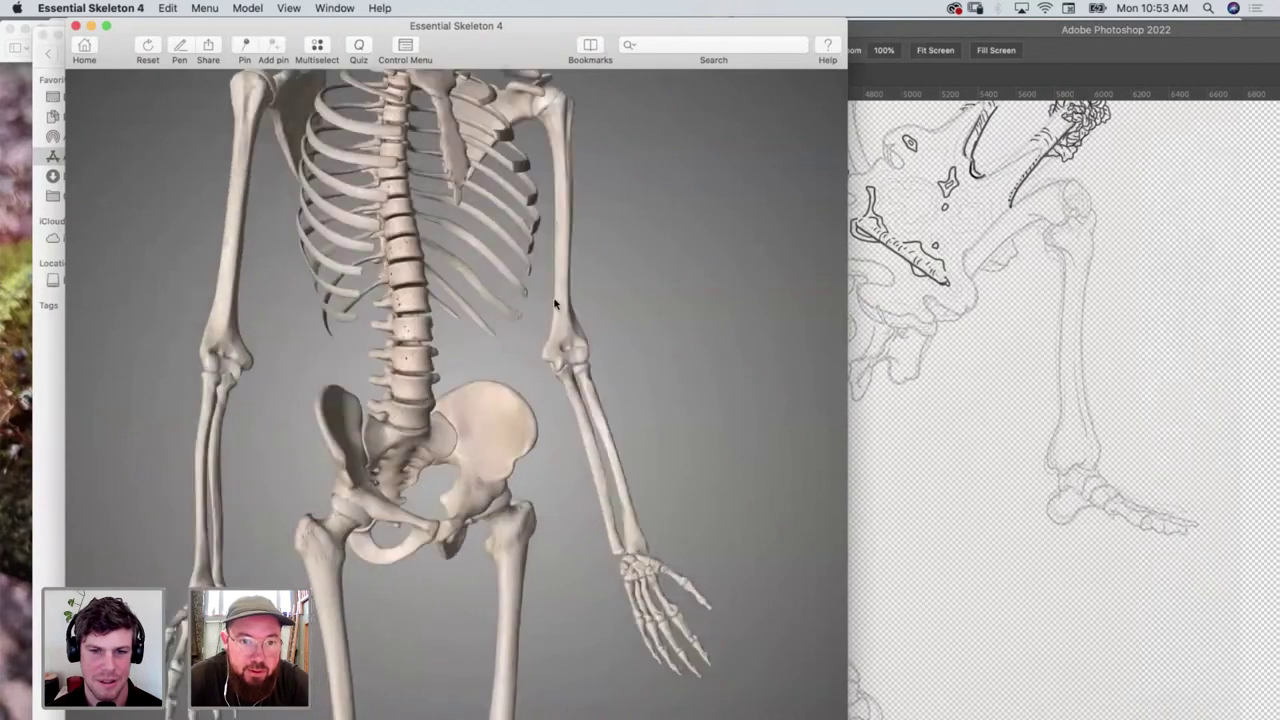
{"action": "scroll", "coordinate": [555, 303], "scroll_direction": "up", "scroll_amount": 3}
{"action": "scroll", "coordinate": [555, 303], "scroll_direction": "down", "scroll_amount": 5}
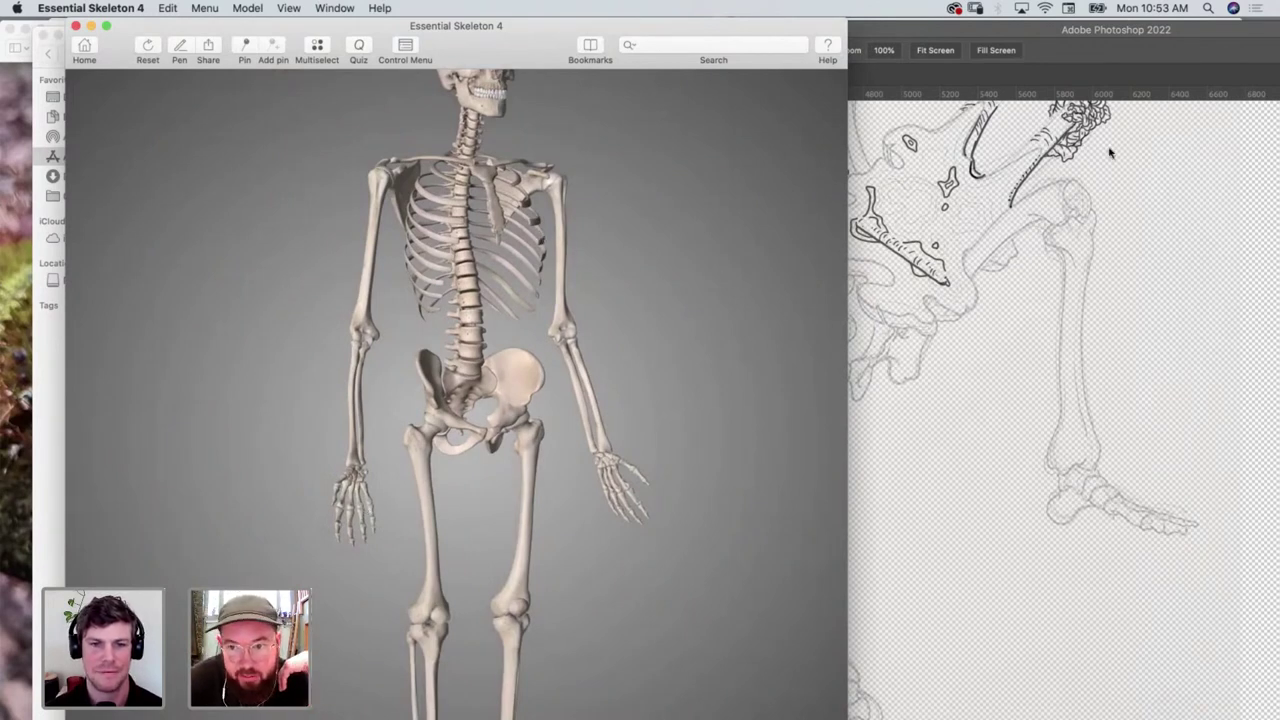
{"action": "left_click", "coordinate": [76, 26]}
{"action": "left_click", "coordinate": [851, 452]}
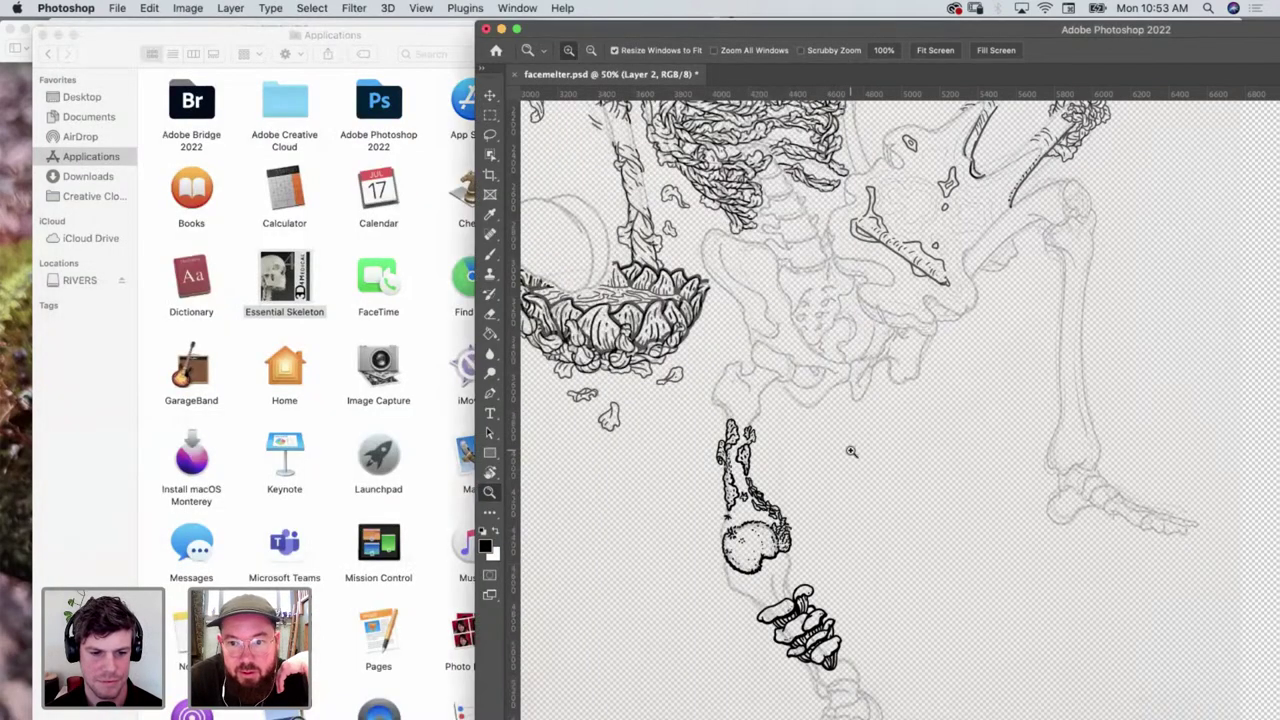
Bring the contoured, antler-like form beside the pelvis into view and enlarge the document window to fill the screen
{"action": "scroll", "coordinate": [956, 354], "scroll_direction": "down", "scroll_amount": 2}
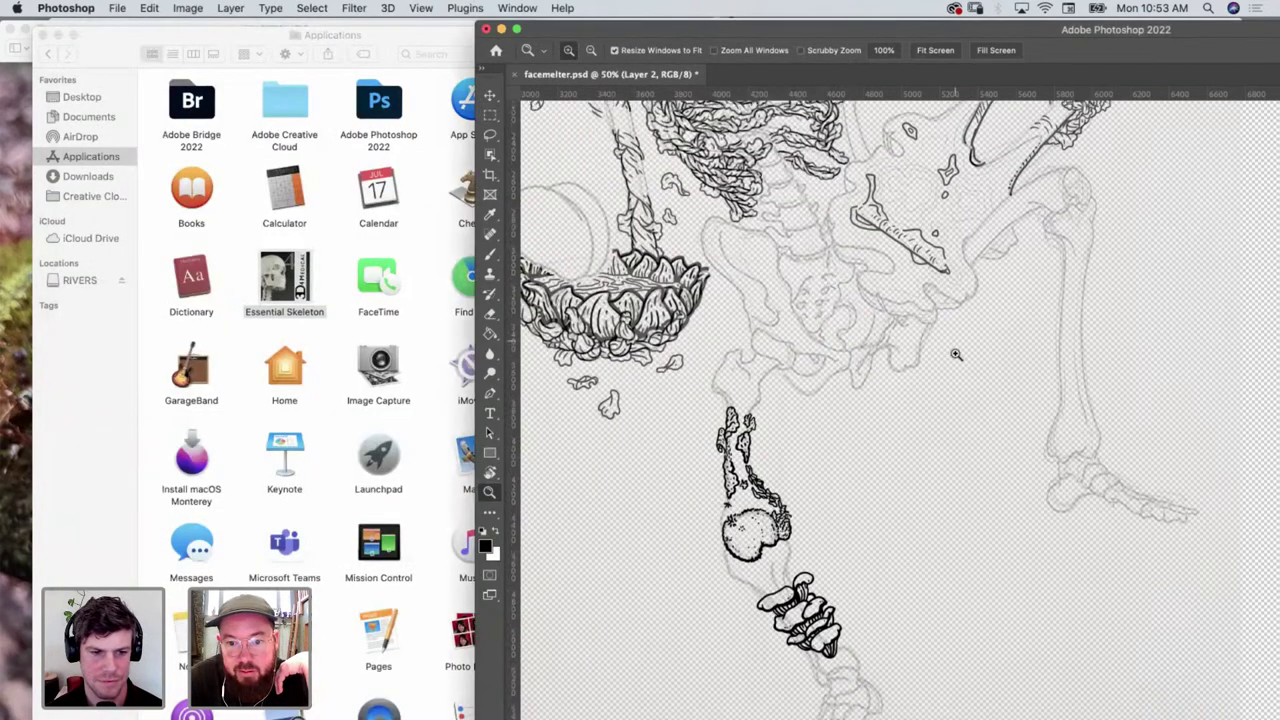
{"action": "scroll", "coordinate": [956, 354], "scroll_direction": "down", "scroll_amount": 8}
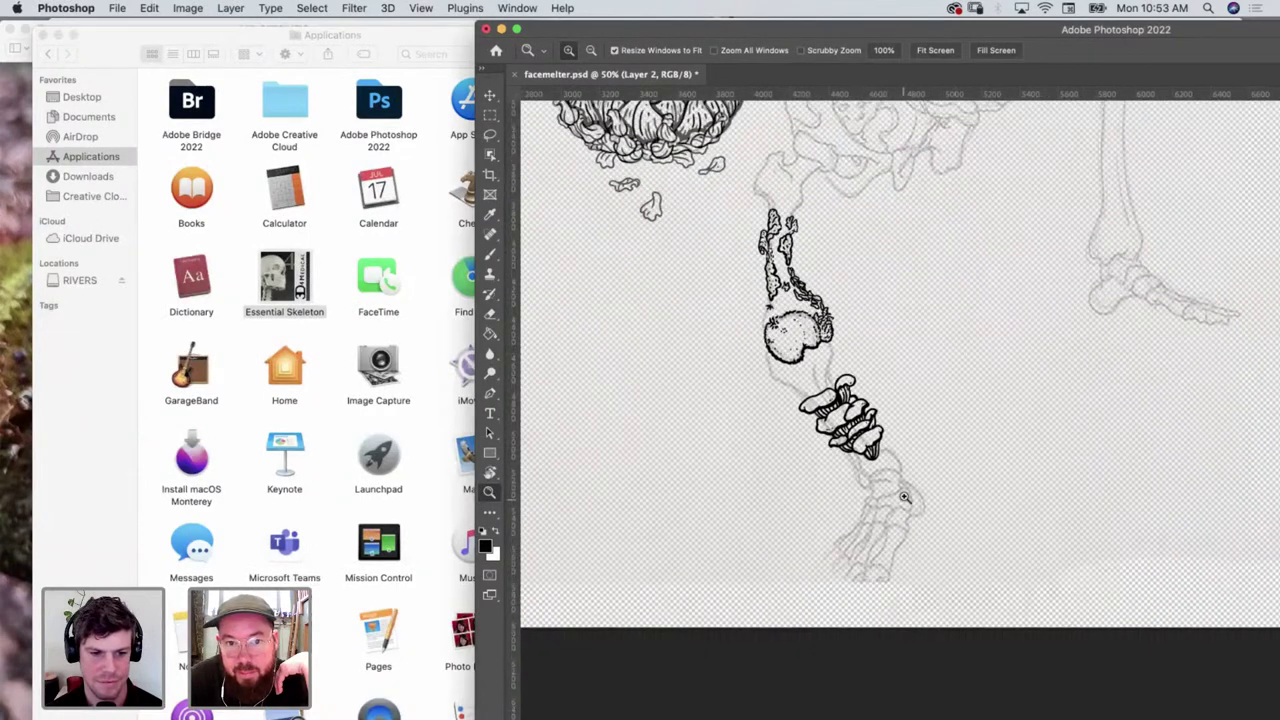
{"action": "scroll", "coordinate": [917, 428], "scroll_direction": "up", "scroll_amount": 10}
{"action": "scroll", "coordinate": [917, 428], "scroll_direction": "right", "scroll_amount": 3}
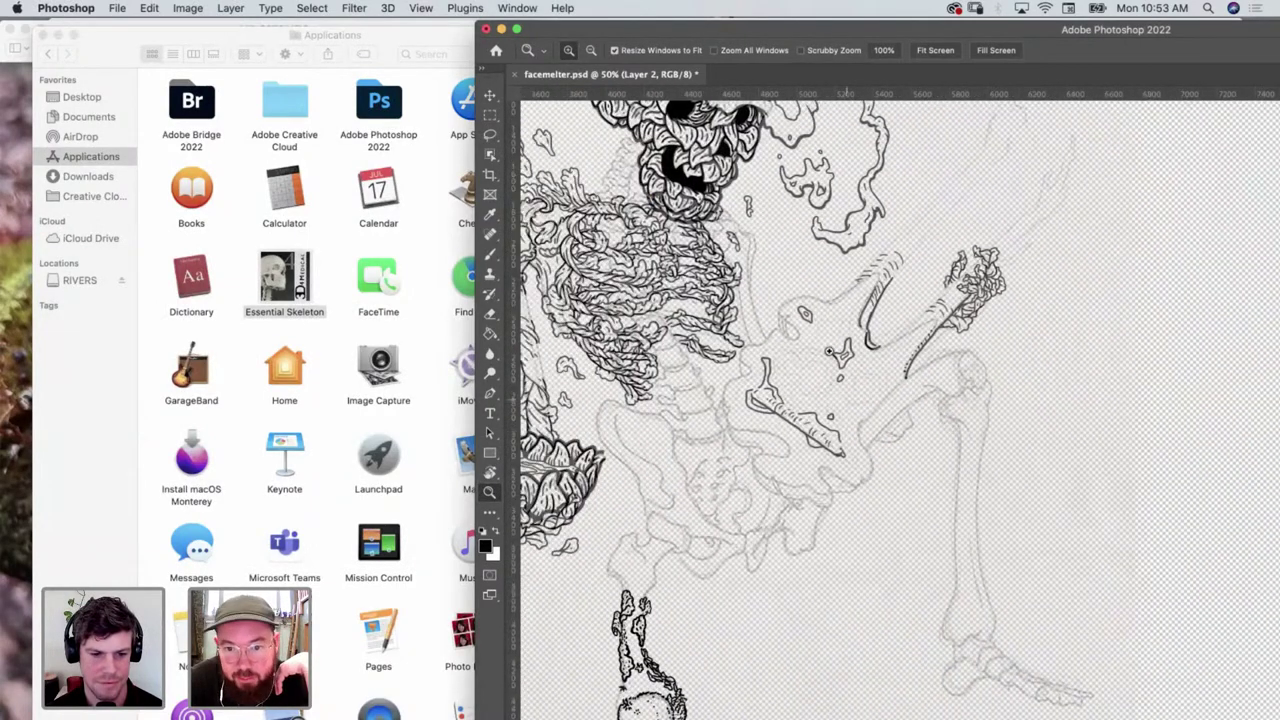
{"action": "left_click", "coordinate": [830, 346]}
{"action": "left_click", "coordinate": [830, 346]}
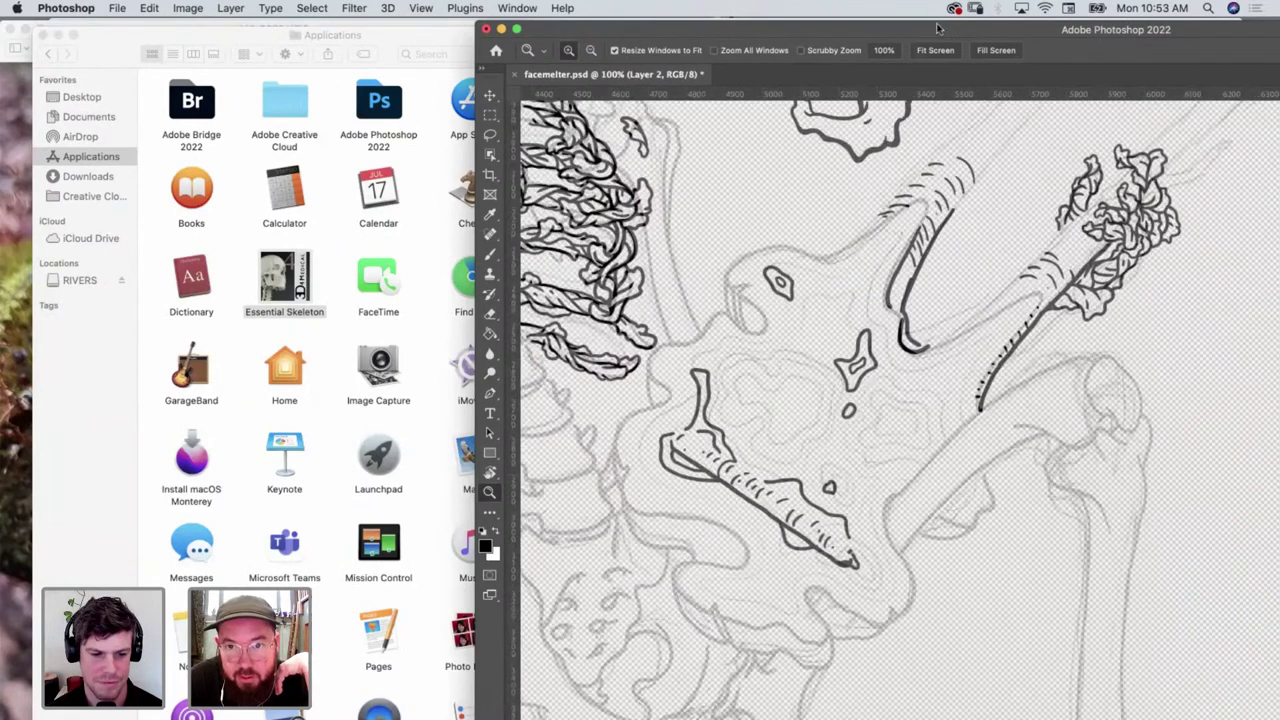
{"action": "left_click", "coordinate": [516, 28]}
{"action": "left_click_drag", "start_coordinate": [518, 20], "coordinate": [598, 22]}
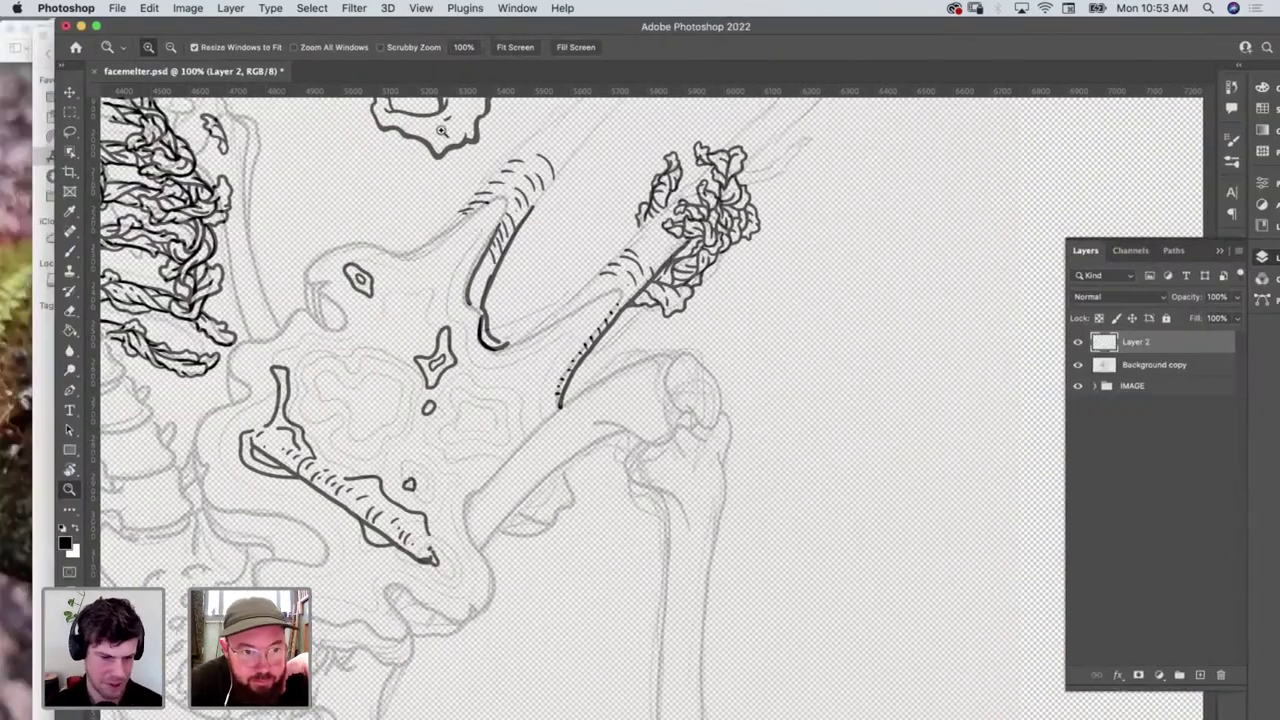
{"action": "left_click_drag", "start_coordinate": [1095, 30], "coordinate": [1037, 30]}
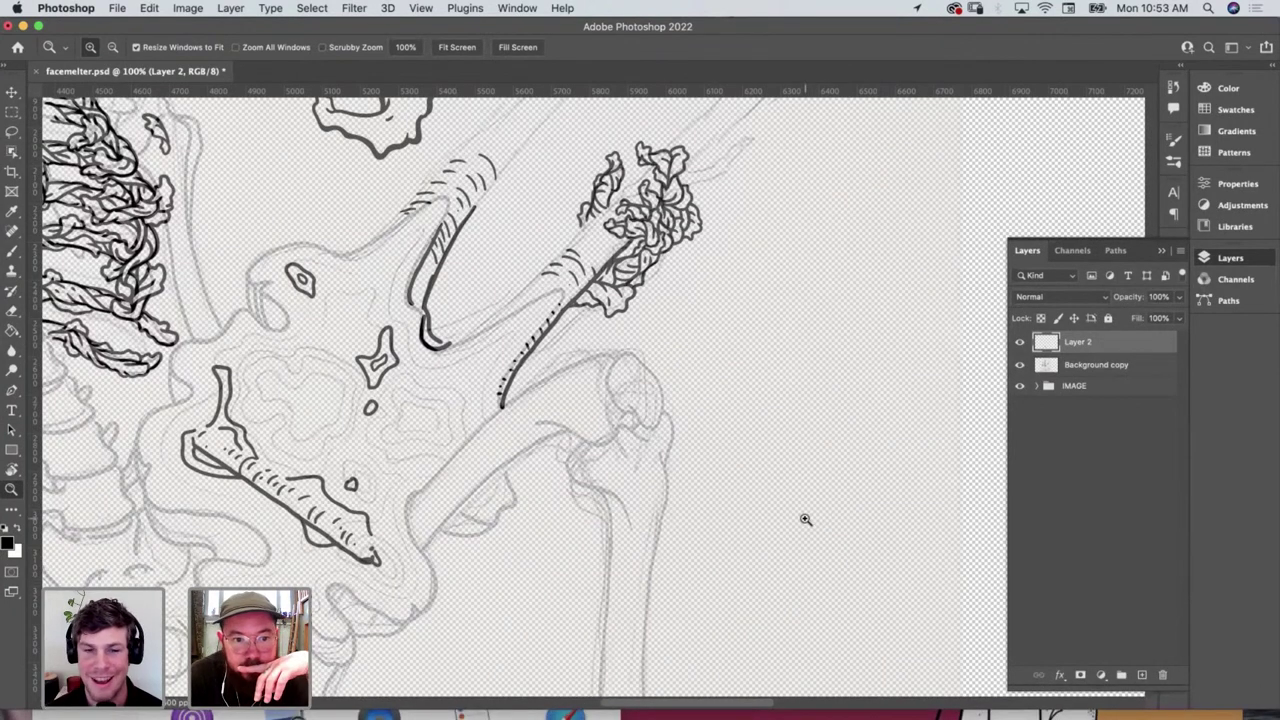
Frame the contoured form and pelvis at 100% and select the Brush tool for inking
{"action": "key", "text": "b"}
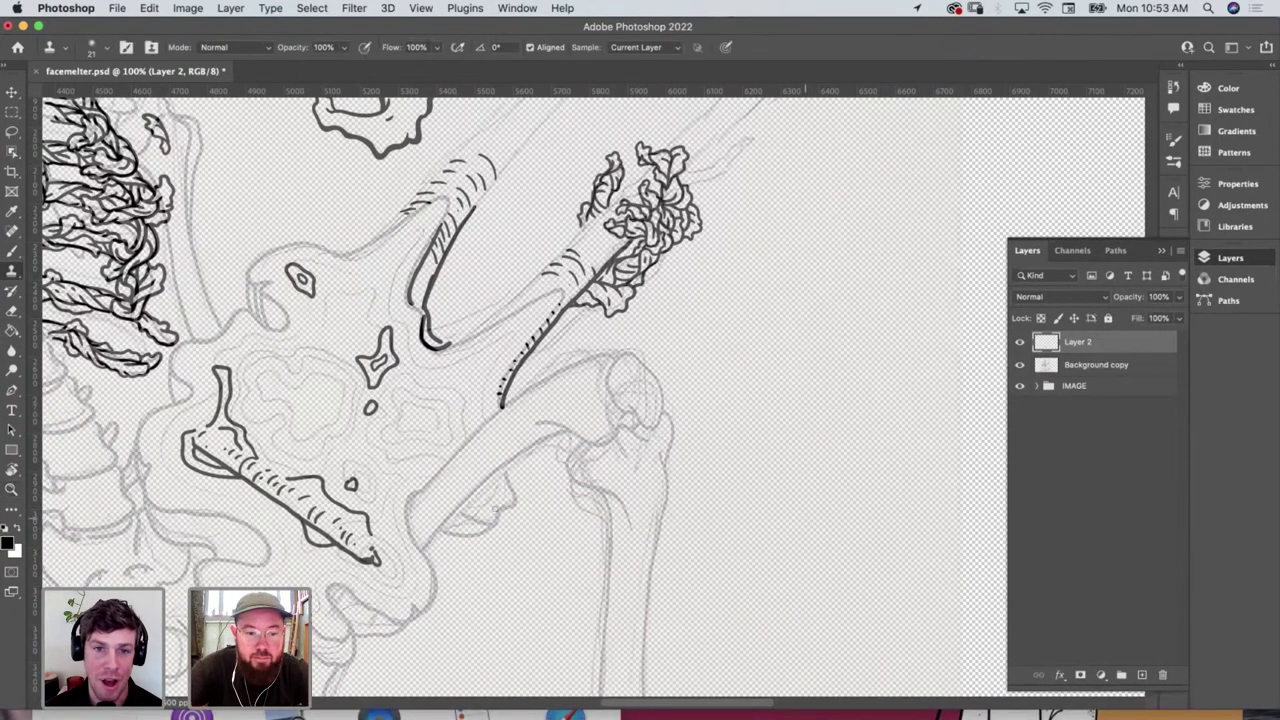
{"action": "key", "text": "z"}
{"action": "left_click", "coordinate": [428, 432]}
{"action": "scroll", "coordinate": [449, 460], "scroll_direction": "left", "scroll_amount": 5}
{"action": "scroll", "coordinate": [449, 460], "scroll_direction": "down", "scroll_amount": 3}
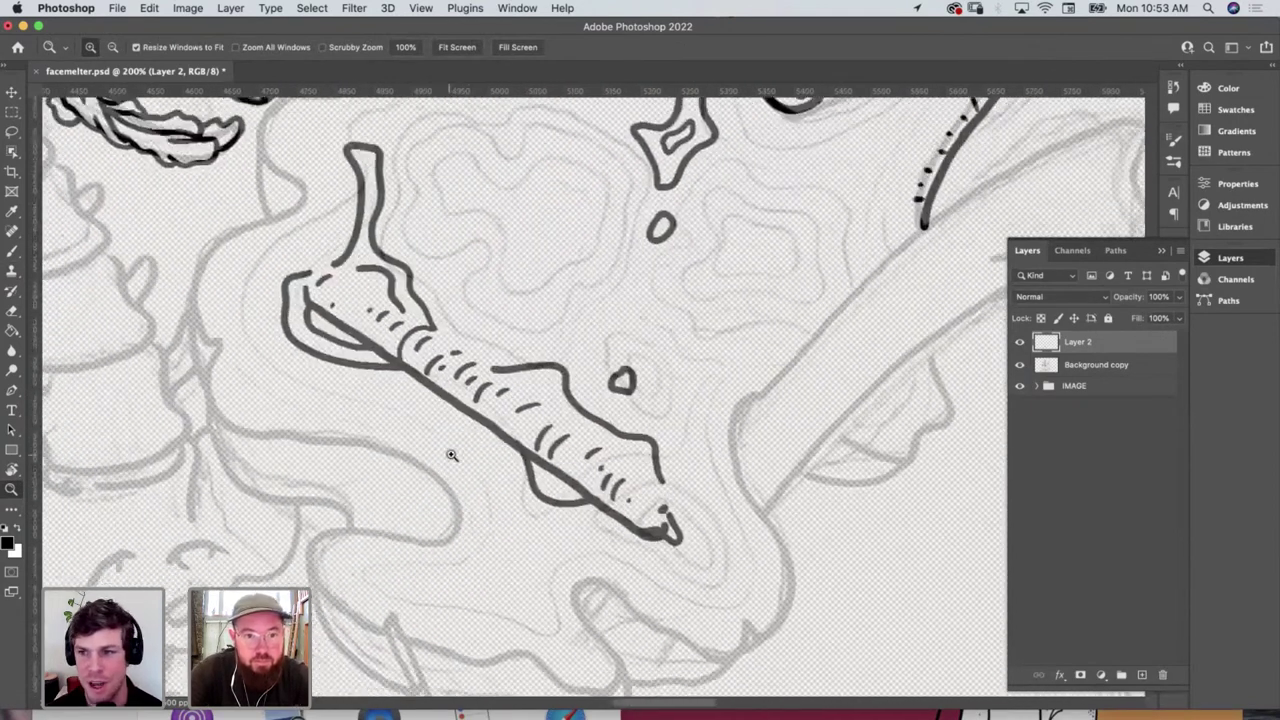
{"action": "left_click", "coordinate": [456, 467], "text": "alt"}
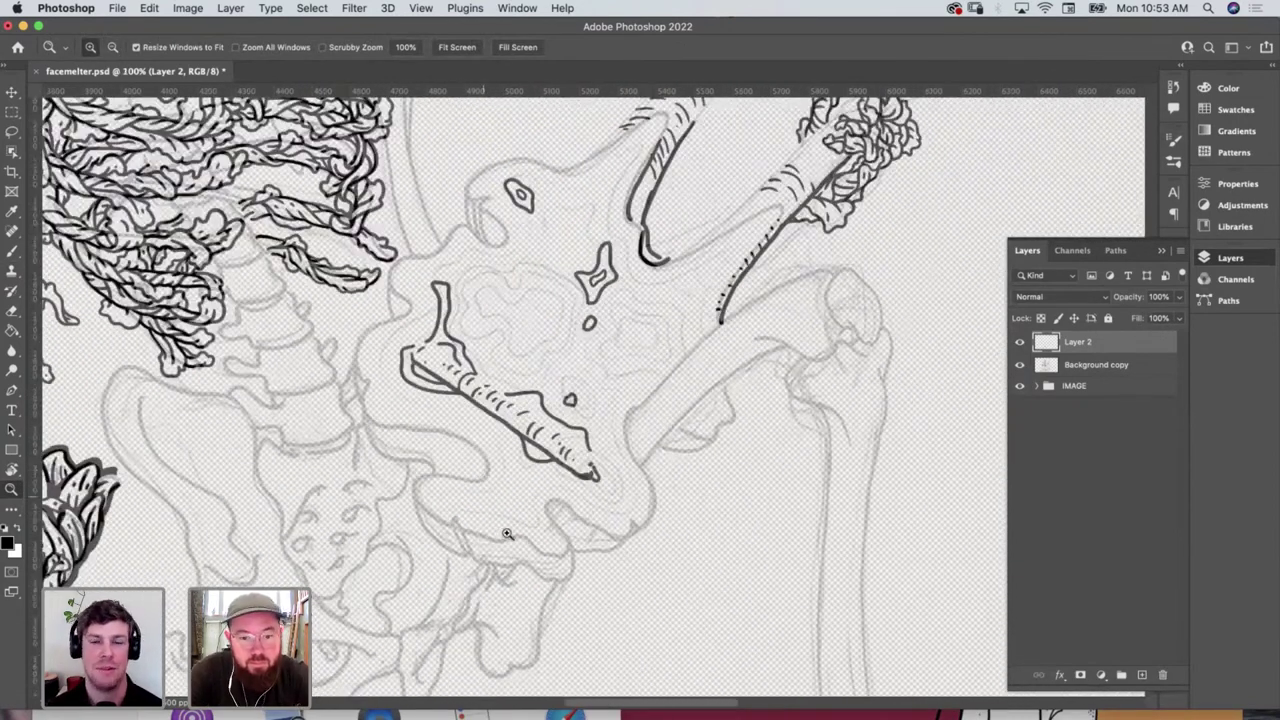
{"action": "key", "text": "b"}
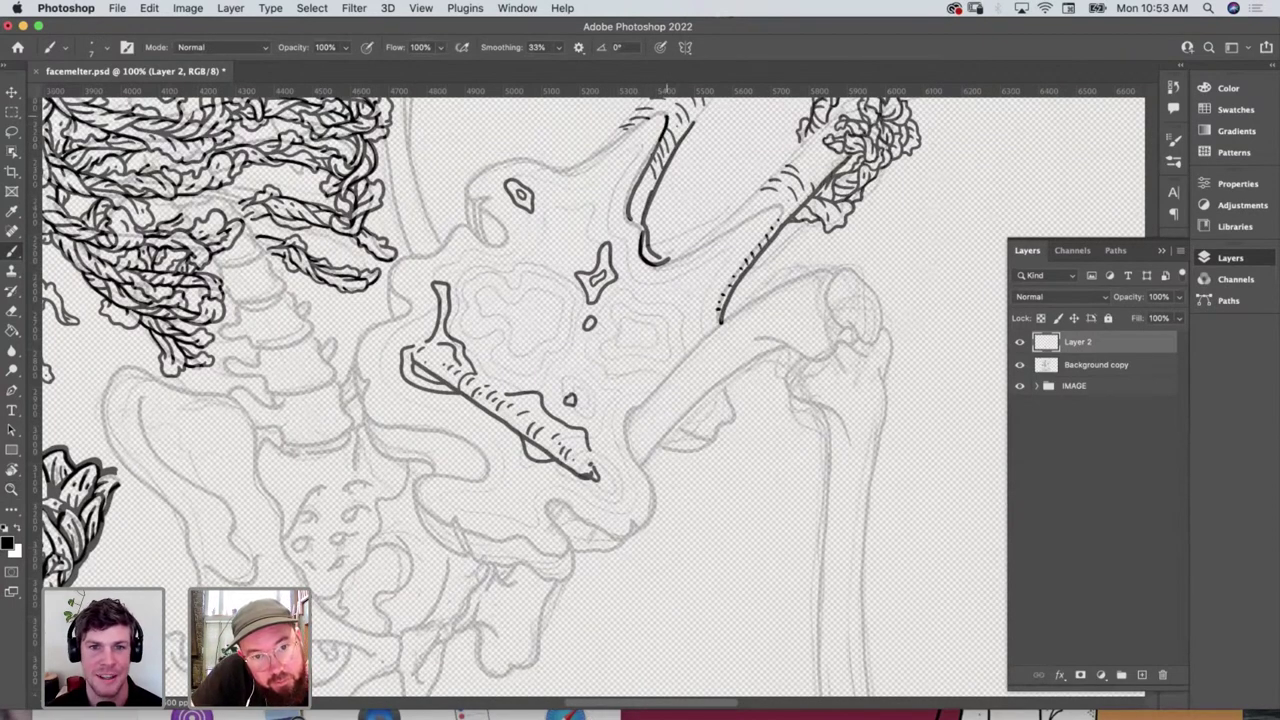
Ink the wavy outer outline of the sketched jagged slab on Layer 2, including the small exposed piece behind the upper leg bone
{"action": "mouse_move", "coordinate": [666, 114]}
{"action": "left_mouse_down"}
{"action": "mouse_move", "coordinate": [582, 170]}
{"action": "mouse_move", "coordinate": [550, 173]}
{"action": "left_mouse_up"}
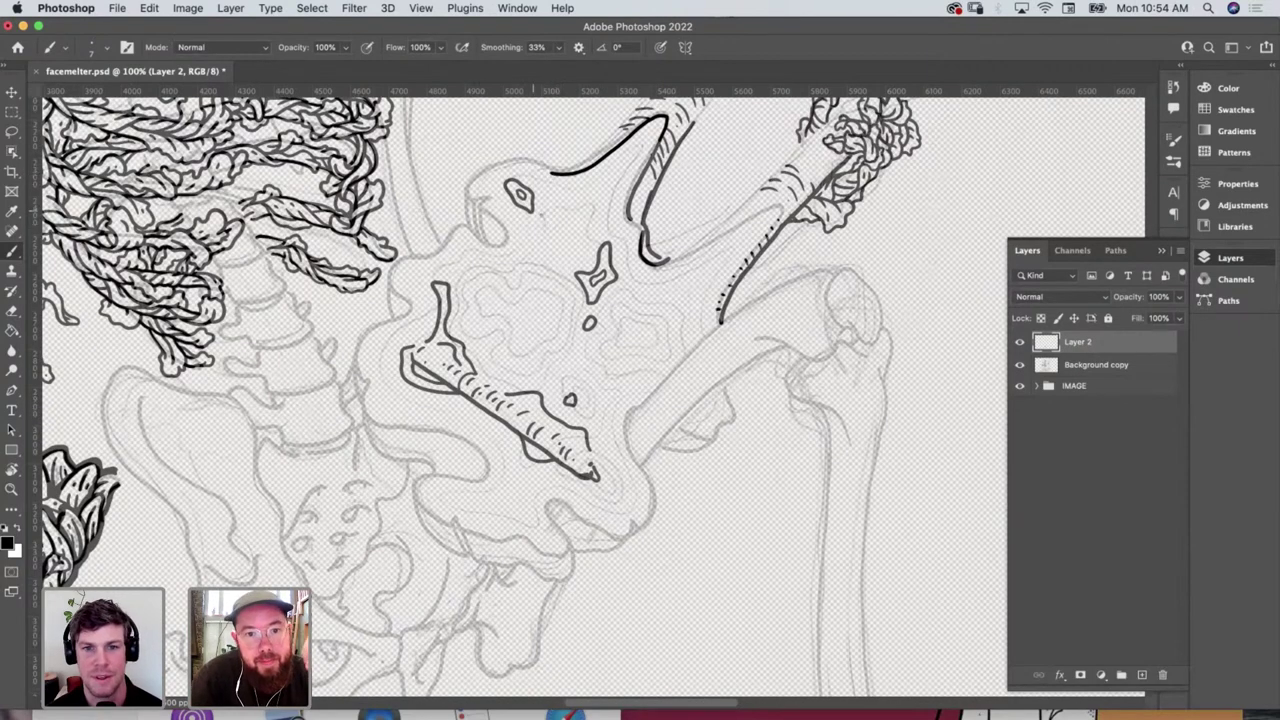
{"action": "mouse_move", "coordinate": [552, 172]}
{"action": "left_mouse_down"}
{"action": "mouse_move", "coordinate": [484, 170]}
{"action": "mouse_move", "coordinate": [464, 195]}
{"action": "mouse_move", "coordinate": [498, 214]}
{"action": "mouse_move", "coordinate": [505, 246]}
{"action": "mouse_move", "coordinate": [448, 228]}
{"action": "mouse_move", "coordinate": [388, 276]}
{"action": "mouse_move", "coordinate": [408, 308]}
{"action": "mouse_move", "coordinate": [364, 342]}
{"action": "mouse_move", "coordinate": [358, 374]}
{"action": "mouse_move", "coordinate": [366, 414]}
{"action": "mouse_move", "coordinate": [386, 430]}
{"action": "mouse_move", "coordinate": [442, 432]}
{"action": "mouse_move", "coordinate": [486, 455]}
{"action": "mouse_move", "coordinate": [476, 478]}
{"action": "mouse_move", "coordinate": [422, 478]}
{"action": "mouse_move", "coordinate": [428, 505]}
{"action": "mouse_move", "coordinate": [558, 552]}
{"action": "mouse_move", "coordinate": [567, 536]}
{"action": "mouse_move", "coordinate": [547, 512]}
{"action": "mouse_move", "coordinate": [560, 503]}
{"action": "left_mouse_up"}
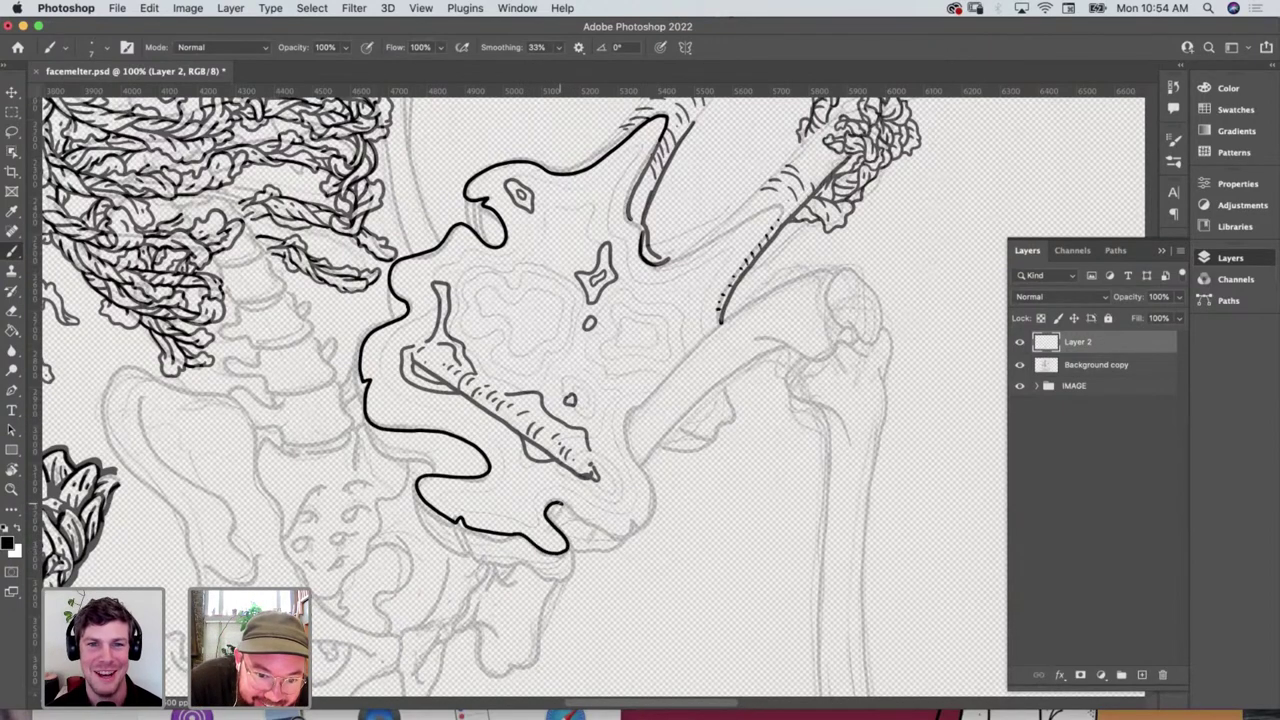
{"action": "mouse_move", "coordinate": [560, 503]}
{"action": "left_mouse_down"}
{"action": "mouse_move", "coordinate": [622, 543]}
{"action": "mouse_move", "coordinate": [648, 518]}
{"action": "mouse_move", "coordinate": [628, 418]}
{"action": "mouse_move", "coordinate": [638, 401]}
{"action": "mouse_move", "coordinate": [703, 439]}
{"action": "mouse_move", "coordinate": [736, 415]}
{"action": "mouse_move", "coordinate": [727, 384]}
{"action": "left_mouse_up"}
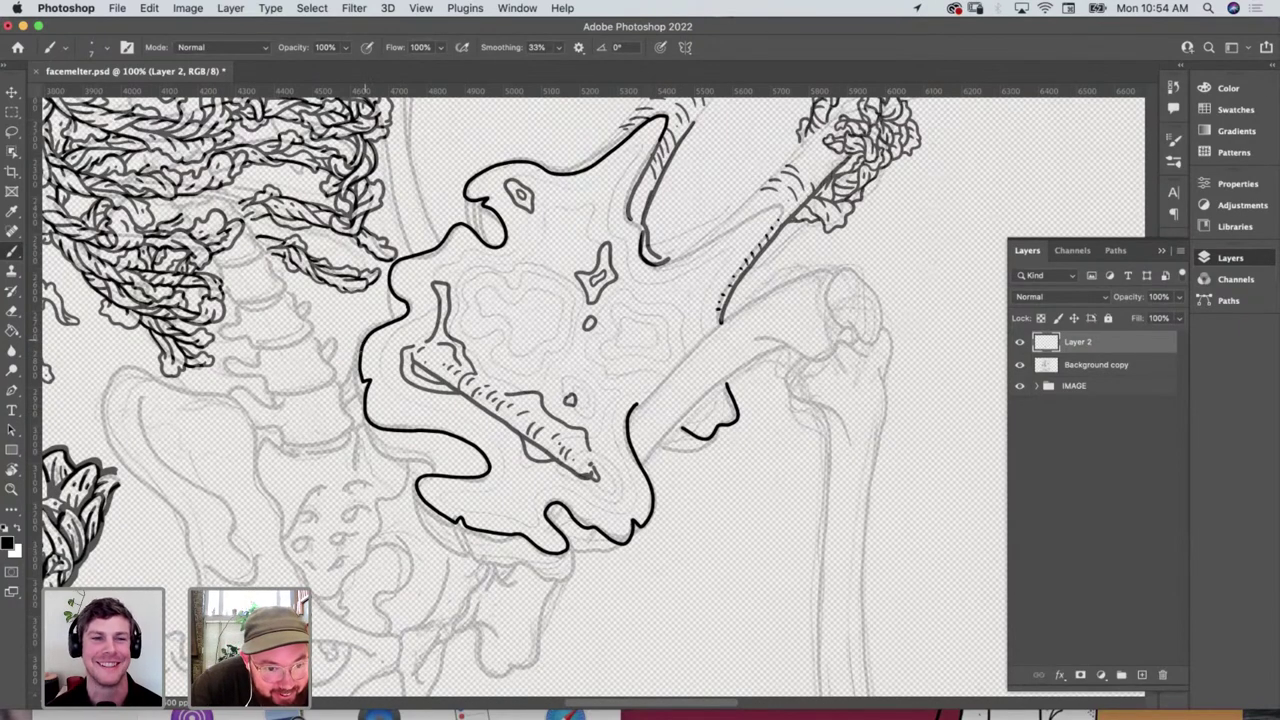
Ink the thickness edges along the slab's left side, notches and lower rim, and beneath the piece behind the bone
{"action": "mouse_move", "coordinate": [360, 353]}
{"action": "left_mouse_down"}
{"action": "mouse_move", "coordinate": [358, 416]}
{"action": "mouse_move", "coordinate": [396, 458]}
{"action": "mouse_move", "coordinate": [438, 474]}
{"action": "left_mouse_up"}
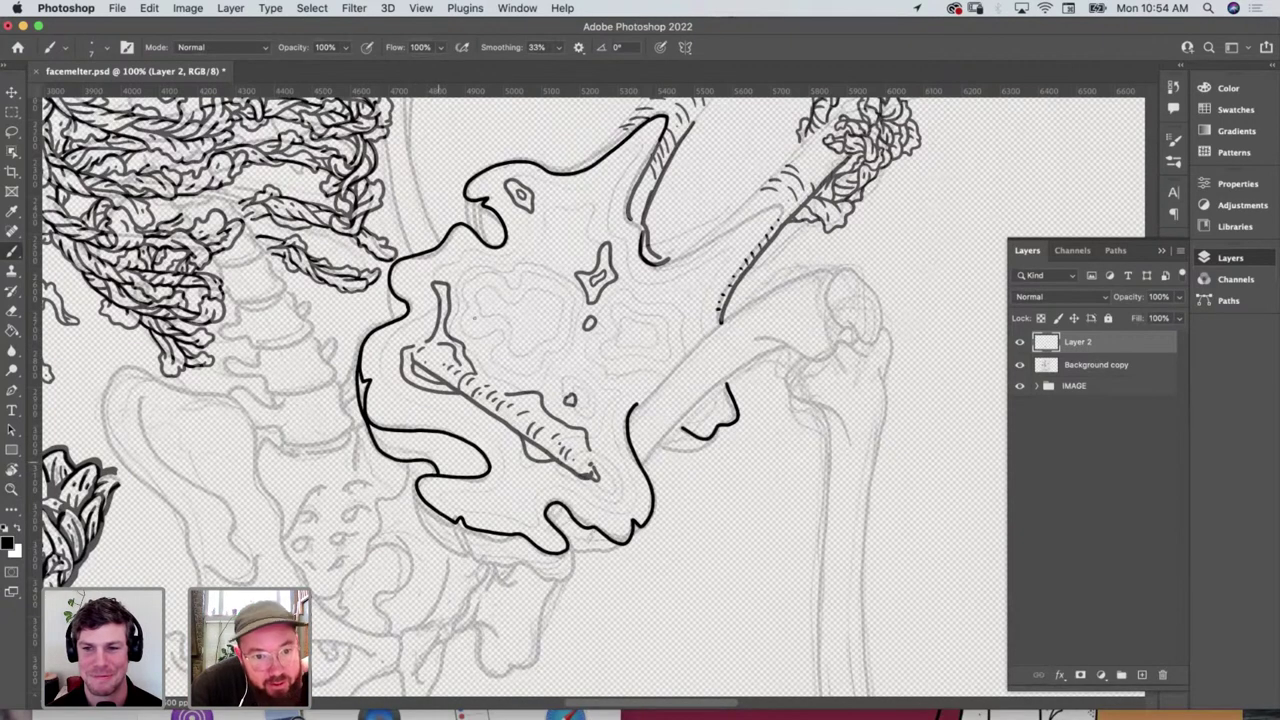
{"action": "left_click_drag", "start_coordinate": [465, 202], "coordinate": [491, 246]}
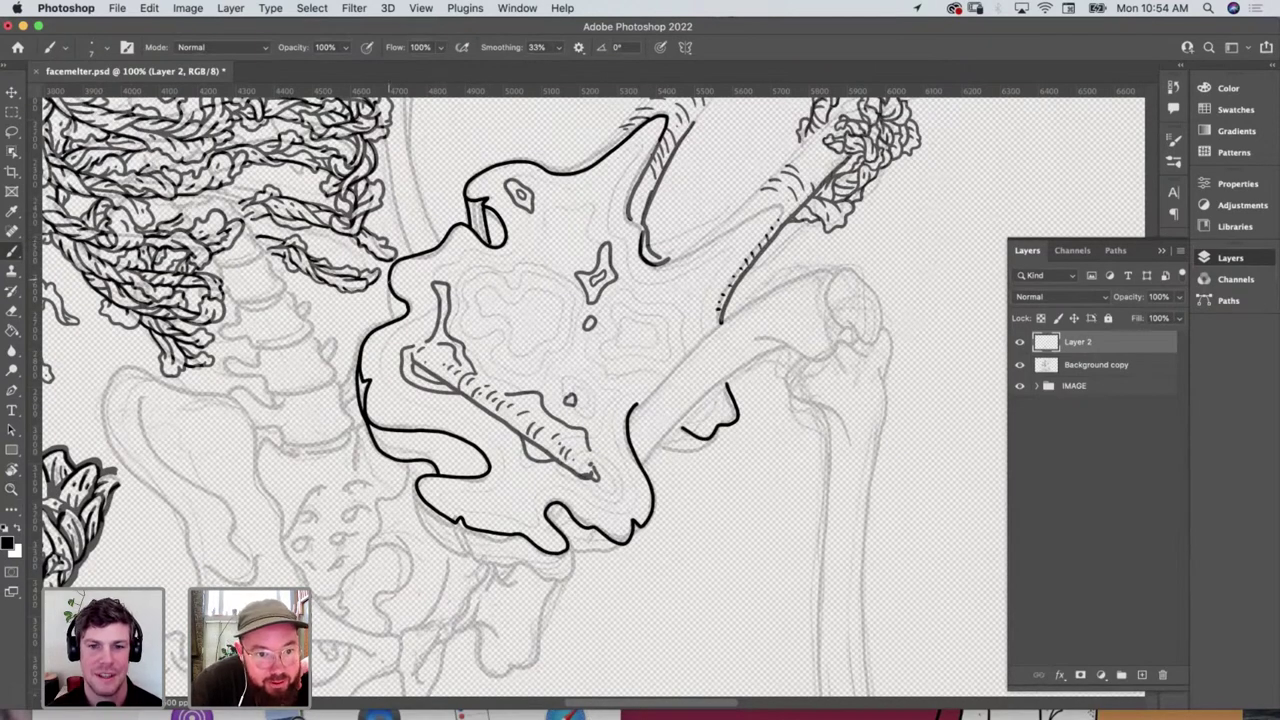
{"action": "left_click_drag", "start_coordinate": [390, 290], "coordinate": [396, 322]}
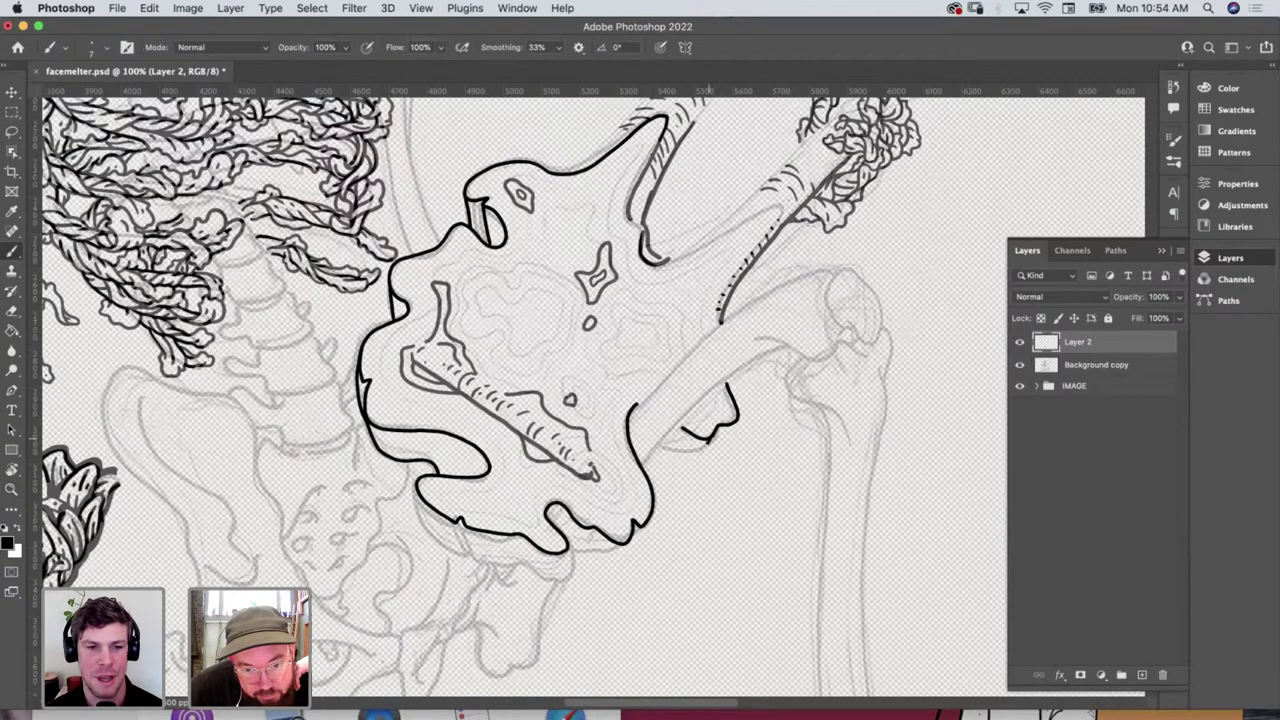
{"action": "left_click_drag", "start_coordinate": [707, 443], "coordinate": [650, 463]}
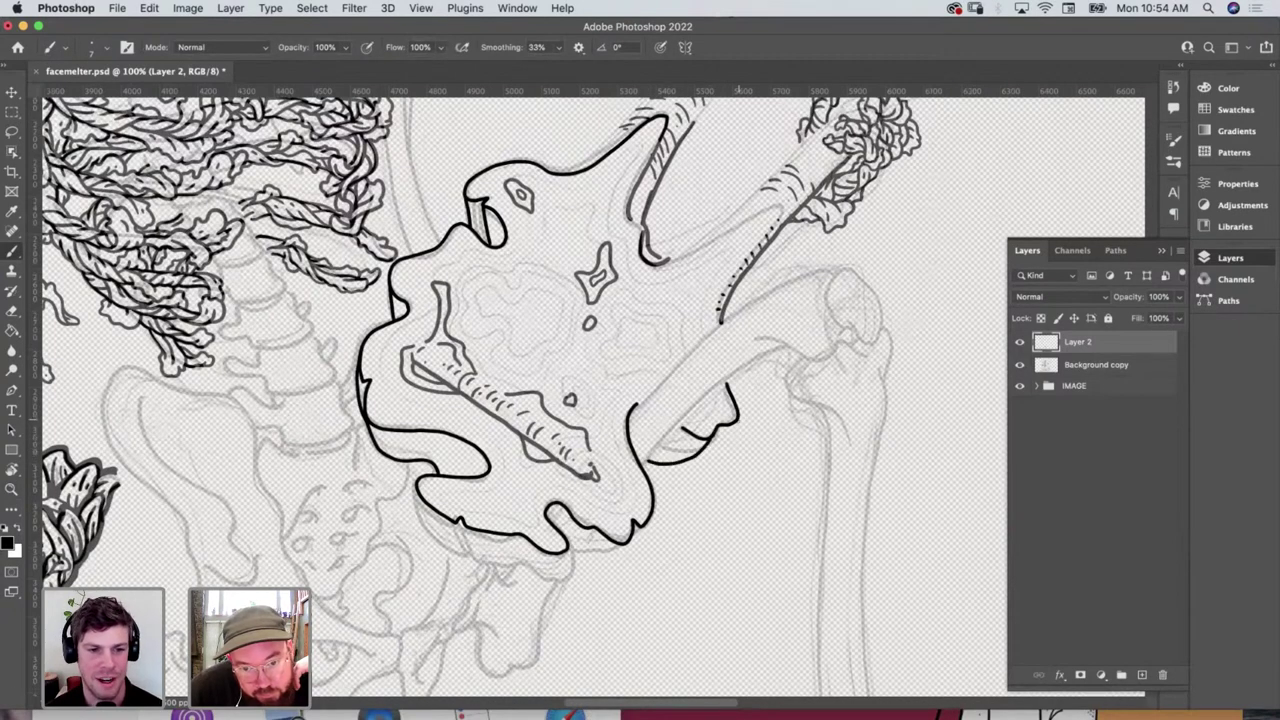
{"action": "left_click_drag", "start_coordinate": [738, 421], "coordinate": [709, 447]}
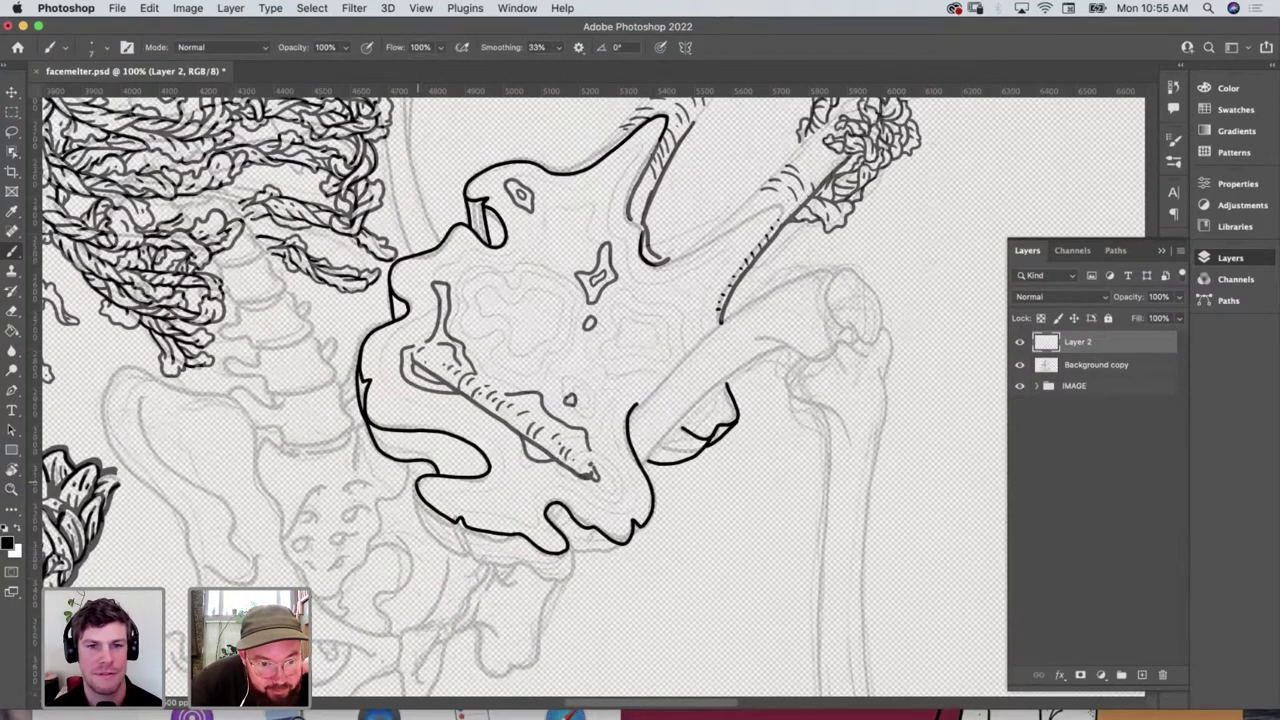
{"action": "mouse_move", "coordinate": [416, 494]}
{"action": "left_mouse_down"}
{"action": "mouse_move", "coordinate": [466, 557]}
{"action": "mouse_move", "coordinate": [462, 522]}
{"action": "mouse_move", "coordinate": [468, 557]}
{"action": "mouse_move", "coordinate": [548, 586]}
{"action": "mouse_move", "coordinate": [564, 588]}
{"action": "mouse_move", "coordinate": [568, 547]}
{"action": "mouse_move", "coordinate": [622, 544]}
{"action": "mouse_move", "coordinate": [577, 566]}
{"action": "left_mouse_up"}
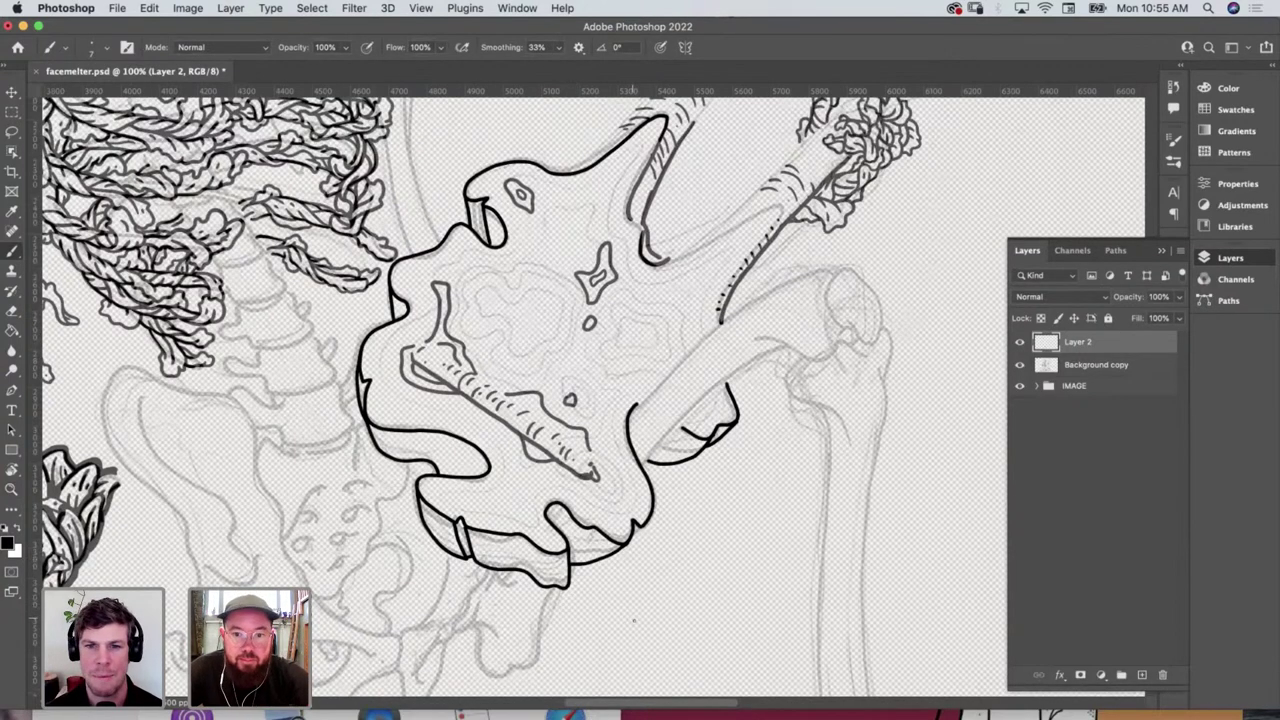
Hatch the side wall beneath the slab's left lobe with short crossing lines
{"action": "scroll", "coordinate": [633, 620], "scroll_direction": "down", "scroll_amount": 3}
{"action": "scroll", "coordinate": [633, 620], "scroll_direction": "left", "scroll_amount": 3}
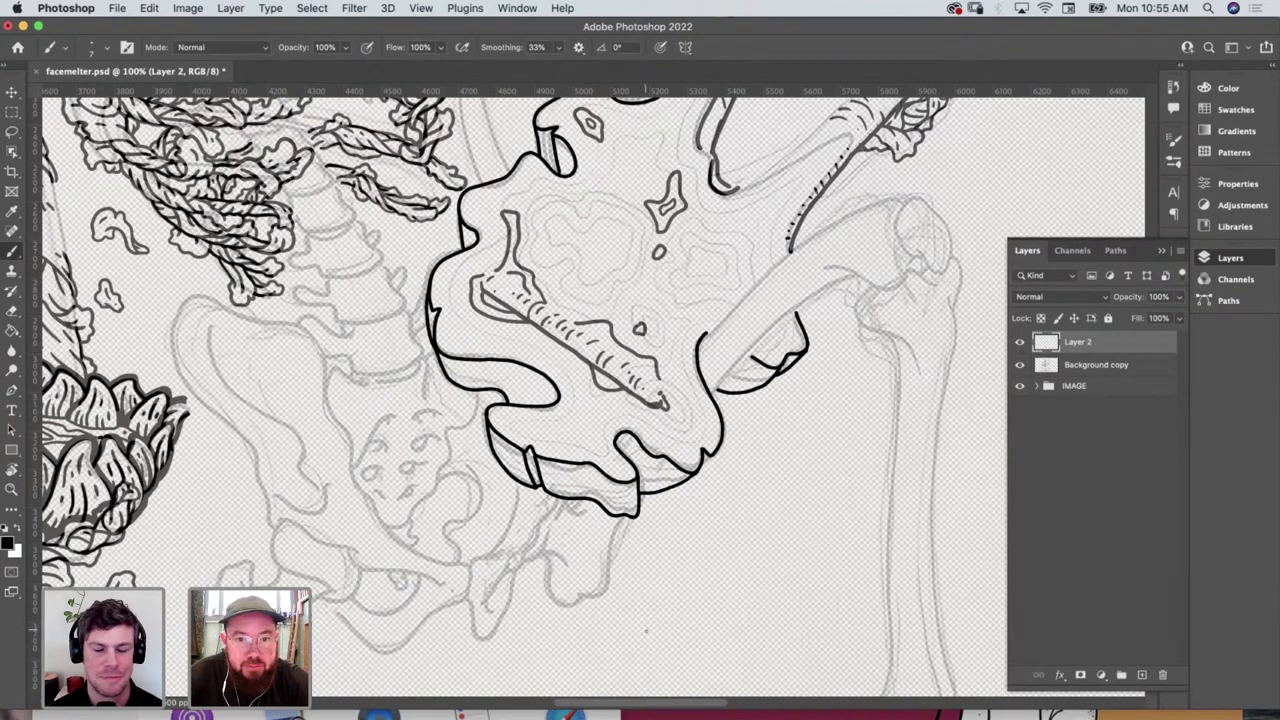
{"action": "scroll", "coordinate": [600, 400], "scroll_direction": "up", "scroll_amount": 5}
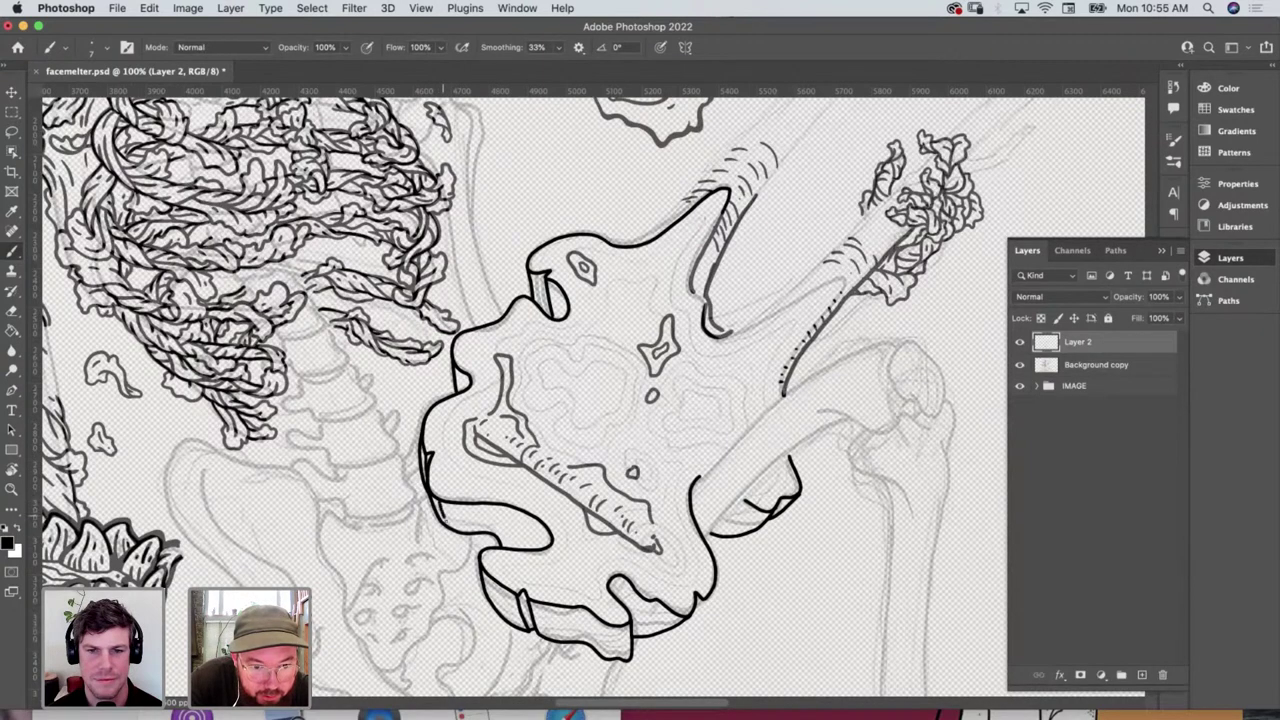
{"action": "mouse_move", "coordinate": [461, 505]}
{"action": "left_mouse_down"}
{"action": "mouse_move", "coordinate": [467, 527]}
{"action": "mouse_move", "coordinate": [541, 539]}
{"action": "left_mouse_up"}
{"action": "mouse_move", "coordinate": [452, 512]}
{"action": "left_mouse_down"}
{"action": "mouse_move", "coordinate": [514, 515]}
{"action": "mouse_move", "coordinate": [464, 526]}
{"action": "left_mouse_up"}
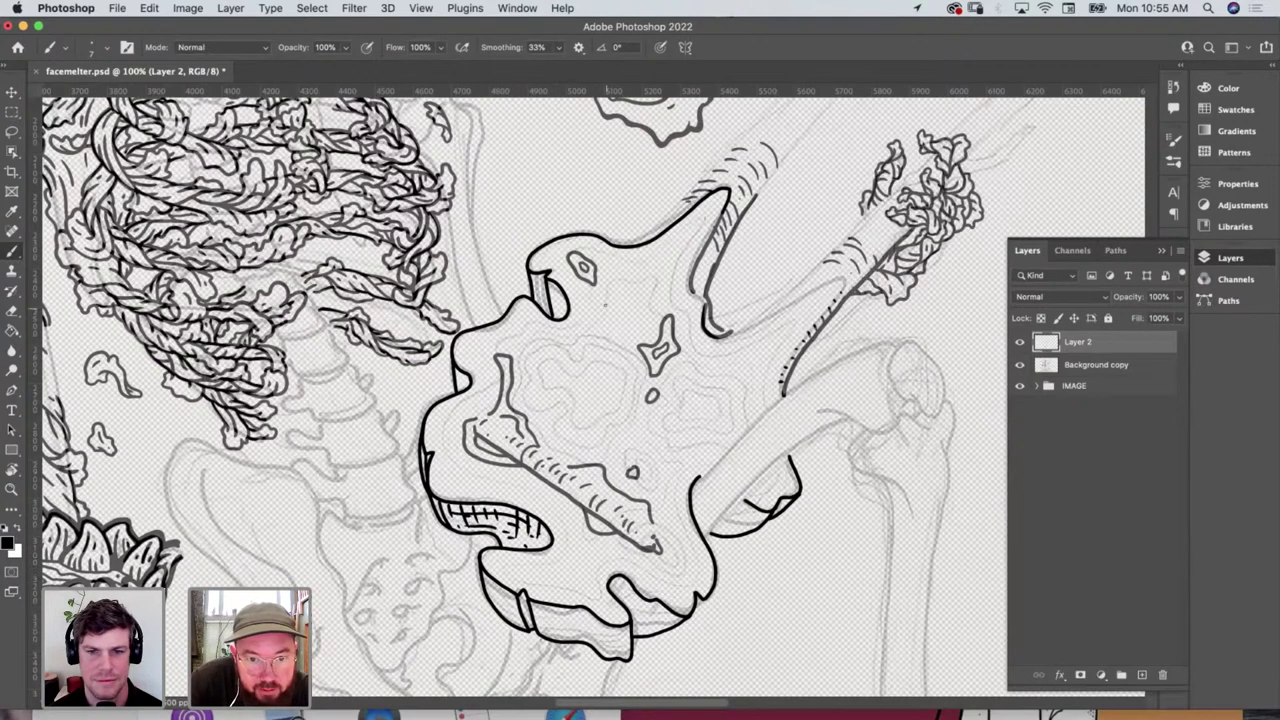
Ink a wavy inner contour line following the inside of the slab's outline from the spikes around to the leg bone
{"action": "mouse_move", "coordinate": [603, 314]}
{"action": "left_mouse_down"}
{"action": "mouse_move", "coordinate": [609, 282]}
{"action": "mouse_move", "coordinate": [654, 263]}
{"action": "mouse_move", "coordinate": [675, 268]}
{"action": "mouse_move", "coordinate": [657, 292]}
{"action": "mouse_move", "coordinate": [686, 318]}
{"action": "mouse_move", "coordinate": [692, 348]}
{"action": "mouse_move", "coordinate": [738, 350]}
{"action": "mouse_move", "coordinate": [786, 327]}
{"action": "mouse_move", "coordinate": [761, 405]}
{"action": "left_mouse_up"}
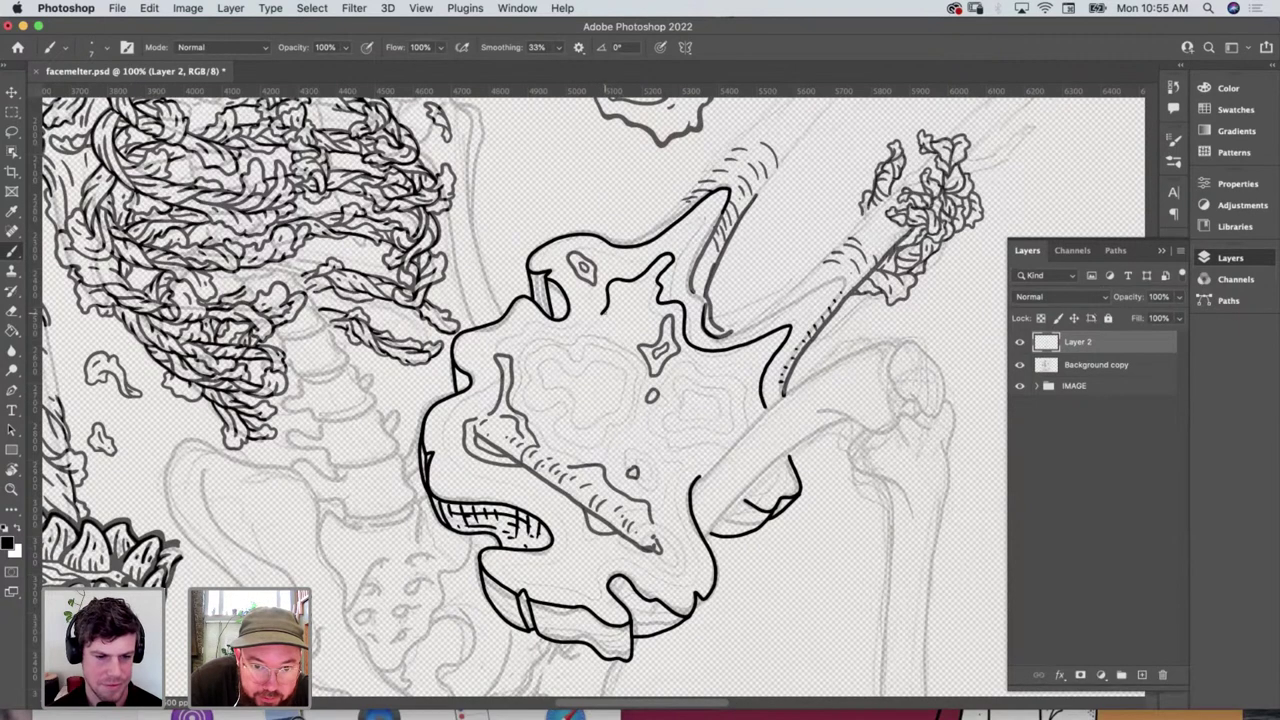
{"action": "mouse_move", "coordinate": [605, 312]}
{"action": "left_mouse_down"}
{"action": "mouse_move", "coordinate": [580, 334]}
{"action": "mouse_move", "coordinate": [538, 322]}
{"action": "mouse_move", "coordinate": [498, 340]}
{"action": "mouse_move", "coordinate": [484, 394]}
{"action": "mouse_move", "coordinate": [440, 434]}
{"action": "mouse_move", "coordinate": [464, 478]}
{"action": "mouse_move", "coordinate": [572, 528]}
{"action": "mouse_move", "coordinate": [555, 556]}
{"action": "mouse_move", "coordinate": [516, 570]}
{"action": "mouse_move", "coordinate": [600, 602]}
{"action": "mouse_move", "coordinate": [618, 562]}
{"action": "mouse_move", "coordinate": [662, 584]}
{"action": "mouse_move", "coordinate": [692, 560]}
{"action": "mouse_move", "coordinate": [668, 488]}
{"action": "mouse_move", "coordinate": [710, 464]}
{"action": "left_mouse_up"}
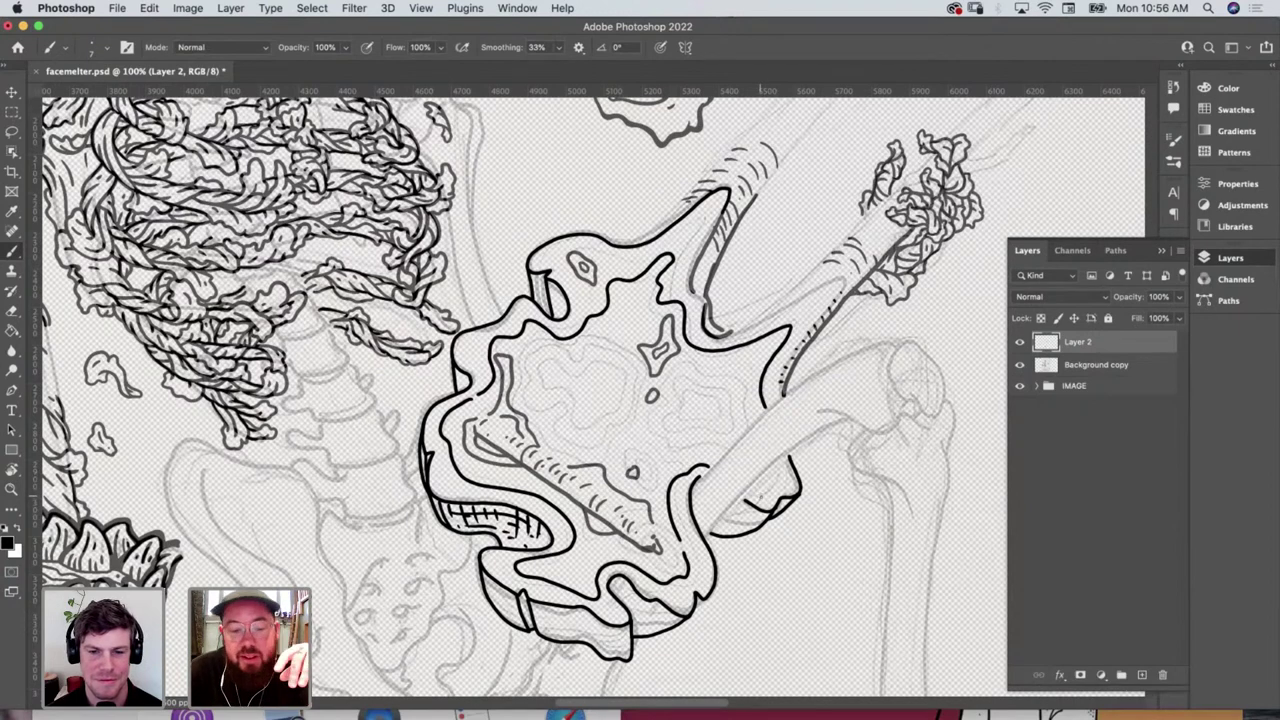
Hatch the side walls along the slab's lower rim and inside its bottom notch with short crossing lines
{"action": "scroll", "coordinate": [590, 390], "scroll_direction": "down", "scroll_amount": 3}
{"action": "scroll", "coordinate": [590, 390], "scroll_direction": "right", "scroll_amount": 3}
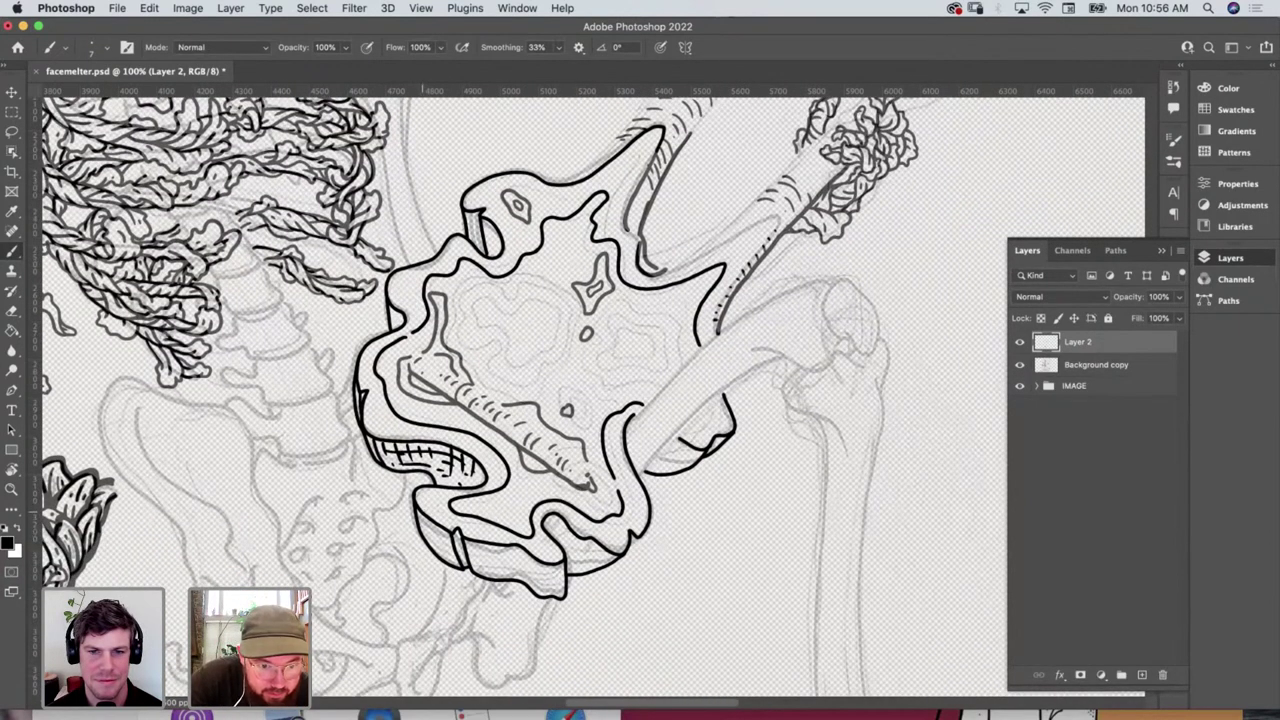
{"action": "mouse_move", "coordinate": [430, 520]}
{"action": "left_mouse_down"}
{"action": "mouse_move", "coordinate": [450, 562]}
{"action": "mouse_move", "coordinate": [446, 542]}
{"action": "left_mouse_up"}
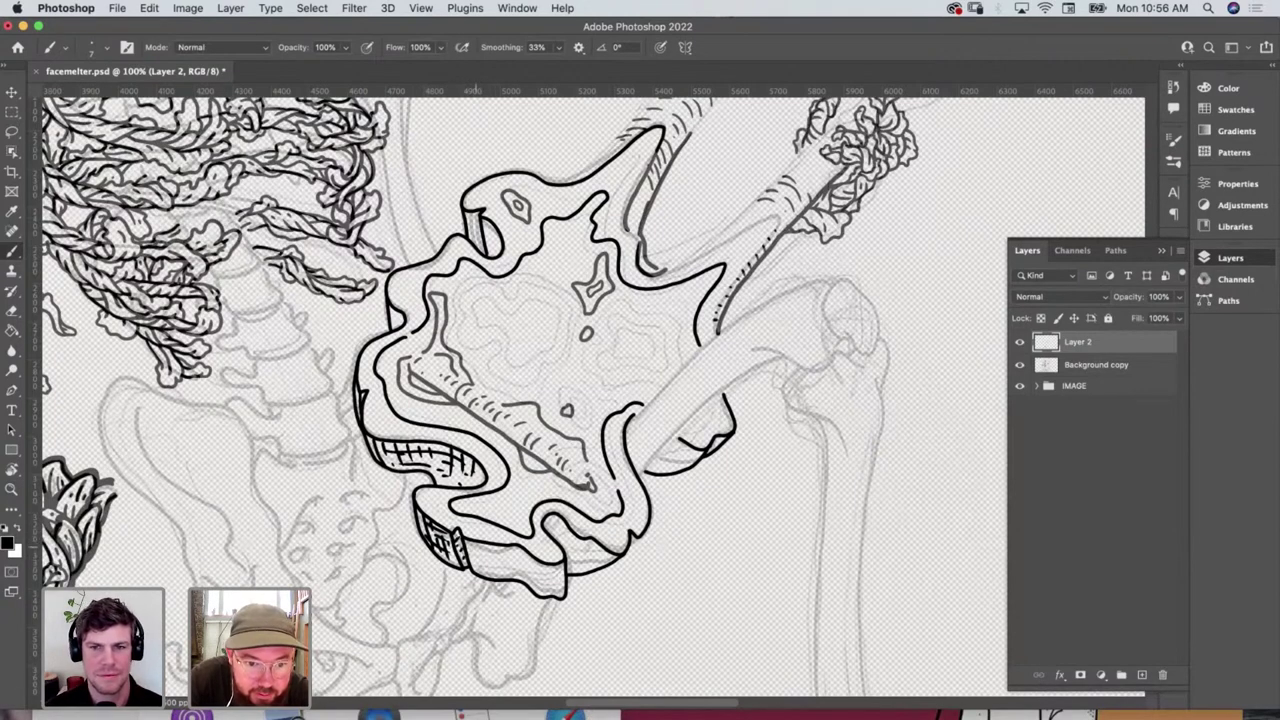
{"action": "mouse_move", "coordinate": [466, 546]}
{"action": "left_mouse_down"}
{"action": "mouse_move", "coordinate": [566, 574]}
{"action": "mouse_move", "coordinate": [532, 584]}
{"action": "mouse_move", "coordinate": [478, 558]}
{"action": "mouse_move", "coordinate": [494, 578]}
{"action": "left_mouse_up"}
{"action": "mouse_move", "coordinate": [490, 546]}
{"action": "left_mouse_down"}
{"action": "mouse_move", "coordinate": [500, 568]}
{"action": "mouse_move", "coordinate": [560, 587]}
{"action": "mouse_move", "coordinate": [536, 583]}
{"action": "mouse_move", "coordinate": [602, 552]}
{"action": "mouse_move", "coordinate": [568, 549]}
{"action": "mouse_move", "coordinate": [545, 523]}
{"action": "mouse_move", "coordinate": [572, 539]}
{"action": "mouse_move", "coordinate": [576, 562]}
{"action": "mouse_move", "coordinate": [551, 533]}
{"action": "left_mouse_up"}
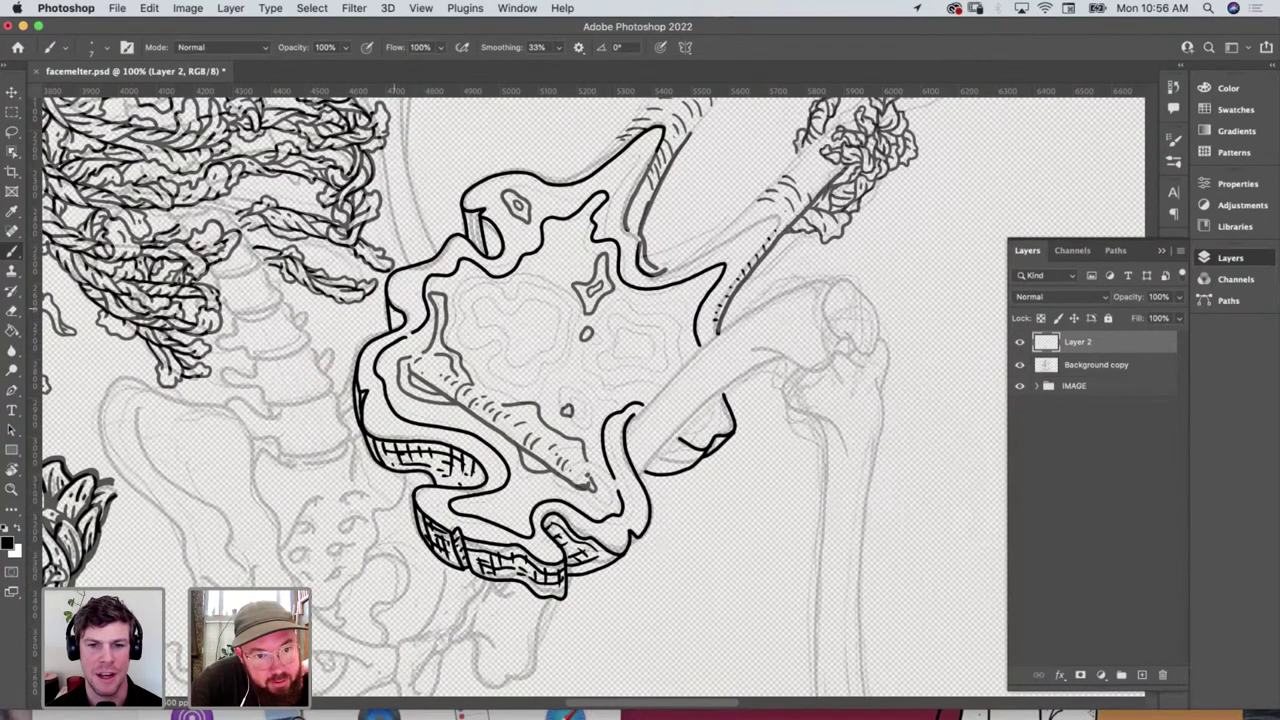
Hatch the small side walls in the slab's two left notches and under the piece behind the bone
{"action": "left_click_drag", "start_coordinate": [396, 310], "coordinate": [399, 326]}
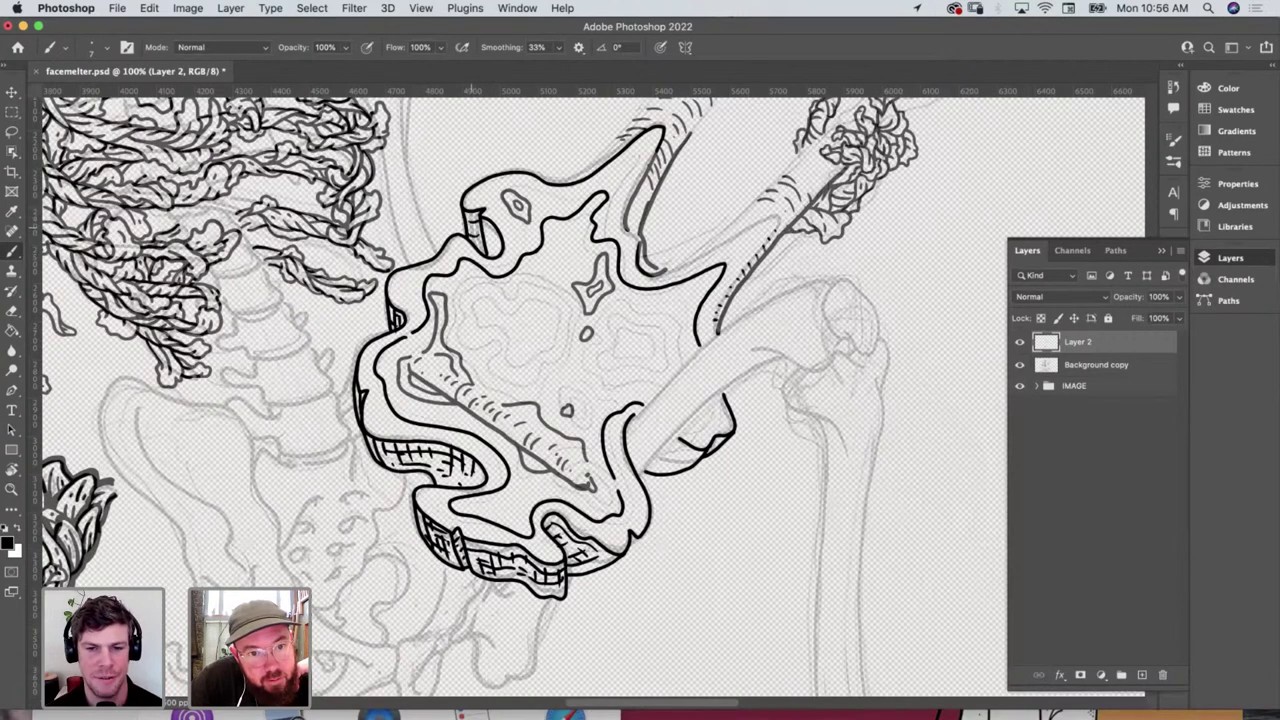
{"action": "left_click_drag", "start_coordinate": [474, 223], "coordinate": [470, 238]}
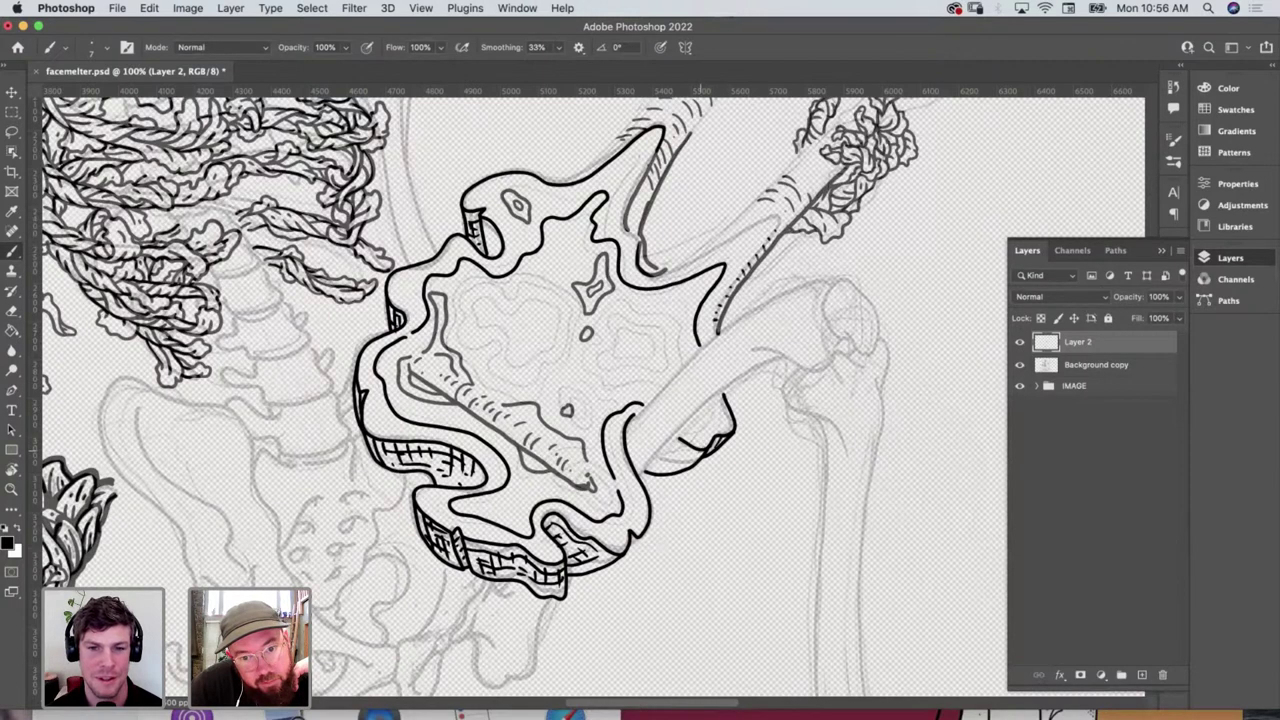
{"action": "mouse_move", "coordinate": [698, 452]}
{"action": "left_mouse_down"}
{"action": "mouse_move", "coordinate": [650, 466]}
{"action": "mouse_move", "coordinate": [680, 457]}
{"action": "mouse_move", "coordinate": [668, 468]}
{"action": "left_mouse_up"}
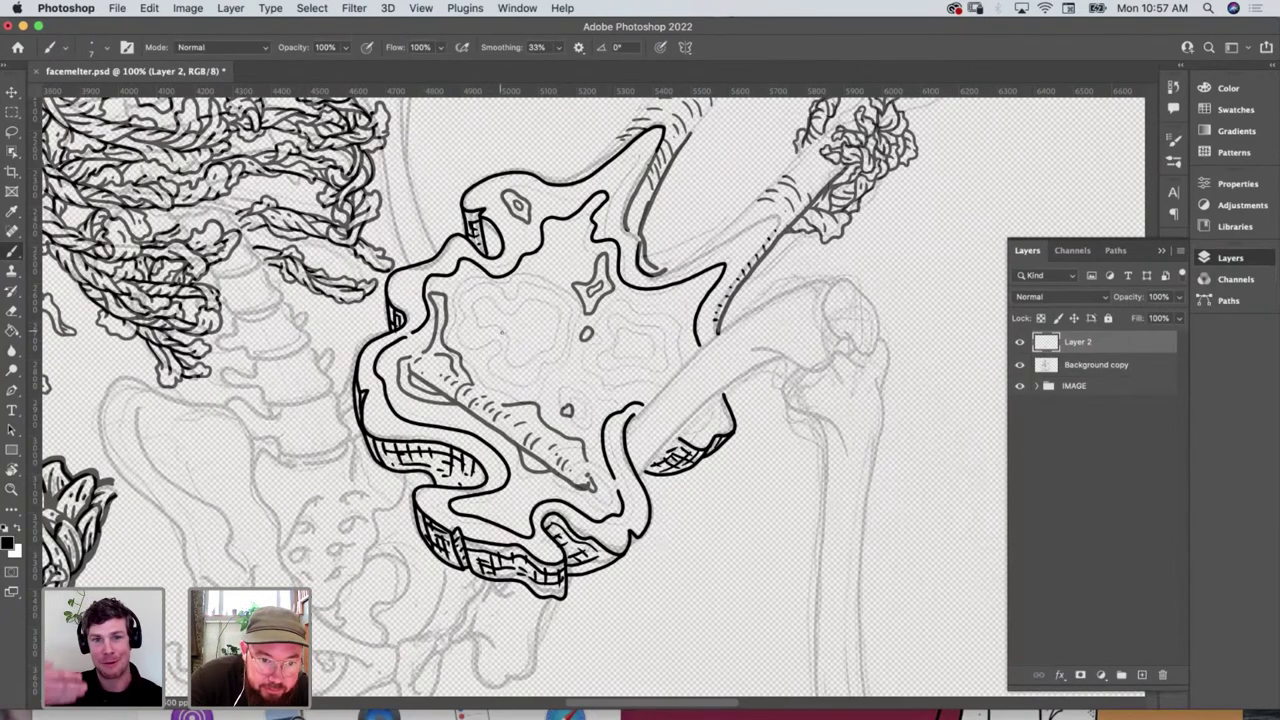
Outline the three cavities inside the slab and fill the two larger ones with black
{"action": "mouse_move", "coordinate": [504, 332]}
{"action": "left_mouse_down"}
{"action": "mouse_move", "coordinate": [488, 330]}
{"action": "mouse_move", "coordinate": [476, 300]}
{"action": "mouse_move", "coordinate": [560, 306]}
{"action": "mouse_move", "coordinate": [546, 350]}
{"action": "mouse_move", "coordinate": [510, 366]}
{"action": "mouse_move", "coordinate": [500, 336]}
{"action": "left_mouse_up"}
{"action": "mouse_move", "coordinate": [646, 360]}
{"action": "left_mouse_down"}
{"action": "mouse_move", "coordinate": [612, 358]}
{"action": "mouse_move", "coordinate": [622, 330]}
{"action": "mouse_move", "coordinate": [660, 336]}
{"action": "mouse_move", "coordinate": [644, 364]}
{"action": "left_mouse_up"}
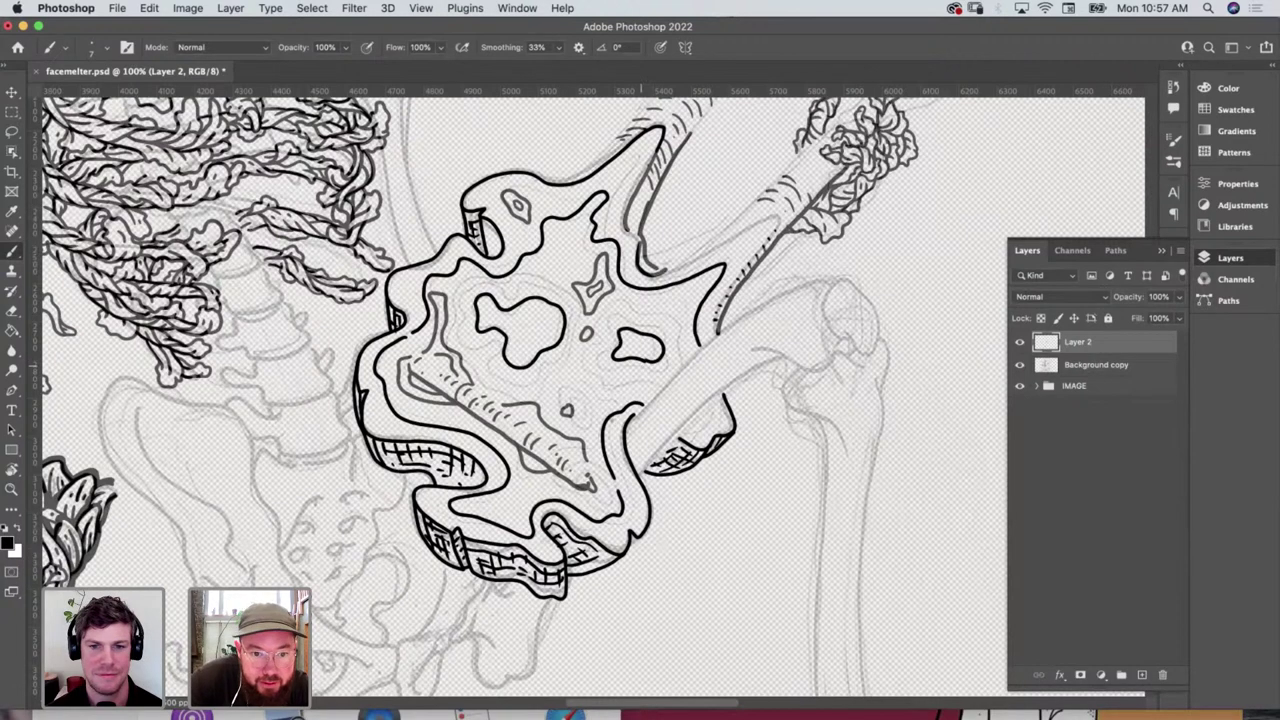
{"action": "mouse_move", "coordinate": [566, 414]}
{"action": "left_mouse_down"}
{"action": "mouse_move", "coordinate": [586, 400]}
{"action": "mouse_move", "coordinate": [566, 406]}
{"action": "left_mouse_up"}
{"action": "key", "text": "g"}
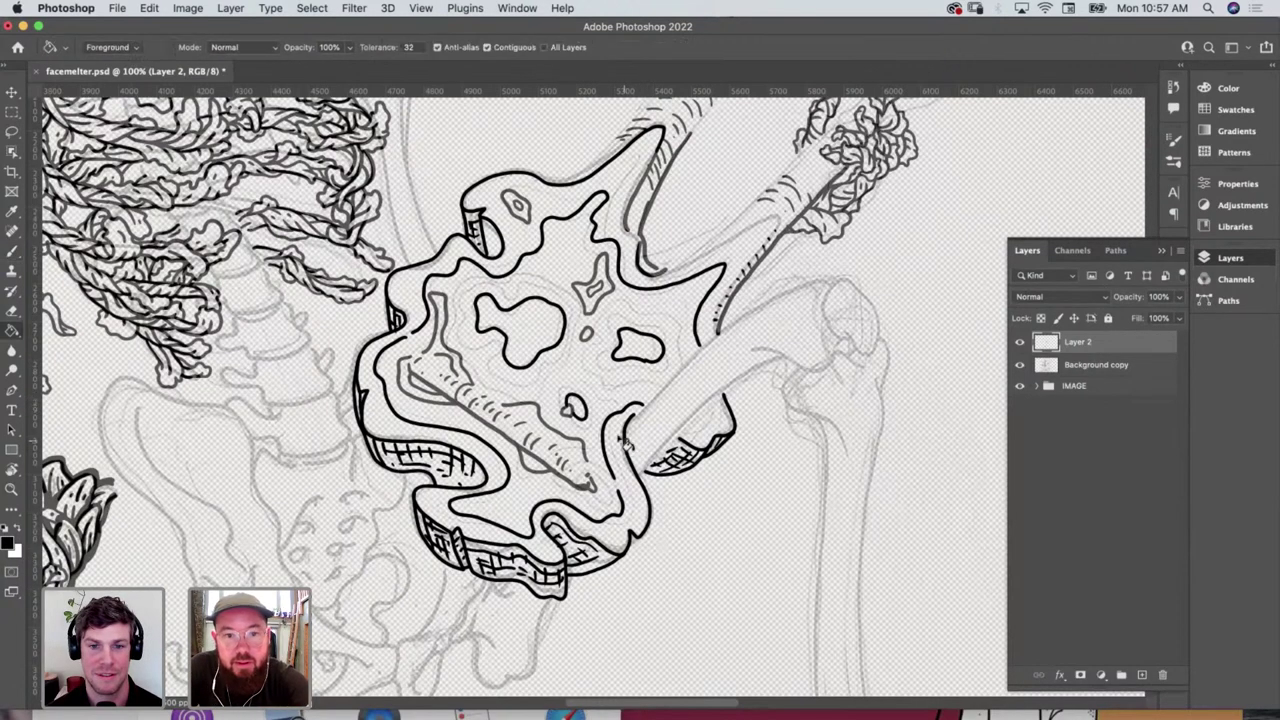
{"action": "left_click", "coordinate": [545, 345]}
{"action": "left_click", "coordinate": [640, 348]}
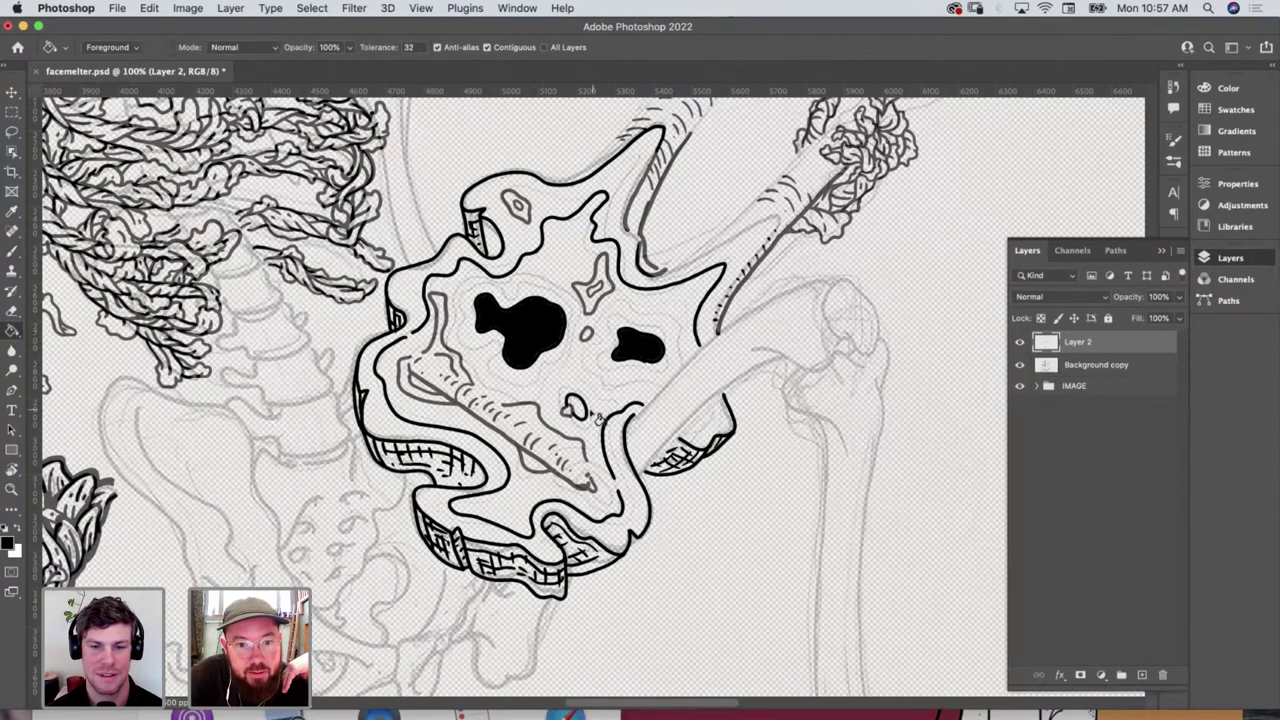
{"action": "left_click", "coordinate": [632, 418]}
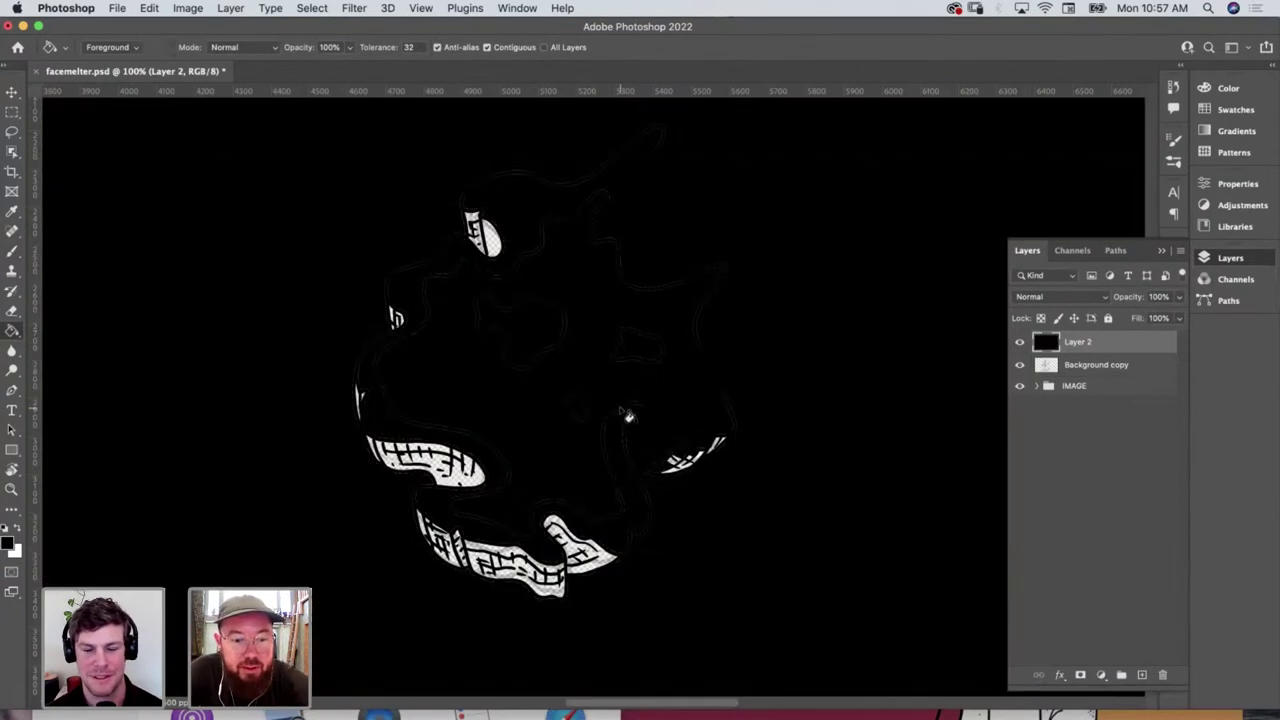
{"action": "key", "text": "super+z"}
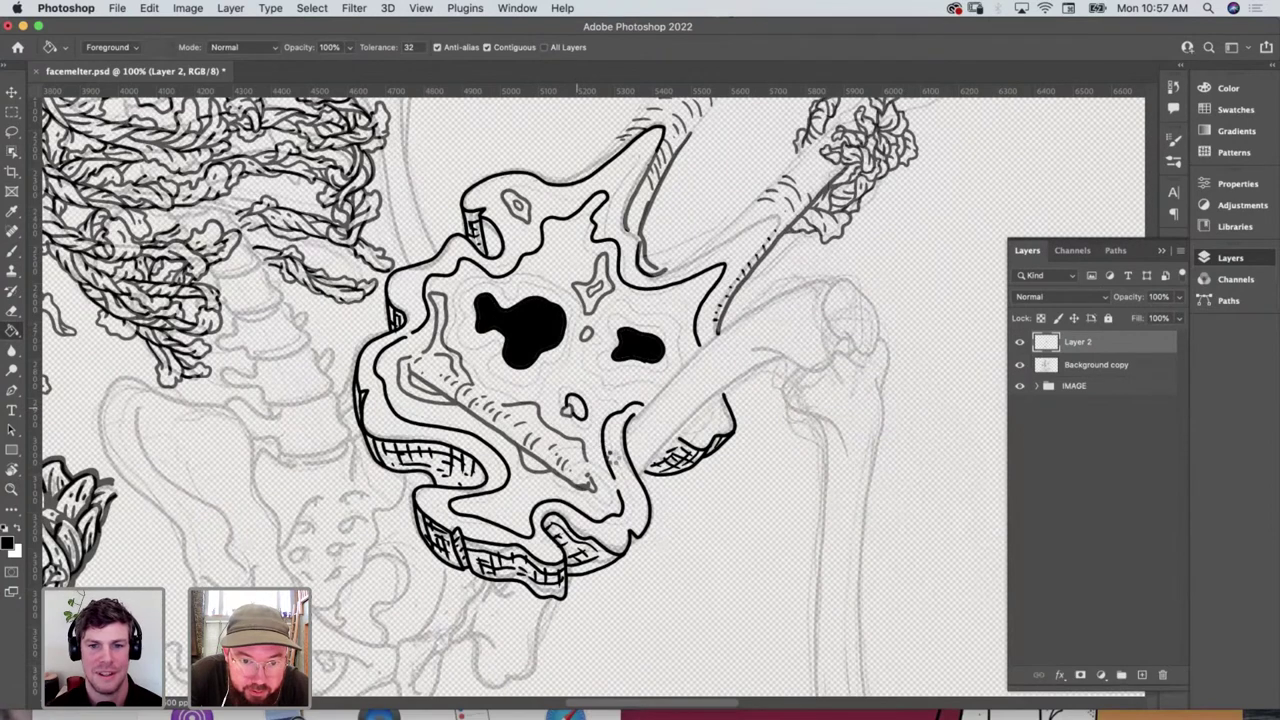
{"action": "left_click", "coordinate": [614, 460]}
{"action": "key", "text": "super+z"}
Paint the smallest cavity solid black with the Brush tool
{"action": "key", "text": "b"}
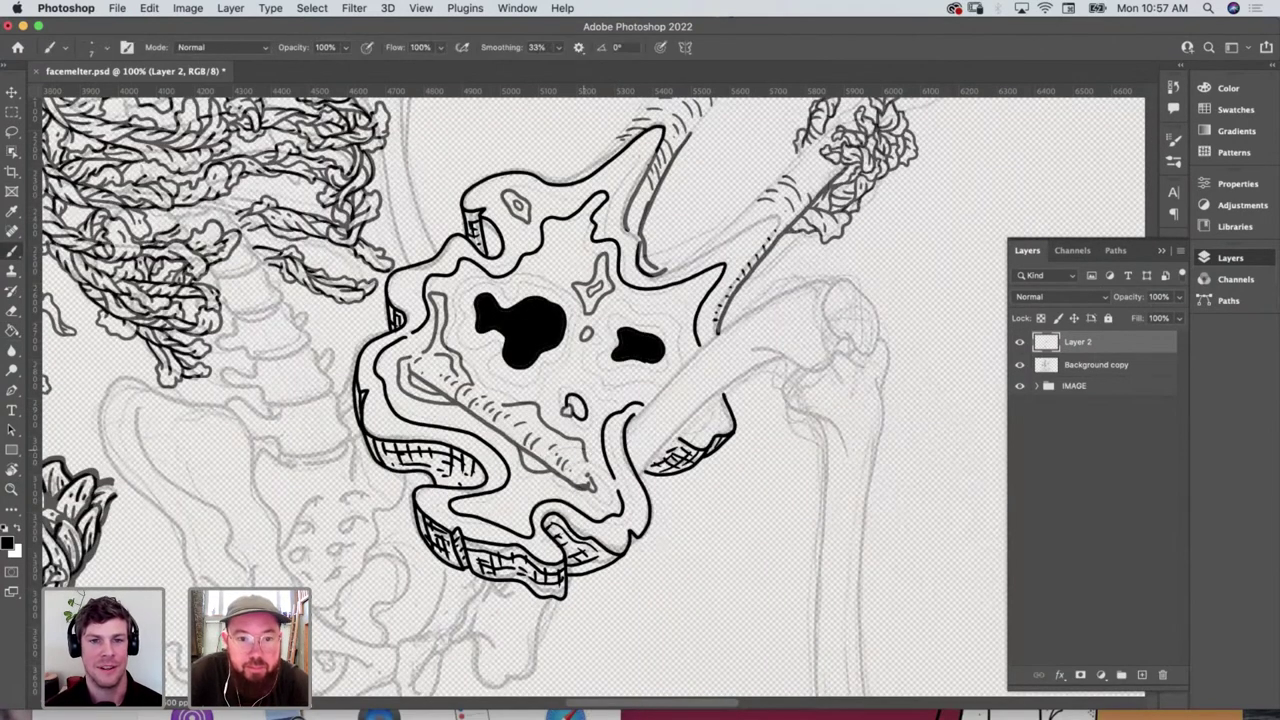
{"action": "left_click_drag", "start_coordinate": [584, 412], "coordinate": [577, 400]}
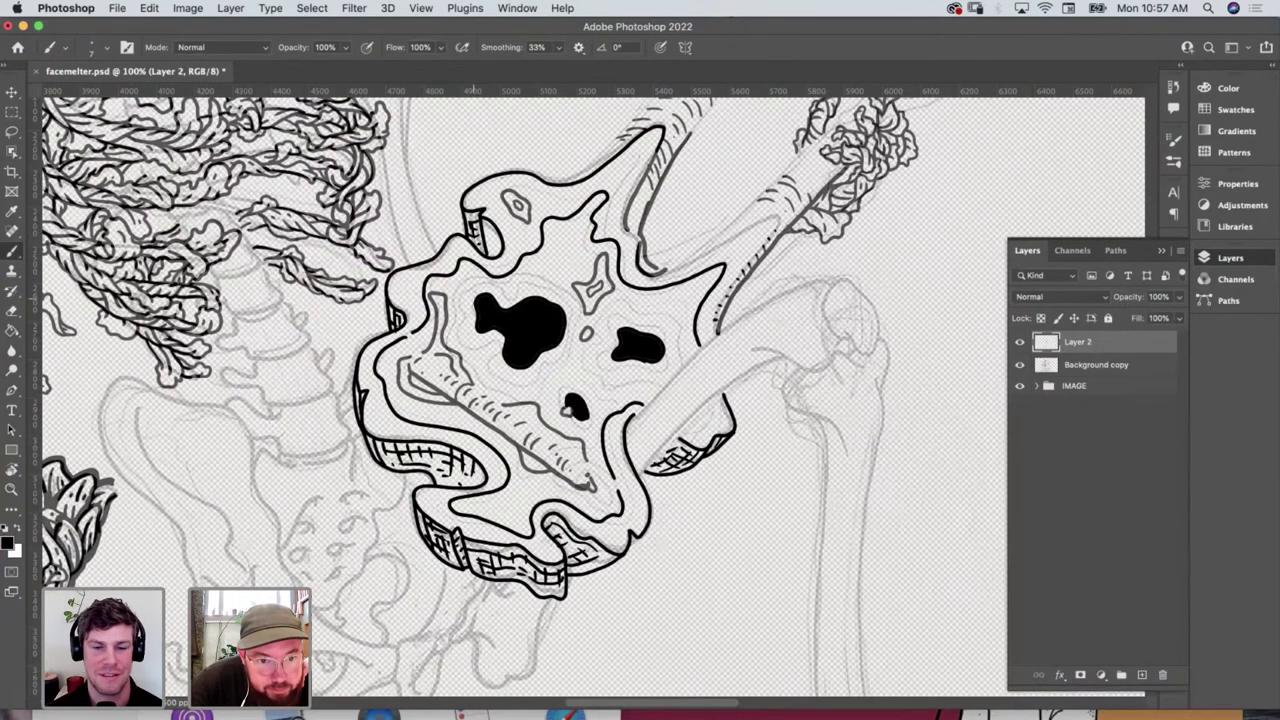
Ink two contour rings around each large cavity, one around the small cavity, and the outer edges of the slab's right spike
{"action": "mouse_move", "coordinate": [467, 292]}
{"action": "left_mouse_down"}
{"action": "mouse_move", "coordinate": [469, 336]}
{"action": "mouse_move", "coordinate": [526, 380]}
{"action": "mouse_move", "coordinate": [572, 336]}
{"action": "mouse_move", "coordinate": [573, 312]}
{"action": "mouse_move", "coordinate": [550, 294]}
{"action": "mouse_move", "coordinate": [474, 288]}
{"action": "left_mouse_up"}
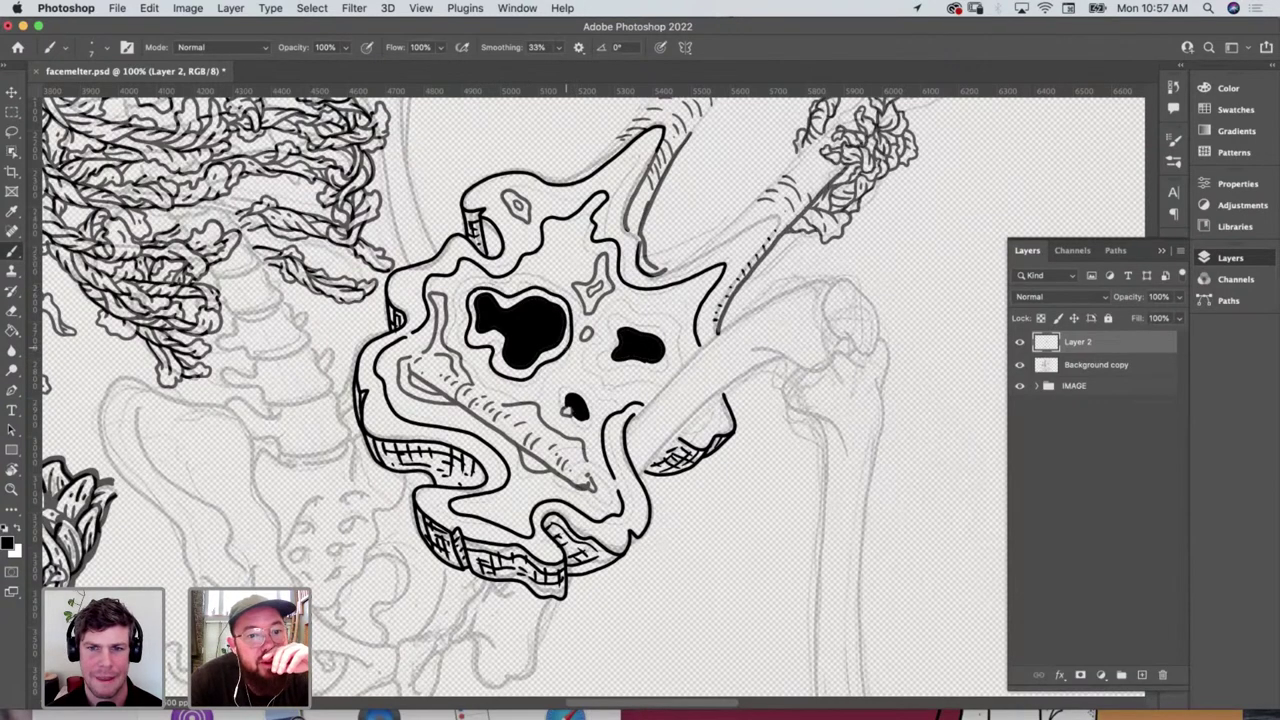
{"action": "scroll", "coordinate": [562, 400], "scroll_direction": "right", "scroll_amount": 2}
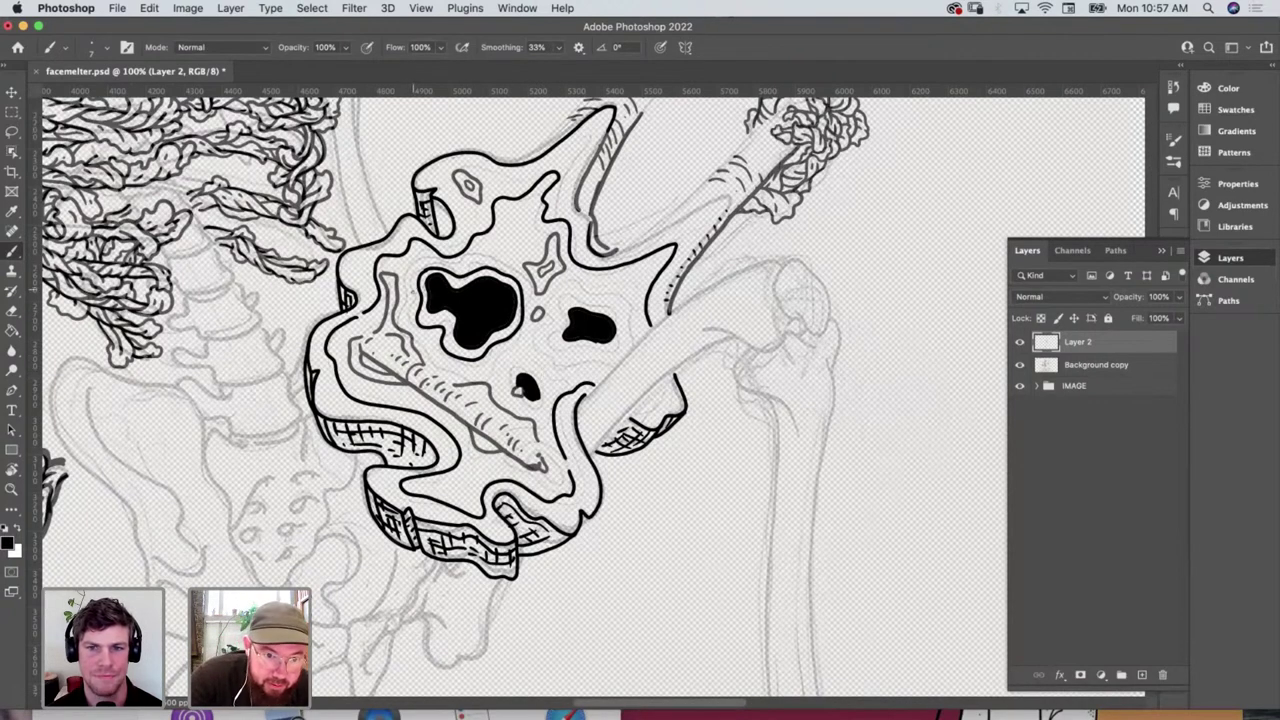
{"action": "mouse_move", "coordinate": [410, 290]}
{"action": "left_mouse_down"}
{"action": "mouse_move", "coordinate": [418, 264]}
{"action": "mouse_move", "coordinate": [505, 257]}
{"action": "mouse_move", "coordinate": [528, 322]}
{"action": "mouse_move", "coordinate": [490, 370]}
{"action": "mouse_move", "coordinate": [449, 367]}
{"action": "mouse_move", "coordinate": [414, 326]}
{"action": "mouse_move", "coordinate": [412, 292]}
{"action": "left_mouse_up"}
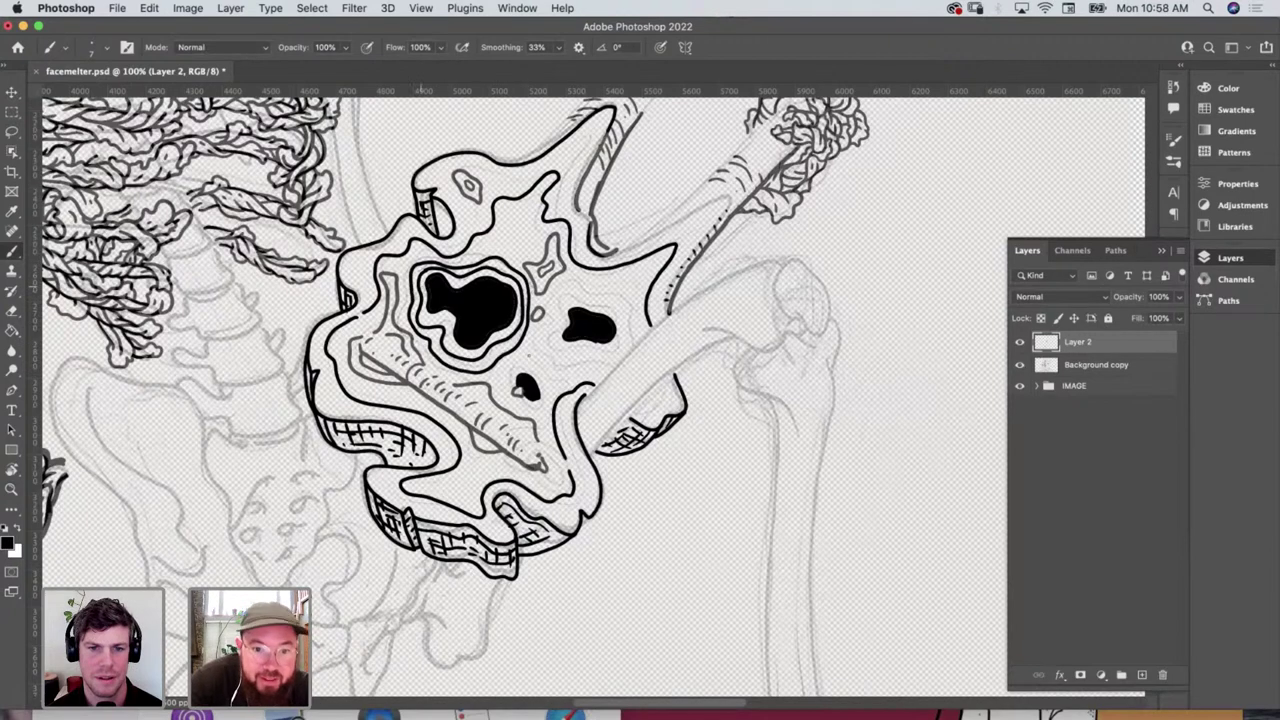
{"action": "mouse_move", "coordinate": [559, 318]}
{"action": "left_mouse_down"}
{"action": "mouse_move", "coordinate": [586, 296]}
{"action": "mouse_move", "coordinate": [614, 304]}
{"action": "mouse_move", "coordinate": [626, 338]}
{"action": "mouse_move", "coordinate": [594, 354]}
{"action": "mouse_move", "coordinate": [560, 353]}
{"action": "mouse_move", "coordinate": [559, 317]}
{"action": "mouse_move", "coordinate": [578, 287]}
{"action": "mouse_move", "coordinate": [624, 296]}
{"action": "mouse_move", "coordinate": [636, 346]}
{"action": "mouse_move", "coordinate": [580, 362]}
{"action": "mouse_move", "coordinate": [547, 355]}
{"action": "mouse_move", "coordinate": [539, 331]}
{"action": "mouse_move", "coordinate": [564, 287]}
{"action": "left_mouse_up"}
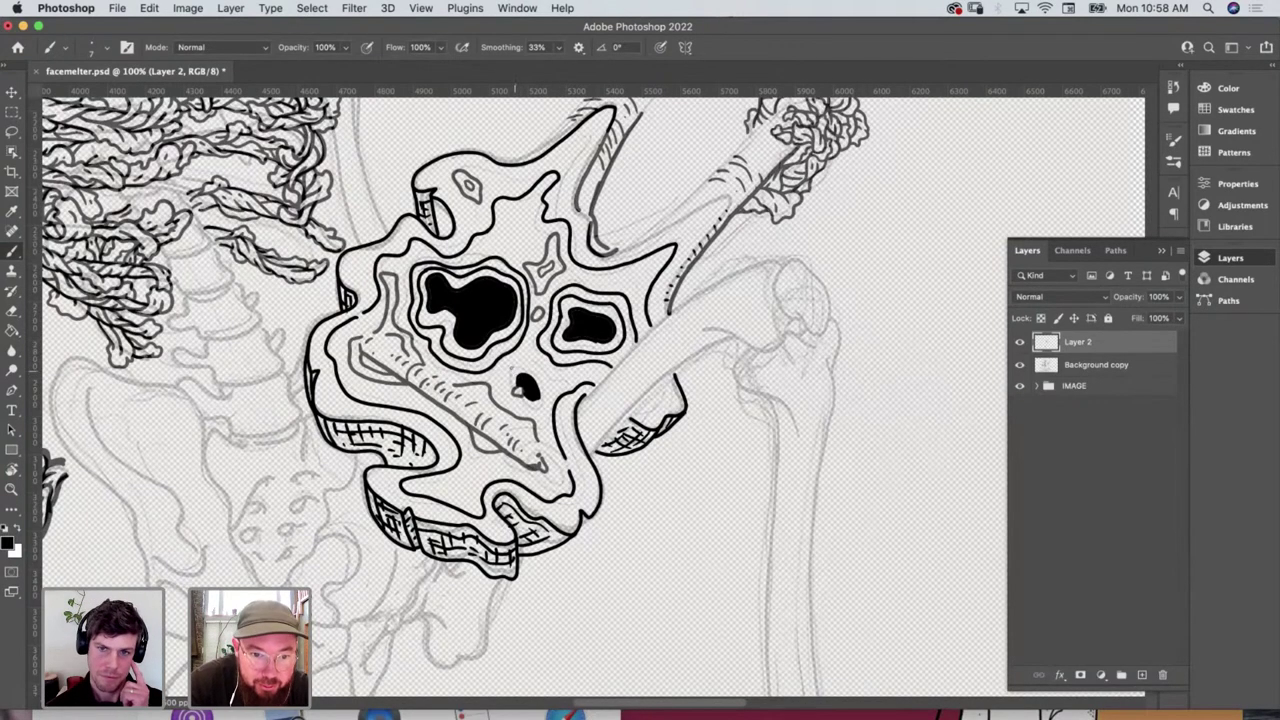
{"action": "mouse_move", "coordinate": [512, 390]}
{"action": "left_mouse_down"}
{"action": "mouse_move", "coordinate": [510, 362]}
{"action": "mouse_move", "coordinate": [530, 362]}
{"action": "mouse_move", "coordinate": [544, 406]}
{"action": "mouse_move", "coordinate": [520, 400]}
{"action": "left_mouse_up"}
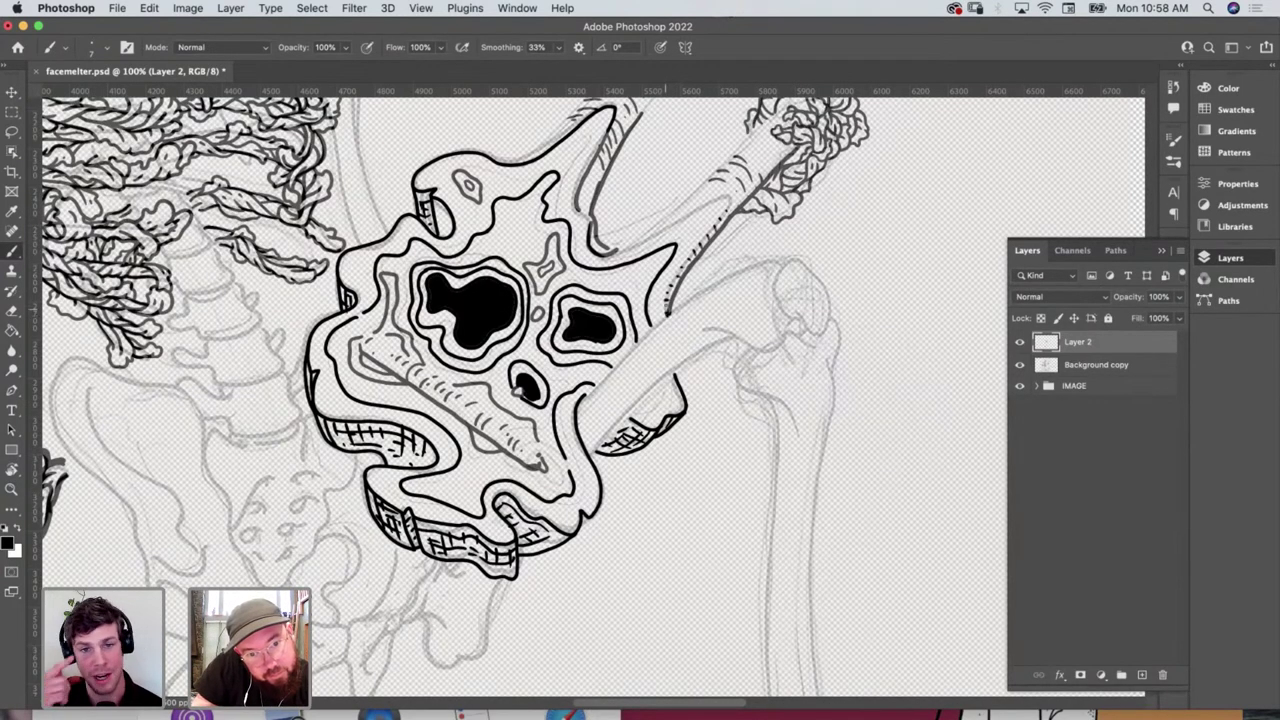
{"action": "mouse_move", "coordinate": [664, 312]}
{"action": "left_mouse_down"}
{"action": "mouse_move", "coordinate": [727, 200]}
{"action": "mouse_move", "coordinate": [606, 256]}
{"action": "left_mouse_up"}
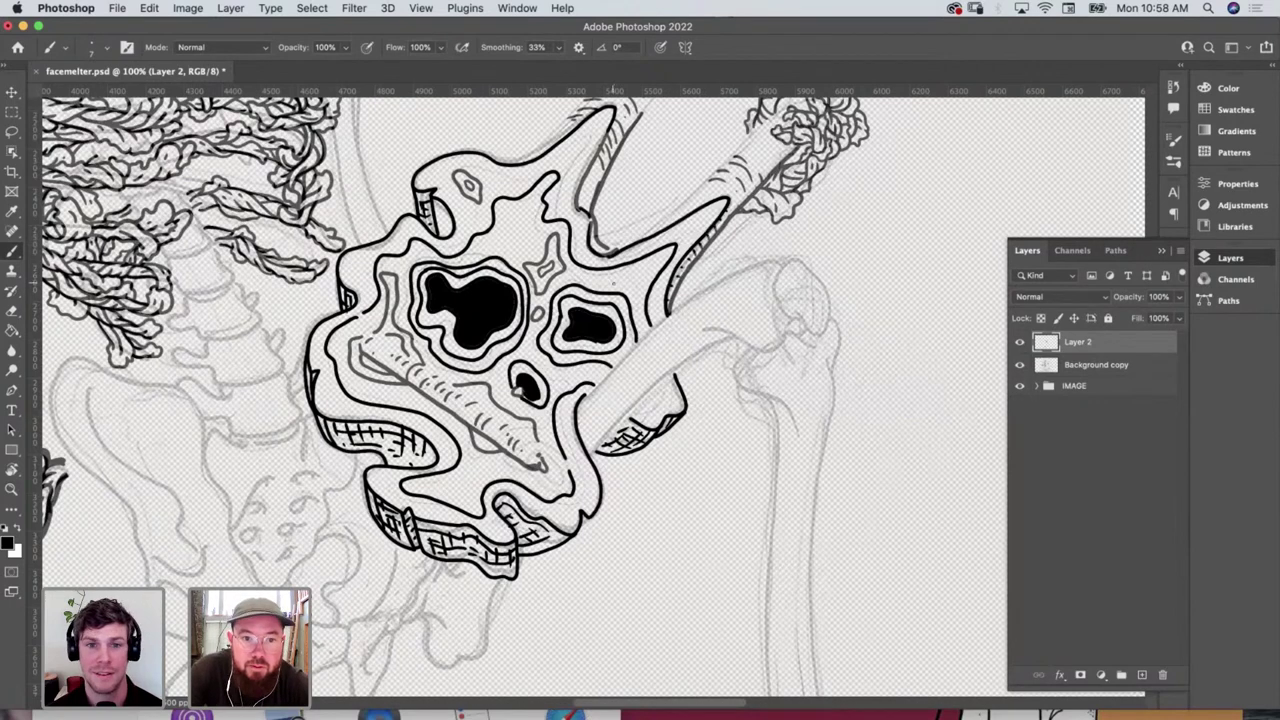
Thicken the upper edge of the hatched side wall in the slab's large left notch with the Brush tool
{"action": "mouse_move", "coordinate": [614, 400]}
{"action": "left_mouse_down"}
{"action": "mouse_move", "coordinate": [540, 430]}
{"action": "mouse_move", "coordinate": [490, 430]}
{"action": "left_mouse_up"}
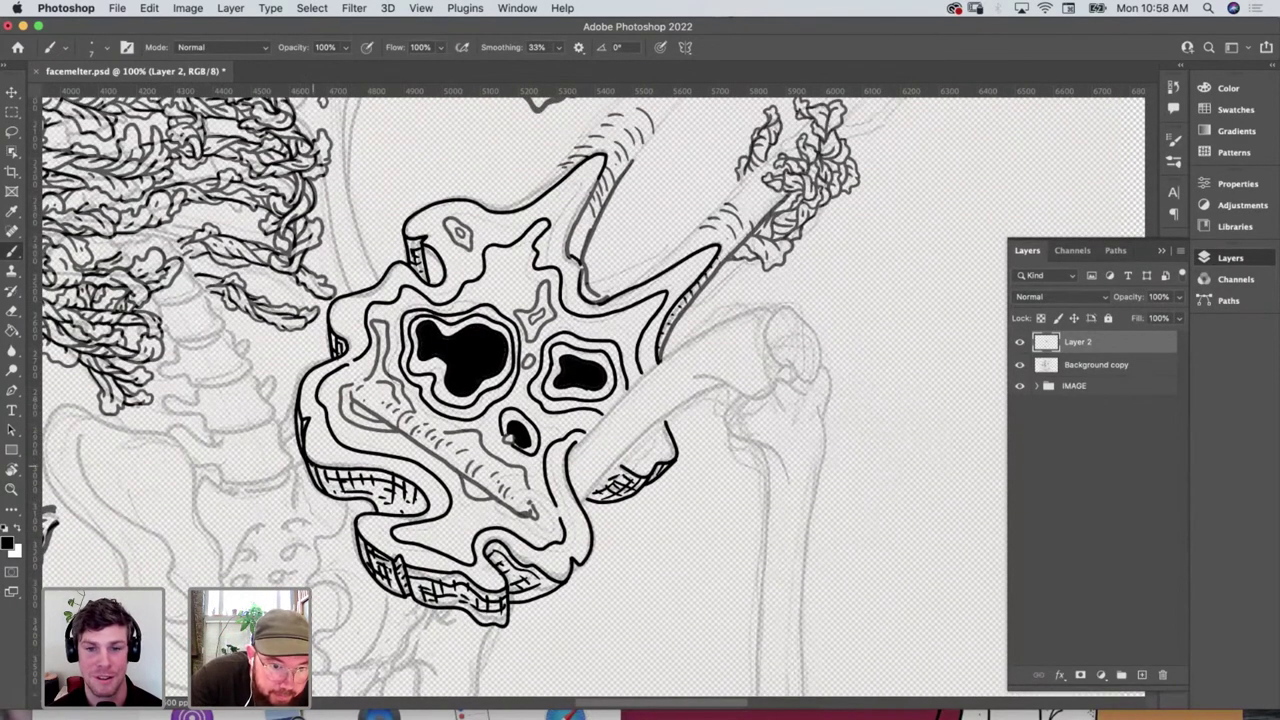
{"action": "key", "text": "z"}
{"action": "left_click", "coordinate": [383, 462]}
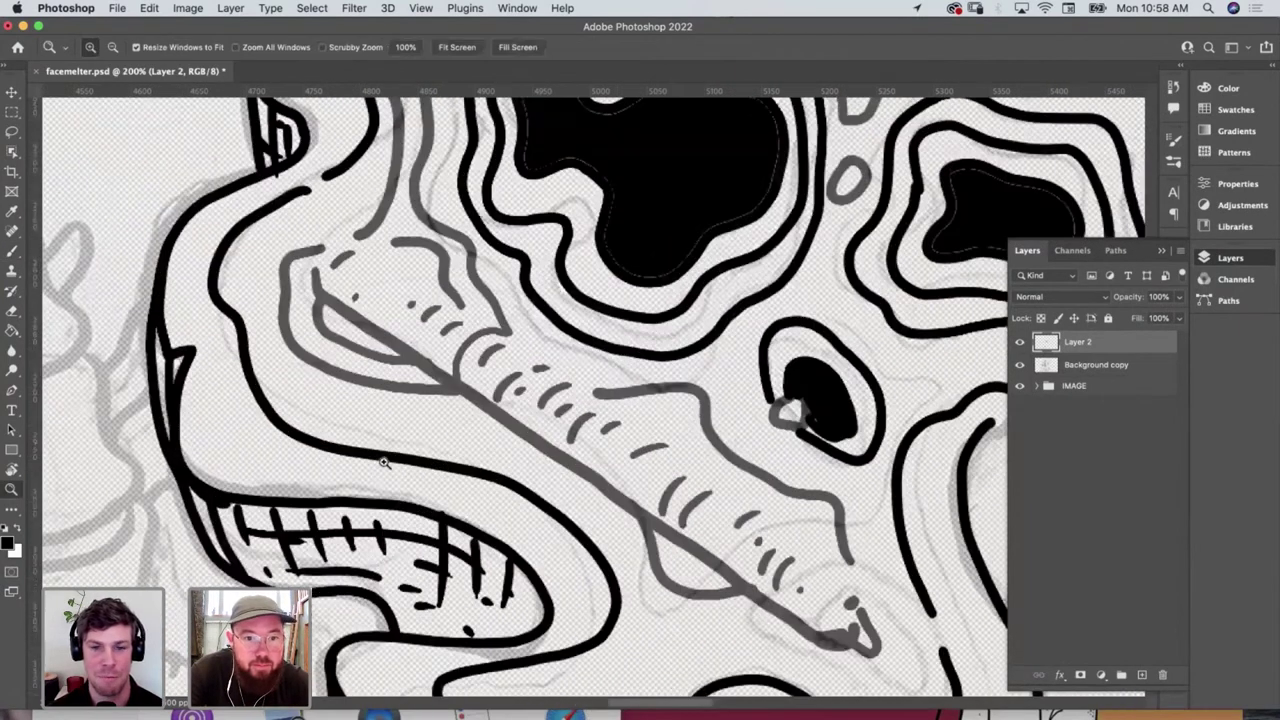
{"action": "left_click", "coordinate": [383, 462]}
{"action": "key", "text": "b"}
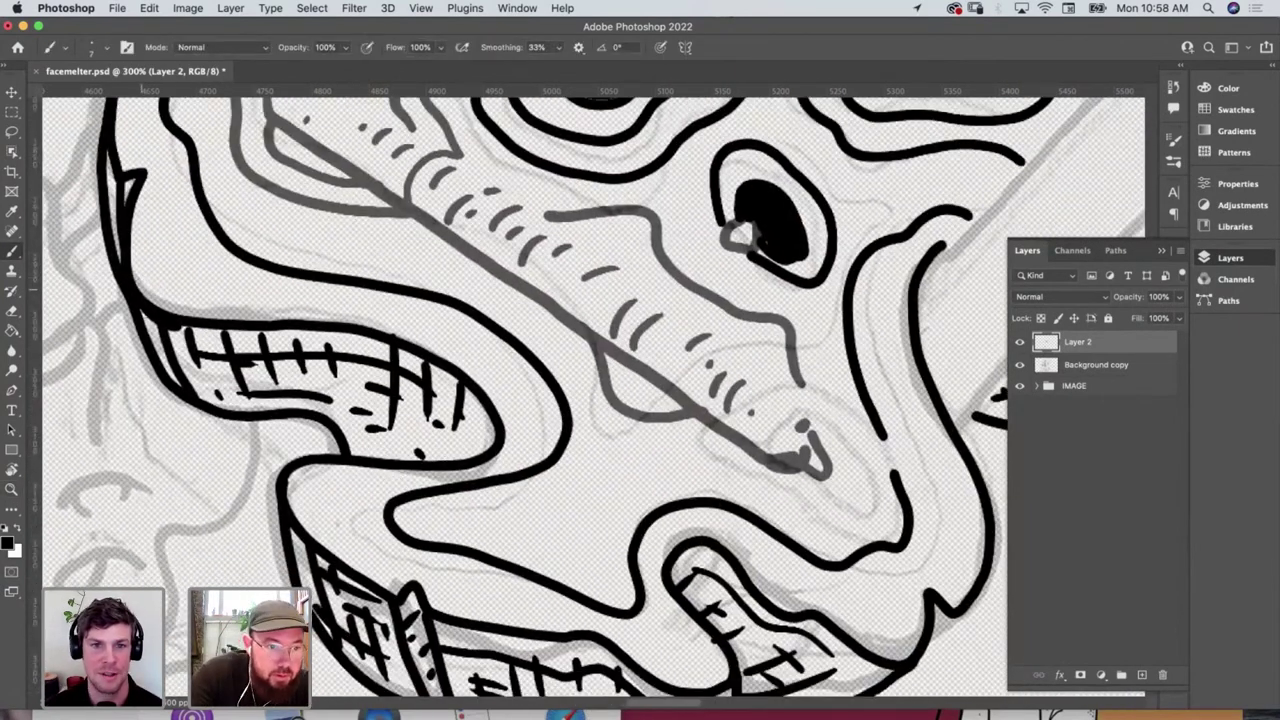
{"action": "mouse_move", "coordinate": [145, 312]}
{"action": "left_mouse_down"}
{"action": "mouse_move", "coordinate": [414, 356]}
{"action": "mouse_move", "coordinate": [476, 402]}
{"action": "mouse_move", "coordinate": [493, 447]}
{"action": "left_mouse_up"}
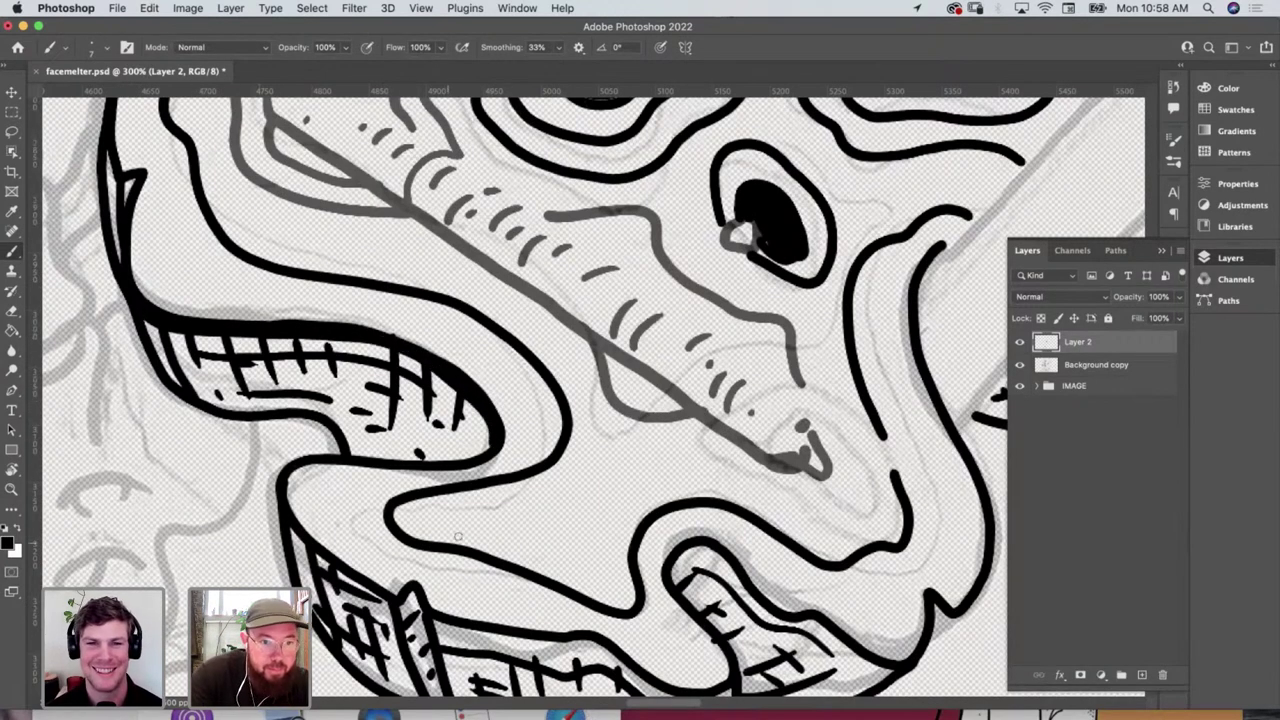
Thicken the top, left and bottom edges of the slab's lower side wall with a size 9 brush
{"action": "mouse_move", "coordinate": [461, 535]}
{"action": "left_mouse_down"}
{"action": "mouse_move", "coordinate": [383, 452]}
{"action": "mouse_move", "coordinate": [321, 342]}
{"action": "left_mouse_up"}
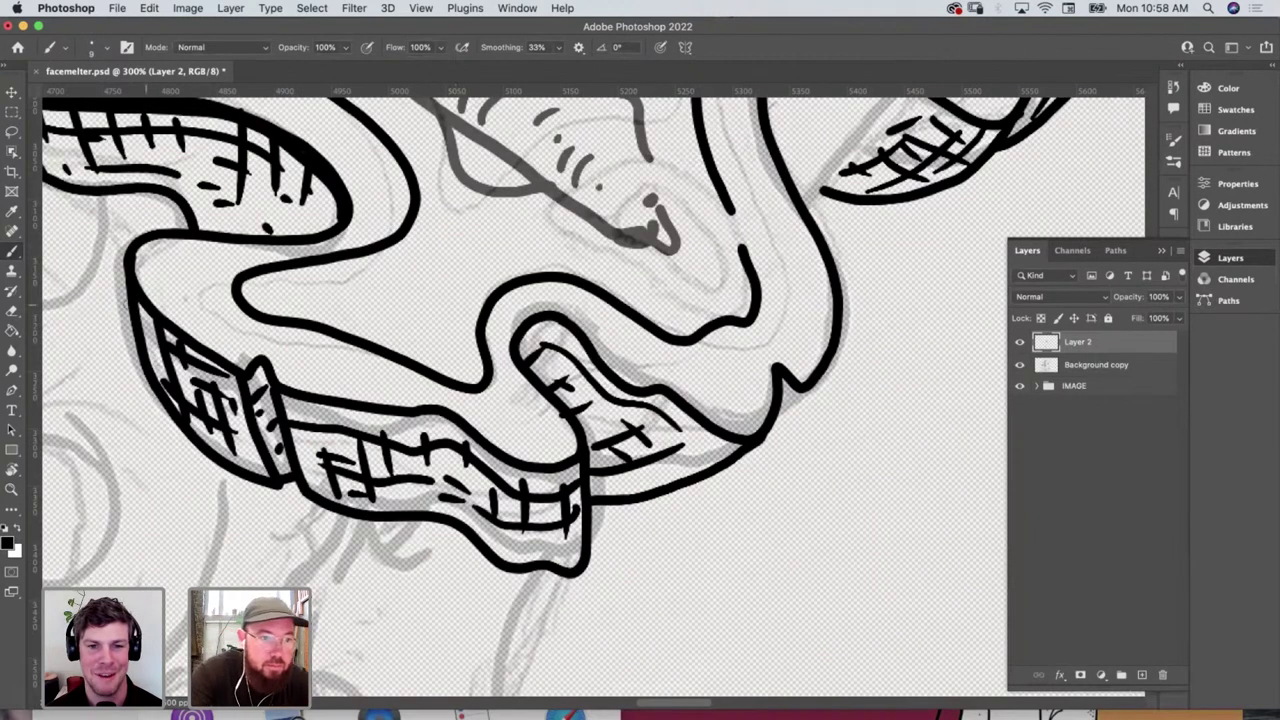
{"action": "mouse_move", "coordinate": [144, 305]}
{"action": "left_mouse_down"}
{"action": "mouse_move", "coordinate": [197, 343]}
{"action": "mouse_move", "coordinate": [230, 365]}
{"action": "mouse_move", "coordinate": [225, 375]}
{"action": "mouse_move", "coordinate": [285, 383]}
{"action": "mouse_move", "coordinate": [245, 375]}
{"action": "mouse_move", "coordinate": [245, 360]}
{"action": "mouse_move", "coordinate": [265, 365]}
{"action": "mouse_move", "coordinate": [345, 407]}
{"action": "mouse_move", "coordinate": [470, 420]}
{"action": "mouse_move", "coordinate": [419, 416]}
{"action": "mouse_move", "coordinate": [496, 461]}
{"action": "mouse_move", "coordinate": [580, 460]}
{"action": "left_mouse_up"}
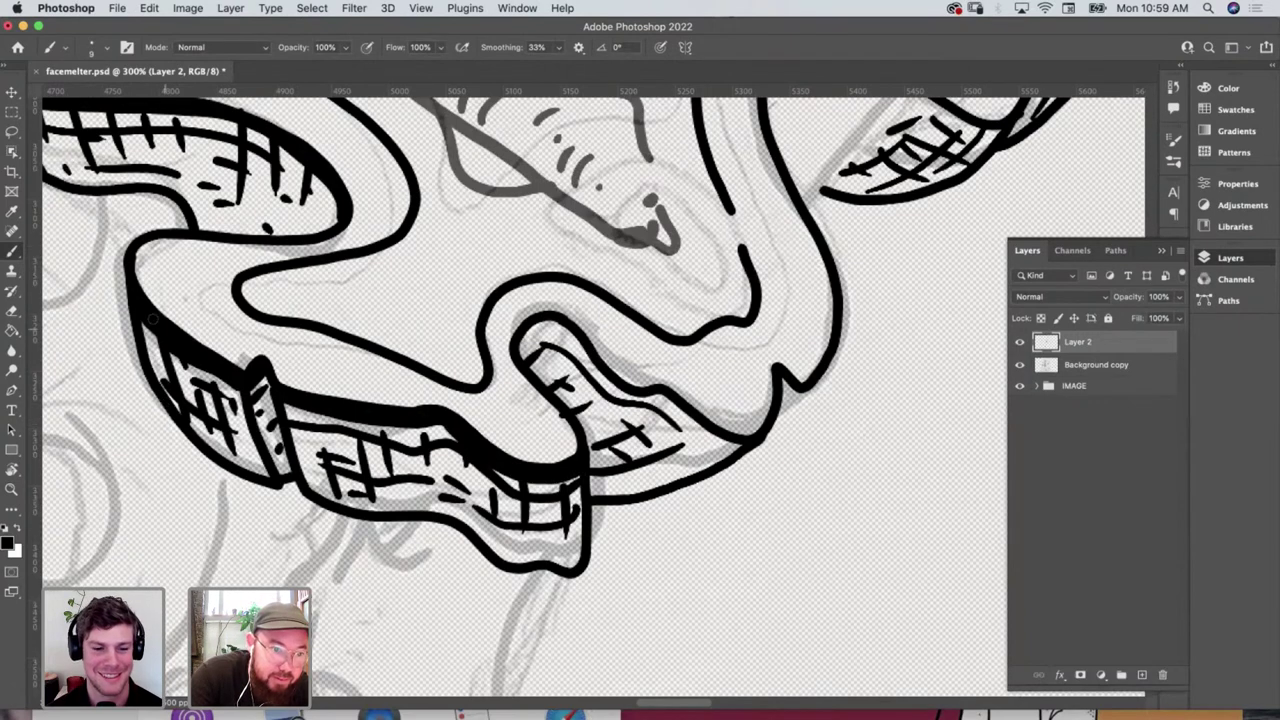
{"action": "mouse_move", "coordinate": [142, 320]}
{"action": "left_mouse_down"}
{"action": "mouse_move", "coordinate": [180, 420]}
{"action": "mouse_move", "coordinate": [225, 455]}
{"action": "left_mouse_up"}
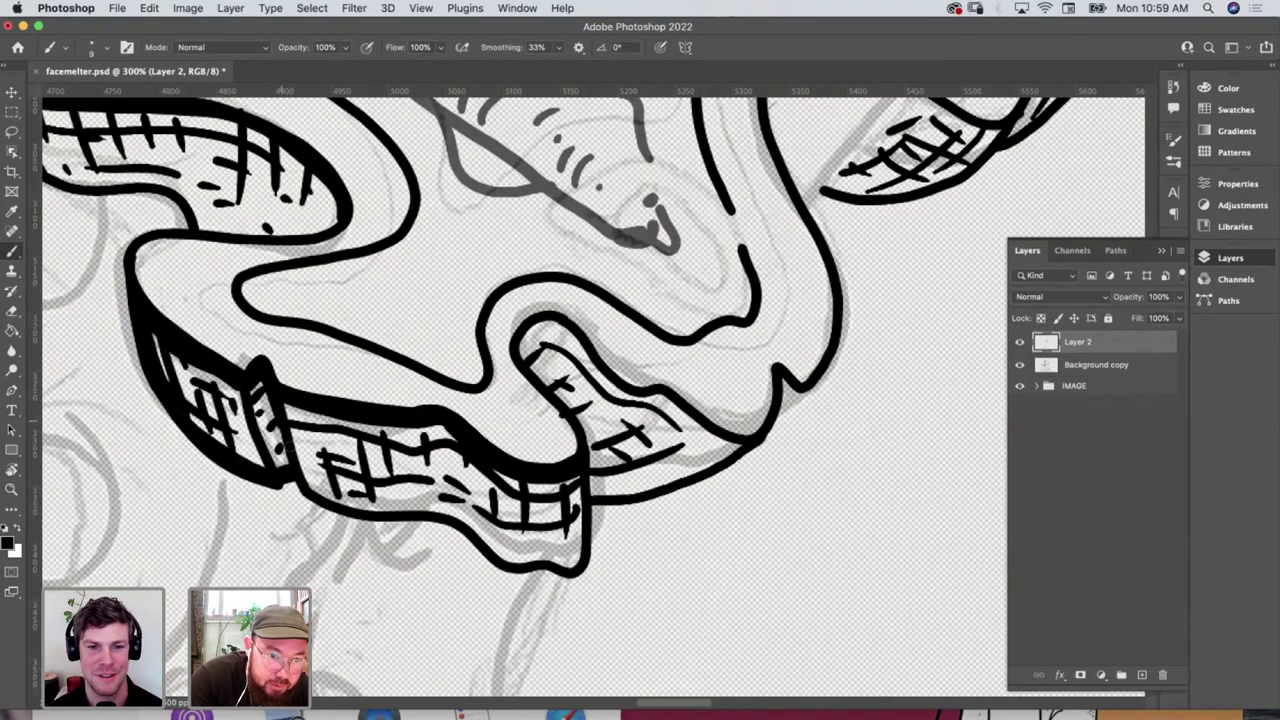
{"action": "mouse_move", "coordinate": [312, 494]}
{"action": "left_mouse_down"}
{"action": "mouse_move", "coordinate": [434, 508]}
{"action": "mouse_move", "coordinate": [540, 562]}
{"action": "mouse_move", "coordinate": [578, 556]}
{"action": "mouse_move", "coordinate": [576, 476]}
{"action": "left_mouse_up"}
{"action": "left_click_drag", "start_coordinate": [512, 558], "coordinate": [446, 520]}
Thicken the edges around the slab's bottom notch wall and fill the small nick beside it with black
{"action": "mouse_move", "coordinate": [522, 358]}
{"action": "left_mouse_down"}
{"action": "mouse_move", "coordinate": [530, 330]}
{"action": "mouse_move", "coordinate": [562, 324]}
{"action": "mouse_move", "coordinate": [608, 390]}
{"action": "mouse_move", "coordinate": [742, 448]}
{"action": "left_mouse_up"}
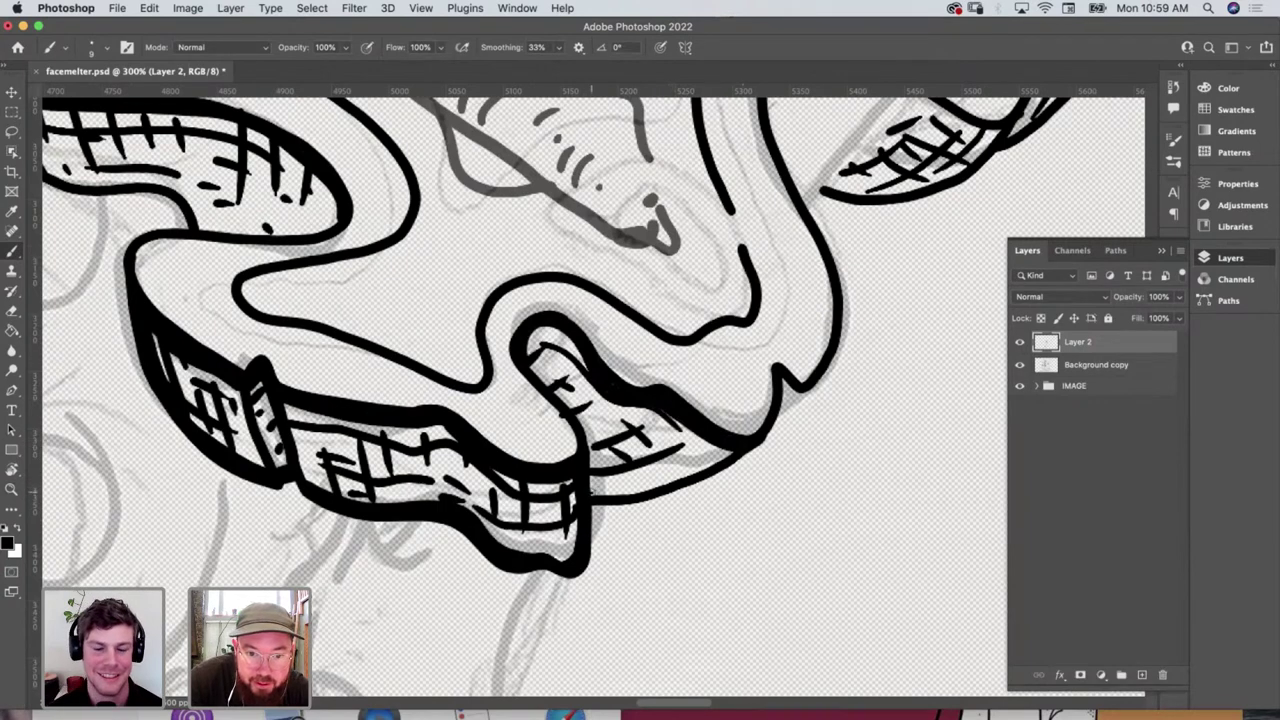
{"action": "mouse_move", "coordinate": [590, 490]}
{"action": "left_mouse_down"}
{"action": "mouse_move", "coordinate": [650, 486]}
{"action": "mouse_move", "coordinate": [742, 452]}
{"action": "left_mouse_up"}
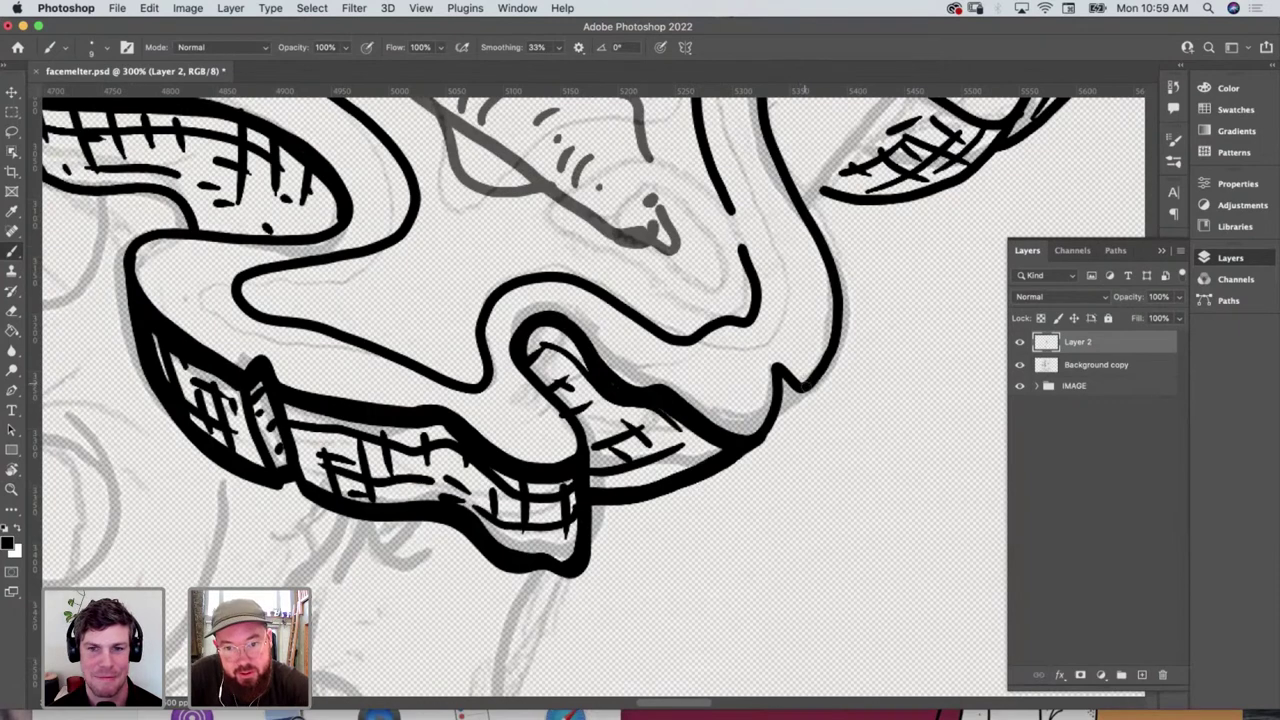
{"action": "left_click_drag", "start_coordinate": [790, 392], "coordinate": [776, 378]}
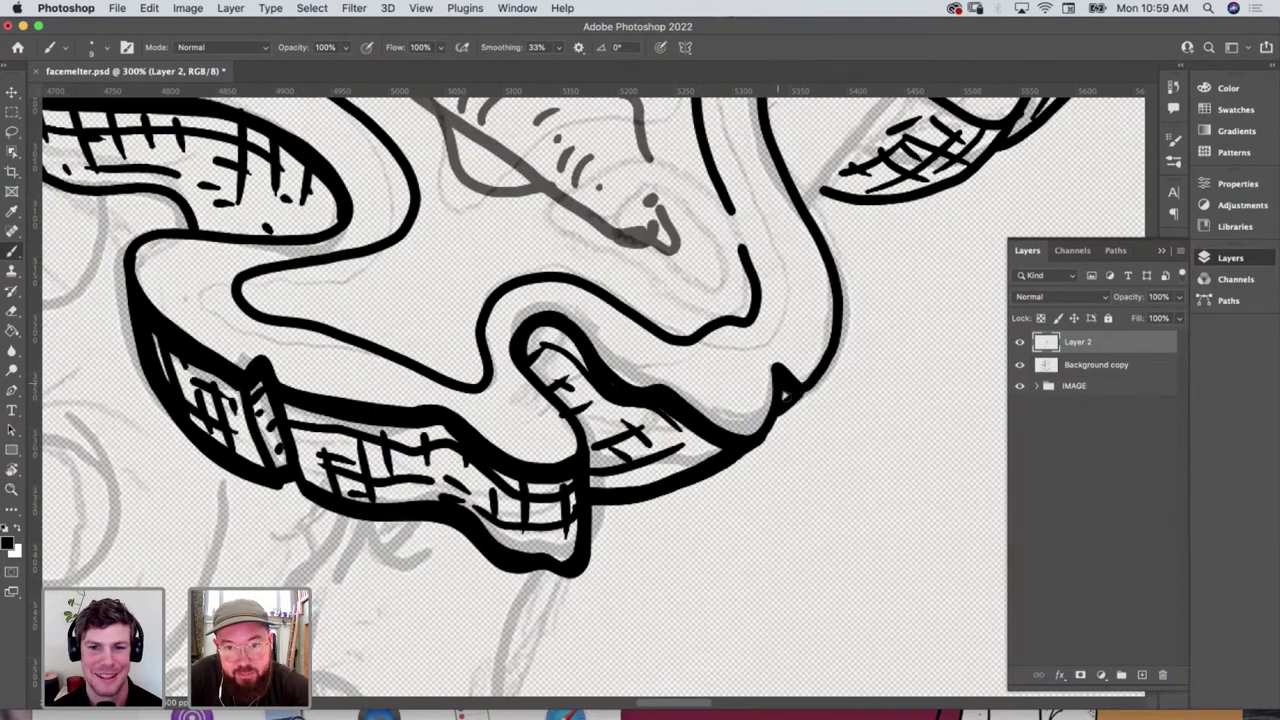
Thicken the upper and lower wall edges of the large left notch further and fill the small nick above it with black
{"action": "scroll", "coordinate": [785, 396], "scroll_direction": "up", "scroll_amount": 5}
{"action": "scroll", "coordinate": [785, 396], "scroll_direction": "left", "scroll_amount": 5}
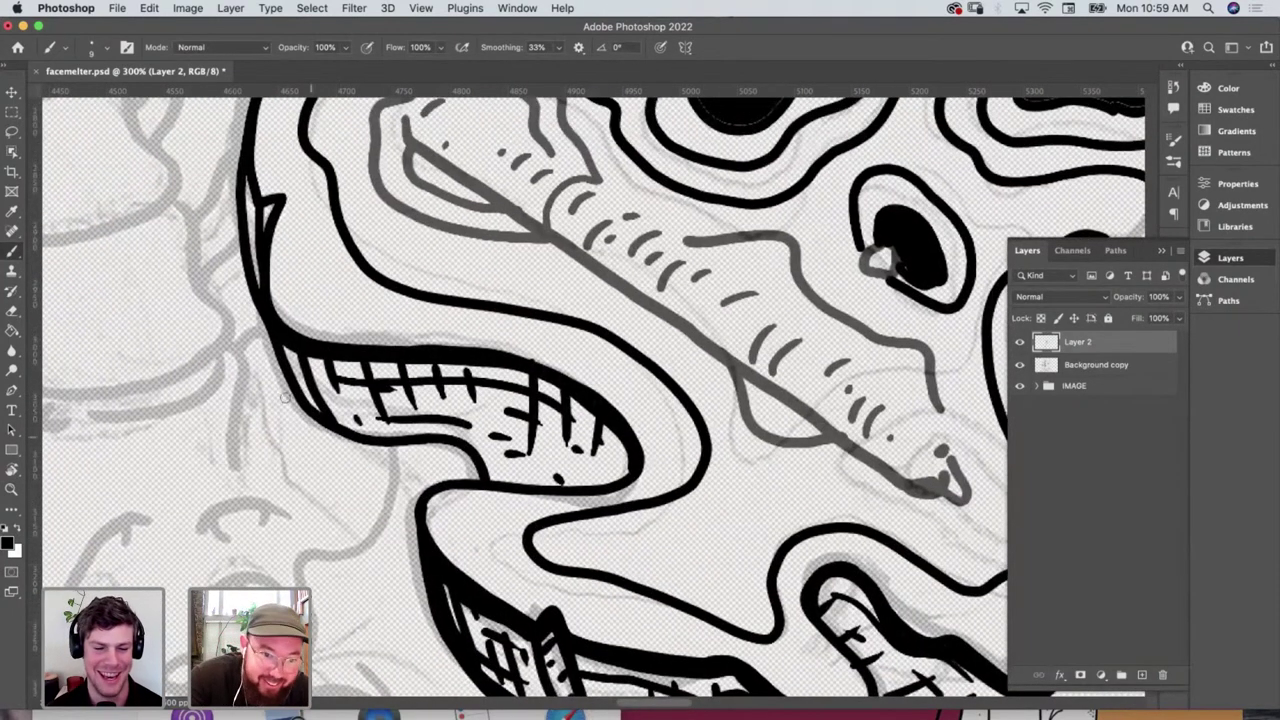
{"action": "mouse_move", "coordinate": [282, 344]}
{"action": "left_mouse_down"}
{"action": "mouse_move", "coordinate": [324, 366]}
{"action": "mouse_move", "coordinate": [554, 392]}
{"action": "mouse_move", "coordinate": [618, 446]}
{"action": "mouse_move", "coordinate": [627, 476]}
{"action": "left_mouse_up"}
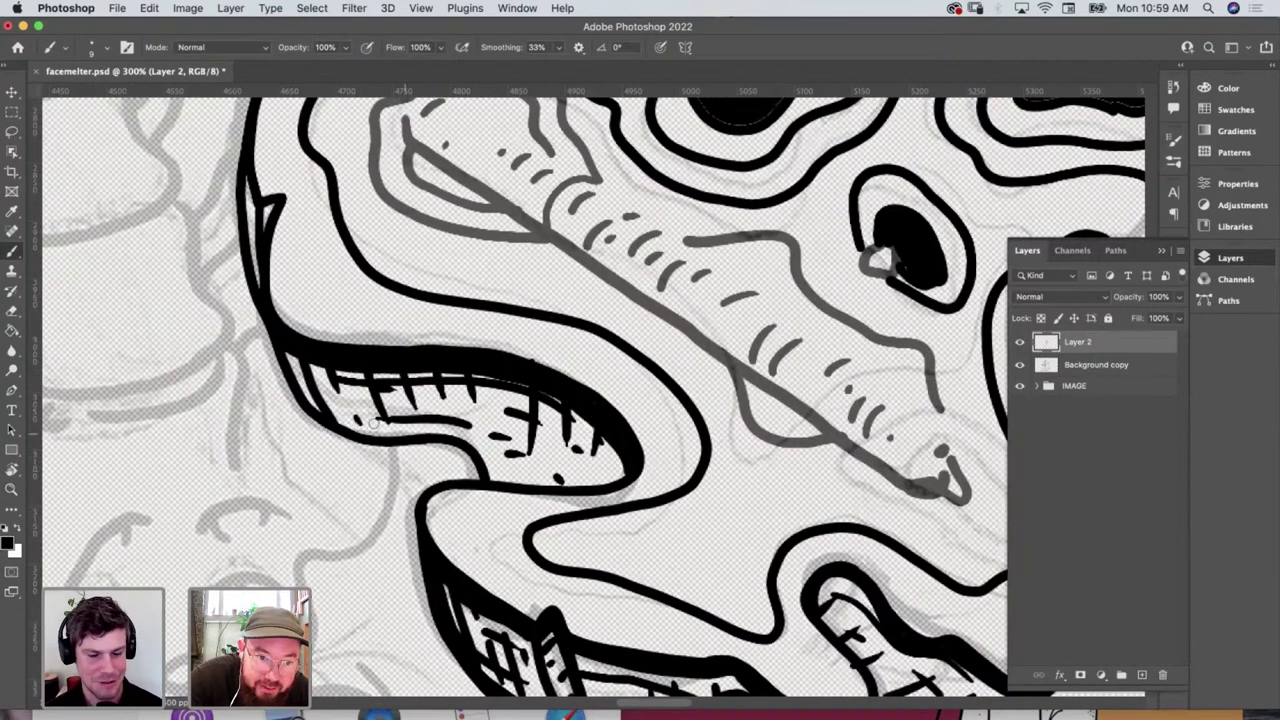
{"action": "mouse_move", "coordinate": [338, 424]}
{"action": "left_mouse_down"}
{"action": "mouse_move", "coordinate": [462, 456]}
{"action": "mouse_move", "coordinate": [476, 476]}
{"action": "left_mouse_up"}
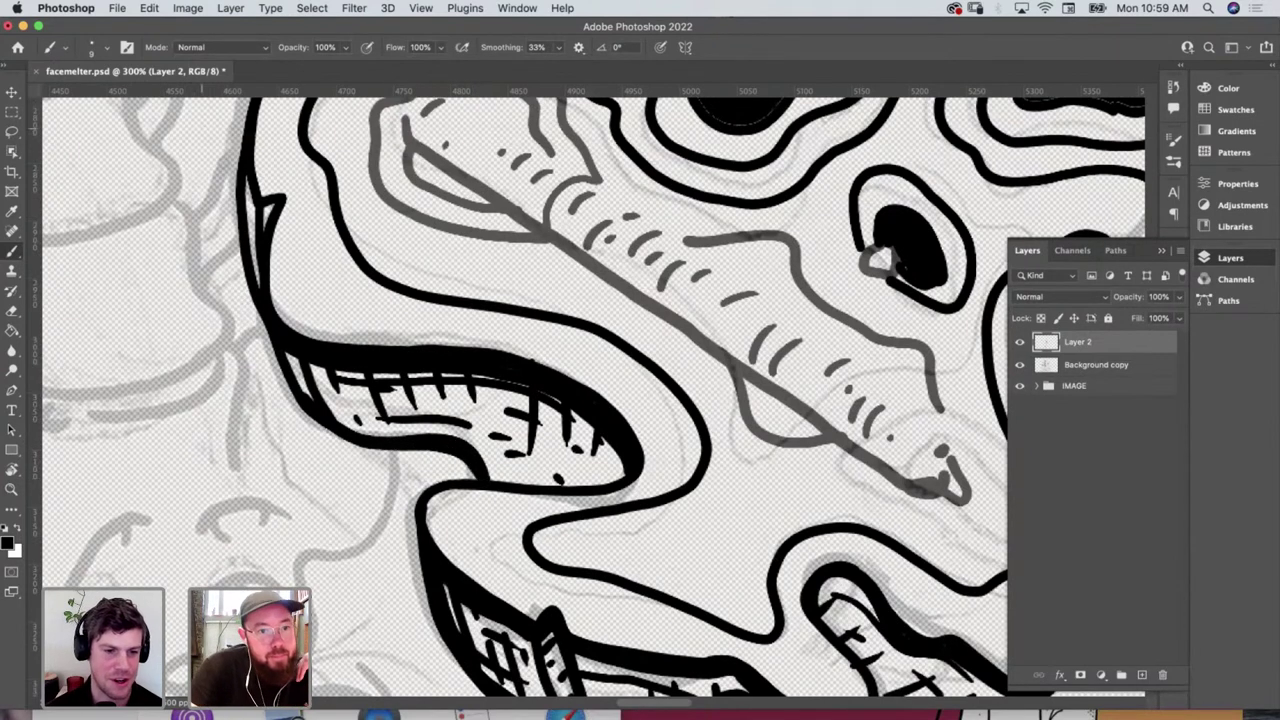
{"action": "mouse_move", "coordinate": [246, 178]}
{"action": "left_mouse_down"}
{"action": "mouse_move", "coordinate": [256, 206]}
{"action": "mouse_move", "coordinate": [284, 208]}
{"action": "mouse_move", "coordinate": [266, 212]}
{"action": "left_mouse_up"}
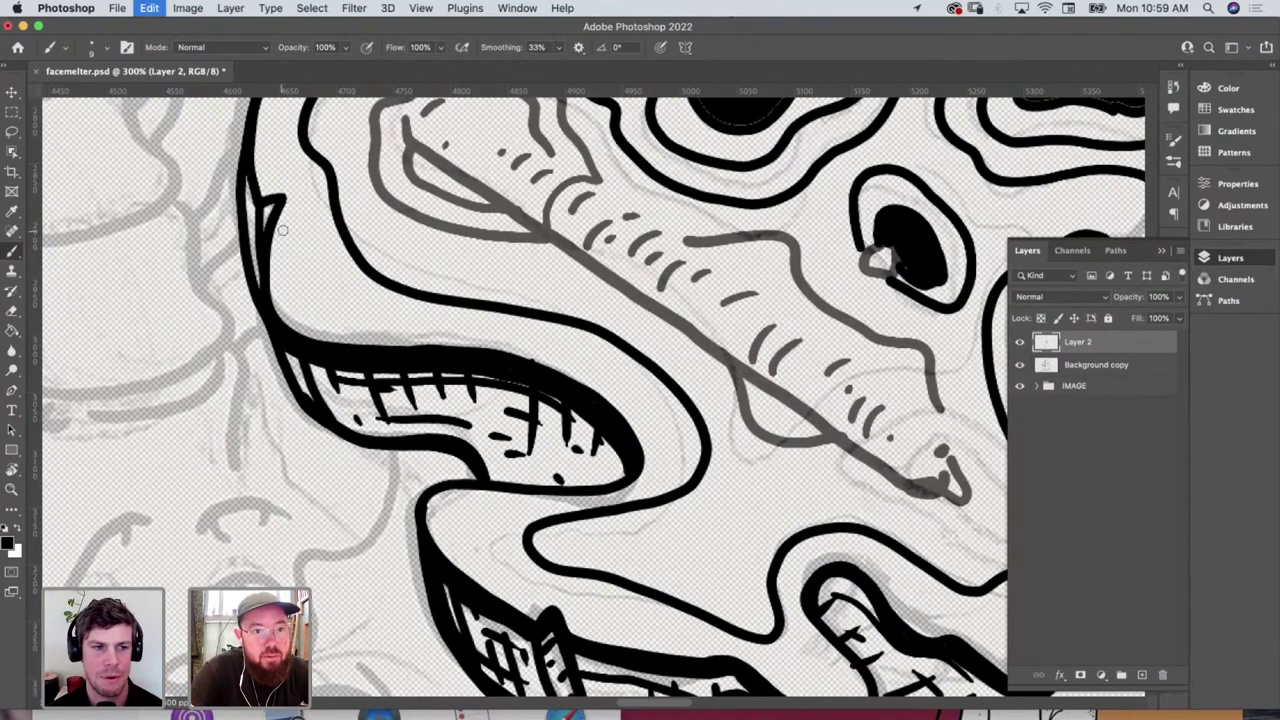
{"action": "left_click_drag", "start_coordinate": [276, 208], "coordinate": [258, 205]}
Thicken the rim and bottom edge of the slab piece behind the bone, and ink a contour line inside it
{"action": "scroll", "coordinate": [590, 390], "scroll_direction": "up", "scroll_amount": 3}
{"action": "scroll", "coordinate": [590, 390], "scroll_direction": "right", "scroll_amount": 3}
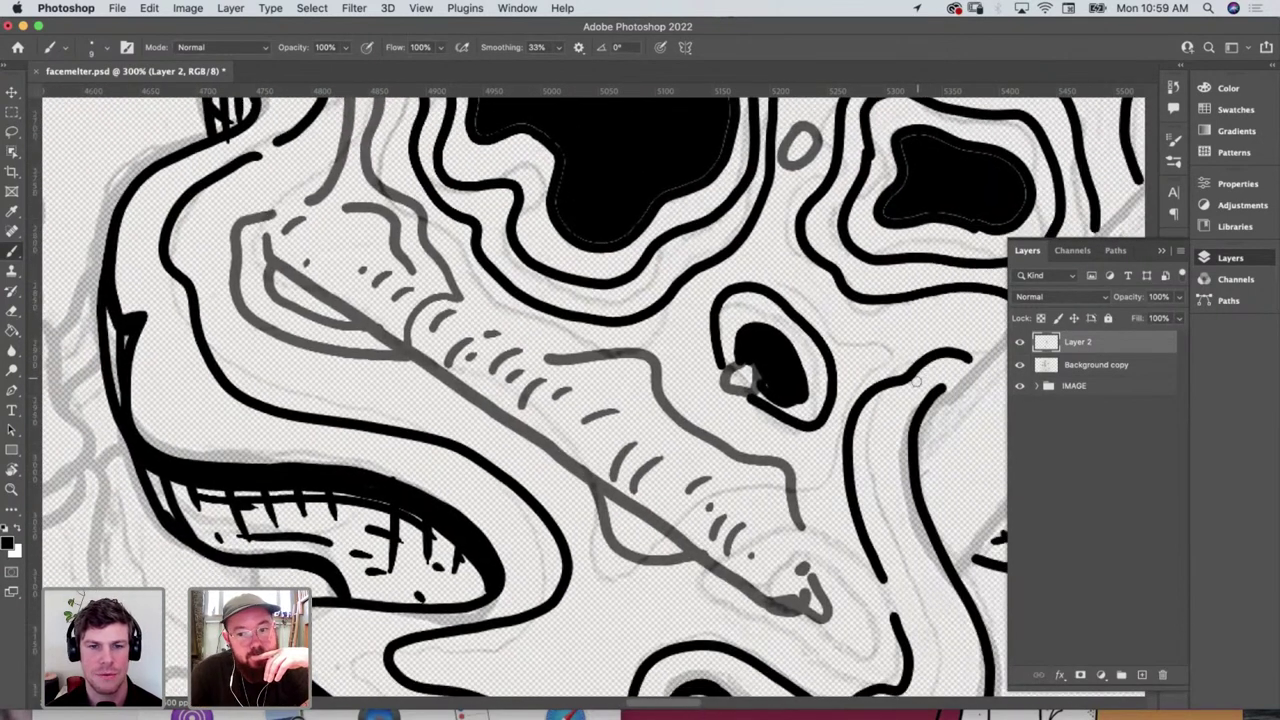
{"action": "key", "text": "z"}
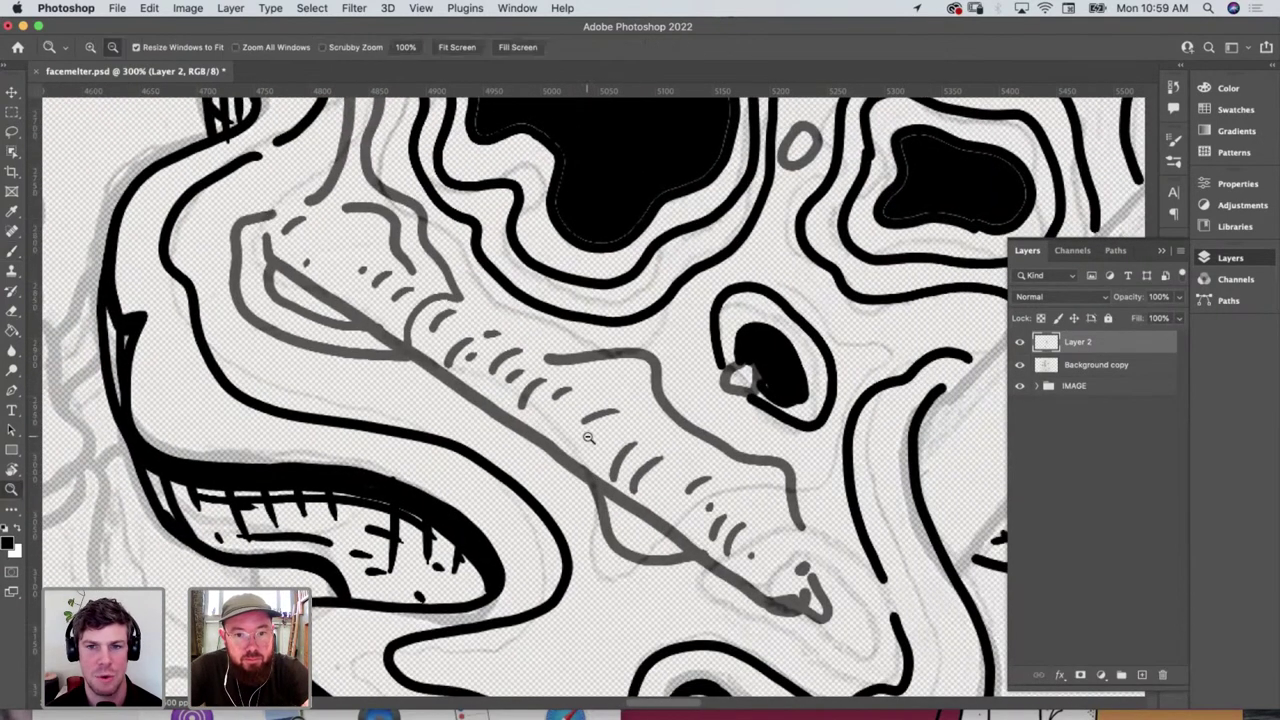
{"action": "left_click", "coordinate": [595, 450], "text": "alt"}
{"action": "left_click", "coordinate": [632, 483], "text": "alt"}
{"action": "left_click", "coordinate": [760, 455]}
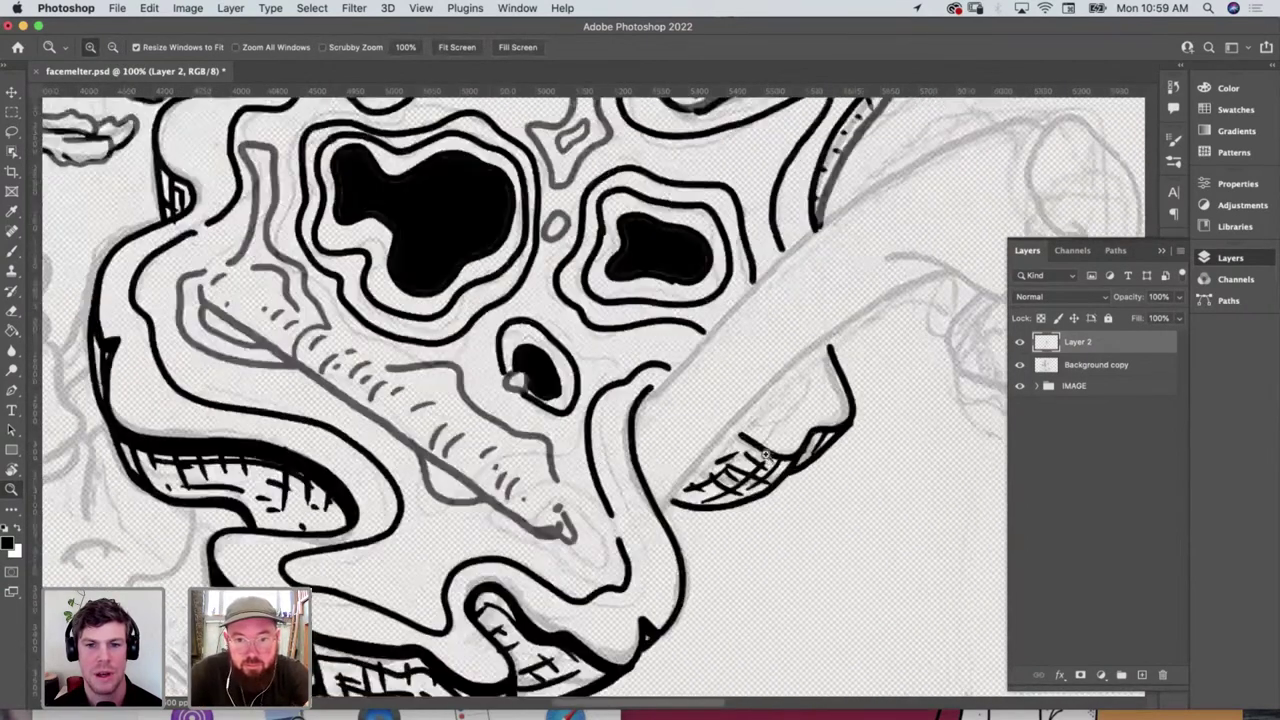
{"action": "left_click", "coordinate": [758, 460]}
{"action": "key", "text": "b"}
{"action": "mouse_move", "coordinate": [718, 432]}
{"action": "left_mouse_down"}
{"action": "mouse_move", "coordinate": [800, 472]}
{"action": "mouse_move", "coordinate": [873, 426]}
{"action": "left_mouse_up"}
{"action": "mouse_move", "coordinate": [632, 526]}
{"action": "left_mouse_down"}
{"action": "mouse_move", "coordinate": [738, 520]}
{"action": "mouse_move", "coordinate": [778, 498]}
{"action": "left_mouse_up"}
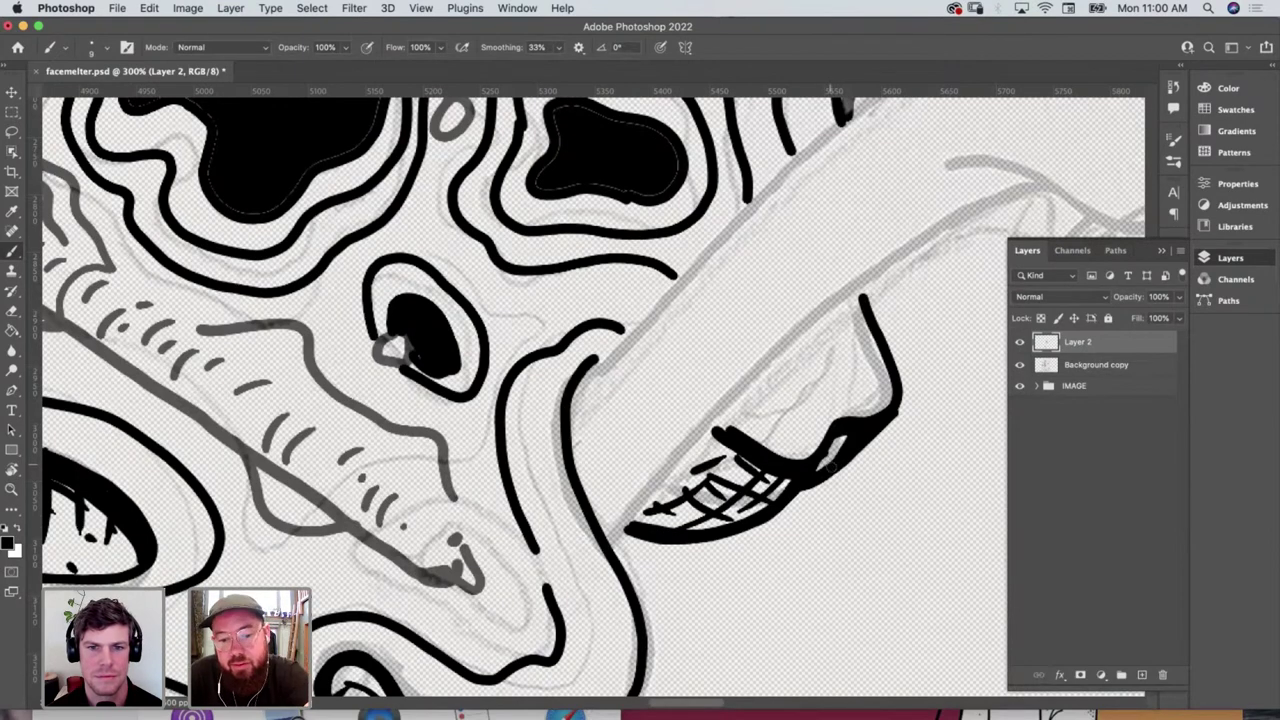
{"action": "mouse_move", "coordinate": [740, 402]}
{"action": "left_mouse_down"}
{"action": "mouse_move", "coordinate": [791, 426]}
{"action": "mouse_move", "coordinate": [818, 401]}
{"action": "mouse_move", "coordinate": [861, 394]}
{"action": "mouse_move", "coordinate": [845, 308]}
{"action": "left_mouse_up"}
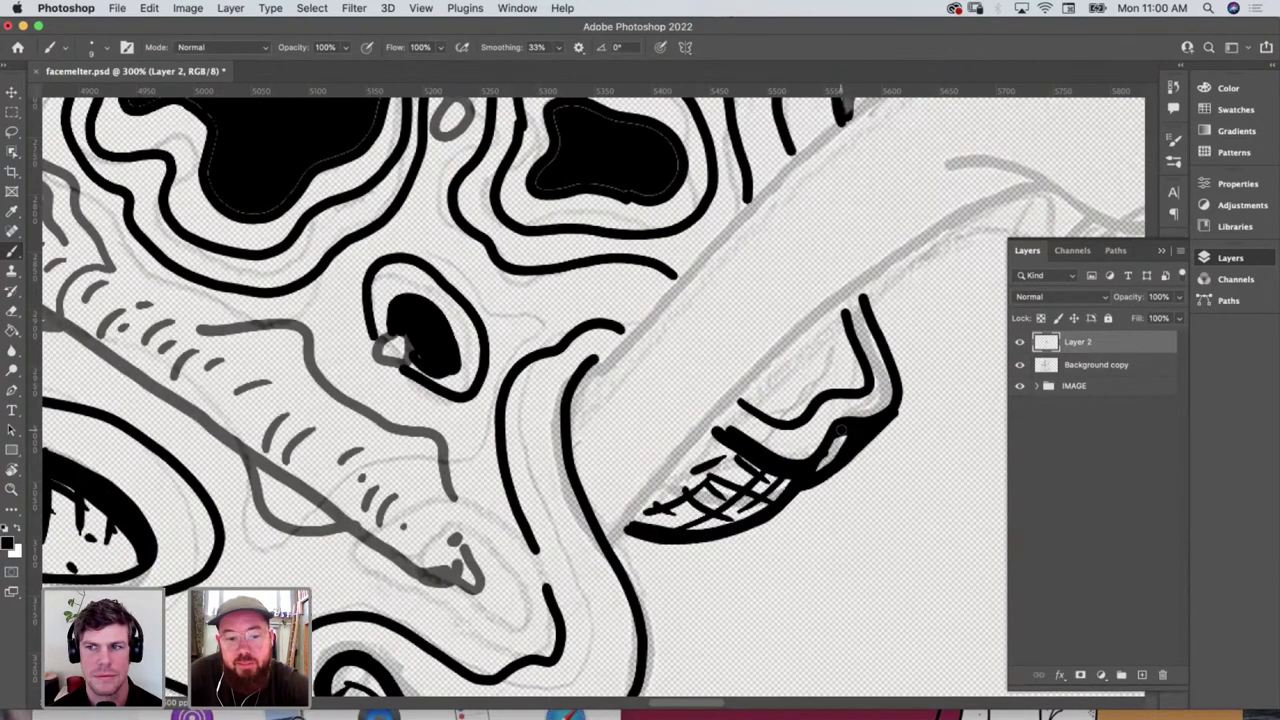
Ink both long edges of the shaft extending up and outward behind the slab's upper spike
{"action": "key", "text": "z"}
{"action": "left_click", "coordinate": [586, 382], "text": "alt"}
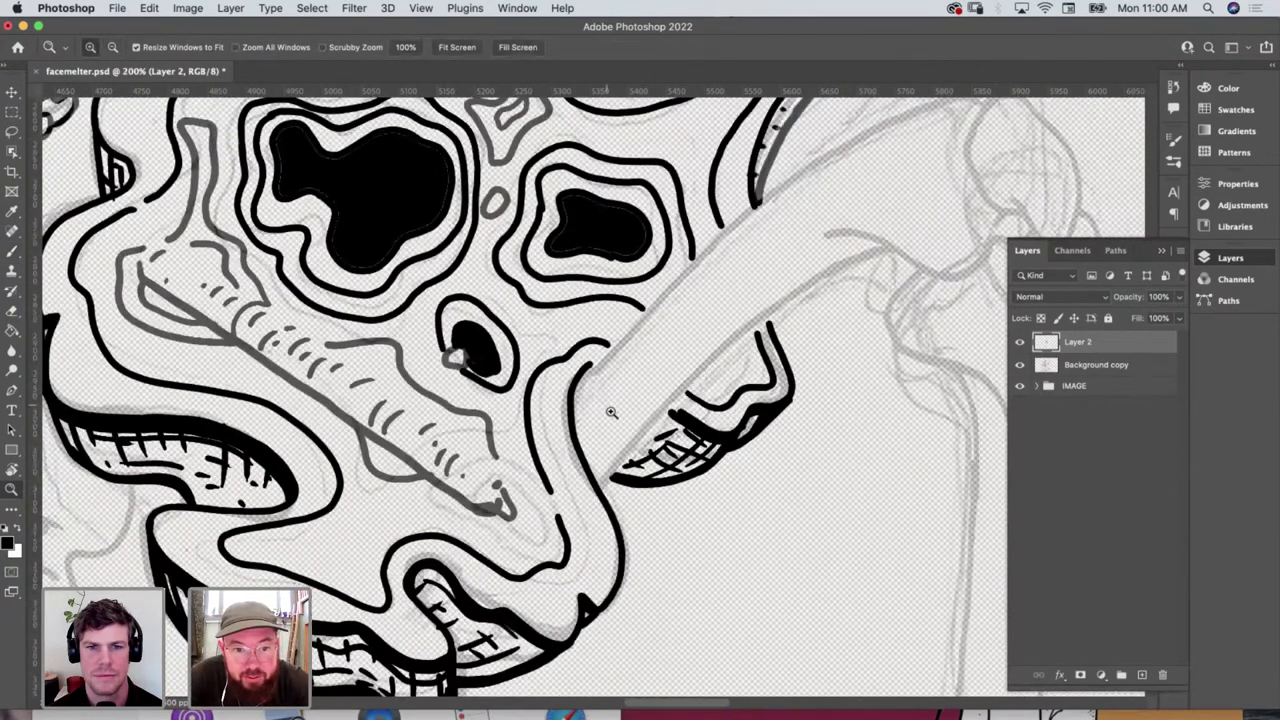
{"action": "scroll", "coordinate": [611, 412], "scroll_direction": "up", "scroll_amount": 2}
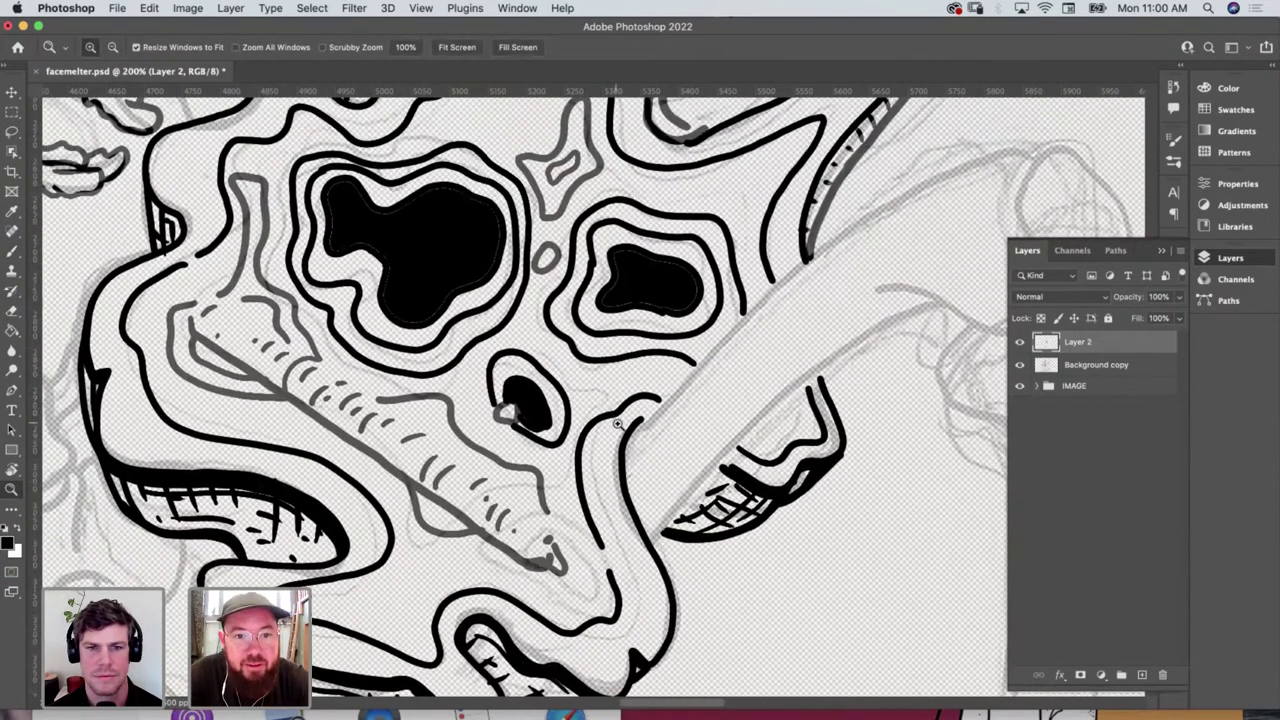
{"action": "scroll", "coordinate": [619, 425], "scroll_direction": "left", "scroll_amount": 3}
{"action": "scroll", "coordinate": [619, 425], "scroll_direction": "up", "scroll_amount": 2}
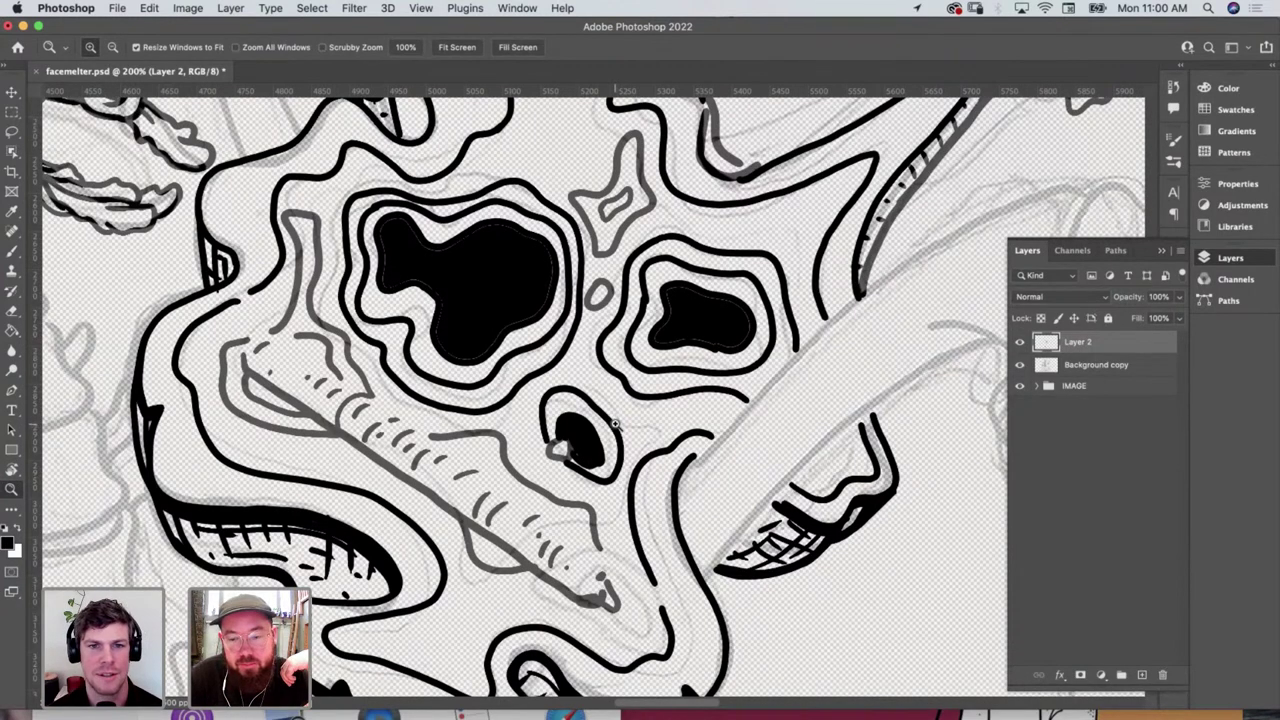
{"action": "scroll", "coordinate": [706, 501], "scroll_direction": "right", "scroll_amount": 10}
{"action": "scroll", "coordinate": [706, 501], "scroll_direction": "up", "scroll_amount": 9}
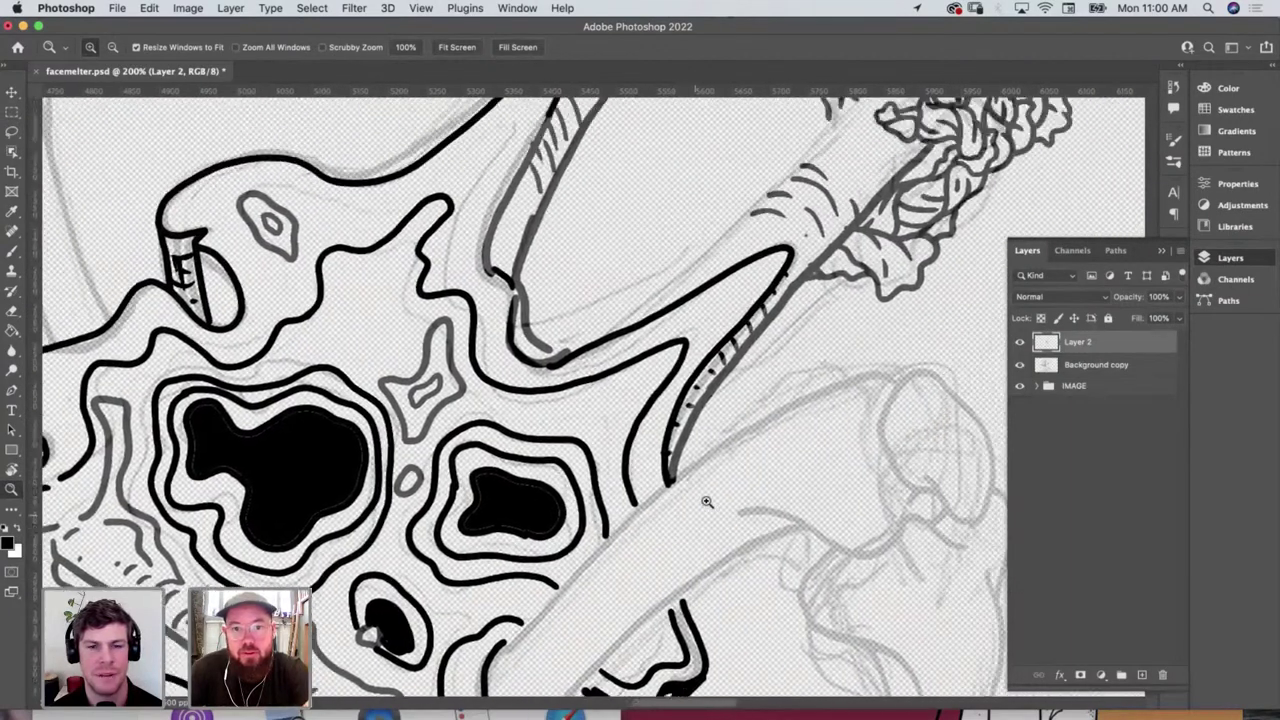
{"action": "scroll", "coordinate": [960, 287], "scroll_direction": "right", "scroll_amount": 14}
{"action": "scroll", "coordinate": [960, 287], "scroll_direction": "up", "scroll_amount": 13}
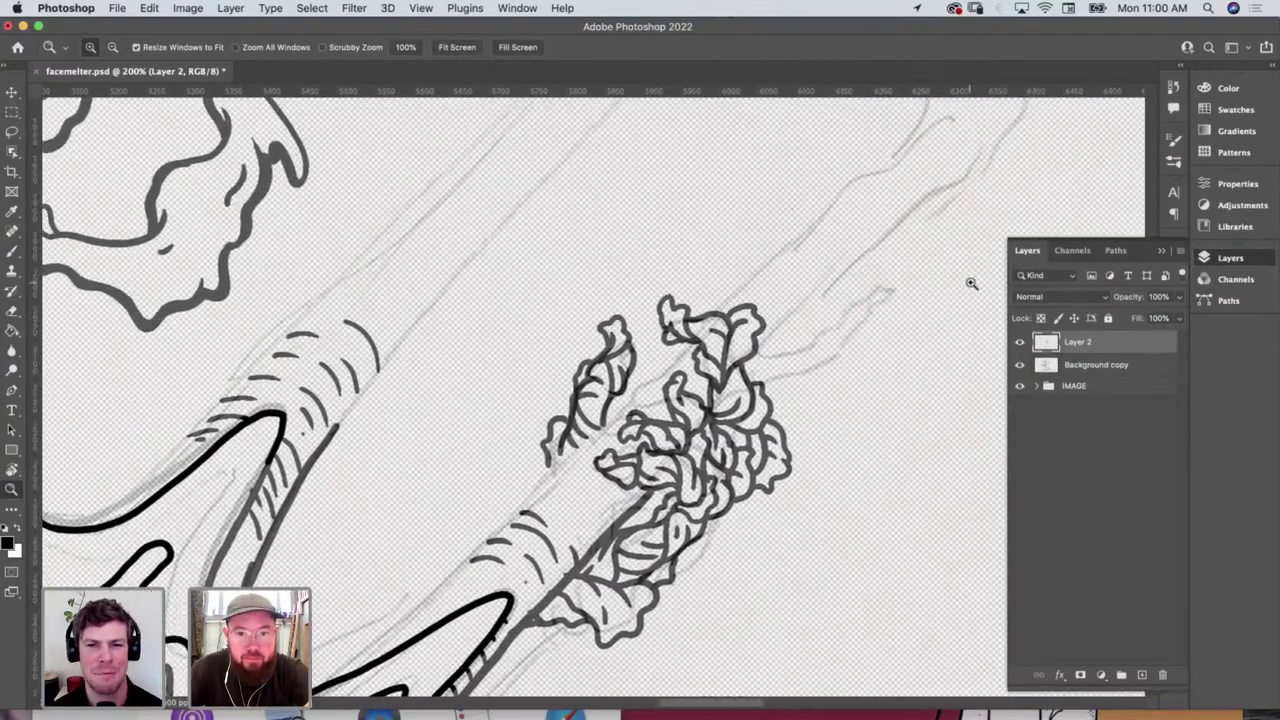
{"action": "scroll", "coordinate": [971, 283], "scroll_direction": "right", "scroll_amount": 2}
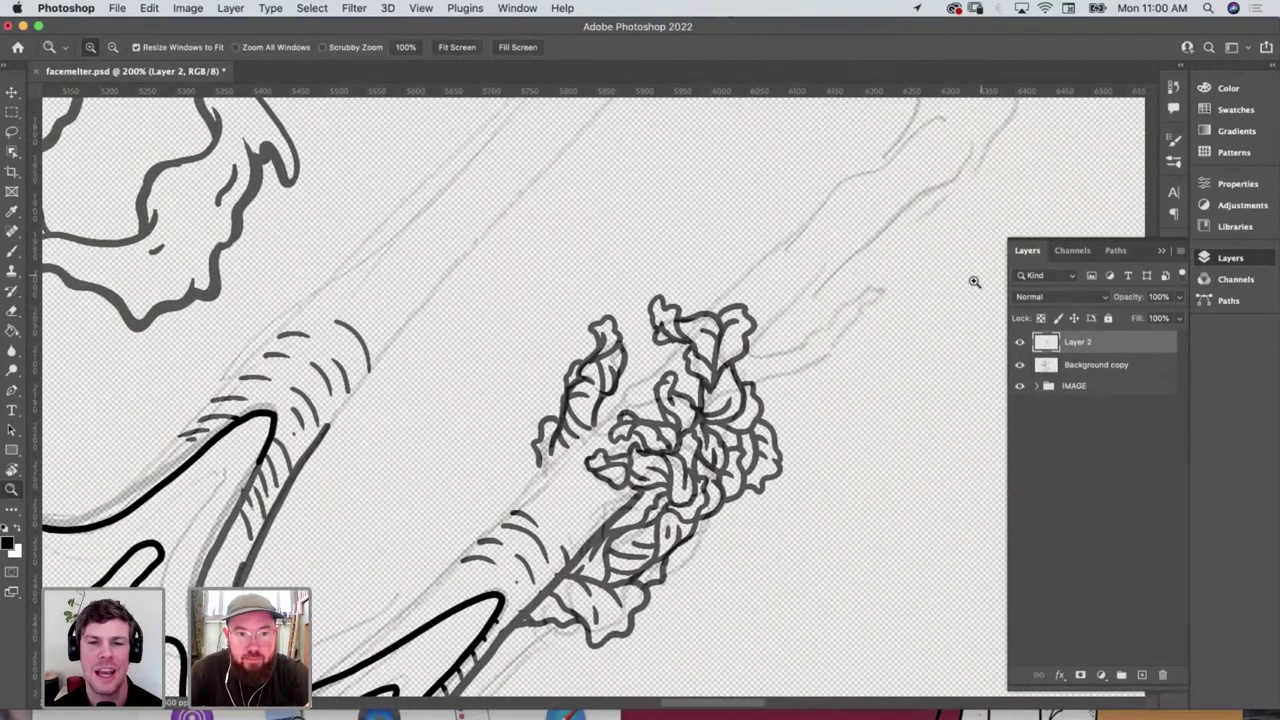
{"action": "scroll", "coordinate": [636, 462], "scroll_direction": "left", "scroll_amount": 10}
{"action": "scroll", "coordinate": [636, 462], "scroll_direction": "up", "scroll_amount": 4}
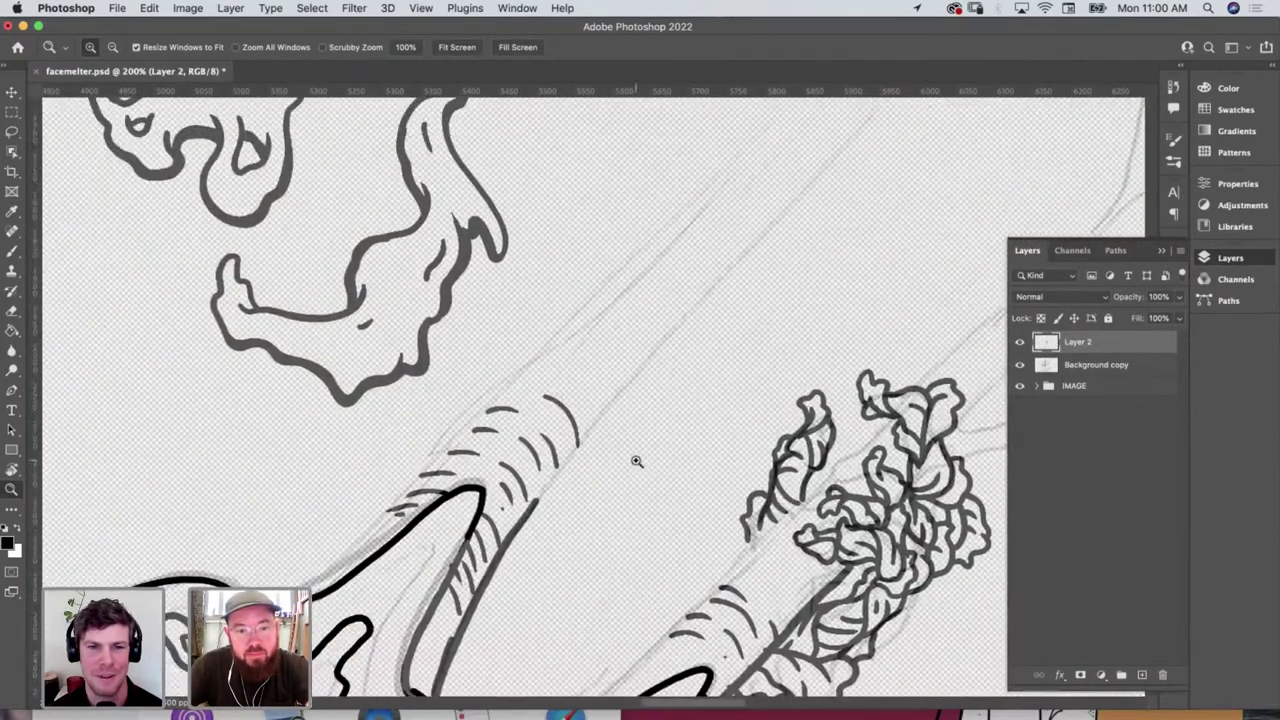
{"action": "key", "text": "b"}
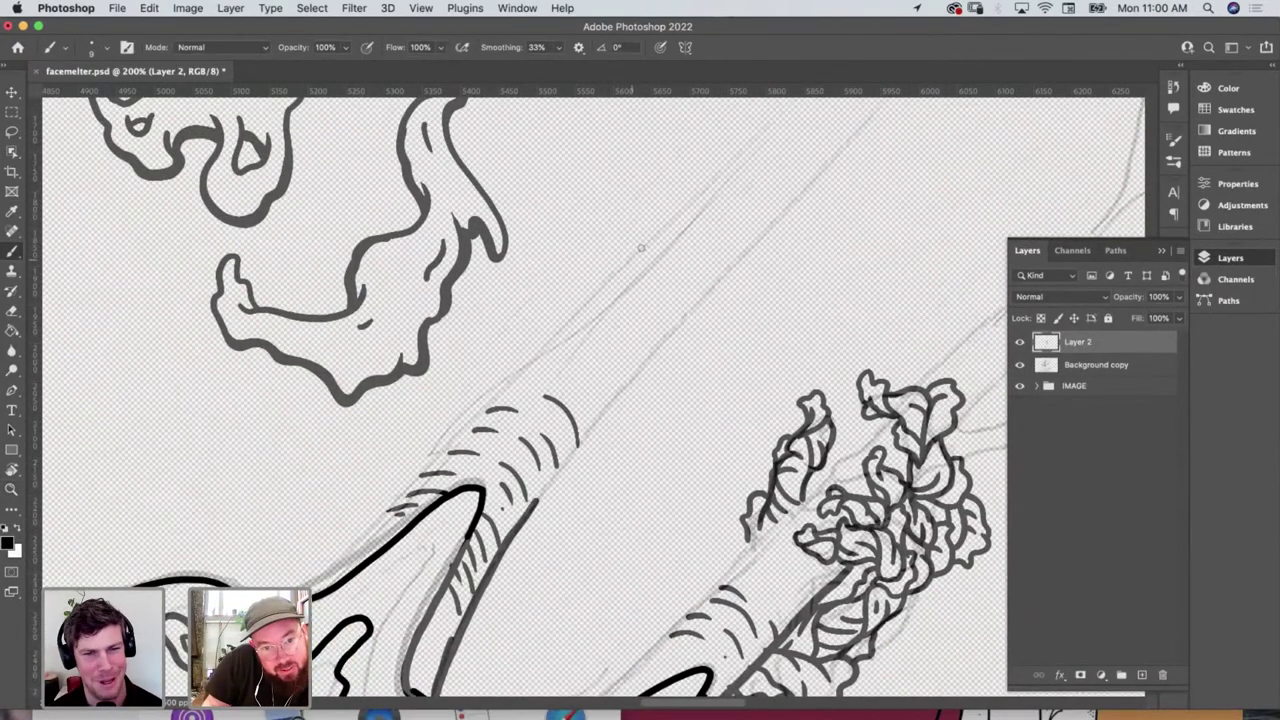
{"action": "left_click_drag", "start_coordinate": [671, 217], "coordinate": [313, 595]}
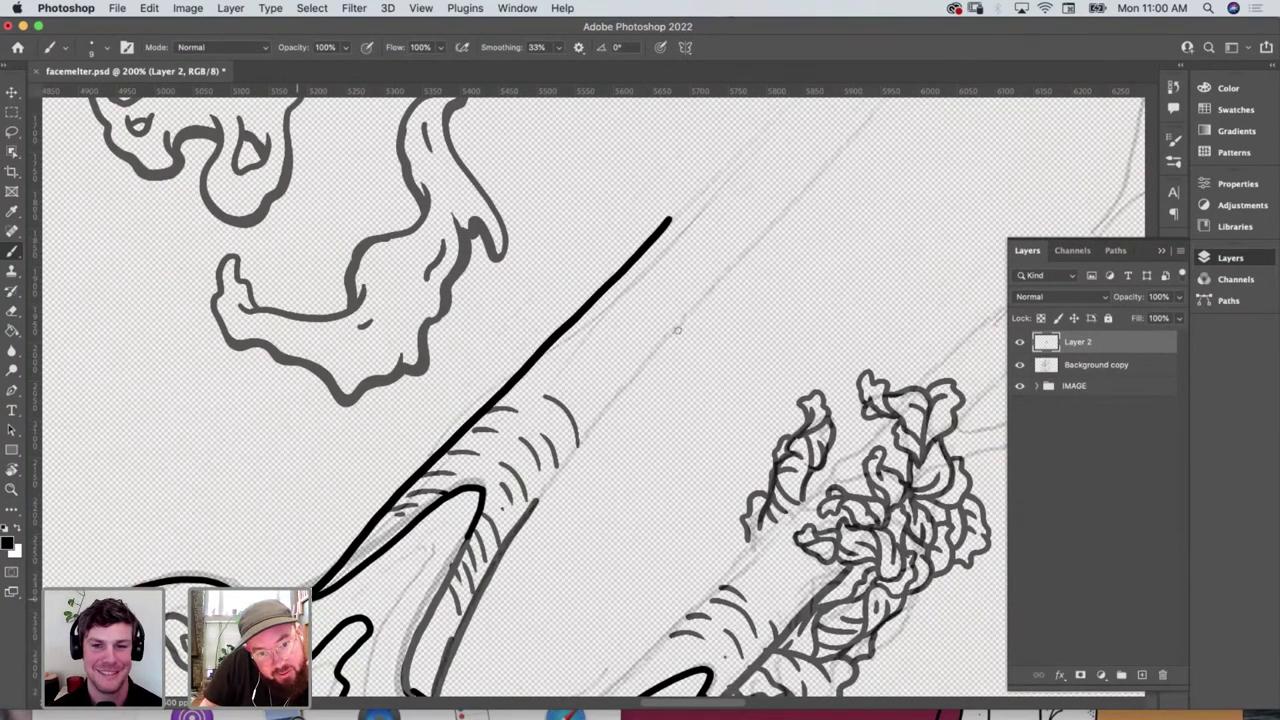
{"action": "left_click_drag", "start_coordinate": [660, 350], "coordinate": [725, 277]}
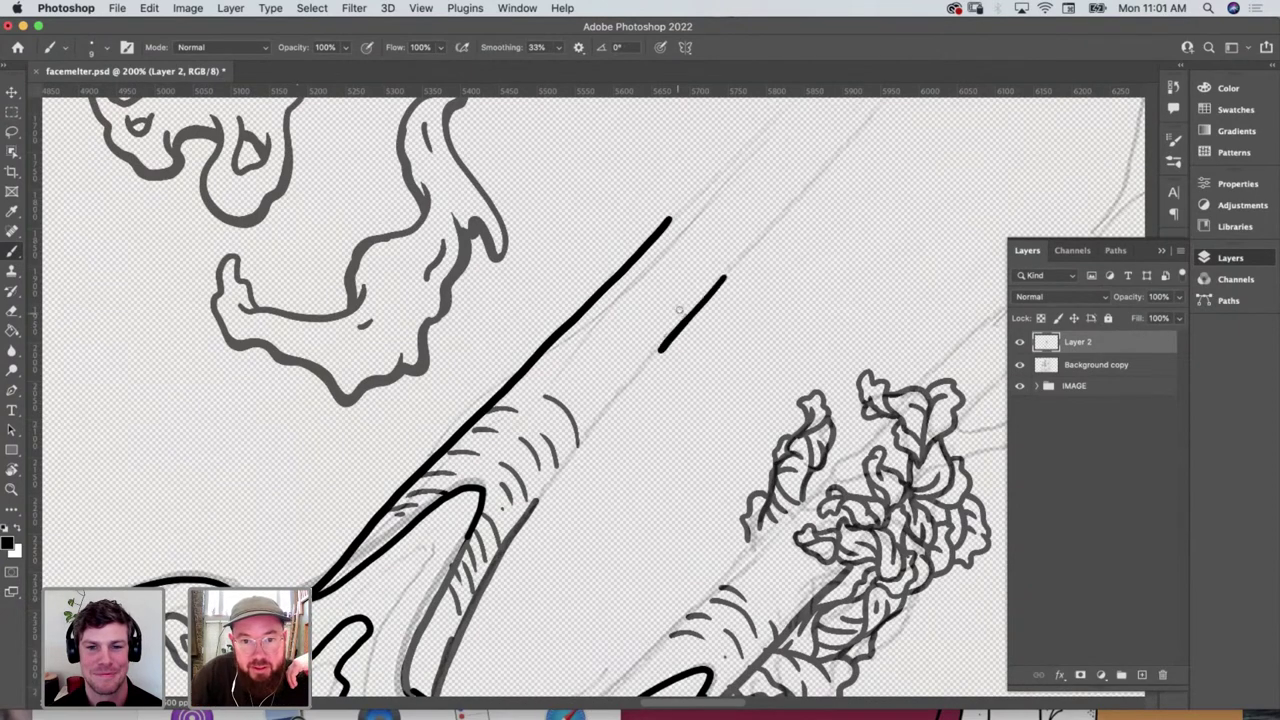
{"action": "left_click_drag", "start_coordinate": [660, 350], "coordinate": [537, 498]}
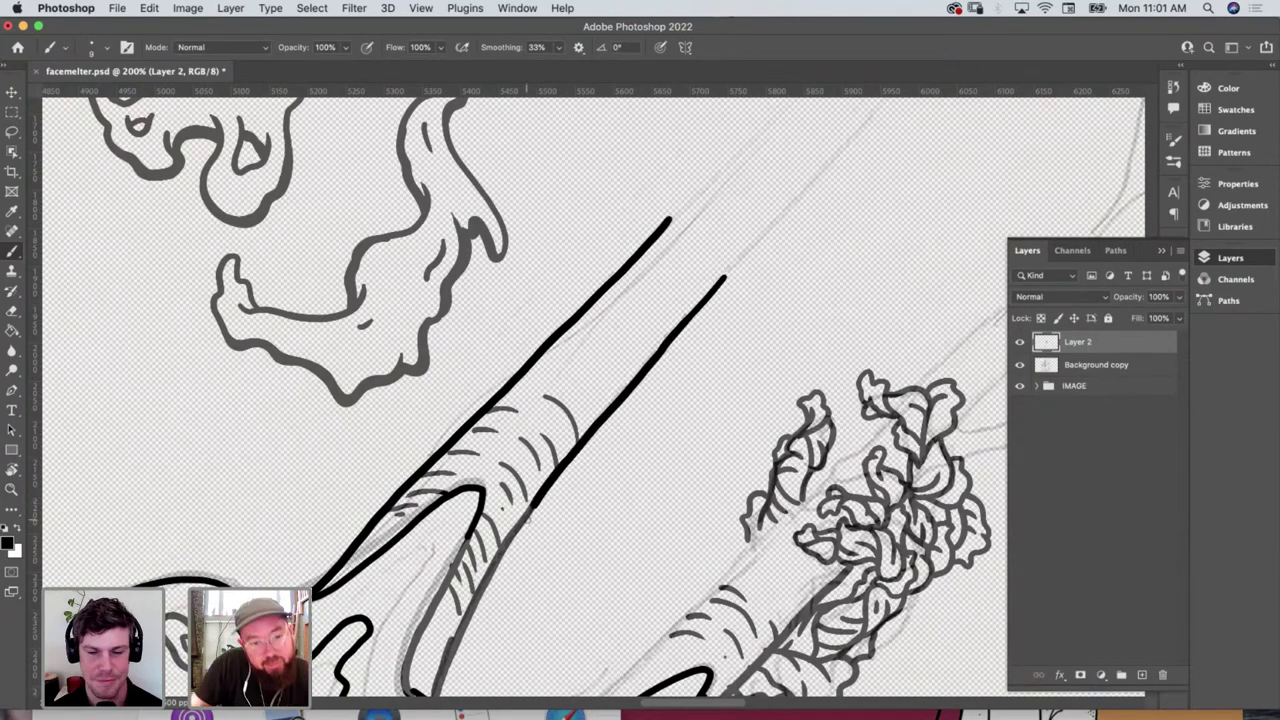
Examine the sketched ends beyond the two shafts and how the inked shaft meets the slab
{"action": "key", "text": "z"}
{"action": "key", "text": "super+minus"}
{"action": "key", "text": "super+minus"}
{"action": "key", "text": "super+minus"}
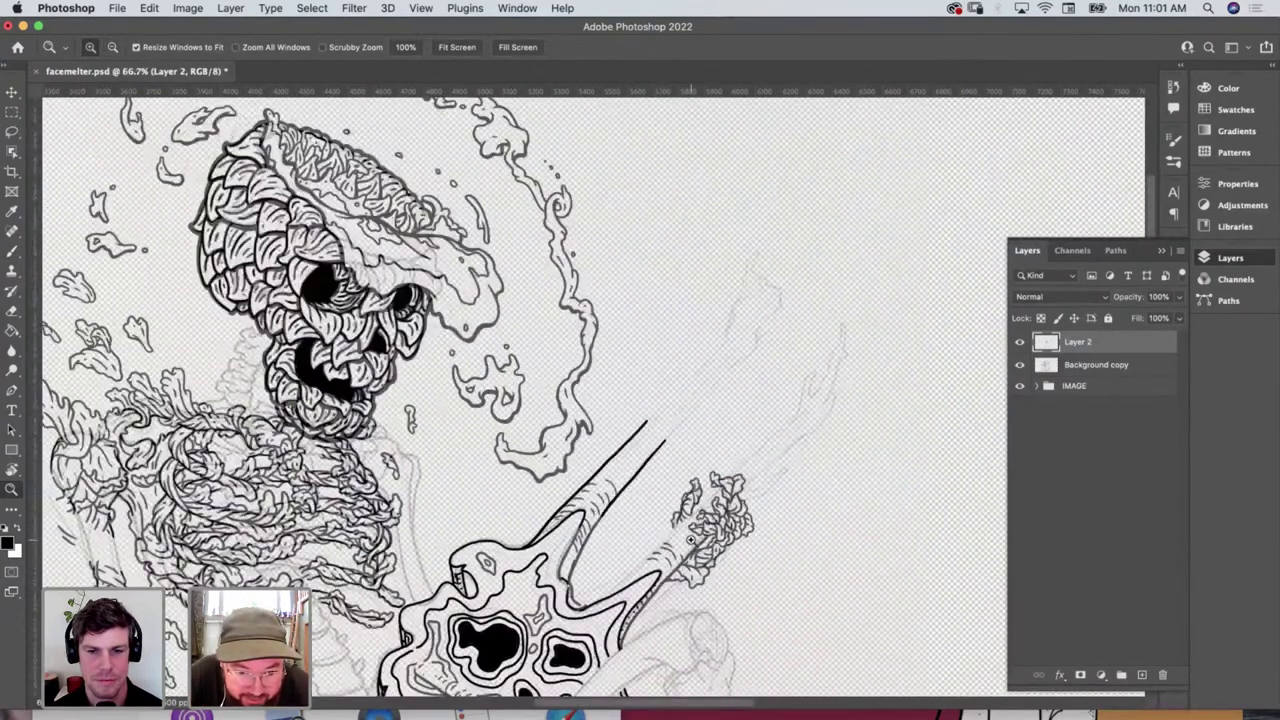
{"action": "scroll", "coordinate": [690, 540], "scroll_direction": "up", "scroll_amount": 3}
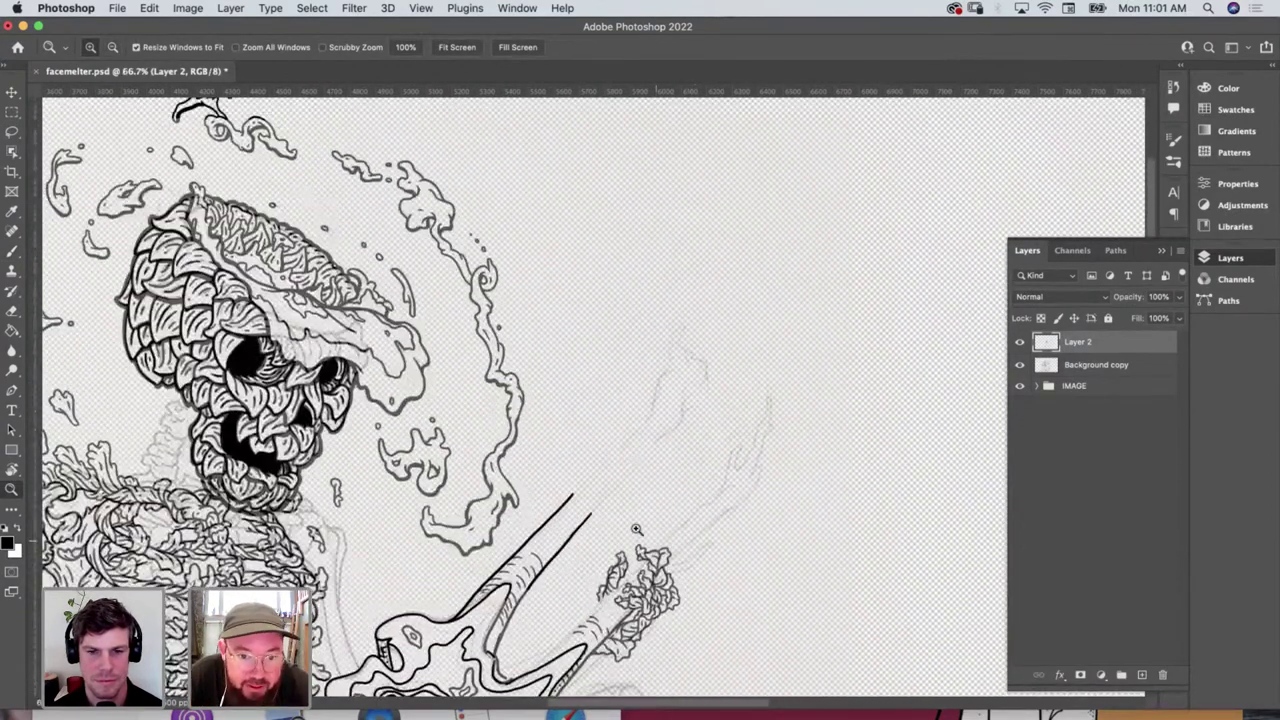
{"action": "scroll", "coordinate": [653, 522], "scroll_direction": "down", "scroll_amount": 1}
{"action": "left_click", "coordinate": [653, 522]}
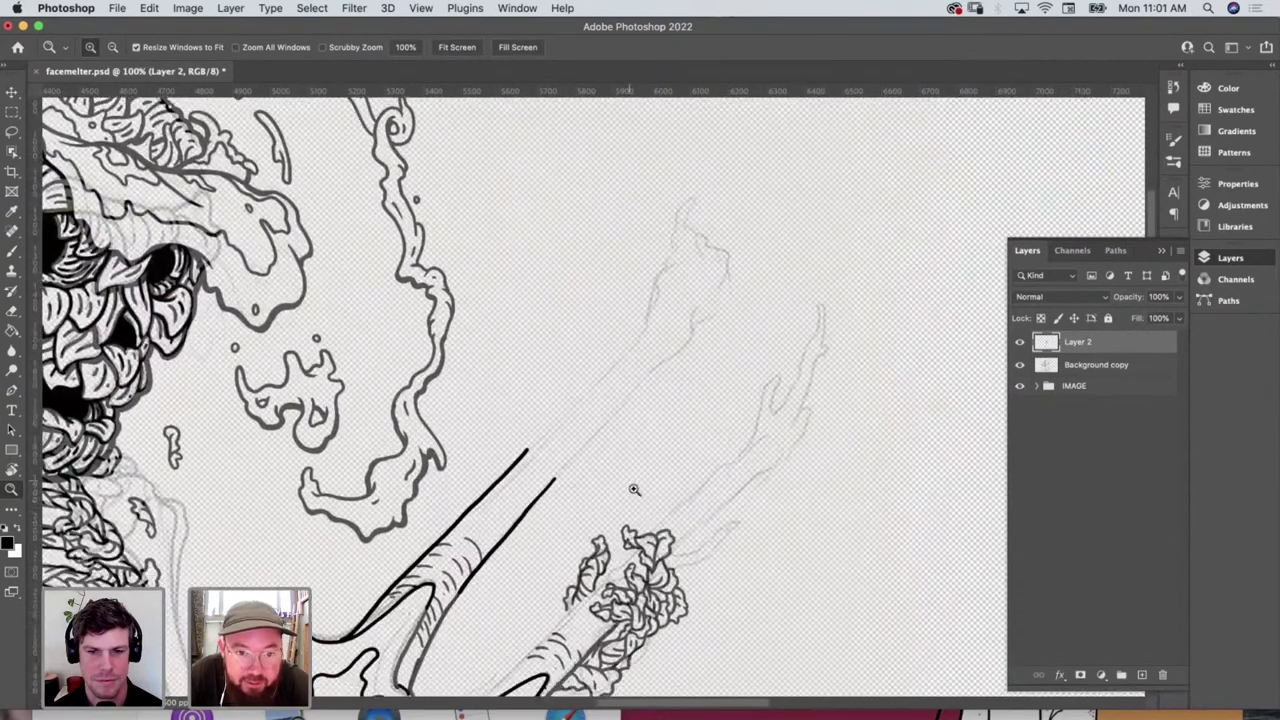
{"action": "left_click", "coordinate": [657, 520]}
{"action": "key", "text": "b"}
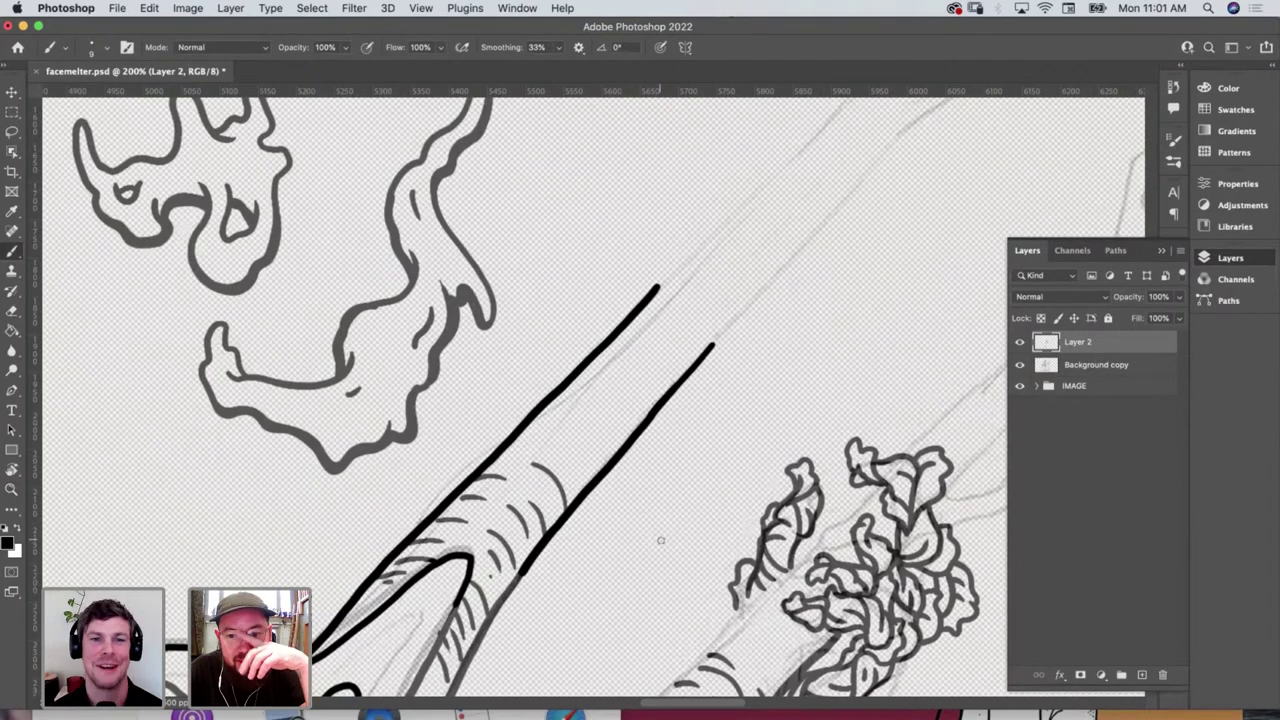
{"action": "key", "text": "z"}
{"action": "left_click", "coordinate": [741, 389], "text": "alt"}
{"action": "scroll", "coordinate": [752, 390], "scroll_direction": "down", "scroll_amount": 5}
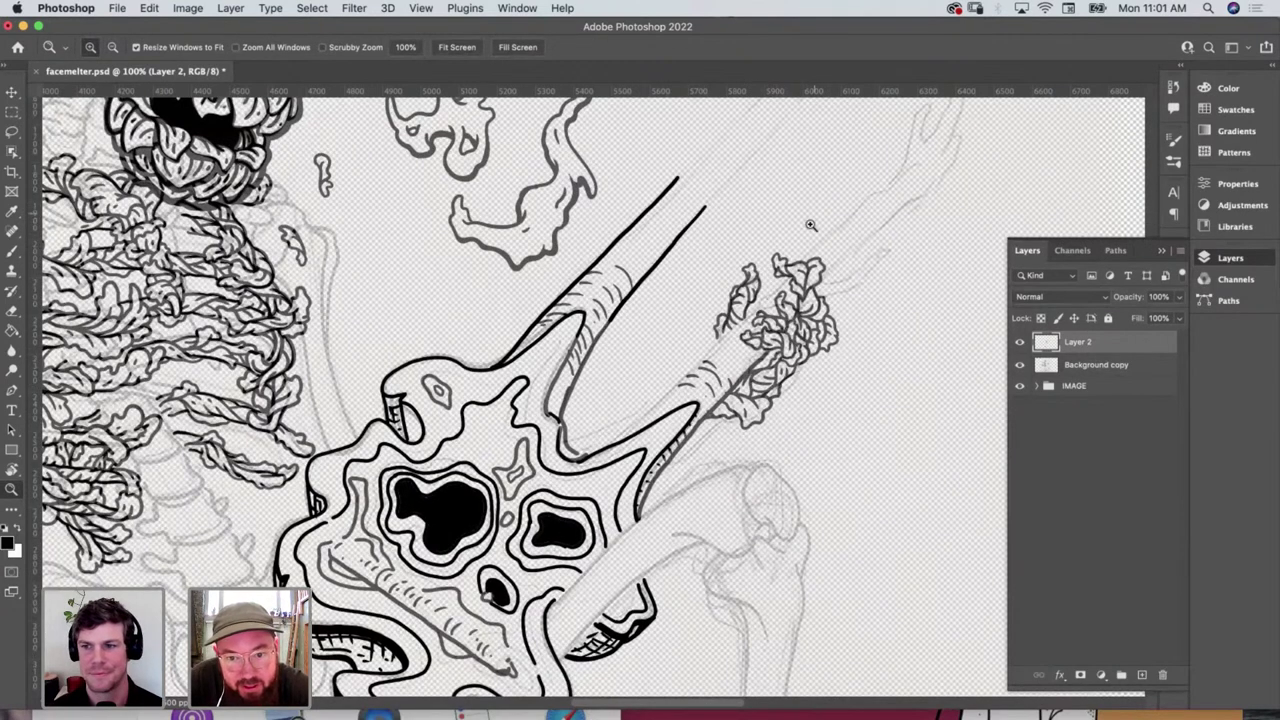
Examine the inked slab, the leafy cluster on the lower shaft, and the sketched branches continuing past both shafts
{"action": "scroll", "coordinate": [797, 258], "scroll_direction": "up", "scroll_amount": 5}
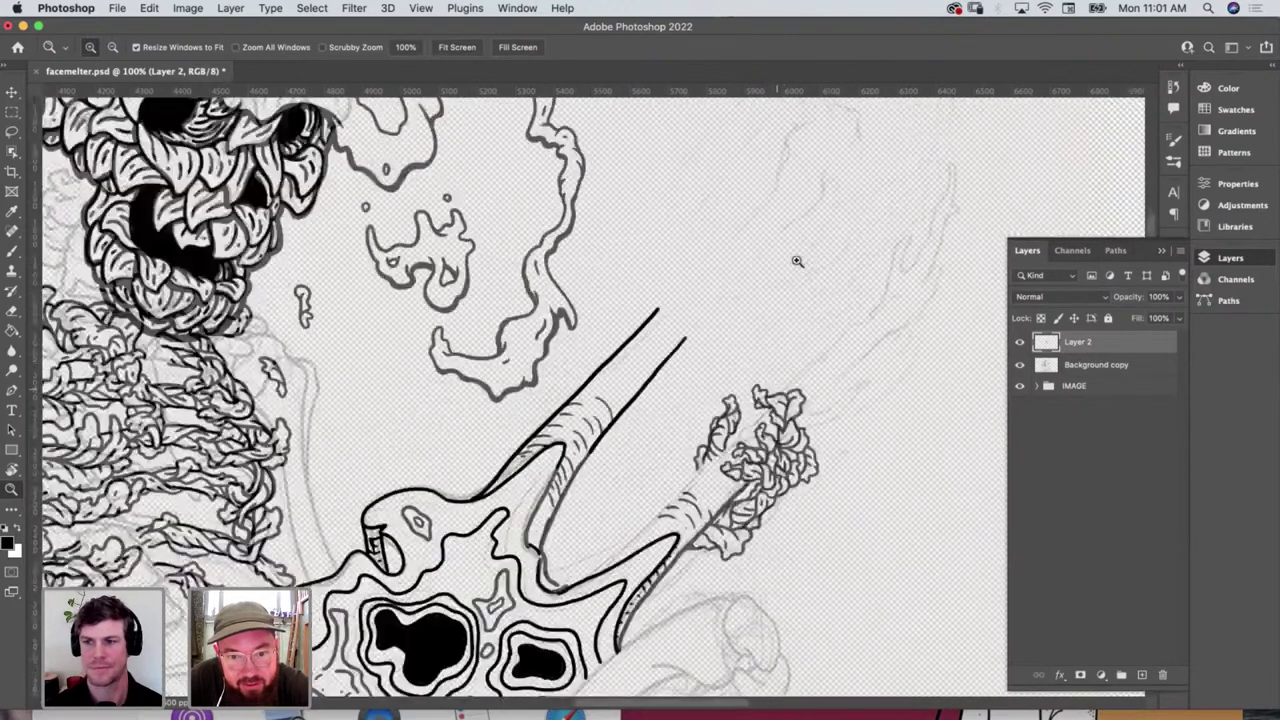
{"action": "scroll", "coordinate": [797, 258], "scroll_direction": "down", "scroll_amount": 7}
{"action": "scroll", "coordinate": [580, 387], "scroll_direction": "left", "scroll_amount": 3}
{"action": "scroll", "coordinate": [580, 387], "scroll_direction": "left", "scroll_amount": 2}
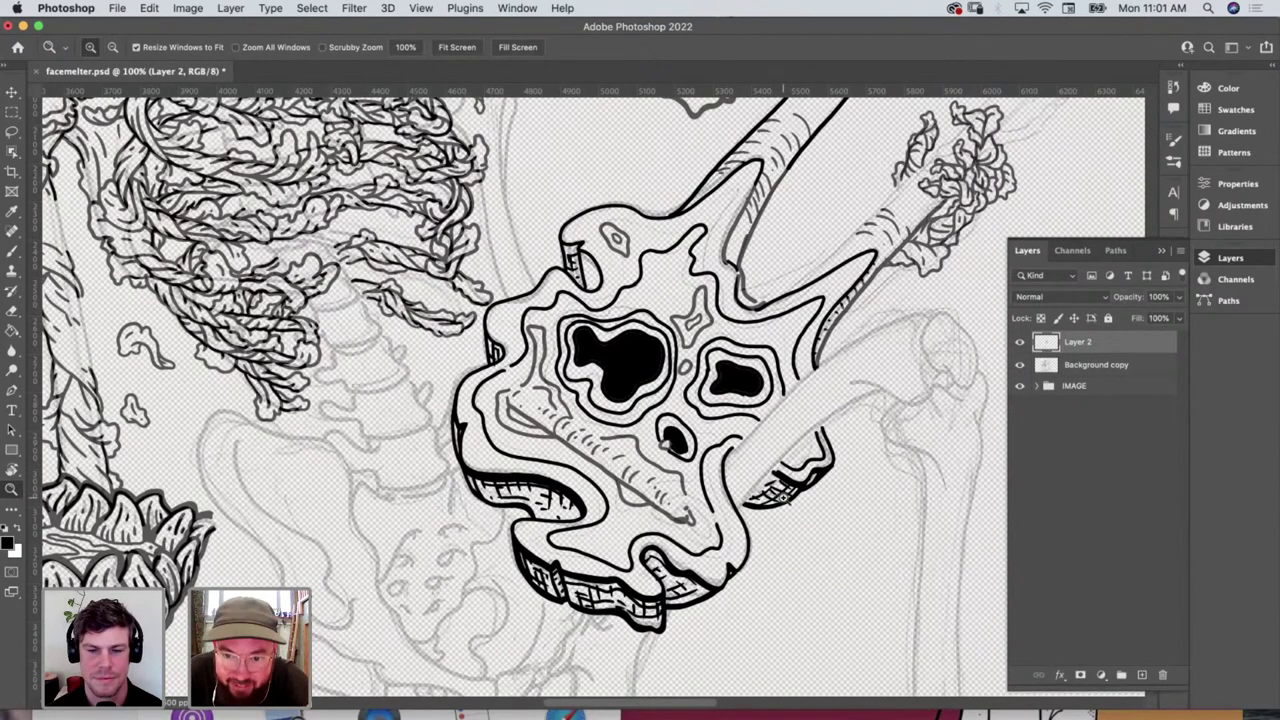
{"action": "scroll", "coordinate": [785, 497], "scroll_direction": "up", "scroll_amount": 5}
{"action": "scroll", "coordinate": [785, 497], "scroll_direction": "right", "scroll_amount": 4}
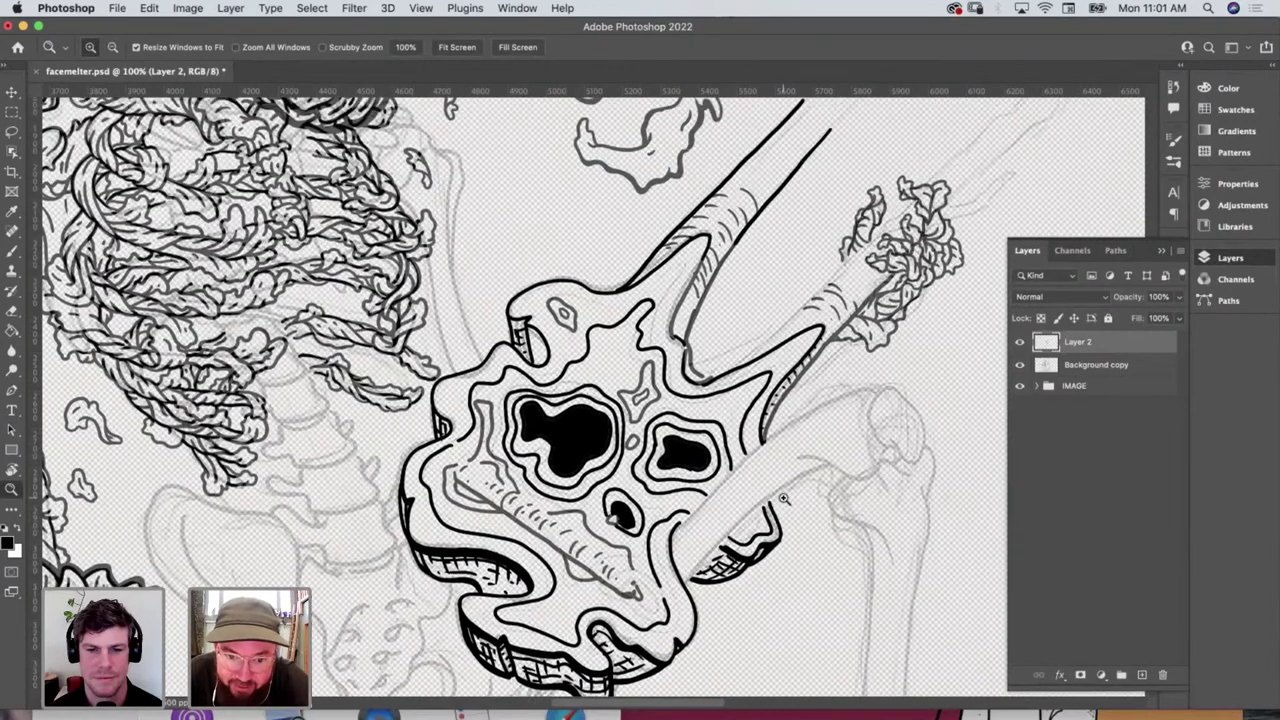
{"action": "scroll", "coordinate": [785, 497], "scroll_direction": "up", "scroll_amount": 5}
{"action": "scroll", "coordinate": [785, 497], "scroll_direction": "right", "scroll_amount": 5}
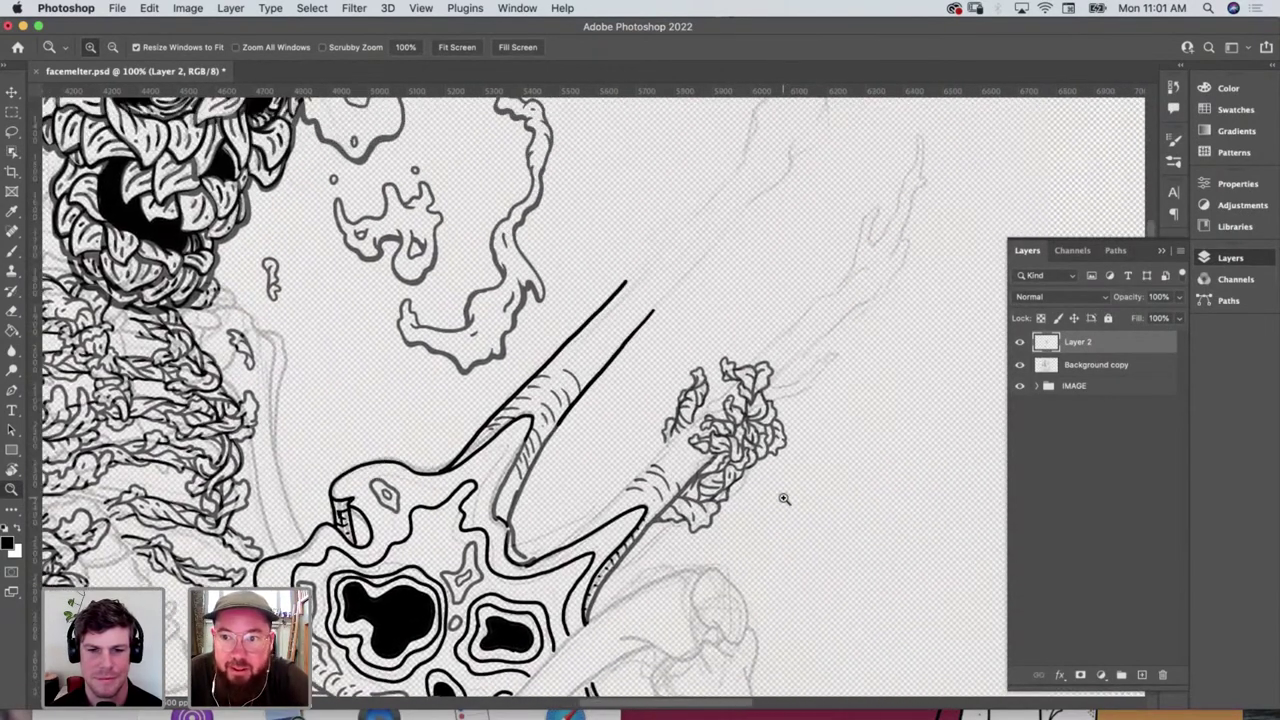
{"action": "scroll", "coordinate": [785, 497], "scroll_direction": "up", "scroll_amount": 2}
{"action": "scroll", "coordinate": [785, 497], "scroll_direction": "right", "scroll_amount": 2}
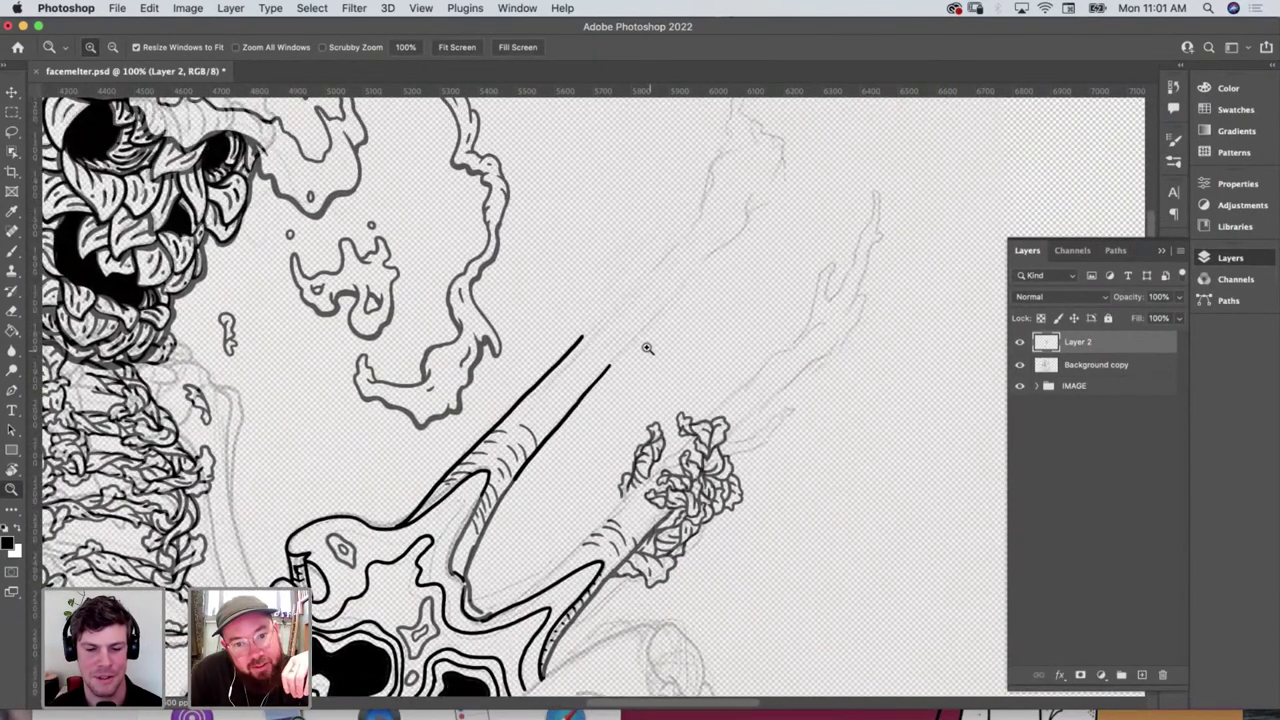
{"action": "scroll", "coordinate": [664, 388], "scroll_direction": "down", "scroll_amount": 2}
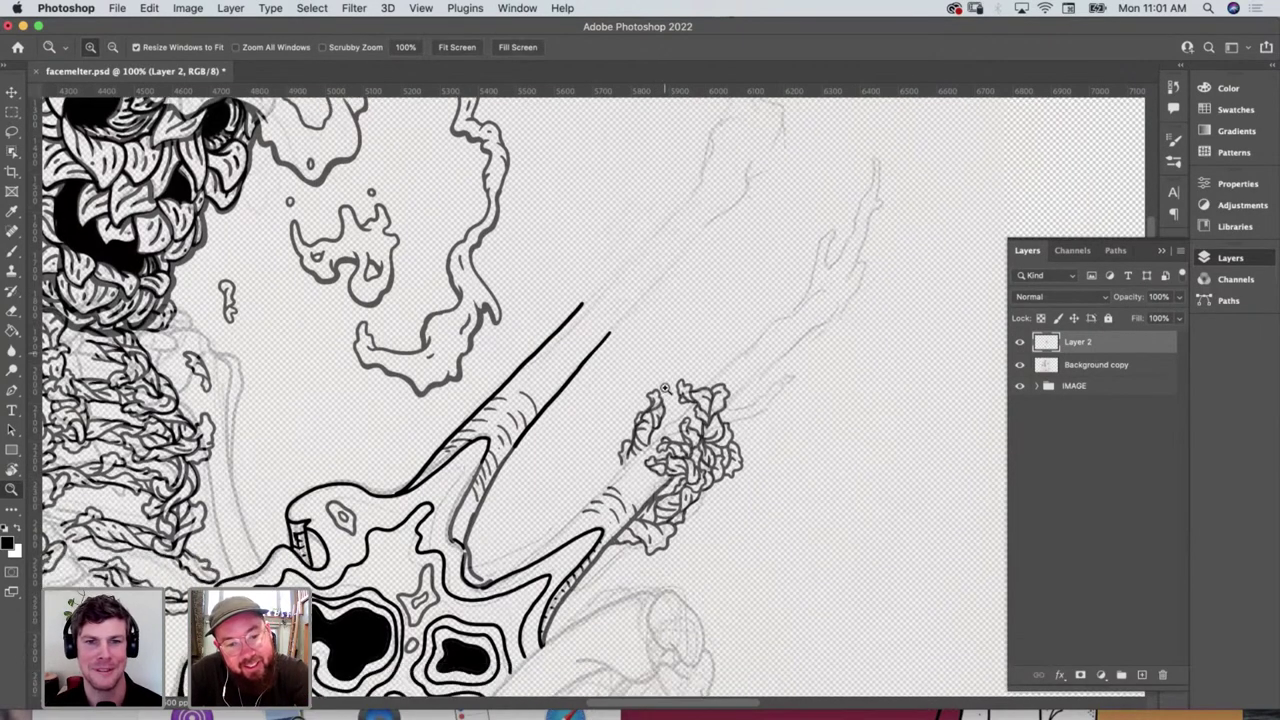
{"action": "scroll", "coordinate": [664, 388], "scroll_direction": "down", "scroll_amount": 8}
{"action": "scroll", "coordinate": [664, 388], "scroll_direction": "left", "scroll_amount": 3}
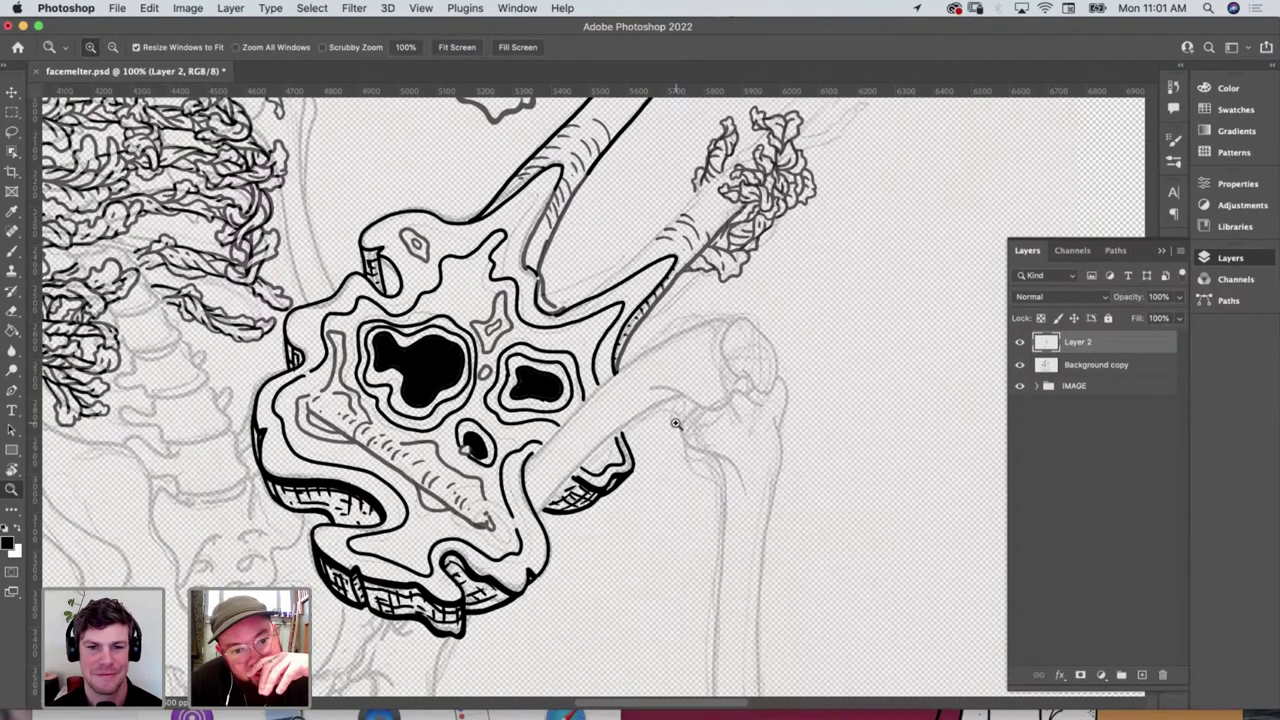
{"action": "scroll", "coordinate": [676, 424], "scroll_direction": "right", "scroll_amount": 1}
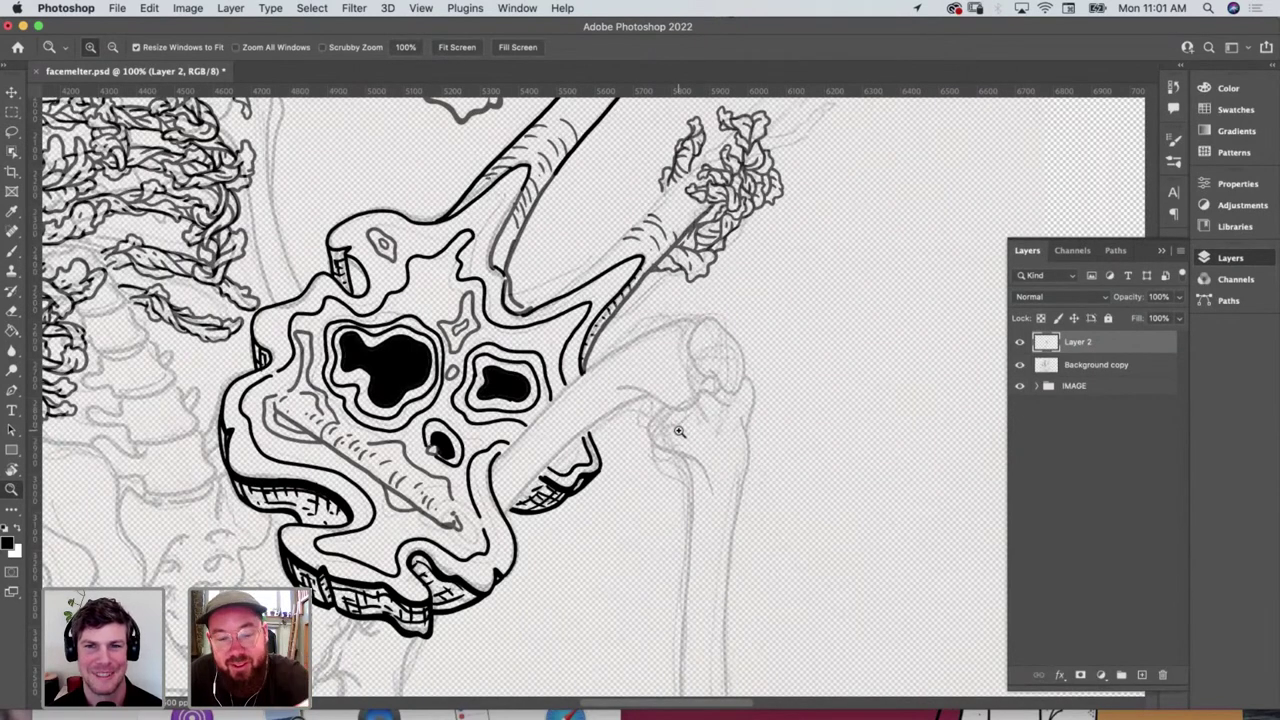
{"action": "scroll", "coordinate": [679, 431], "scroll_direction": "up", "scroll_amount": 10}
{"action": "scroll", "coordinate": [679, 431], "scroll_direction": "right", "scroll_amount": 4}
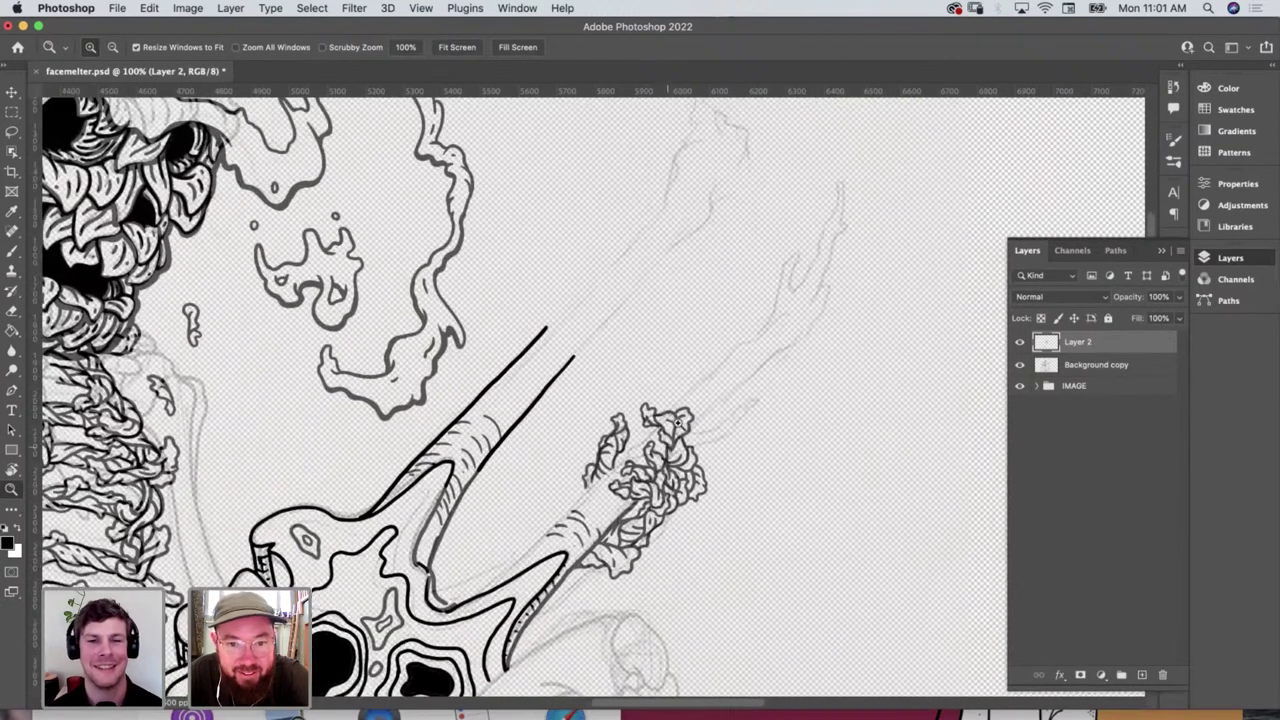
Ink a jagged, splintered break across the open outer end of the upper shaft with the Brush tool
{"action": "left_click", "coordinate": [621, 328]}
{"action": "scroll", "coordinate": [657, 363], "scroll_direction": "left", "scroll_amount": 3}
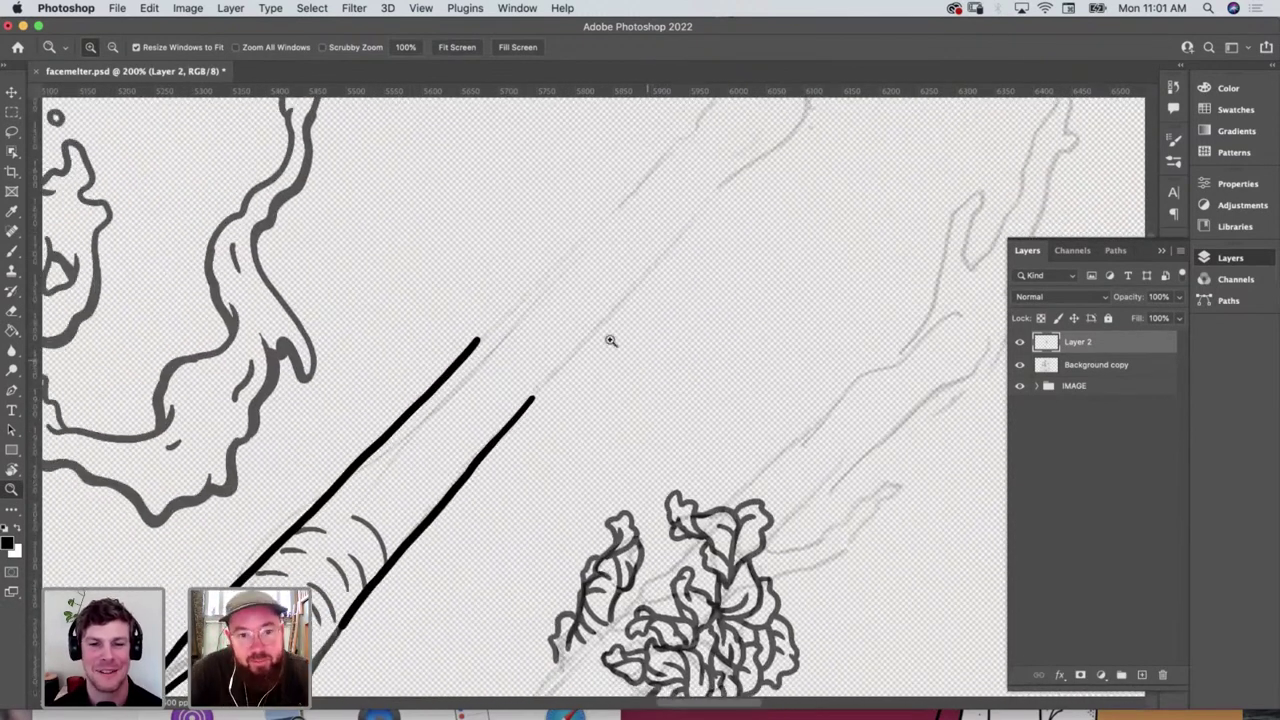
{"action": "key", "text": "b"}
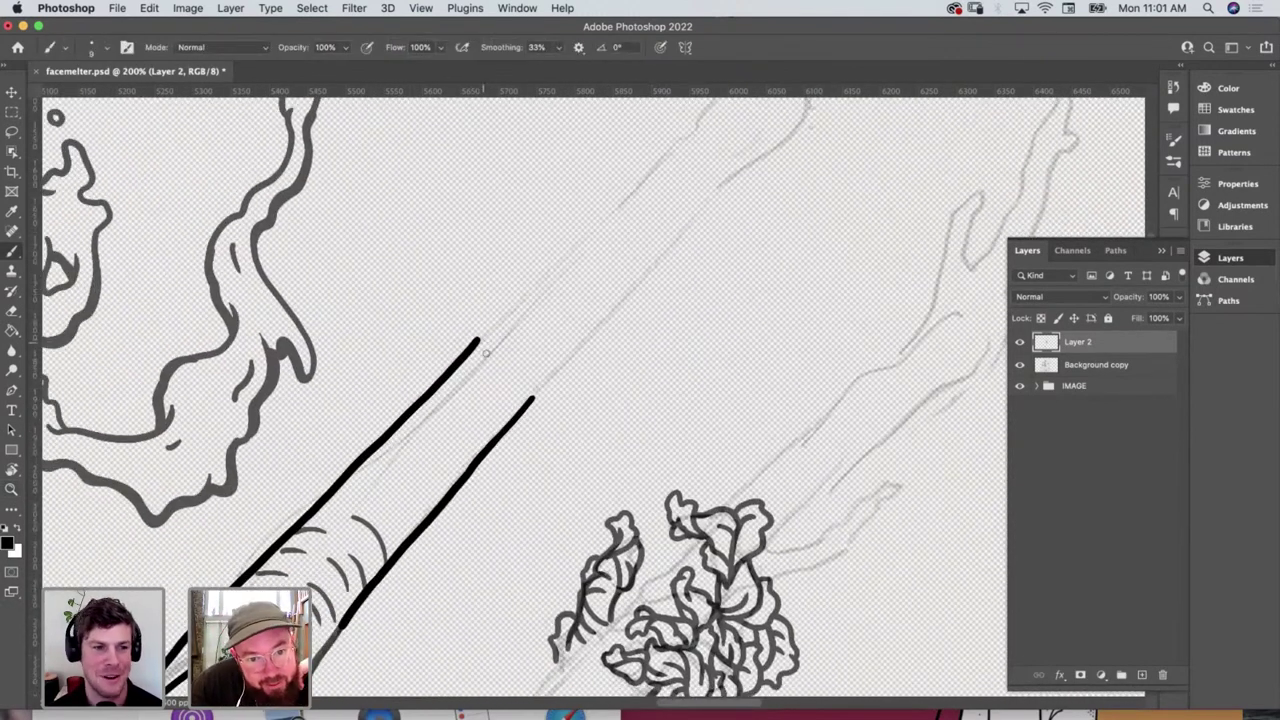
{"action": "mouse_move", "coordinate": [477, 342]}
{"action": "left_mouse_down"}
{"action": "mouse_move", "coordinate": [480, 314]}
{"action": "mouse_move", "coordinate": [509, 298]}
{"action": "mouse_move", "coordinate": [486, 410]}
{"action": "mouse_move", "coordinate": [556, 394]}
{"action": "mouse_move", "coordinate": [536, 402]}
{"action": "left_mouse_up"}
{"action": "left_click_drag", "start_coordinate": [508, 302], "coordinate": [494, 400]}
Thicken the lower edge of the upper shaft from its splintered end down to the notch where it joins the slab
{"action": "scroll", "coordinate": [548, 303], "scroll_direction": "down", "scroll_amount": 4}
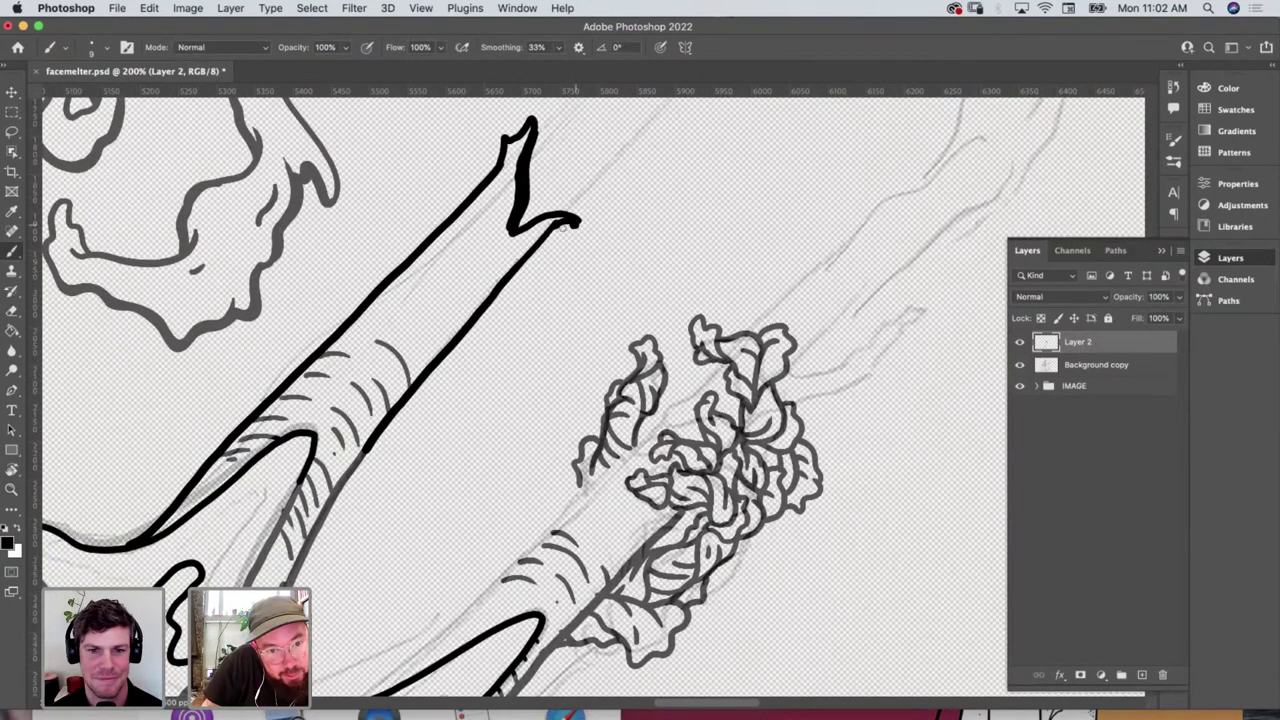
{"action": "left_click_drag", "start_coordinate": [566, 226], "coordinate": [381, 446]}
{"action": "scroll", "coordinate": [381, 446], "scroll_direction": "down", "scroll_amount": 3}
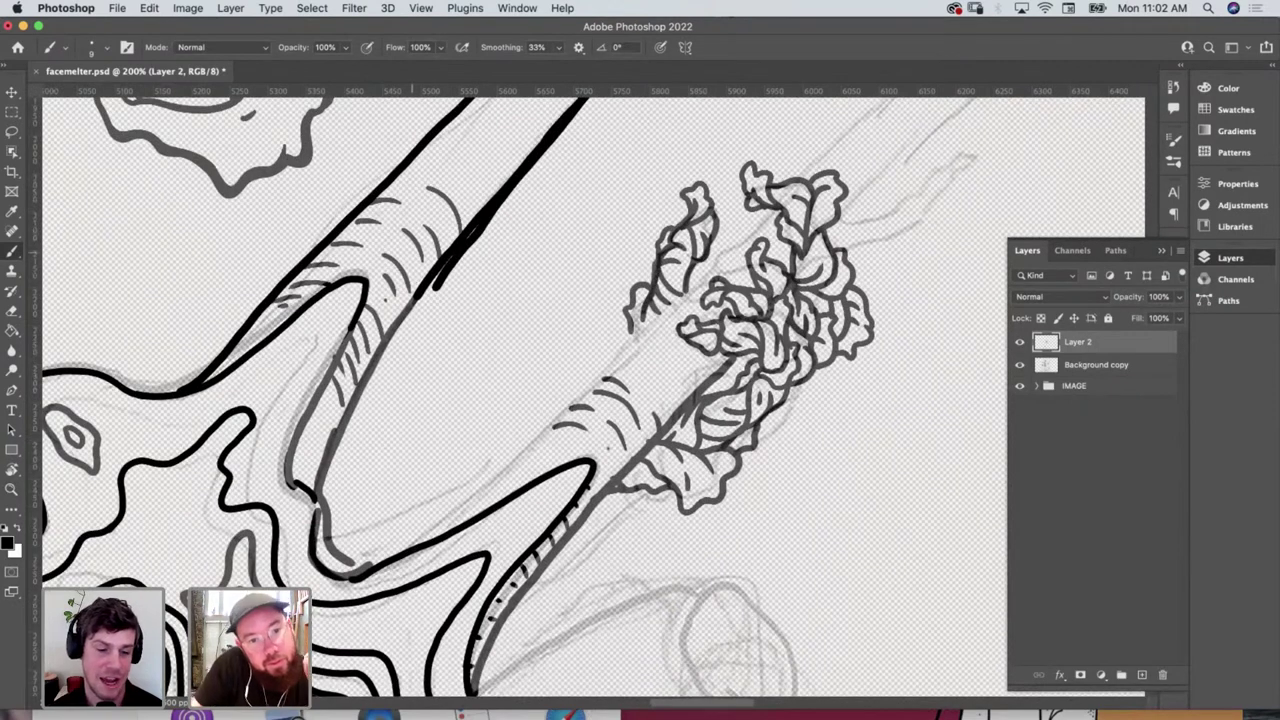
{"action": "mouse_move", "coordinate": [430, 288]}
{"action": "left_mouse_down"}
{"action": "mouse_move", "coordinate": [324, 501]}
{"action": "mouse_move", "coordinate": [352, 396]}
{"action": "mouse_move", "coordinate": [420, 296]}
{"action": "left_mouse_up"}
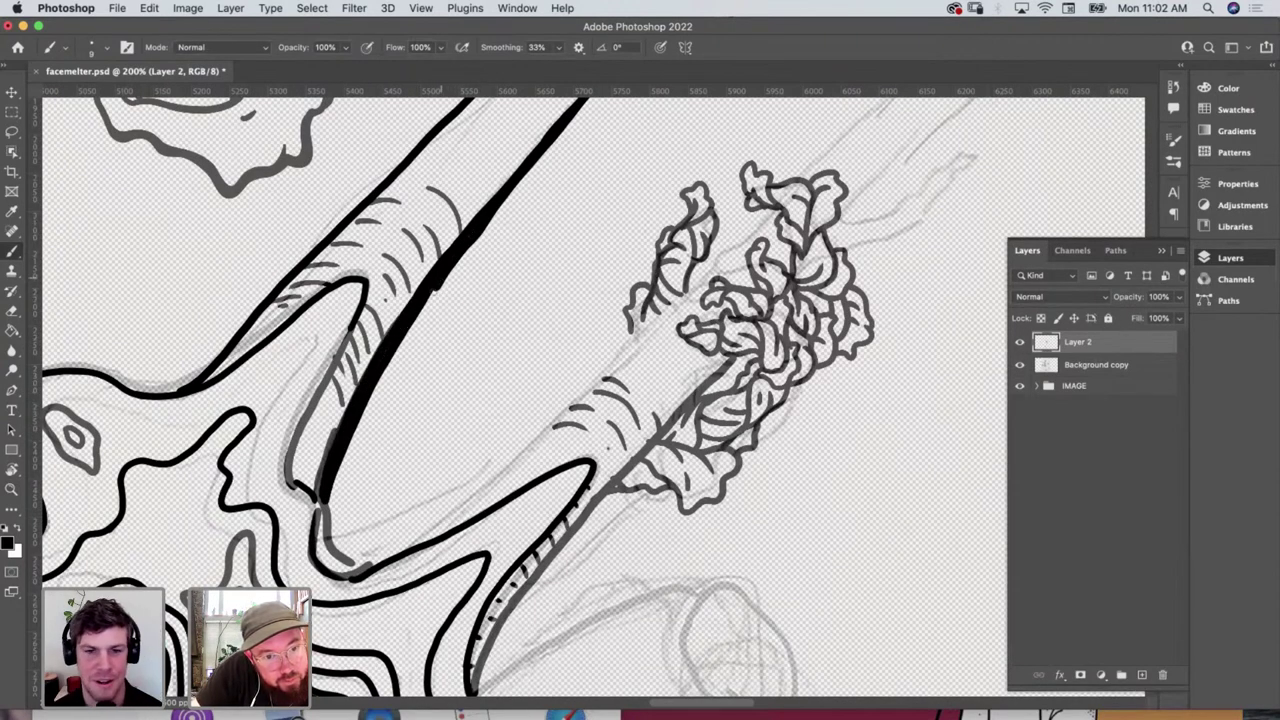
{"action": "left_click_drag", "start_coordinate": [433, 292], "coordinate": [380, 386]}
{"action": "mouse_move", "coordinate": [340, 462]}
{"action": "left_mouse_down"}
{"action": "mouse_move", "coordinate": [334, 534]}
{"action": "mouse_move", "coordinate": [362, 568]}
{"action": "left_mouse_up"}
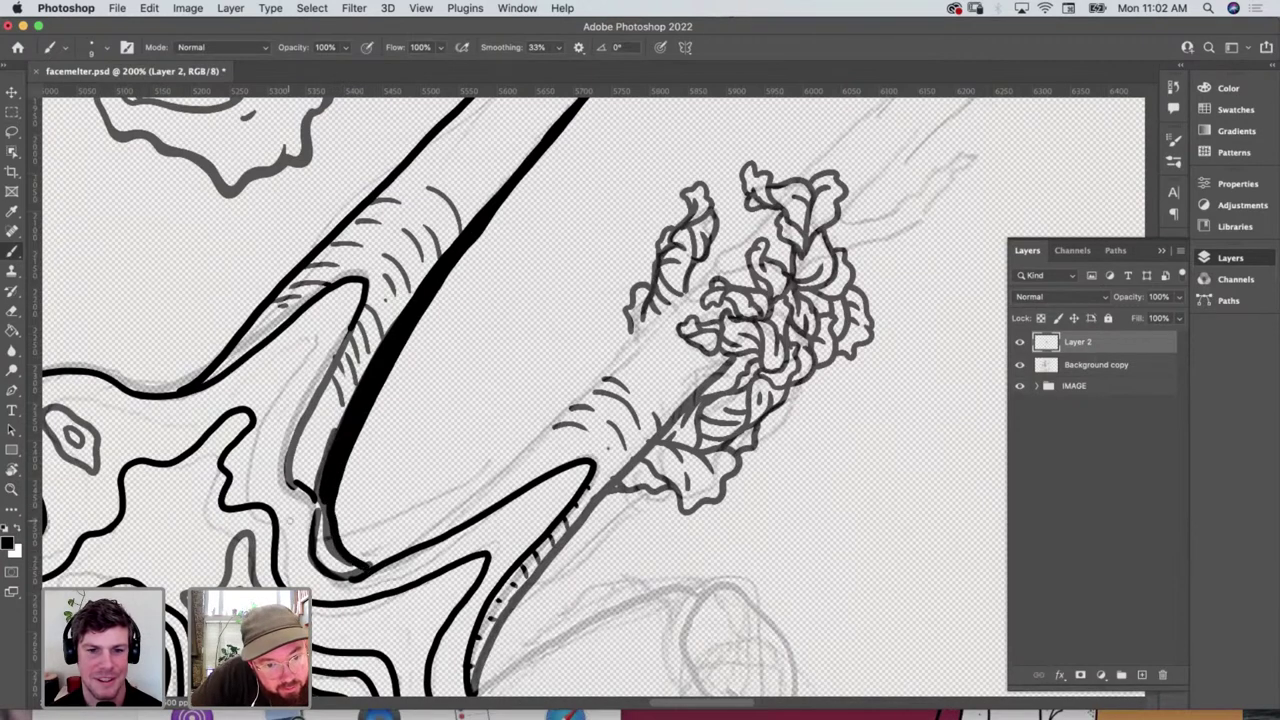
{"action": "mouse_move", "coordinate": [289, 476]}
{"action": "left_mouse_down"}
{"action": "mouse_move", "coordinate": [318, 534]}
{"action": "mouse_move", "coordinate": [324, 524]}
{"action": "mouse_move", "coordinate": [372, 568]}
{"action": "left_mouse_up"}
Ink both long edges of the lower shaft from the leafy cluster down to where they meet the slab
{"action": "scroll", "coordinate": [594, 391], "scroll_direction": "down", "scroll_amount": 5}
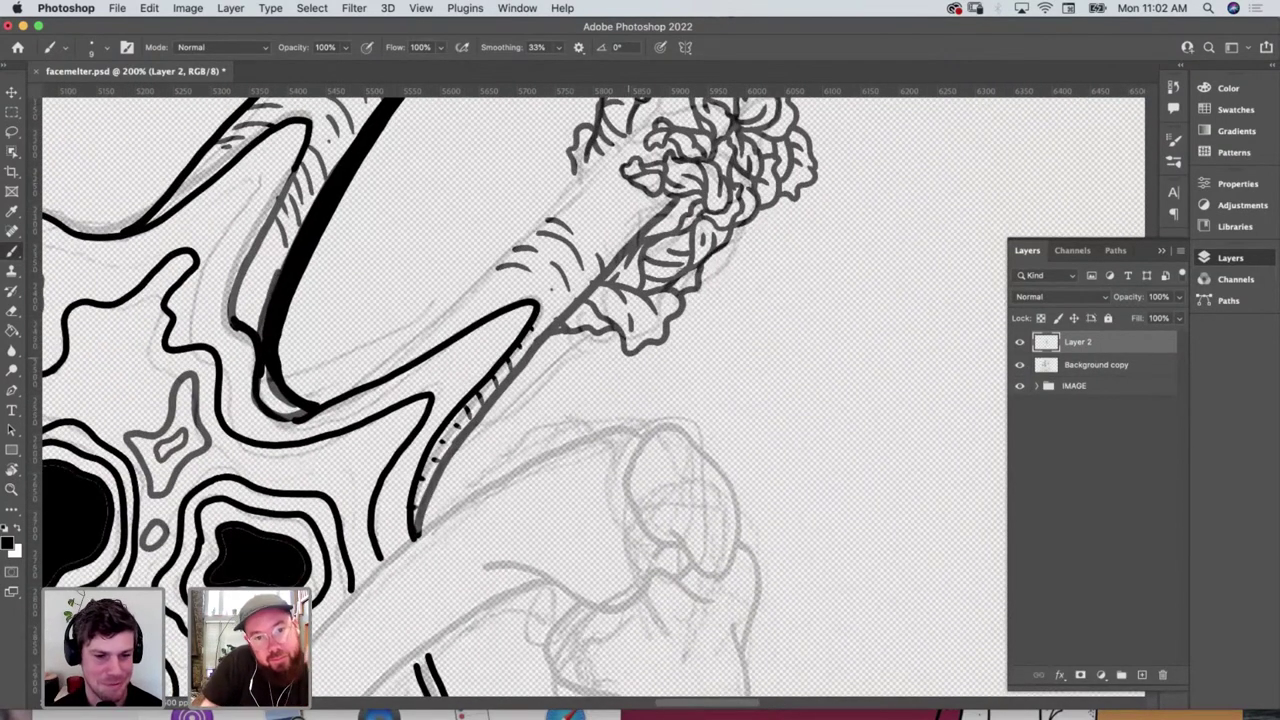
{"action": "mouse_move", "coordinate": [686, 196]}
{"action": "left_mouse_down"}
{"action": "mouse_move", "coordinate": [501, 385]}
{"action": "mouse_move", "coordinate": [422, 506]}
{"action": "mouse_move", "coordinate": [419, 536]}
{"action": "left_mouse_up"}
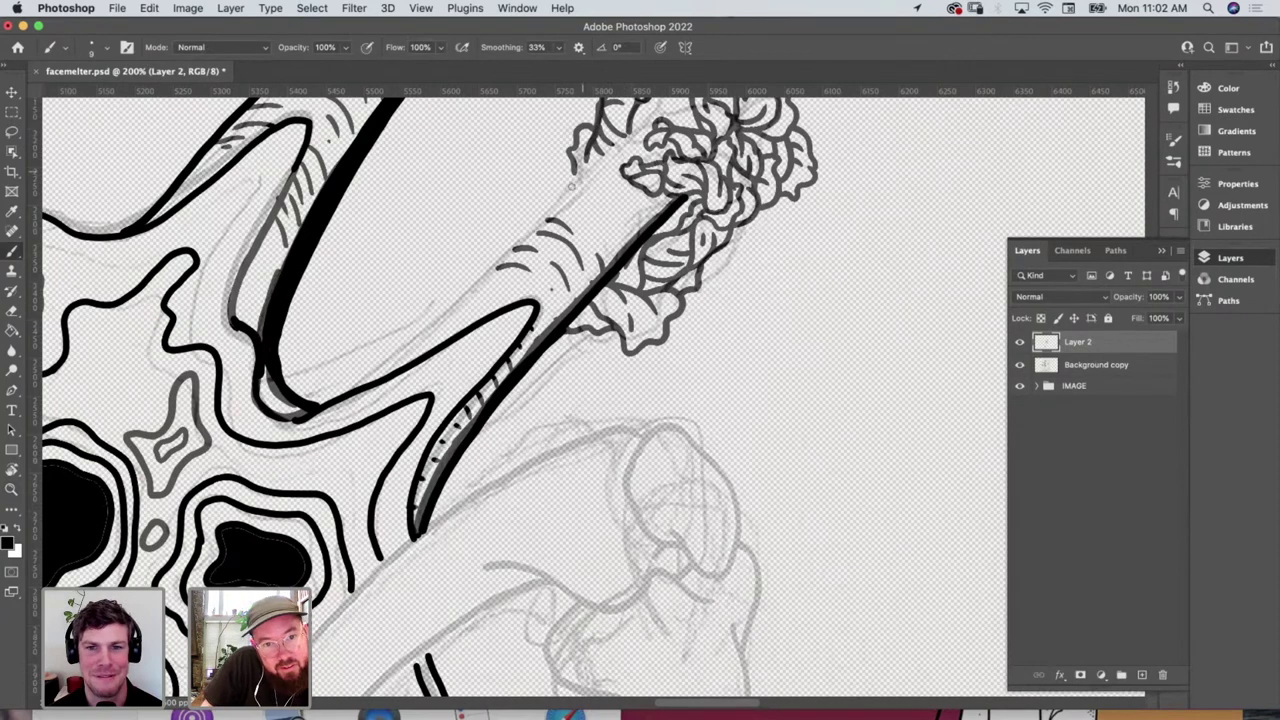
{"action": "scroll", "coordinate": [627, 210], "scroll_direction": "up", "scroll_amount": 3}
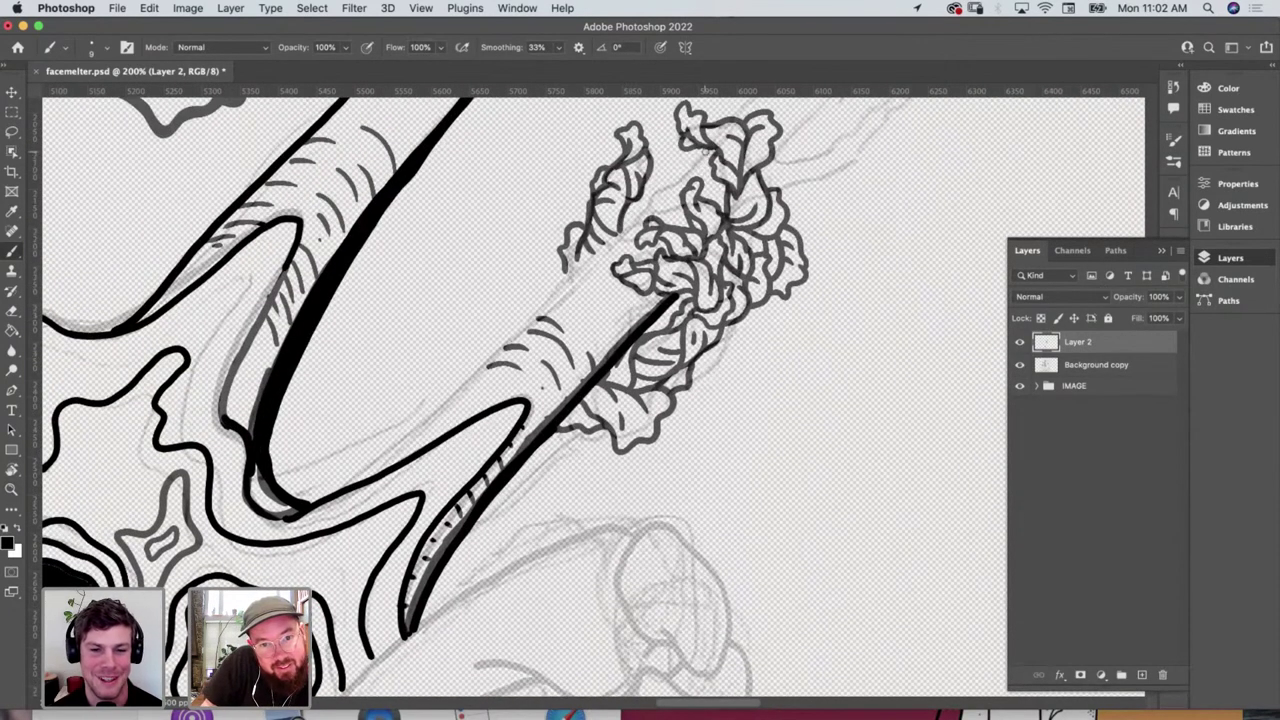
{"action": "left_click_drag", "start_coordinate": [705, 150], "coordinate": [434, 405]}
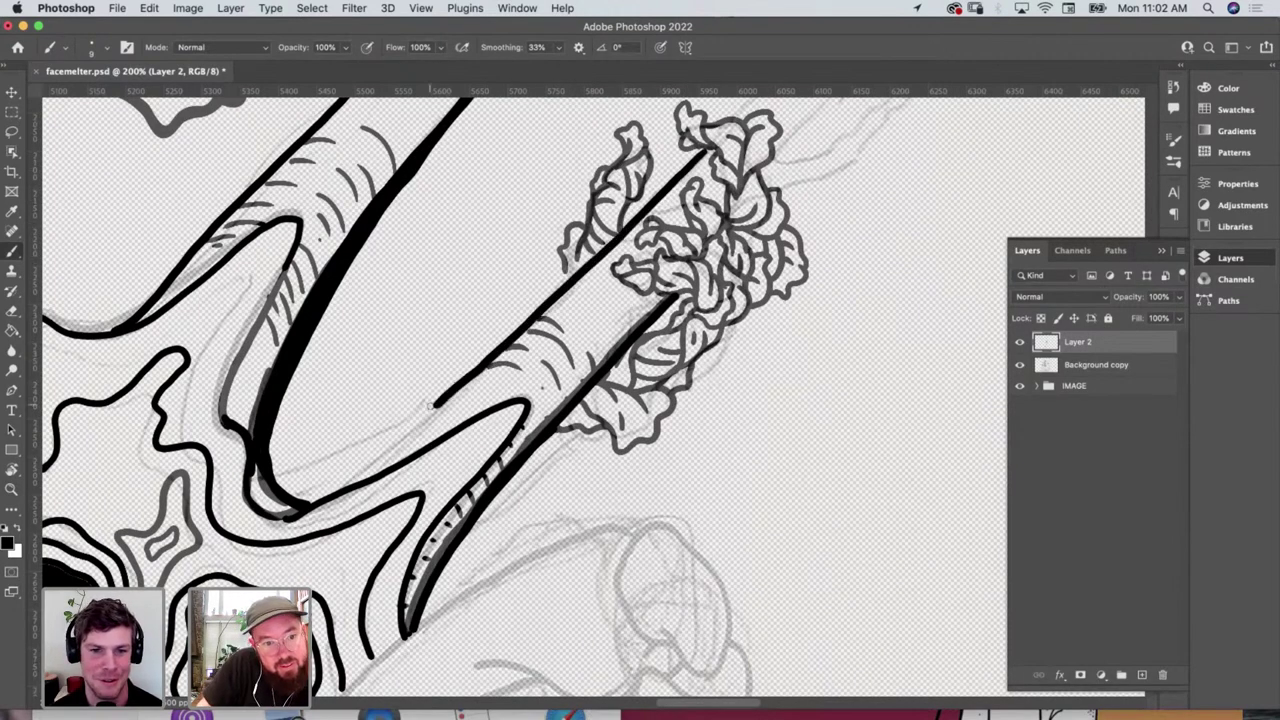
{"action": "mouse_move", "coordinate": [278, 488]}
{"action": "left_mouse_down"}
{"action": "mouse_move", "coordinate": [302, 498]}
{"action": "mouse_move", "coordinate": [340, 486]}
{"action": "mouse_move", "coordinate": [440, 400]}
{"action": "left_mouse_up"}
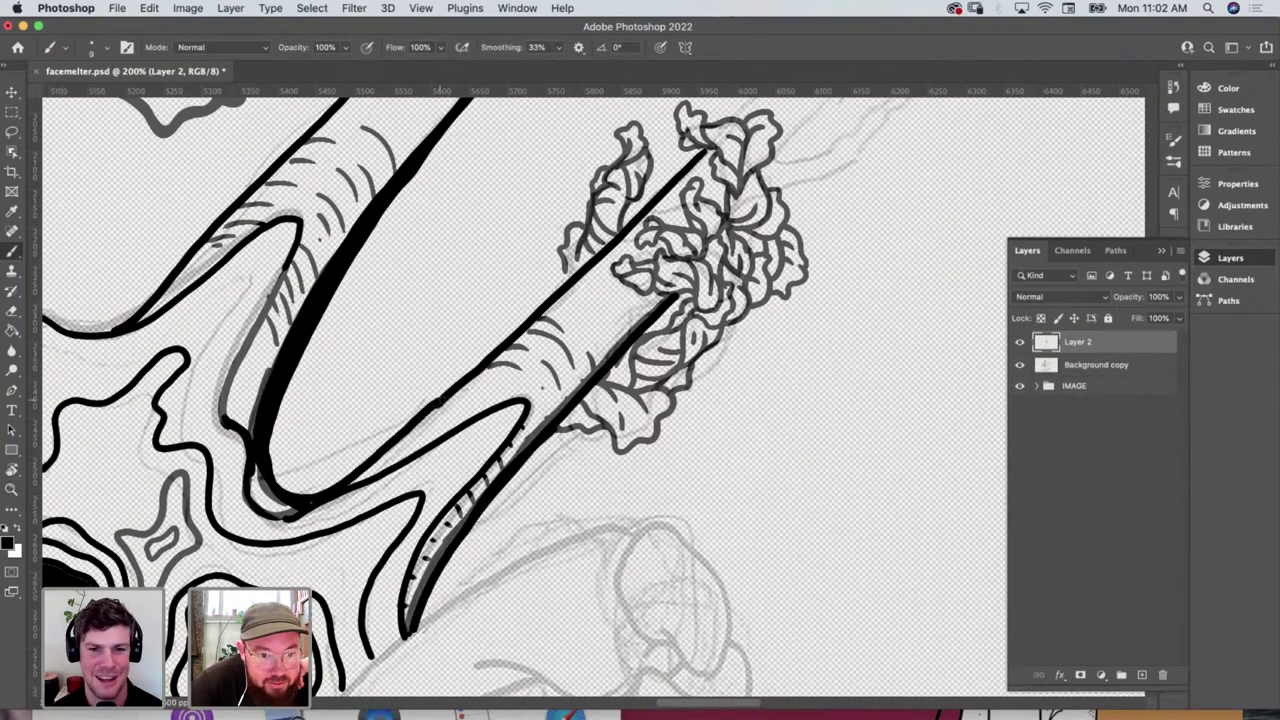
Ink the lower shaft's continuation beyond the leafy cluster, with an upright twig stub, a torn end and a short grain line
{"action": "scroll", "coordinate": [596, 350], "scroll_direction": "up", "scroll_amount": 5}
{"action": "scroll", "coordinate": [596, 350], "scroll_direction": "right", "scroll_amount": 4}
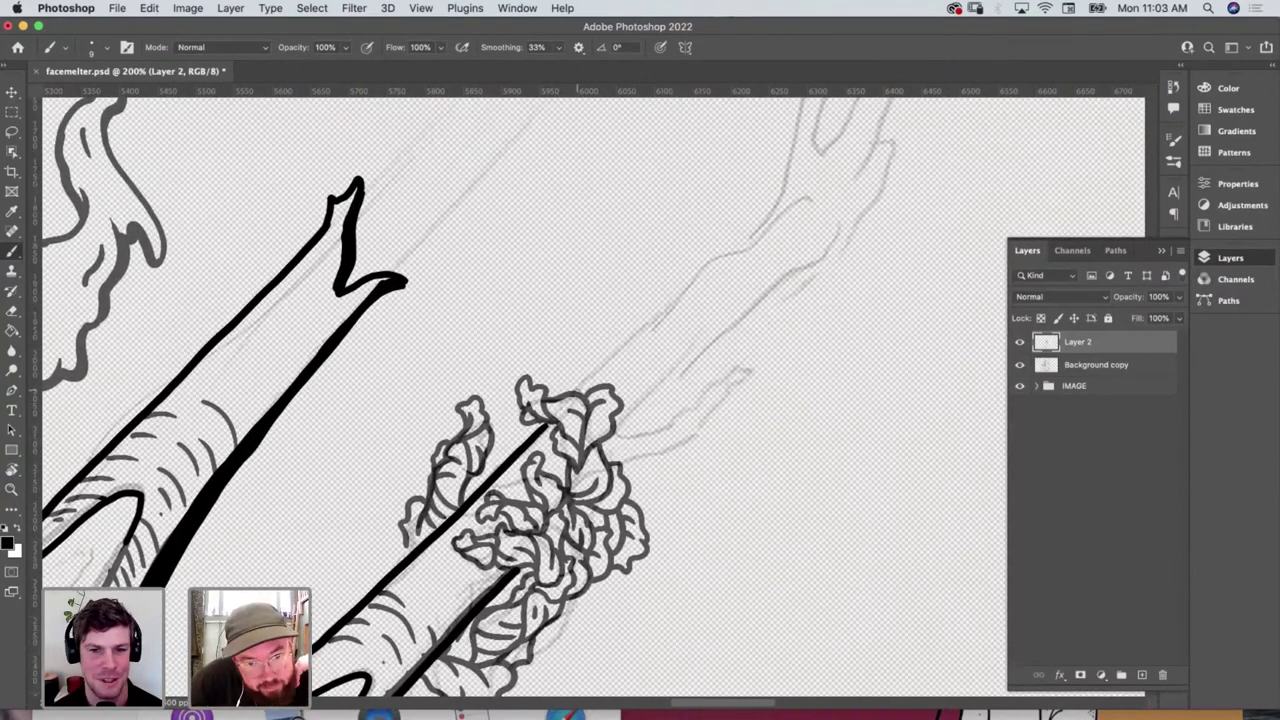
{"action": "mouse_move", "coordinate": [572, 396]}
{"action": "left_mouse_down"}
{"action": "mouse_move", "coordinate": [600, 368]}
{"action": "mouse_move", "coordinate": [617, 251]}
{"action": "mouse_move", "coordinate": [634, 268]}
{"action": "mouse_move", "coordinate": [634, 344]}
{"action": "mouse_move", "coordinate": [621, 348]}
{"action": "mouse_move", "coordinate": [712, 258]}
{"action": "mouse_move", "coordinate": [694, 308]}
{"action": "mouse_move", "coordinate": [720, 350]}
{"action": "mouse_move", "coordinate": [704, 356]}
{"action": "mouse_move", "coordinate": [738, 352]}
{"action": "mouse_move", "coordinate": [738, 375]}
{"action": "mouse_move", "coordinate": [700, 358]}
{"action": "left_mouse_up"}
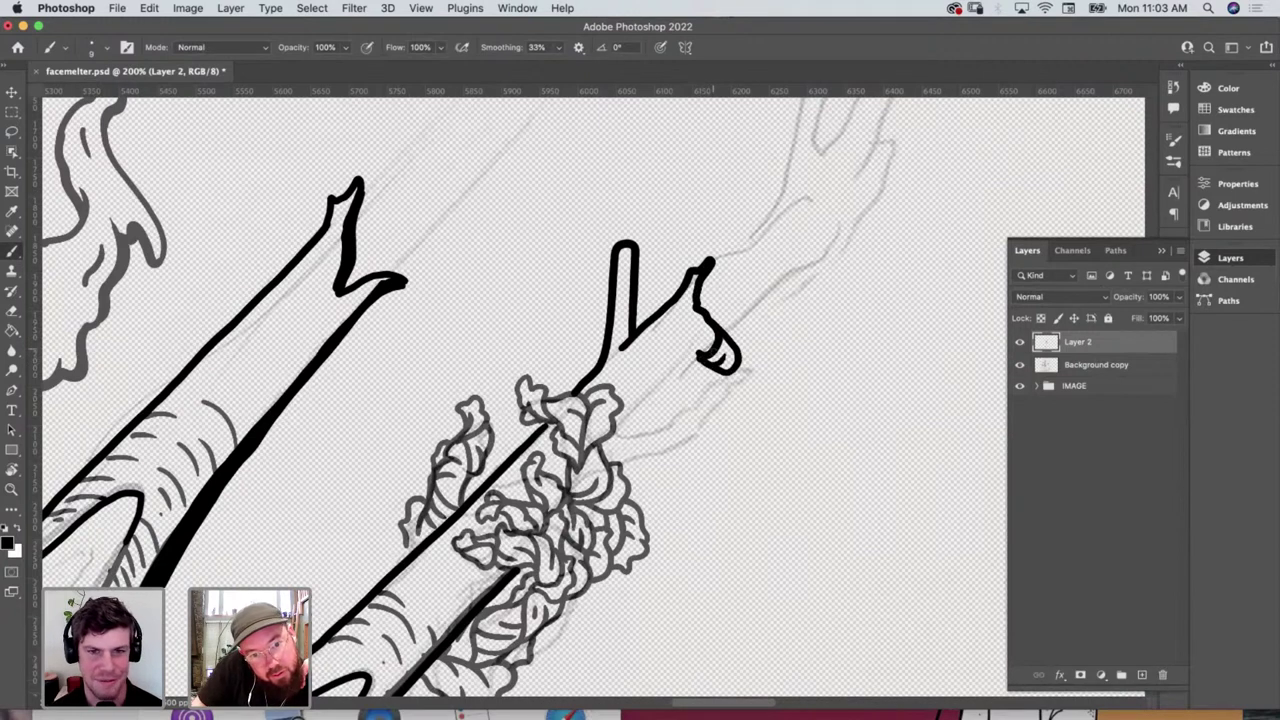
{"action": "left_click_drag", "start_coordinate": [714, 338], "coordinate": [604, 458]}
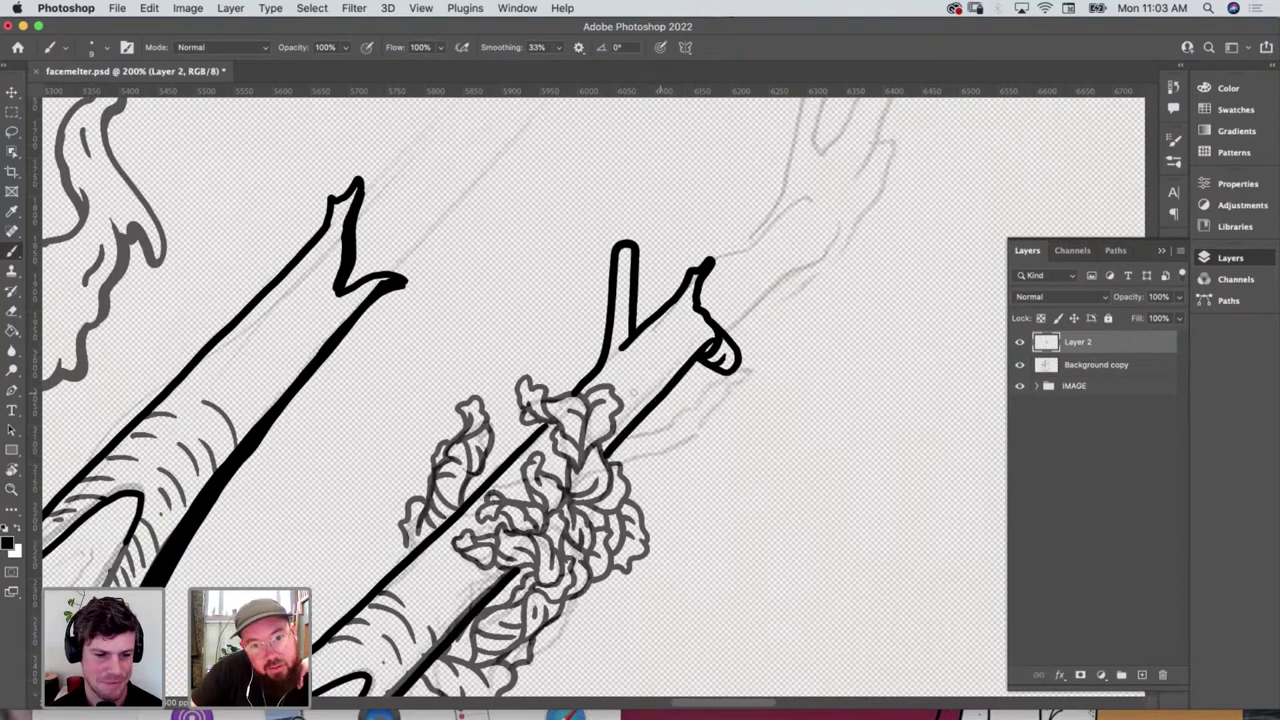
{"action": "left_click_drag", "start_coordinate": [650, 360], "coordinate": [696, 308]}
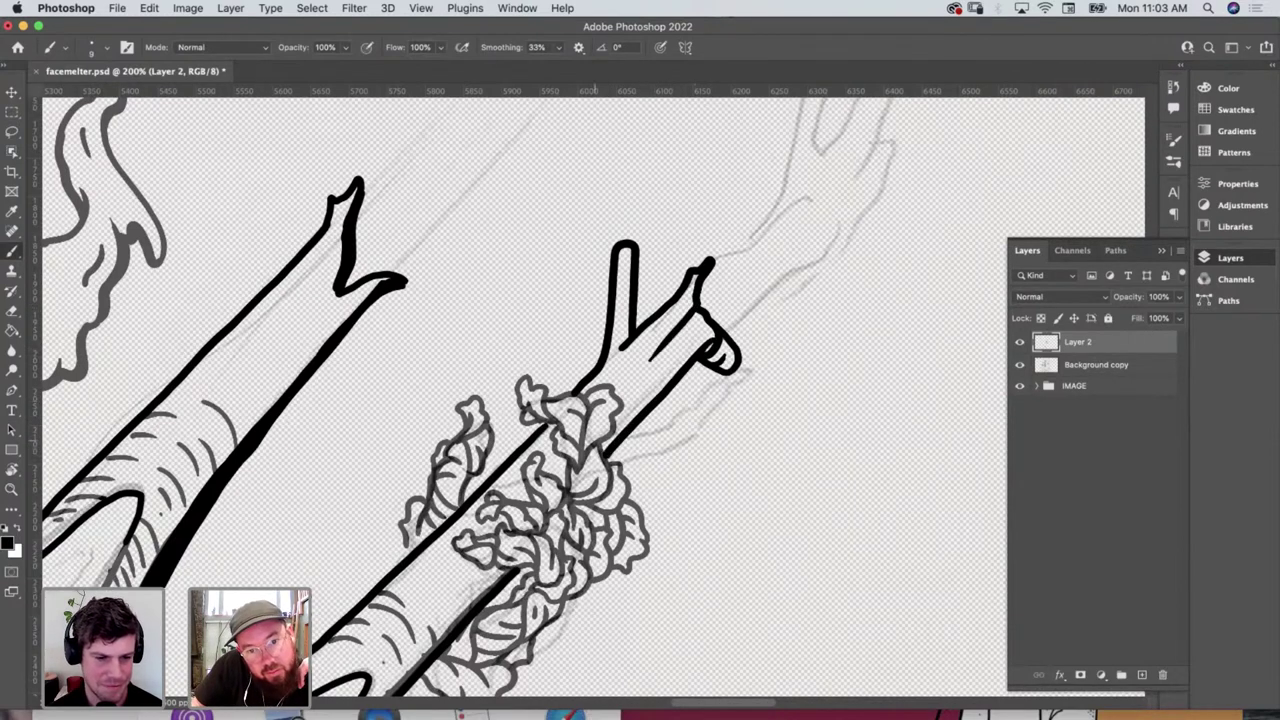
Ink the lower edge of the branch emerging from the upper shaft's splintered end, and add a short side twig on it
{"action": "scroll", "coordinate": [590, 400], "scroll_direction": "up", "scroll_amount": 3}
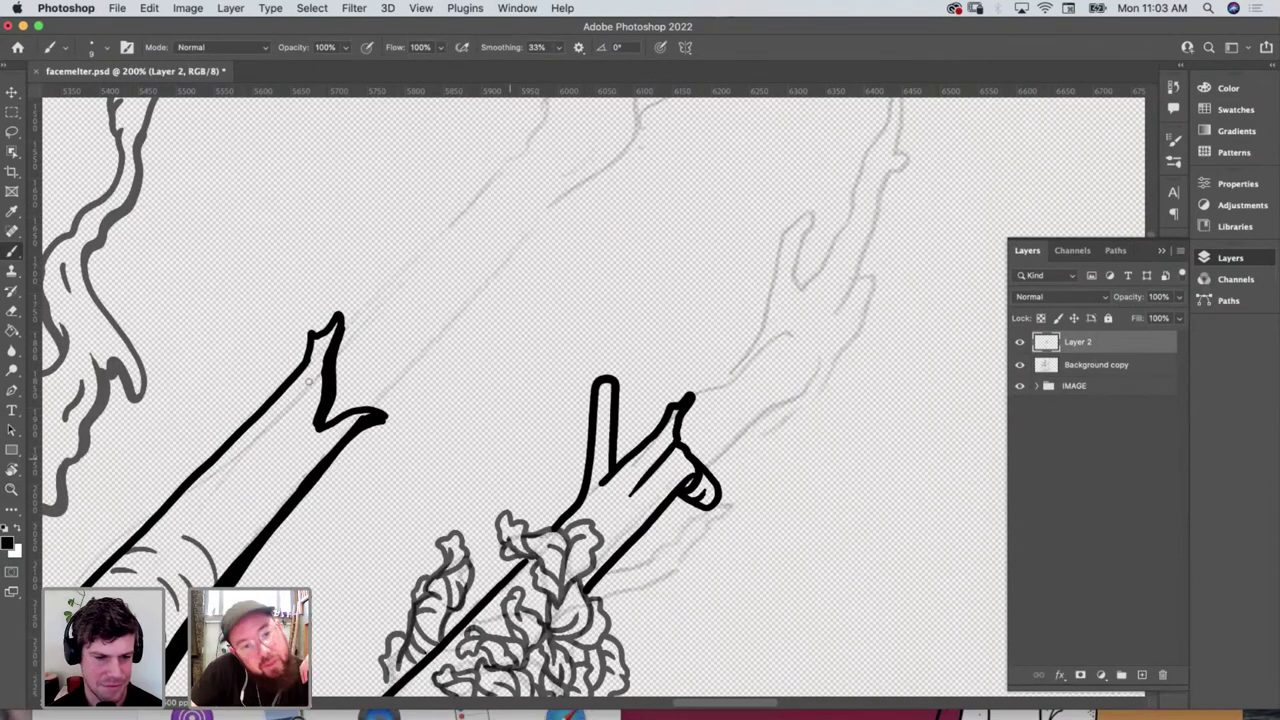
{"action": "left_click_drag", "start_coordinate": [346, 322], "coordinate": [420, 245]}
{"action": "key", "text": "super+z"}
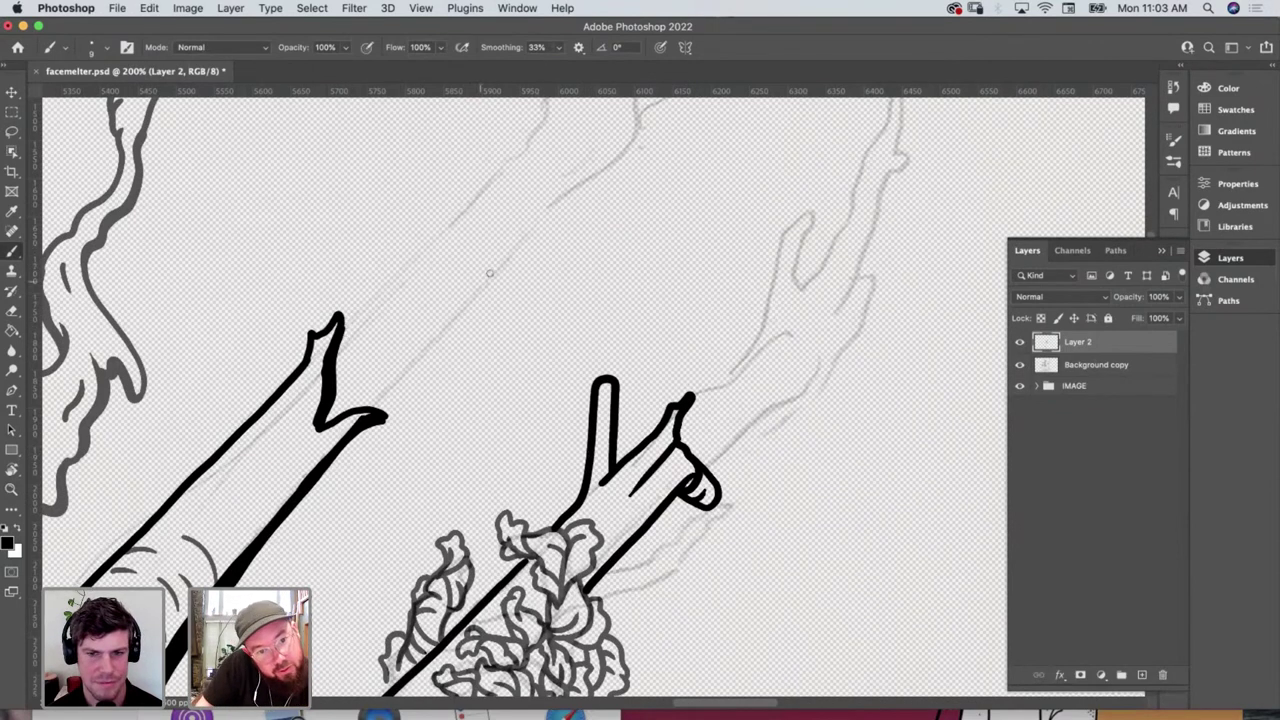
{"action": "left_click_drag", "start_coordinate": [495, 270], "coordinate": [370, 412]}
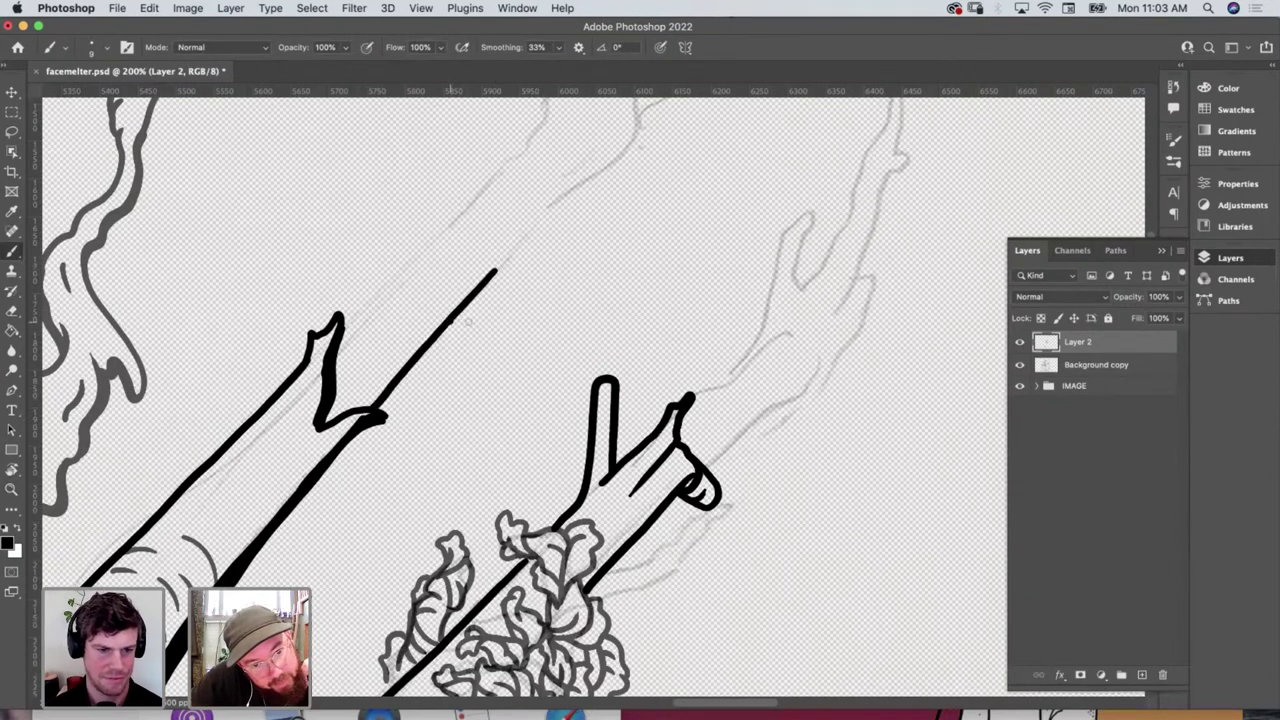
{"action": "mouse_move", "coordinate": [450, 322]}
{"action": "left_mouse_down"}
{"action": "mouse_move", "coordinate": [503, 328]}
{"action": "mouse_move", "coordinate": [507, 317]}
{"action": "mouse_move", "coordinate": [462, 306]}
{"action": "left_mouse_up"}
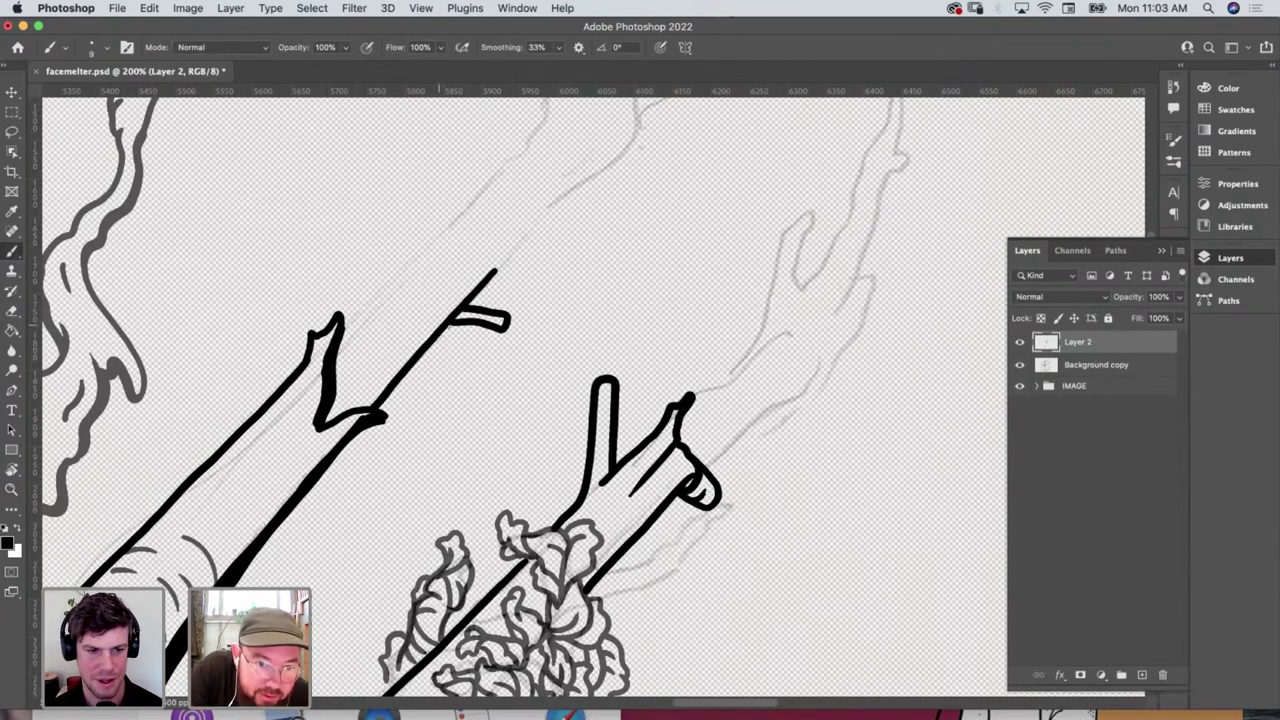
{"action": "left_click_drag", "start_coordinate": [444, 326], "coordinate": [504, 332]}
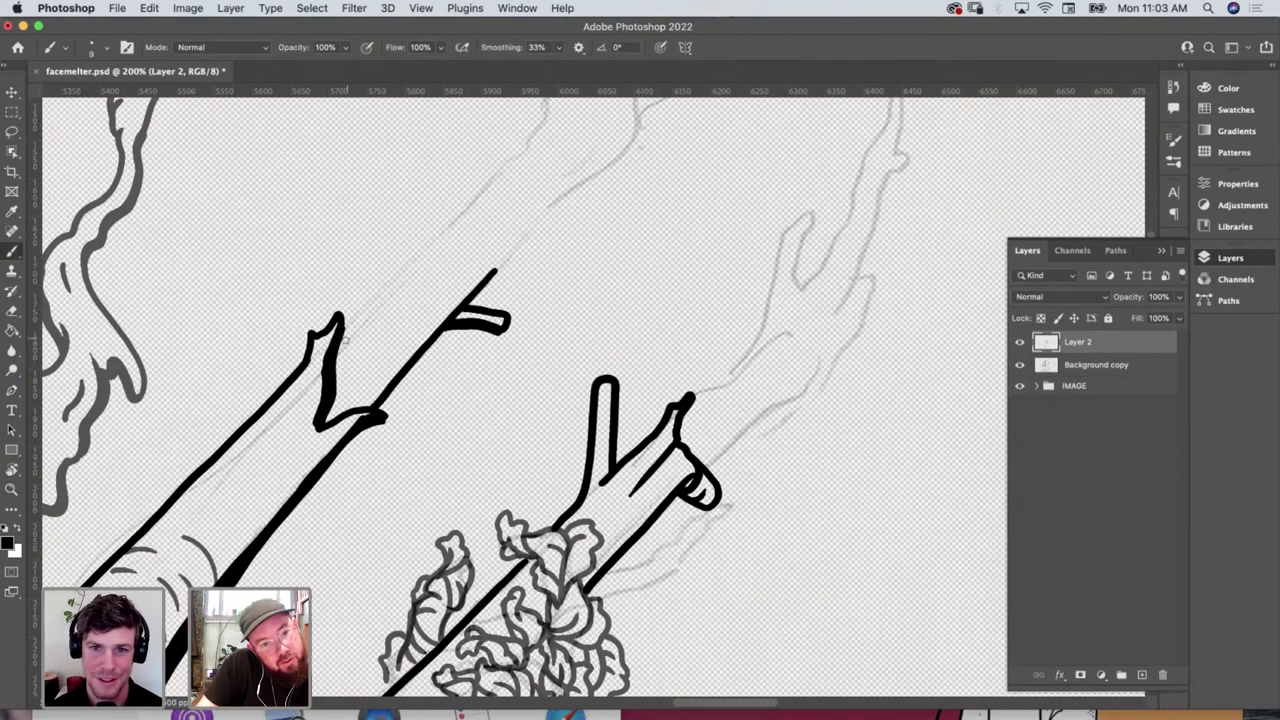
Ink the upper edge of the branch emerging from the upper shaft's splintered end, replacing the short first stroke with a longer one
{"action": "left_click_drag", "start_coordinate": [342, 334], "coordinate": [376, 286]}
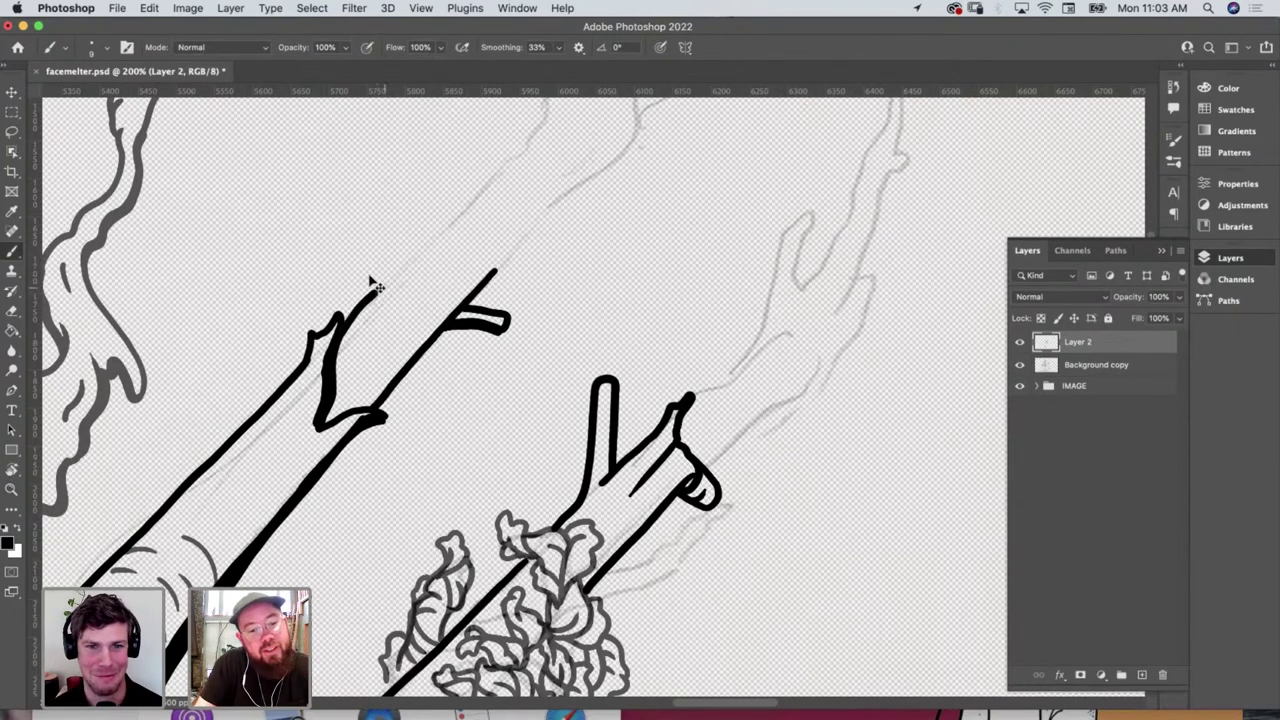
{"action": "key", "text": "ctrl+z"}
{"action": "left_click_drag", "start_coordinate": [474, 218], "coordinate": [340, 334]}
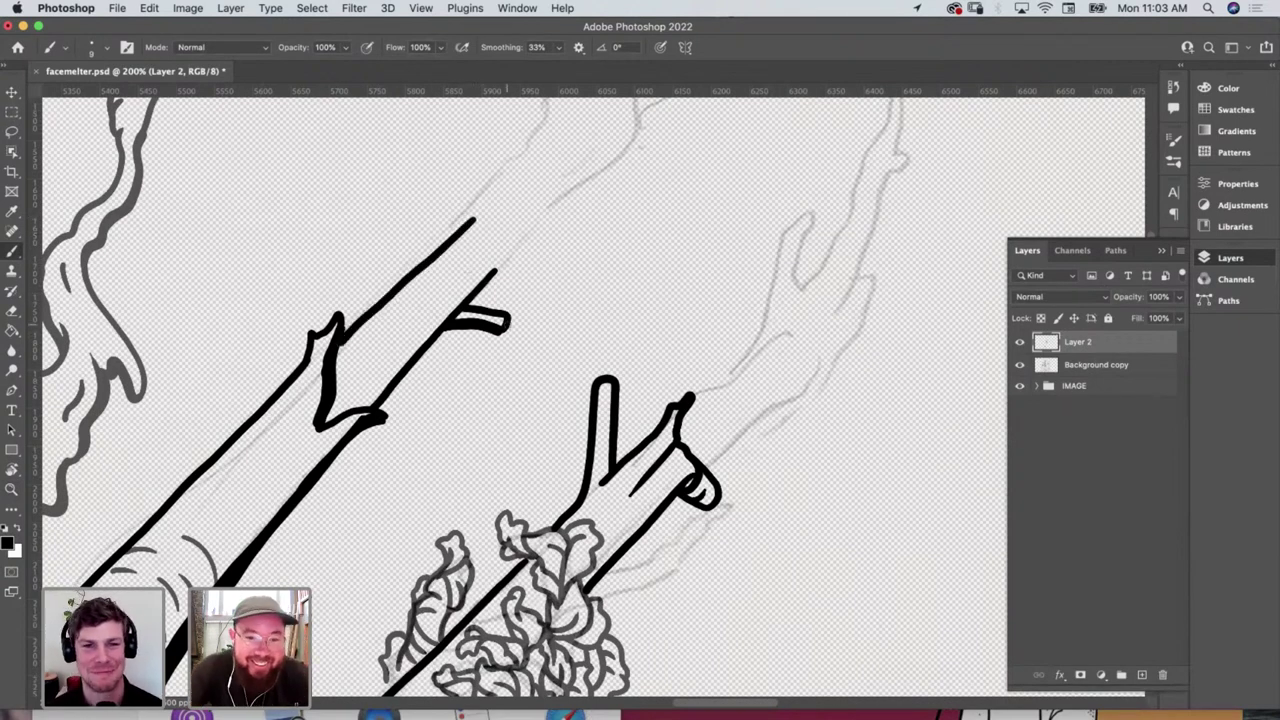
Ink an upright forked twig on the upper branch's top edge and extend both branch edges further outward
{"action": "scroll", "coordinate": [507, 325], "scroll_direction": "up", "scroll_amount": 3}
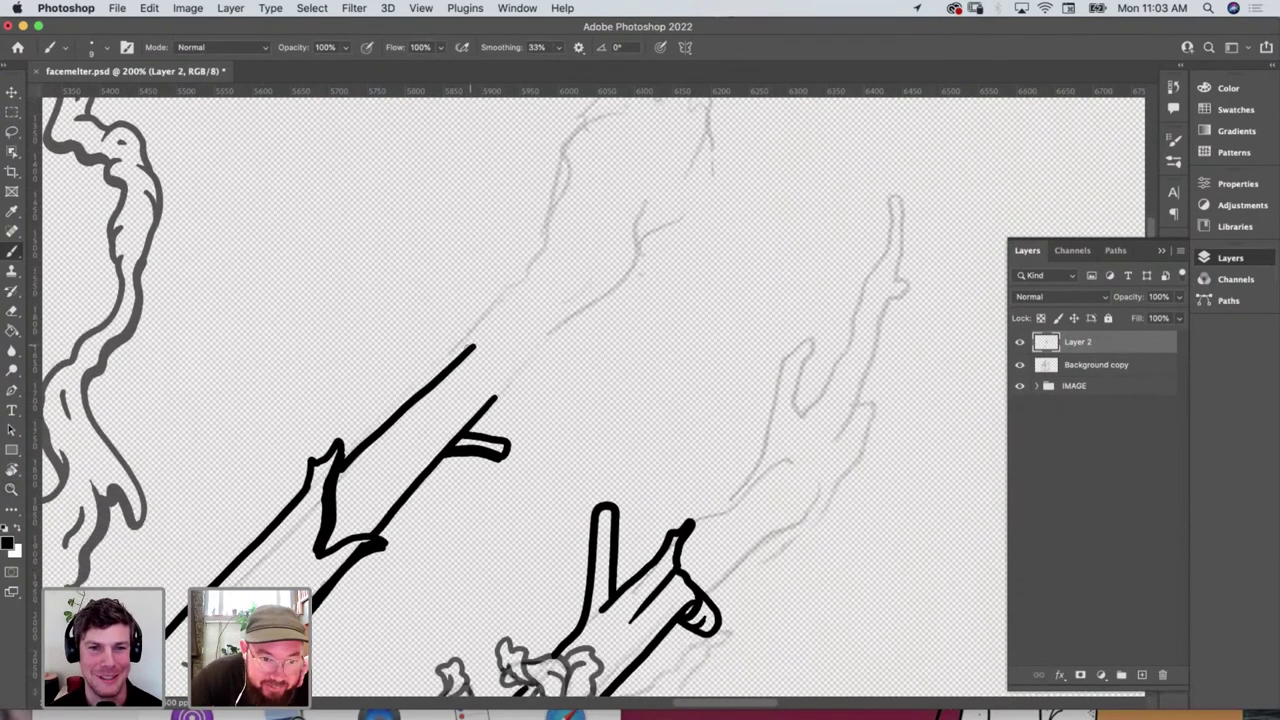
{"action": "mouse_move", "coordinate": [474, 350]}
{"action": "left_mouse_down"}
{"action": "mouse_move", "coordinate": [487, 188]}
{"action": "mouse_move", "coordinate": [499, 217]}
{"action": "mouse_move", "coordinate": [515, 209]}
{"action": "mouse_move", "coordinate": [499, 238]}
{"action": "mouse_move", "coordinate": [500, 326]}
{"action": "mouse_move", "coordinate": [574, 260]}
{"action": "left_mouse_up"}
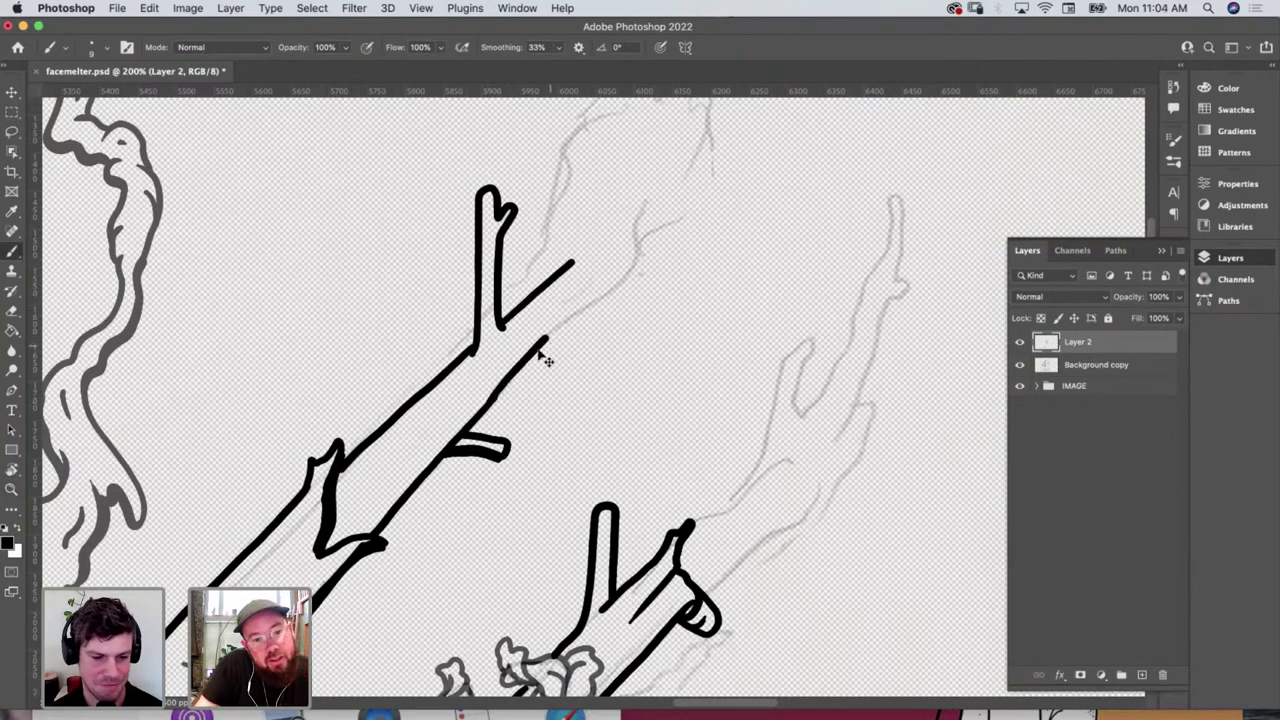
{"action": "left_click_drag", "start_coordinate": [496, 398], "coordinate": [597, 287]}
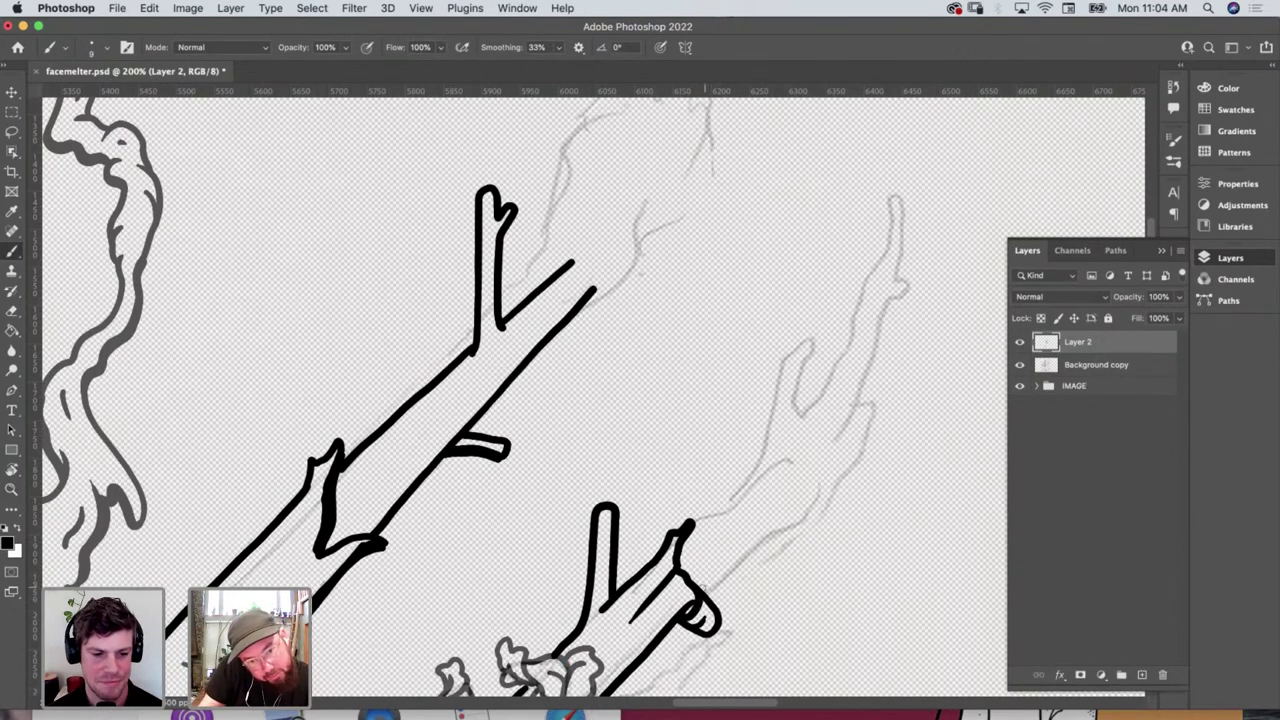
Ink the two straight edges of the branch continuing beyond the lower shaft's torn end
{"action": "left_click_drag", "start_coordinate": [706, 580], "coordinate": [805, 468]}
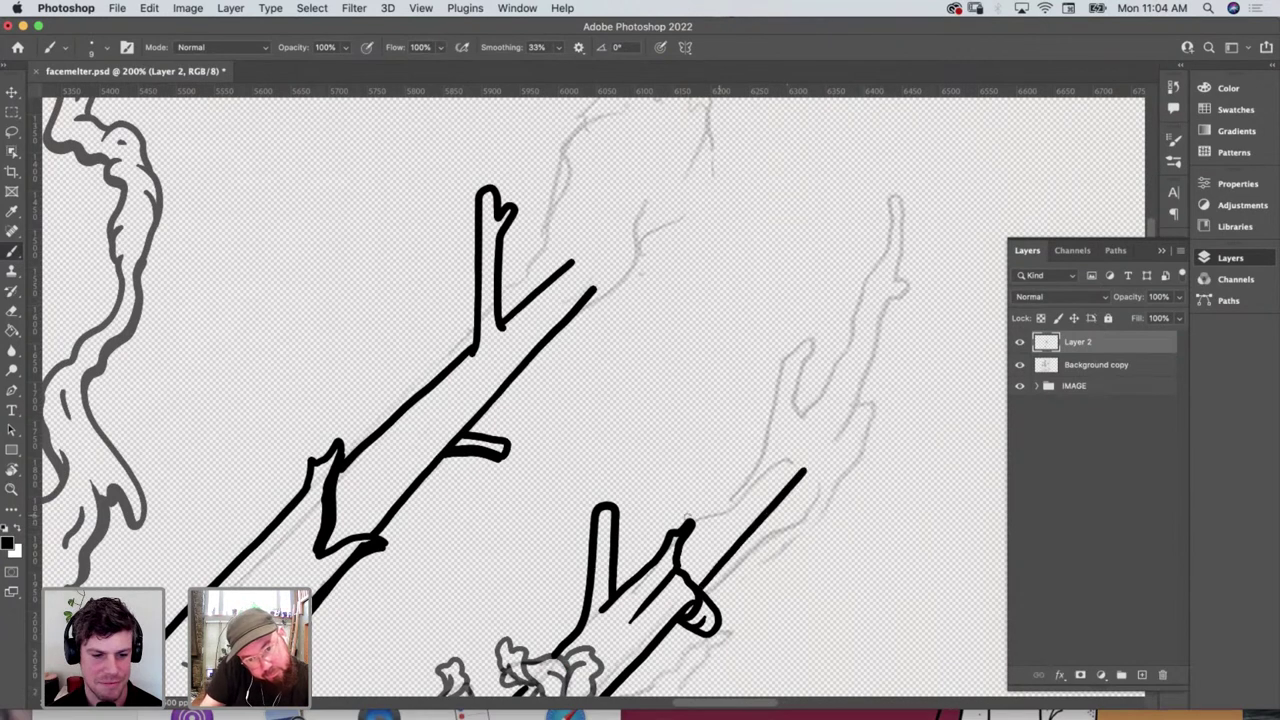
{"action": "mouse_move", "coordinate": [692, 528]}
{"action": "left_mouse_down"}
{"action": "mouse_move", "coordinate": [759, 454]}
{"action": "mouse_move", "coordinate": [697, 521]}
{"action": "left_mouse_up"}
{"action": "key", "text": "super+z"}
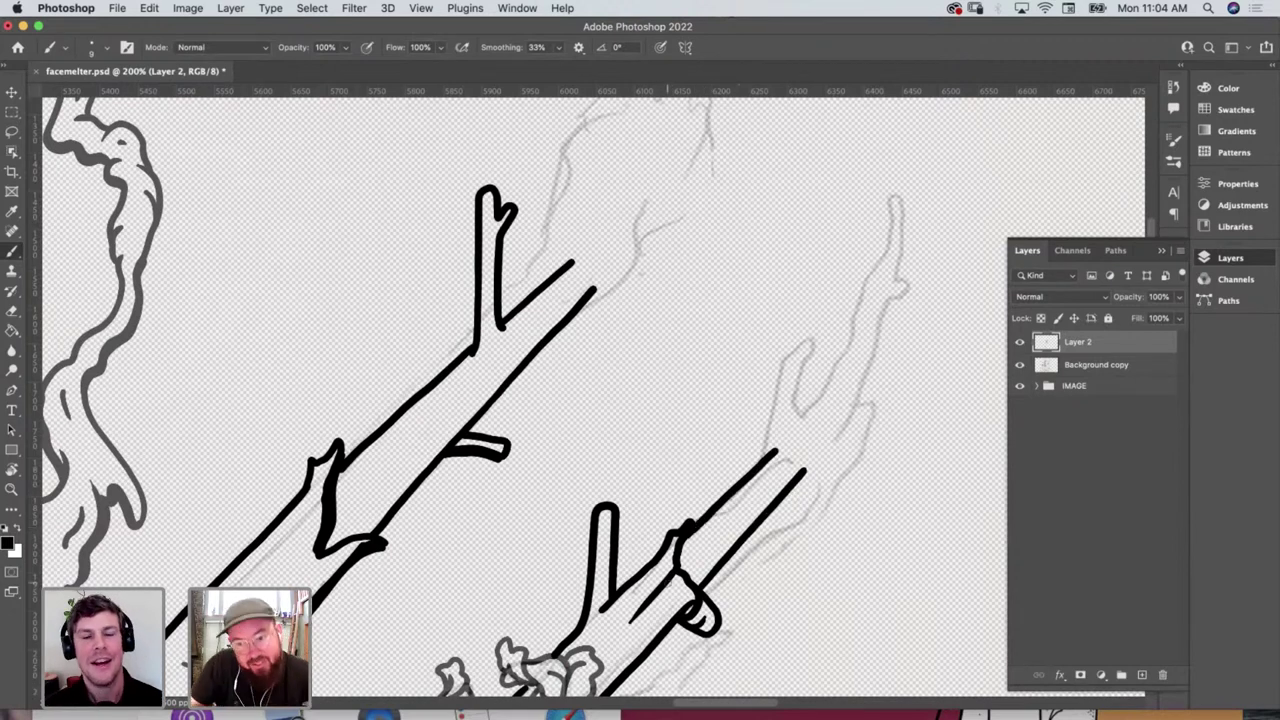
Ink a long side twig with a small downward fork on the lower edge of the lower shaft's outer branch
{"action": "scroll", "coordinate": [755, 445], "scroll_direction": "down", "scroll_amount": 3}
{"action": "scroll", "coordinate": [755, 445], "scroll_direction": "right", "scroll_amount": 2}
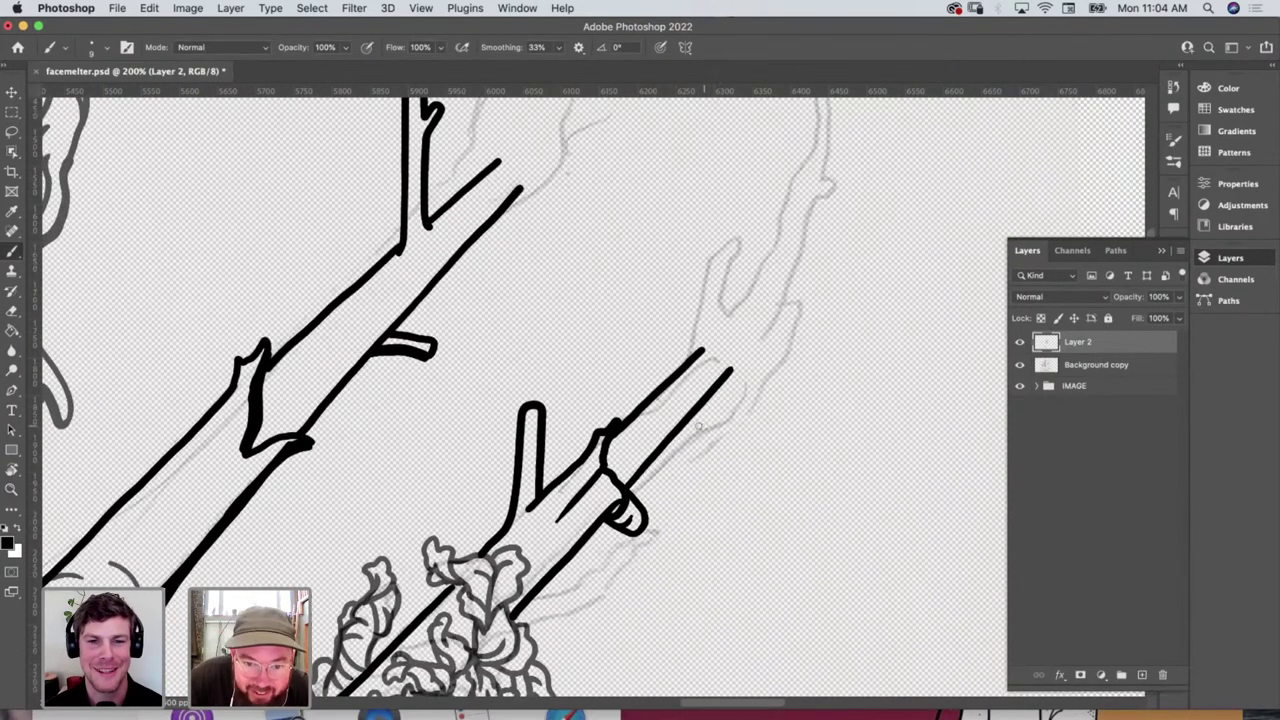
{"action": "mouse_move", "coordinate": [680, 430]}
{"action": "left_mouse_down"}
{"action": "mouse_move", "coordinate": [783, 436]}
{"action": "mouse_move", "coordinate": [800, 474]}
{"action": "mouse_move", "coordinate": [795, 446]}
{"action": "mouse_move", "coordinate": [835, 436]}
{"action": "left_mouse_up"}
{"action": "left_click_drag", "start_coordinate": [697, 408], "coordinate": [834, 436]}
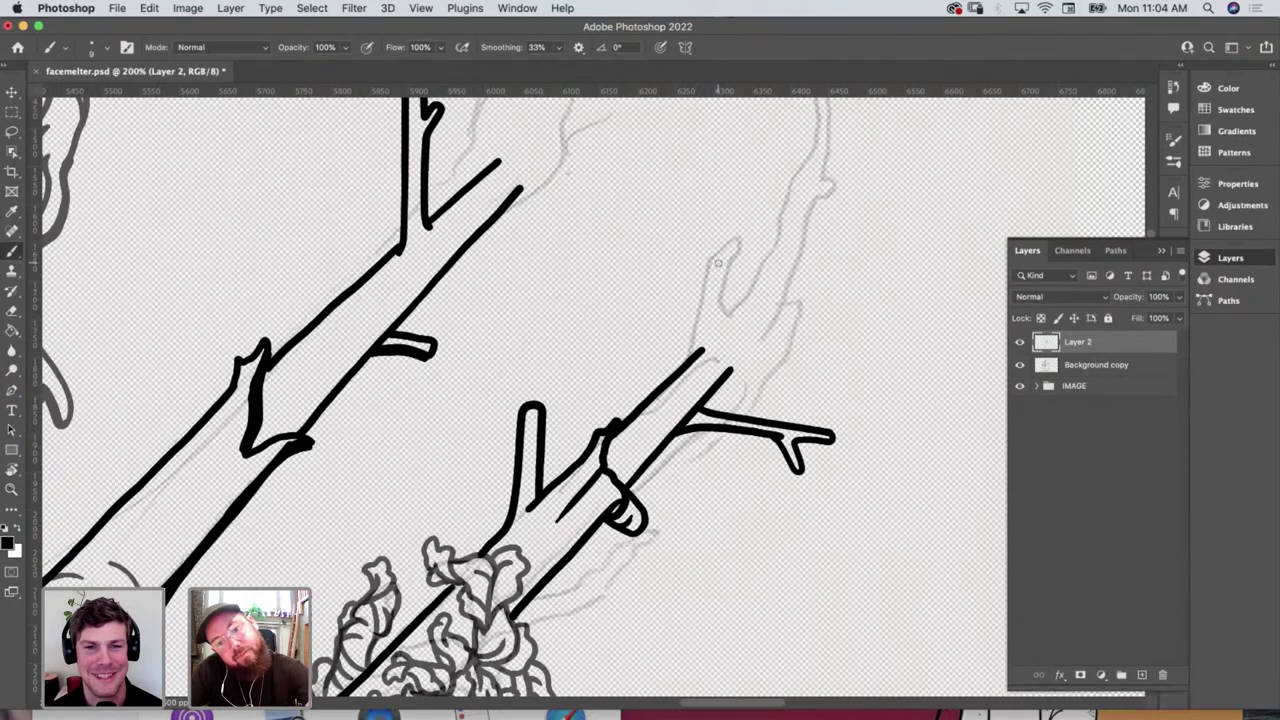
Thicken the lower edges of the lower shaft and the upper shaft's outer branch, redoing the upper shaft's stroke
{"action": "scroll", "coordinate": [718, 263], "scroll_direction": "up", "scroll_amount": 3}
{"action": "scroll", "coordinate": [640, 380], "scroll_direction": "down", "scroll_amount": 2}
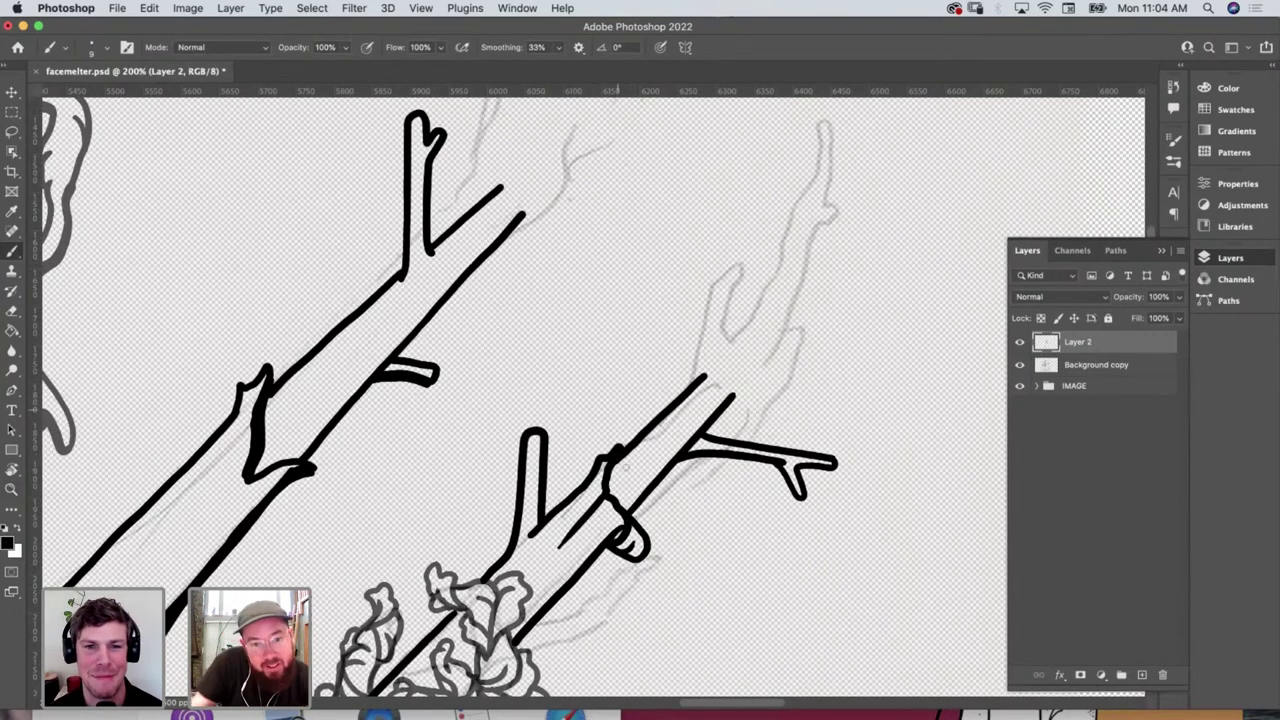
{"action": "left_click_drag", "start_coordinate": [733, 398], "coordinate": [518, 650]}
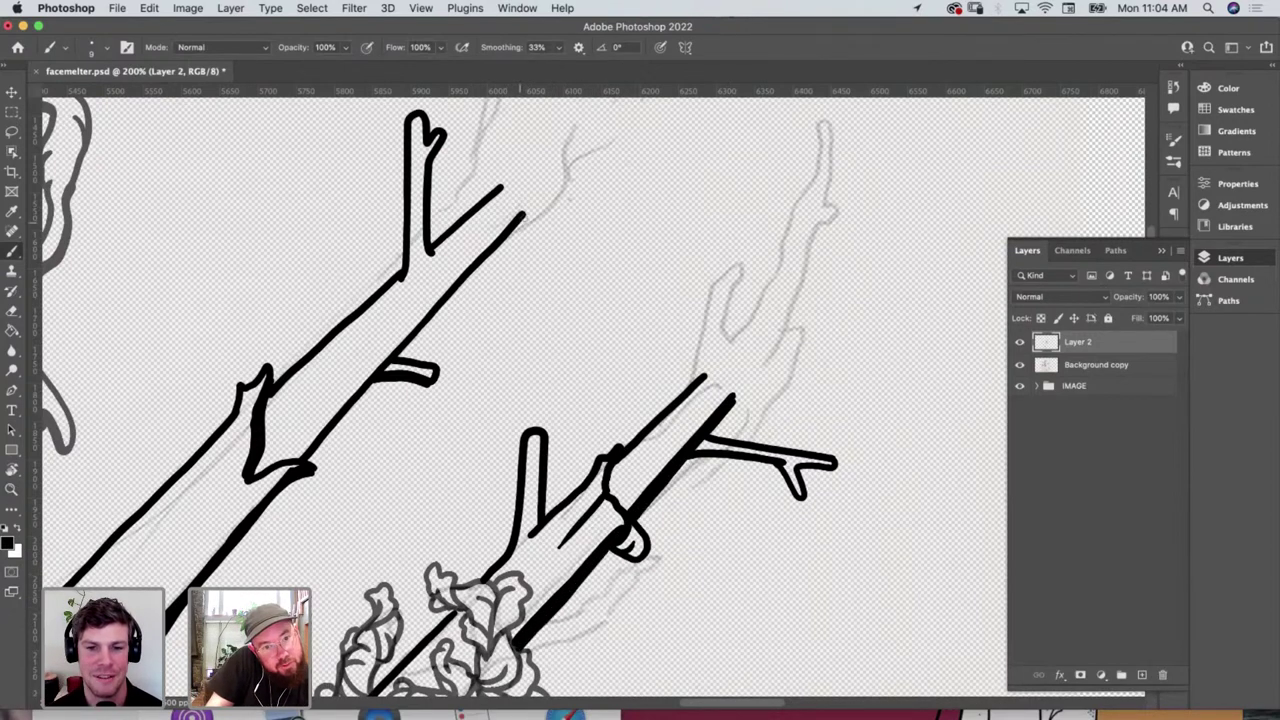
{"action": "left_click_drag", "start_coordinate": [524, 214], "coordinate": [398, 368]}
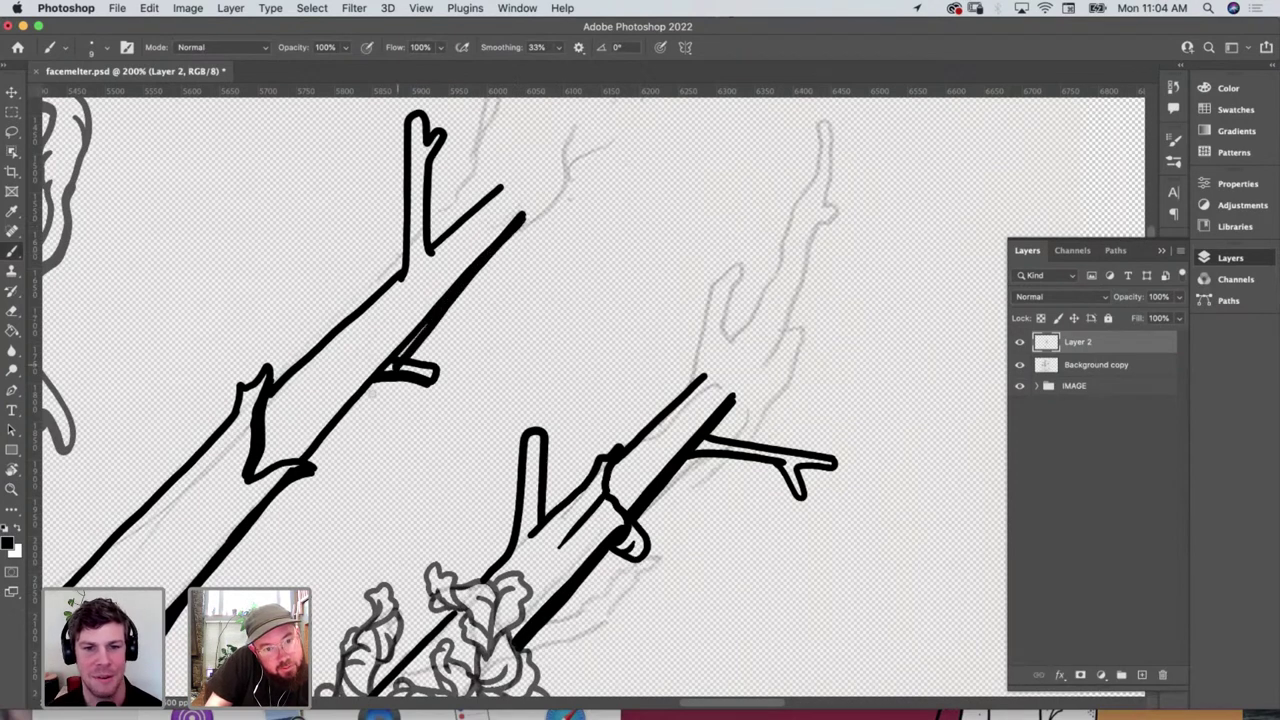
{"action": "key", "text": "super+z"}
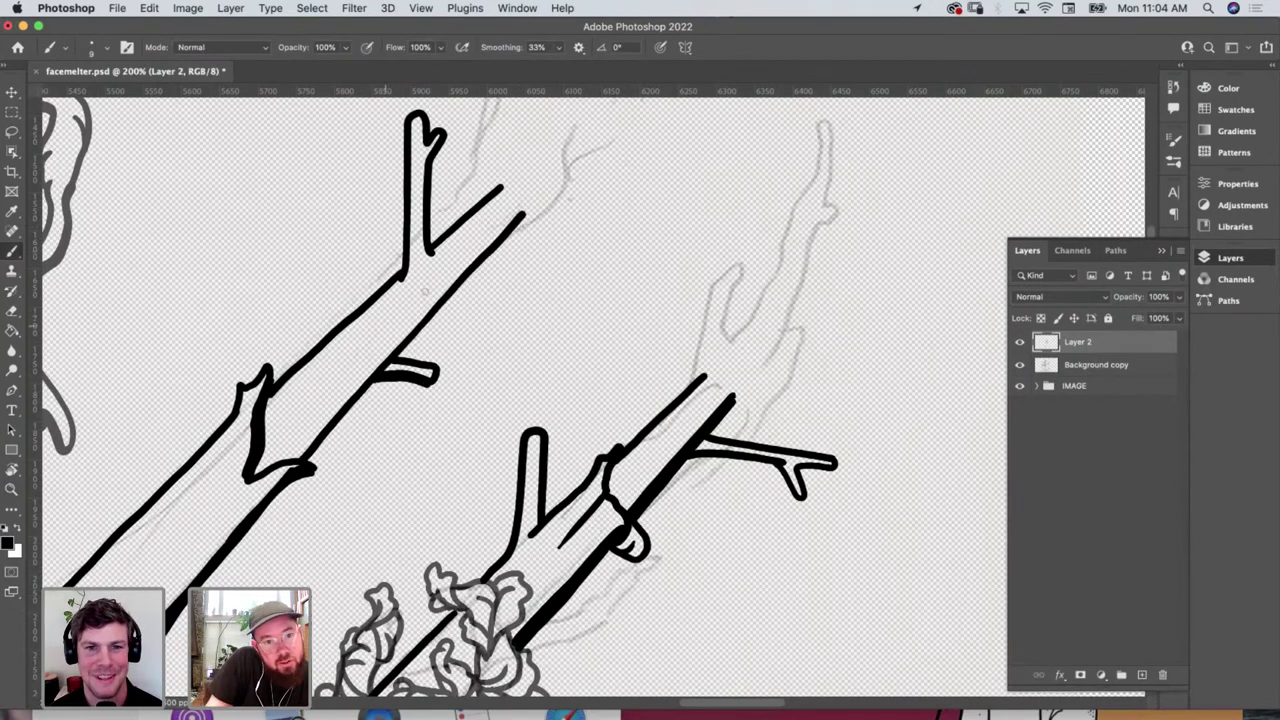
{"action": "left_click_drag", "start_coordinate": [522, 216], "coordinate": [310, 462]}
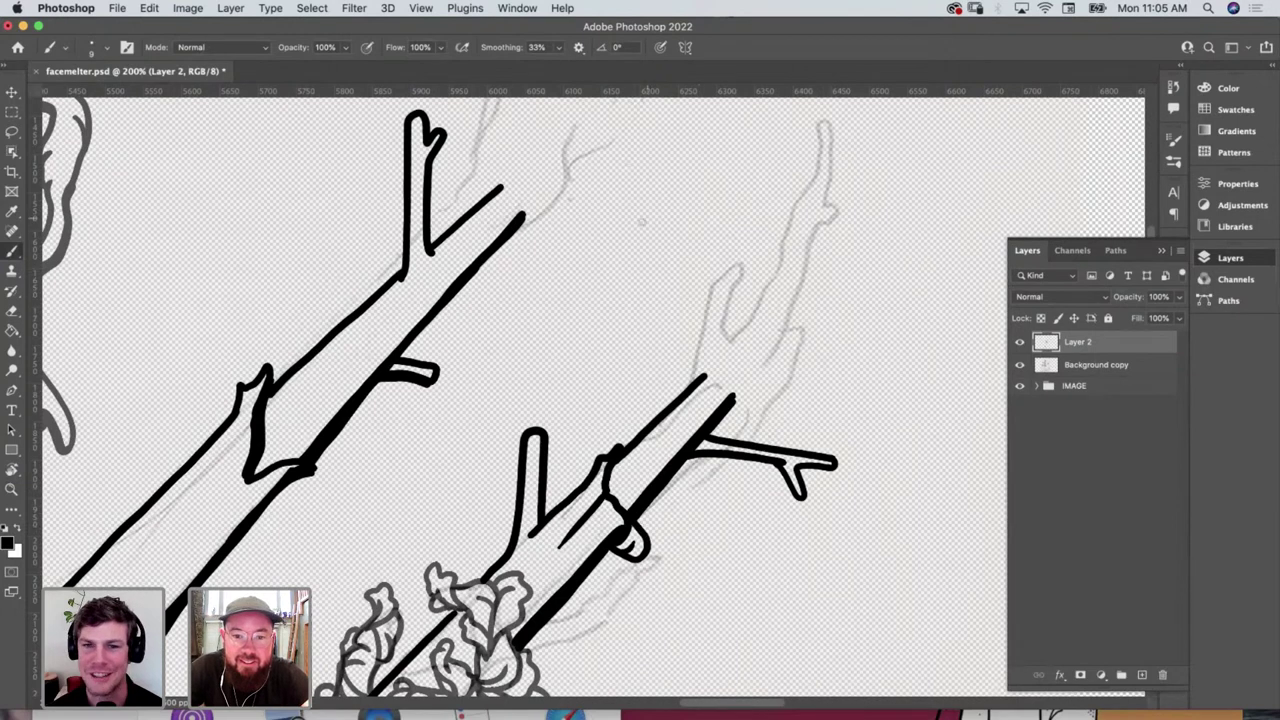
Ink a short round-ended peg lying across the outer end of the lower branch
{"action": "scroll", "coordinate": [636, 248], "scroll_direction": "up", "scroll_amount": 5}
{"action": "scroll", "coordinate": [636, 248], "scroll_direction": "right", "scroll_amount": 3}
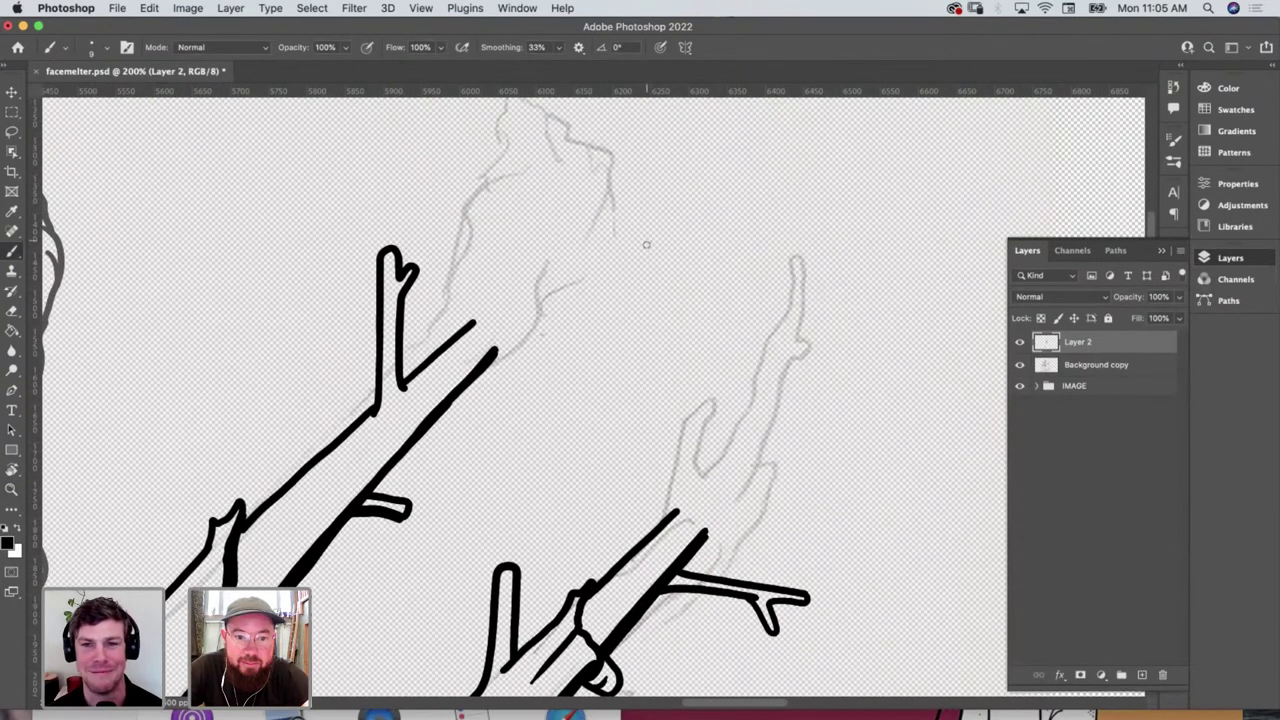
{"action": "scroll", "coordinate": [648, 240], "scroll_direction": "down", "scroll_amount": 5}
{"action": "scroll", "coordinate": [648, 240], "scroll_direction": "right", "scroll_amount": 2}
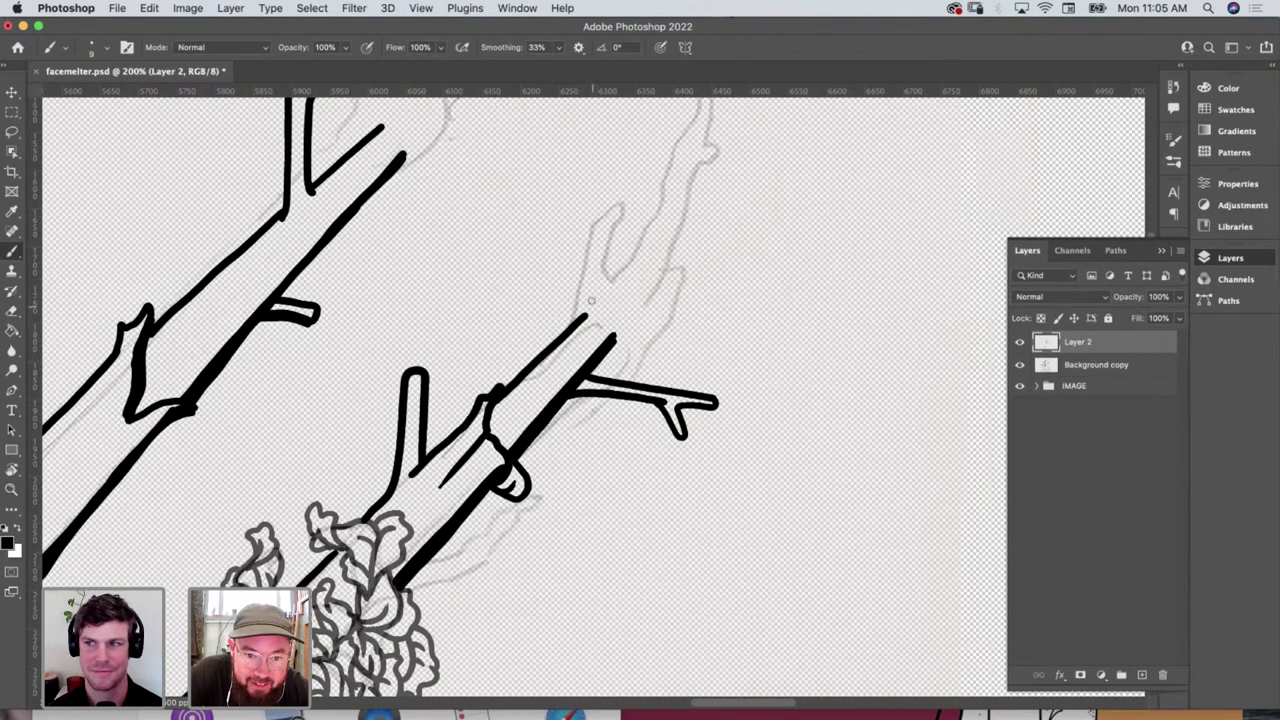
{"action": "mouse_move", "coordinate": [580, 300]}
{"action": "left_mouse_down"}
{"action": "mouse_move", "coordinate": [640, 344]}
{"action": "mouse_move", "coordinate": [652, 322]}
{"action": "mouse_move", "coordinate": [640, 346]}
{"action": "left_mouse_up"}
{"action": "mouse_move", "coordinate": [580, 298]}
{"action": "left_mouse_down"}
{"action": "mouse_move", "coordinate": [598, 281]}
{"action": "mouse_move", "coordinate": [652, 322]}
{"action": "left_mouse_up"}
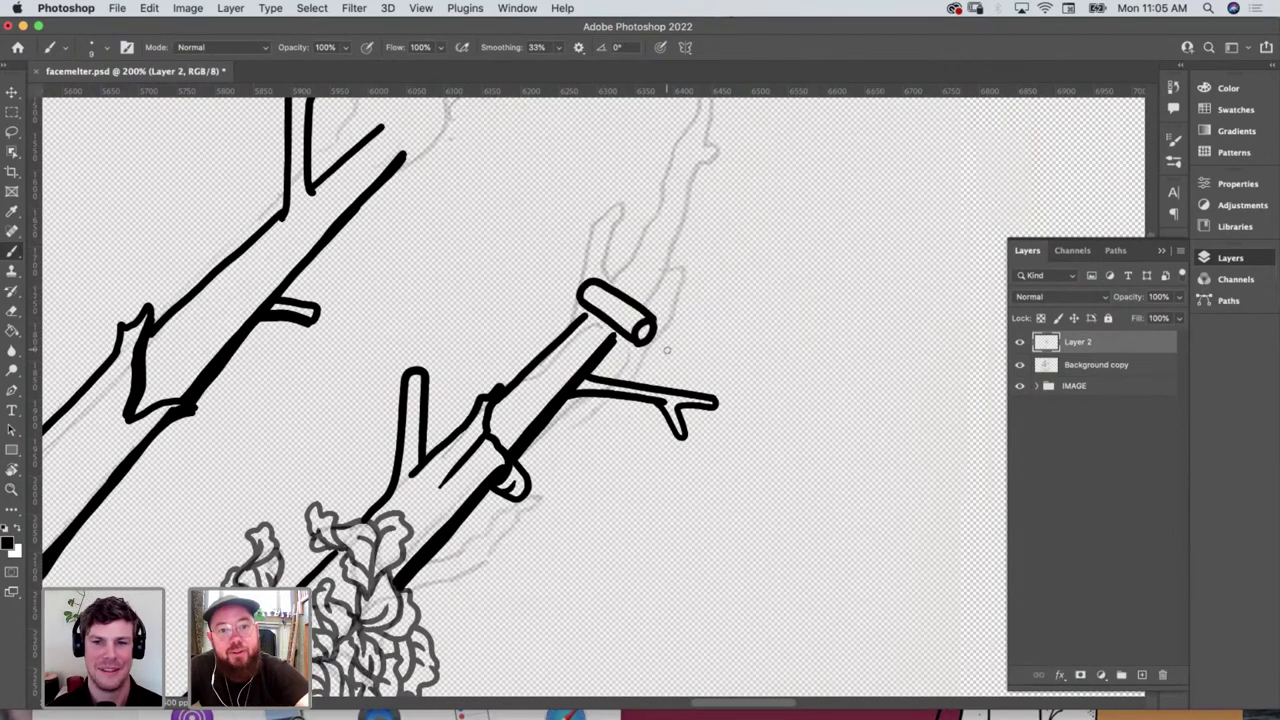
Ink a matching peg across the end of the upper branch, with short branch edges continuing beyond it
{"action": "scroll", "coordinate": [667, 349], "scroll_direction": "up", "scroll_amount": 5}
{"action": "scroll", "coordinate": [667, 349], "scroll_direction": "left", "scroll_amount": 2}
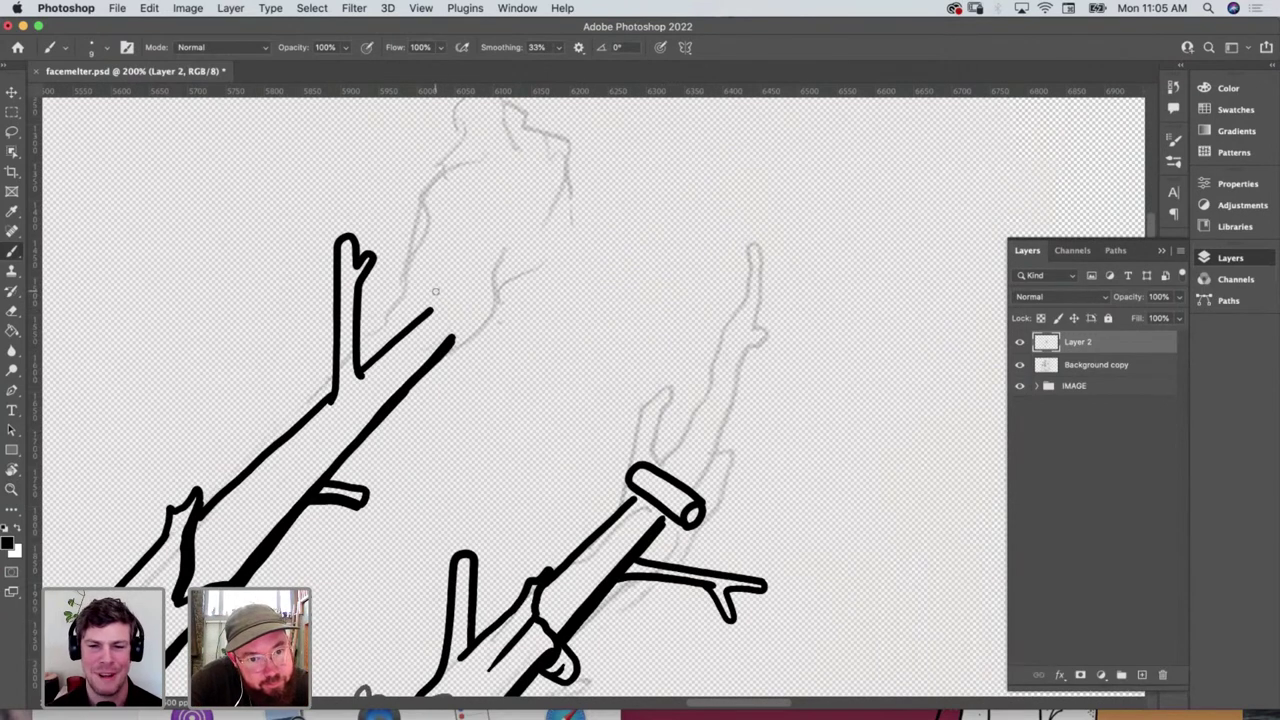
{"action": "mouse_move", "coordinate": [435, 290]}
{"action": "left_mouse_down"}
{"action": "mouse_move", "coordinate": [490, 342]}
{"action": "mouse_move", "coordinate": [499, 320]}
{"action": "mouse_move", "coordinate": [499, 338]}
{"action": "mouse_move", "coordinate": [447, 277]}
{"action": "mouse_move", "coordinate": [433, 299]}
{"action": "mouse_move", "coordinate": [458, 330]}
{"action": "mouse_move", "coordinate": [465, 322]}
{"action": "mouse_move", "coordinate": [447, 340]}
{"action": "mouse_move", "coordinate": [466, 322]}
{"action": "mouse_move", "coordinate": [451, 342]}
{"action": "mouse_move", "coordinate": [487, 256]}
{"action": "left_mouse_up"}
{"action": "left_click_drag", "start_coordinate": [484, 302], "coordinate": [513, 271]}
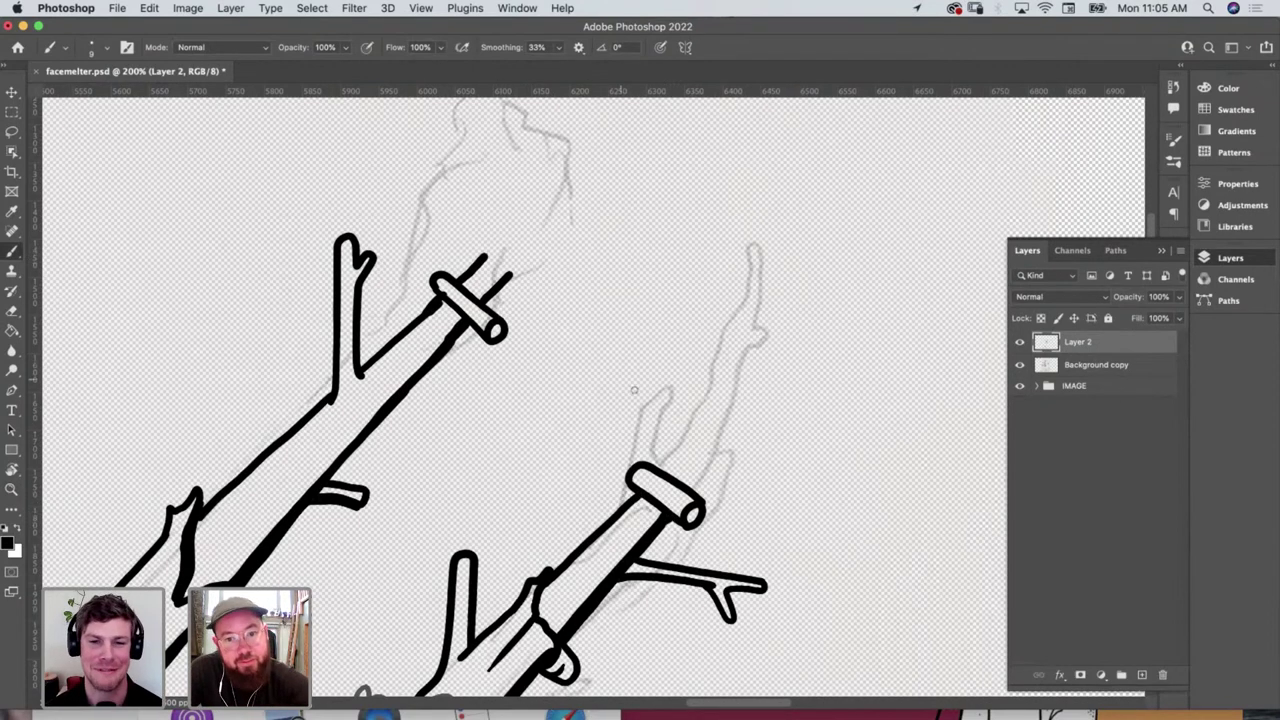
{"action": "scroll", "coordinate": [633, 390], "scroll_direction": "right", "scroll_amount": 2}
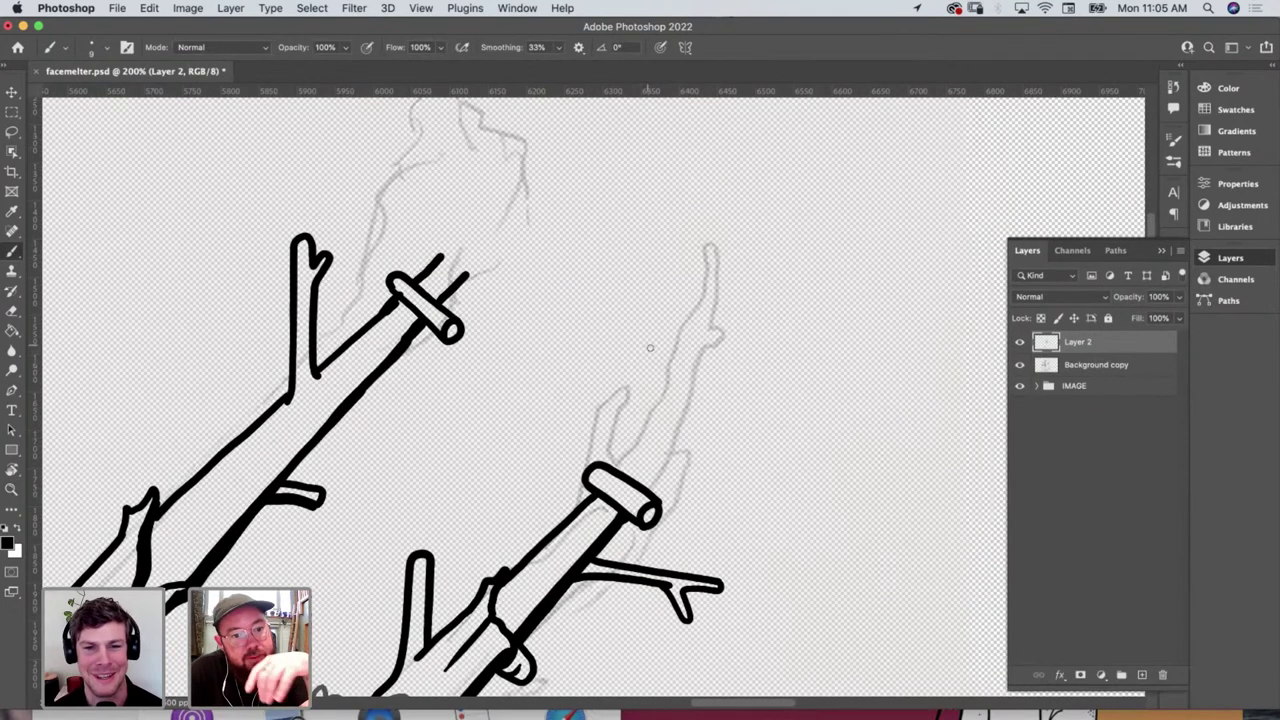
{"action": "scroll", "coordinate": [655, 354], "scroll_direction": "left", "scroll_amount": 1}
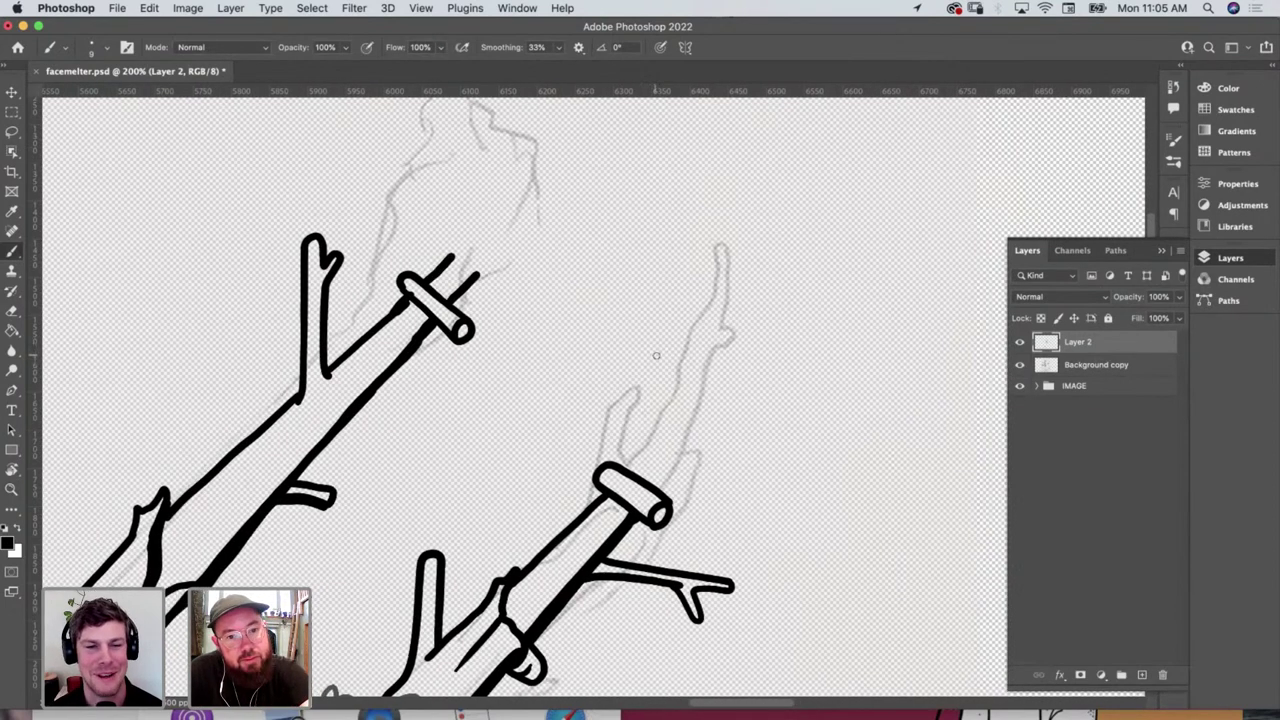
Expand the IMAGE group, show its guitar layer, and hide Layer 2
{"action": "double_click", "coordinate": [1039, 392]}
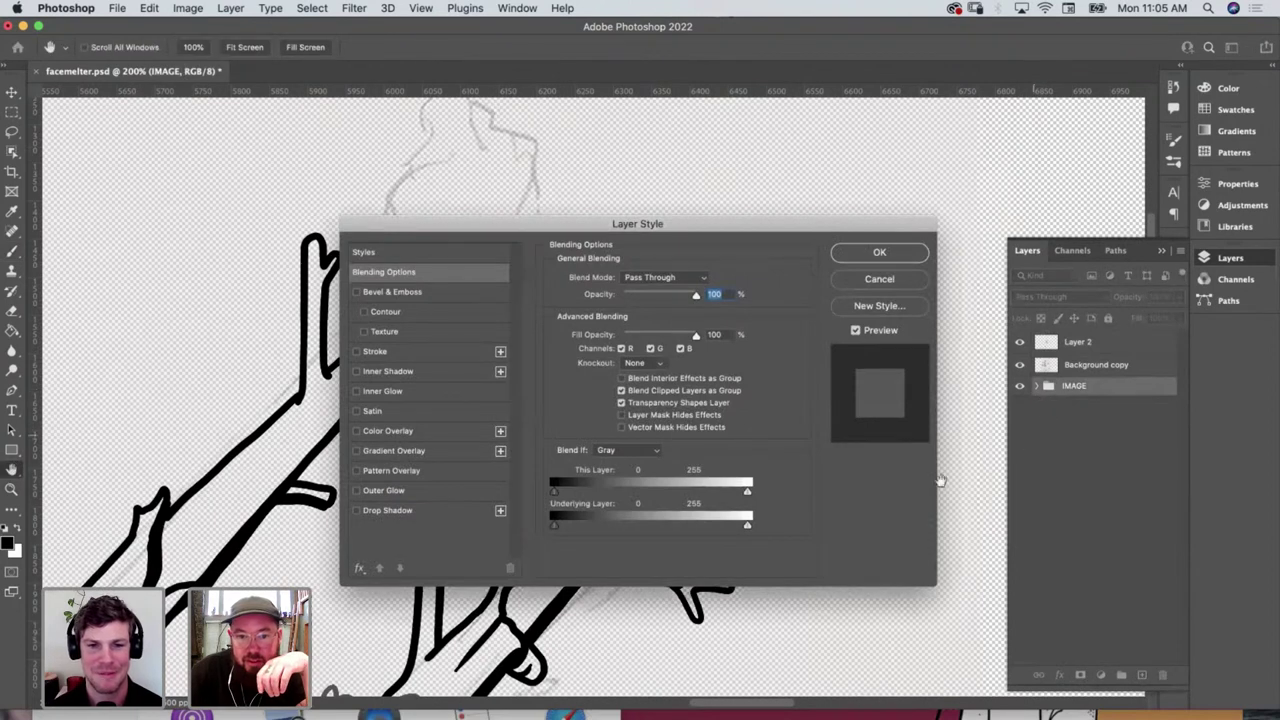
{"action": "left_click", "coordinate": [889, 283]}
{"action": "left_click", "coordinate": [1037, 386]}
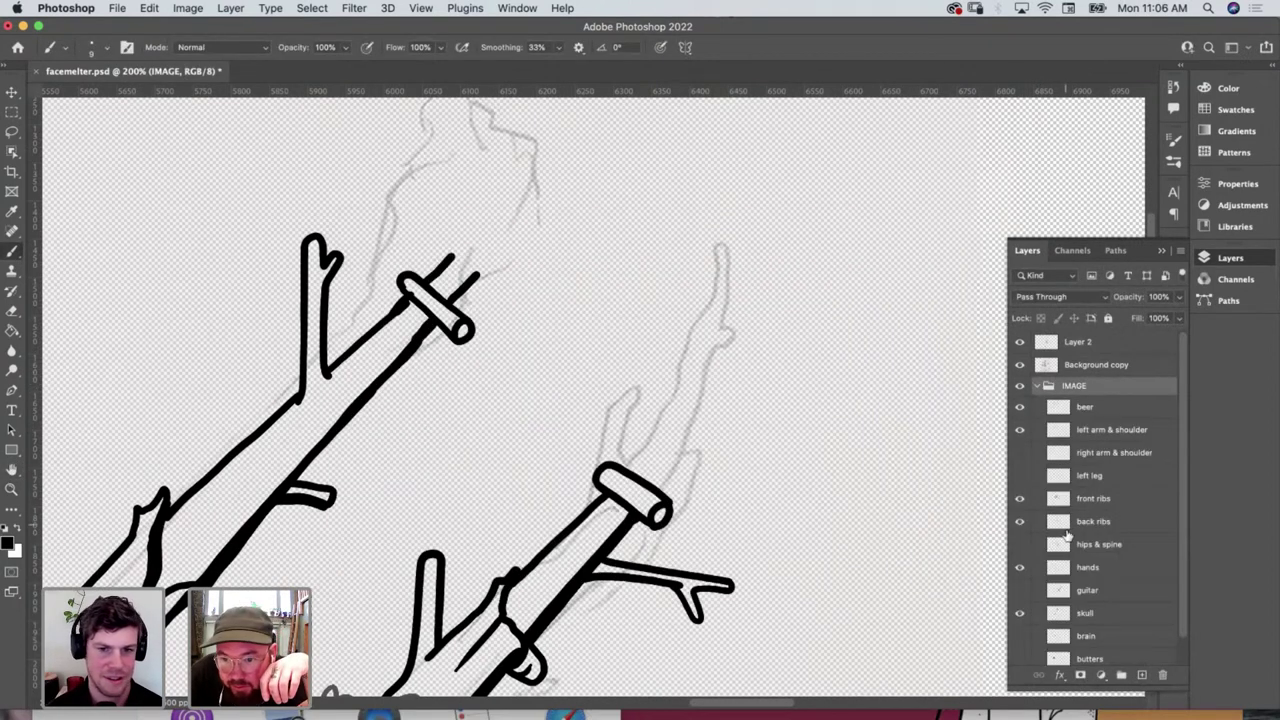
{"action": "left_click", "coordinate": [1020, 590]}
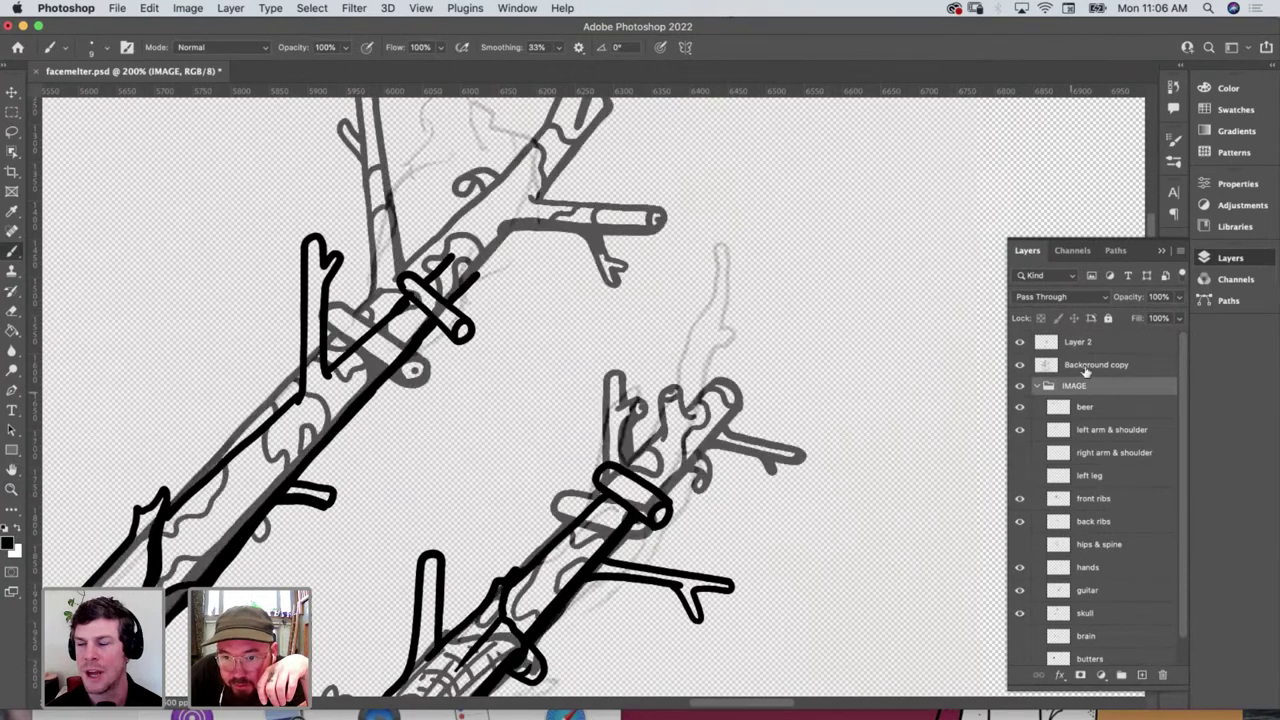
{"action": "left_click", "coordinate": [1040, 343]}
{"action": "left_click", "coordinate": [1020, 343]}
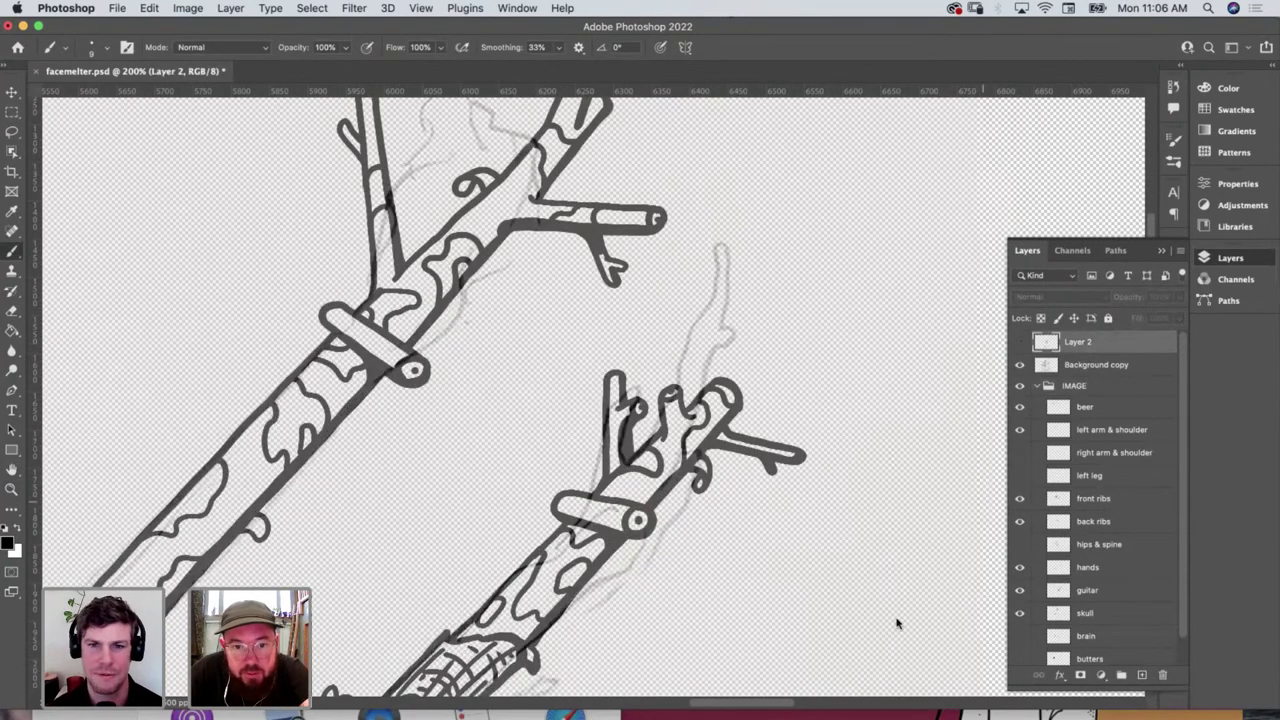
Examine the finished guitar and its branch necks within the whole skeleton illustration, and collapse the IMAGE group
{"action": "key", "text": "z"}
{"action": "left_click", "coordinate": [568, 434], "text": "alt"}
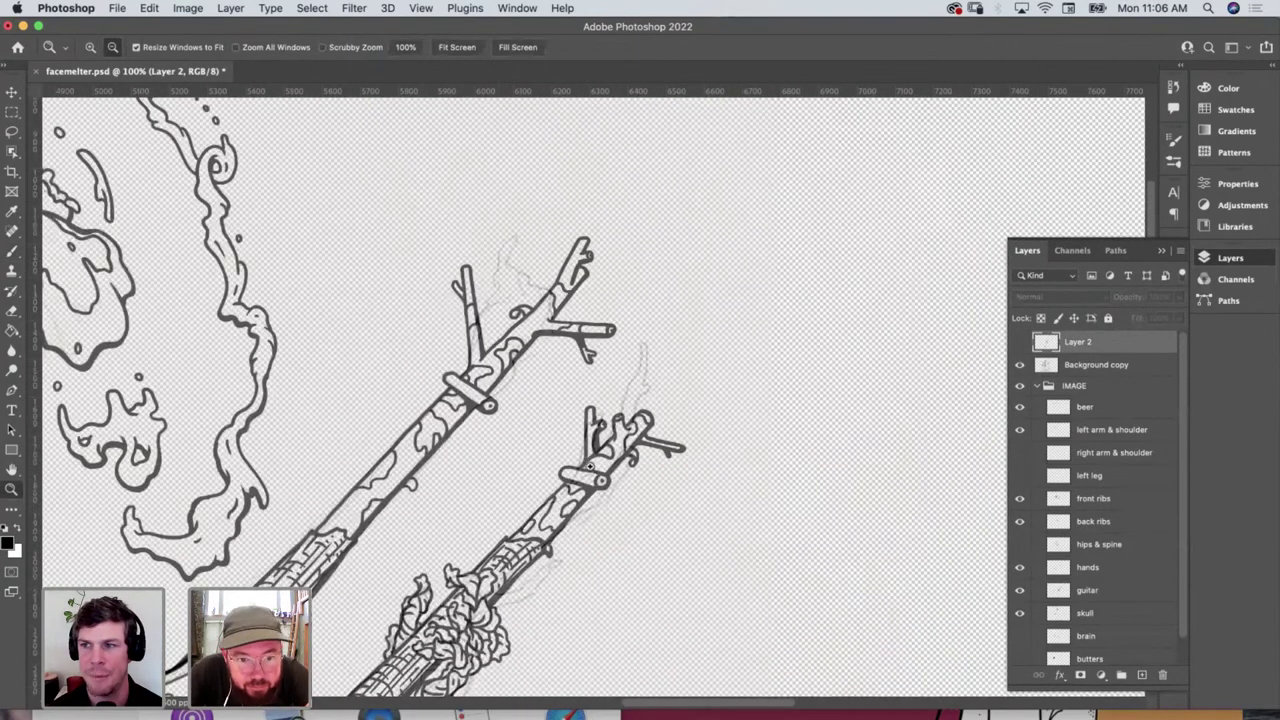
{"action": "left_click", "coordinate": [590, 470], "text": "alt"}
{"action": "scroll", "coordinate": [596, 488], "scroll_direction": "down", "scroll_amount": 3}
{"action": "scroll", "coordinate": [596, 488], "scroll_direction": "left", "scroll_amount": 3}
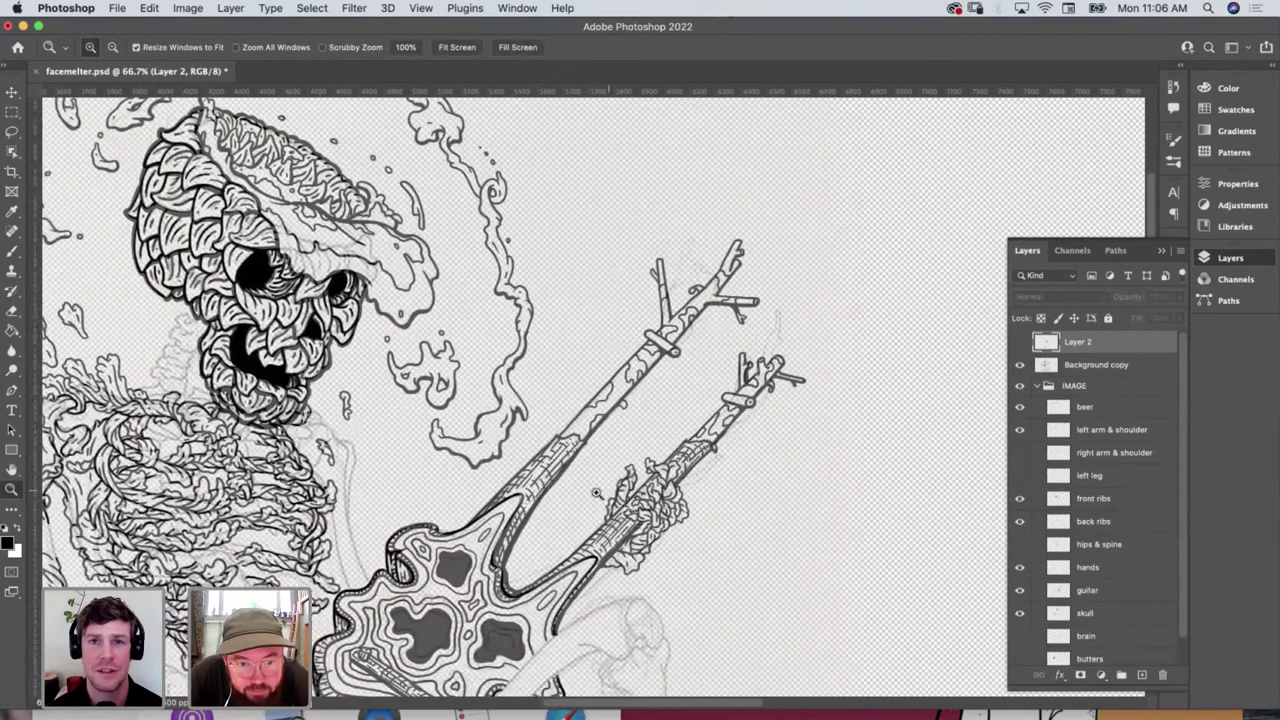
{"action": "scroll", "coordinate": [596, 498], "scroll_direction": "down", "scroll_amount": 1}
{"action": "scroll", "coordinate": [604, 510], "scroll_direction": "left", "scroll_amount": 1}
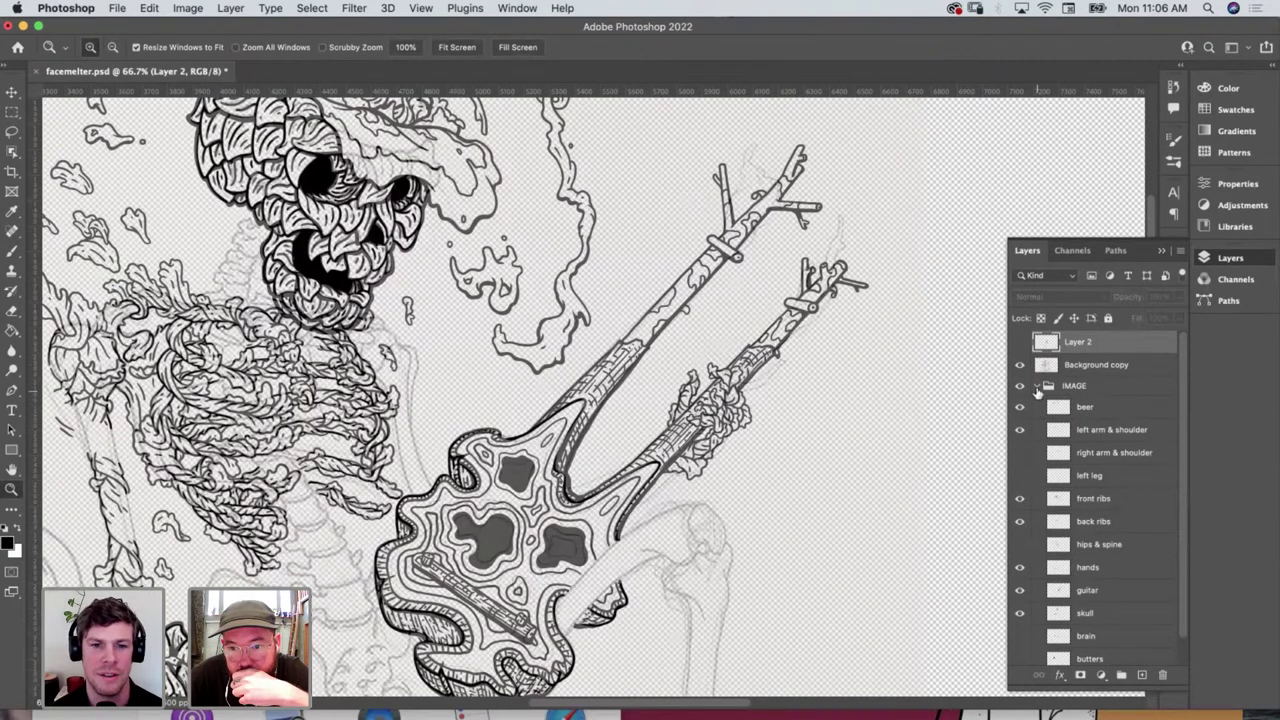
{"action": "left_click", "coordinate": [1037, 387]}
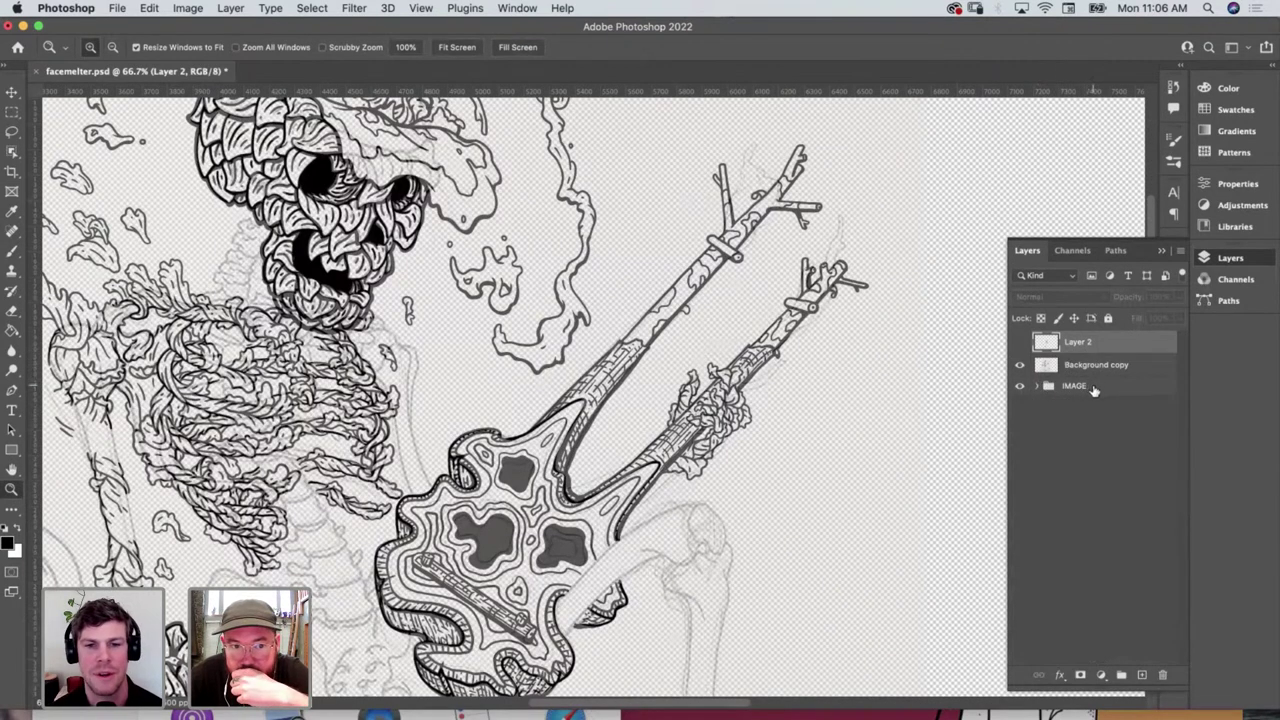
{"action": "key", "text": "alt"}
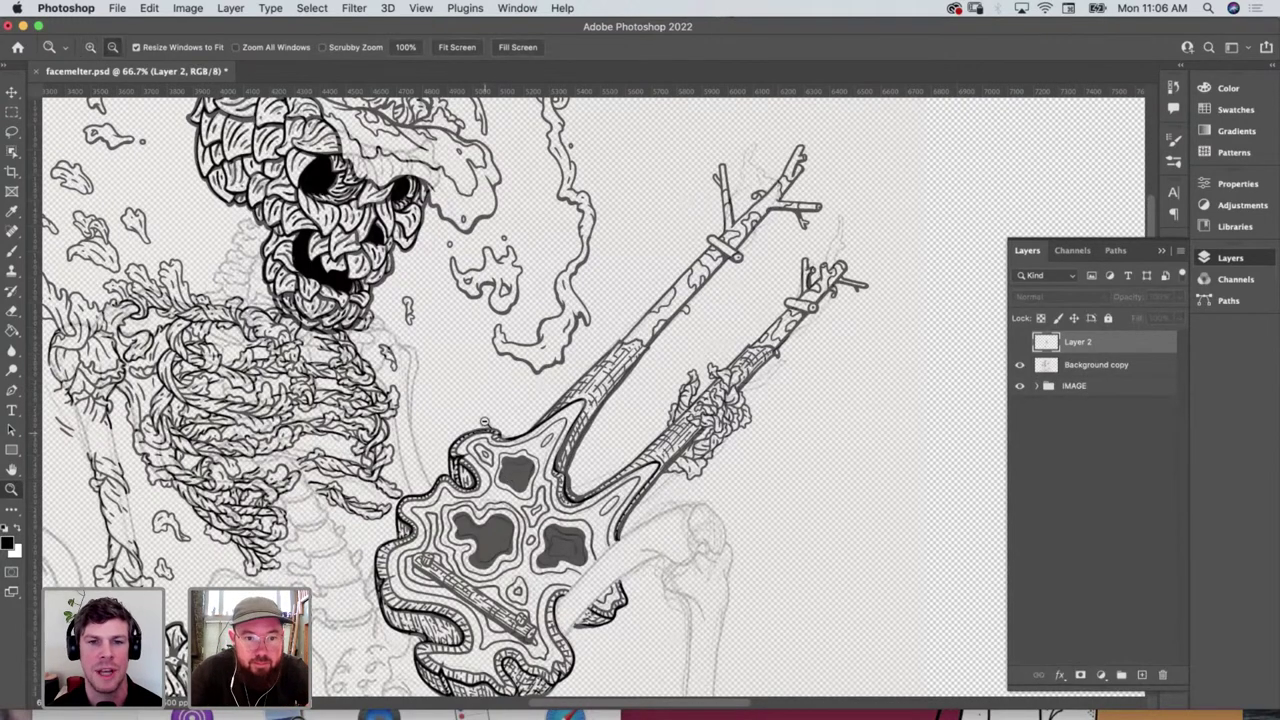
{"action": "left_click", "coordinate": [484, 423], "text": "alt"}
{"action": "scroll", "coordinate": [506, 459], "scroll_direction": "left", "scroll_amount": 5}
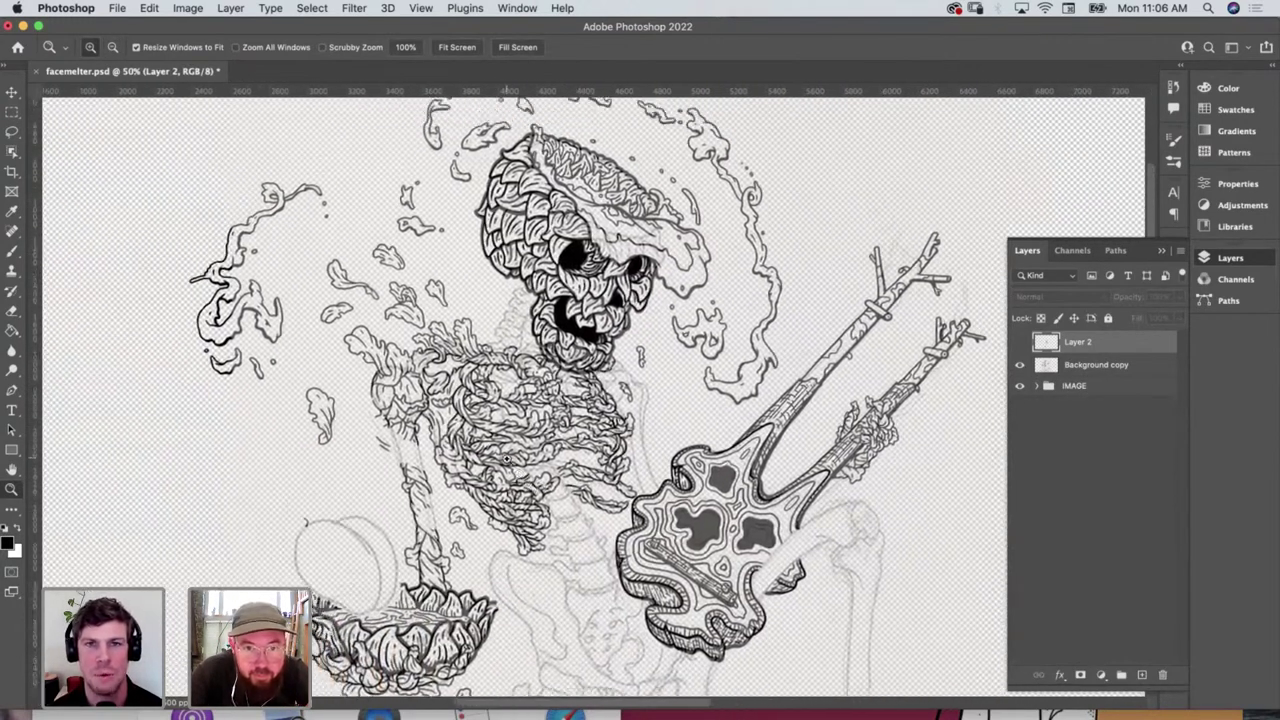
{"action": "scroll", "coordinate": [506, 459], "scroll_direction": "down", "scroll_amount": 3}
{"action": "scroll", "coordinate": [506, 459], "scroll_direction": "right", "scroll_amount": 3}
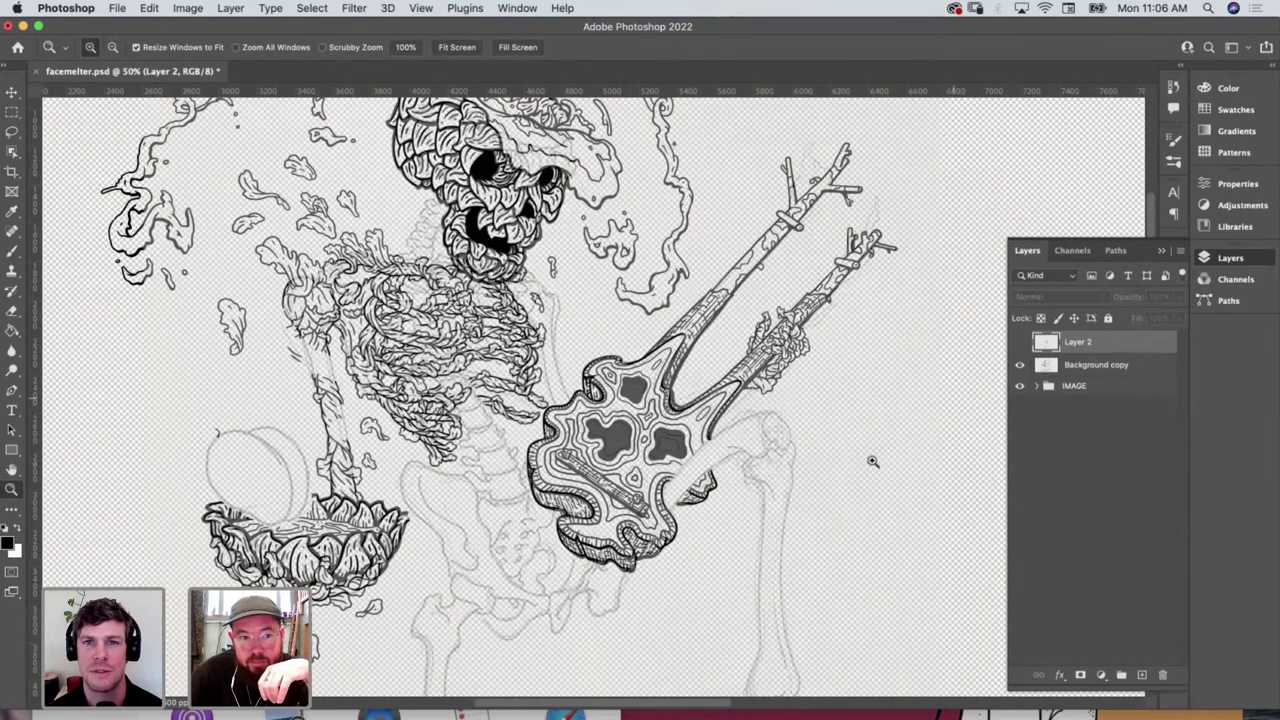
{"action": "scroll", "coordinate": [724, 374], "scroll_direction": "up", "scroll_amount": 3}
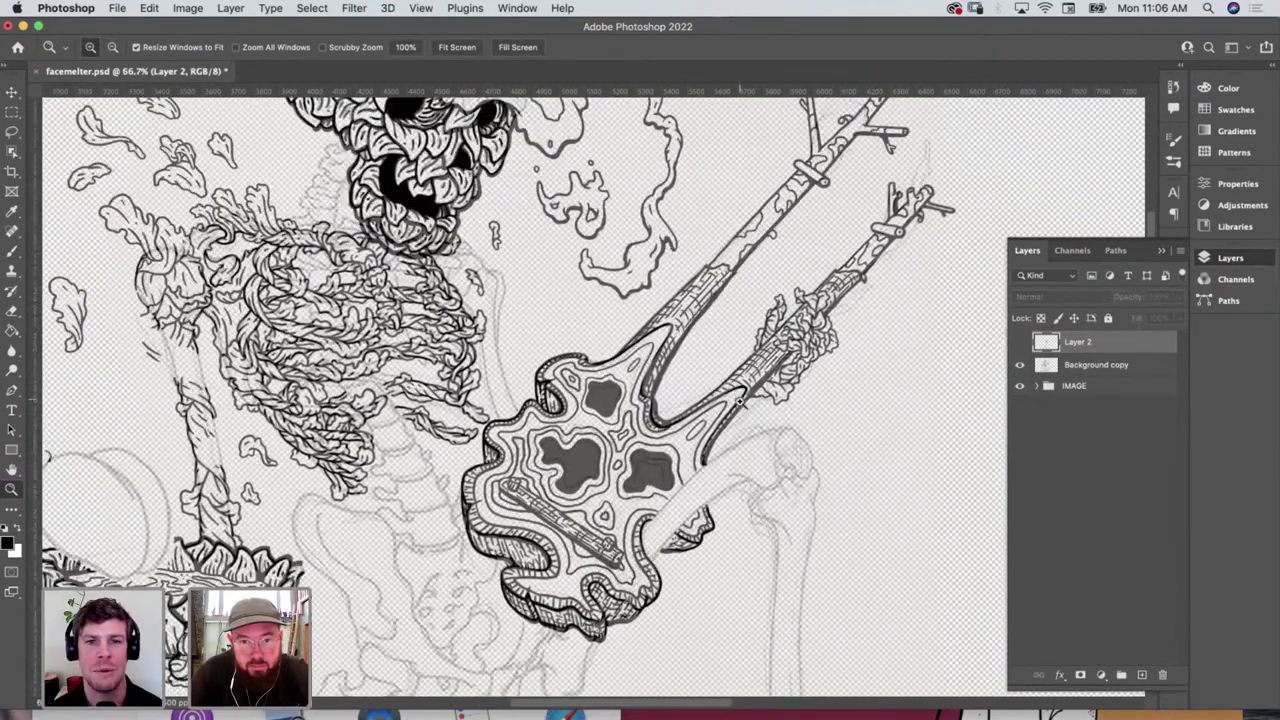
{"action": "scroll", "coordinate": [740, 400], "scroll_direction": "up", "scroll_amount": 2}
Switch to the Line tool, try a short line above the ribcage, and undo it
{"action": "left_click", "coordinate": [12, 452]}
{"action": "right_click", "coordinate": [12, 452]}
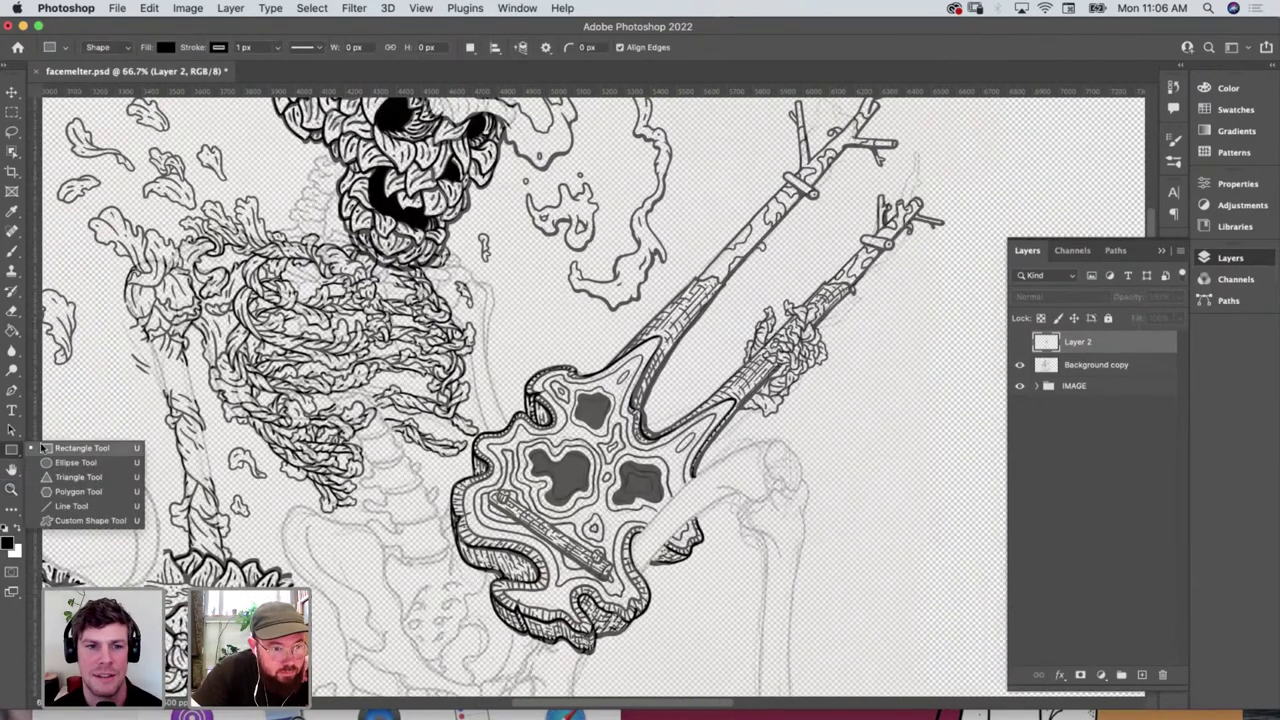
{"action": "left_click", "coordinate": [70, 506]}
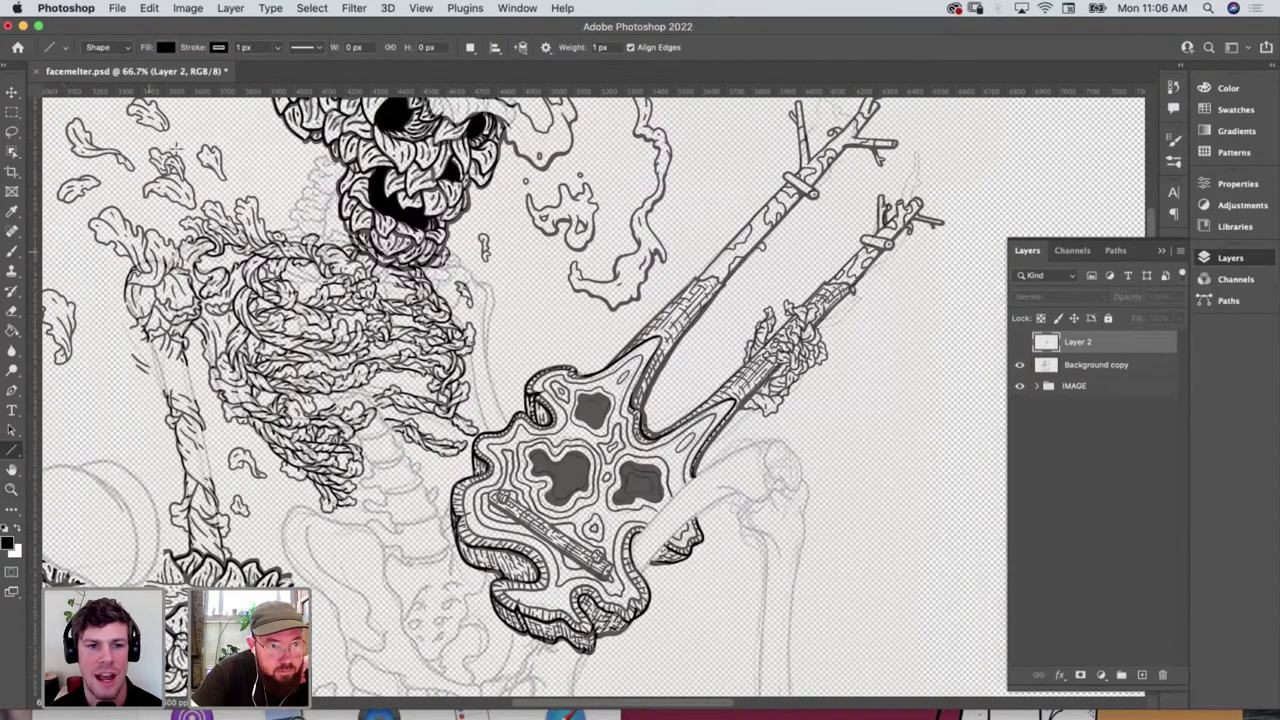
{"action": "left_click_drag", "start_coordinate": [256, 139], "coordinate": [288, 213]}
{"action": "key", "text": "ctrl+z"}
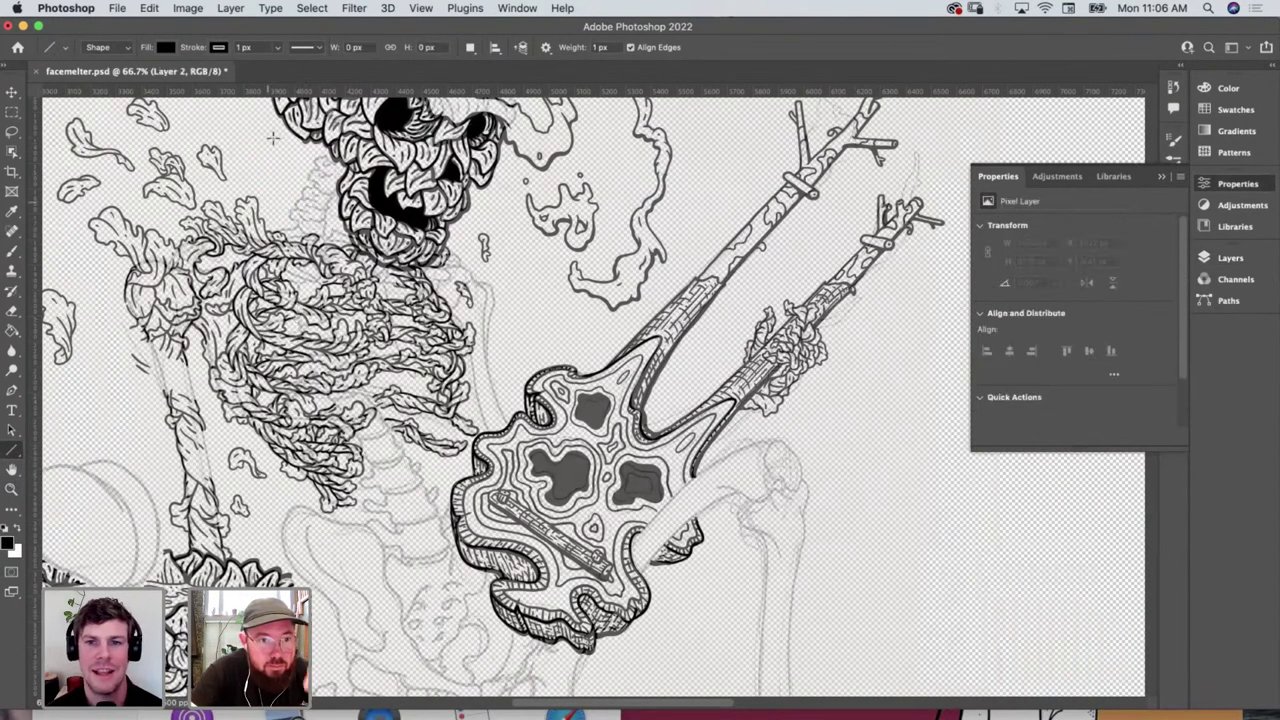
Try a vertical line in the empty area beside the guitar with the stroke width set to 121.17 px
{"action": "left_click", "coordinate": [277, 47]}
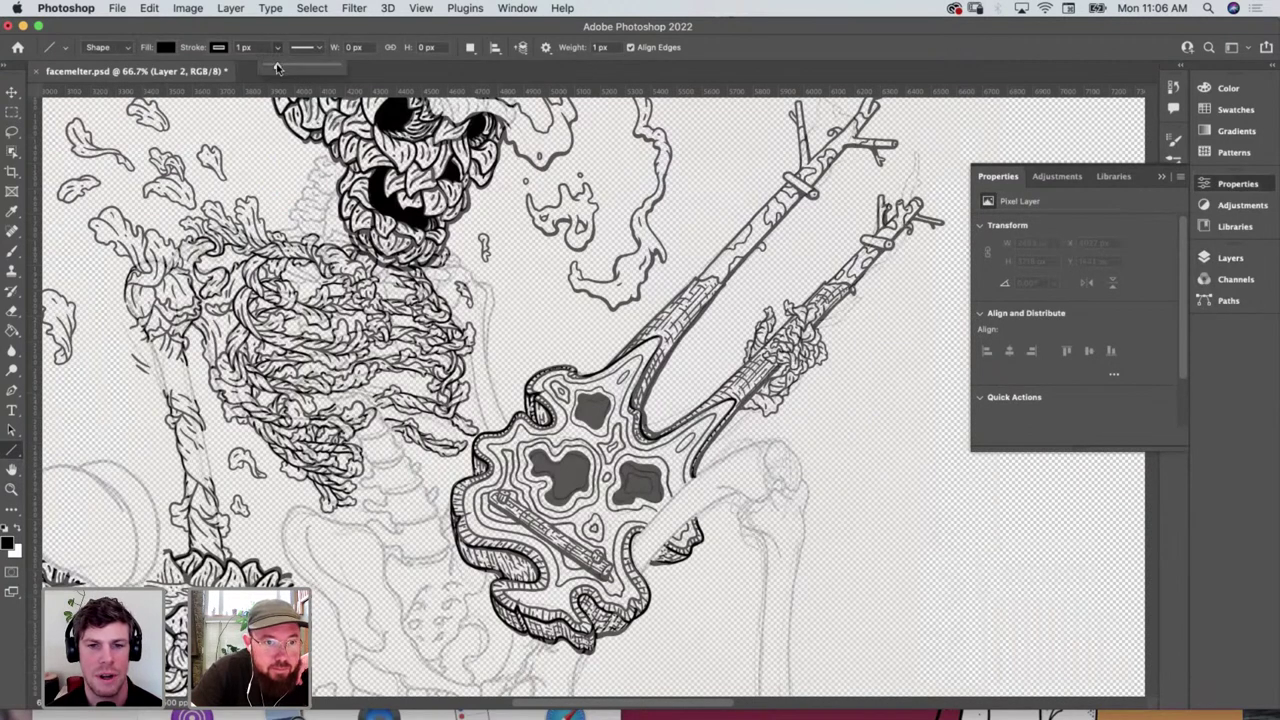
{"action": "left_click_drag", "start_coordinate": [281, 68], "coordinate": [297, 73]}
{"action": "left_click_drag", "start_coordinate": [891, 333], "coordinate": [885, 482]}
{"action": "key", "text": "ctrl+z"}
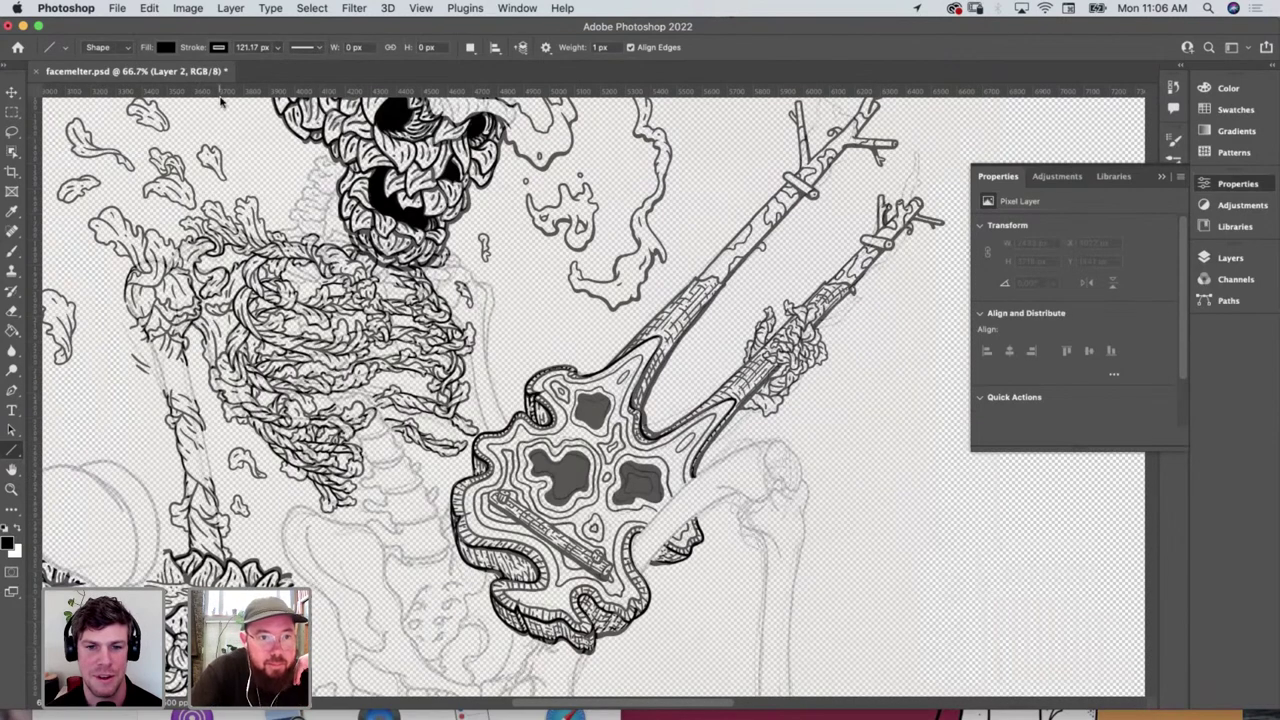
Set the line's stroke width to 0.28 px, test it with a near-vertical line about 388 px long, and undo that line
{"action": "left_click", "coordinate": [277, 47]}
{"action": "left_click_drag", "start_coordinate": [279, 68], "coordinate": [257, 83]}
{"action": "left_click_drag", "start_coordinate": [897, 385], "coordinate": [897, 482]}
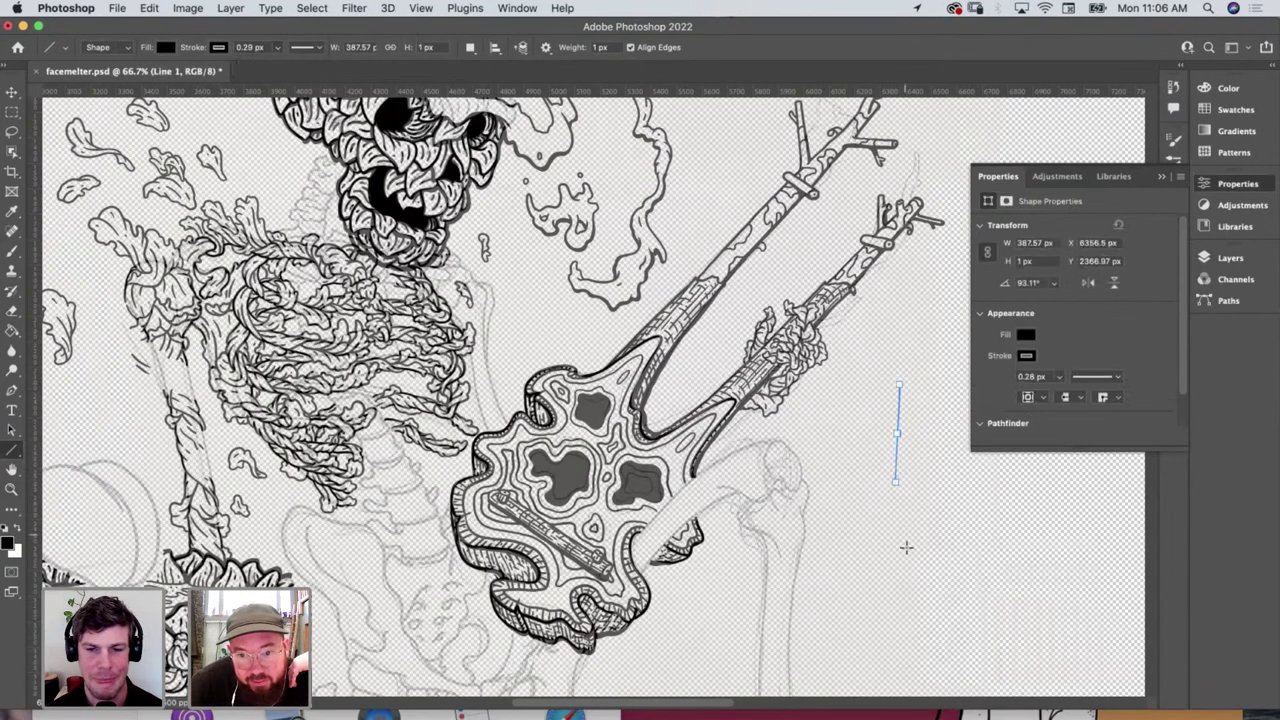
{"action": "key", "text": "ctrl+z"}
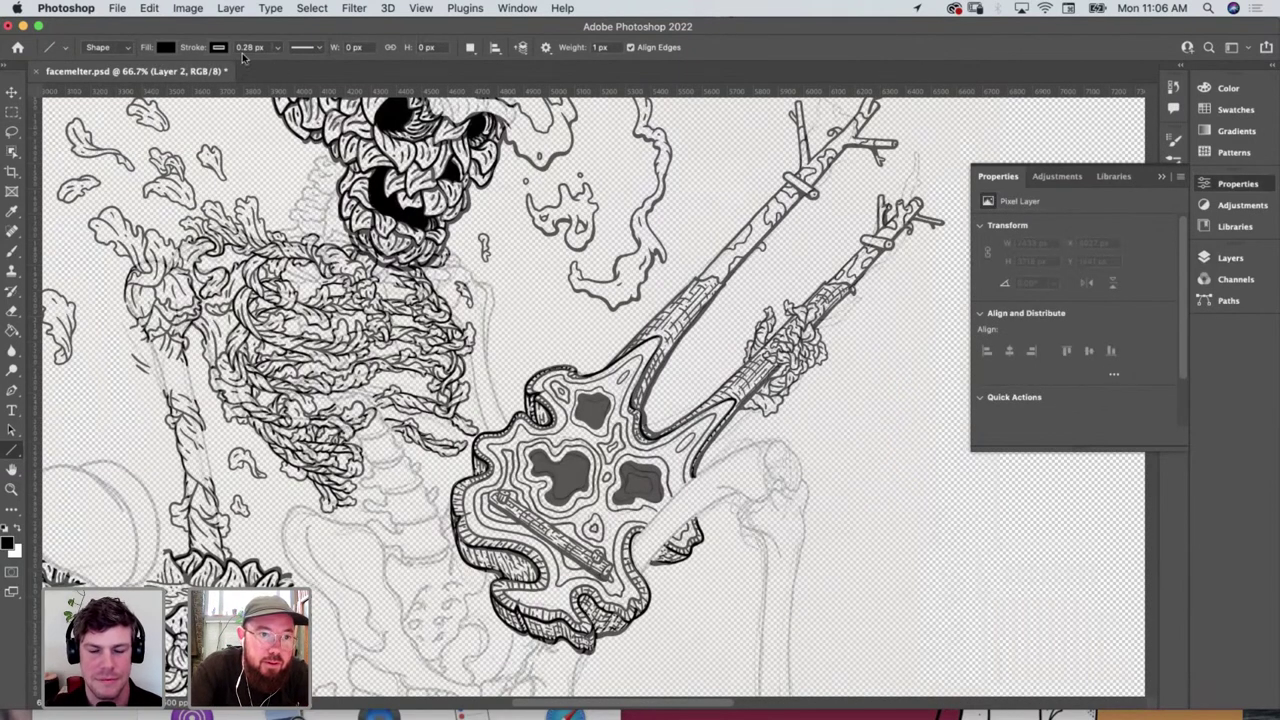
Try a near-vertical line in the empty area beside the guitar with the stroke width set to 0.88 px, and undo it
{"action": "left_click", "coordinate": [275, 51]}
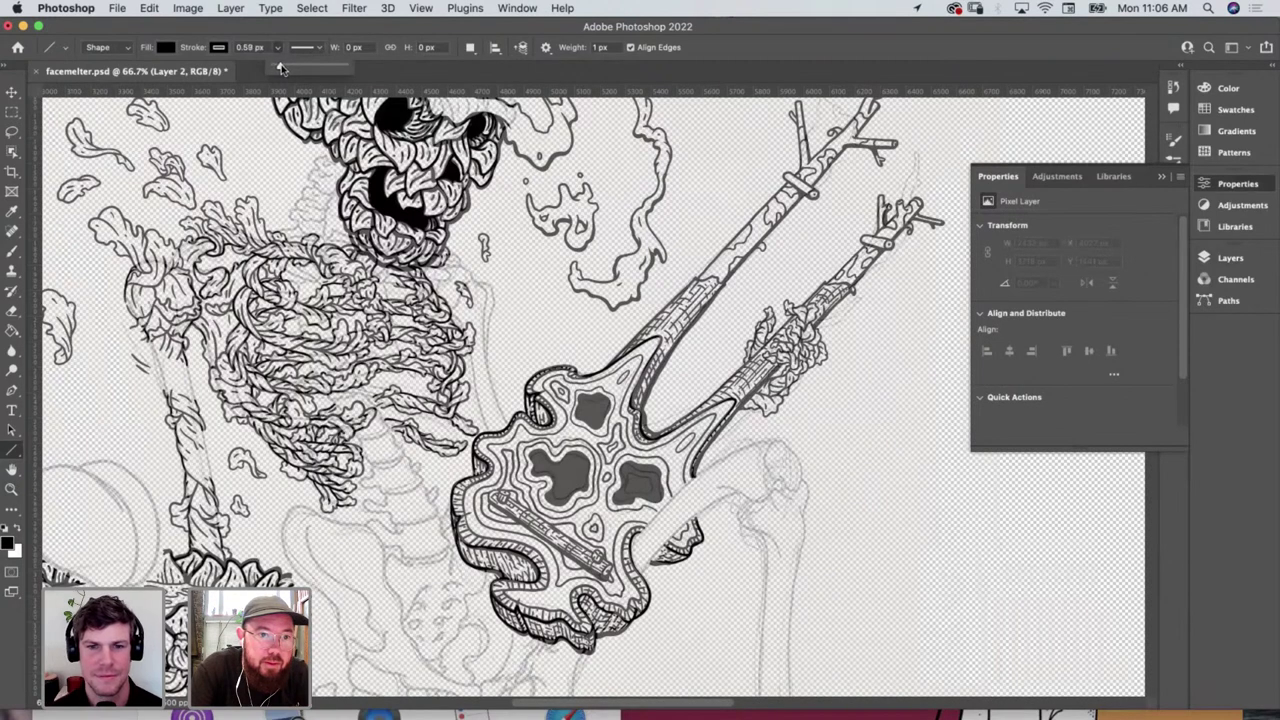
{"action": "left_click_drag", "start_coordinate": [906, 396], "coordinate": [904, 518]}
{"action": "key", "text": "super+z"}
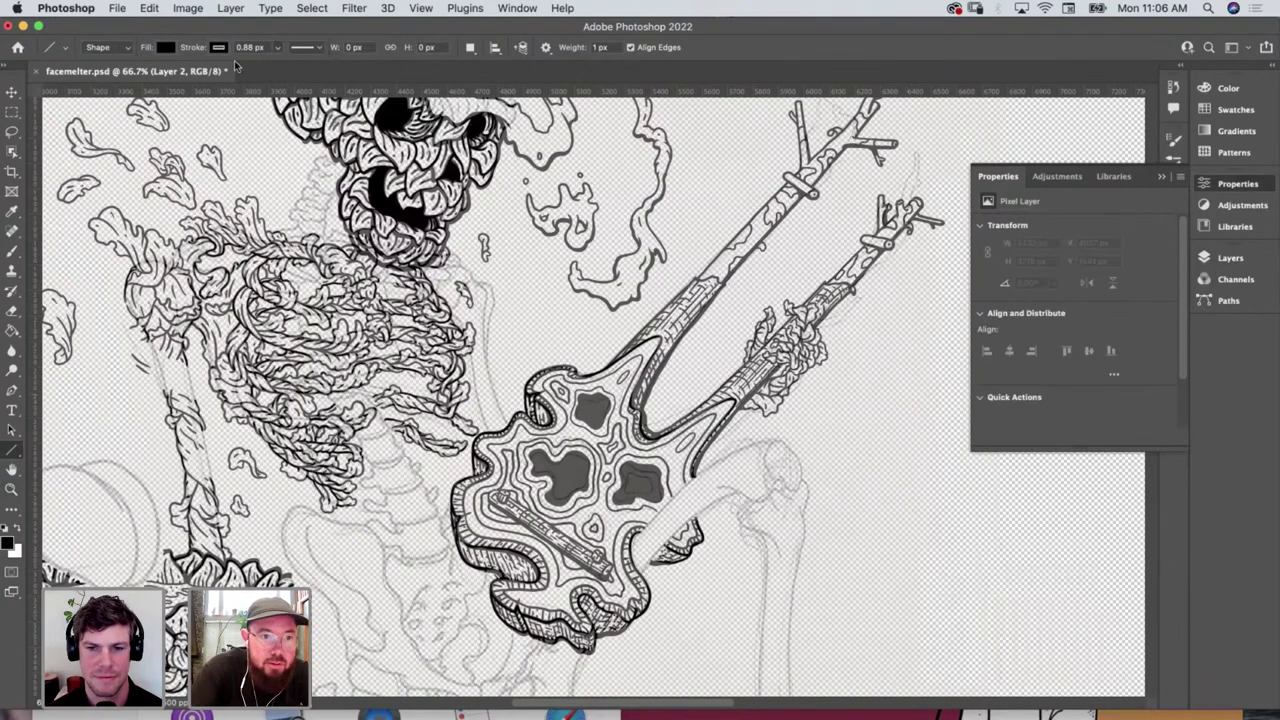
Set the line's stroke width to 89.24 px, test it with a steep line about 528 px long beside the guitar, and undo that line
{"action": "left_click", "coordinate": [277, 50]}
{"action": "left_click_drag", "start_coordinate": [277, 52], "coordinate": [294, 66]}
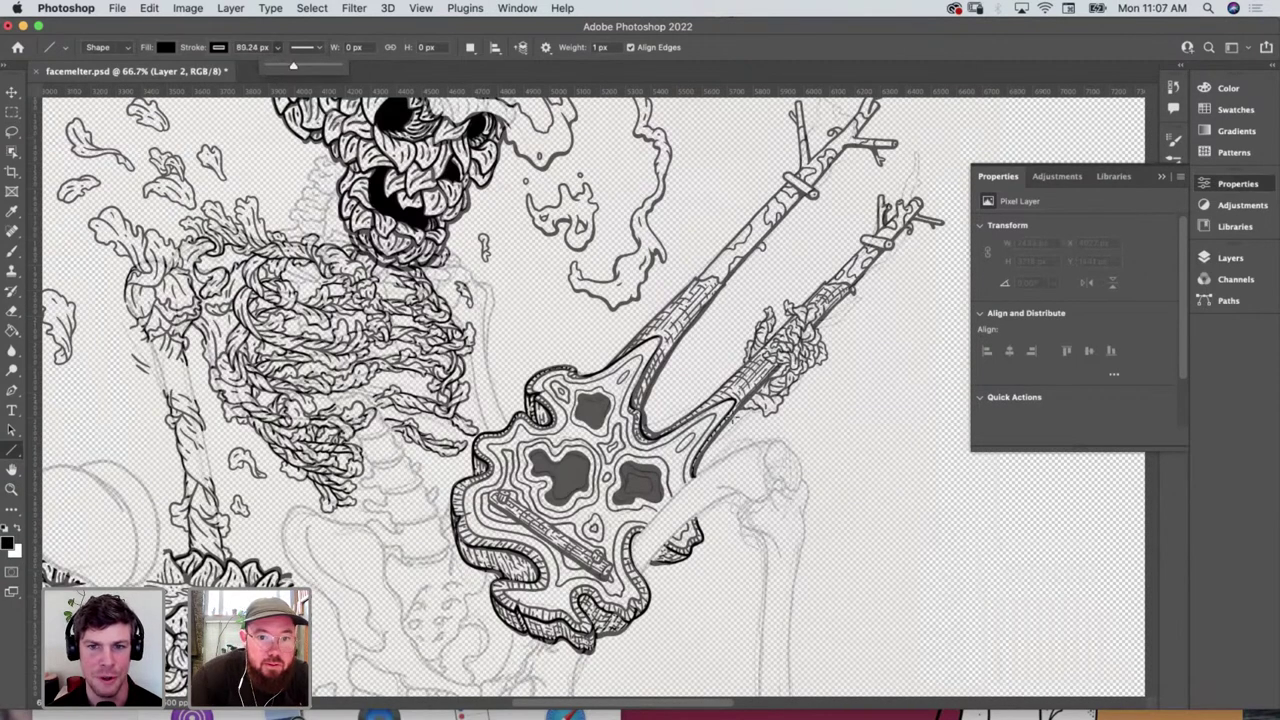
{"action": "left_click_drag", "start_coordinate": [924, 381], "coordinate": [903, 517]}
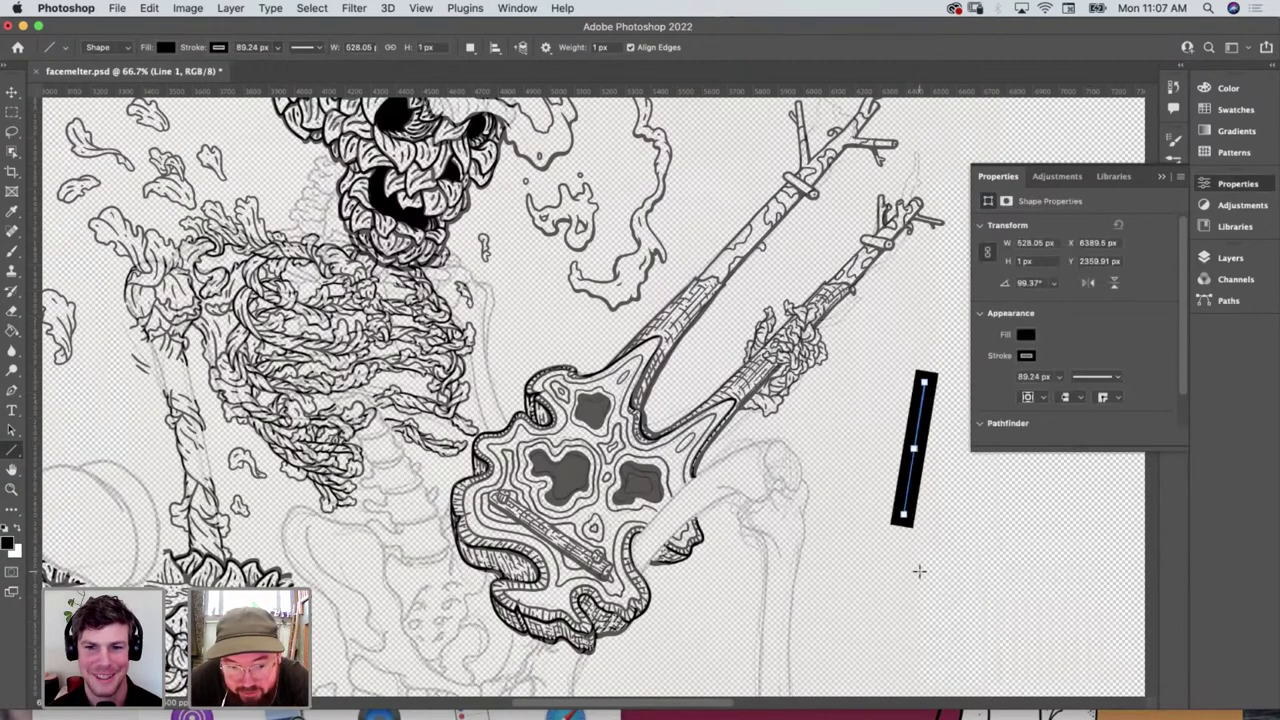
{"action": "key", "text": "super+z"}
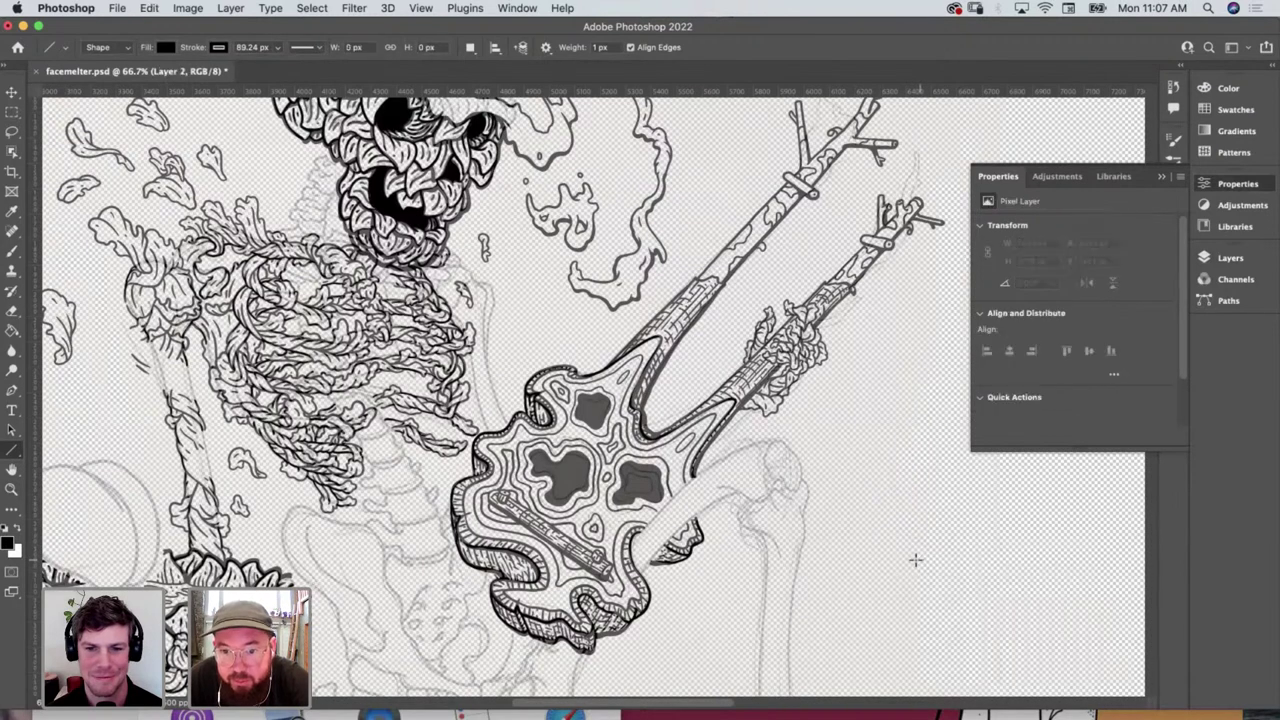
Set the line's stroke width to 20.84 px, try a vertical line between the lower neck and the arm sketch, and undo it
{"action": "left_click", "coordinate": [279, 49]}
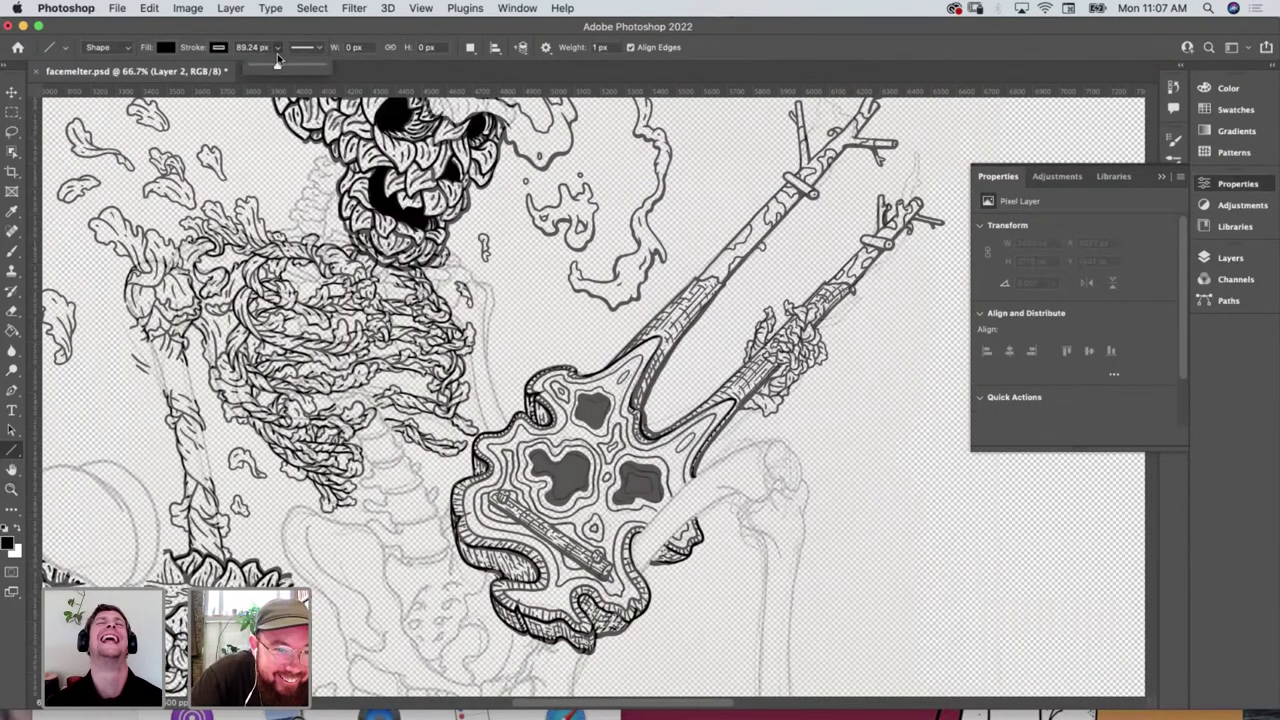
{"action": "left_click_drag", "start_coordinate": [281, 68], "coordinate": [267, 70]}
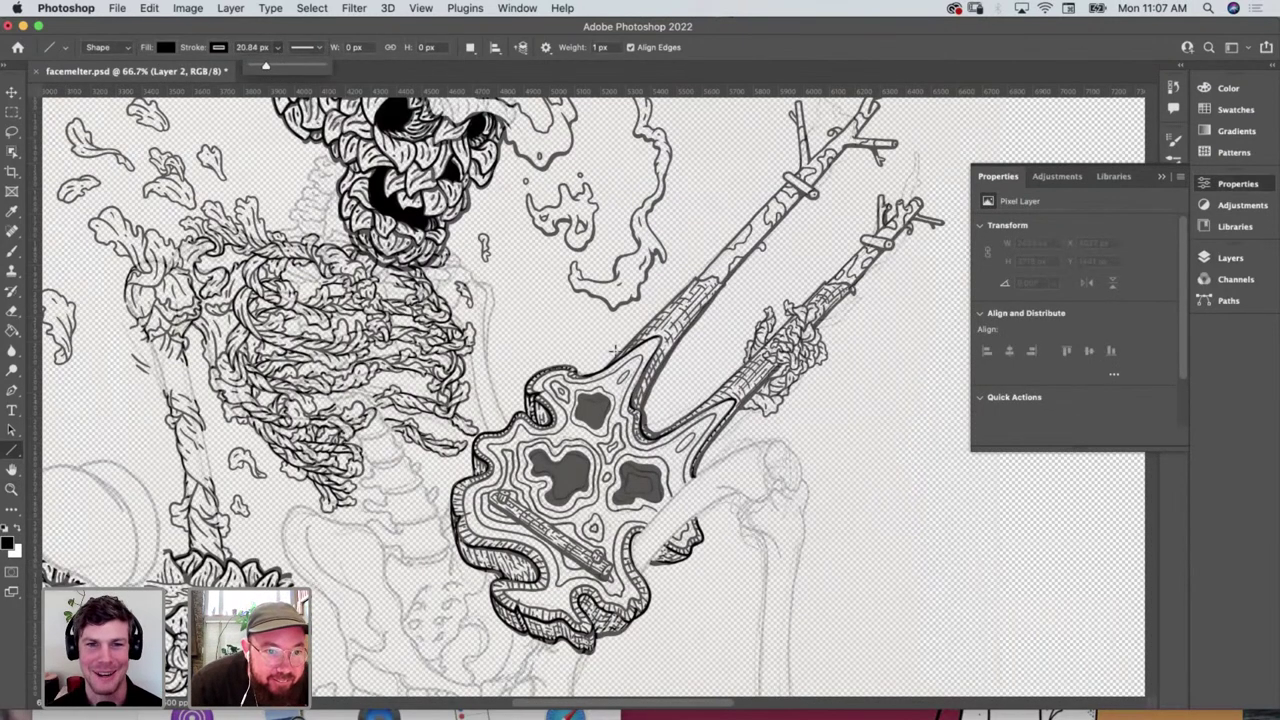
{"action": "left_click_drag", "start_coordinate": [850, 378], "coordinate": [850, 472]}
{"action": "key", "text": "ctrl+z"}
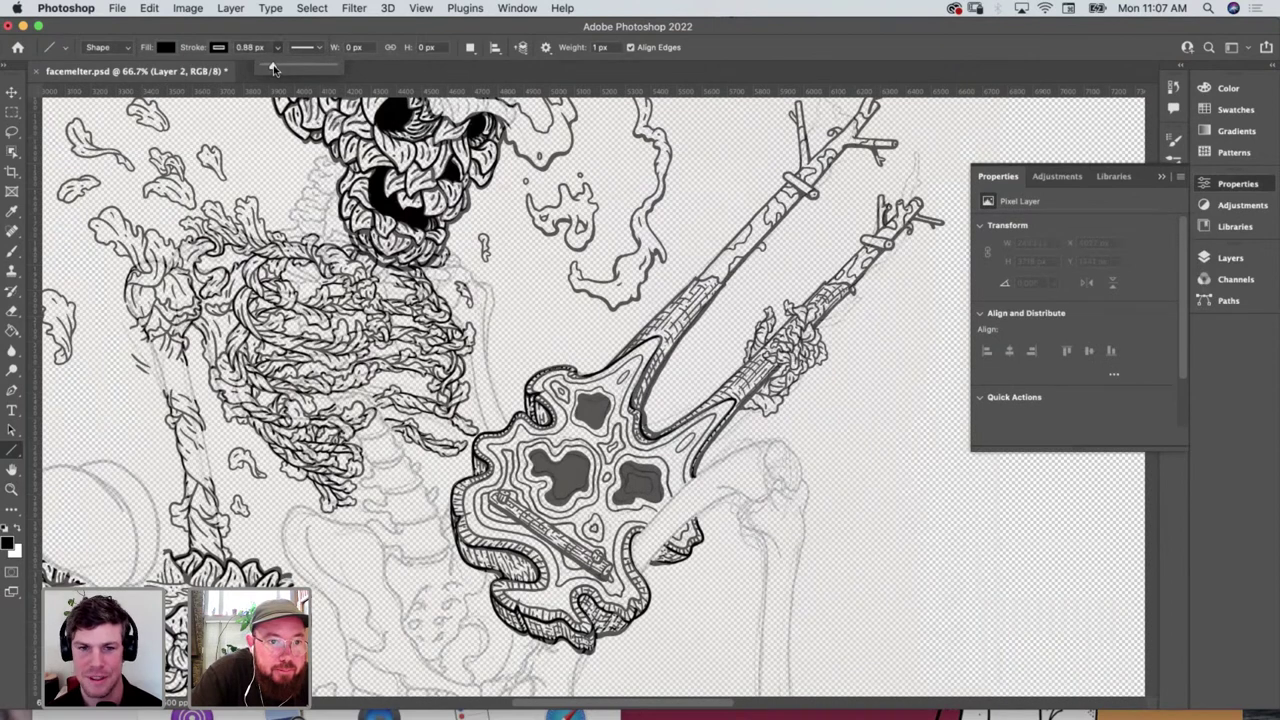
Test a 0.88 px line about 422 px long beside the guitar, inspect it at 200% zoom, and delete it
{"action": "left_click_drag", "start_coordinate": [276, 66], "coordinate": [263, 67]}
{"action": "left_click", "coordinate": [220, 48]}
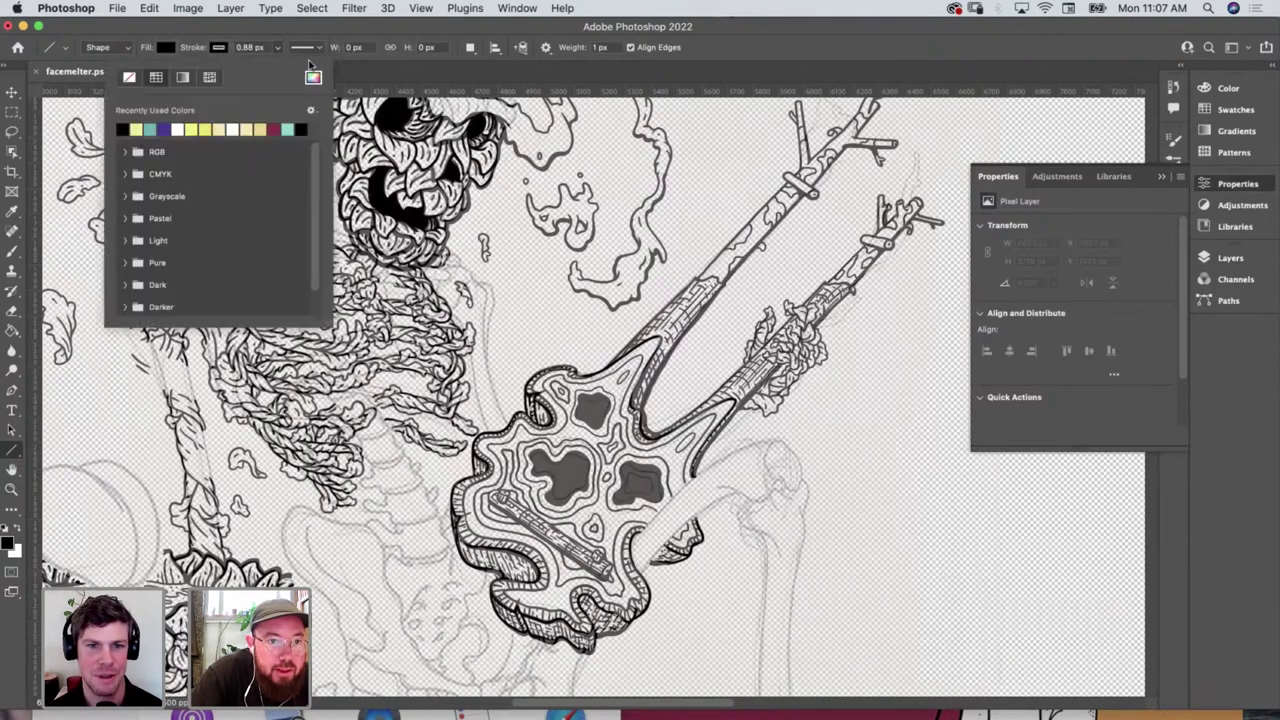
{"action": "left_click", "coordinate": [346, 70]}
{"action": "left_click_drag", "start_coordinate": [897, 404], "coordinate": [887, 507]}
{"action": "key", "text": "z"}
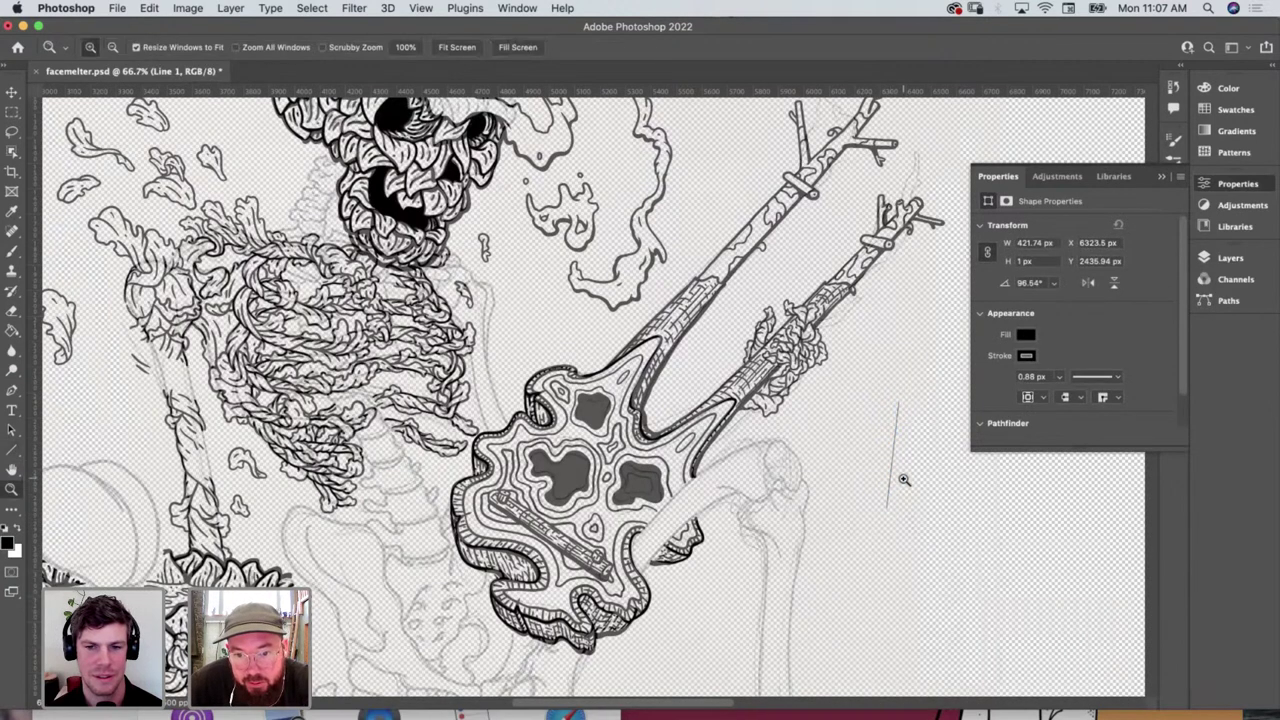
{"action": "left_click", "coordinate": [903, 481]}
{"action": "key", "text": "BackSpace"}
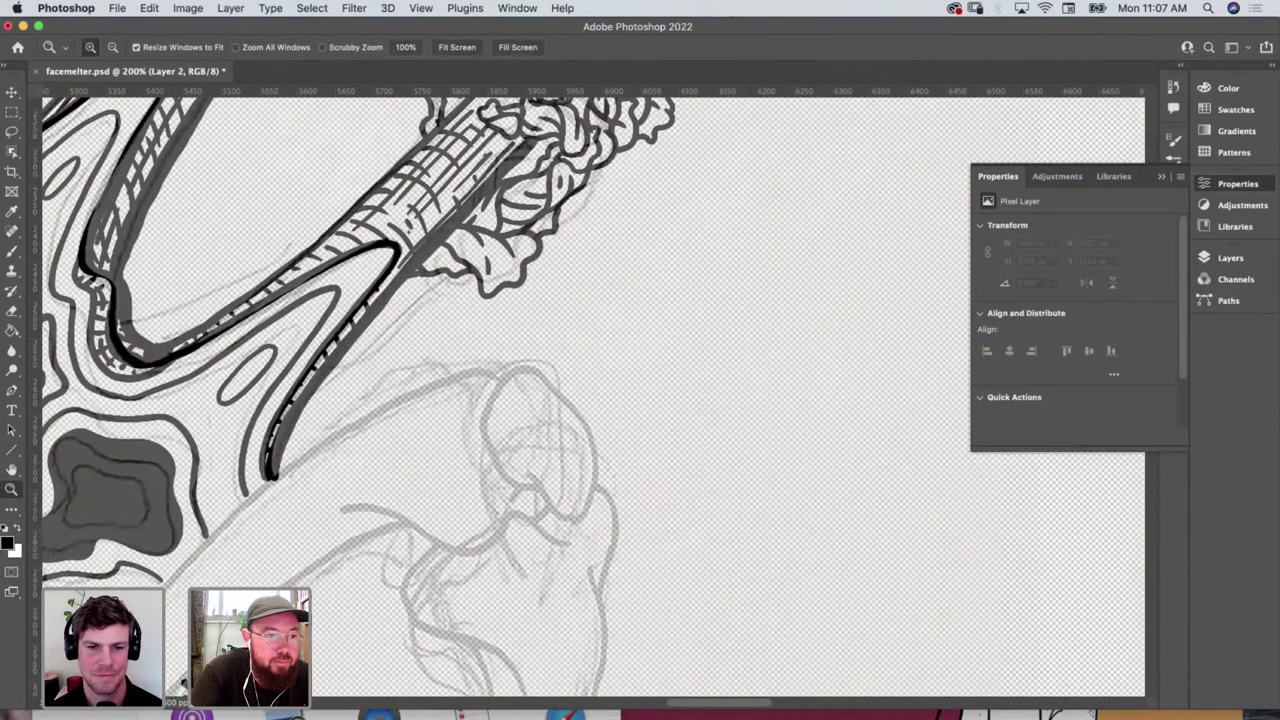
Set the line's stroke width to 7.16 px, test it with a line about 198 px long in the empty area, and undo that line
{"action": "key", "text": "u"}
{"action": "left_click", "coordinate": [278, 49]}
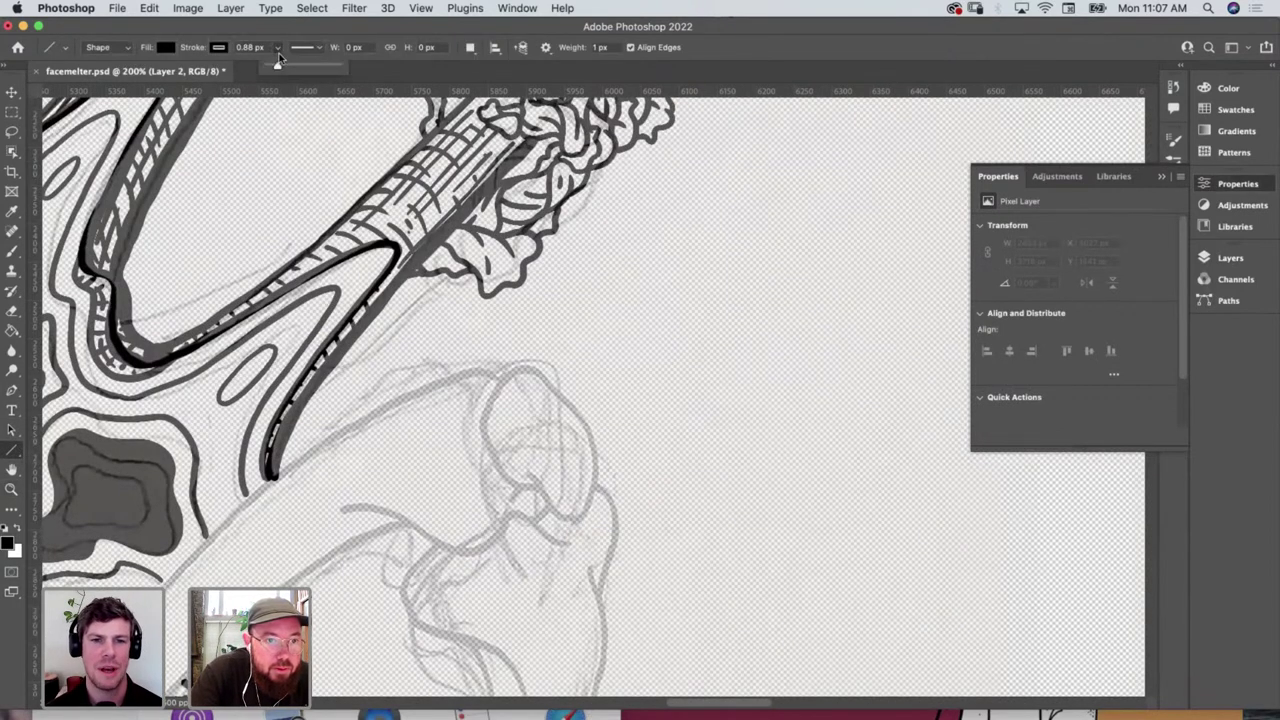
{"action": "left_click_drag", "start_coordinate": [278, 68], "coordinate": [281, 68]}
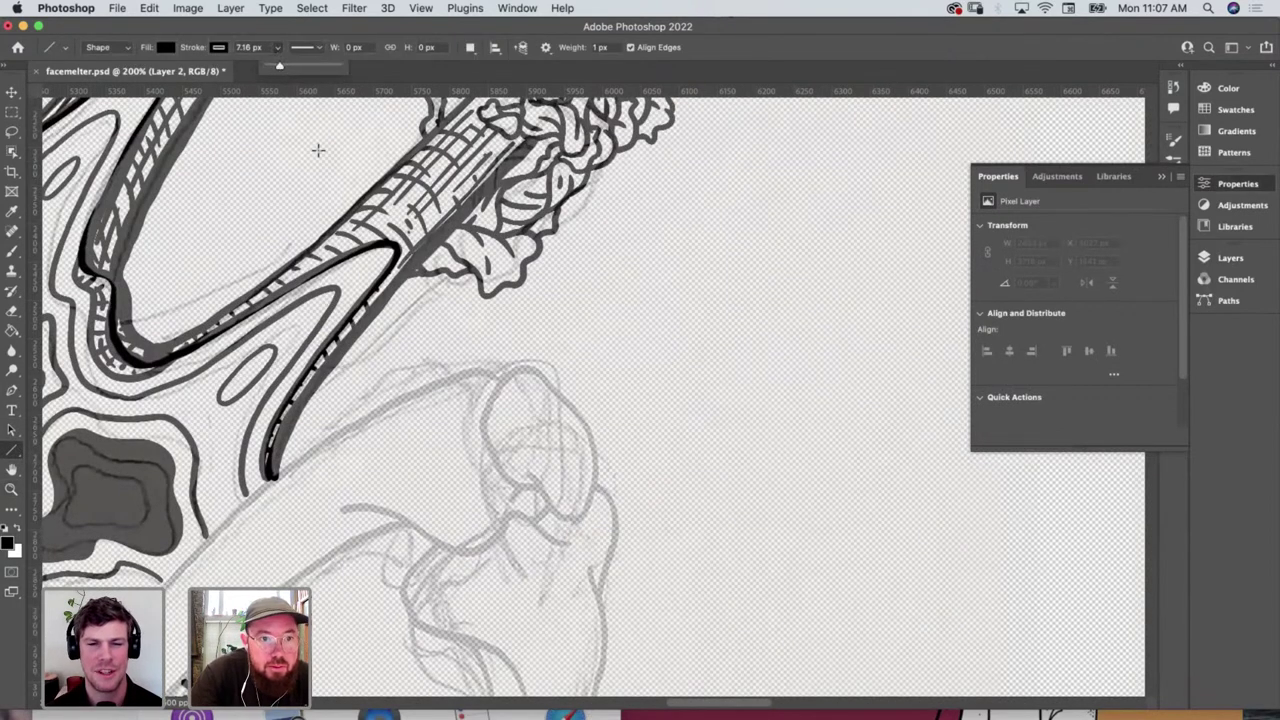
{"action": "left_click_drag", "start_coordinate": [775, 310], "coordinate": [777, 452]}
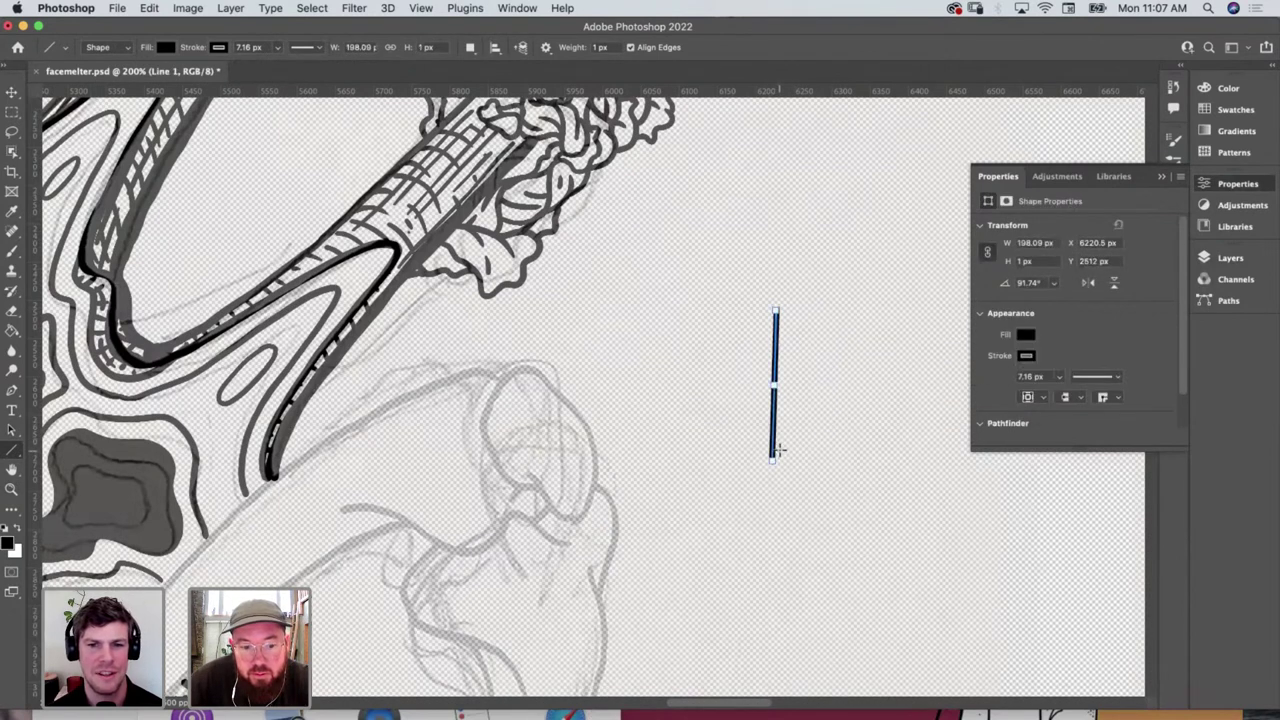
{"action": "key", "text": "super+z"}
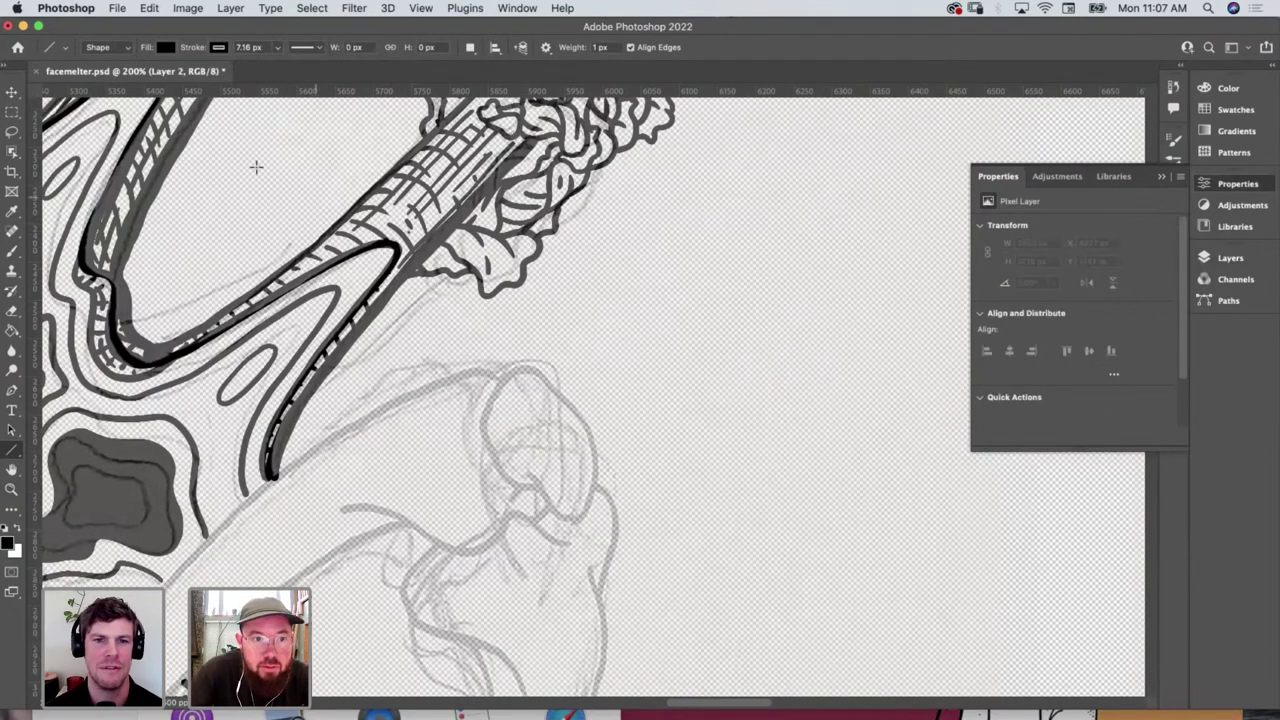
Set the line's stroke width to 4 px, test it with a near-vertical line about 215 px long, and undo that line
{"action": "left_click", "coordinate": [245, 47]}
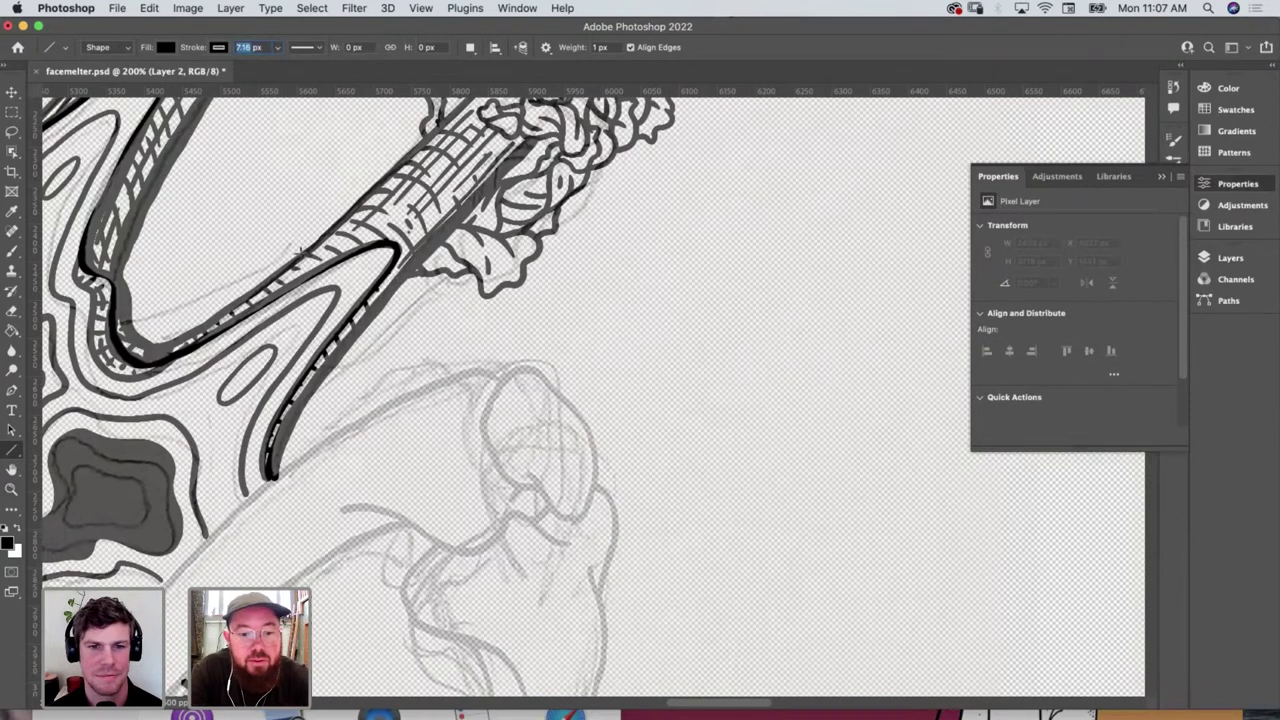
{"action": "type", "text": "4"}
{"action": "left_click_drag", "start_coordinate": [755, 262], "coordinate": [749, 422]}
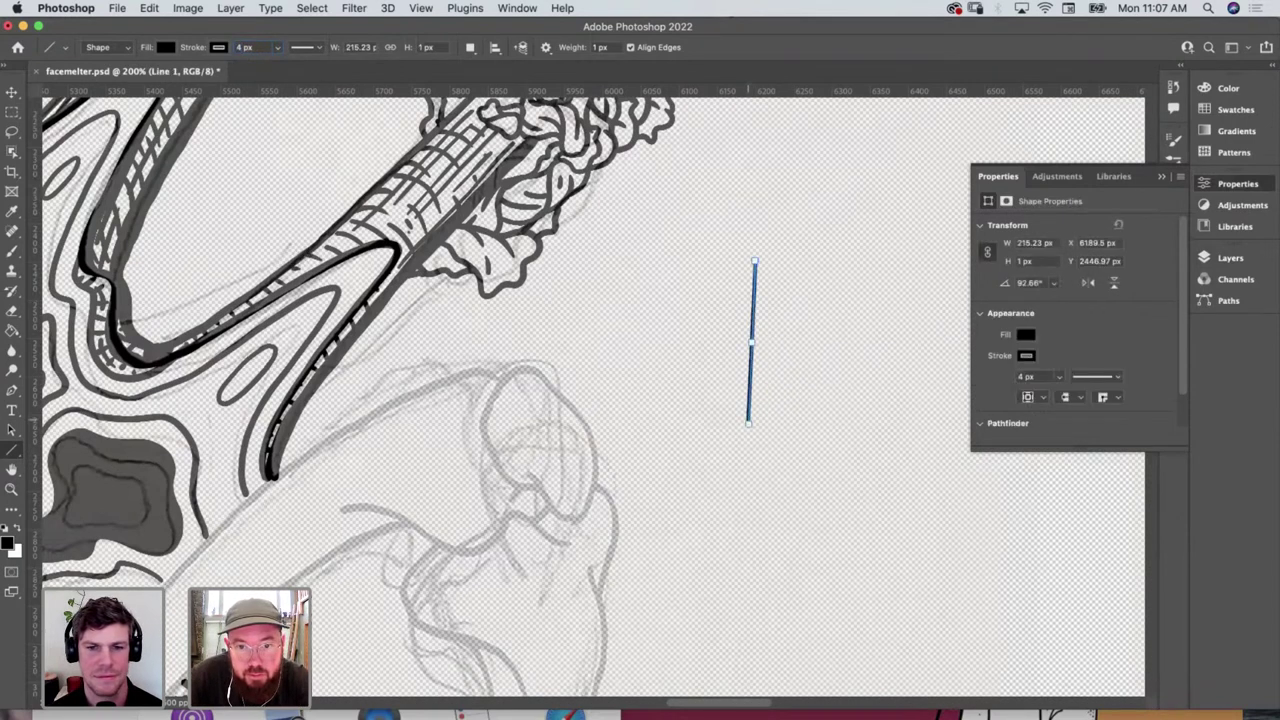
{"action": "key", "text": "super+z"}
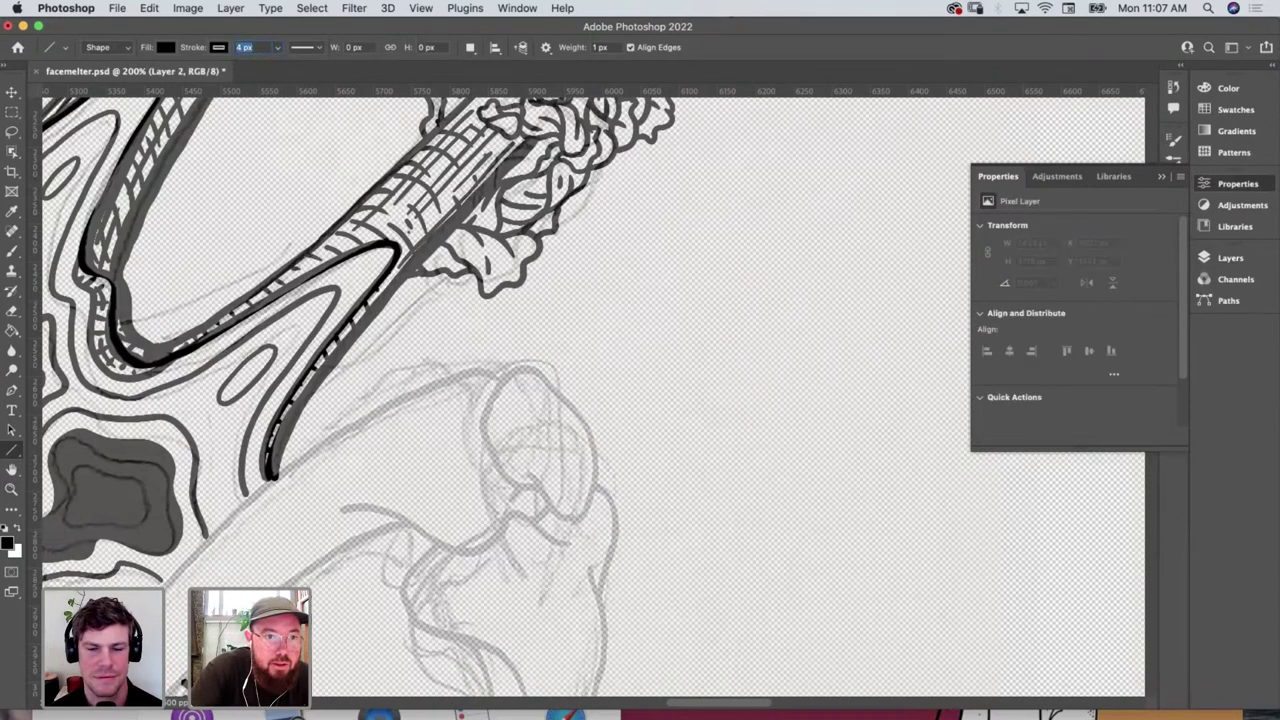
Set the line's stroke width to 3 px, test it with a line about 271 px long, and undo the test line
{"action": "type", "text": "3"}
{"action": "left_click_drag", "start_coordinate": [762, 257], "coordinate": [751, 459]}
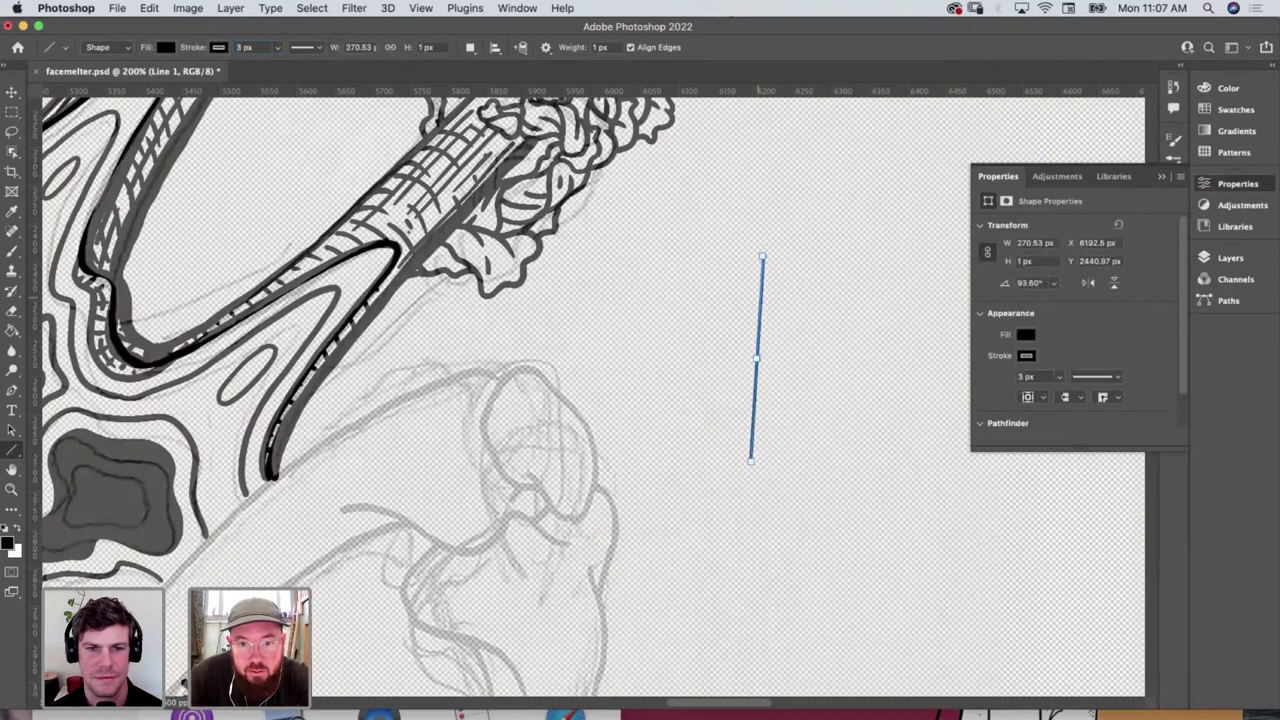
{"action": "key", "text": "super+z"}
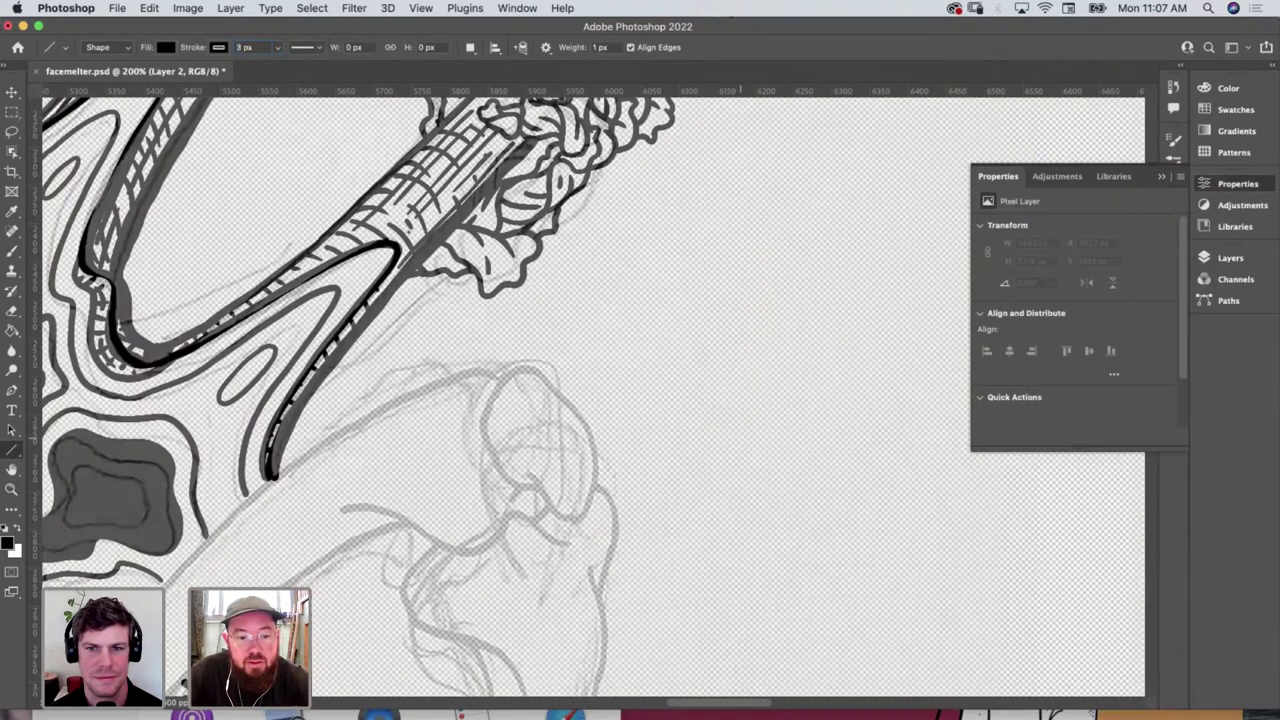
Draw four 3 px string lines from the upper neck's branch tips to its nut, about 209, 484, 388 and 327 px long
{"action": "key", "text": "z"}
{"action": "key", "text": "super+minus"}
{"action": "scroll", "coordinate": [590, 400], "scroll_direction": "up", "scroll_amount": 5}
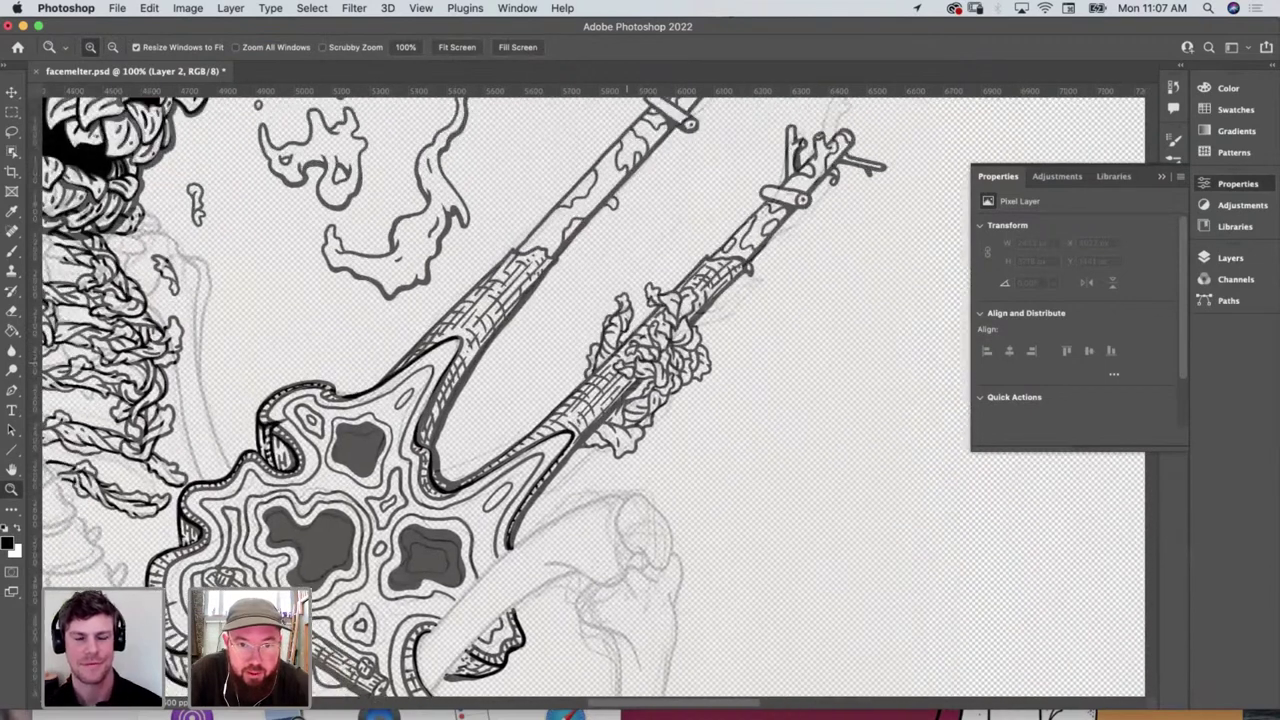
{"action": "scroll", "coordinate": [590, 400], "scroll_direction": "up", "scroll_amount": 5}
{"action": "key", "text": "b"}
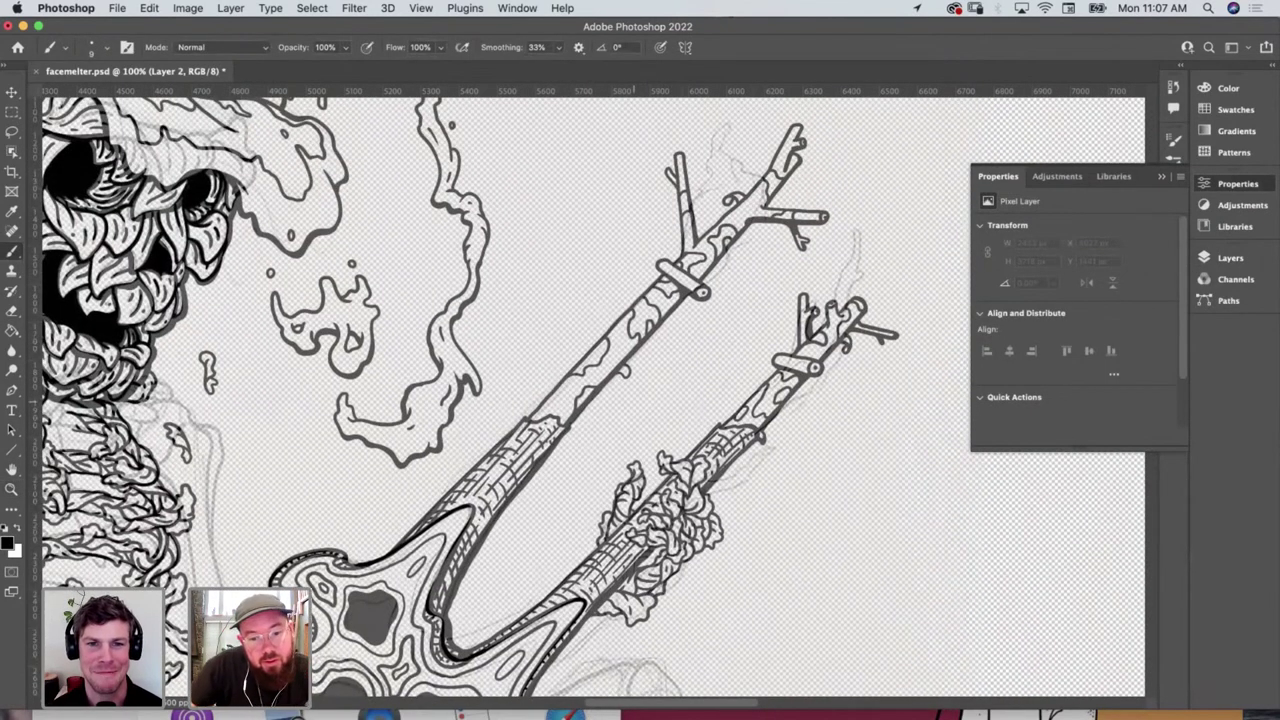
{"action": "key", "text": "u"}
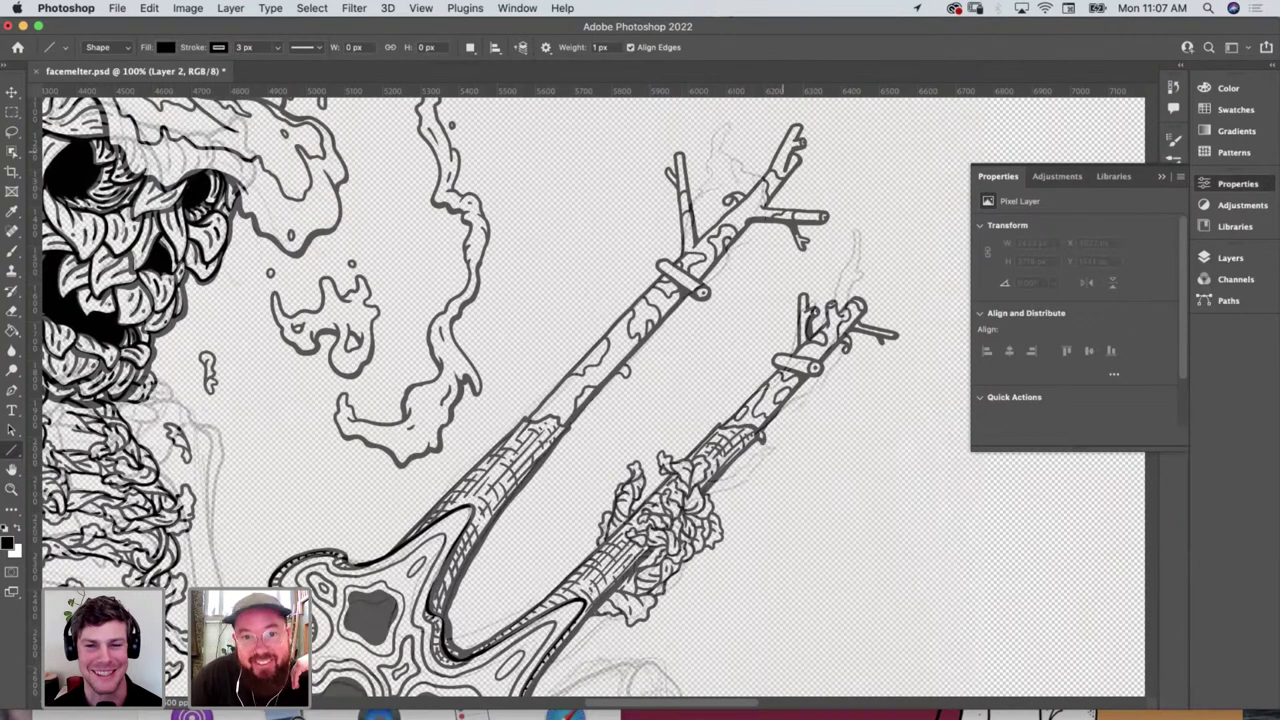
{"action": "left_click_drag", "start_coordinate": [688, 205], "coordinate": [665, 268]}
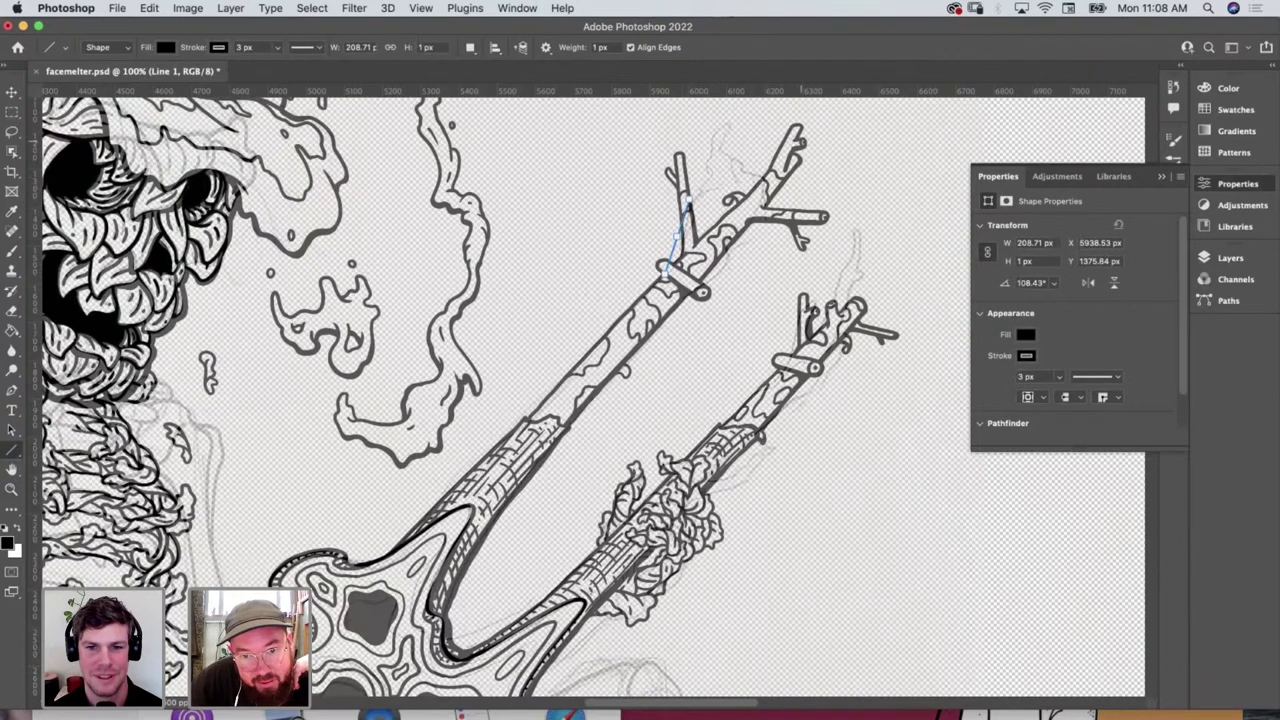
{"action": "left_click_drag", "start_coordinate": [800, 138], "coordinate": [661, 270]}
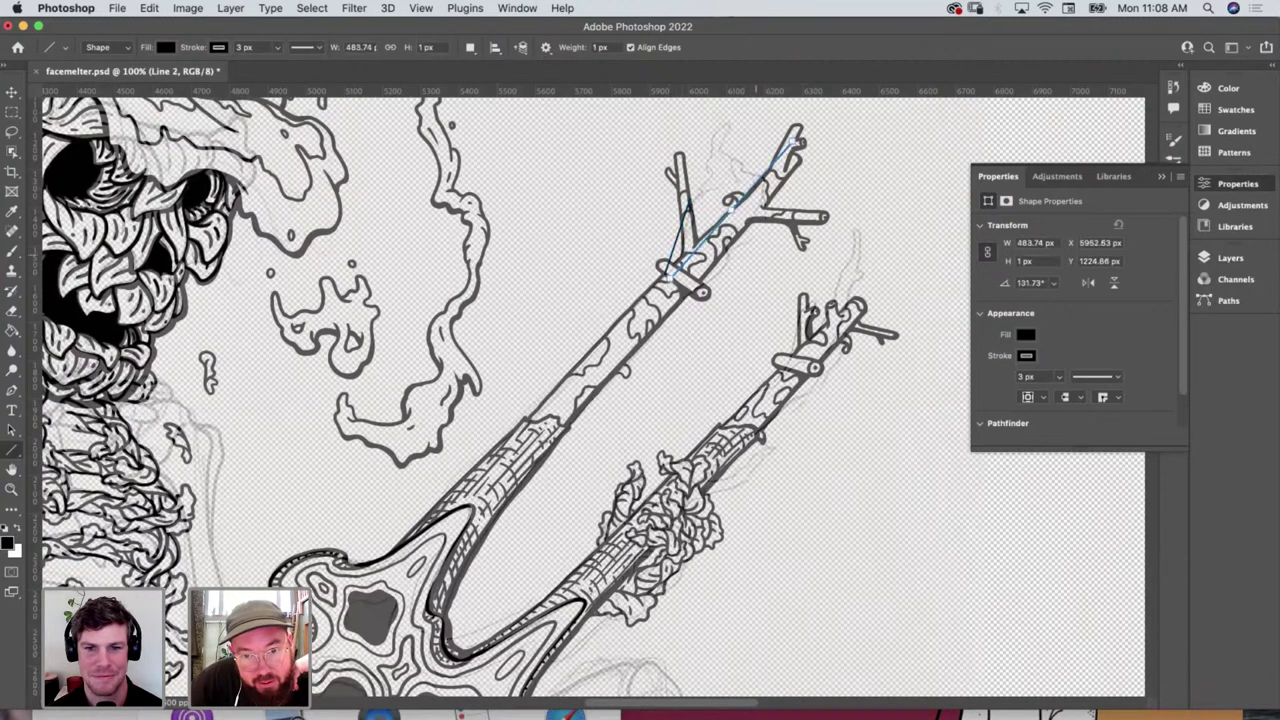
{"action": "left_click_drag", "start_coordinate": [816, 214], "coordinate": [680, 280]}
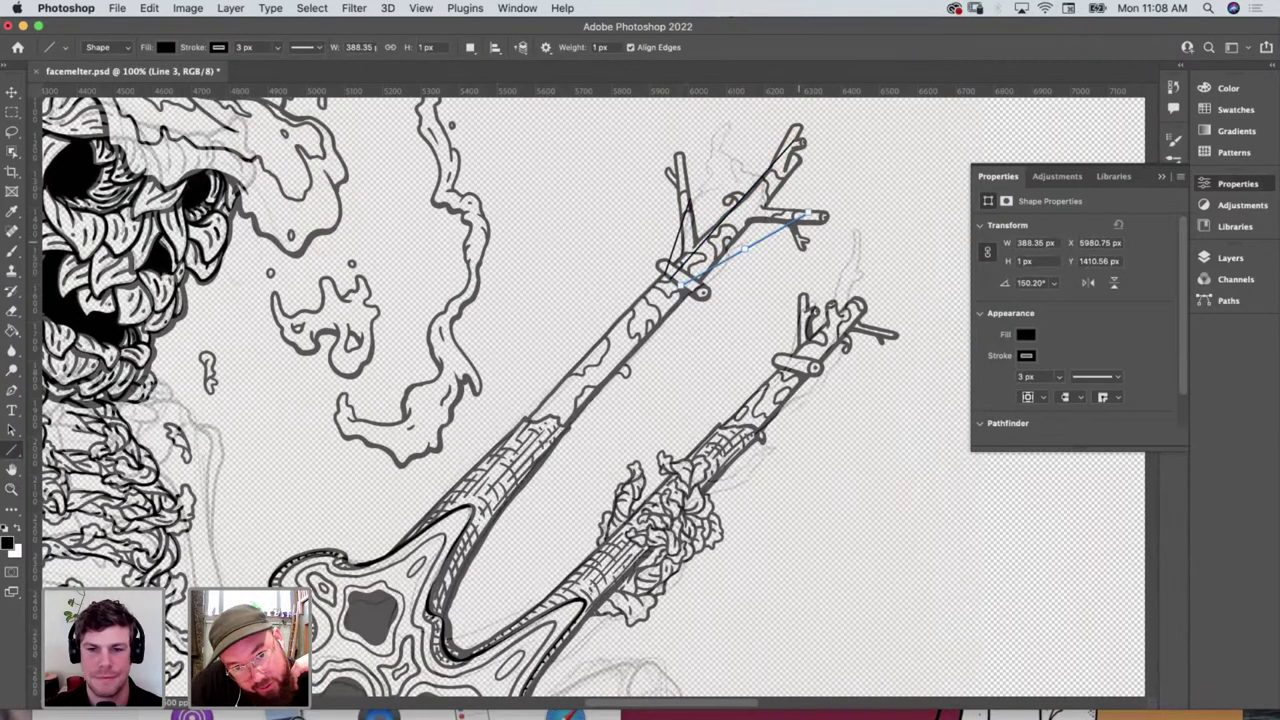
{"action": "left_click_drag", "start_coordinate": [806, 216], "coordinate": [686, 282]}
Draw three 3 px string lines from the lower neck's branch tips down to its nut
{"action": "scroll", "coordinate": [590, 400], "scroll_direction": "down", "scroll_amount": 3}
{"action": "scroll", "coordinate": [590, 400], "scroll_direction": "right", "scroll_amount": 4}
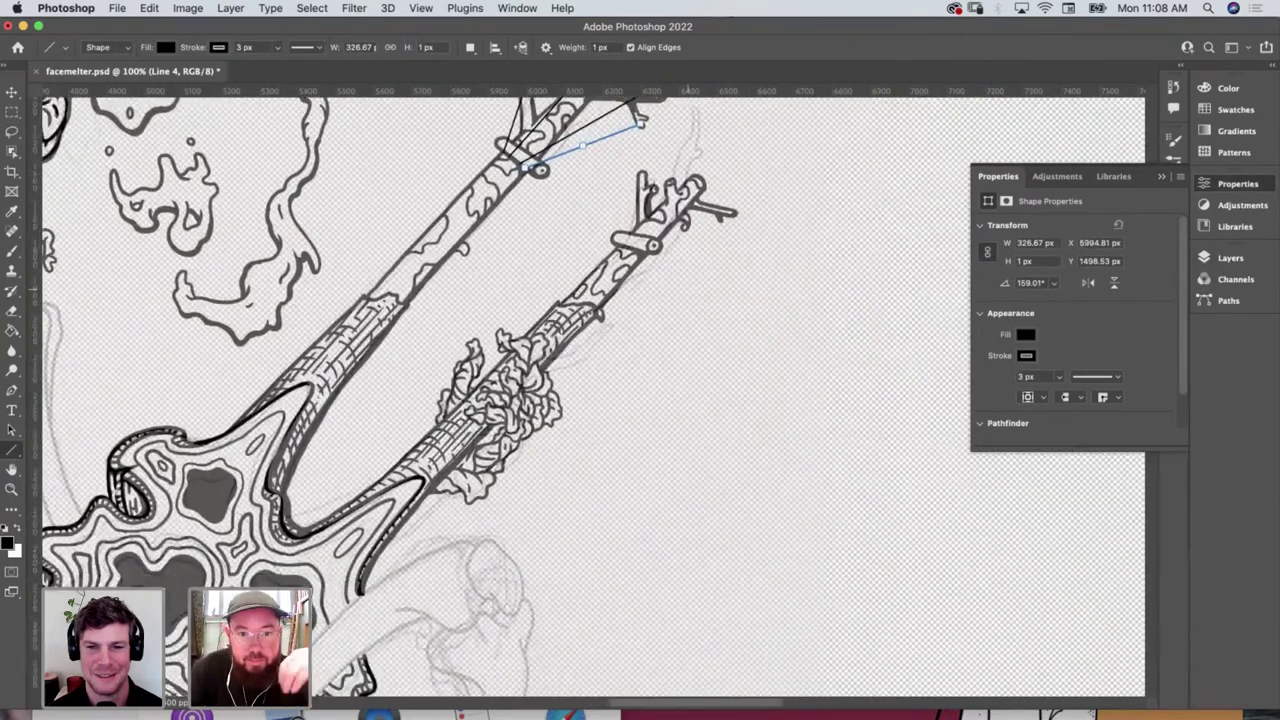
{"action": "left_click_drag", "start_coordinate": [640, 178], "coordinate": [627, 238]}
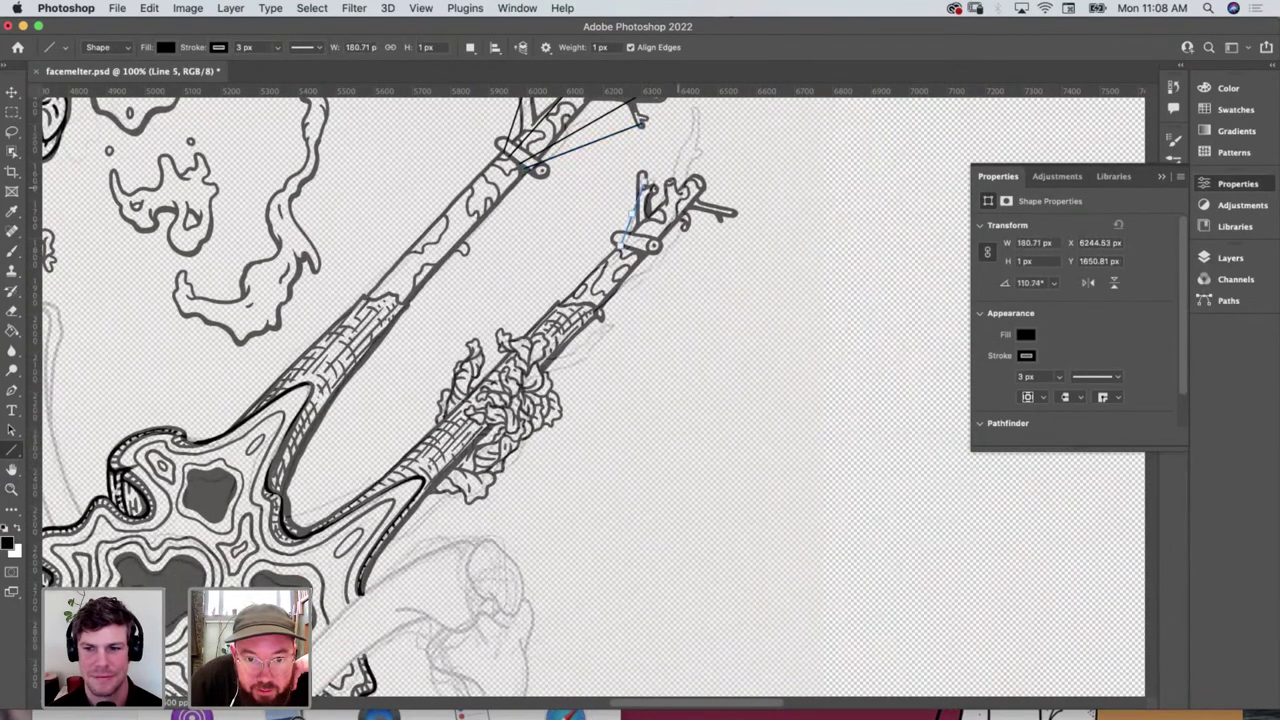
{"action": "left_click_drag", "start_coordinate": [655, 188], "coordinate": [617, 242]}
{"action": "left_click_drag", "start_coordinate": [735, 212], "coordinate": [646, 246]}
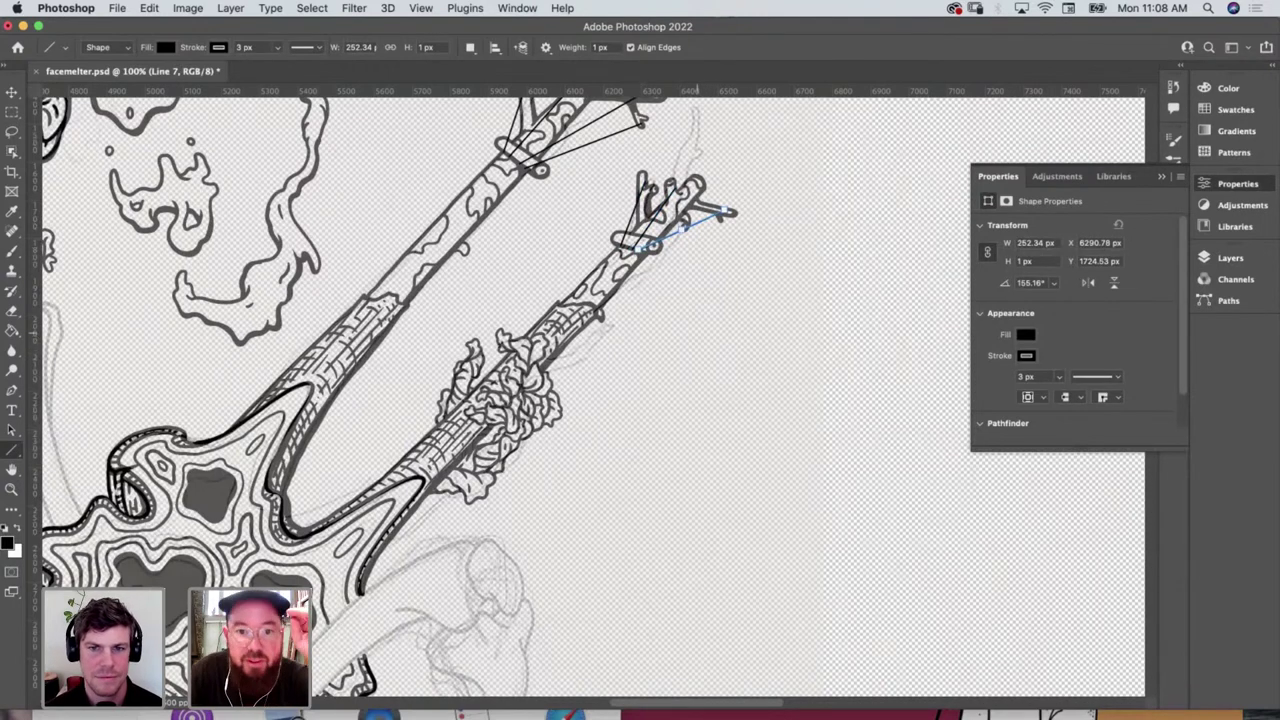
Draw a 3 px string line about 1742 px long from the upper neck's nut to the bridge on the guitar body, and switch to the Lasso tool
{"action": "scroll", "coordinate": [593, 391], "scroll_direction": "left", "scroll_amount": 5}
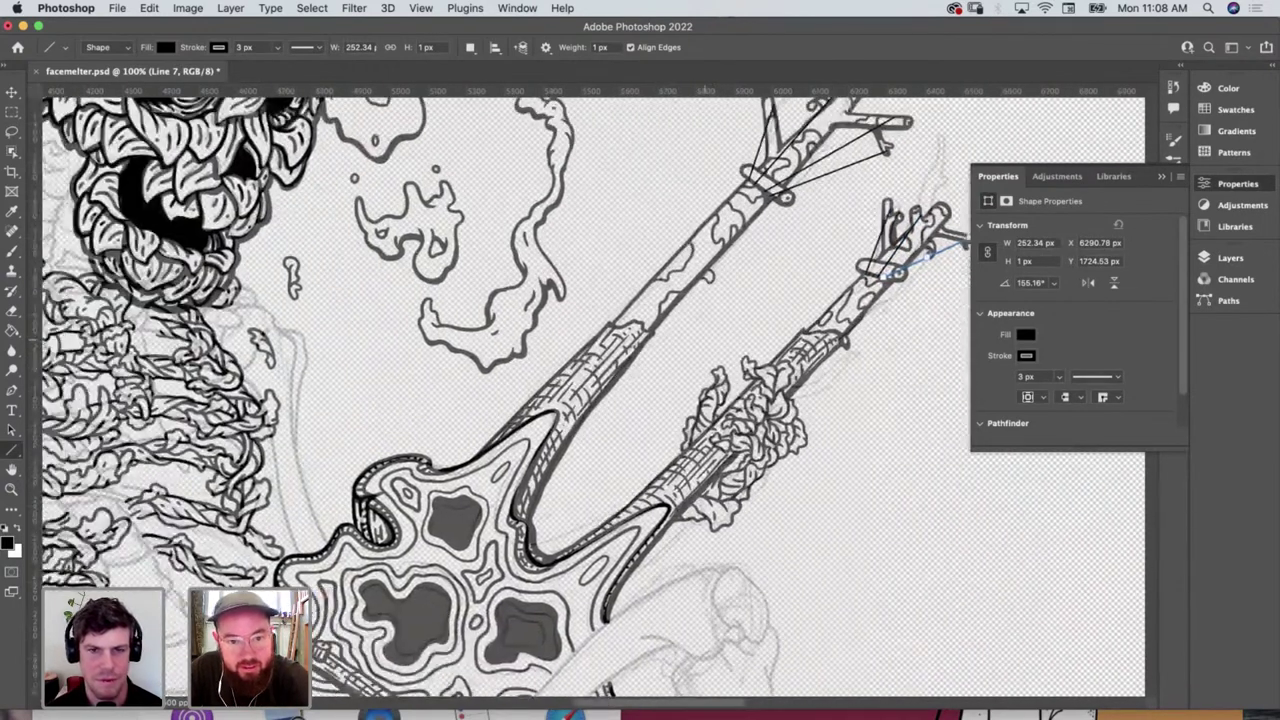
{"action": "scroll", "coordinate": [593, 391], "scroll_direction": "left", "scroll_amount": 3}
{"action": "scroll", "coordinate": [593, 391], "scroll_direction": "down", "scroll_amount": 2}
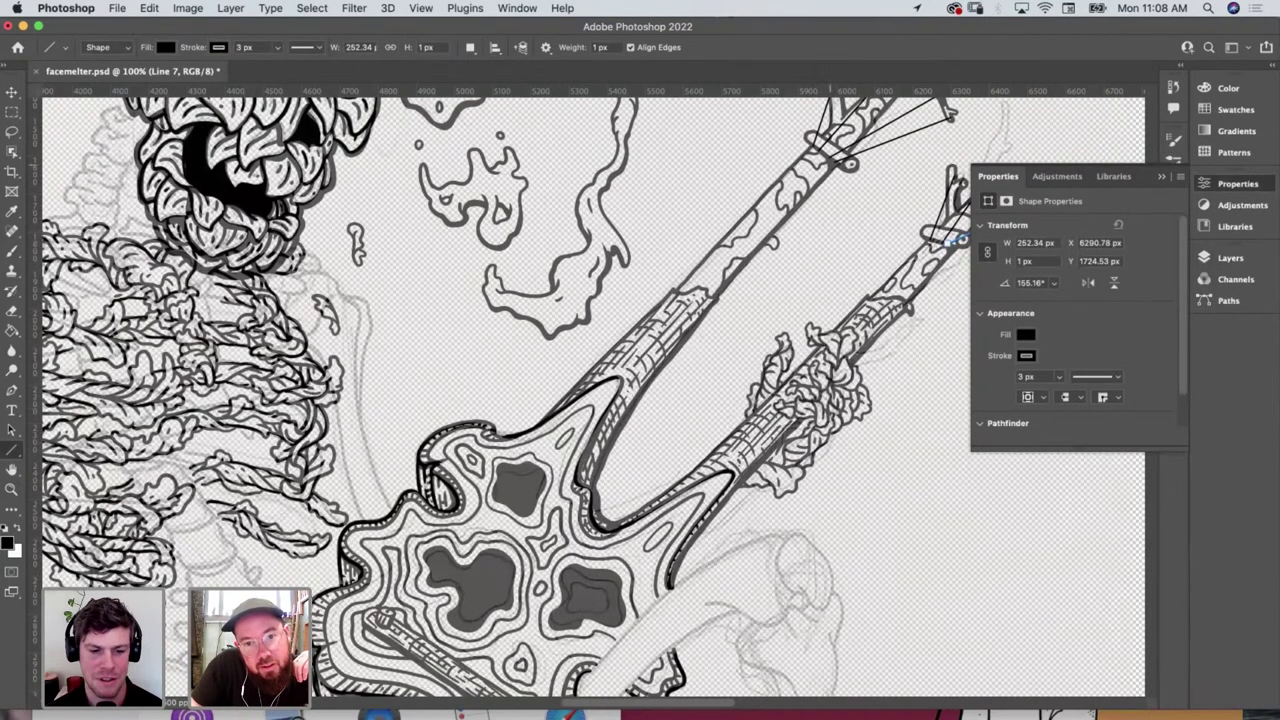
{"action": "left_click_drag", "start_coordinate": [818, 138], "coordinate": [630, 378]}
{"action": "key", "text": "super+z"}
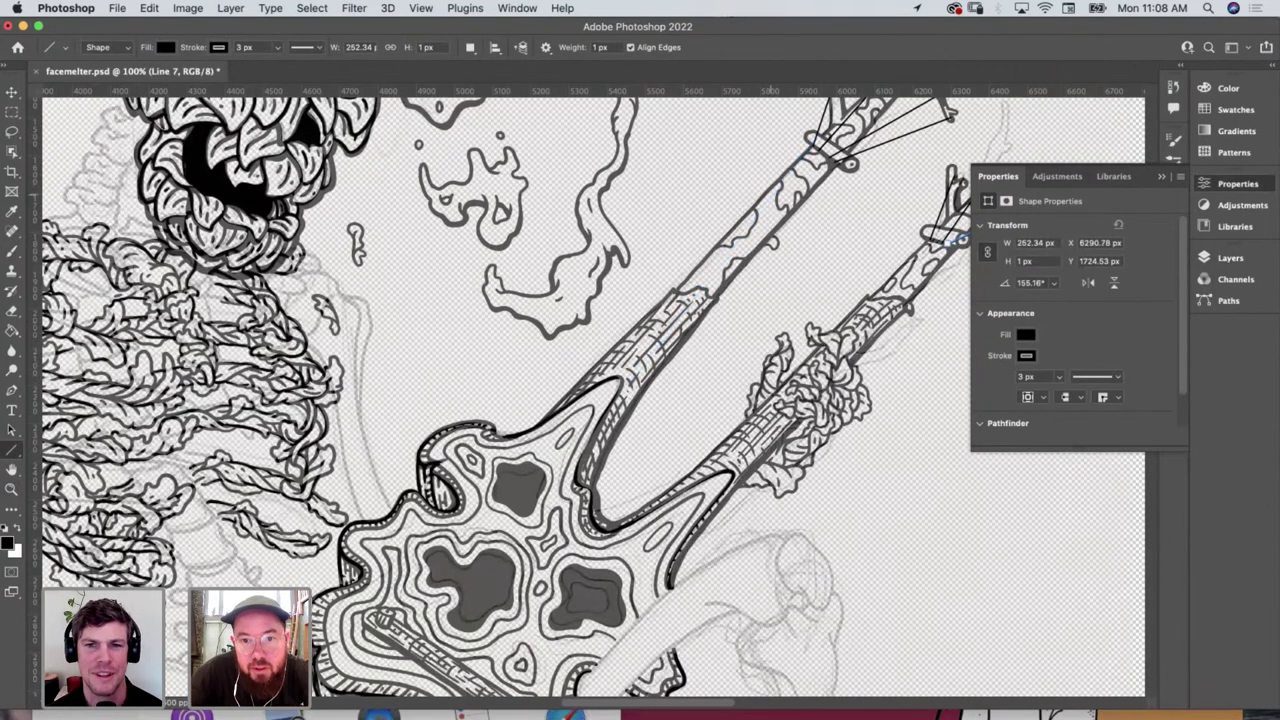
{"action": "left_click_drag", "start_coordinate": [818, 140], "coordinate": [391, 625]}
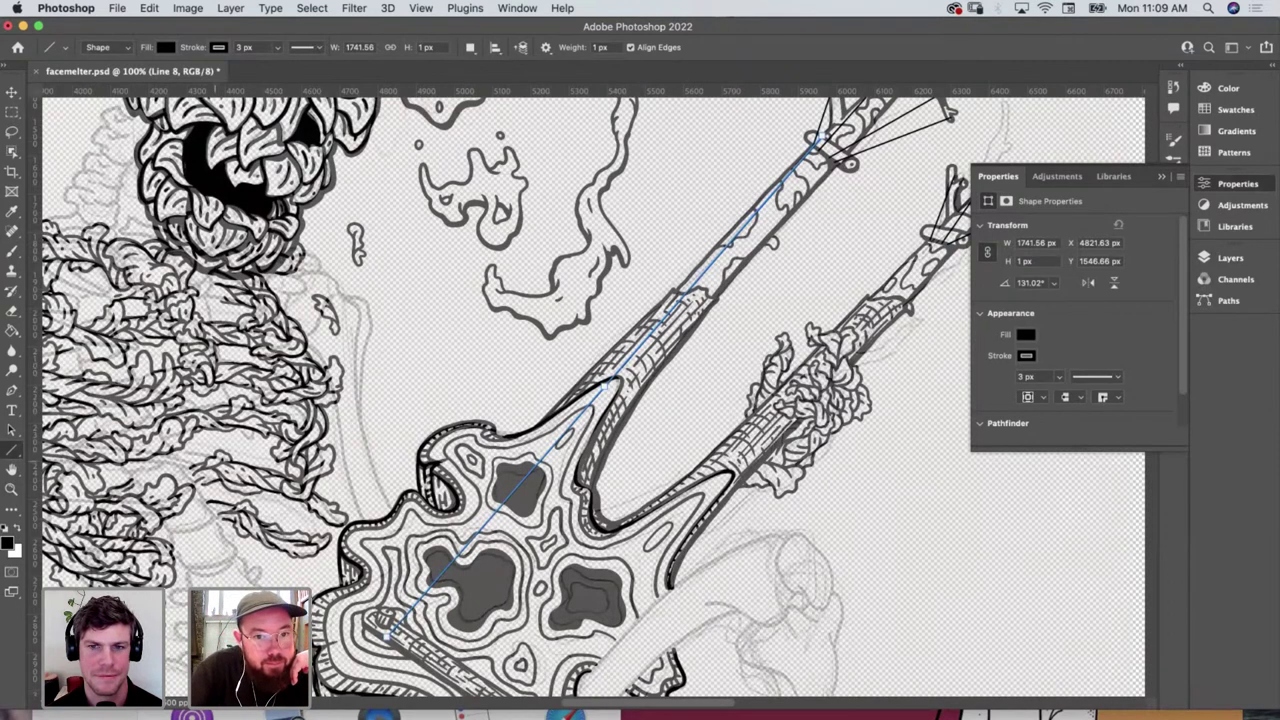
{"action": "left_click_drag", "start_coordinate": [812, 305], "coordinate": [817, 300]}
{"action": "key", "text": "super+z"}
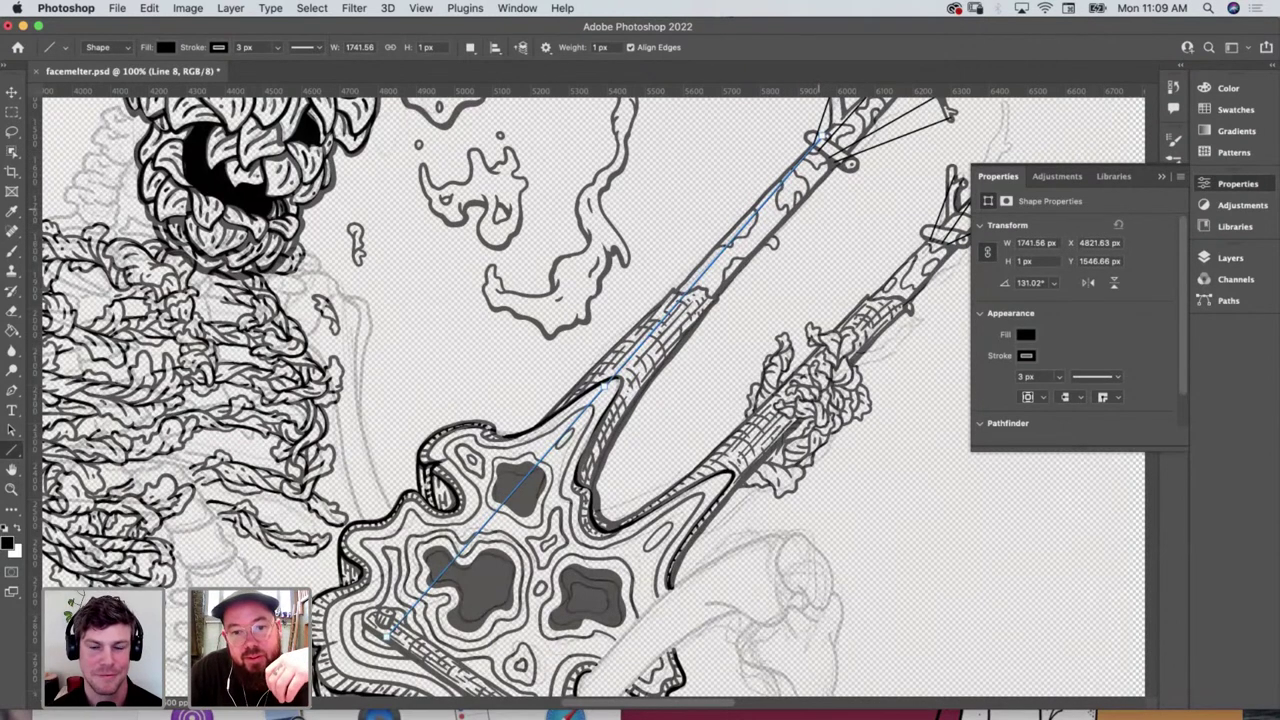
{"action": "key", "text": "l"}
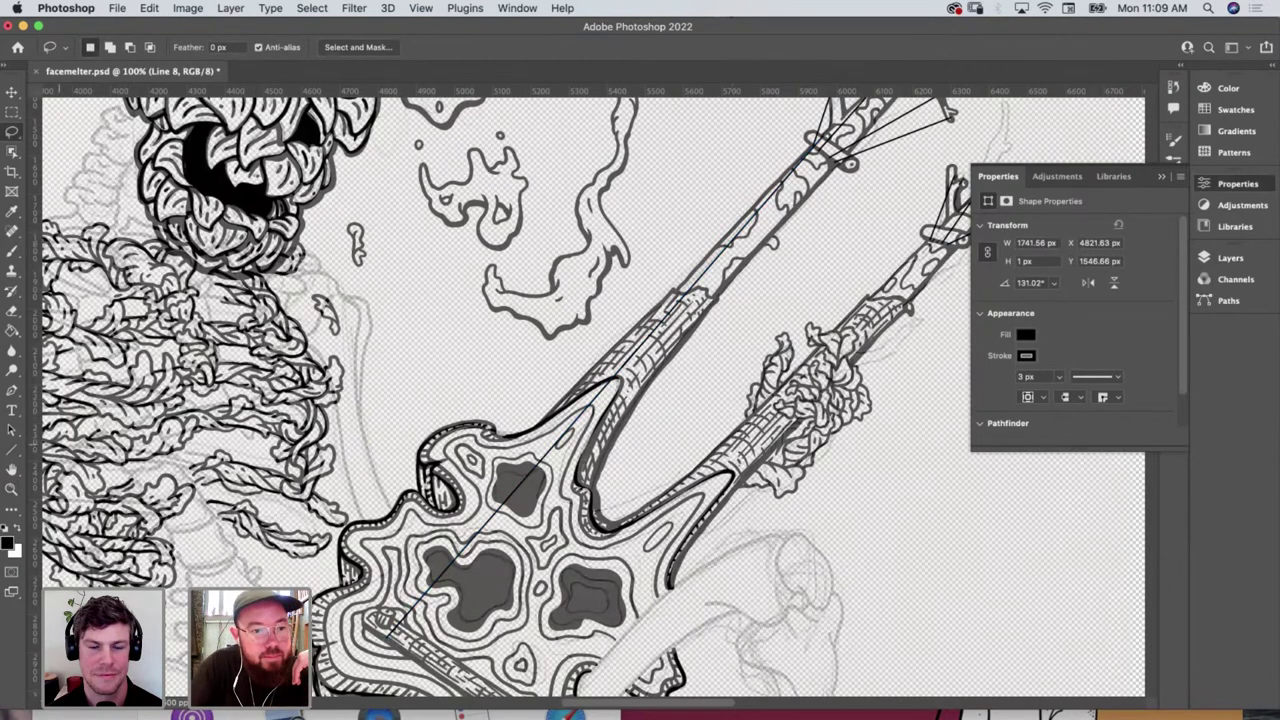
Return to the Line tool and nudge the first nut-to-bridge string on the upper neck about 2 px up and left
{"action": "left_click", "coordinate": [12, 448]}
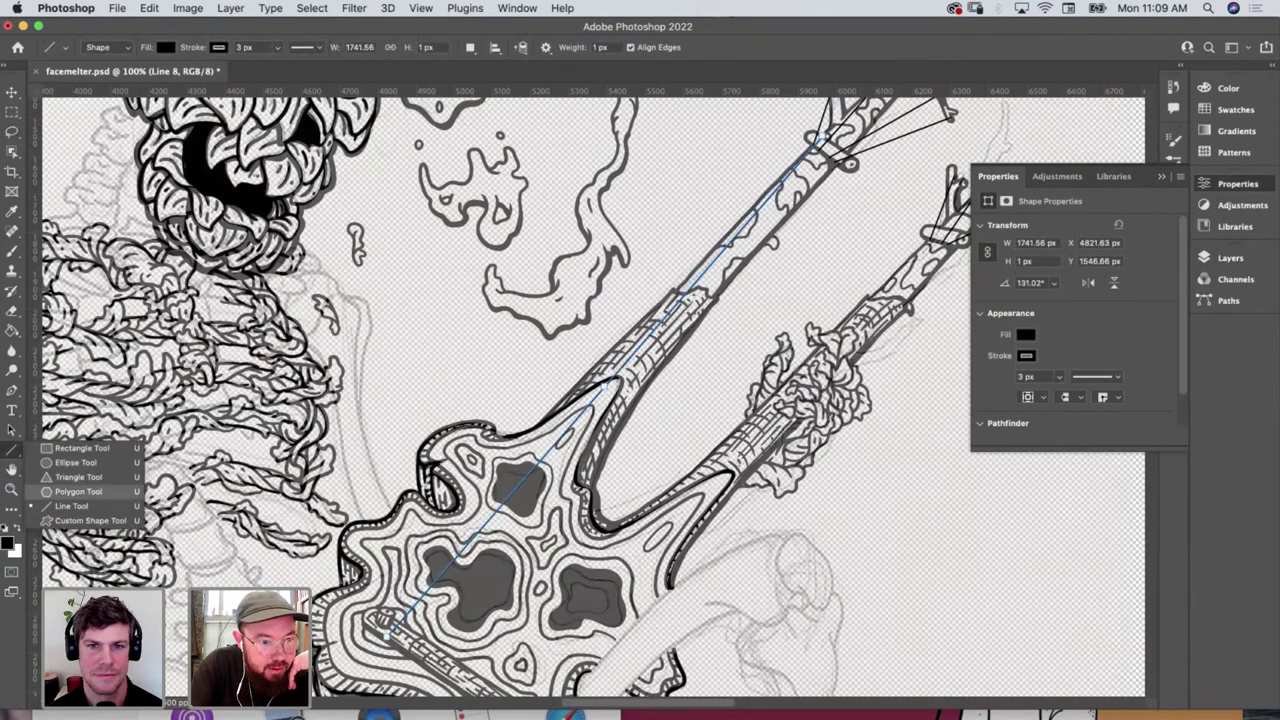
{"action": "left_click", "coordinate": [72, 506]}
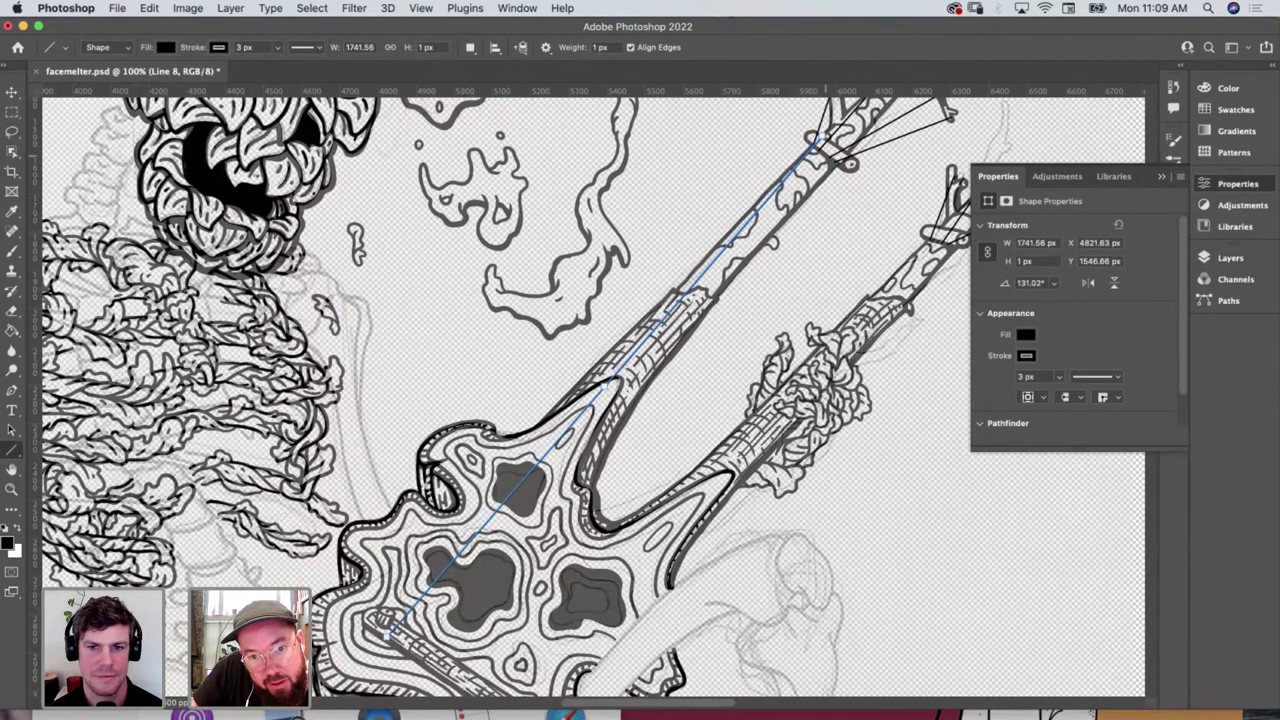
{"action": "key", "text": "Up"}
{"action": "key", "text": "Left"}
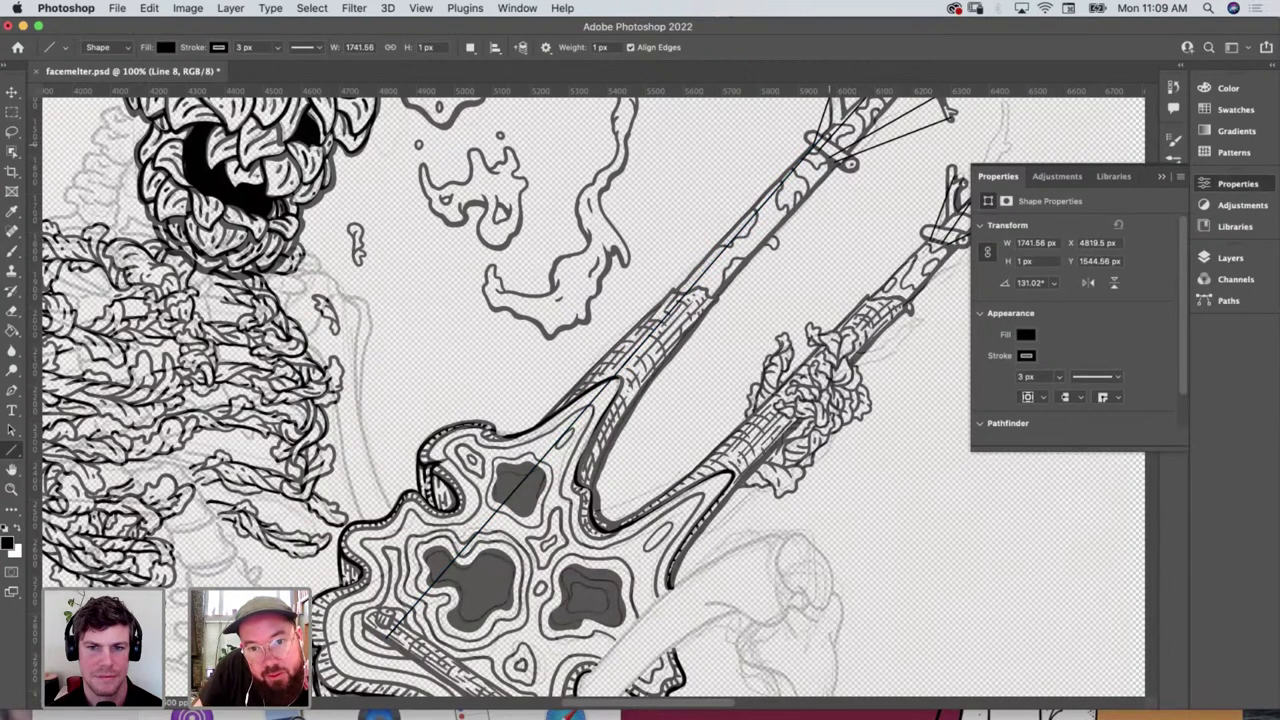
Draw the upper neck's second 3 px string from nut to bridge, about 1739 px long, and nudge it slightly up and left
{"action": "left_click_drag", "start_coordinate": [848, 150], "coordinate": [385, 628]}
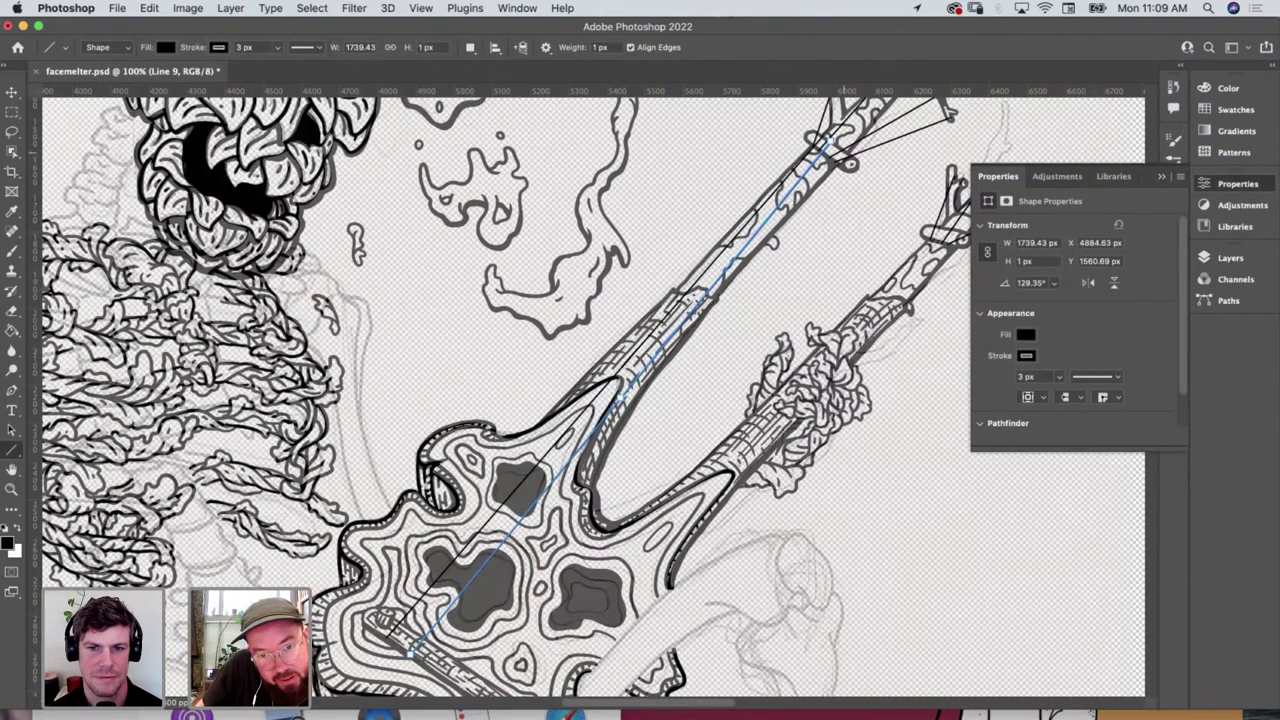
{"action": "key", "text": "Up"}
{"action": "key", "text": "Up"}
{"action": "key", "text": "Left"}
{"action": "key", "text": "Left"}
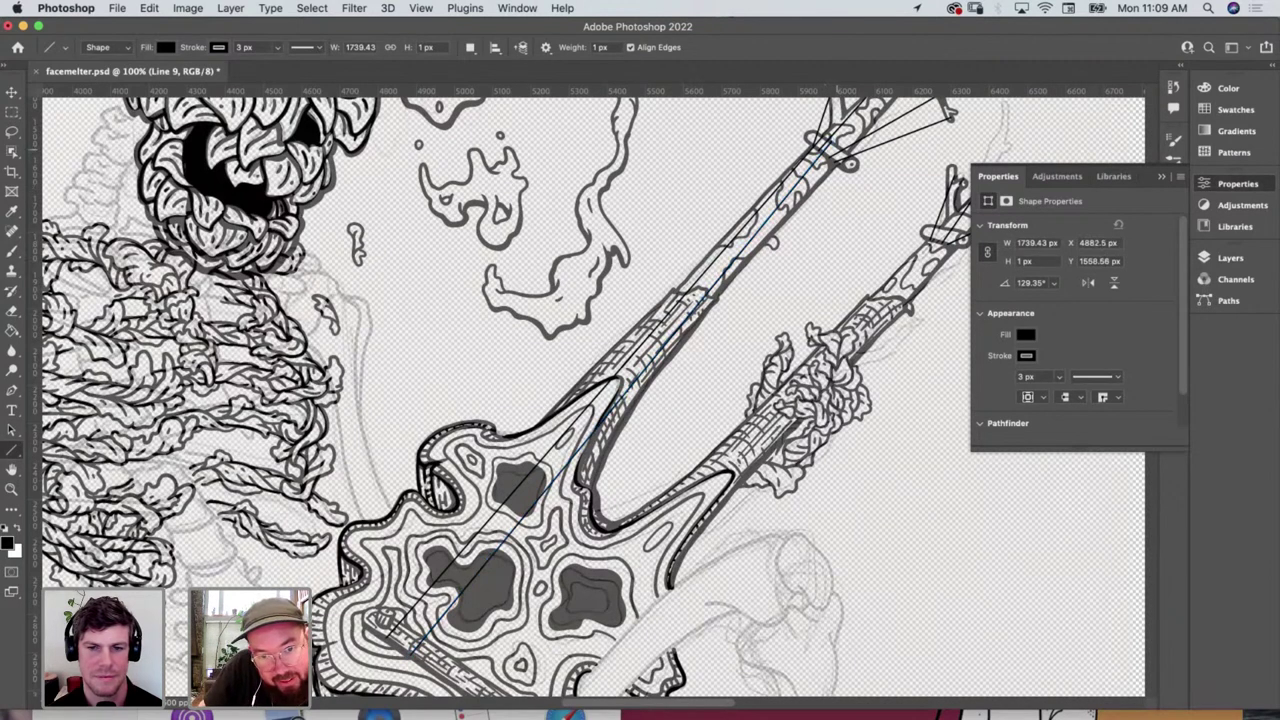
Draw the upper neck's third and fourth 3 px strings from nut to bridge, about 1732 and 1738 px long, nudging the third into place
{"action": "left_click_drag", "start_coordinate": [836, 150], "coordinate": [457, 641]}
{"action": "left_click_drag", "start_coordinate": [372, 618], "coordinate": [374, 616]}
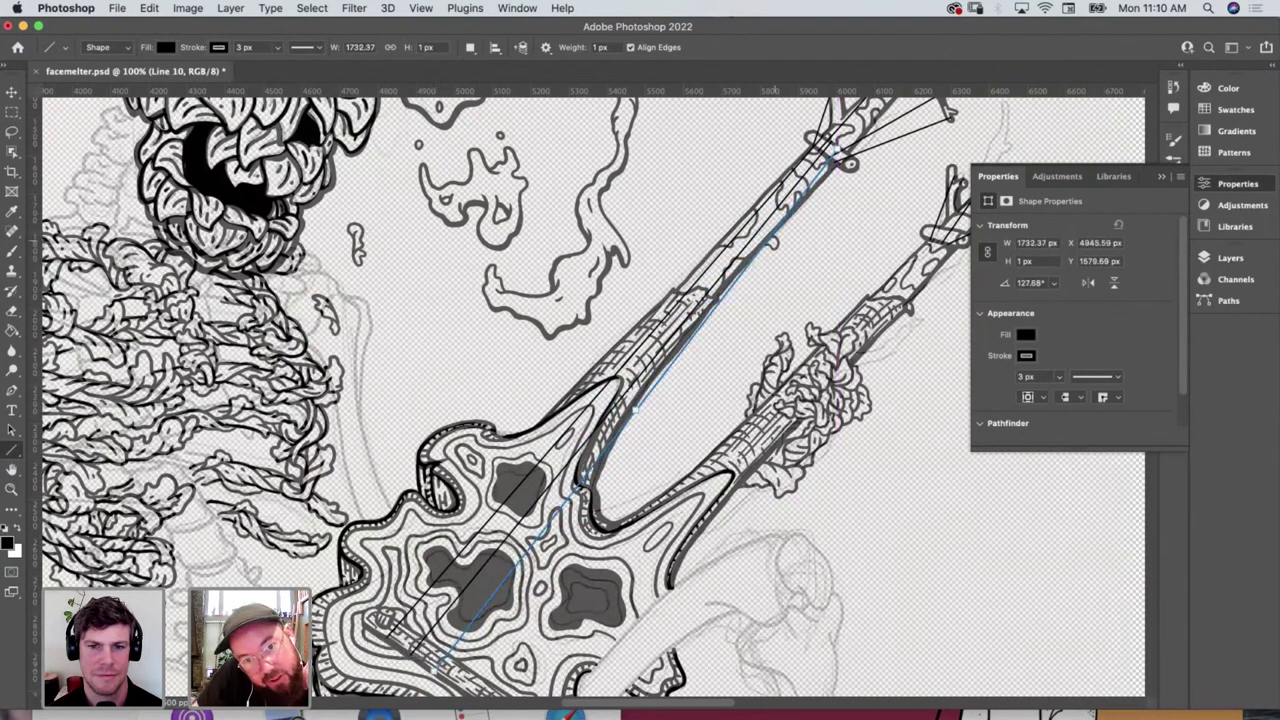
{"action": "key", "text": "Up"}
{"action": "key", "text": "Up"}
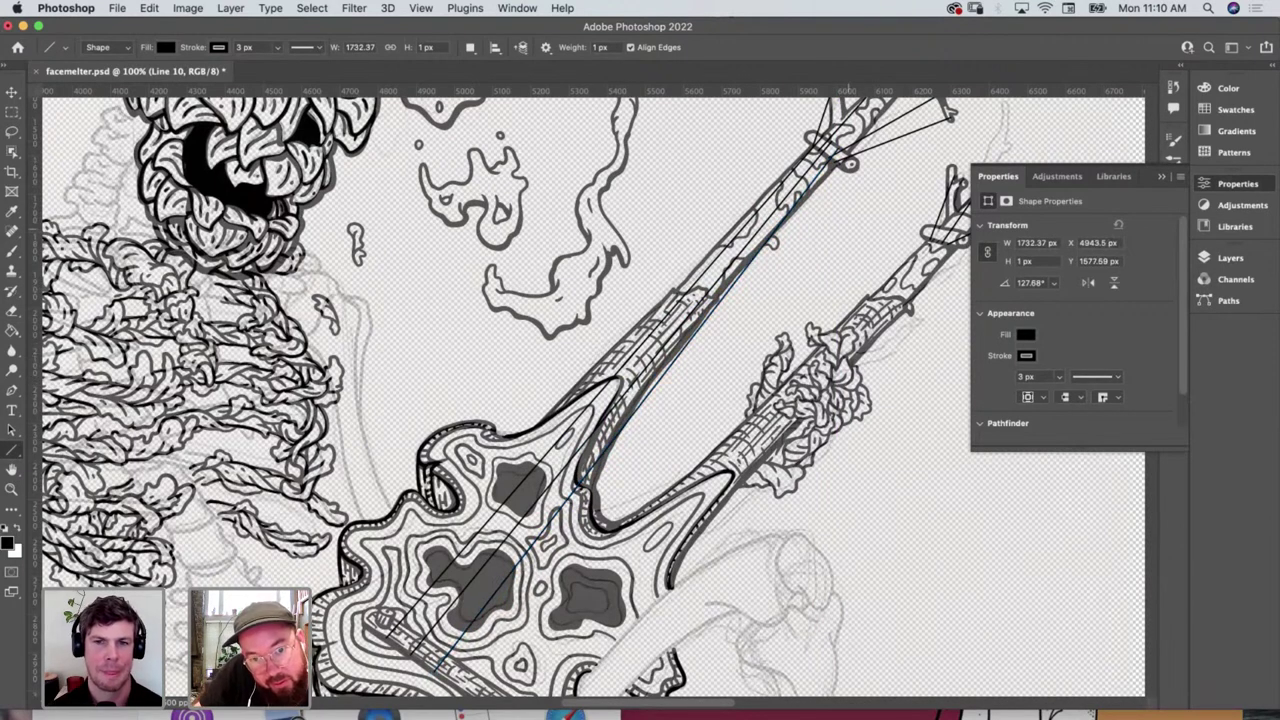
{"action": "left_click_drag", "start_coordinate": [863, 168], "coordinate": [444, 687]}
{"action": "left_click_drag", "start_coordinate": [868, 178], "coordinate": [692, 128]}
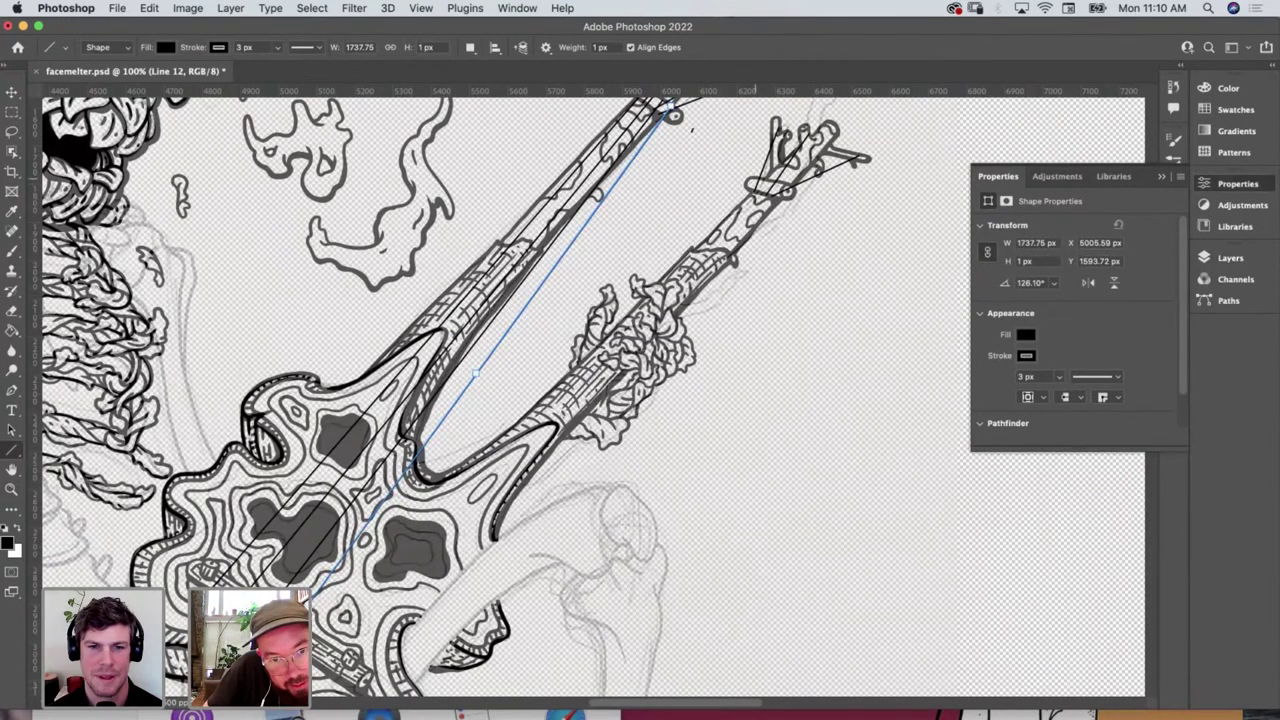
Draw two 3 px strings from the lower neck's nut to the bridge, about 1718 and 1719 px long, and rasterize the second line
{"action": "mouse_move", "coordinate": [763, 184]}
{"action": "left_mouse_down"}
{"action": "mouse_move", "coordinate": [318, 638]}
{"action": "mouse_move", "coordinate": [337, 618]}
{"action": "left_mouse_up"}
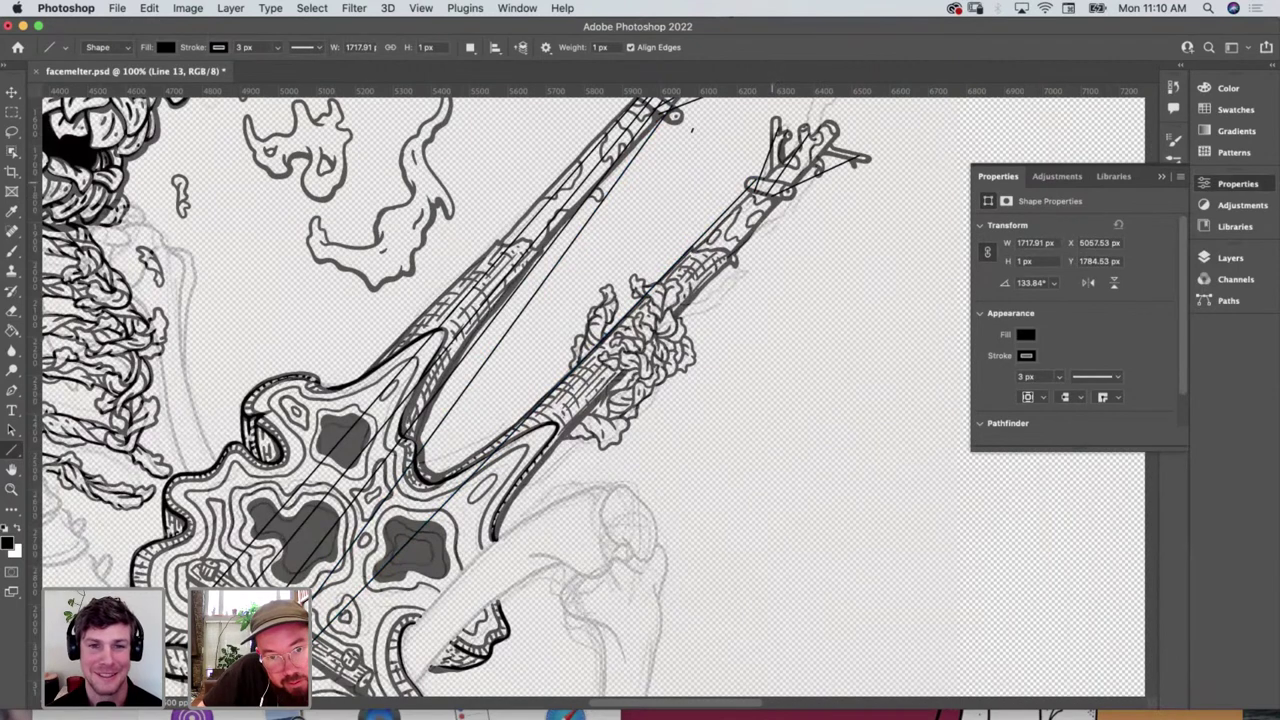
{"action": "left_click_drag", "start_coordinate": [772, 182], "coordinate": [322, 663]}
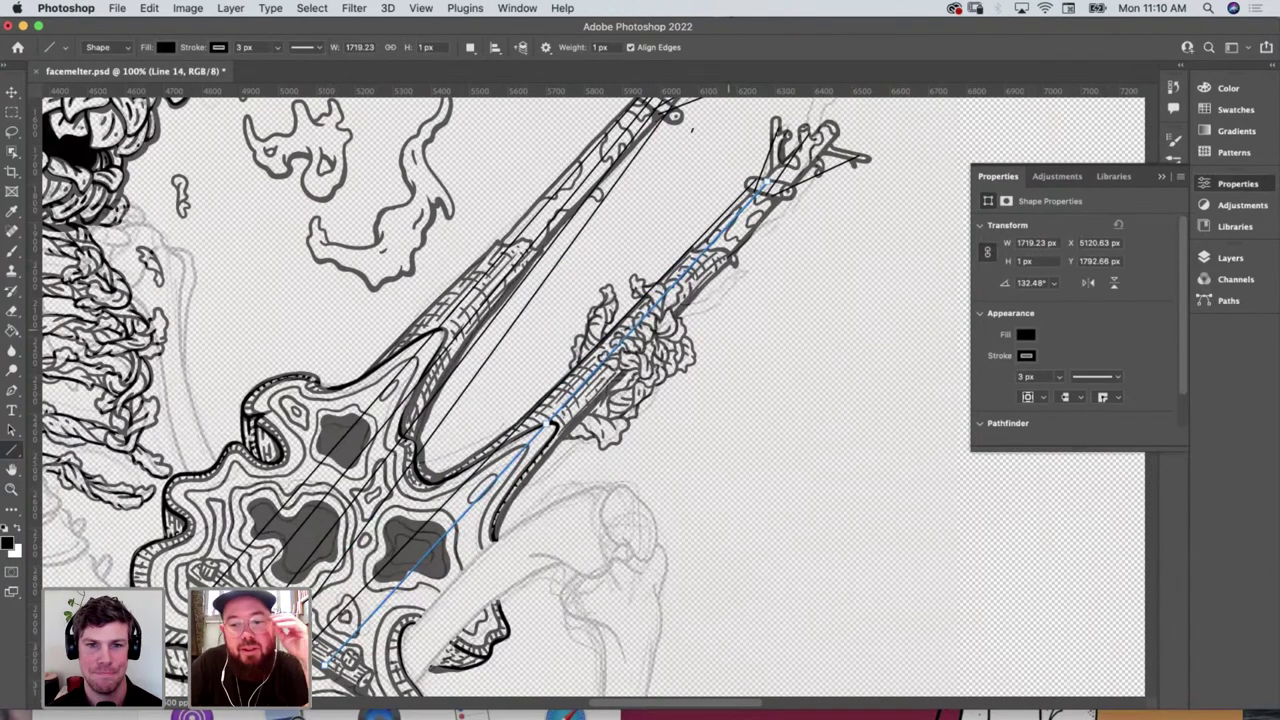
{"action": "key", "text": "b"}
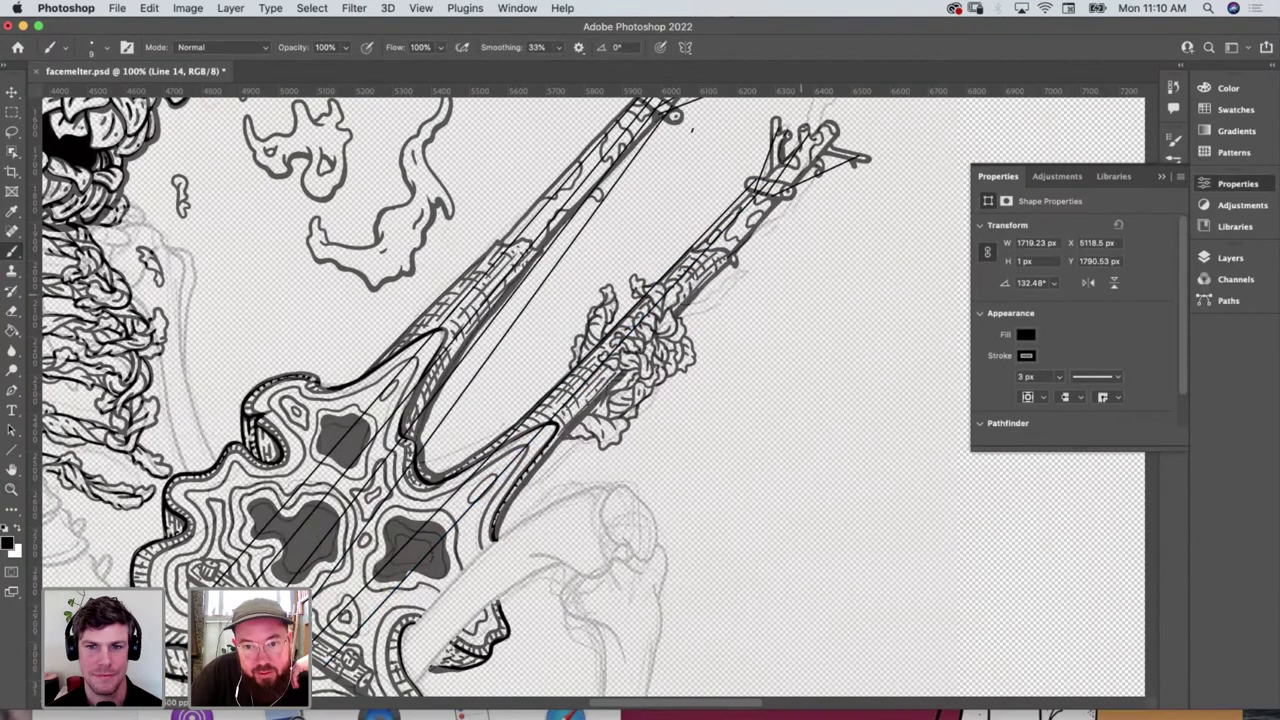
{"action": "left_click", "coordinate": [800, 280]}
{"action": "left_click", "coordinate": [775, 278]}
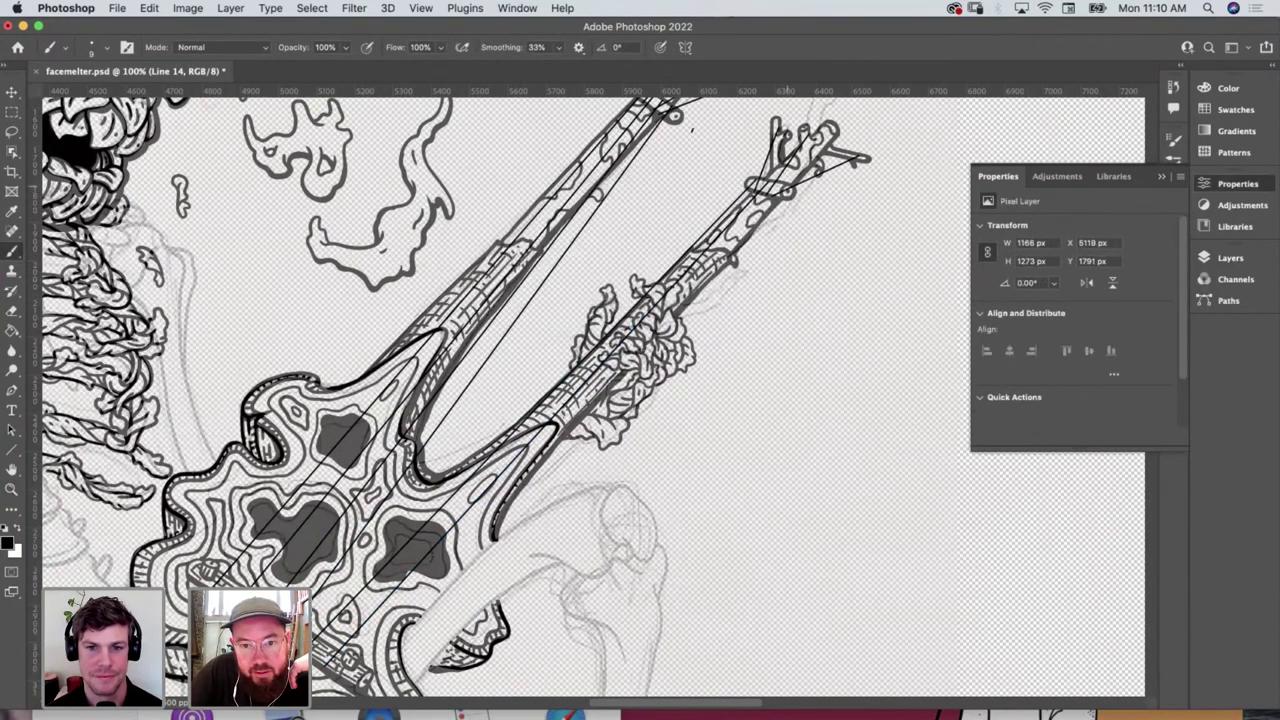
Draw the lower neck's third 3 px string from nut to bridge, about 1729 px long, and nudge it about 2 px up and left
{"action": "key", "text": "u"}
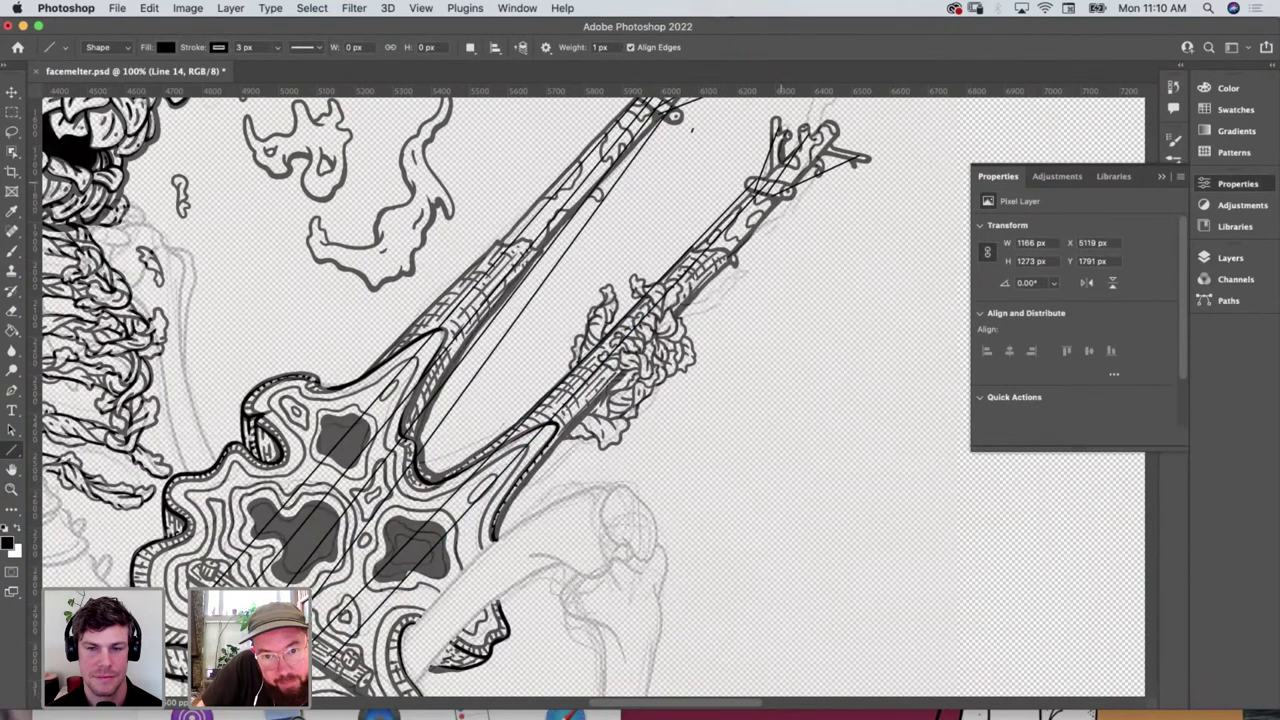
{"action": "left_click_drag", "start_coordinate": [795, 152], "coordinate": [345, 678]}
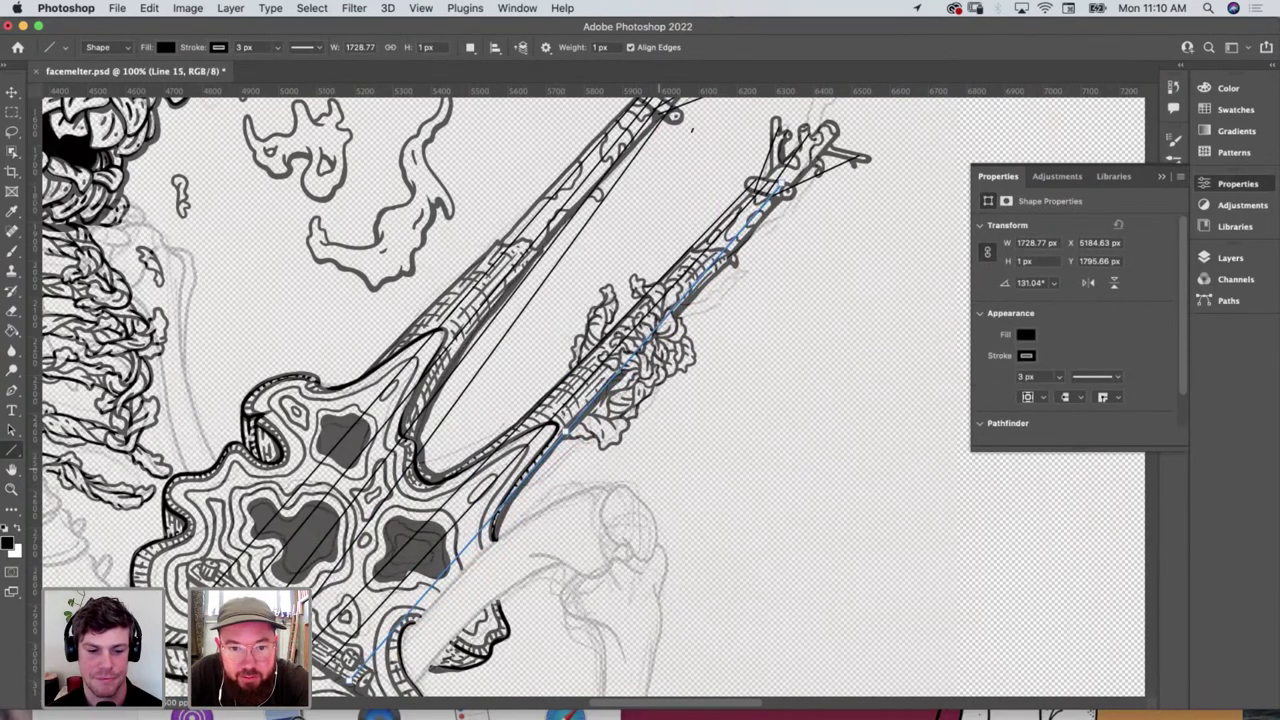
{"action": "key", "text": "Left"}
{"action": "key", "text": "Left"}
{"action": "key", "text": "Up"}
{"action": "key", "text": "Up"}
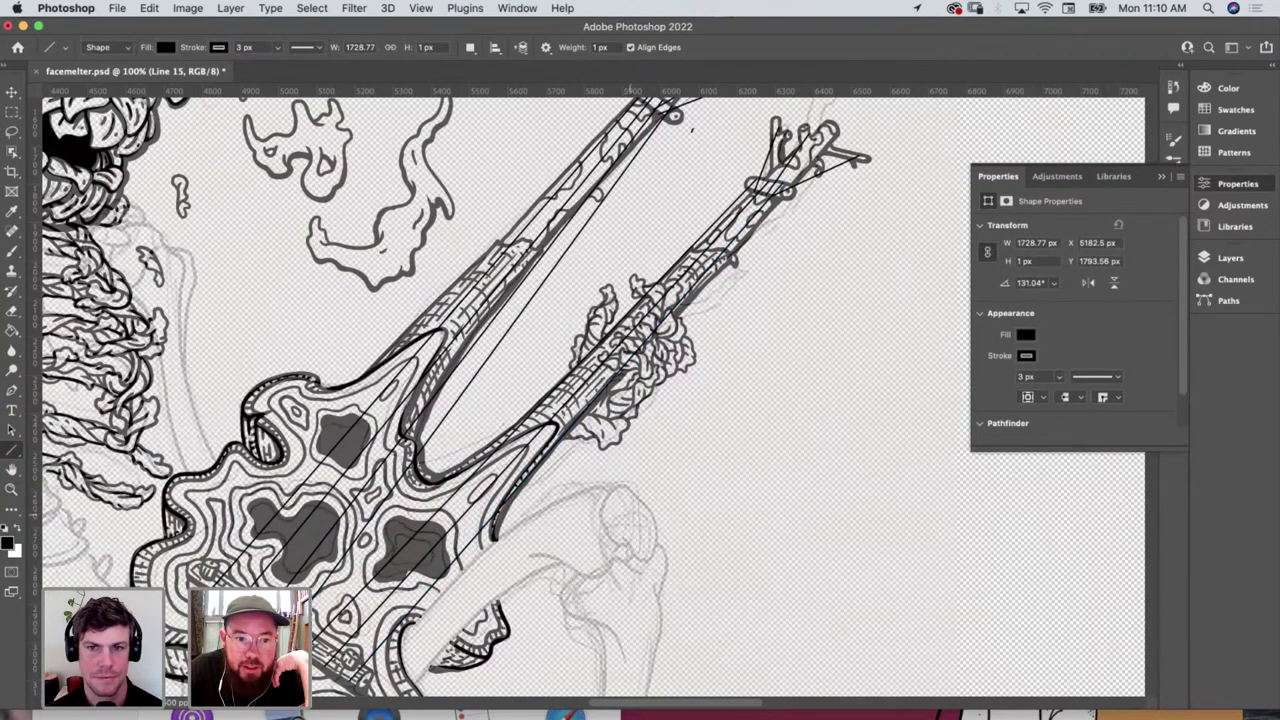
Shift the artwork window to uncover the desktop and open the ADOBE LIVE REF folder in Finder instead of the Applications window
{"action": "key", "text": "z"}
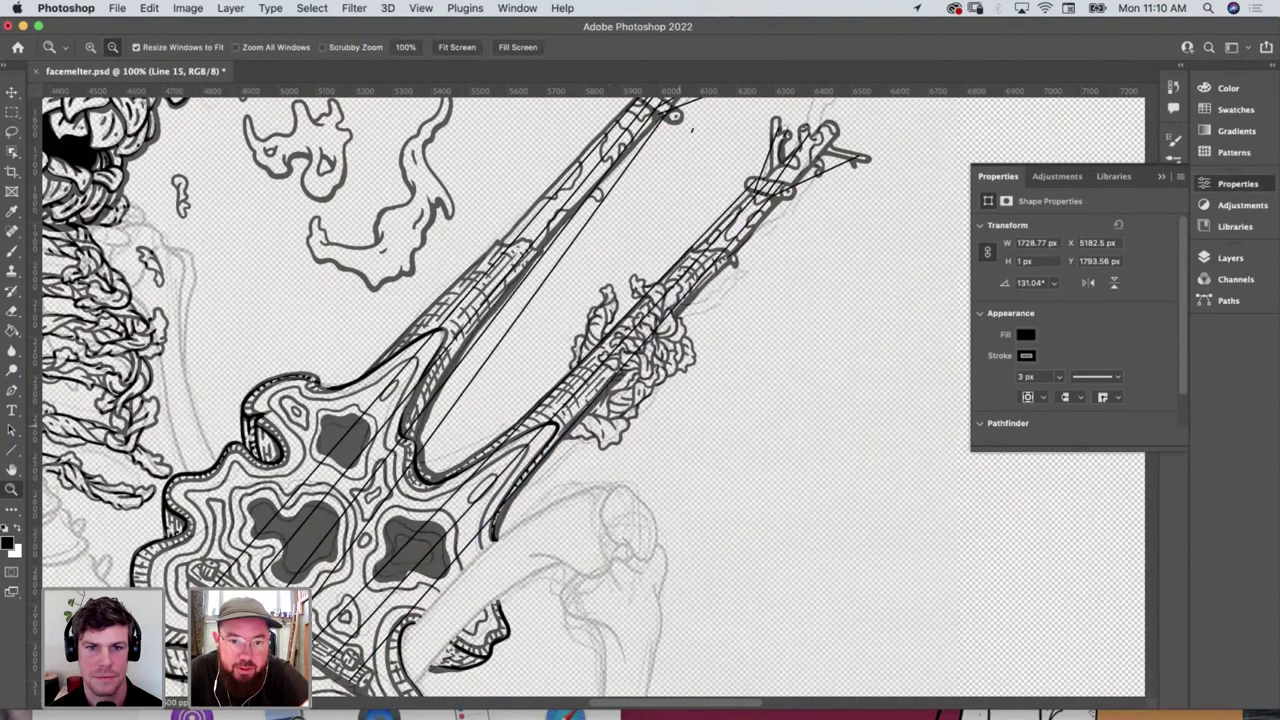
{"action": "key", "text": "super+minus"}
{"action": "scroll", "coordinate": [593, 395], "scroll_direction": "left", "scroll_amount": 5}
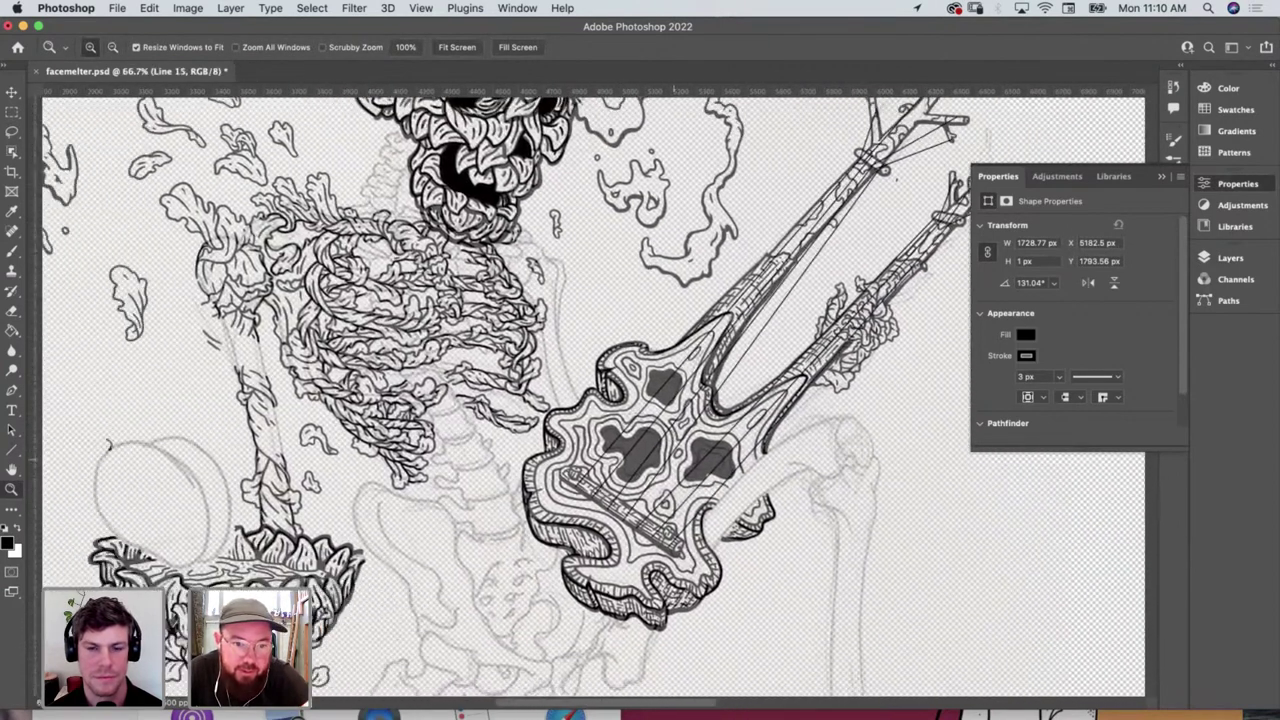
{"action": "scroll", "coordinate": [593, 395], "scroll_direction": "left", "scroll_amount": 2}
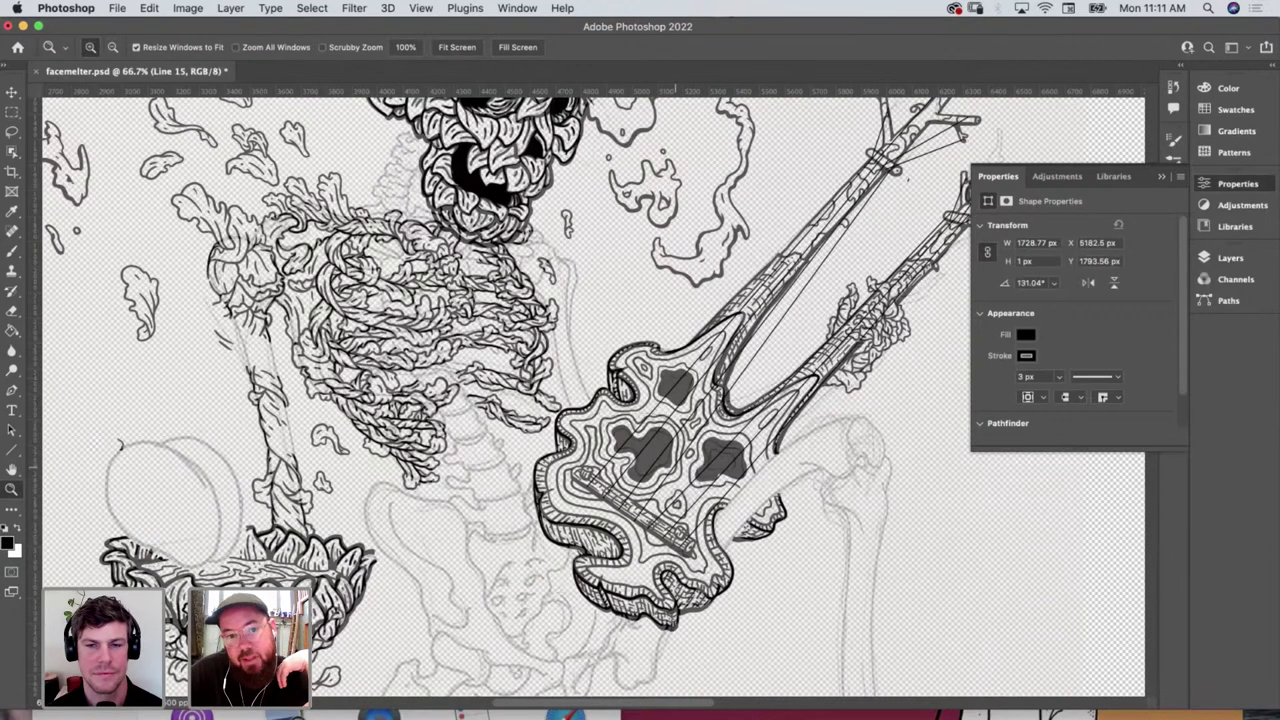
{"action": "scroll", "coordinate": [593, 397], "scroll_direction": "left", "scroll_amount": 5}
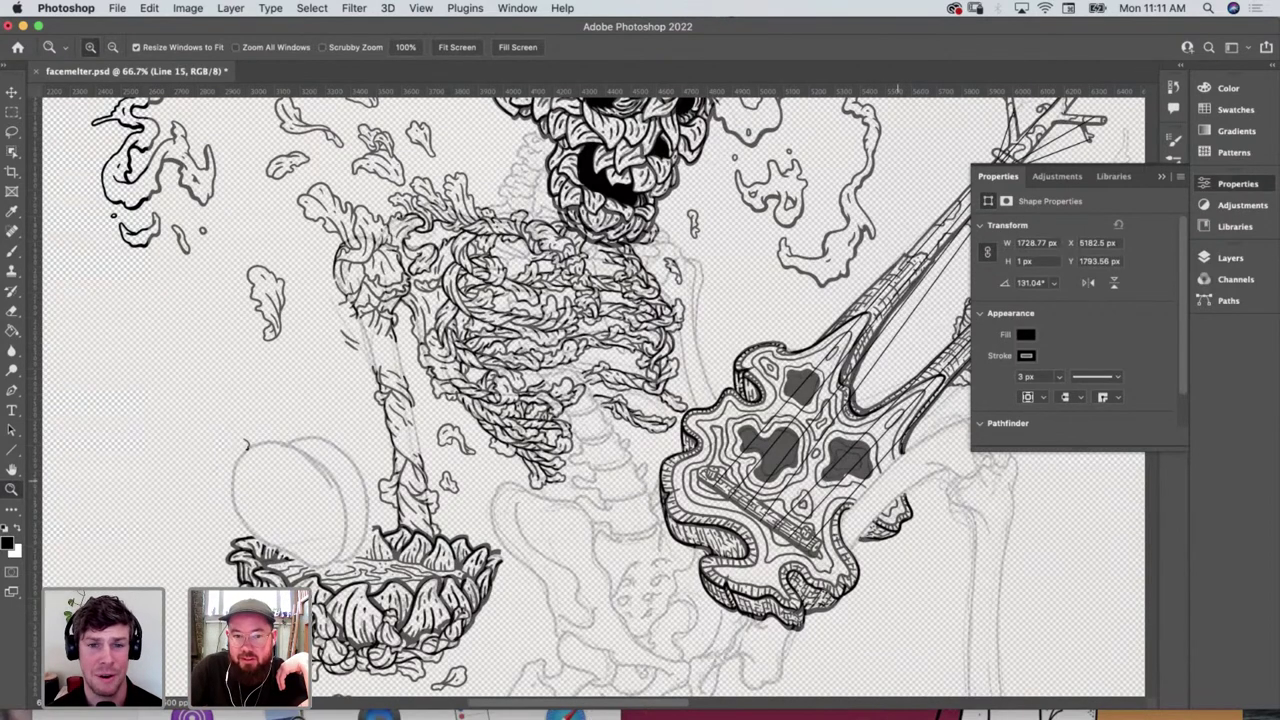
{"action": "left_click_drag", "start_coordinate": [630, 26], "coordinate": [835, 29]}
{"action": "left_click", "coordinate": [105, 272]}
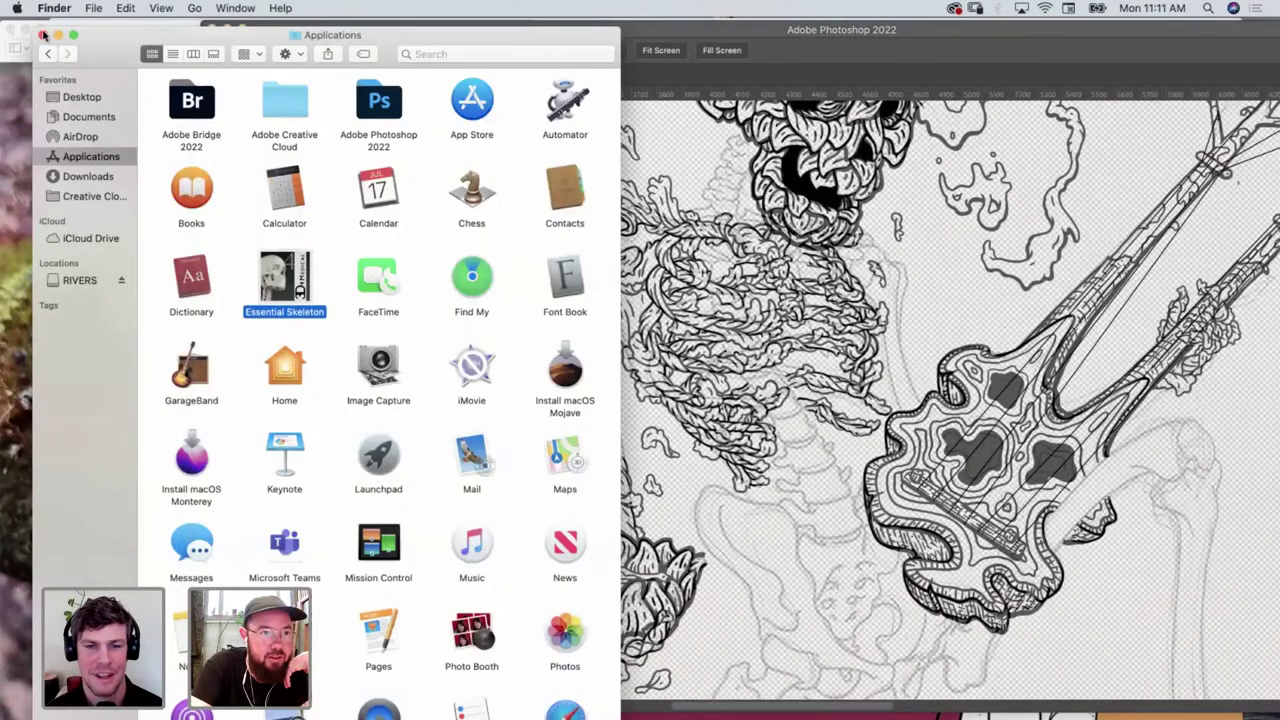
{"action": "left_click", "coordinate": [43, 33]}
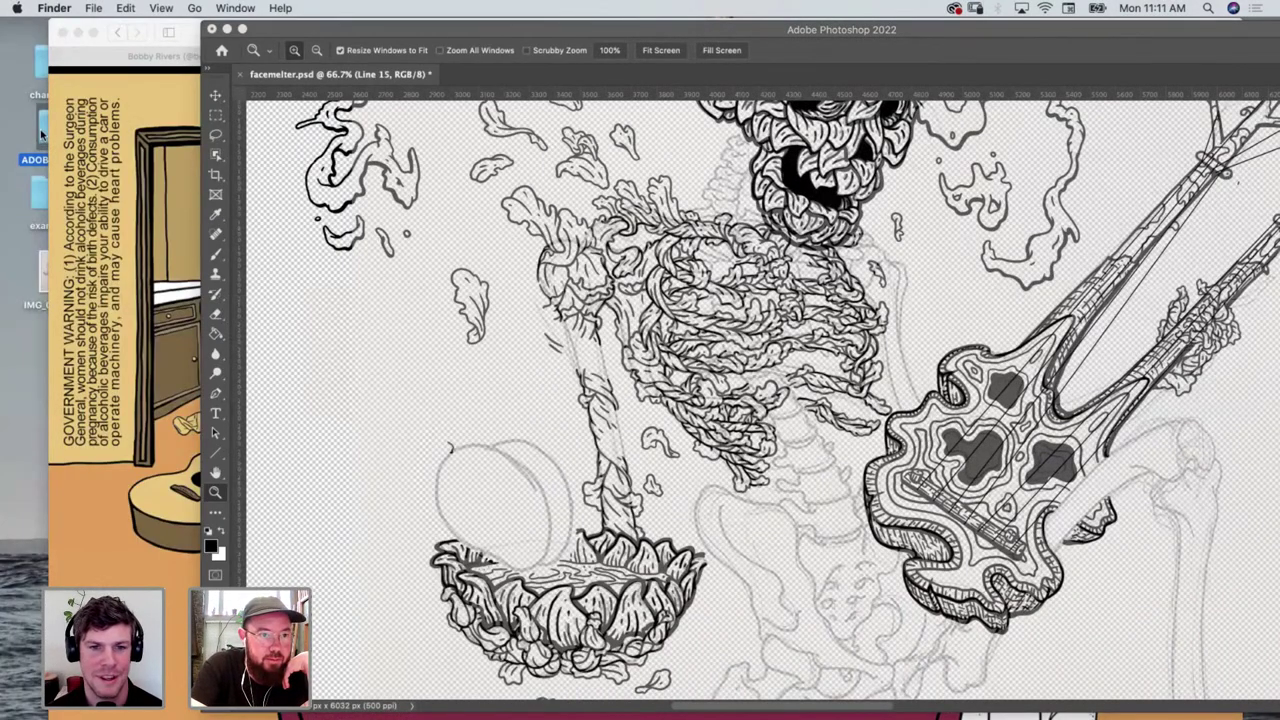
{"action": "double_click", "coordinate": [48, 152]}
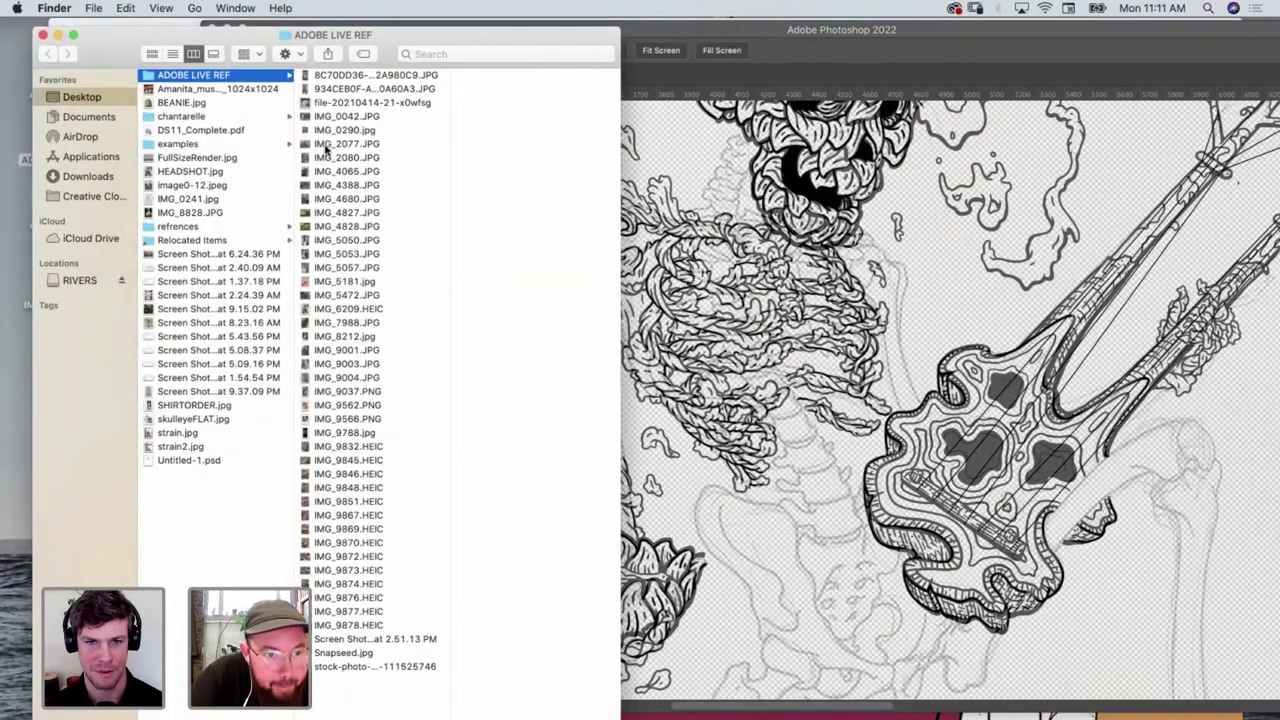
{"action": "left_click", "coordinate": [338, 104]}
{"action": "double_click", "coordinate": [330, 105]}
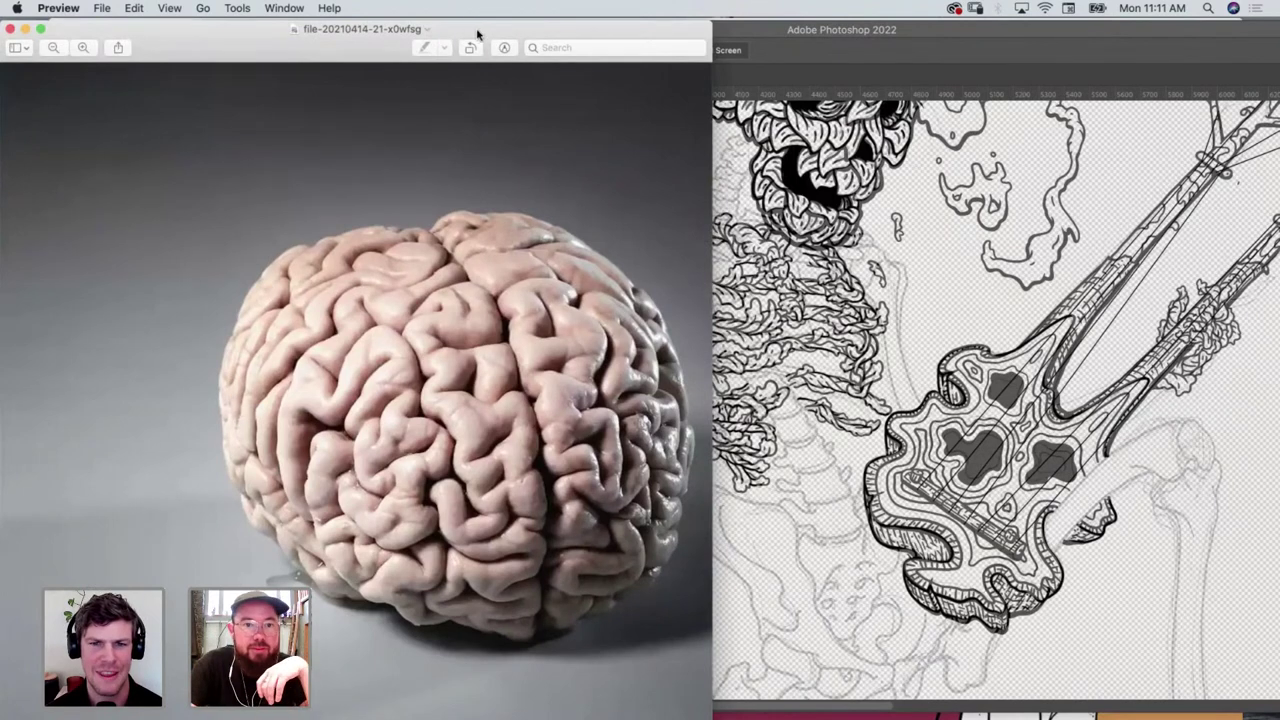
{"action": "left_click_drag", "start_coordinate": [478, 34], "coordinate": [241, 34]}
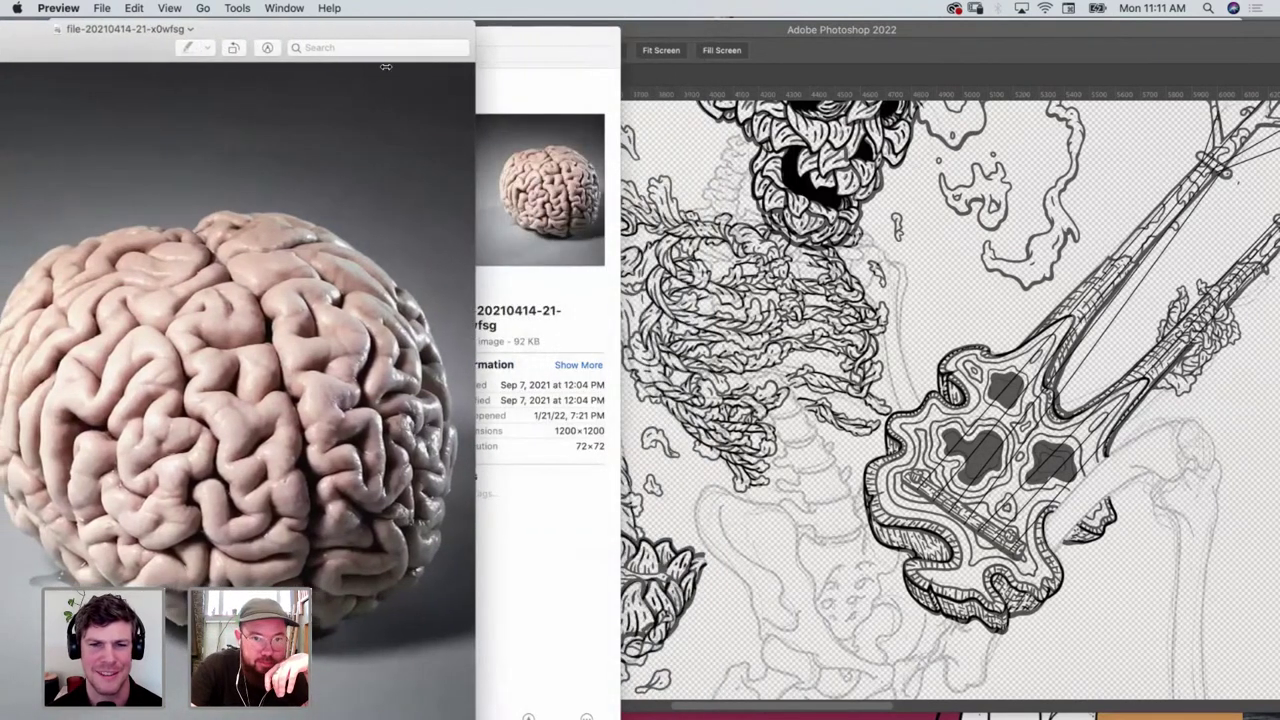
Switch back to Photoshop, enlarge the brain sketch above the leafy bowl to 200%, and place the window beside the reference photo
{"action": "left_click", "coordinate": [913, 35]}
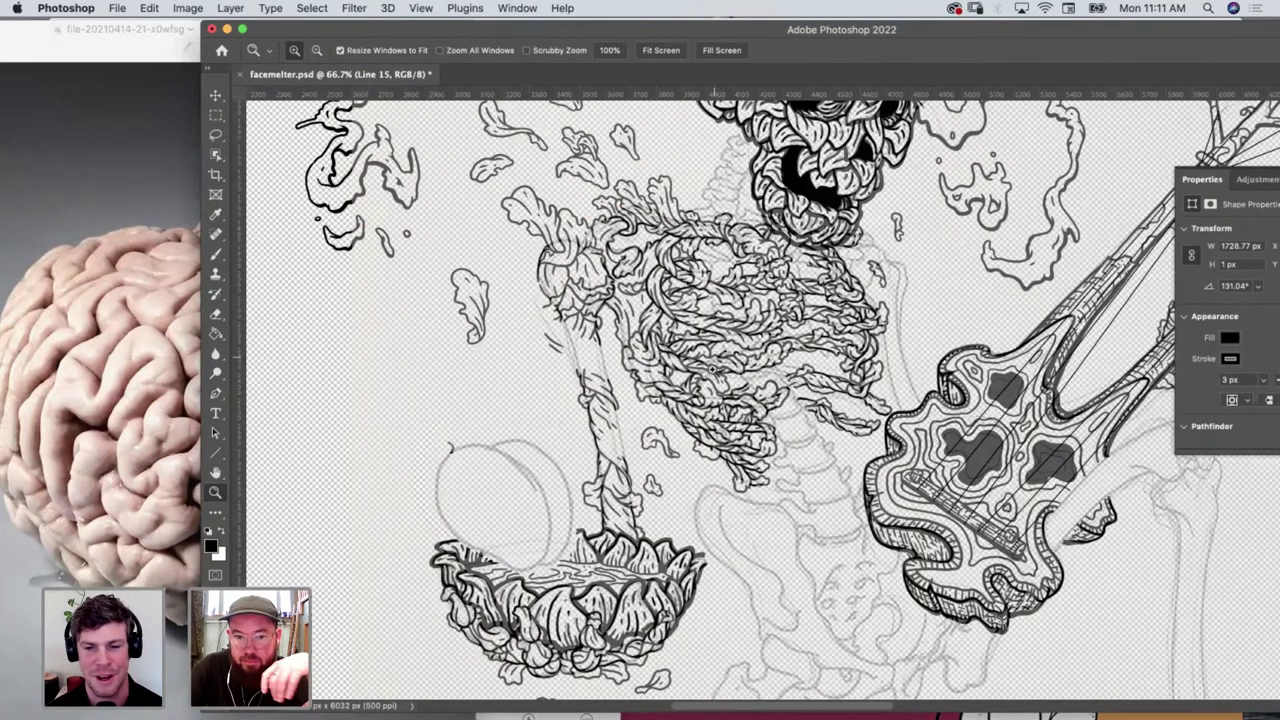
{"action": "left_click", "coordinate": [524, 520]}
{"action": "left_click", "coordinate": [530, 532]}
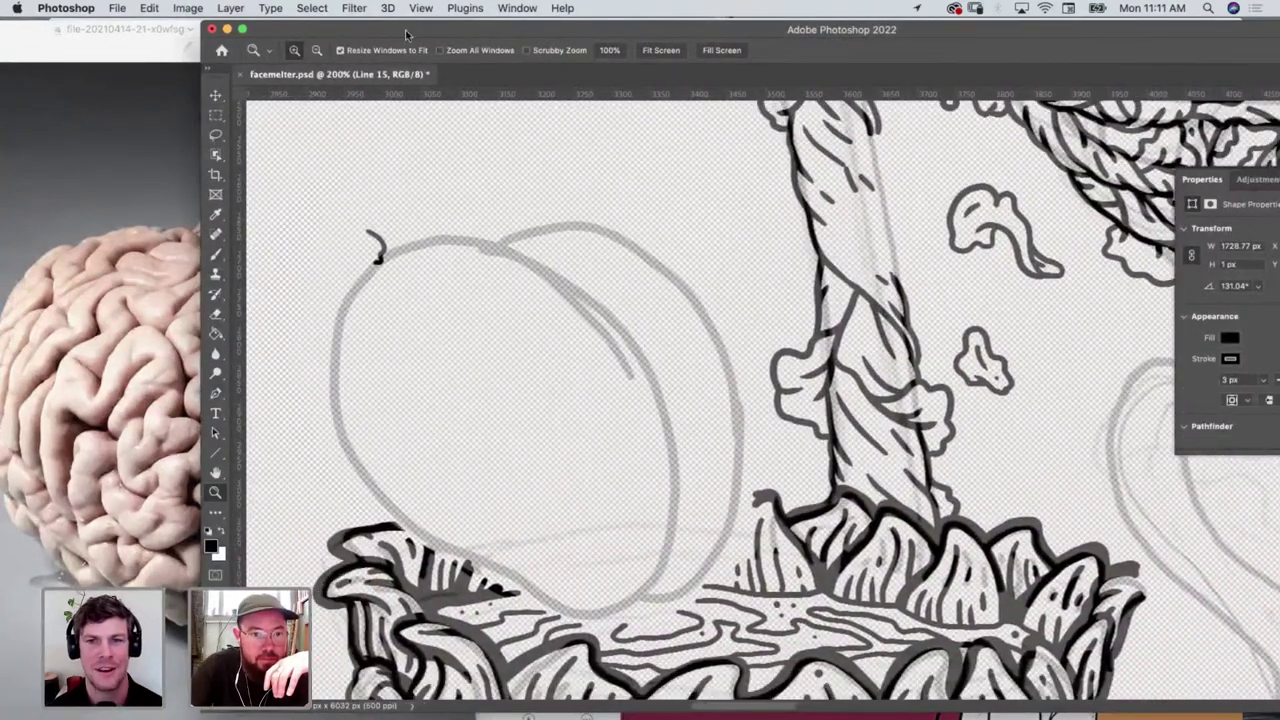
{"action": "left_click_drag", "start_coordinate": [385, 26], "coordinate": [564, 25]}
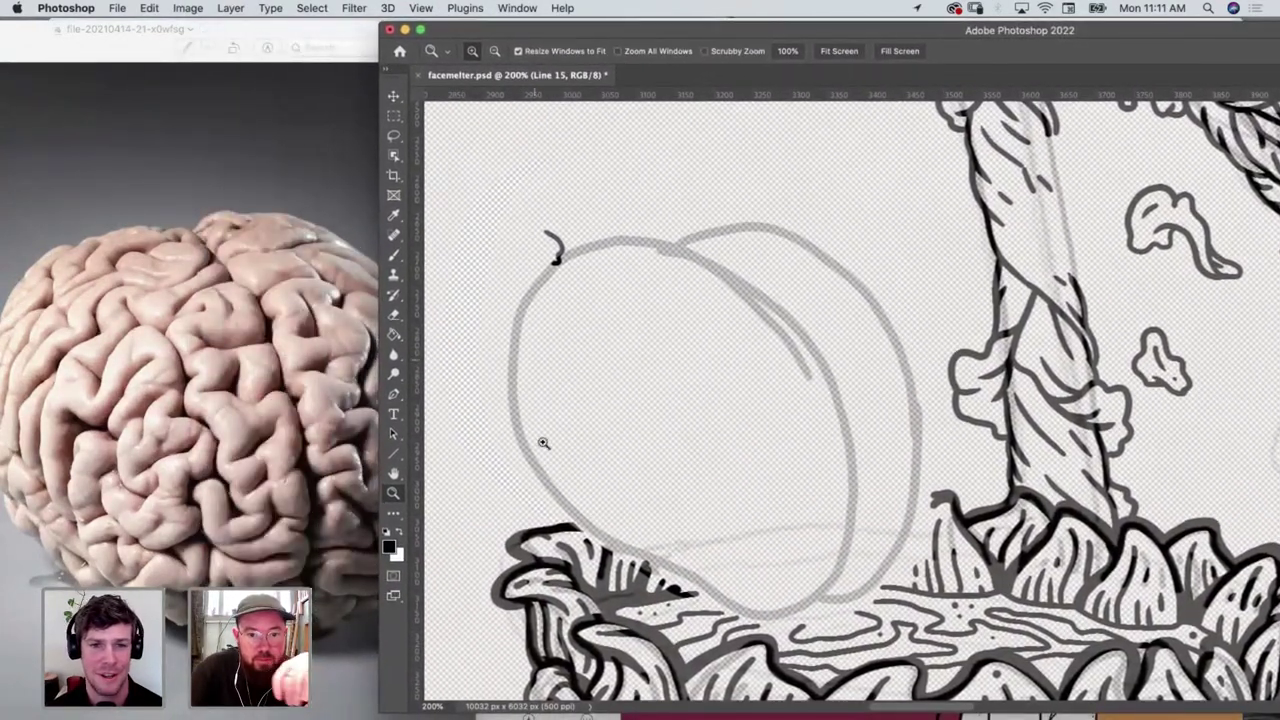
Rasterize the last string's shape layer for the Brush tool, and undo a trial stroke on the brain sketch
{"action": "key", "text": "b"}
{"action": "left_click", "coordinate": [608, 405]}
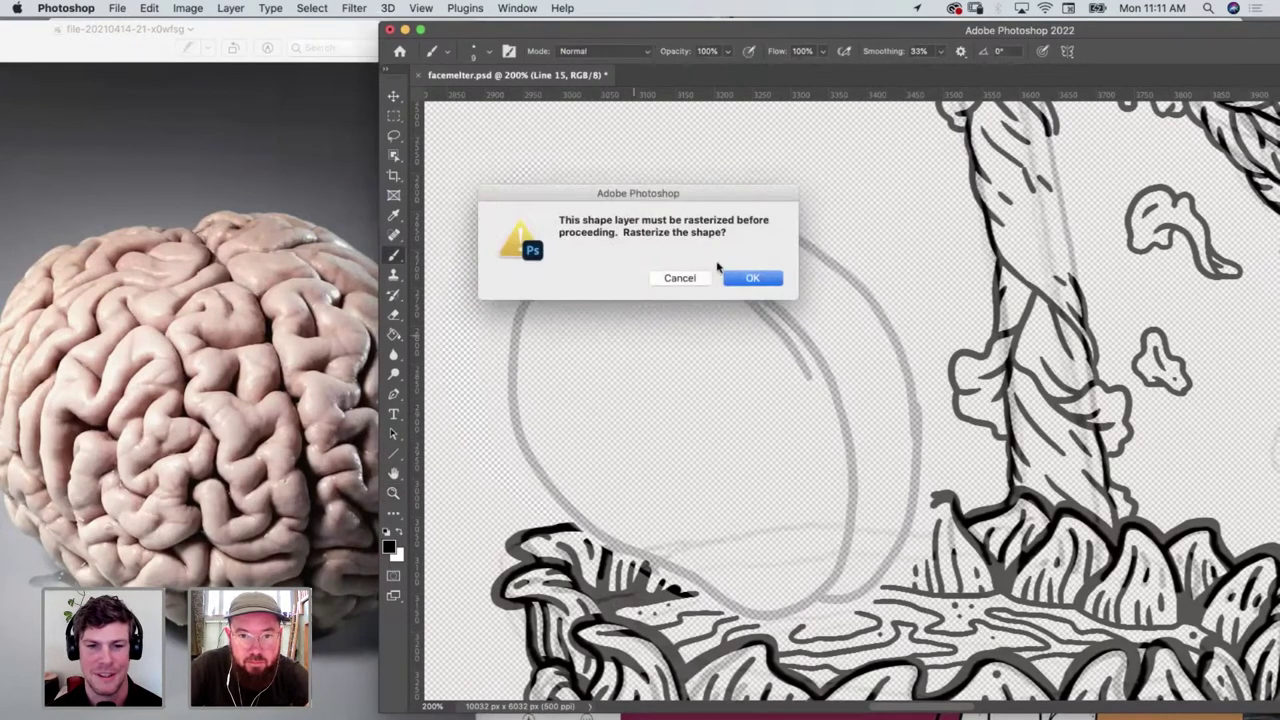
{"action": "left_click", "coordinate": [752, 280]}
{"action": "mouse_move", "coordinate": [626, 314]}
{"action": "left_mouse_down"}
{"action": "mouse_move", "coordinate": [680, 415]}
{"action": "mouse_move", "coordinate": [698, 393]}
{"action": "left_mouse_up"}
{"action": "key", "text": "super+z"}
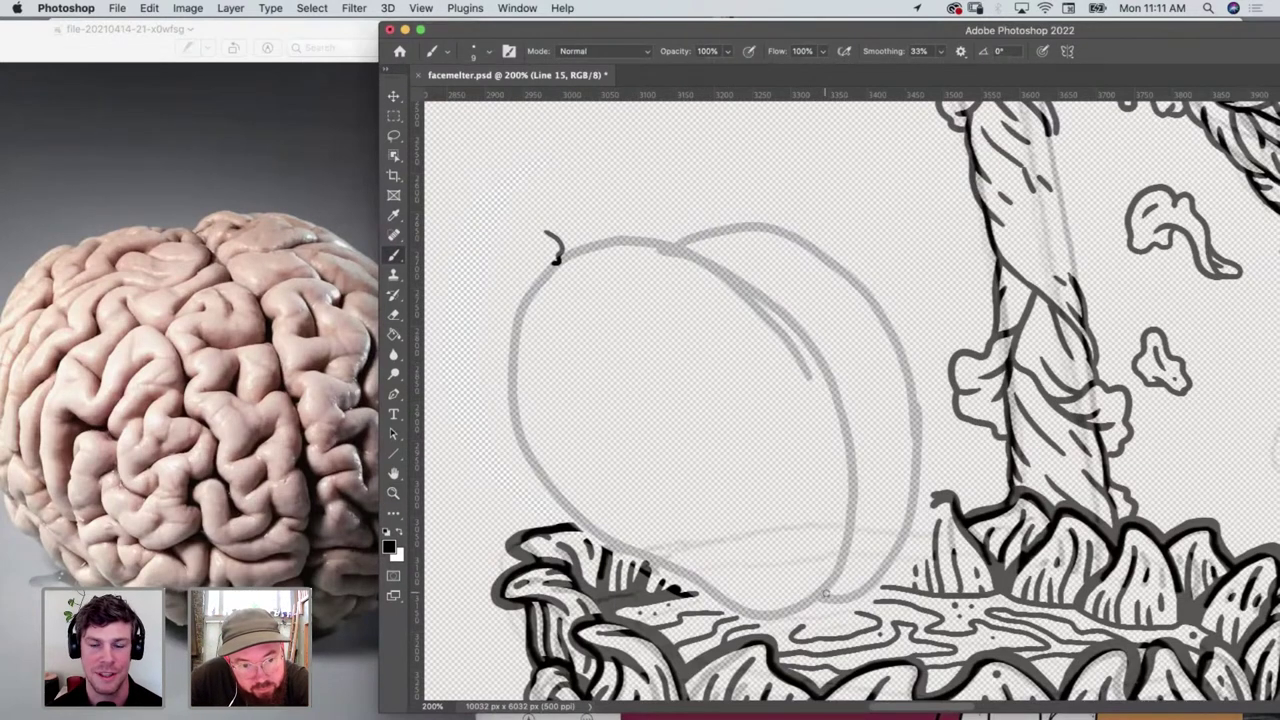
Ink the first curled folds at the base of the brain's large hemisphere, redoing the hooked end of the opening stroke
{"action": "mouse_move", "coordinate": [778, 598]}
{"action": "left_mouse_down"}
{"action": "mouse_move", "coordinate": [816, 594]}
{"action": "mouse_move", "coordinate": [840, 572]}
{"action": "mouse_move", "coordinate": [846, 553]}
{"action": "mouse_move", "coordinate": [808, 546]}
{"action": "left_mouse_up"}
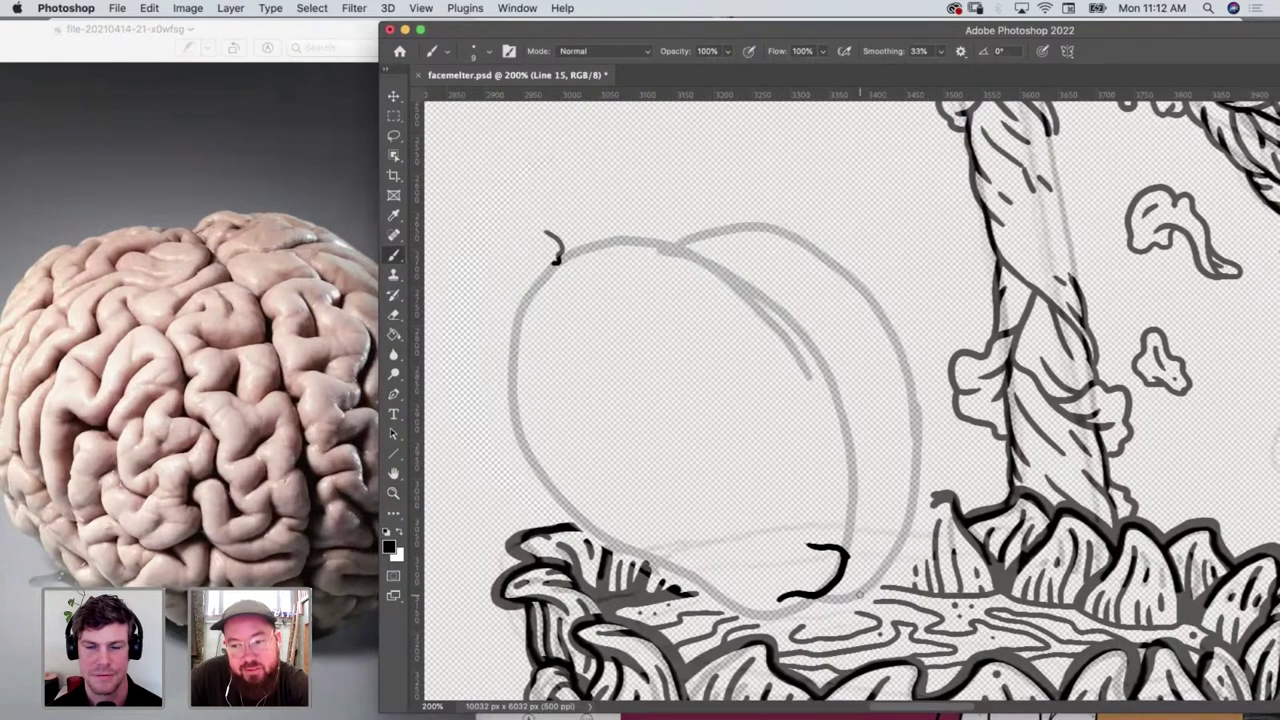
{"action": "key", "text": "super+z"}
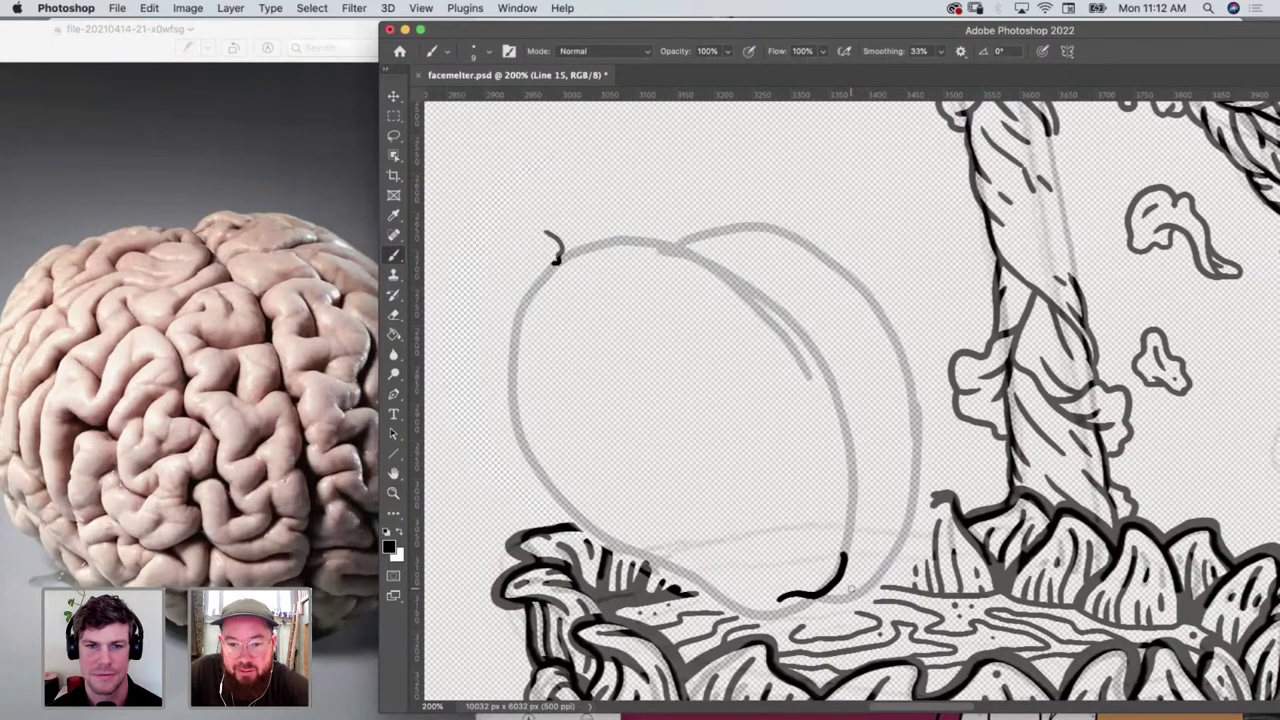
{"action": "left_click_drag", "start_coordinate": [845, 555], "coordinate": [793, 546]}
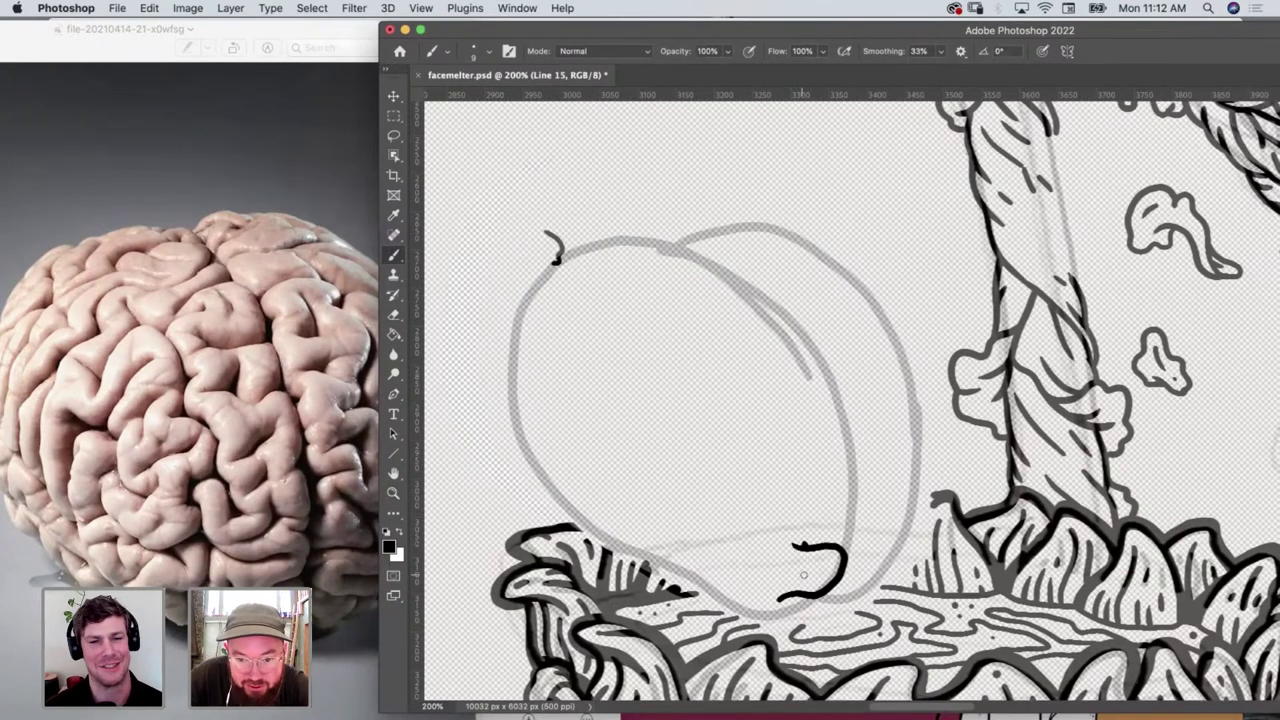
{"action": "mouse_move", "coordinate": [790, 575]}
{"action": "left_mouse_down"}
{"action": "mouse_move", "coordinate": [765, 573]}
{"action": "mouse_move", "coordinate": [756, 550]}
{"action": "mouse_move", "coordinate": [762, 520]}
{"action": "mouse_move", "coordinate": [776, 518]}
{"action": "left_mouse_up"}
{"action": "mouse_move", "coordinate": [770, 574]}
{"action": "left_mouse_down"}
{"action": "mouse_move", "coordinate": [740, 592]}
{"action": "mouse_move", "coordinate": [779, 616]}
{"action": "mouse_move", "coordinate": [808, 601]}
{"action": "mouse_move", "coordinate": [737, 585]}
{"action": "left_mouse_up"}
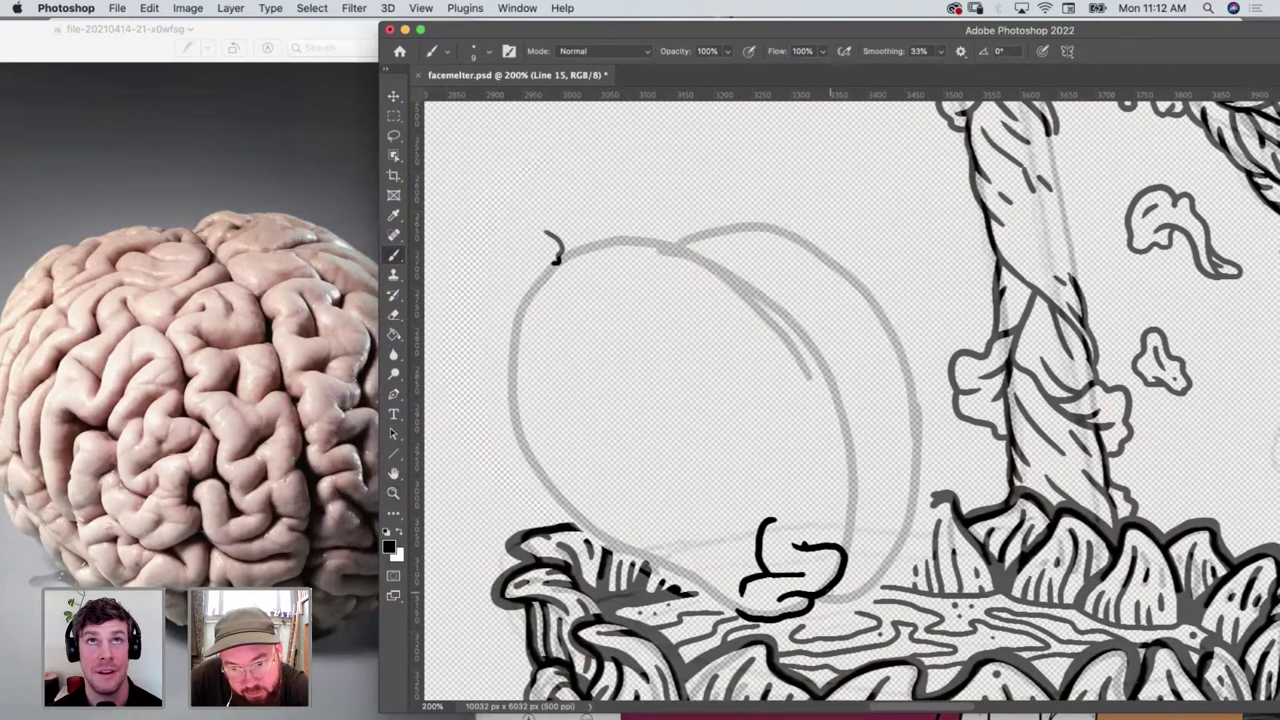
Ink the narrow hemisphere's lowest folds, the start of the central fissure, and the large hemisphere's adjoining bottom fold
{"action": "mouse_move", "coordinate": [824, 592]}
{"action": "left_mouse_down"}
{"action": "mouse_move", "coordinate": [860, 588]}
{"action": "mouse_move", "coordinate": [836, 606]}
{"action": "mouse_move", "coordinate": [878, 588]}
{"action": "mouse_move", "coordinate": [862, 574]}
{"action": "left_mouse_up"}
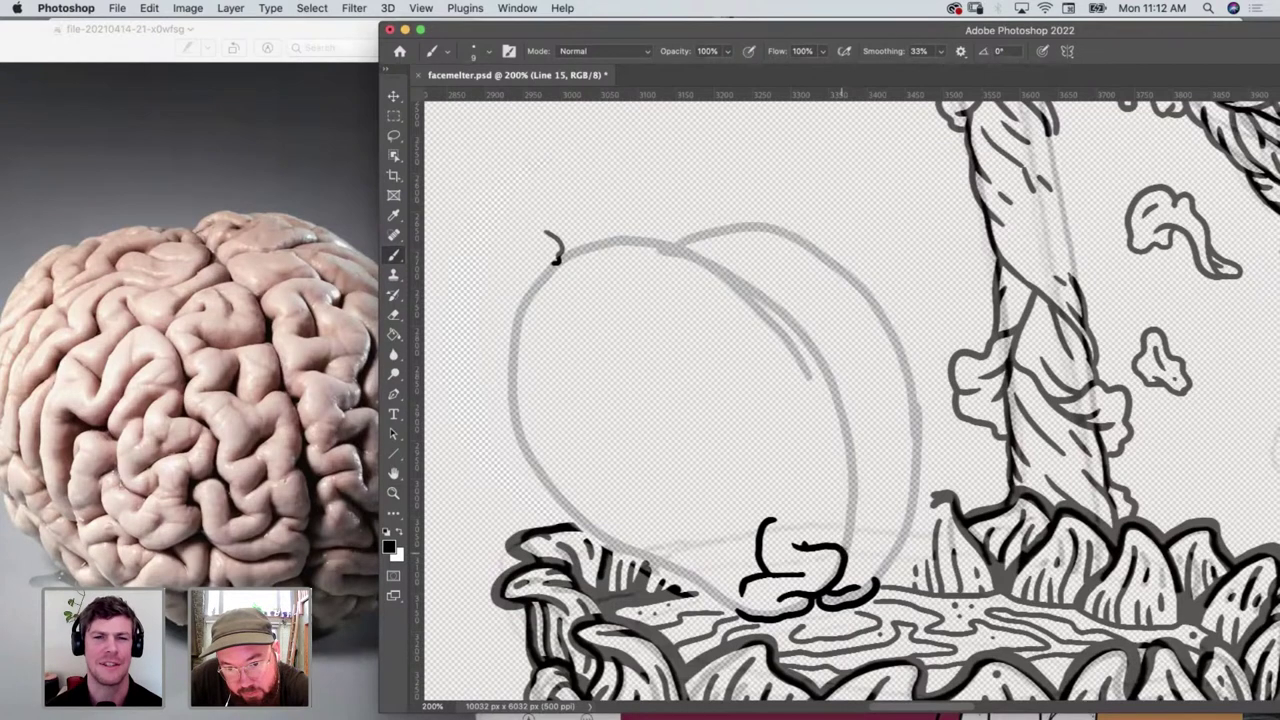
{"action": "left_click_drag", "start_coordinate": [842, 548], "coordinate": [876, 534]}
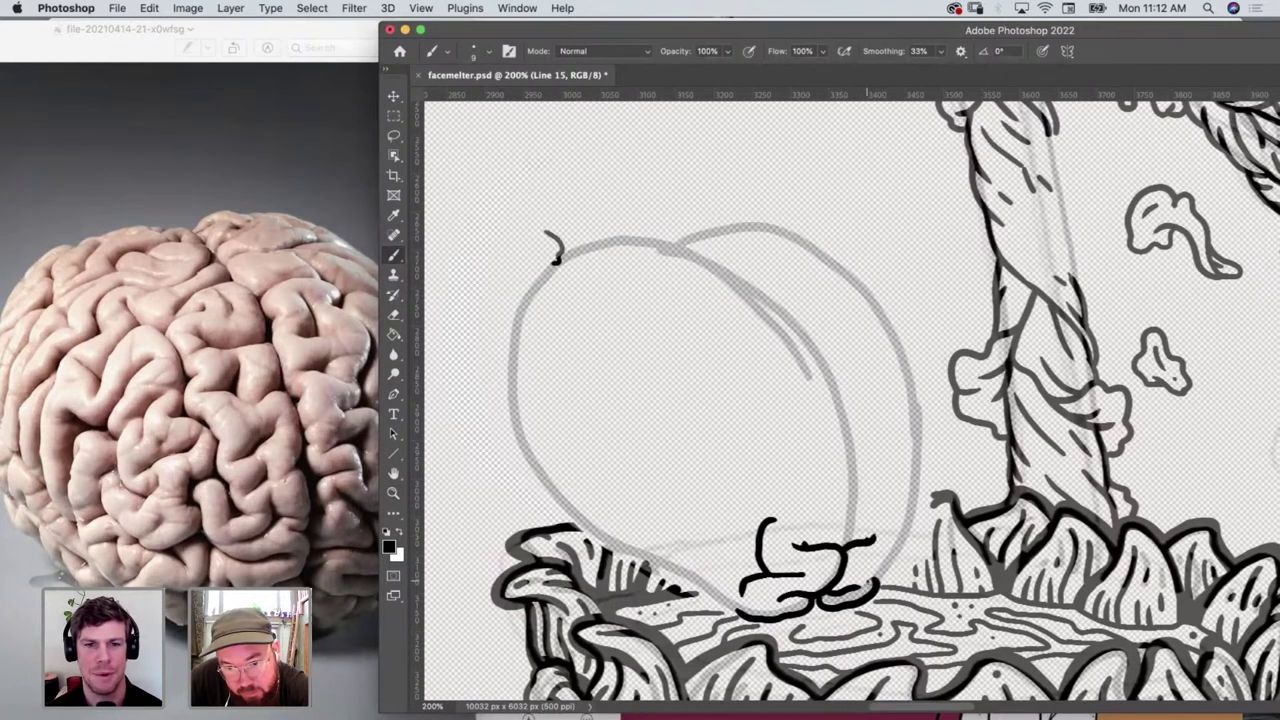
{"action": "mouse_move", "coordinate": [874, 586]}
{"action": "left_mouse_down"}
{"action": "mouse_move", "coordinate": [900, 558]}
{"action": "mouse_move", "coordinate": [896, 536]}
{"action": "mouse_move", "coordinate": [848, 528]}
{"action": "mouse_move", "coordinate": [853, 497]}
{"action": "left_mouse_up"}
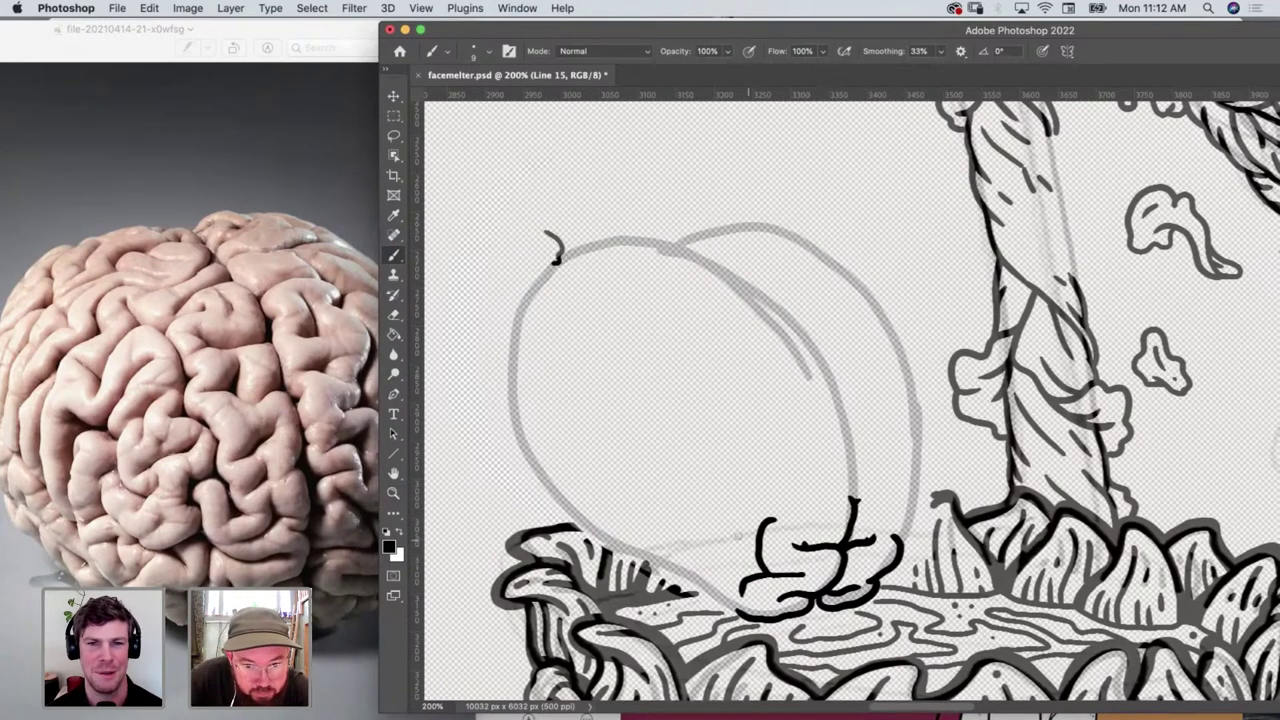
{"action": "mouse_move", "coordinate": [744, 614]}
{"action": "left_mouse_down"}
{"action": "mouse_move", "coordinate": [706, 584]}
{"action": "mouse_move", "coordinate": [700, 568]}
{"action": "mouse_move", "coordinate": [714, 562]}
{"action": "left_mouse_up"}
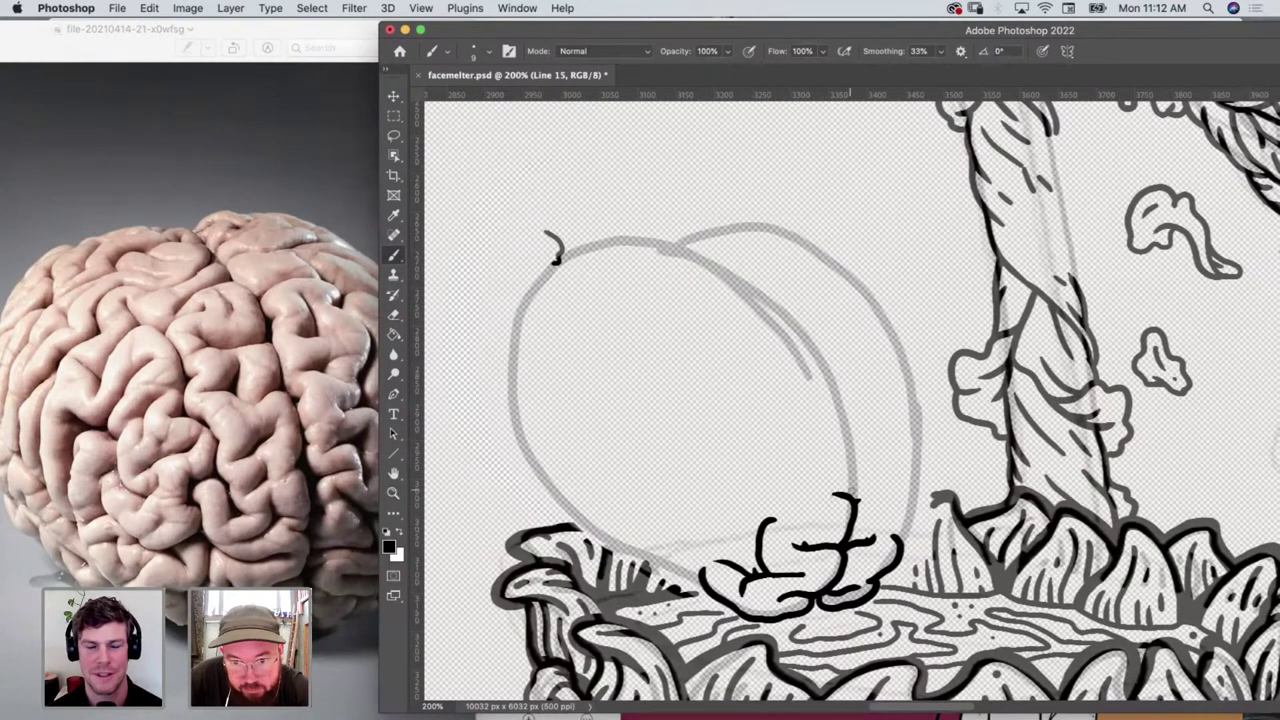
Extend the central fissure upward along the sketch line and add short curved folds above the brain's inked base
{"action": "mouse_move", "coordinate": [851, 494]}
{"action": "left_mouse_down"}
{"action": "mouse_move", "coordinate": [852, 430]}
{"action": "mouse_move", "coordinate": [825, 429]}
{"action": "left_mouse_up"}
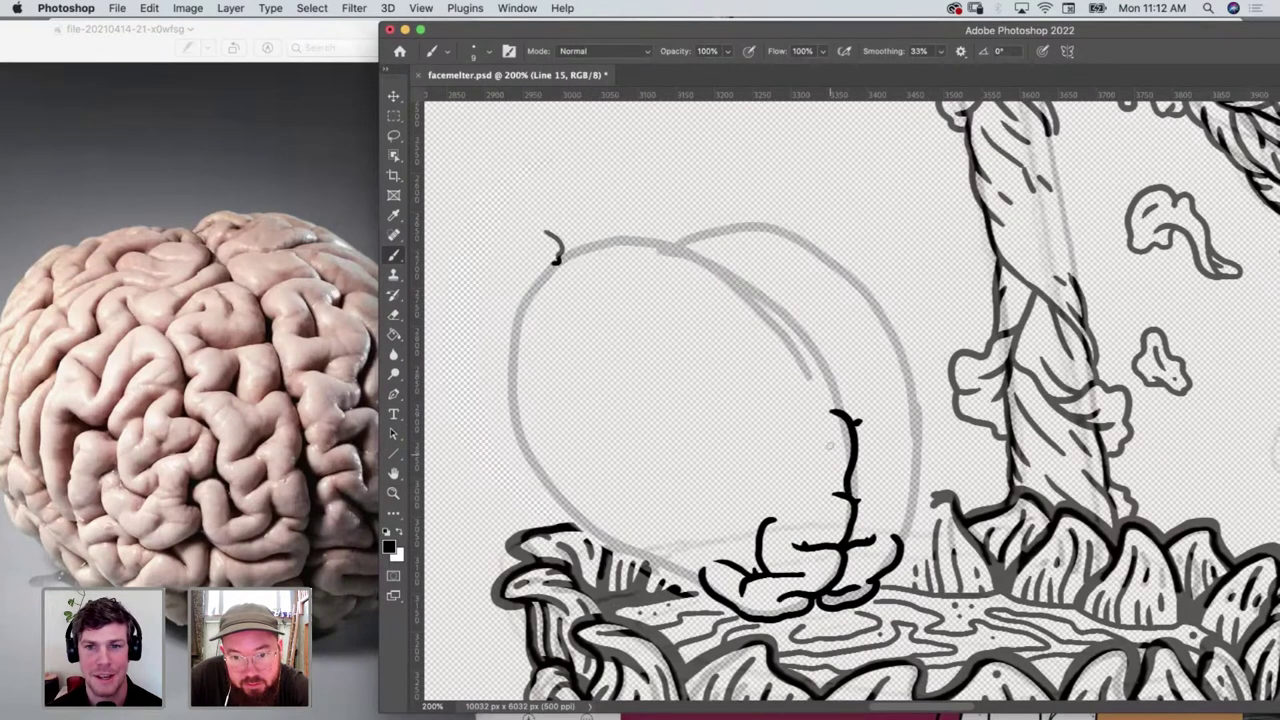
{"action": "left_click_drag", "start_coordinate": [827, 517], "coordinate": [789, 511]}
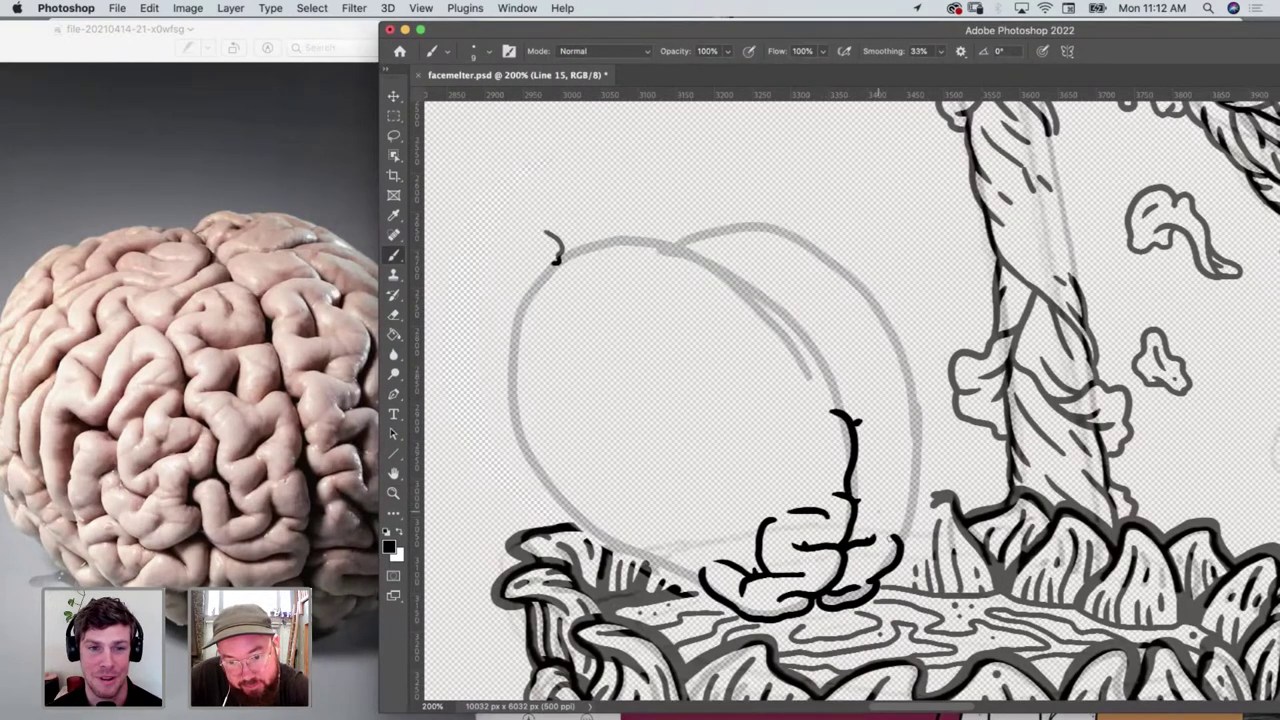
{"action": "left_click_drag", "start_coordinate": [886, 512], "coordinate": [878, 522]}
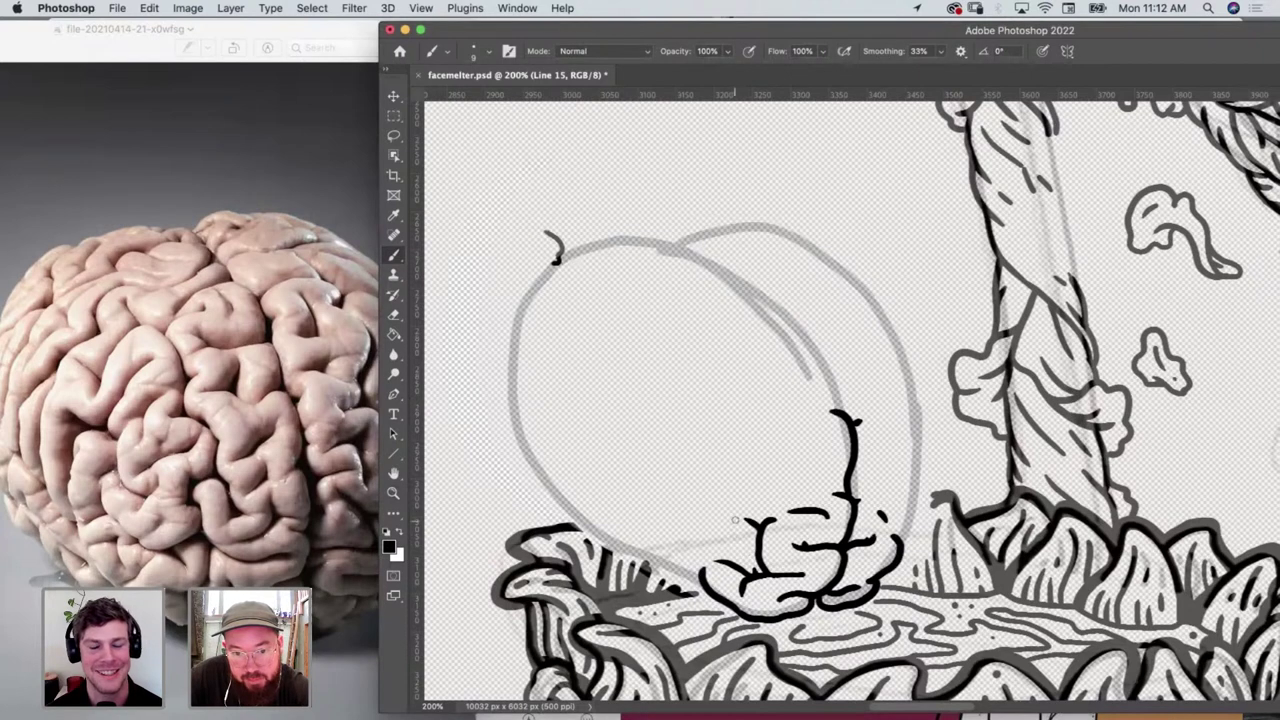
{"action": "left_click_drag", "start_coordinate": [720, 516], "coordinate": [700, 545]}
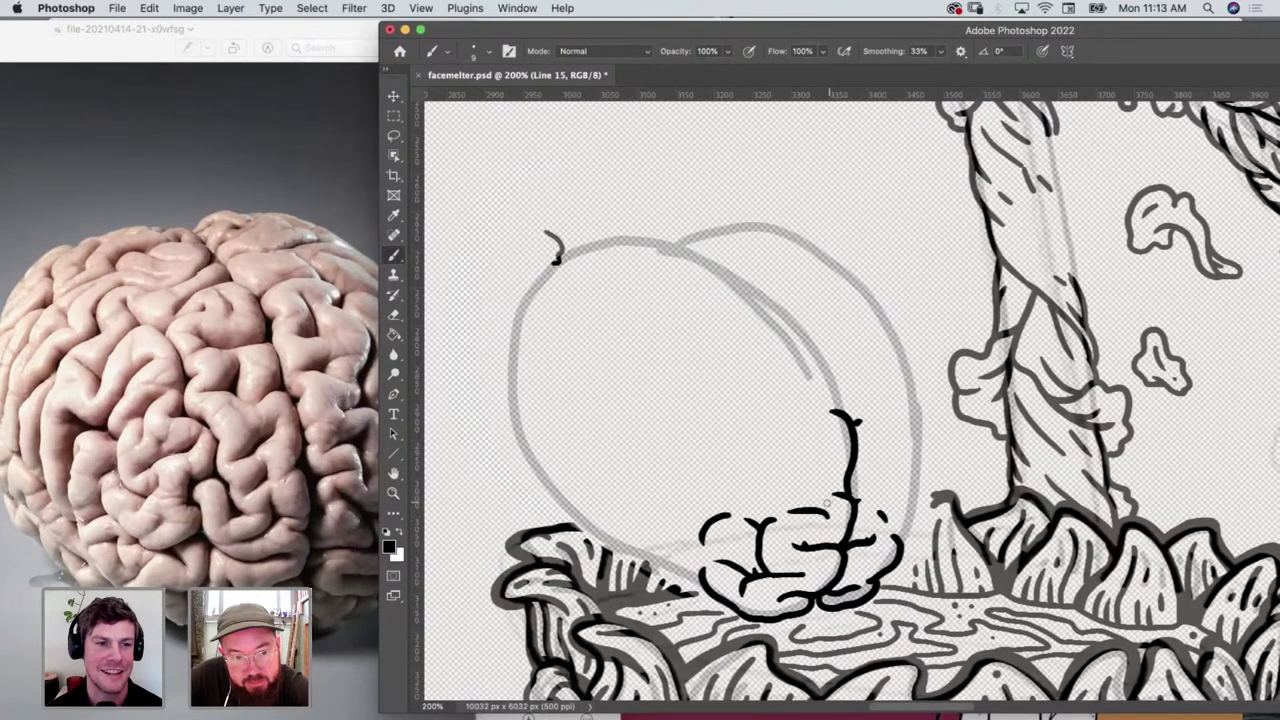
Ink a curved fold and small cross crease beside the central fissure, plus rounded folds and outer edge on the narrow hemisphere
{"action": "mouse_move", "coordinate": [810, 490]}
{"action": "left_mouse_down"}
{"action": "mouse_move", "coordinate": [790, 448]}
{"action": "mouse_move", "coordinate": [824, 432]}
{"action": "mouse_move", "coordinate": [814, 456]}
{"action": "left_mouse_up"}
{"action": "left_click", "coordinate": [834, 455]}
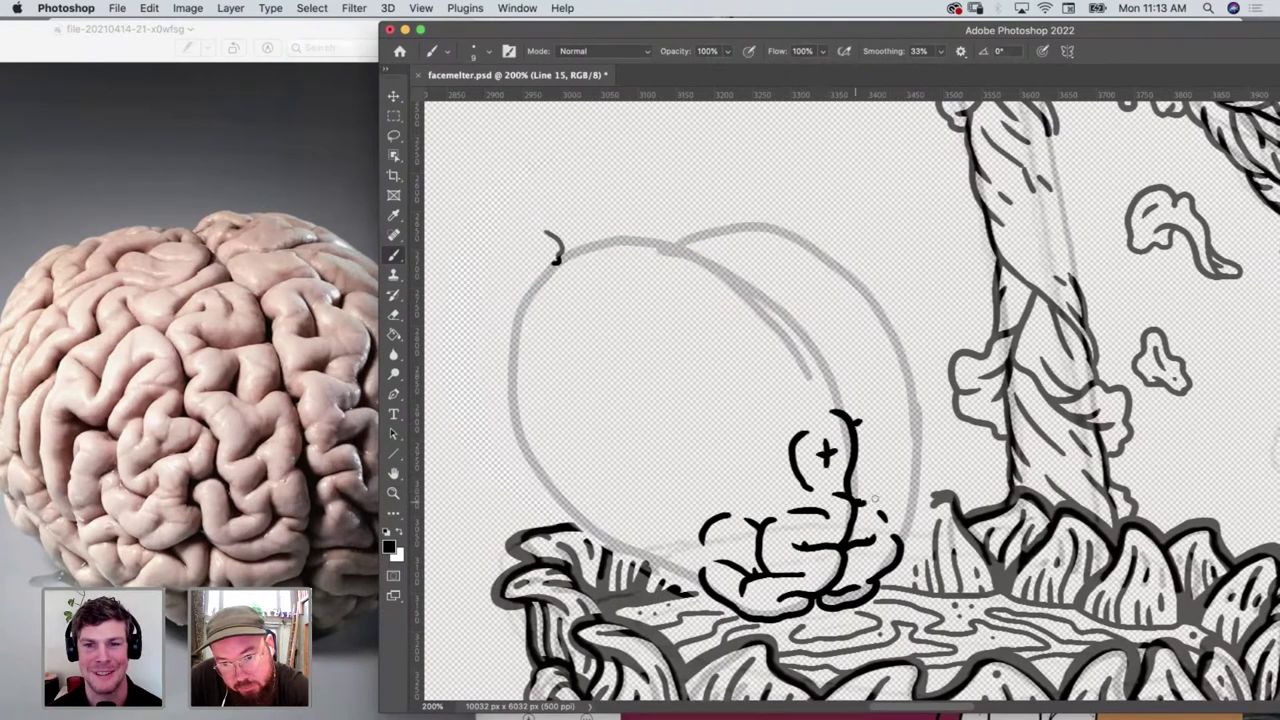
{"action": "mouse_move", "coordinate": [875, 497]}
{"action": "left_mouse_down"}
{"action": "mouse_move", "coordinate": [890, 428]}
{"action": "mouse_move", "coordinate": [876, 438]}
{"action": "left_mouse_up"}
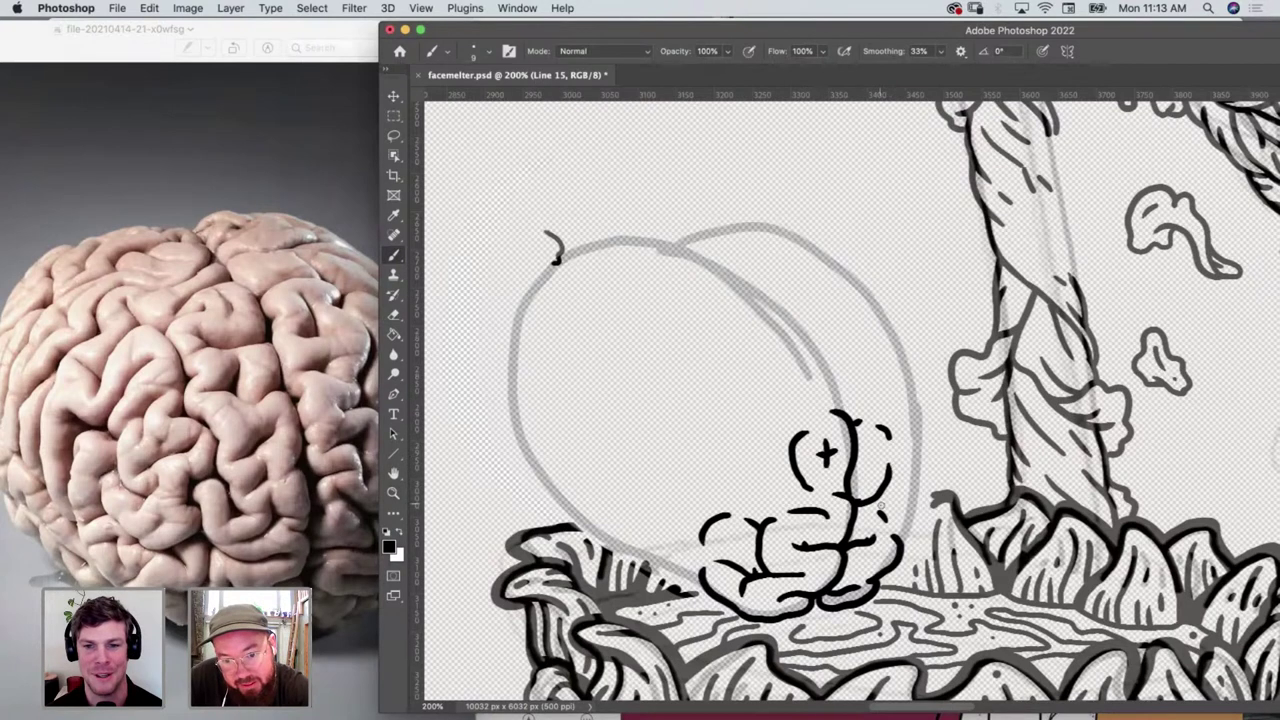
{"action": "mouse_move", "coordinate": [899, 530]}
{"action": "left_mouse_down"}
{"action": "mouse_move", "coordinate": [903, 541]}
{"action": "mouse_move", "coordinate": [905, 497]}
{"action": "left_mouse_up"}
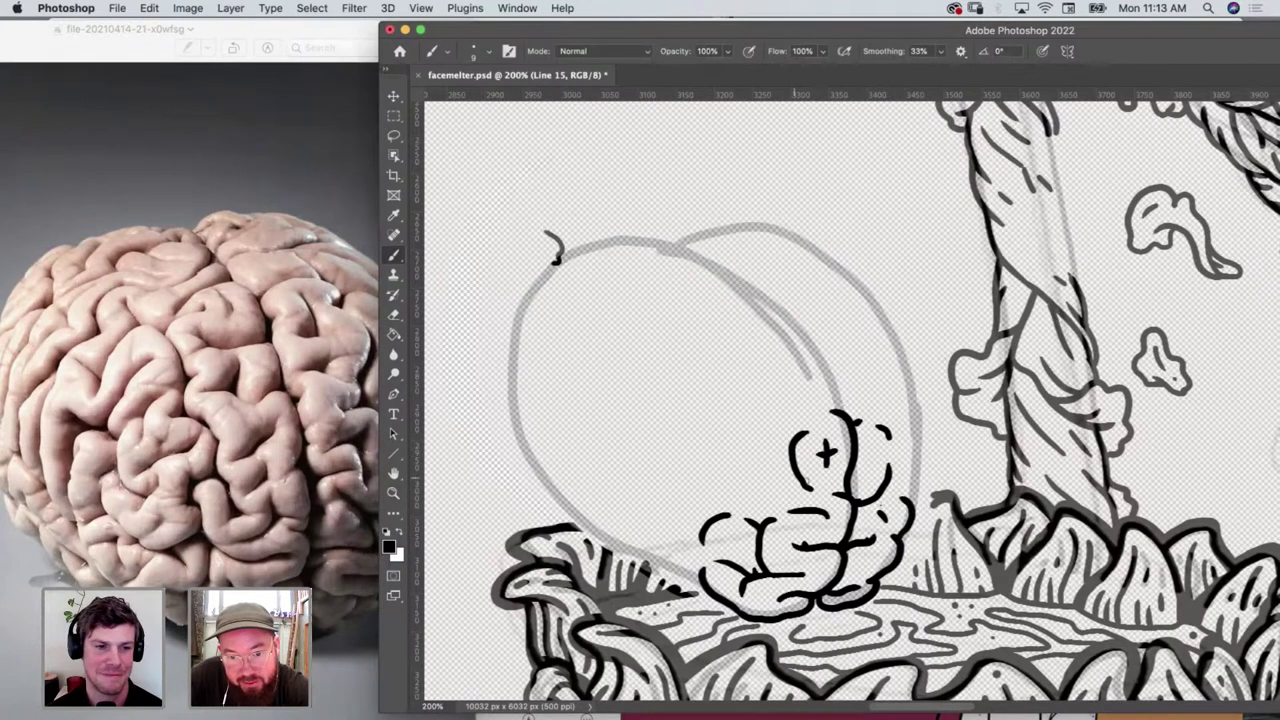
{"action": "left_click_drag", "start_coordinate": [806, 478], "coordinate": [782, 487]}
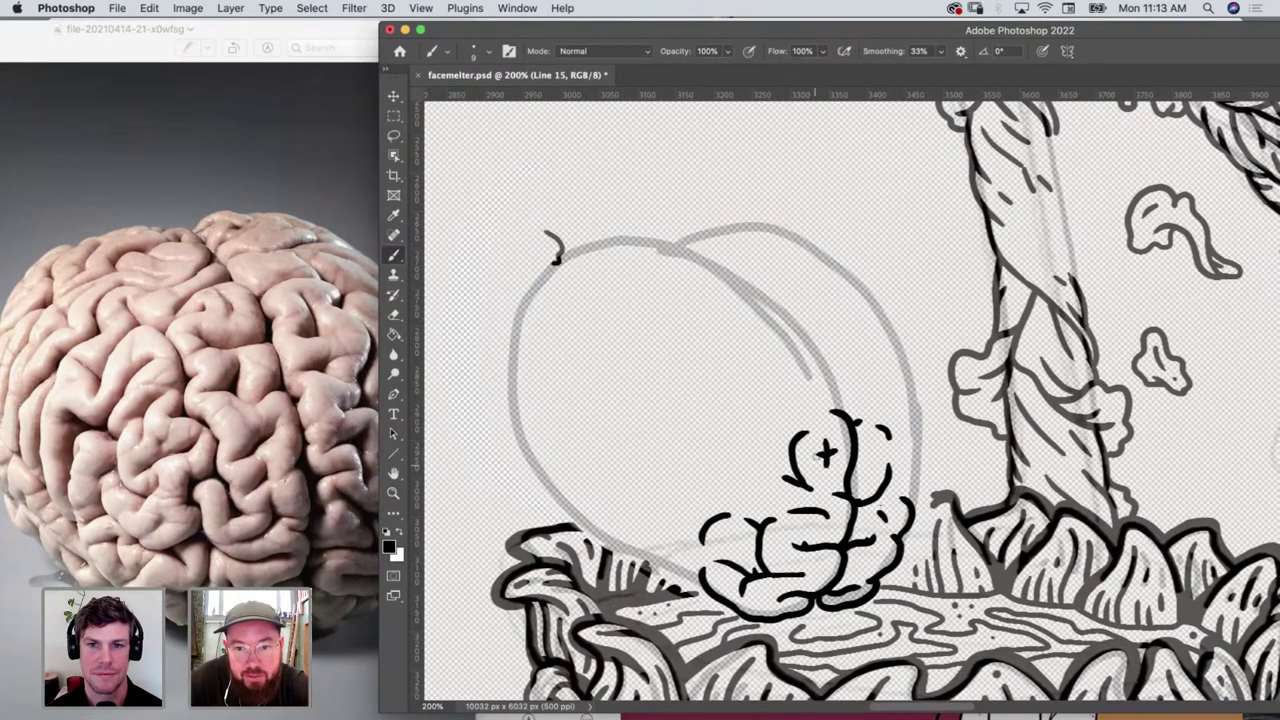
Continue the central fissure upward with a short side crease, and erase the curved fold left of the small cross
{"action": "left_click_drag", "start_coordinate": [846, 416], "coordinate": [806, 345]}
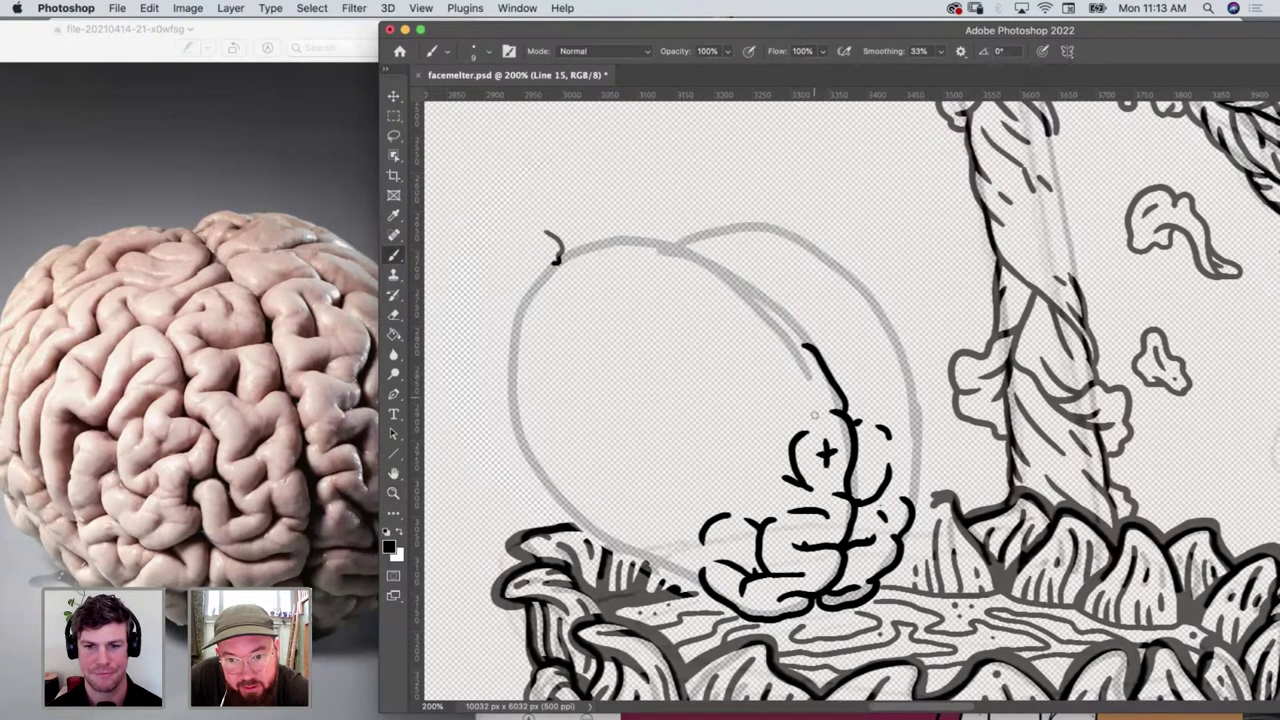
{"action": "left_click_drag", "start_coordinate": [812, 348], "coordinate": [824, 347]}
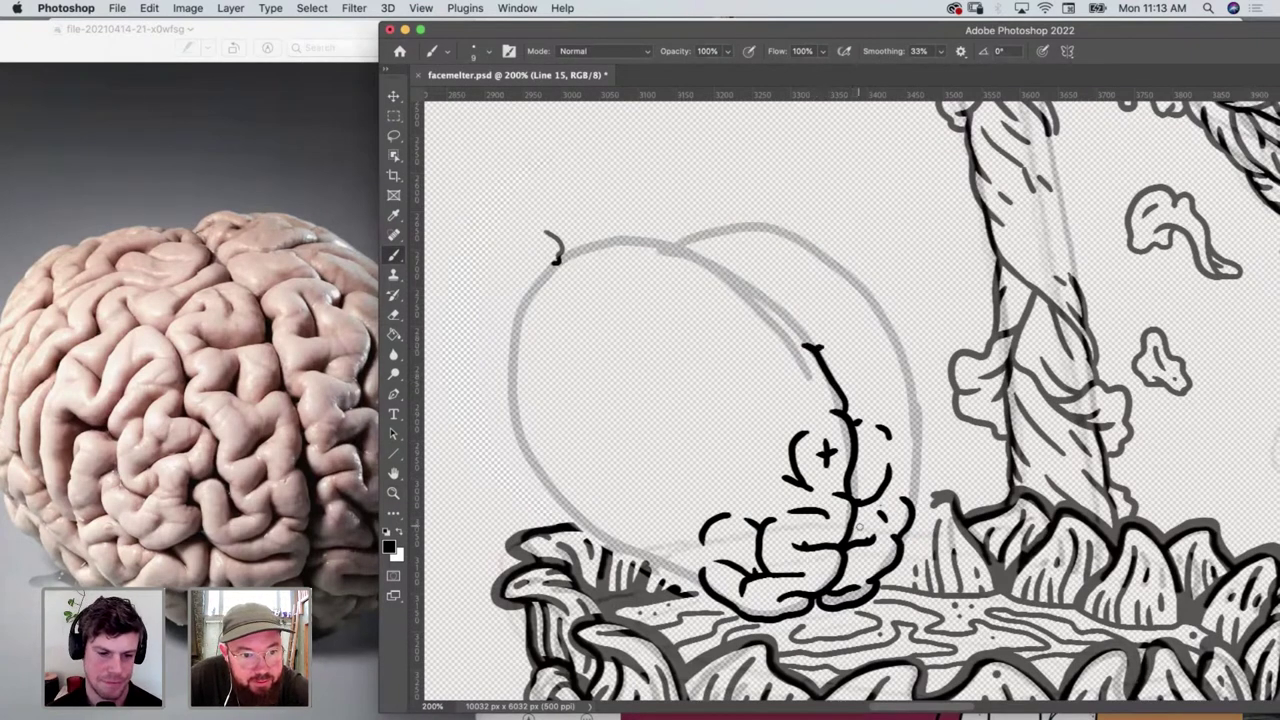
{"action": "key", "text": "e"}
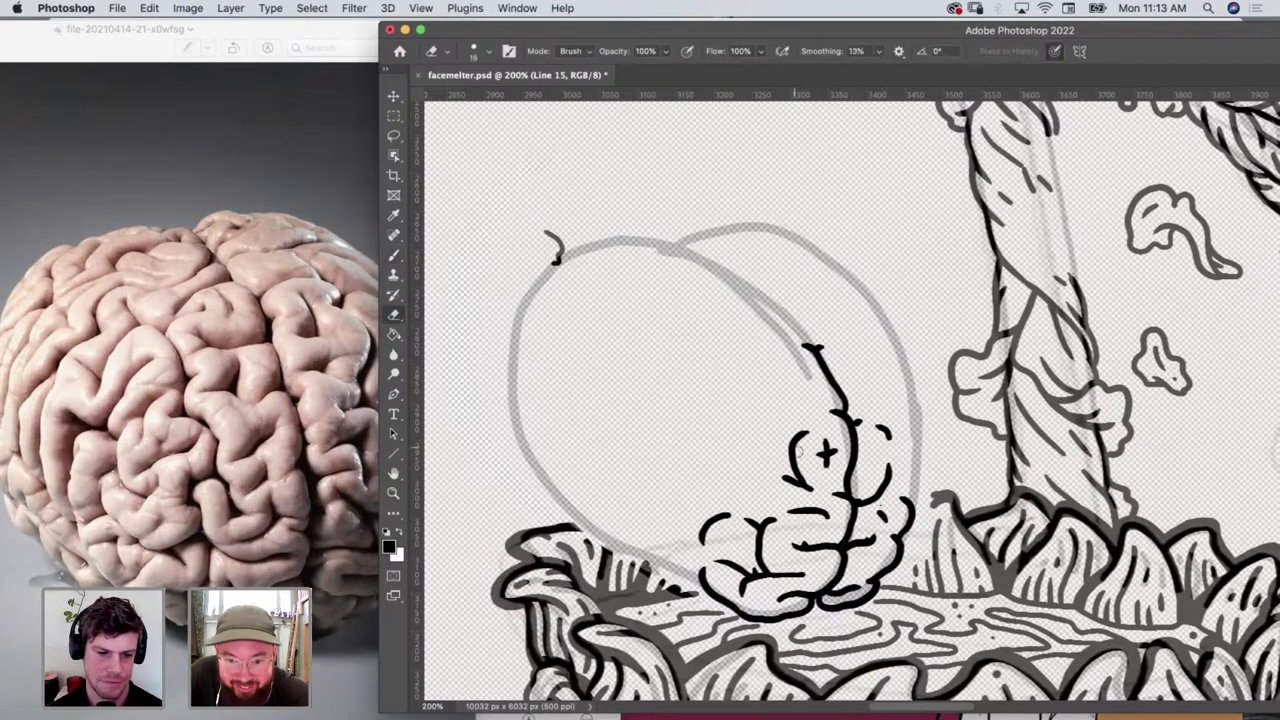
{"action": "mouse_move", "coordinate": [806, 430]}
{"action": "left_mouse_down"}
{"action": "mouse_move", "coordinate": [810, 489]}
{"action": "mouse_move", "coordinate": [775, 473]}
{"action": "left_mouse_up"}
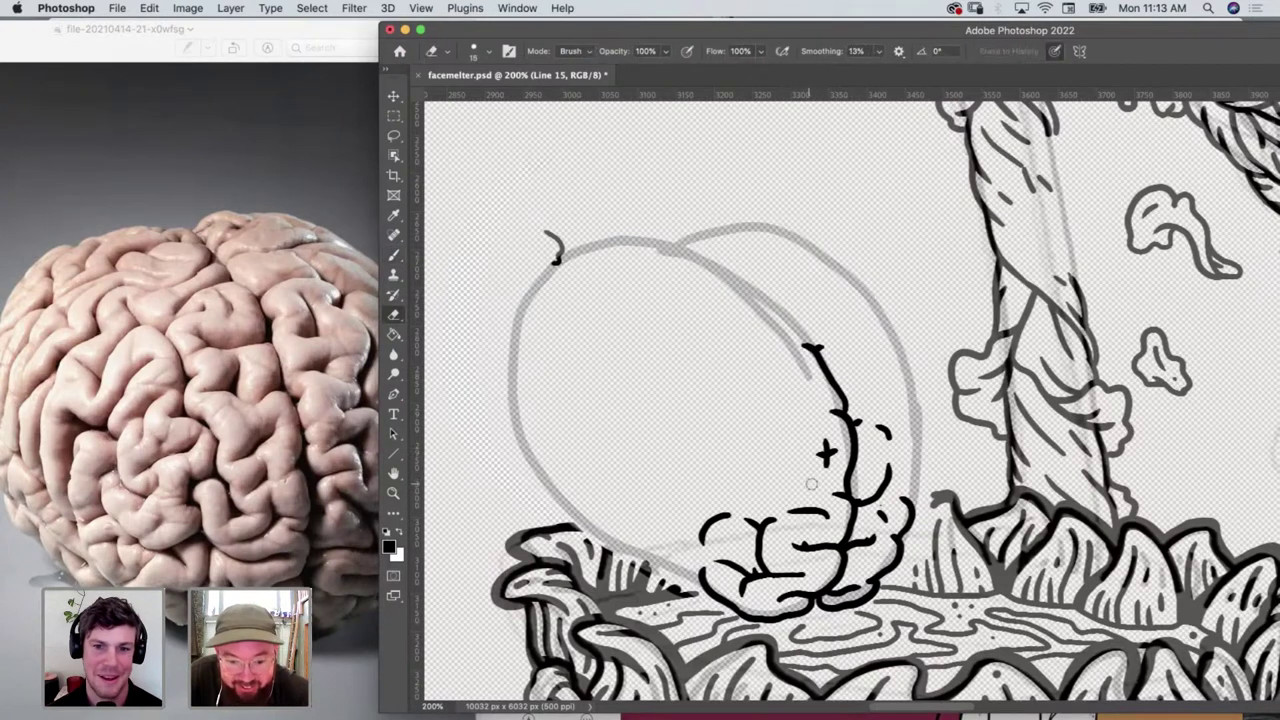
Dot the narrow hemisphere's folds with the Brush, check the brain photo, and ink the fissure's higher section with adjoining folds
{"action": "key", "text": "b"}
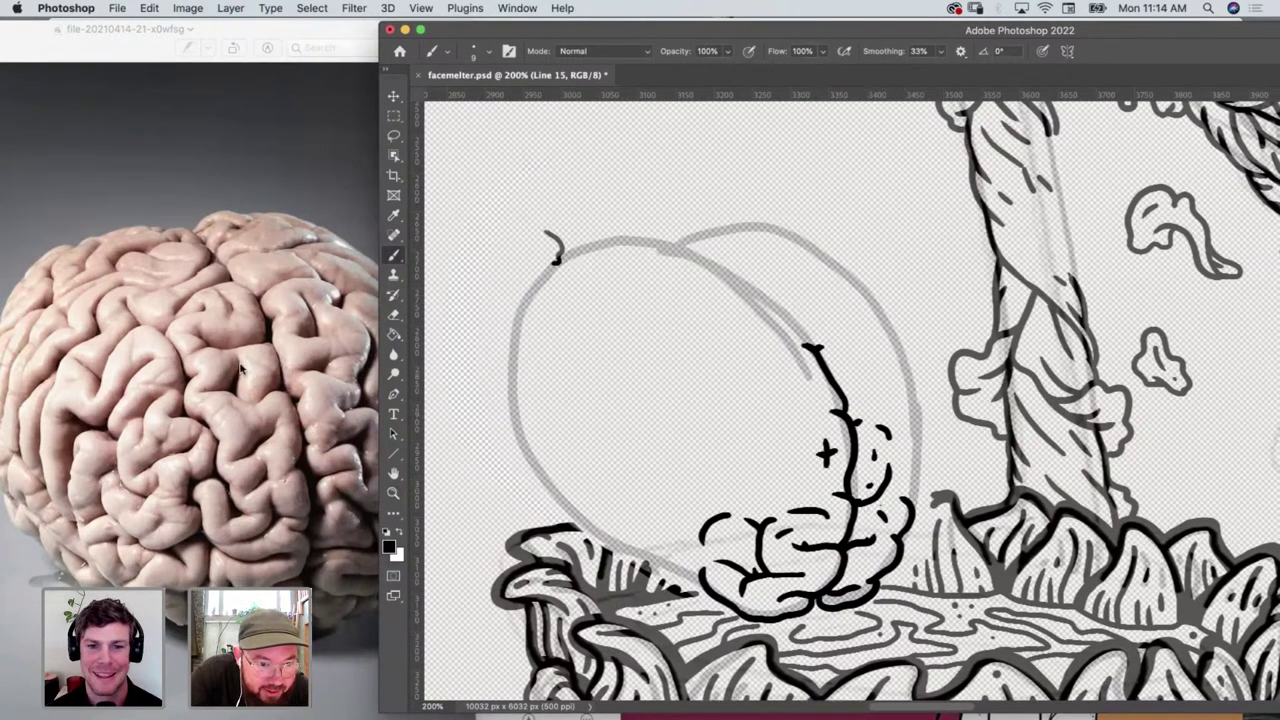
{"action": "left_click", "coordinate": [240, 416]}
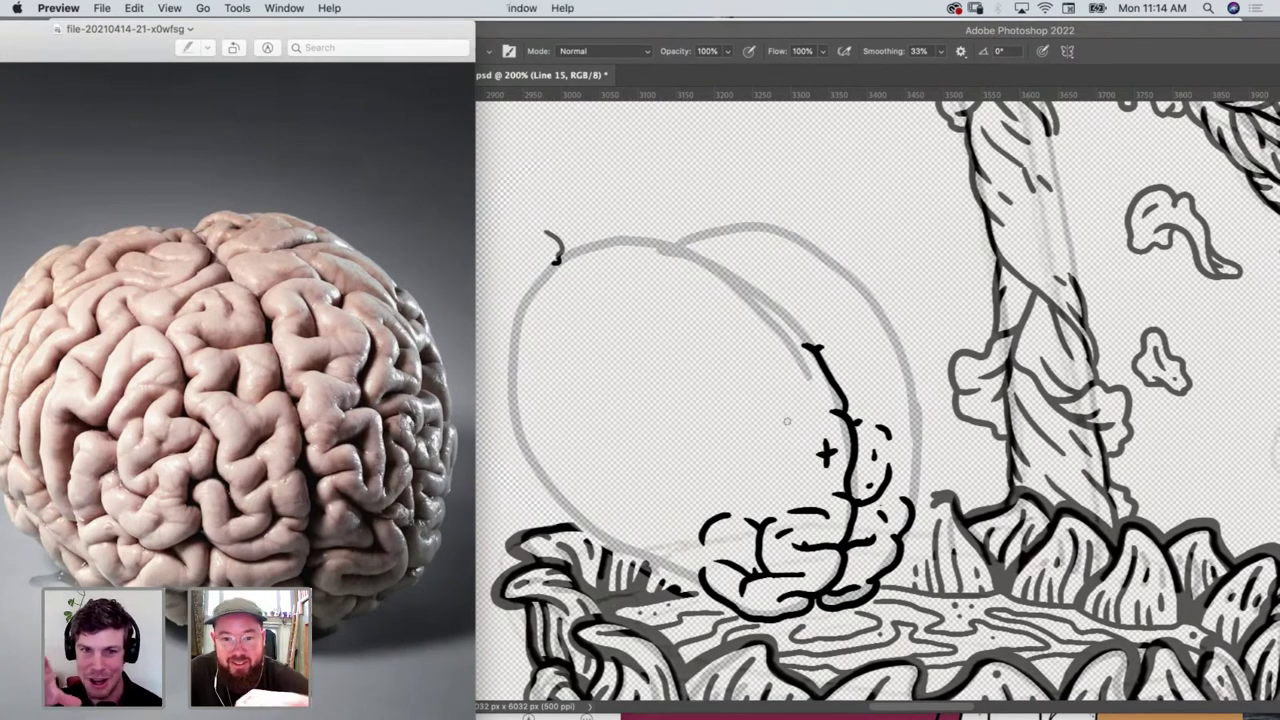
{"action": "left_click", "coordinate": [784, 430]}
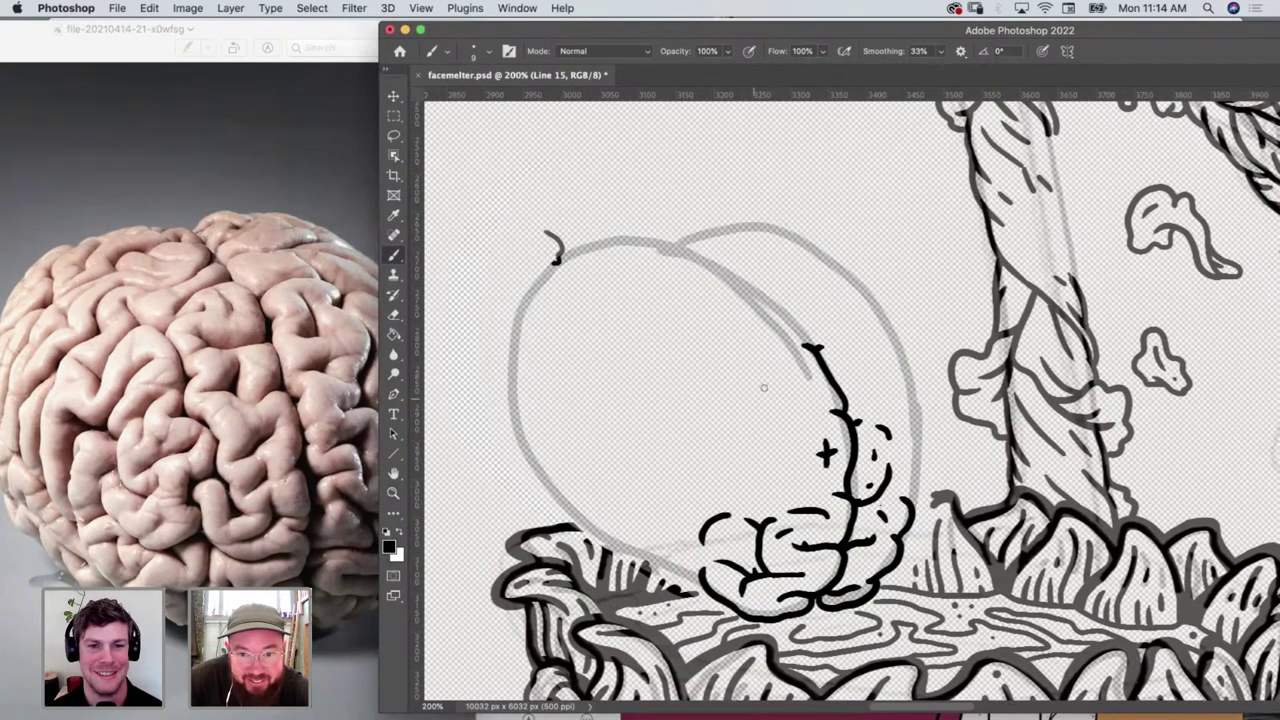
{"action": "mouse_move", "coordinate": [815, 347]}
{"action": "left_mouse_down"}
{"action": "mouse_move", "coordinate": [795, 320]}
{"action": "mouse_move", "coordinate": [760, 312]}
{"action": "left_mouse_up"}
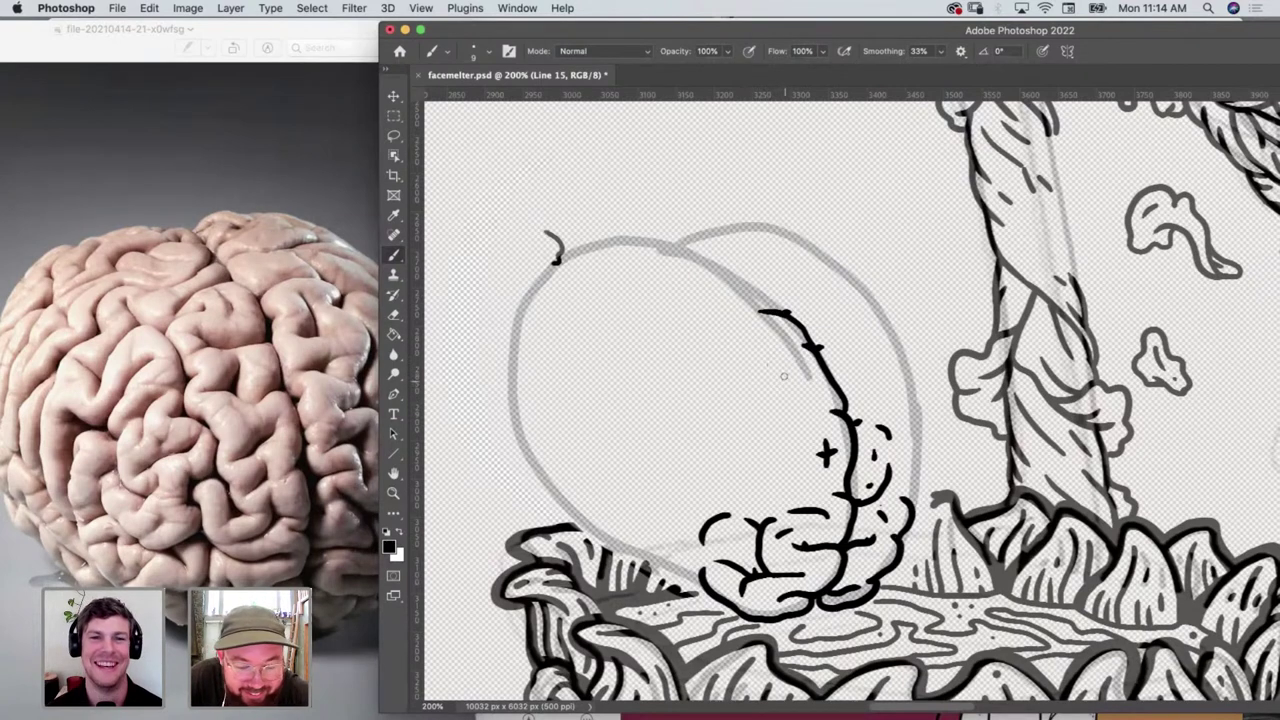
{"action": "left_click_drag", "start_coordinate": [784, 334], "coordinate": [740, 337]}
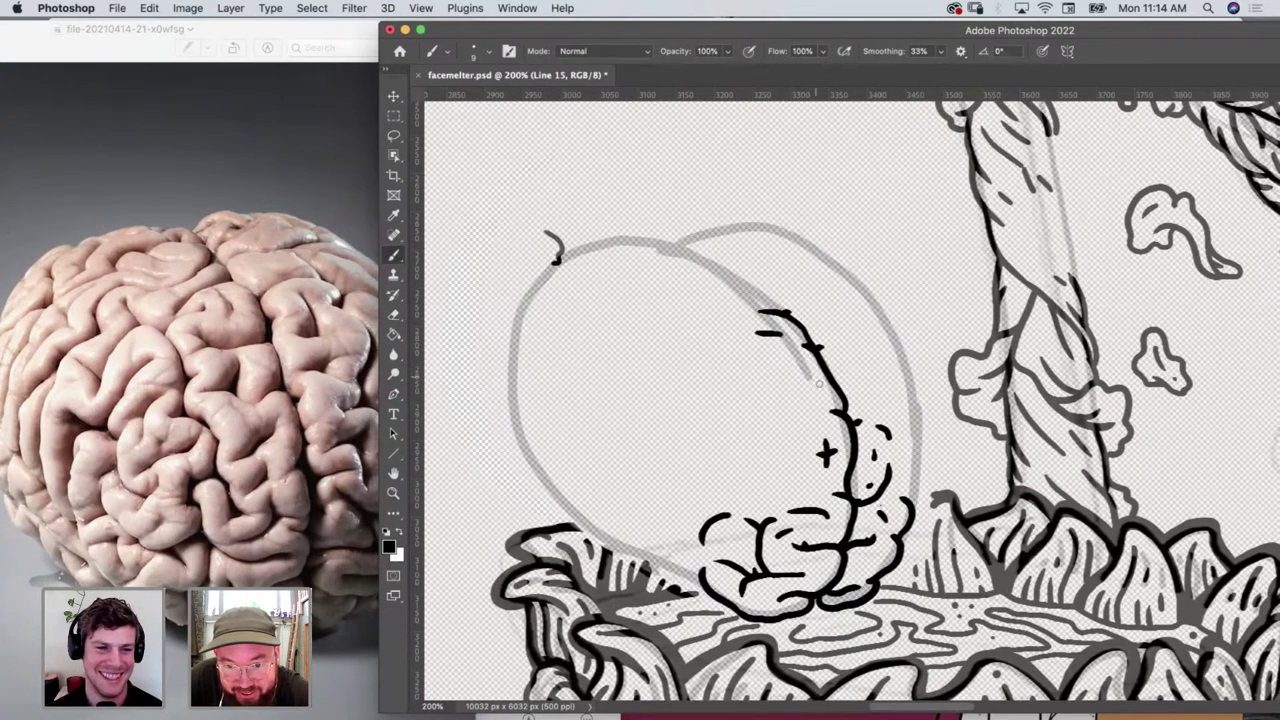
{"action": "mouse_move", "coordinate": [811, 412]}
{"action": "left_mouse_down"}
{"action": "mouse_move", "coordinate": [786, 410]}
{"action": "mouse_move", "coordinate": [758, 372]}
{"action": "mouse_move", "coordinate": [800, 366]}
{"action": "mouse_move", "coordinate": [808, 382]}
{"action": "left_mouse_up"}
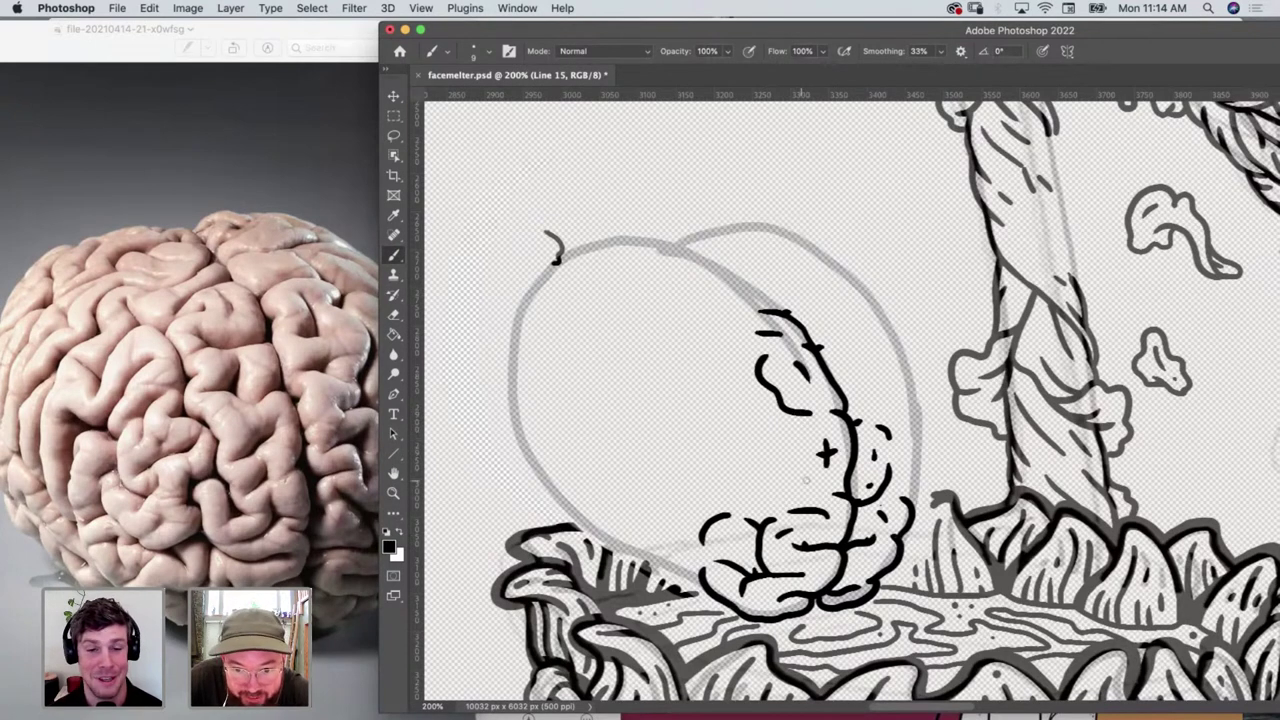
Ink long winding folds across the large hemisphere's lower half and extend its bottom outline leftward
{"action": "mouse_move", "coordinate": [809, 487]}
{"action": "left_mouse_down"}
{"action": "mouse_move", "coordinate": [763, 471]}
{"action": "mouse_move", "coordinate": [707, 481]}
{"action": "mouse_move", "coordinate": [718, 490]}
{"action": "mouse_move", "coordinate": [700, 452]}
{"action": "left_mouse_up"}
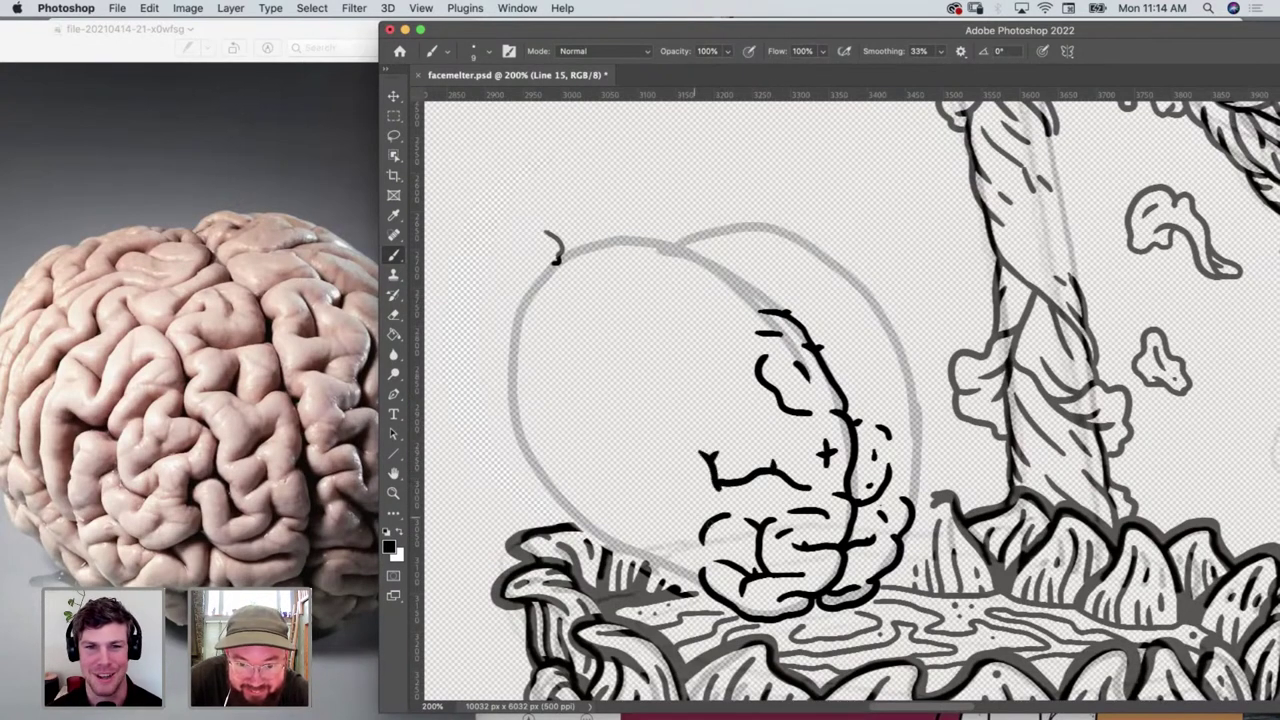
{"action": "mouse_move", "coordinate": [712, 530]}
{"action": "left_mouse_down"}
{"action": "mouse_move", "coordinate": [690, 520]}
{"action": "mouse_move", "coordinate": [670, 454]}
{"action": "left_mouse_up"}
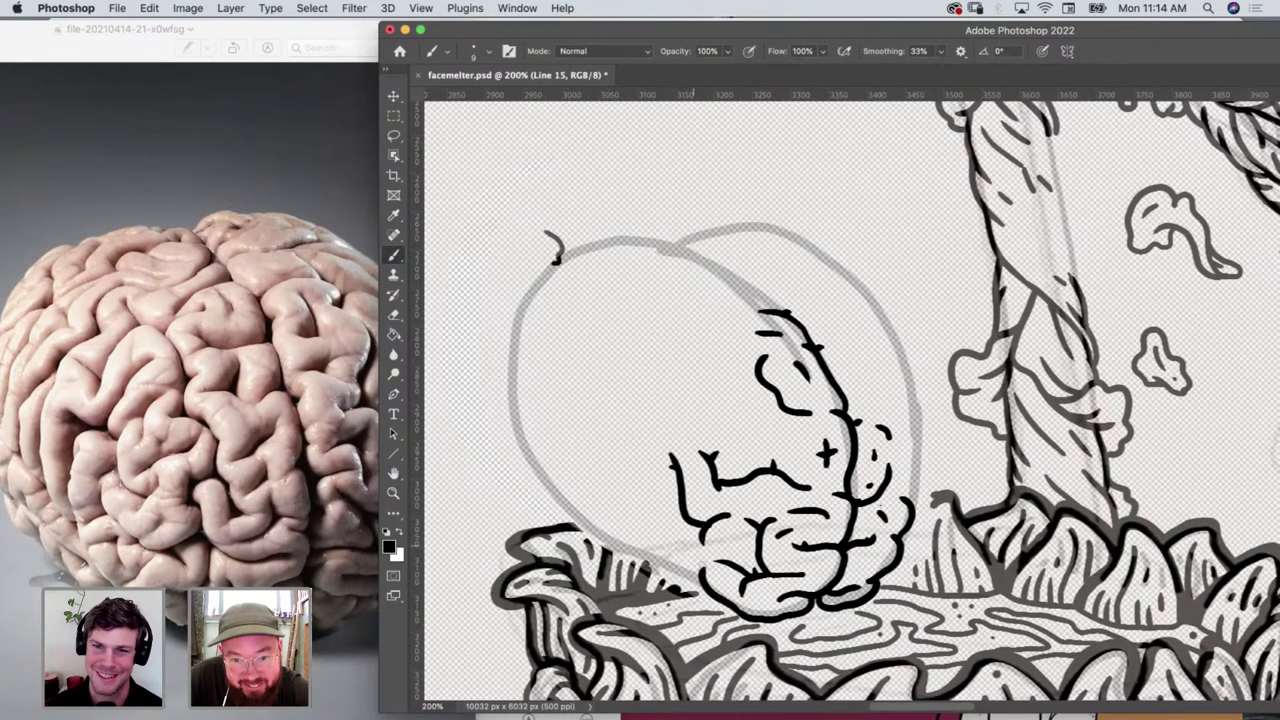
{"action": "left_click_drag", "start_coordinate": [700, 580], "coordinate": [655, 530]}
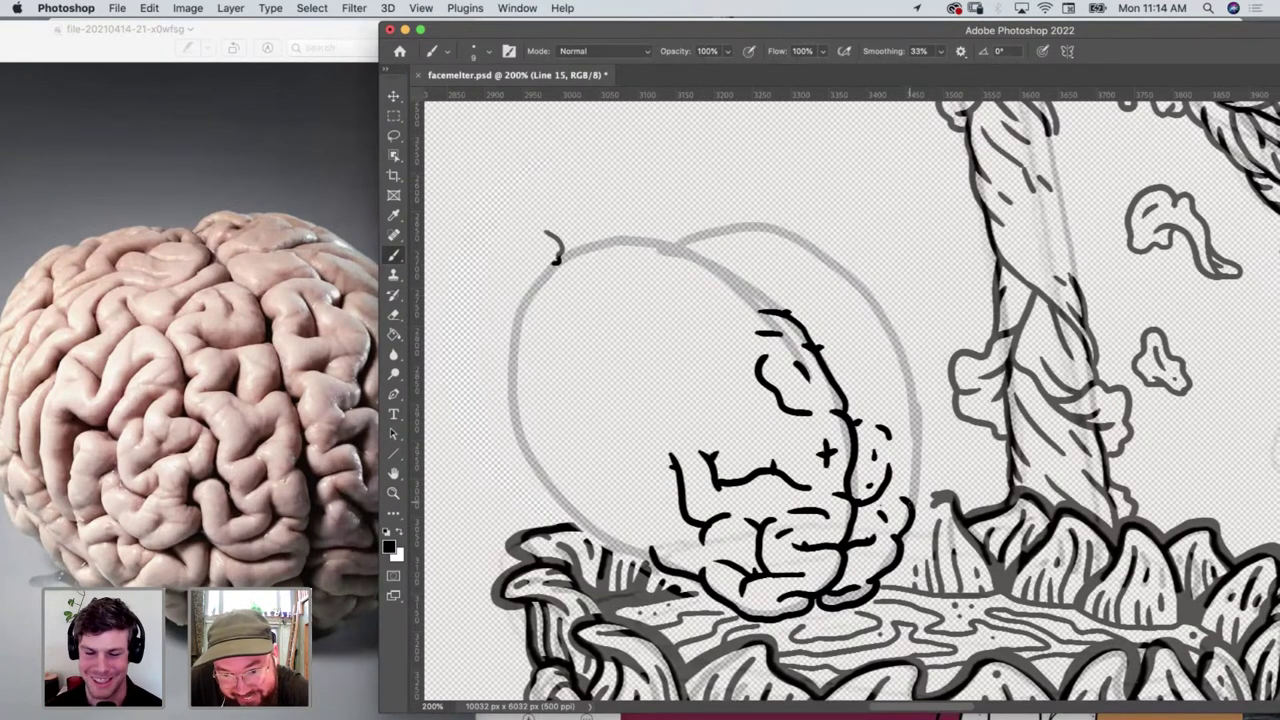
Ink the narrow hemisphere's outer edge higher up, and close the fold above the small cross with a line and dots
{"action": "left_click_drag", "start_coordinate": [912, 506], "coordinate": [911, 430]}
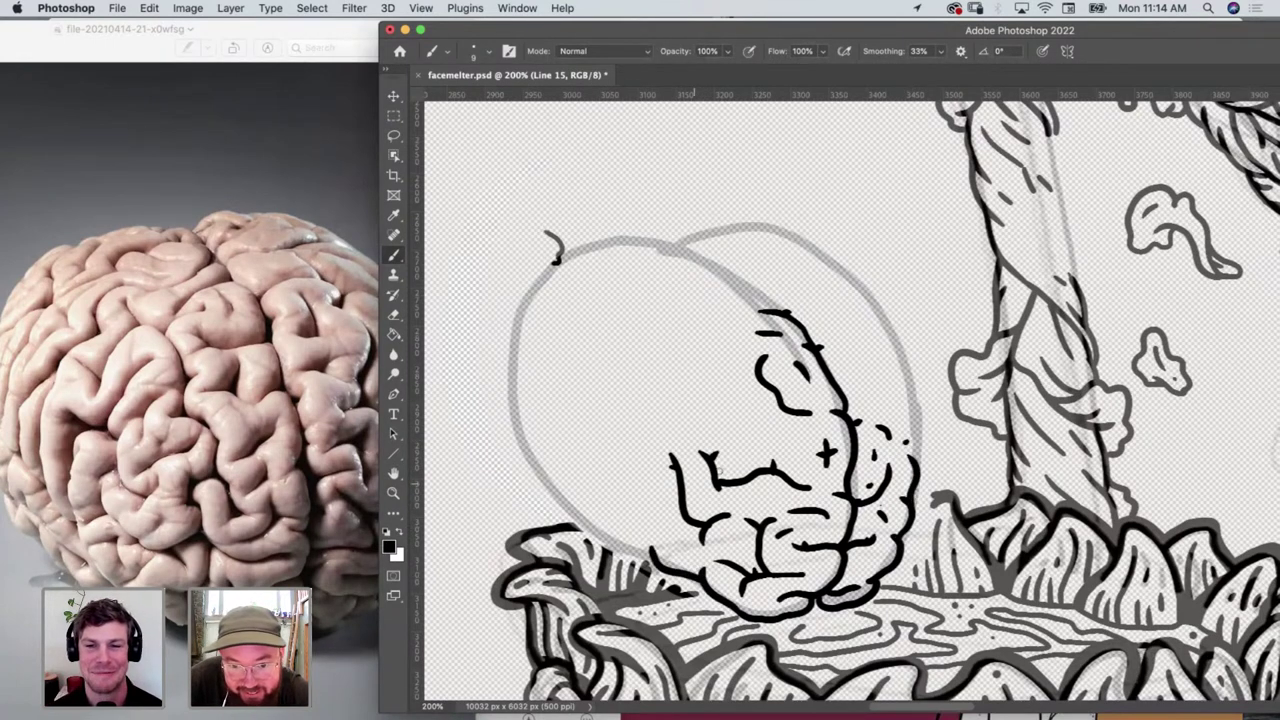
{"action": "mouse_move", "coordinate": [734, 423]}
{"action": "left_mouse_down"}
{"action": "mouse_move", "coordinate": [786, 408]}
{"action": "mouse_move", "coordinate": [788, 446]}
{"action": "left_mouse_up"}
{"action": "left_click", "coordinate": [752, 453]}
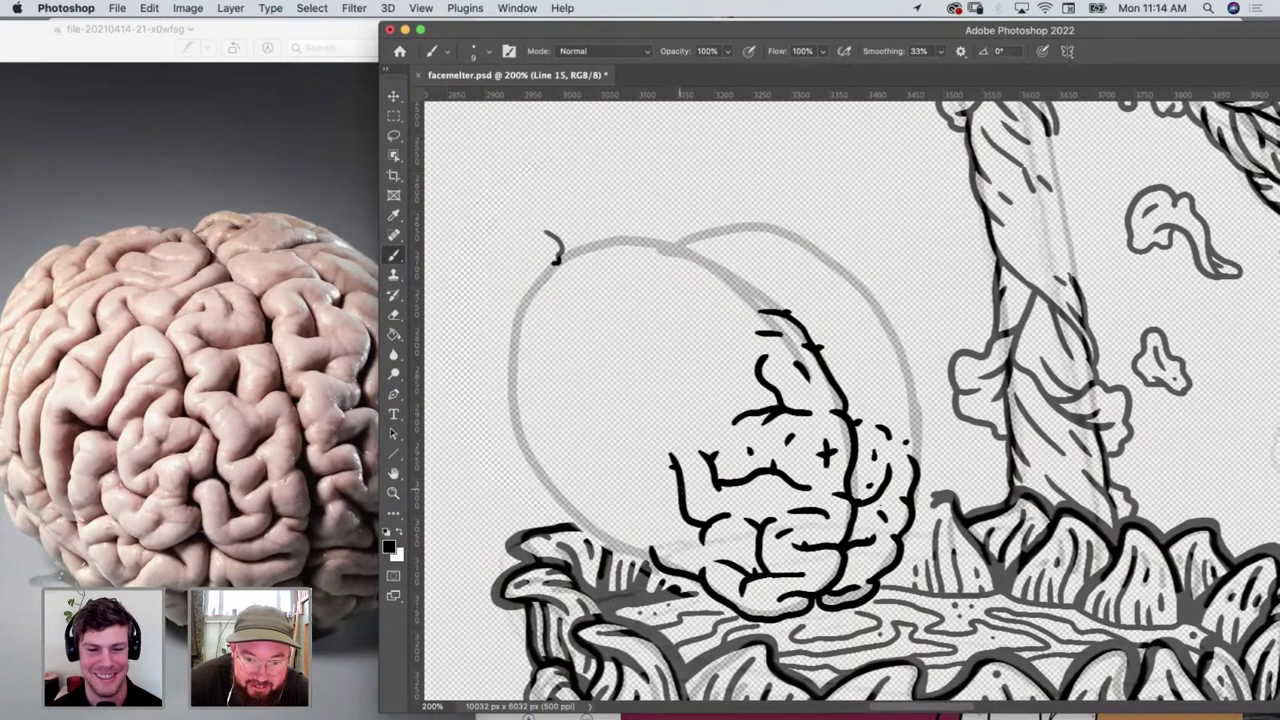
Add a branching crease, extend the large hemisphere's lower outline leftward, and arch a new fold over the winding creases
{"action": "left_click_drag", "start_coordinate": [682, 490], "coordinate": [660, 505]}
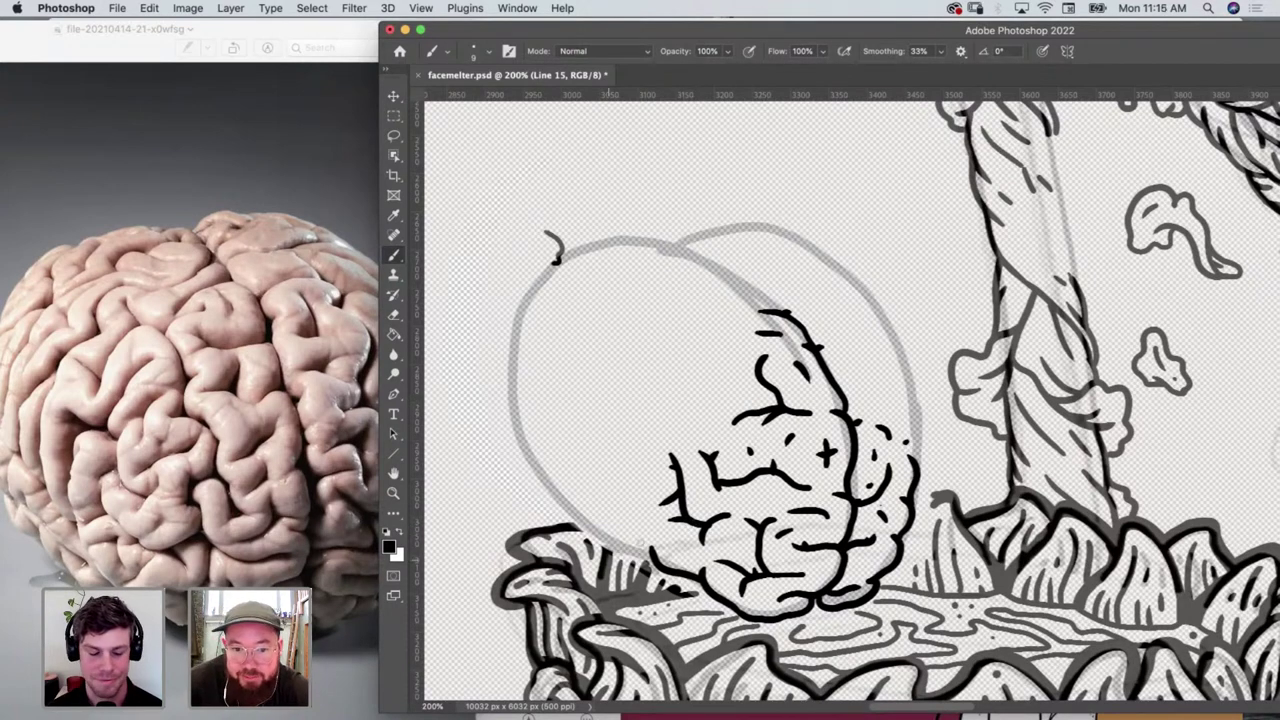
{"action": "left_click_drag", "start_coordinate": [653, 556], "coordinate": [616, 532]}
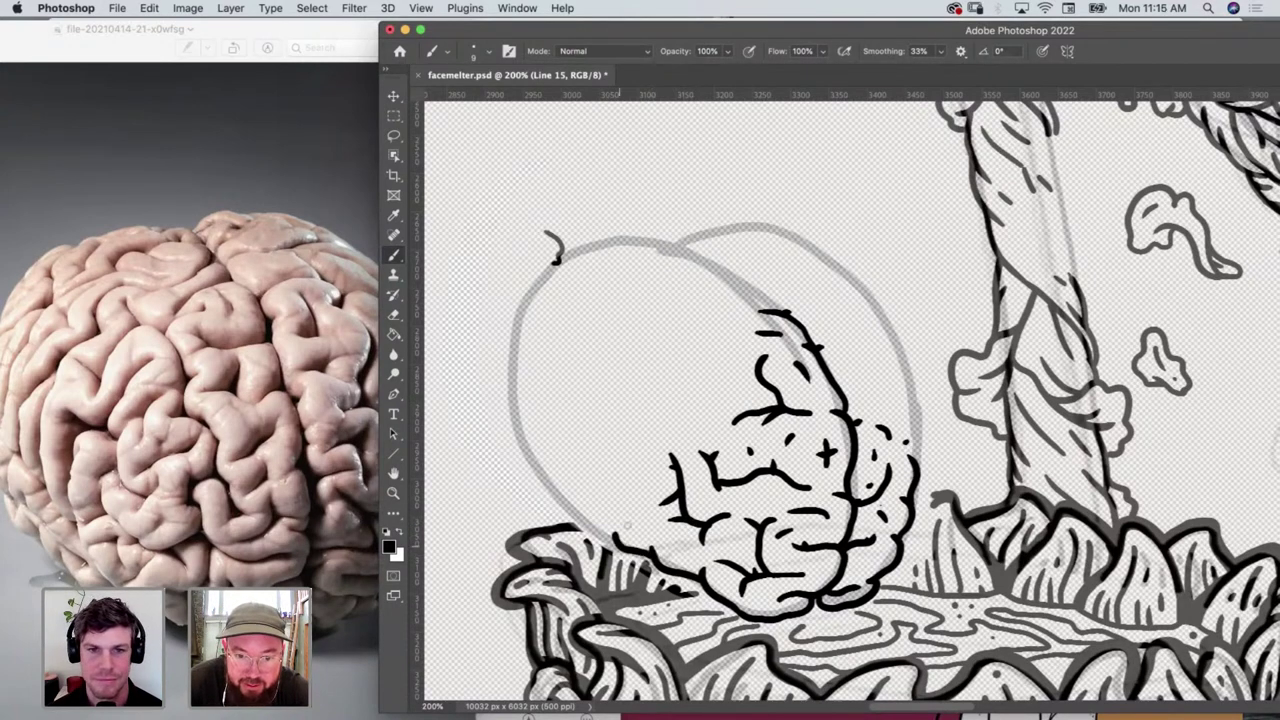
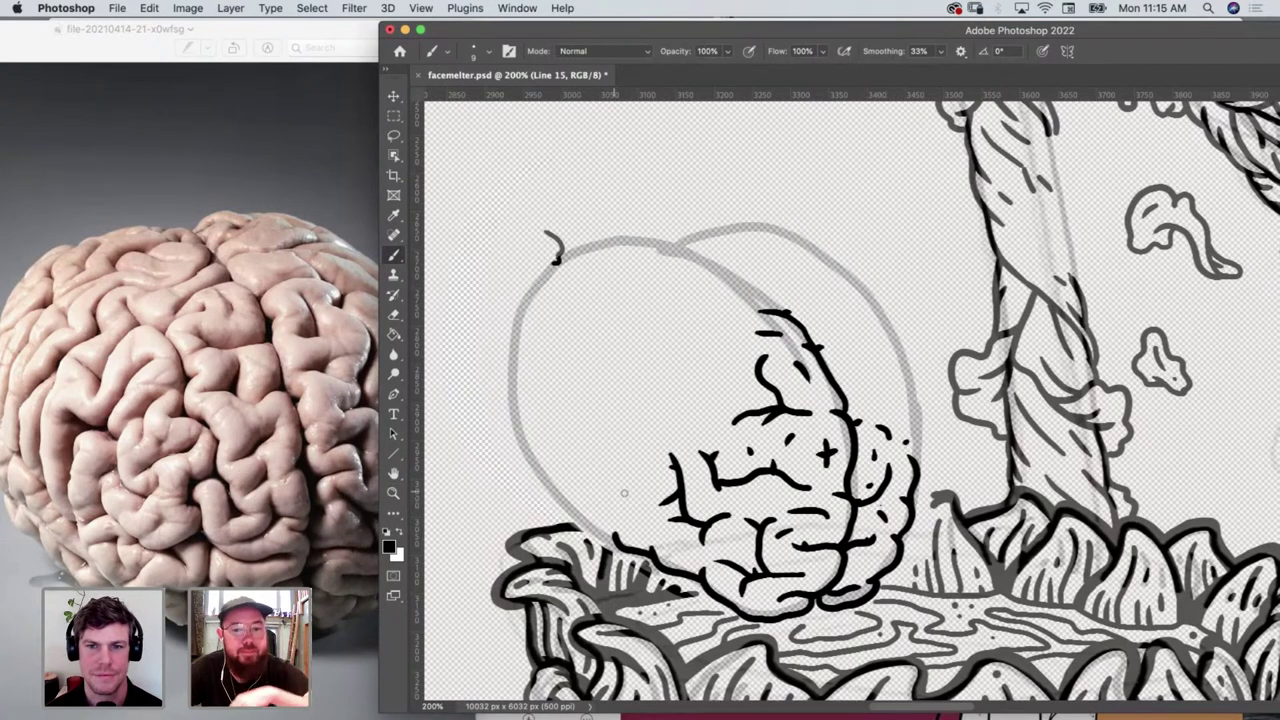
{"action": "mouse_move", "coordinate": [656, 433]}
{"action": "left_mouse_down"}
{"action": "mouse_move", "coordinate": [696, 436]}
{"action": "mouse_move", "coordinate": [637, 466]}
{"action": "mouse_move", "coordinate": [628, 506]}
{"action": "left_mouse_up"}
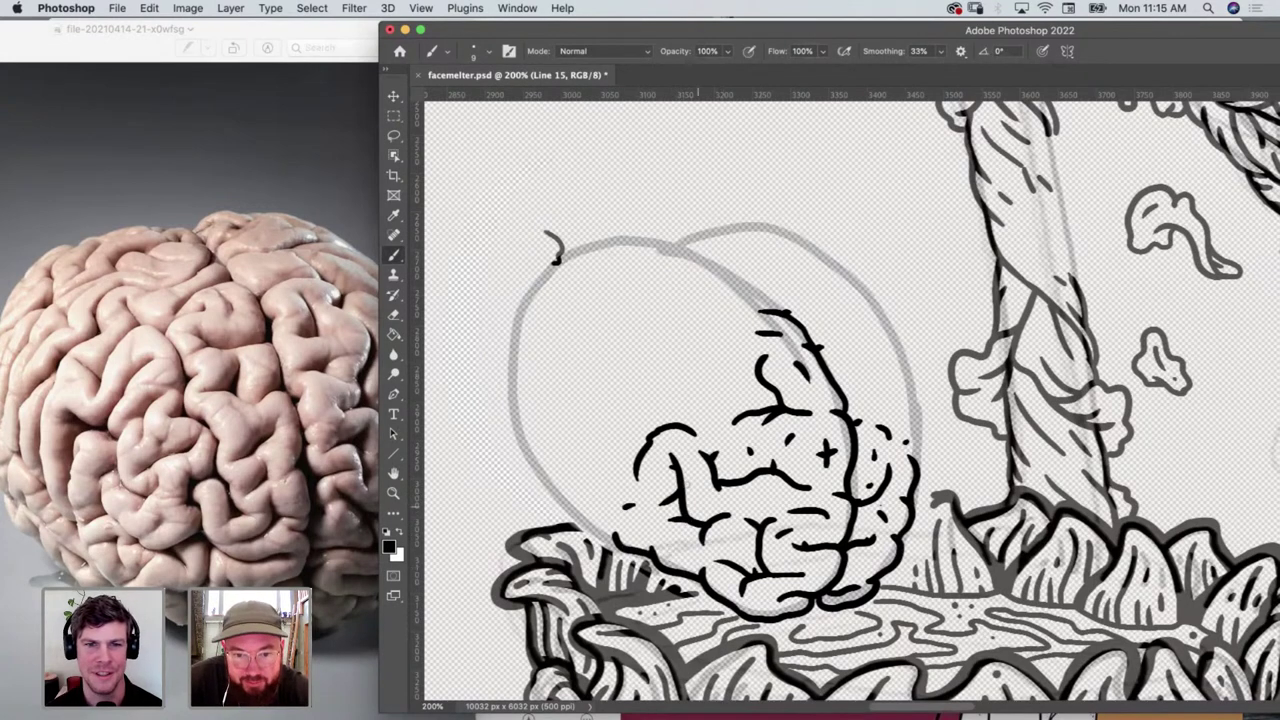
Thicken the large hemisphere's long winding crease, the branching crease and the bottom outline with the Brush, adding small accent marks
{"action": "mouse_move", "coordinate": [678, 472]}
{"action": "left_mouse_down"}
{"action": "mouse_move", "coordinate": [676, 496]}
{"action": "mouse_move", "coordinate": [795, 482]}
{"action": "left_mouse_up"}
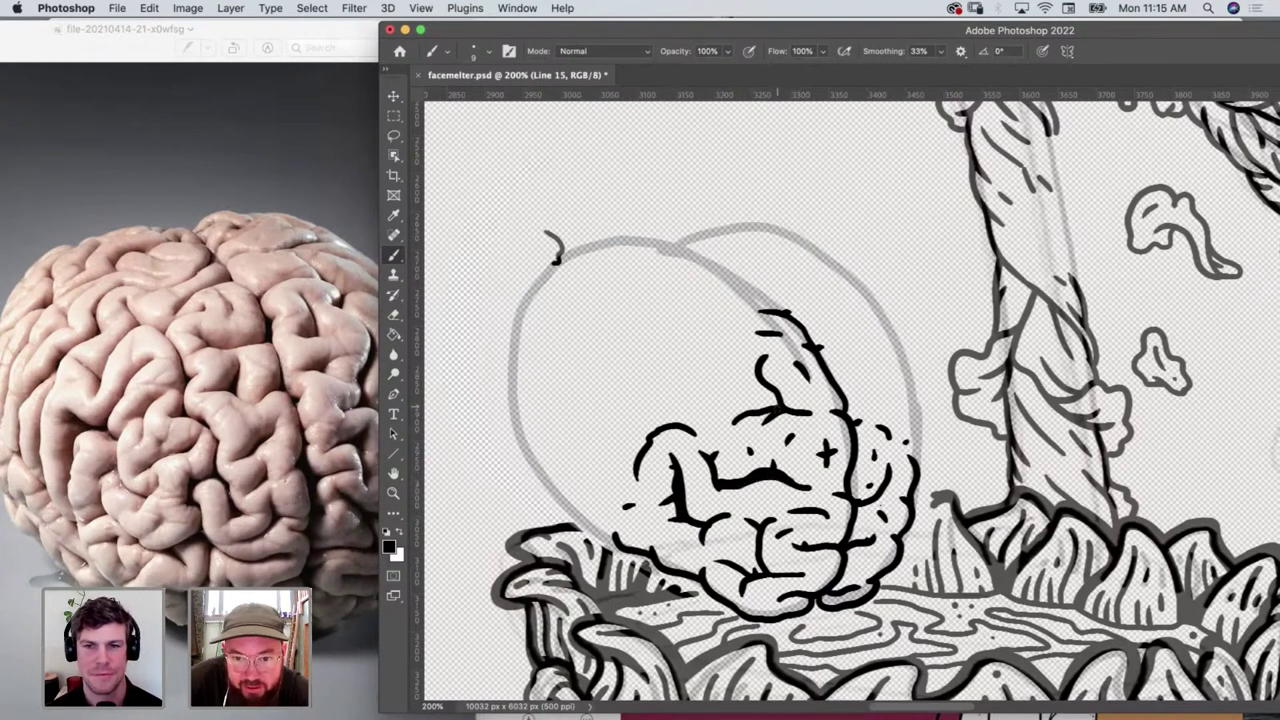
{"action": "left_click_drag", "start_coordinate": [778, 410], "coordinate": [756, 378]}
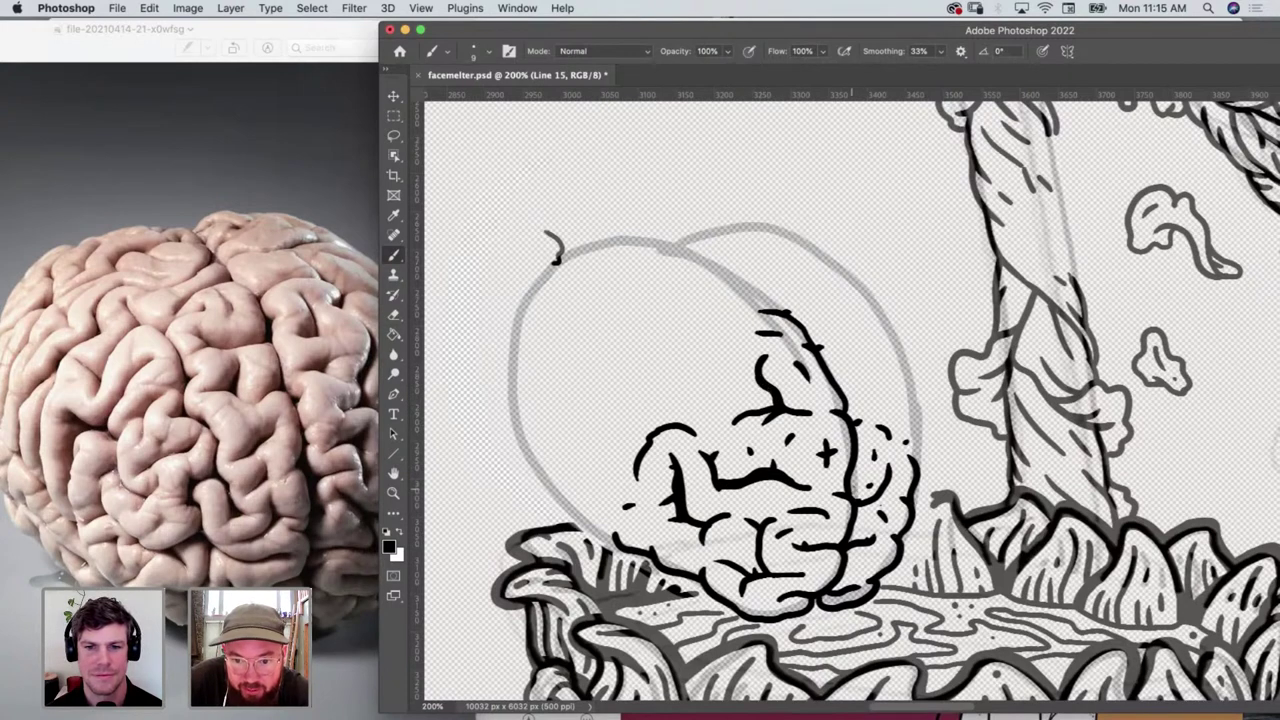
{"action": "left_click_drag", "start_coordinate": [843, 478], "coordinate": [836, 496]}
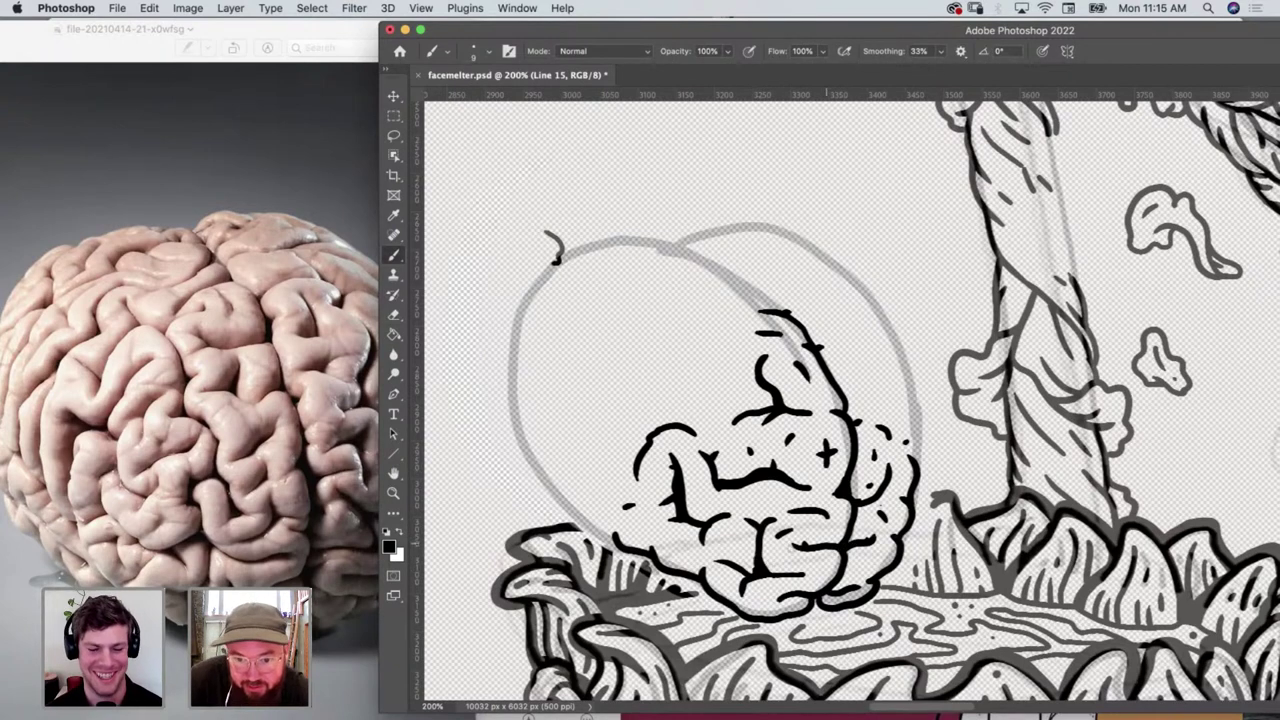
{"action": "mouse_move", "coordinate": [818, 612]}
{"action": "left_mouse_down"}
{"action": "mouse_move", "coordinate": [746, 624]}
{"action": "mouse_move", "coordinate": [697, 582]}
{"action": "mouse_move", "coordinate": [600, 538]}
{"action": "left_mouse_up"}
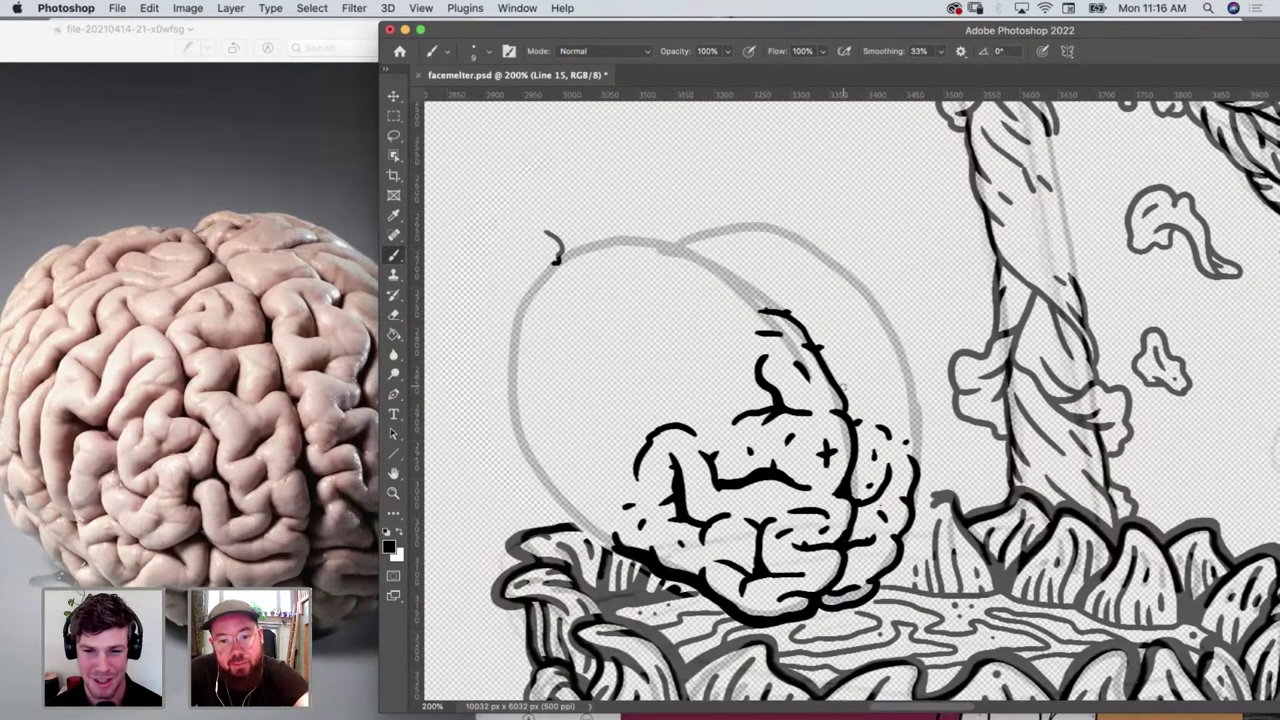
{"action": "left_click_drag", "start_coordinate": [826, 453], "coordinate": [762, 468]}
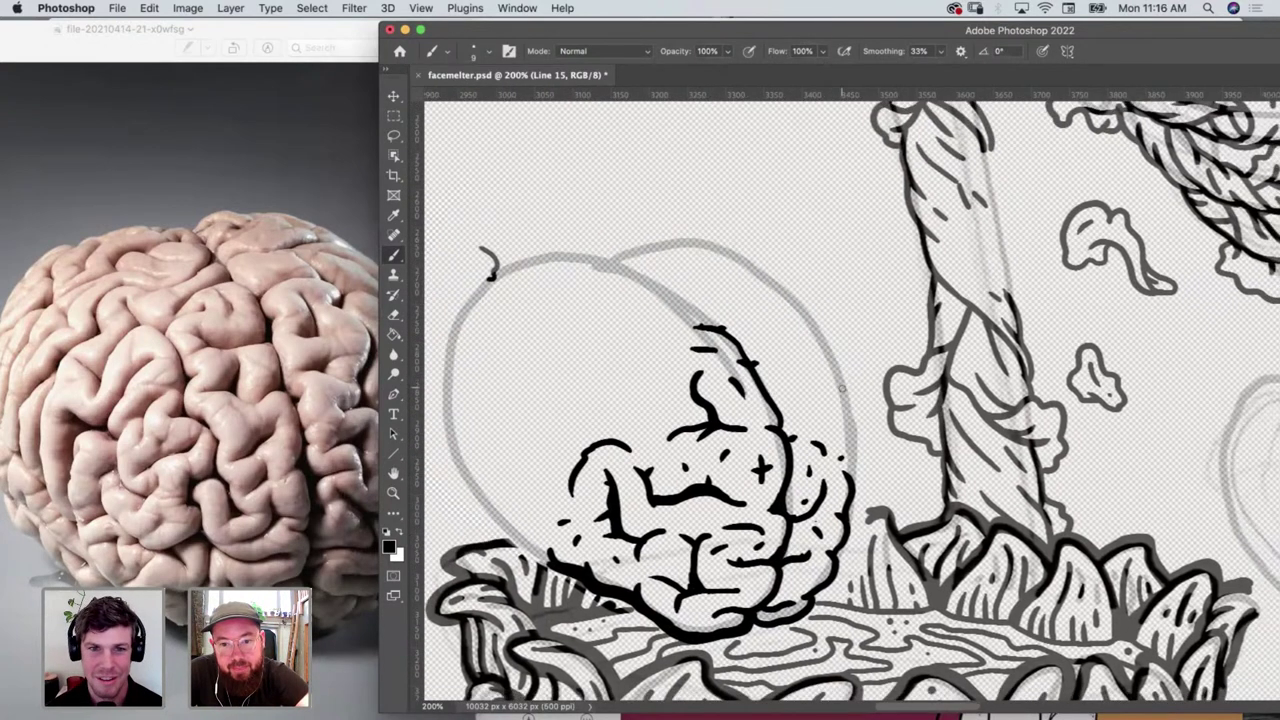
Try inking a small drip beneath the brain's bottom outline, and undo it
{"action": "scroll", "coordinate": [841, 388], "scroll_direction": "down", "scroll_amount": 5}
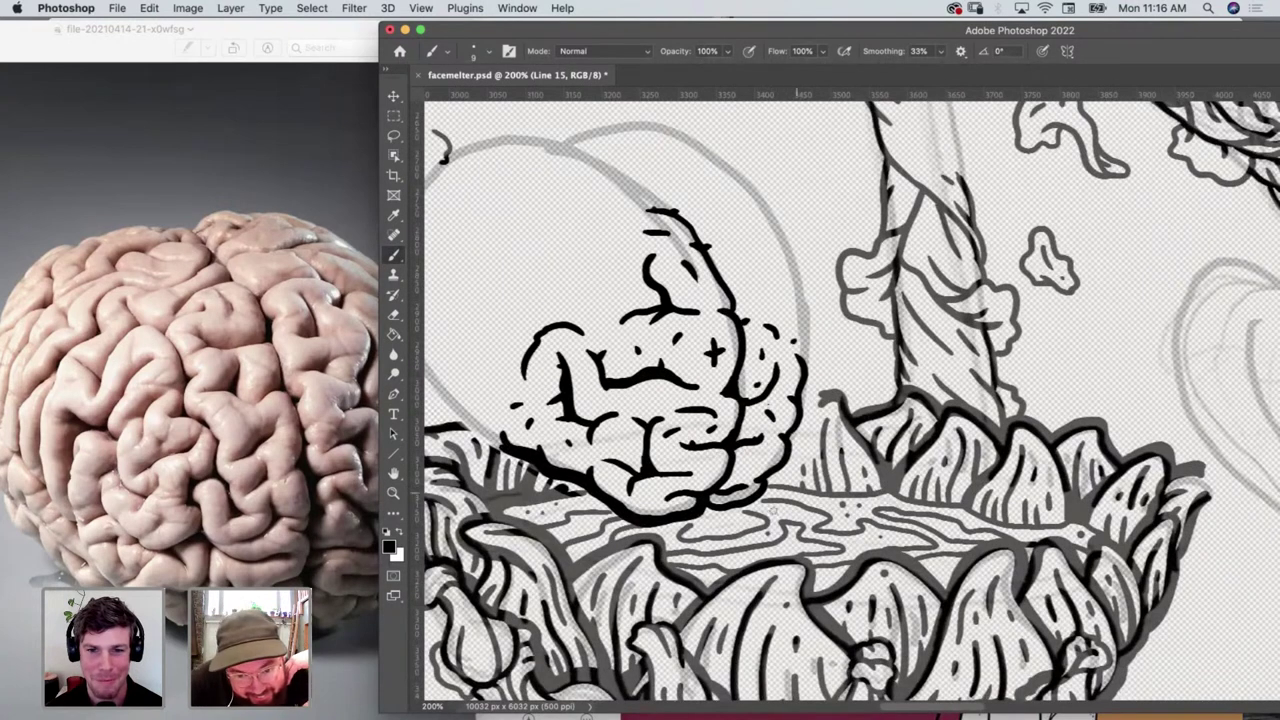
{"action": "mouse_move", "coordinate": [696, 518]}
{"action": "left_mouse_down"}
{"action": "mouse_move", "coordinate": [712, 530]}
{"action": "mouse_move", "coordinate": [730, 518]}
{"action": "mouse_move", "coordinate": [708, 522]}
{"action": "left_mouse_up"}
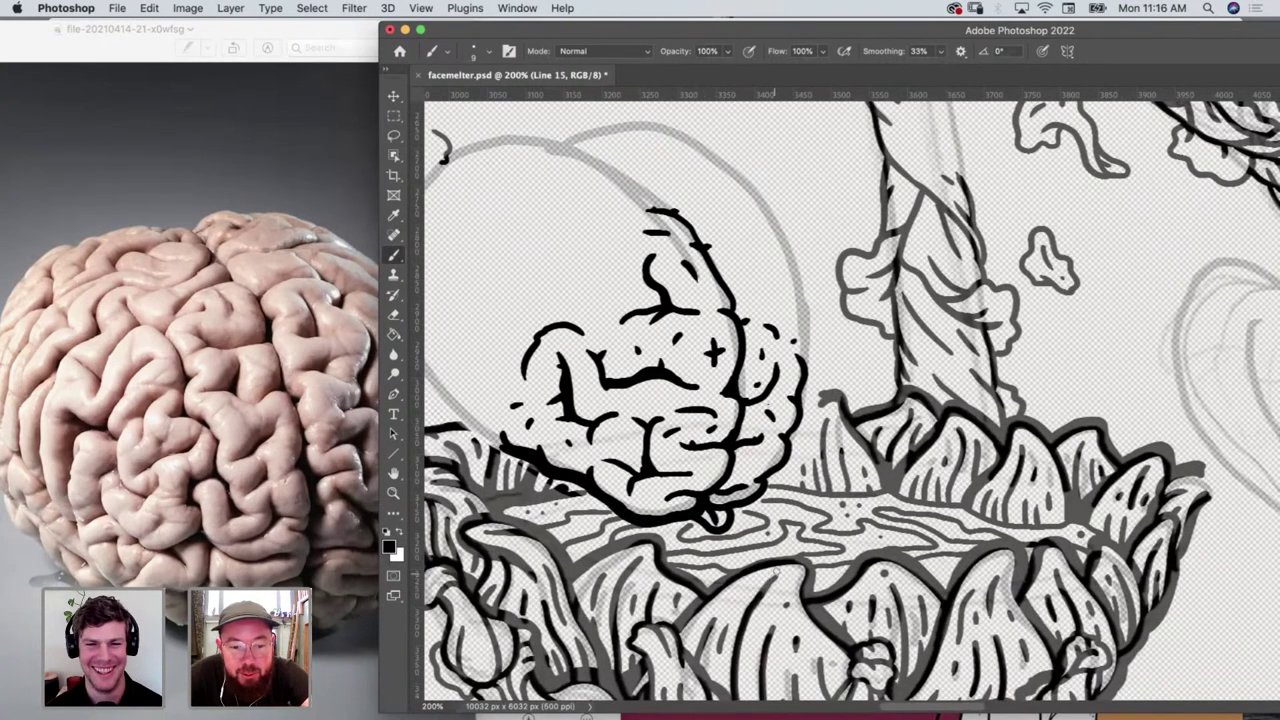
{"action": "key", "text": "super+z"}
{"action": "key", "text": "super+z"}
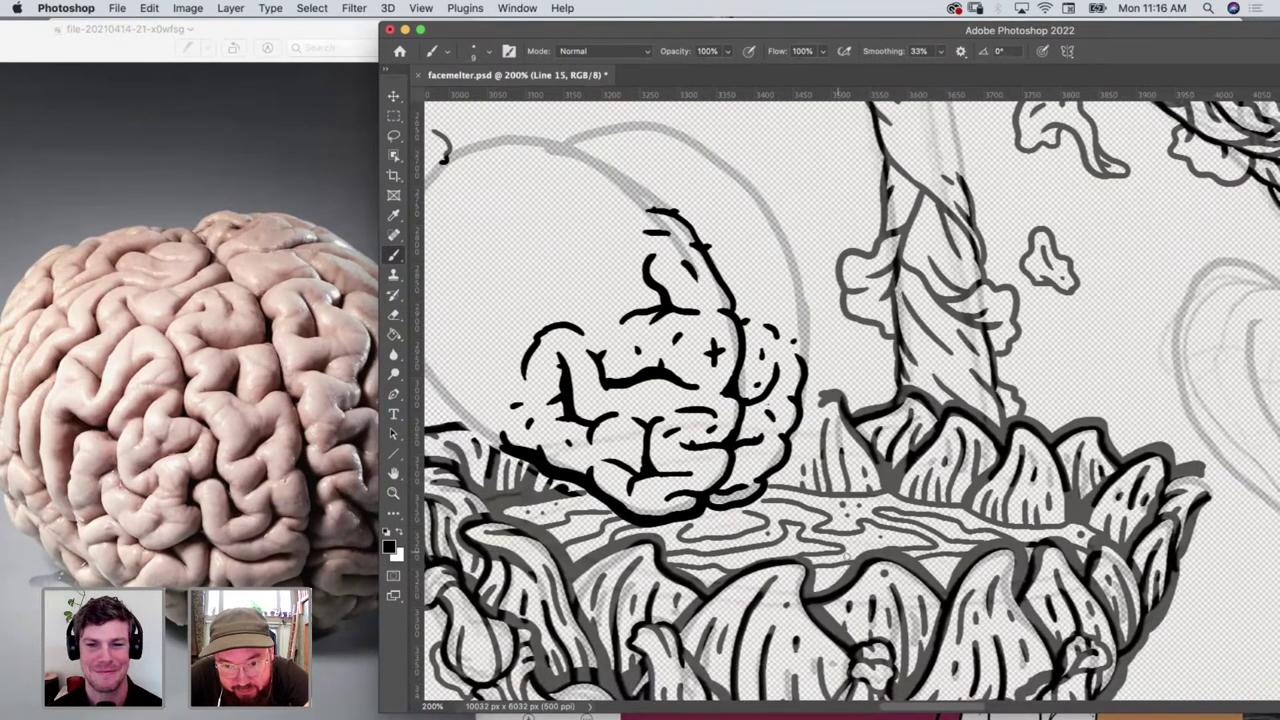
Ink a long curved wing edge sweeping up and left from the large hemisphere into the empty area above the brain
{"action": "scroll", "coordinate": [853, 560], "scroll_direction": "down", "scroll_amount": 3}
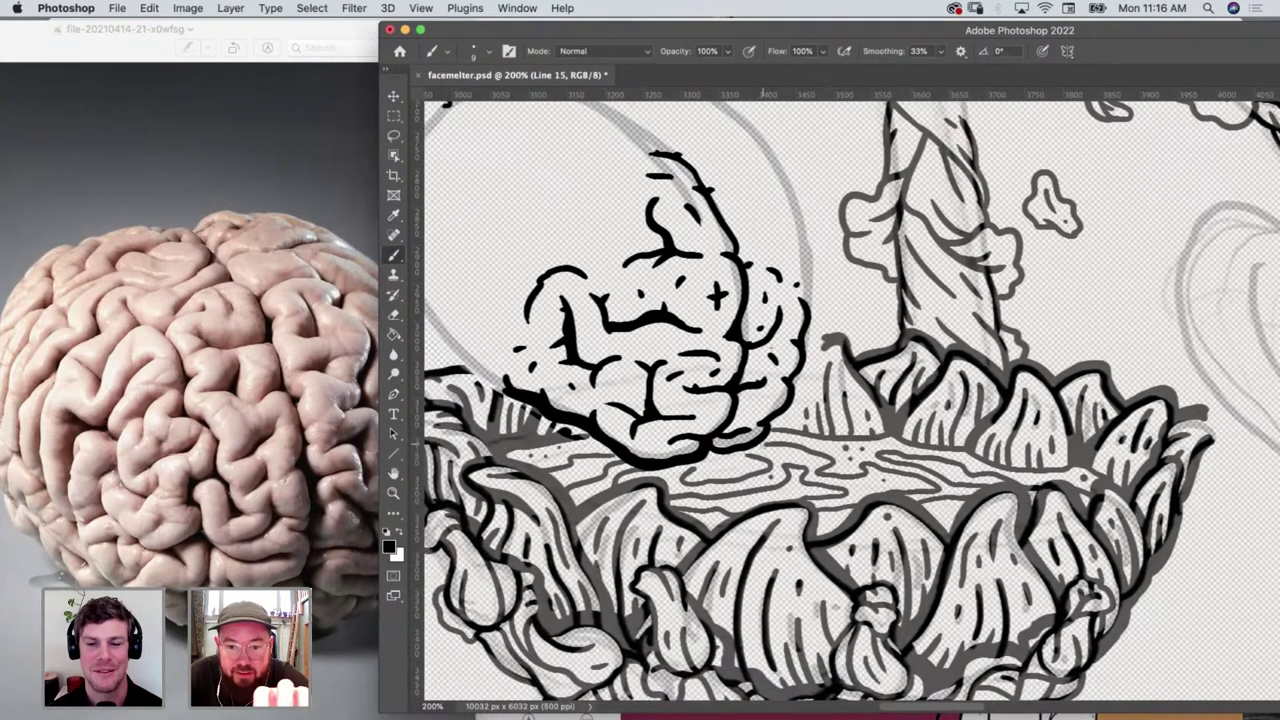
{"action": "scroll", "coordinate": [717, 293], "scroll_direction": "left", "scroll_amount": 2}
{"action": "key", "text": "super+minus"}
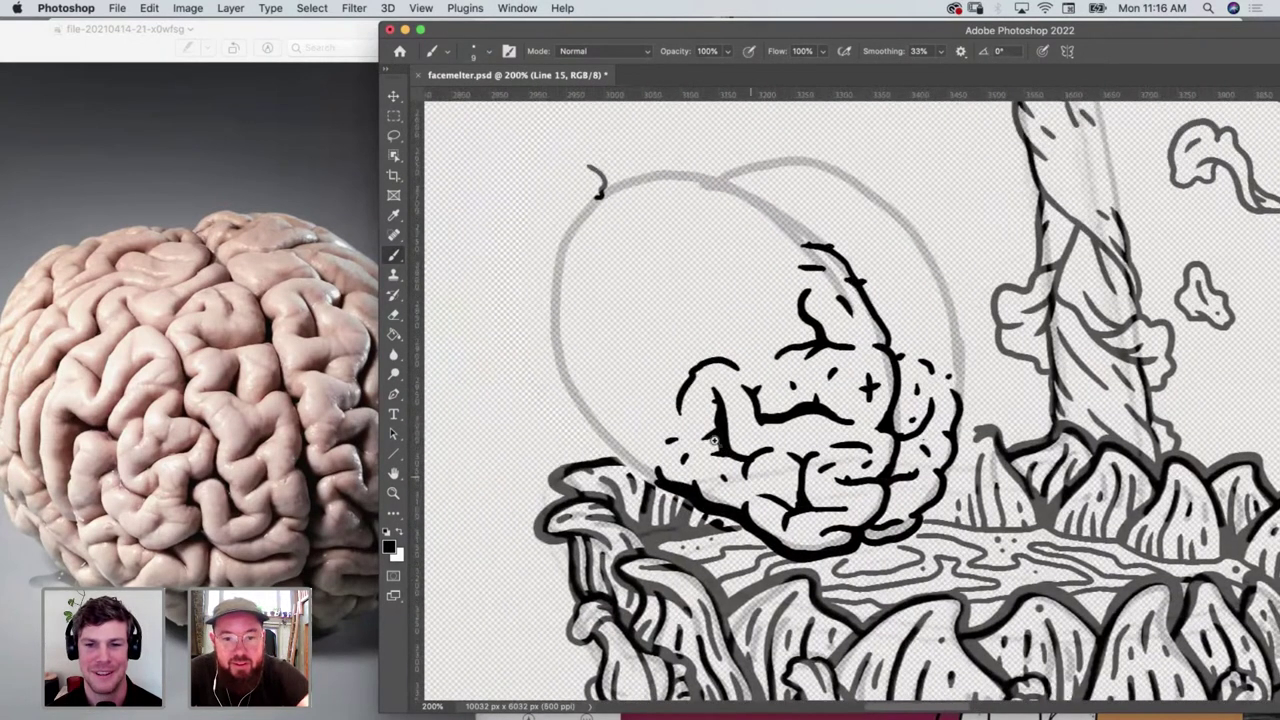
{"action": "key", "text": "z"}
{"action": "scroll", "coordinate": [709, 400], "scroll_direction": "right", "scroll_amount": 2}
{"action": "scroll", "coordinate": [709, 400], "scroll_direction": "up", "scroll_amount": 2}
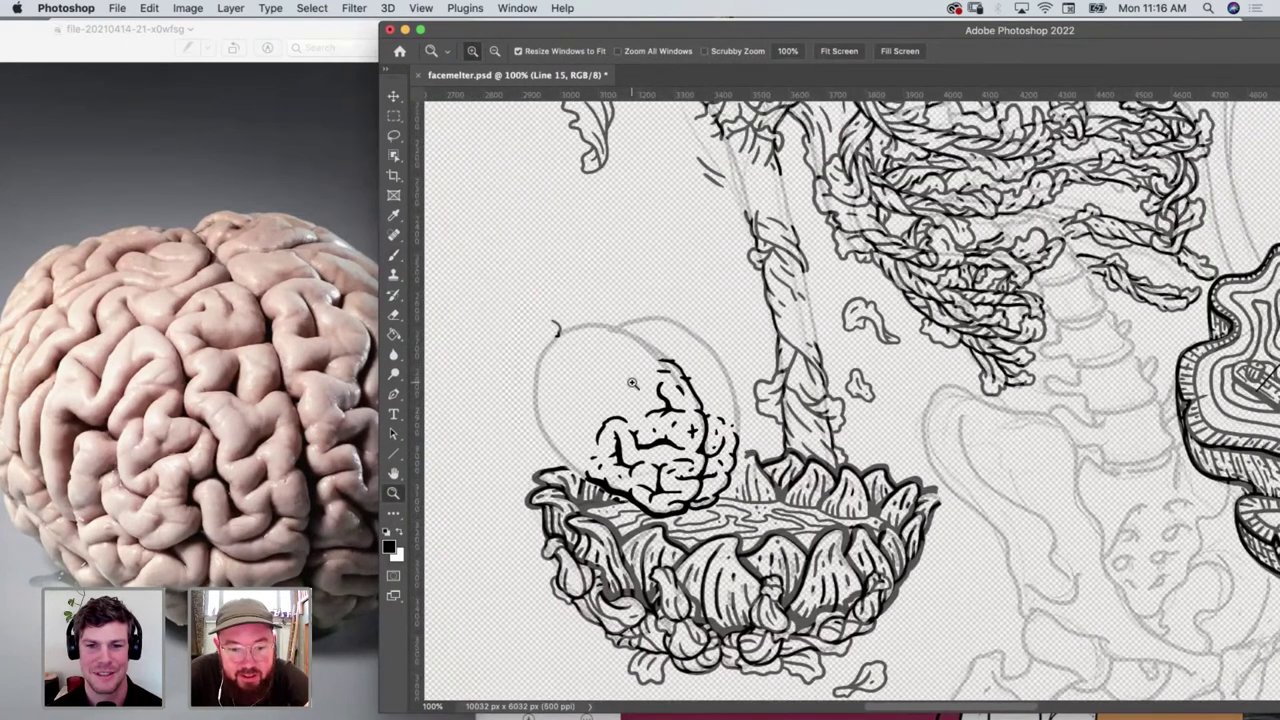
{"action": "key", "text": "b"}
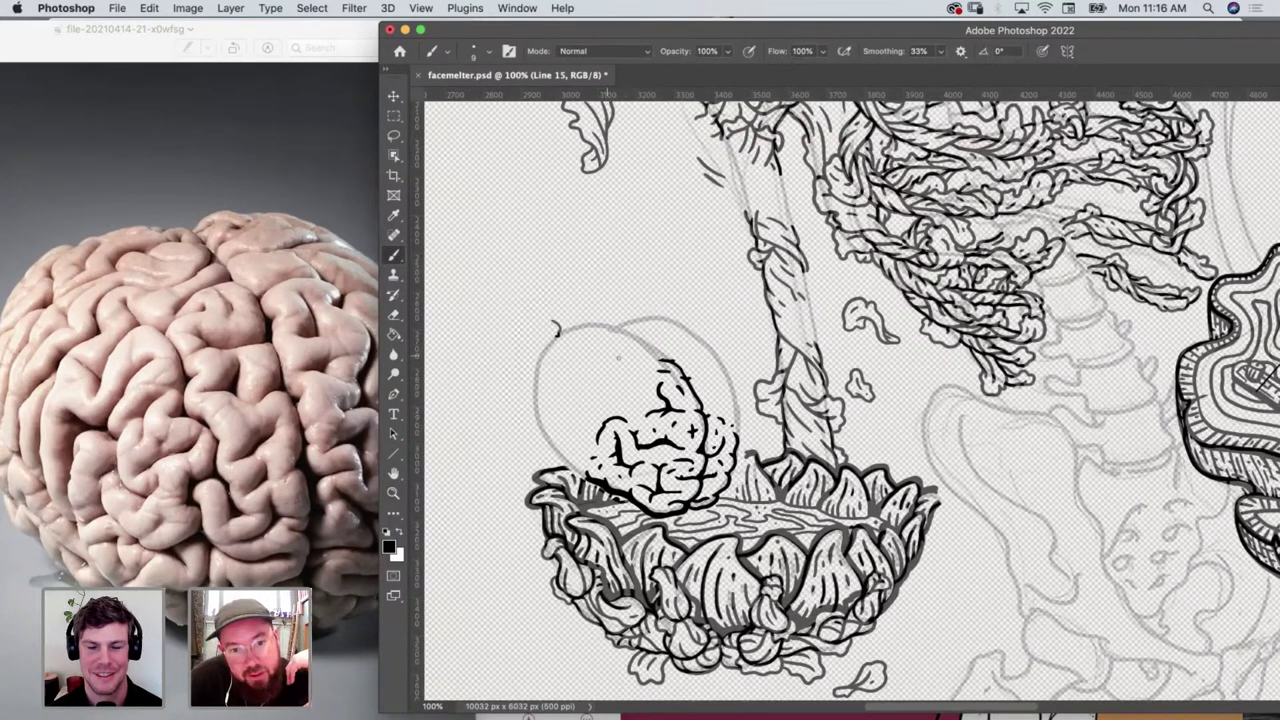
{"action": "left_click_drag", "start_coordinate": [615, 350], "coordinate": [502, 146]}
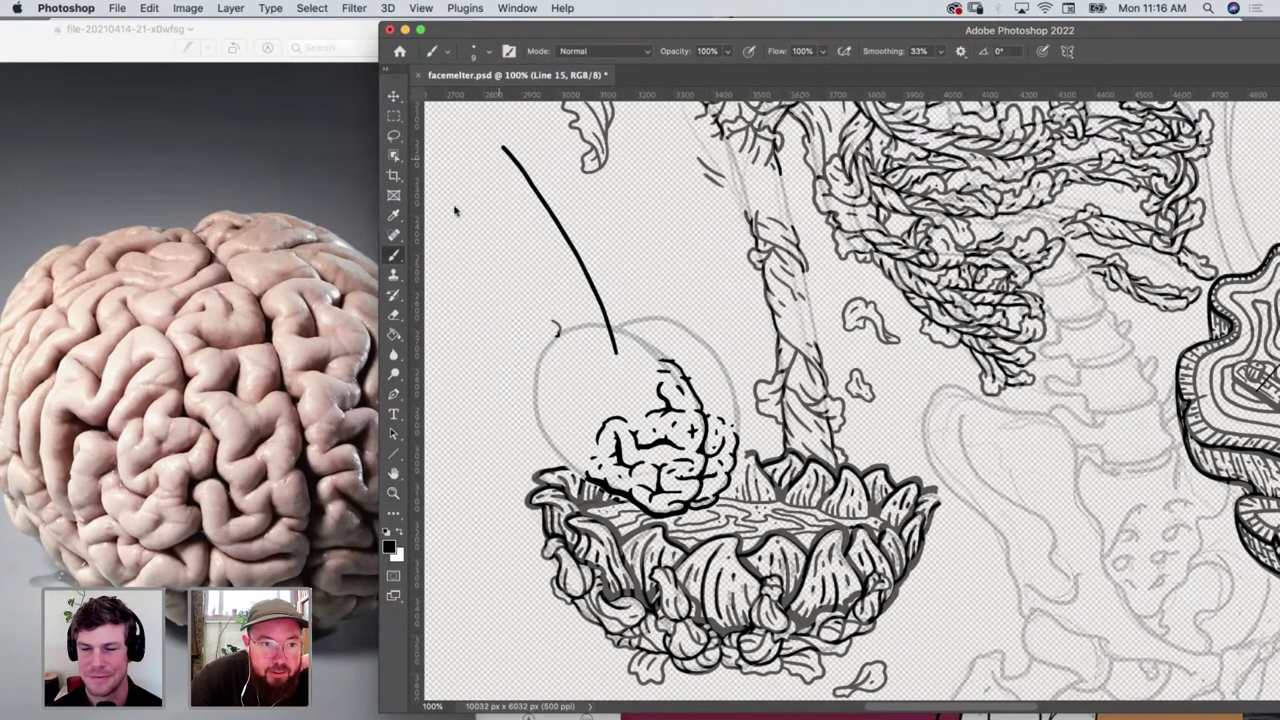
Switch to Finder, open IMG_0290.jpg from the ADOBE LIVE REF folder, and examine its butterflies' wings enlarged in Preview
{"action": "left_click", "coordinate": [80, 103]}
{"action": "key", "text": "super+o"}
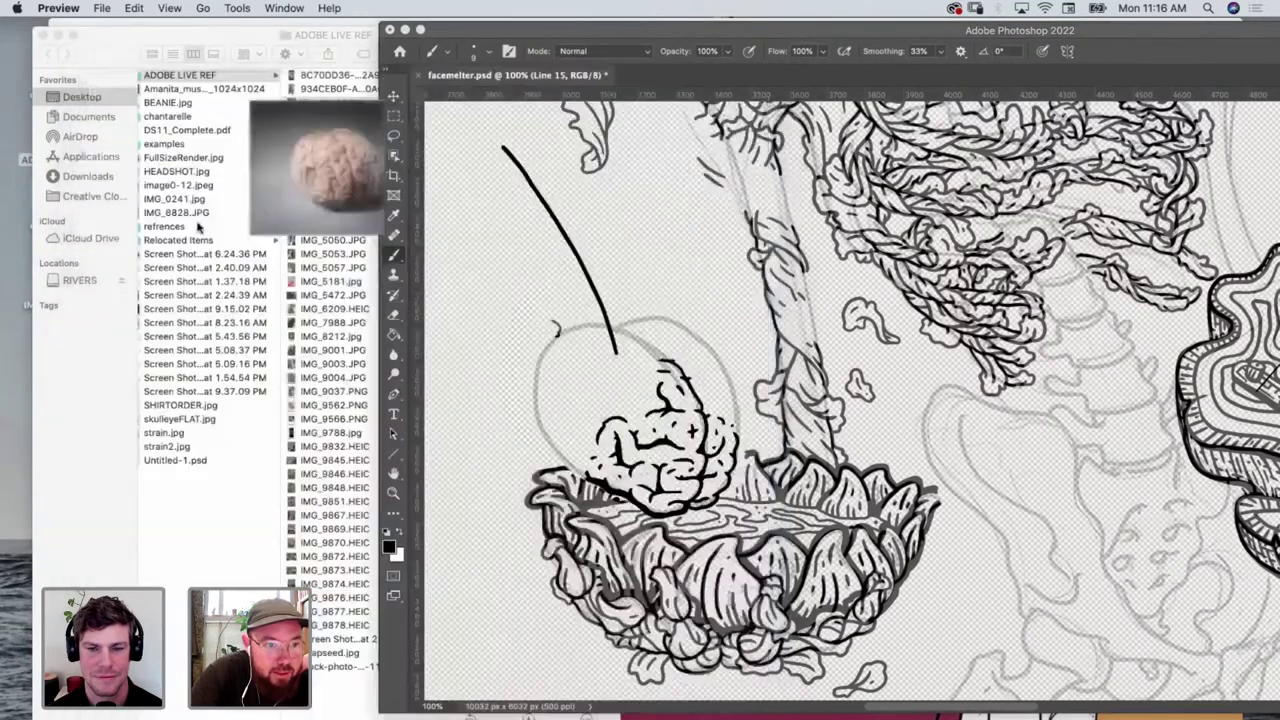
{"action": "left_click", "coordinate": [305, 103]}
{"action": "left_click", "coordinate": [318, 131]}
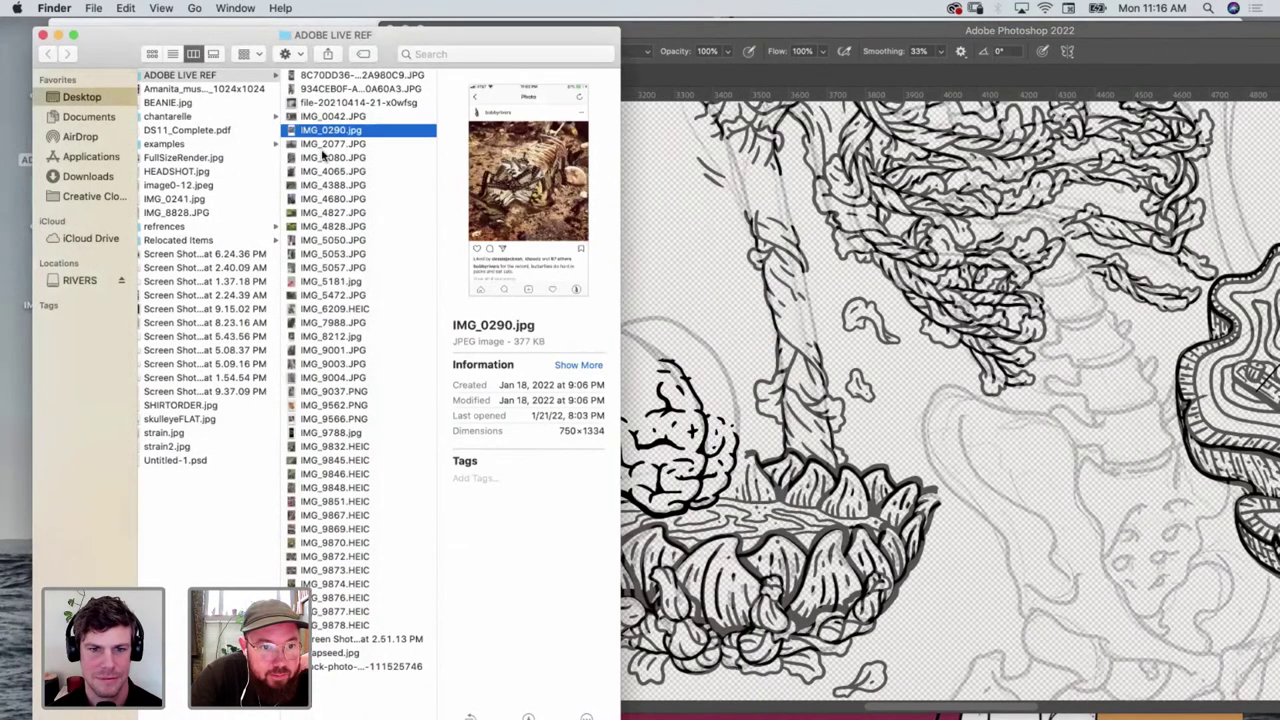
{"action": "left_click", "coordinate": [329, 157]}
{"action": "left_click", "coordinate": [332, 134]}
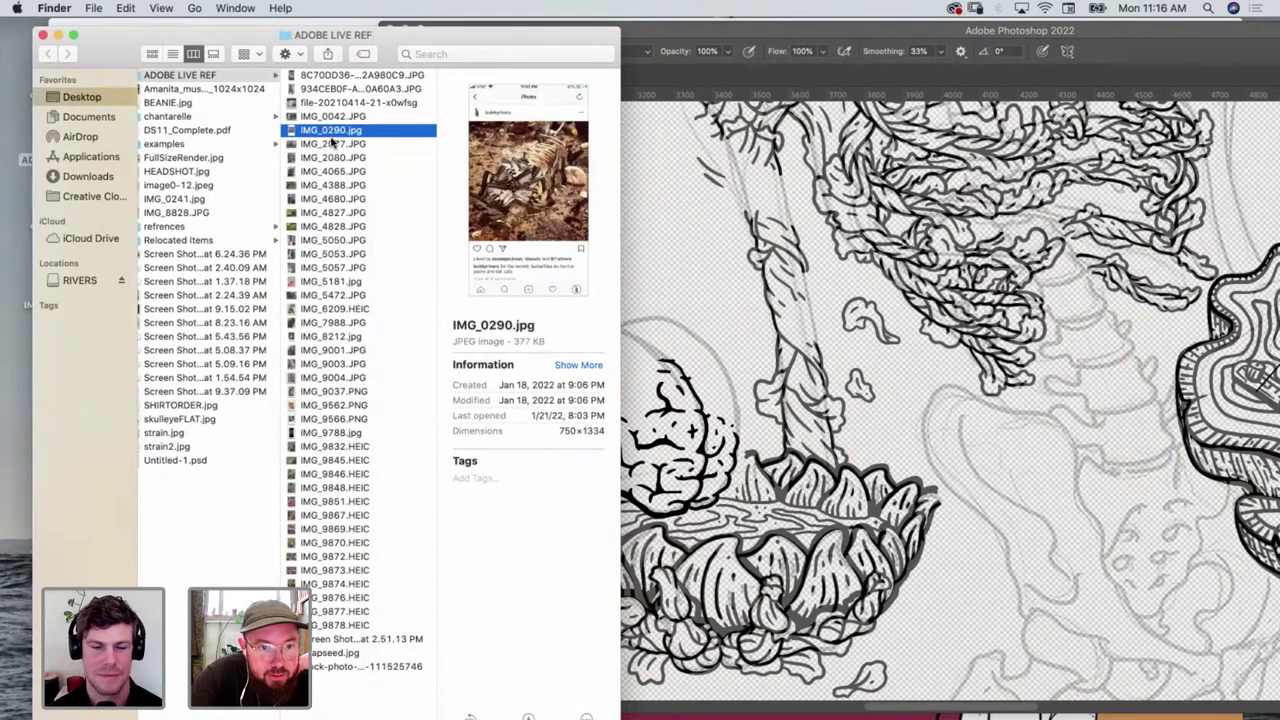
{"action": "double_click", "coordinate": [332, 133]}
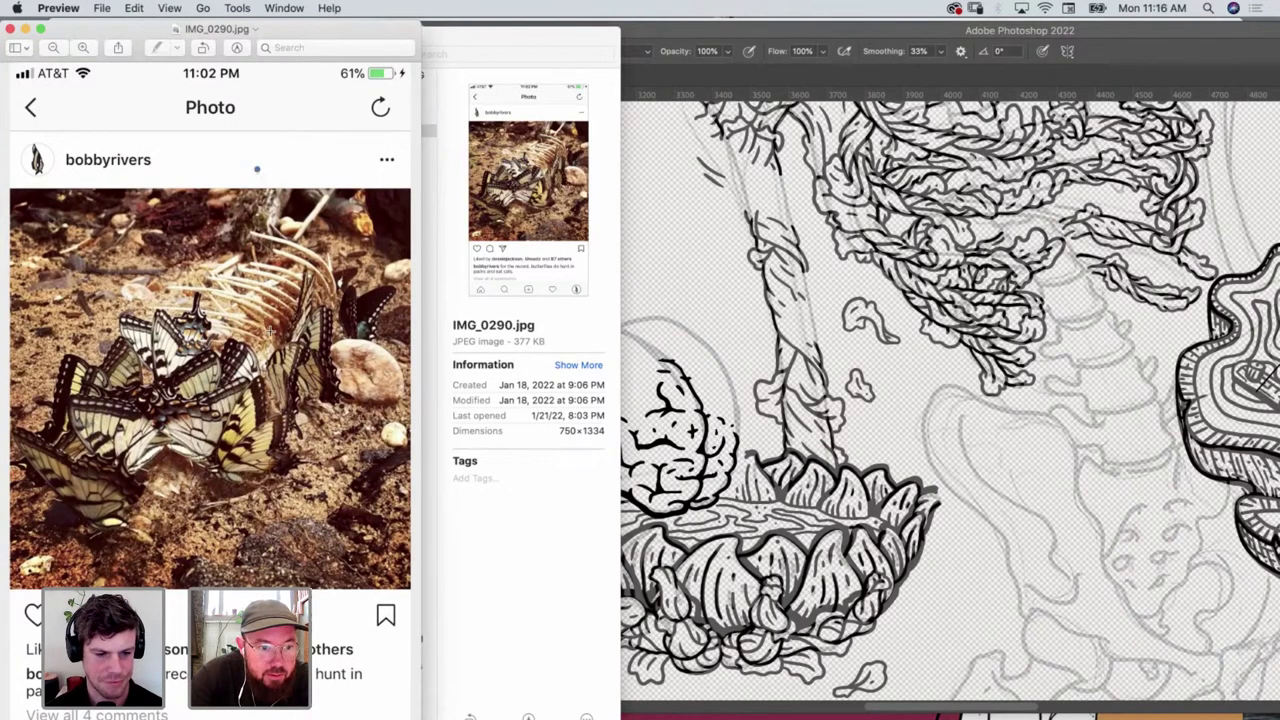
{"action": "left_click", "coordinate": [83, 47]}
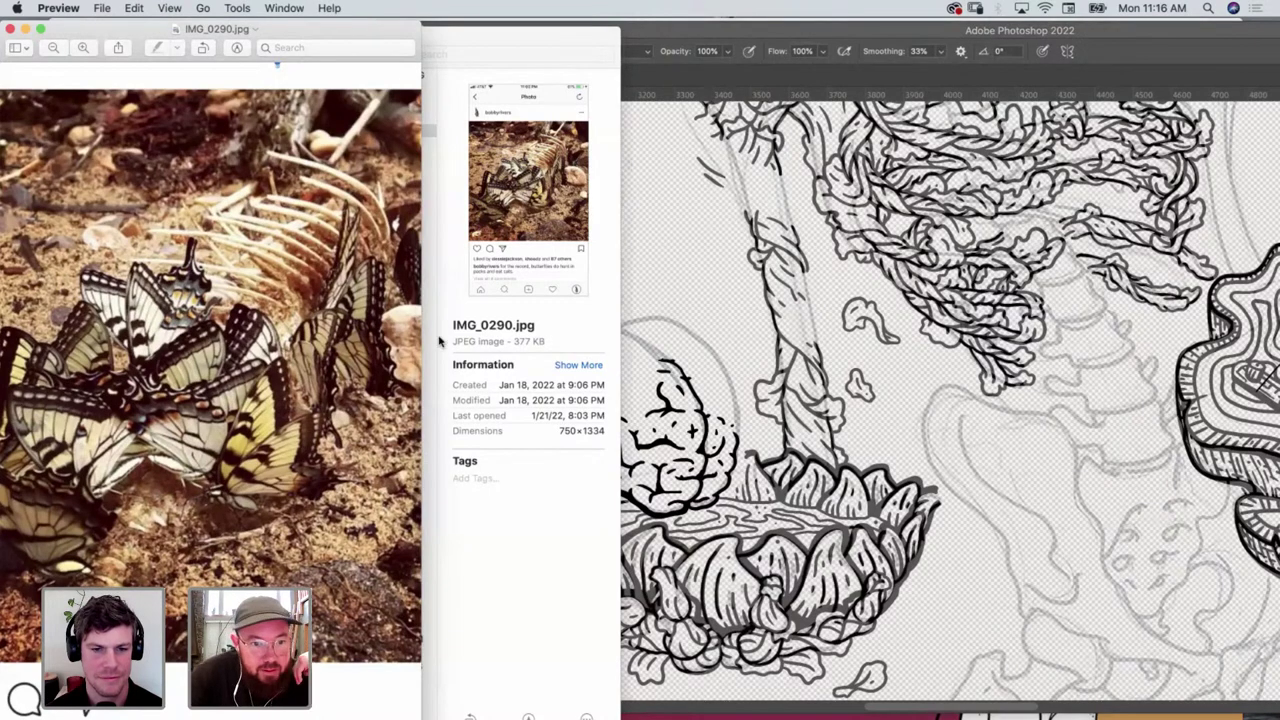
{"action": "scroll", "coordinate": [399, 381], "scroll_direction": "left", "scroll_amount": 5}
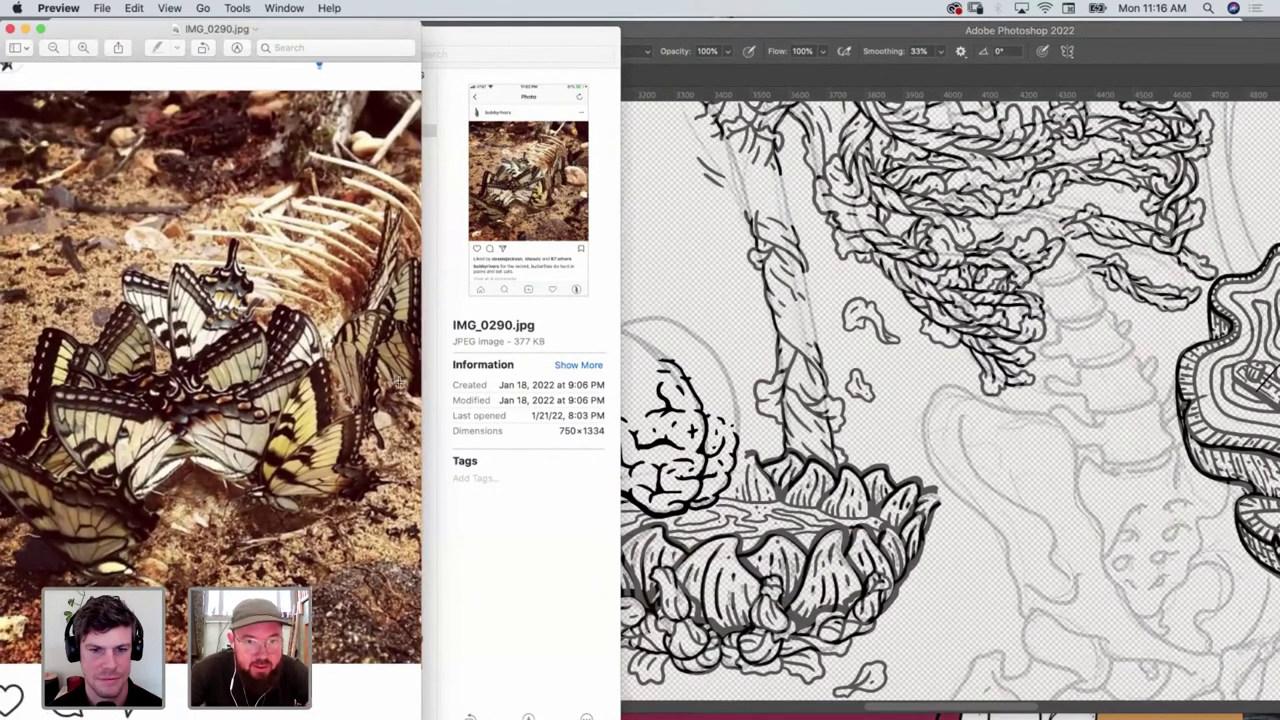
Switch back to Photoshop and complete the first wing with a rounded tip, a wavy trailing edge and a closed base
{"action": "left_click", "coordinate": [663, 226]}
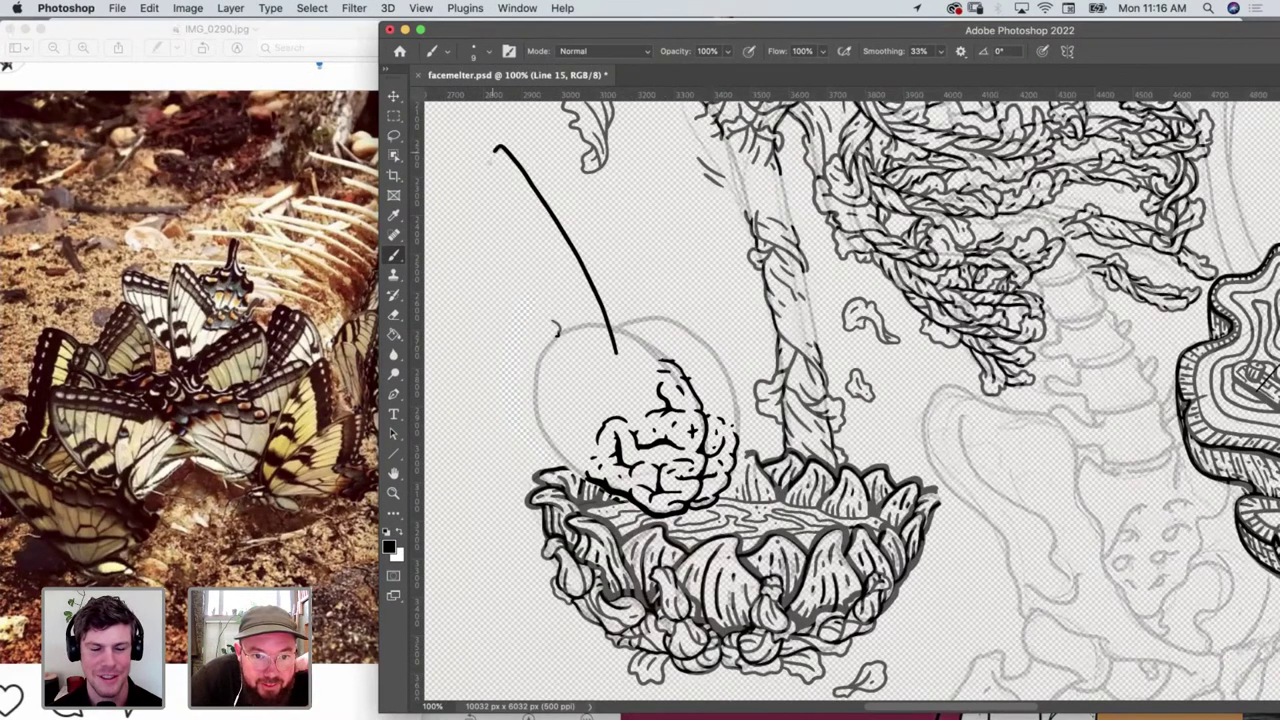
{"action": "left_click_drag", "start_coordinate": [494, 150], "coordinate": [502, 260]}
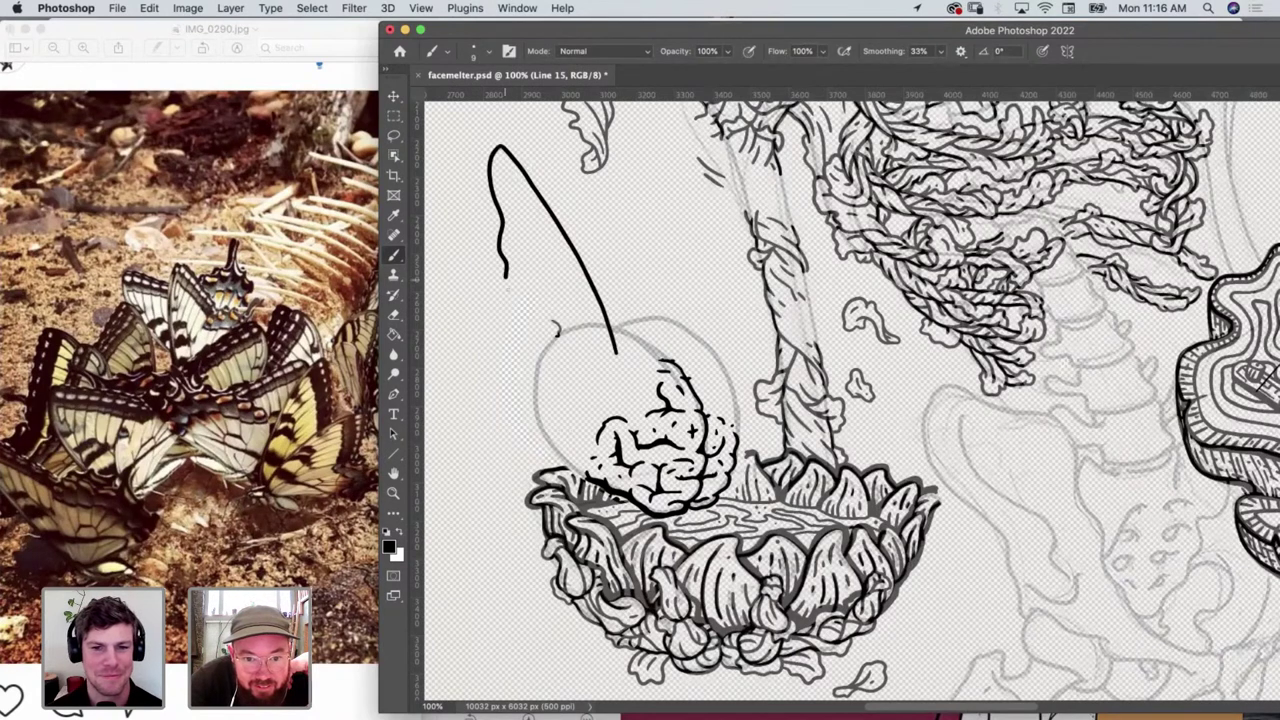
{"action": "mouse_move", "coordinate": [520, 302]}
{"action": "left_mouse_down"}
{"action": "mouse_move", "coordinate": [530, 332]}
{"action": "mouse_move", "coordinate": [566, 354]}
{"action": "left_mouse_up"}
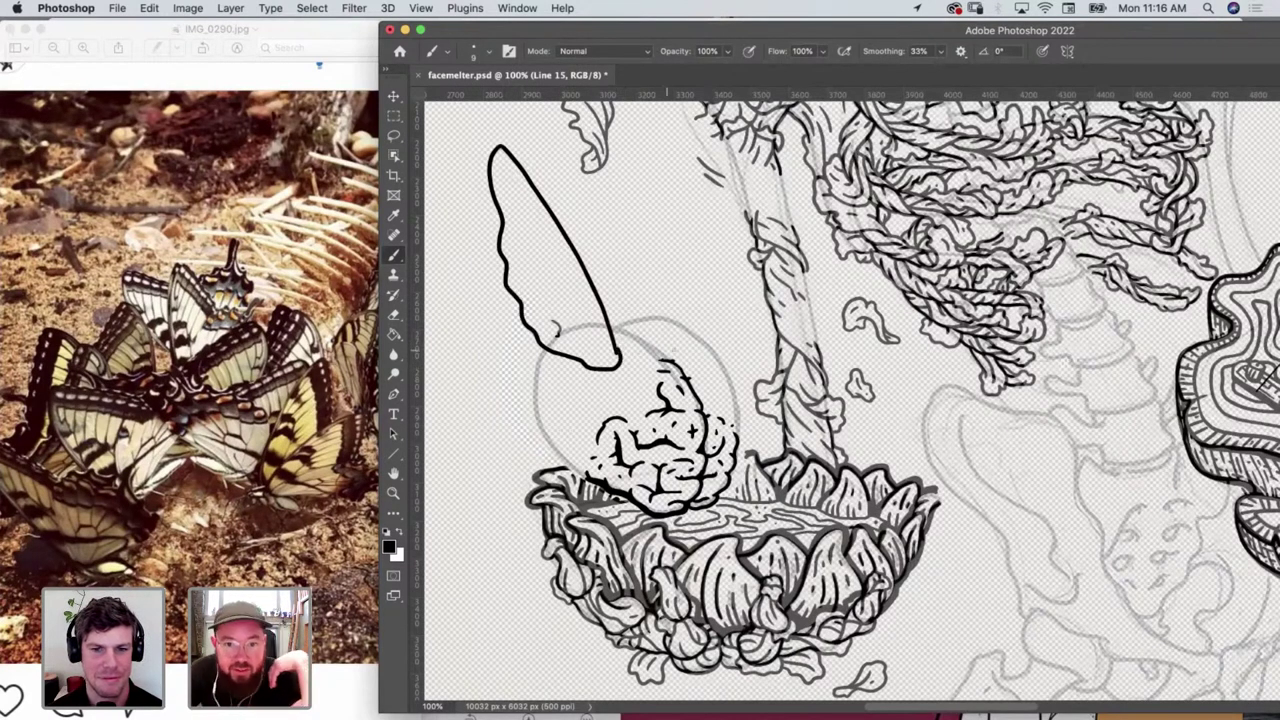
Ink a second, upright wing with a wavy inner edge beside the first, and a tailed hindwing below the first wing
{"action": "left_click_drag", "start_coordinate": [664, 316], "coordinate": [576, 140]}
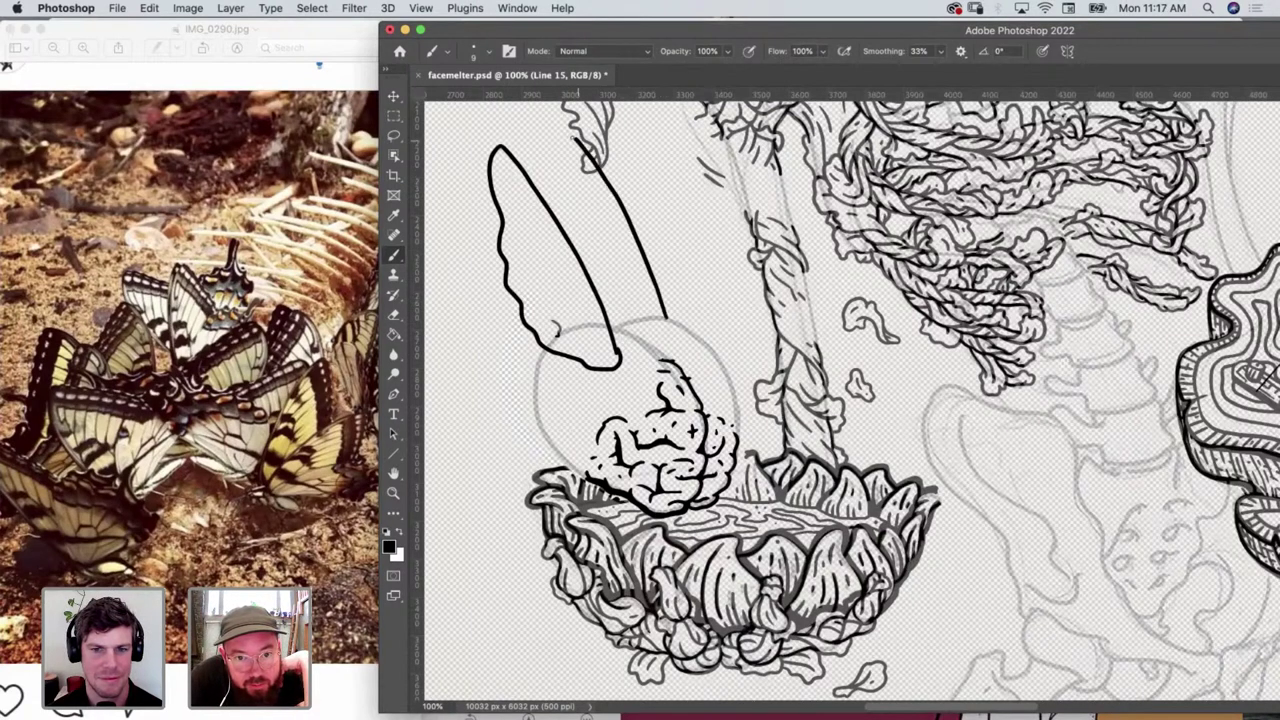
{"action": "key", "text": "super+z"}
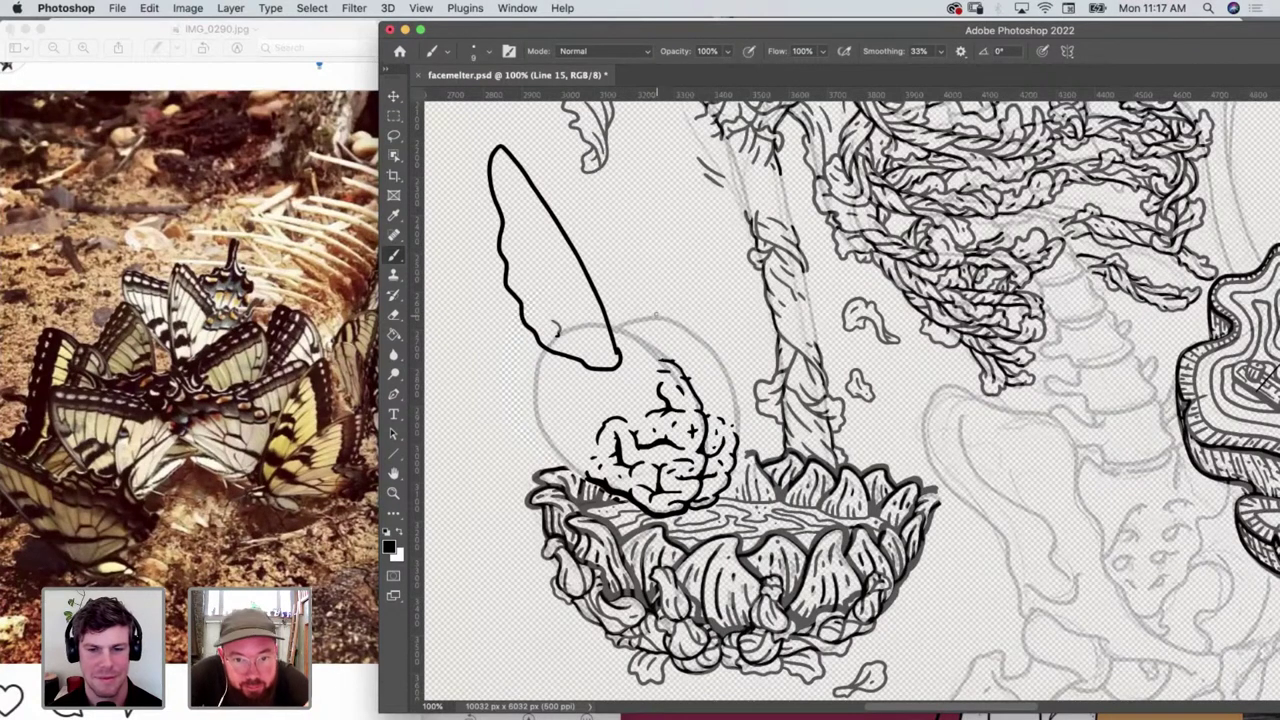
{"action": "mouse_move", "coordinate": [654, 316]}
{"action": "left_mouse_down"}
{"action": "mouse_move", "coordinate": [648, 130]}
{"action": "mouse_move", "coordinate": [622, 168]}
{"action": "mouse_move", "coordinate": [602, 290]}
{"action": "left_mouse_up"}
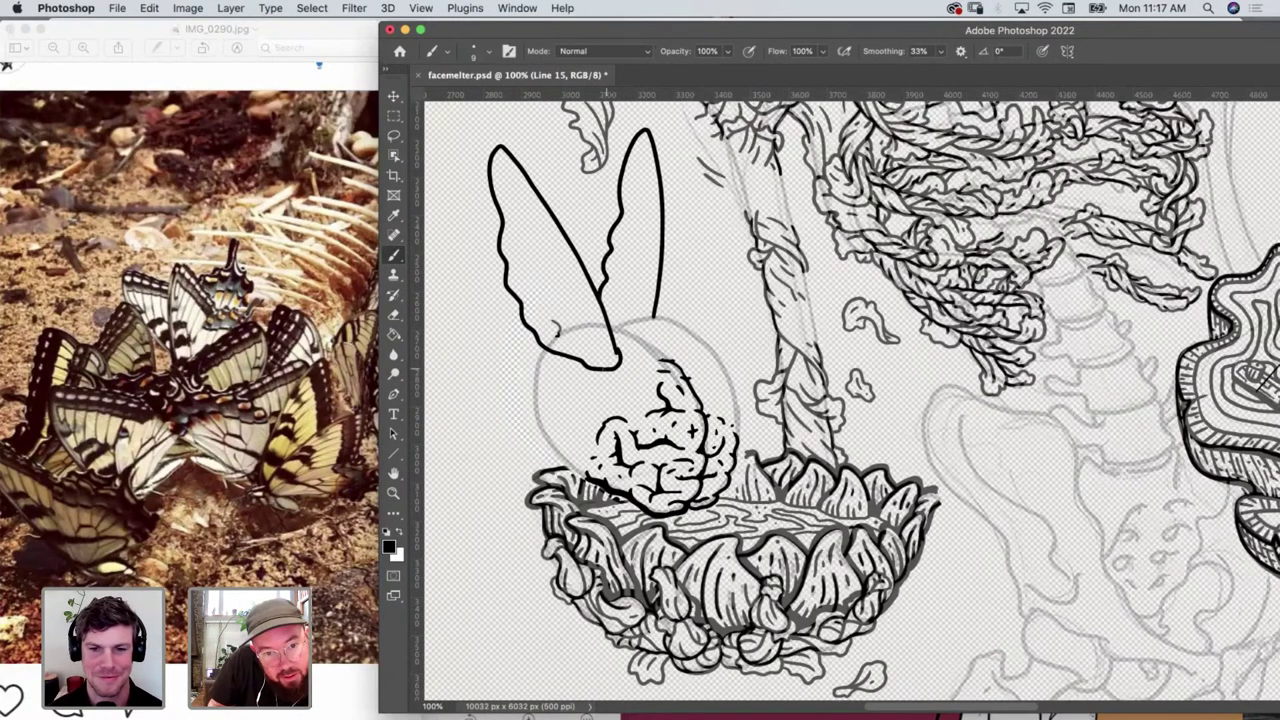
{"action": "left_click_drag", "start_coordinate": [605, 368], "coordinate": [518, 390]}
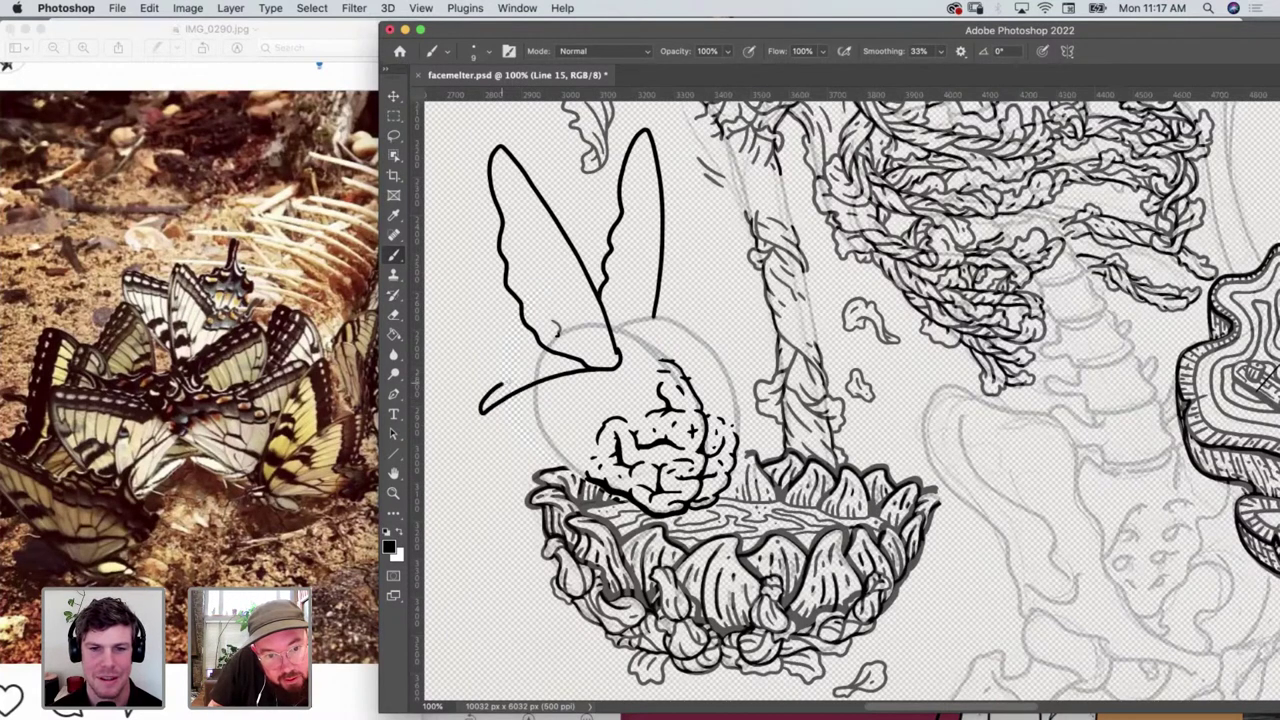
{"action": "left_click_drag", "start_coordinate": [517, 368], "coordinate": [505, 376]}
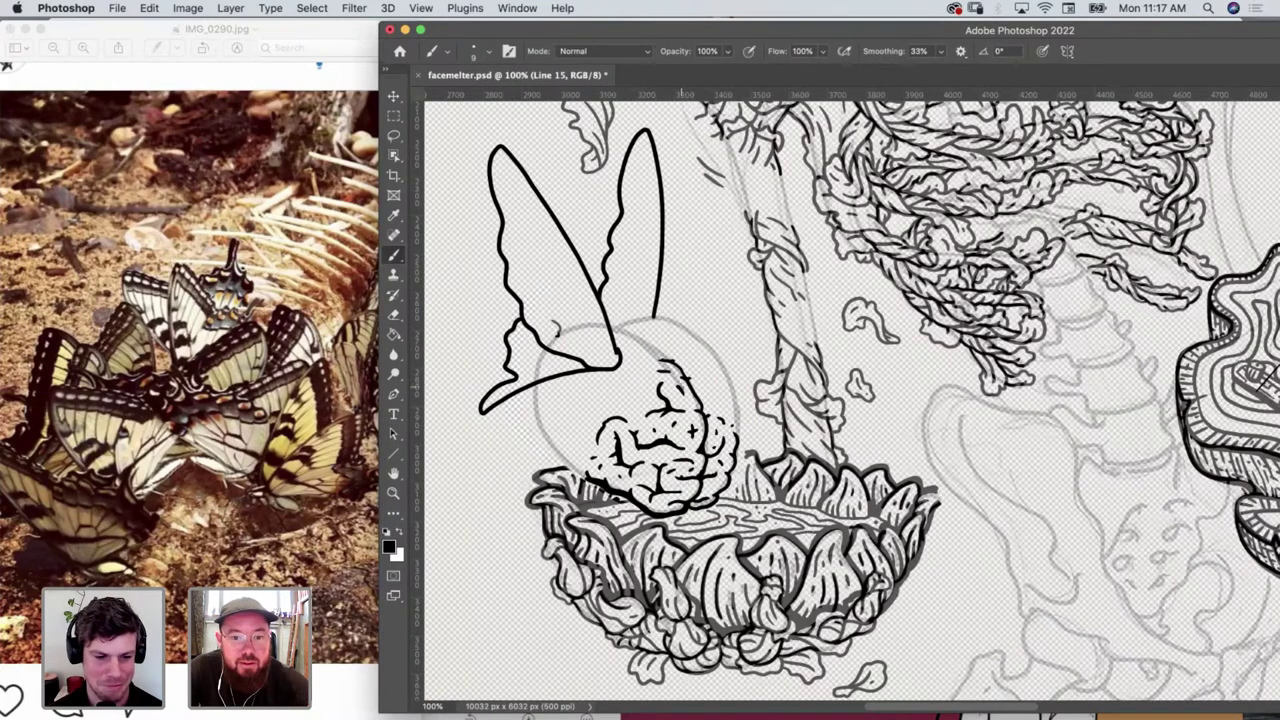
Lasso the wing drawing above the brain, scale it to 113.89%, and shift it up and to the left
{"action": "key", "text": "l"}
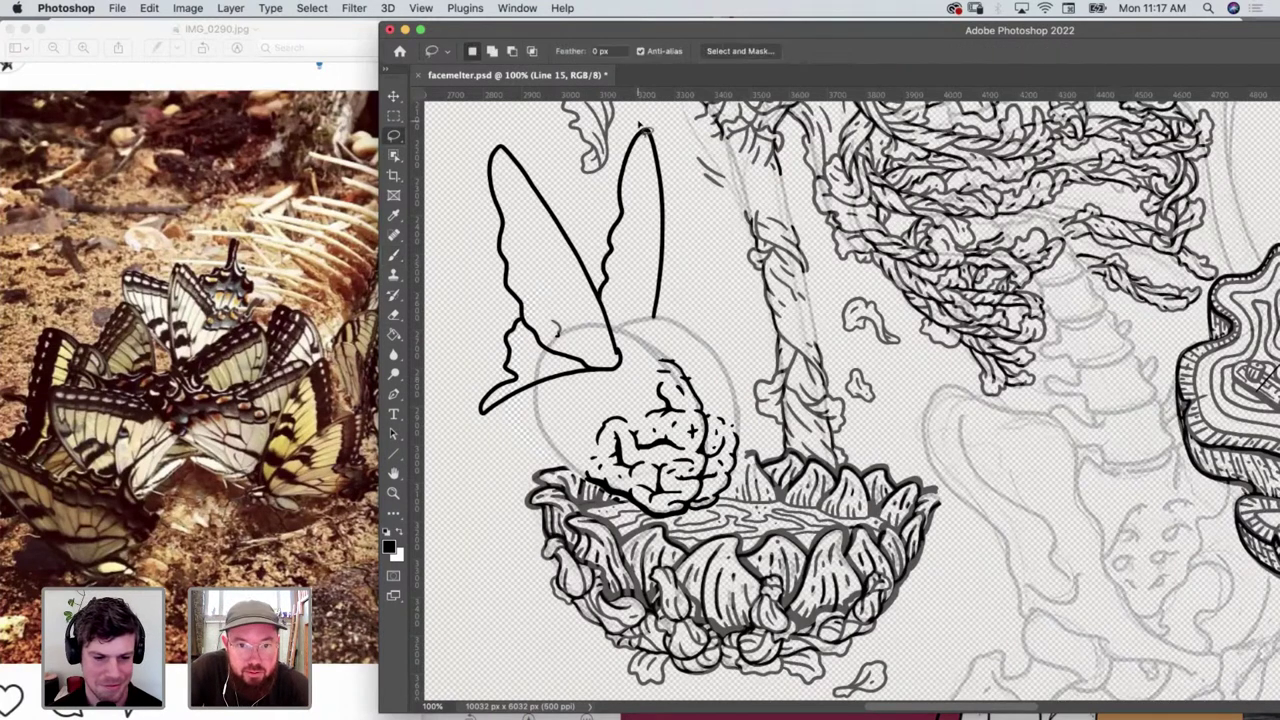
{"action": "mouse_move", "coordinate": [640, 126]}
{"action": "left_mouse_down"}
{"action": "mouse_move", "coordinate": [608, 170]}
{"action": "mouse_move", "coordinate": [486, 130]}
{"action": "mouse_move", "coordinate": [456, 350]}
{"action": "mouse_move", "coordinate": [492, 462]}
{"action": "mouse_move", "coordinate": [653, 372]}
{"action": "mouse_move", "coordinate": [651, 316]}
{"action": "left_mouse_up"}
{"action": "key", "text": "super+t"}
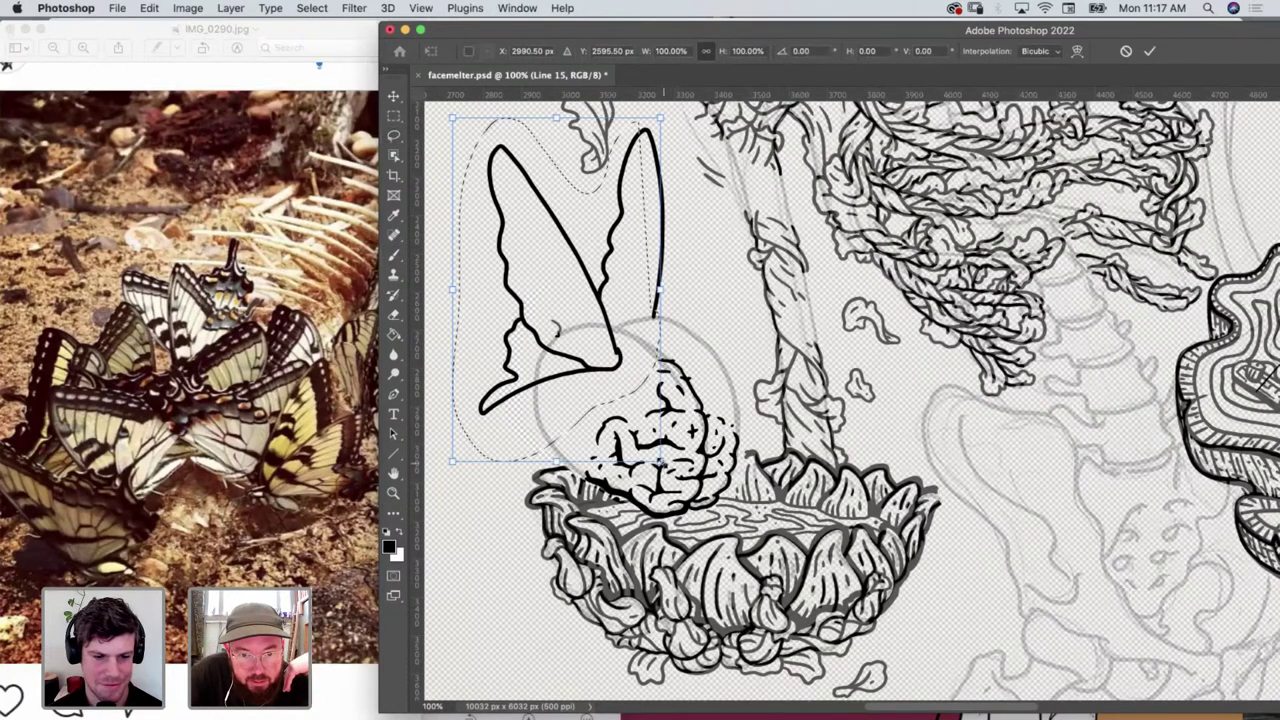
{"action": "left_click_drag", "start_coordinate": [660, 460], "coordinate": [688, 508]}
{"action": "left_click_drag", "start_coordinate": [640, 384], "coordinate": [616, 346]}
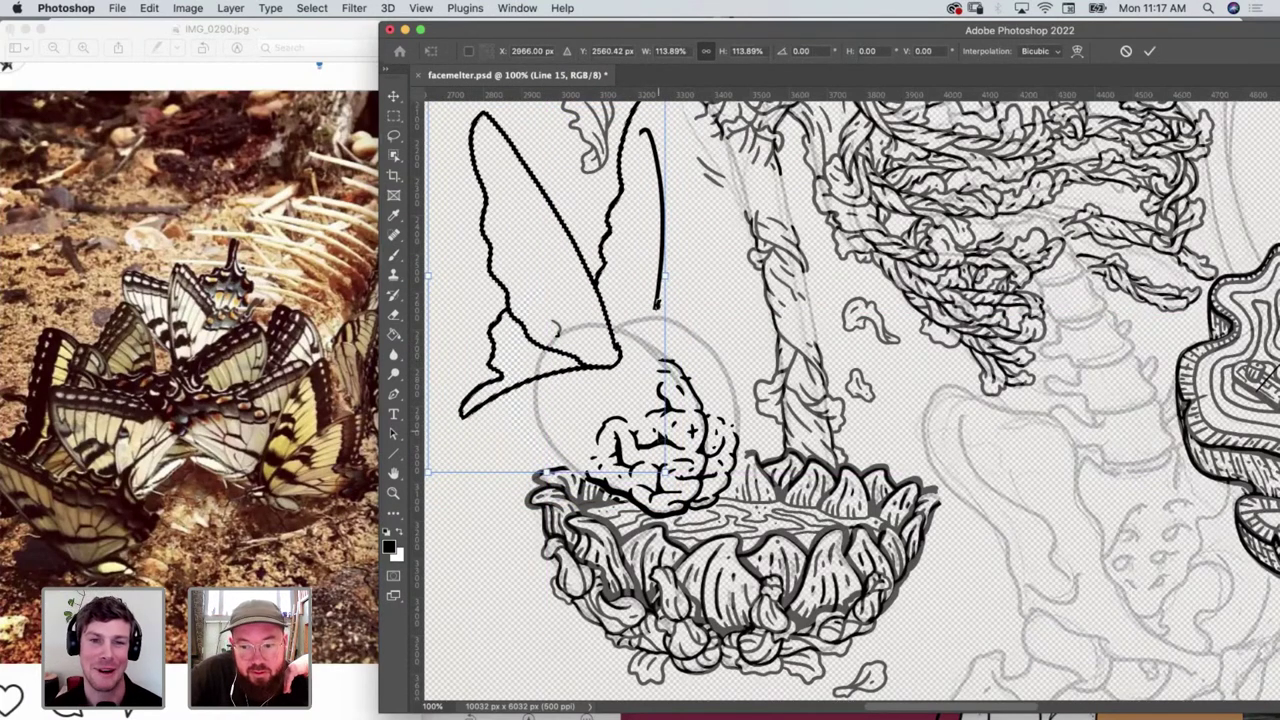
Nudge the scaled wings down to Y 2568.42 px, apply the transform and deselect
{"action": "key", "text": "Down"}
{"action": "key", "text": "Down"}
{"action": "key", "text": "Down"}
{"action": "key", "text": "Down"}
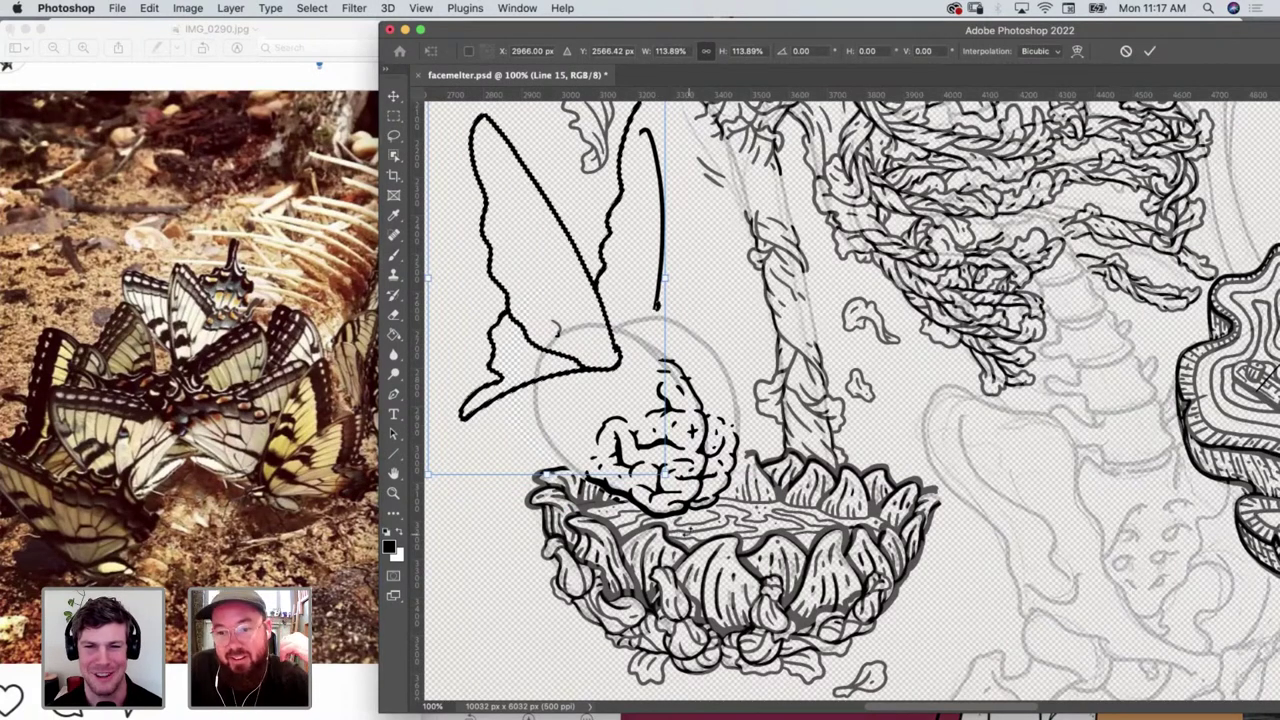
{"action": "key", "text": "Down"}
{"action": "key", "text": "Down"}
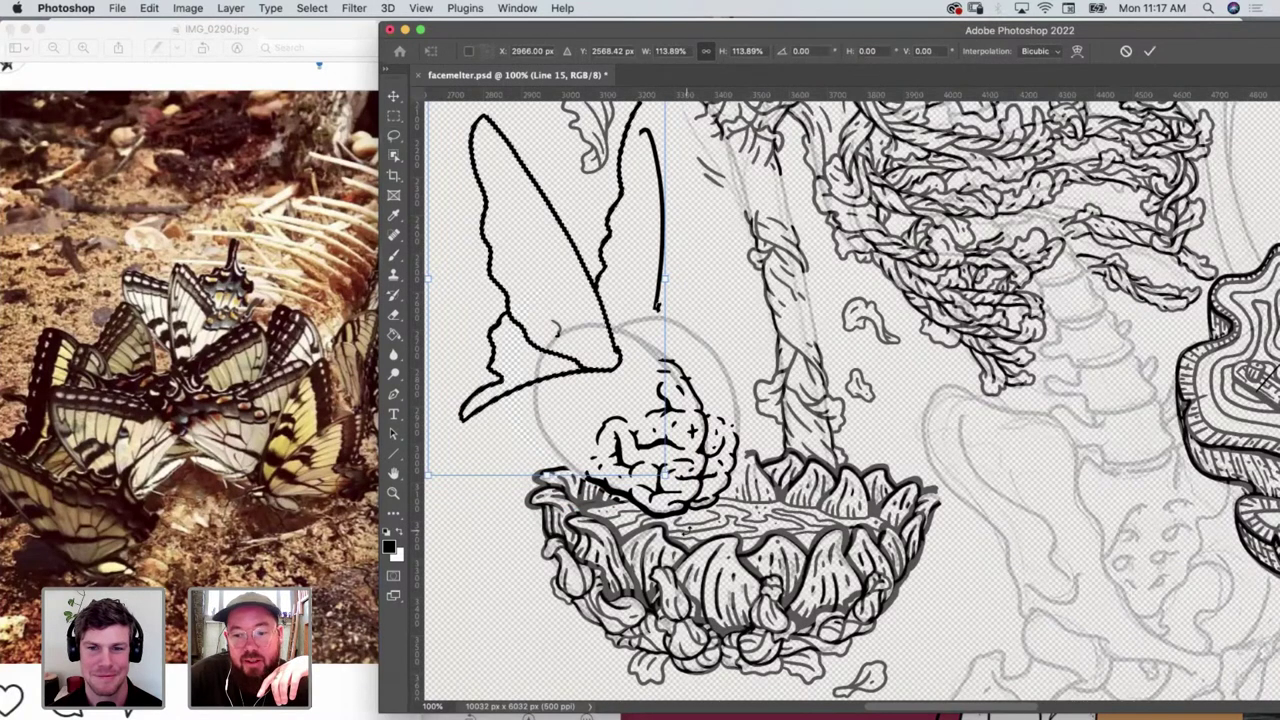
{"action": "key", "text": "Return"}
{"action": "key", "text": "m"}
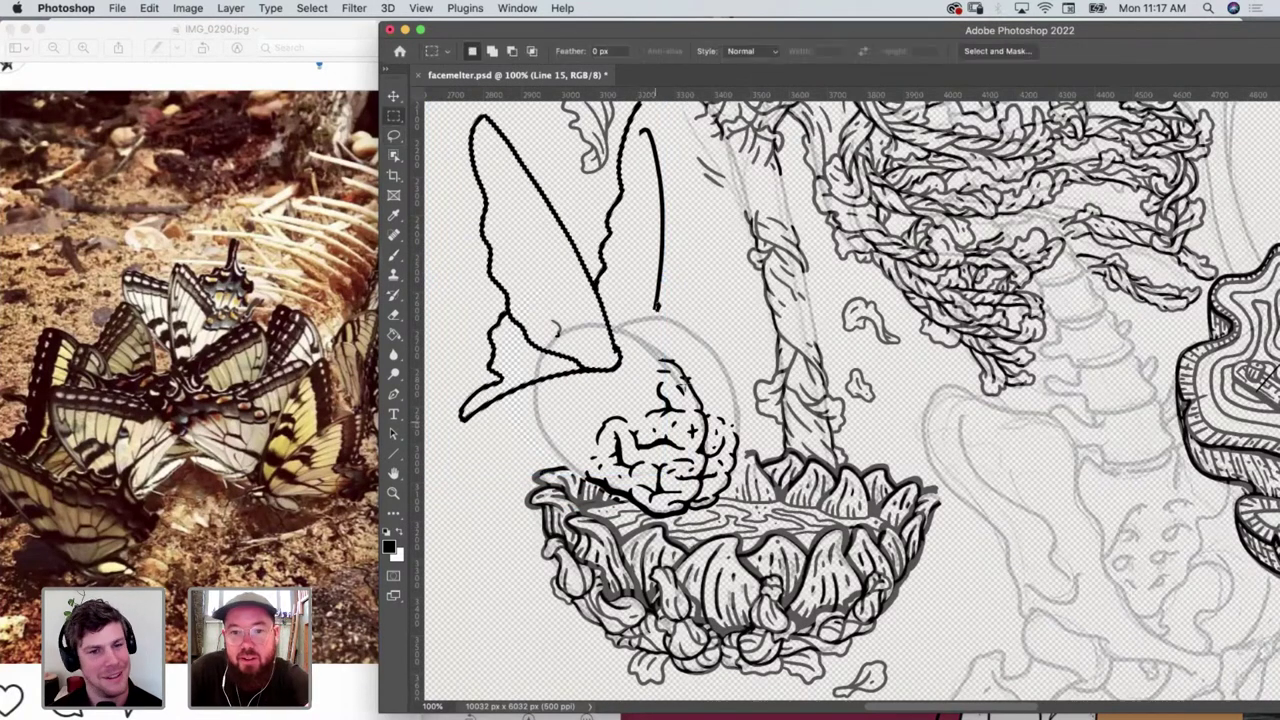
{"action": "key", "text": "super+d"}
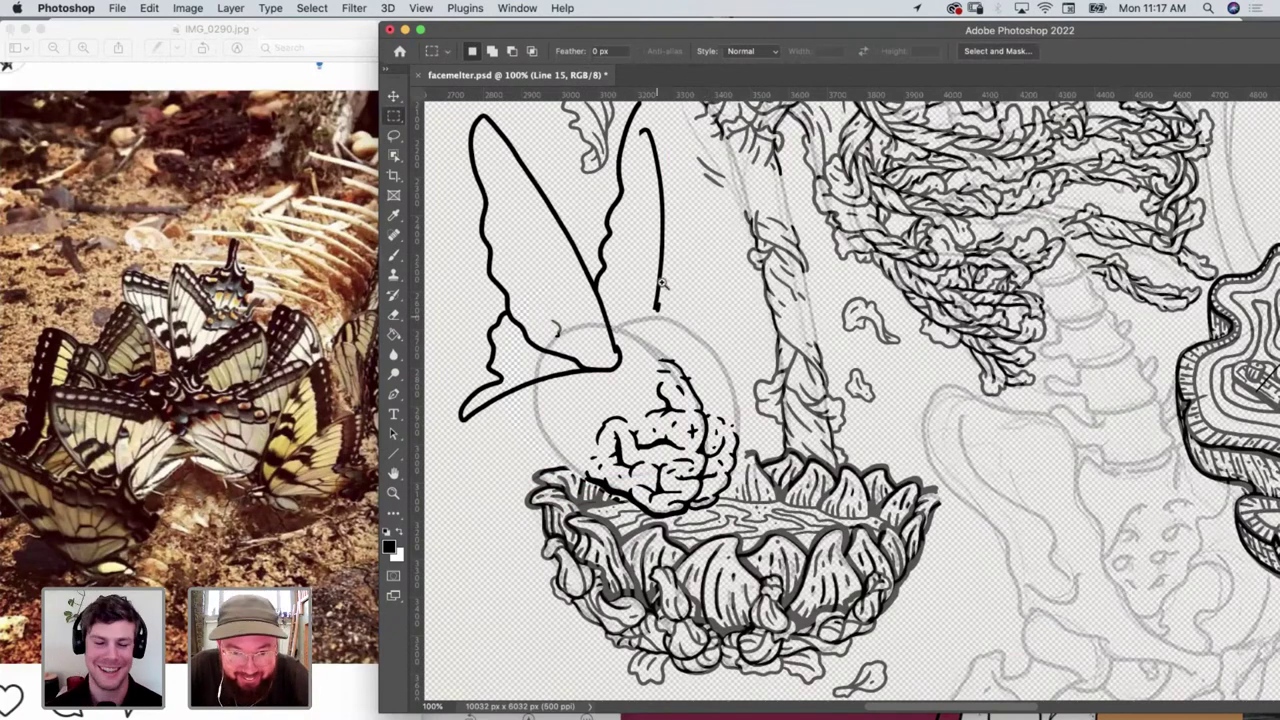
Ink a wavy inner border inside the first wing's trailing edge and a long straight vein running from it to the wing's base
{"action": "key", "text": "z"}
{"action": "left_click", "coordinate": [556, 290]}
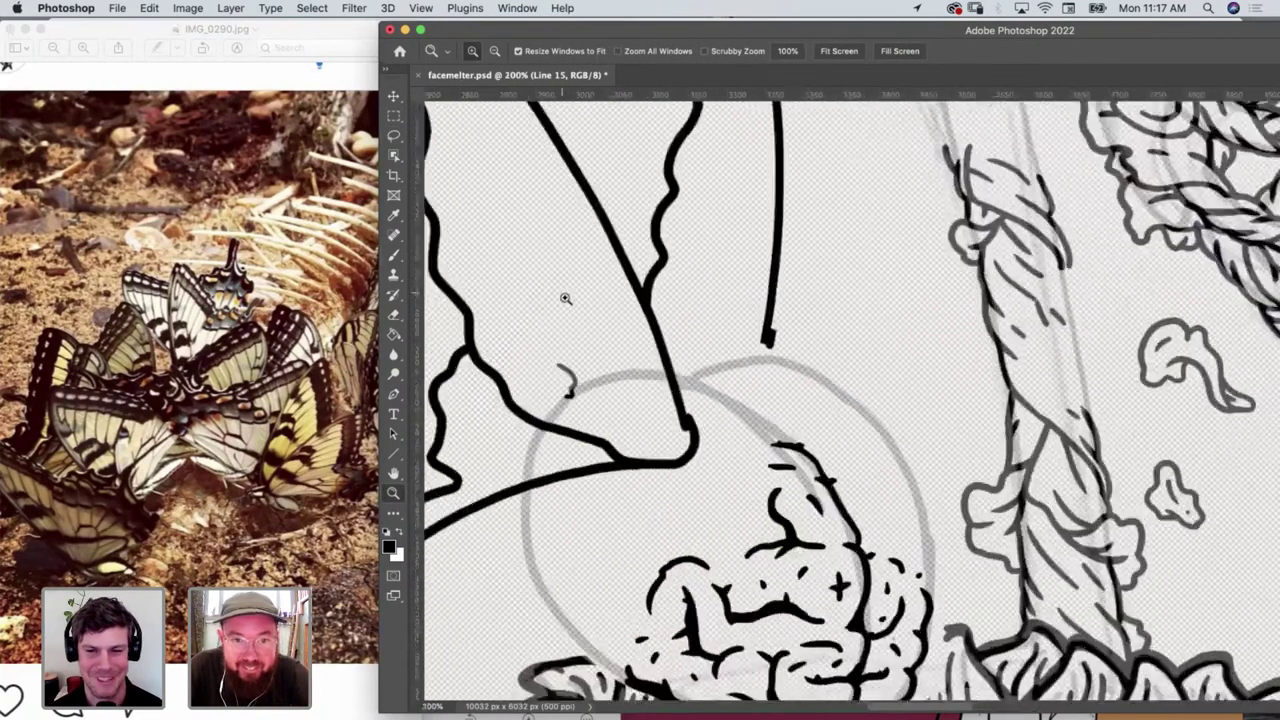
{"action": "scroll", "coordinate": [565, 298], "scroll_direction": "left", "scroll_amount": 3}
{"action": "left_click_drag", "start_coordinate": [1105, 36], "coordinate": [955, 37]}
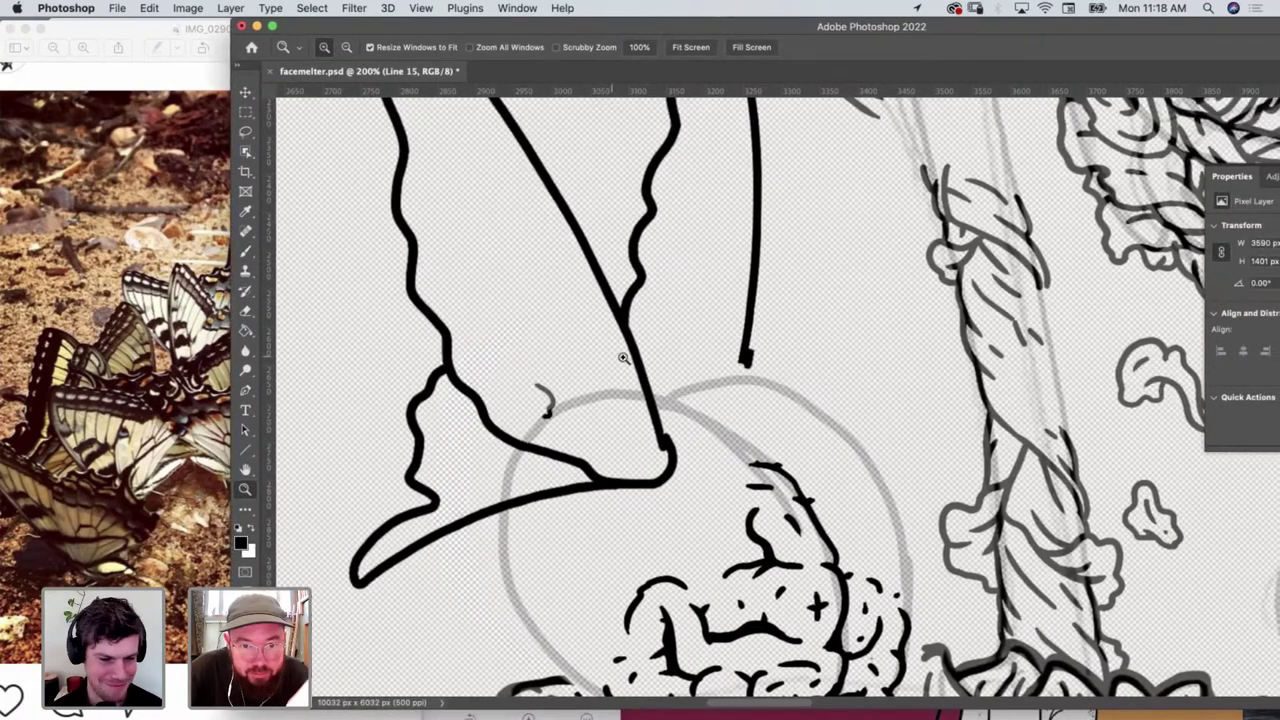
{"action": "scroll", "coordinate": [623, 357], "scroll_direction": "up", "scroll_amount": 3}
{"action": "key", "text": "b"}
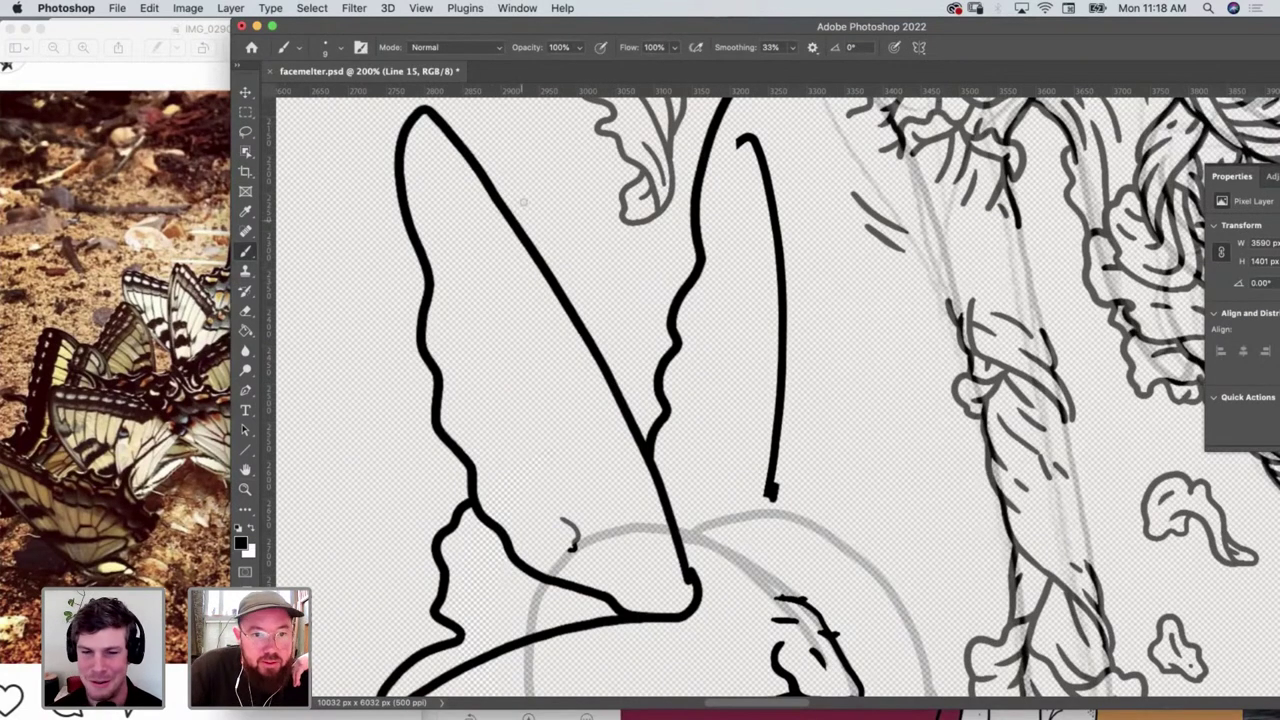
{"action": "mouse_move", "coordinate": [459, 163]}
{"action": "left_mouse_down"}
{"action": "mouse_move", "coordinate": [463, 276]}
{"action": "mouse_move", "coordinate": [449, 329]}
{"action": "mouse_move", "coordinate": [494, 498]}
{"action": "mouse_move", "coordinate": [532, 556]}
{"action": "mouse_move", "coordinate": [610, 600]}
{"action": "left_mouse_up"}
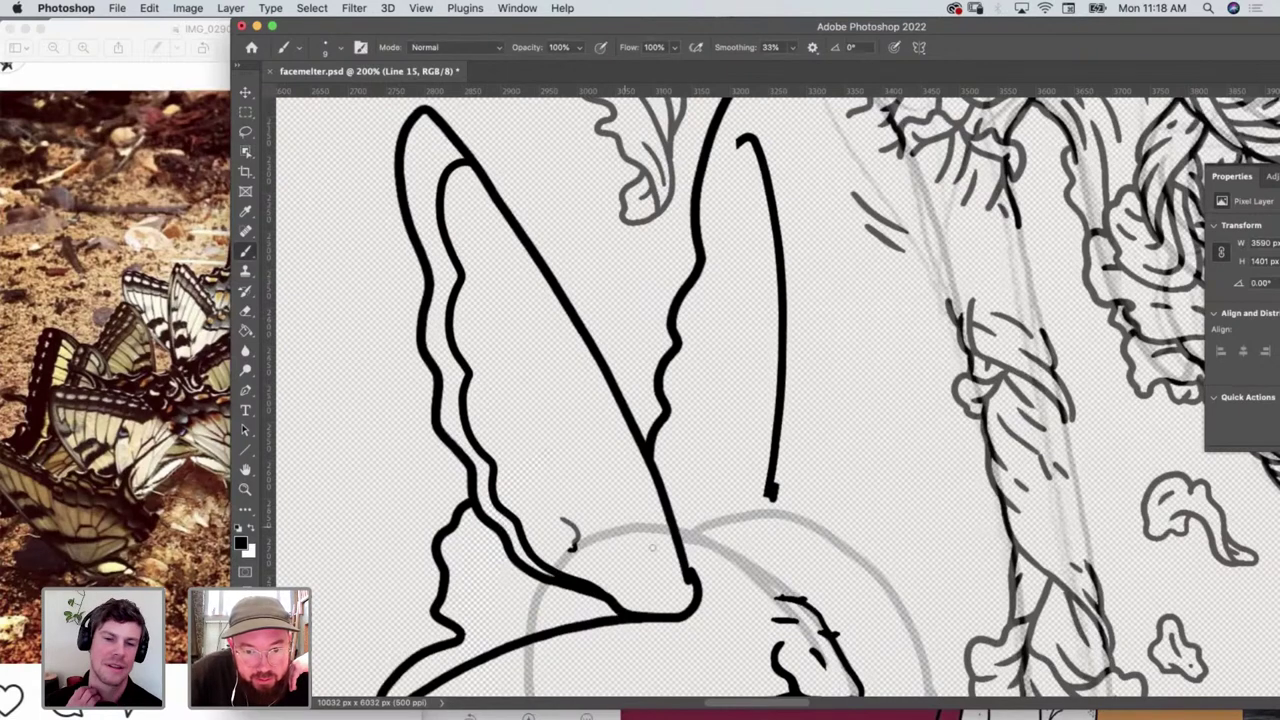
{"action": "left_click_drag", "start_coordinate": [460, 278], "coordinate": [689, 605]}
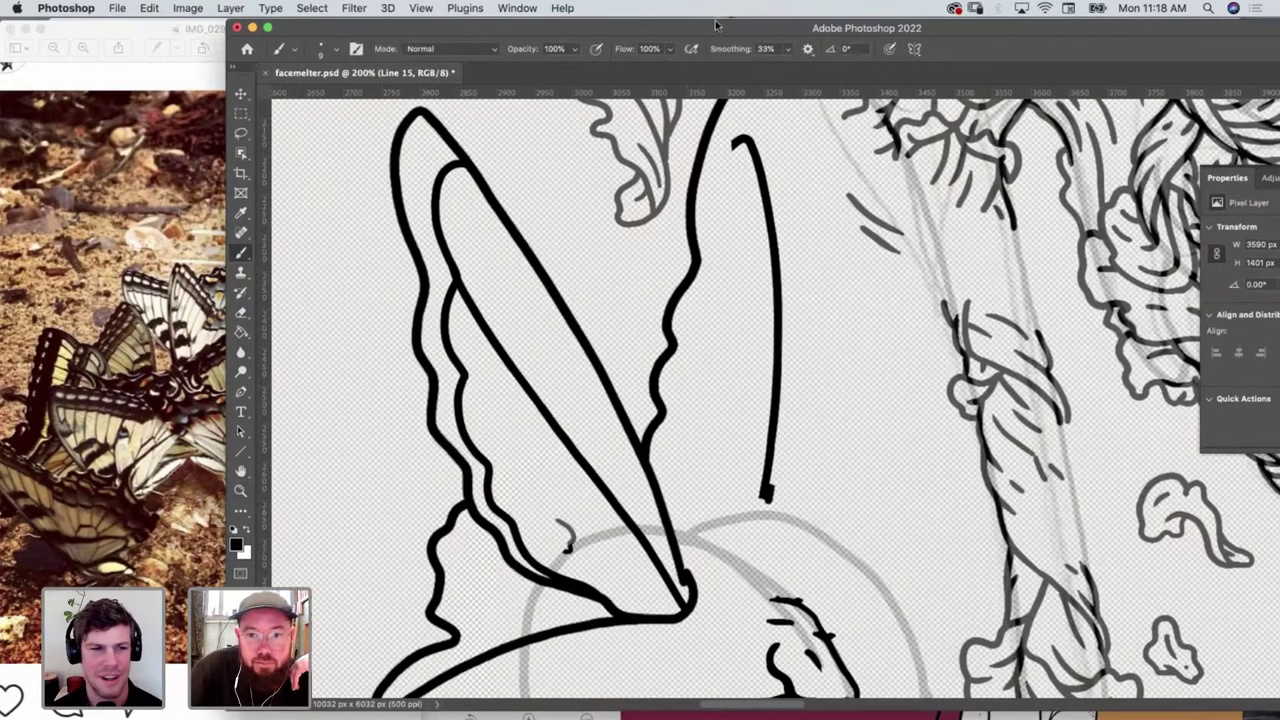
Merge all the layers from Line 15 down to Line 1 into one layer
{"action": "left_click_drag", "start_coordinate": [1078, 27], "coordinate": [715, 27]}
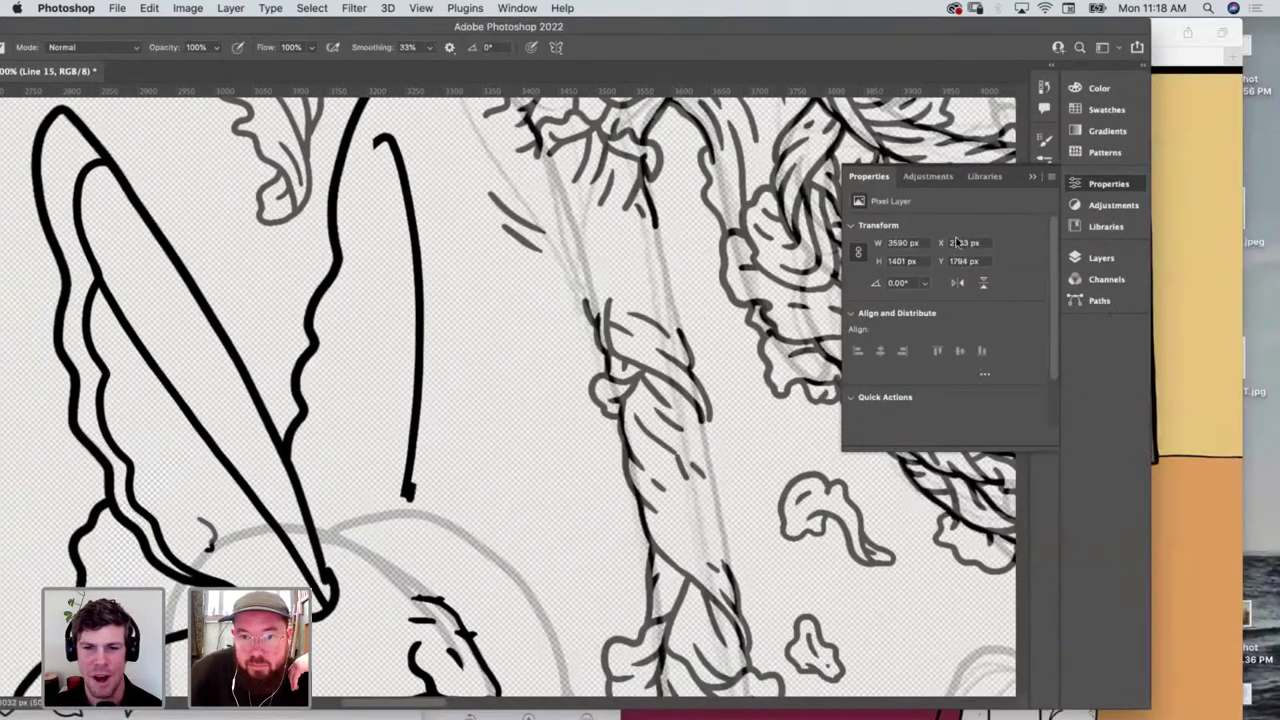
{"action": "left_click", "coordinate": [1101, 258]}
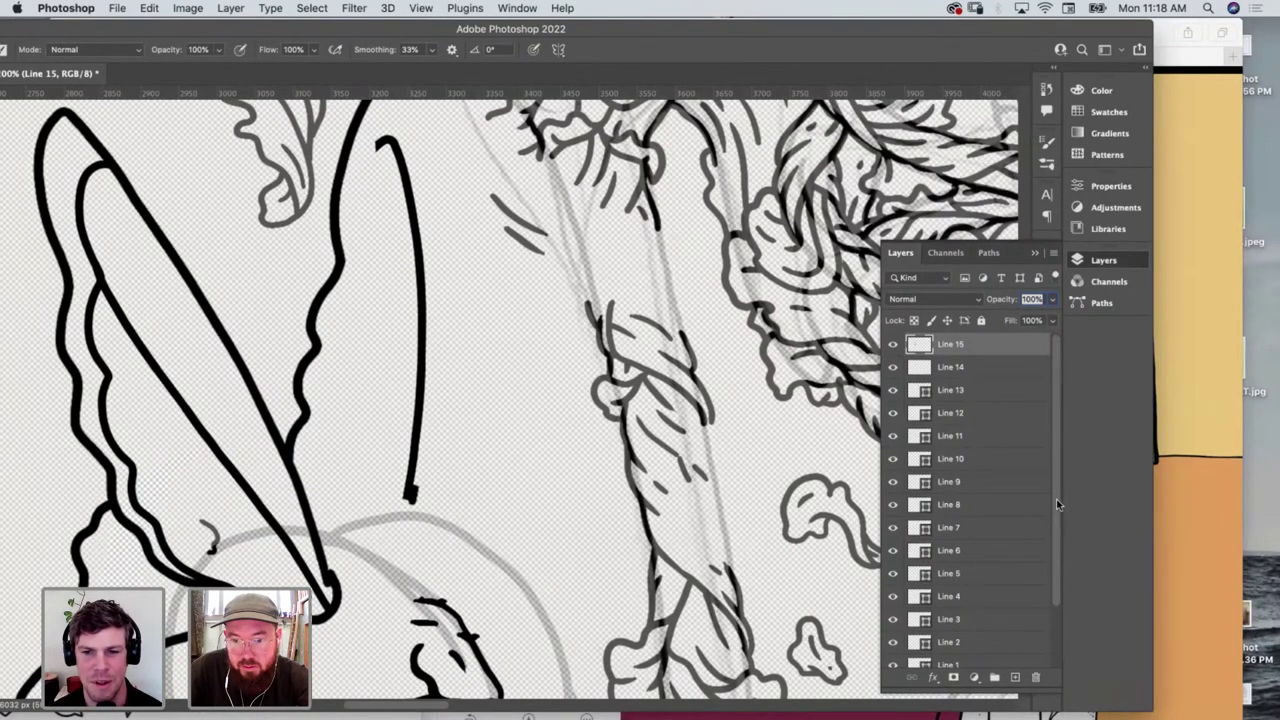
{"action": "left_click_drag", "start_coordinate": [1057, 505], "coordinate": [1065, 546]}
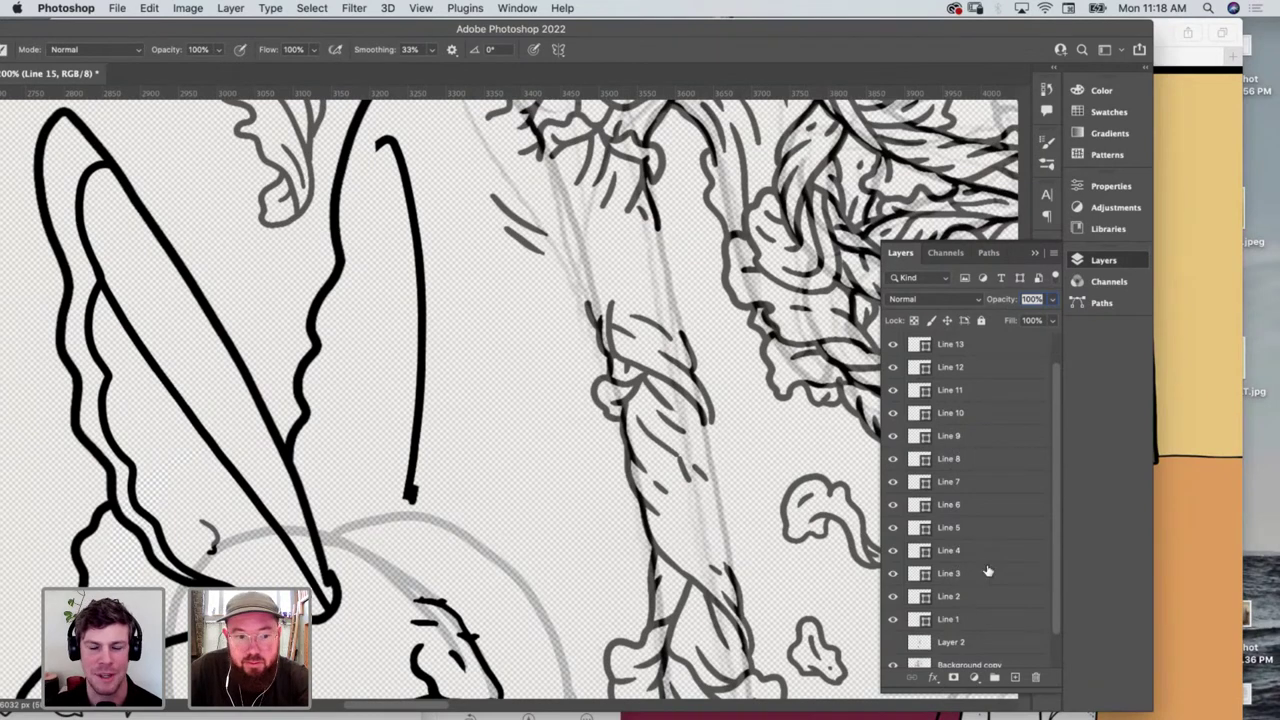
{"action": "left_click", "coordinate": [966, 619], "text": "shift"}
{"action": "right_click", "coordinate": [974, 624]}
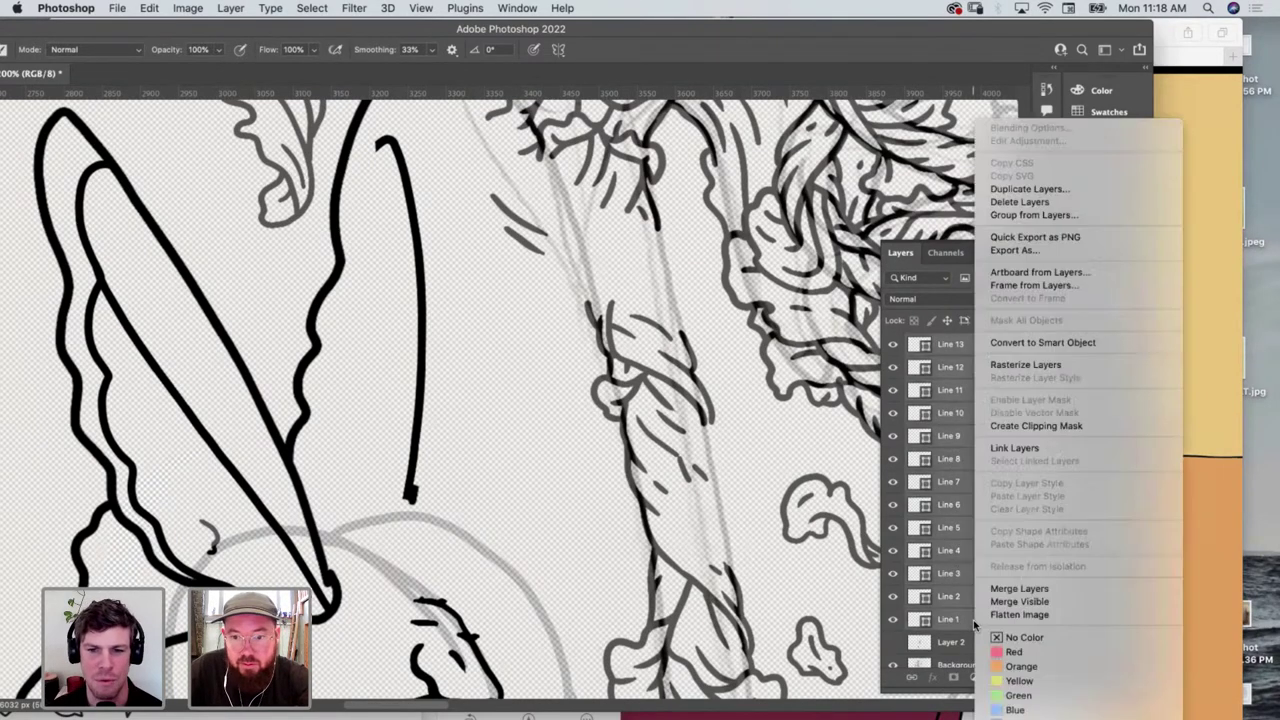
{"action": "left_click", "coordinate": [1038, 588]}
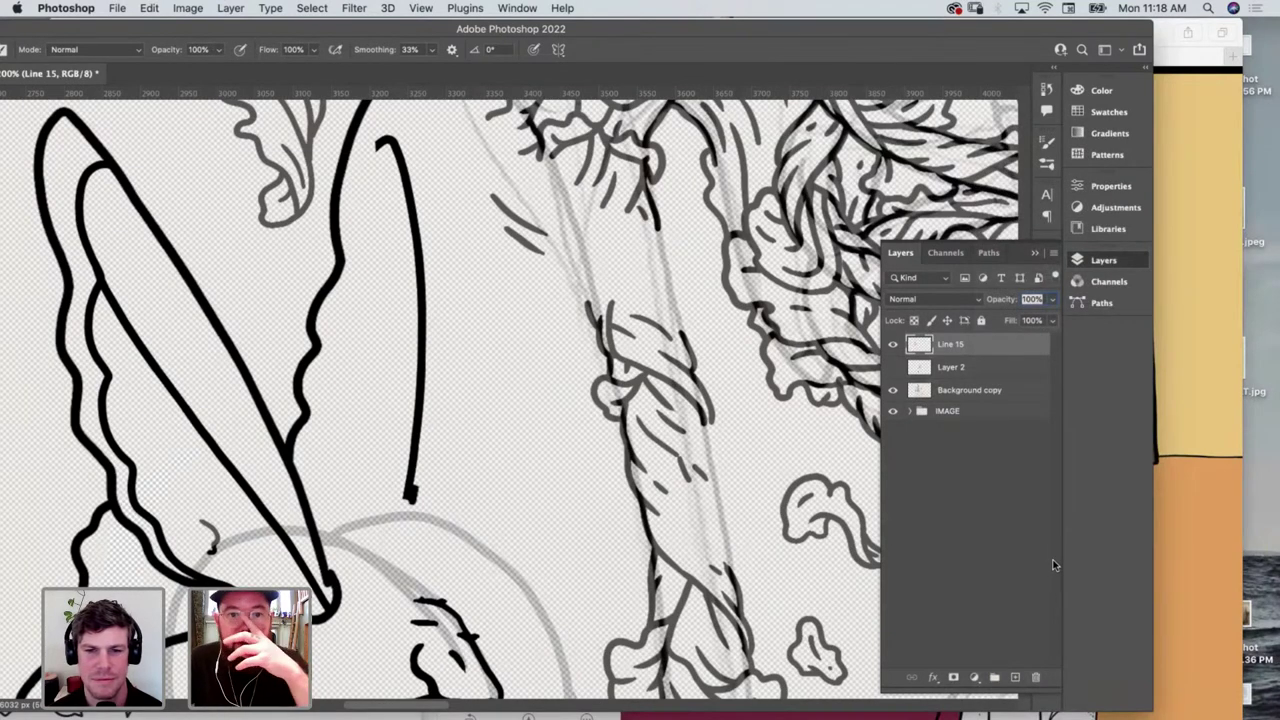
Show the yellow Layer 1 inside the IMAGE group and hide the Background copy sketch
{"action": "left_click", "coordinate": [909, 412]}
{"action": "scroll", "coordinate": [978, 486], "scroll_direction": "down", "scroll_amount": 2}
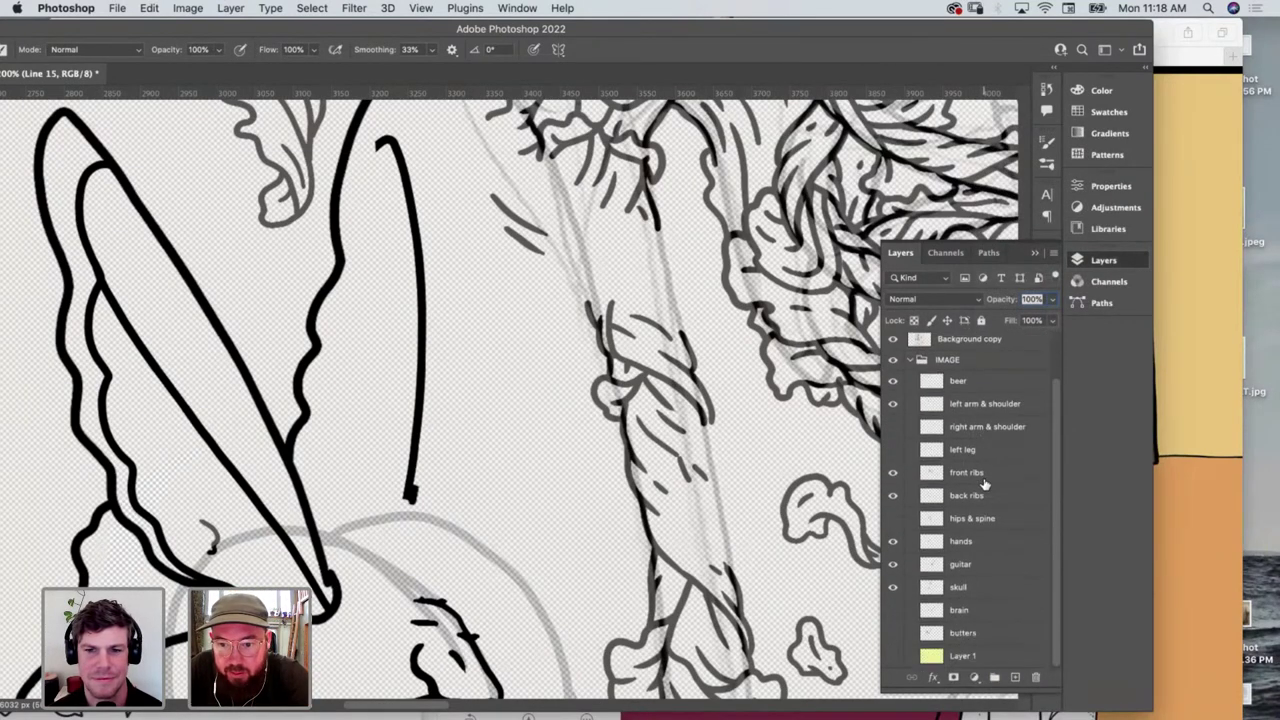
{"action": "left_click", "coordinate": [893, 656]}
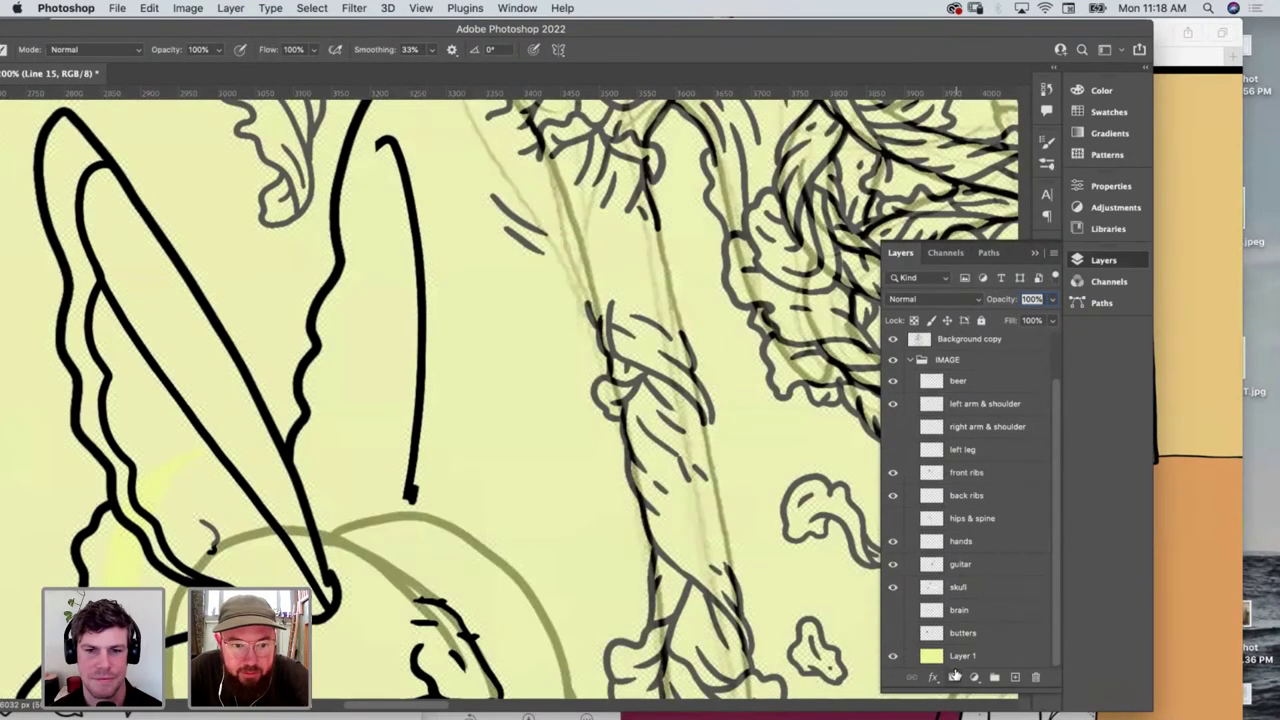
{"action": "key", "text": "z"}
{"action": "left_click", "coordinate": [586, 443], "text": "alt"}
{"action": "left_click", "coordinate": [624, 455], "text": "alt"}
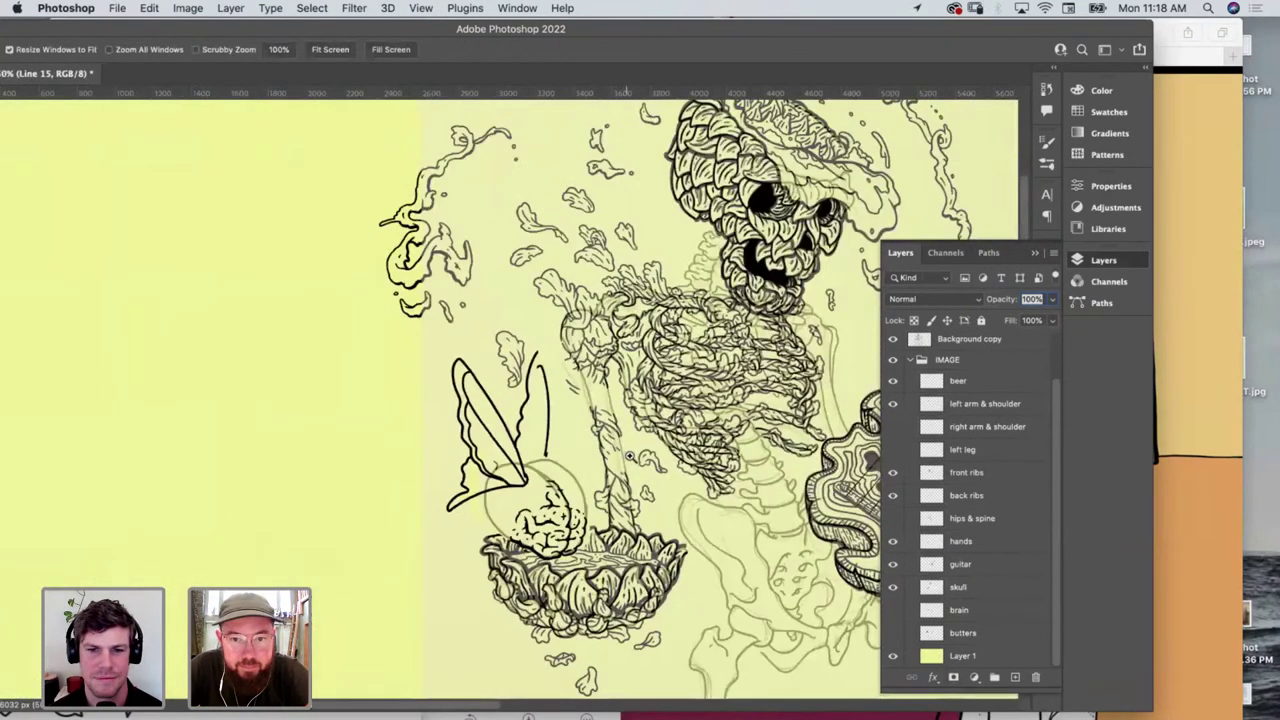
{"action": "scroll", "coordinate": [624, 455], "scroll_direction": "right", "scroll_amount": 3}
{"action": "key", "text": "ctrl+comma"}
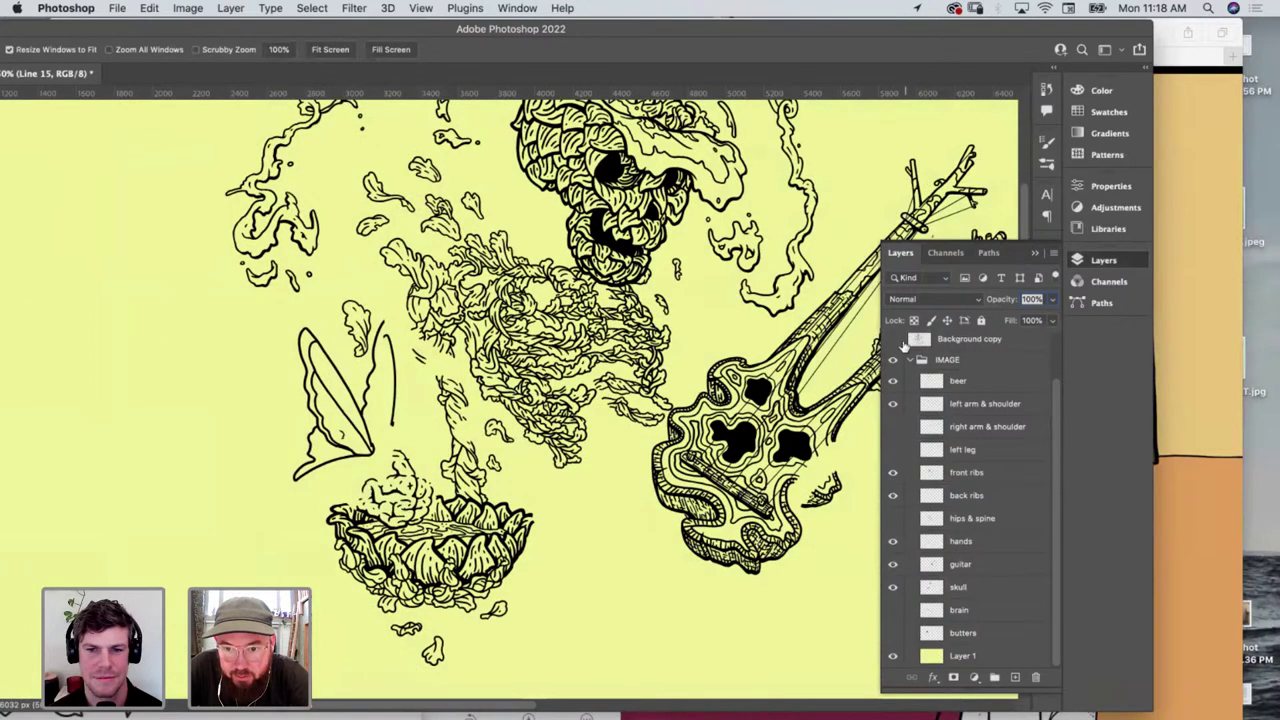
Show the right arm & shoulder, left leg, hips & spine and brain layers in the IMAGE group
{"action": "left_click", "coordinate": [893, 426]}
{"action": "left_click", "coordinate": [894, 451]}
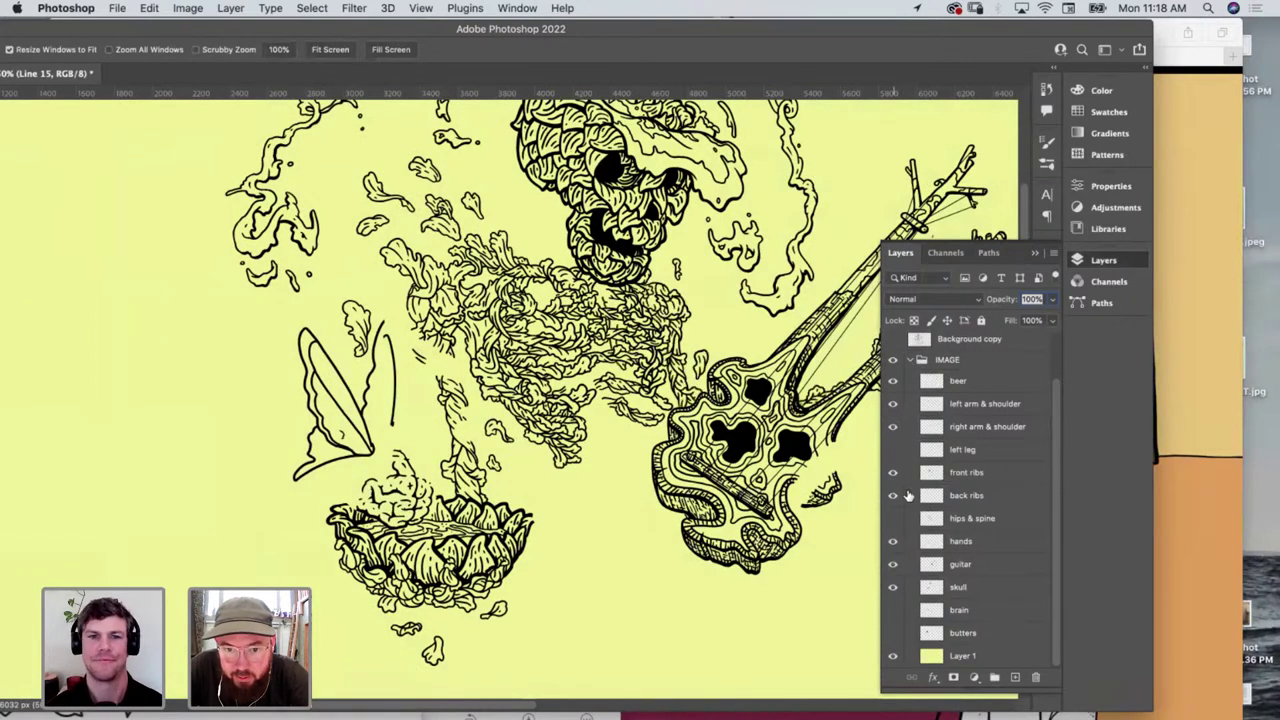
{"action": "left_click", "coordinate": [893, 518]}
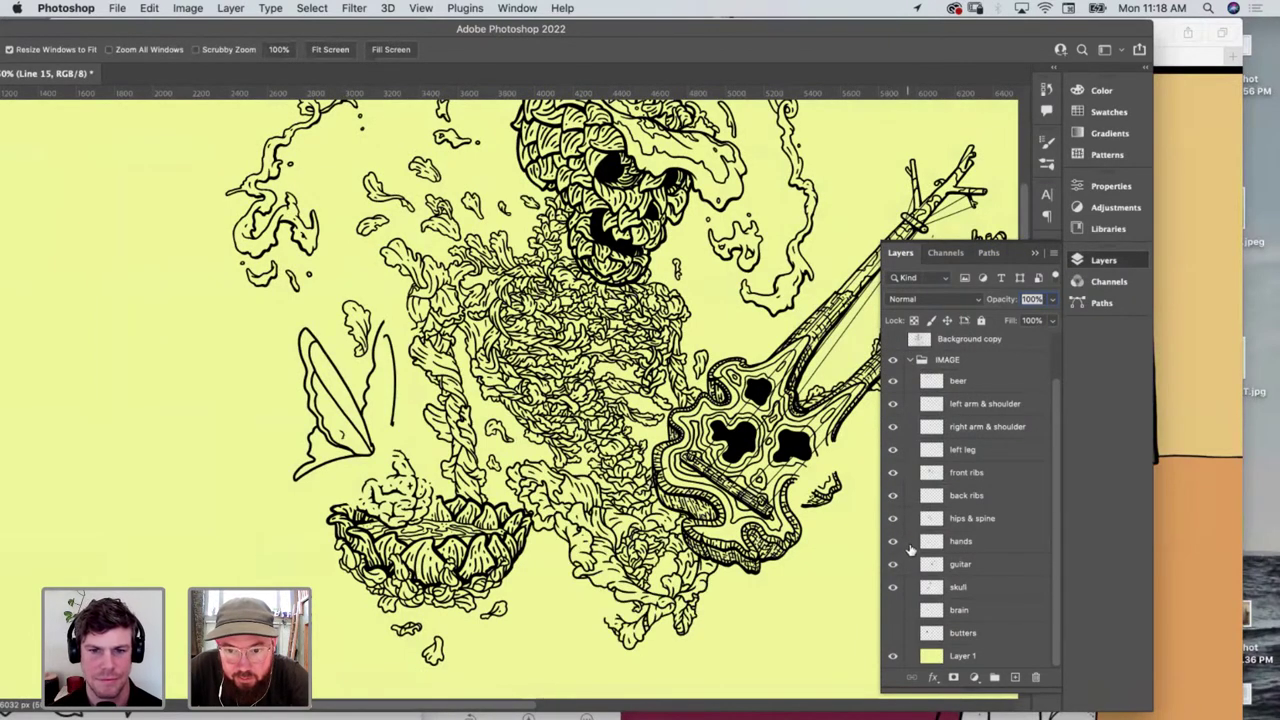
{"action": "left_click", "coordinate": [893, 610]}
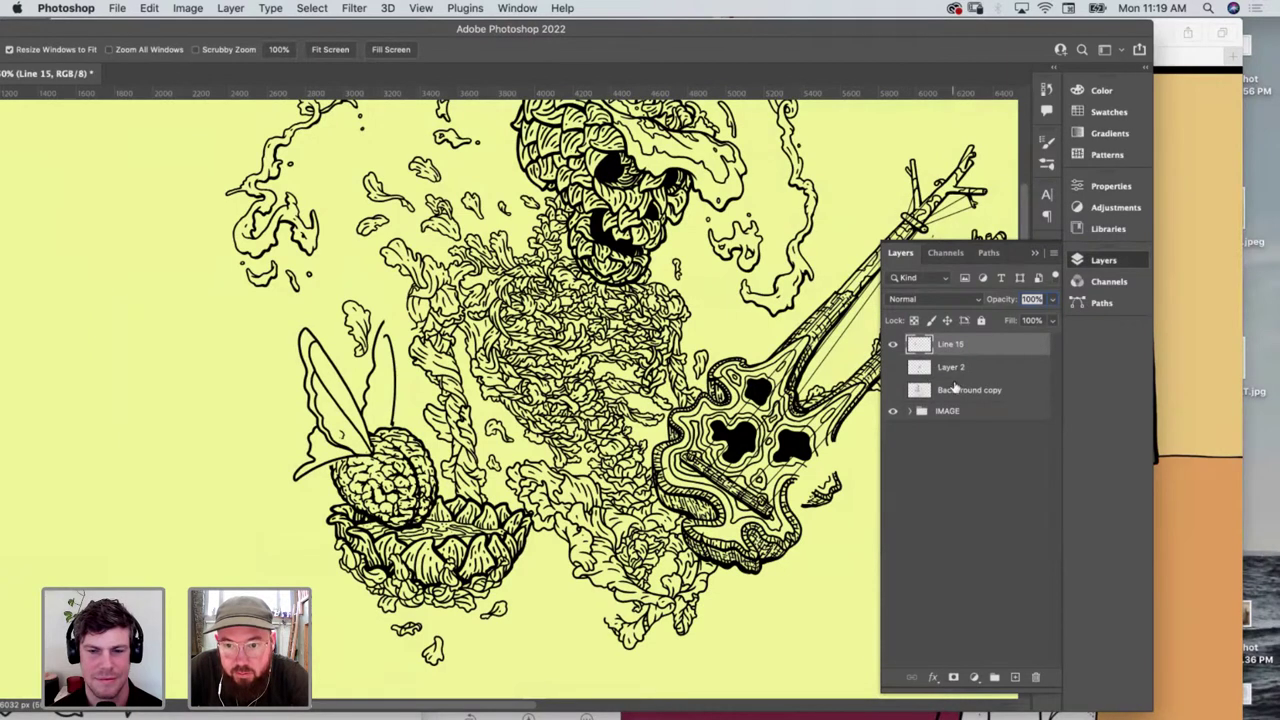
Delete the merged Line 15 layer and show the finished butters layer in the IMAGE group
{"action": "key", "text": "BackSpace"}
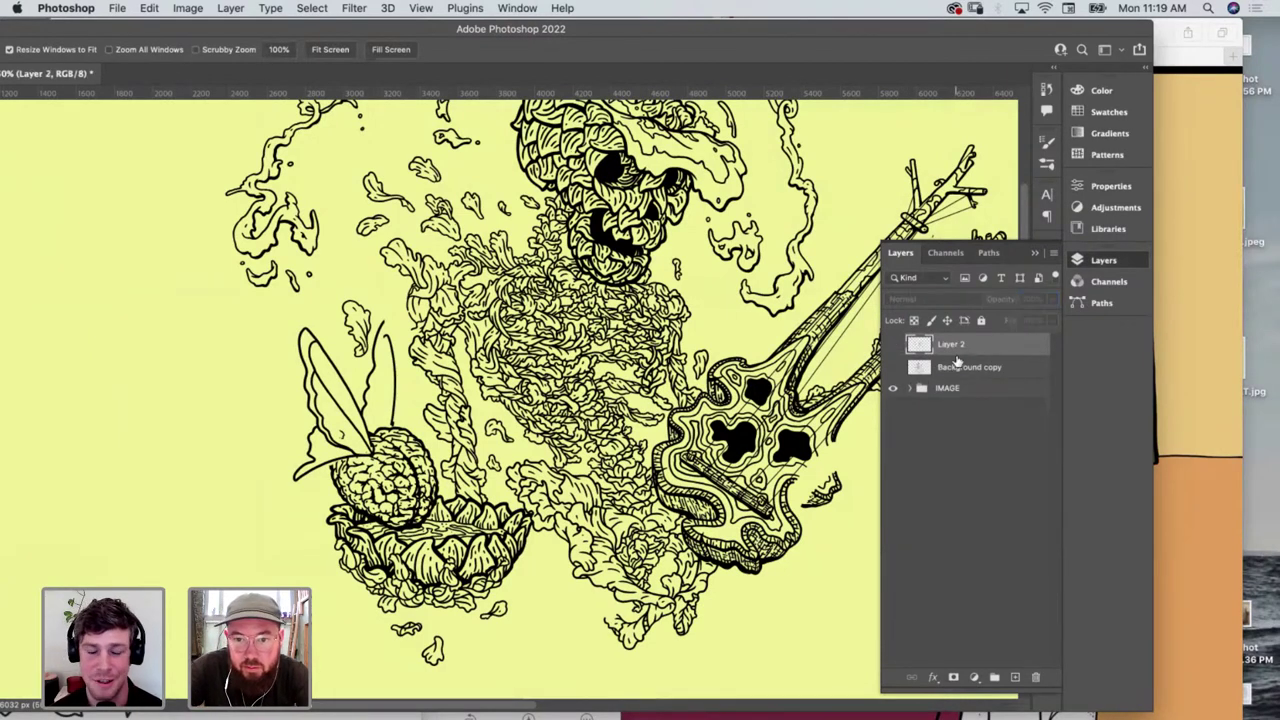
{"action": "left_click", "coordinate": [909, 389]}
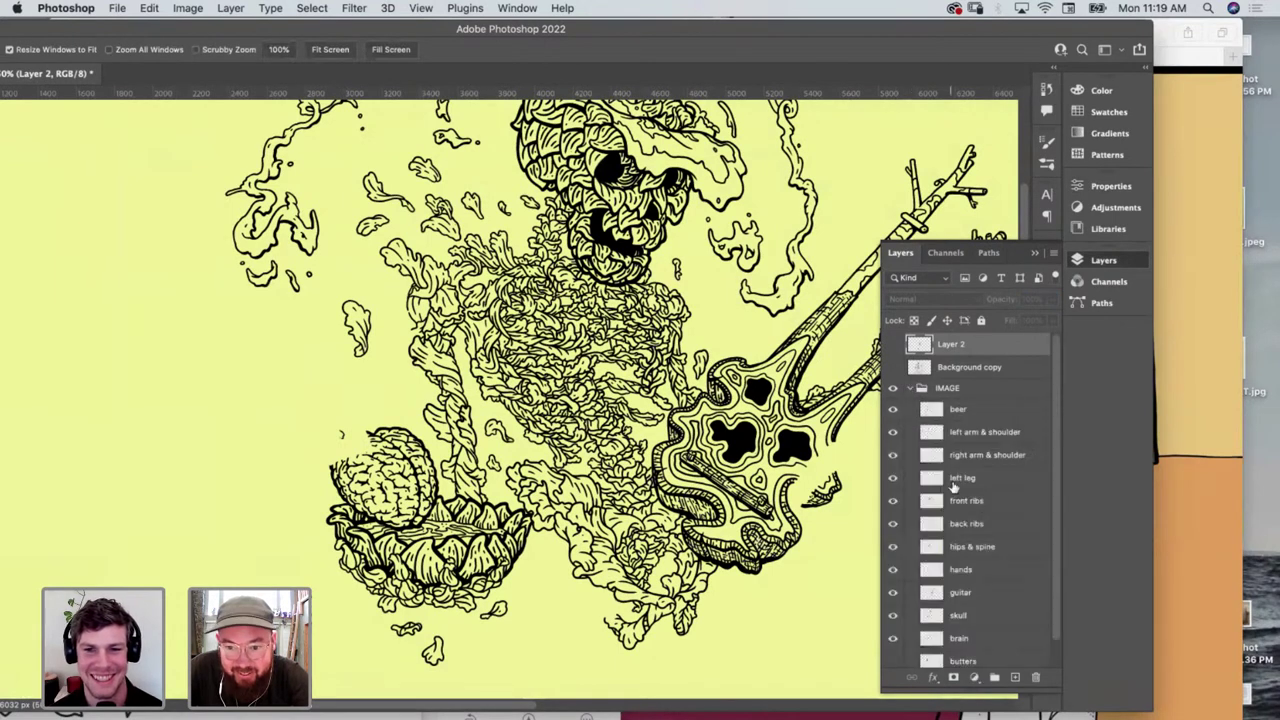
{"action": "left_click", "coordinate": [893, 661]}
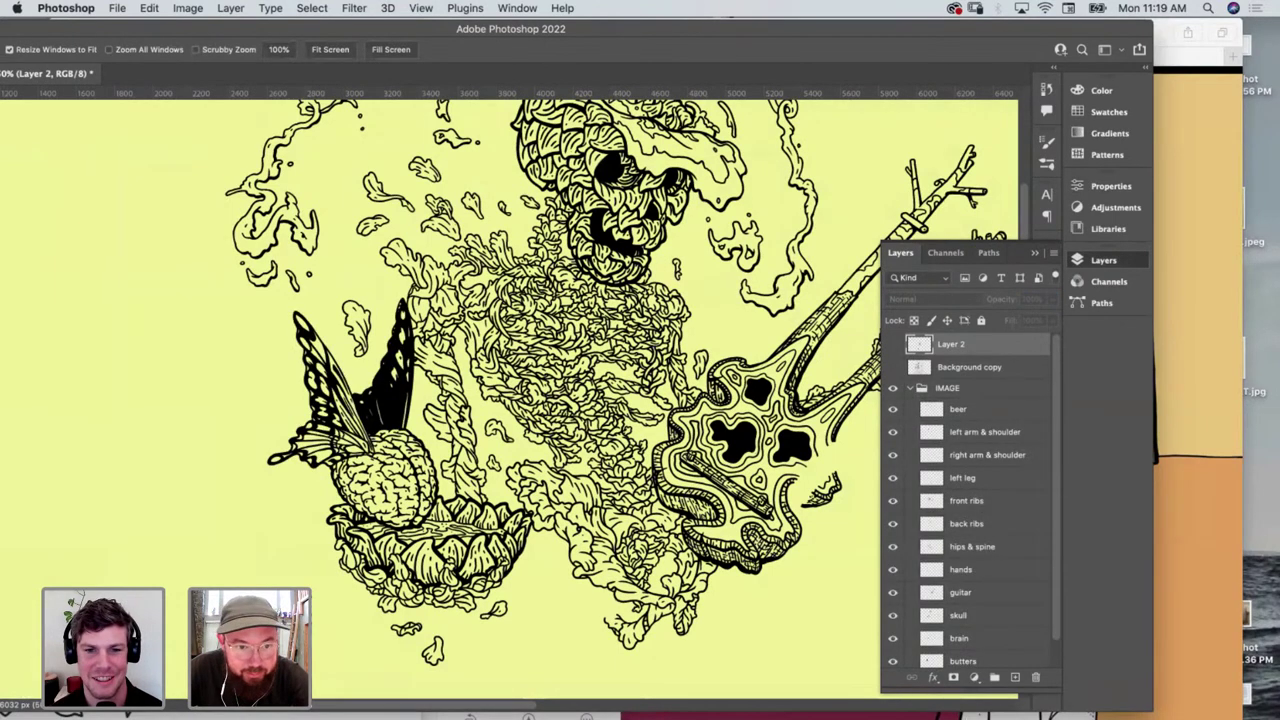
Widen the document window and examine the inked wings, brain, bowl, ribs, hips and guitar up close and as a whole
{"action": "scroll", "coordinate": [530, 437], "scroll_direction": "down", "scroll_amount": 2}
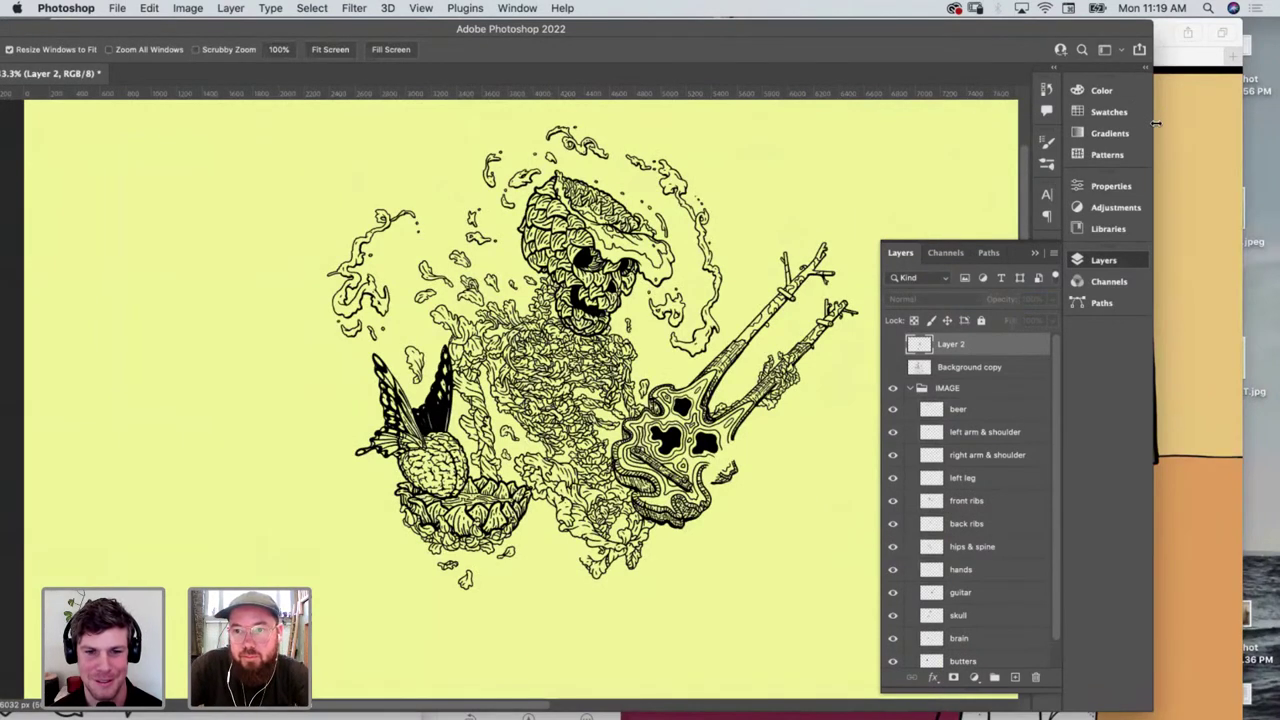
{"action": "left_click_drag", "start_coordinate": [1155, 123], "coordinate": [1278, 123]}
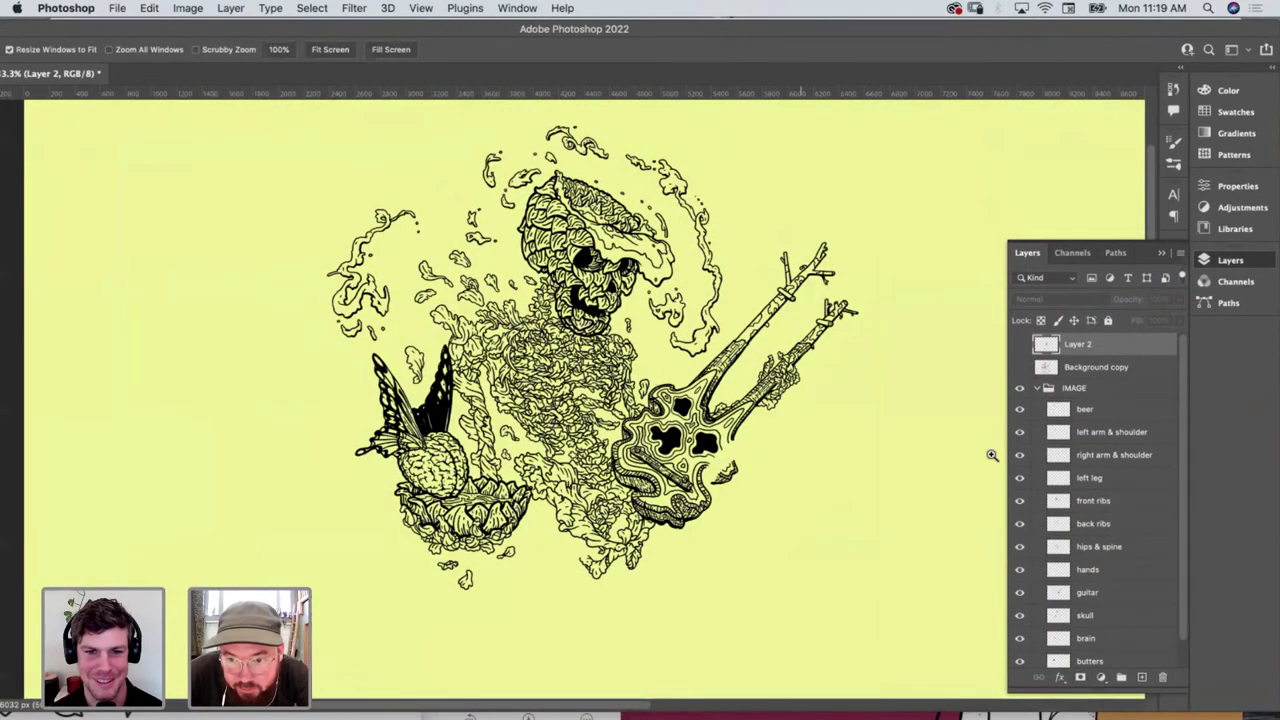
{"action": "left_click", "coordinate": [549, 321]}
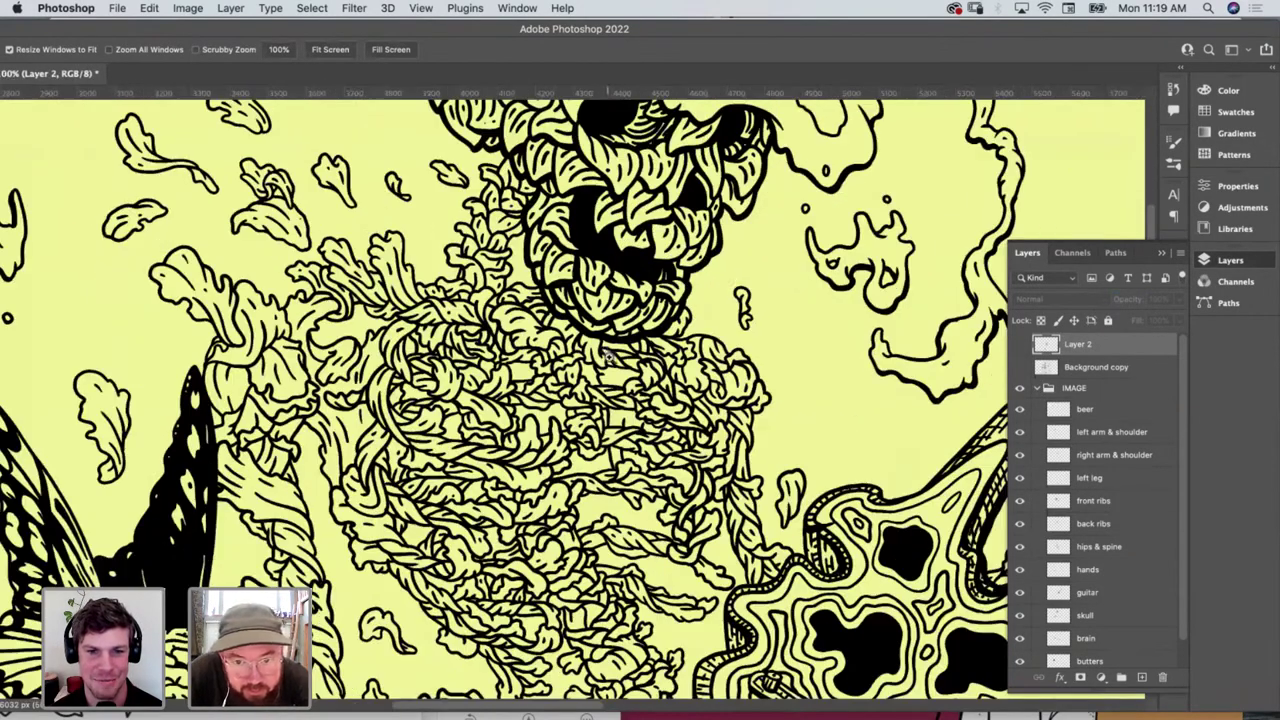
{"action": "left_click", "coordinate": [608, 358]}
{"action": "left_click", "coordinate": [605, 367], "text": "alt"}
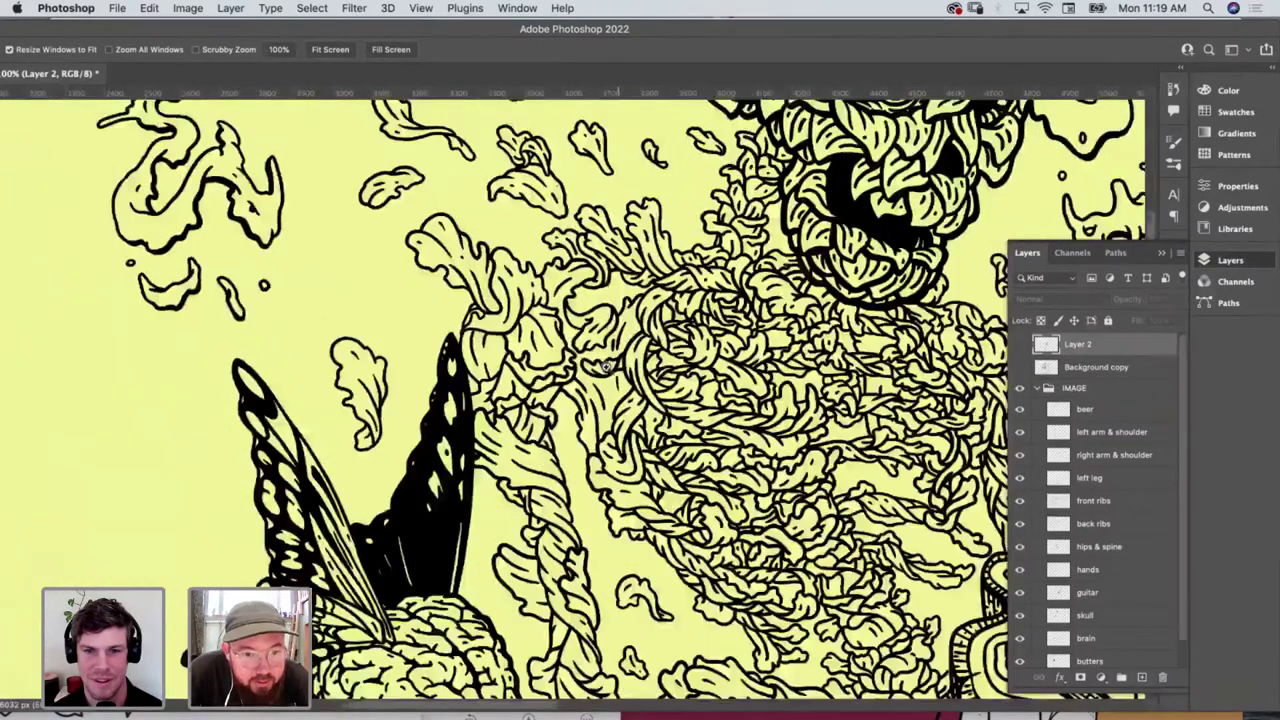
{"action": "scroll", "coordinate": [605, 367], "scroll_direction": "down", "scroll_amount": 10}
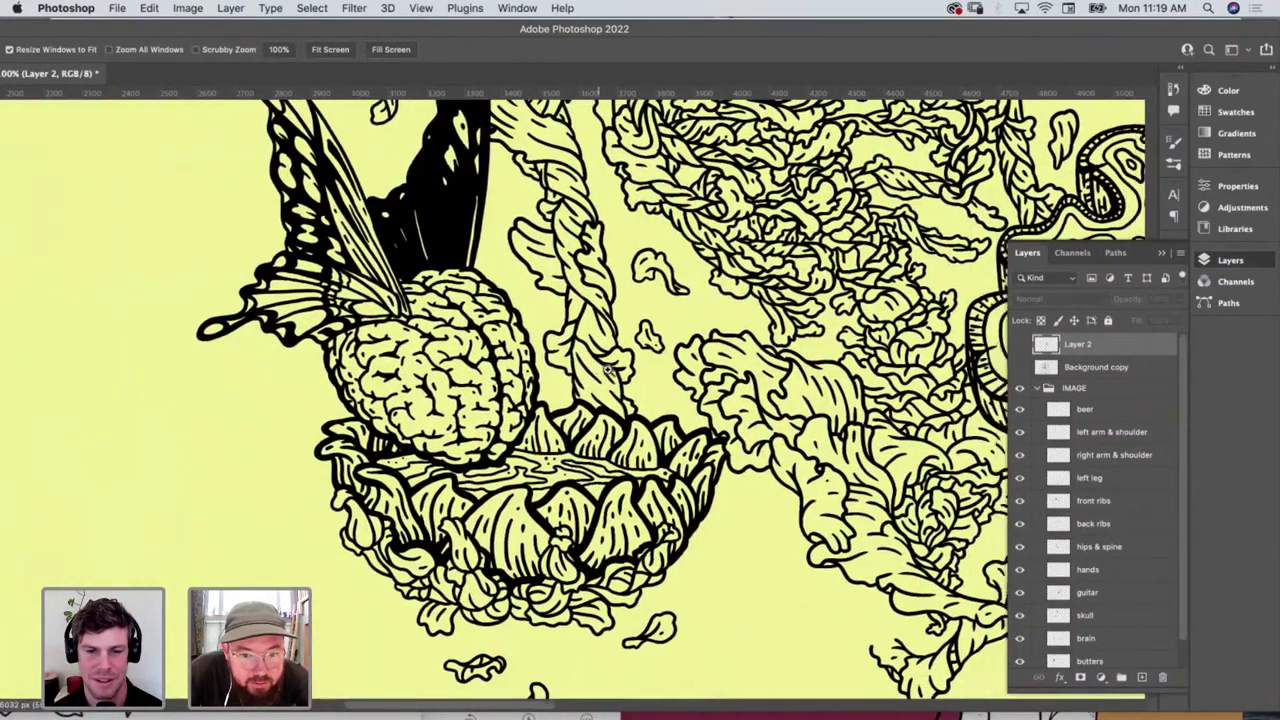
{"action": "scroll", "coordinate": [607, 370], "scroll_direction": "right", "scroll_amount": 8}
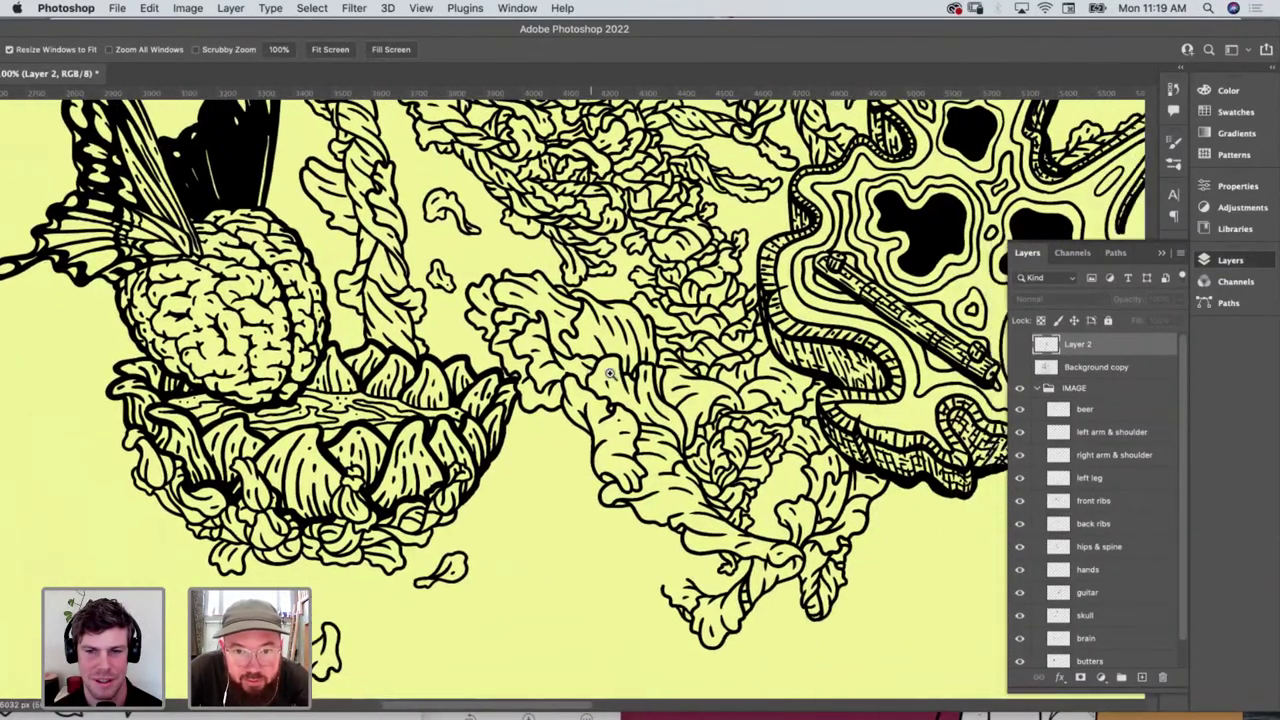
{"action": "scroll", "coordinate": [609, 373], "scroll_direction": "right", "scroll_amount": 8}
{"action": "scroll", "coordinate": [609, 373], "scroll_direction": "up", "scroll_amount": 3}
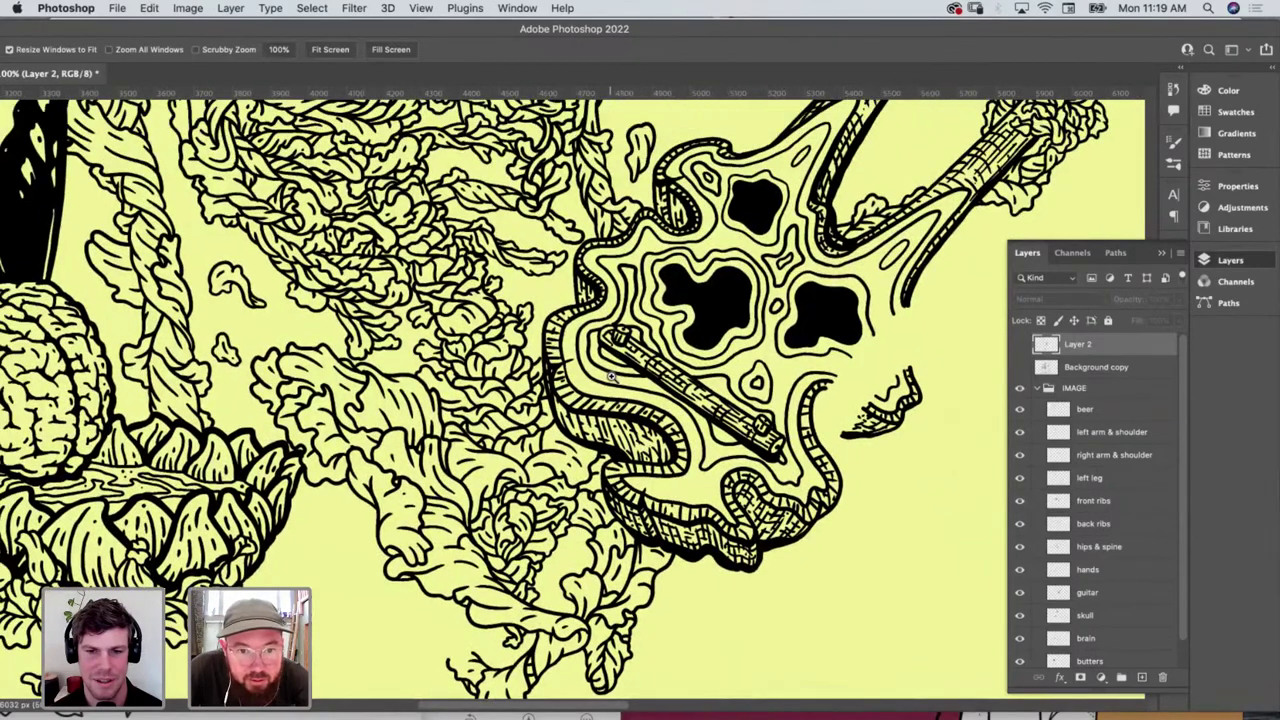
{"action": "scroll", "coordinate": [612, 380], "scroll_direction": "left", "scroll_amount": 3}
{"action": "scroll", "coordinate": [612, 380], "scroll_direction": "up", "scroll_amount": 2}
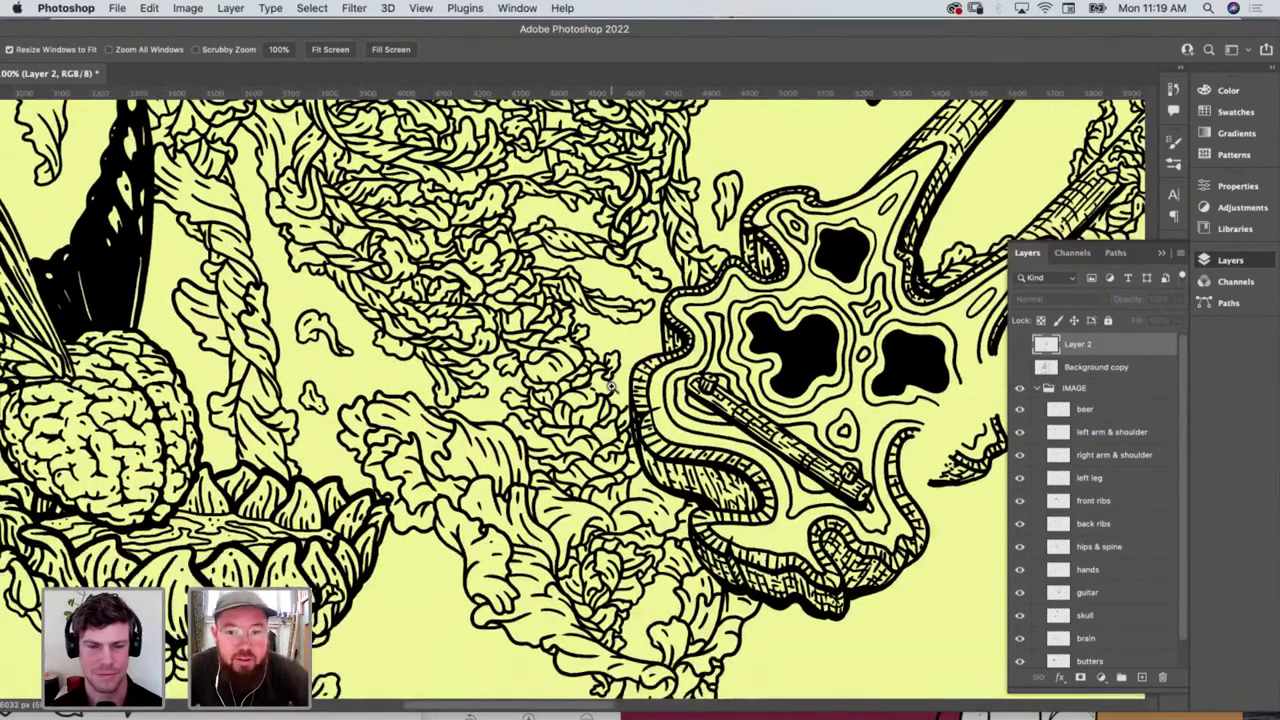
{"action": "scroll", "coordinate": [611, 386], "scroll_direction": "down", "scroll_amount": 5}
{"action": "scroll", "coordinate": [611, 386], "scroll_direction": "left", "scroll_amount": 2}
{"action": "scroll", "coordinate": [600, 370], "scroll_direction": "up", "scroll_amount": 3}
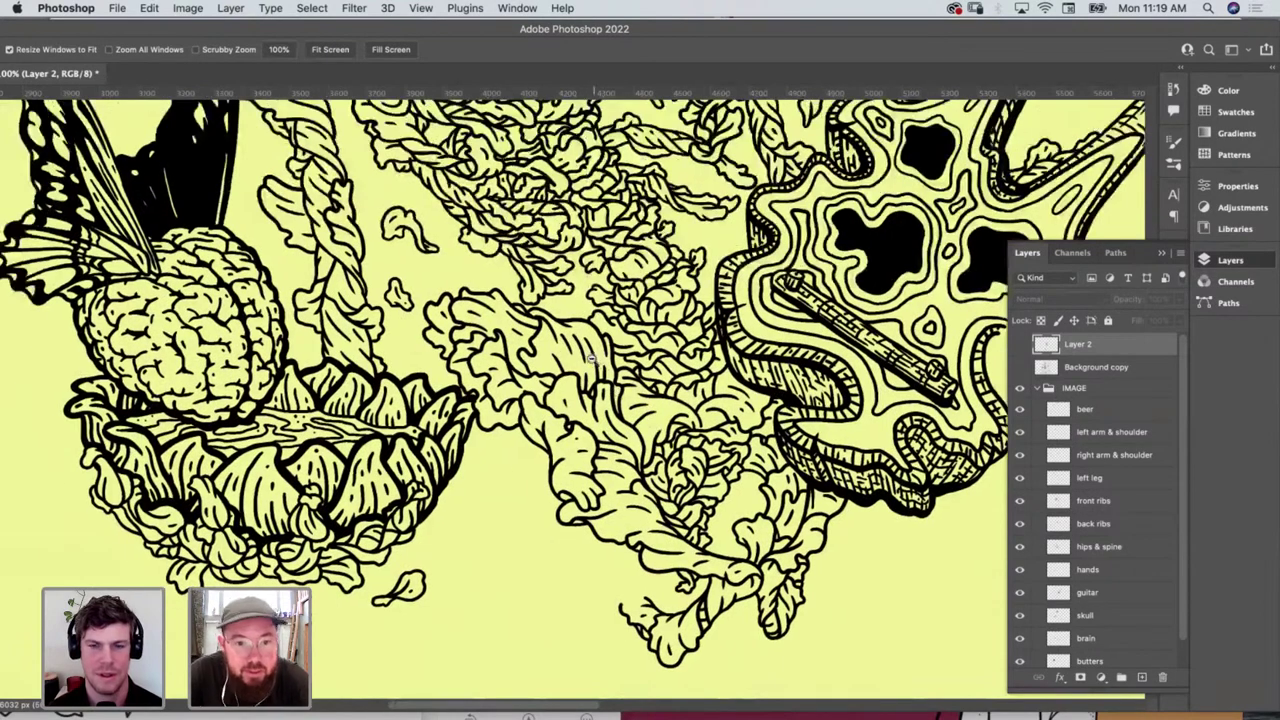
{"action": "scroll", "coordinate": [591, 358], "scroll_direction": "down", "scroll_amount": 6}
{"action": "scroll", "coordinate": [610, 372], "scroll_direction": "up", "scroll_amount": 2}
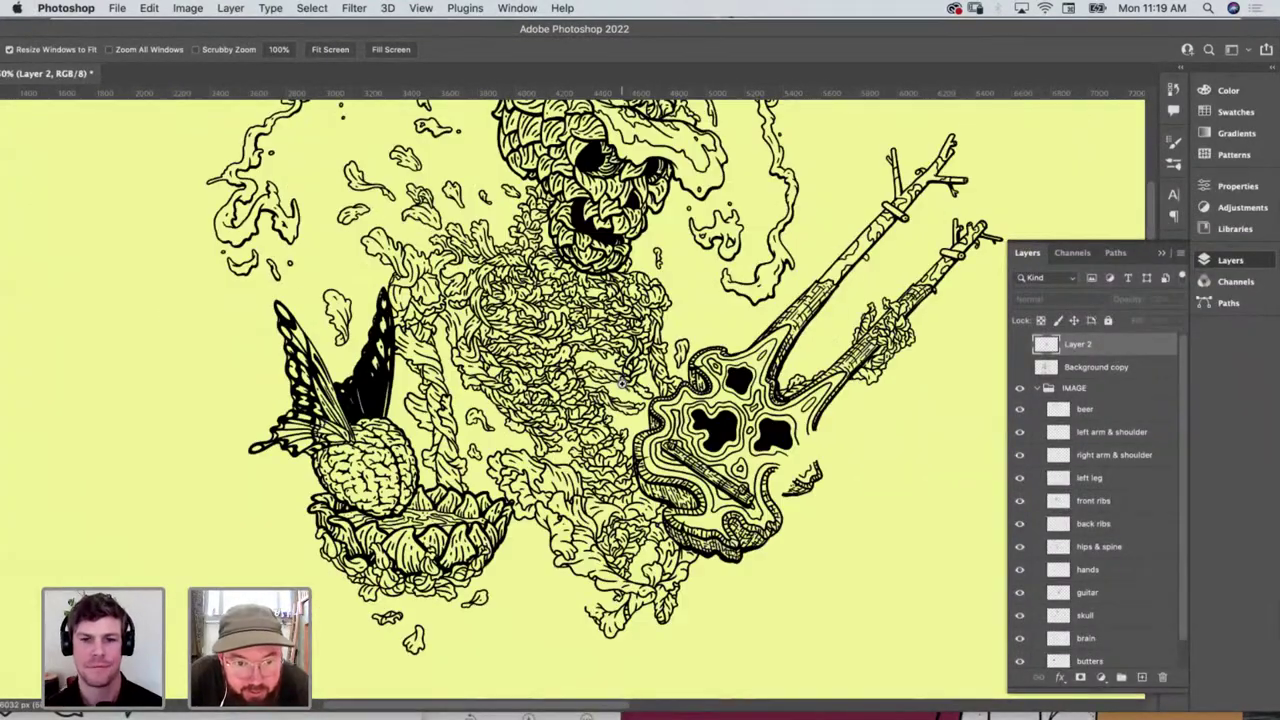
{"action": "scroll", "coordinate": [622, 382], "scroll_direction": "right", "scroll_amount": 3}
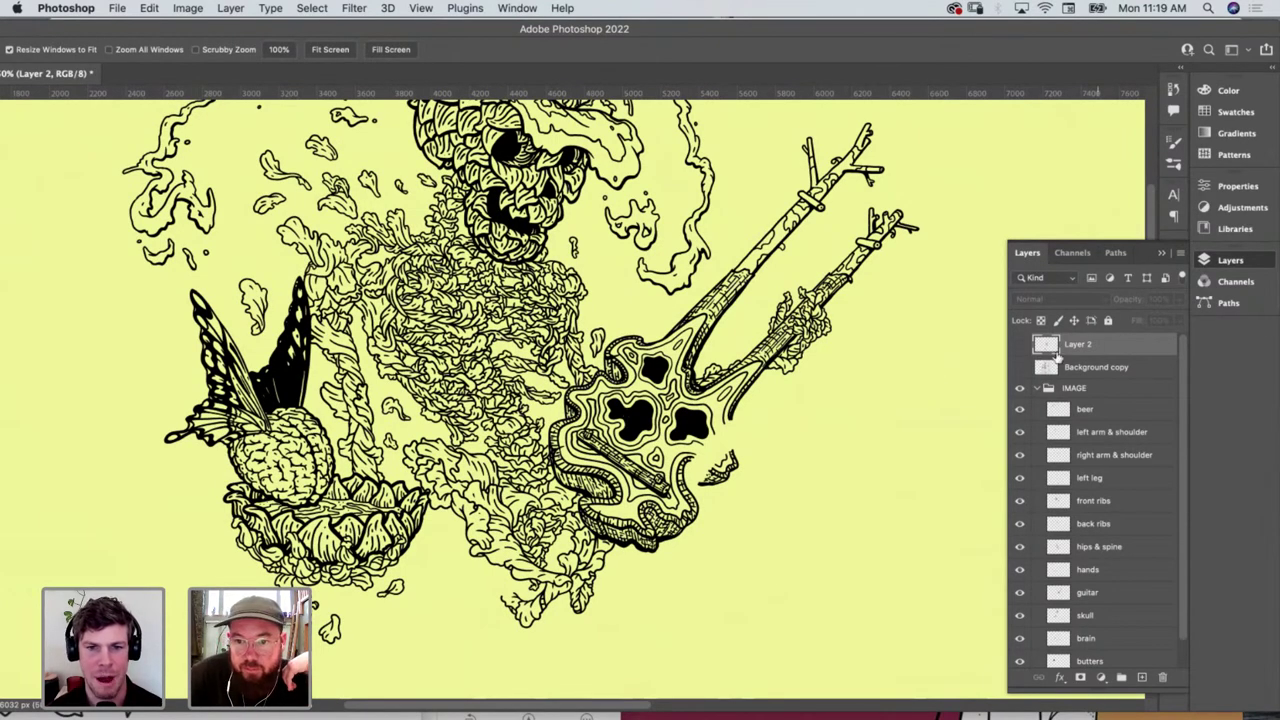
Show the Background copy sketch over the finished inks for comparison and hide it again
{"action": "left_click", "coordinate": [1020, 367]}
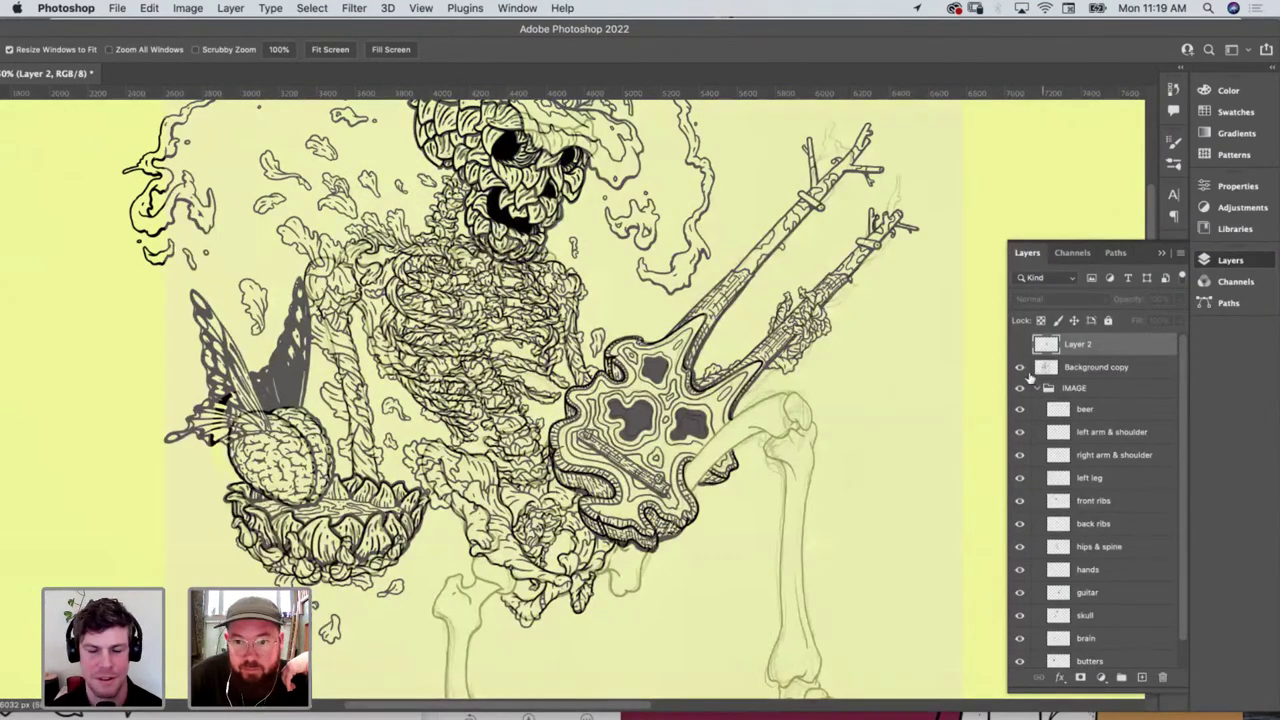
{"action": "left_click", "coordinate": [1020, 367]}
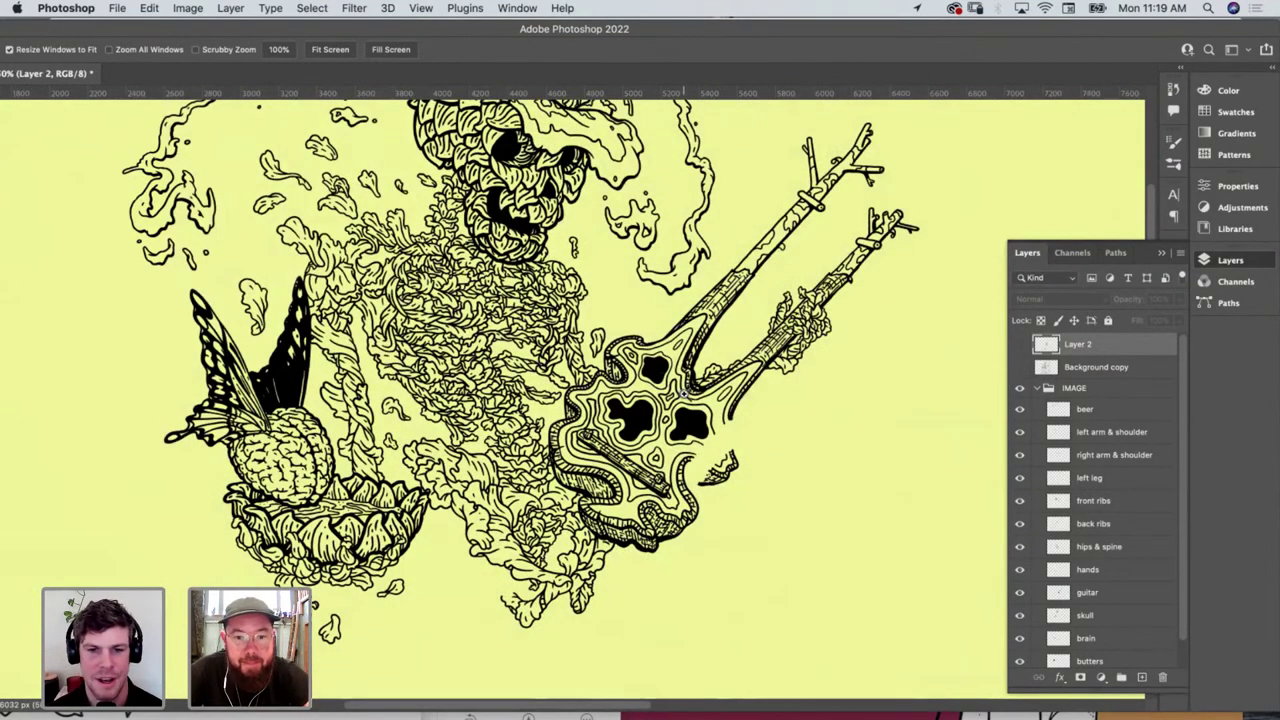
{"action": "scroll", "coordinate": [684, 396], "scroll_direction": "up", "scroll_amount": 2}
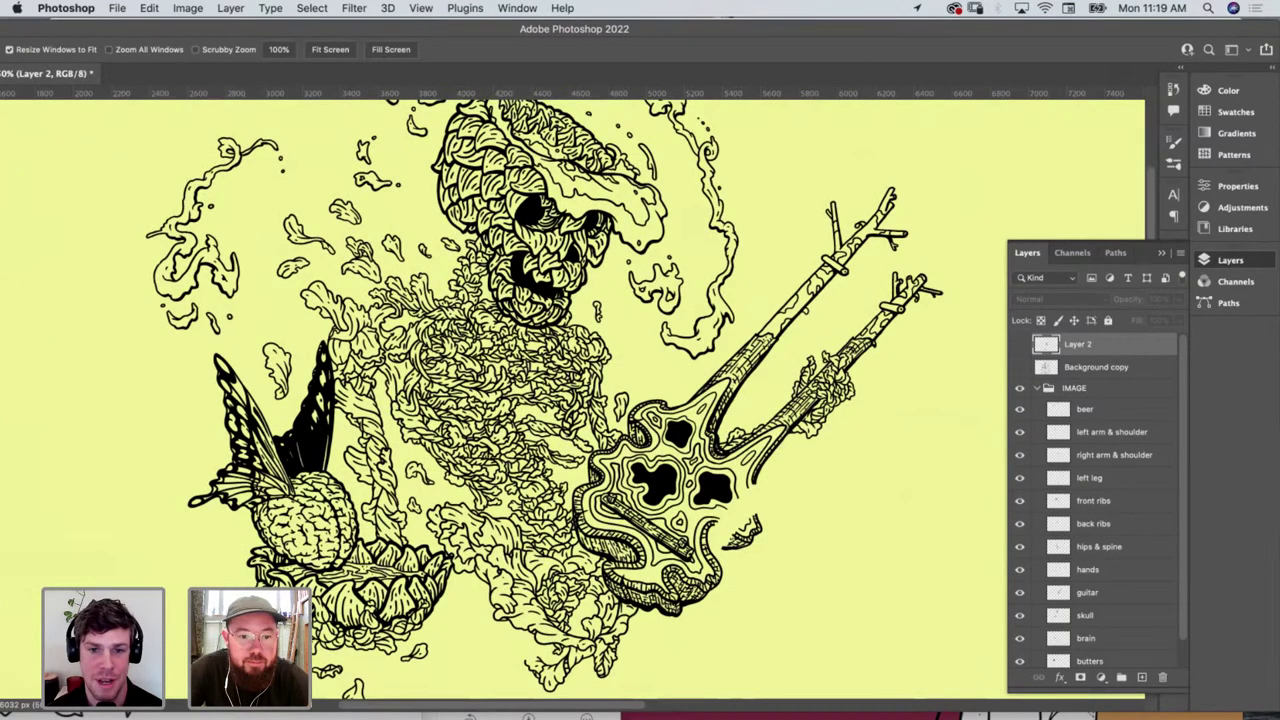
Switch to Preview and close the IMG_0290.jpg butterfly reference photo
{"action": "left_click", "coordinate": [387, 713]}
{"action": "left_click", "coordinate": [12, 32]}
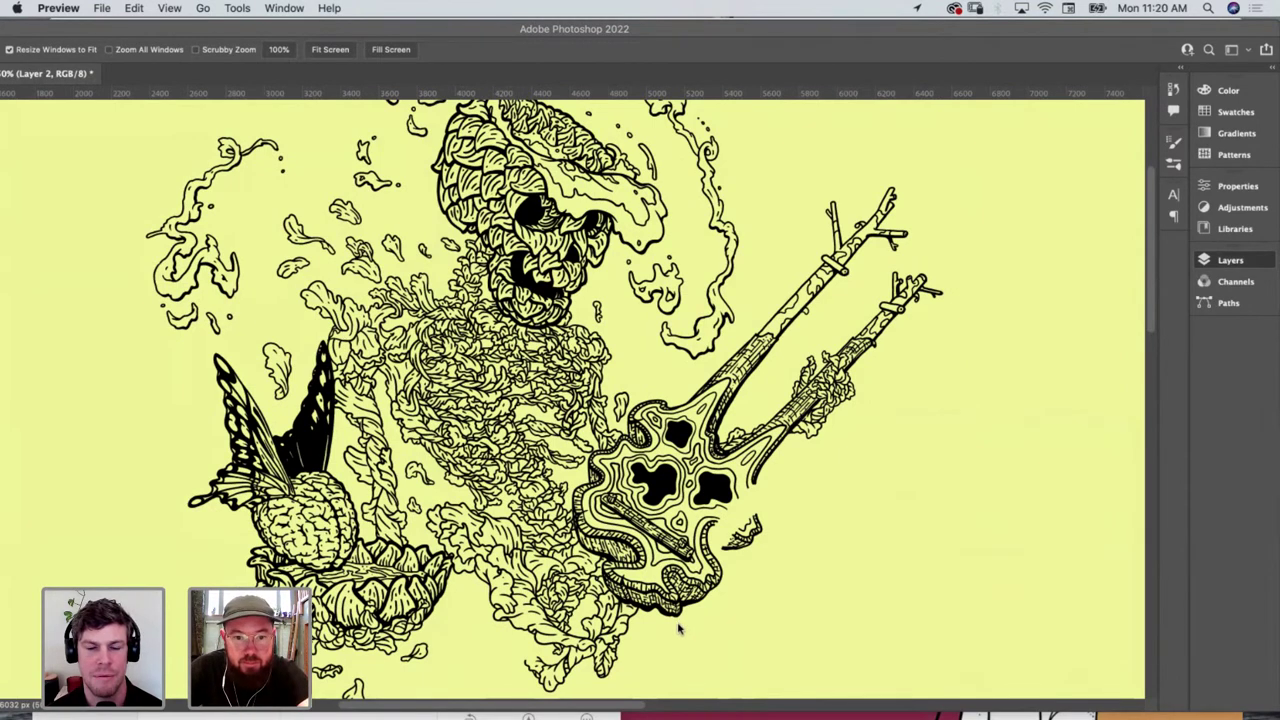
Show the Background copy sketch over the inks and hide the yellow Layer 1 background
{"action": "scroll", "coordinate": [679, 625], "scroll_direction": "up", "scroll_amount": 3}
{"action": "scroll", "coordinate": [679, 625], "scroll_direction": "left", "scroll_amount": 3}
{"action": "scroll", "coordinate": [679, 629], "scroll_direction": "left", "scroll_amount": 3}
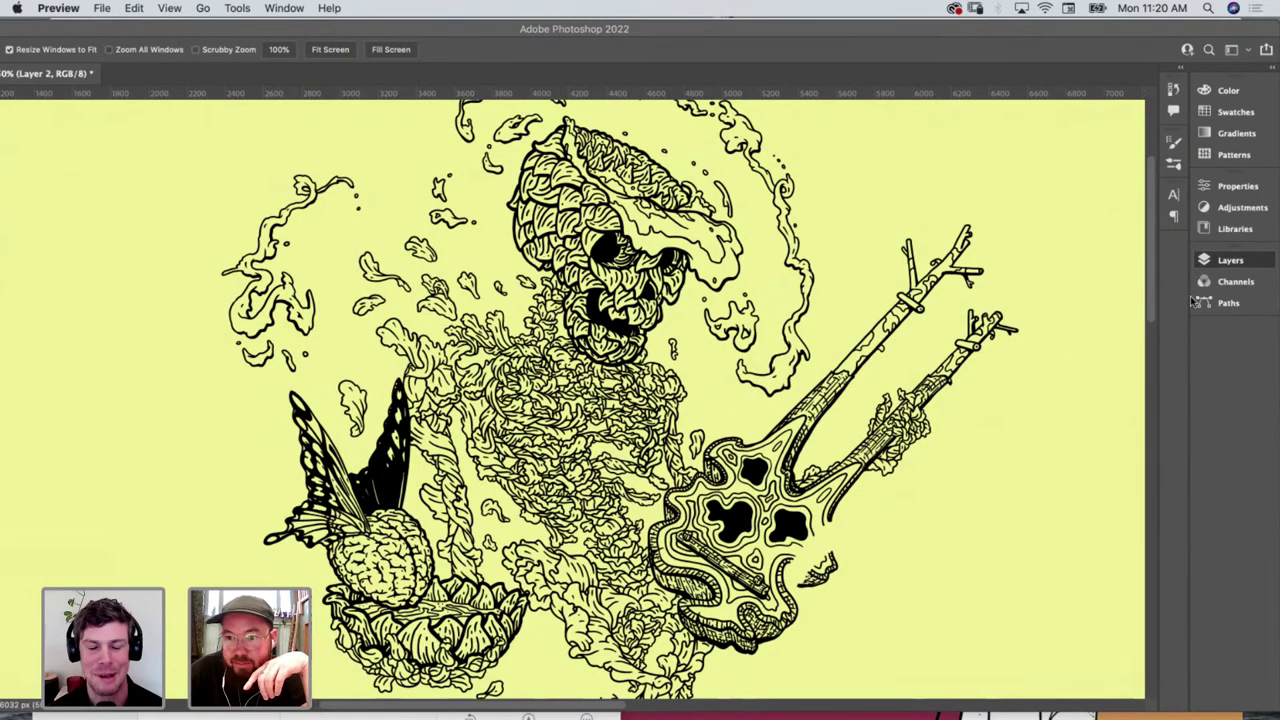
{"action": "left_click", "coordinate": [1211, 263]}
{"action": "left_click", "coordinate": [1020, 367]}
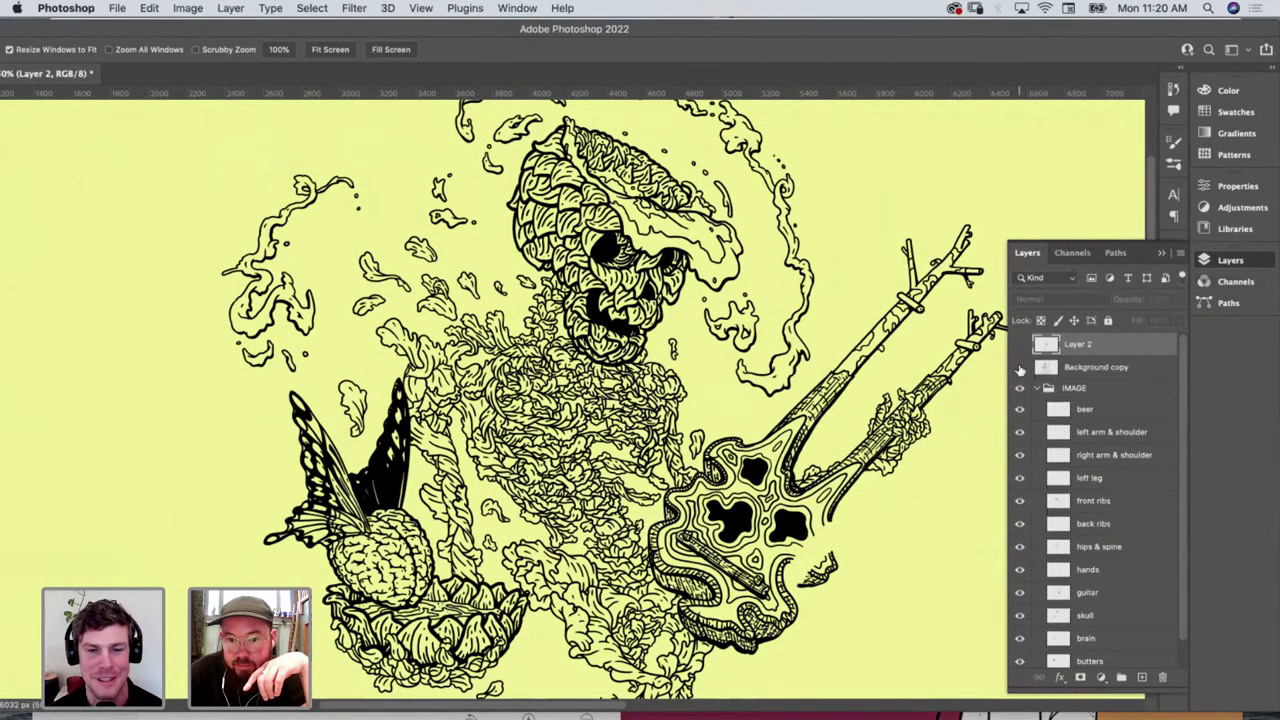
{"action": "scroll", "coordinate": [1090, 485], "scroll_direction": "down", "scroll_amount": 1}
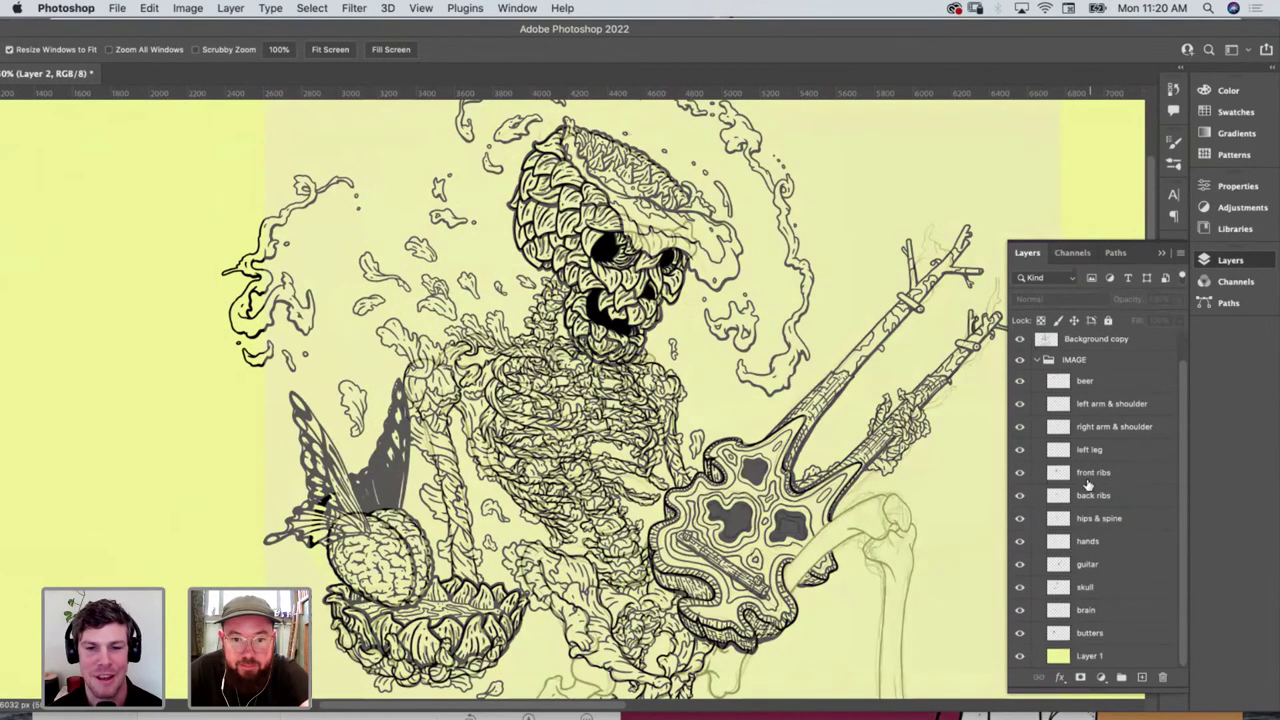
{"action": "left_click", "coordinate": [1020, 658]}
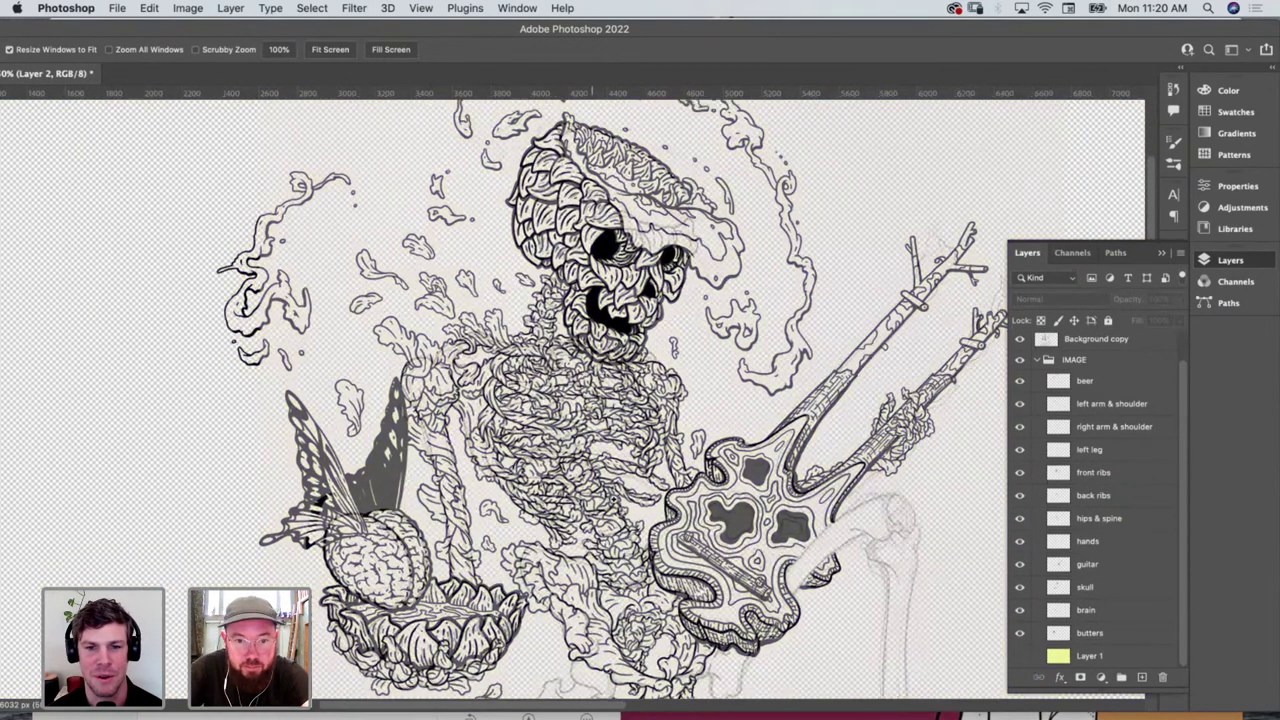
Add a new layer at the top of the stack, test a brush stroke above the sketched foot, and undo it
{"action": "left_click_drag", "start_coordinate": [630, 519], "coordinate": [636, 534]}
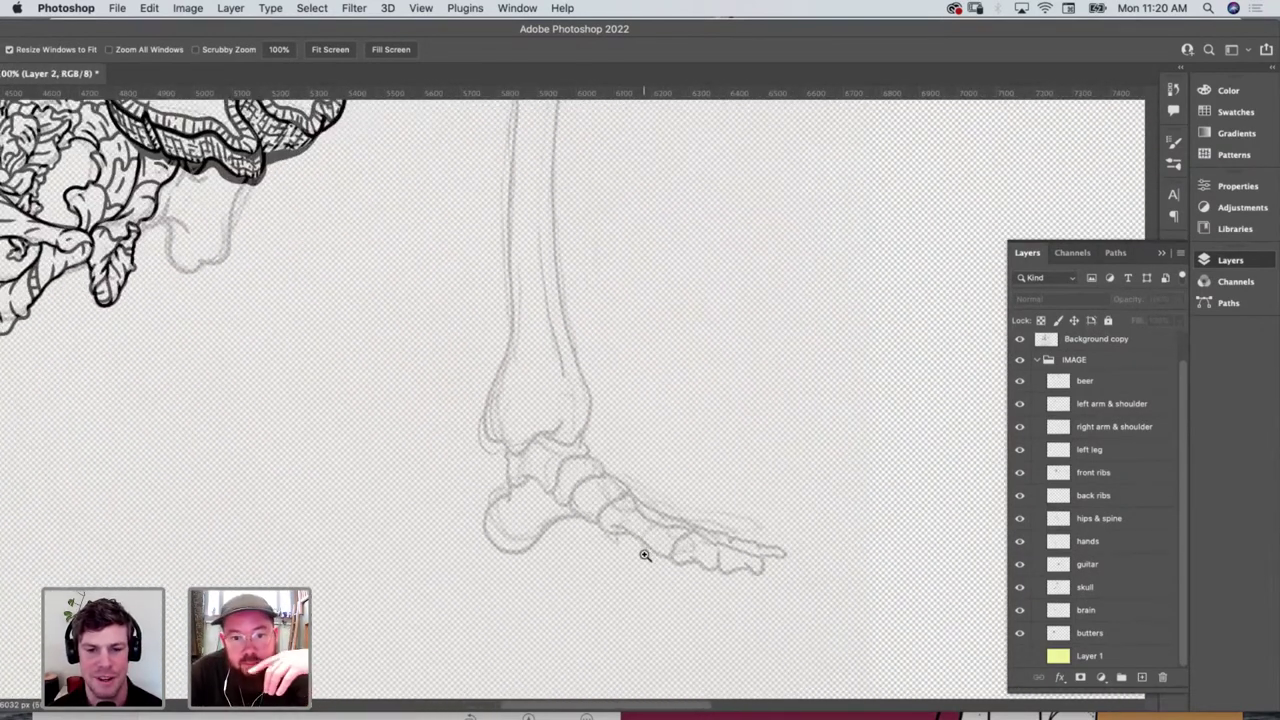
{"action": "key", "text": "b"}
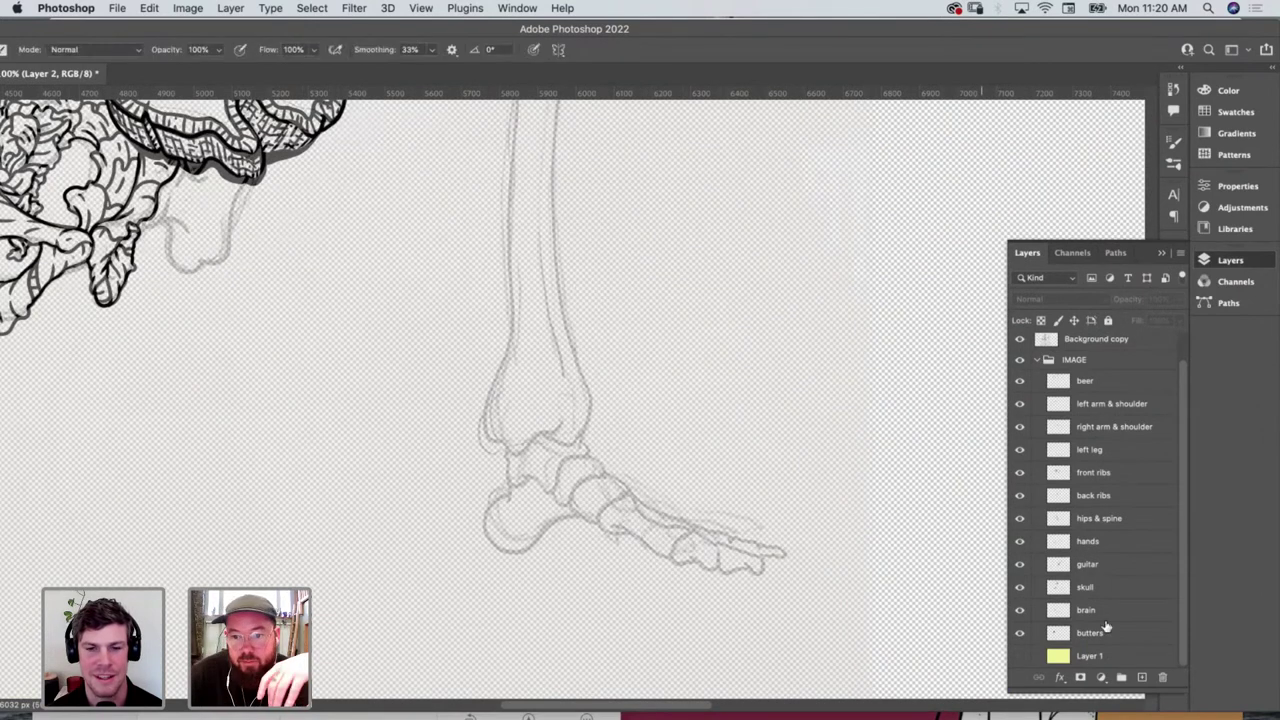
{"action": "left_click", "coordinate": [1141, 678]}
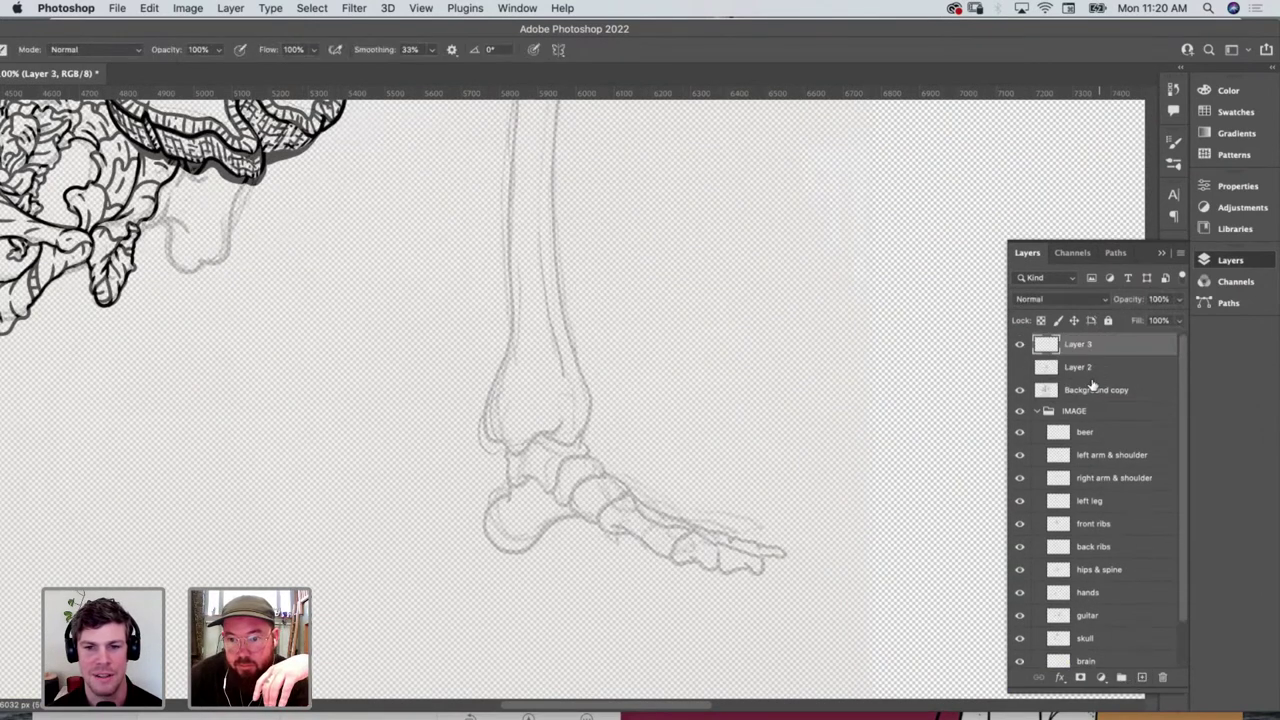
{"action": "mouse_move", "coordinate": [624, 485]}
{"action": "left_mouse_down"}
{"action": "mouse_move", "coordinate": [636, 460]}
{"action": "mouse_move", "coordinate": [755, 468]}
{"action": "left_mouse_up"}
{"action": "key", "text": "ctrl+z"}
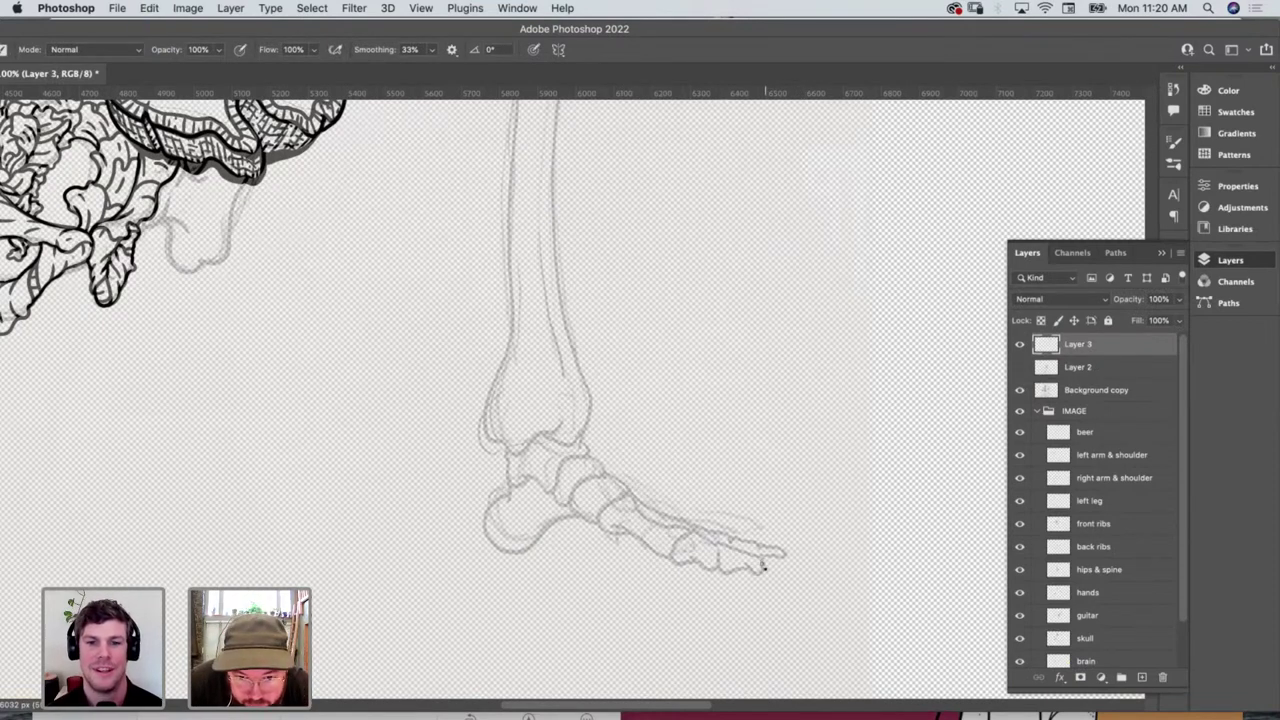
Ink the upper contours of the sketched foot's toe bones and the back of its heel with smooth, continuous brush strokes
{"action": "left_click_drag", "start_coordinate": [762, 566], "coordinate": [613, 498]}
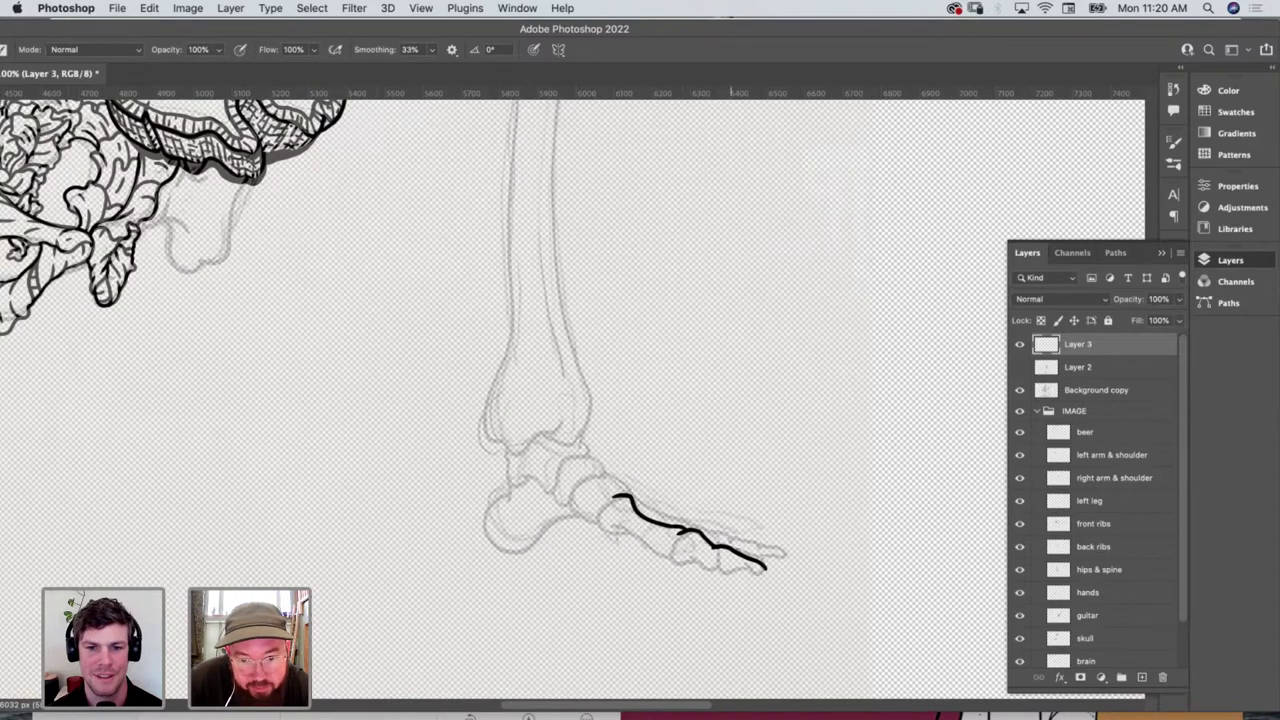
{"action": "mouse_move", "coordinate": [702, 529]}
{"action": "left_mouse_down"}
{"action": "mouse_move", "coordinate": [786, 552]}
{"action": "mouse_move", "coordinate": [762, 558]}
{"action": "left_mouse_up"}
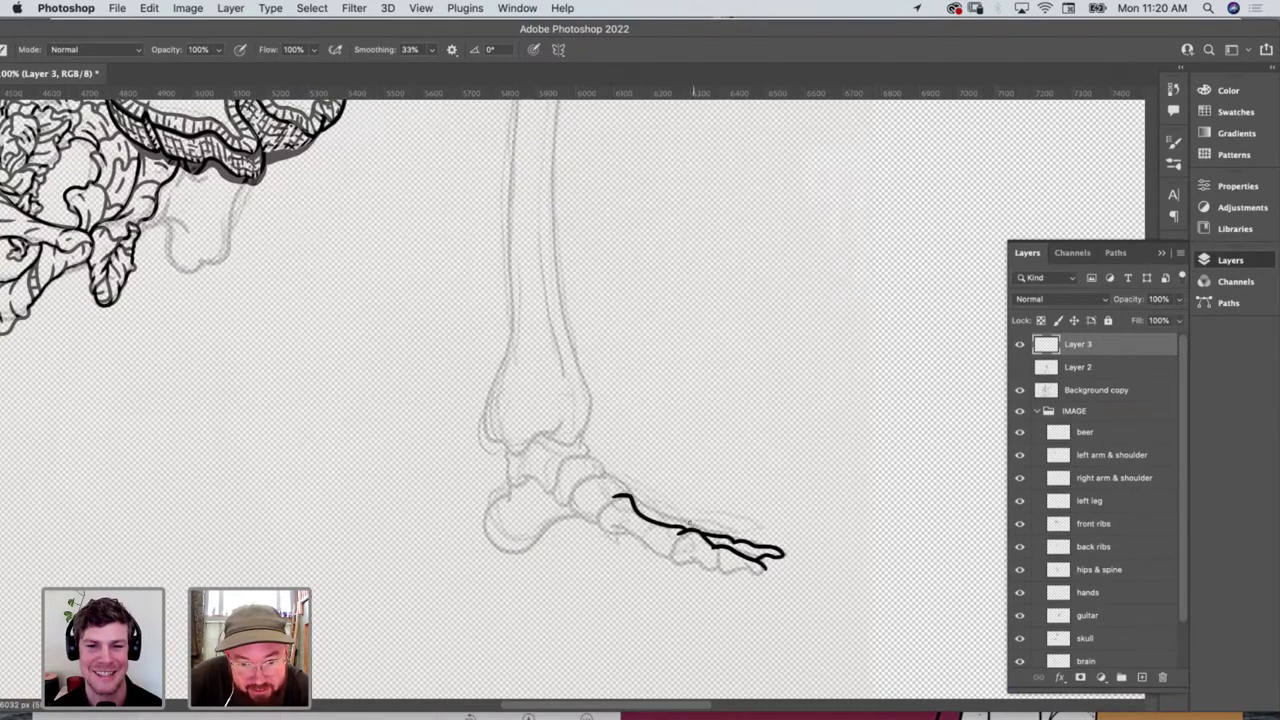
{"action": "left_click_drag", "start_coordinate": [694, 526], "coordinate": [634, 498]}
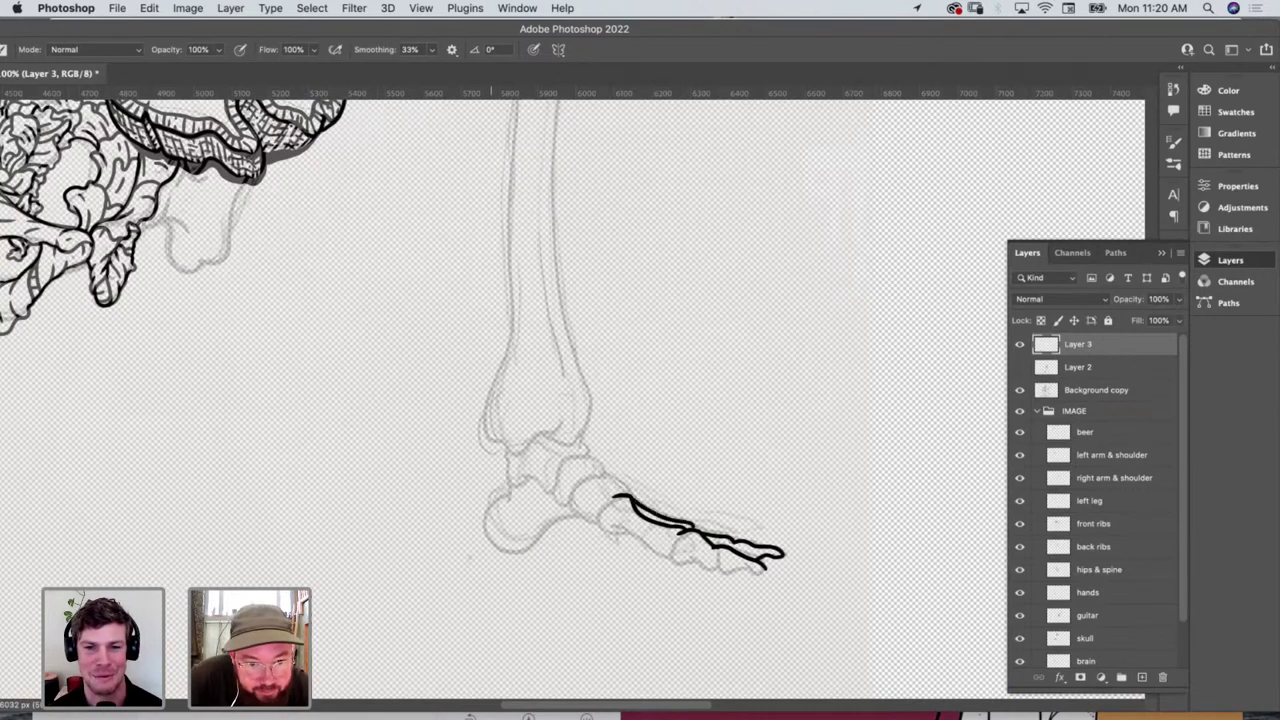
{"action": "mouse_move", "coordinate": [473, 527]}
{"action": "left_mouse_down"}
{"action": "mouse_move", "coordinate": [506, 494]}
{"action": "mouse_move", "coordinate": [510, 468]}
{"action": "left_mouse_up"}
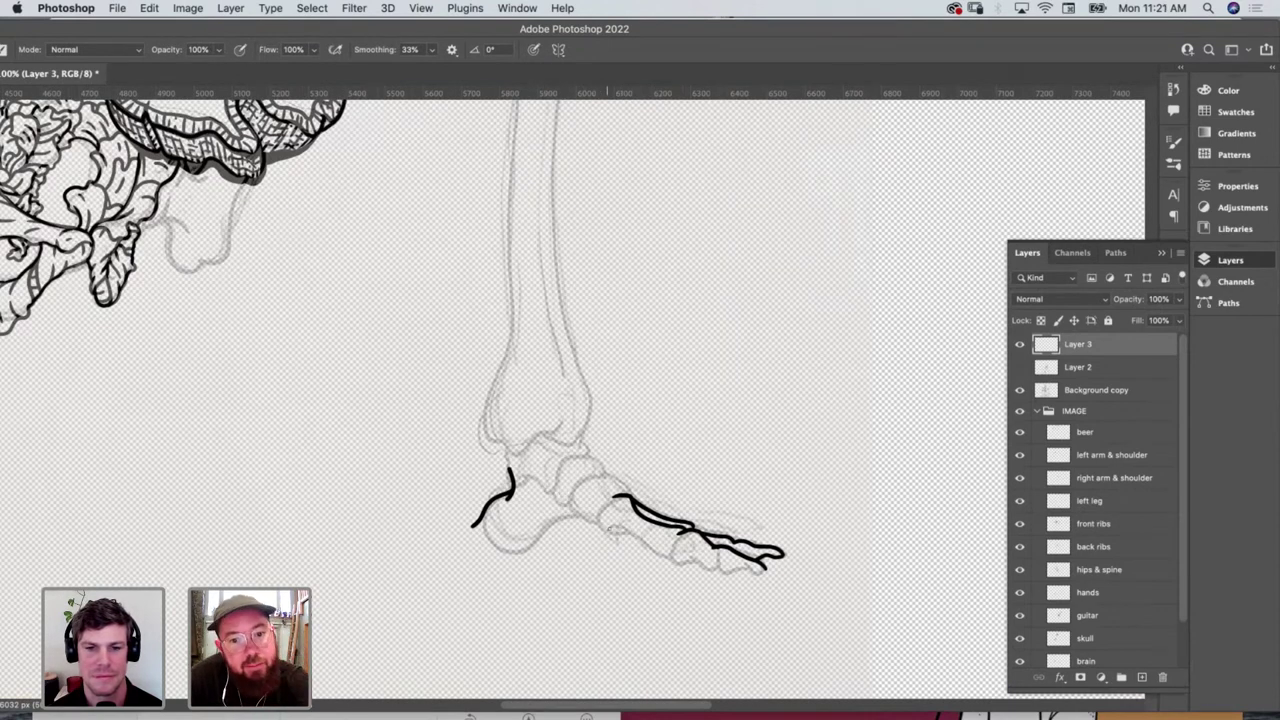
Undo the heel line and the toe strokes, keeping only the first short stroke at the toe tip
{"action": "key", "text": "super+z"}
{"action": "key", "text": "super+z"}
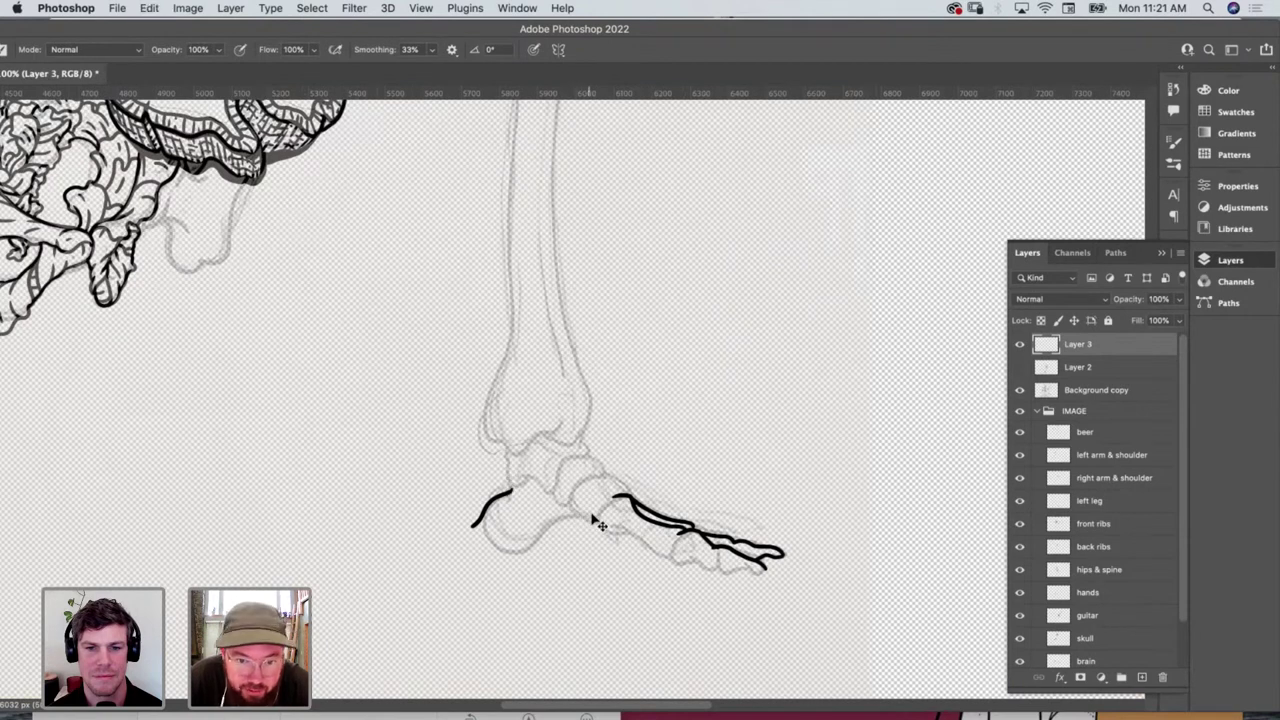
{"action": "key", "text": "super+z"}
{"action": "key", "text": "super+z"}
{"action": "key", "text": "super+z"}
{"action": "key", "text": "super+z"}
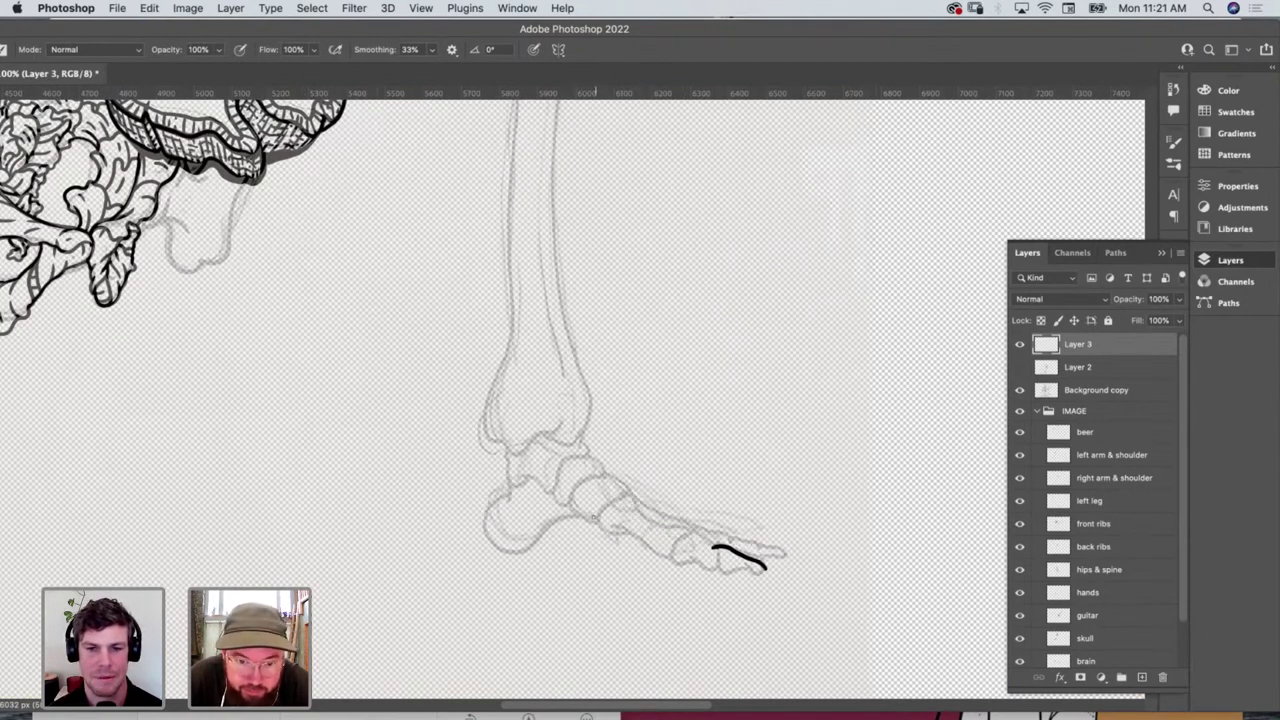
Ink the back of the heel and the top of the toes with short, broken brush strokes
{"action": "left_click_drag", "start_coordinate": [472, 518], "coordinate": [500, 489]}
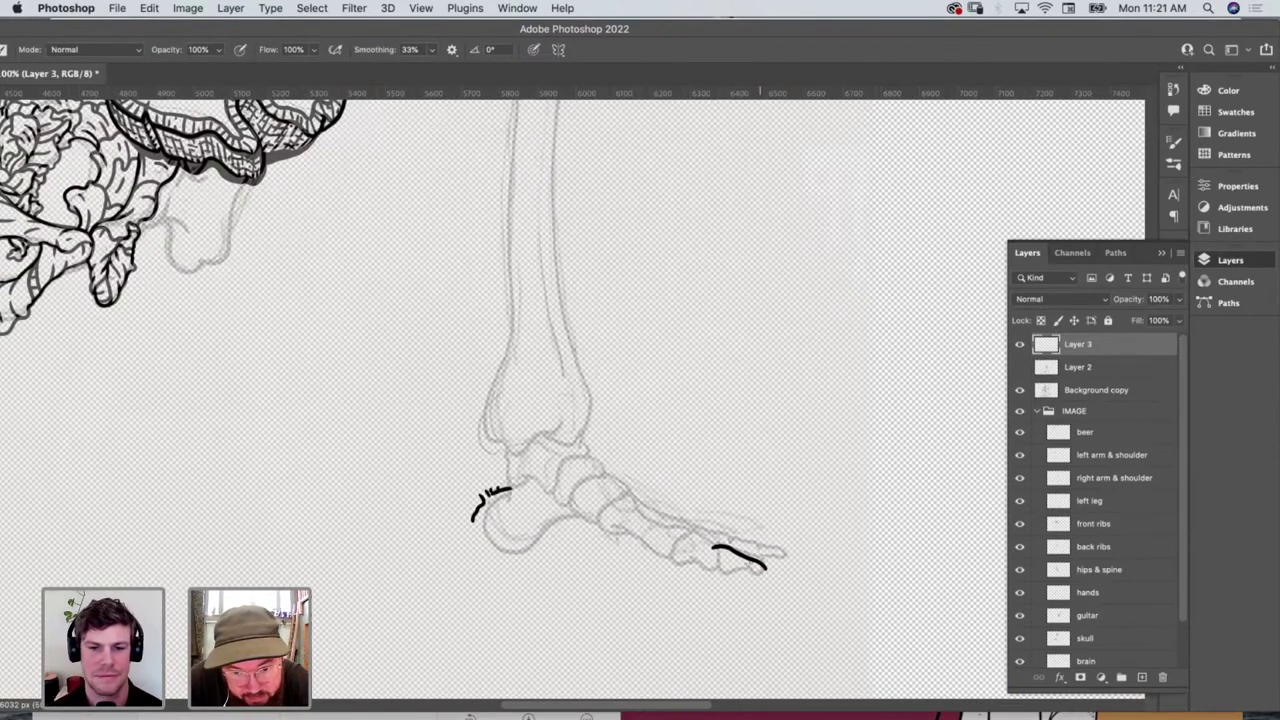
{"action": "mouse_move", "coordinate": [766, 566]}
{"action": "left_mouse_down"}
{"action": "mouse_move", "coordinate": [782, 556]}
{"action": "mouse_move", "coordinate": [720, 534]}
{"action": "left_mouse_up"}
{"action": "left_click_drag", "start_coordinate": [712, 525], "coordinate": [715, 532]}
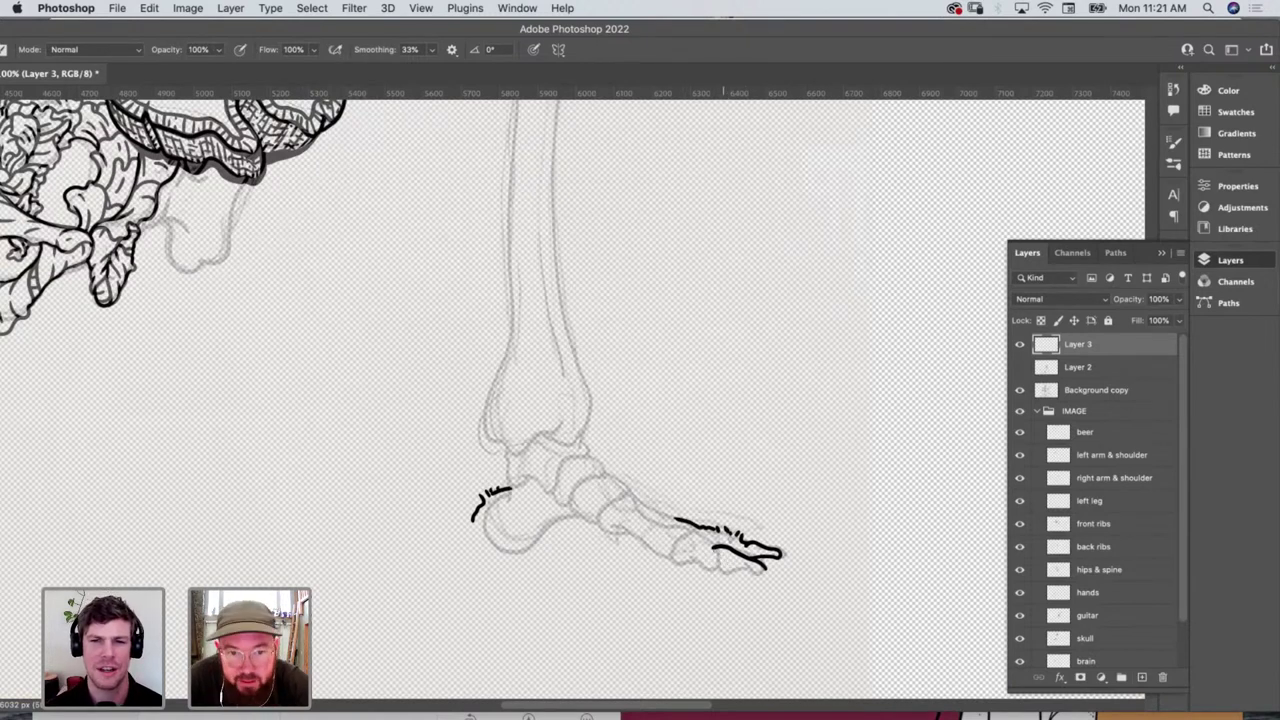
Examine the other leg's sketched bones from the hip and thigh down through the knee to the ankle
{"action": "scroll", "coordinate": [573, 400], "scroll_direction": "left", "scroll_amount": 10}
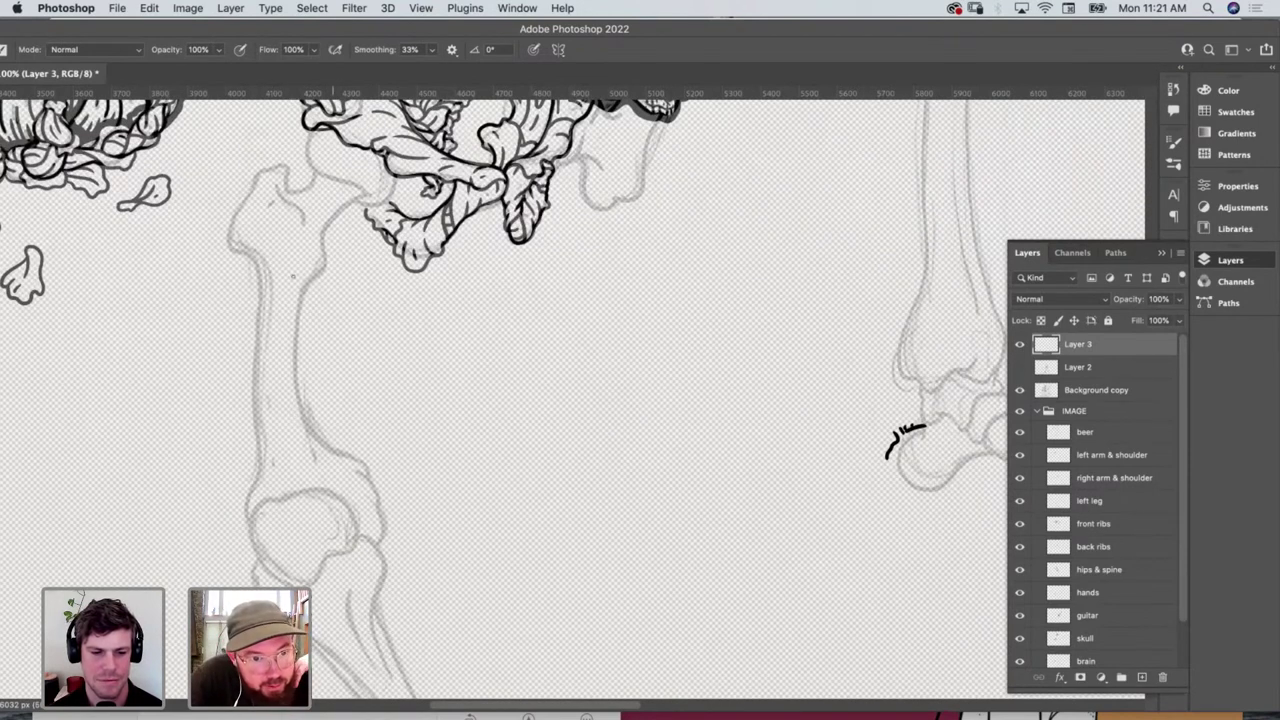
{"action": "scroll", "coordinate": [318, 310], "scroll_direction": "up", "scroll_amount": 4}
{"action": "scroll", "coordinate": [318, 310], "scroll_direction": "left", "scroll_amount": 2}
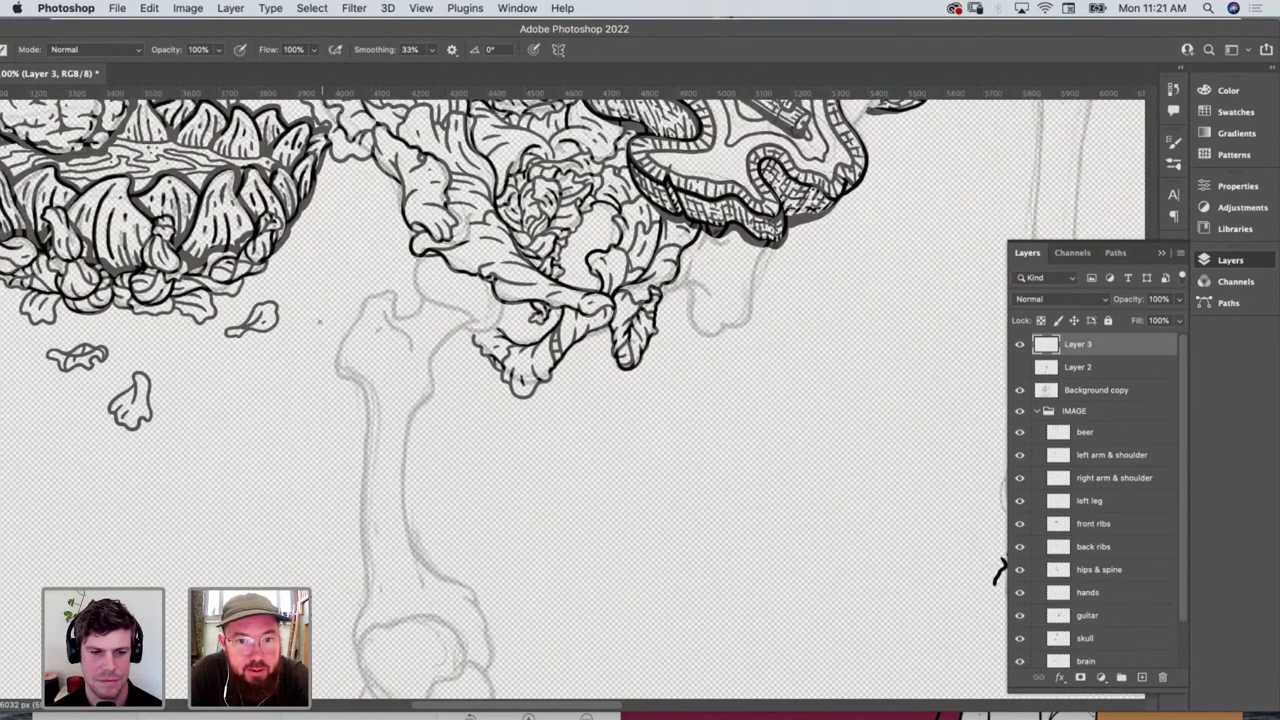
{"action": "scroll", "coordinate": [320, 324], "scroll_direction": "up", "scroll_amount": 3}
{"action": "scroll", "coordinate": [321, 333], "scroll_direction": "down", "scroll_amount": 14}
{"action": "scroll", "coordinate": [321, 333], "scroll_direction": "right", "scroll_amount": 5}
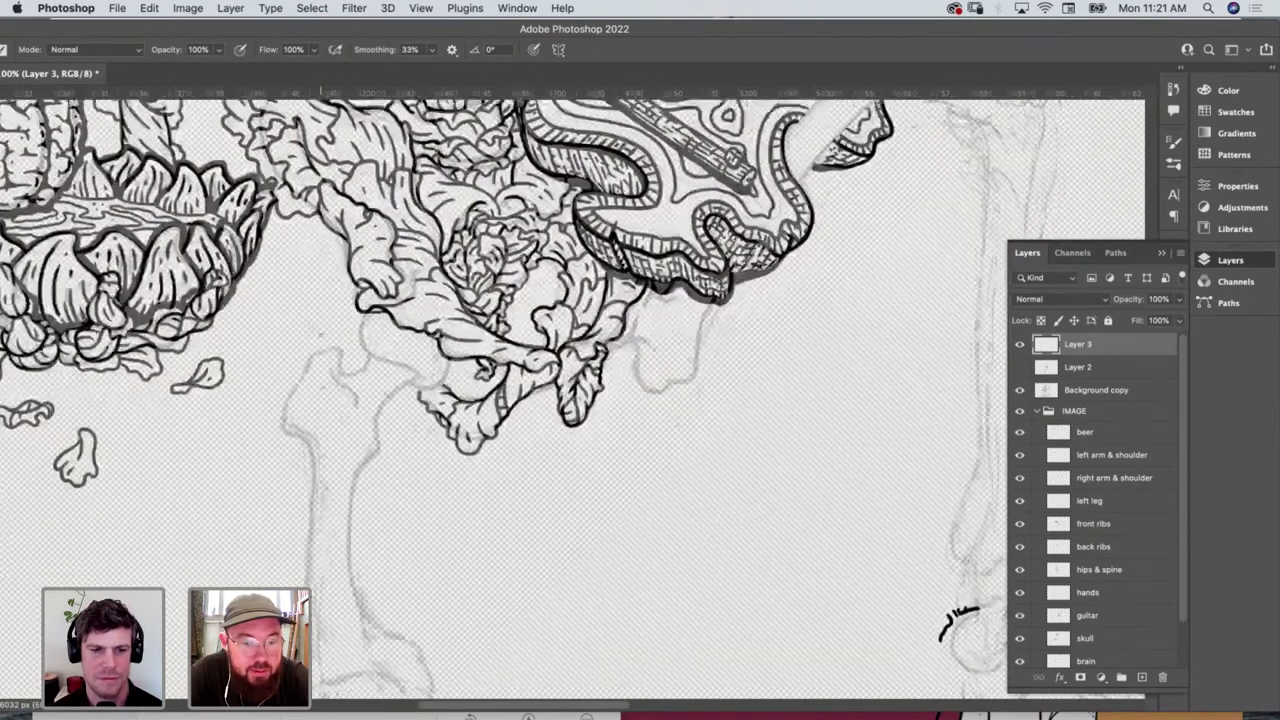
{"action": "scroll", "coordinate": [321, 337], "scroll_direction": "left", "scroll_amount": 3}
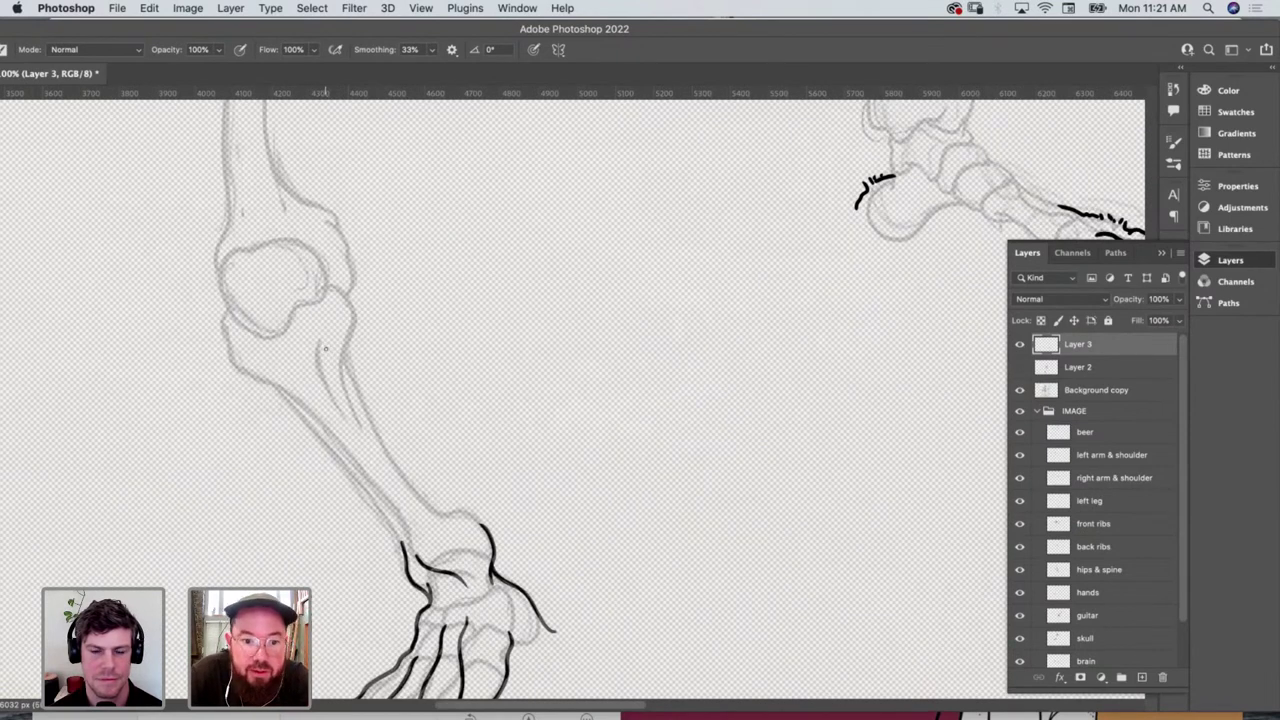
{"action": "scroll", "coordinate": [325, 348], "scroll_direction": "down", "scroll_amount": 3}
{"action": "scroll", "coordinate": [325, 348], "scroll_direction": "right", "scroll_amount": 2}
{"action": "scroll", "coordinate": [326, 348], "scroll_direction": "up", "scroll_amount": 7}
{"action": "scroll", "coordinate": [326, 348], "scroll_direction": "left", "scroll_amount": 5}
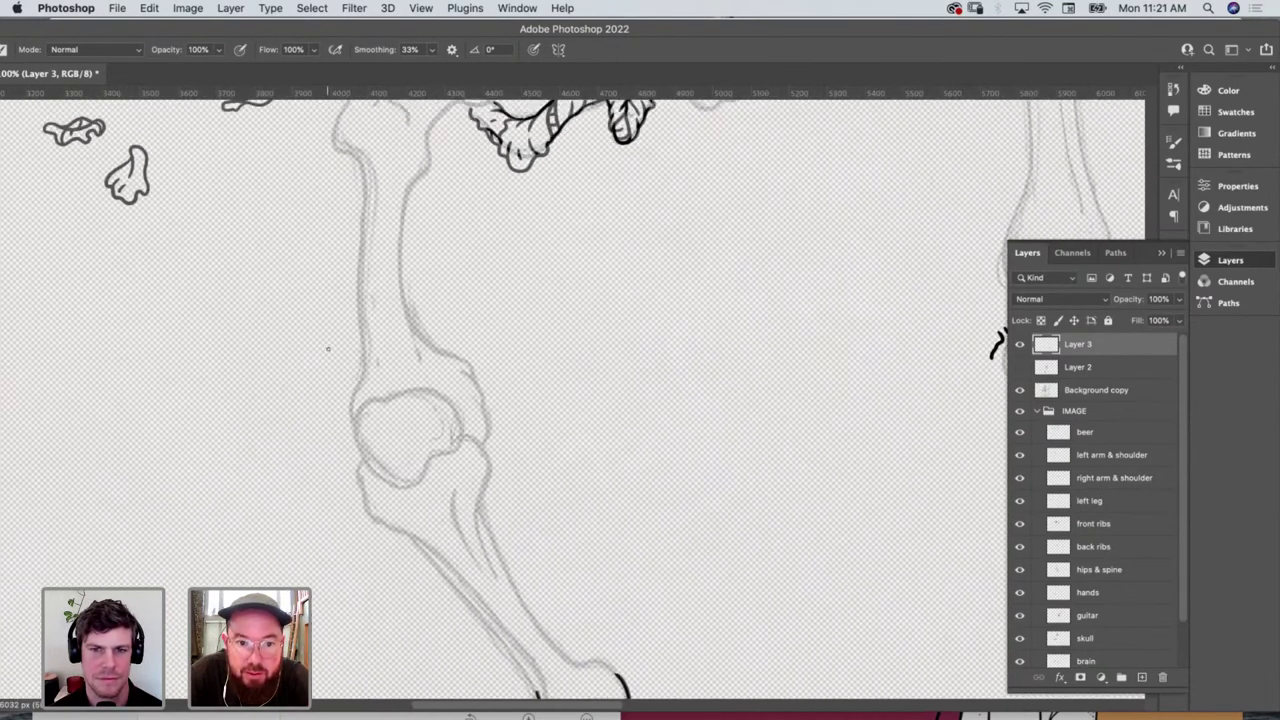
{"action": "scroll", "coordinate": [327, 349], "scroll_direction": "up", "scroll_amount": 2}
{"action": "scroll", "coordinate": [327, 349], "scroll_direction": "left", "scroll_amount": 4}
{"action": "scroll", "coordinate": [459, 343], "scroll_direction": "down", "scroll_amount": 2}
{"action": "scroll", "coordinate": [459, 343], "scroll_direction": "right", "scroll_amount": 2}
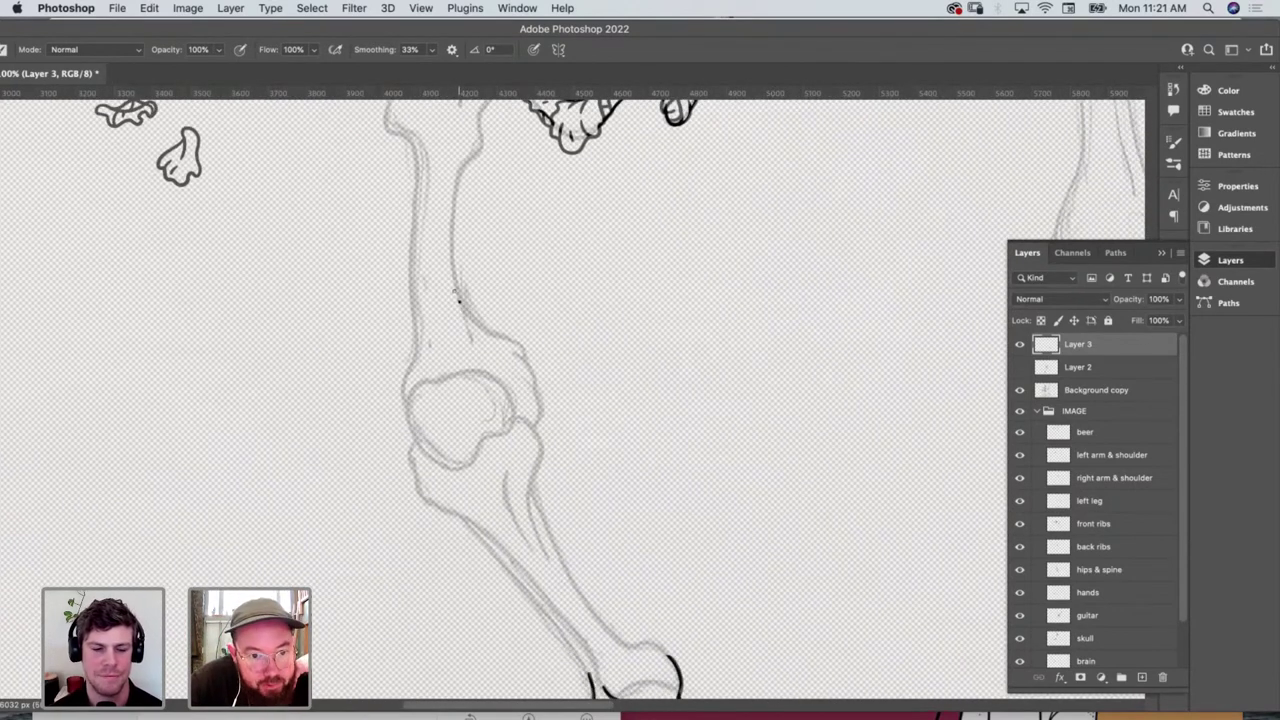
Ink three small leaf-like shapes along the thigh bone above the knee, with inner lines in the two along its outer edge
{"action": "mouse_move", "coordinate": [459, 296]}
{"action": "left_mouse_down"}
{"action": "mouse_move", "coordinate": [436, 266]}
{"action": "mouse_move", "coordinate": [440, 243]}
{"action": "mouse_move", "coordinate": [455, 306]}
{"action": "left_mouse_up"}
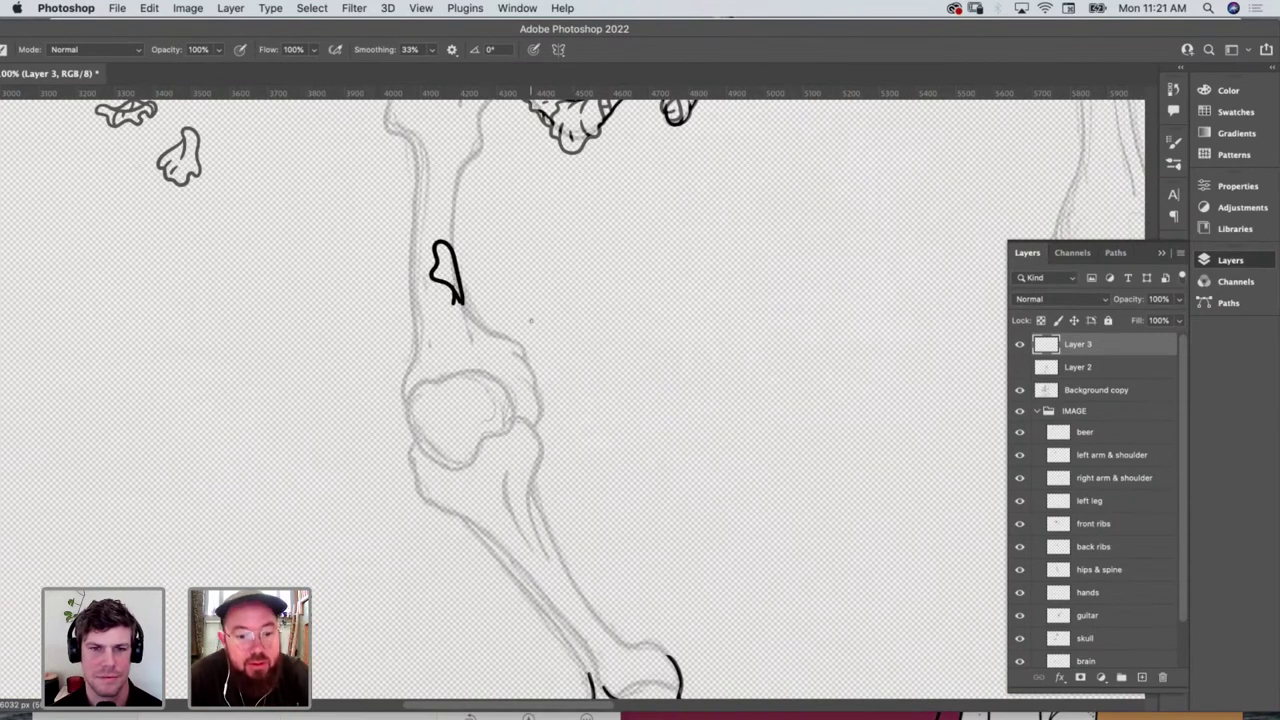
{"action": "mouse_move", "coordinate": [411, 258]}
{"action": "left_mouse_down"}
{"action": "mouse_move", "coordinate": [442, 178]}
{"action": "mouse_move", "coordinate": [427, 158]}
{"action": "mouse_move", "coordinate": [410, 245]}
{"action": "mouse_move", "coordinate": [420, 178]}
{"action": "mouse_move", "coordinate": [411, 212]}
{"action": "left_mouse_up"}
{"action": "scroll", "coordinate": [469, 283], "scroll_direction": "down", "scroll_amount": 3}
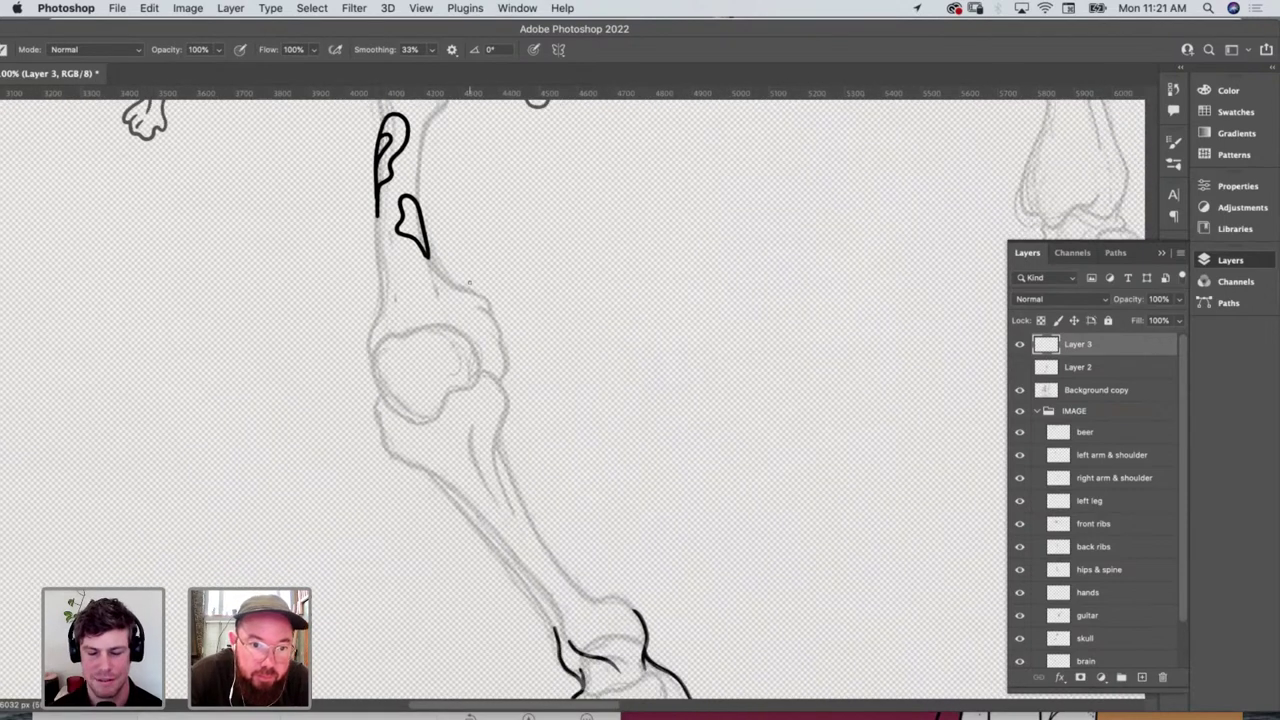
{"action": "mouse_move", "coordinate": [369, 321]}
{"action": "left_mouse_down"}
{"action": "mouse_move", "coordinate": [352, 298]}
{"action": "mouse_move", "coordinate": [367, 254]}
{"action": "left_mouse_up"}
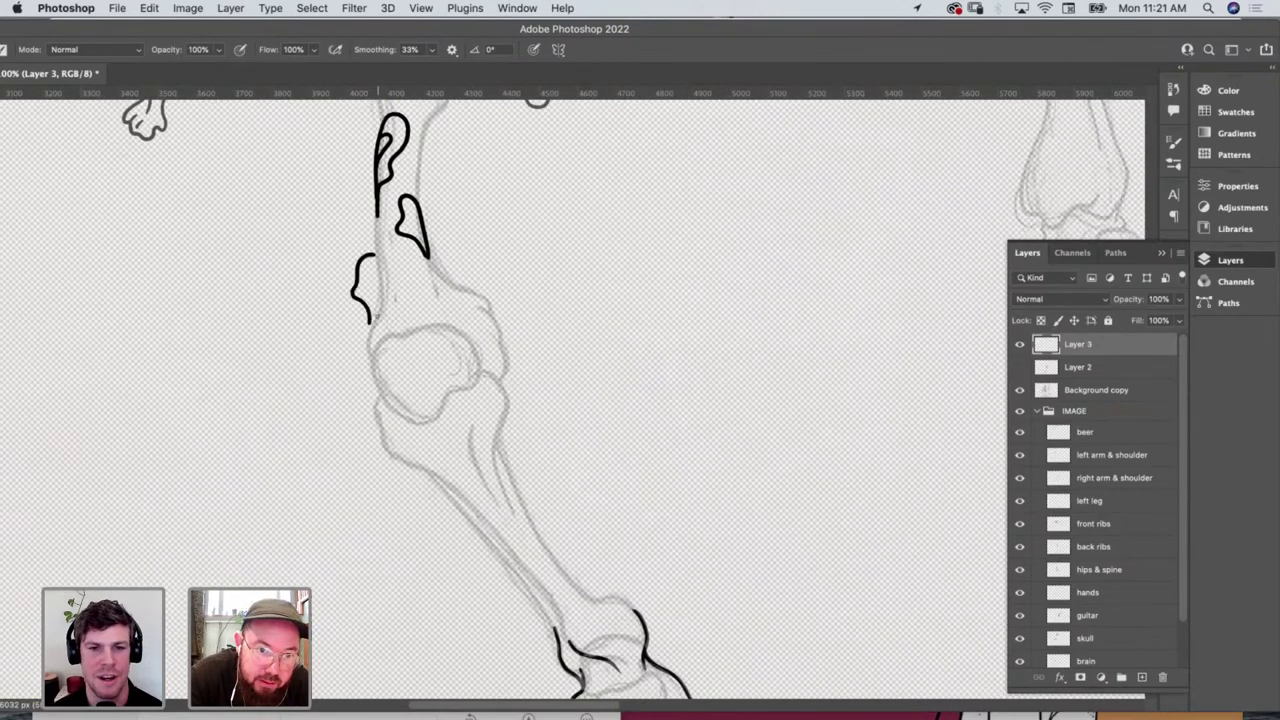
{"action": "left_click_drag", "start_coordinate": [367, 284], "coordinate": [371, 270]}
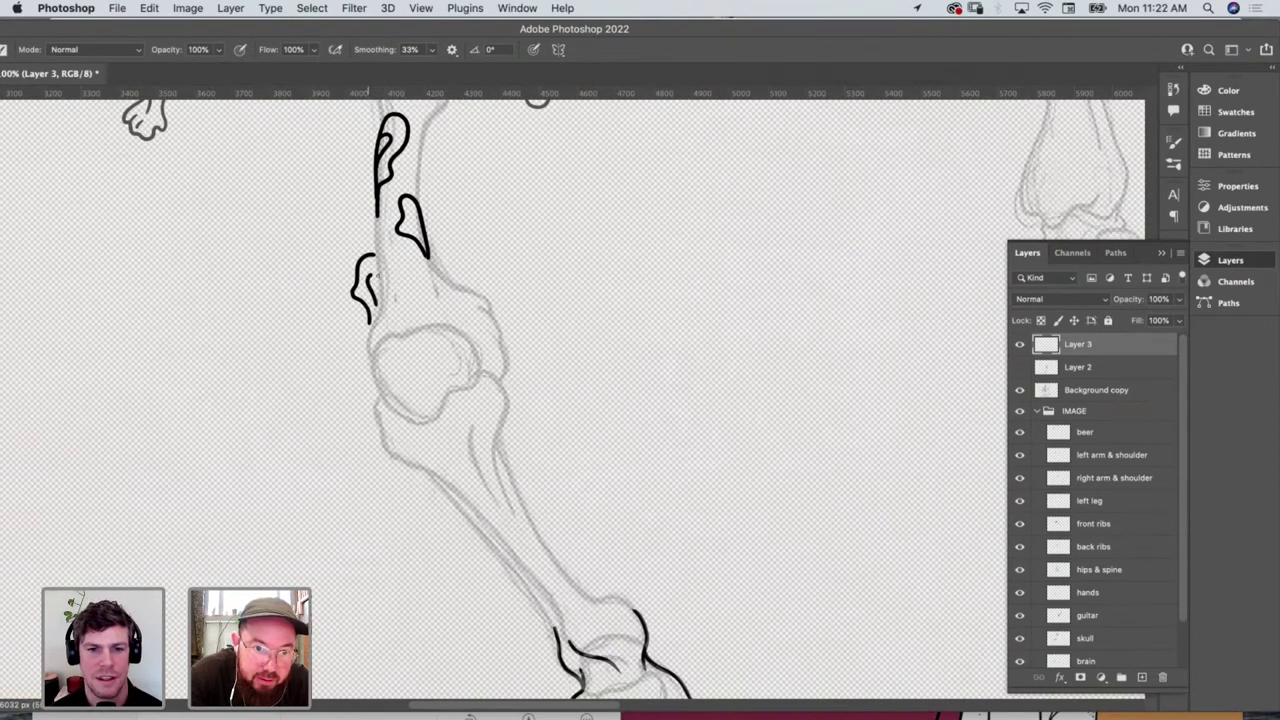
Examine the leaf shapes on the thigh bone, then the inked skull, flames, ribs and guitar above it
{"action": "scroll", "coordinate": [349, 395], "scroll_direction": "up", "scroll_amount": 4}
{"action": "scroll", "coordinate": [349, 395], "scroll_direction": "right", "scroll_amount": 3}
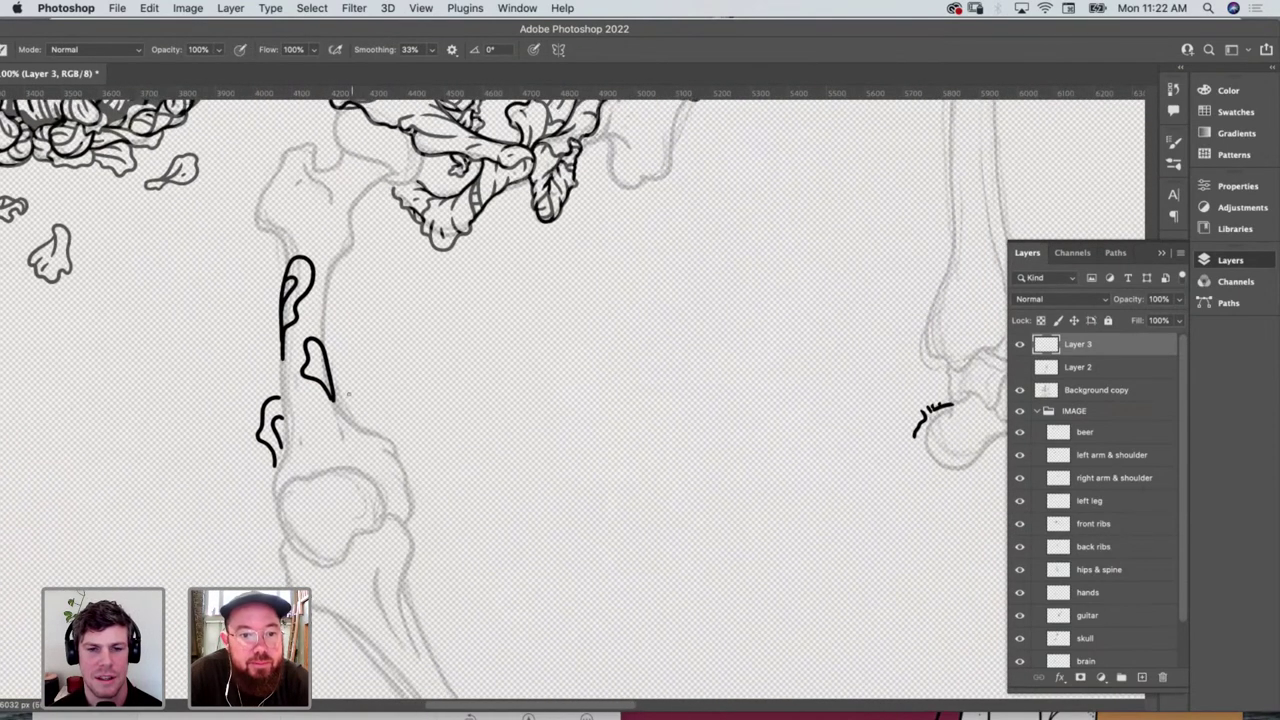
{"action": "scroll", "coordinate": [435, 327], "scroll_direction": "down", "scroll_amount": 2}
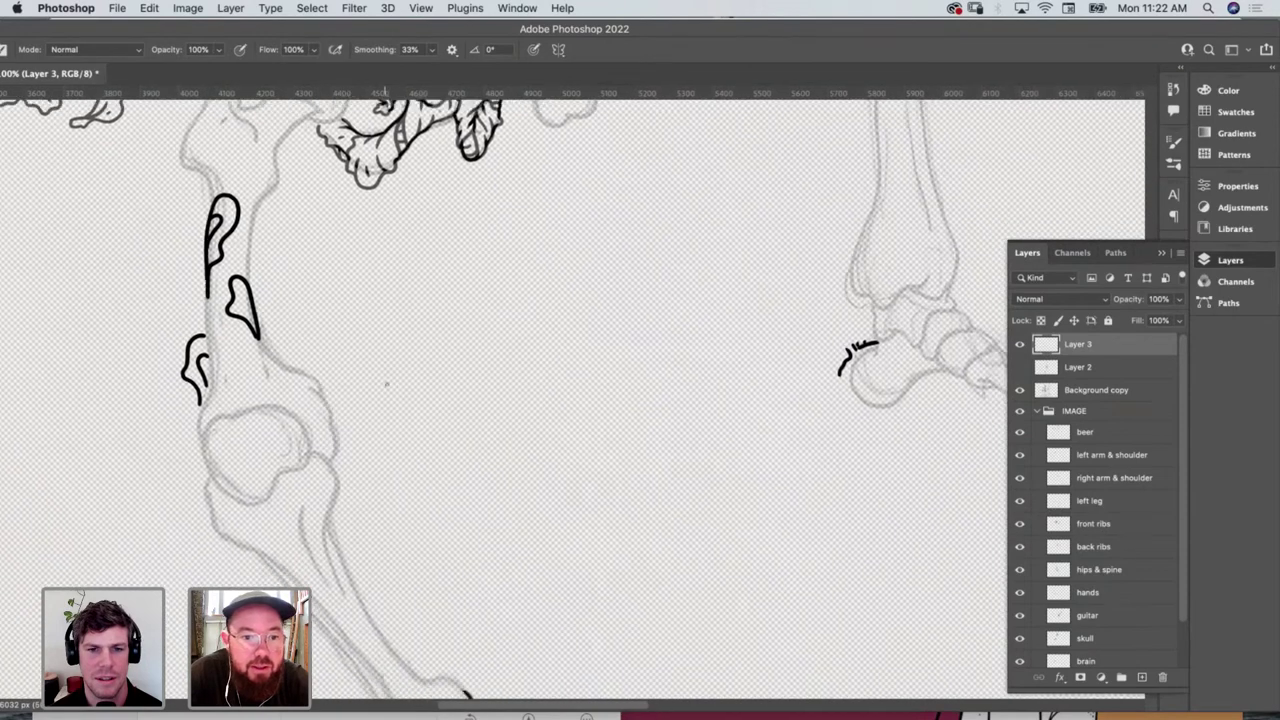
{"action": "scroll", "coordinate": [435, 327], "scroll_direction": "left", "scroll_amount": 5}
{"action": "scroll", "coordinate": [435, 327], "scroll_direction": "up", "scroll_amount": 4}
{"action": "key", "text": "z"}
{"action": "scroll", "coordinate": [443, 291], "scroll_direction": "down", "scroll_amount": 5}
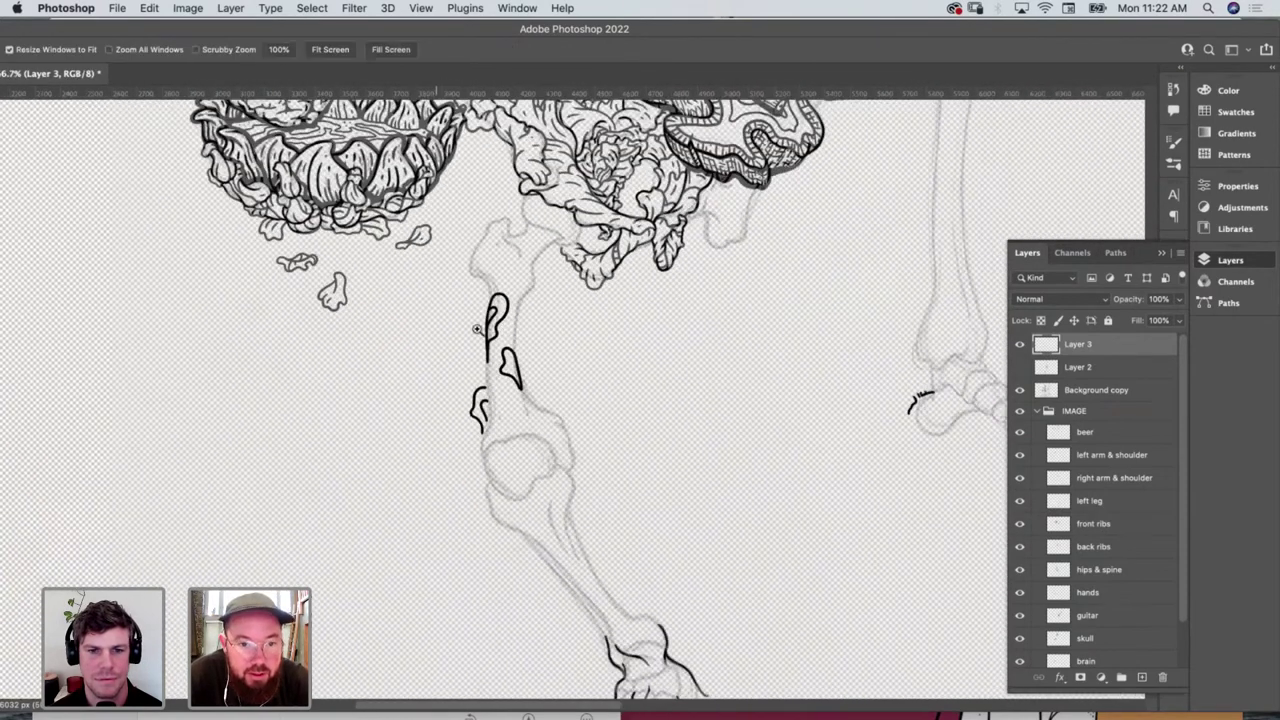
{"action": "scroll", "coordinate": [520, 367], "scroll_direction": "up", "scroll_amount": 10}
{"action": "scroll", "coordinate": [520, 367], "scroll_direction": "left", "scroll_amount": 4}
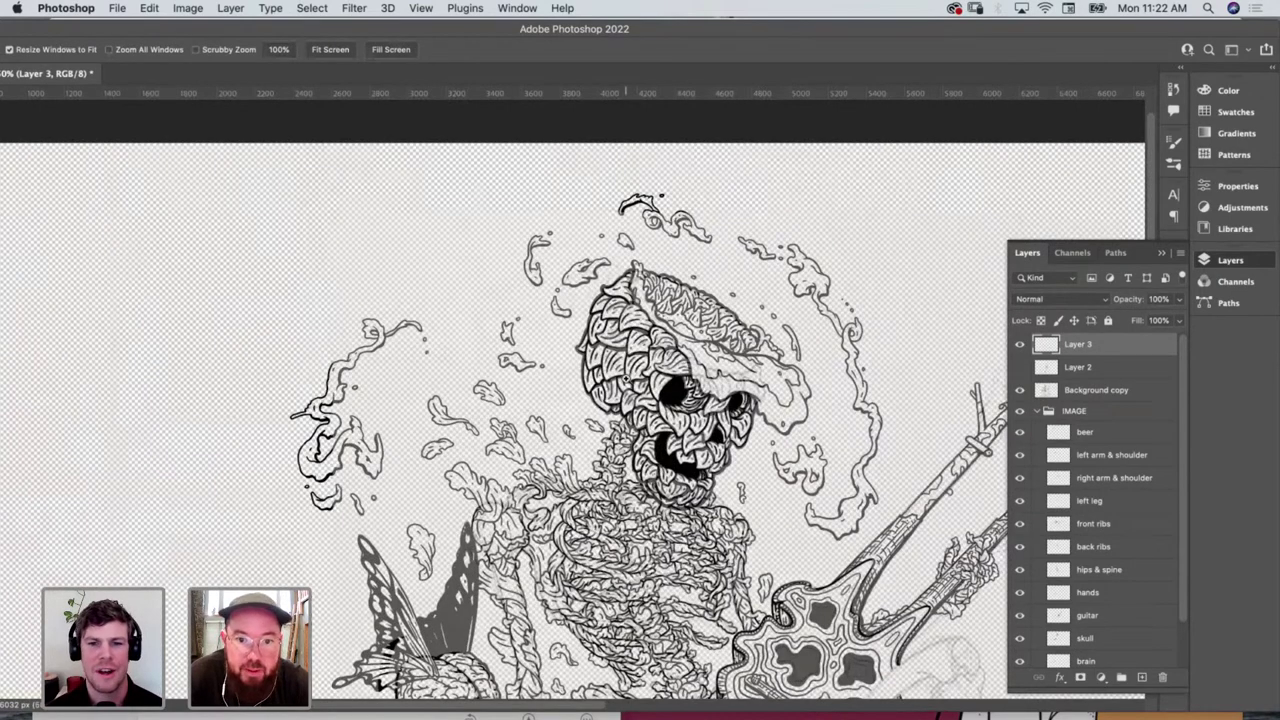
{"action": "scroll", "coordinate": [628, 378], "scroll_direction": "right", "scroll_amount": 4}
{"action": "scroll", "coordinate": [628, 378], "scroll_direction": "down", "scroll_amount": 2}
{"action": "scroll", "coordinate": [628, 378], "scroll_direction": "right", "scroll_amount": 4}
{"action": "scroll", "coordinate": [628, 378], "scroll_direction": "down", "scroll_amount": 1}
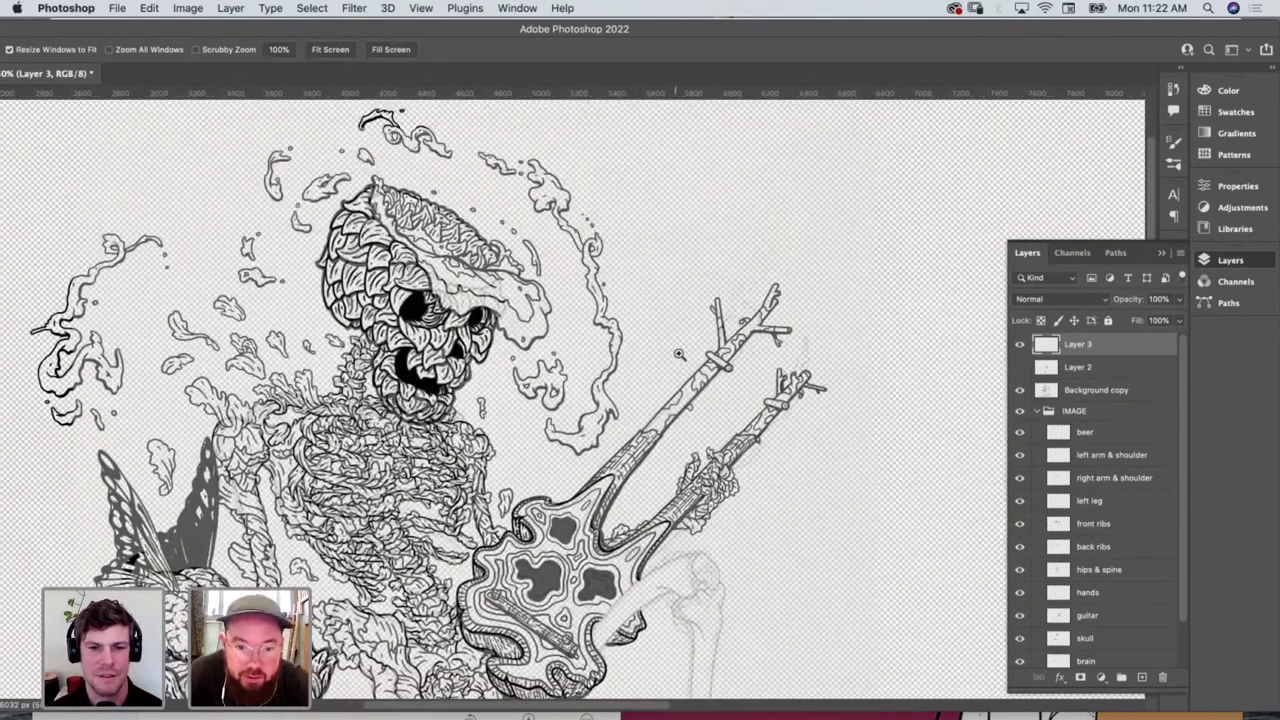
Ink a forked flame rising from the guitar's upper neck, undoing the first upper strokes and redrawing them
{"action": "left_click", "coordinate": [679, 354]}
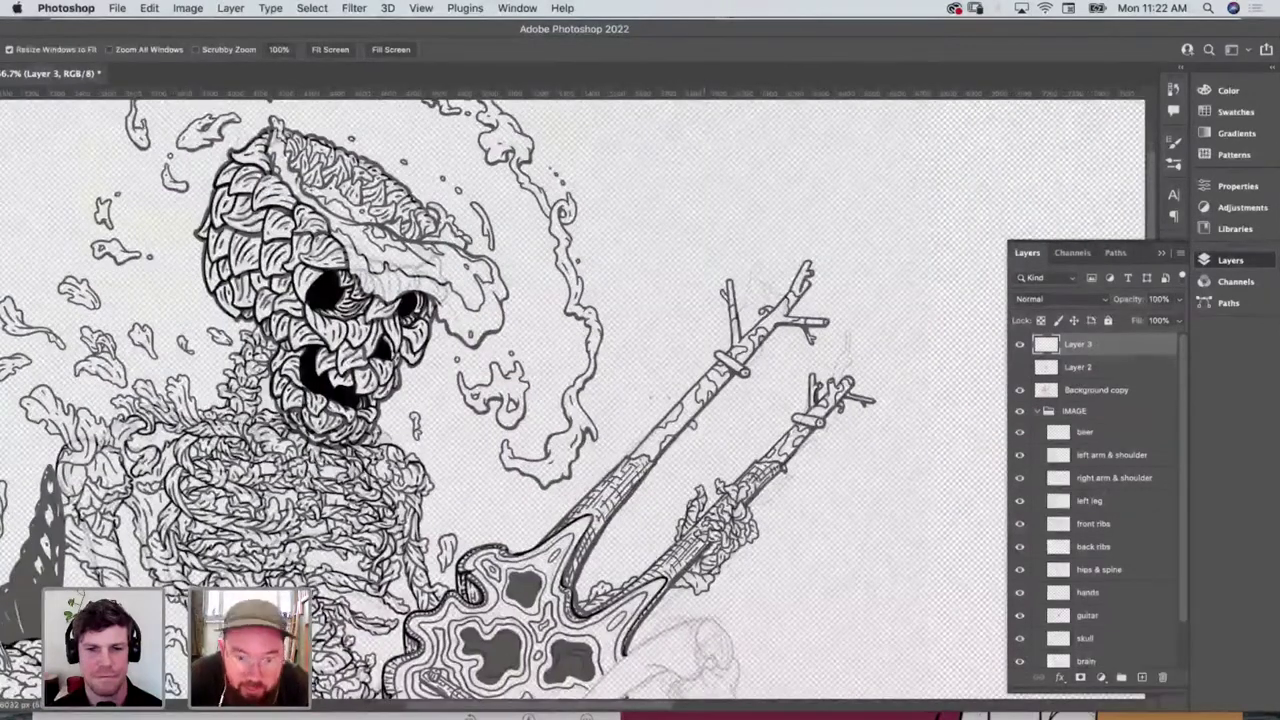
{"action": "key", "text": "b"}
{"action": "mouse_move", "coordinate": [677, 406]}
{"action": "left_mouse_down"}
{"action": "mouse_move", "coordinate": [674, 343]}
{"action": "mouse_move", "coordinate": [654, 331]}
{"action": "mouse_move", "coordinate": [636, 258]}
{"action": "left_mouse_up"}
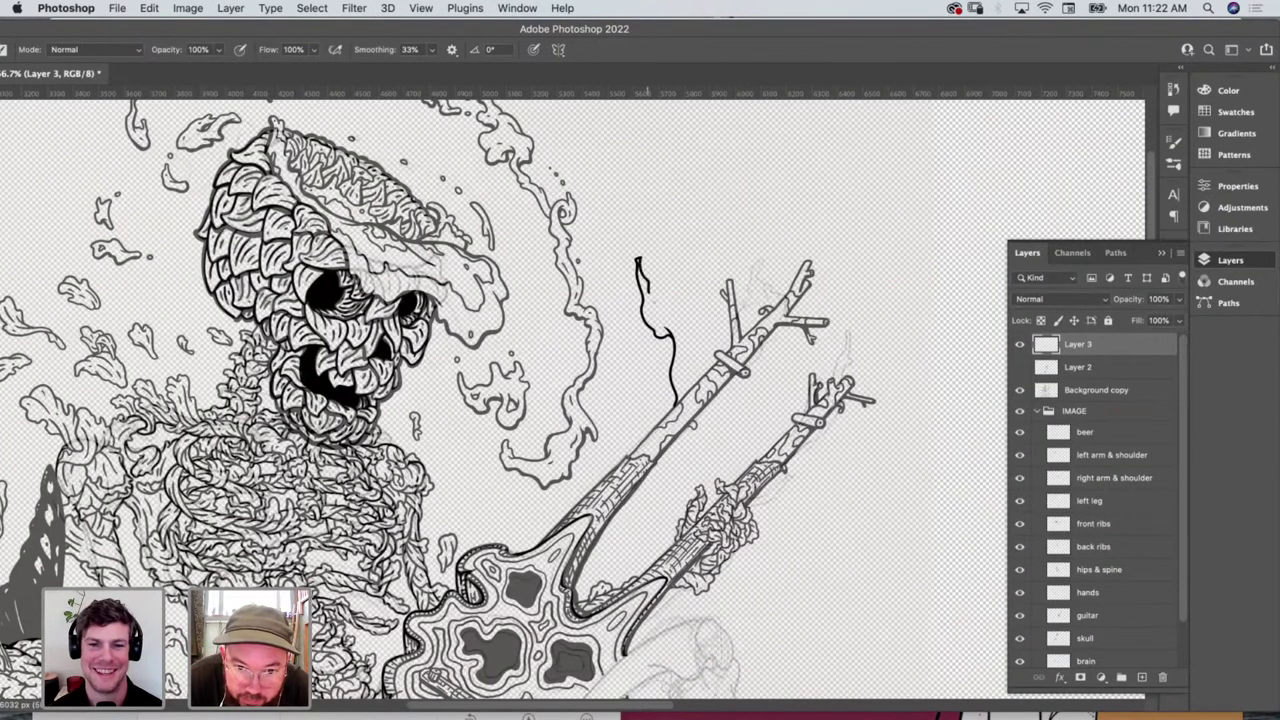
{"action": "key", "text": "super+z"}
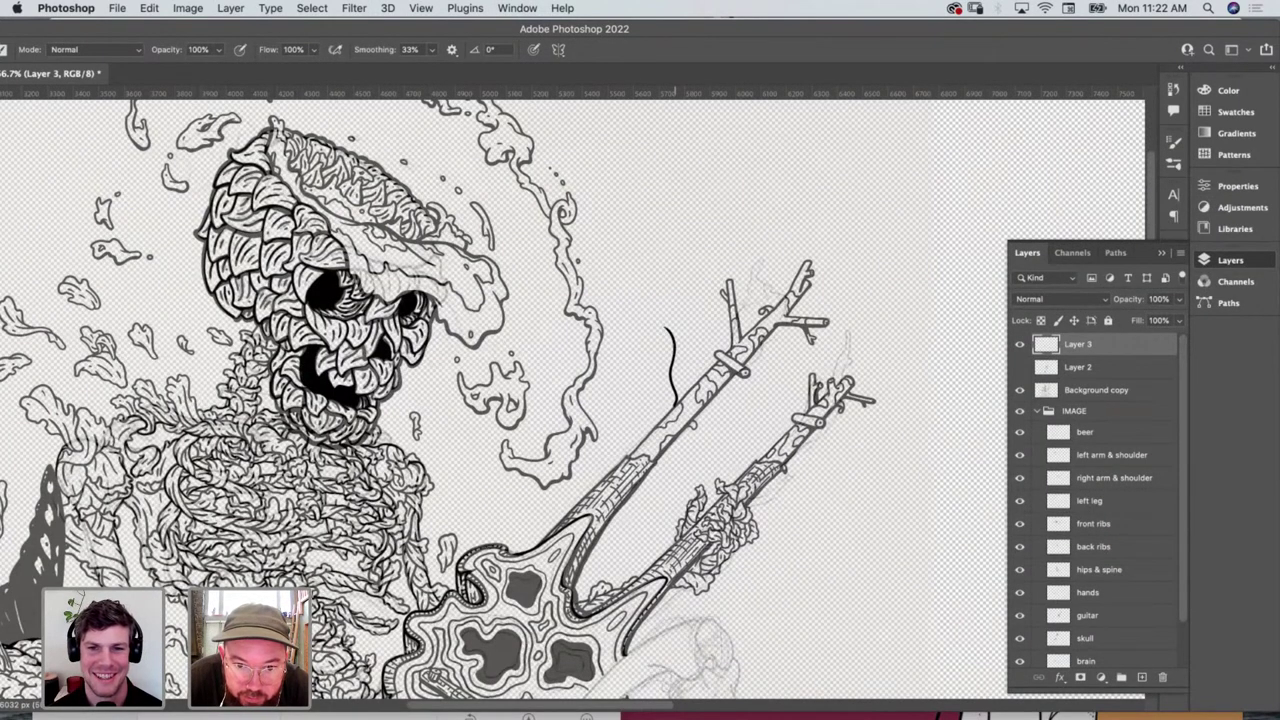
{"action": "left_click_drag", "start_coordinate": [666, 334], "coordinate": [646, 307]}
{"action": "mouse_move", "coordinate": [632, 288]}
{"action": "left_mouse_down"}
{"action": "mouse_move", "coordinate": [648, 285]}
{"action": "mouse_move", "coordinate": [686, 332]}
{"action": "mouse_move", "coordinate": [671, 291]}
{"action": "mouse_move", "coordinate": [698, 334]}
{"action": "mouse_move", "coordinate": [690, 366]}
{"action": "left_mouse_up"}
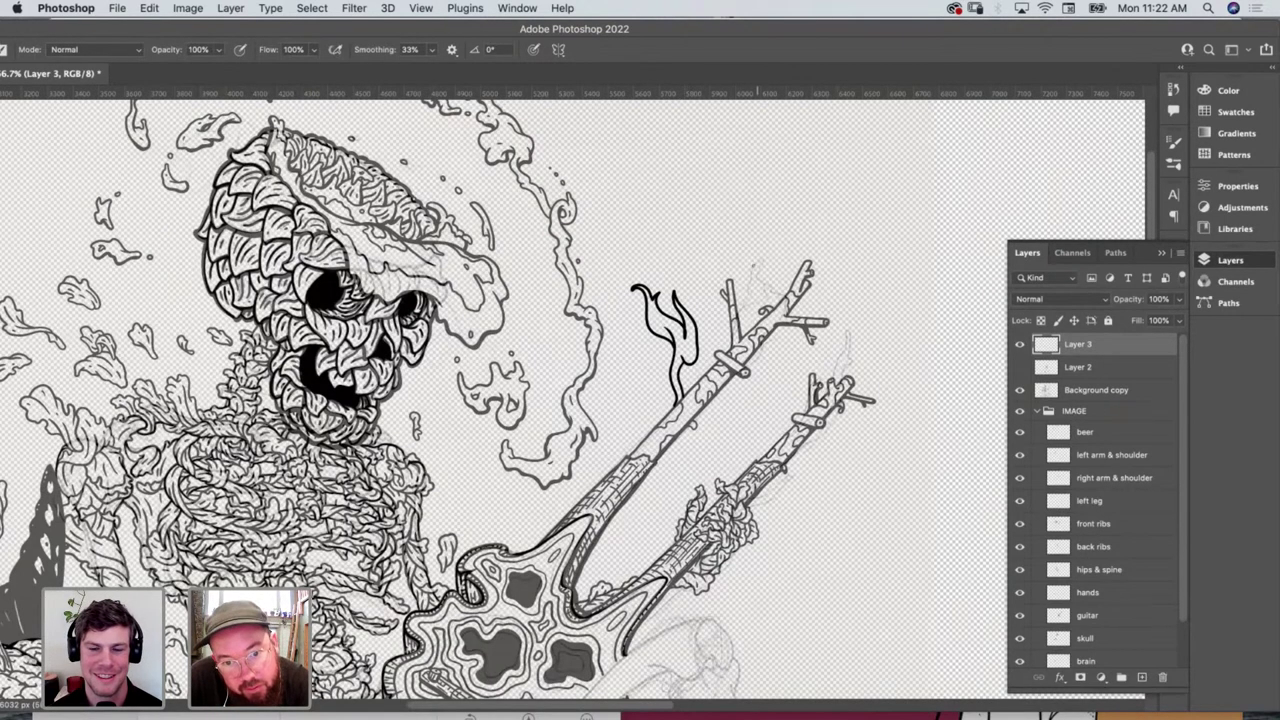
Ink a curved flame lick above the guitar's upper neck and a wavy floating flame higher up towards the skull
{"action": "mouse_move", "coordinate": [757, 234]}
{"action": "left_mouse_down"}
{"action": "mouse_move", "coordinate": [718, 178]}
{"action": "mouse_move", "coordinate": [758, 205]}
{"action": "mouse_move", "coordinate": [758, 232]}
{"action": "left_mouse_up"}
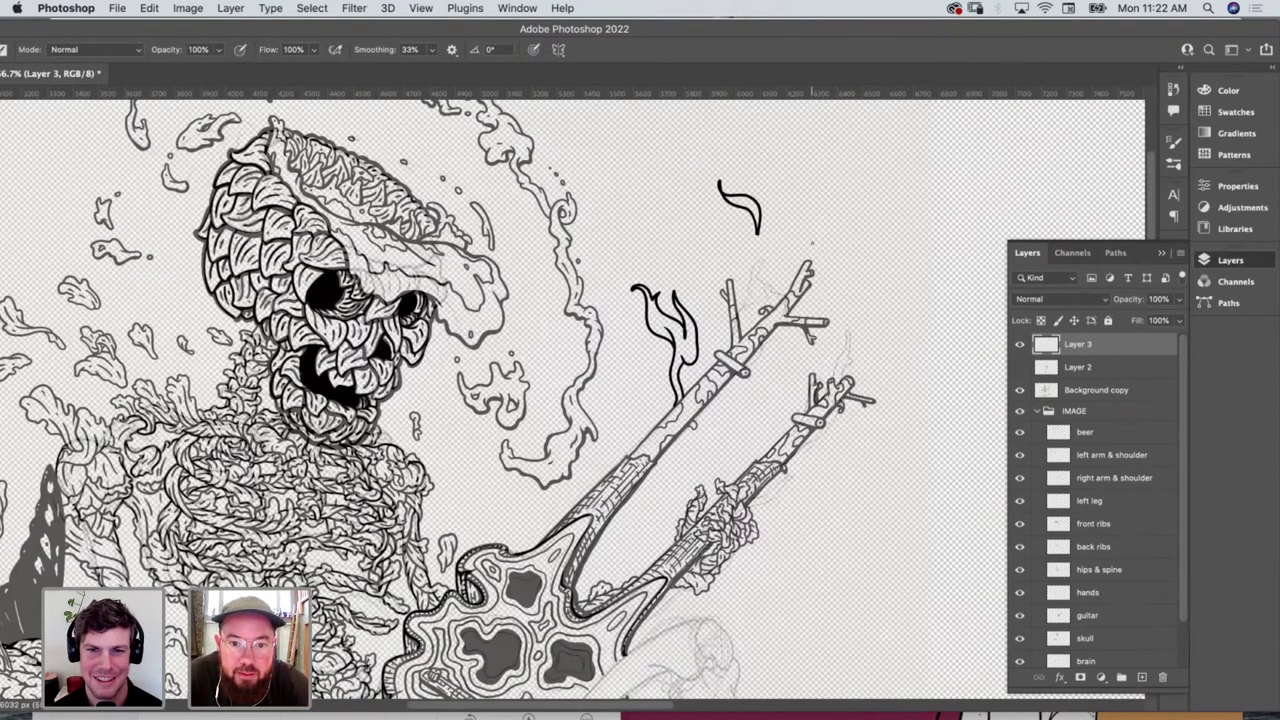
{"action": "scroll", "coordinate": [577, 398], "scroll_direction": "up", "scroll_amount": 5}
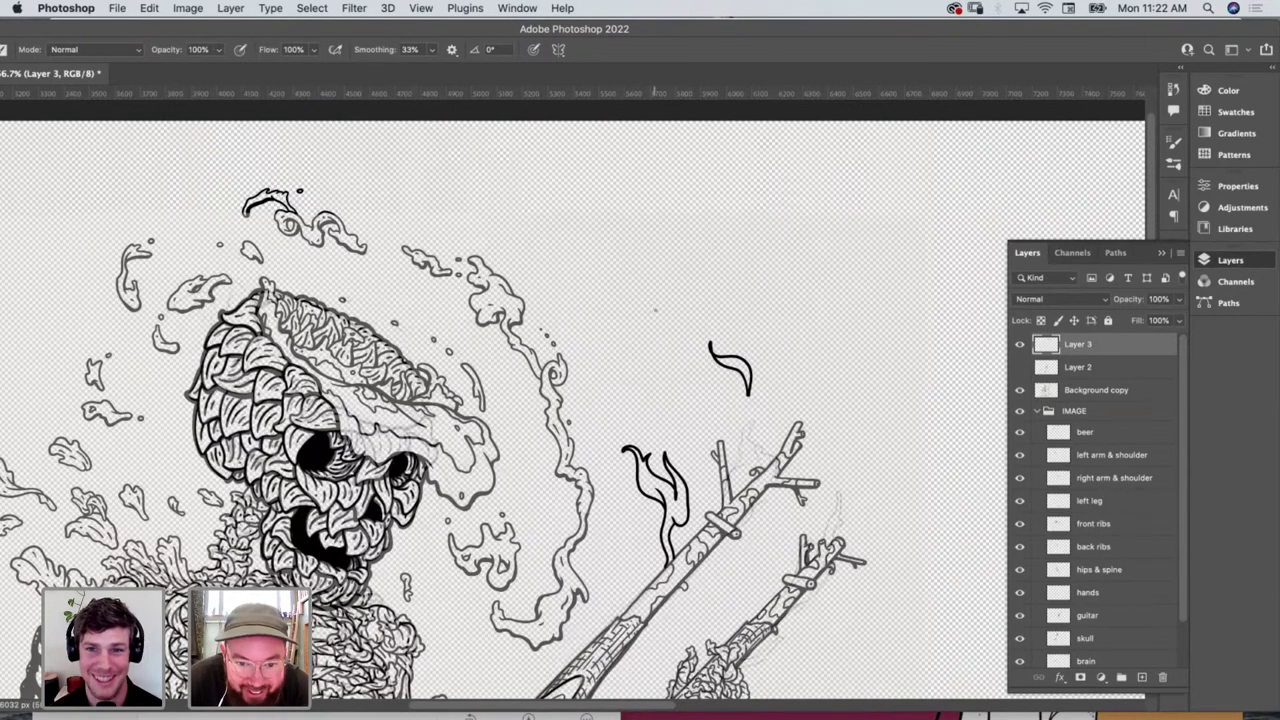
{"action": "mouse_move", "coordinate": [656, 309]}
{"action": "left_mouse_down"}
{"action": "mouse_move", "coordinate": [629, 273]}
{"action": "mouse_move", "coordinate": [608, 283]}
{"action": "mouse_move", "coordinate": [581, 241]}
{"action": "mouse_move", "coordinate": [636, 258]}
{"action": "mouse_move", "coordinate": [656, 305]}
{"action": "left_mouse_up"}
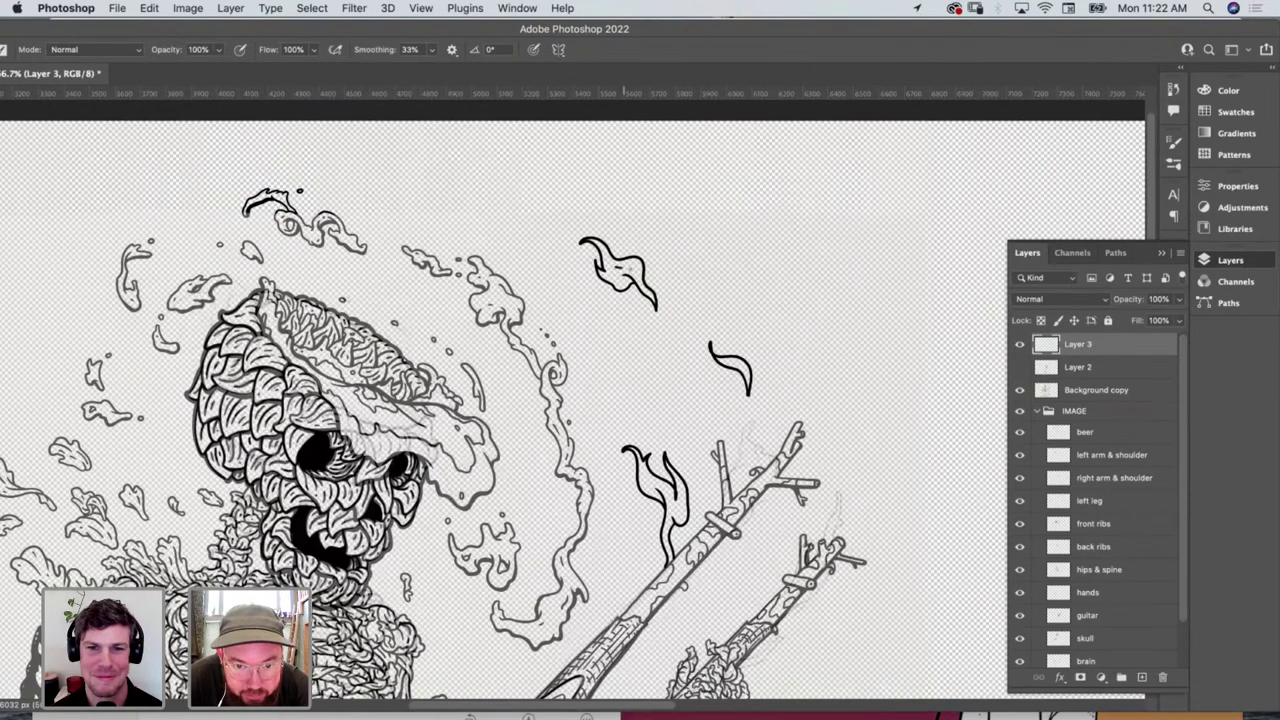
Ink a wispy, nearly horizontal flame above the skull with a small curved lick over its outer end
{"action": "scroll", "coordinate": [733, 323], "scroll_direction": "left", "scroll_amount": 5}
{"action": "scroll", "coordinate": [733, 323], "scroll_direction": "up", "scroll_amount": 4}
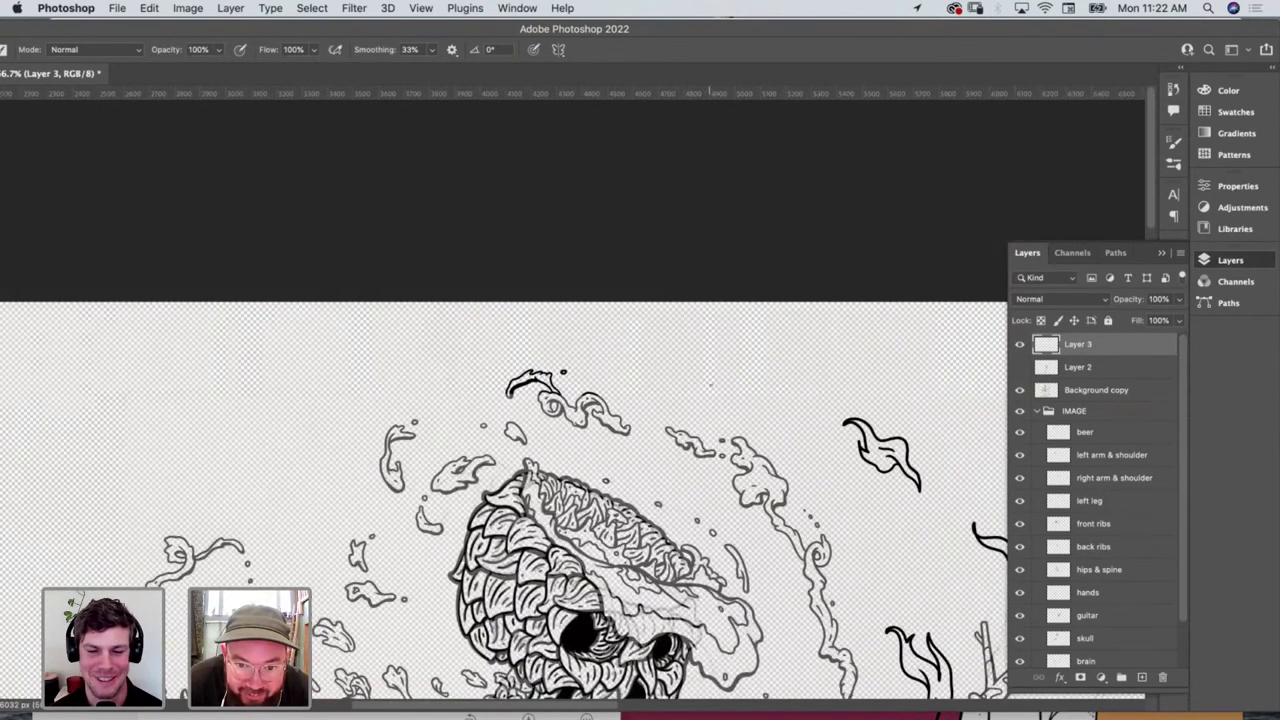
{"action": "mouse_move", "coordinate": [705, 379]}
{"action": "left_mouse_down"}
{"action": "mouse_move", "coordinate": [668, 367]}
{"action": "mouse_move", "coordinate": [679, 383]}
{"action": "mouse_move", "coordinate": [642, 379]}
{"action": "mouse_move", "coordinate": [610, 357]}
{"action": "mouse_move", "coordinate": [661, 351]}
{"action": "left_mouse_up"}
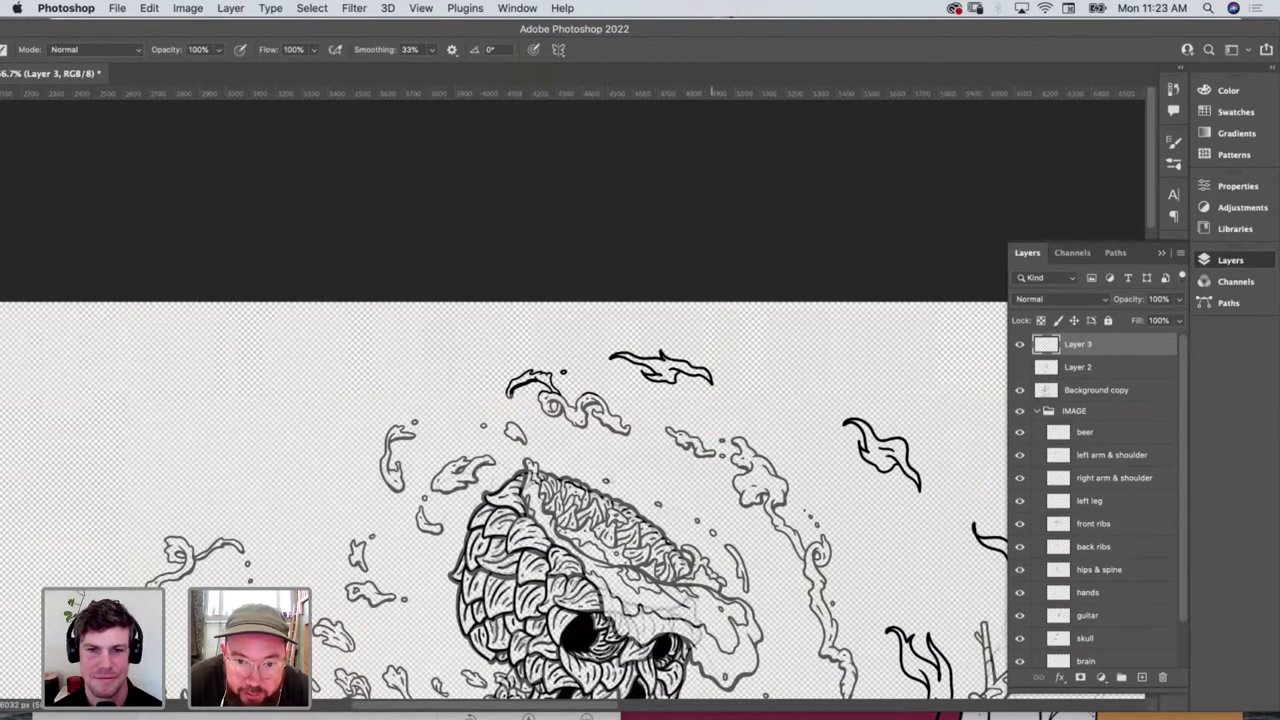
{"action": "mouse_move", "coordinate": [632, 336]}
{"action": "left_mouse_down"}
{"action": "mouse_move", "coordinate": [622, 331]}
{"action": "mouse_move", "coordinate": [641, 336]}
{"action": "left_mouse_up"}
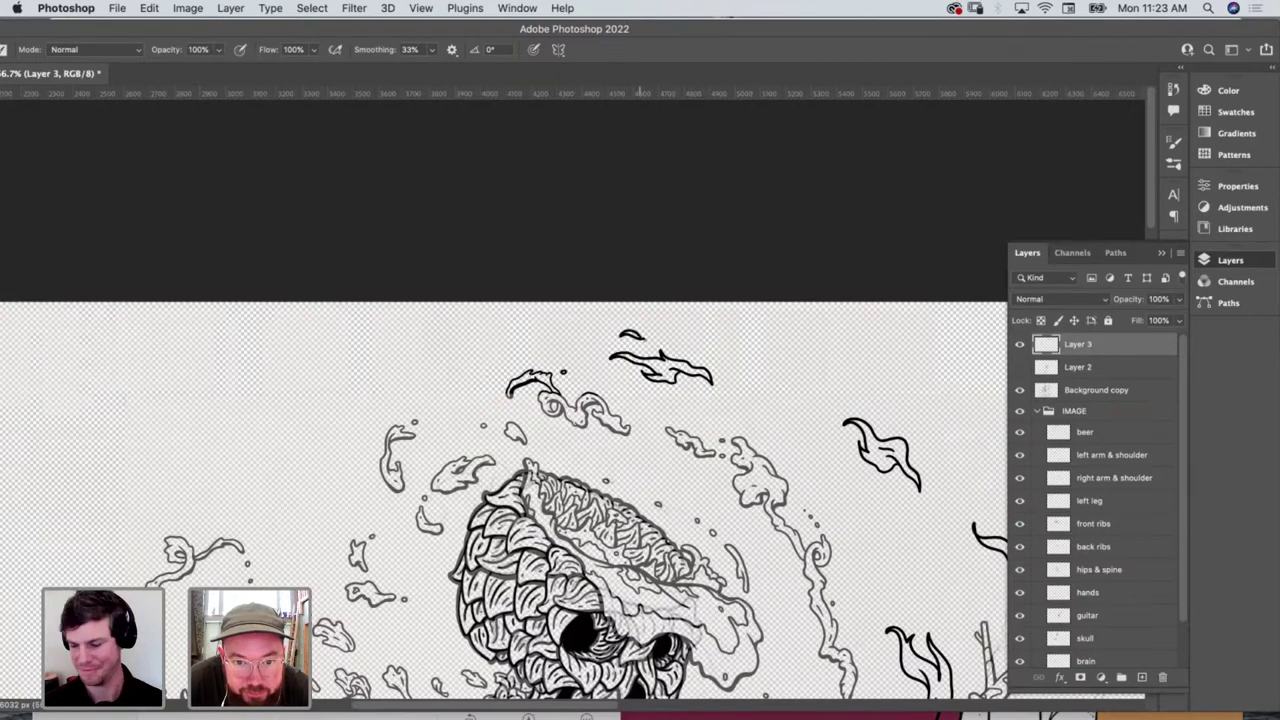
Ink a small pointed flame lick above the forked flame on the guitar's upper neck, beside the larger curved lick
{"action": "scroll", "coordinate": [573, 400], "scroll_direction": "down", "scroll_amount": 5}
{"action": "scroll", "coordinate": [573, 400], "scroll_direction": "right", "scroll_amount": 7}
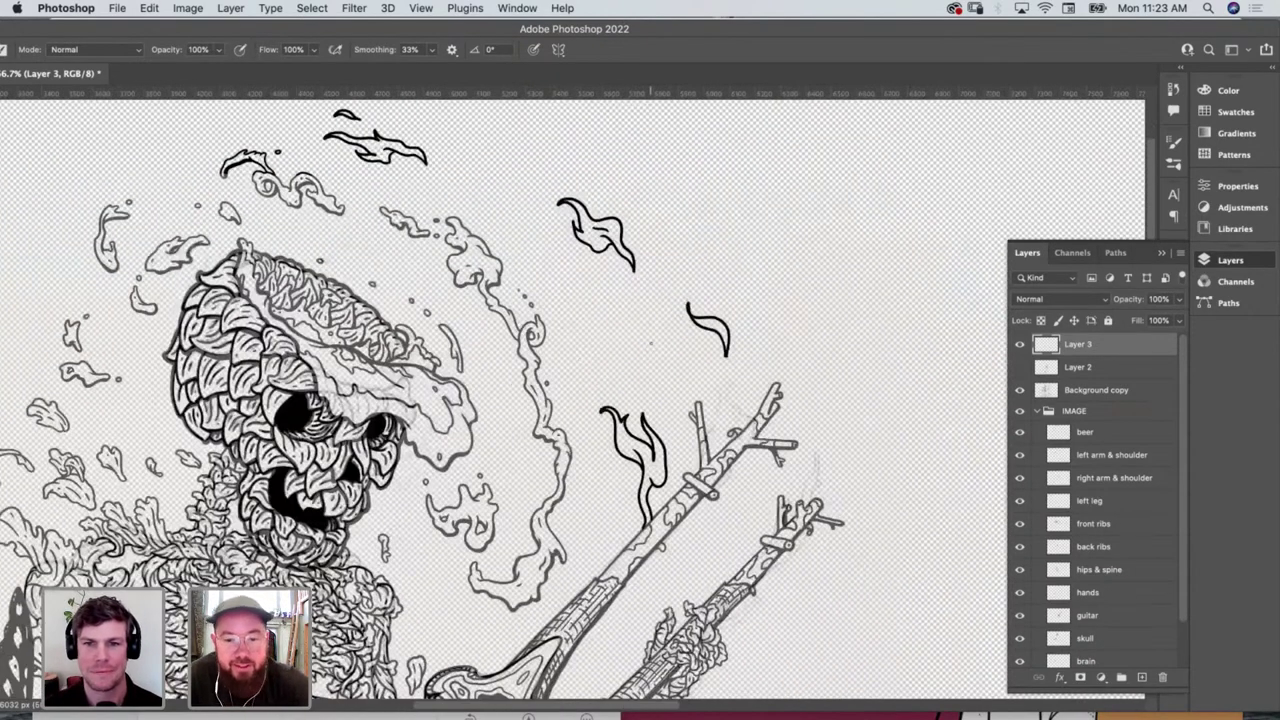
{"action": "scroll", "coordinate": [573, 400], "scroll_direction": "down", "scroll_amount": 2}
{"action": "scroll", "coordinate": [573, 400], "scroll_direction": "right", "scroll_amount": 3}
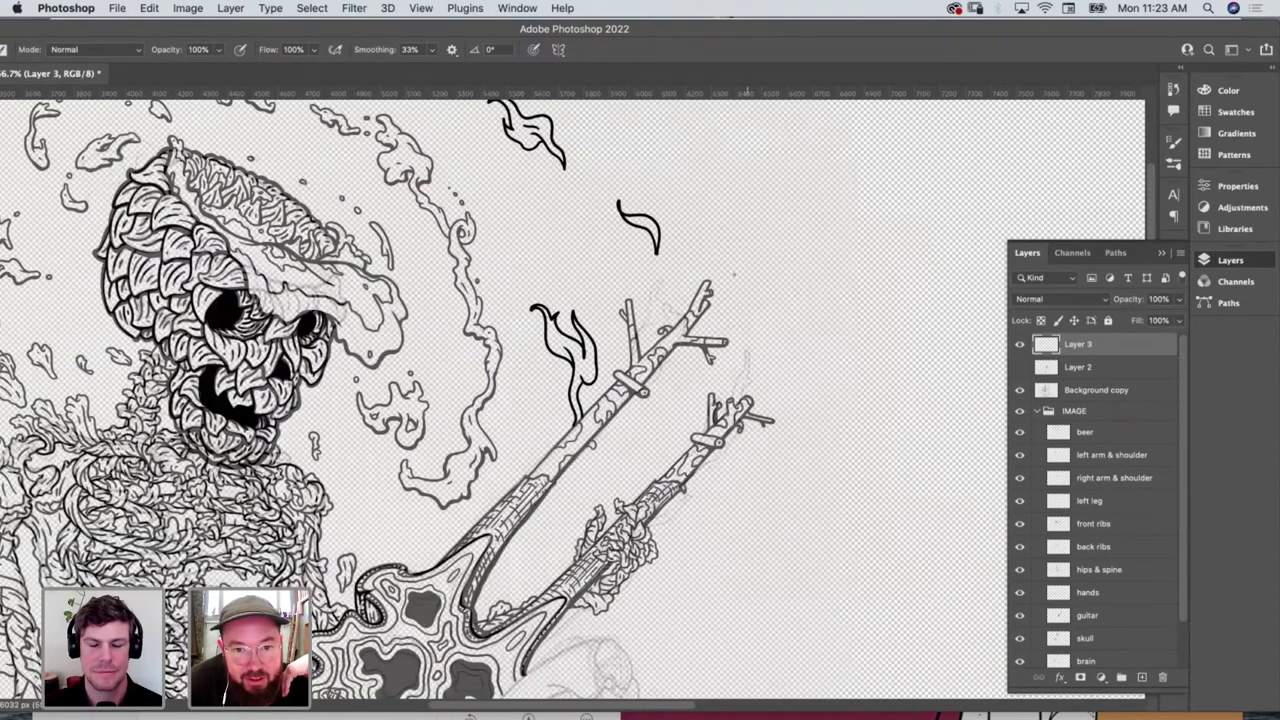
{"action": "left_click_drag", "start_coordinate": [556, 238], "coordinate": [534, 208]}
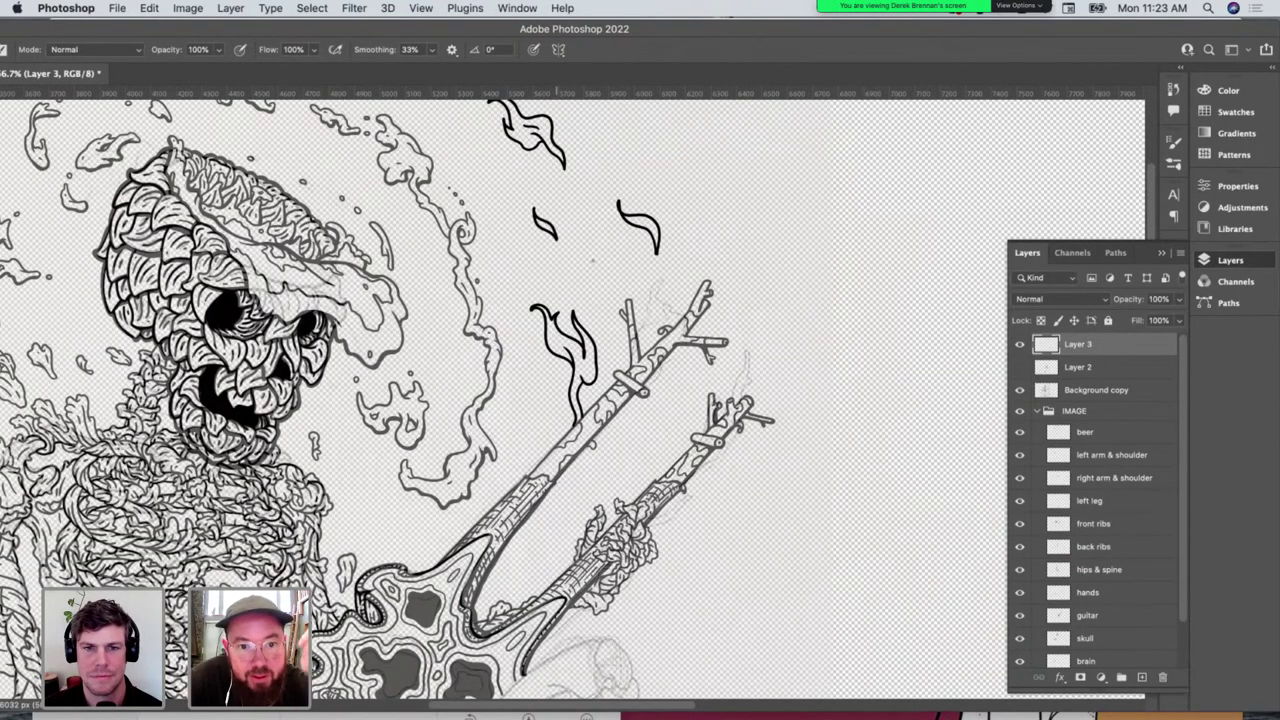
Ink a small curling flame rising from the guitar's lower neck, just before its crosspiece
{"action": "scroll", "coordinate": [597, 400], "scroll_direction": "down", "scroll_amount": 10}
{"action": "scroll", "coordinate": [597, 400], "scroll_direction": "right", "scroll_amount": 7}
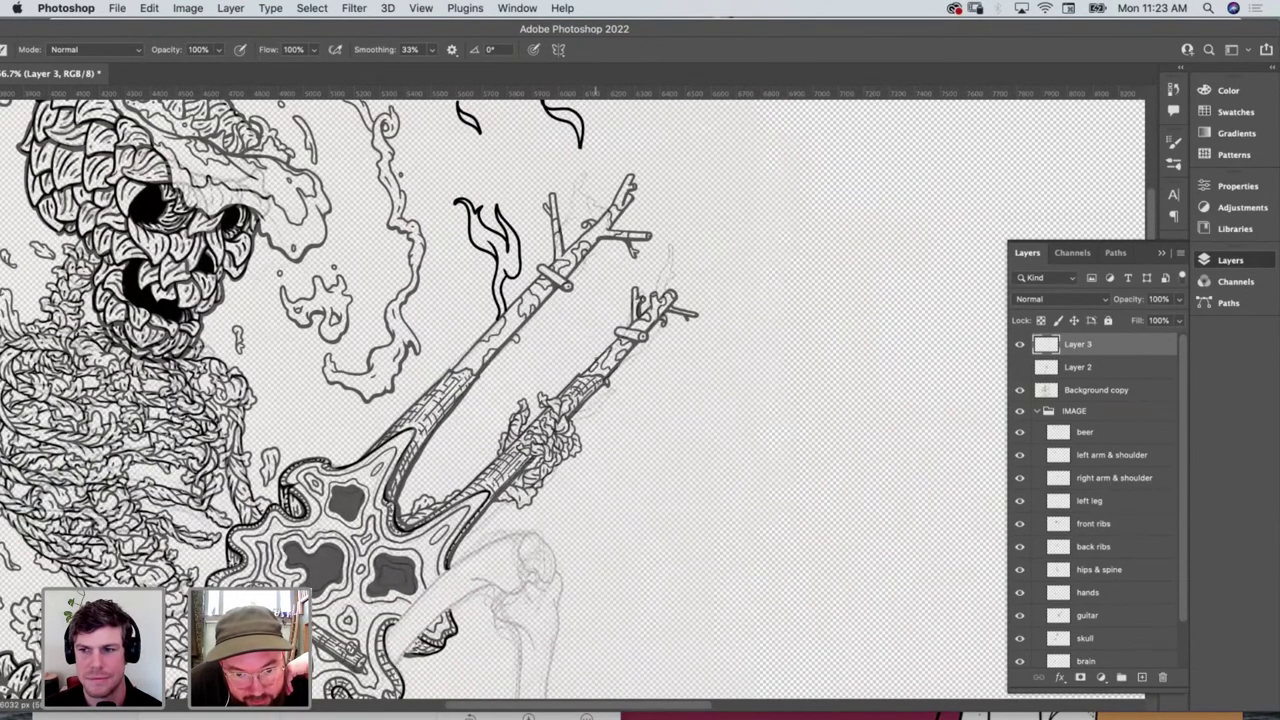
{"action": "mouse_move", "coordinate": [597, 350]}
{"action": "left_mouse_down"}
{"action": "mouse_move", "coordinate": [562, 318]}
{"action": "mouse_move", "coordinate": [600, 330]}
{"action": "mouse_move", "coordinate": [605, 348]}
{"action": "left_mouse_up"}
Ink a wavy floating flame beyond the tip of the guitar's upper neck, undoing a stroke along the way
{"action": "scroll", "coordinate": [605, 350], "scroll_direction": "up", "scroll_amount": 18}
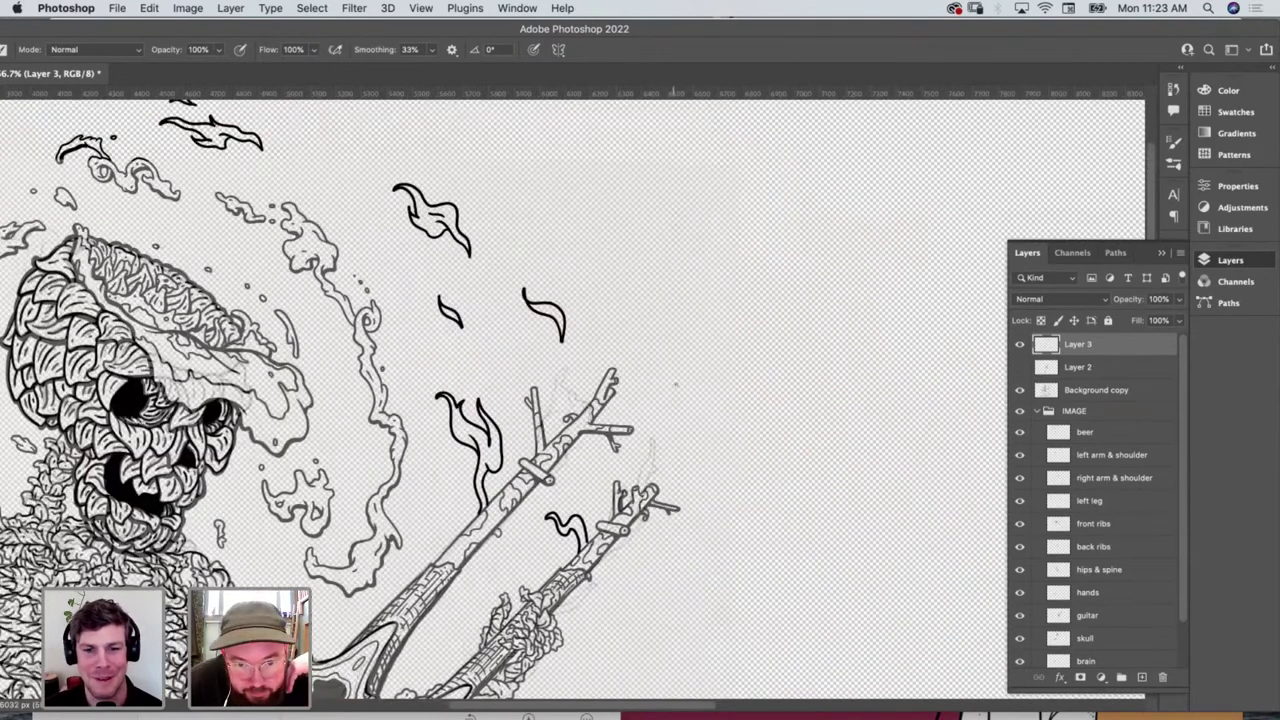
{"action": "mouse_move", "coordinate": [678, 362]}
{"action": "left_mouse_down"}
{"action": "mouse_move", "coordinate": [692, 363]}
{"action": "mouse_move", "coordinate": [675, 382]}
{"action": "mouse_move", "coordinate": [650, 362]}
{"action": "mouse_move", "coordinate": [645, 322]}
{"action": "mouse_move", "coordinate": [664, 308]}
{"action": "mouse_move", "coordinate": [672, 372]}
{"action": "mouse_move", "coordinate": [624, 318]}
{"action": "mouse_move", "coordinate": [654, 343]}
{"action": "mouse_move", "coordinate": [676, 330]}
{"action": "mouse_move", "coordinate": [698, 342]}
{"action": "mouse_move", "coordinate": [711, 376]}
{"action": "left_mouse_up"}
{"action": "key", "text": "super+z"}
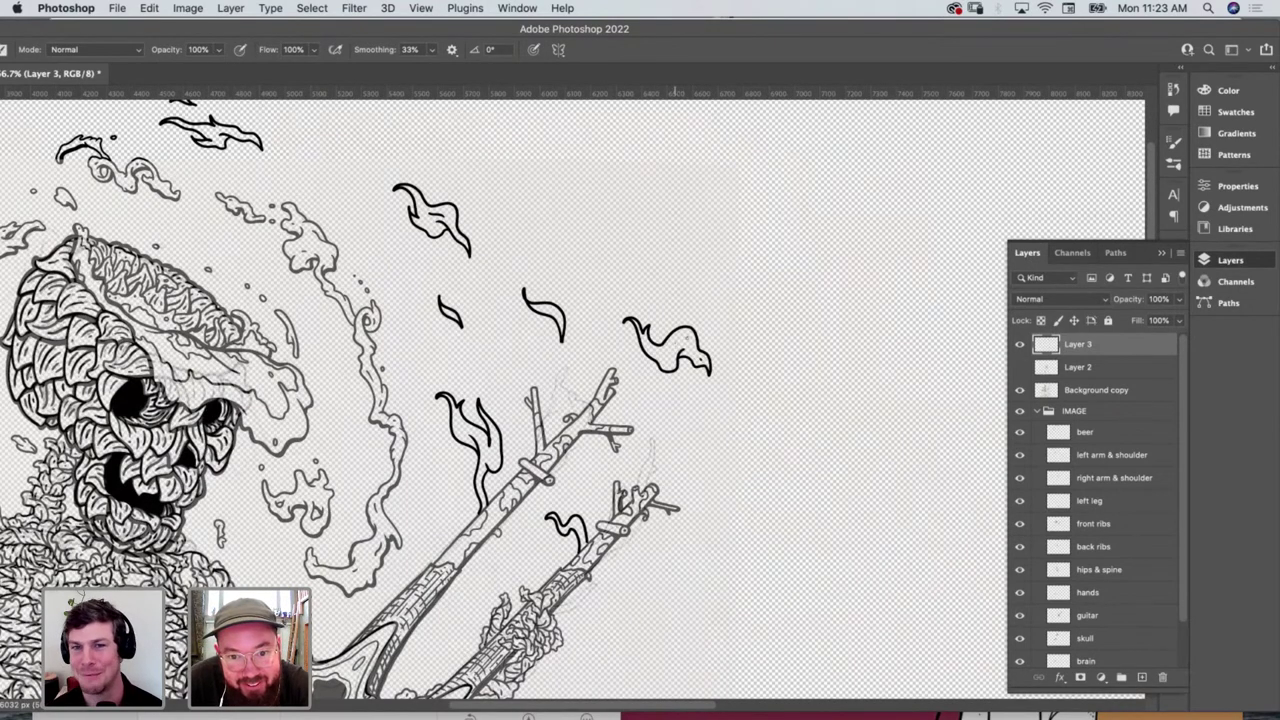
Examine the inked flames around the skull and guitar, comparing them with the sketched legs, thigh leaves and feet below
{"action": "scroll", "coordinate": [723, 370], "scroll_direction": "down", "scroll_amount": 10}
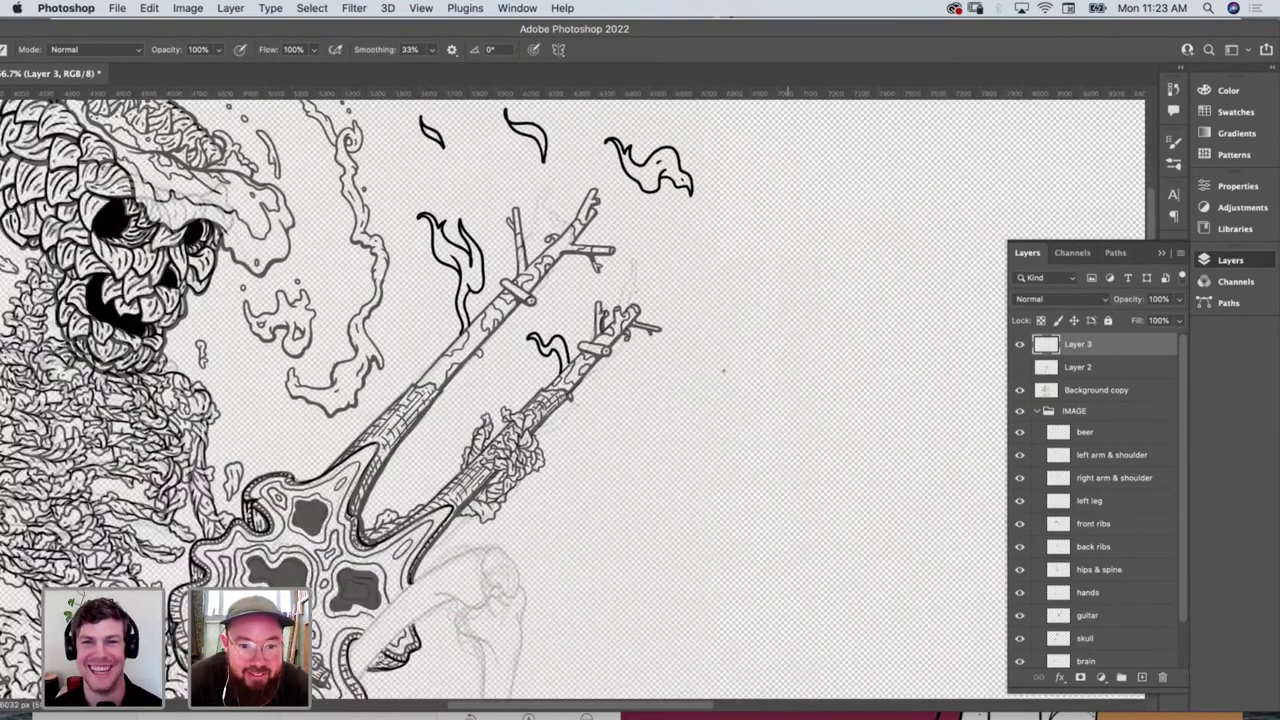
{"action": "scroll", "coordinate": [728, 372], "scroll_direction": "down", "scroll_amount": 5}
{"action": "scroll", "coordinate": [728, 372], "scroll_direction": "right", "scroll_amount": 8}
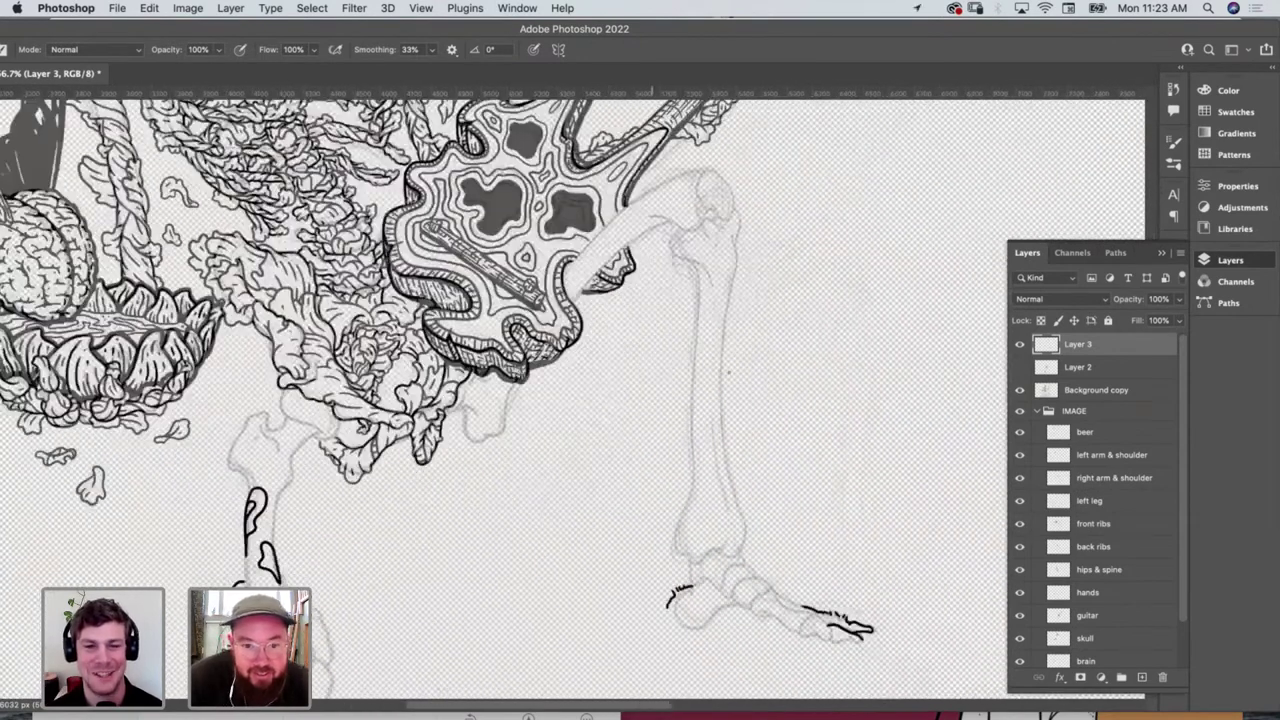
{"action": "scroll", "coordinate": [738, 378], "scroll_direction": "up", "scroll_amount": 8}
{"action": "scroll", "coordinate": [738, 378], "scroll_direction": "left", "scroll_amount": 5}
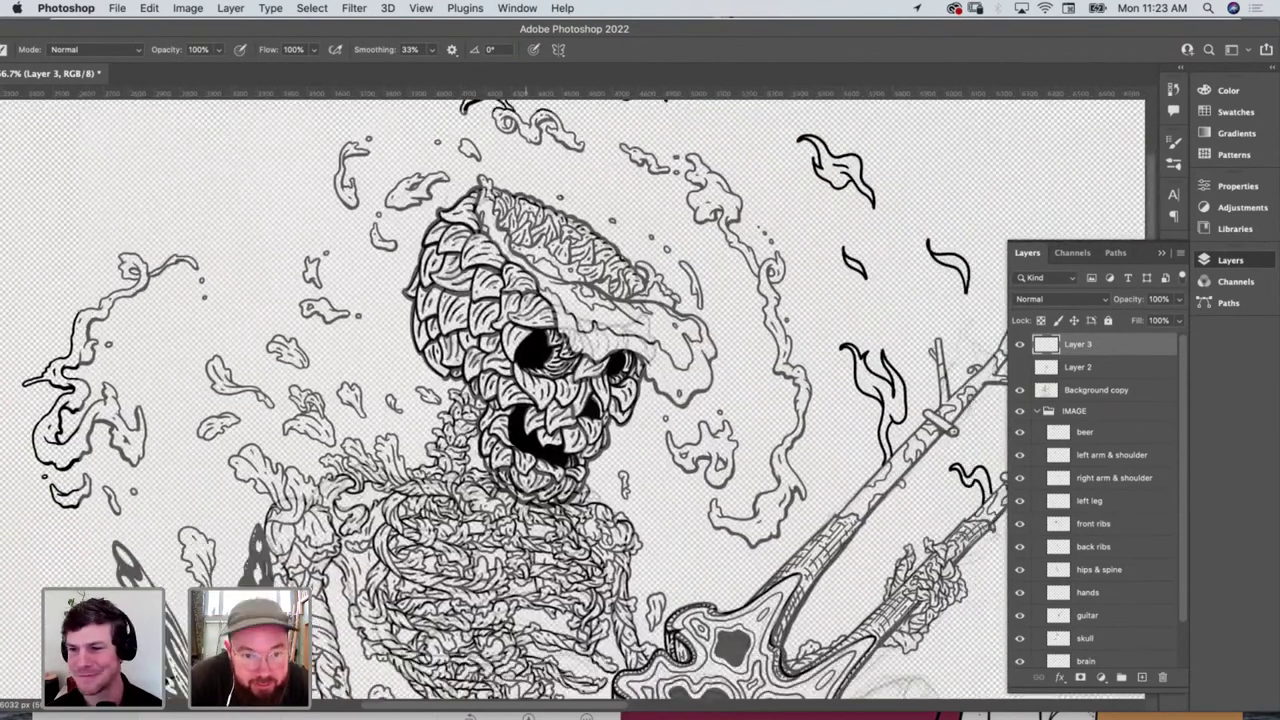
{"action": "scroll", "coordinate": [573, 400], "scroll_direction": "down", "scroll_amount": 6}
{"action": "scroll", "coordinate": [573, 400], "scroll_direction": "right", "scroll_amount": 7}
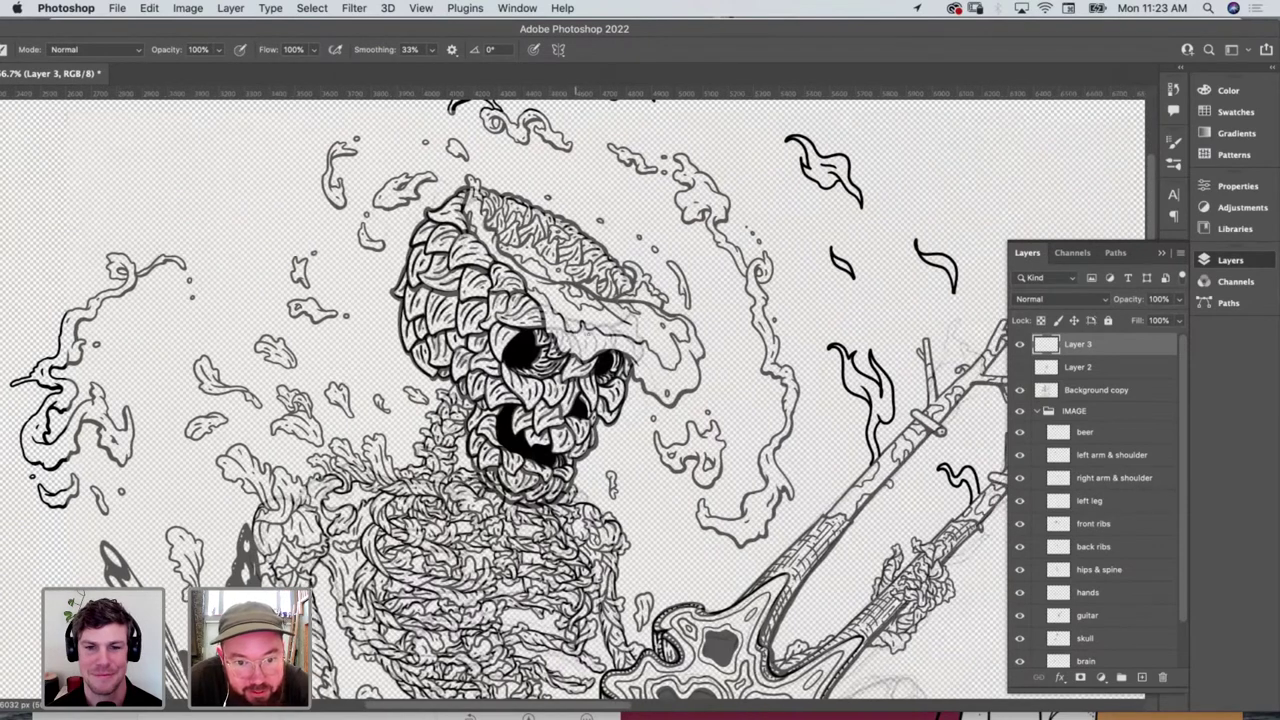
{"action": "scroll", "coordinate": [582, 321], "scroll_direction": "down", "scroll_amount": 8}
{"action": "scroll", "coordinate": [582, 321], "scroll_direction": "right", "scroll_amount": 3}
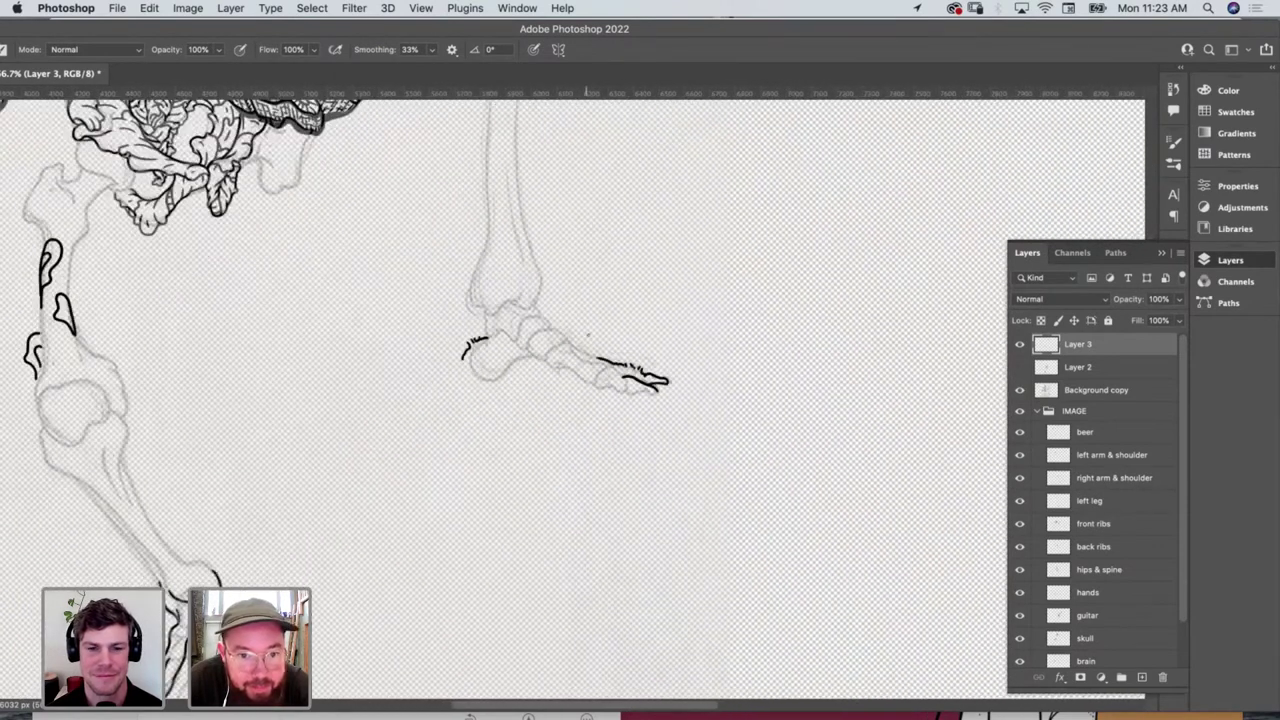
{"action": "scroll", "coordinate": [582, 321], "scroll_direction": "up", "scroll_amount": 3}
{"action": "scroll", "coordinate": [573, 400], "scroll_direction": "up", "scroll_amount": 10}
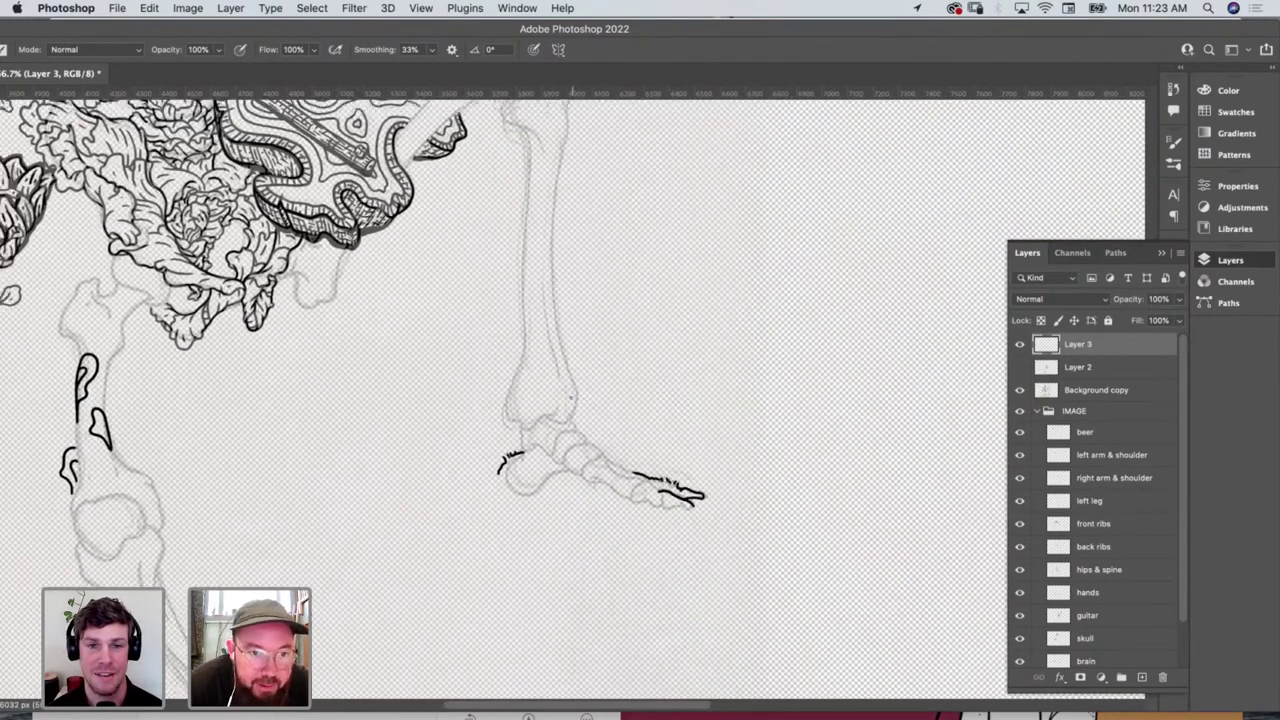
{"action": "scroll", "coordinate": [573, 400], "scroll_direction": "left", "scroll_amount": 6}
{"action": "scroll", "coordinate": [573, 400], "scroll_direction": "right", "scroll_amount": 3}
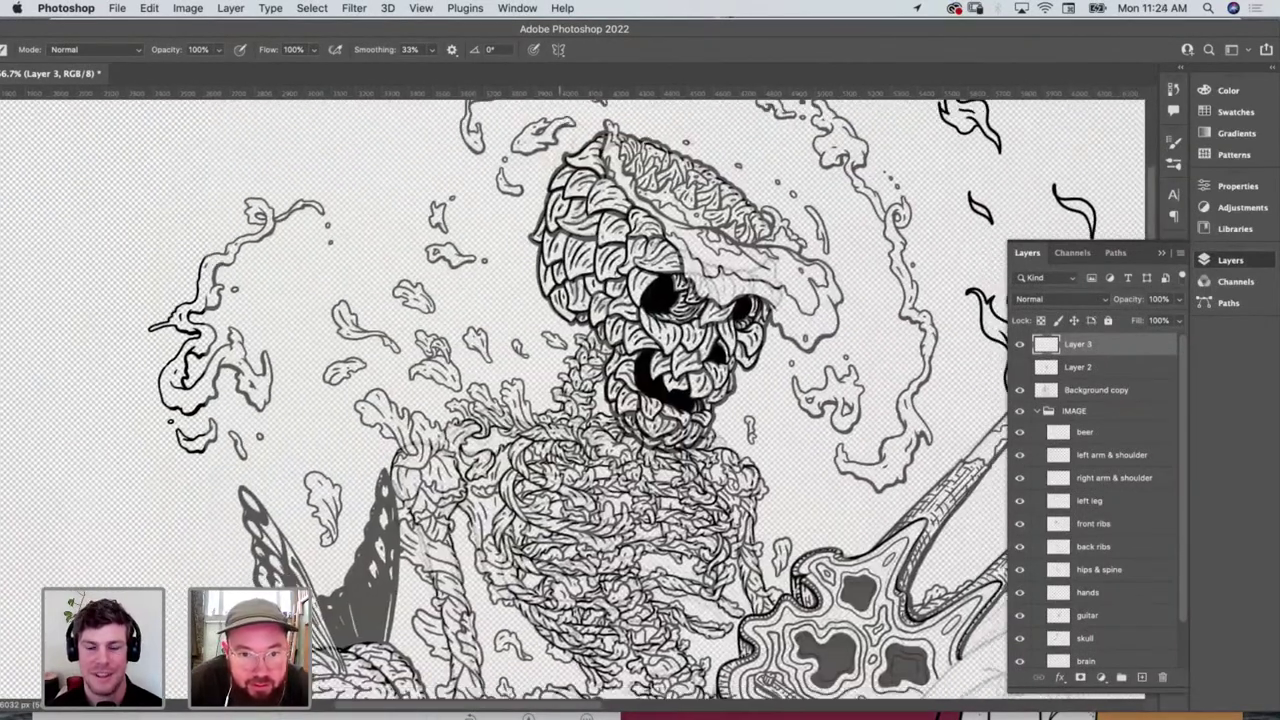
{"action": "scroll", "coordinate": [573, 400], "scroll_direction": "up", "scroll_amount": 5}
{"action": "scroll", "coordinate": [573, 400], "scroll_direction": "down", "scroll_amount": 5}
{"action": "scroll", "coordinate": [573, 400], "scroll_direction": "right", "scroll_amount": 4}
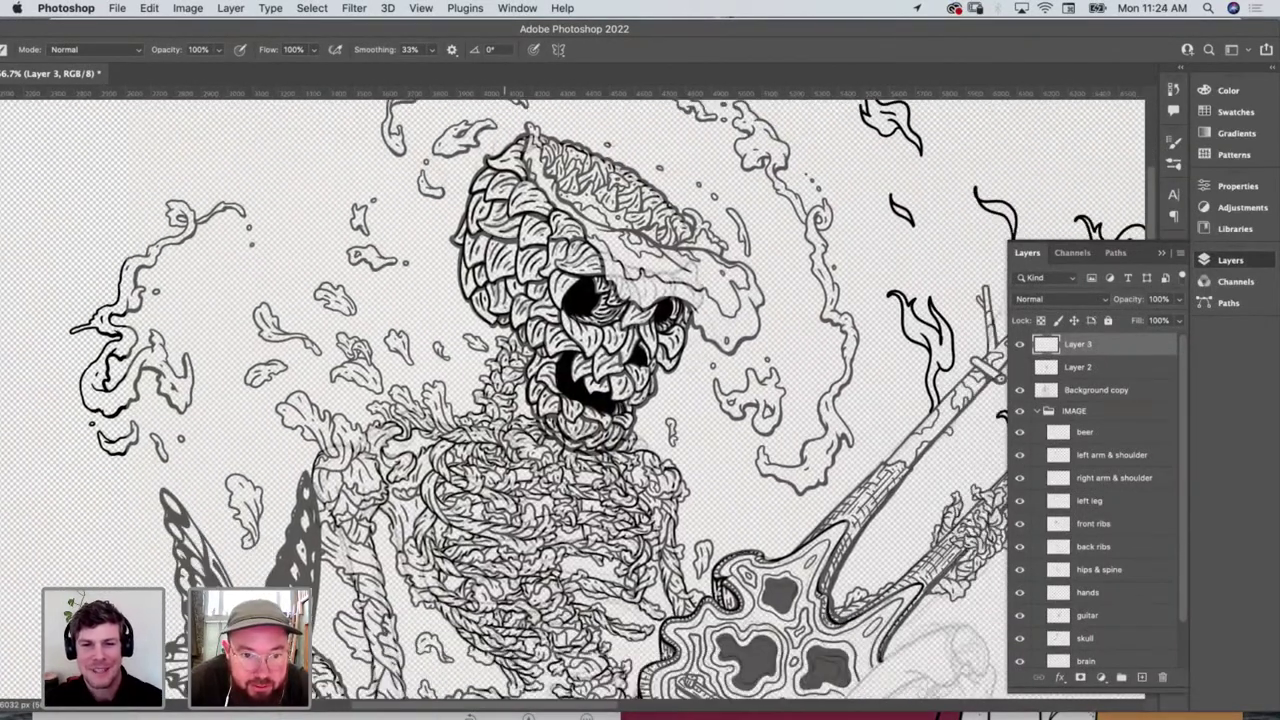
{"action": "scroll", "coordinate": [571, 398], "scroll_direction": "down", "scroll_amount": 10}
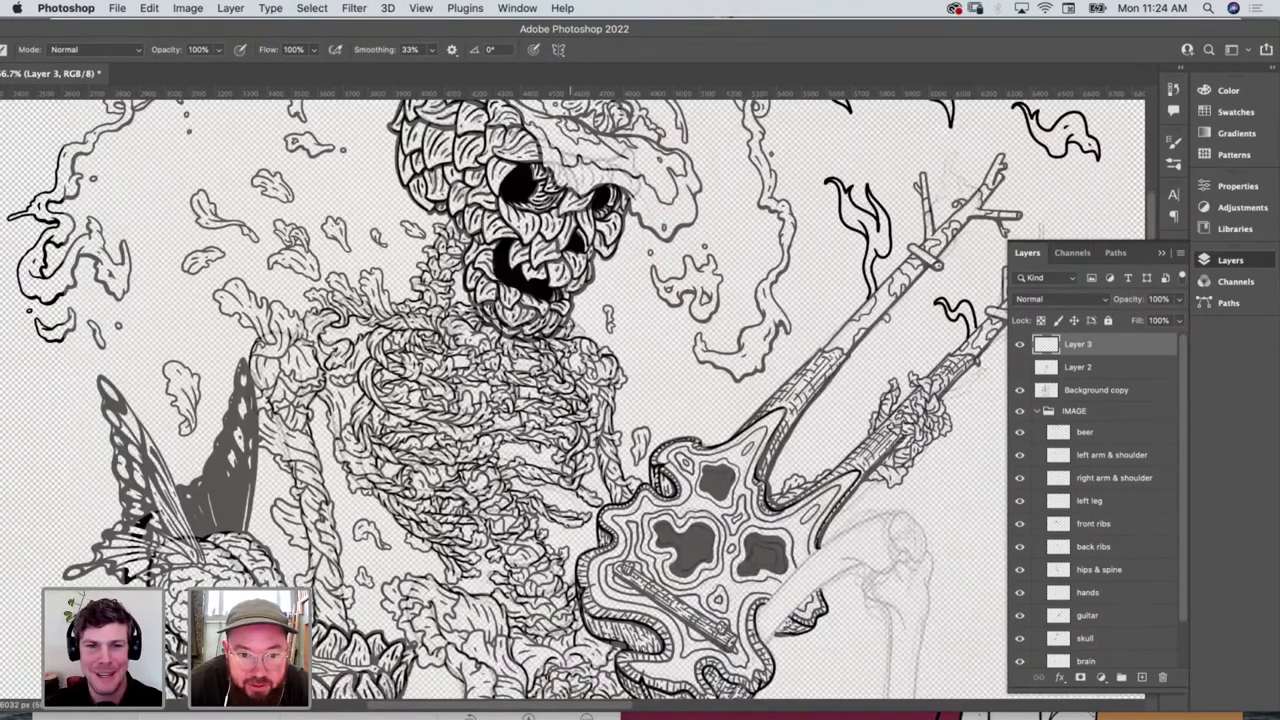
{"action": "scroll", "coordinate": [571, 398], "scroll_direction": "down", "scroll_amount": 5}
{"action": "scroll", "coordinate": [571, 398], "scroll_direction": "right", "scroll_amount": 3}
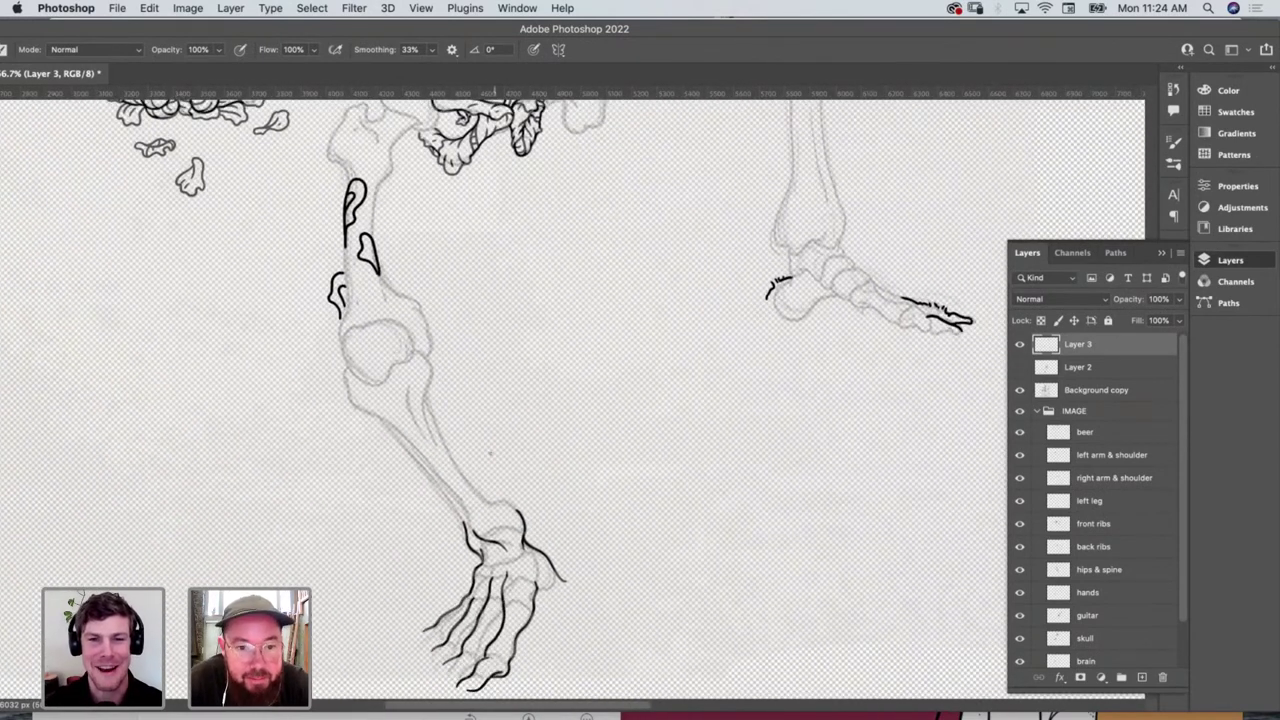
Ink small leaf-like shapes along both edges of the shin bones between the knee and the ankle
{"action": "key", "text": "z"}
{"action": "scroll", "coordinate": [491, 394], "scroll_direction": "down", "scroll_amount": 5}
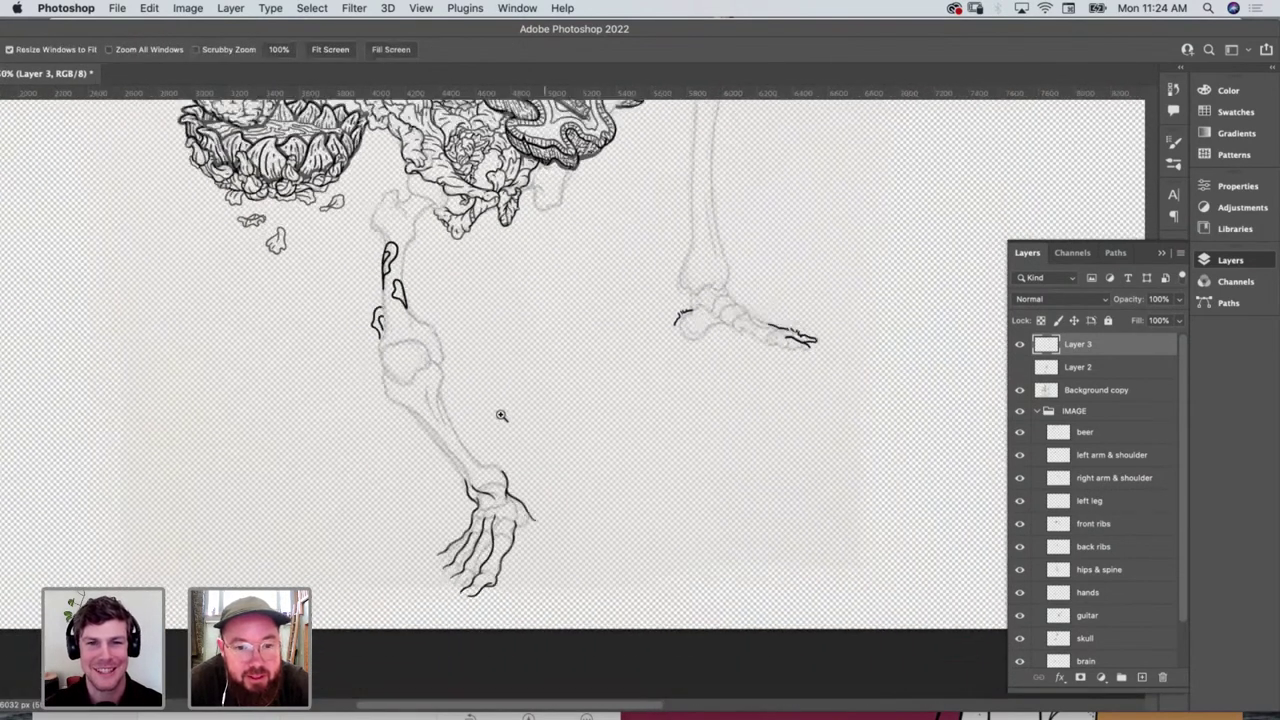
{"action": "scroll", "coordinate": [500, 416], "scroll_direction": "up", "scroll_amount": 2}
{"action": "scroll", "coordinate": [500, 416], "scroll_direction": "left", "scroll_amount": 4}
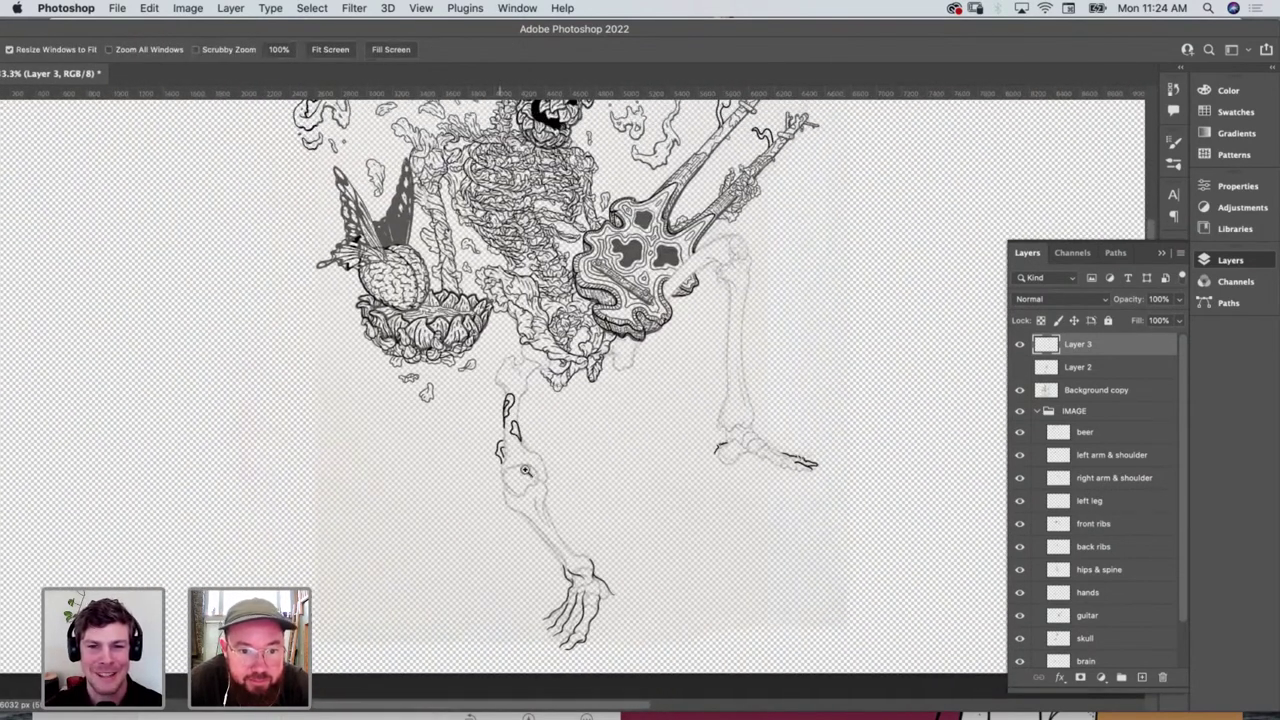
{"action": "scroll", "coordinate": [542, 496], "scroll_direction": "up", "scroll_amount": 5}
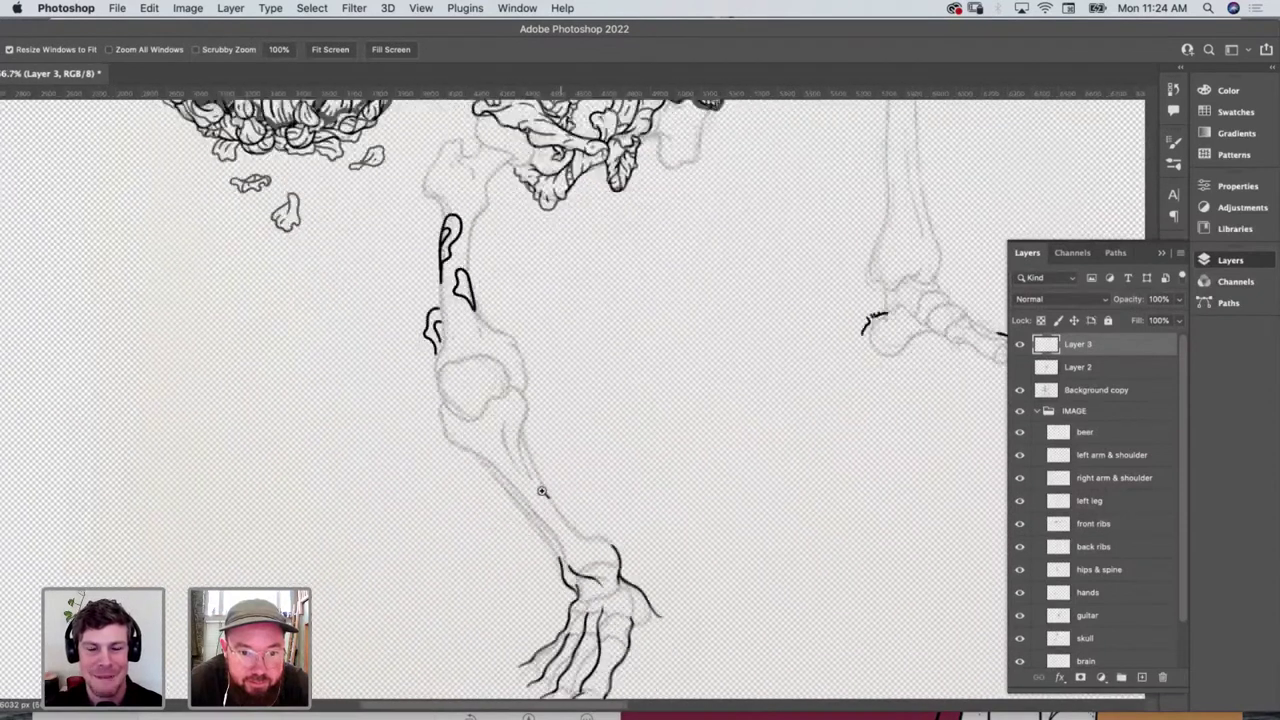
{"action": "scroll", "coordinate": [556, 499], "scroll_direction": "up", "scroll_amount": 2}
{"action": "key", "text": "b"}
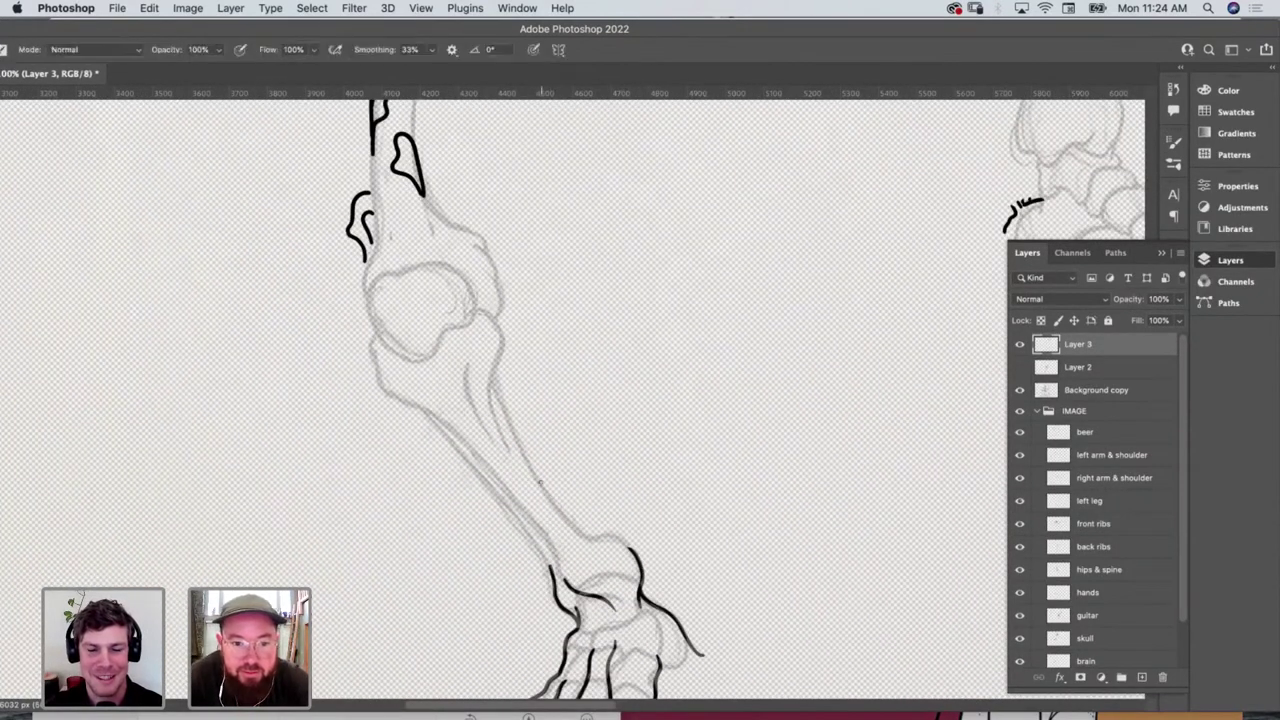
{"action": "mouse_move", "coordinate": [540, 486]}
{"action": "left_mouse_down"}
{"action": "mouse_move", "coordinate": [542, 454]}
{"action": "mouse_move", "coordinate": [563, 506]}
{"action": "left_mouse_up"}
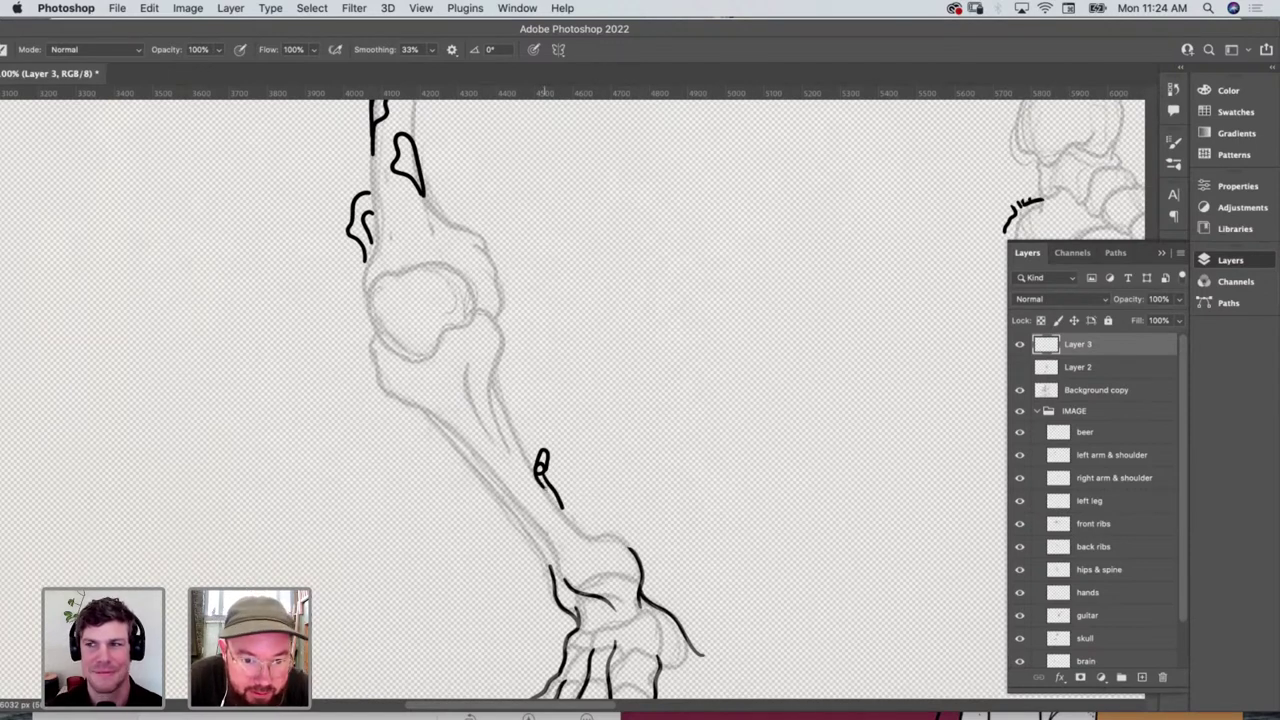
{"action": "mouse_move", "coordinate": [540, 482]}
{"action": "left_mouse_down"}
{"action": "mouse_move", "coordinate": [527, 490]}
{"action": "mouse_move", "coordinate": [565, 510]}
{"action": "left_mouse_up"}
{"action": "mouse_move", "coordinate": [481, 484]}
{"action": "left_mouse_down"}
{"action": "mouse_move", "coordinate": [458, 441]}
{"action": "mouse_move", "coordinate": [487, 486]}
{"action": "left_mouse_up"}
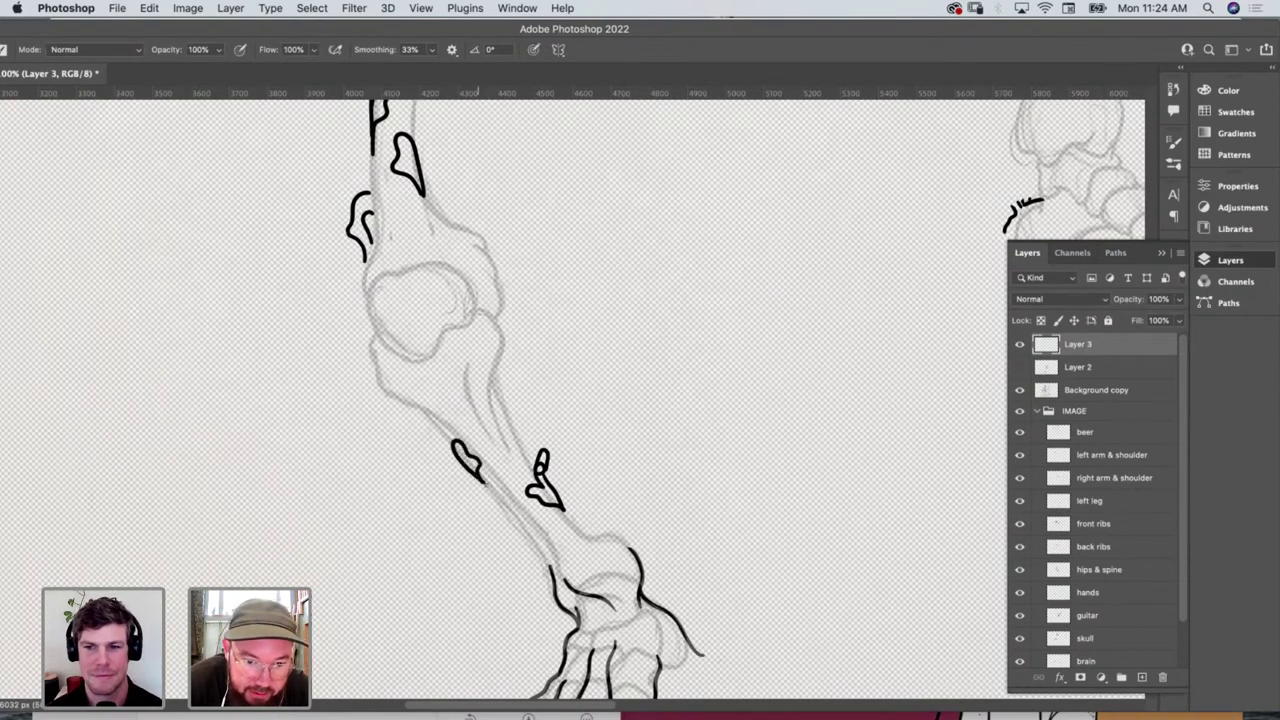
Ink leaf-like tufts on the ankle and lower shin, plus short ticks and a curved line extending from the heel
{"action": "left_click_drag", "start_coordinate": [657, 563], "coordinate": [560, 408]}
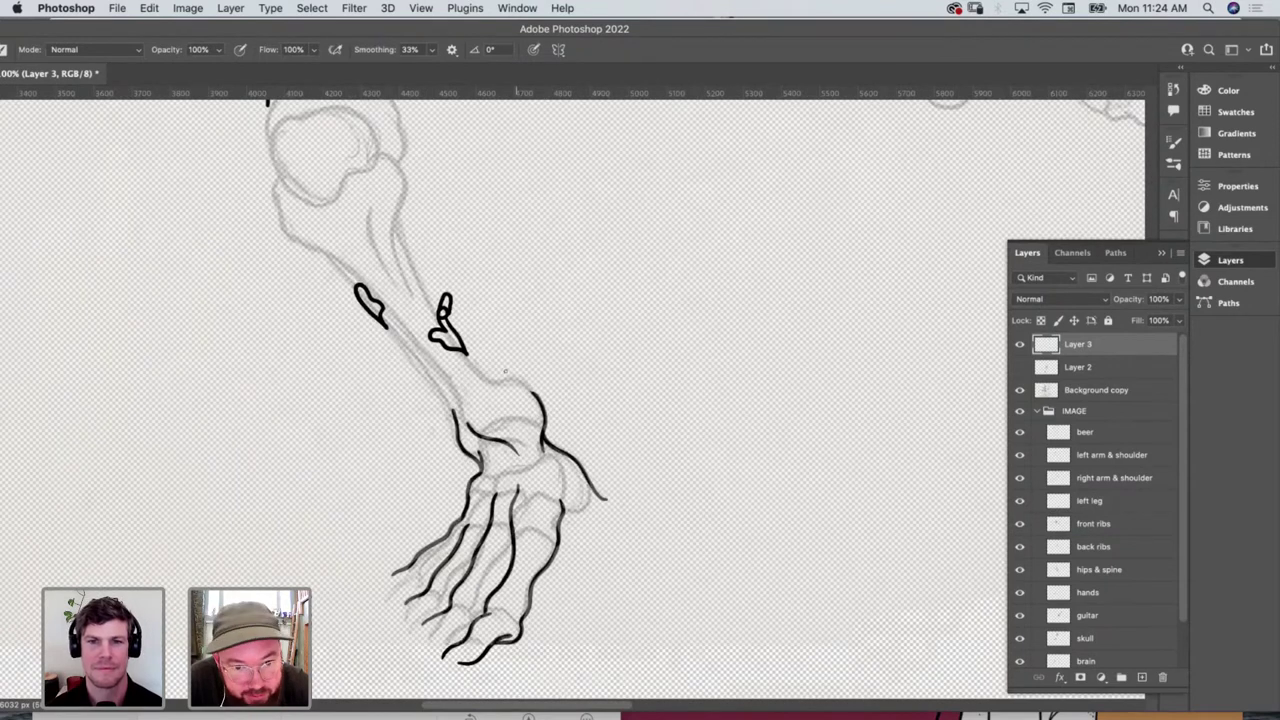
{"action": "mouse_move", "coordinate": [504, 375]}
{"action": "left_mouse_down"}
{"action": "mouse_move", "coordinate": [507, 360]}
{"action": "mouse_move", "coordinate": [530, 361]}
{"action": "mouse_move", "coordinate": [535, 396]}
{"action": "mouse_move", "coordinate": [517, 368]}
{"action": "mouse_move", "coordinate": [429, 391]}
{"action": "mouse_move", "coordinate": [406, 383]}
{"action": "mouse_move", "coordinate": [407, 351]}
{"action": "mouse_move", "coordinate": [426, 378]}
{"action": "left_mouse_up"}
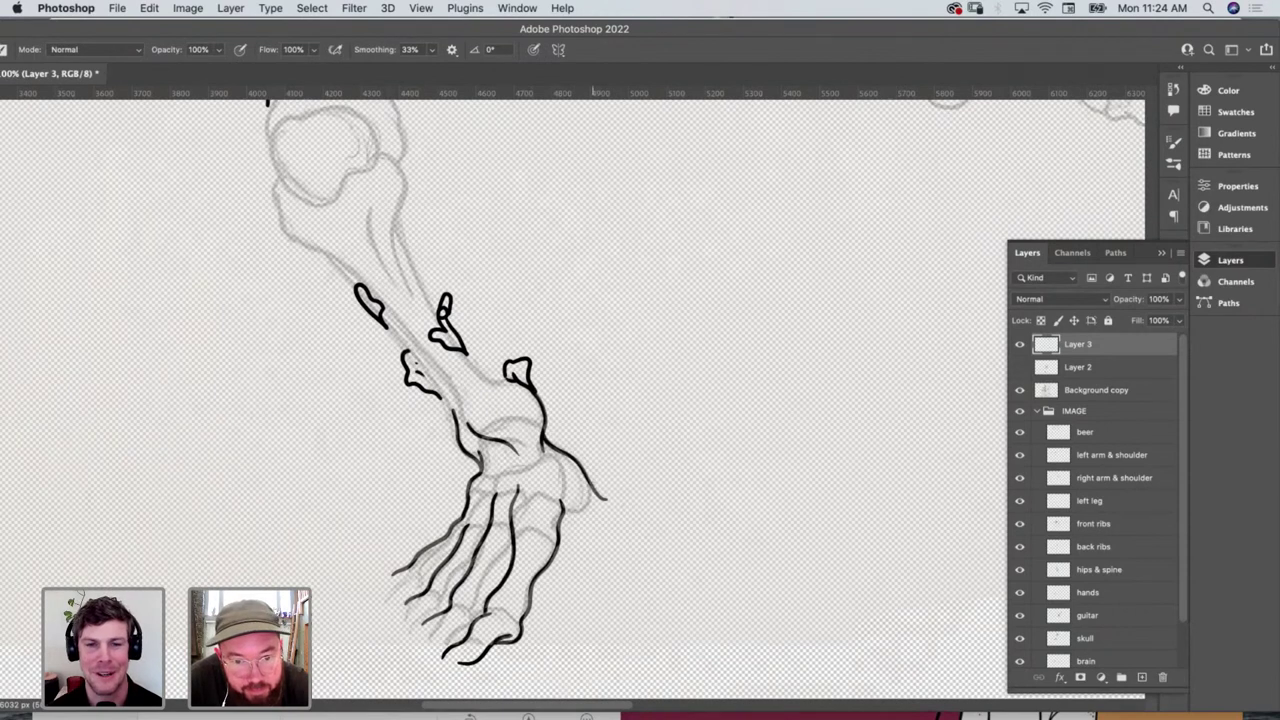
{"action": "left_click_drag", "start_coordinate": [590, 474], "coordinate": [660, 508]}
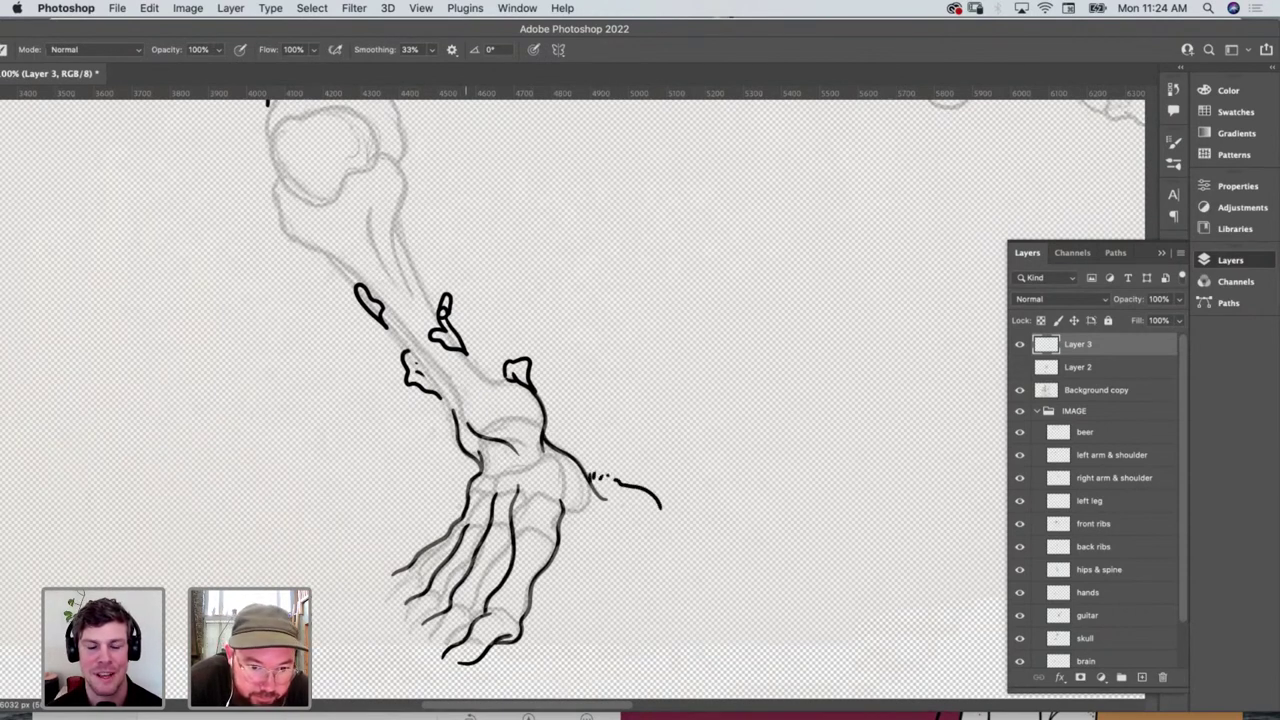